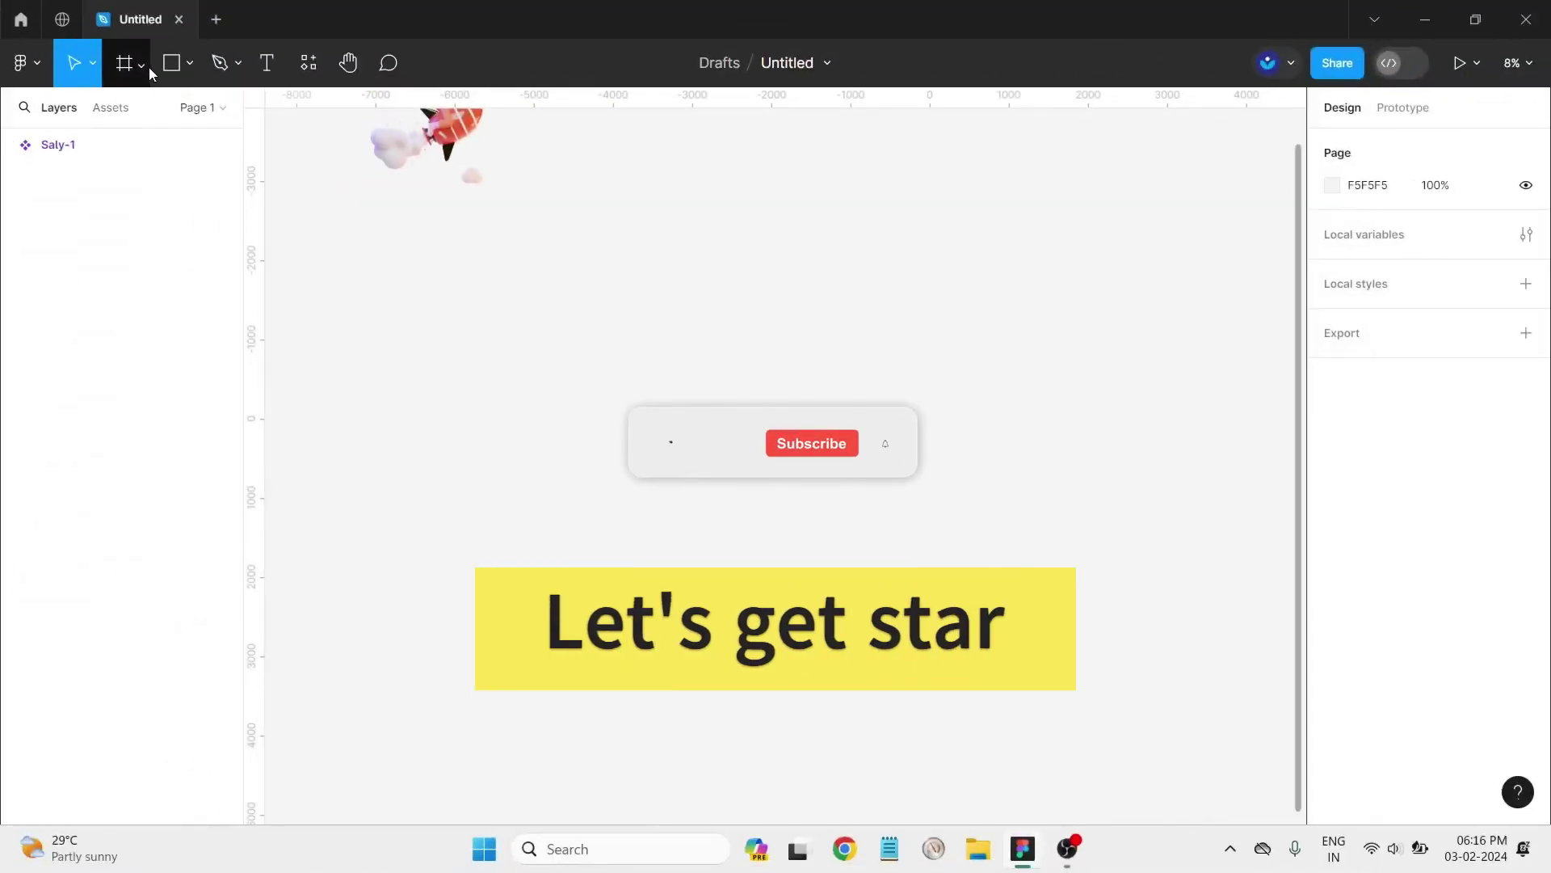
Step: Add a 1280×832 MacBook Air desktop frame and drag the Saly-1 rocket illustration lower
click(142, 64)
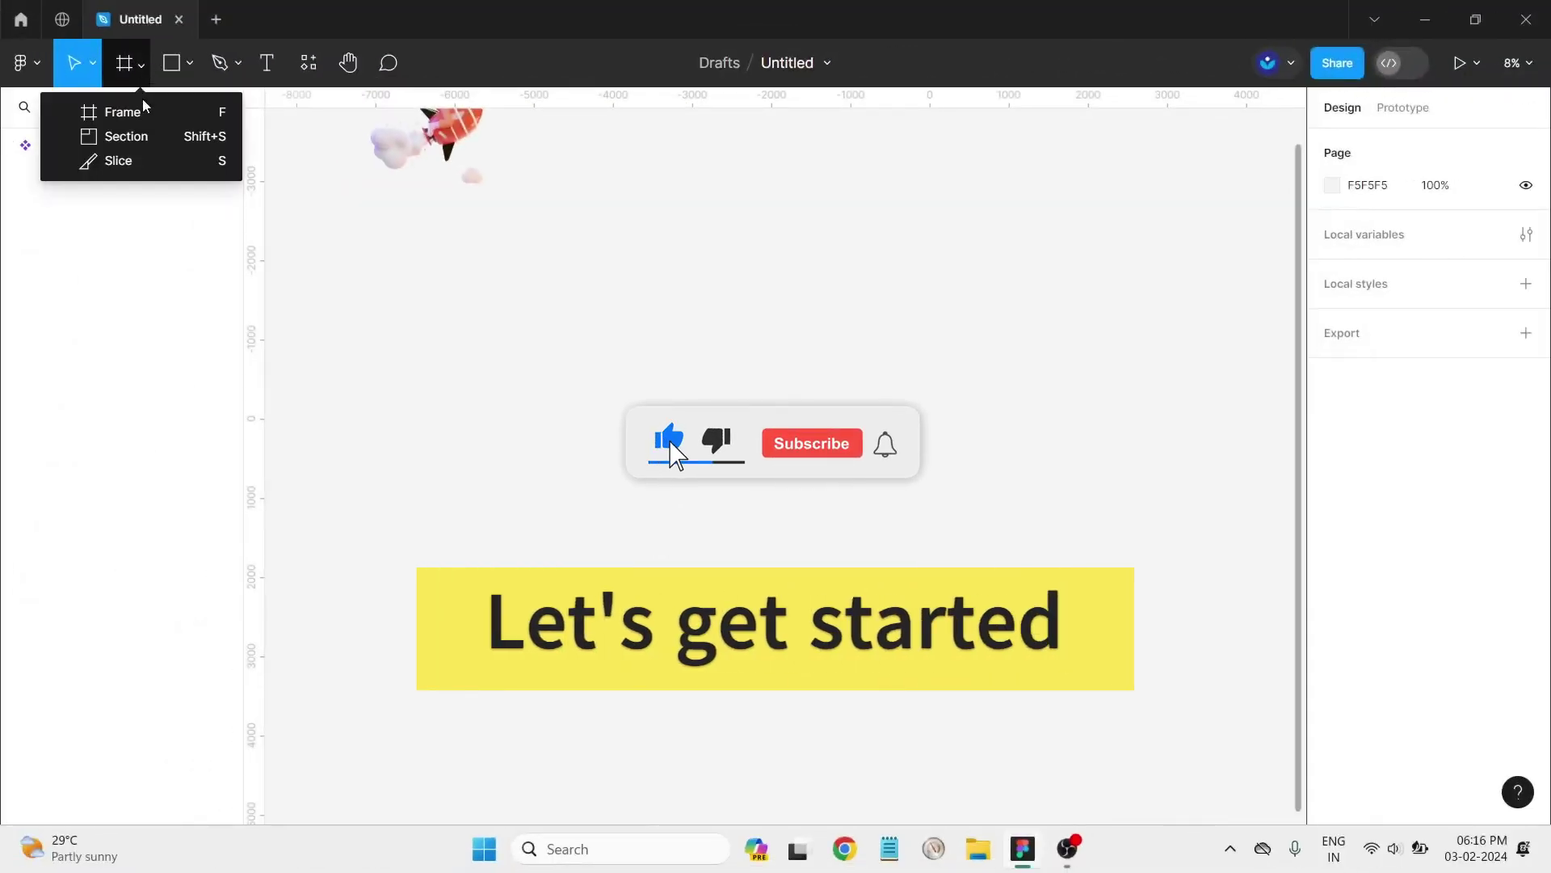
click(121, 111)
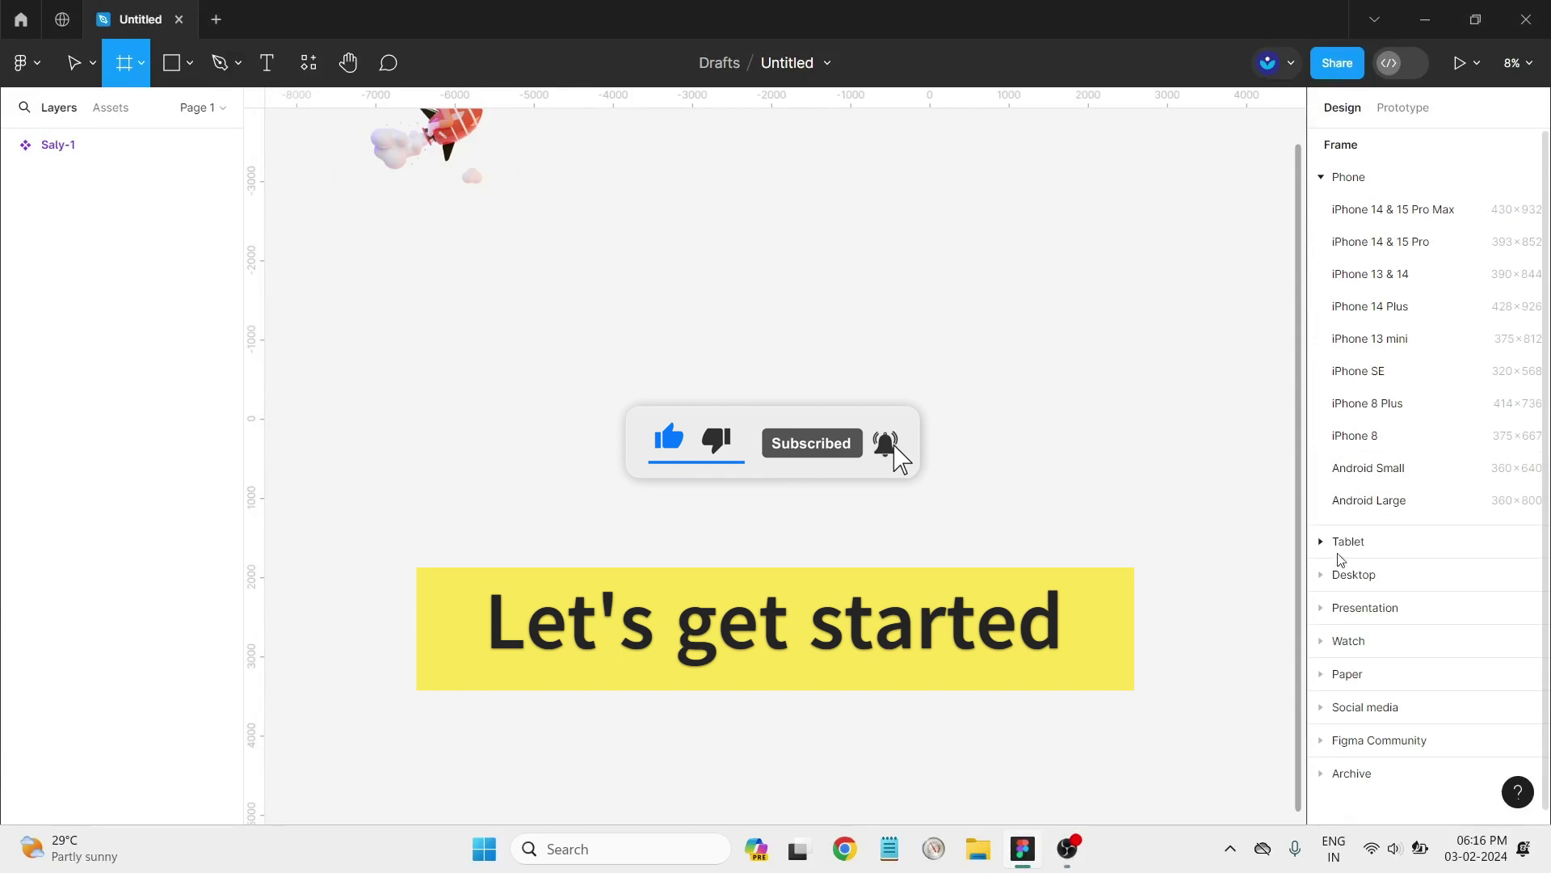
click(1341, 574)
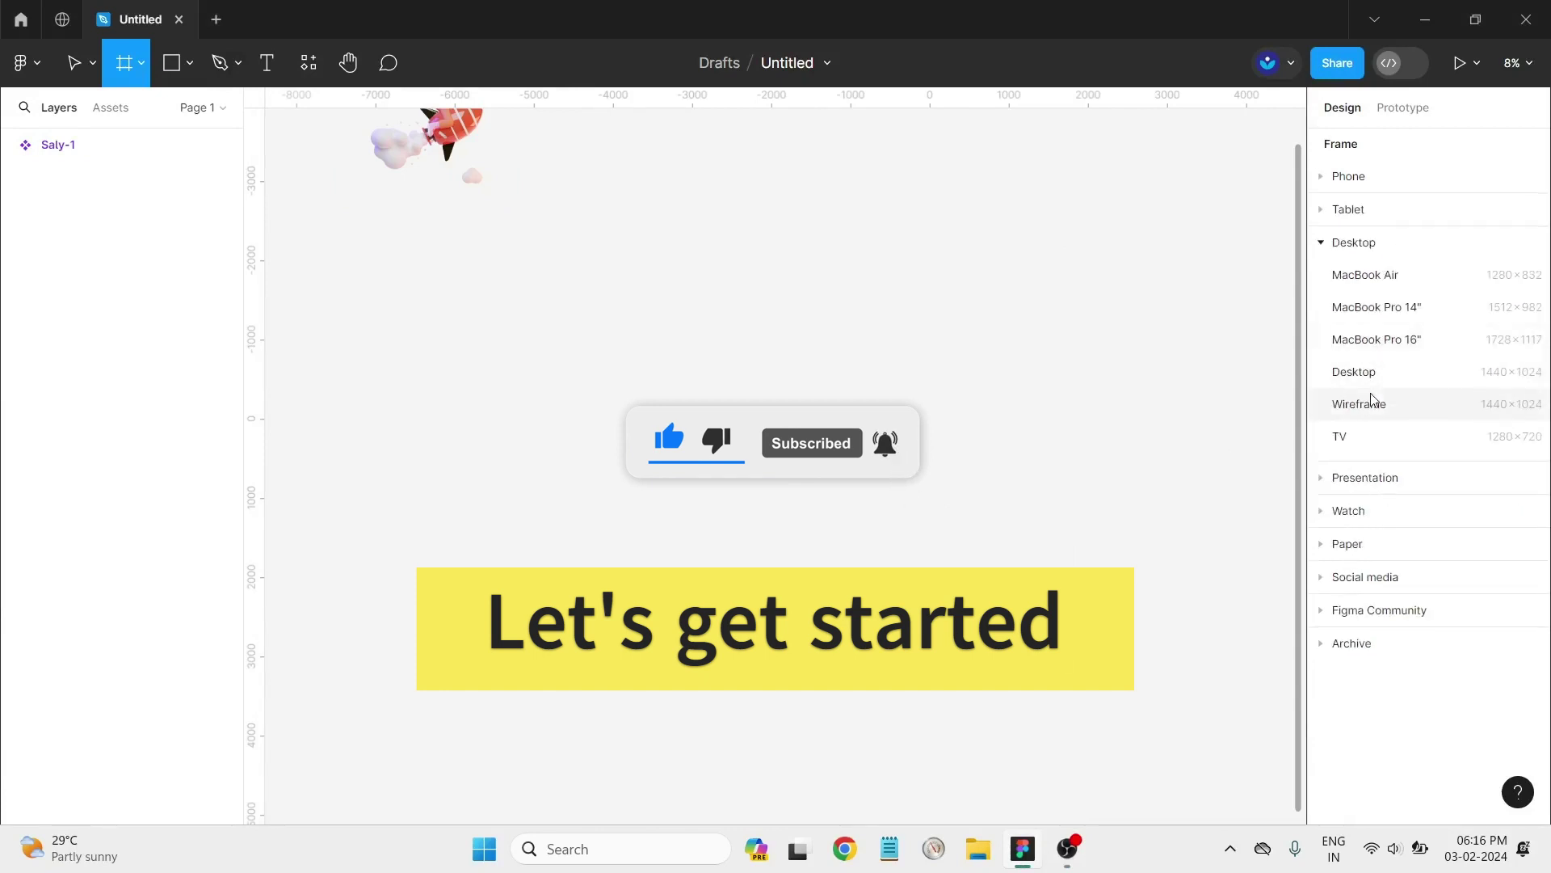
click(1380, 275)
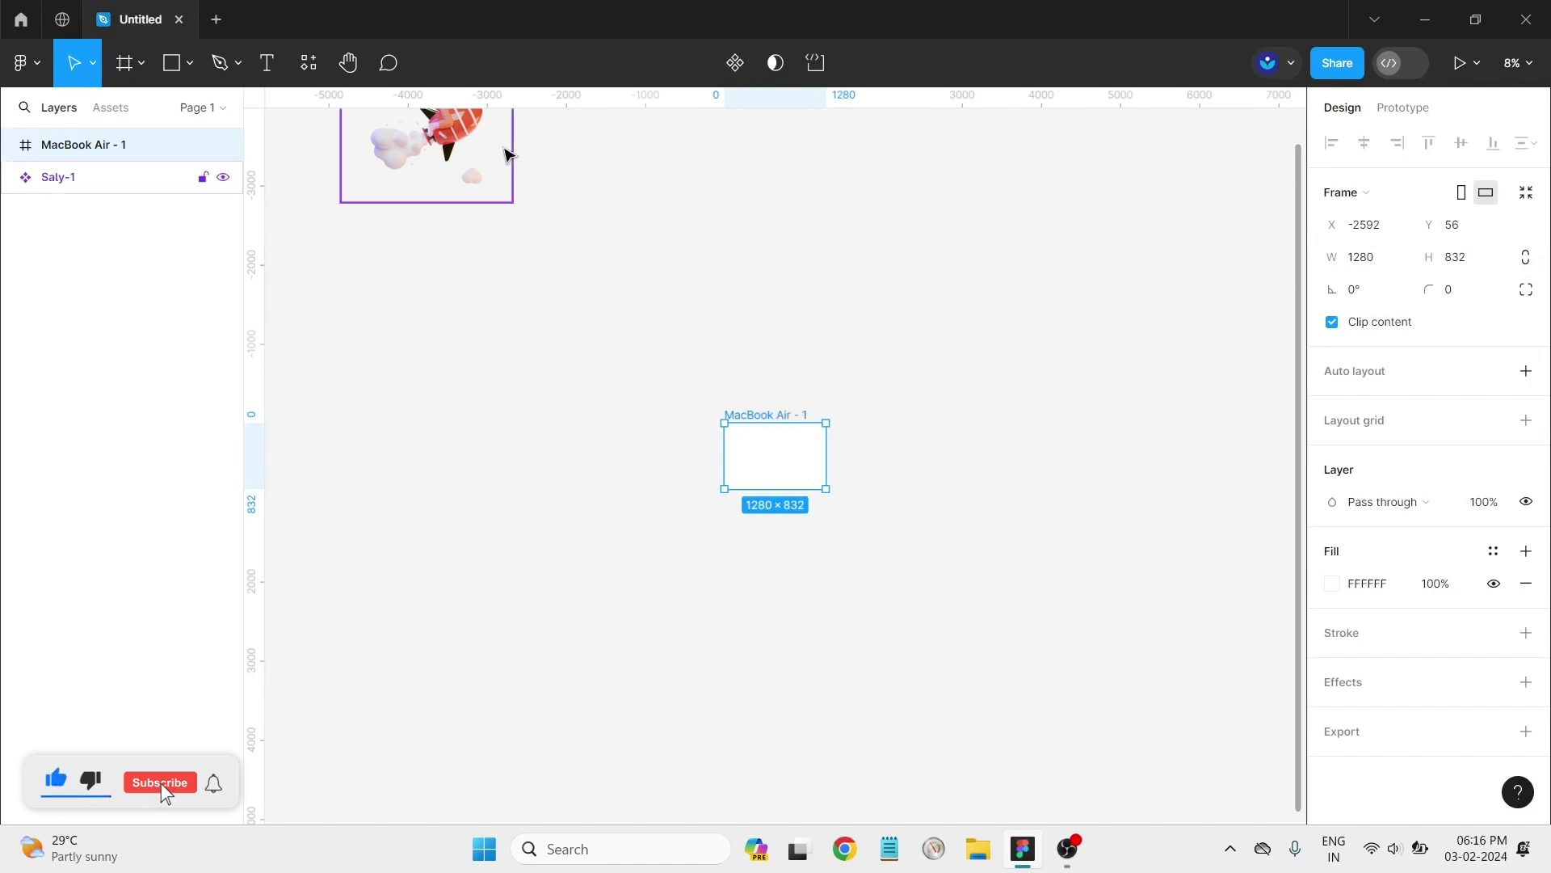
drag(505, 153, 500, 328)
Step: Select the MacBook Air frame and zoom to fit it
click(781, 467)
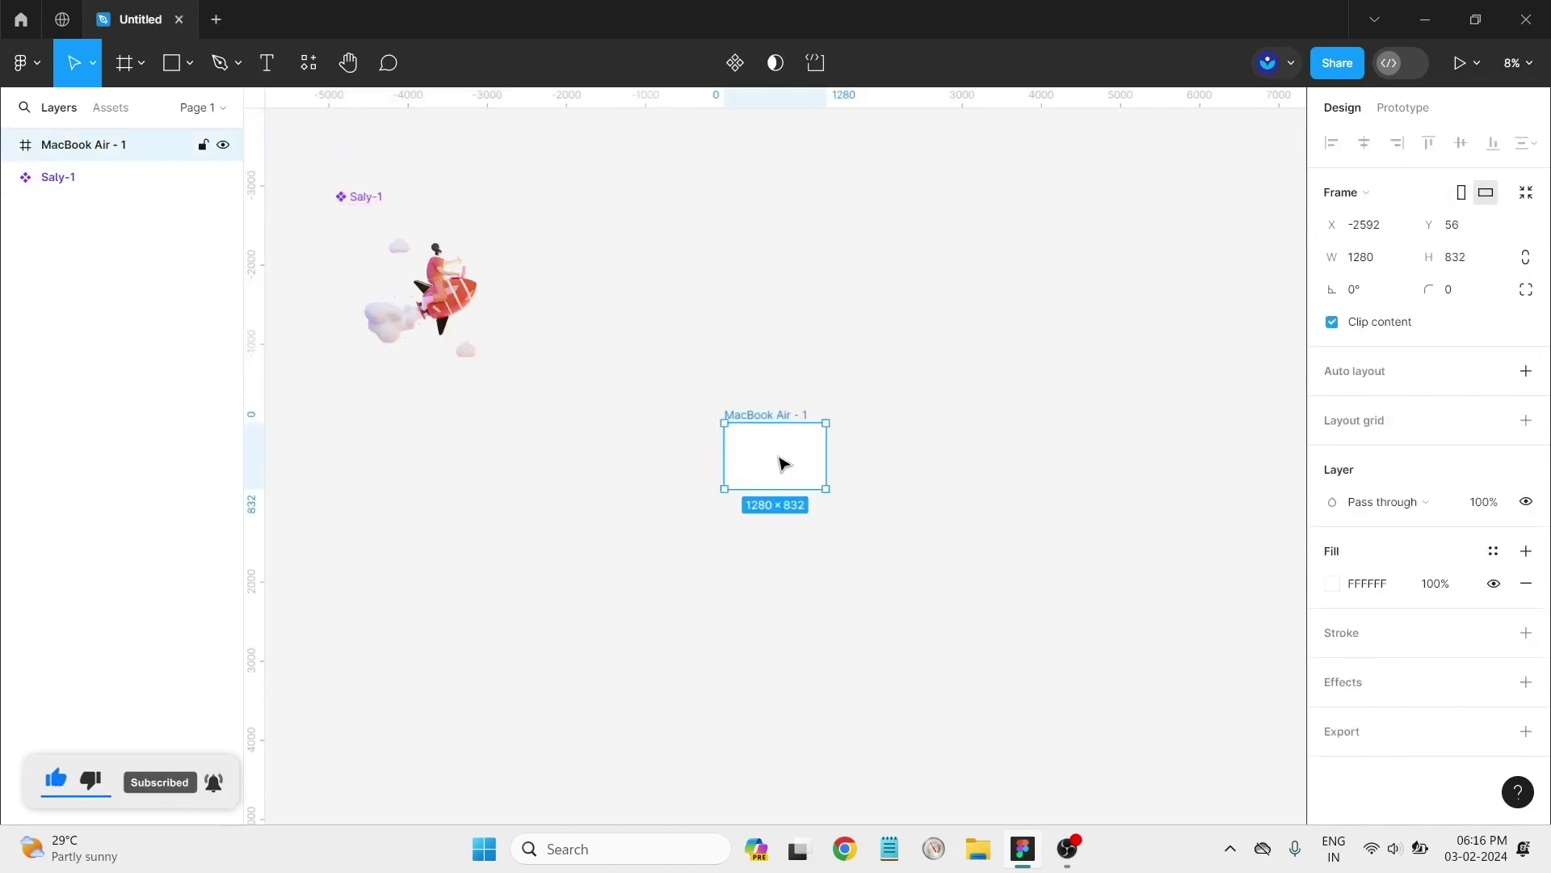
key(shift+2)
scroll(789, 460, up, 3)
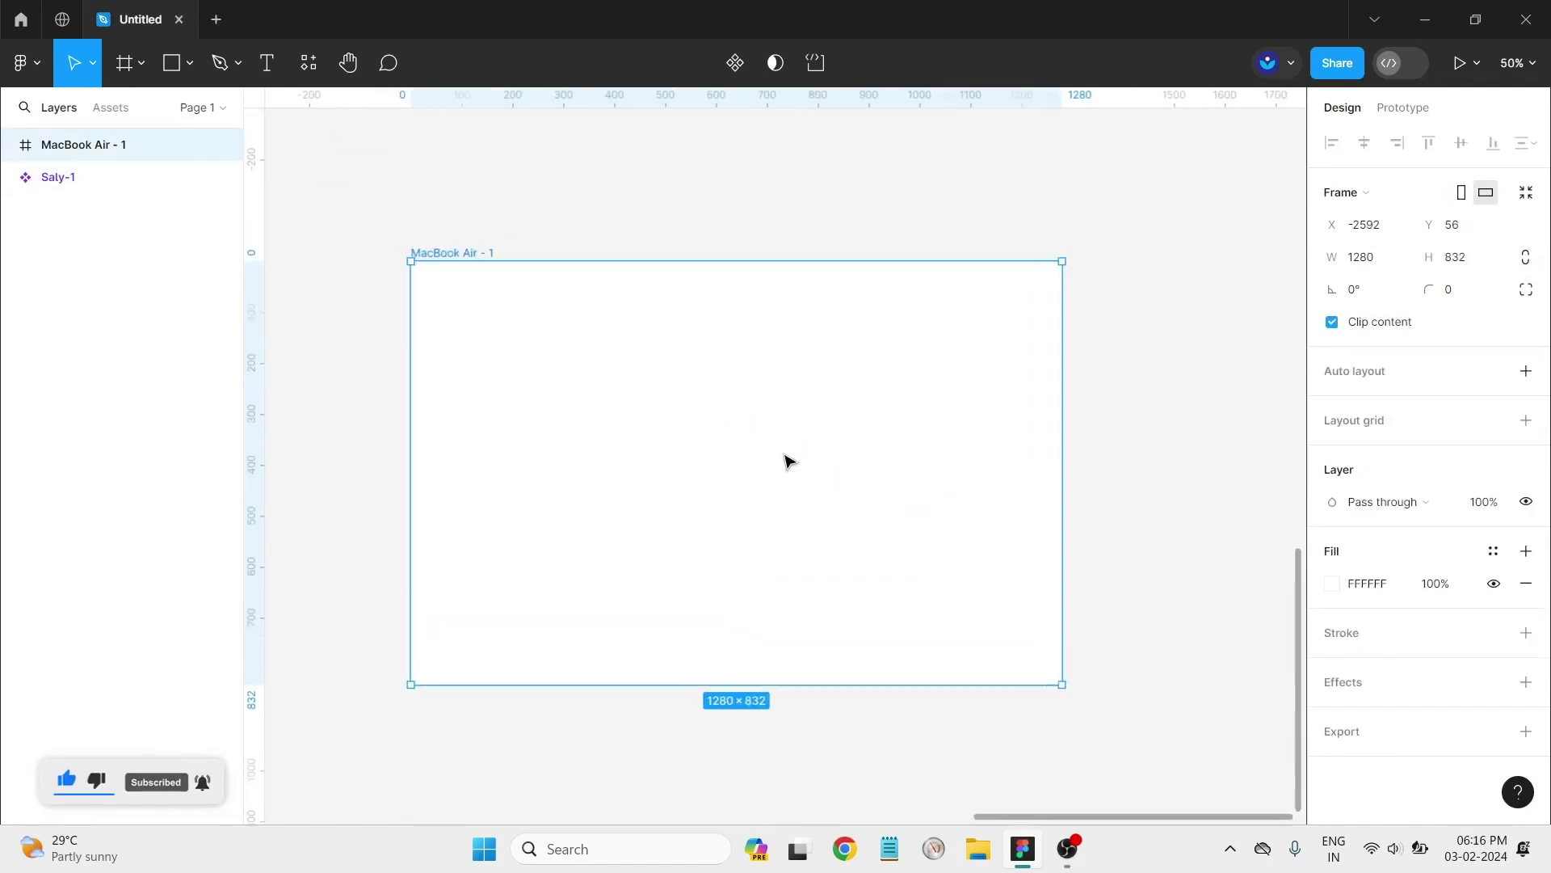
scroll(522, 411, up, 2)
scroll(521, 410, up, 1)
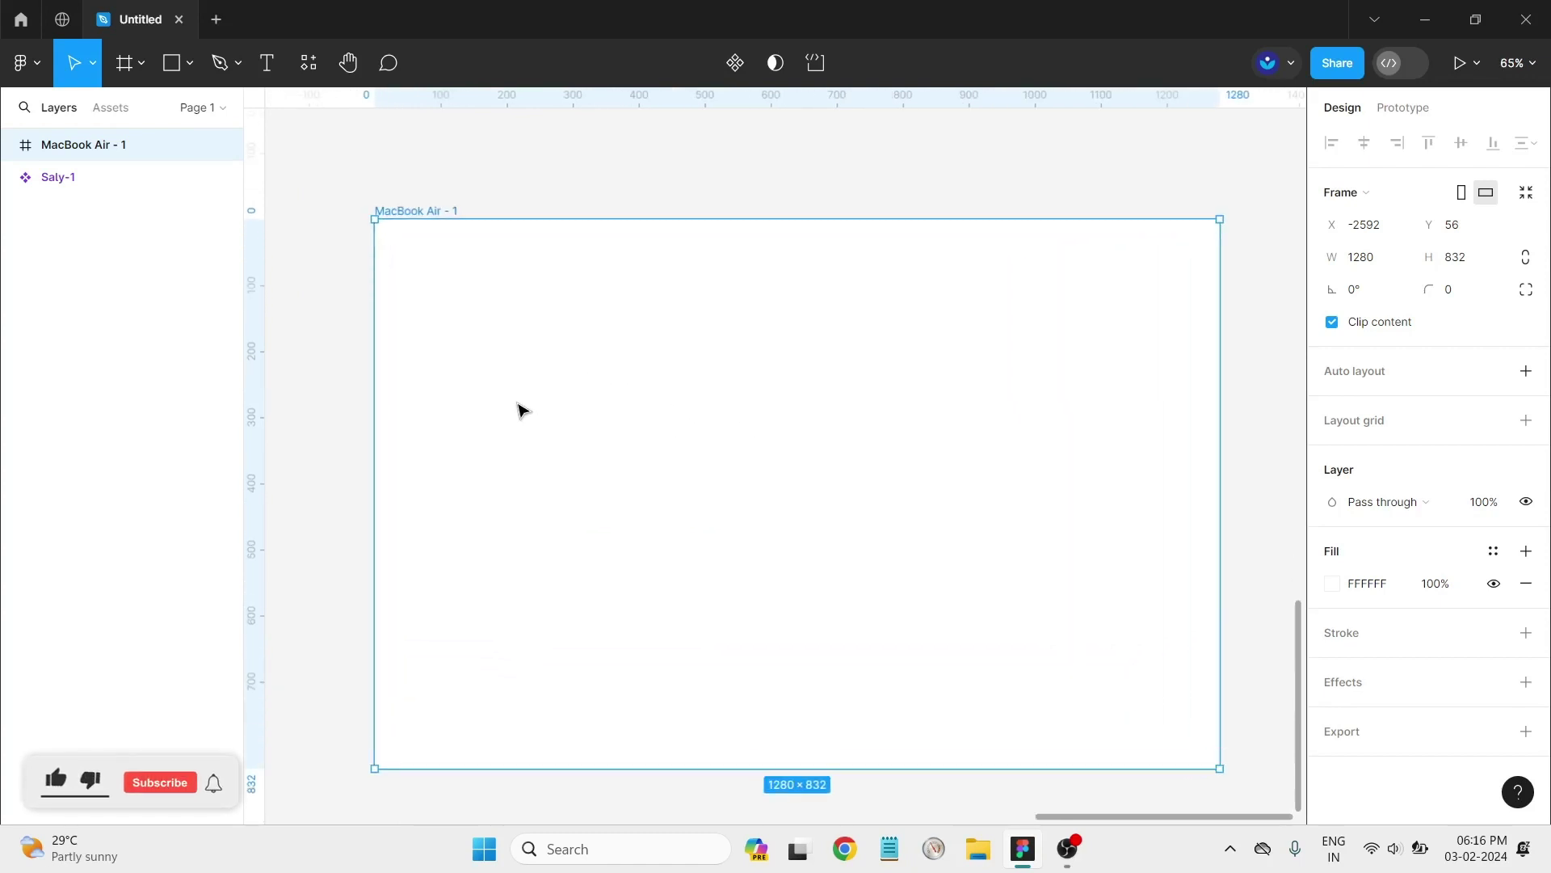
scroll(521, 411, up, 1)
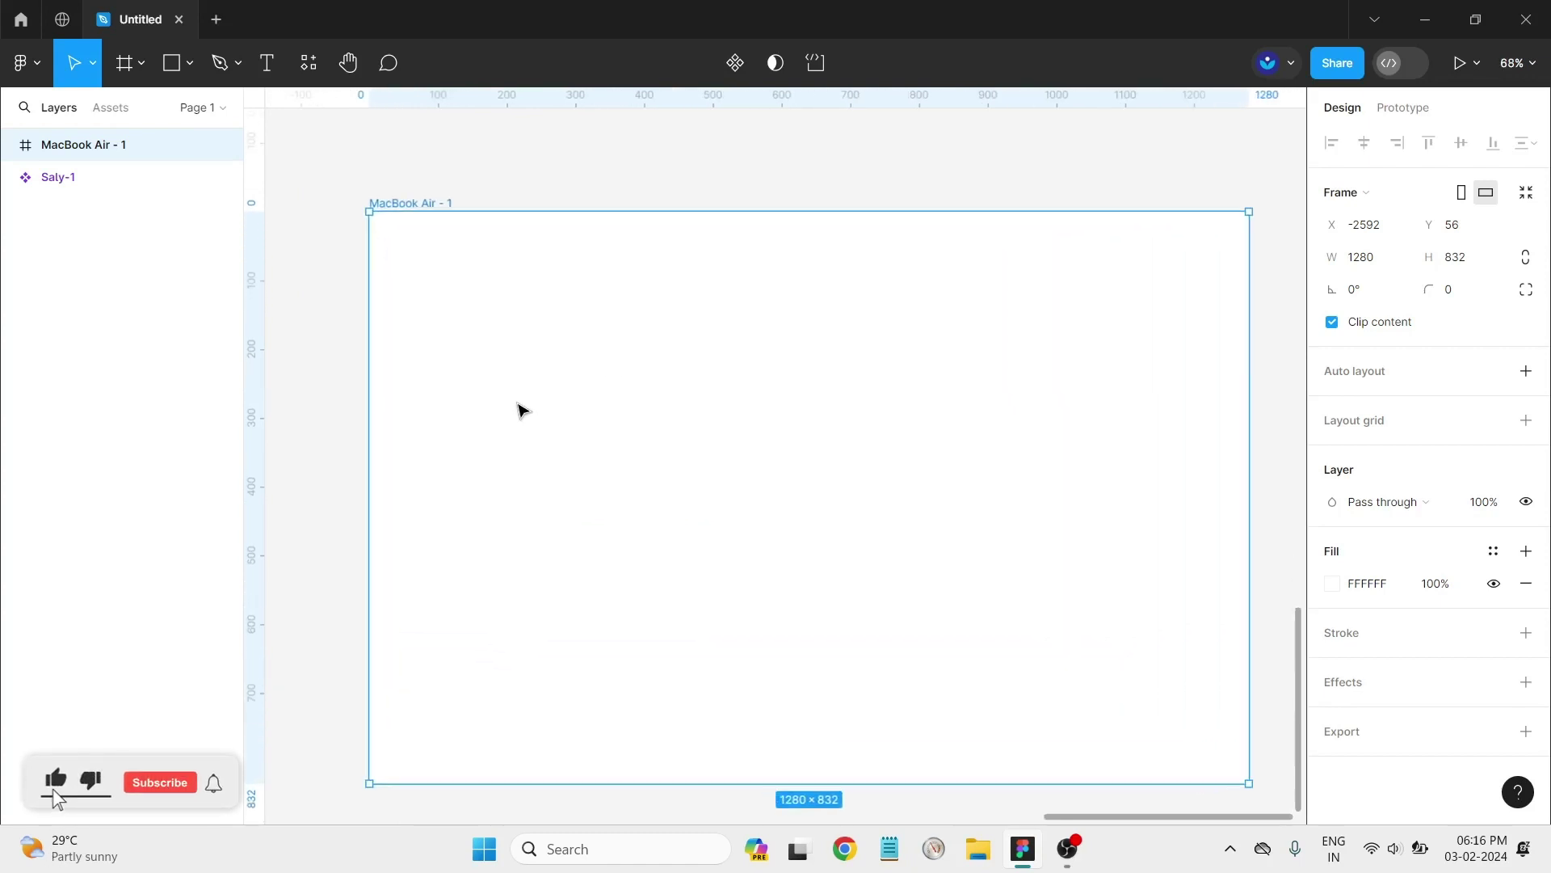
Step: Add a Columns layout grid to the frame with a count of 12 and 20 px gutters
click(1524, 421)
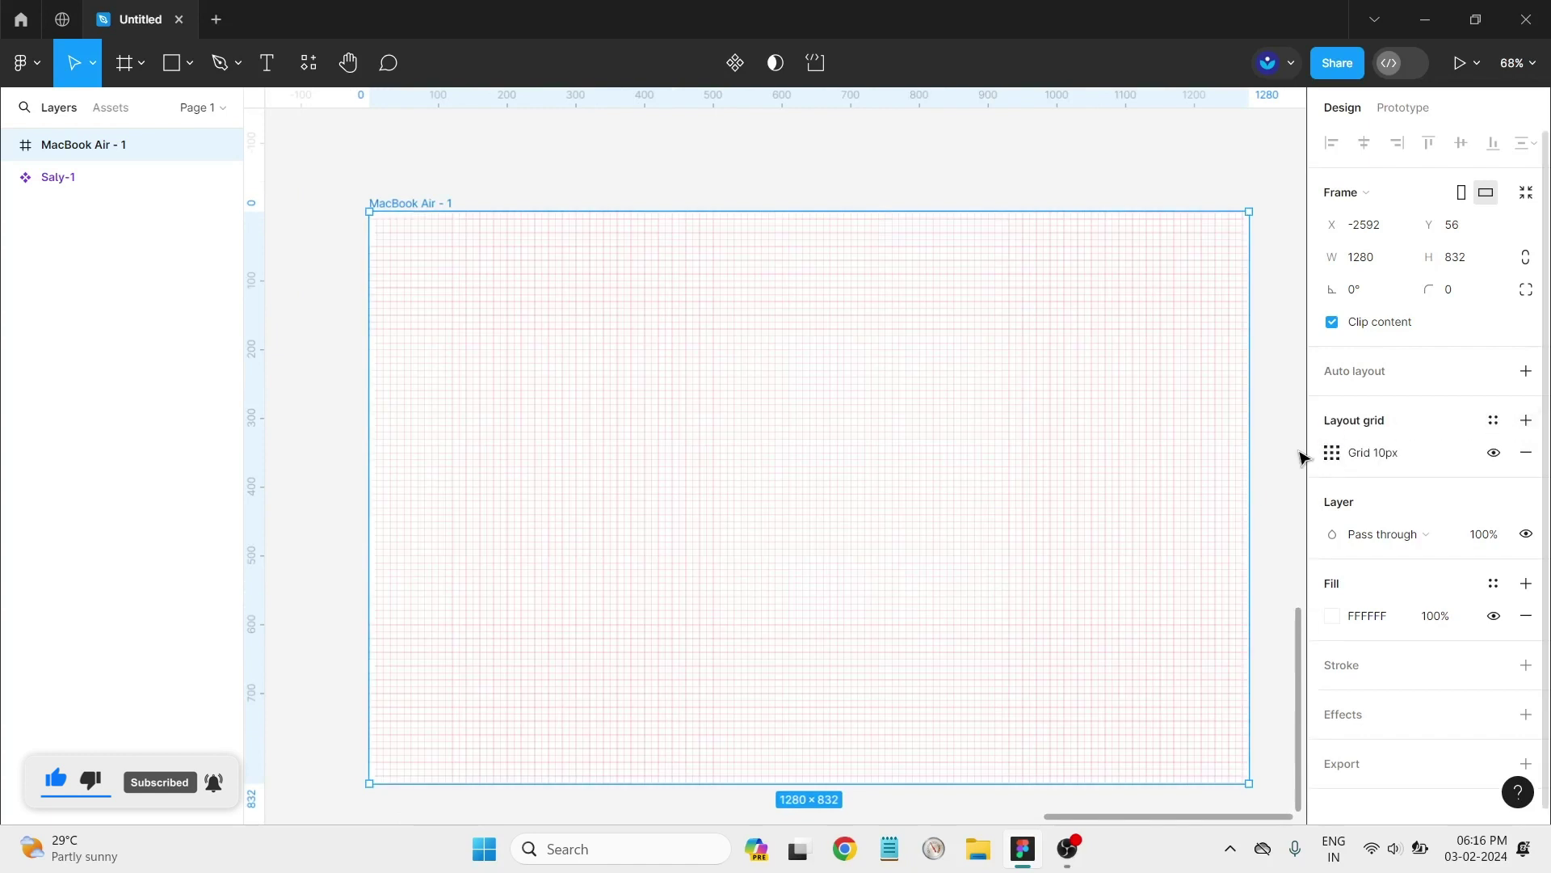
click(1330, 453)
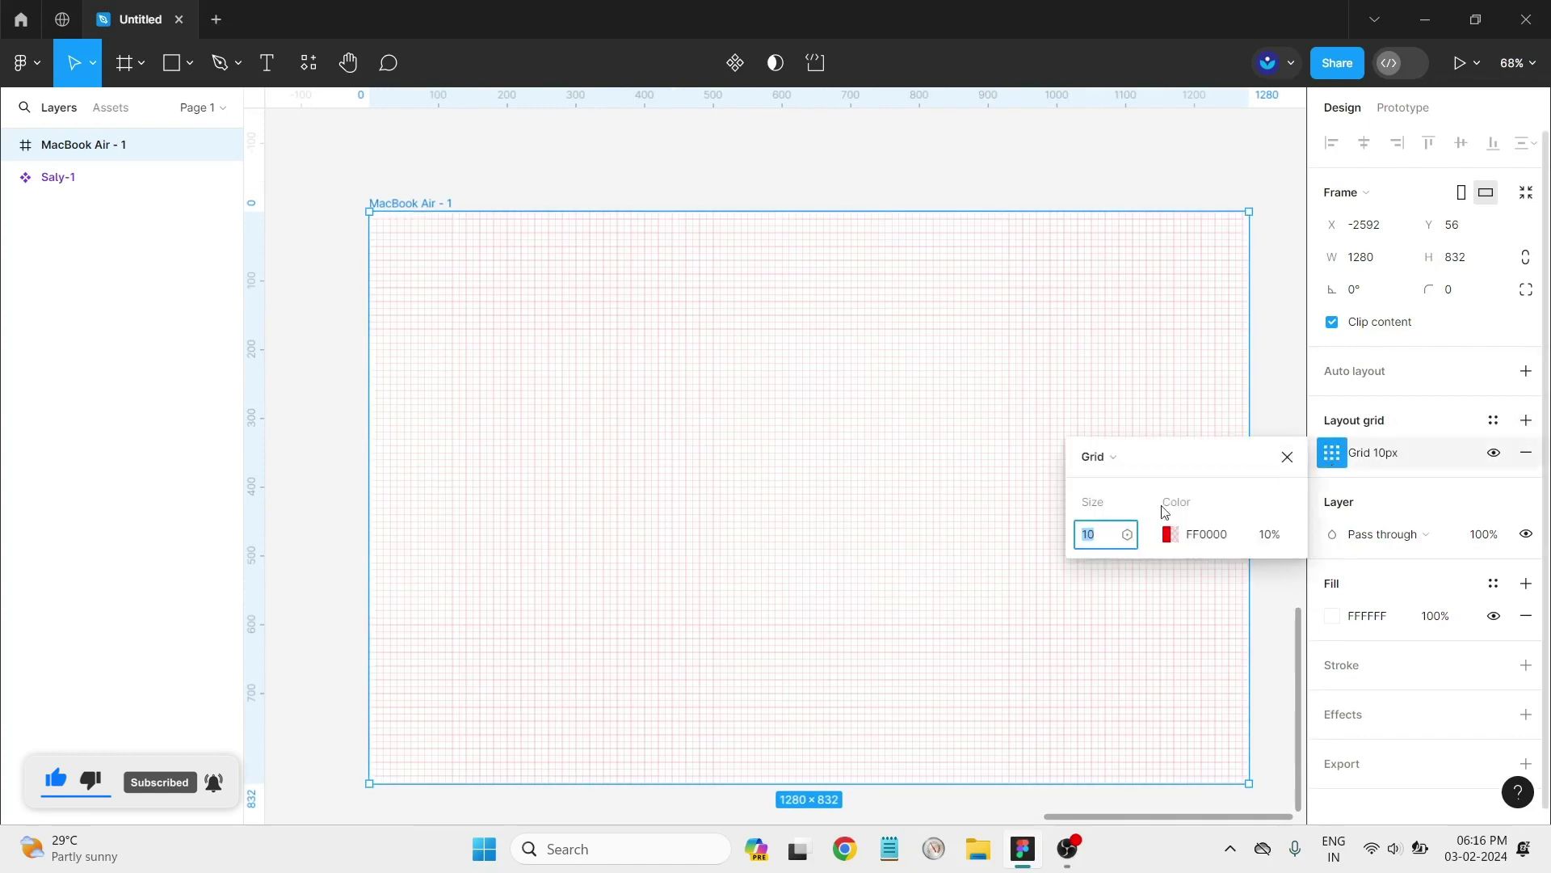
click(1107, 457)
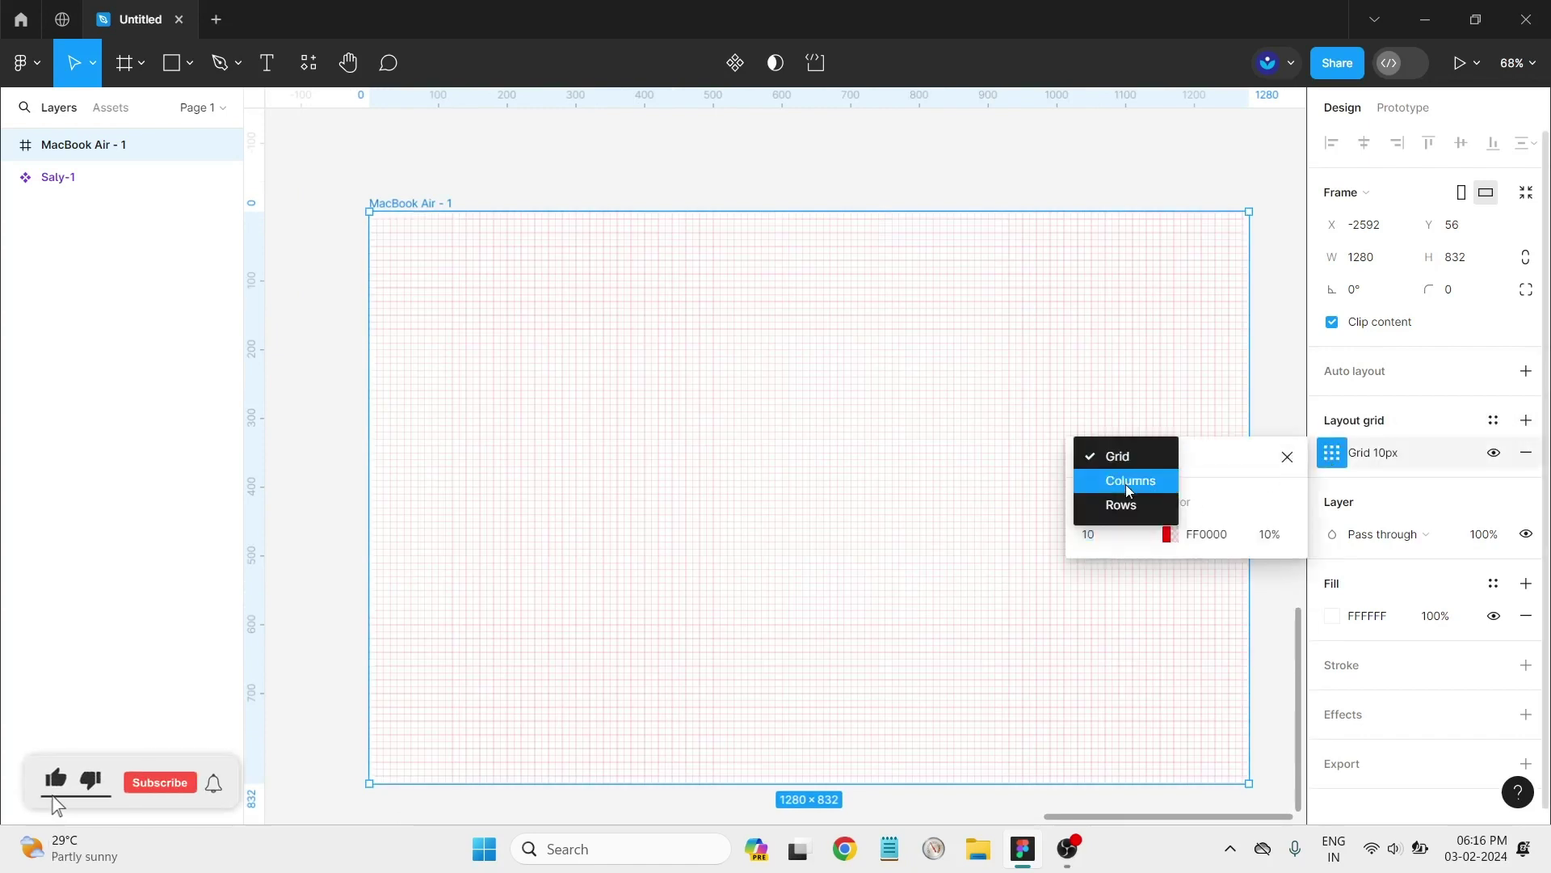
click(1128, 483)
click(1143, 536)
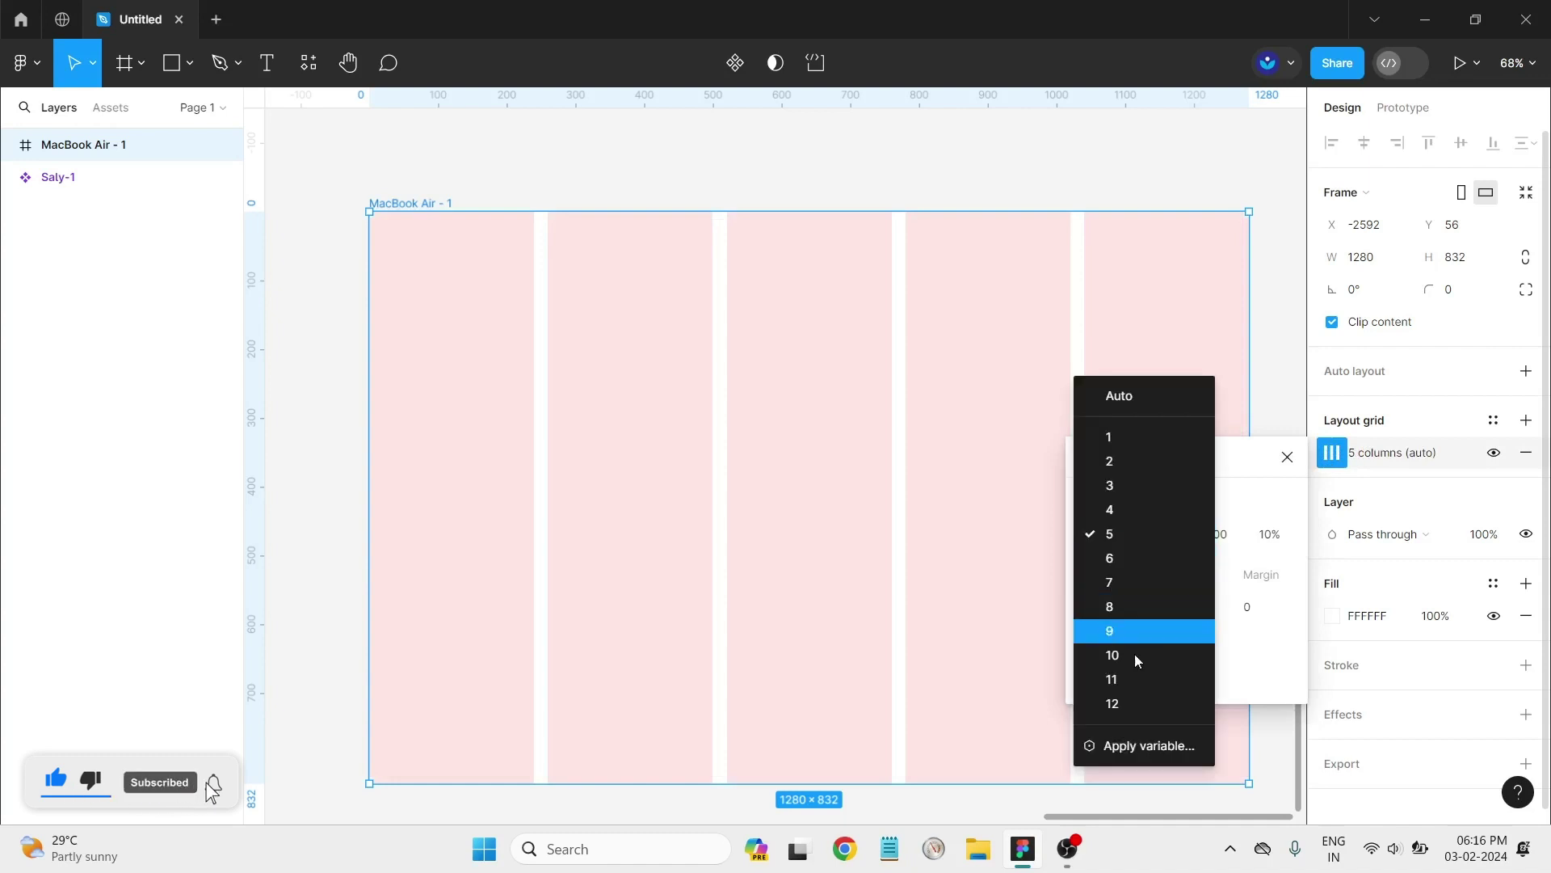
click(1128, 700)
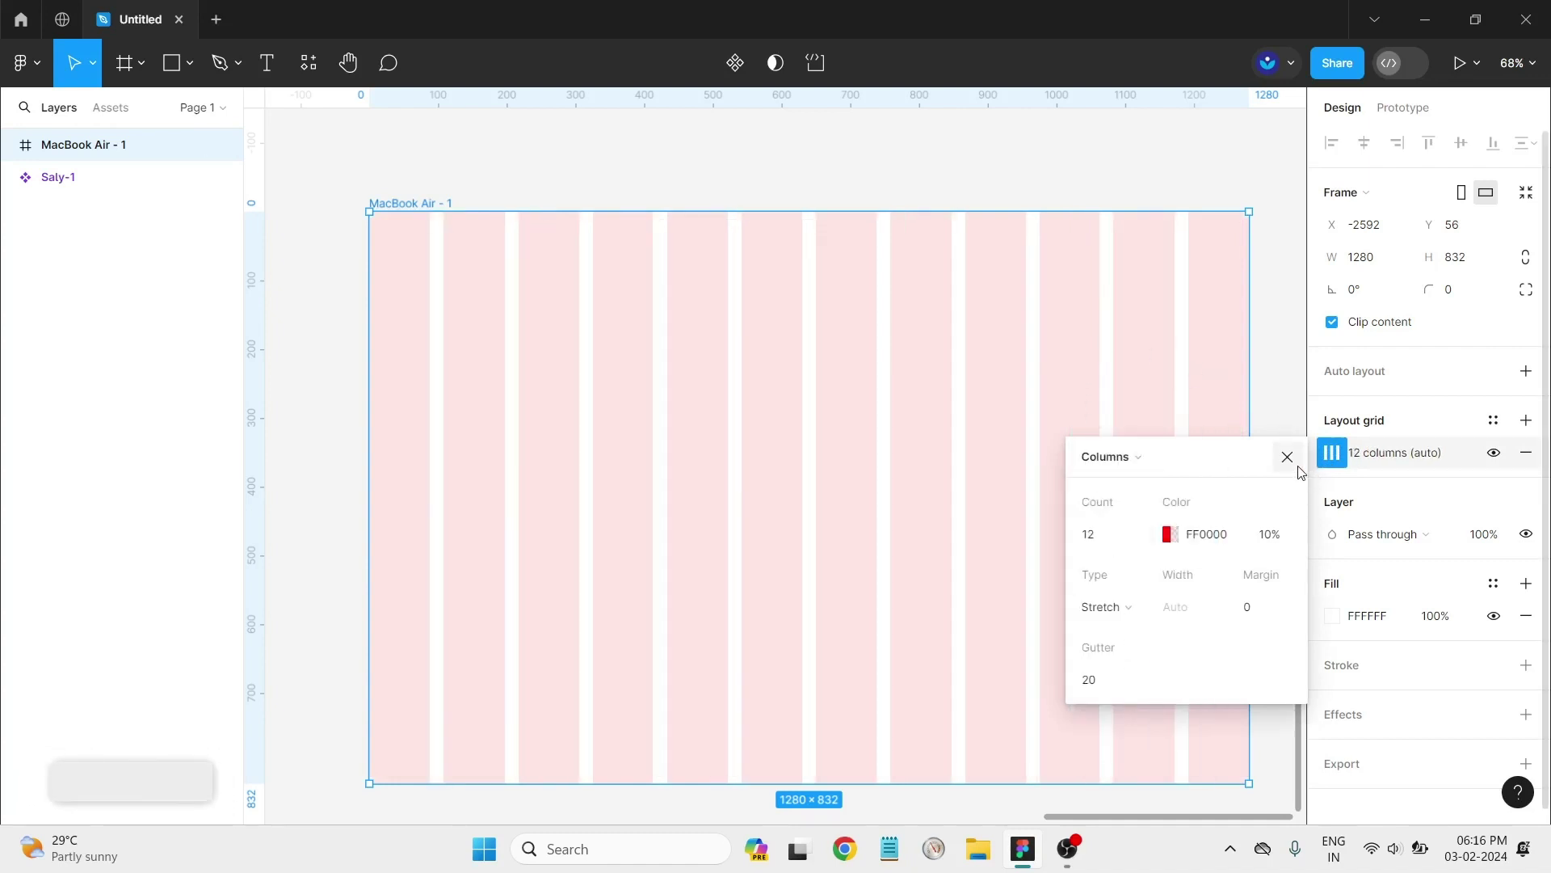
click(1251, 434)
scroll(482, 259, up, 1)
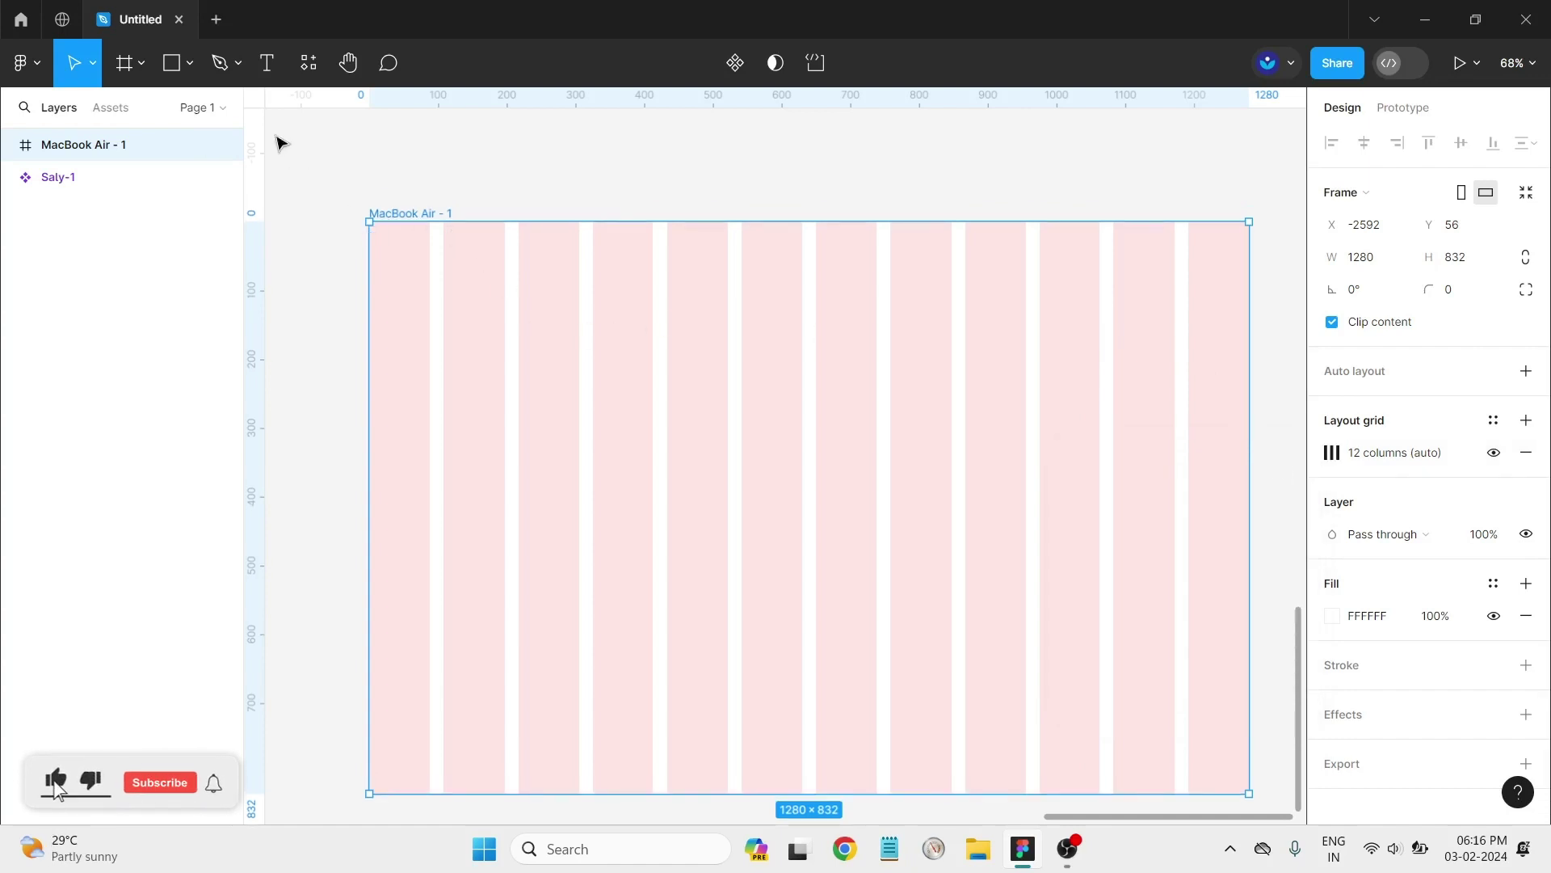
Step: Draw Rectangle 1 across the frame's top and size it to 1280×109
key(r)
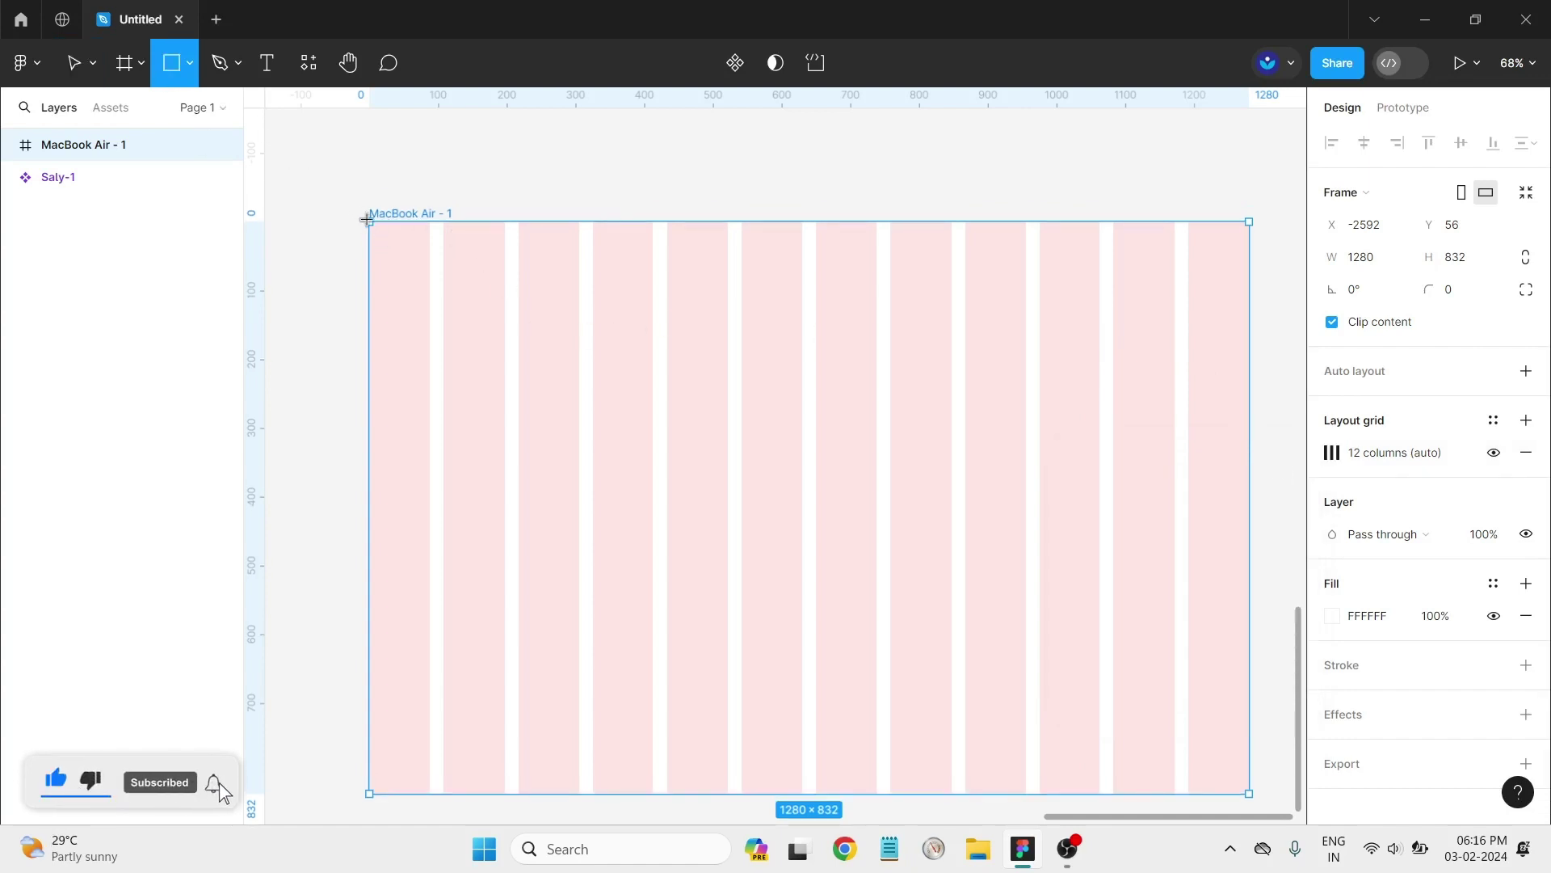
drag(370, 222, 1252, 291)
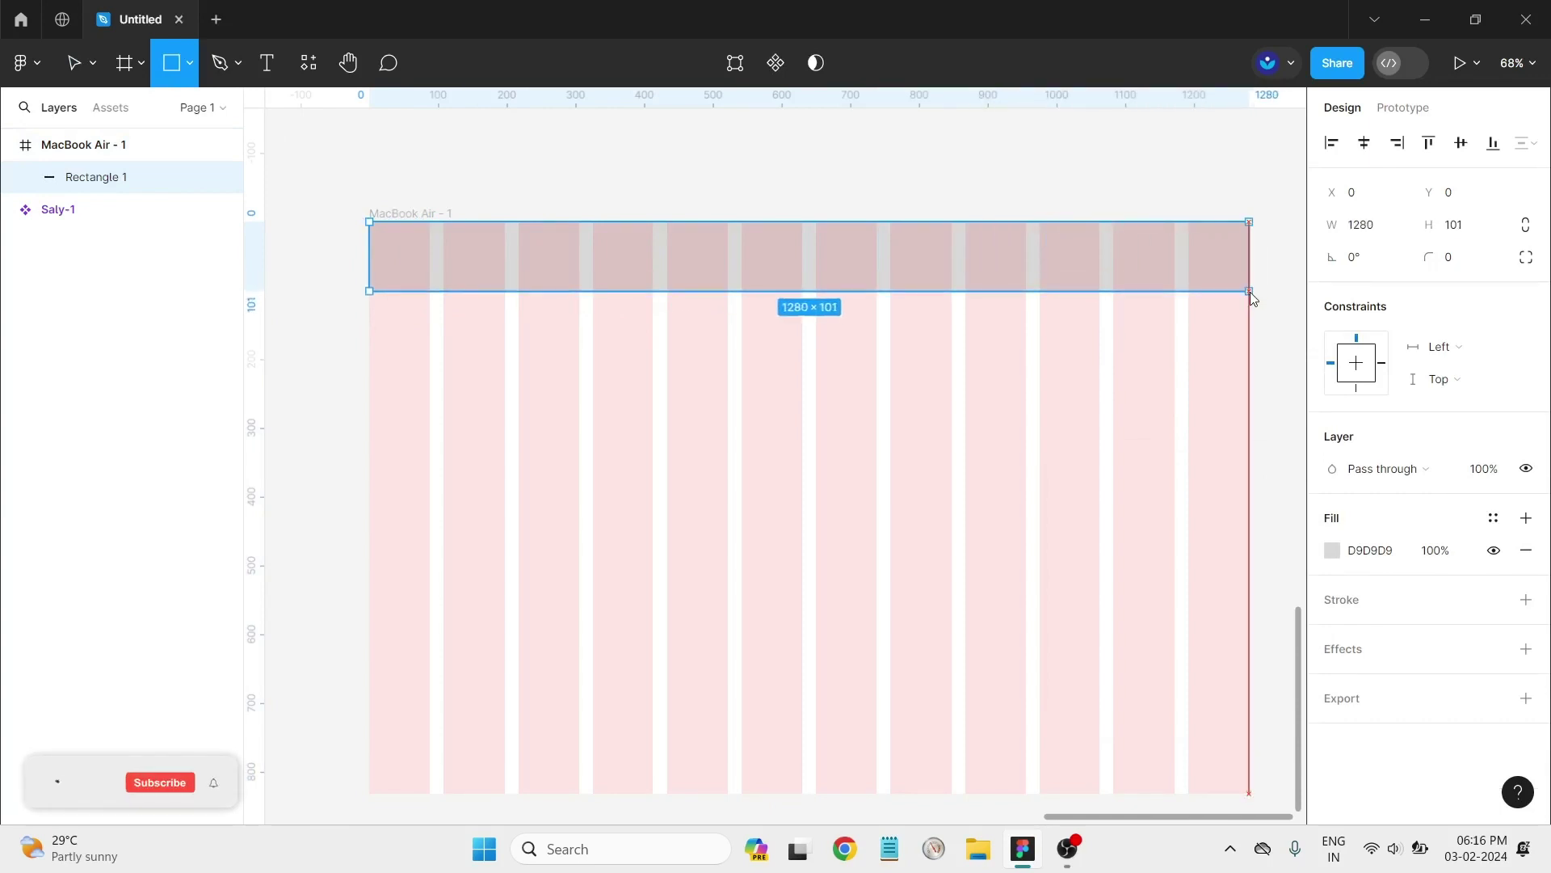
drag(988, 292, 989, 297)
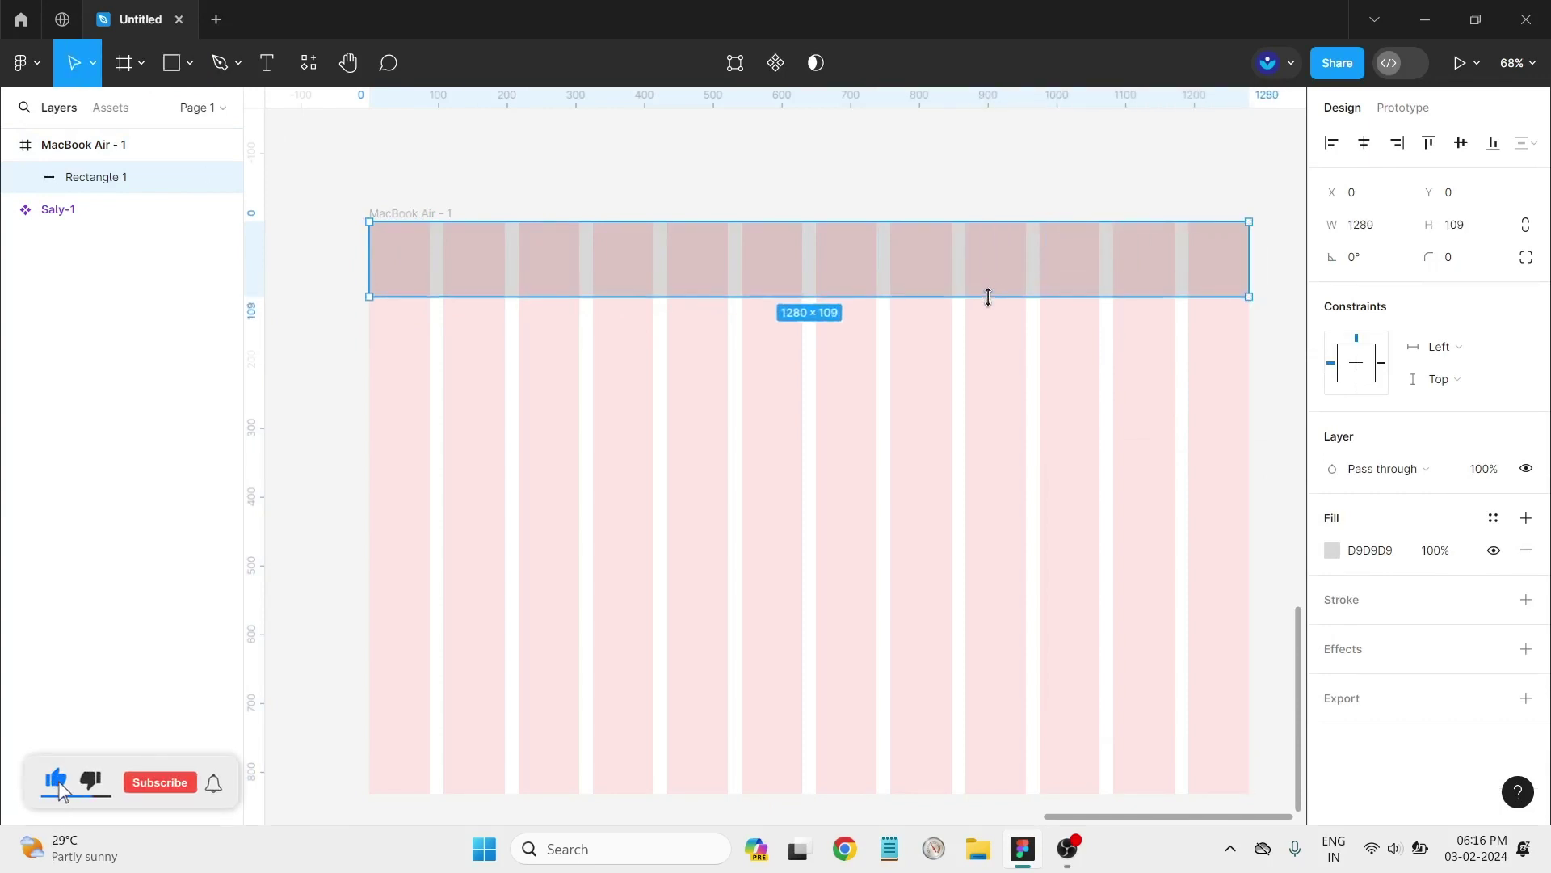
click(363, 225)
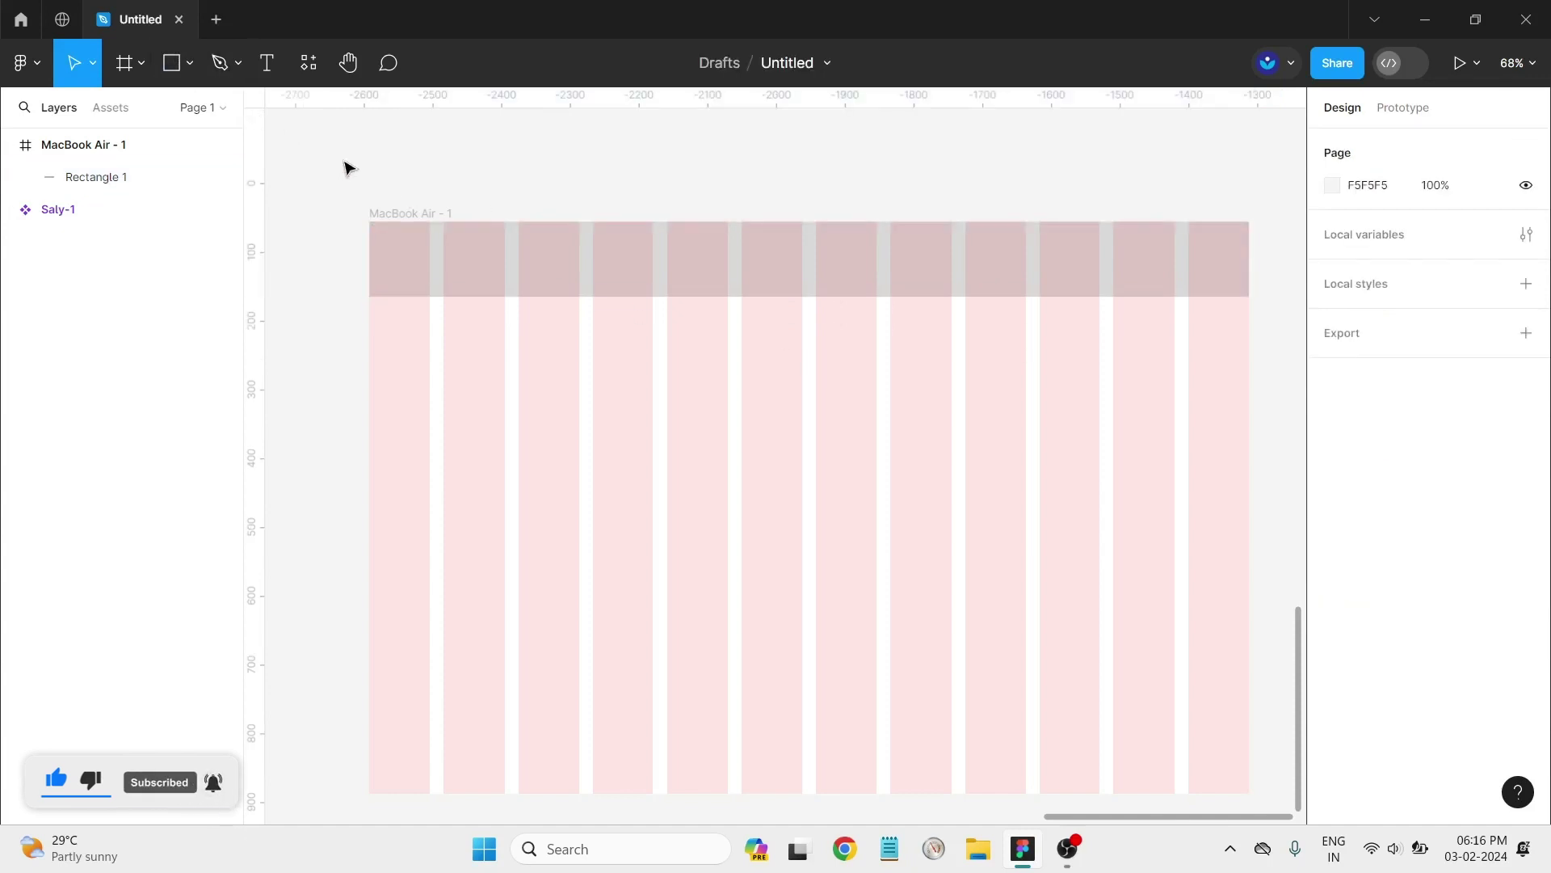
Step: Draw Rectangle 2 below the header bar and round its corners into a pill
key(r)
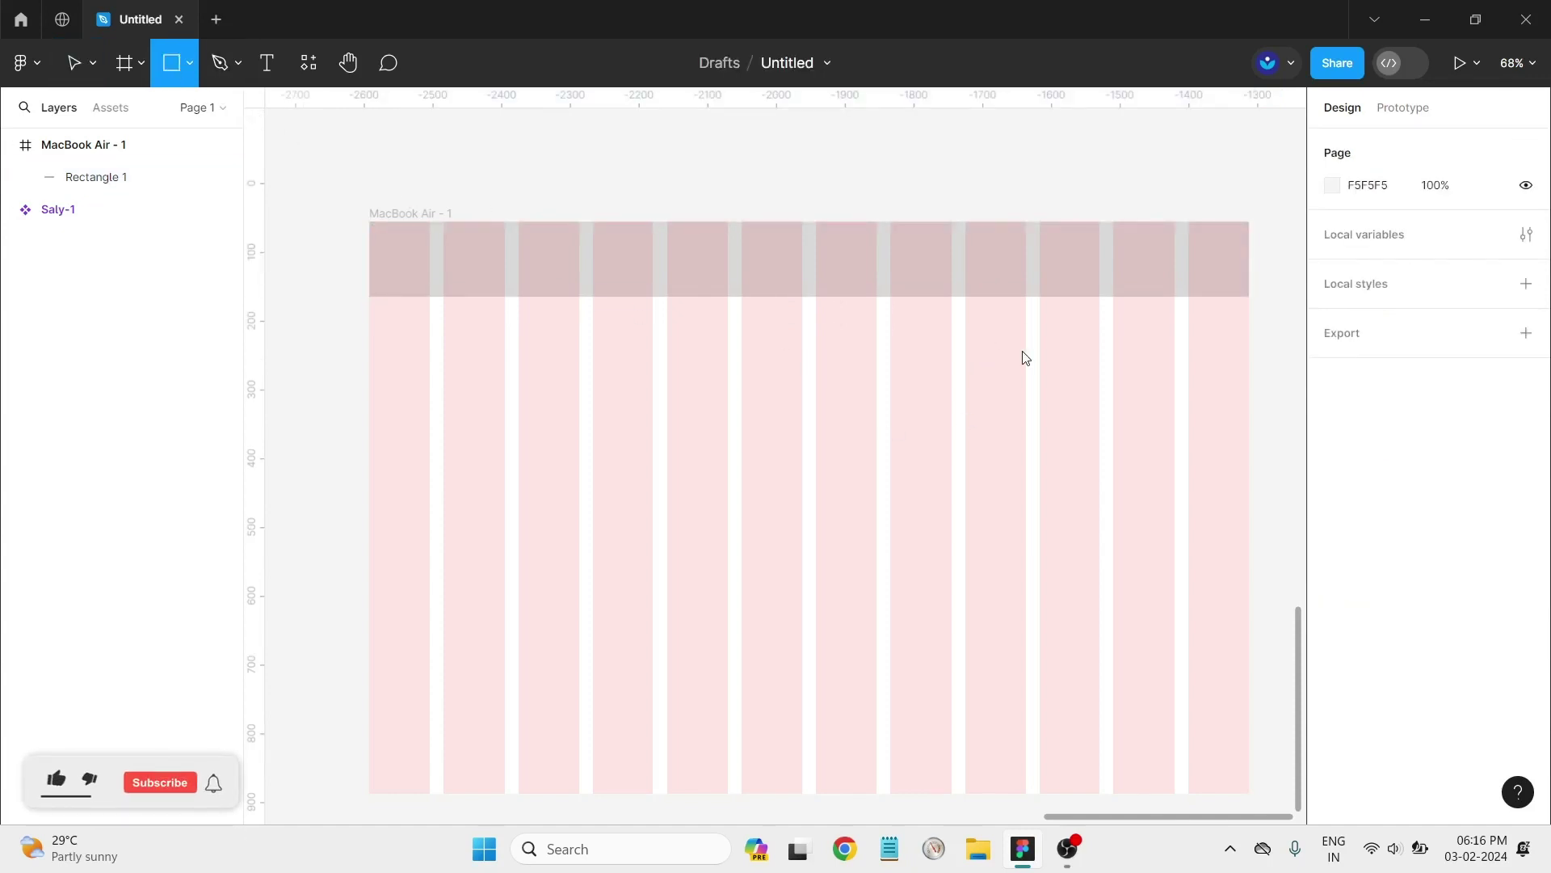
mouse_move(986, 332)
mouse_down()
mouse_move(1150, 356)
mouse_move(1127, 365)
mouse_up()
ctrl+scroll(1080, 346, up, 3)
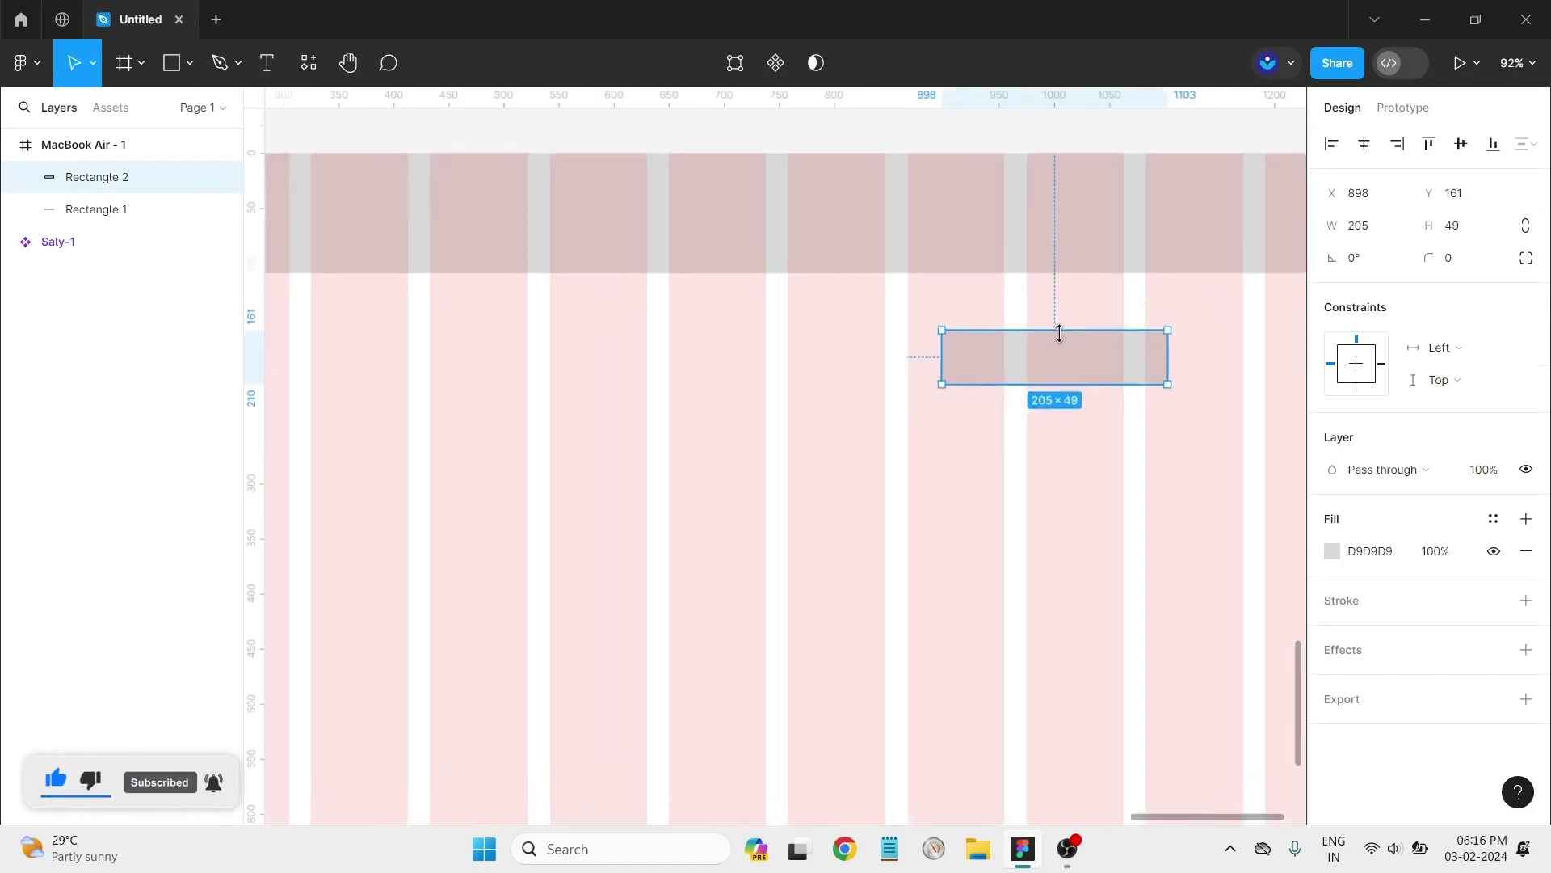
ctrl+scroll(1042, 355, up, 3)
ctrl+scroll(893, 351, up, 3)
ctrl+scroll(866, 346, up, 3)
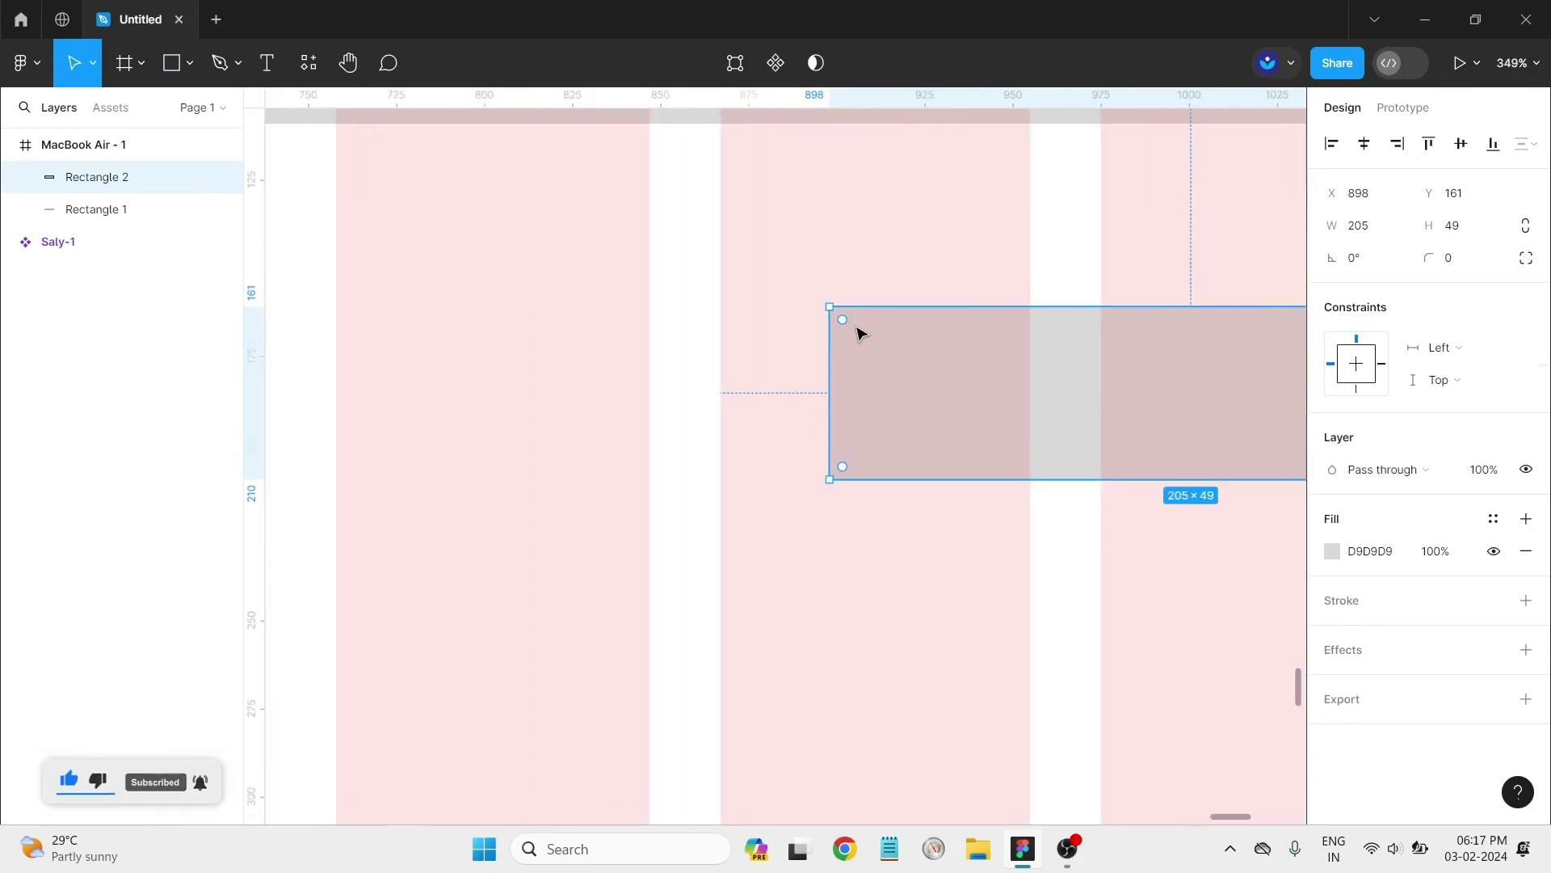
drag(853, 330, 944, 374)
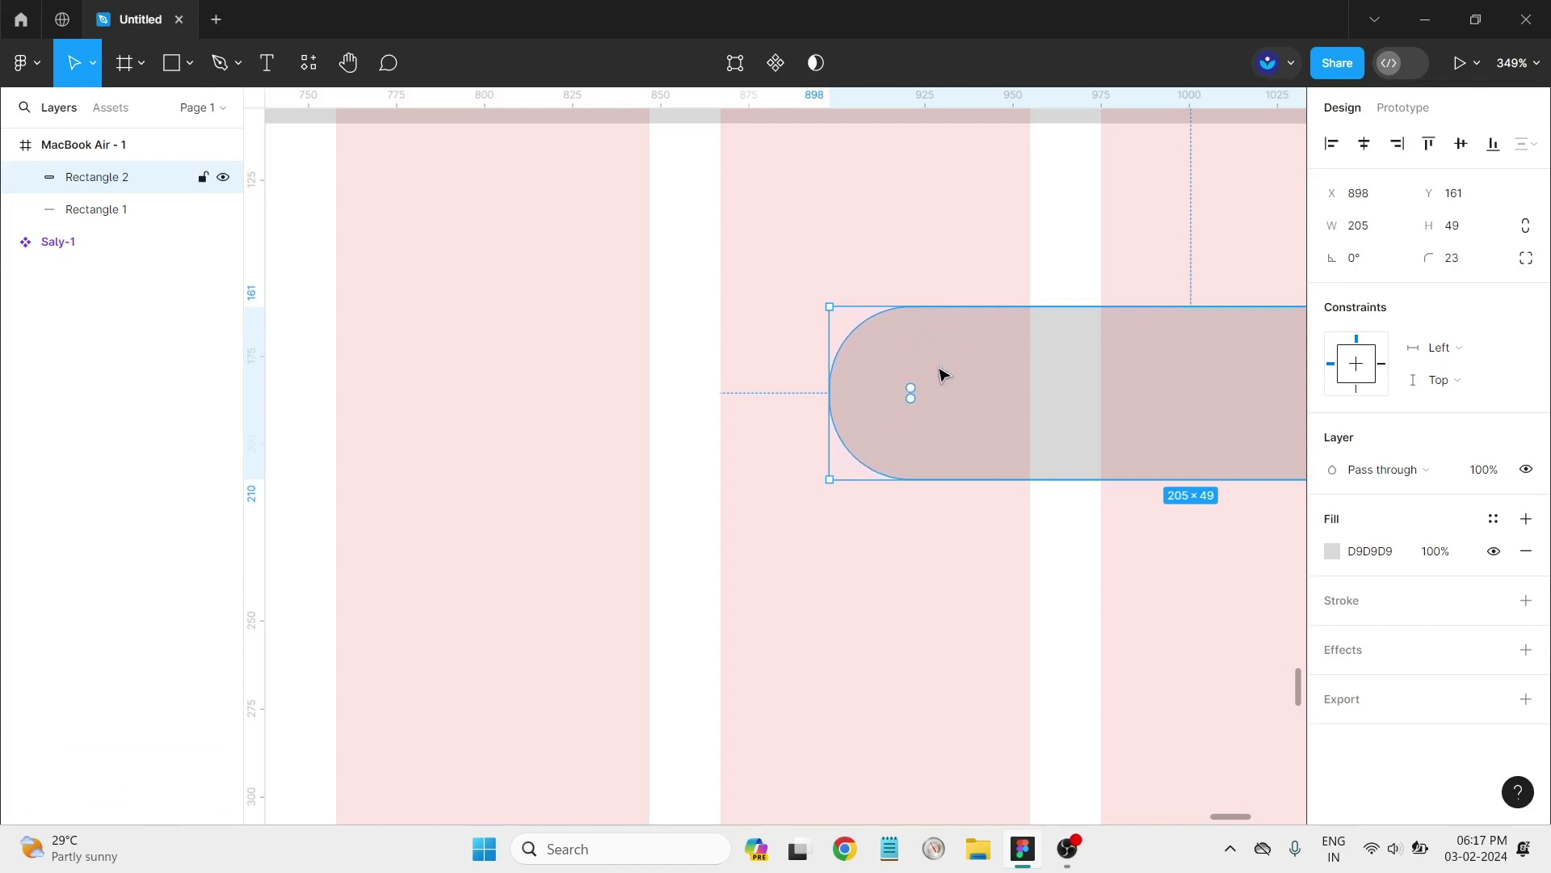
Step: Resize the rounded pill to 165×39
click(856, 585)
scroll(860, 584, down, 5)
scroll(867, 582, down, 3)
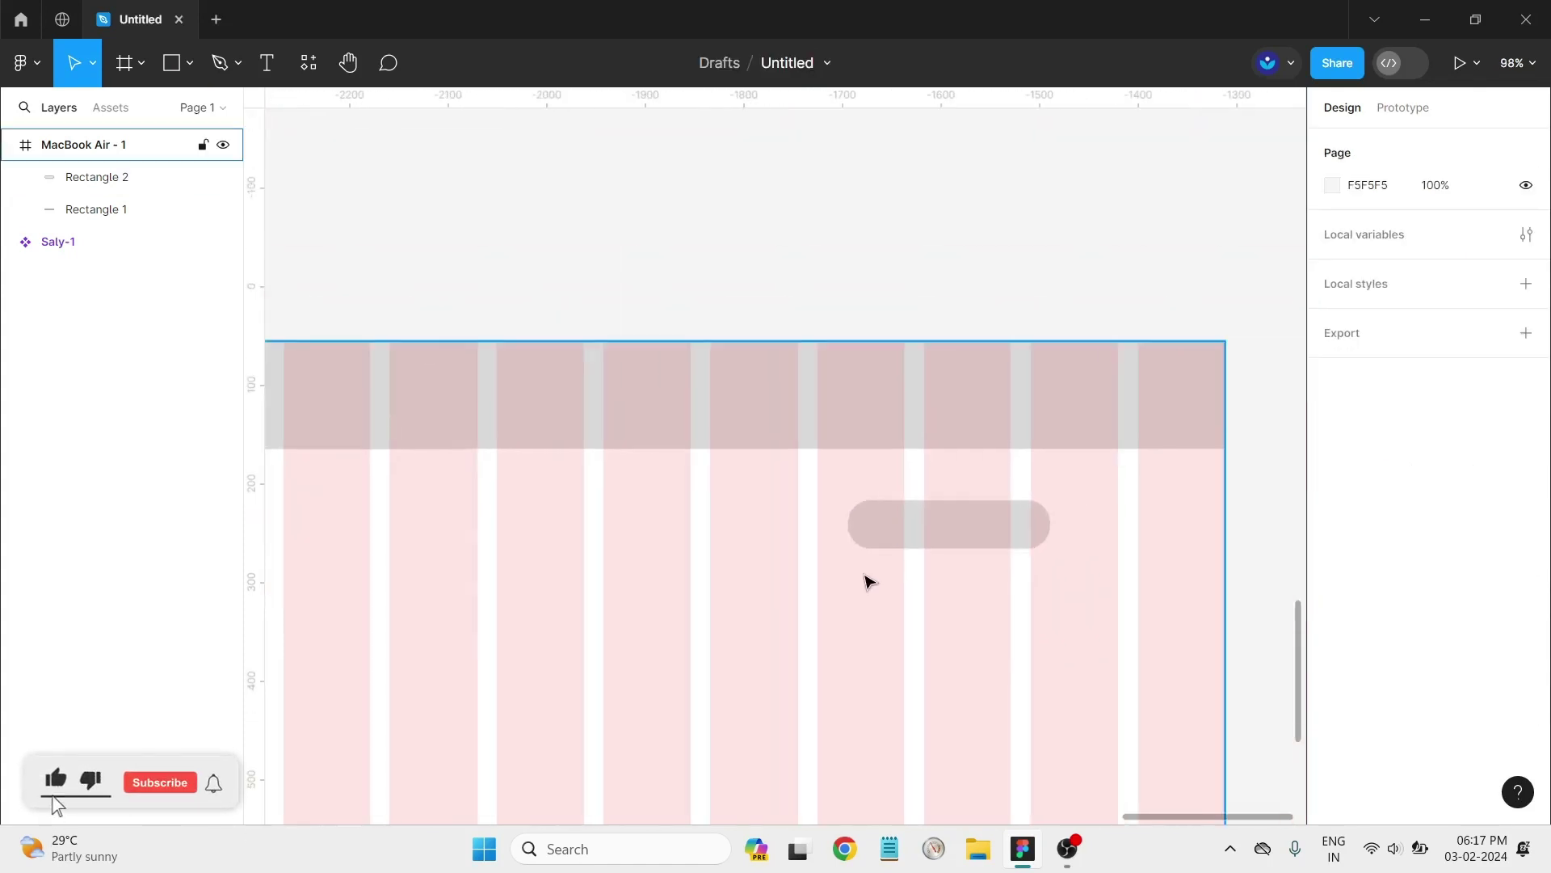
scroll(871, 580, down, 1)
scroll(871, 578, down, 2)
click(918, 543)
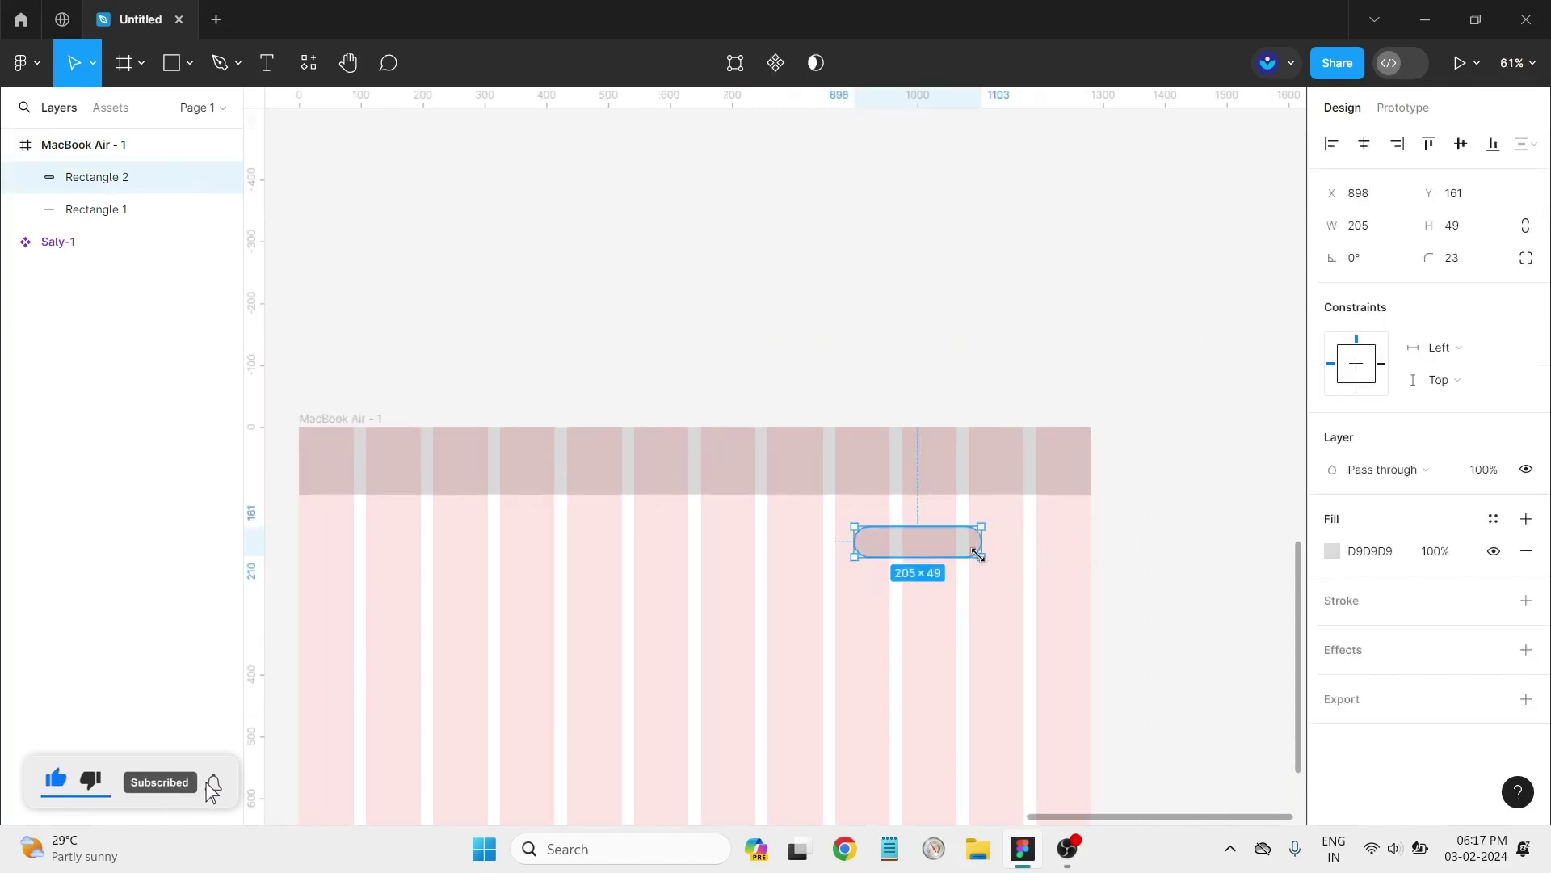
drag(963, 550, 986, 455)
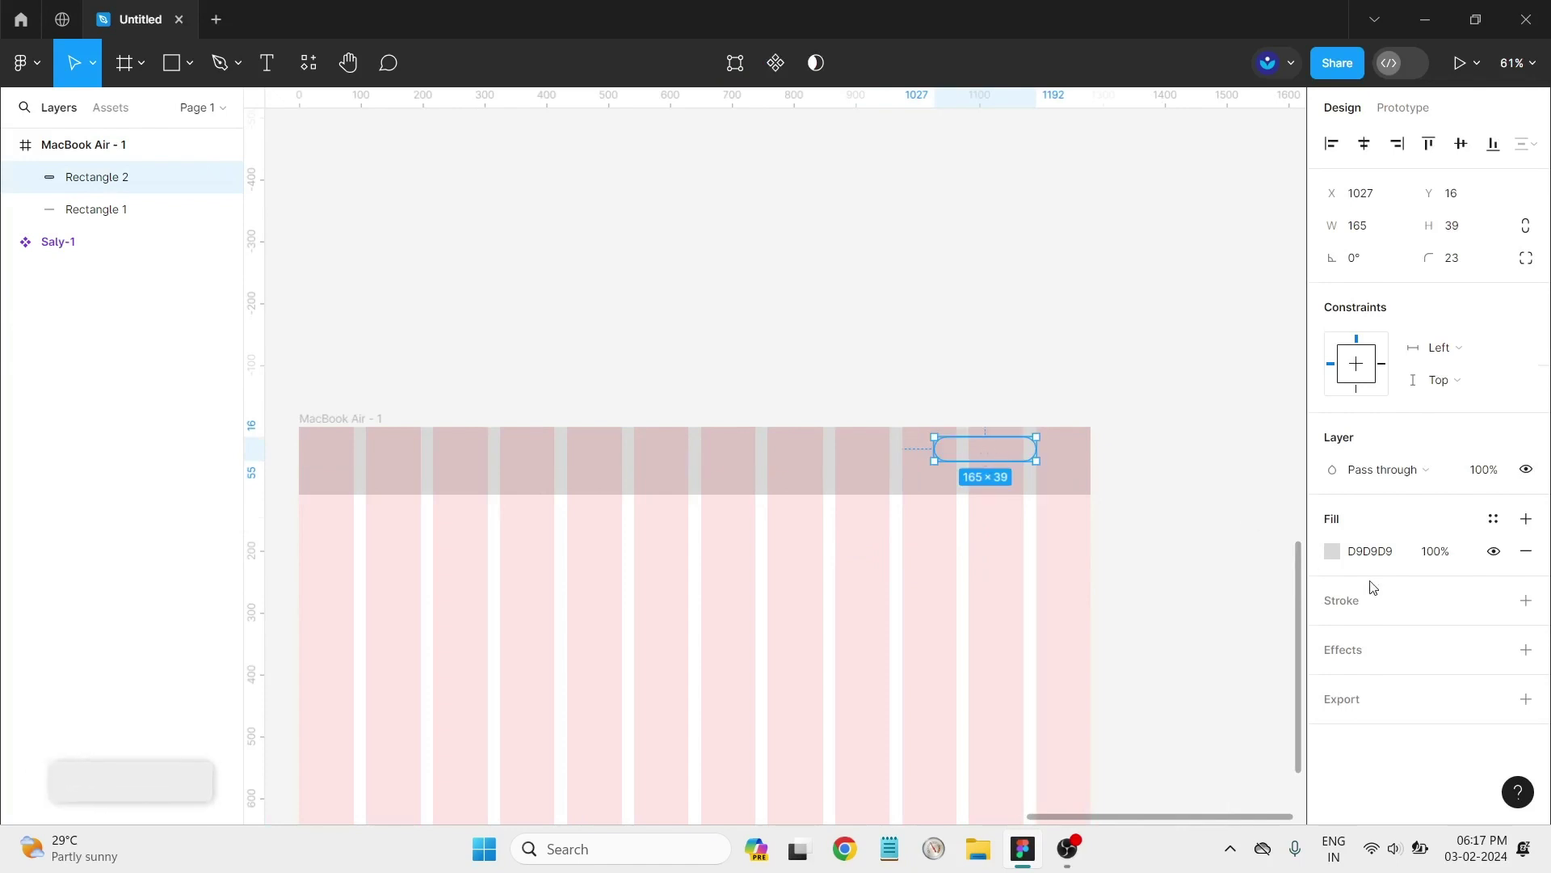
Step: Fill the pill with red E32D2D and nudge it down into the nav bar
click(1332, 551)
drag(1224, 409, 1254, 350)
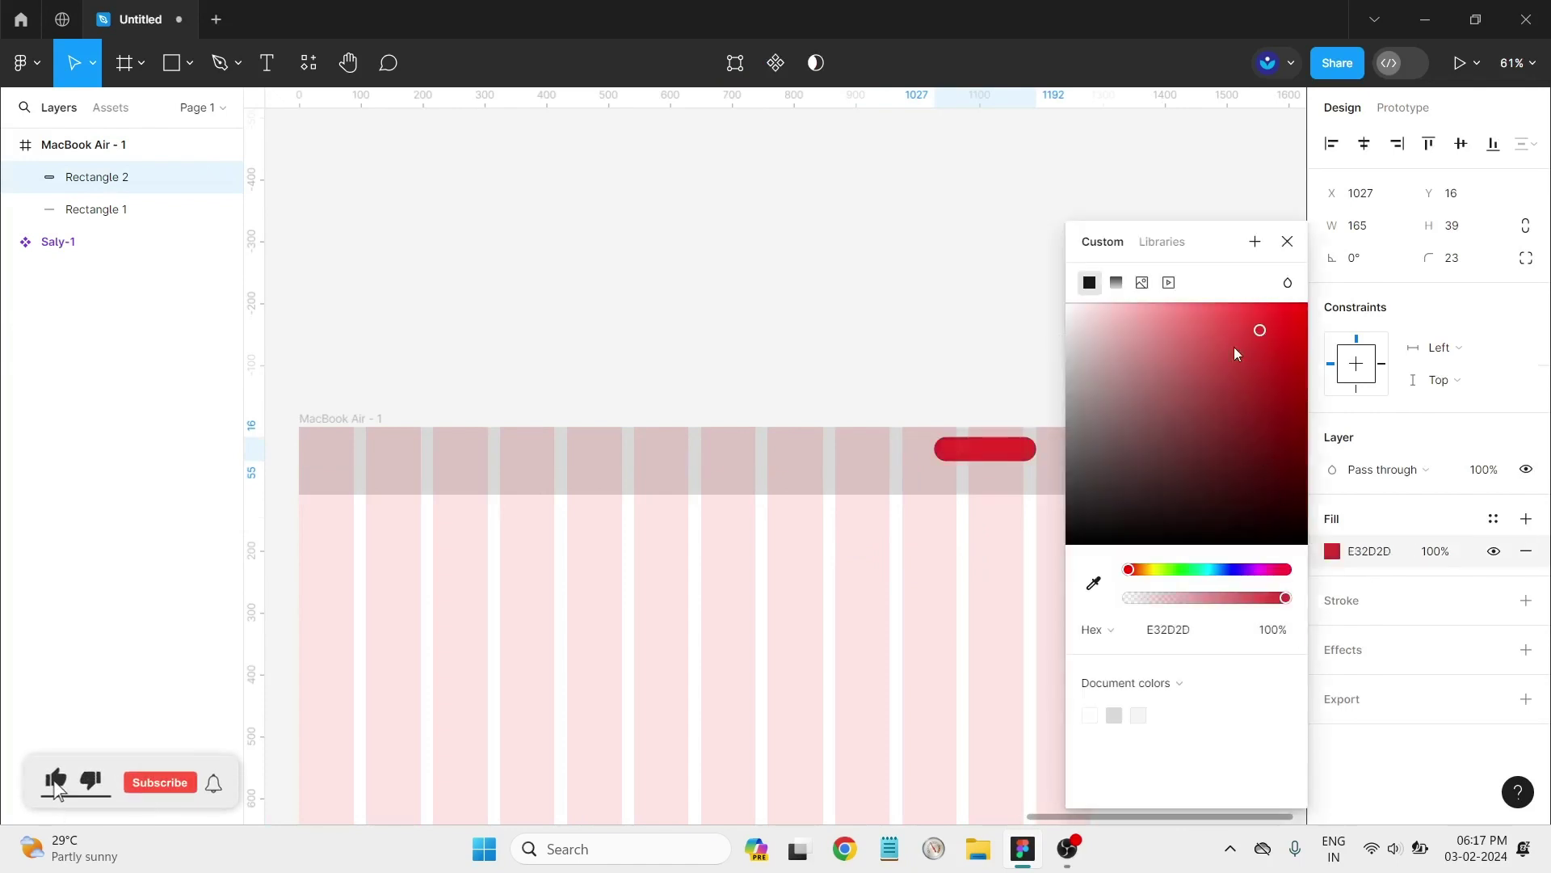
click(910, 546)
drag(1004, 450, 1005, 462)
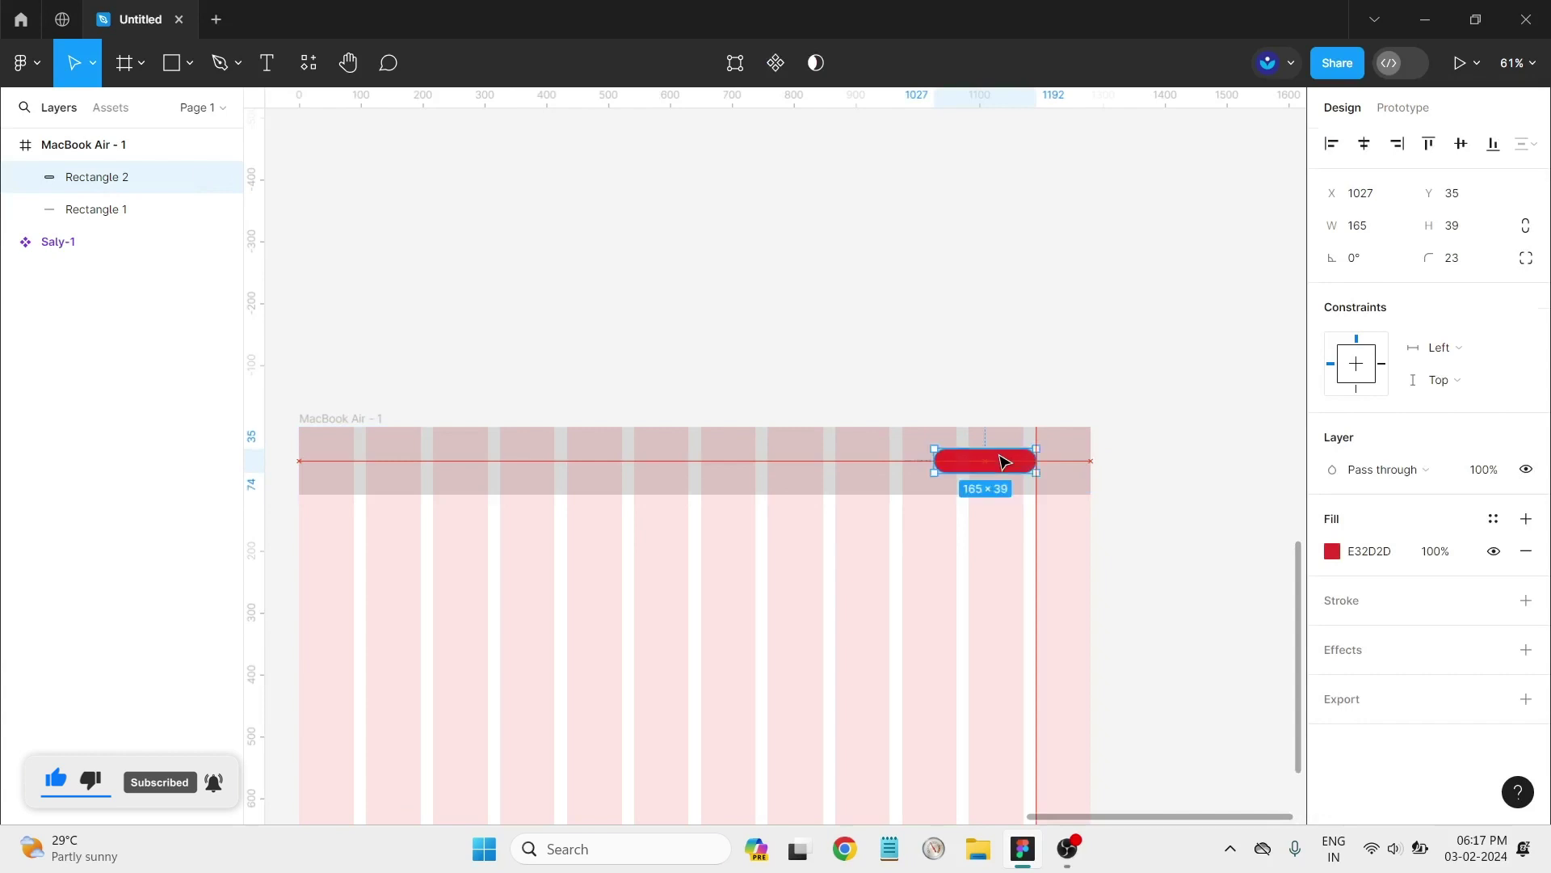
click(1135, 574)
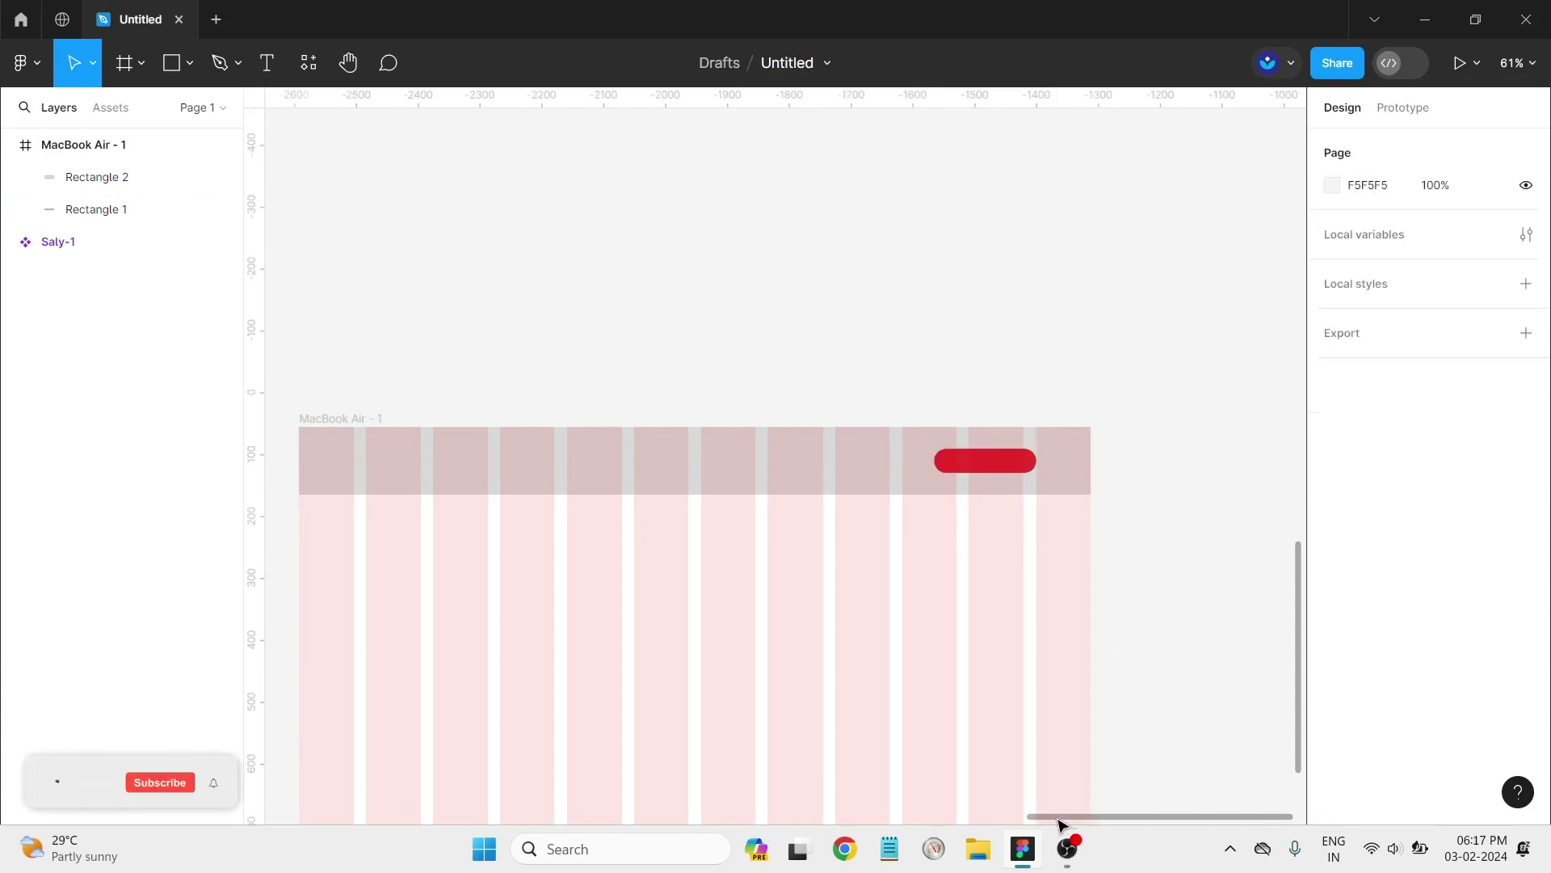
Step: Select the nav bar and red pill together to align the pill within the bar
drag(1063, 817, 1024, 817)
click(1092, 475)
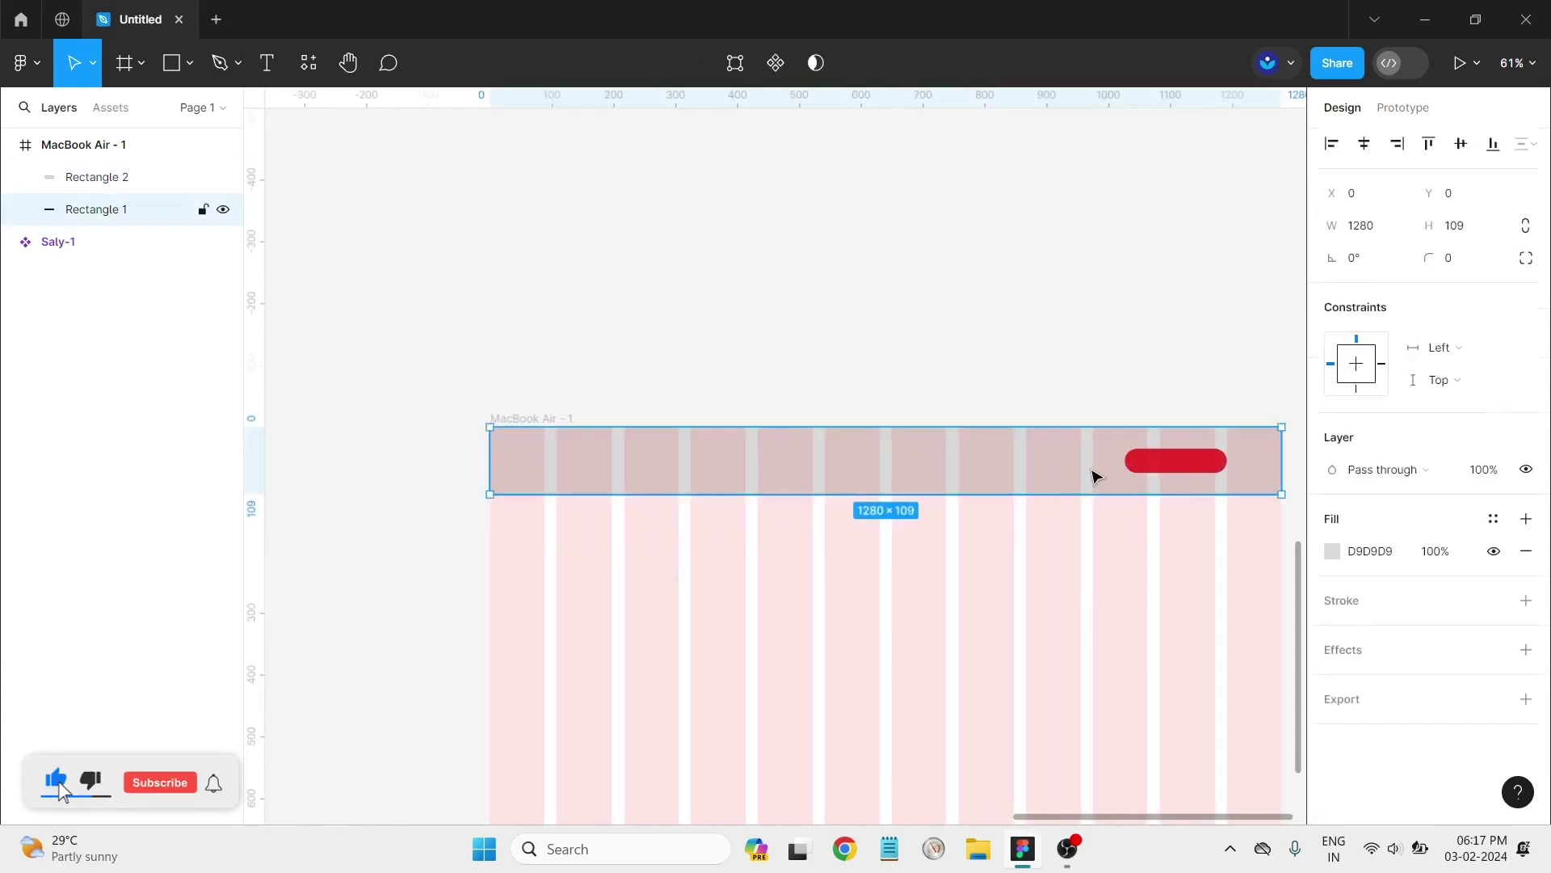
click(1151, 466)
click(1267, 489)
drag(1259, 528, 1188, 413)
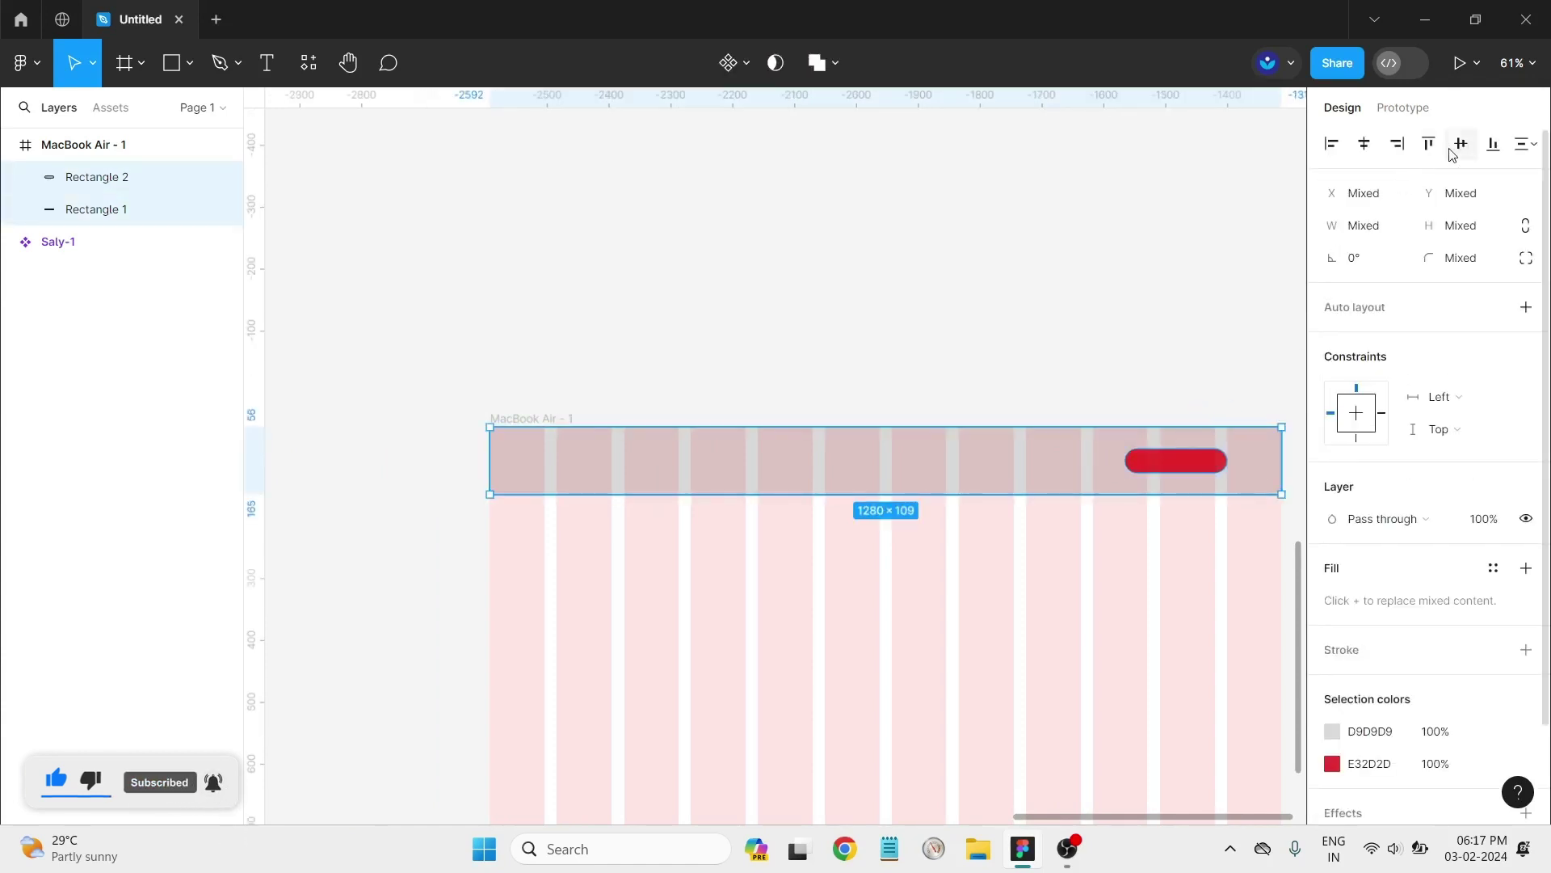
click(695, 653)
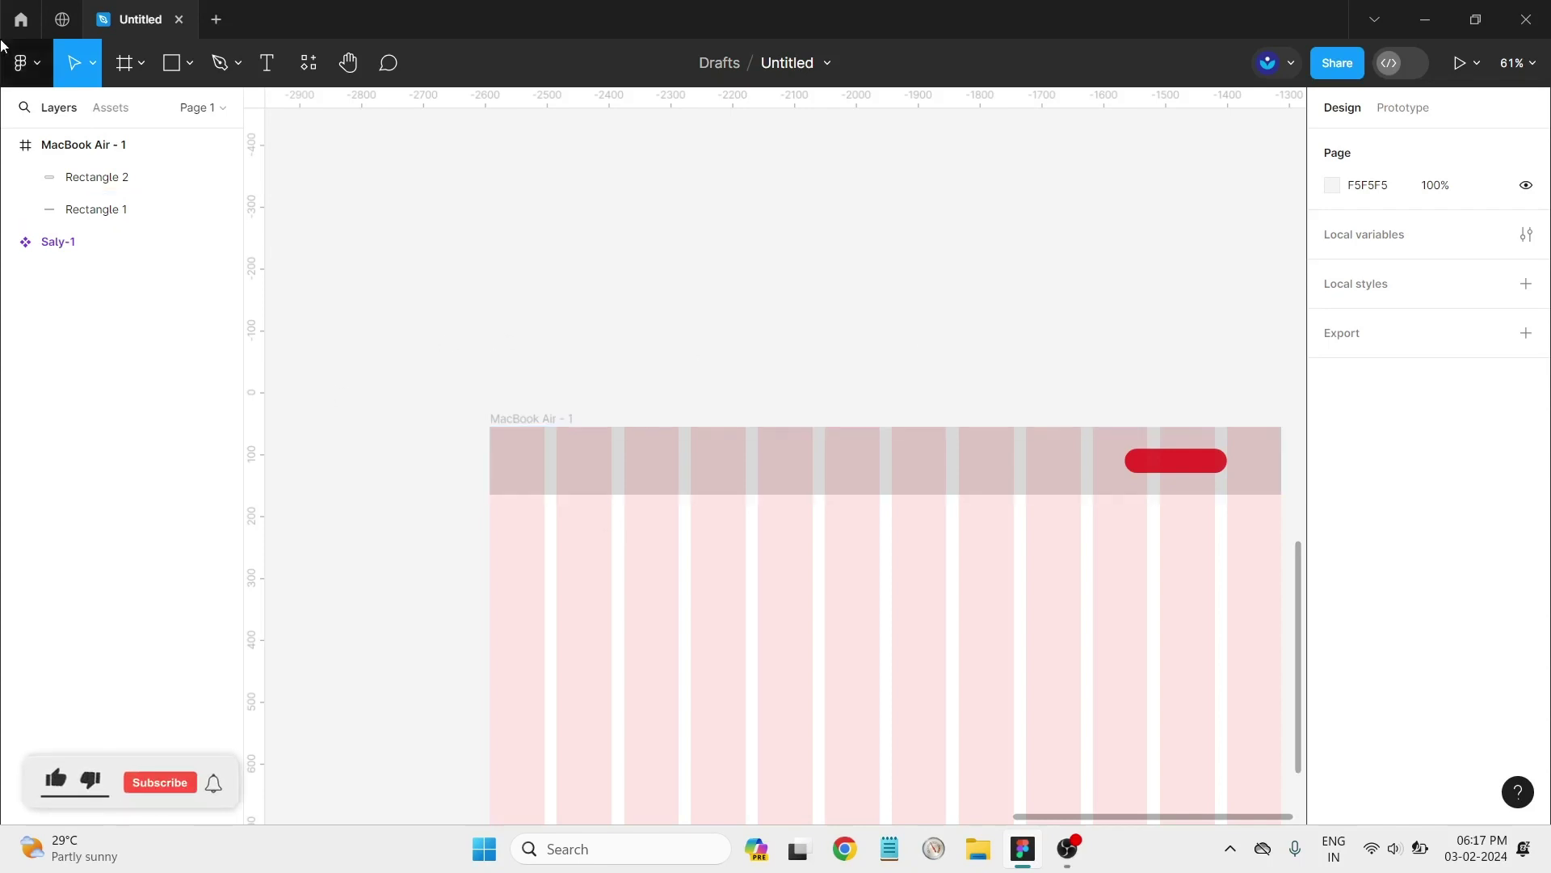
Step: Add separate 'Home' and 'About' text labels on the frame
click(267, 66)
click(671, 527)
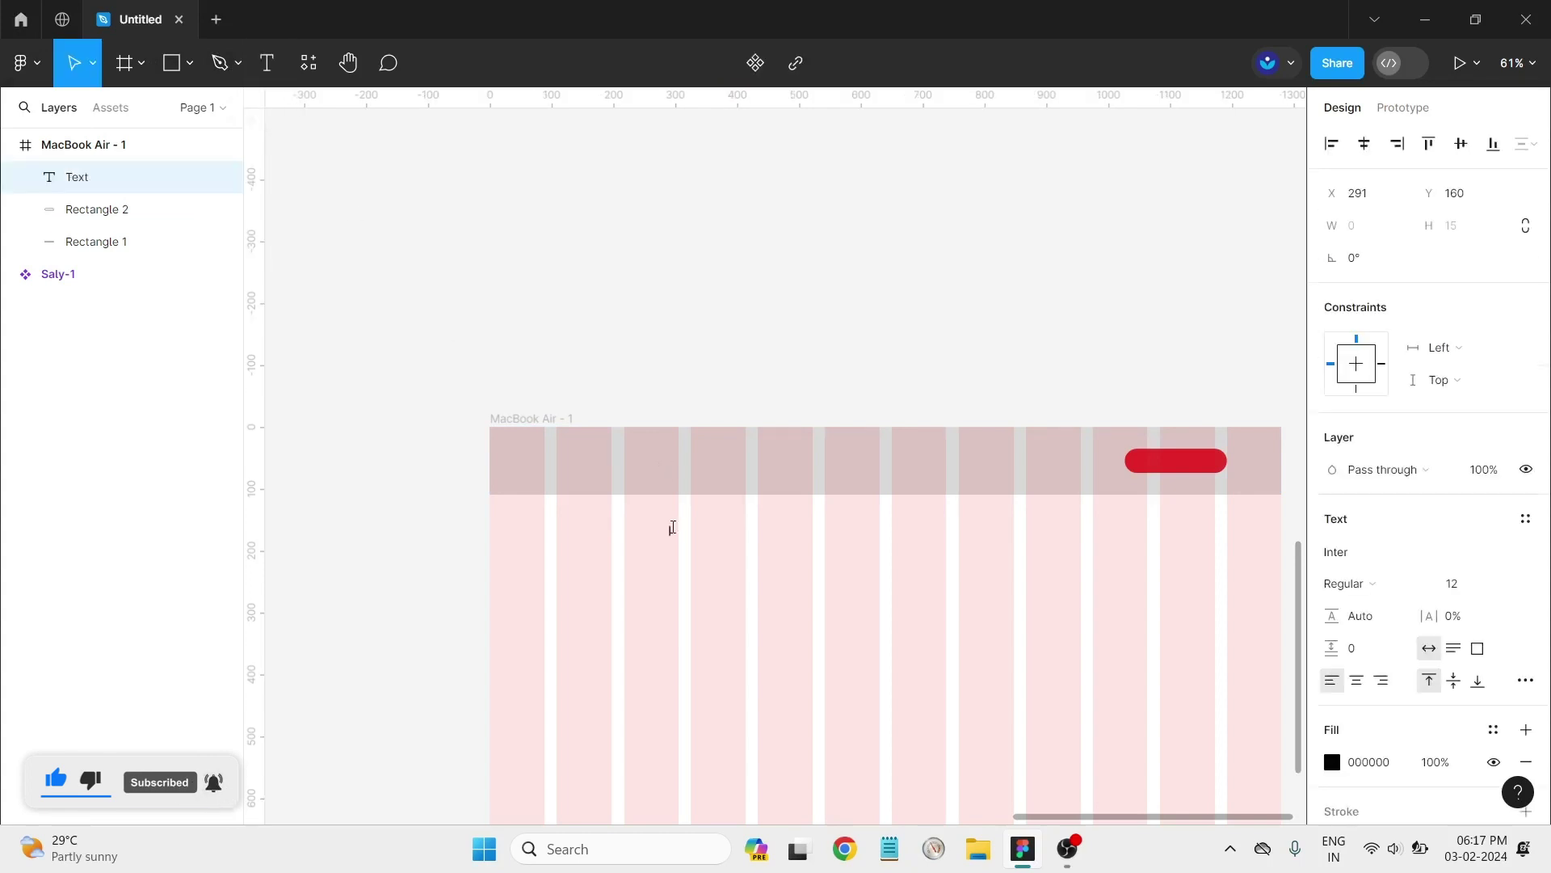
text(Home)
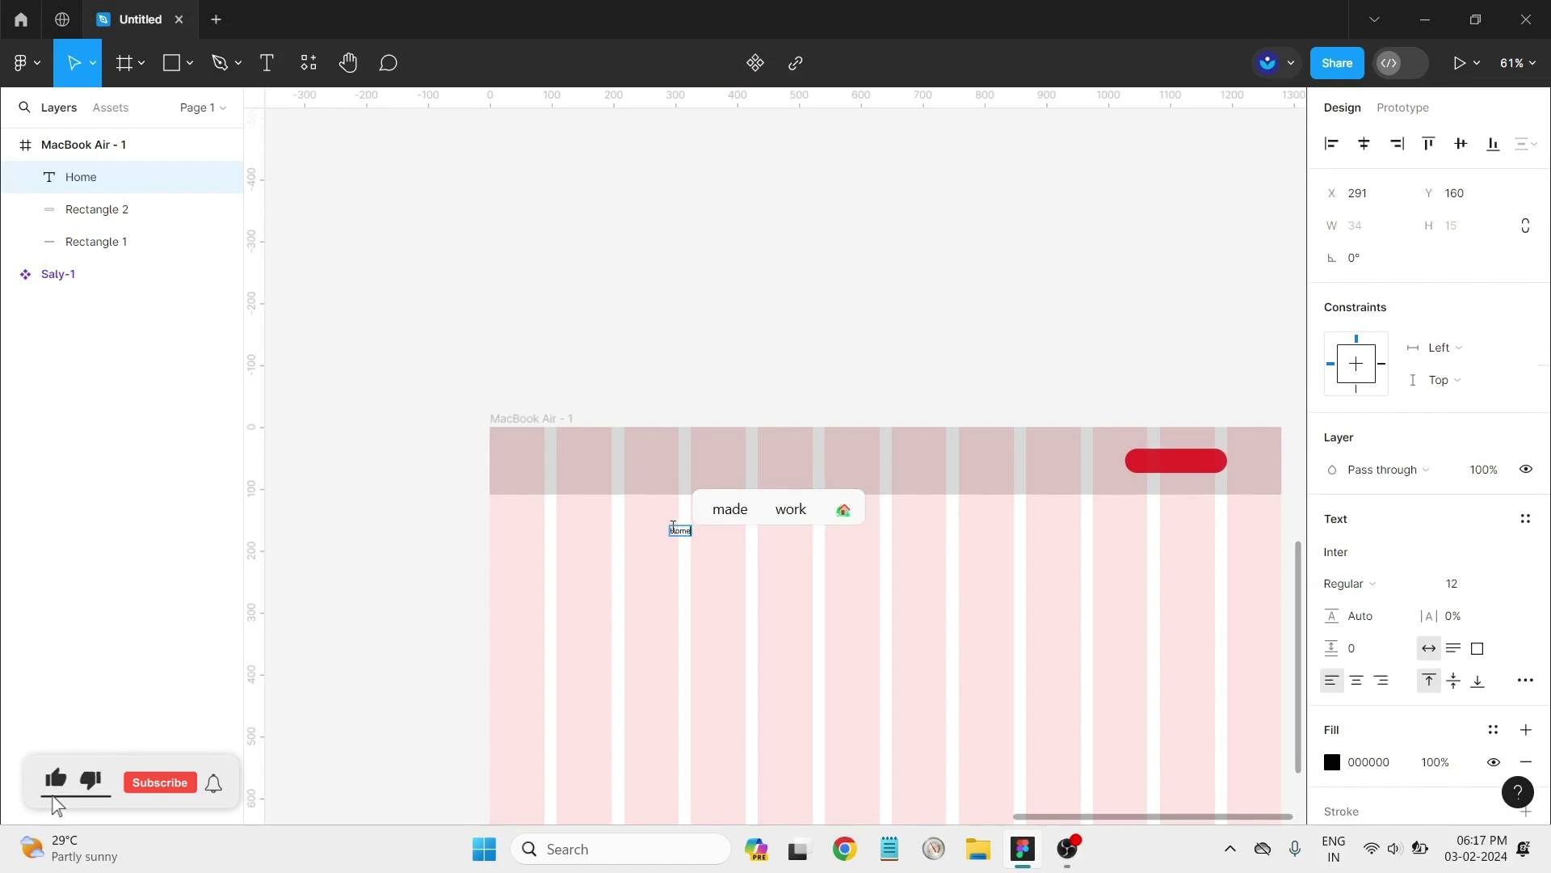
key(Escape)
click(267, 74)
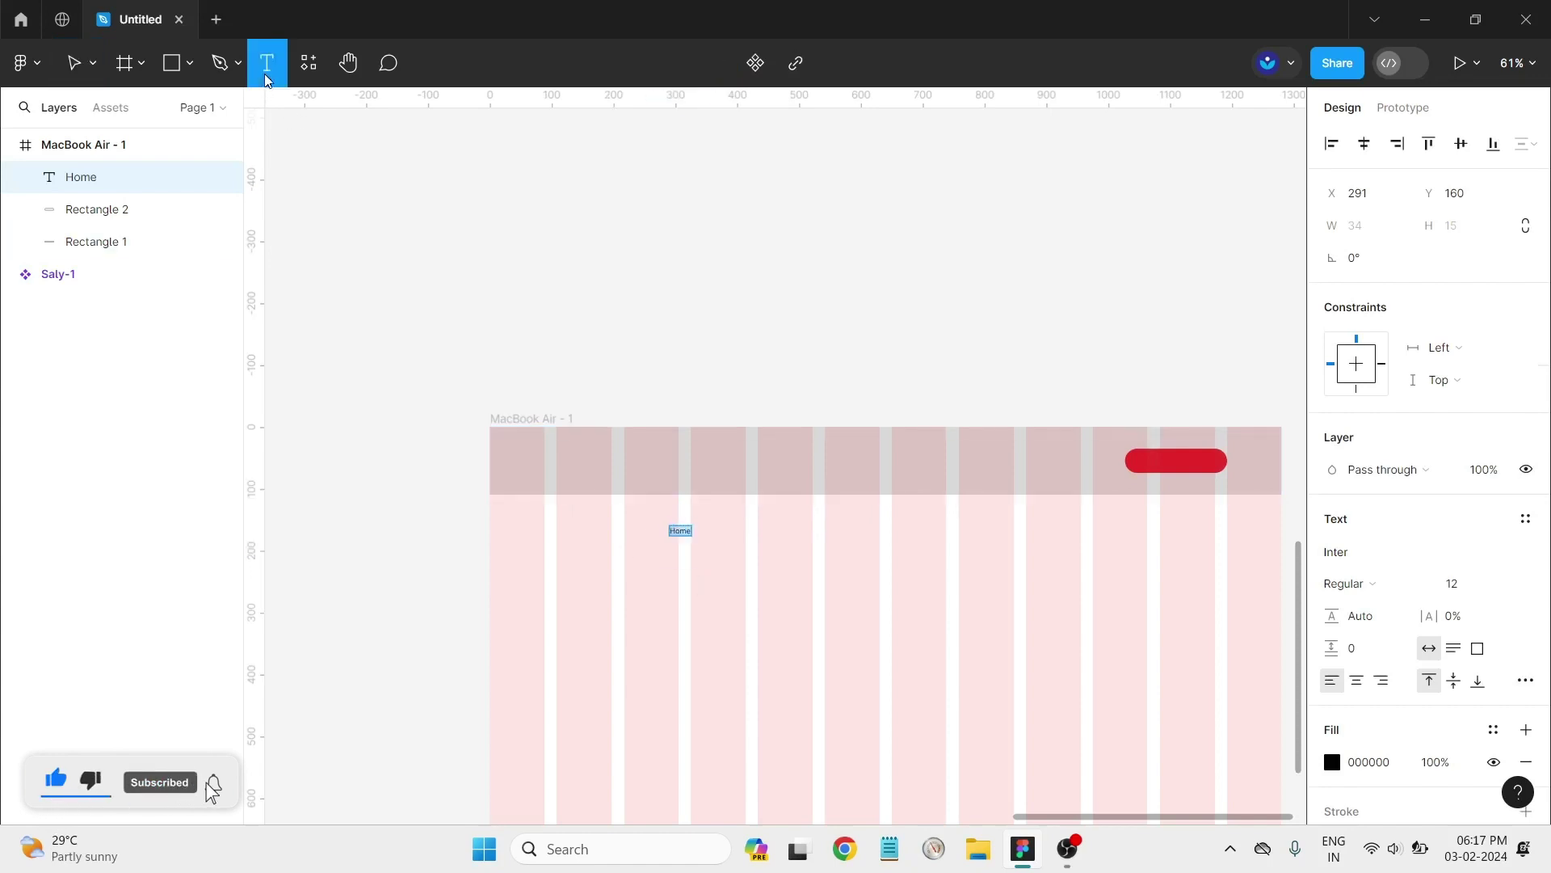
click(752, 623)
text(b)
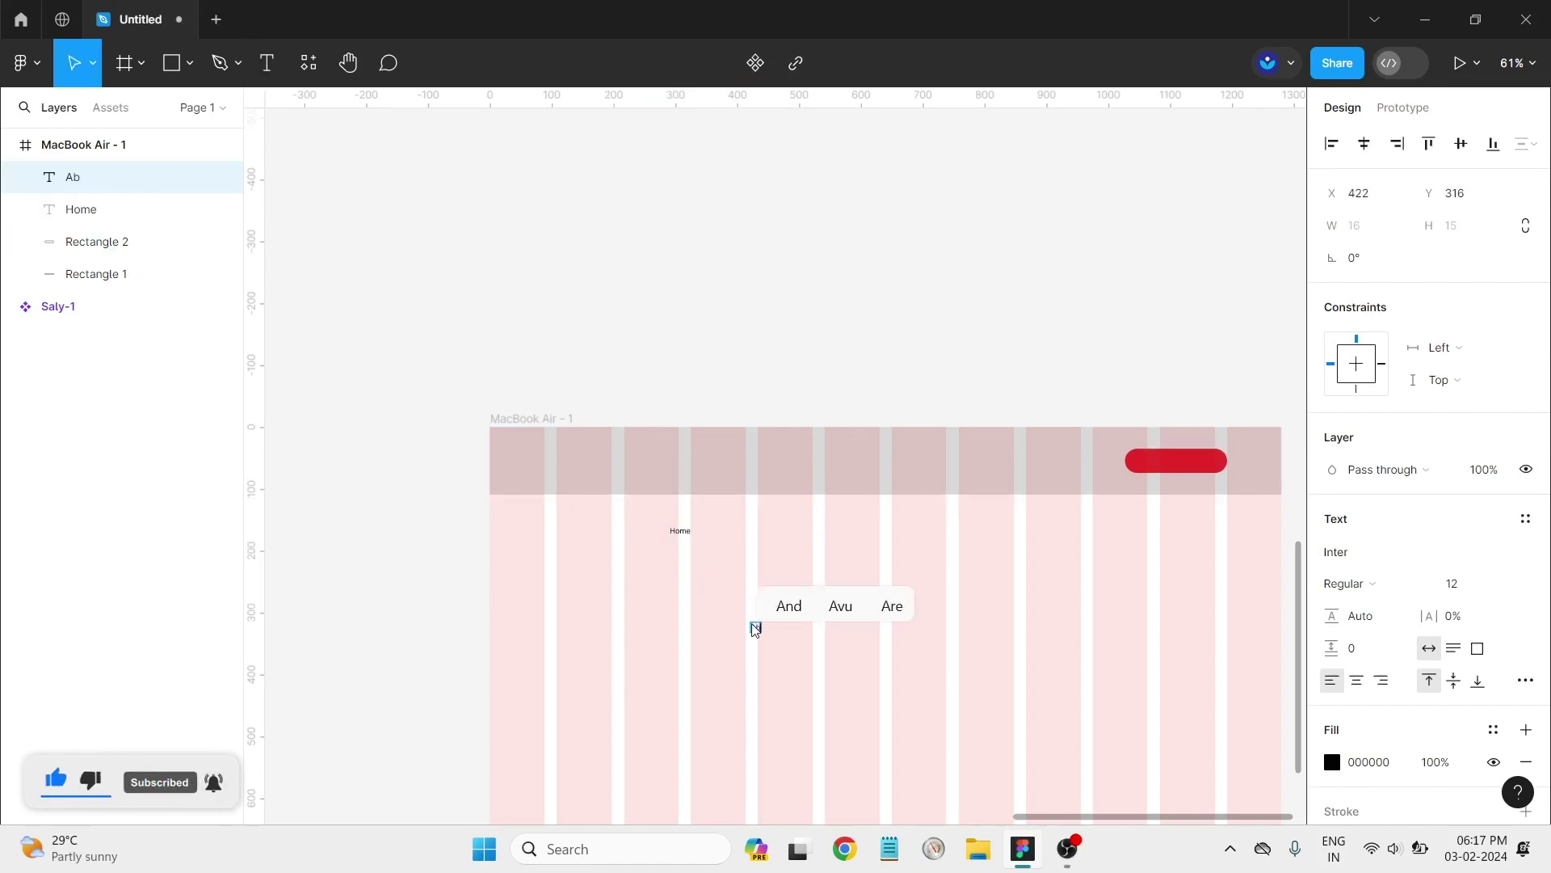
text(out)
key(Escape)
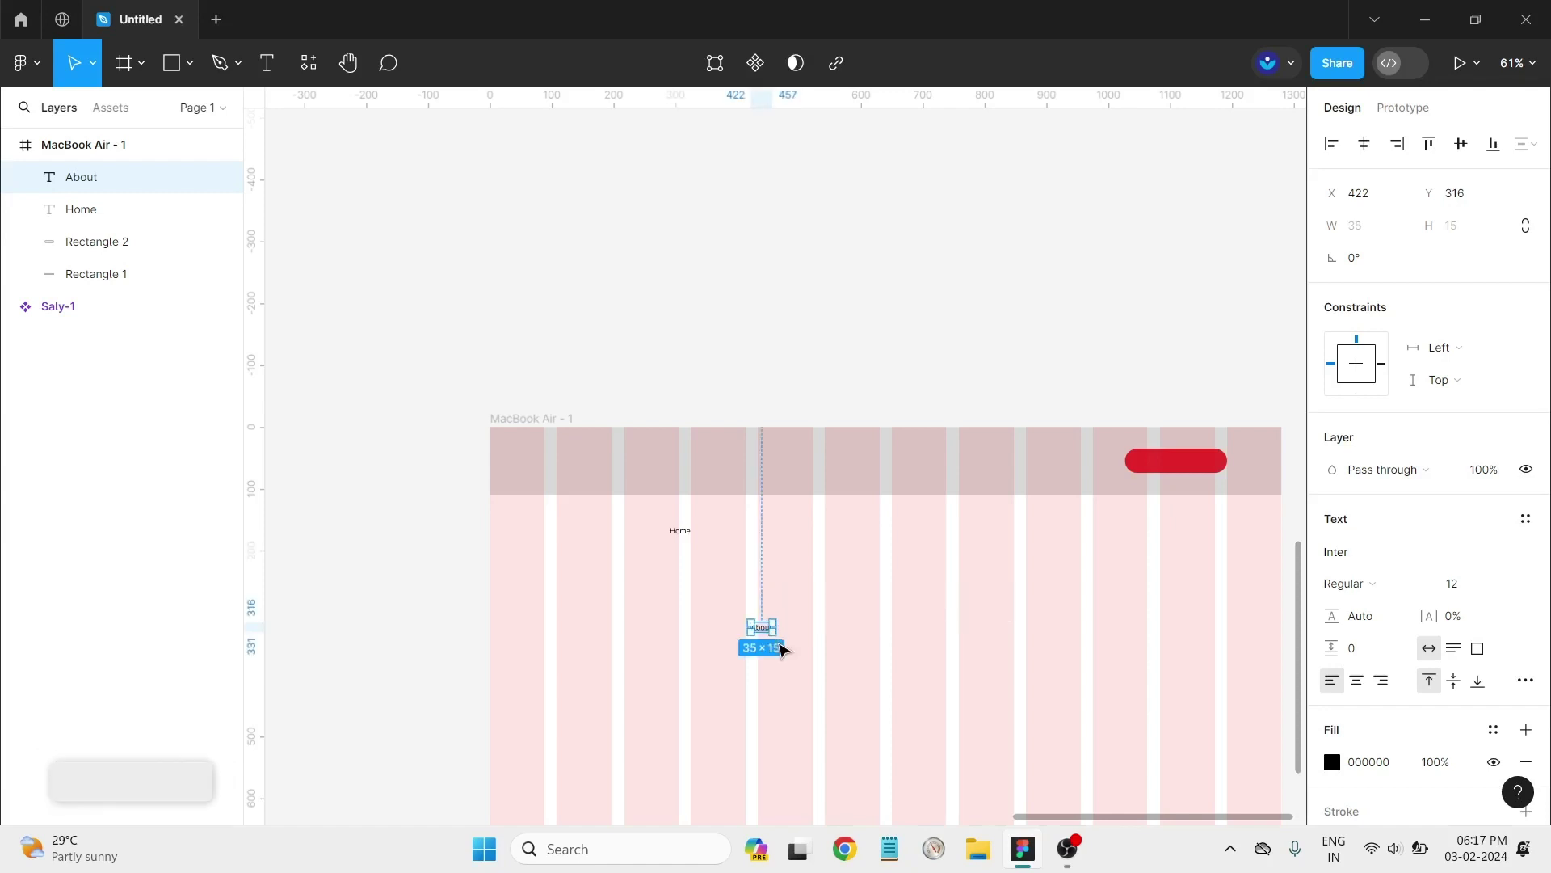
Step: Add separate 'Top-up' and 'Help' text labels
click(266, 62)
click(842, 598)
text(T)
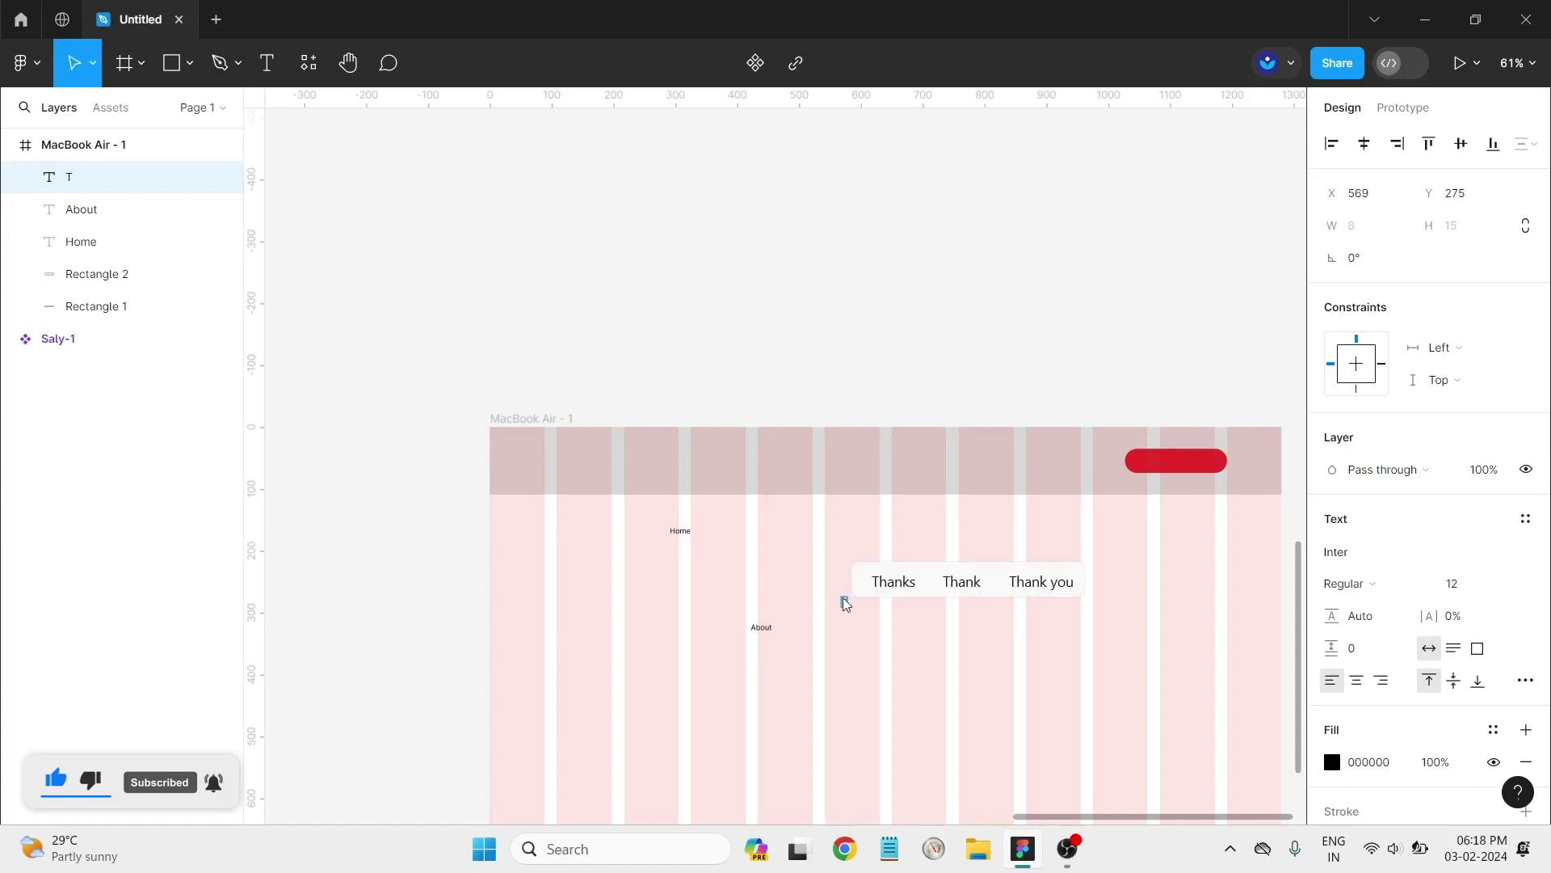
text(op-up)
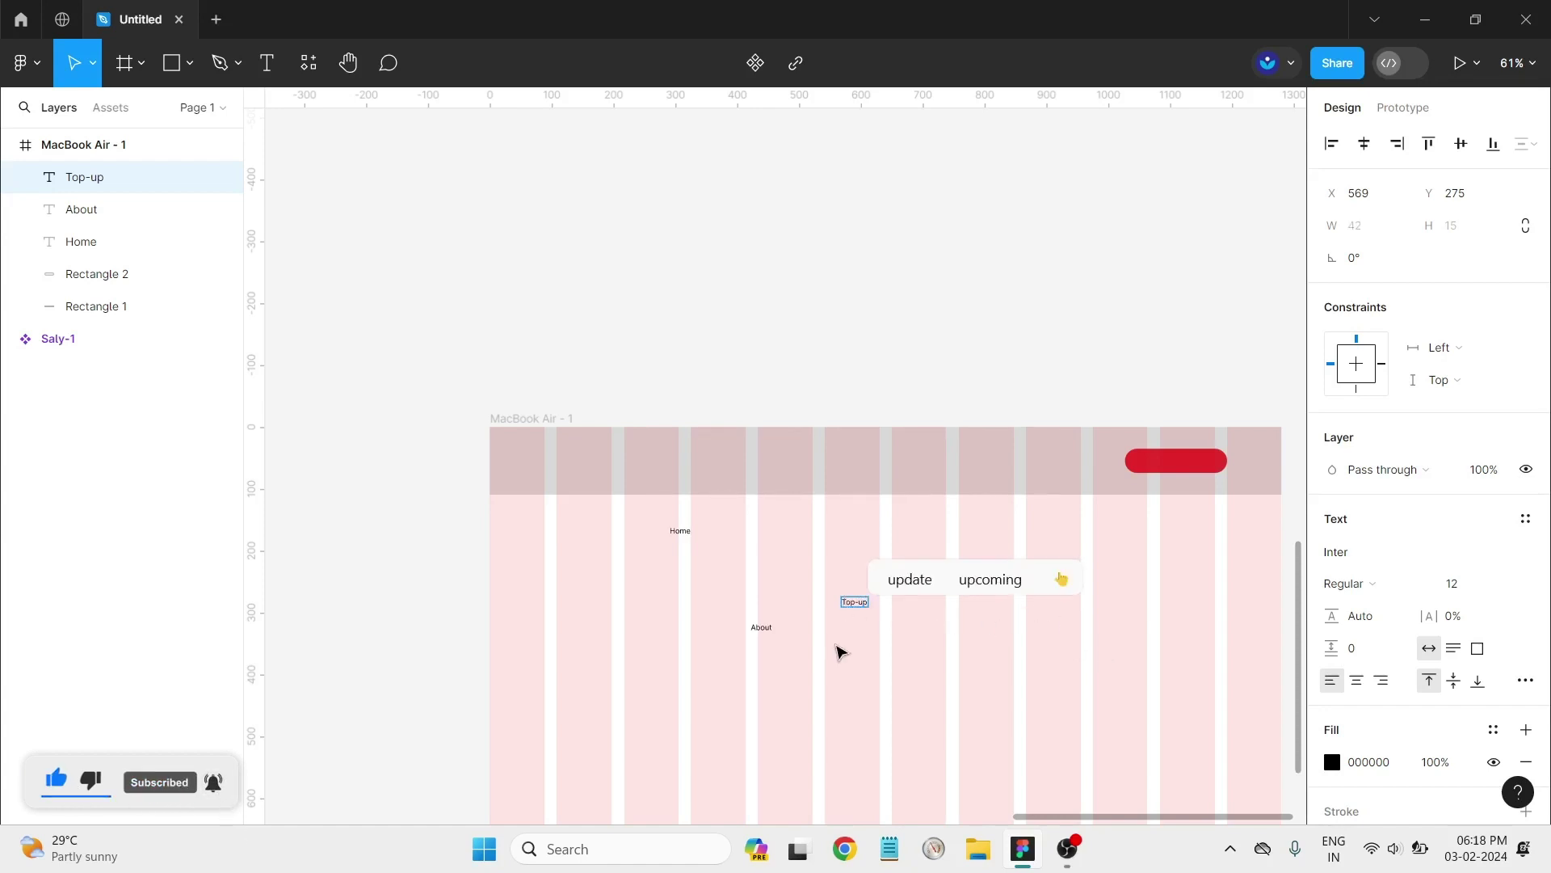
key(Escape)
key(t)
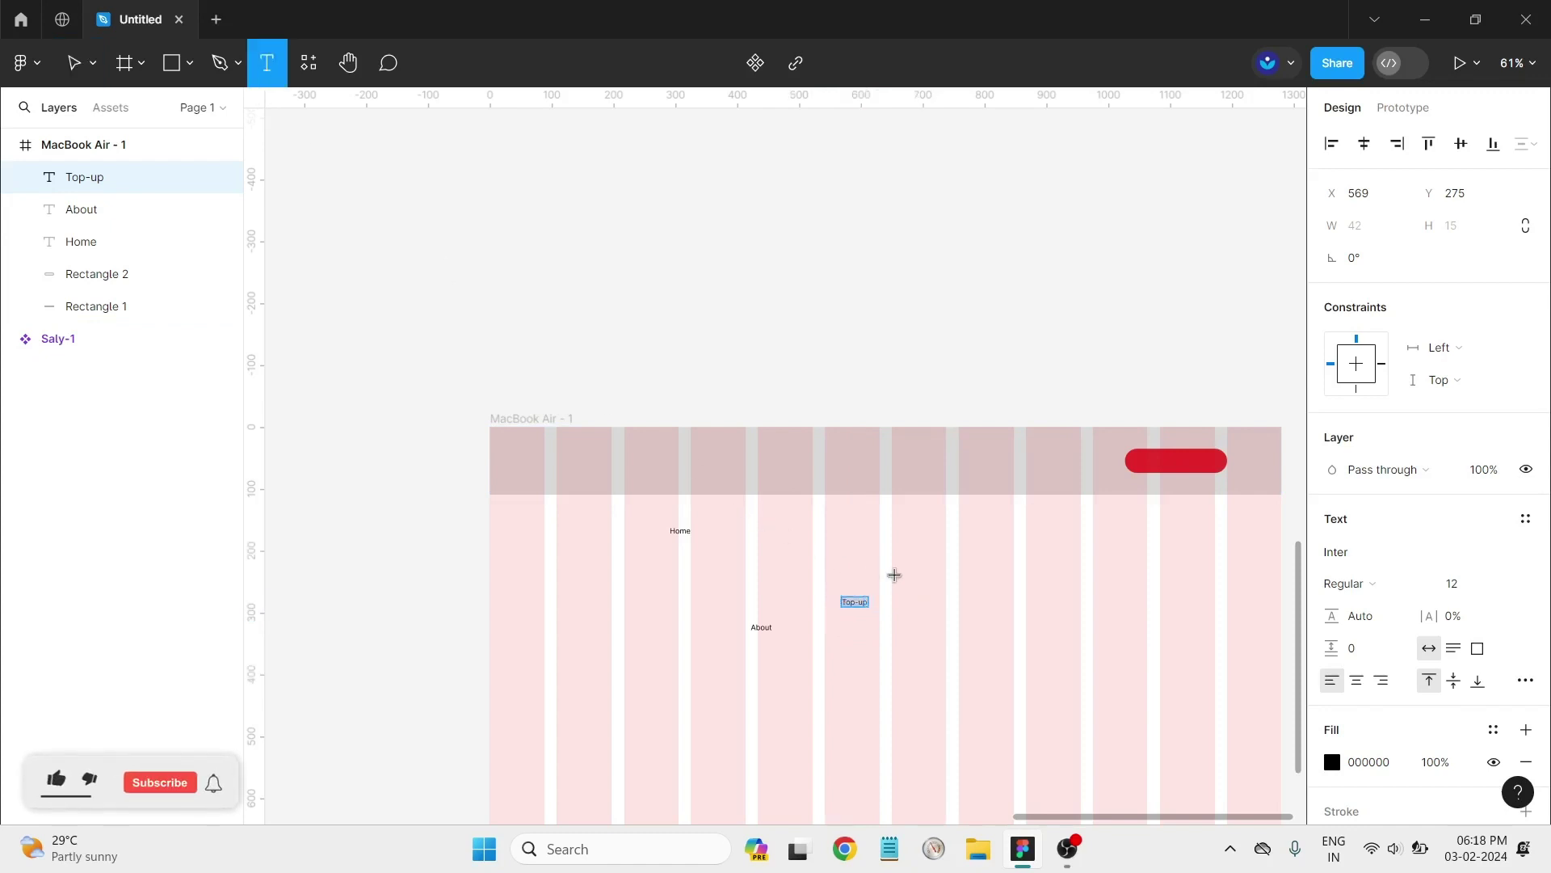
click(894, 575)
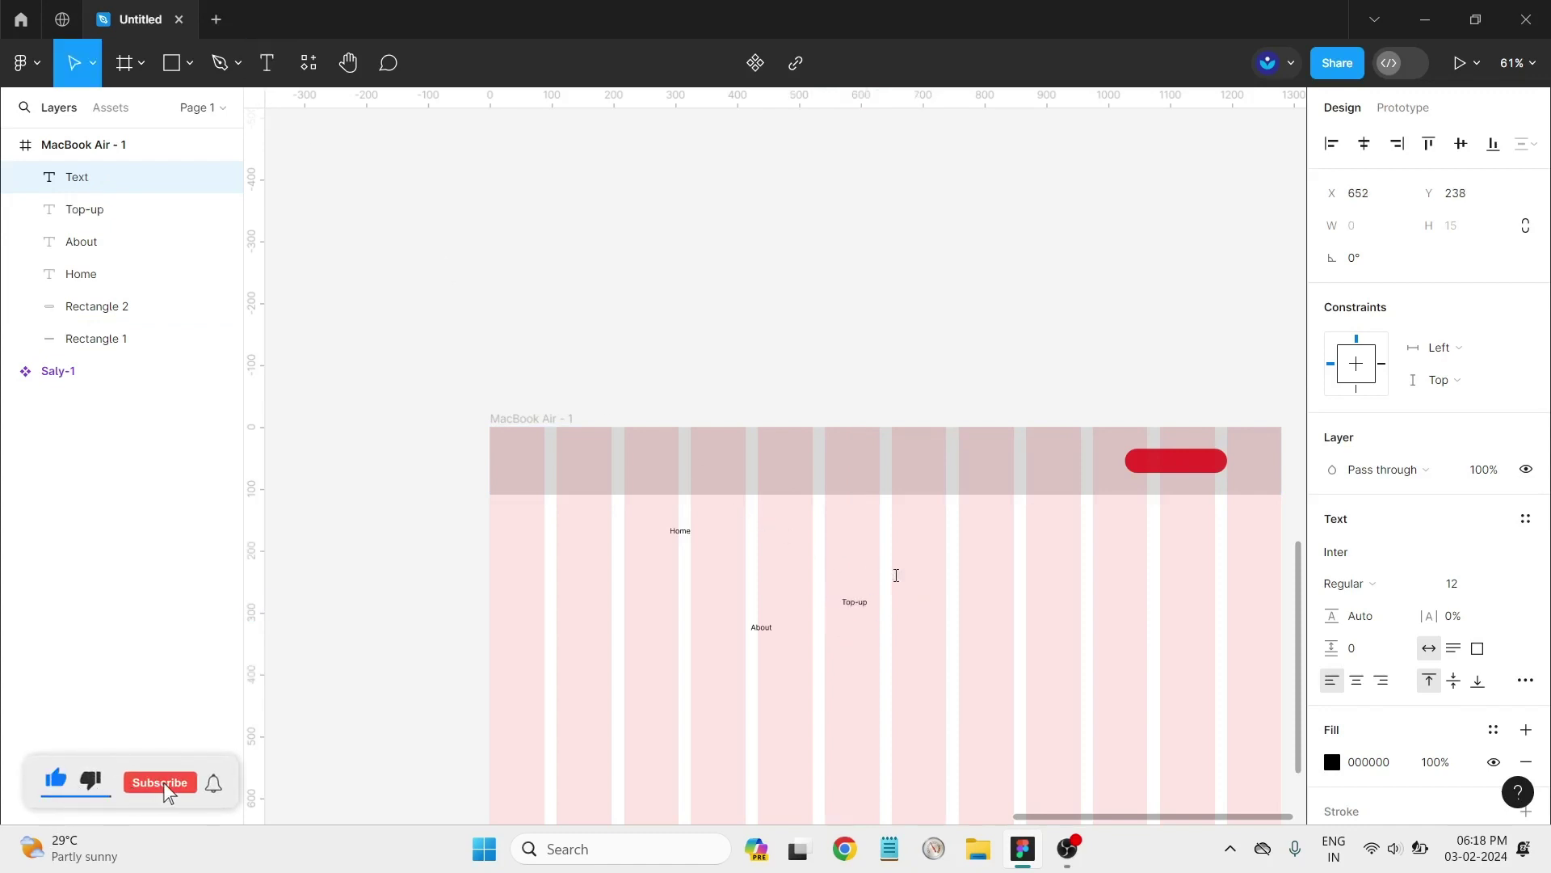
text(Help)
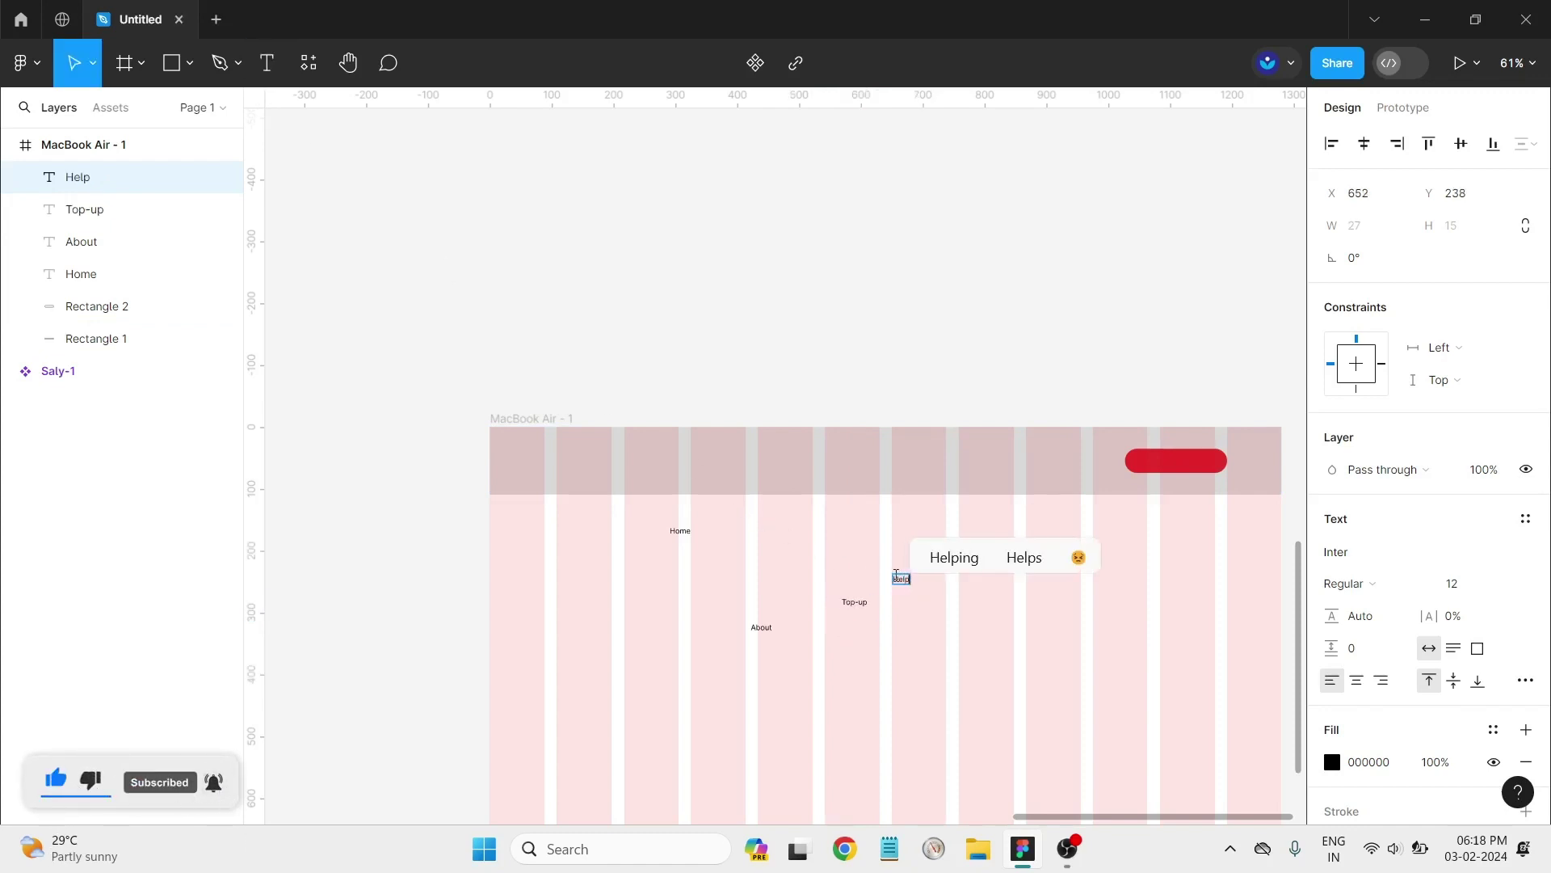
key(Escape)
Step: Add the 'Blog' text label below the header bar
key(t)
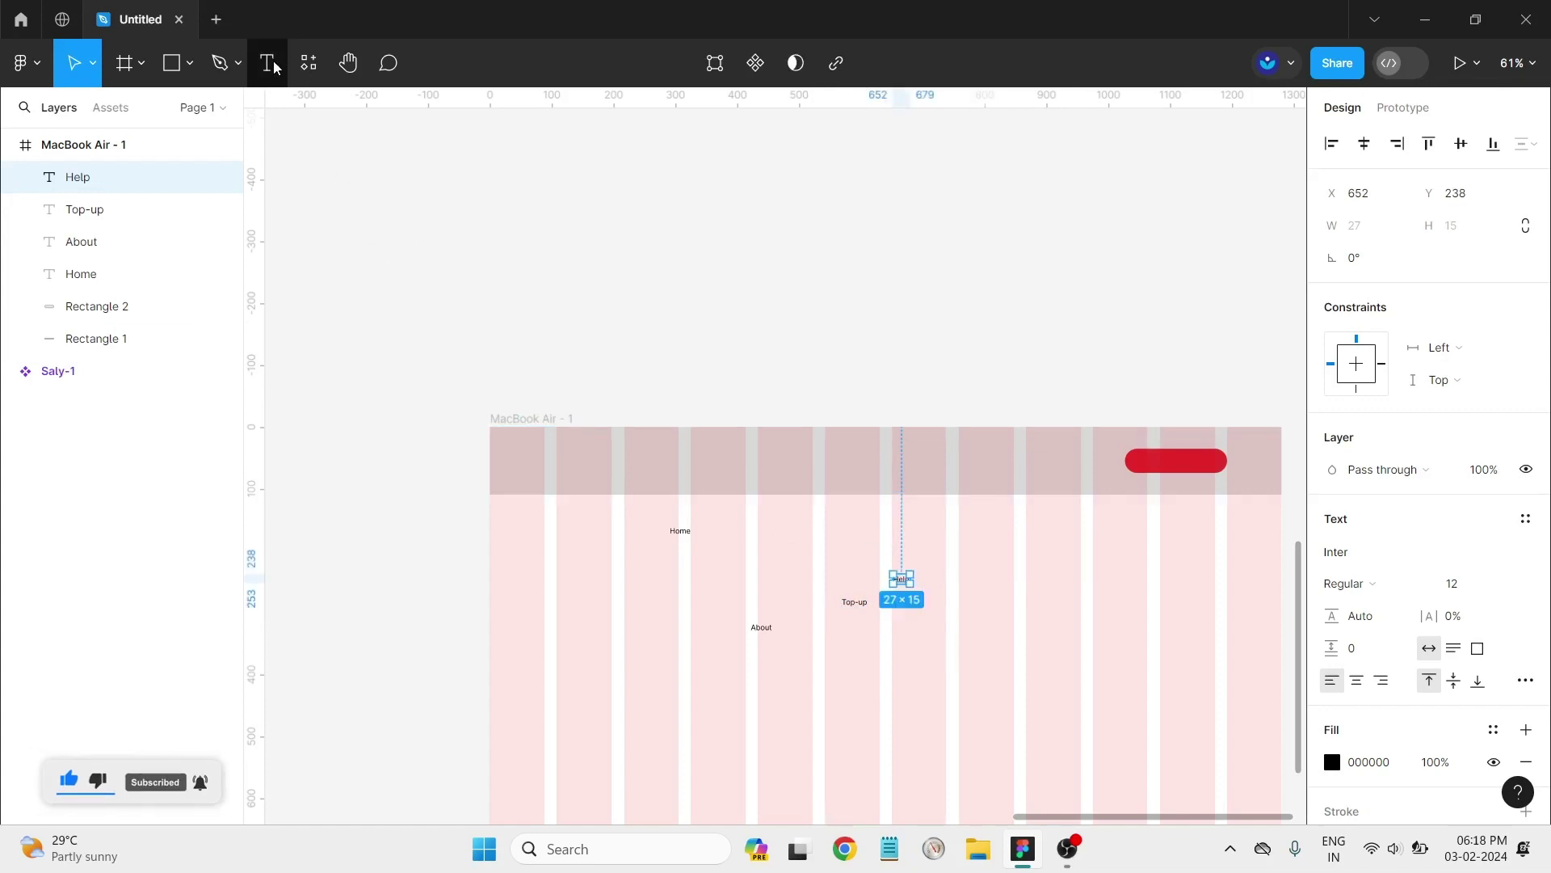
click(922, 677)
text(B)
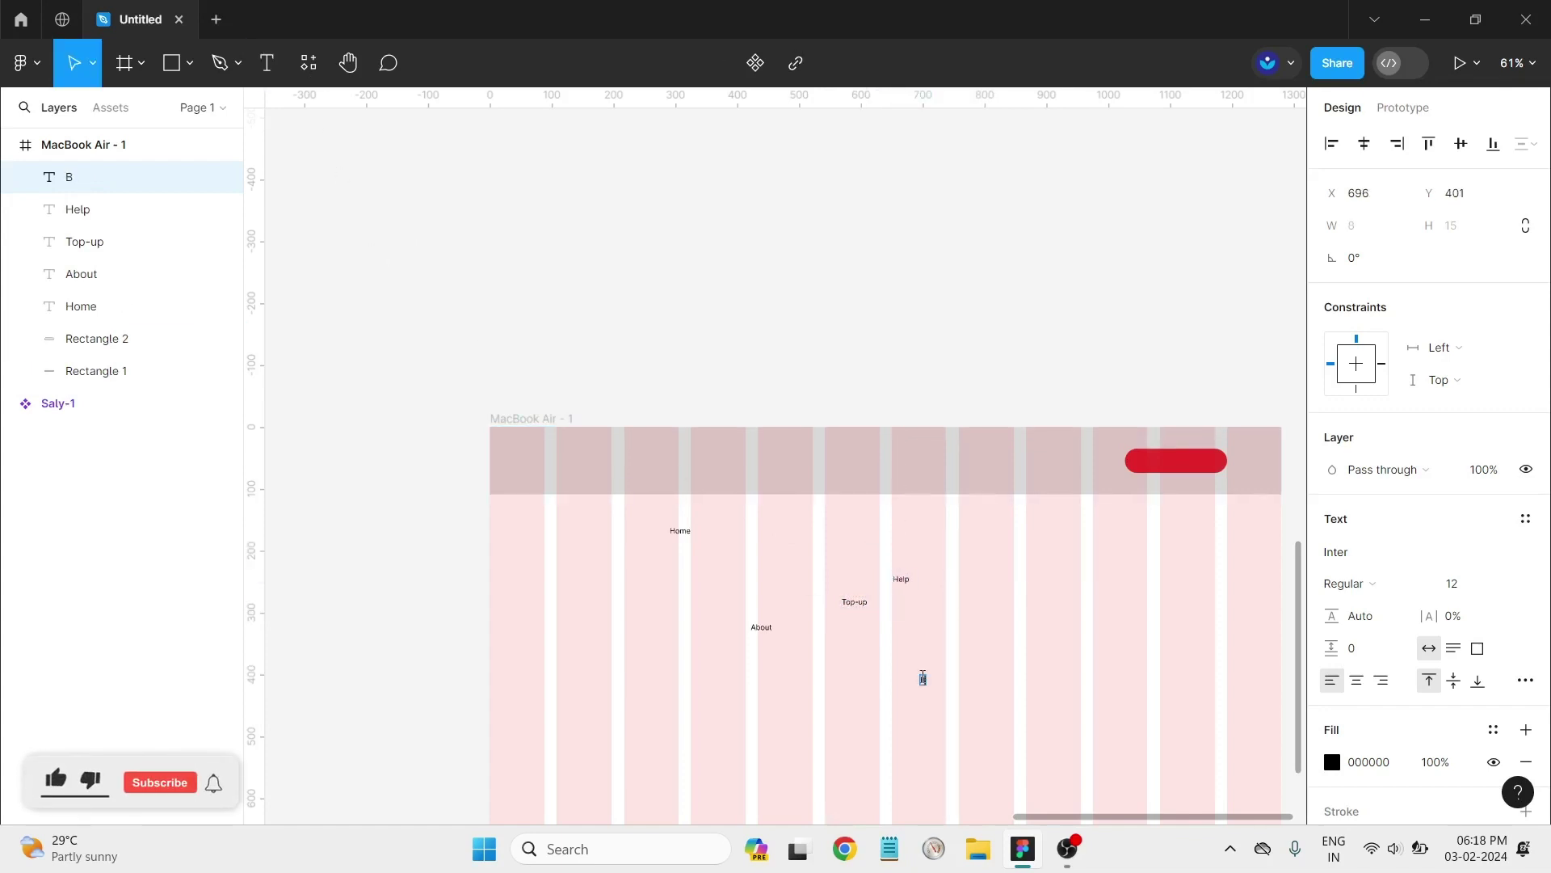
text(log)
key(Escape)
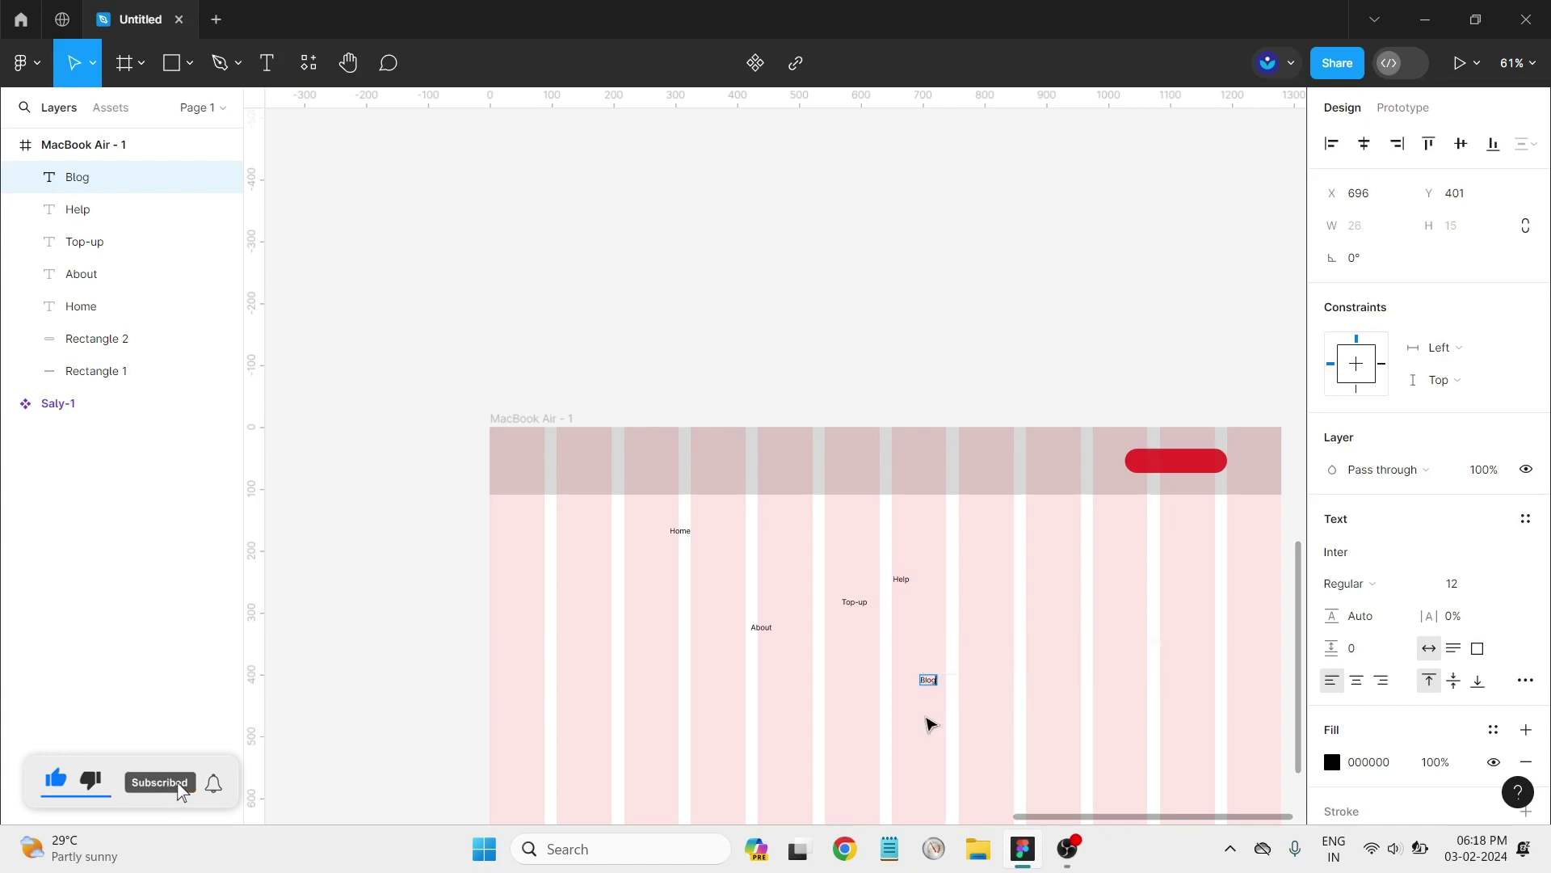
drag(997, 728, 614, 496)
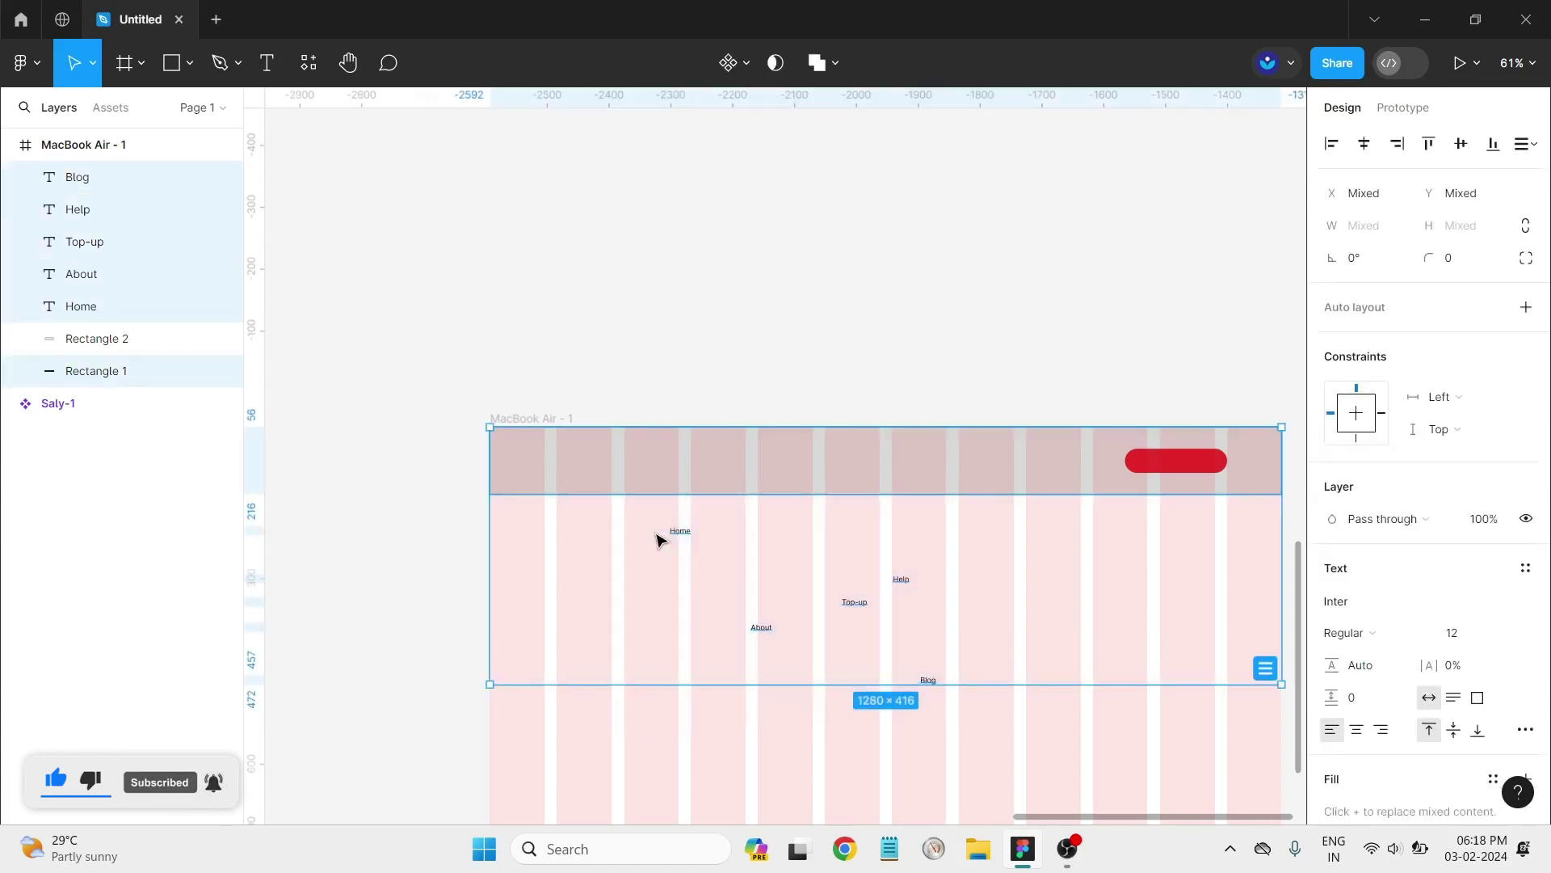
click(839, 579)
click(818, 475)
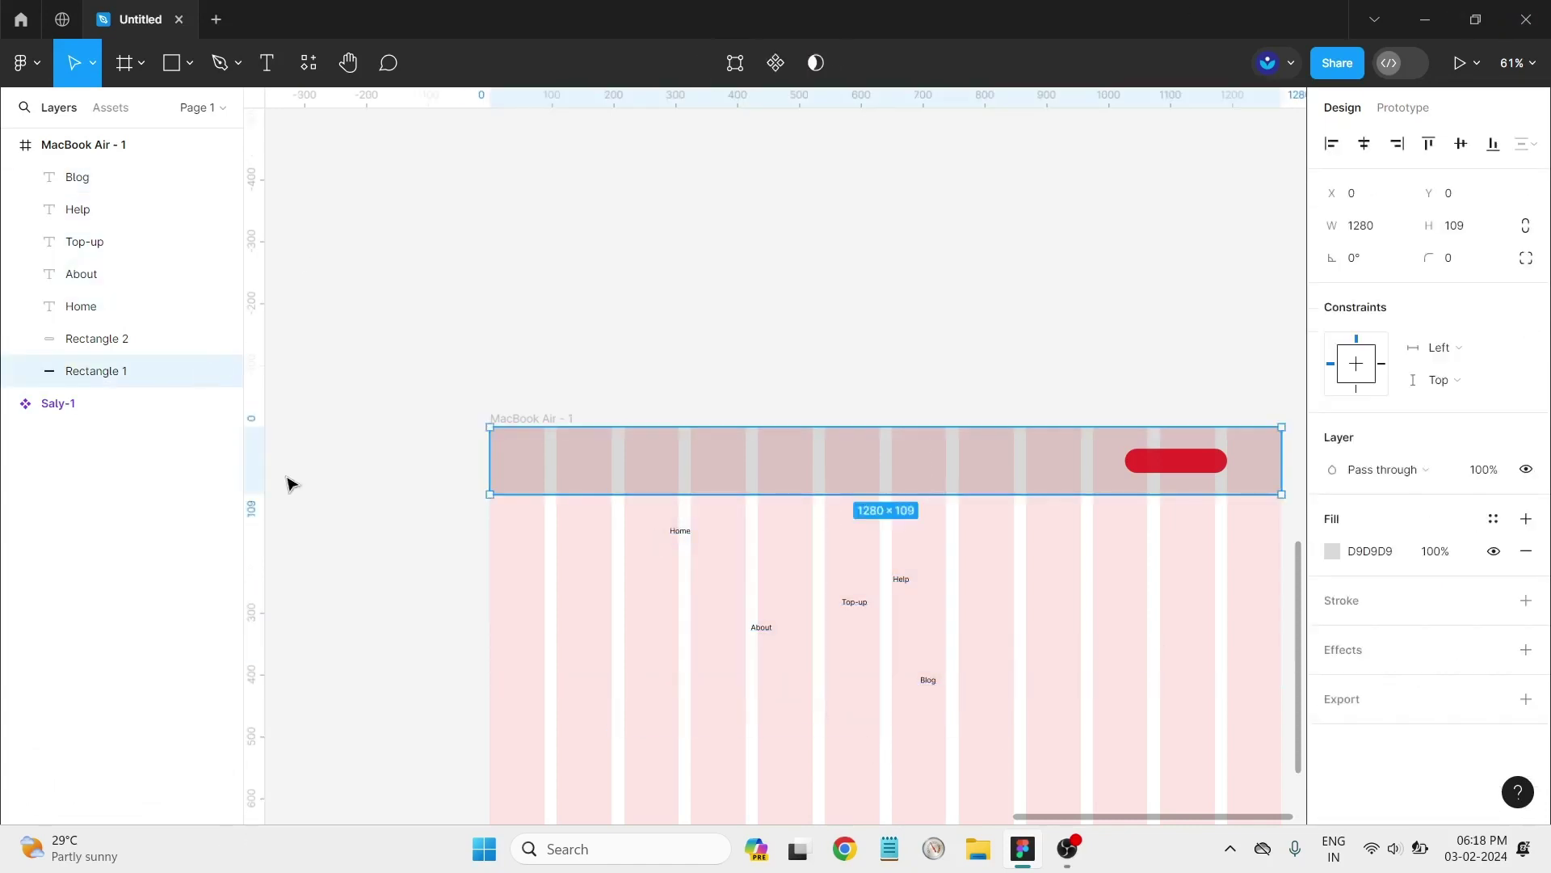
click(661, 538)
Step: Align the five labels, wrap them in an auto-layout row, and move it into the header bar
drag(745, 594, 950, 689)
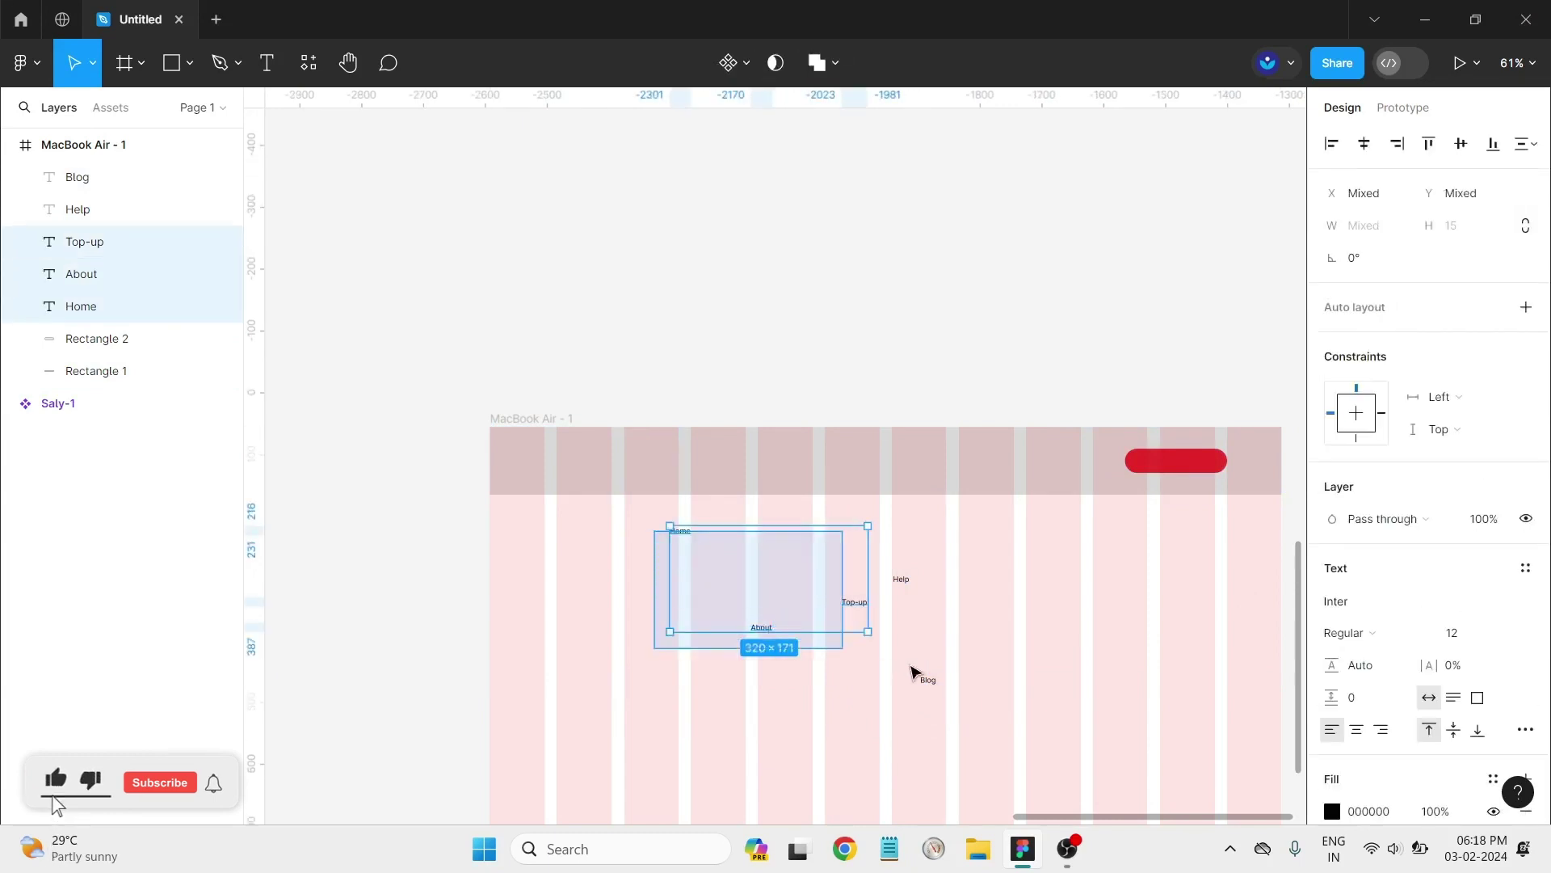
click(1461, 144)
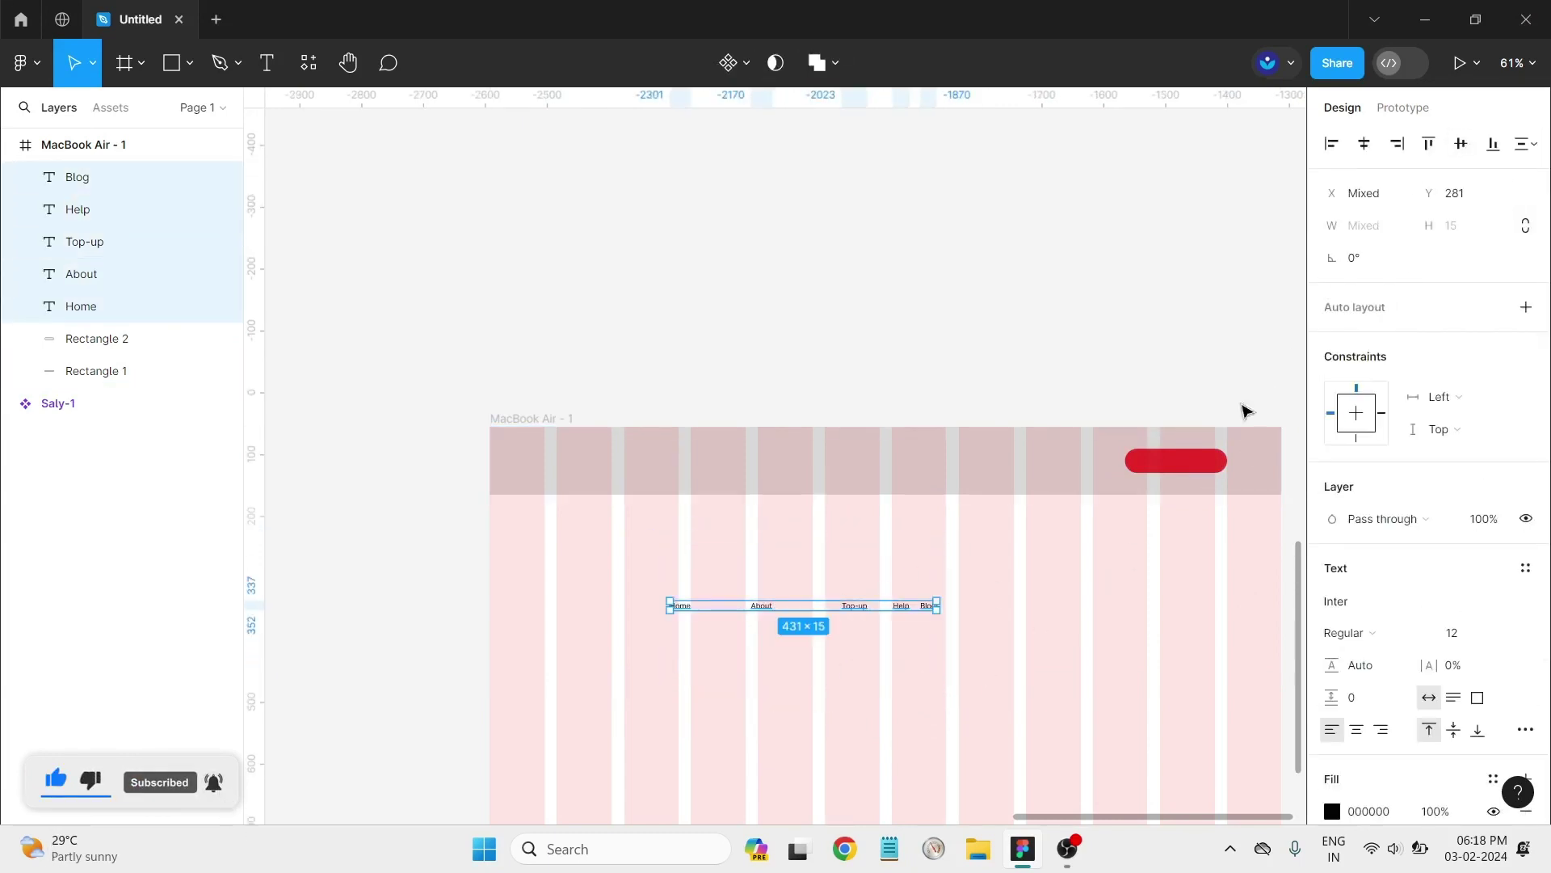
click(1526, 306)
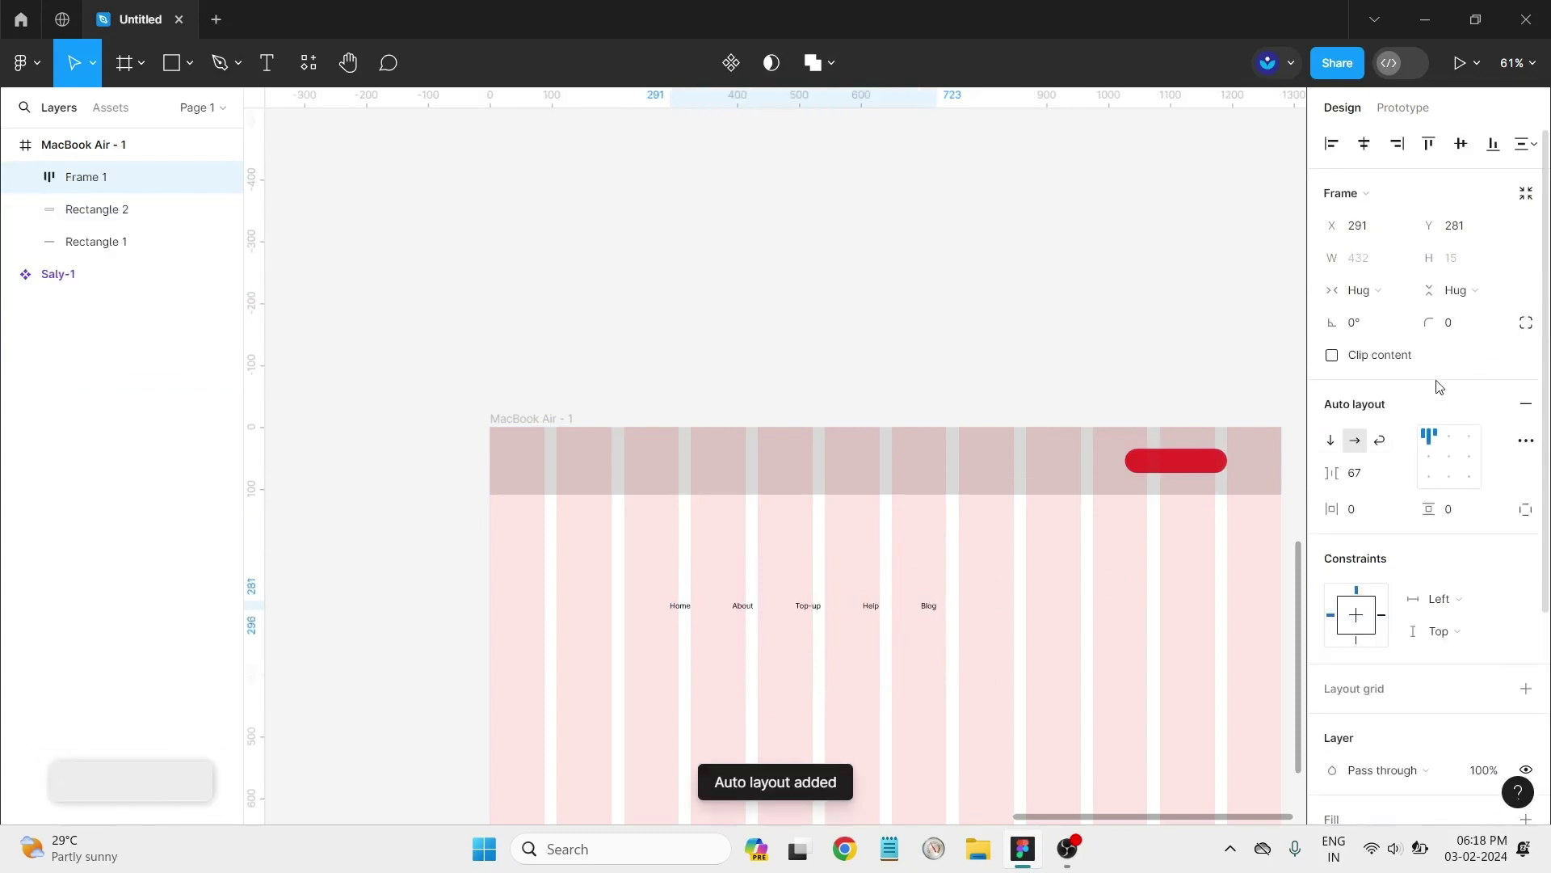
mouse_move(826, 611)
mouse_down()
mouse_move(931, 472)
mouse_move(918, 467)
mouse_up()
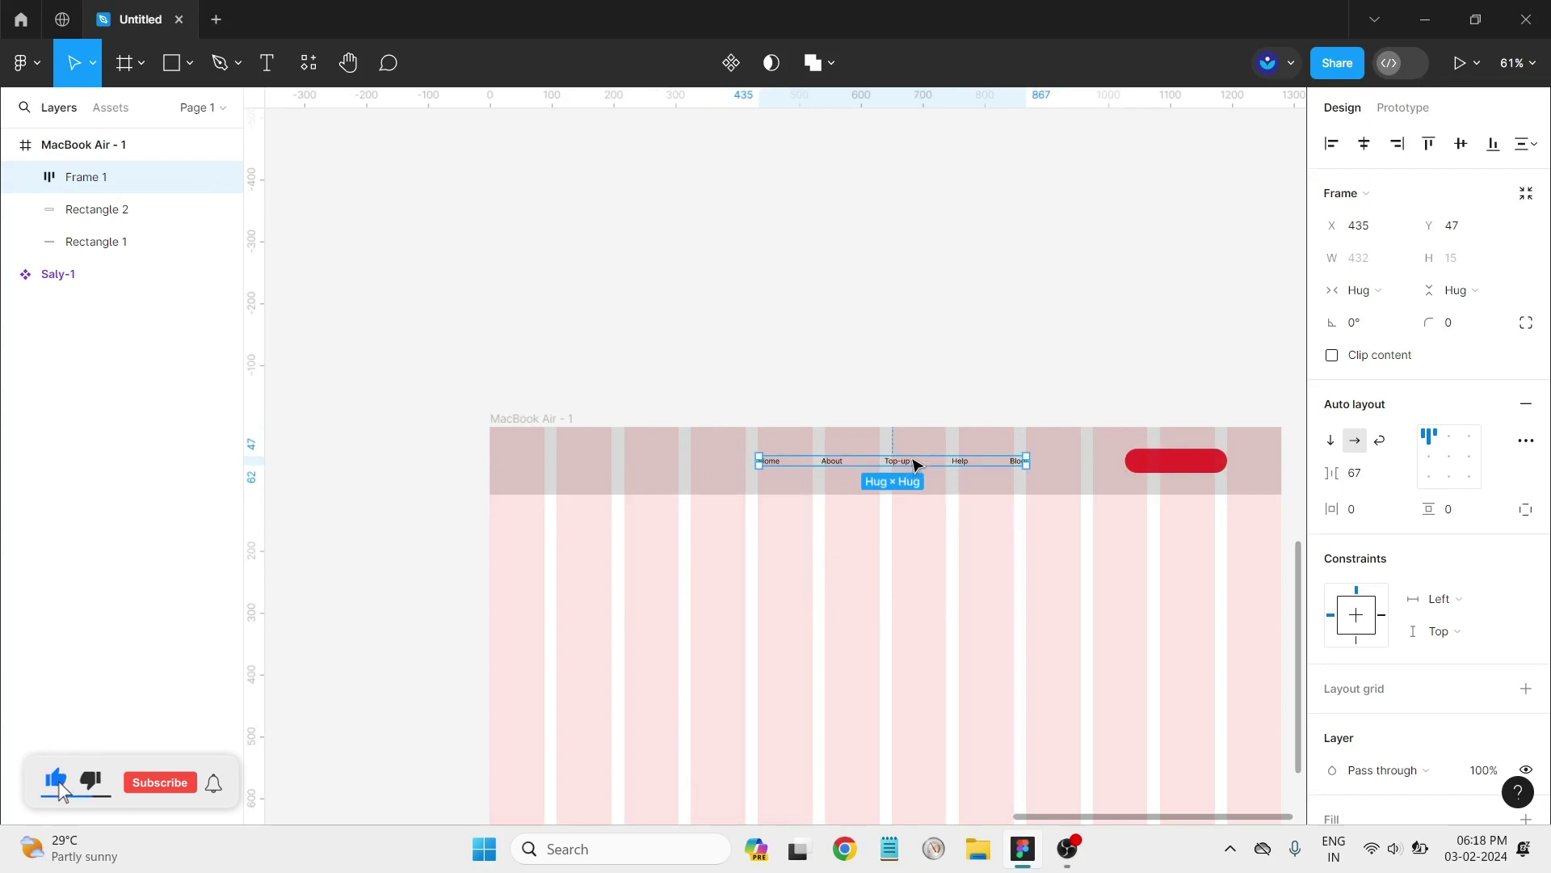
drag(910, 466, 891, 465)
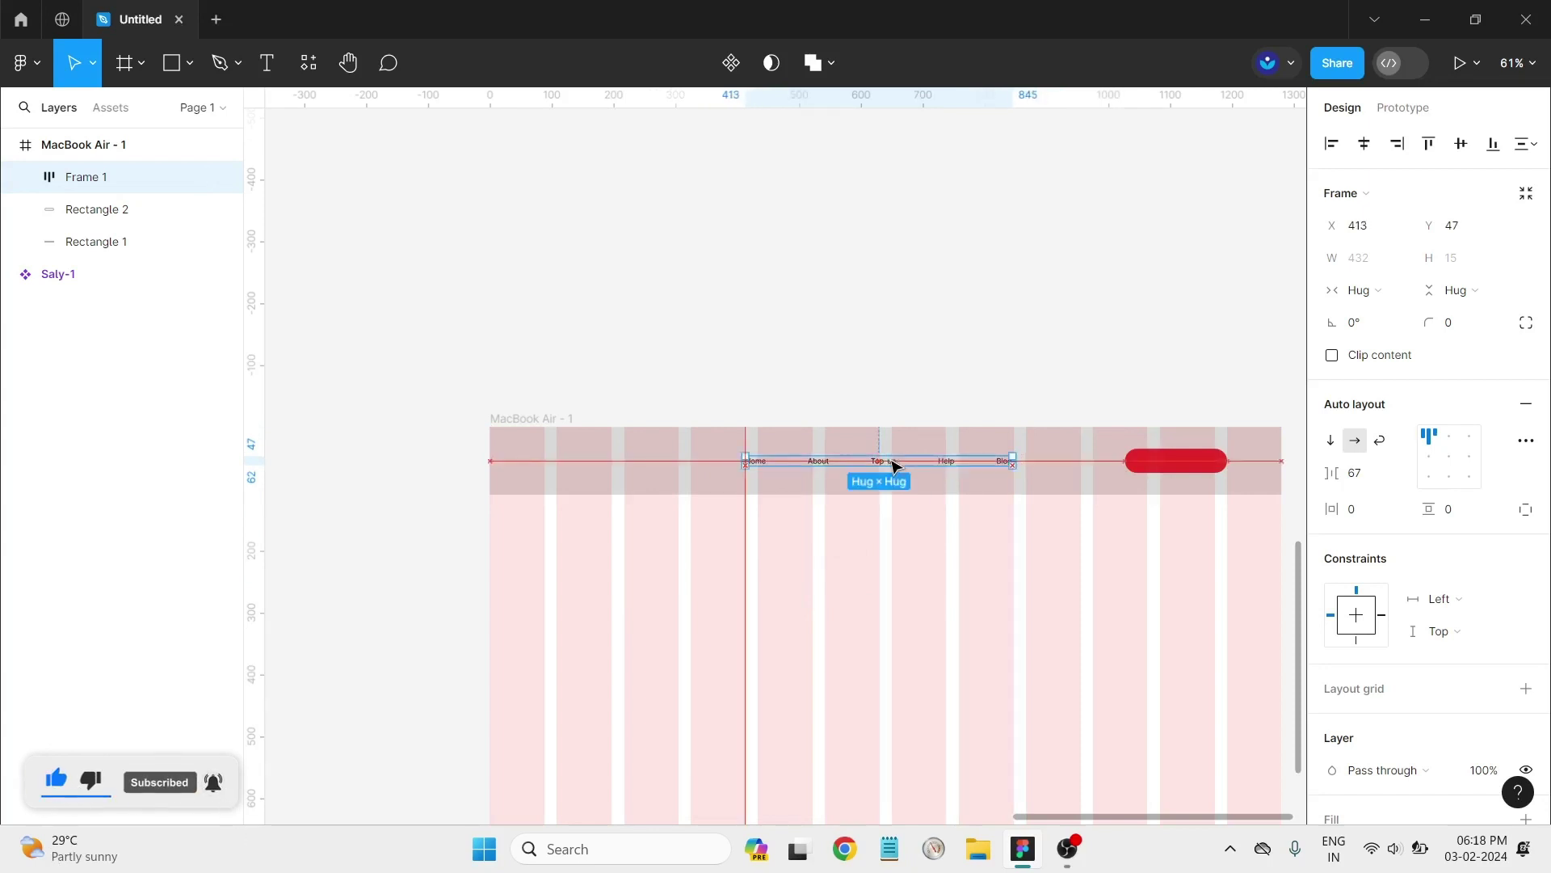
click(933, 551)
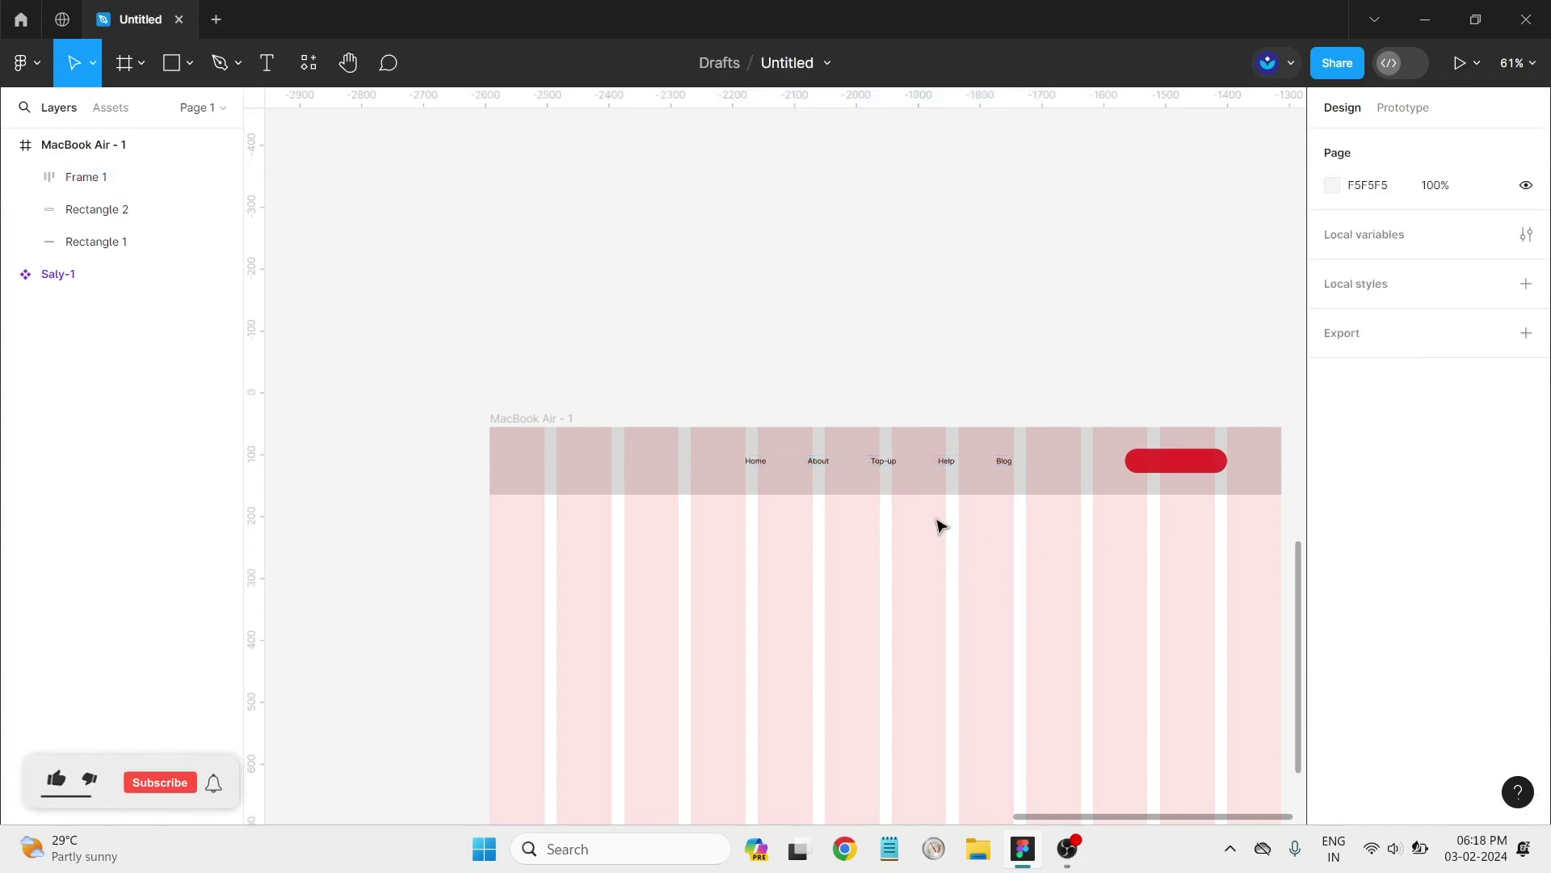
Step: Add a 'Register' text label in Bold weight
click(267, 63)
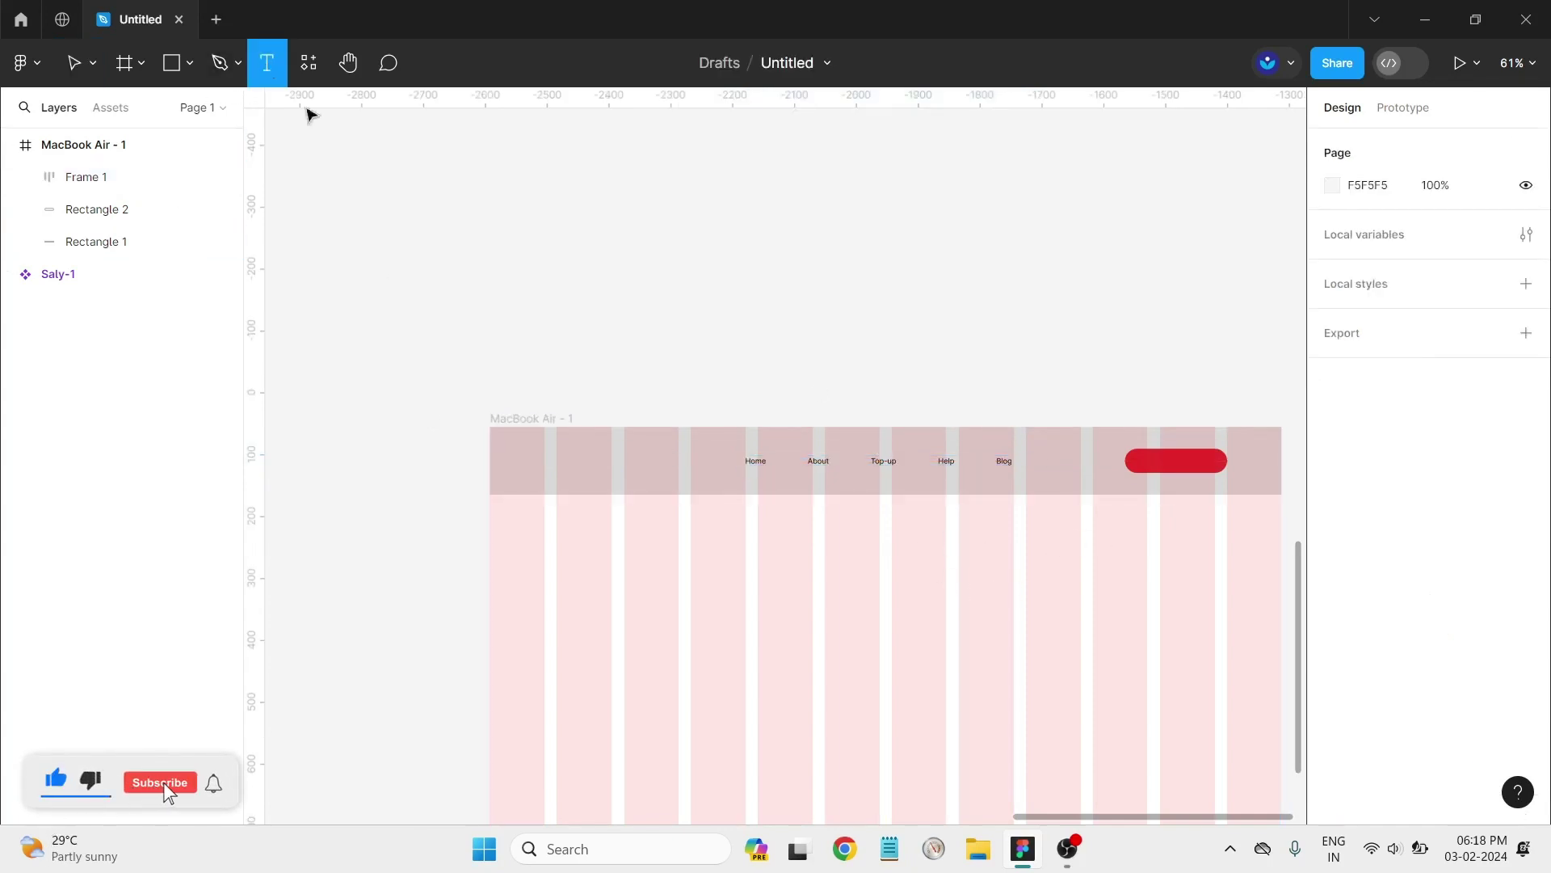
click(1074, 517)
text(F)
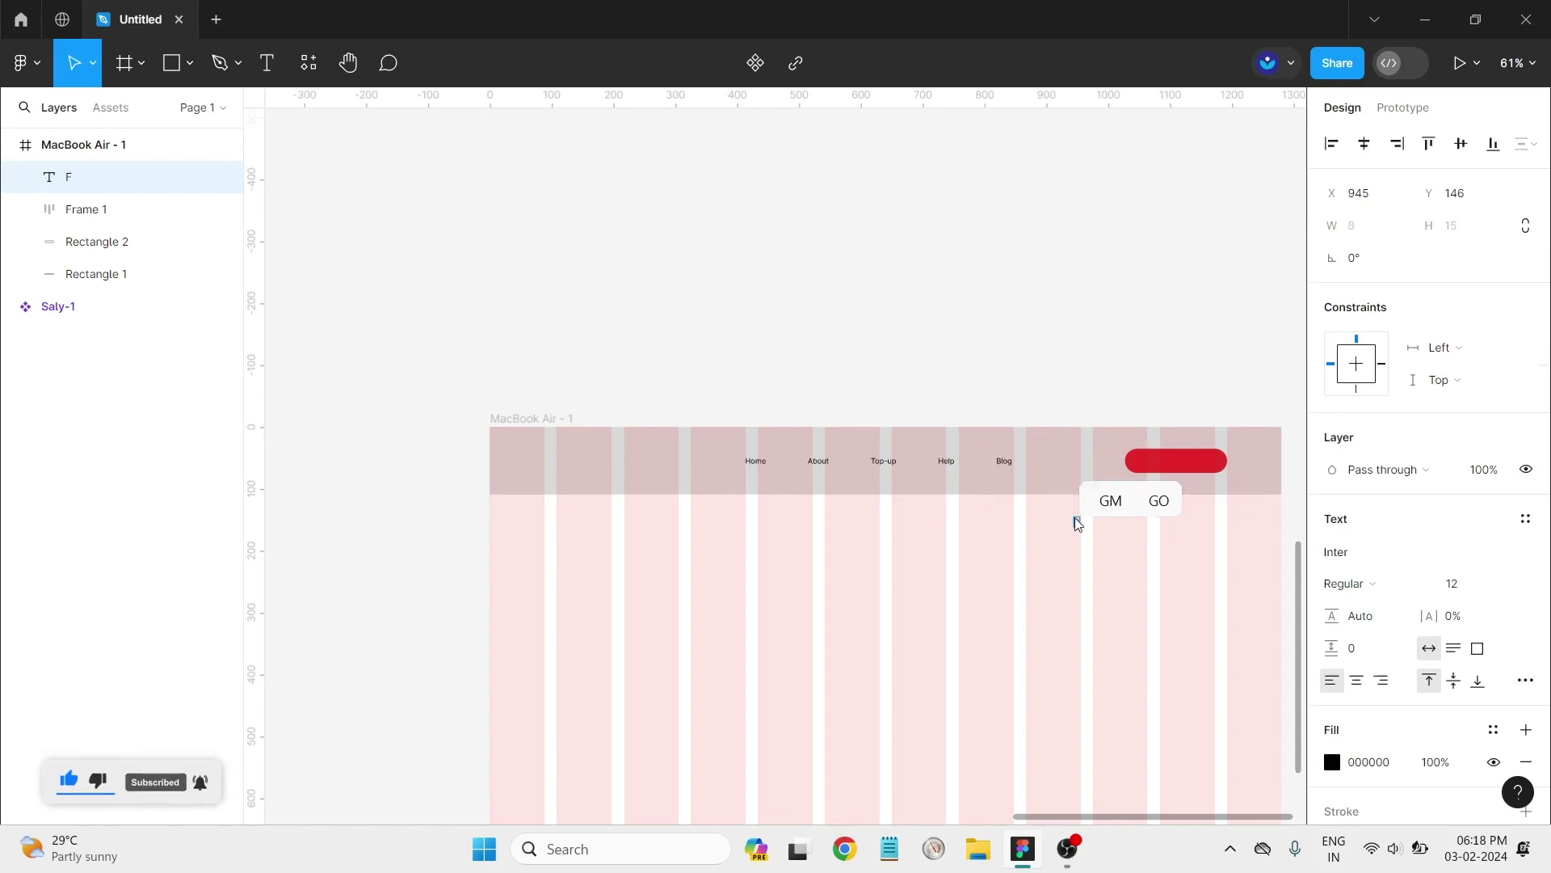
text(Re)
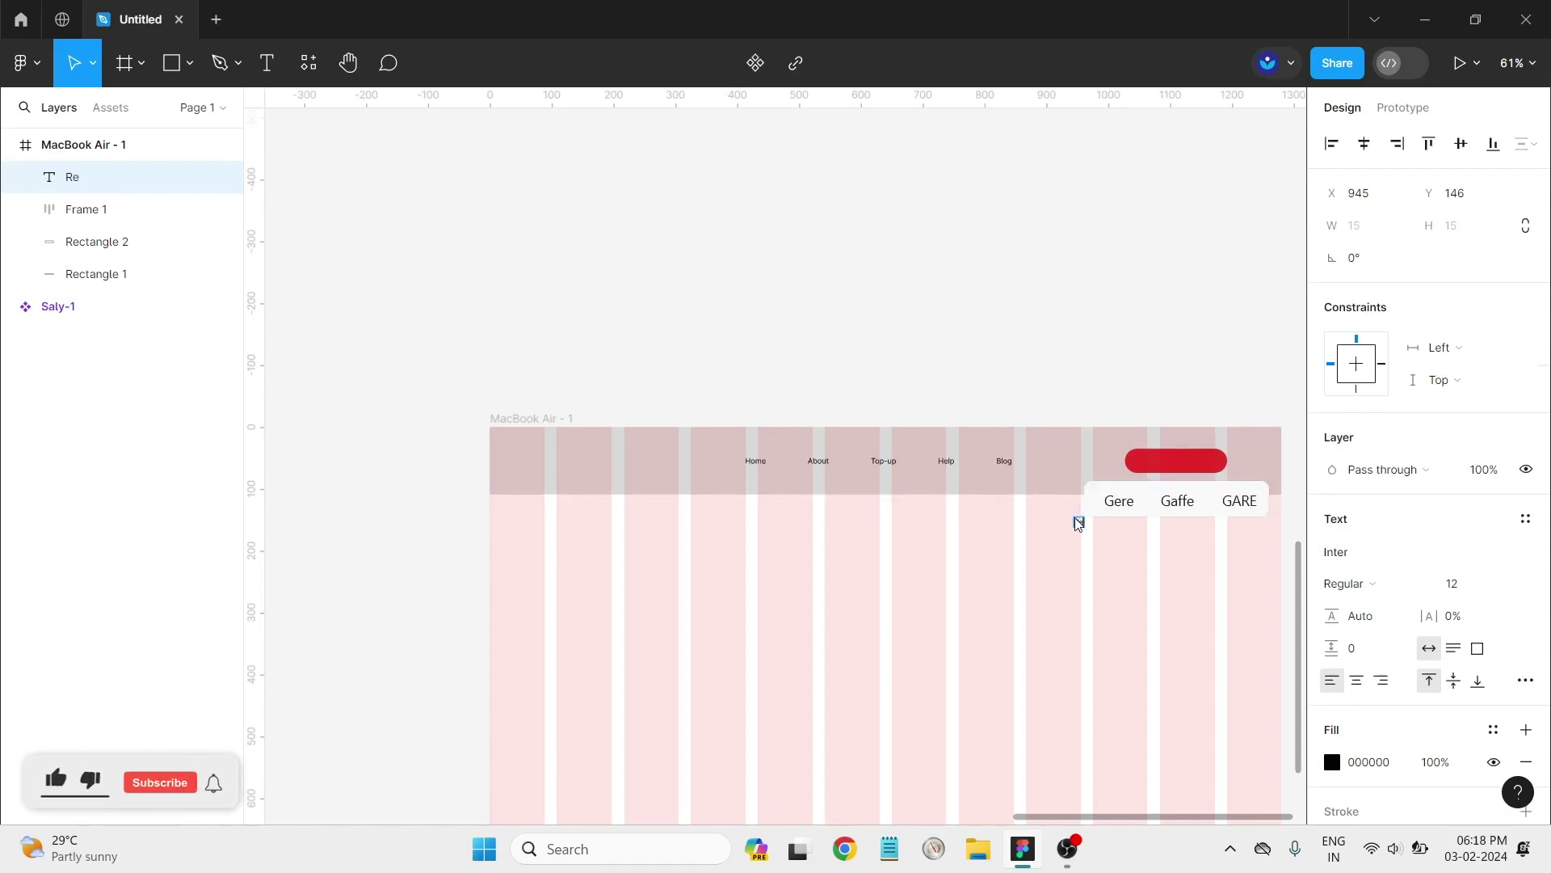
text(gister)
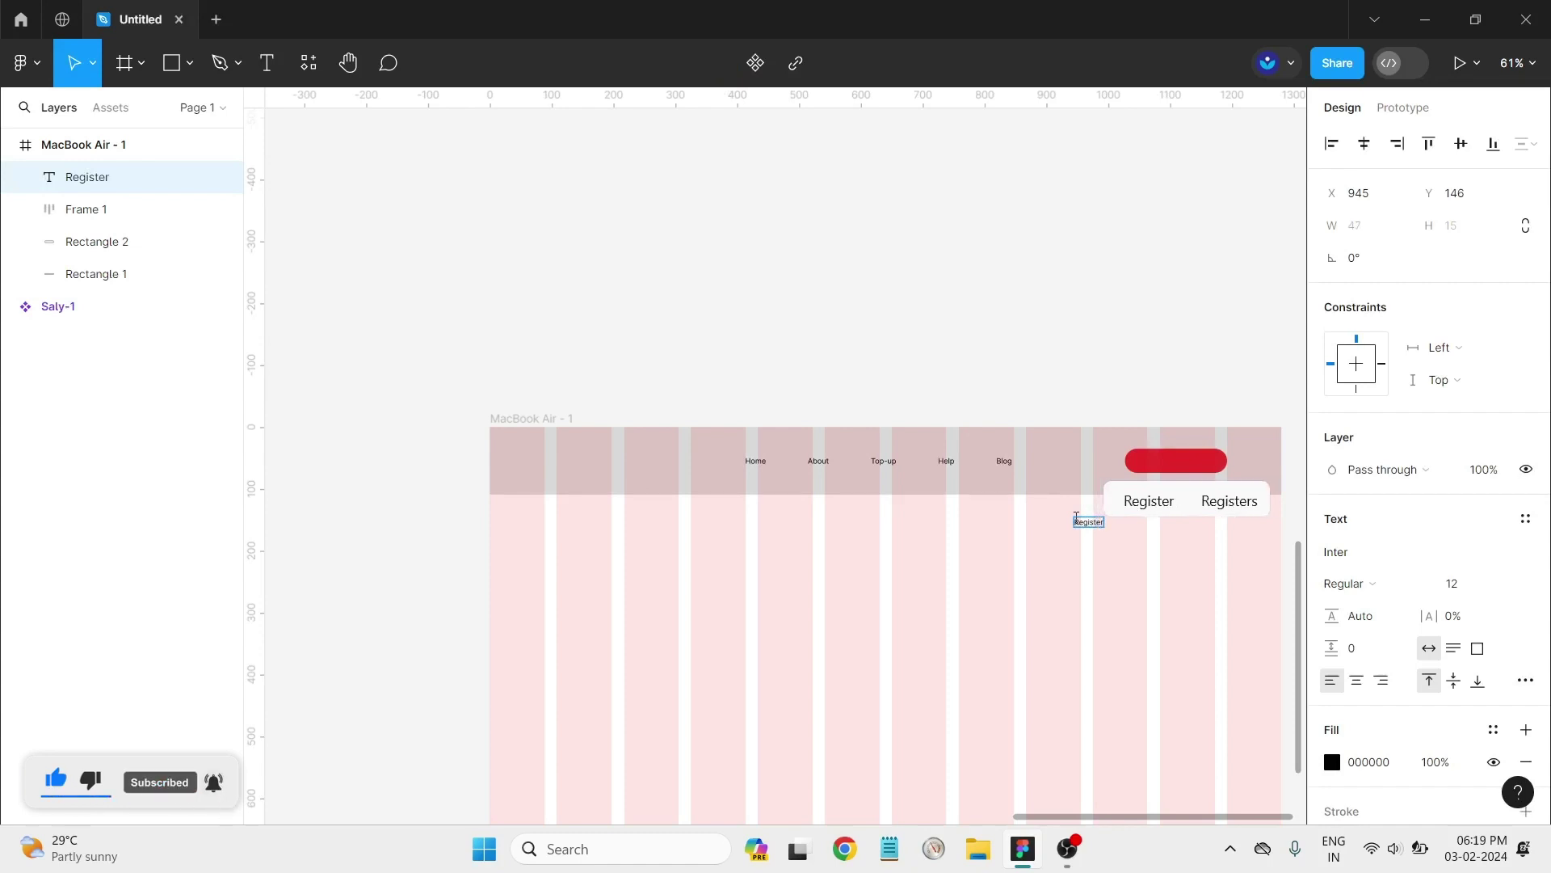
key(Escape)
click(1349, 584)
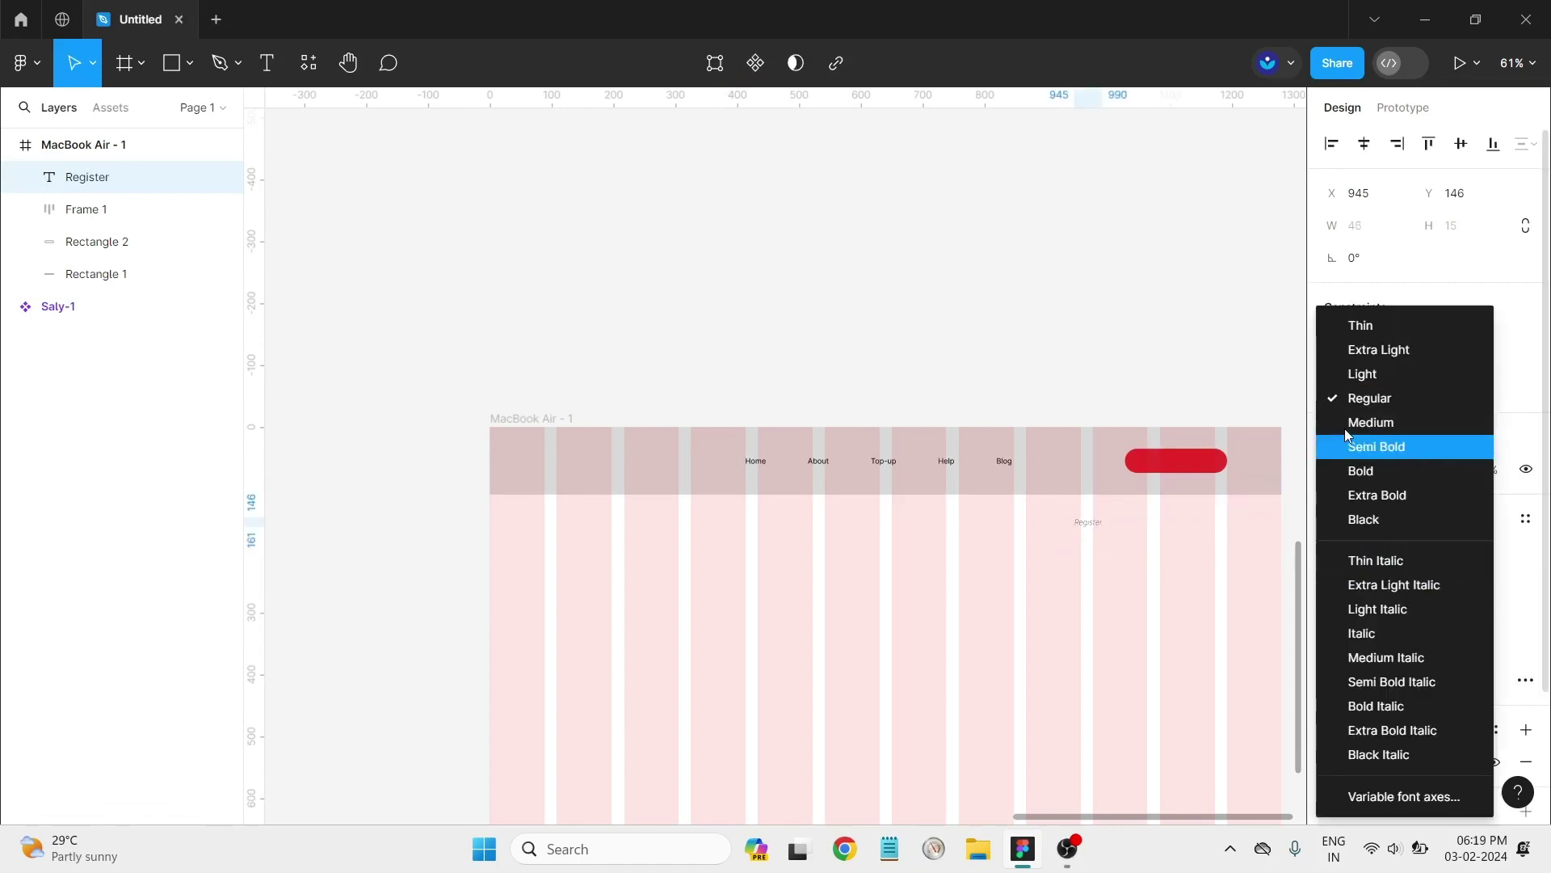
click(1365, 471)
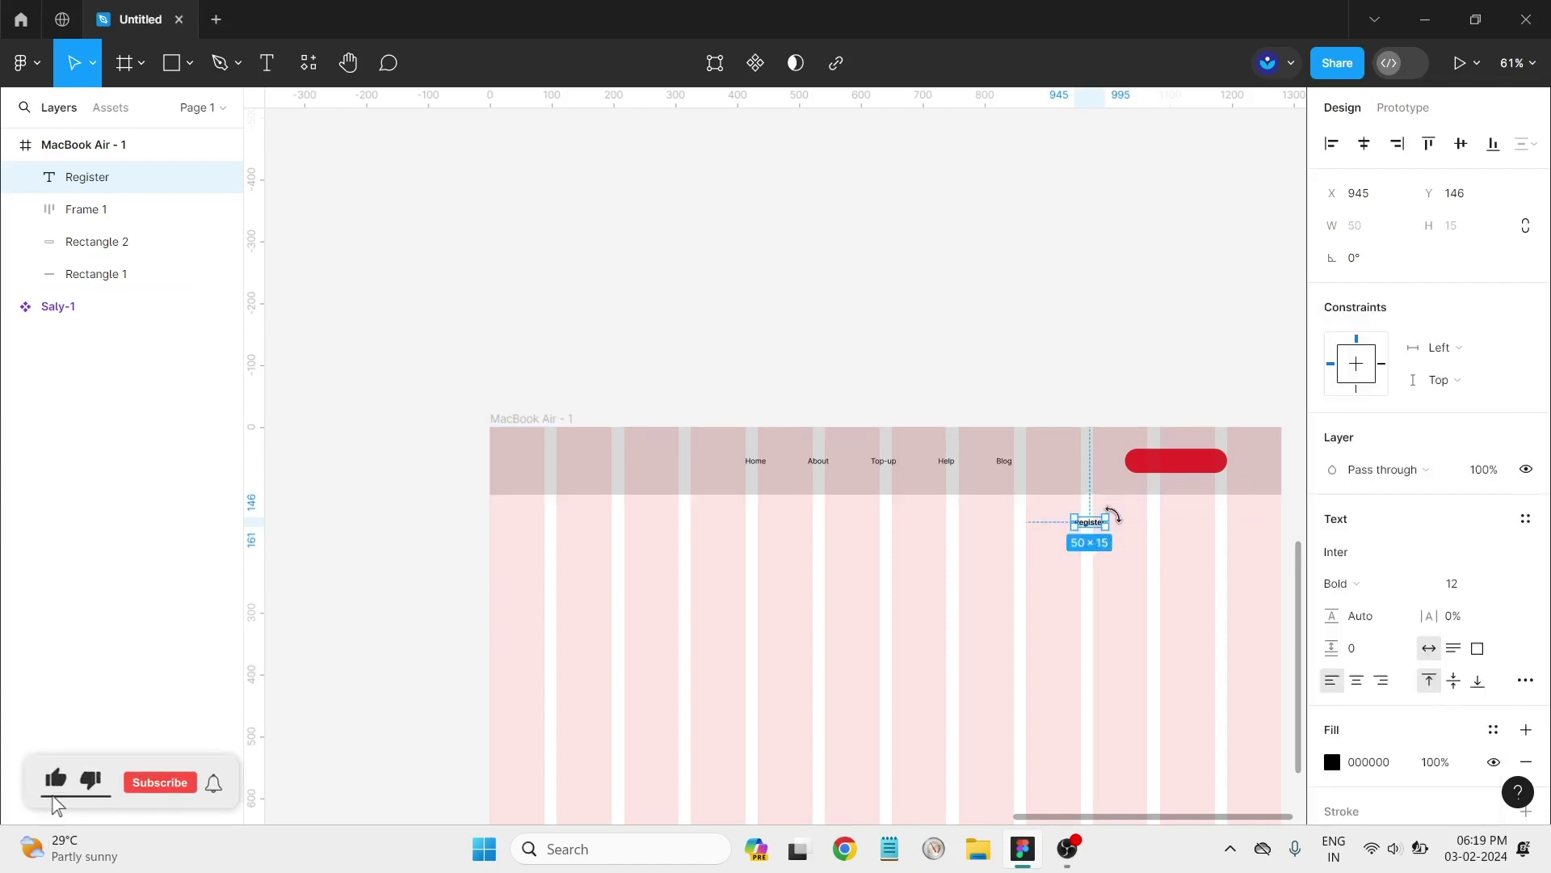
Step: Move the Register text onto the red pill and select both together
scroll(1112, 517, up, 2)
scroll(1099, 520, up, 5)
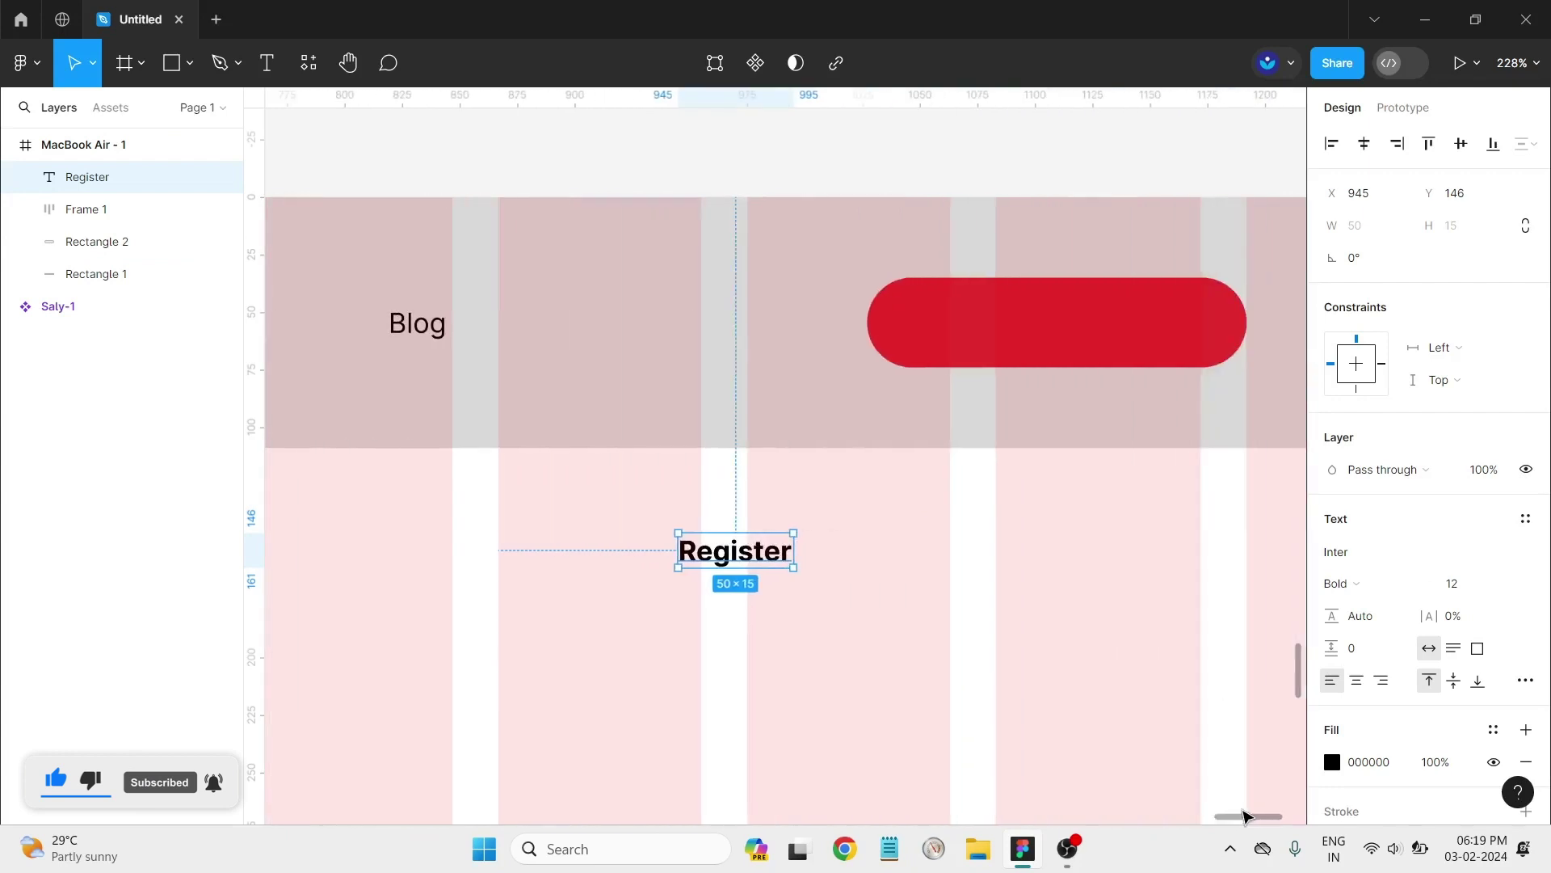
drag(1214, 822, 1244, 818)
mouse_move(634, 561)
mouse_down()
mouse_move(979, 327)
mouse_move(961, 334)
mouse_up()
click(1090, 418)
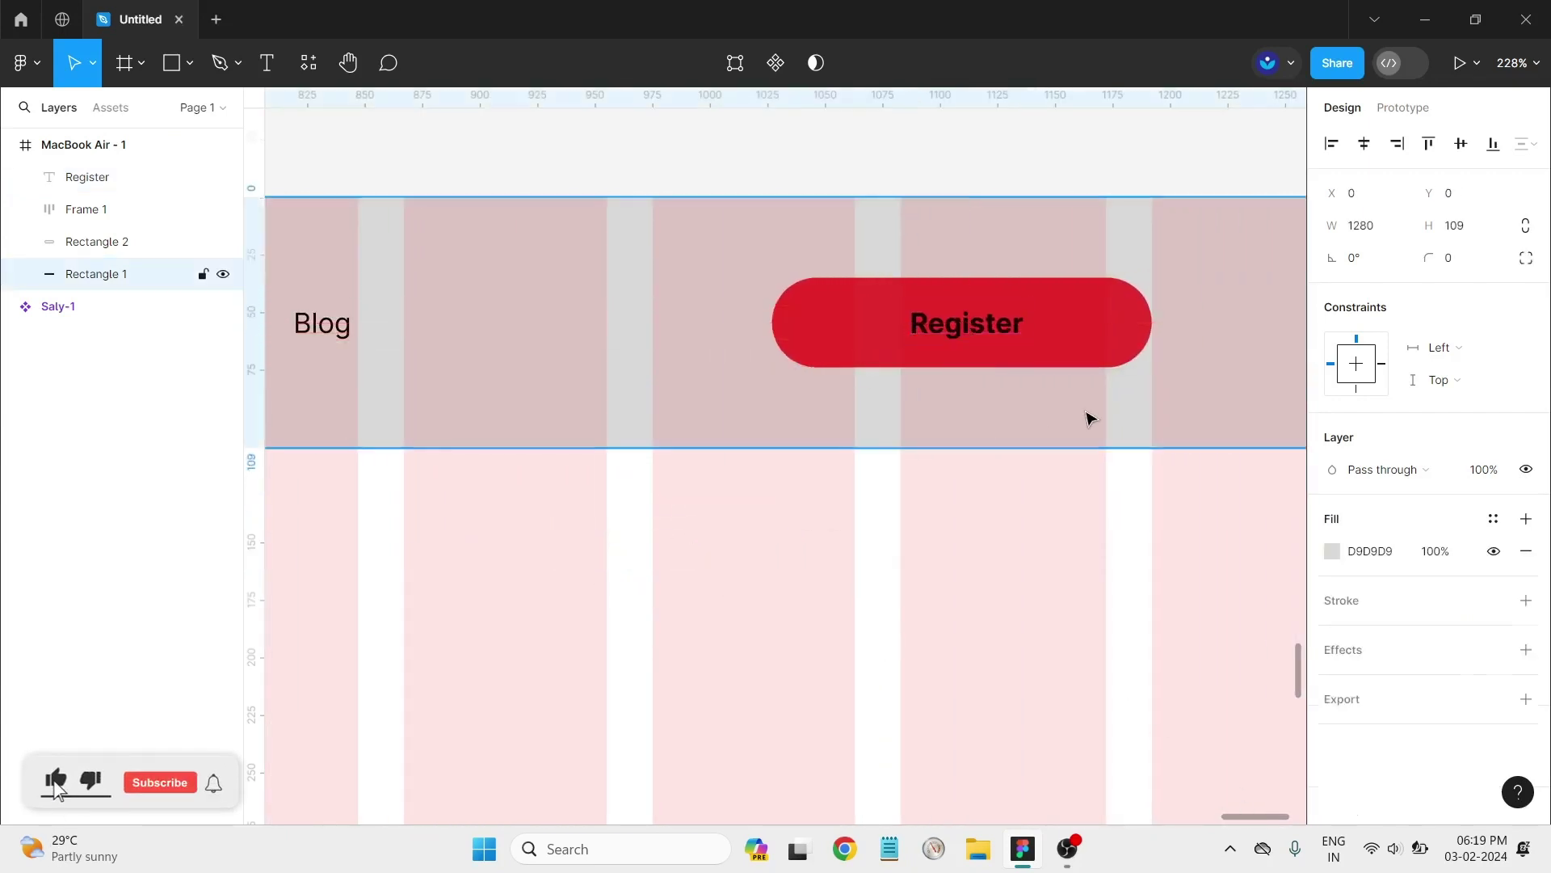
mouse_move(1153, 404)
mouse_down()
mouse_move(1103, 307)
mouse_move(897, 295)
mouse_up()
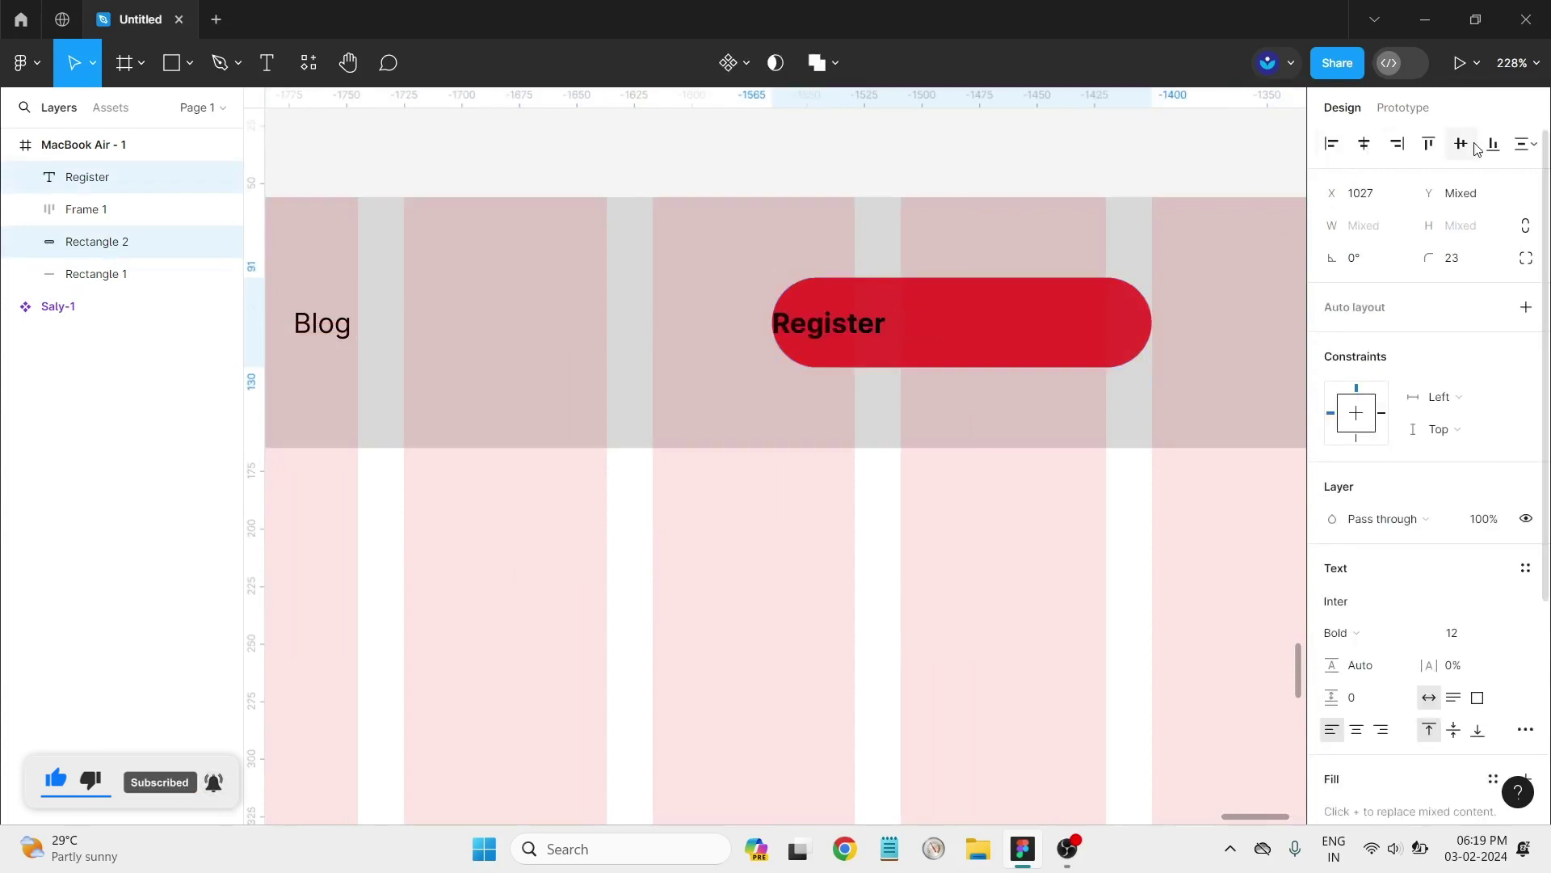
Step: Centre Register horizontally and set its font size to 20
click(1364, 143)
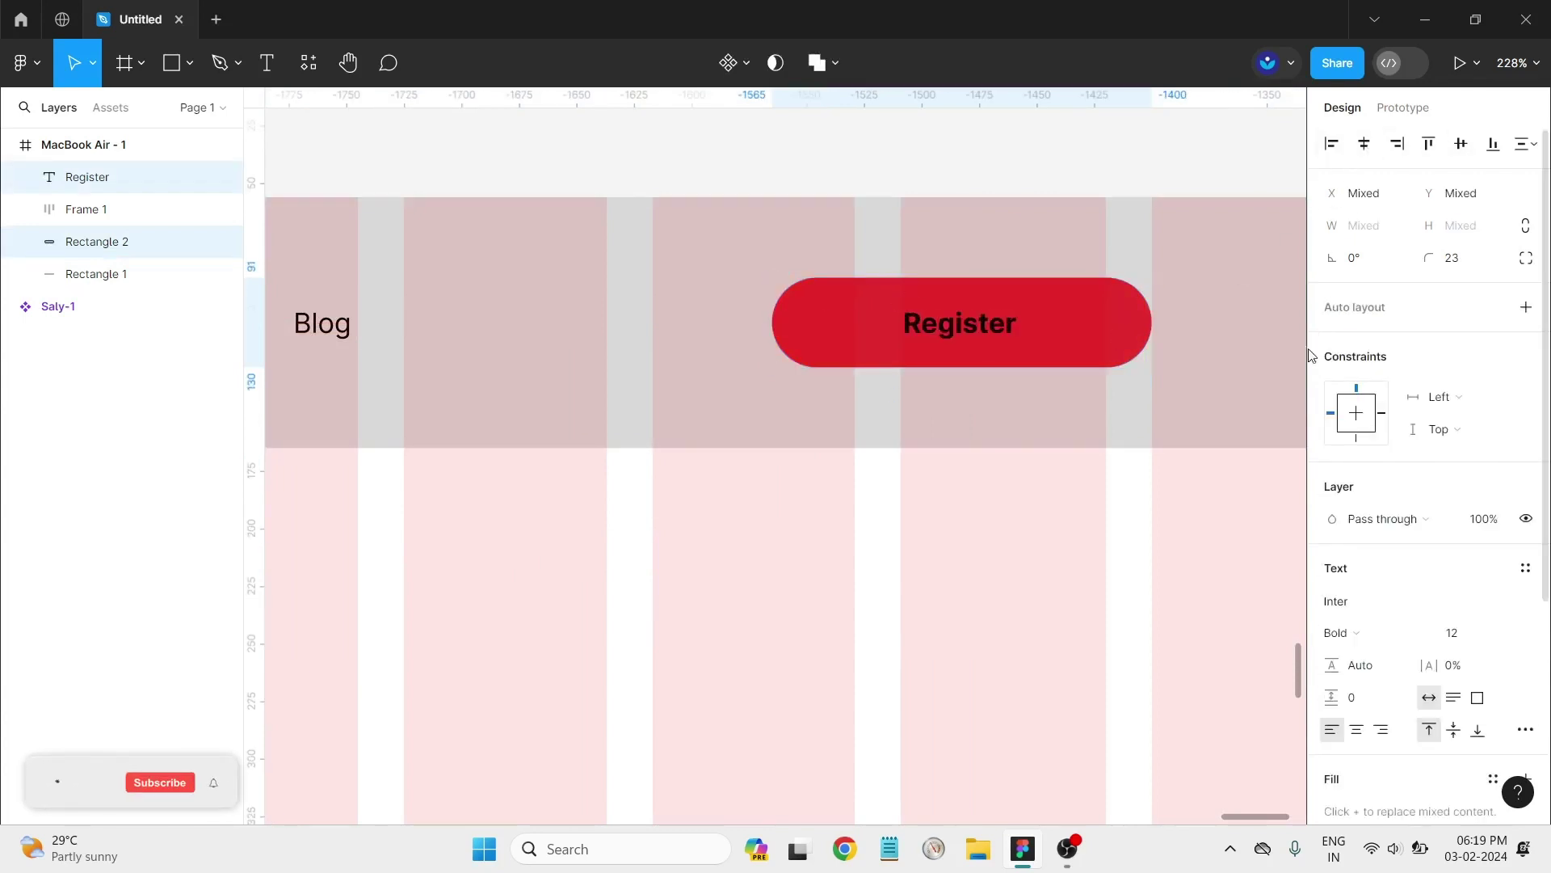
click(985, 323)
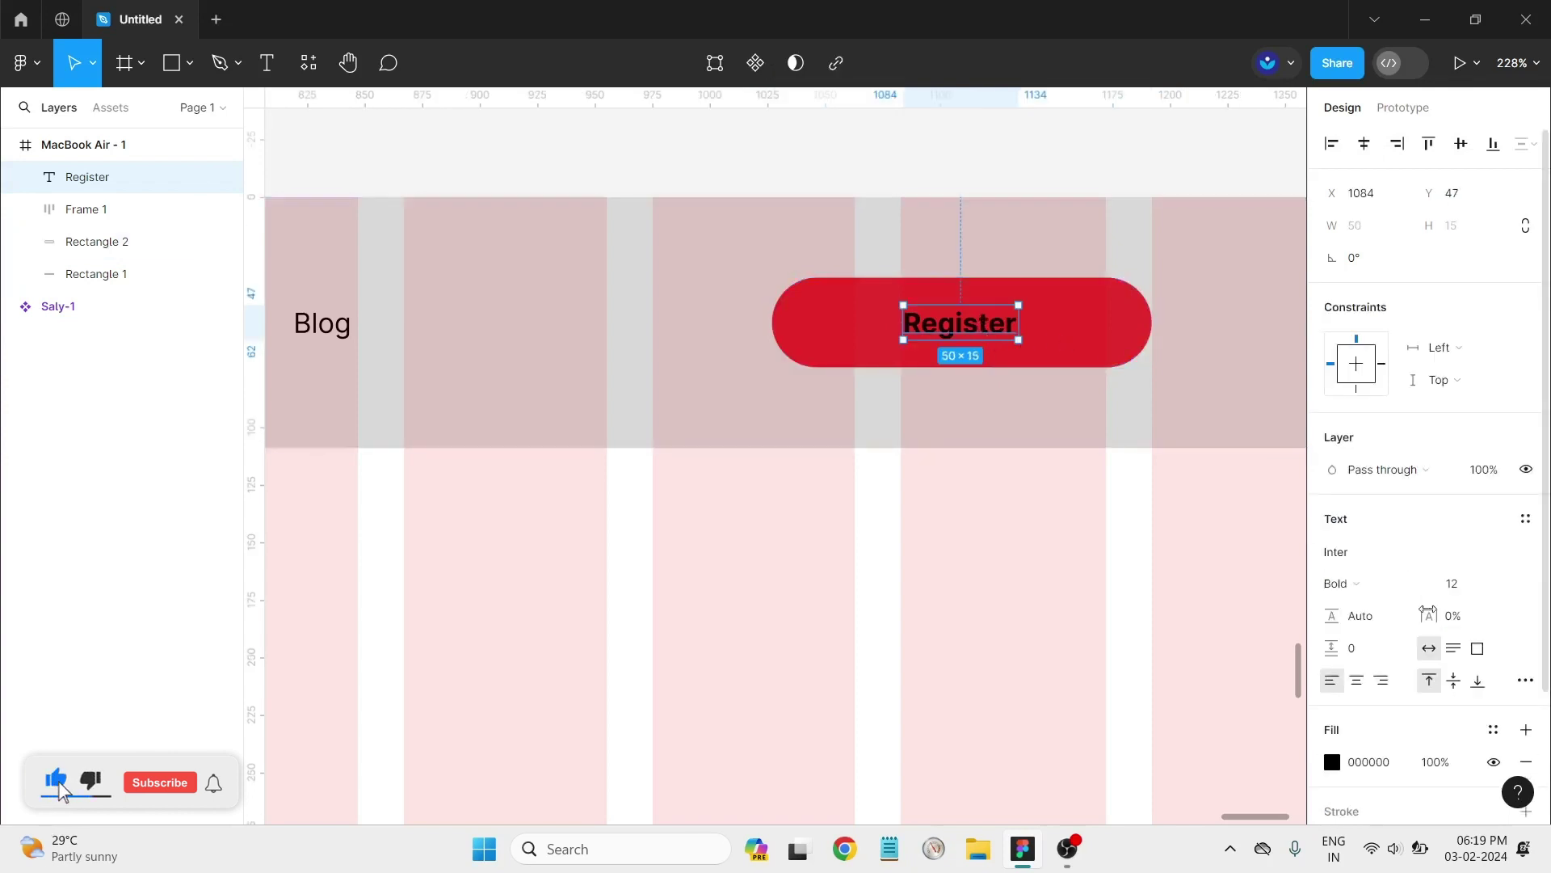
click(1493, 590)
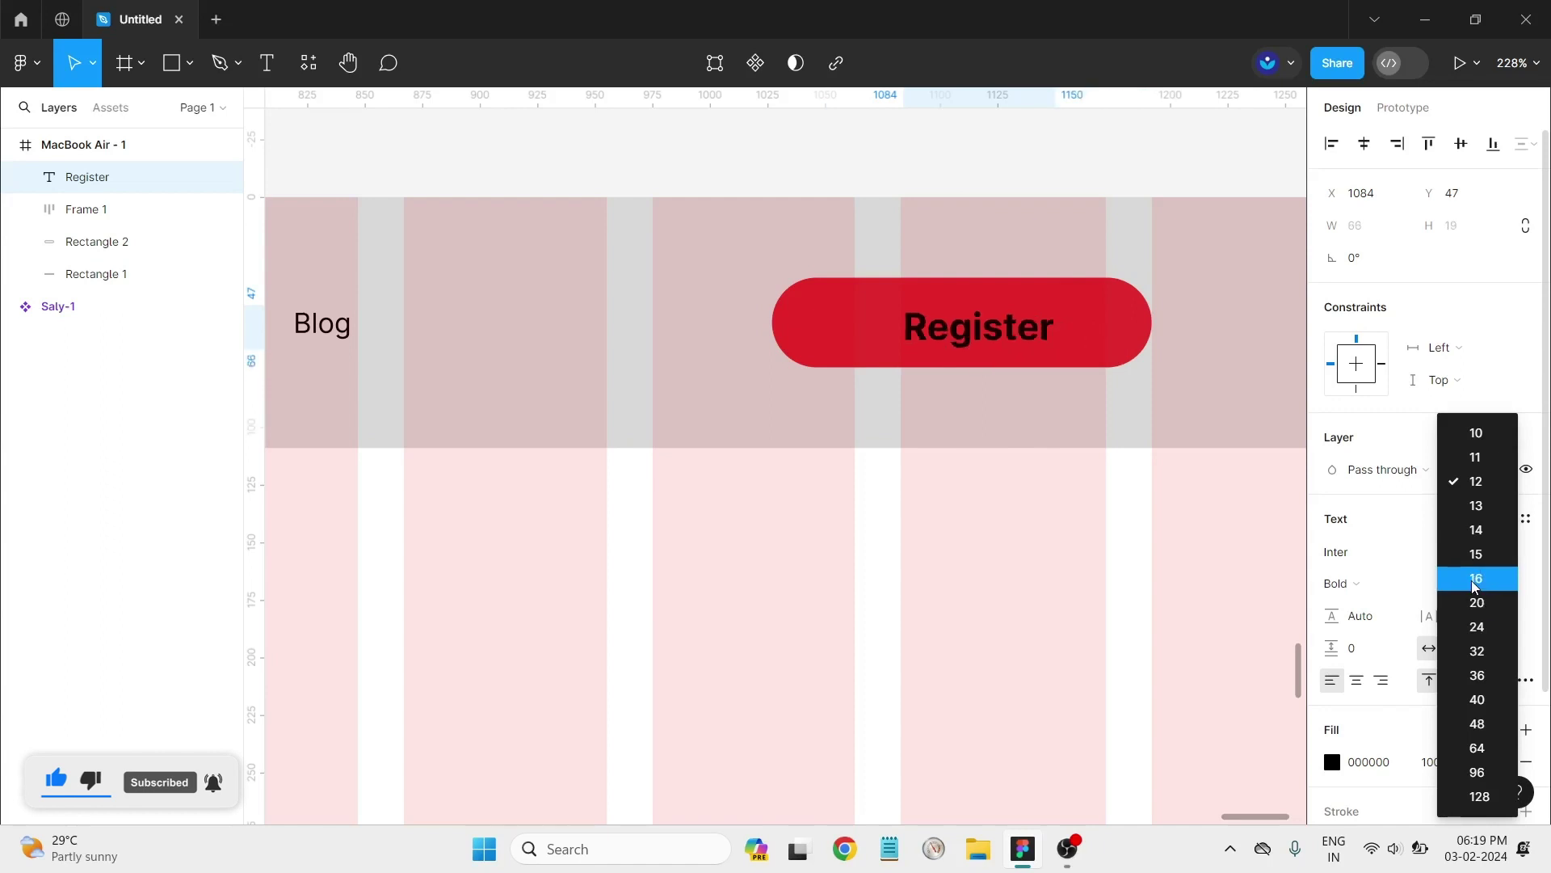
click(1477, 603)
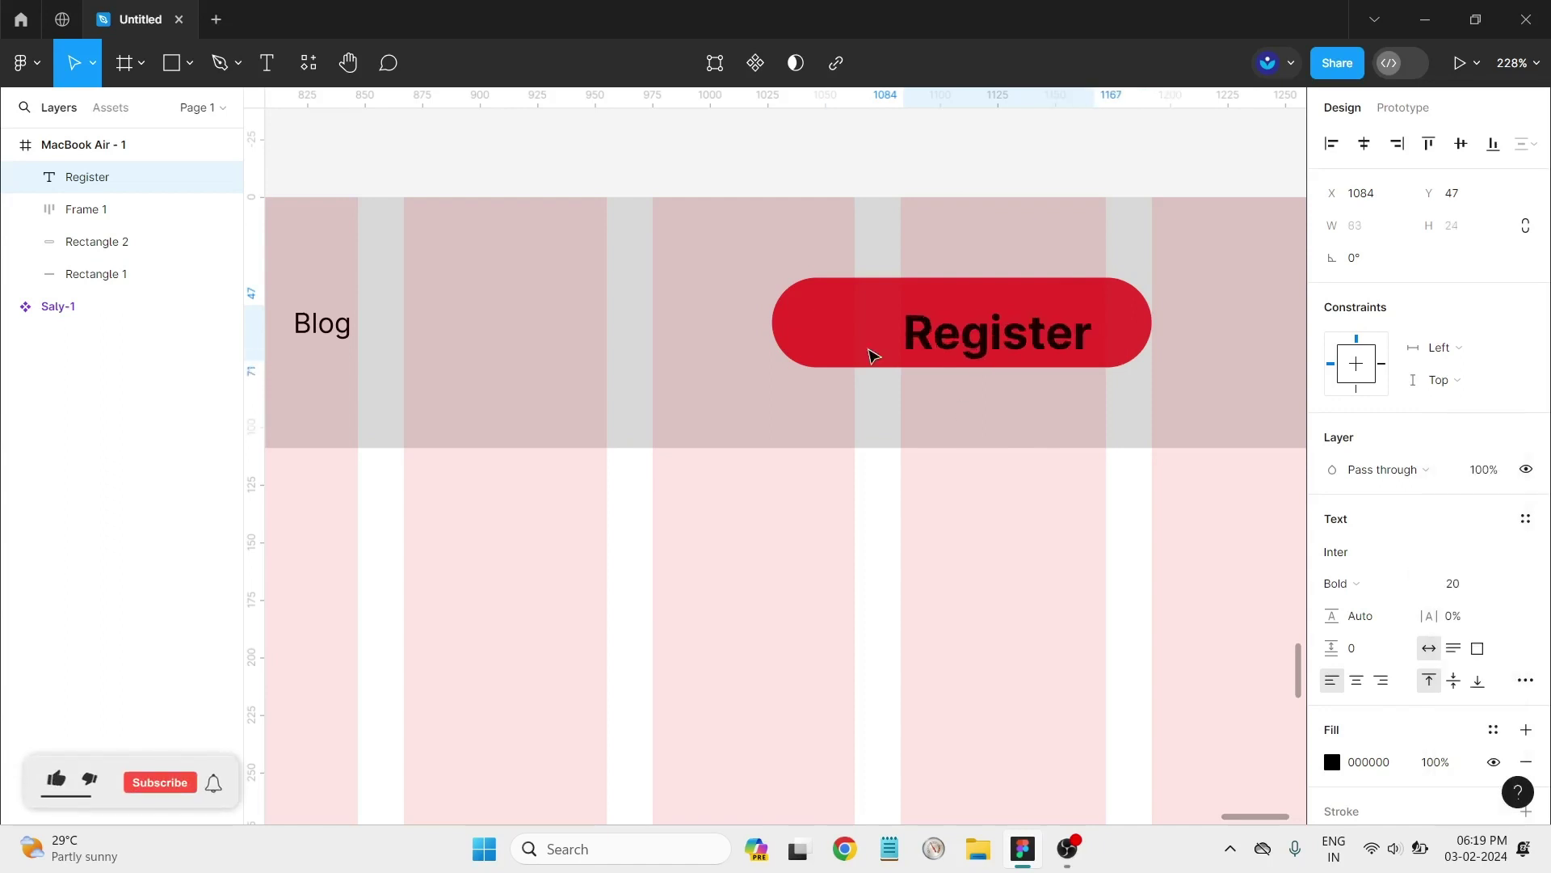
Step: Centre the Register label horizontally and vertically on Rectangle 2
click(1177, 384)
drag(1168, 368, 894, 263)
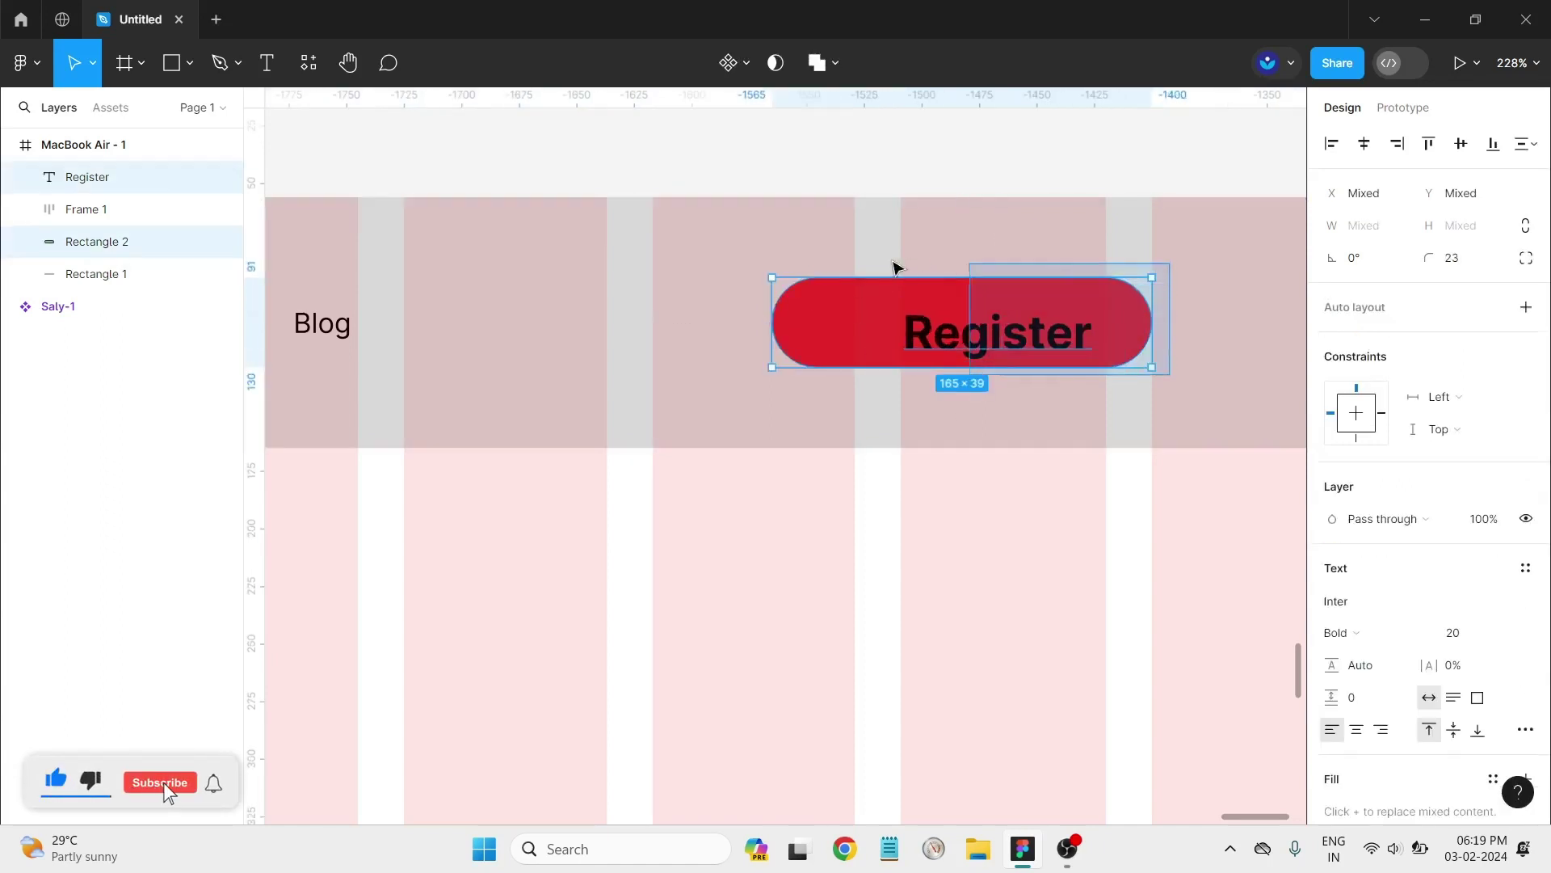
click(1077, 509)
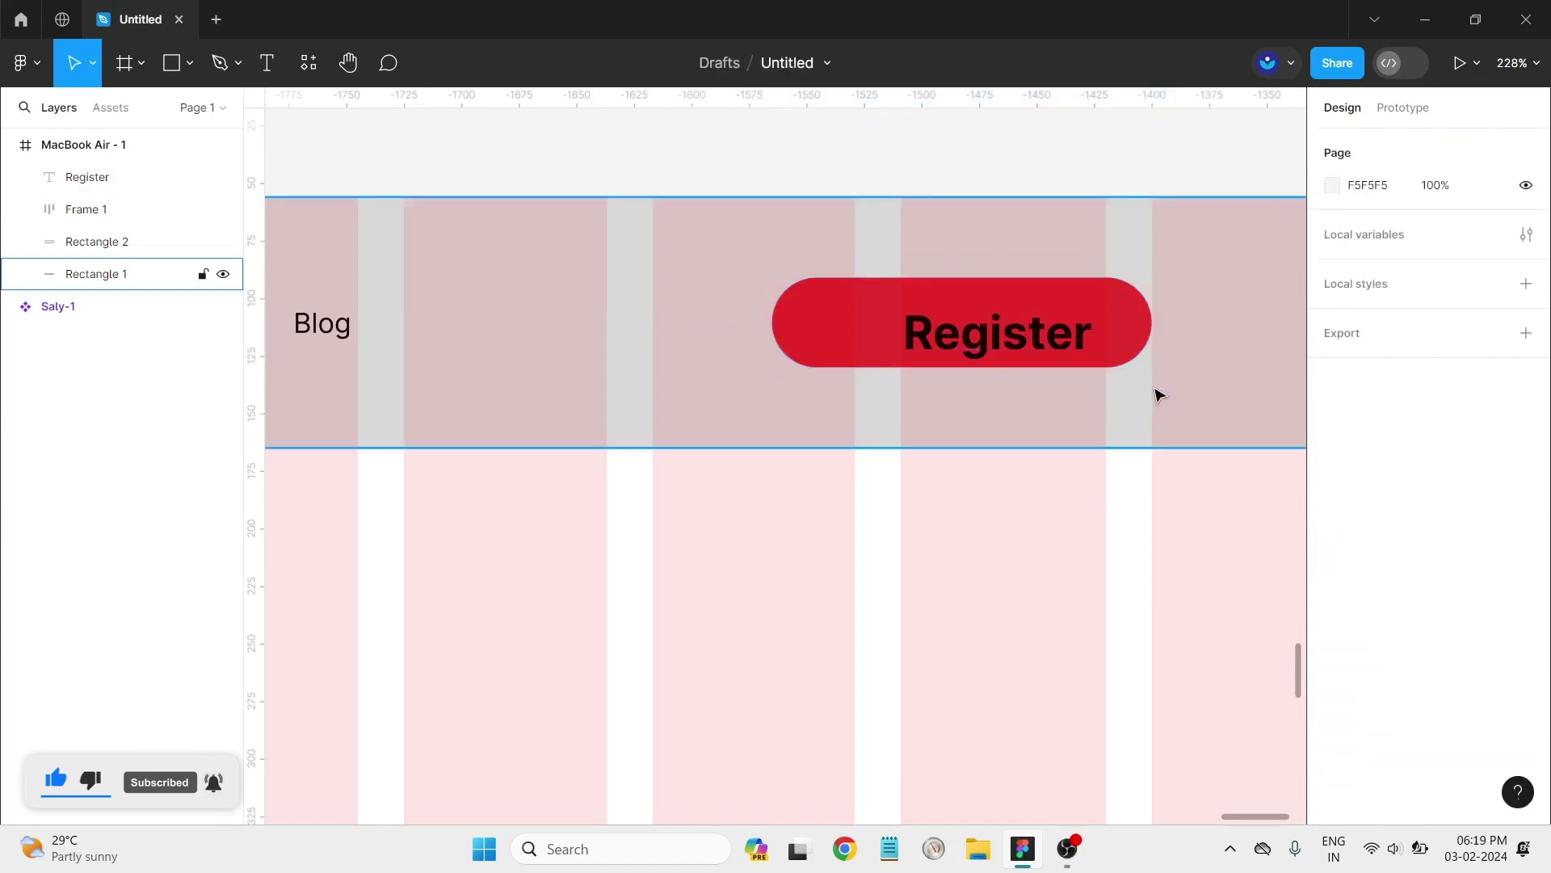
click(1179, 373)
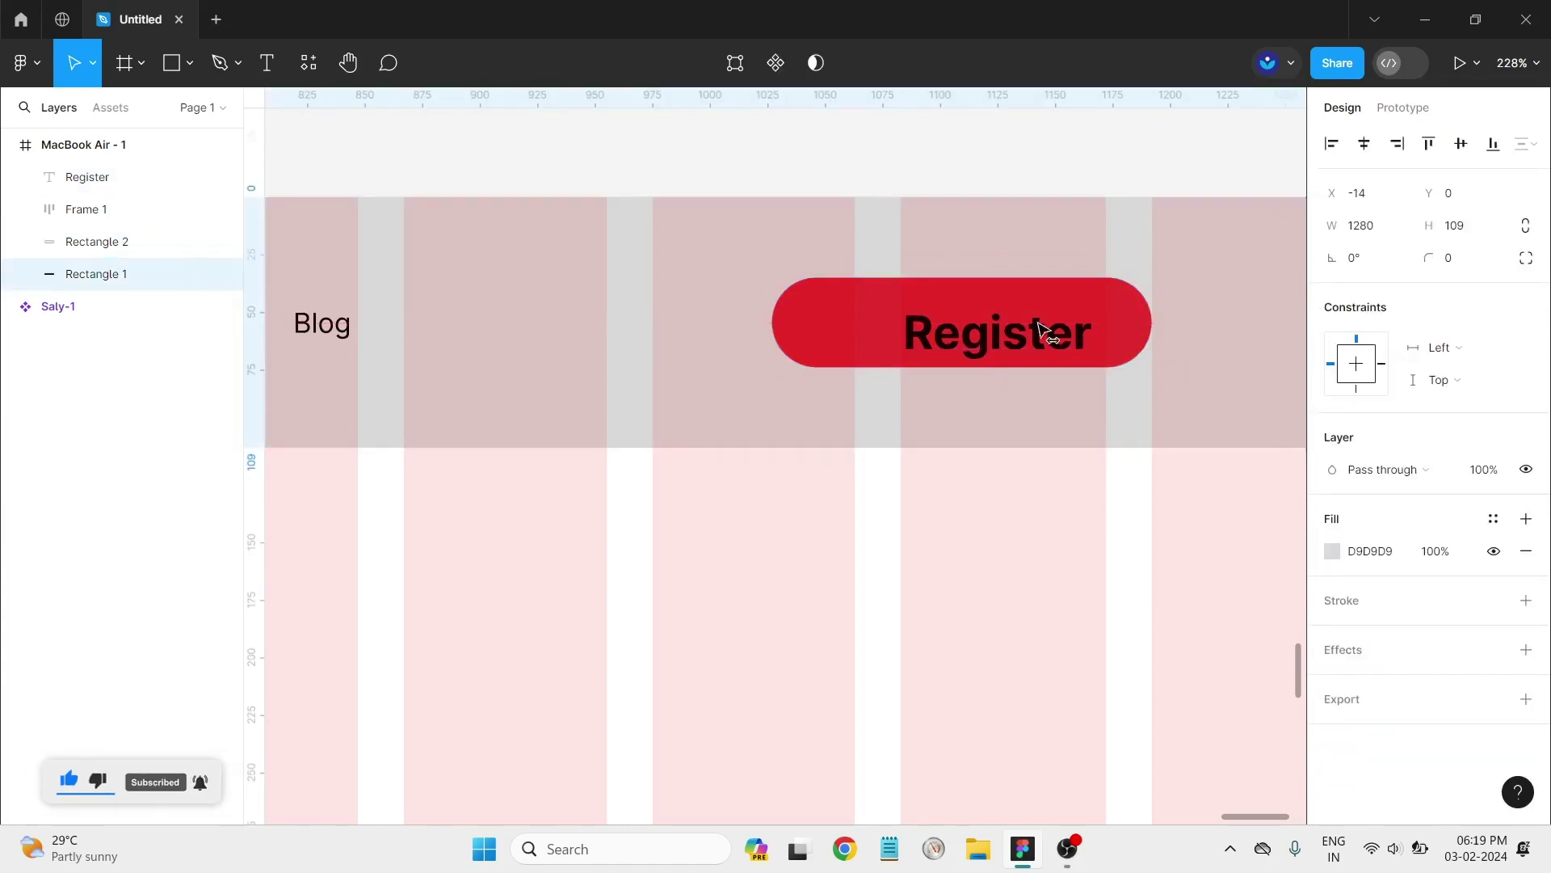
key(Escape)
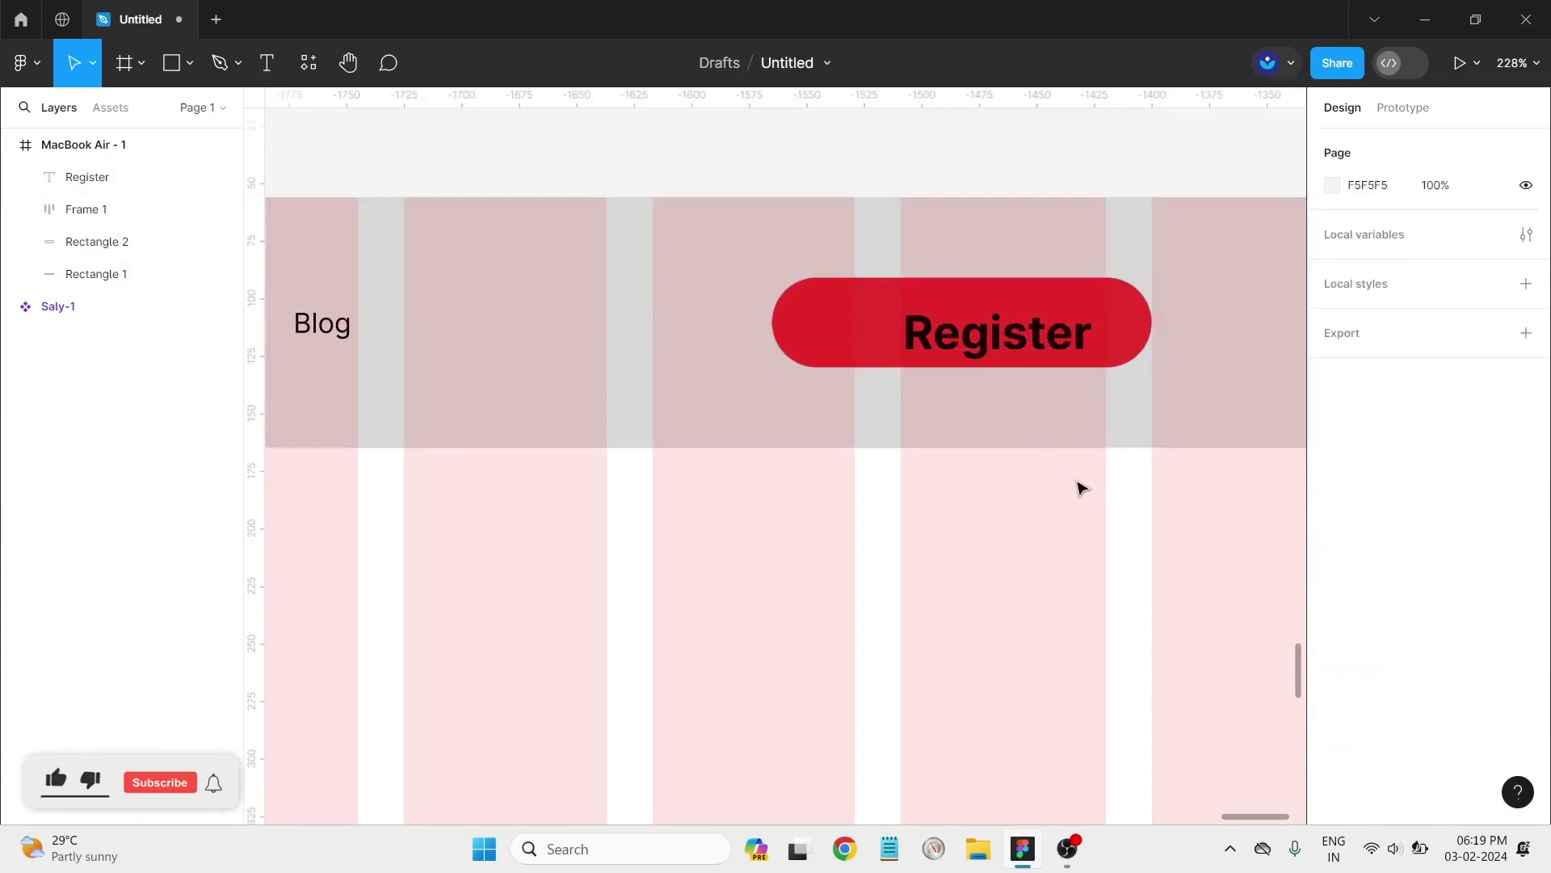
drag(1147, 392, 762, 280)
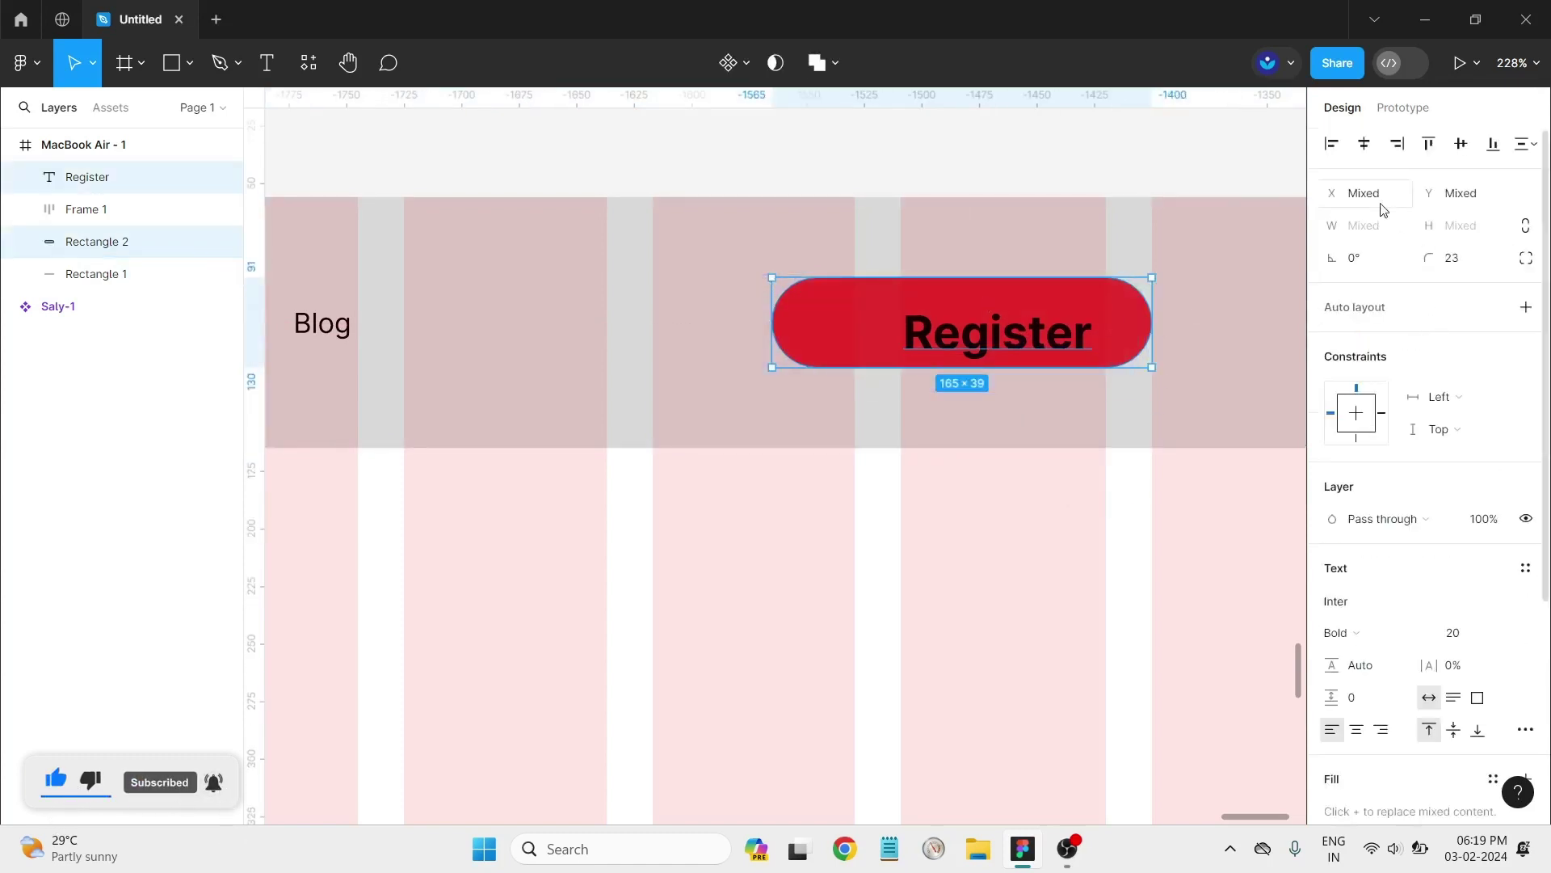
click(1332, 143)
click(1461, 143)
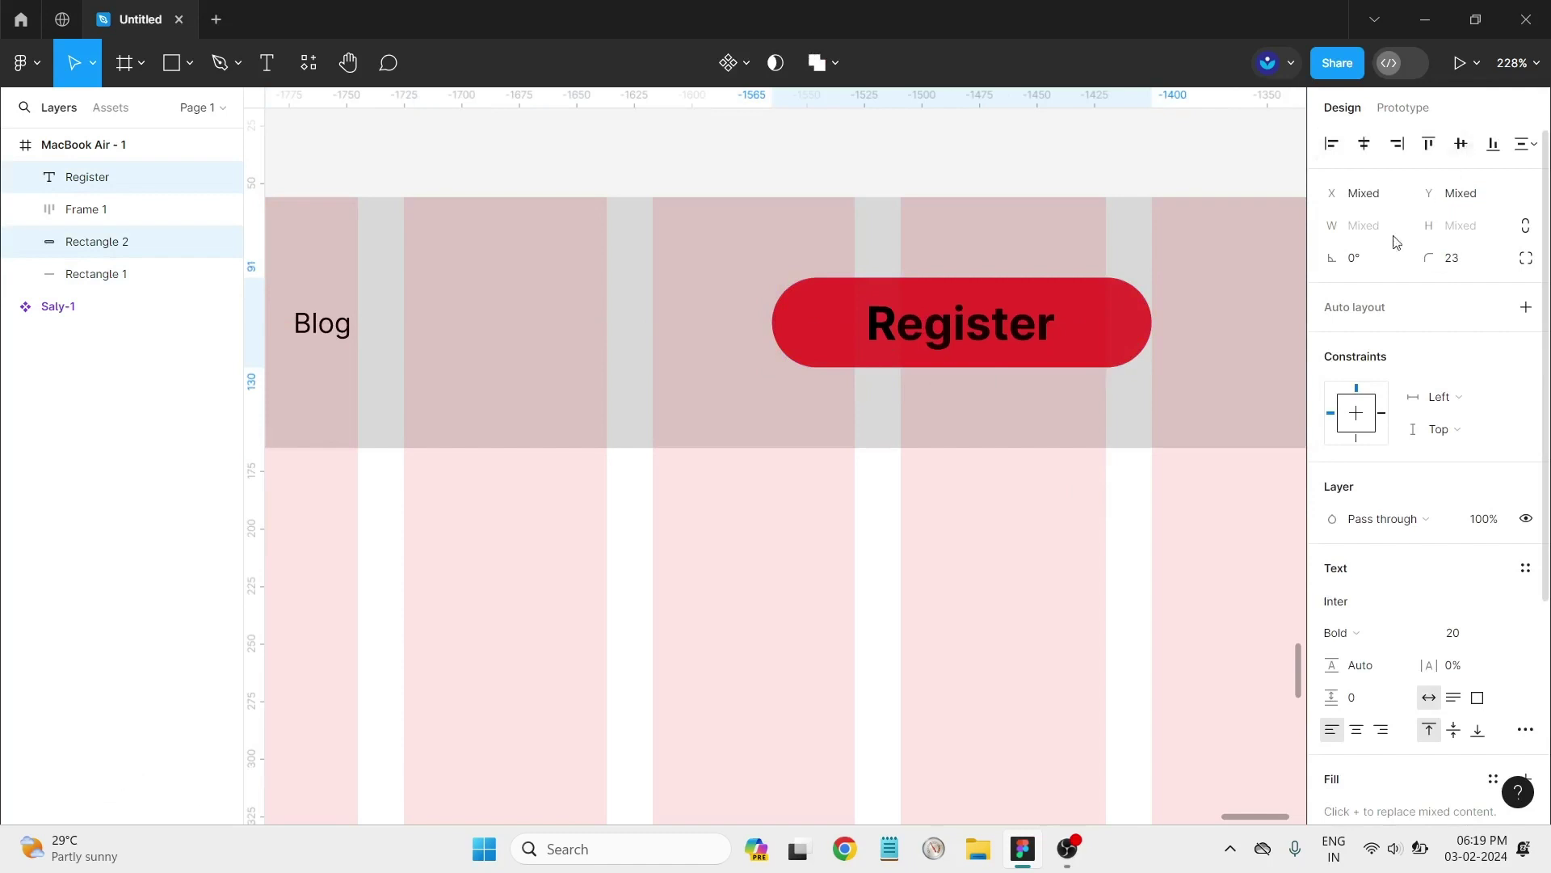
click(973, 653)
scroll(966, 652, down, 2)
scroll(966, 651, down, 1)
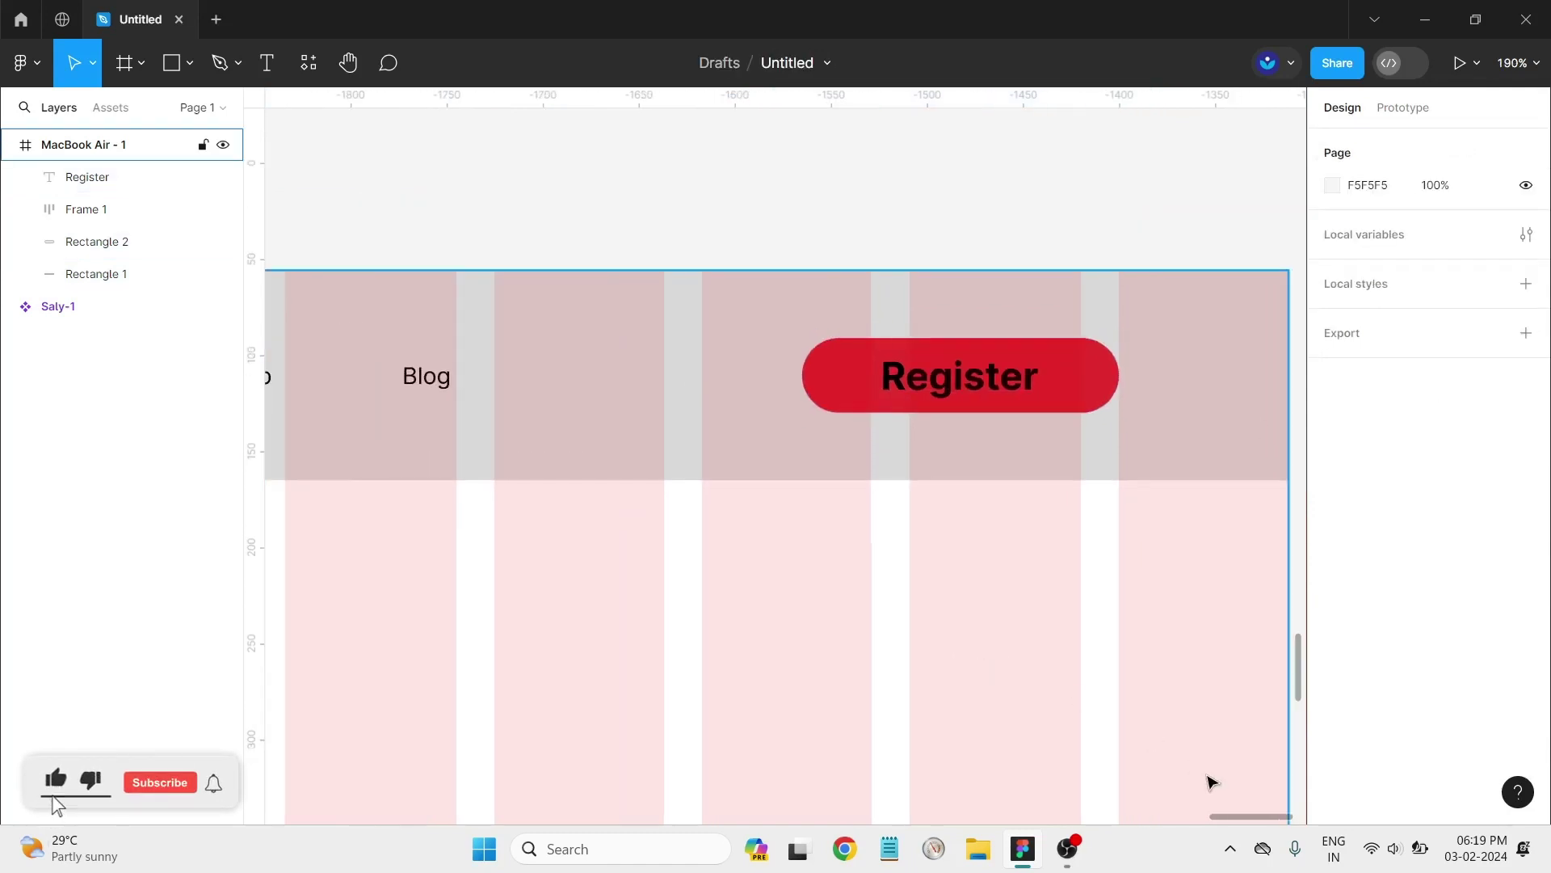
mouse_move(1240, 822)
mouse_down()
mouse_move(1194, 819)
mouse_move(1220, 816)
mouse_up()
Step: Add a 'Sign in' label and place it in the nav row between Blog and Register
click(270, 73)
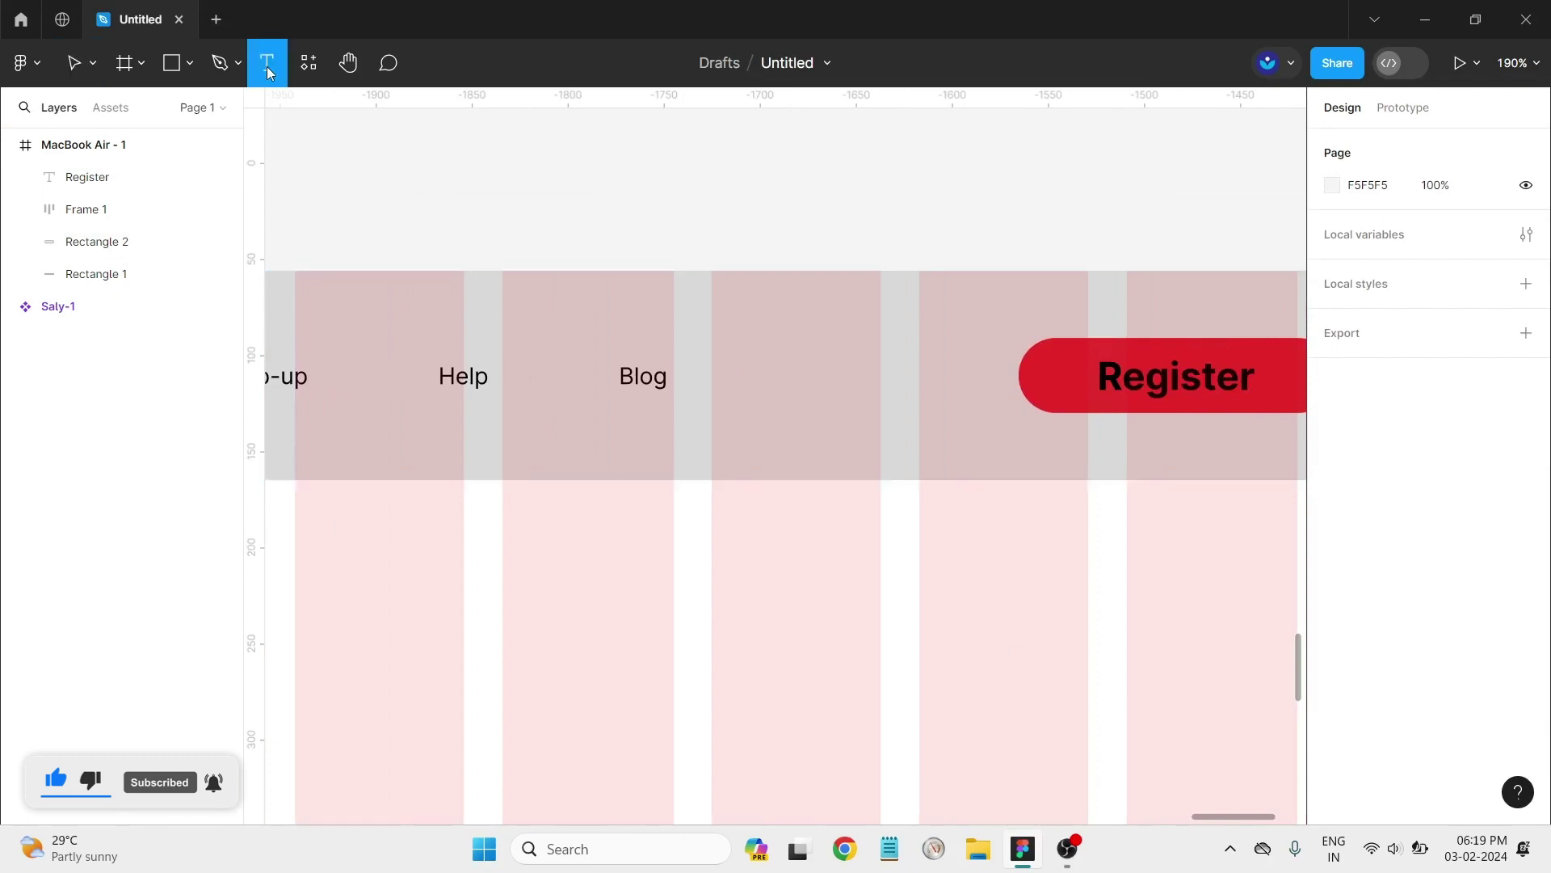
click(749, 454)
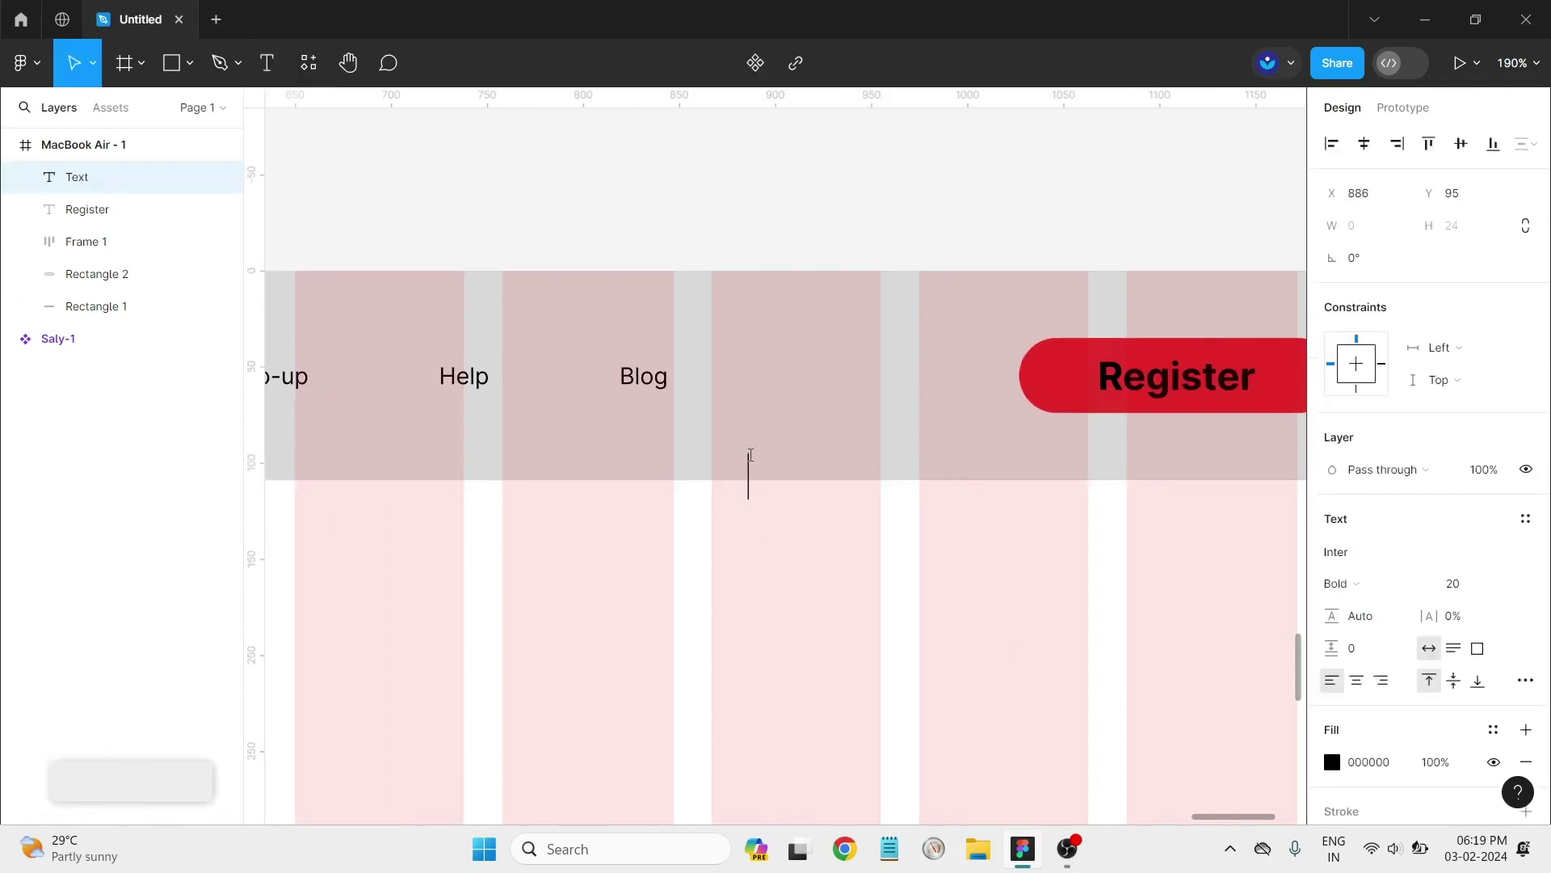
text(Sign in)
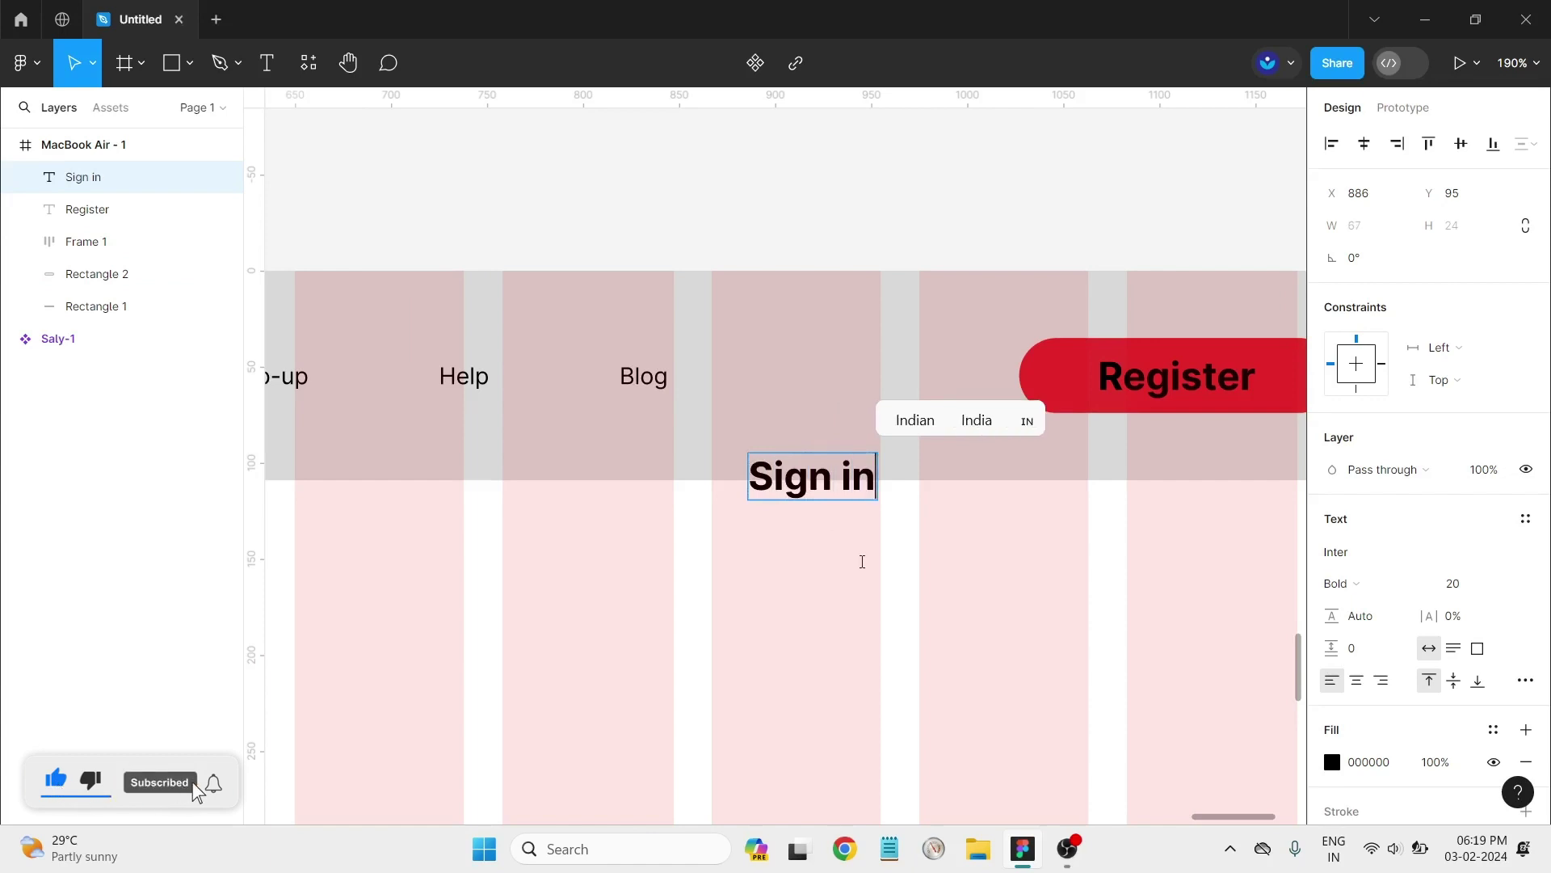
key(Escape)
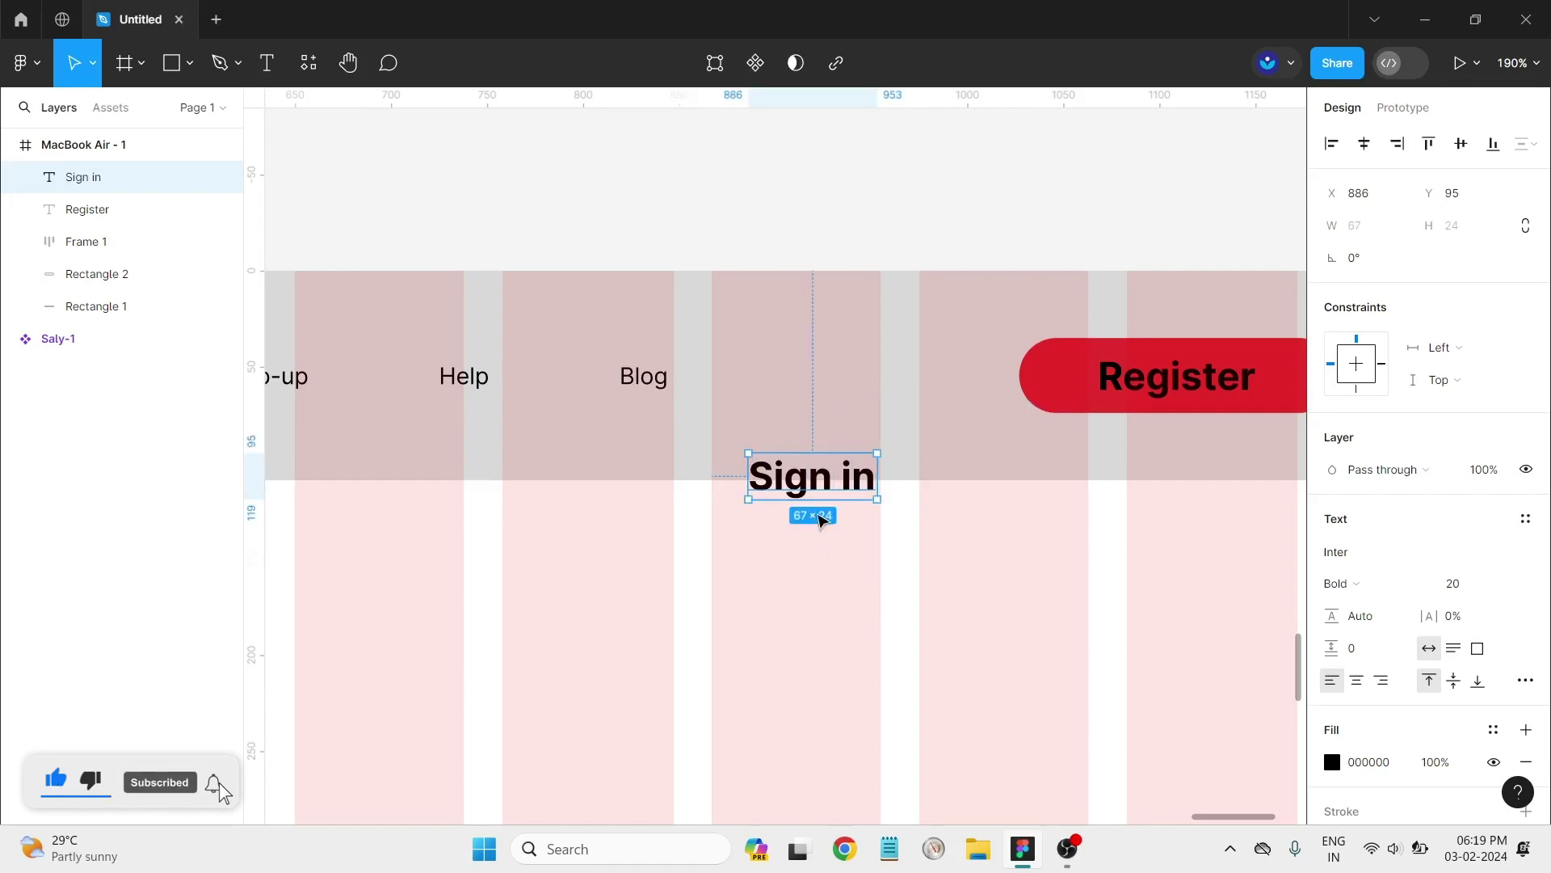
mouse_move(816, 478)
mouse_down()
mouse_move(885, 382)
mouse_move(859, 383)
mouse_up()
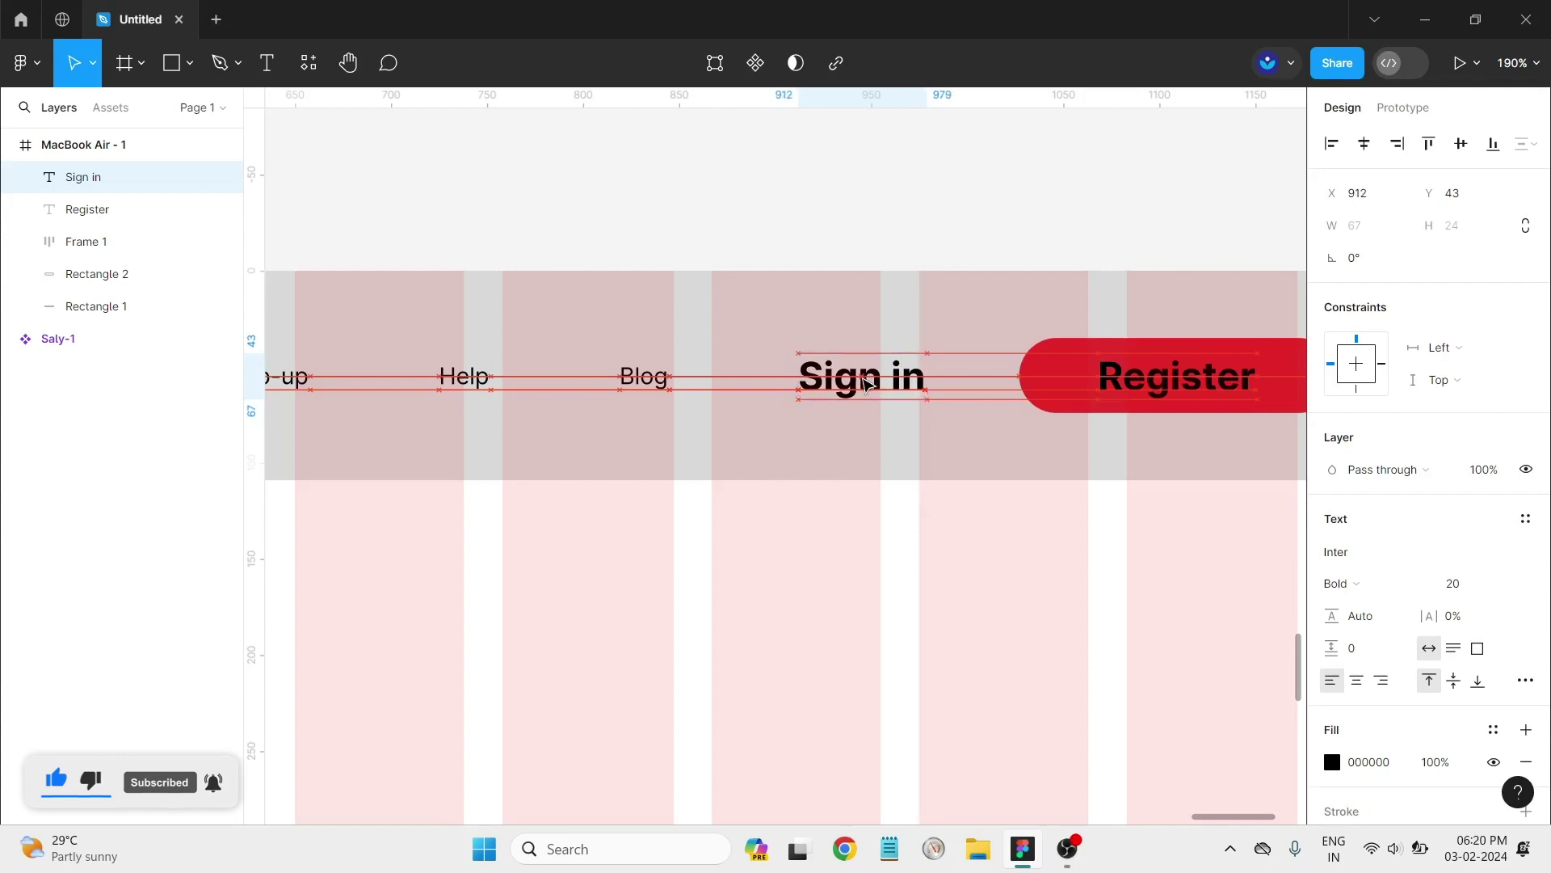
drag(865, 383, 862, 380)
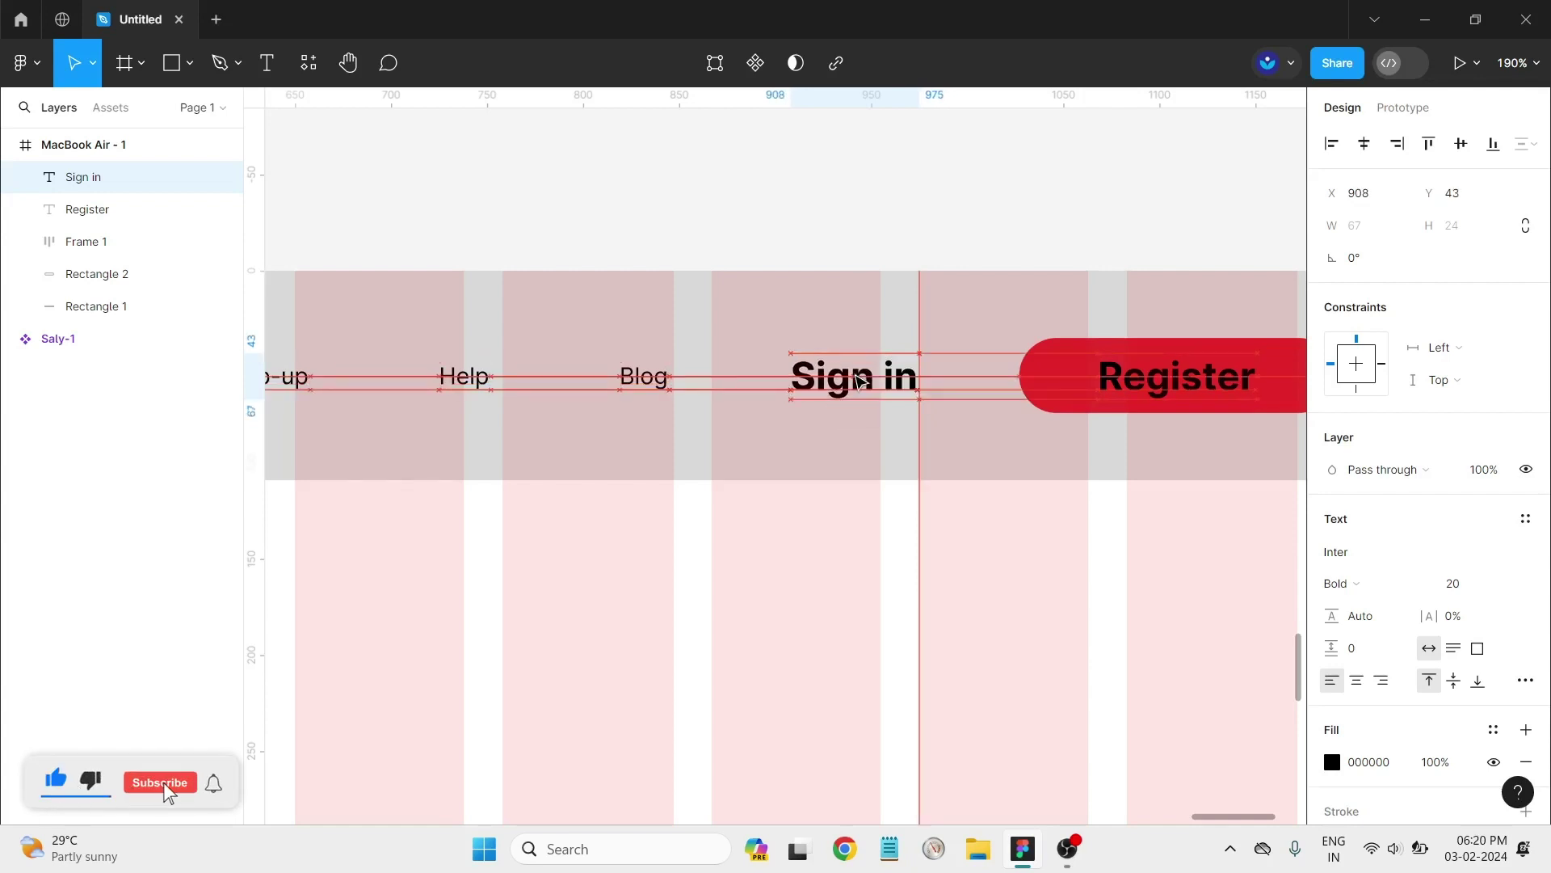
click(866, 619)
scroll(897, 621, down, 2)
Step: Select the Frame 1 group holding the nav links
scroll(1000, 619, down, 2)
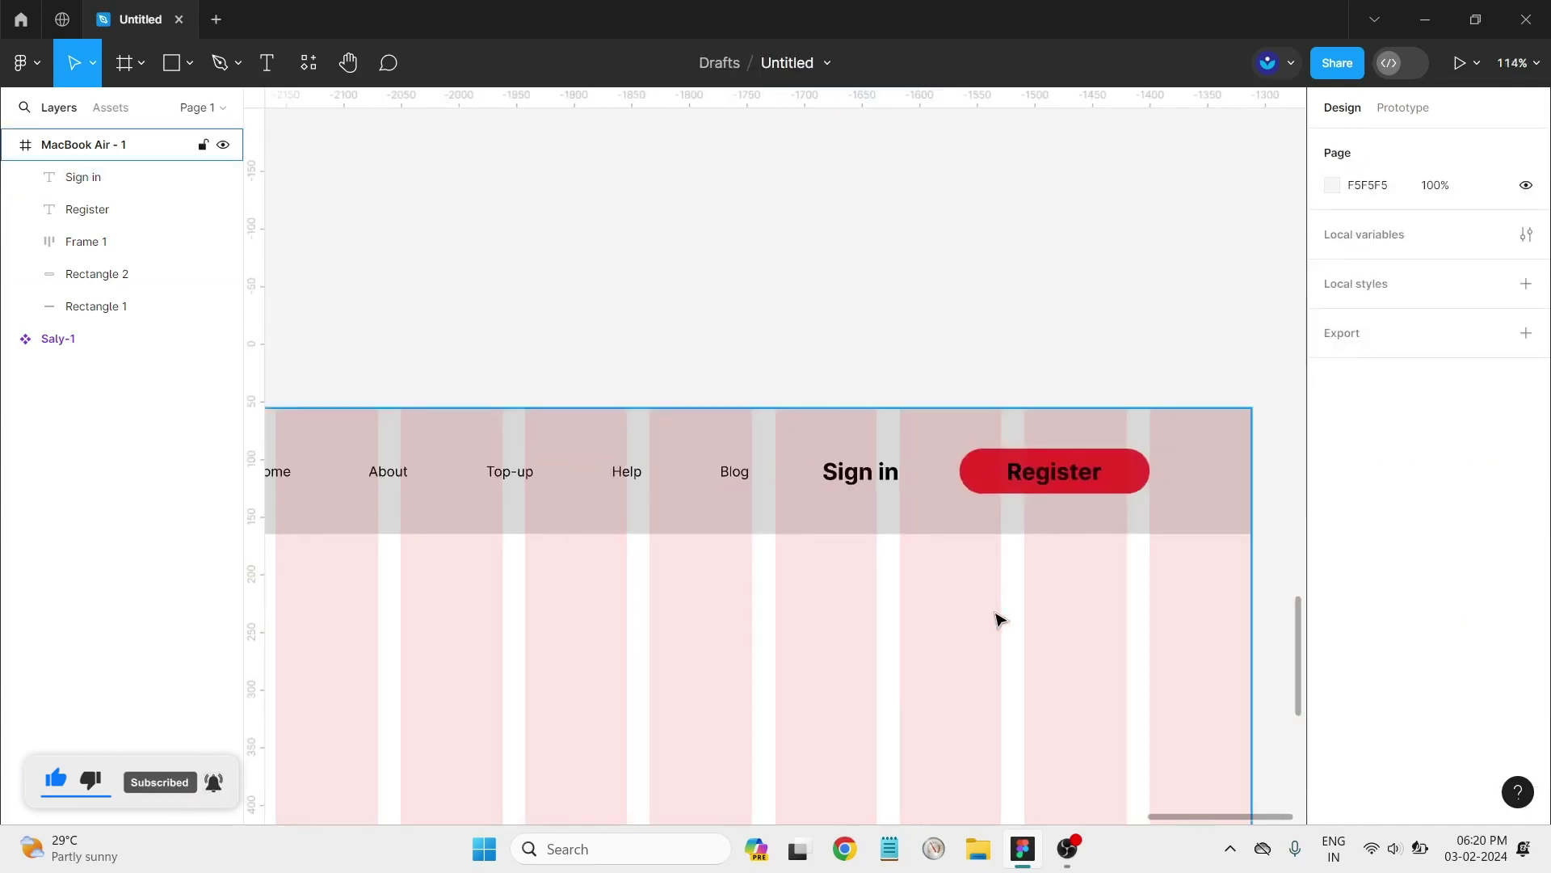
scroll(999, 619, down, 2)
scroll(730, 599, down, 2)
scroll(668, 574, down, 1)
scroll(638, 563, up, 3)
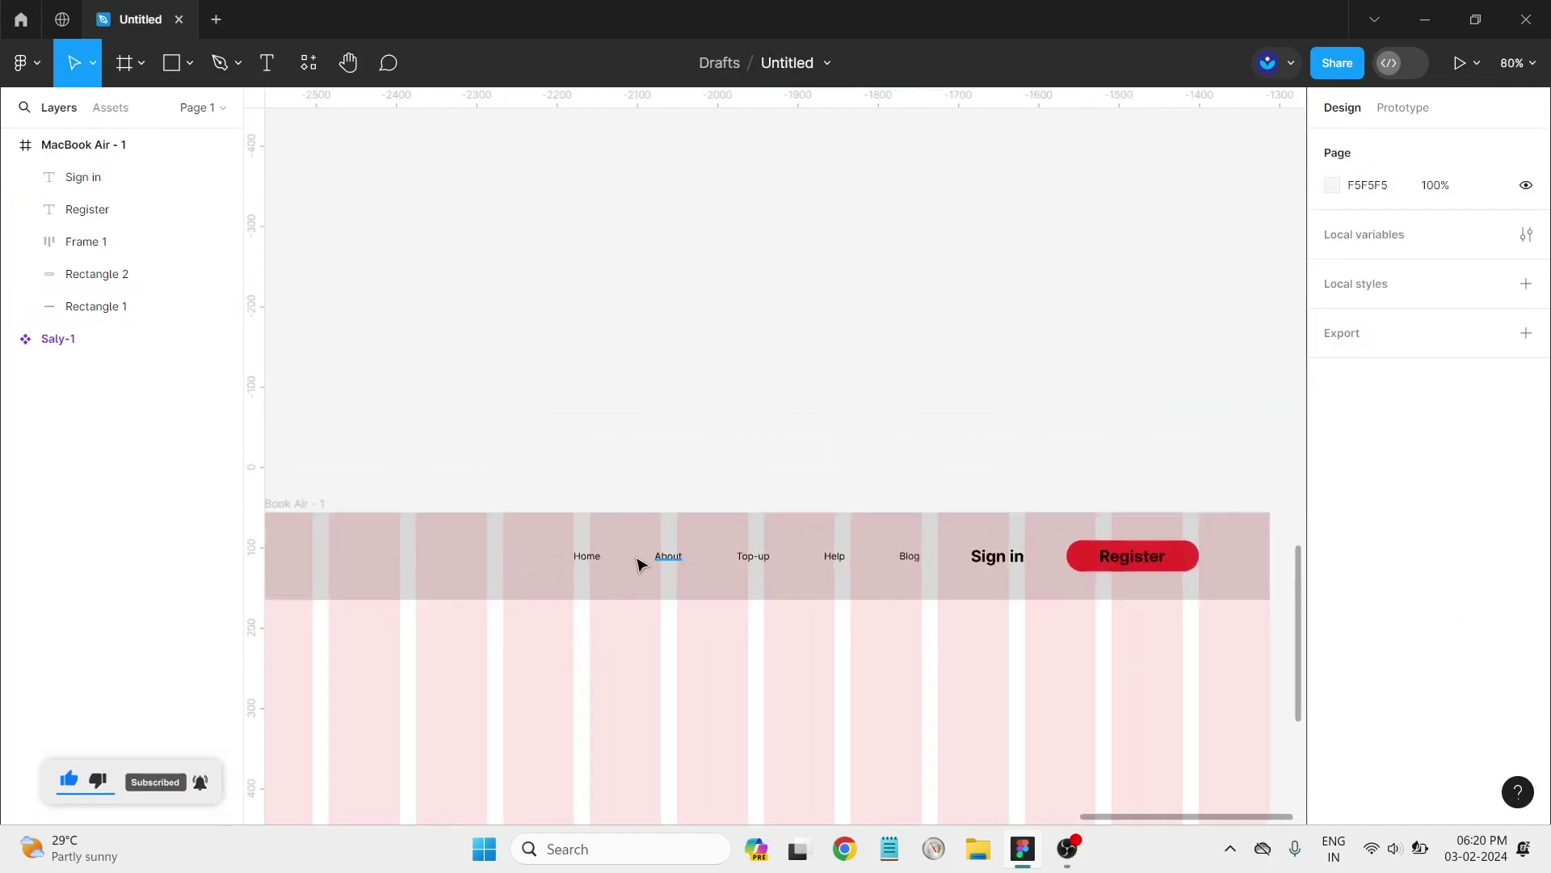
scroll(639, 563, up, 2)
click(566, 553)
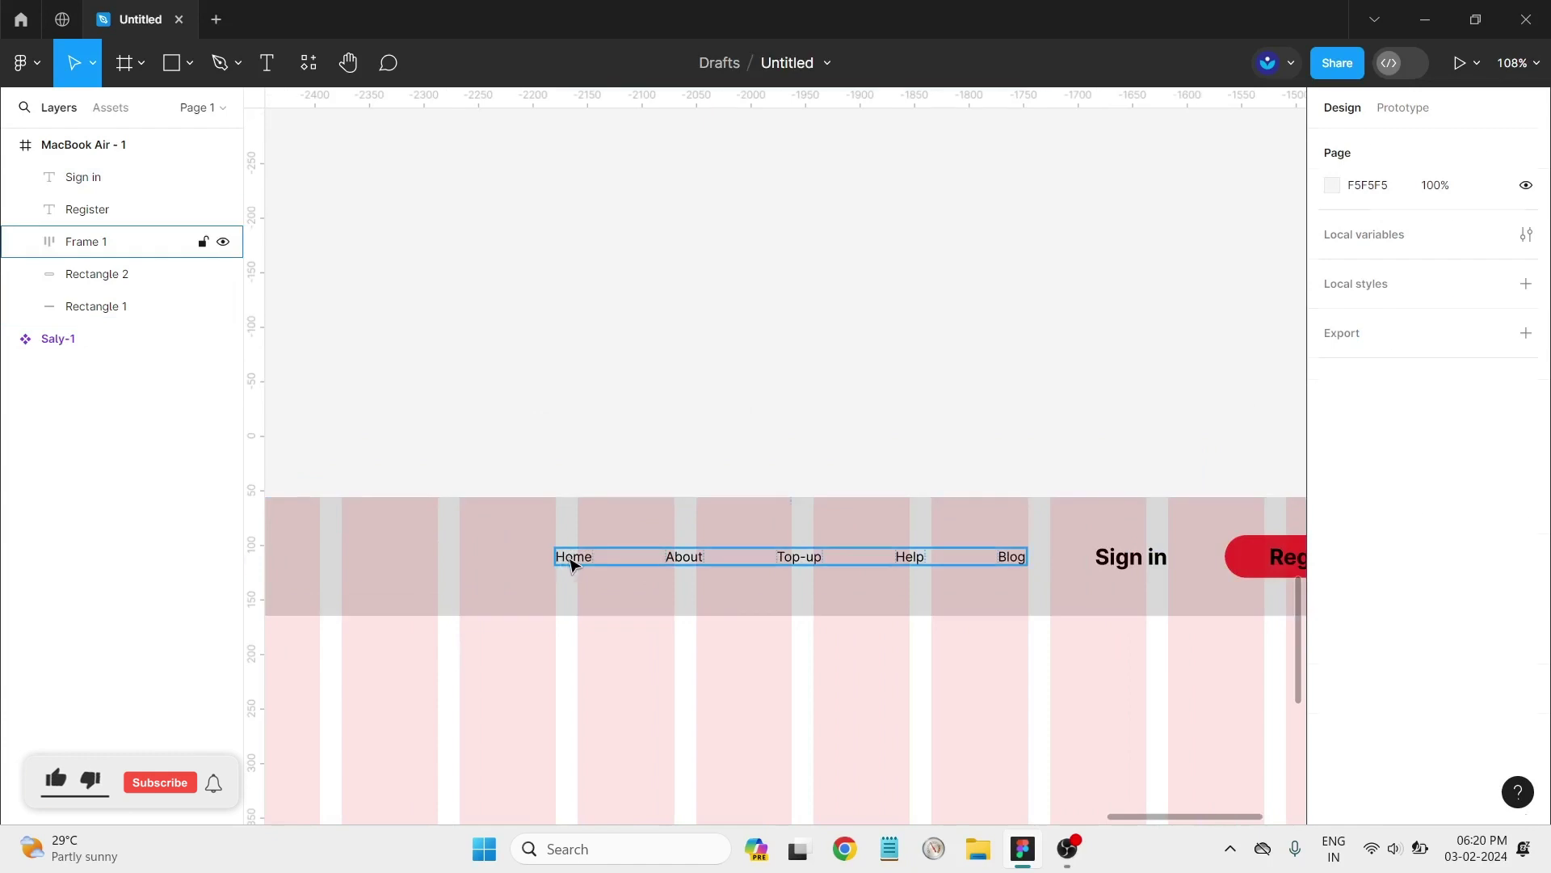
click(571, 563)
scroll(1446, 581, down, 3)
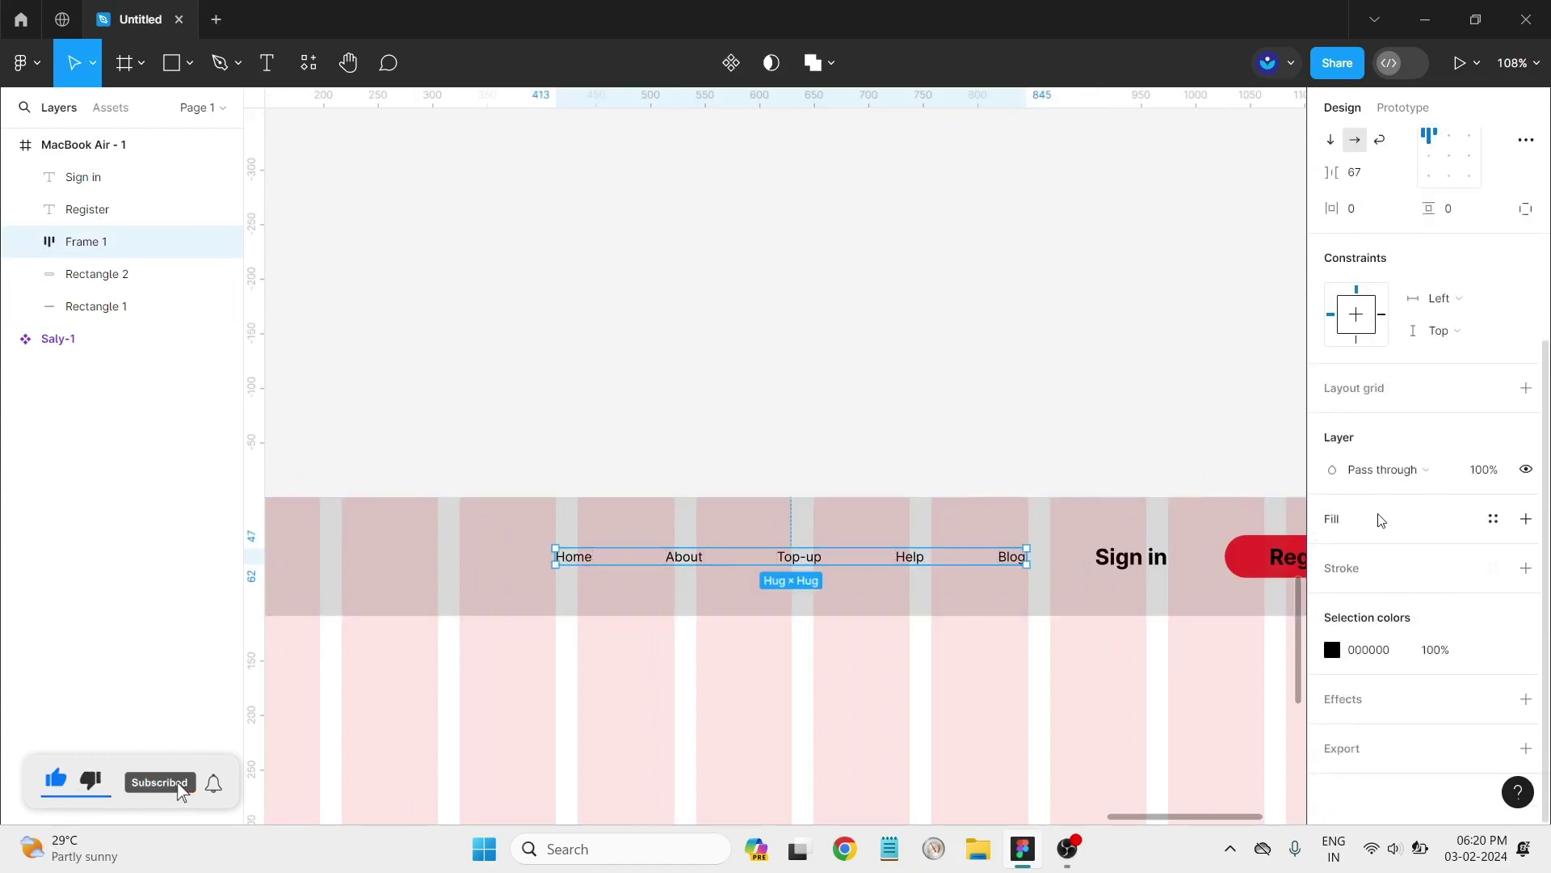
scroll(1297, 456, up, 3)
scroll(1090, 493, down, 5)
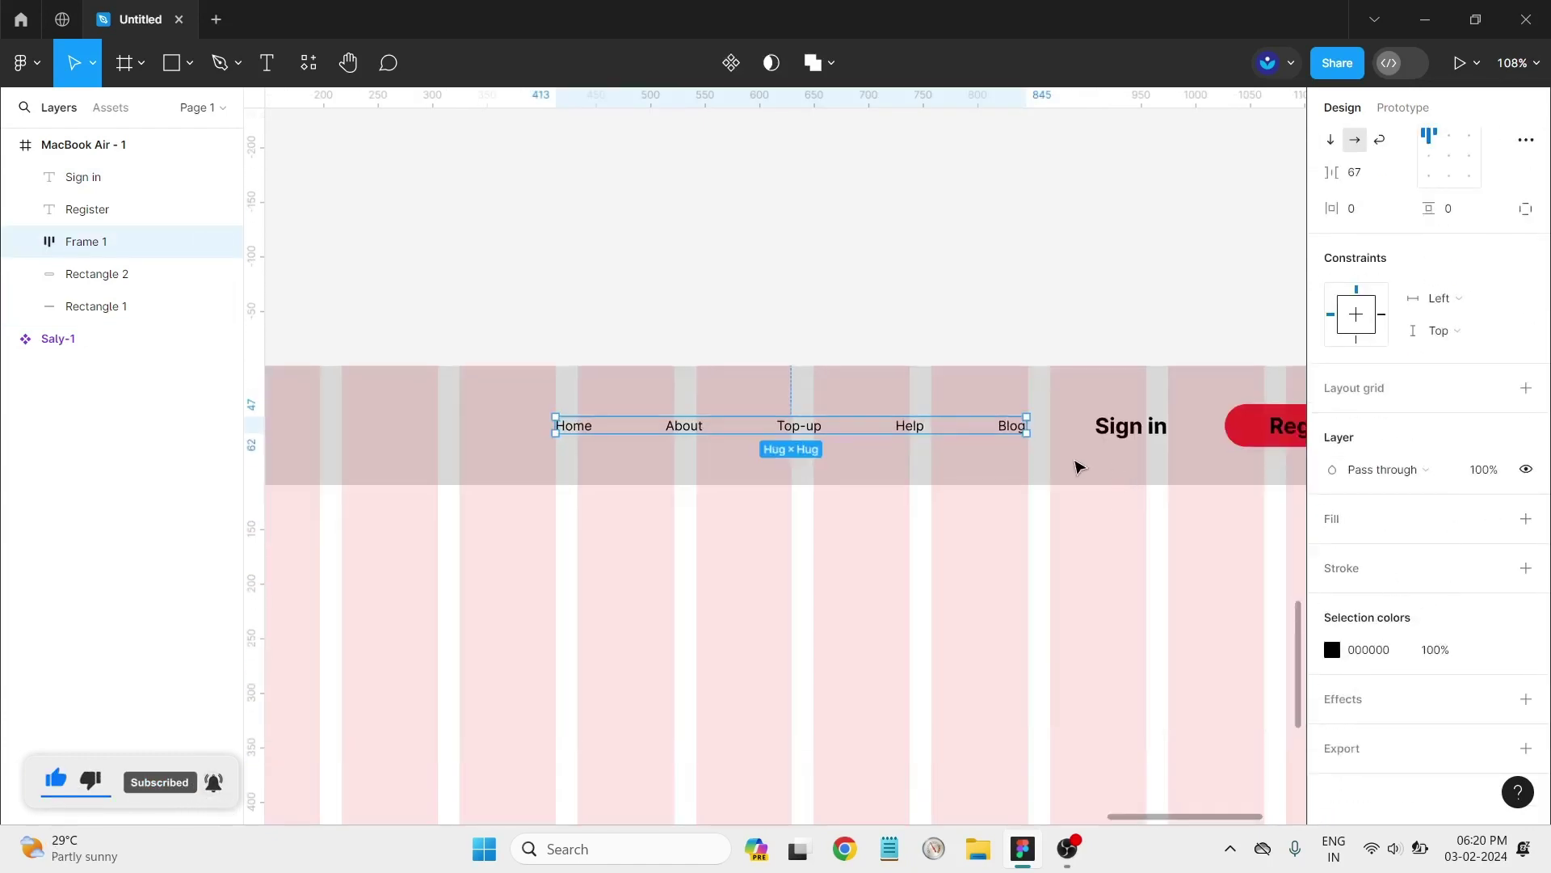
Step: Set the Home, About, Top-up, Help and Blog links to Medium weight
click(25, 241)
click(102, 276)
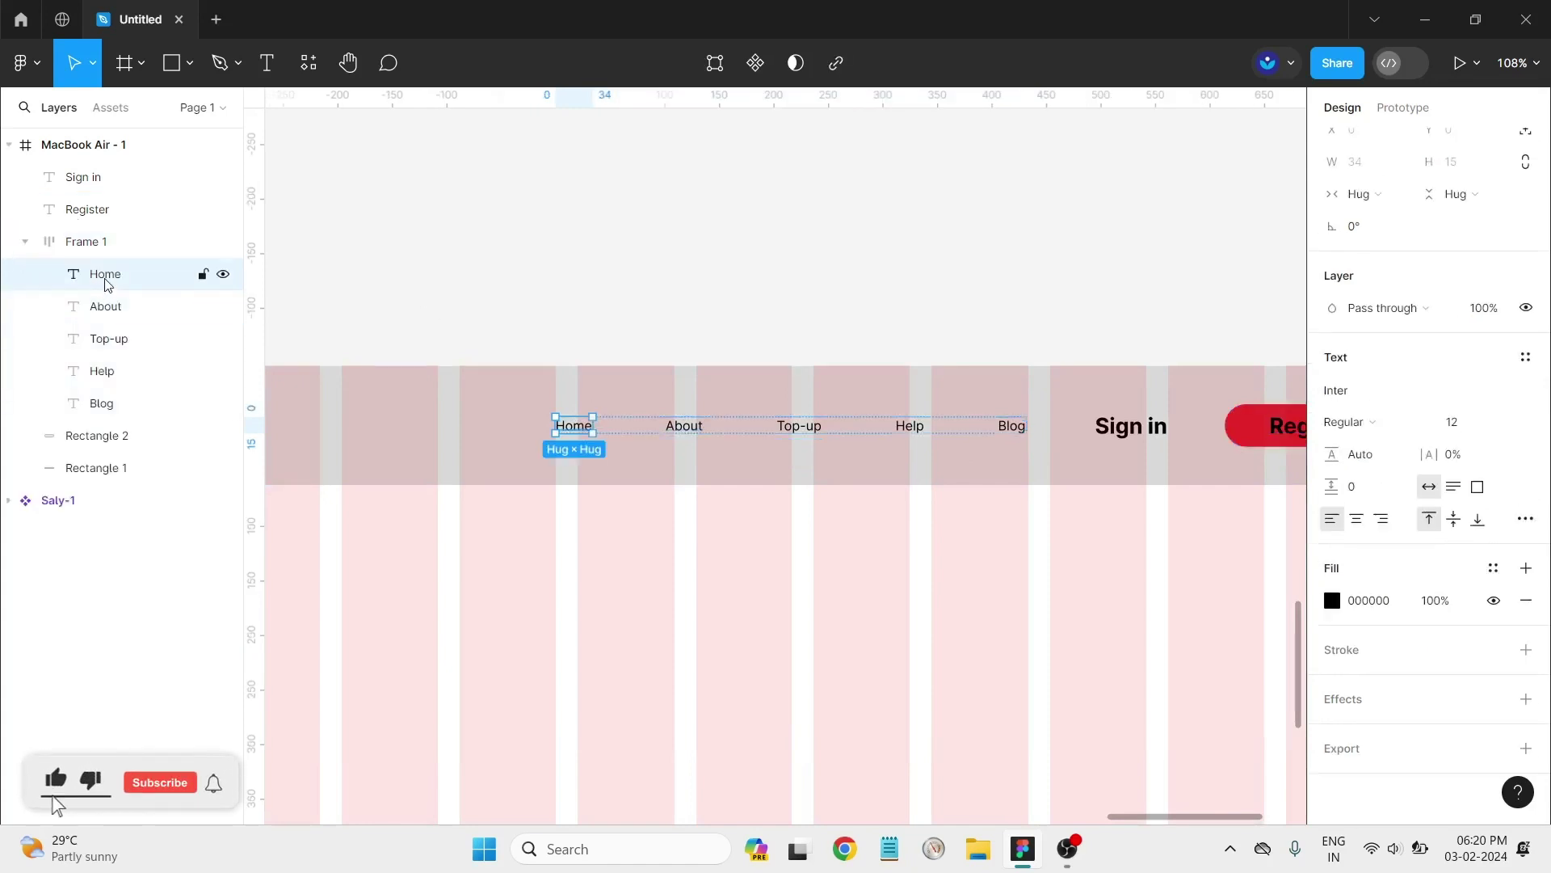
drag(110, 340, 110, 339)
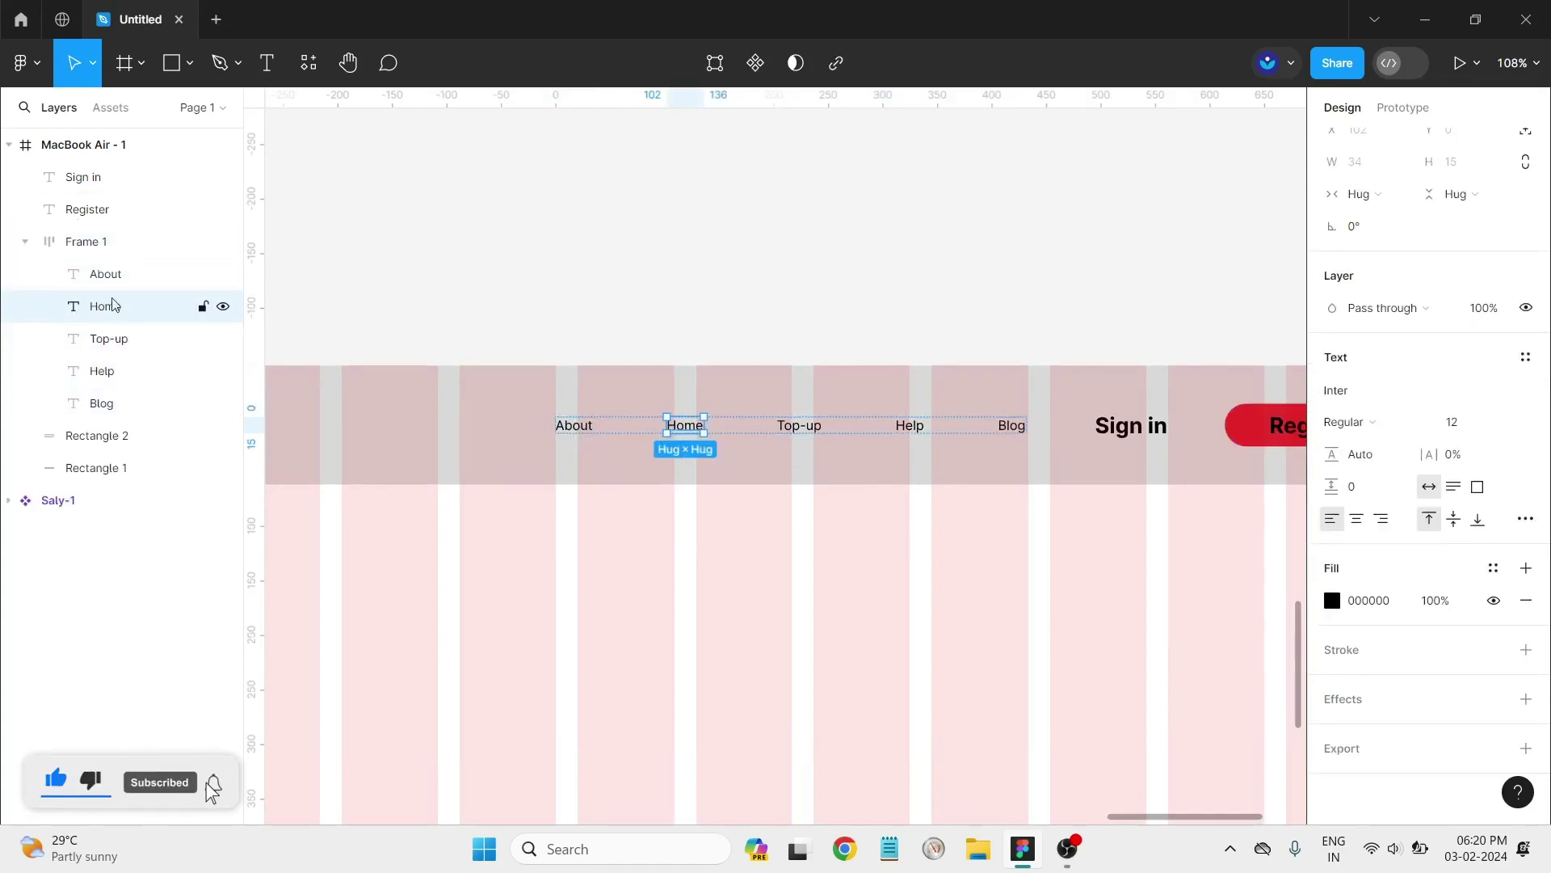
drag(111, 263, 111, 264)
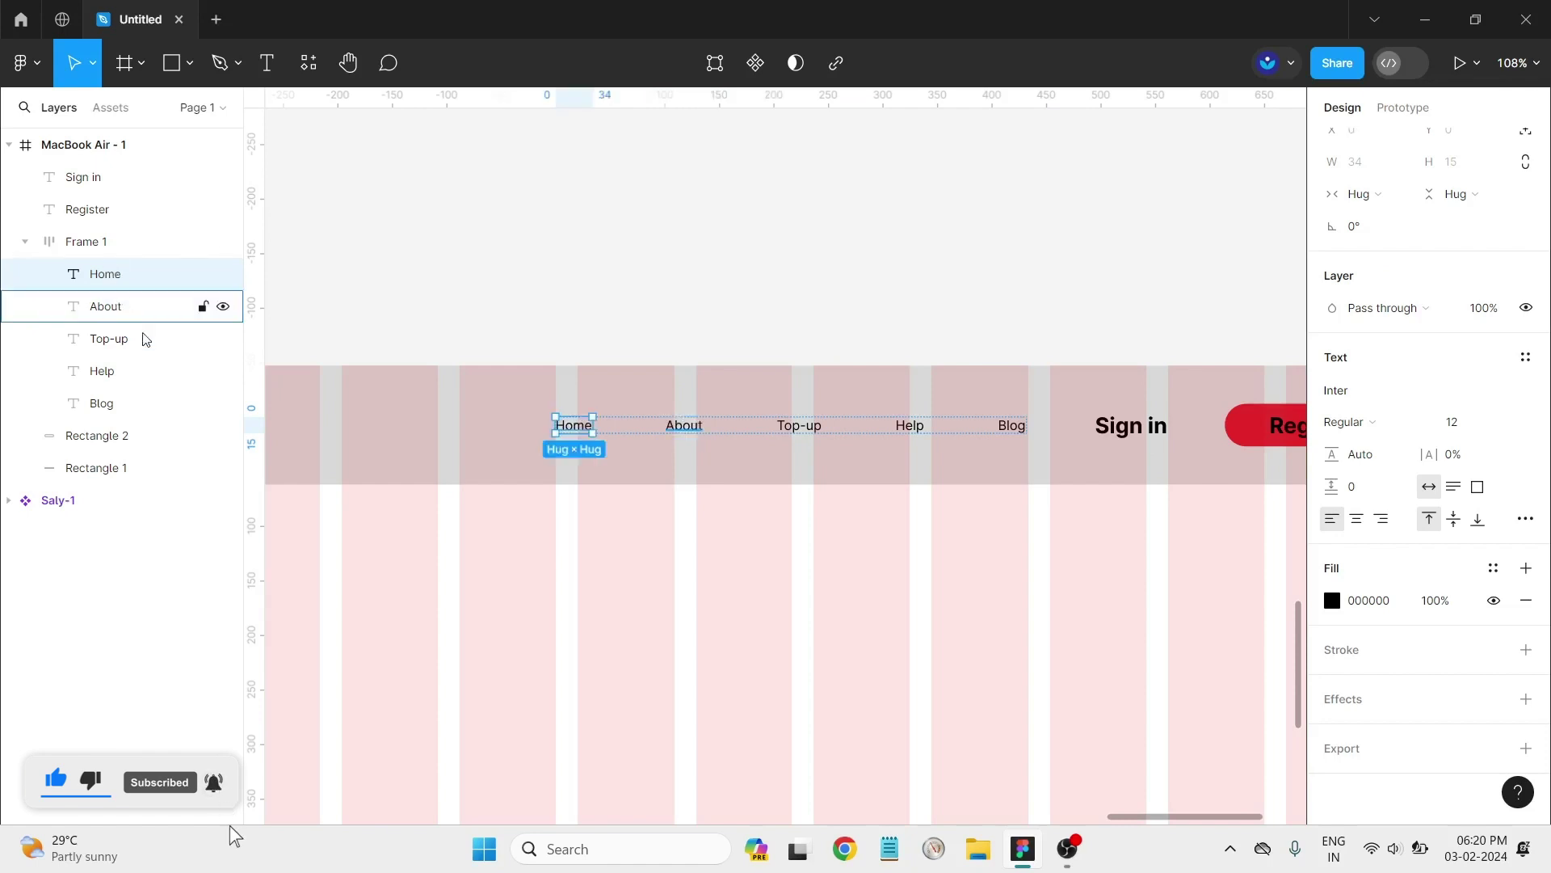
shift+click(139, 403)
shift+click(128, 313)
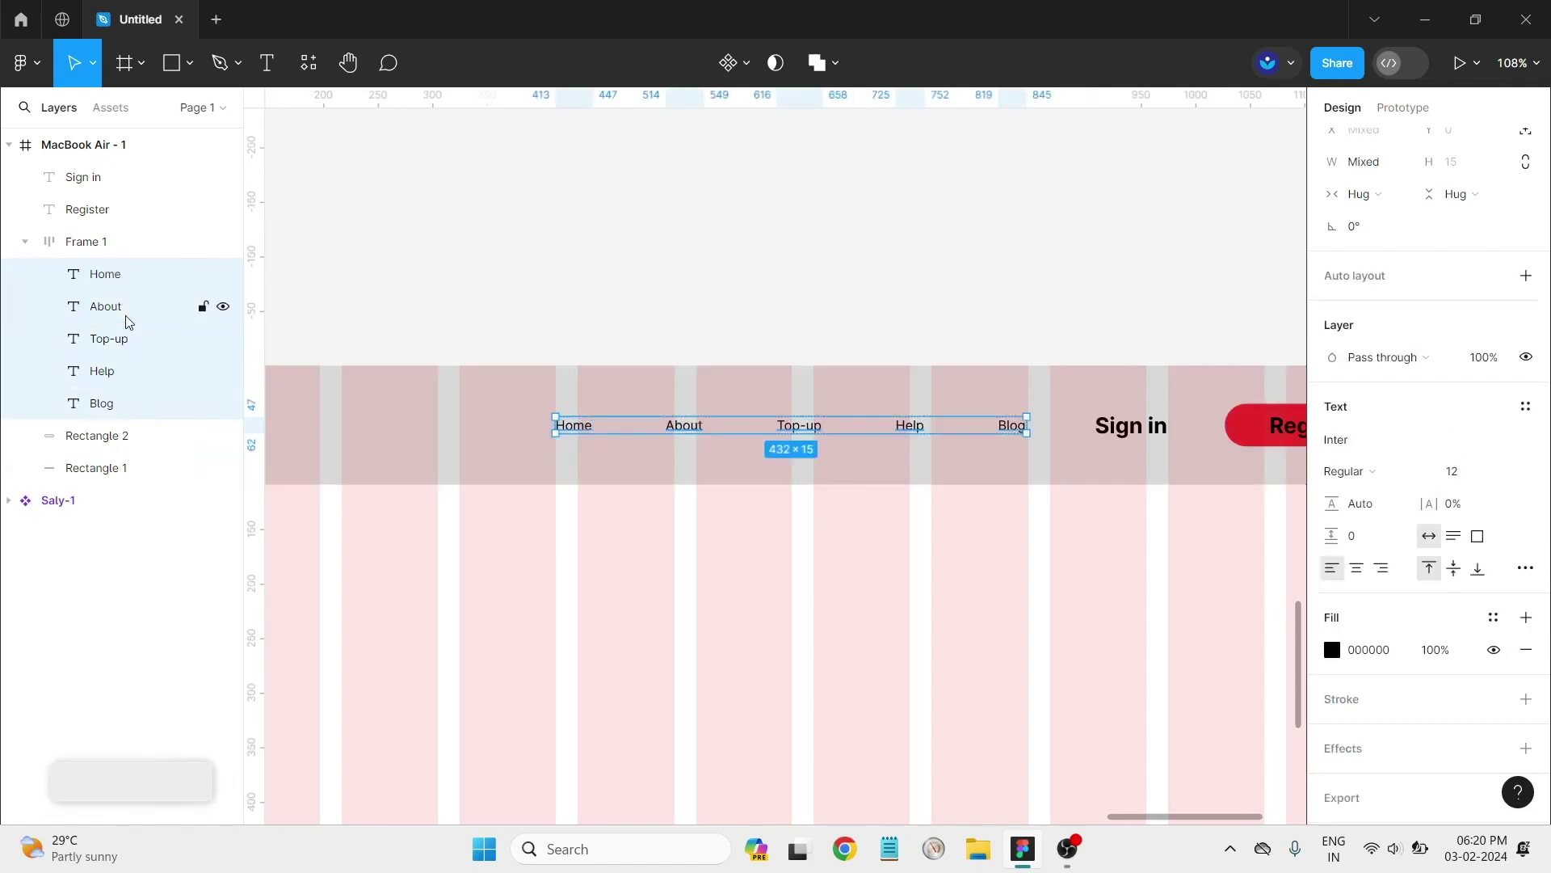
click(1374, 475)
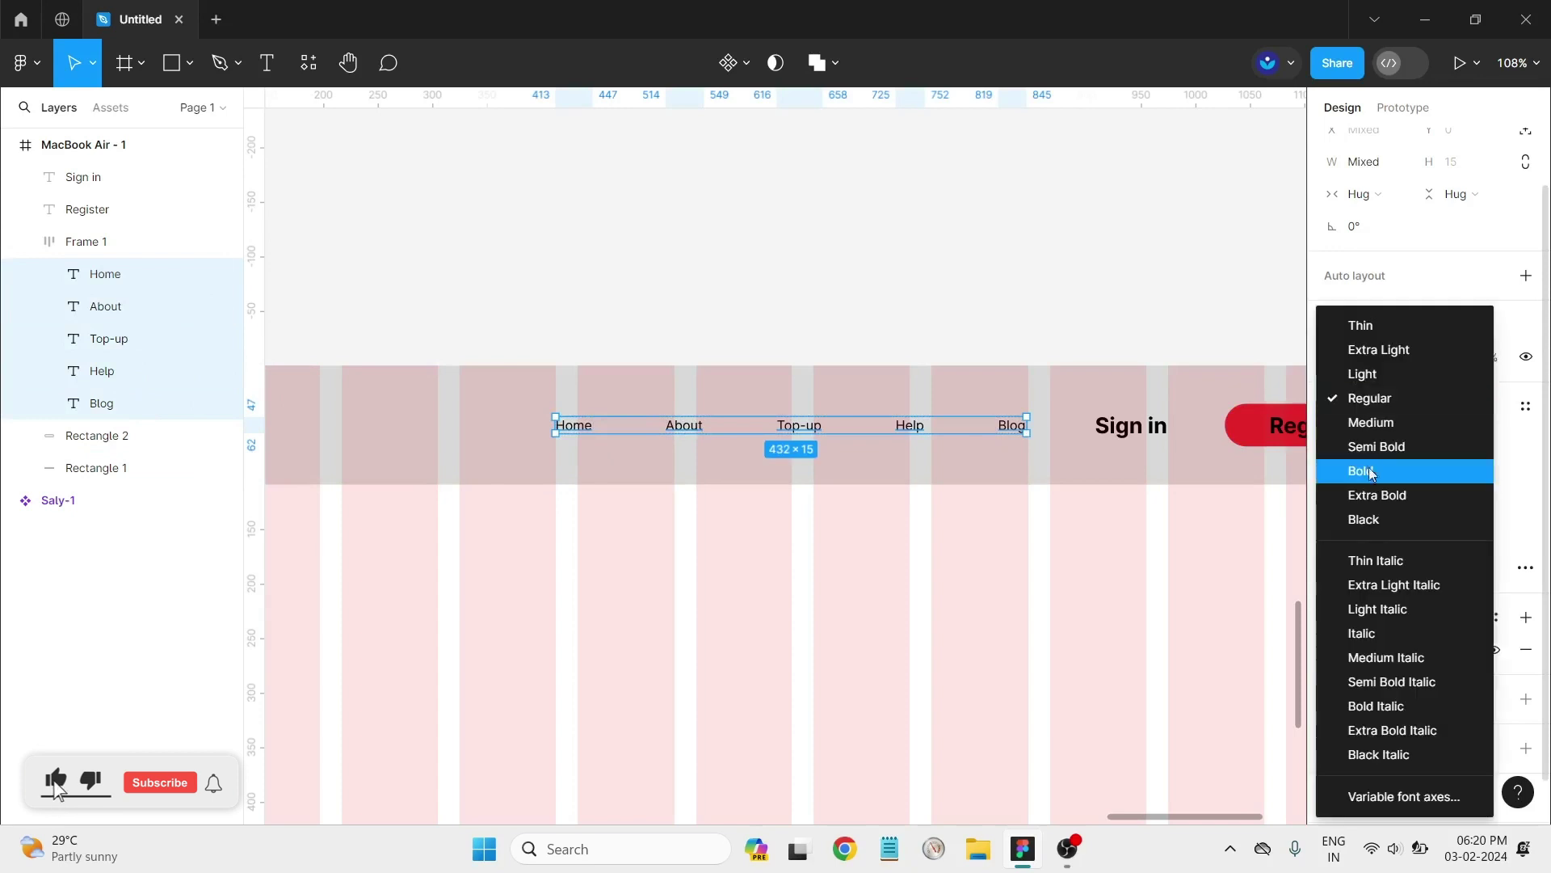
click(1367, 421)
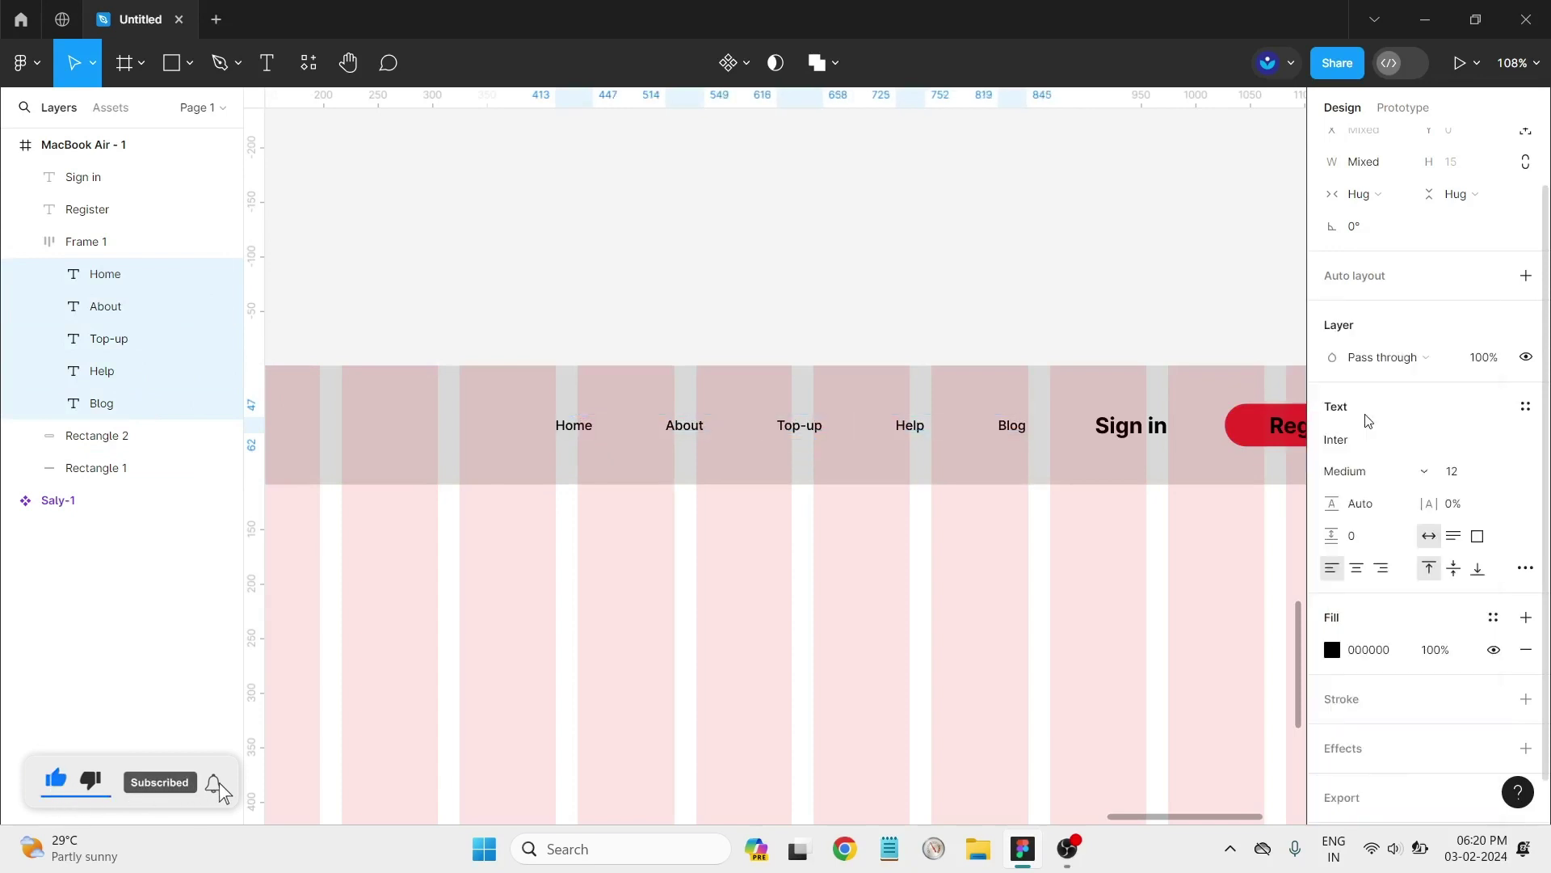
click(930, 604)
Step: Delete the grey Rectangle 1 header band
scroll(943, 604, down, 4)
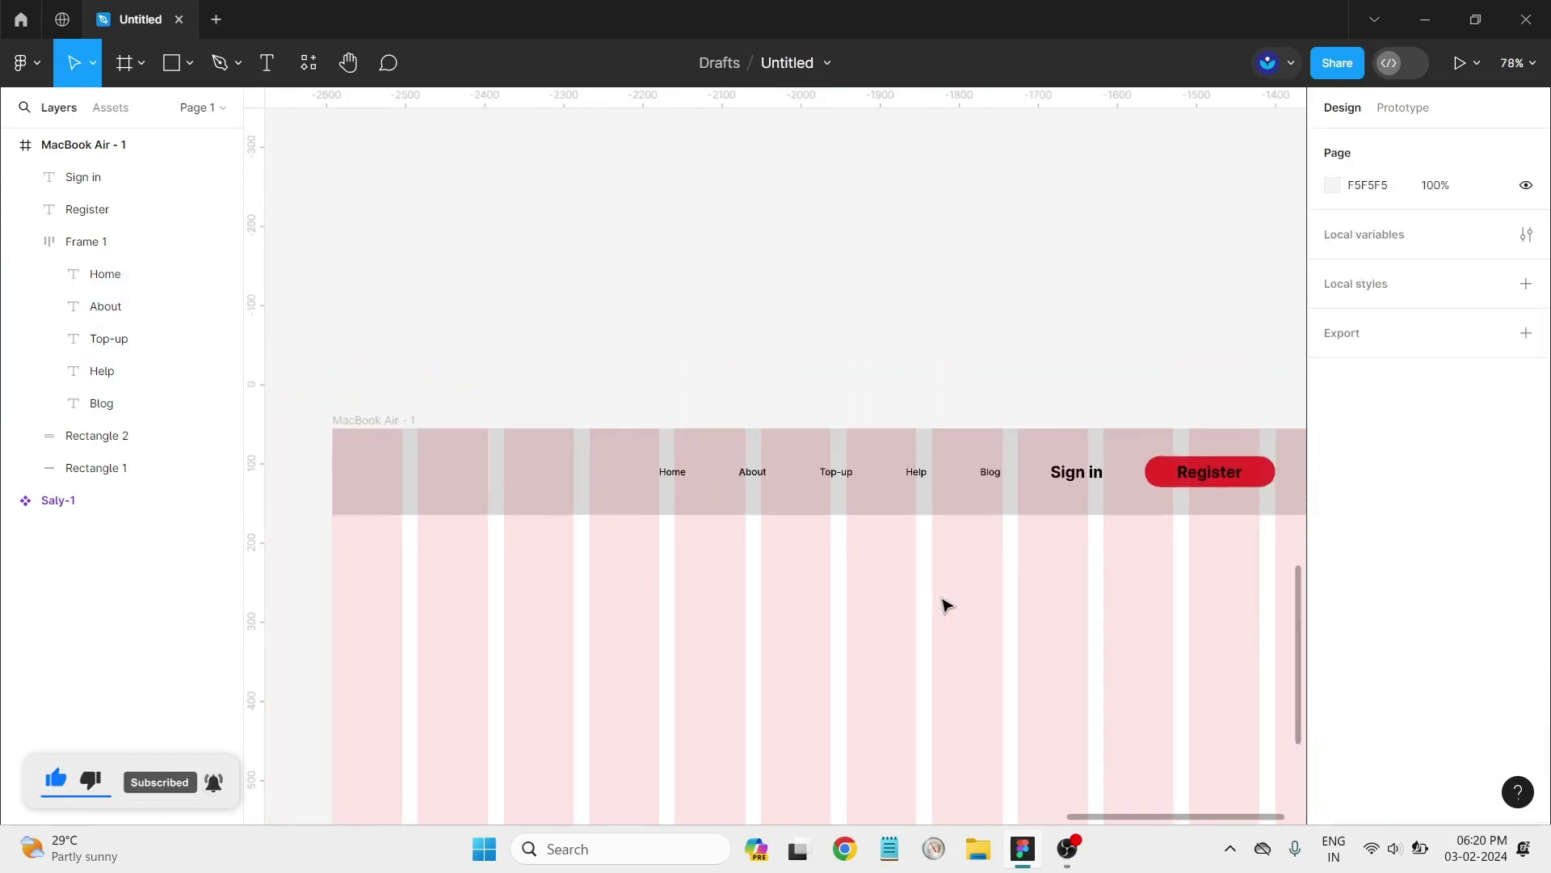
scroll(1210, 395, down, 1)
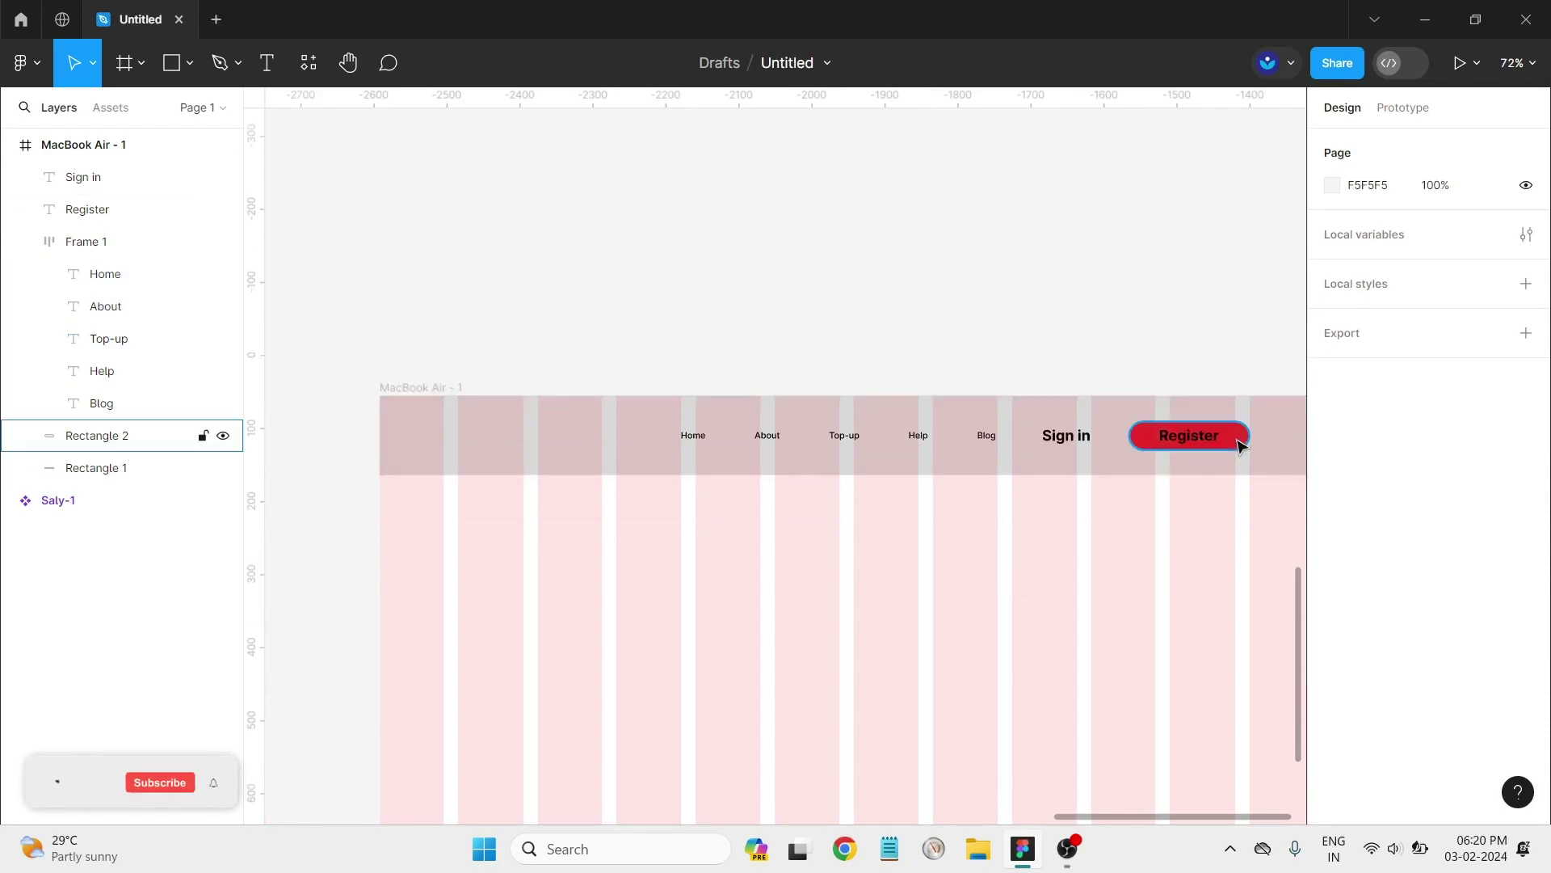
click(1146, 470)
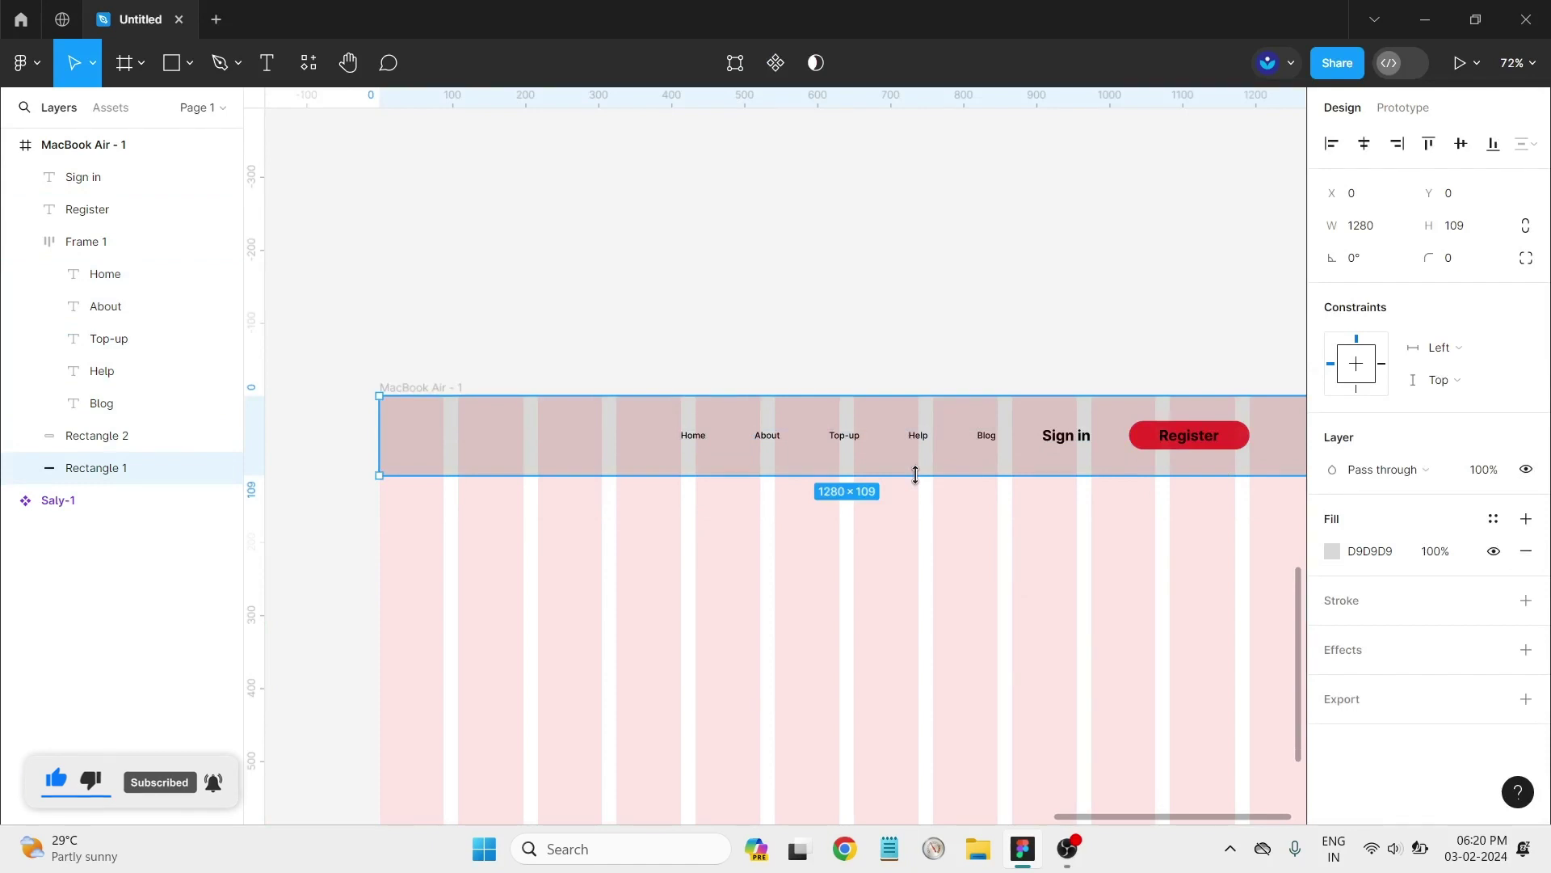
key(Delete)
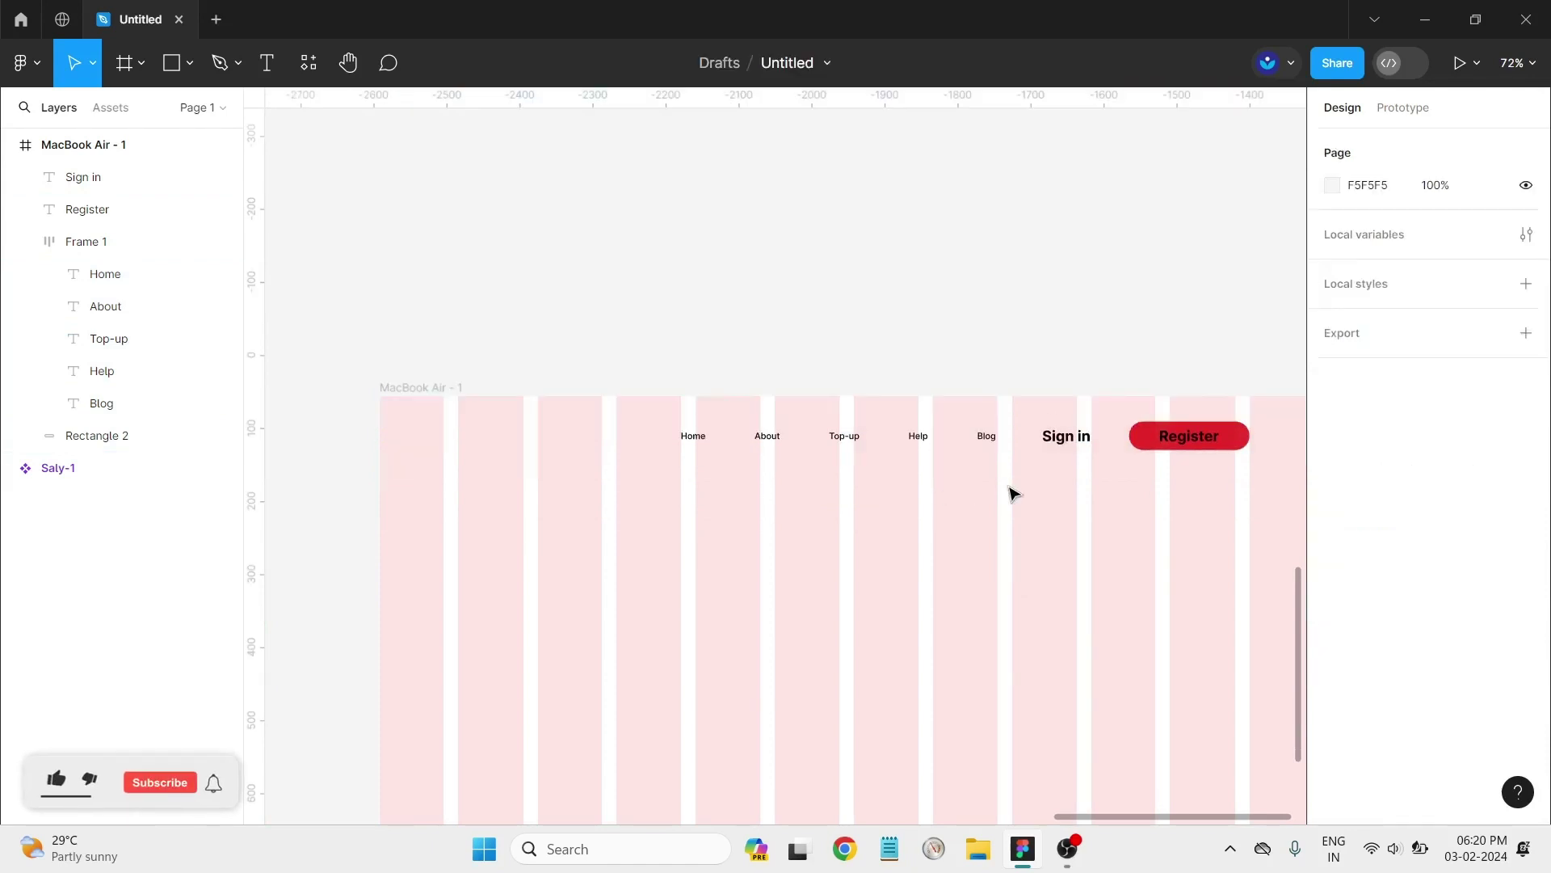
scroll(1198, 592, down, 3)
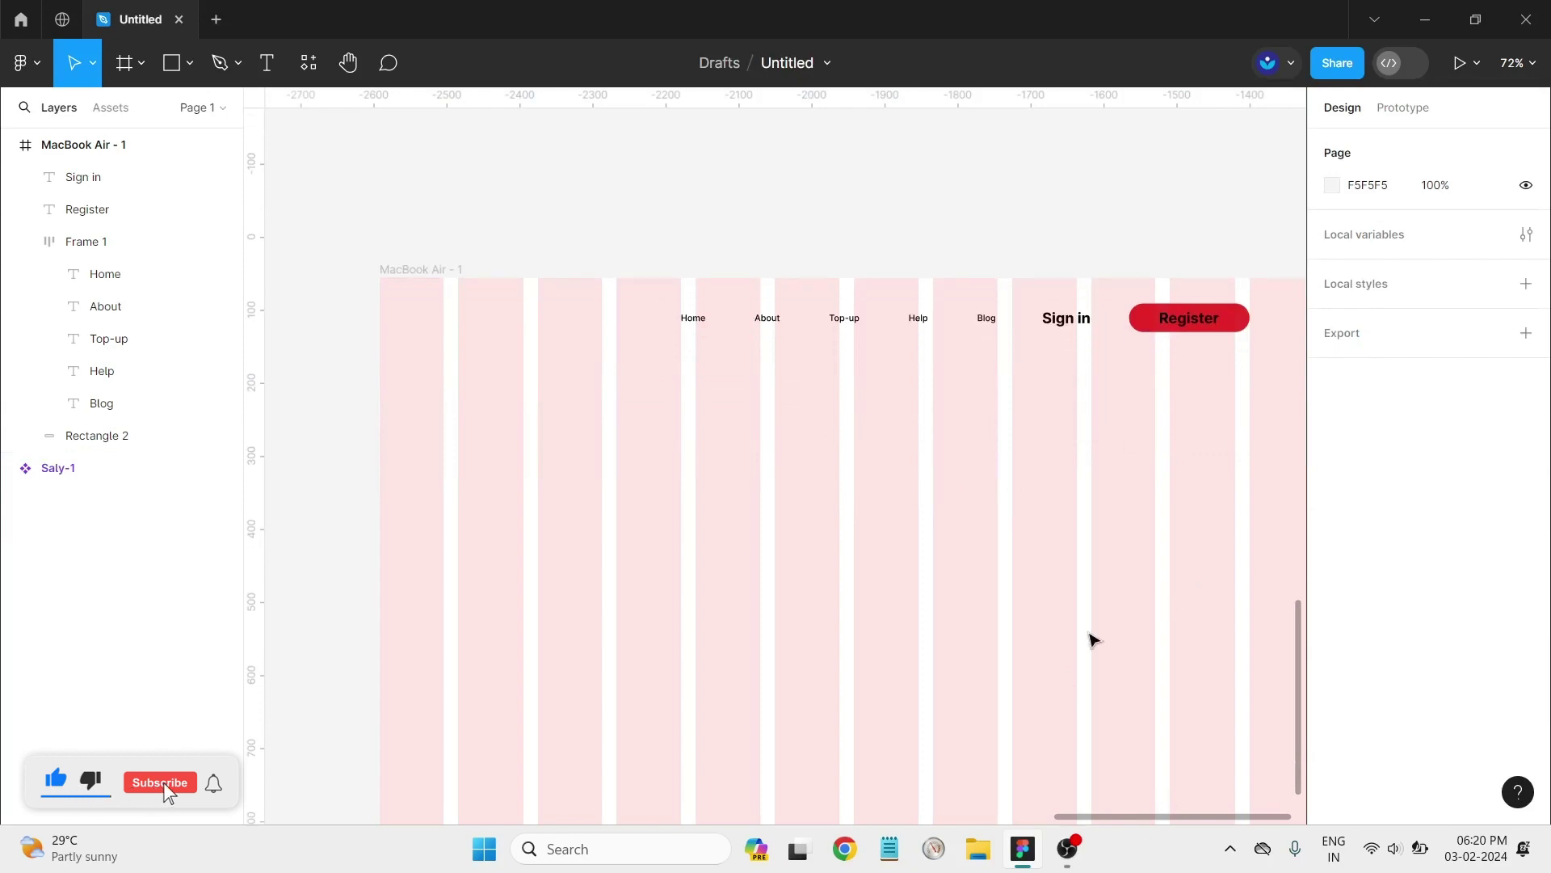
Step: Restore the grey Rectangle 1 header band behind the nav links, Sign in and Register
scroll(757, 760, right, 3)
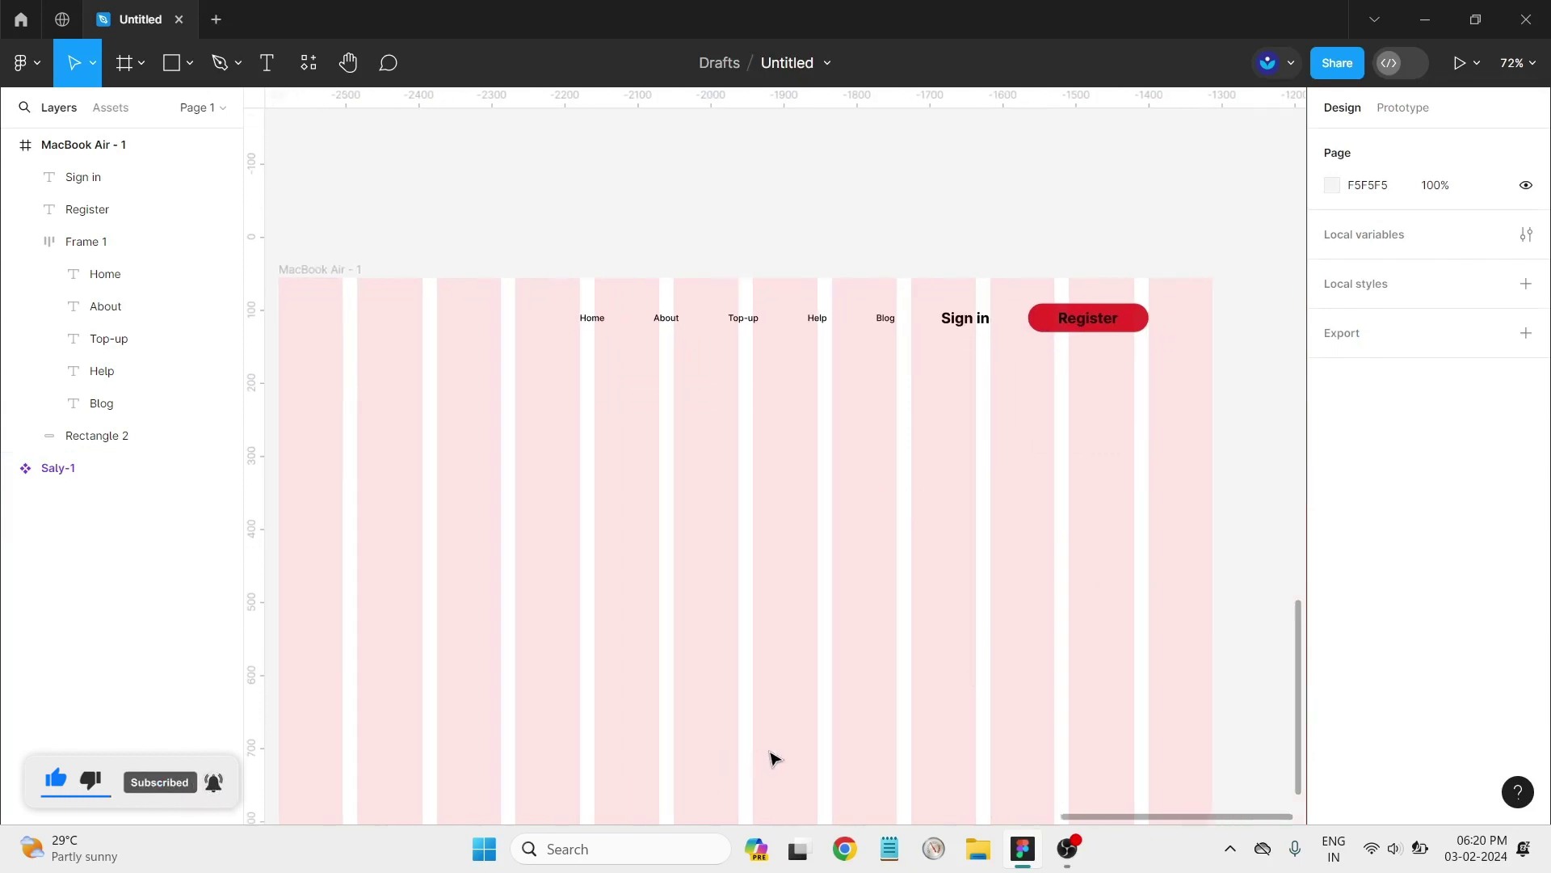
scroll(495, 467, down, 1)
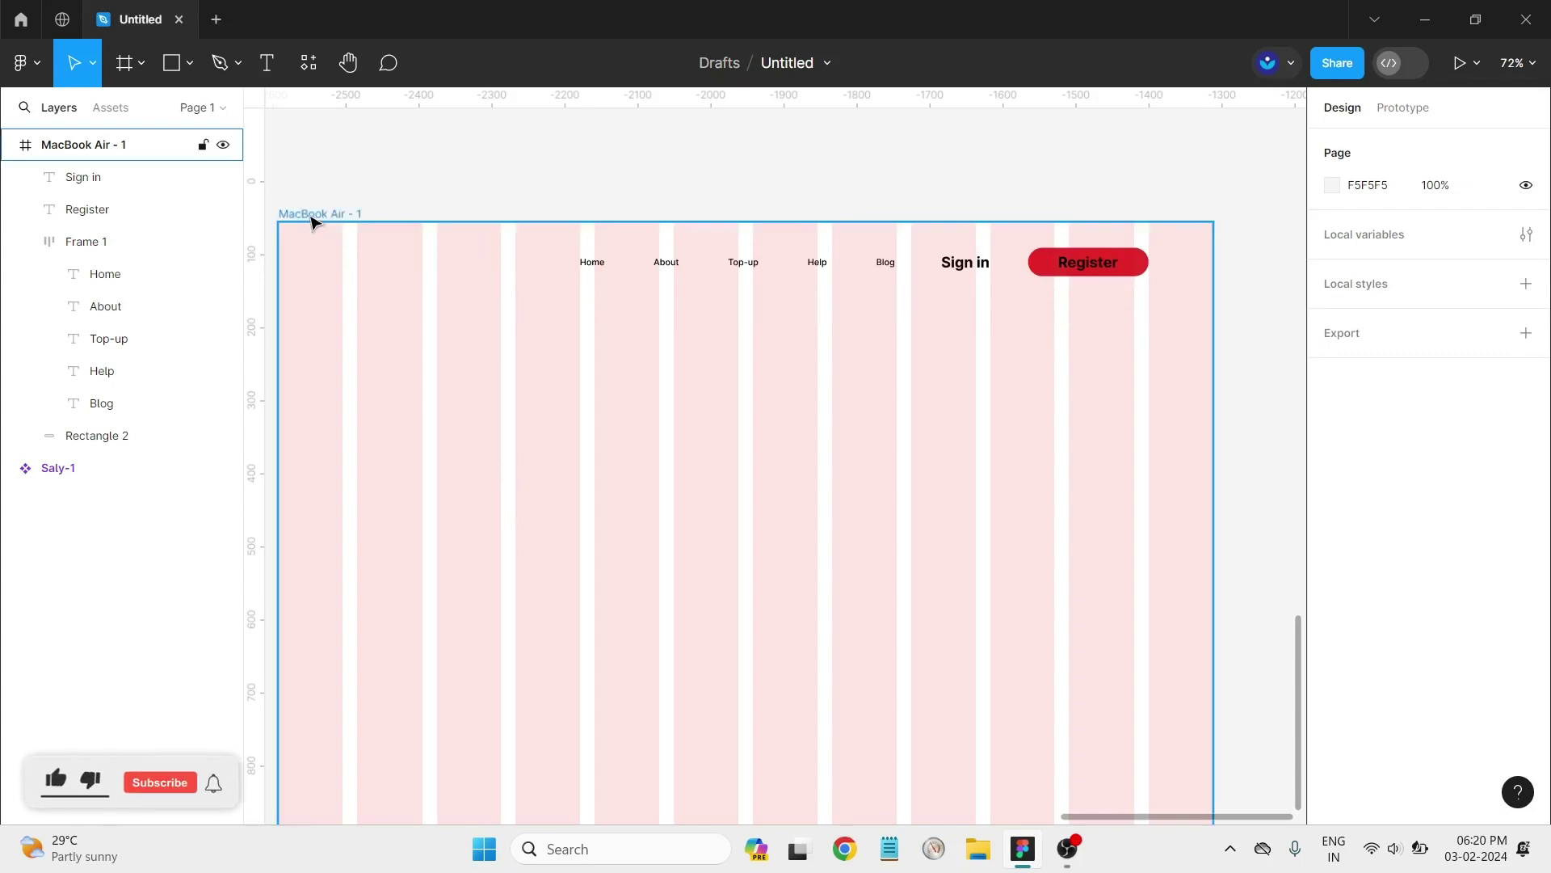
click(314, 220)
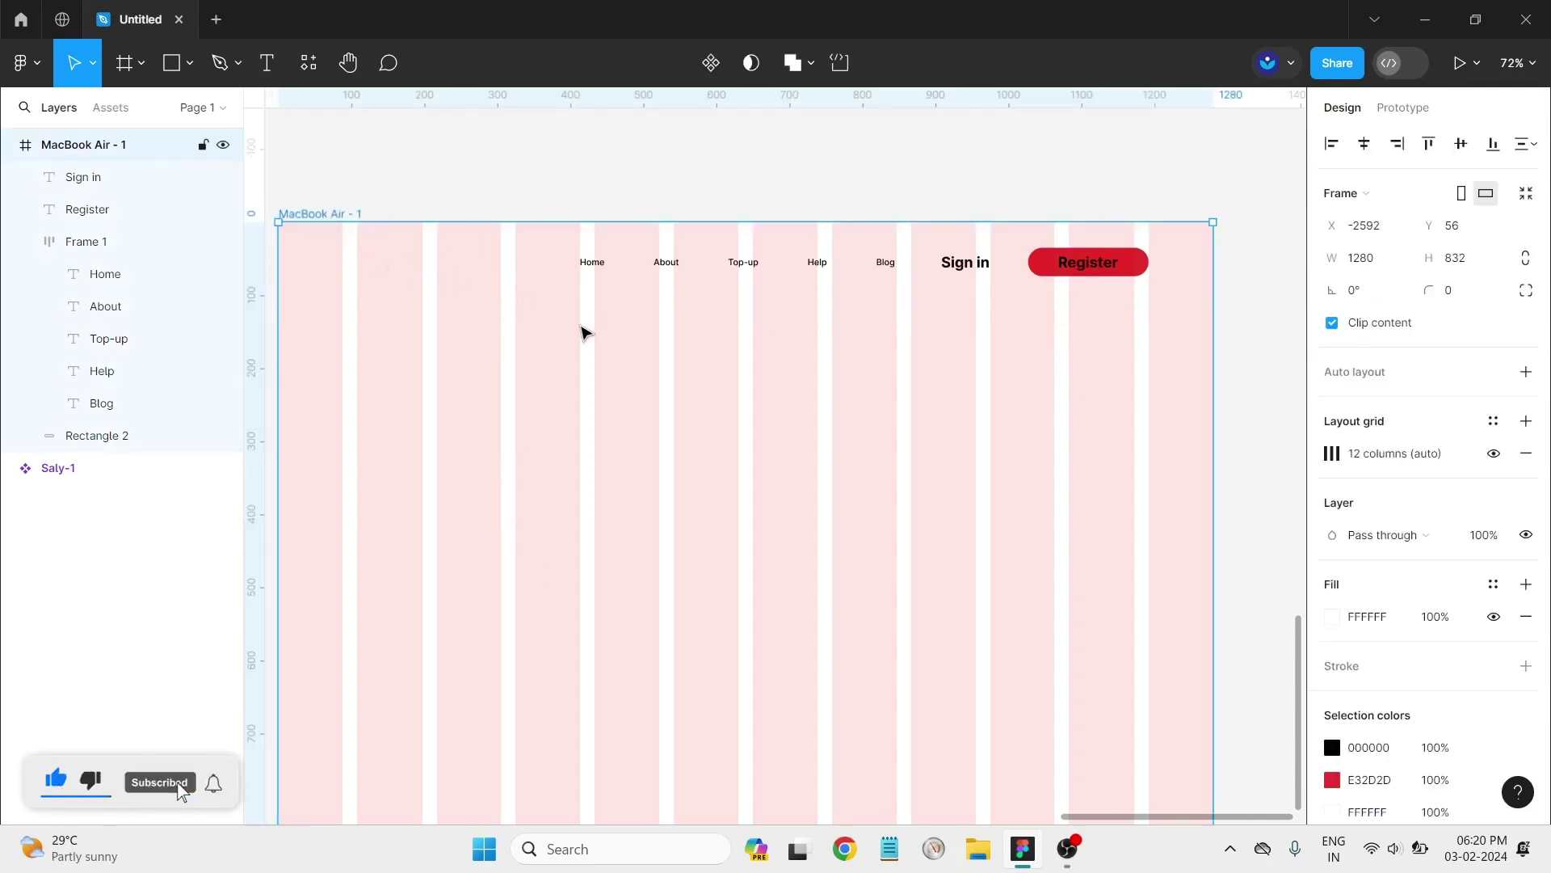
click(585, 332)
key(ctrl+z)
click(915, 381)
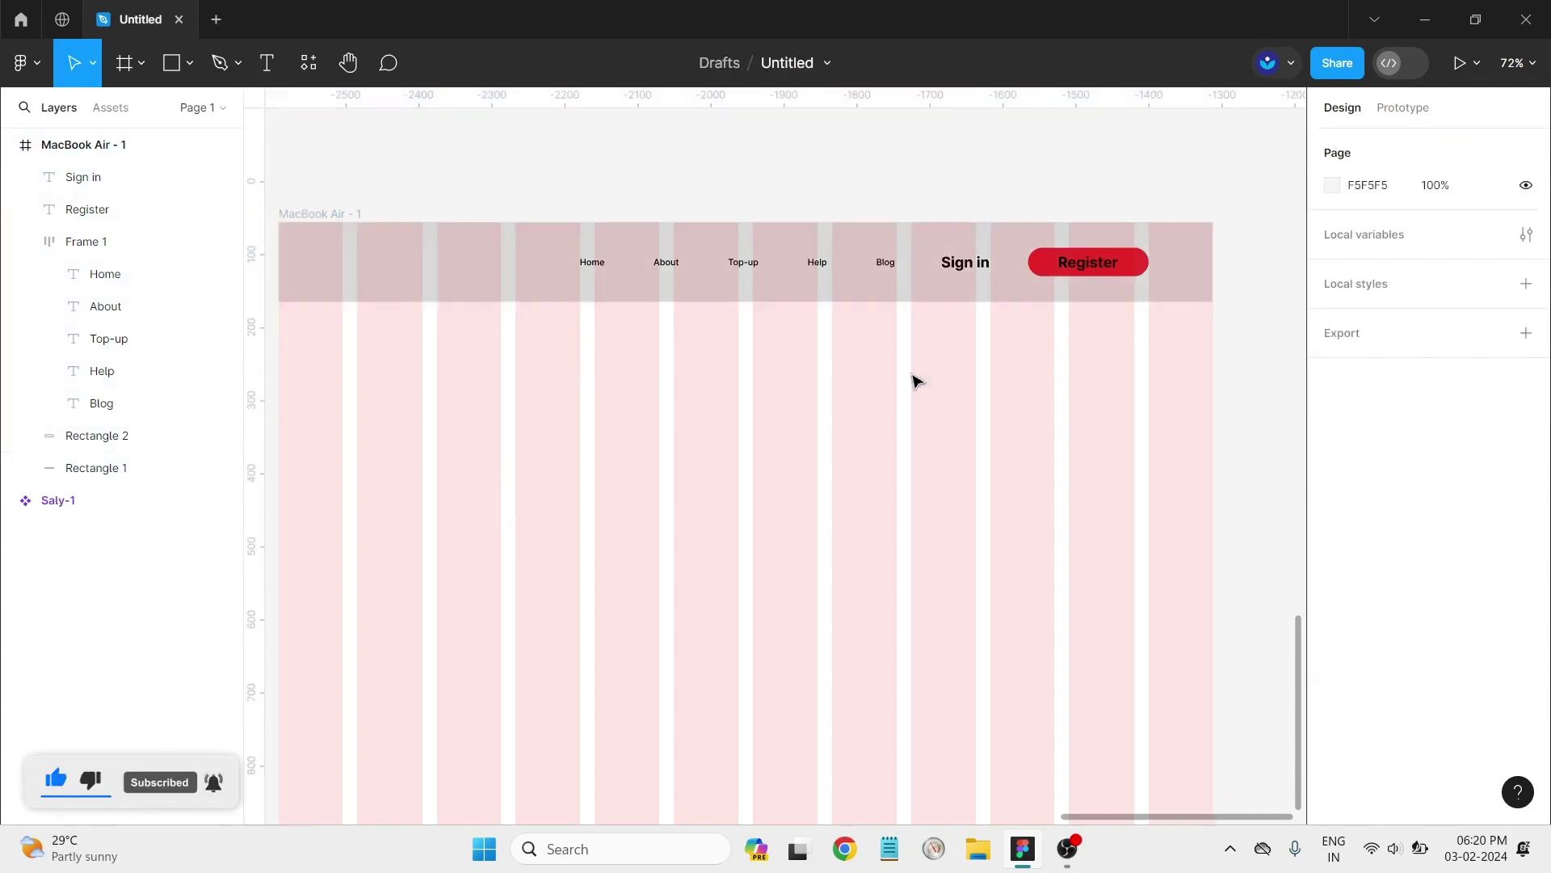
ctrl+scroll(570, 477, down, 5)
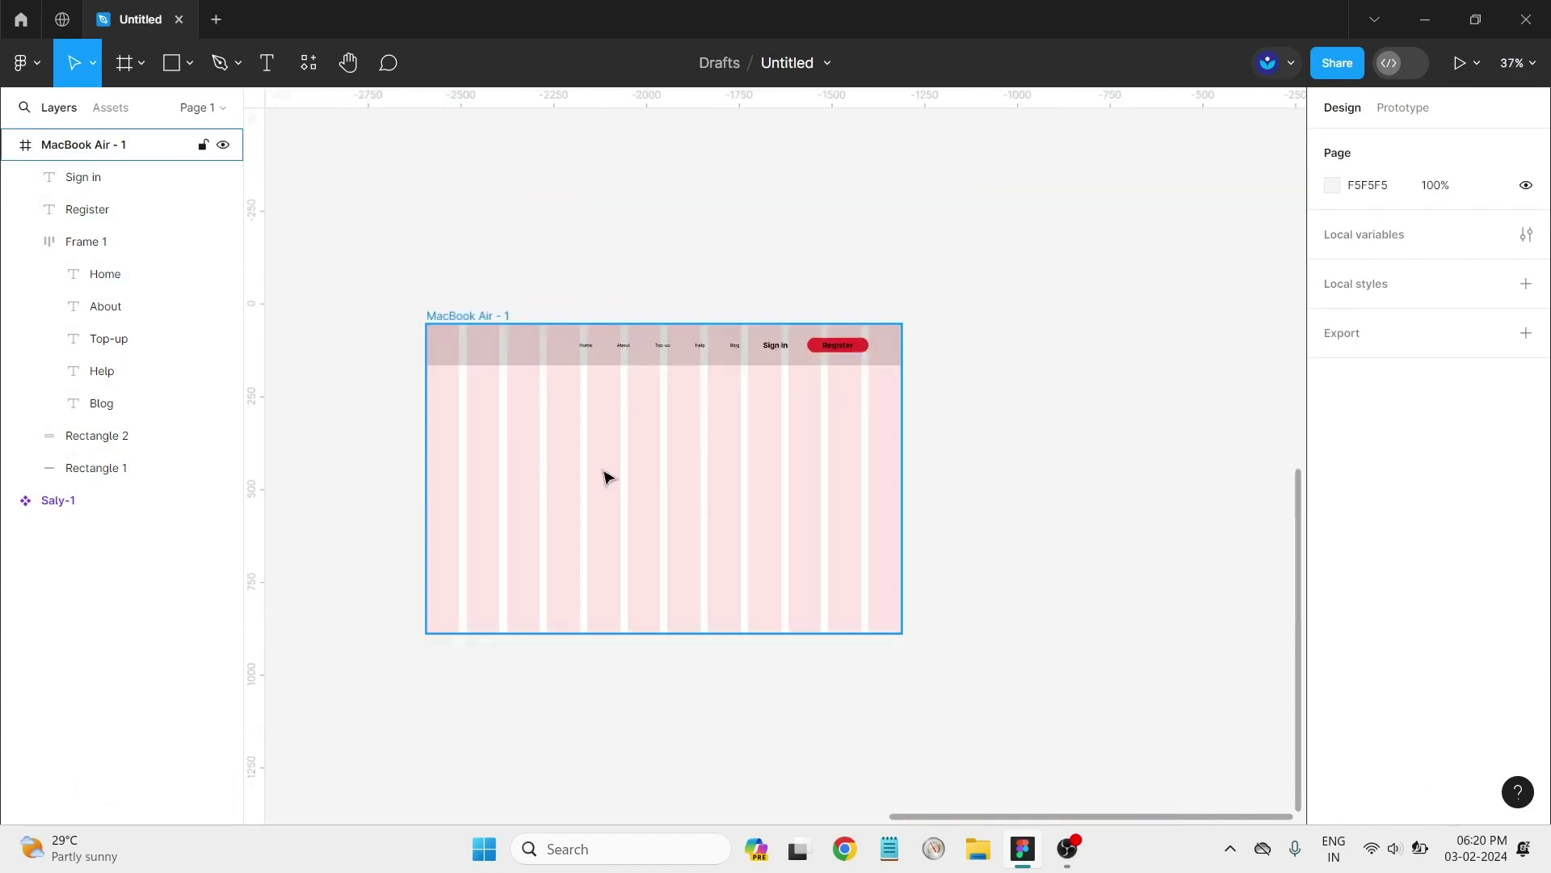
ctrl+scroll(467, 443, down, 3)
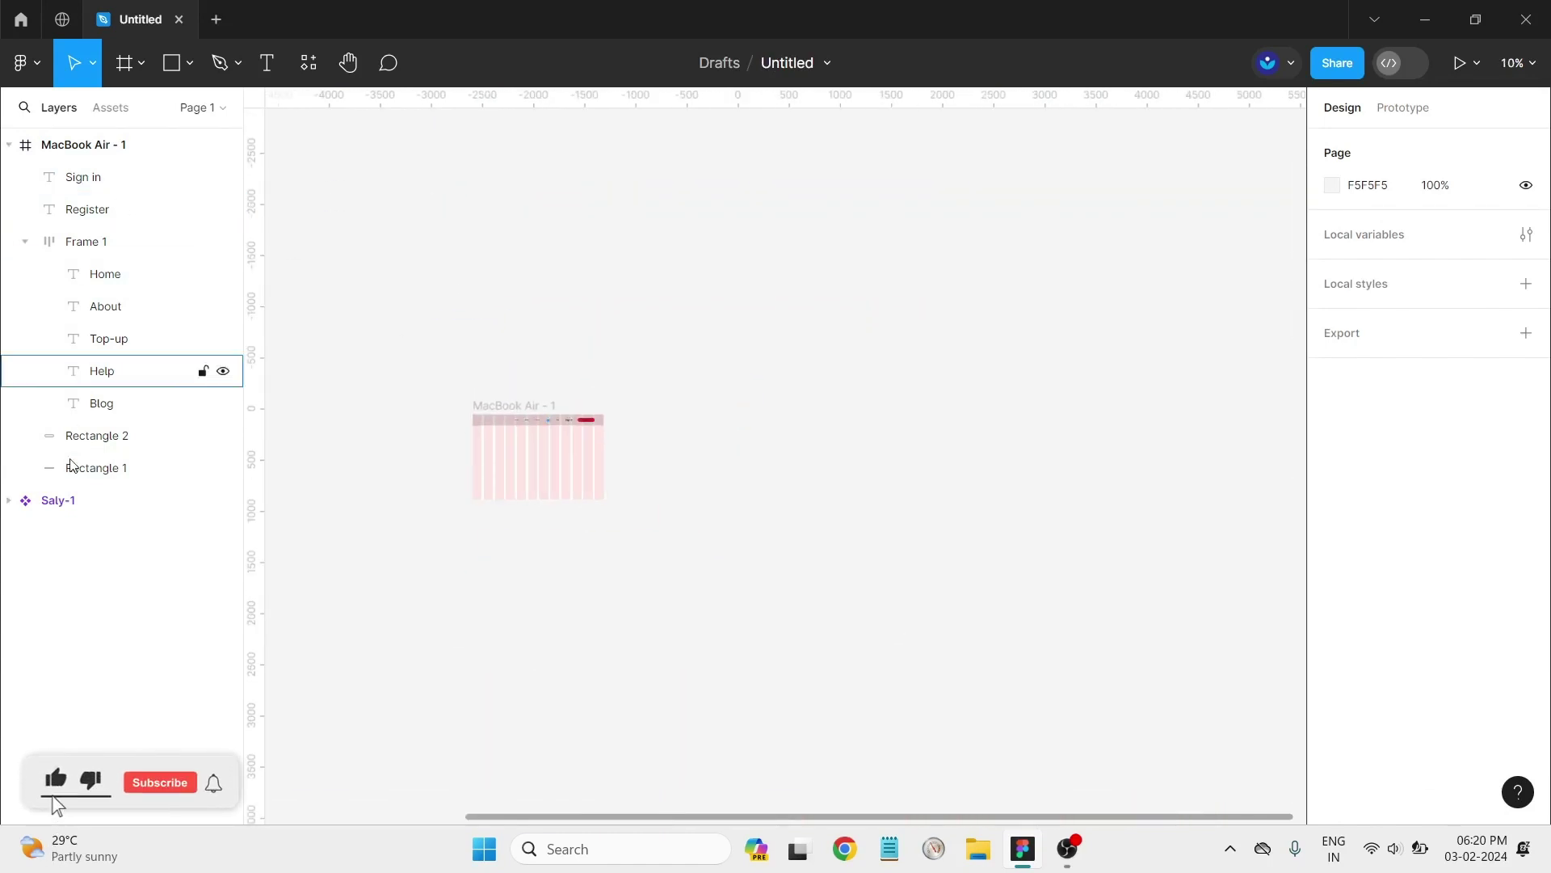
Step: Move the Saly-1 rocket illustration into the MacBook Air frame, shrinking it
click(76, 503)
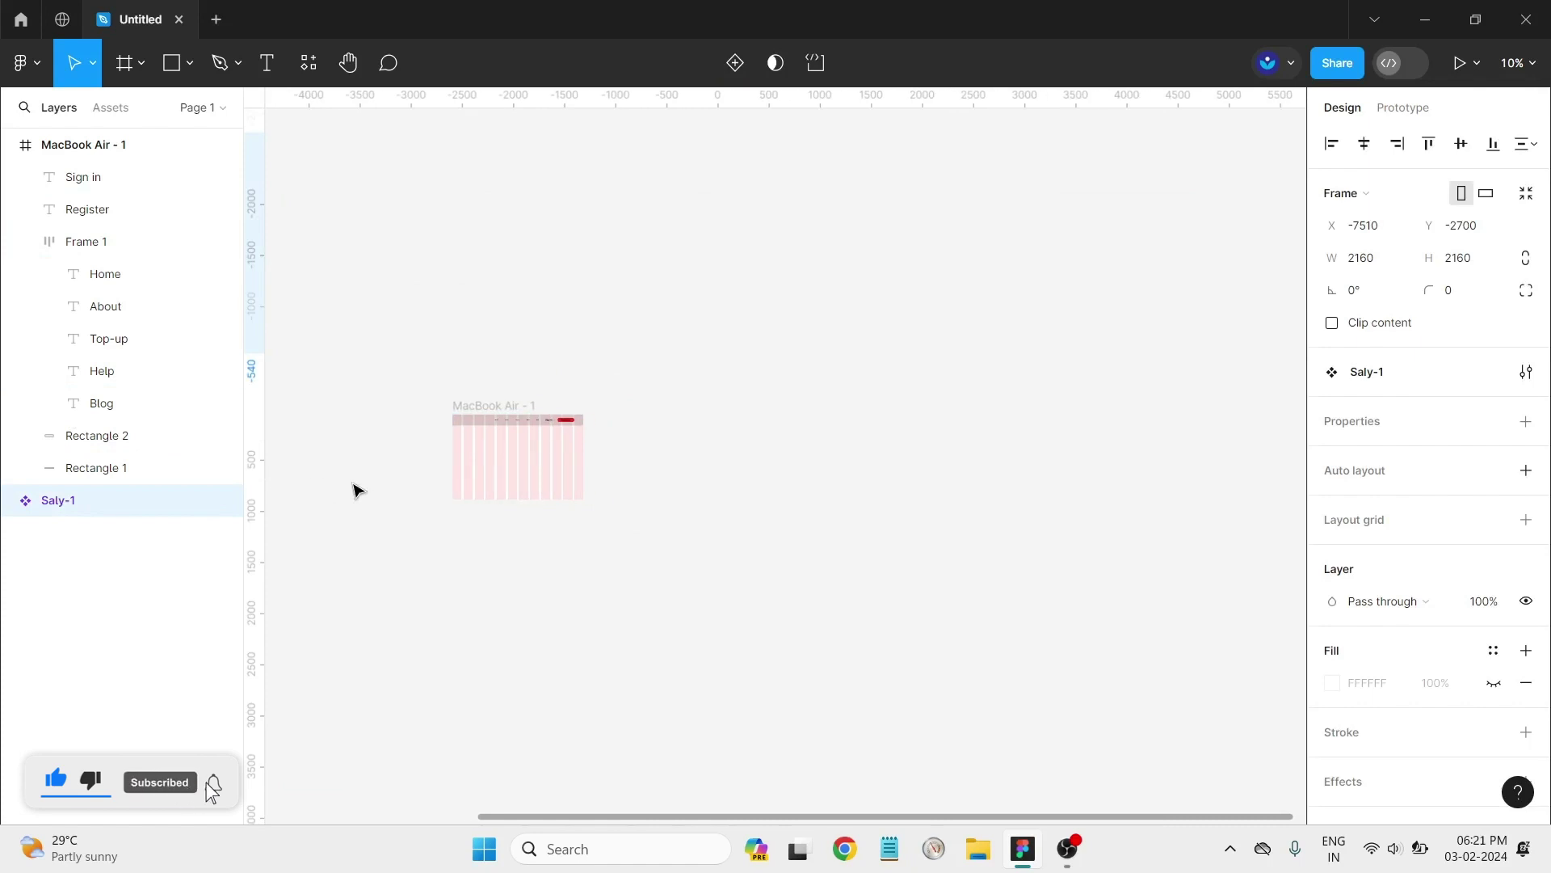
scroll(452, 598, down, 3)
scroll(444, 817, left, 5)
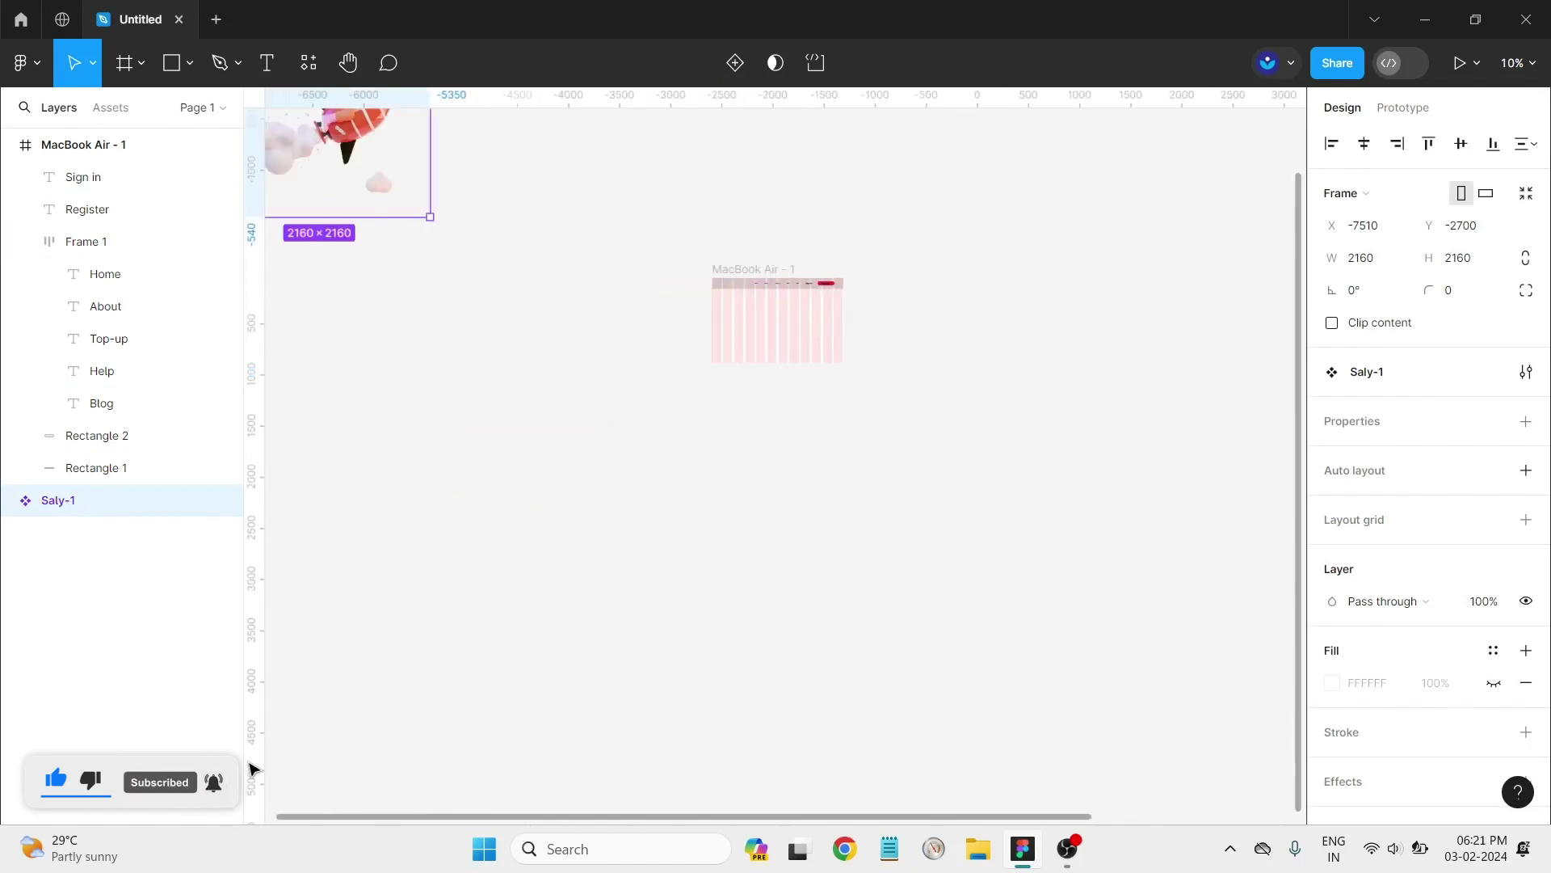
mouse_move(453, 212)
mouse_down()
mouse_move(758, 517)
mouse_move(612, 383)
mouse_up()
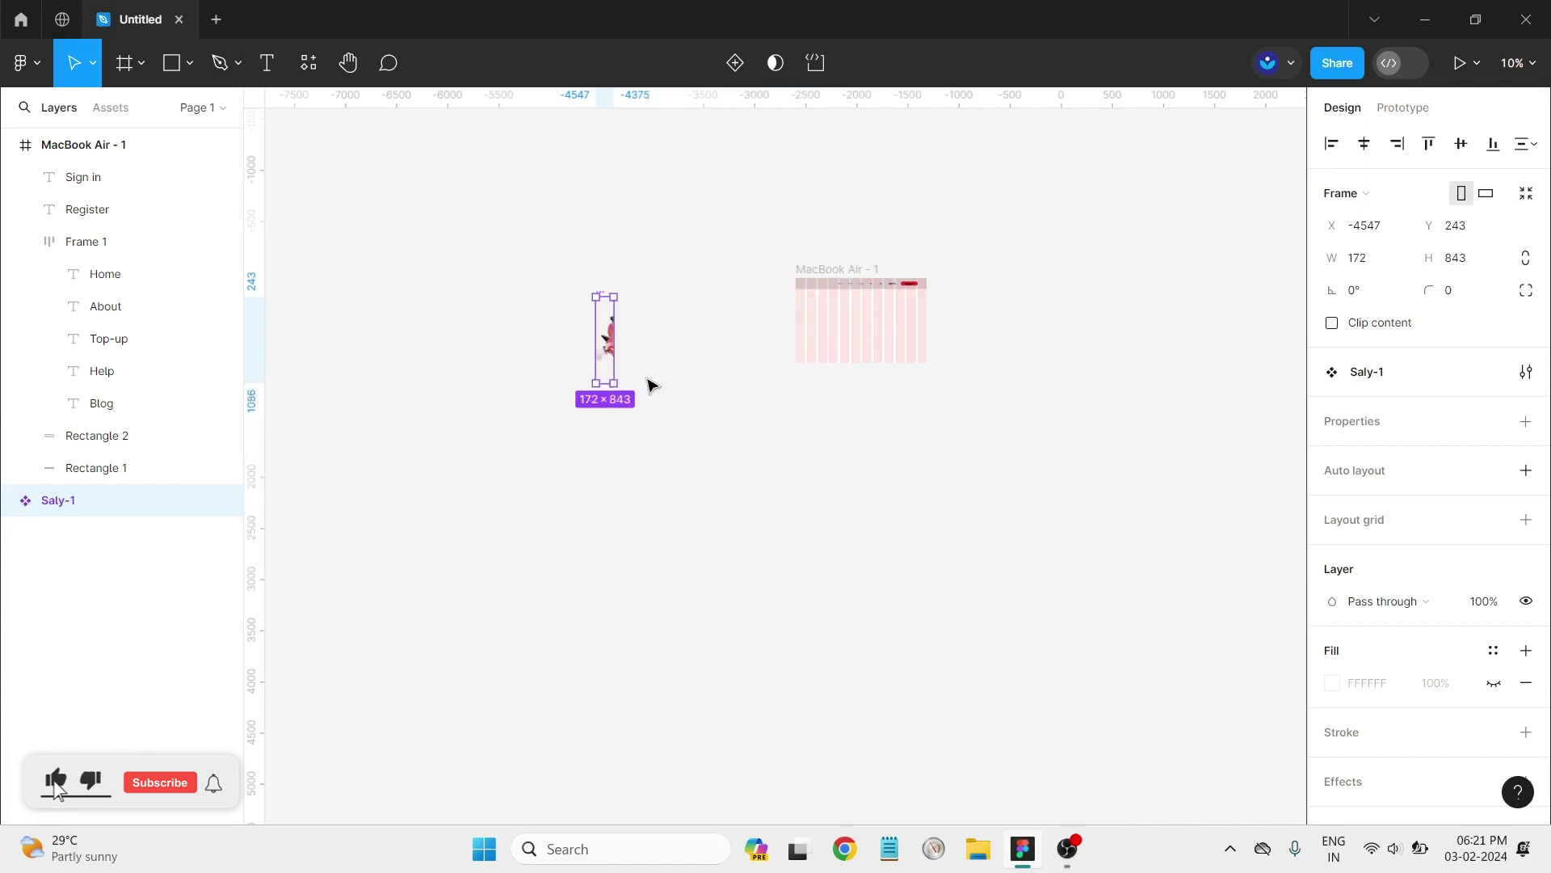
key(ctrl+z)
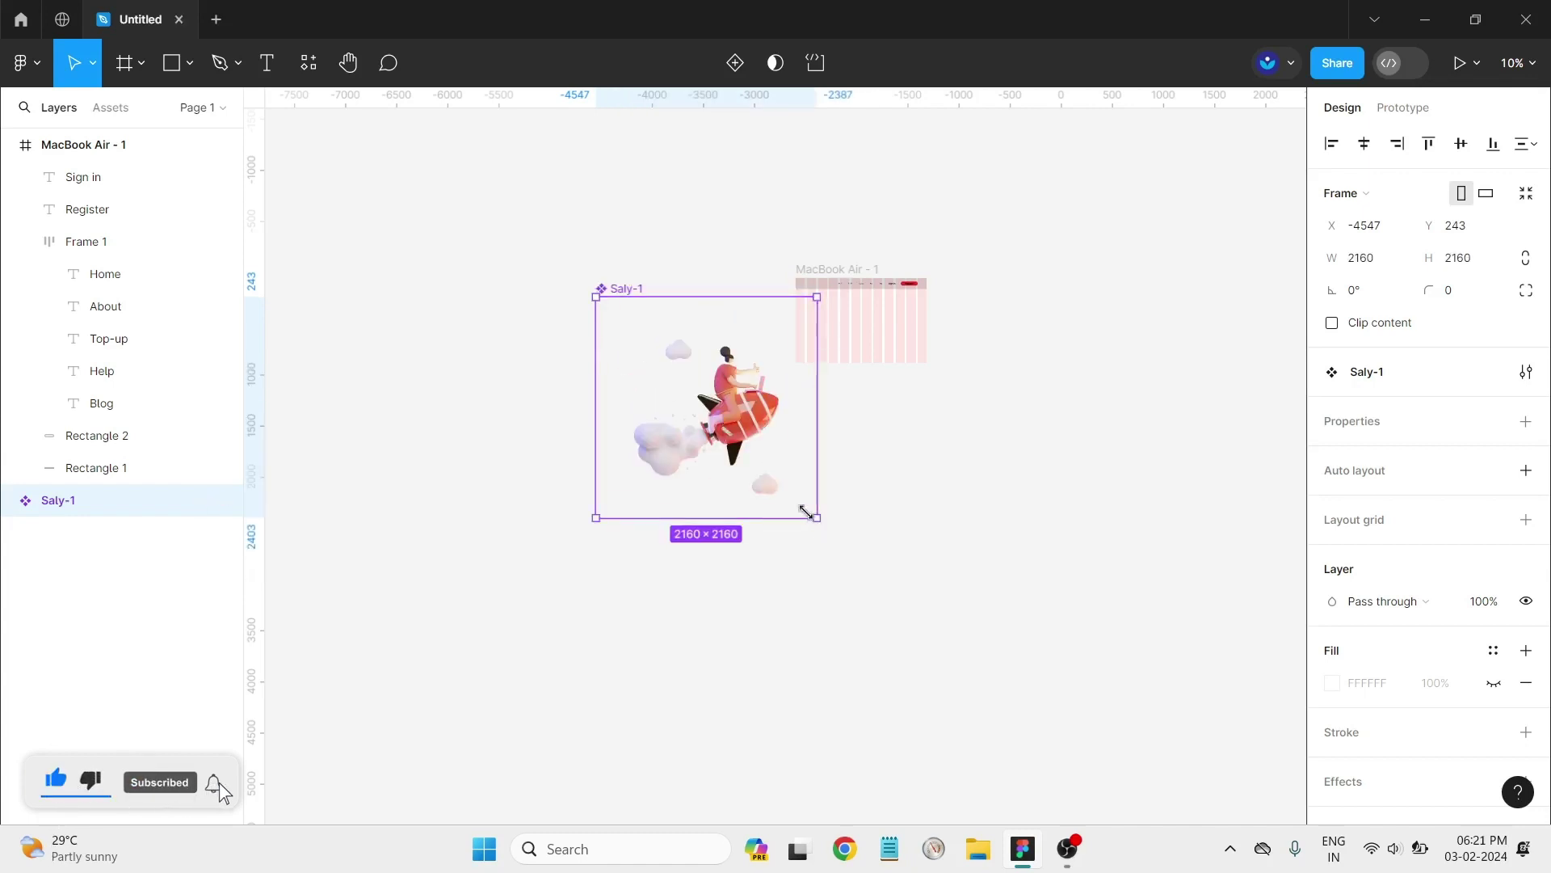
mouse_move(805, 511)
mouse_down()
mouse_move(676, 377)
mouse_move(850, 343)
mouse_up()
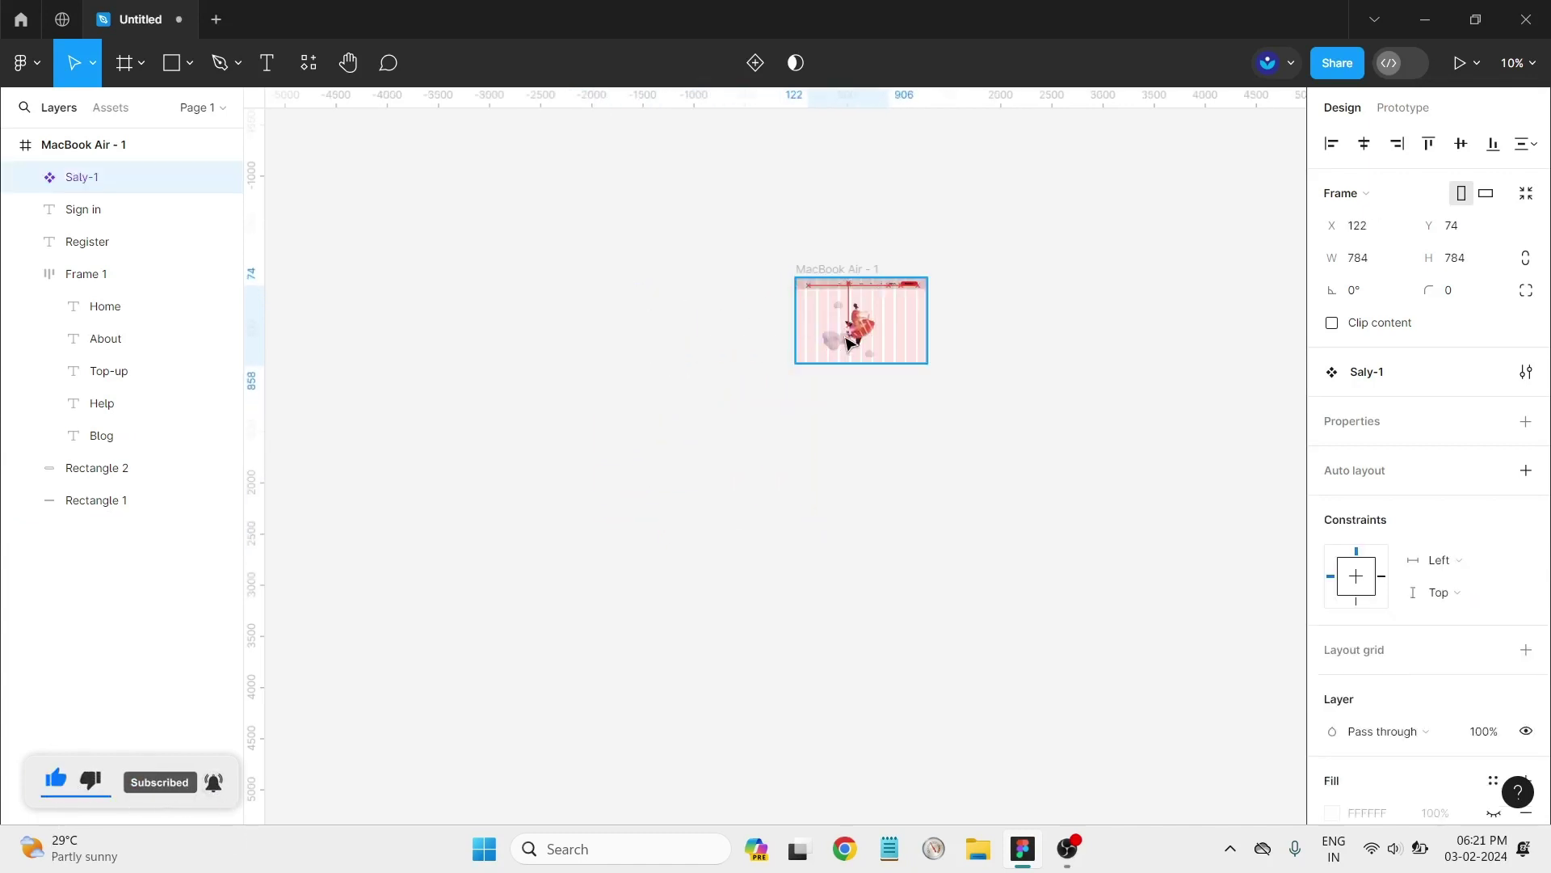
scroll(853, 339, up, 3)
scroll(872, 319, up, 4)
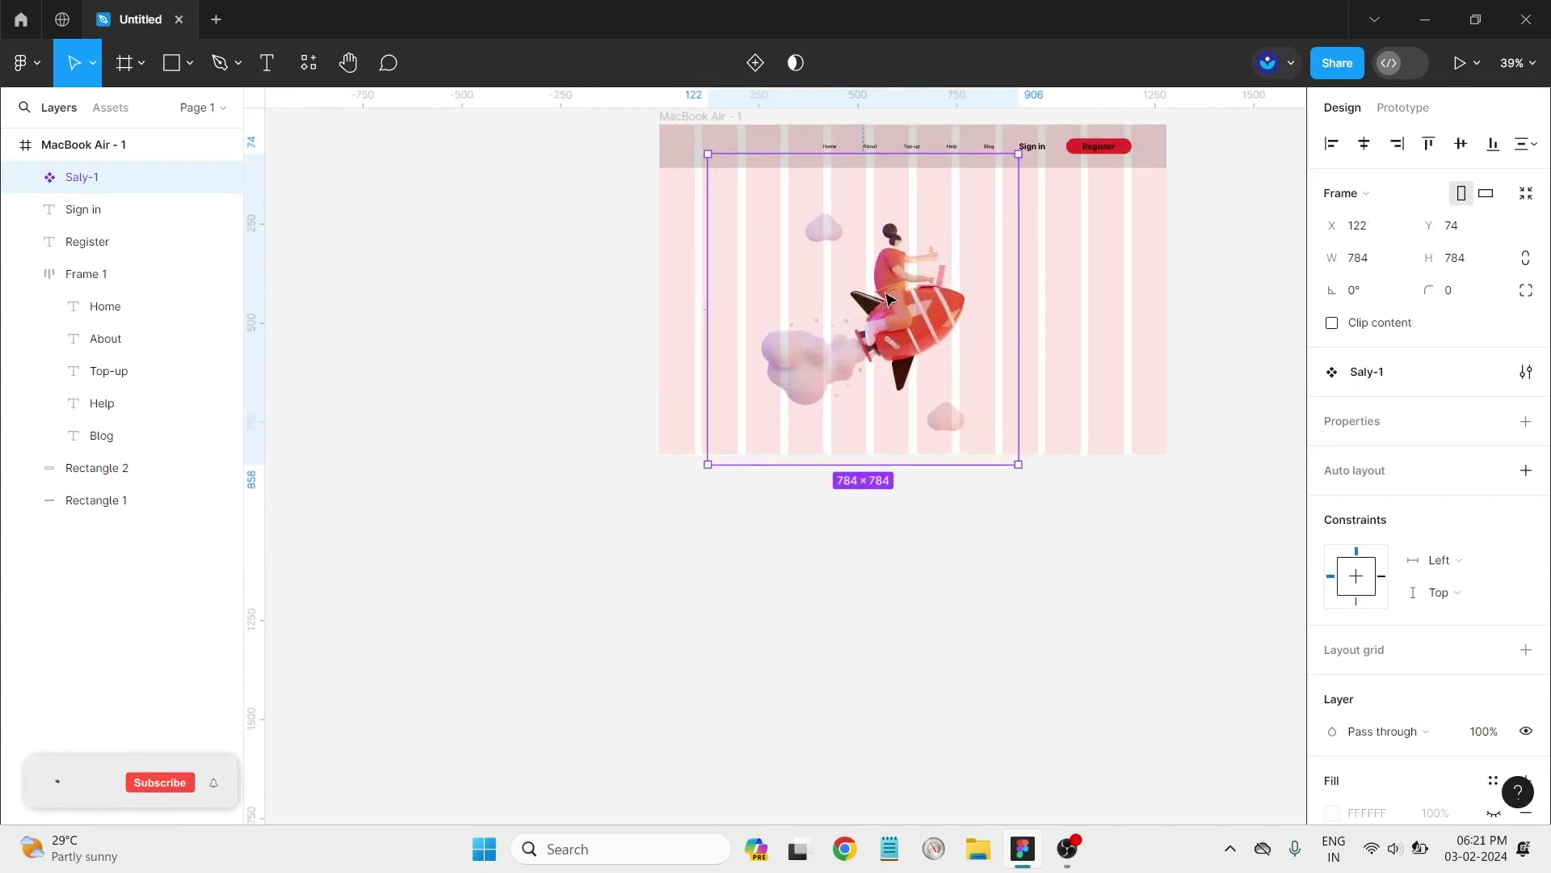
drag(888, 299, 859, 284)
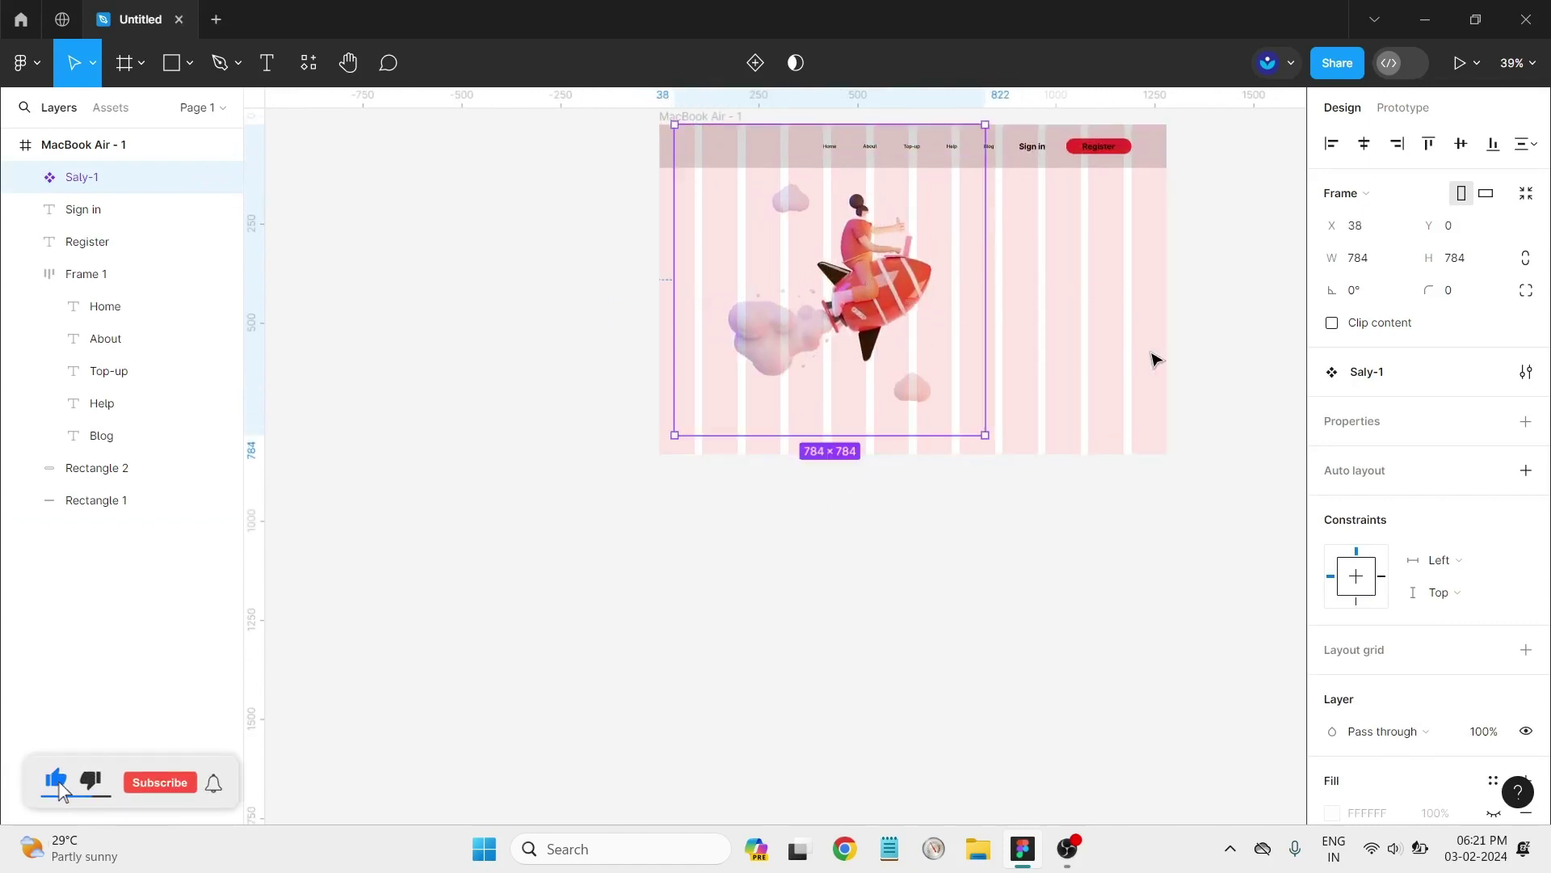
Step: Resize the rocket to 420×420 and position it at X 374, Y 221
scroll(1114, 380, up, 3)
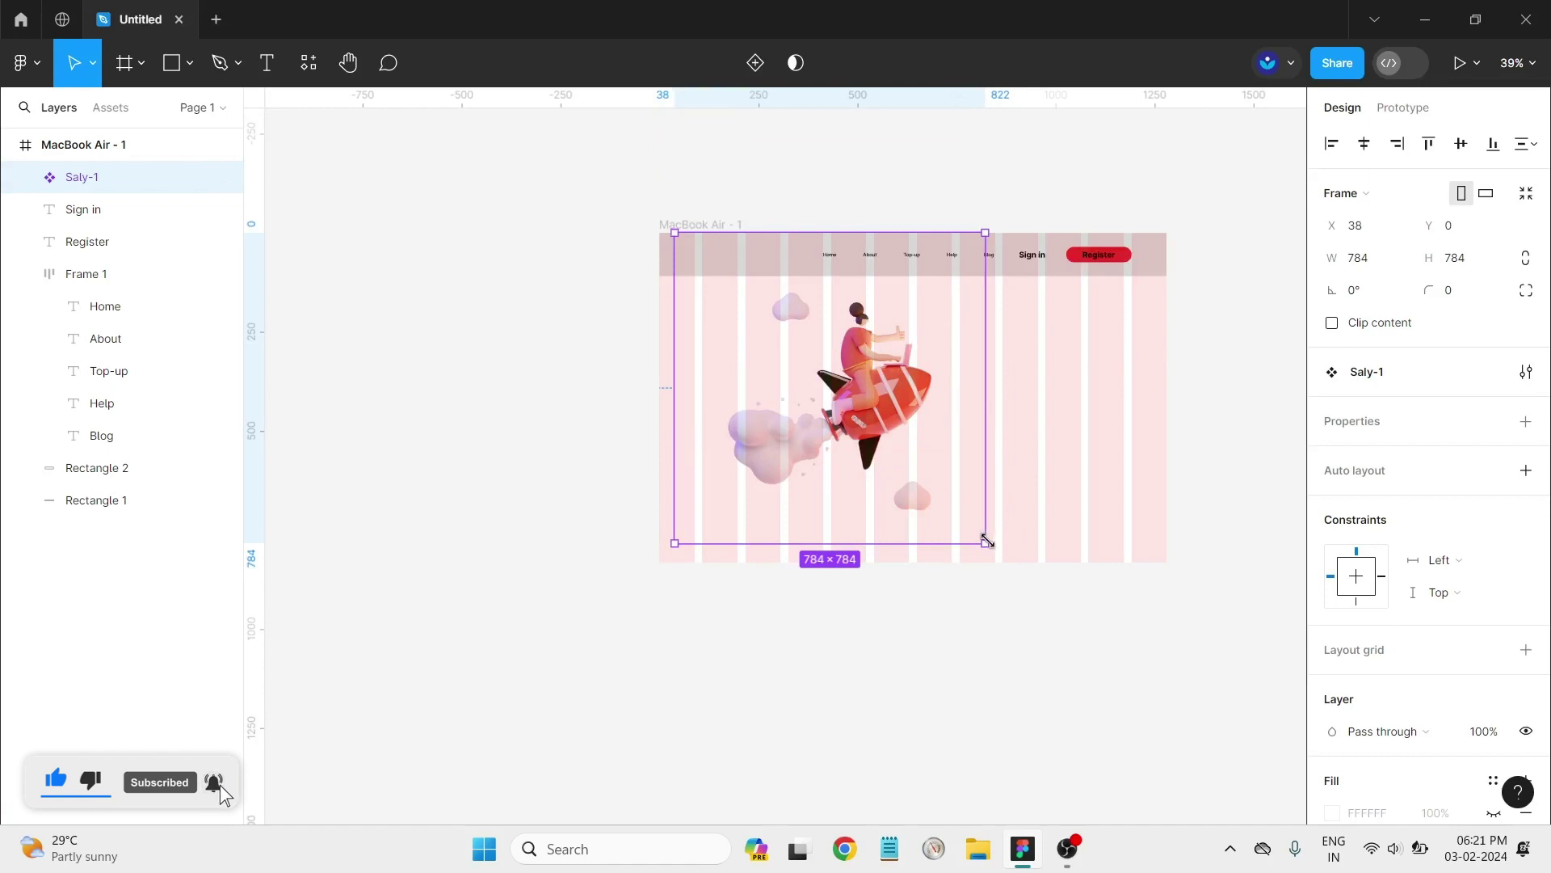
drag(987, 539, 892, 441)
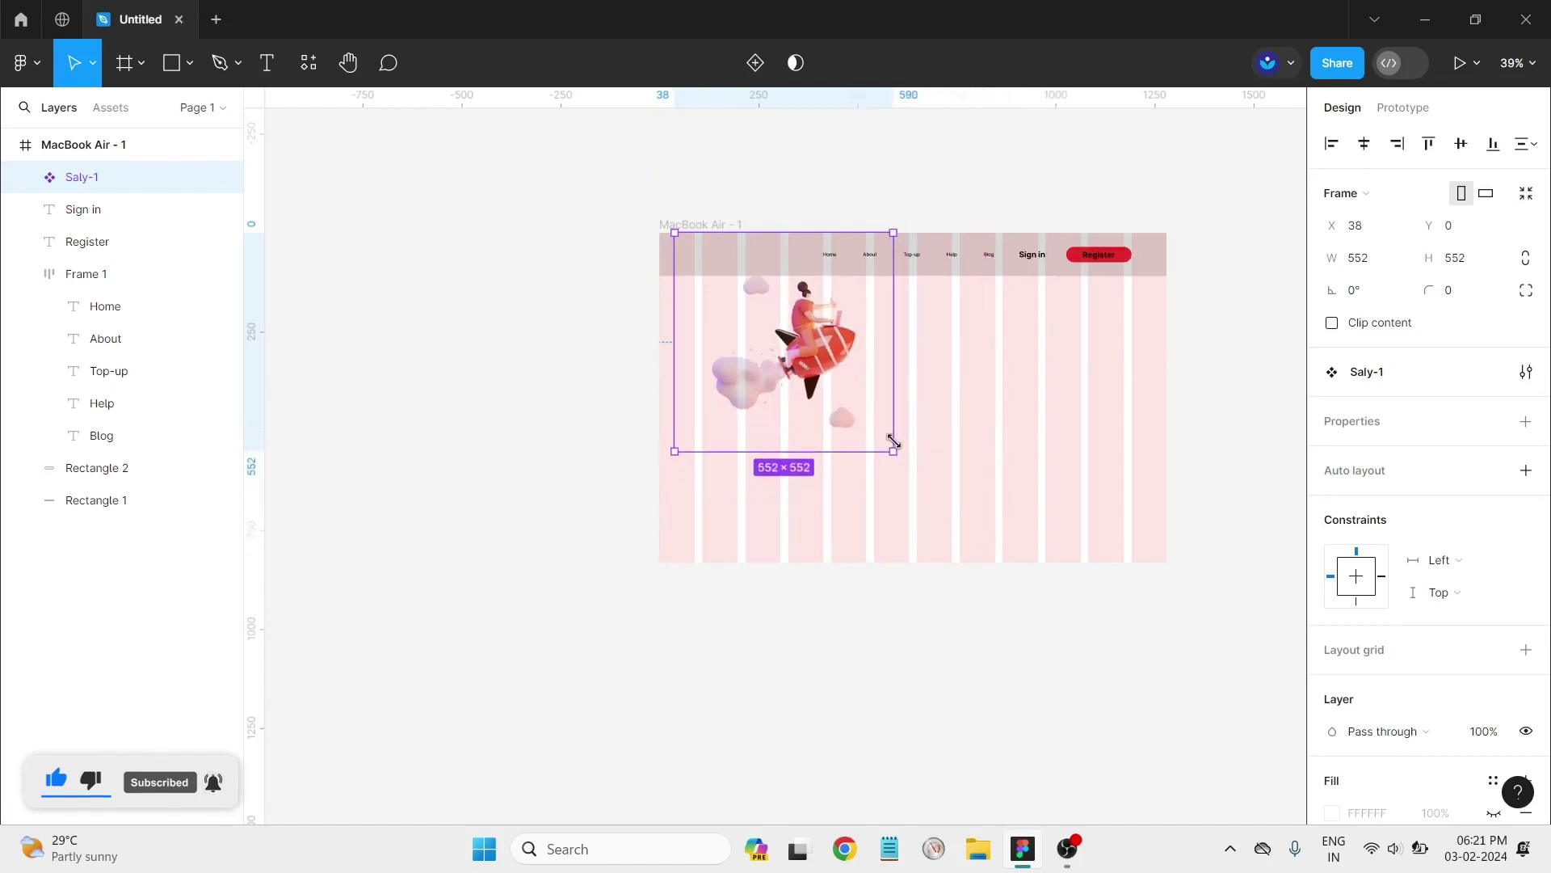
drag(798, 341, 820, 412)
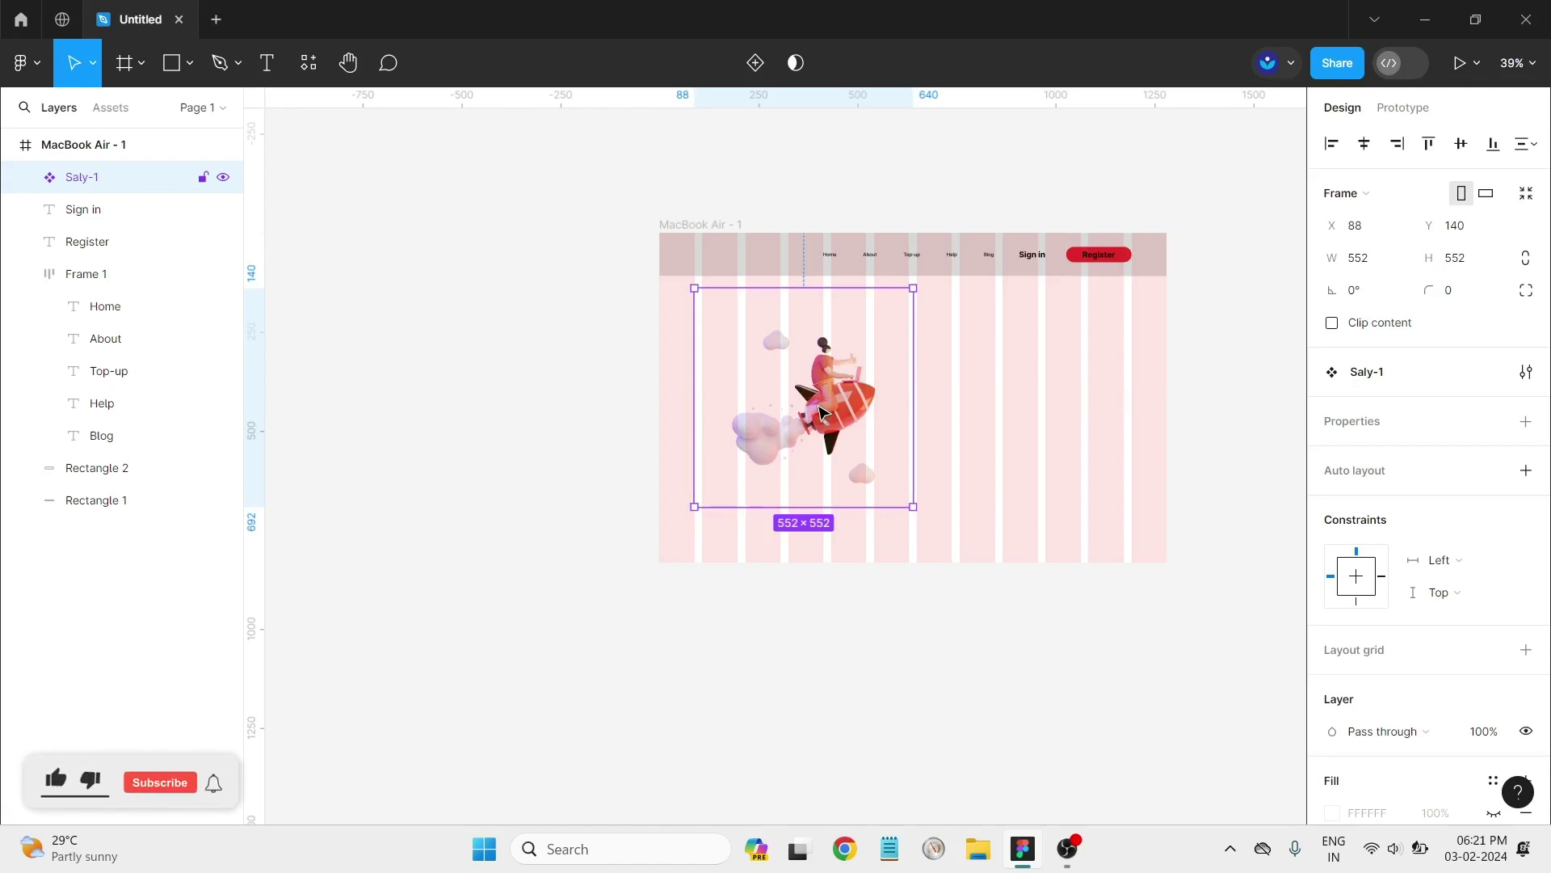
drag(820, 412, 905, 420)
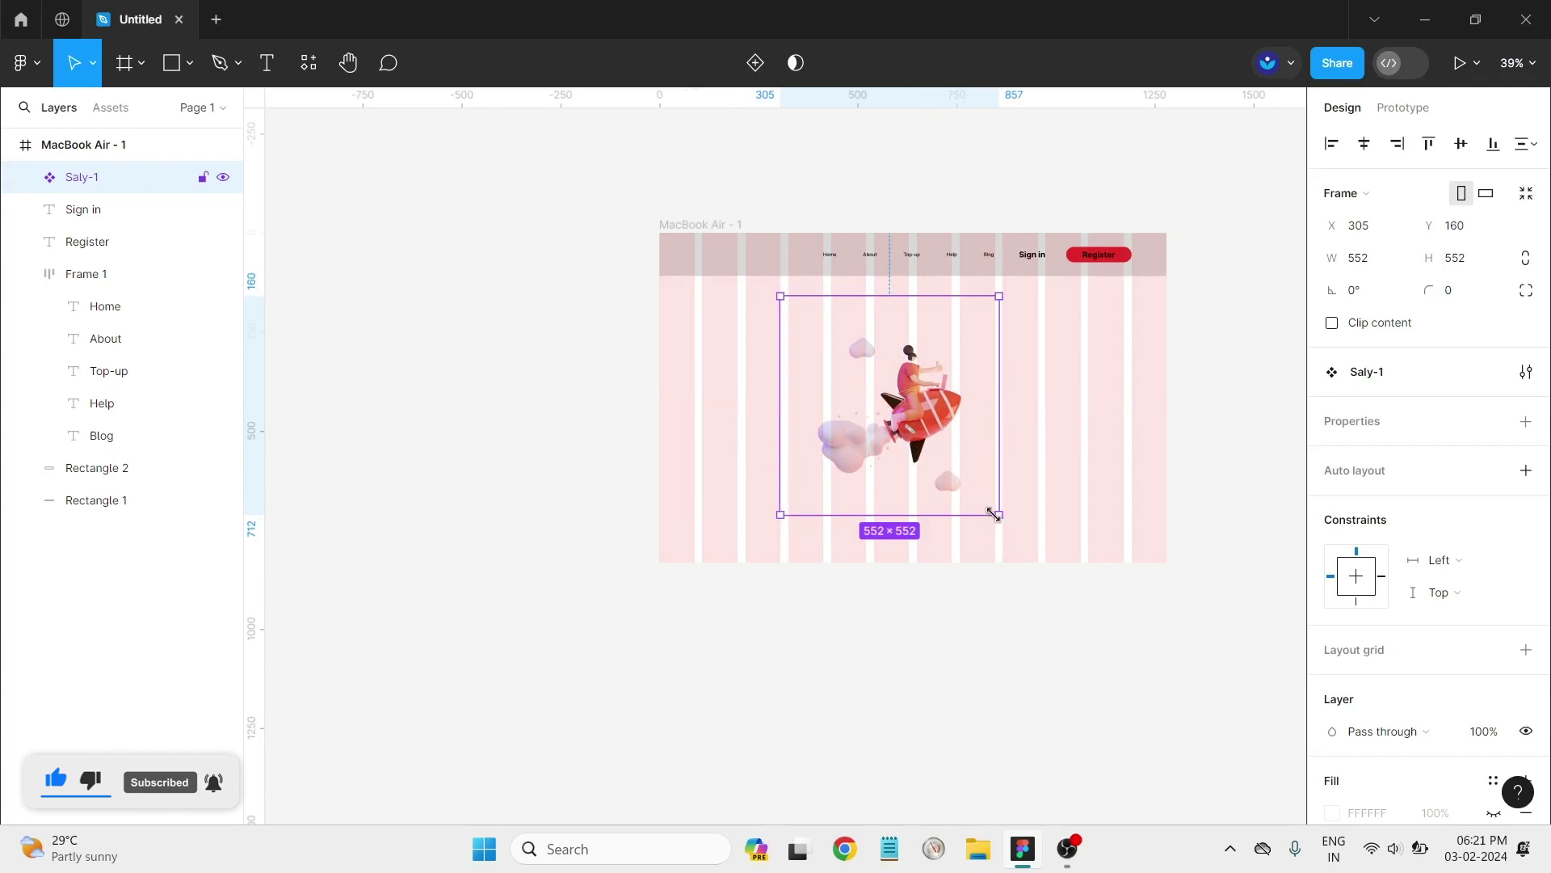
drag(973, 494, 944, 465)
drag(915, 331, 944, 355)
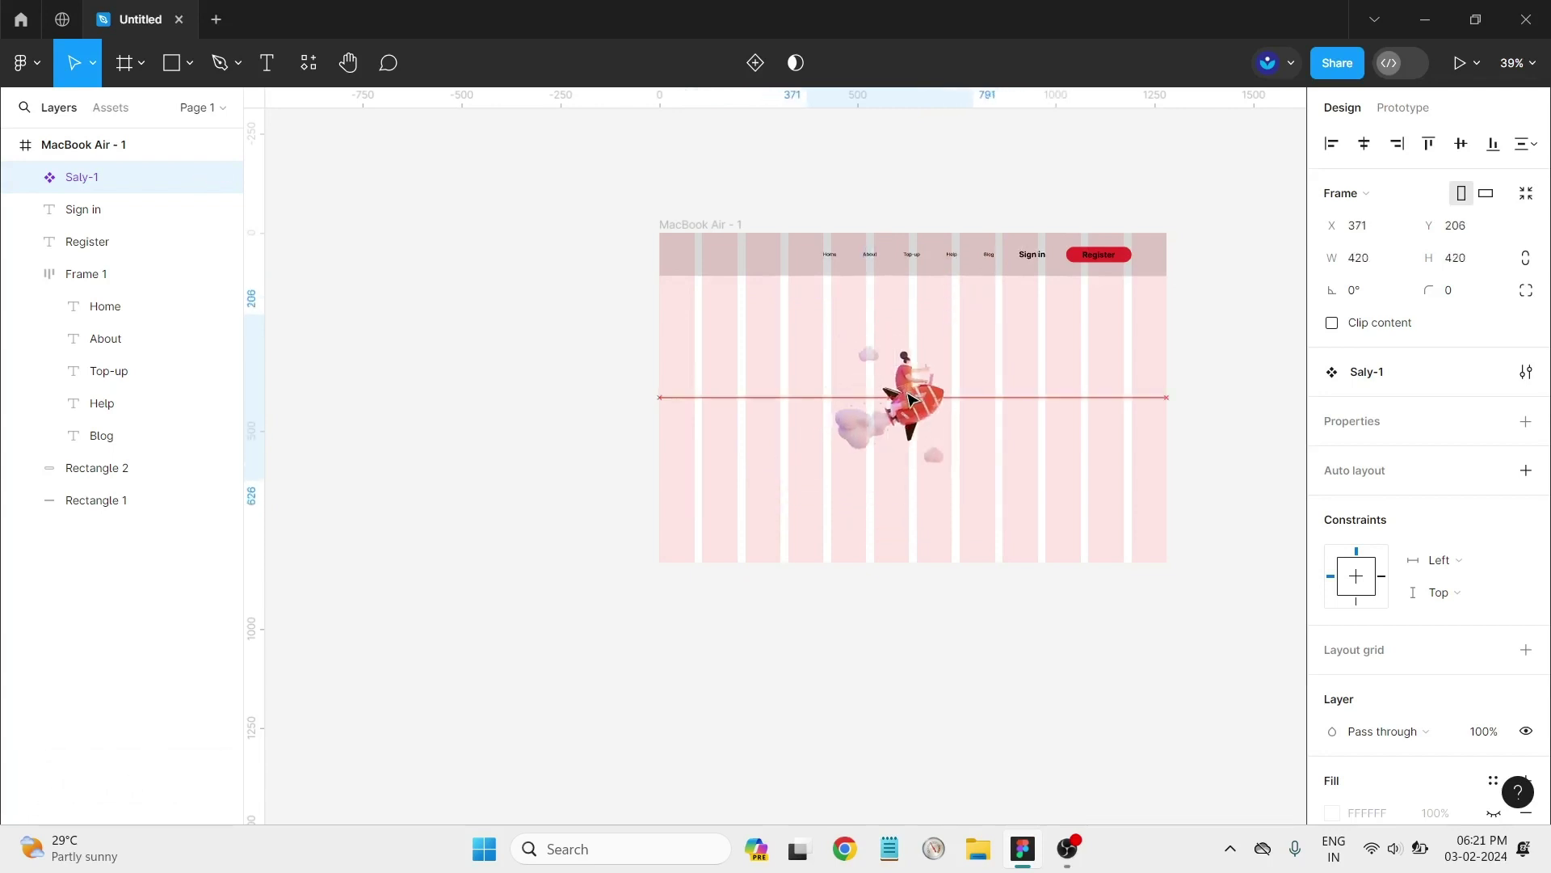
Step: Nudge the rocket slightly up-left and tilt it about 8 degrees
scroll(1026, 365, up, 5)
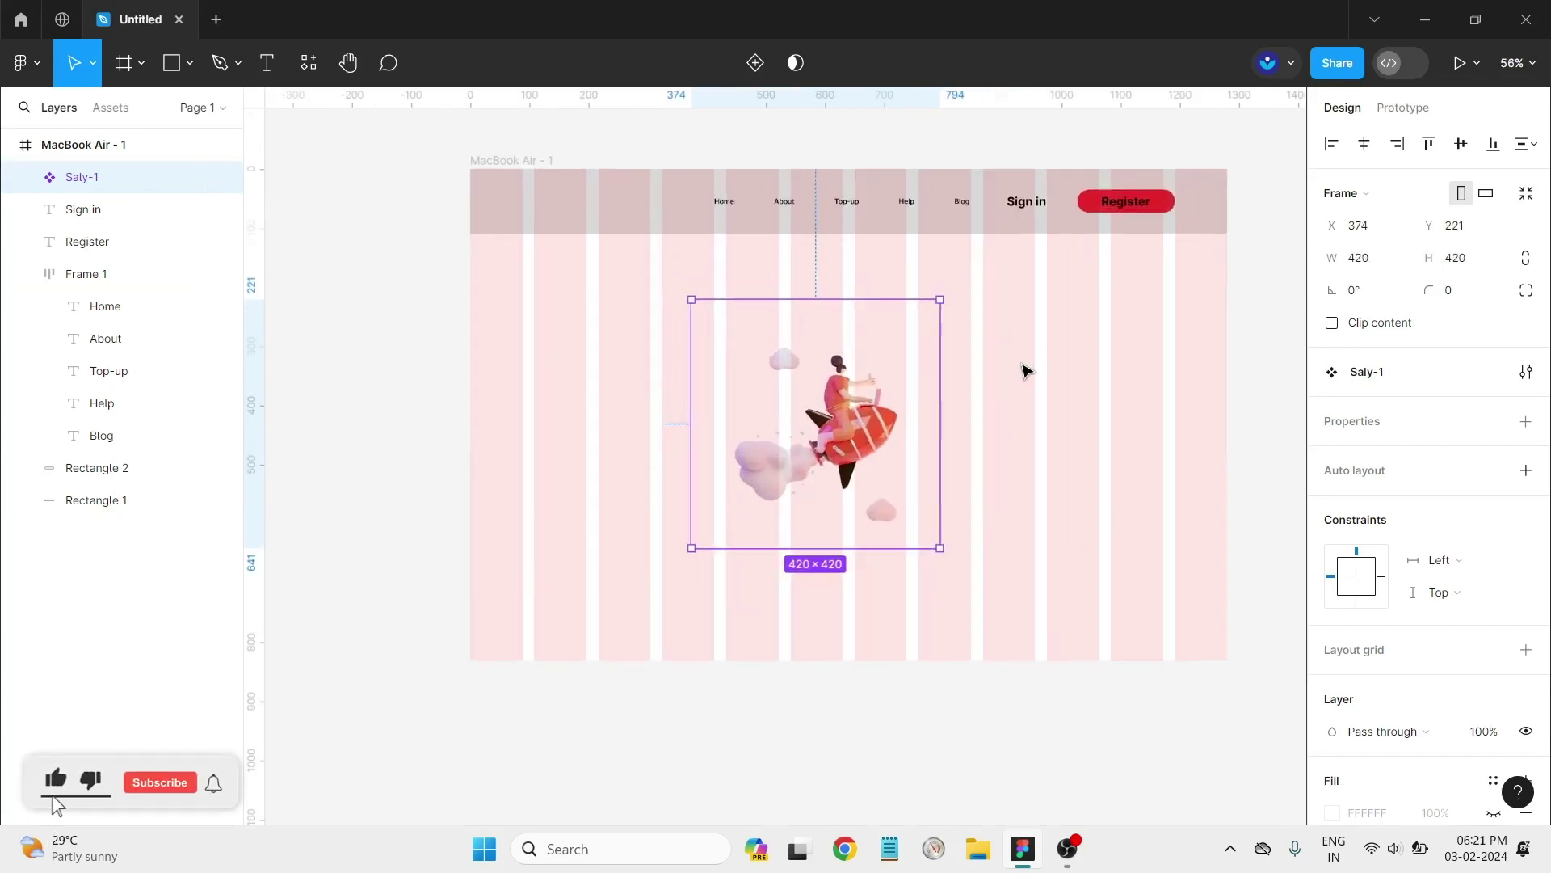
scroll(866, 358, up, 2)
scroll(857, 358, up, 1)
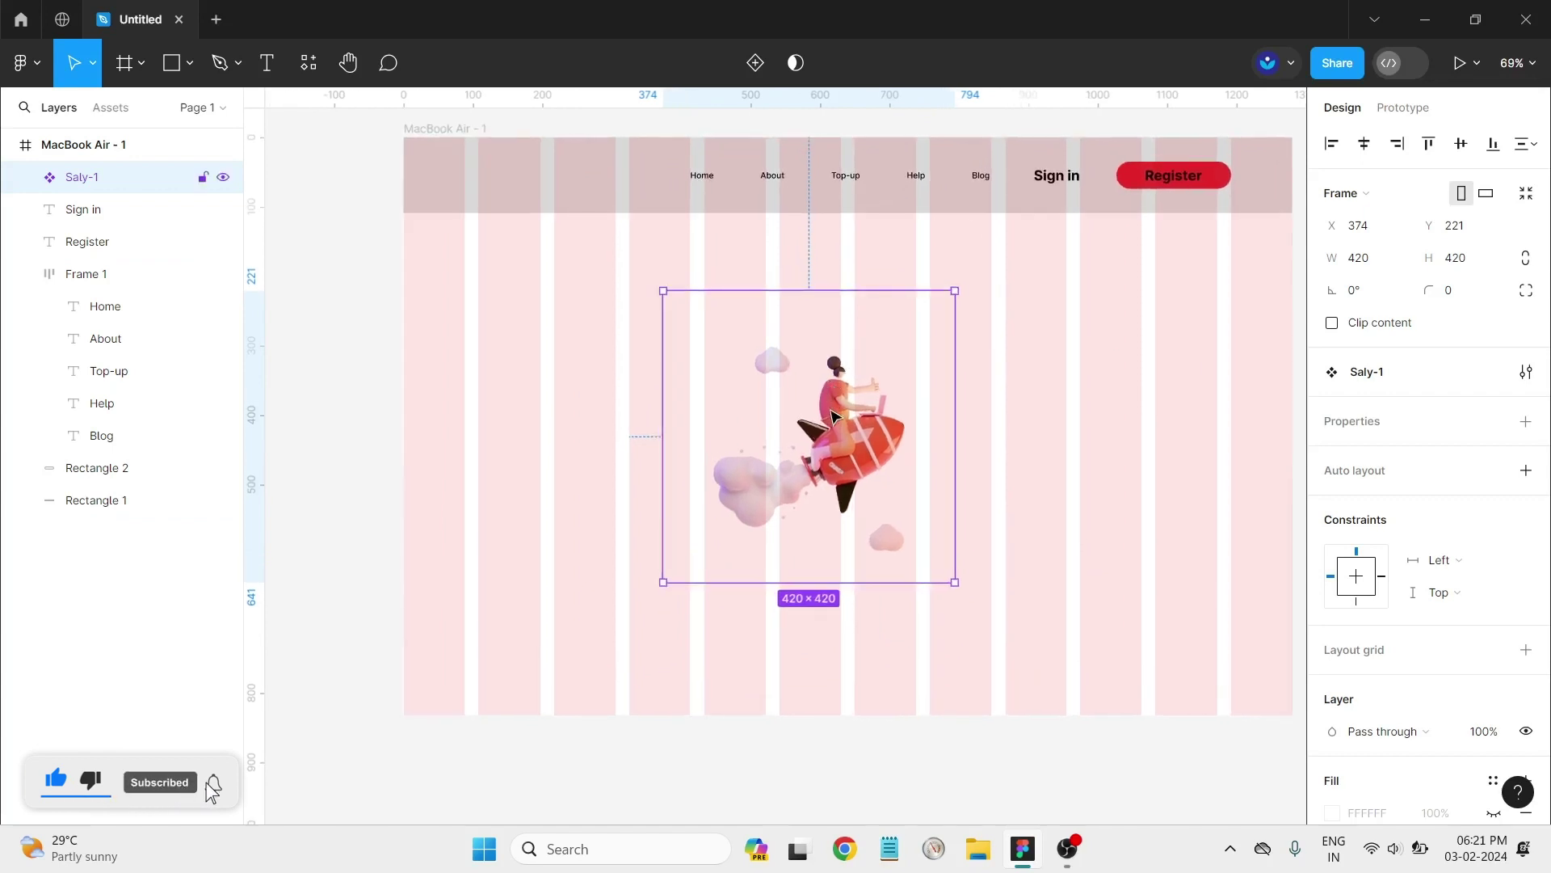
drag(832, 416, 822, 406)
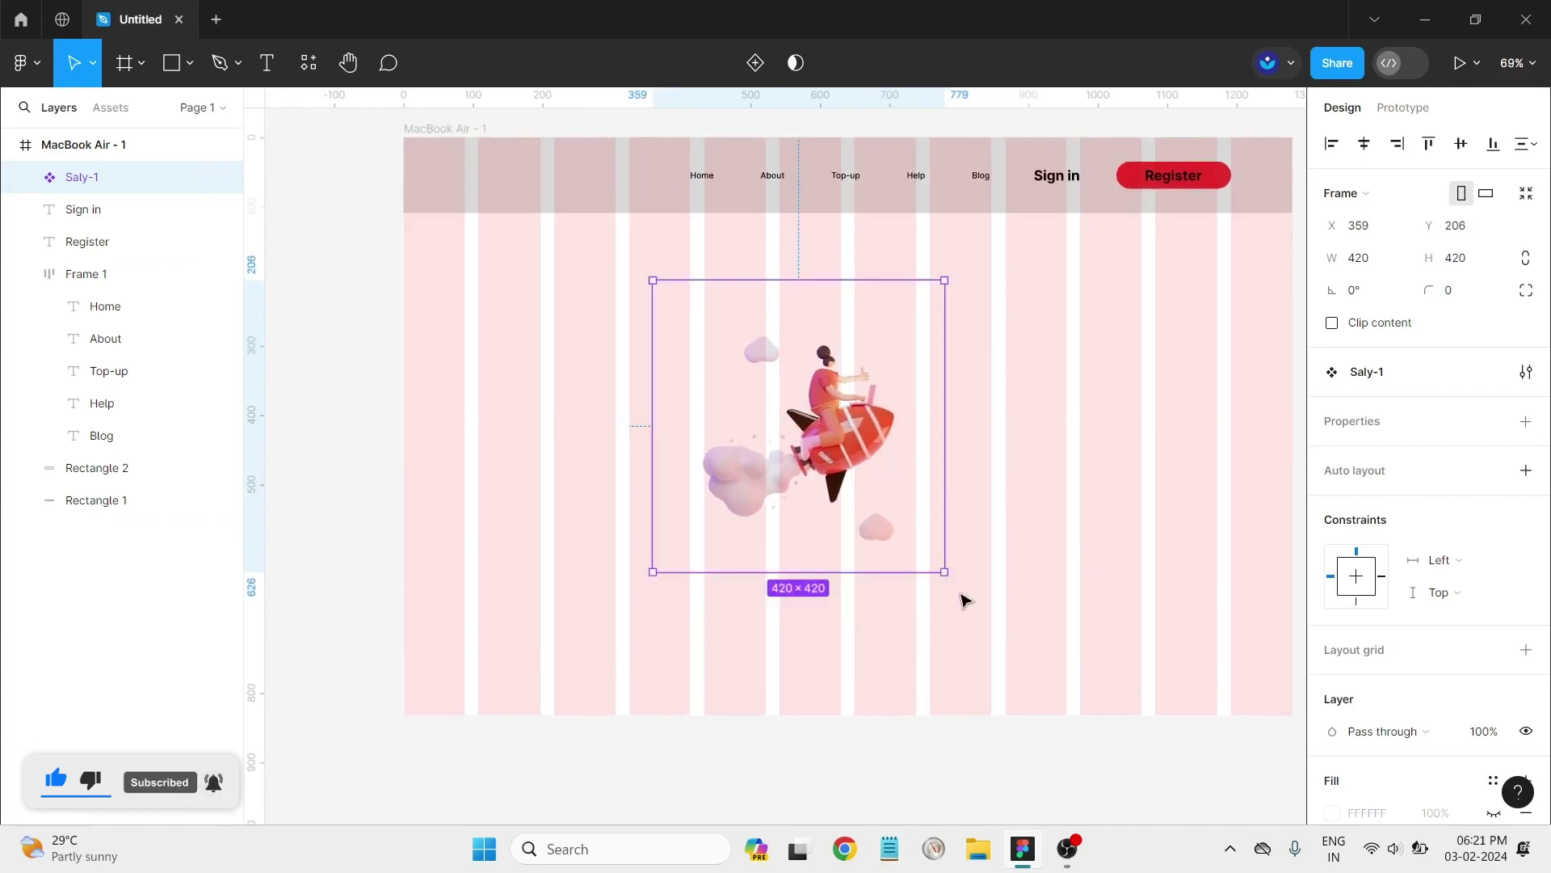
drag(952, 579, 966, 547)
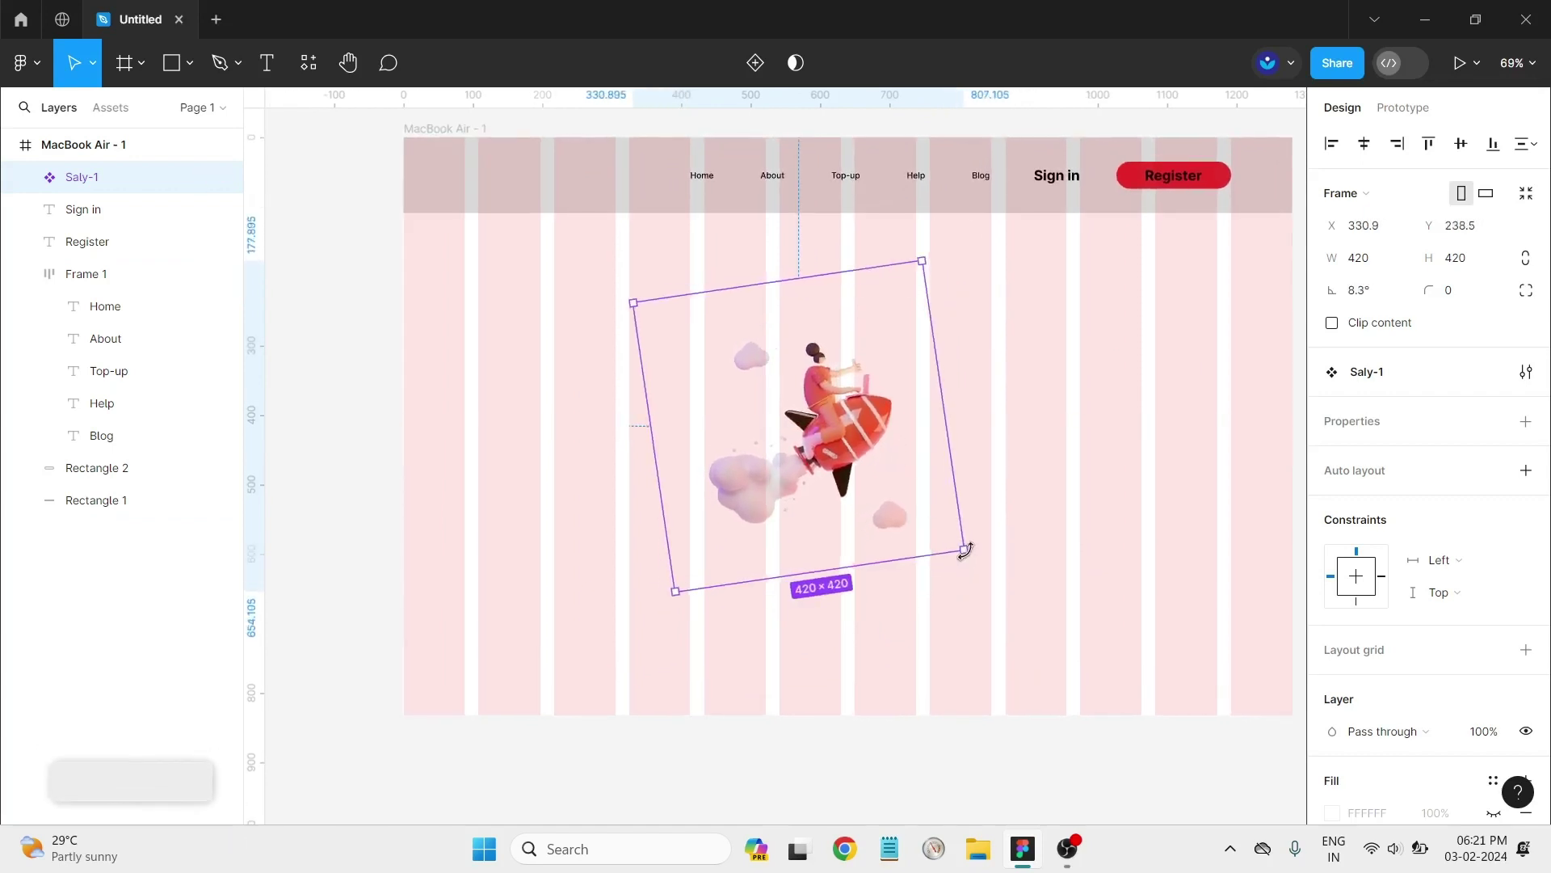
key(Escape)
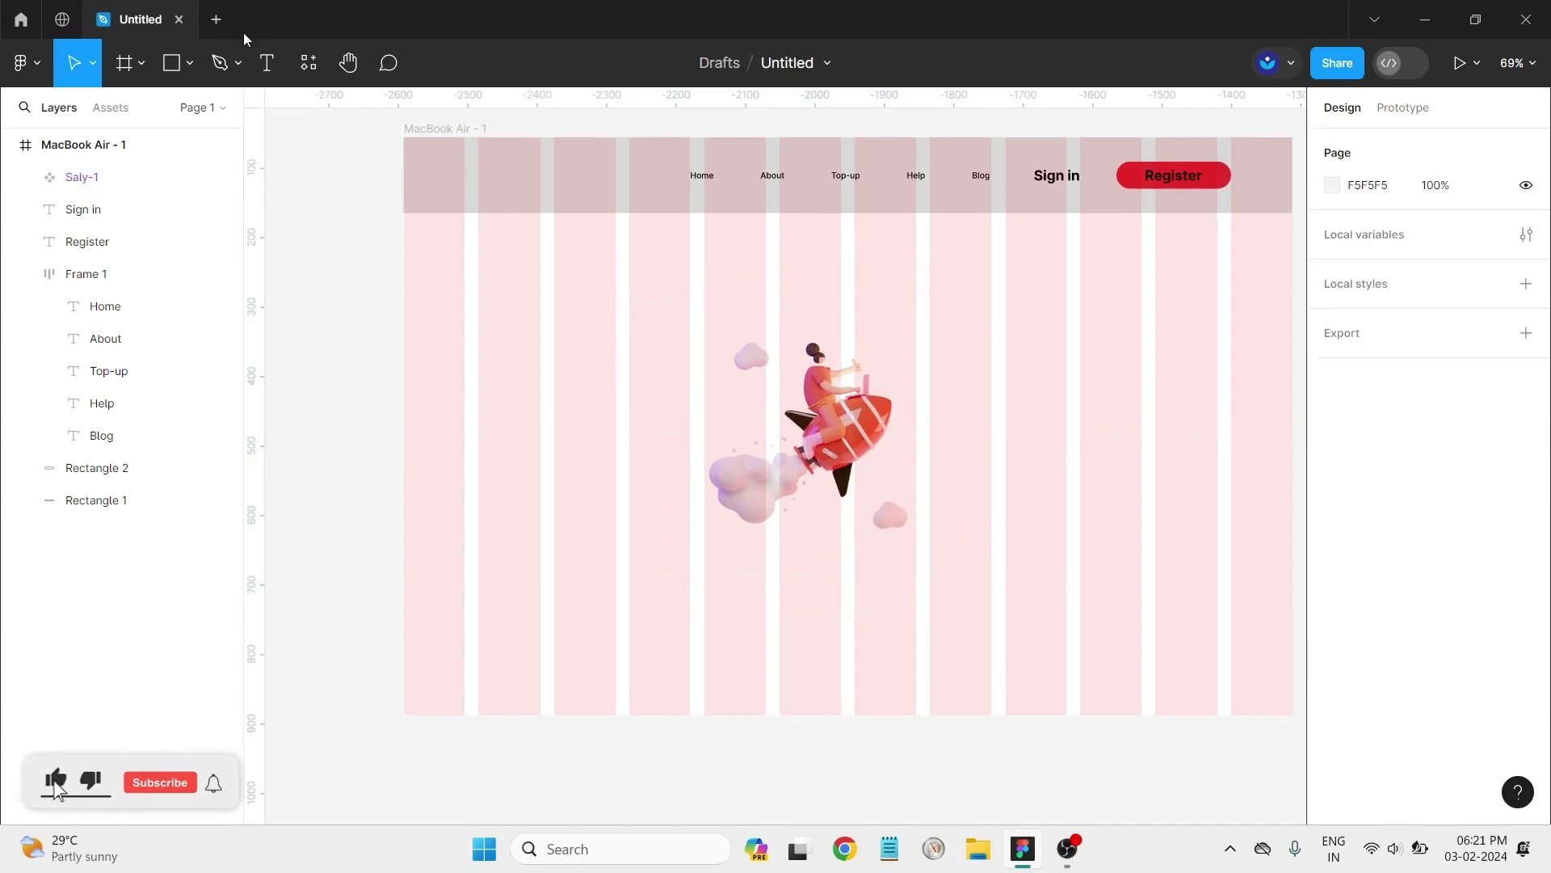
Step: Add a 'Welcome to our community' text layer left of the rocket at X 61, Y 233
click(267, 62)
click(447, 300)
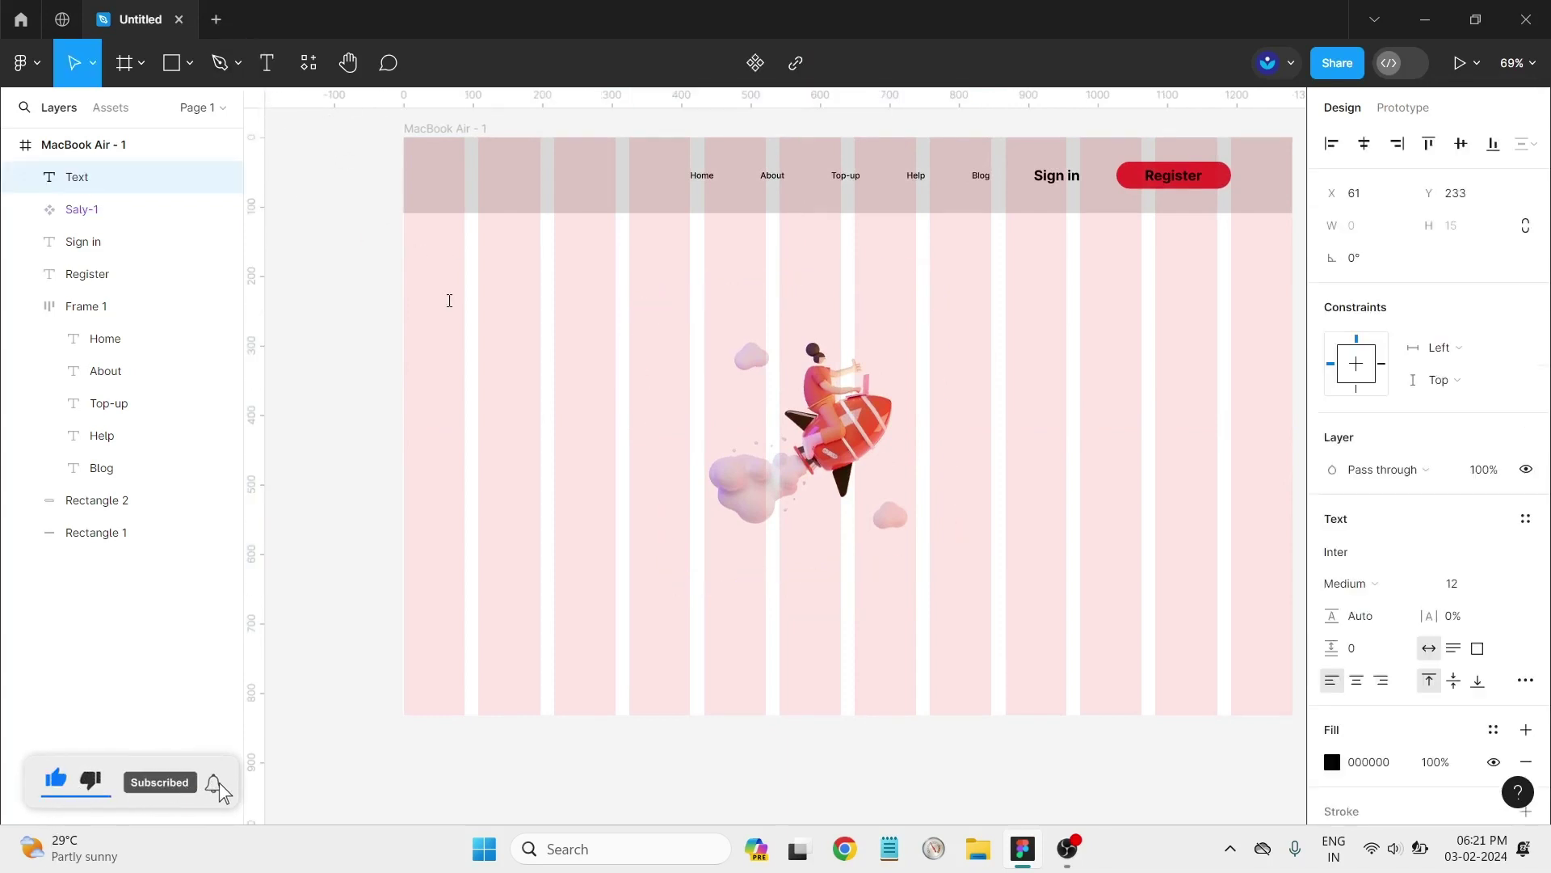
text(Welcom)
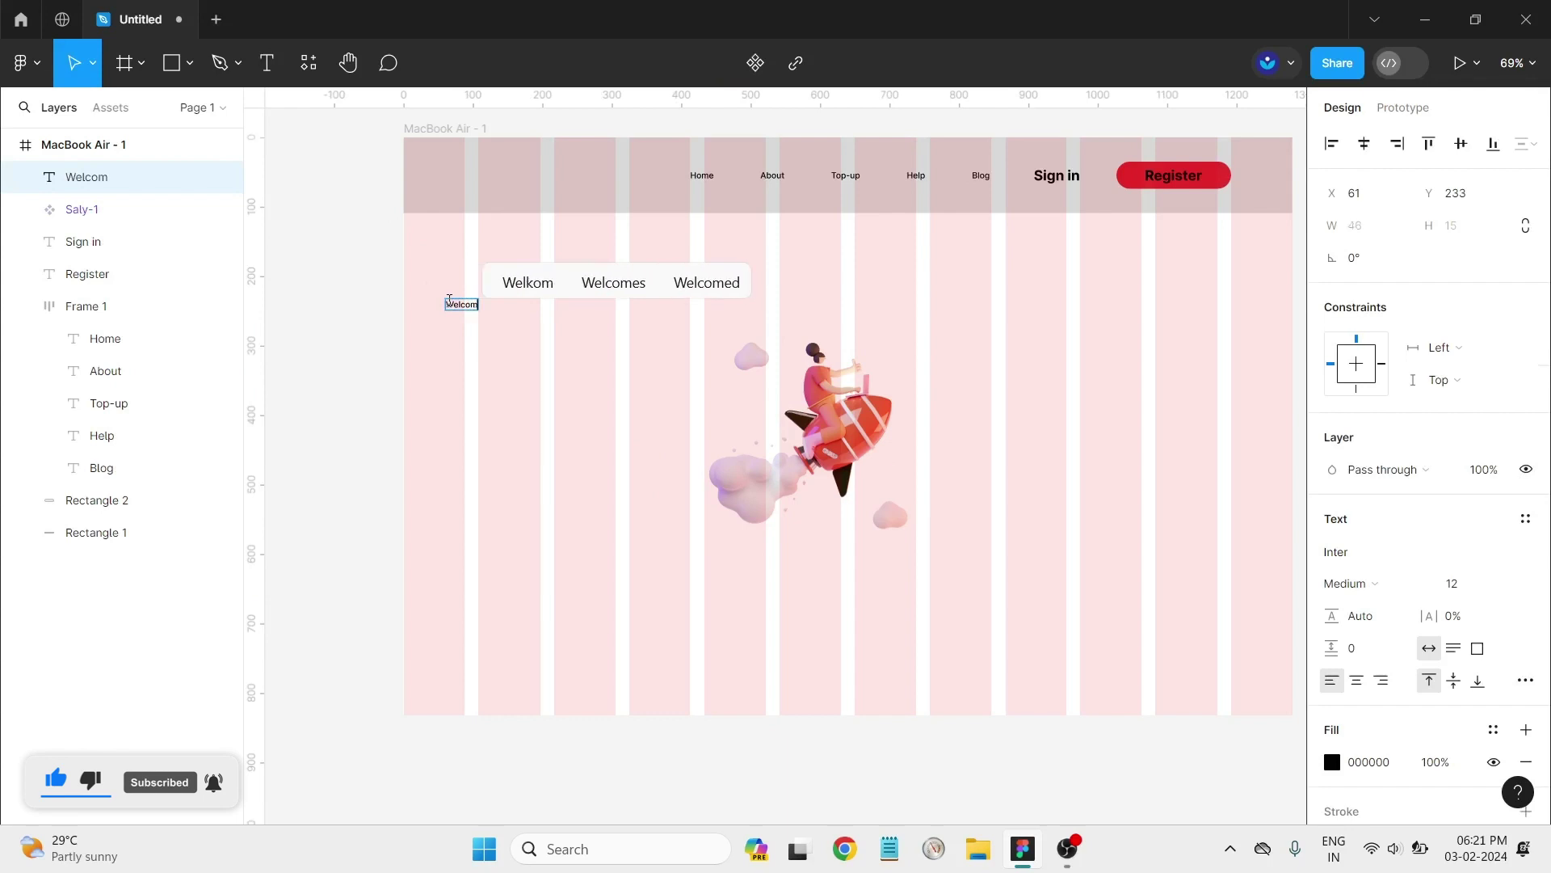
text(e to our commu)
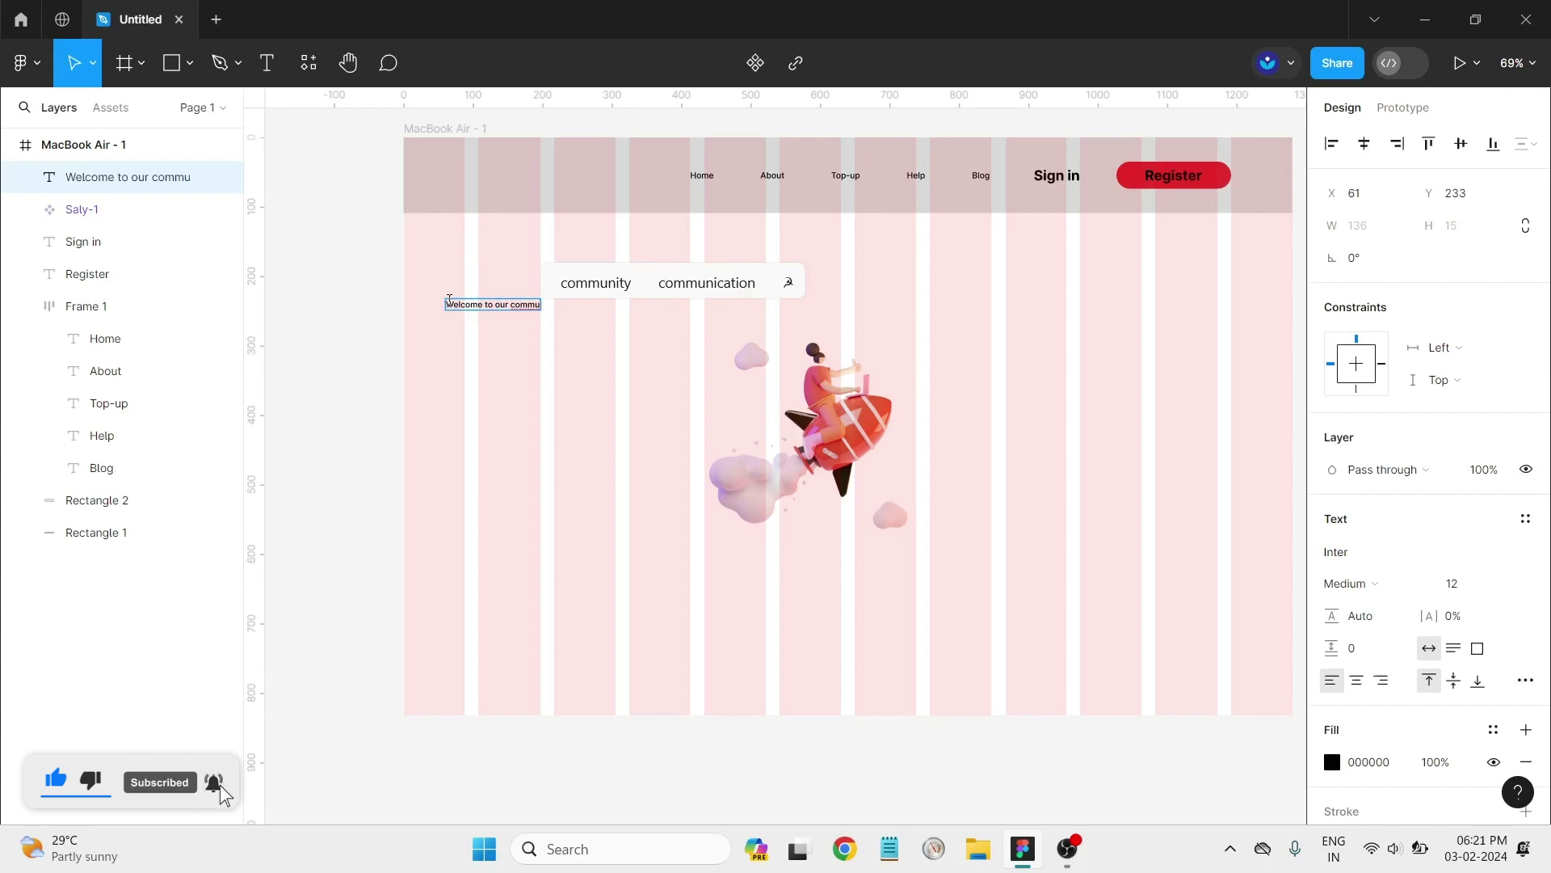
text(nity)
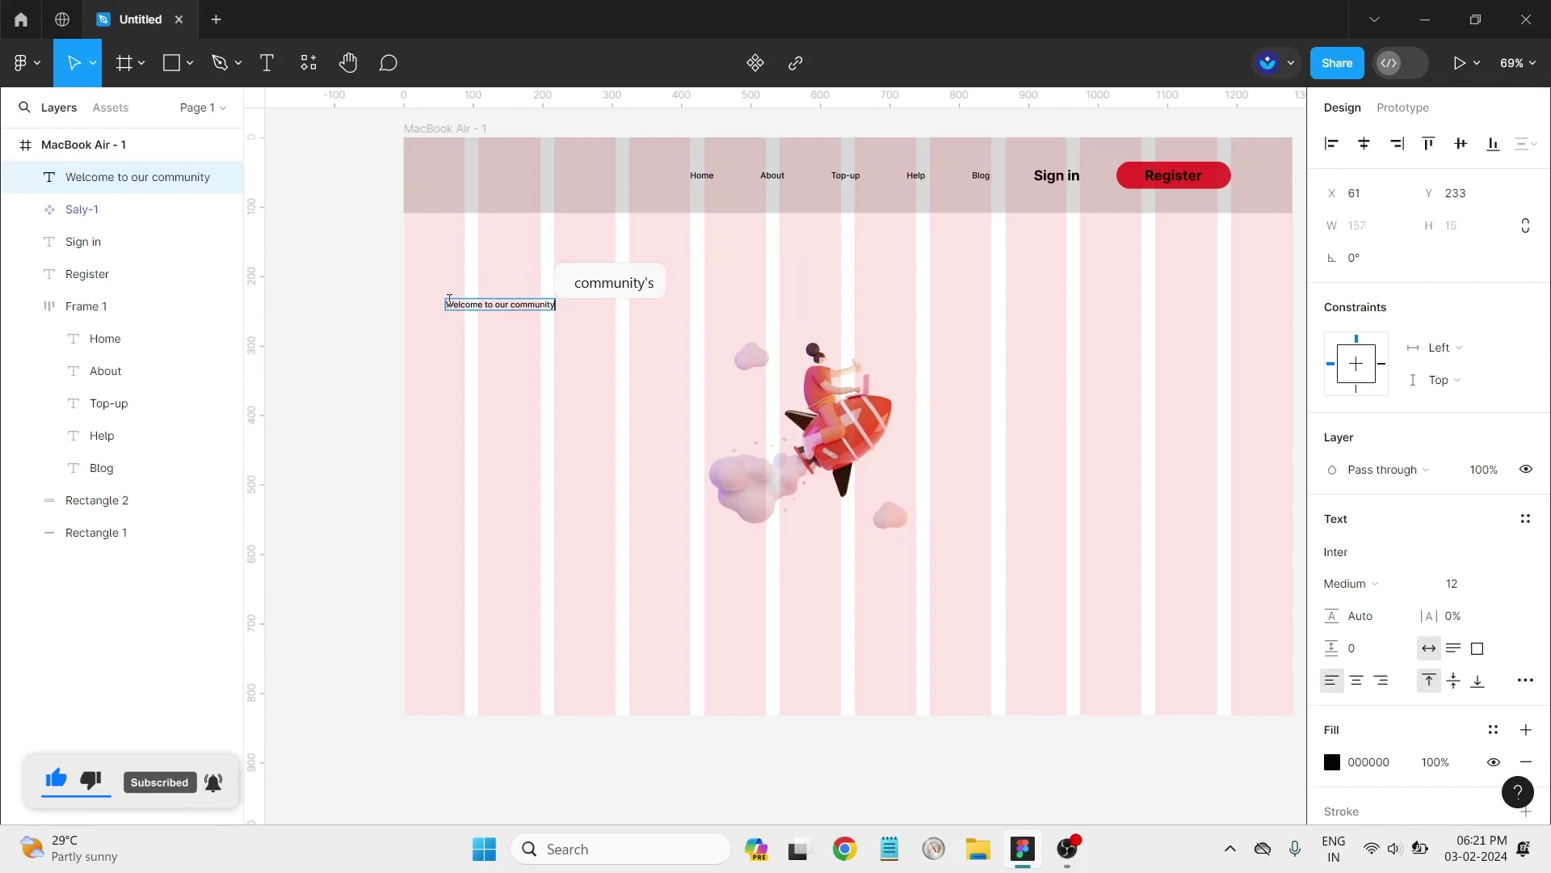
key(Escape)
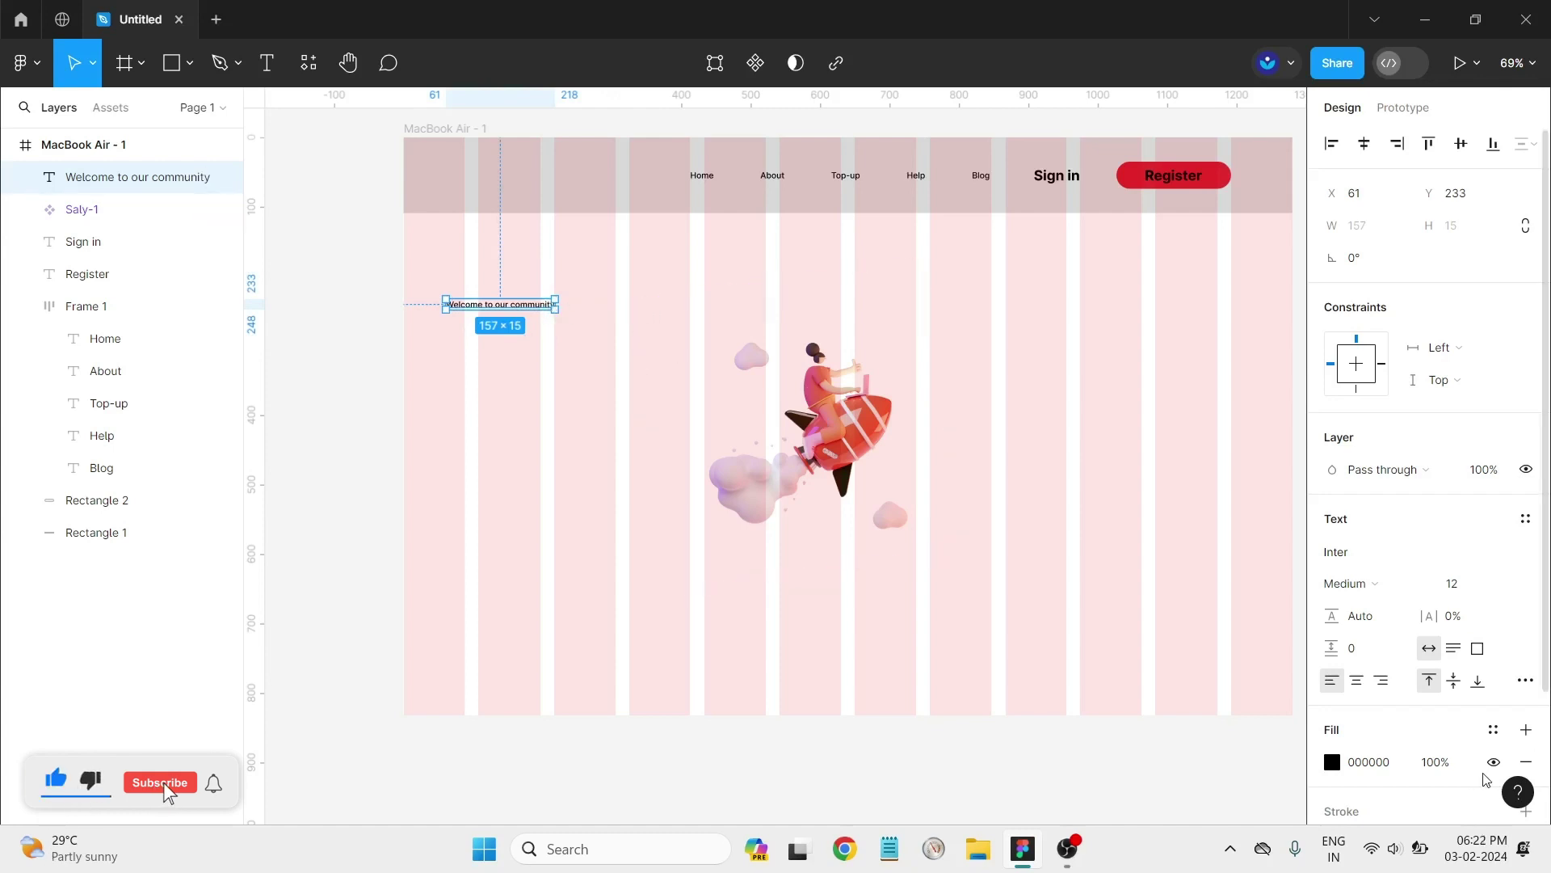
click(1505, 592)
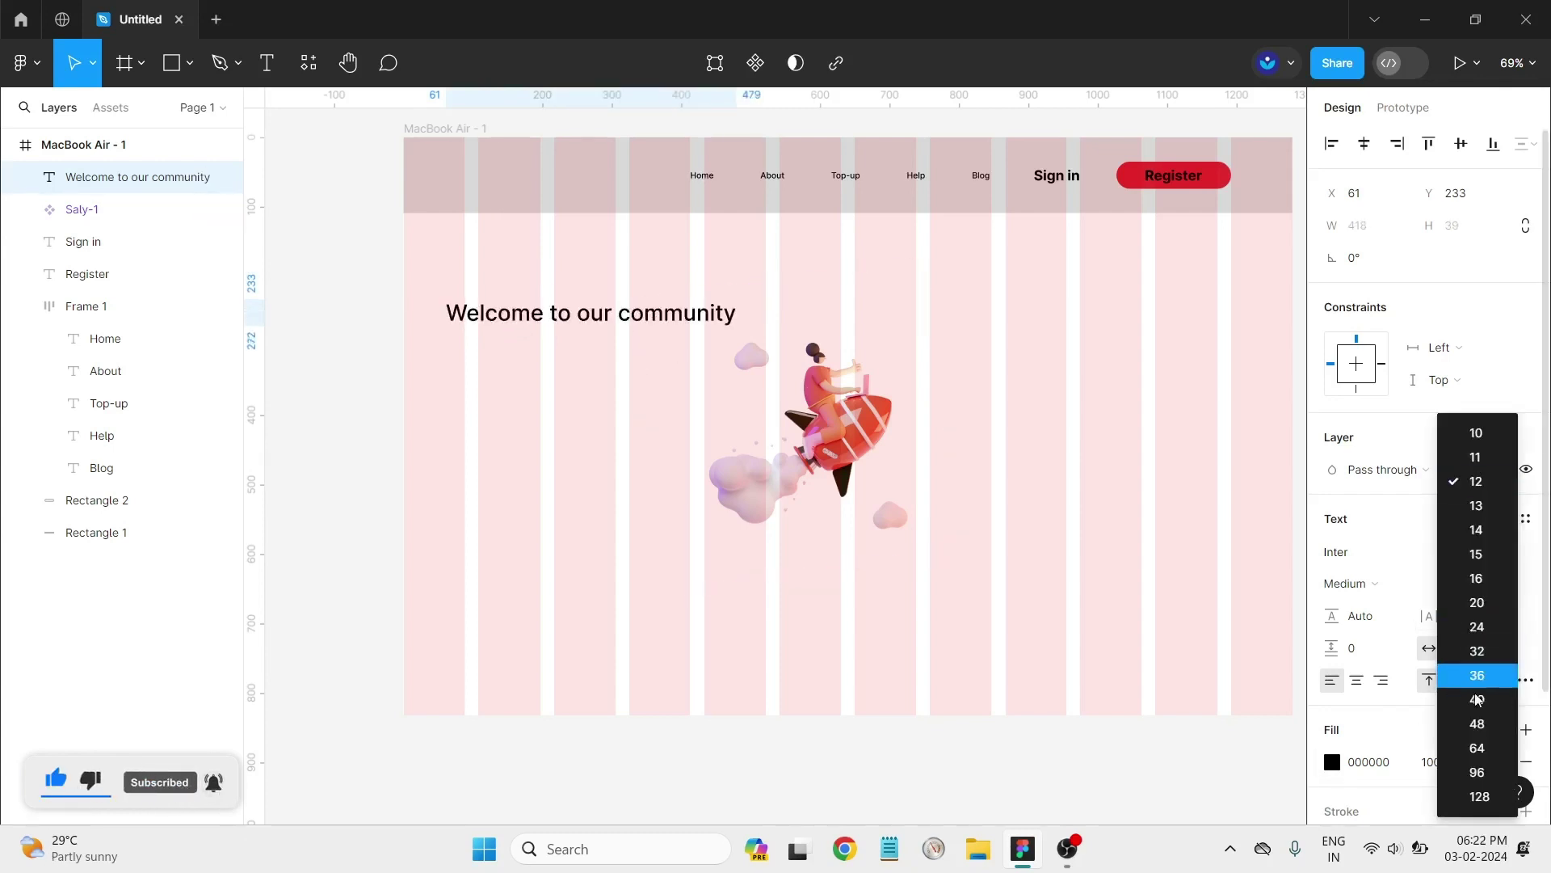
Step: Set the heading to 64 px and try the Ink Free font on it
click(1478, 741)
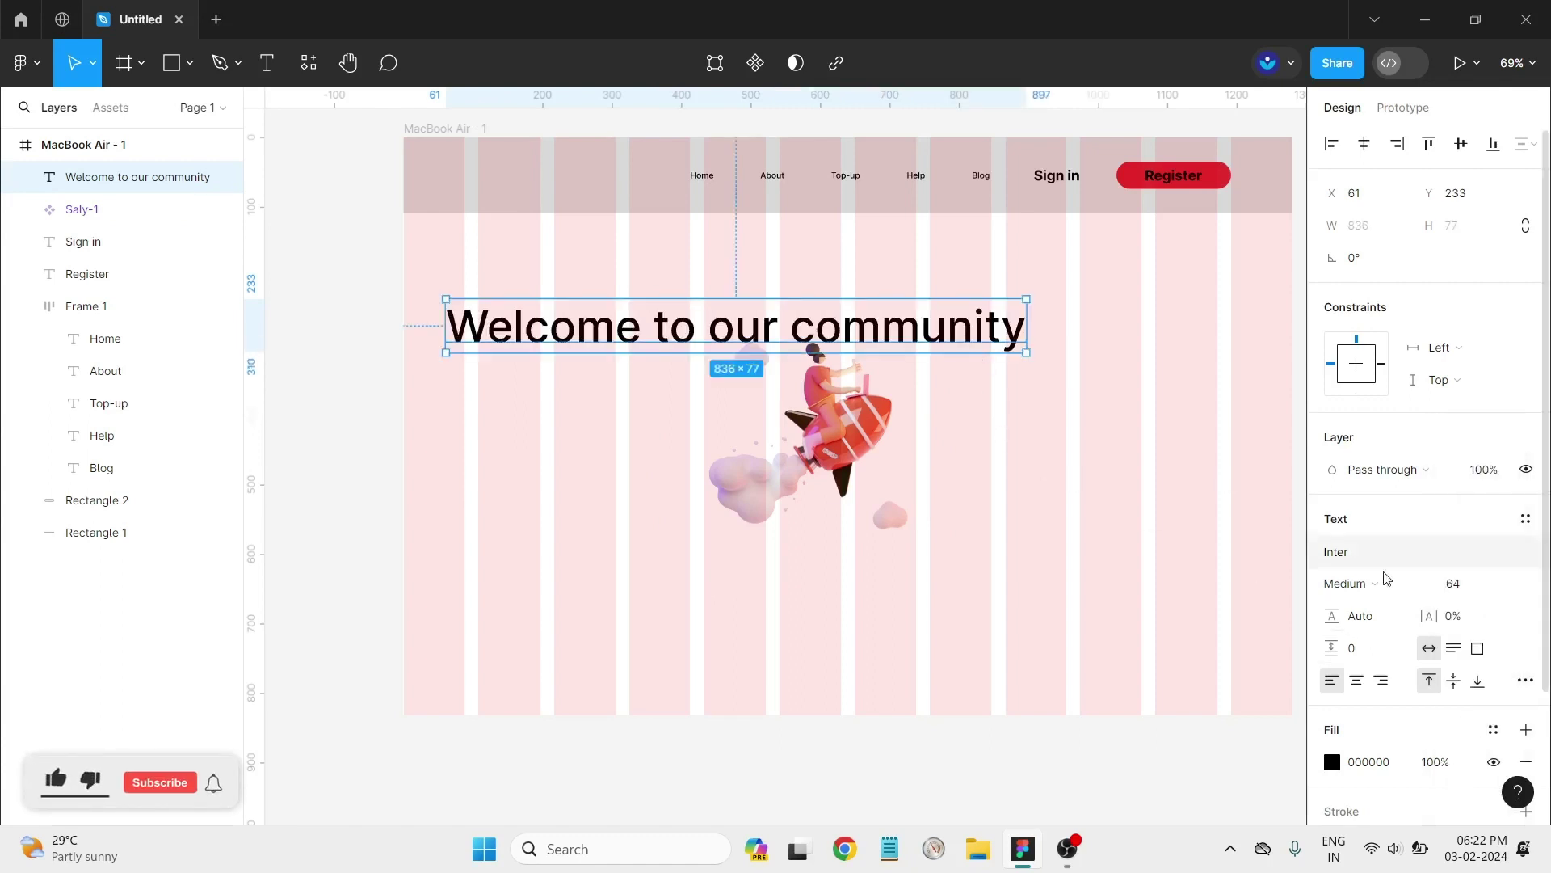
click(1368, 552)
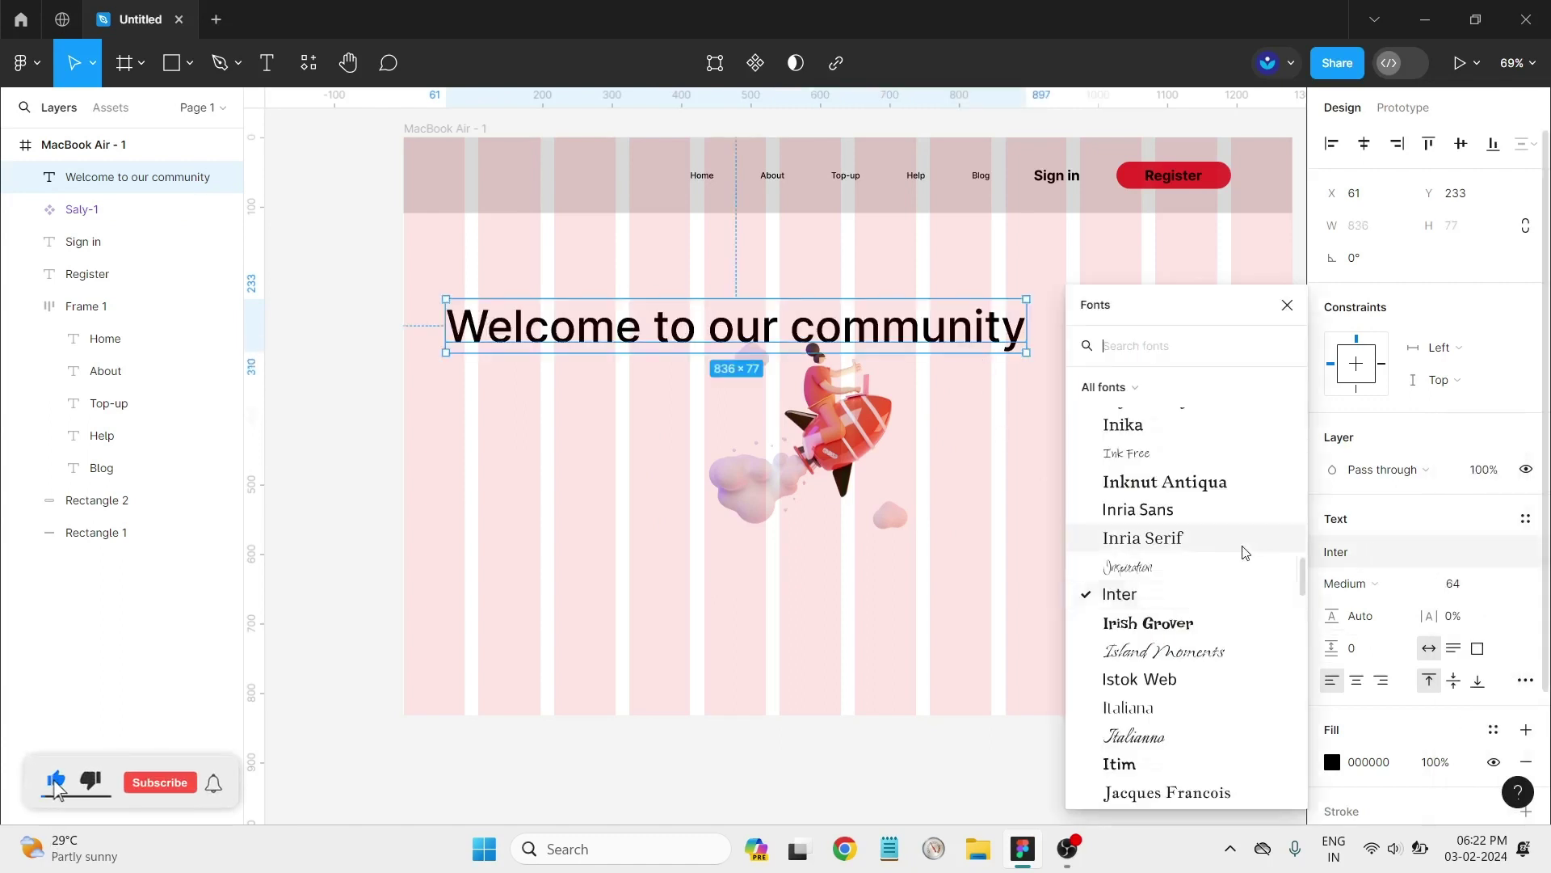
click(1140, 454)
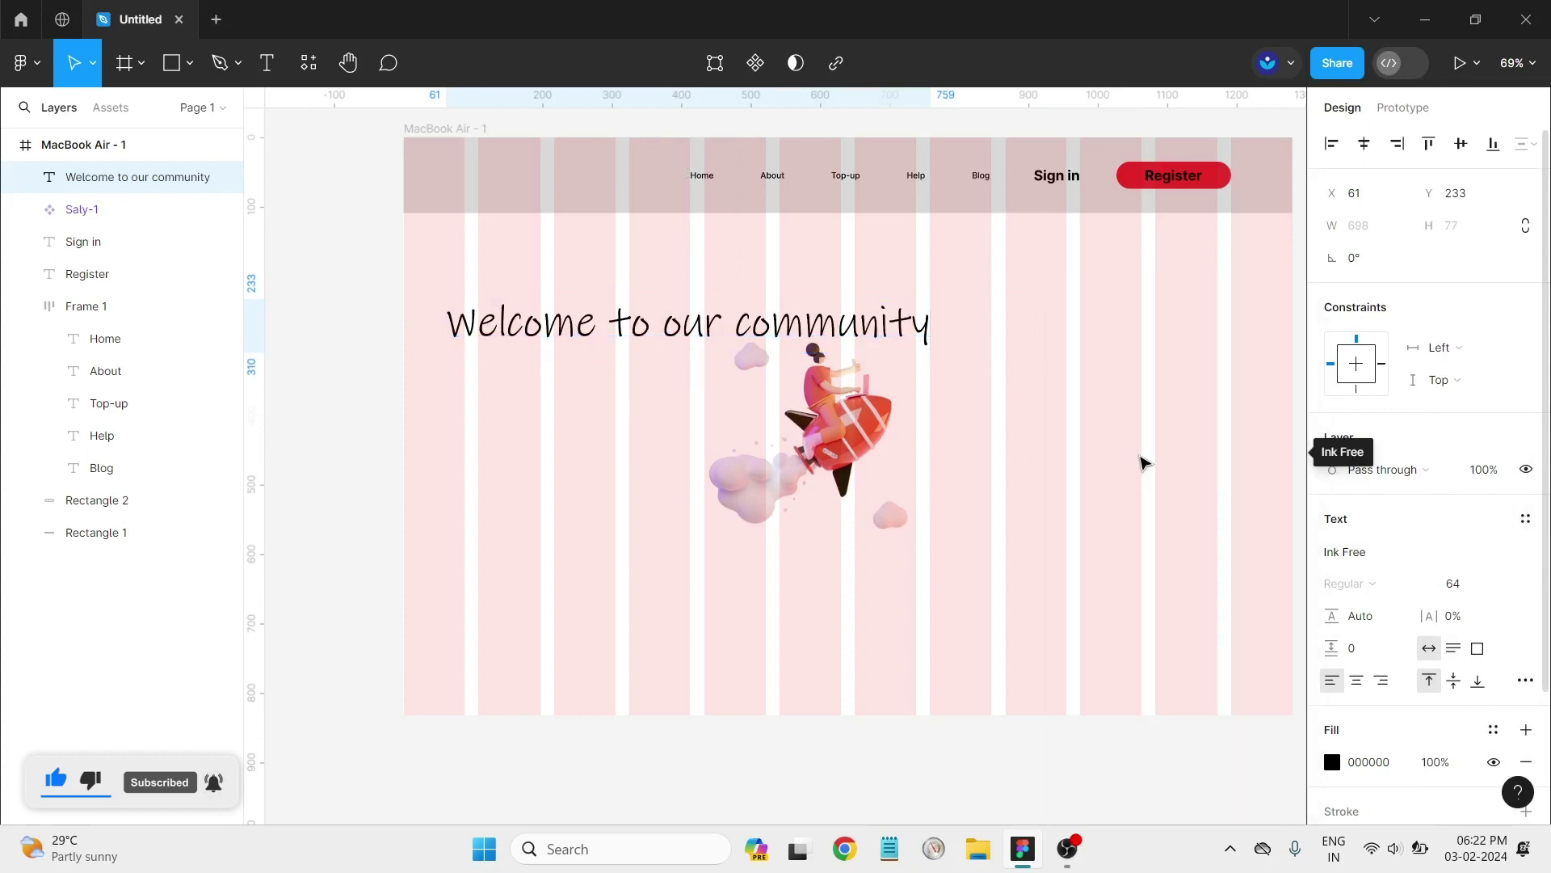
click(1351, 549)
scroll(1144, 611, down, 5)
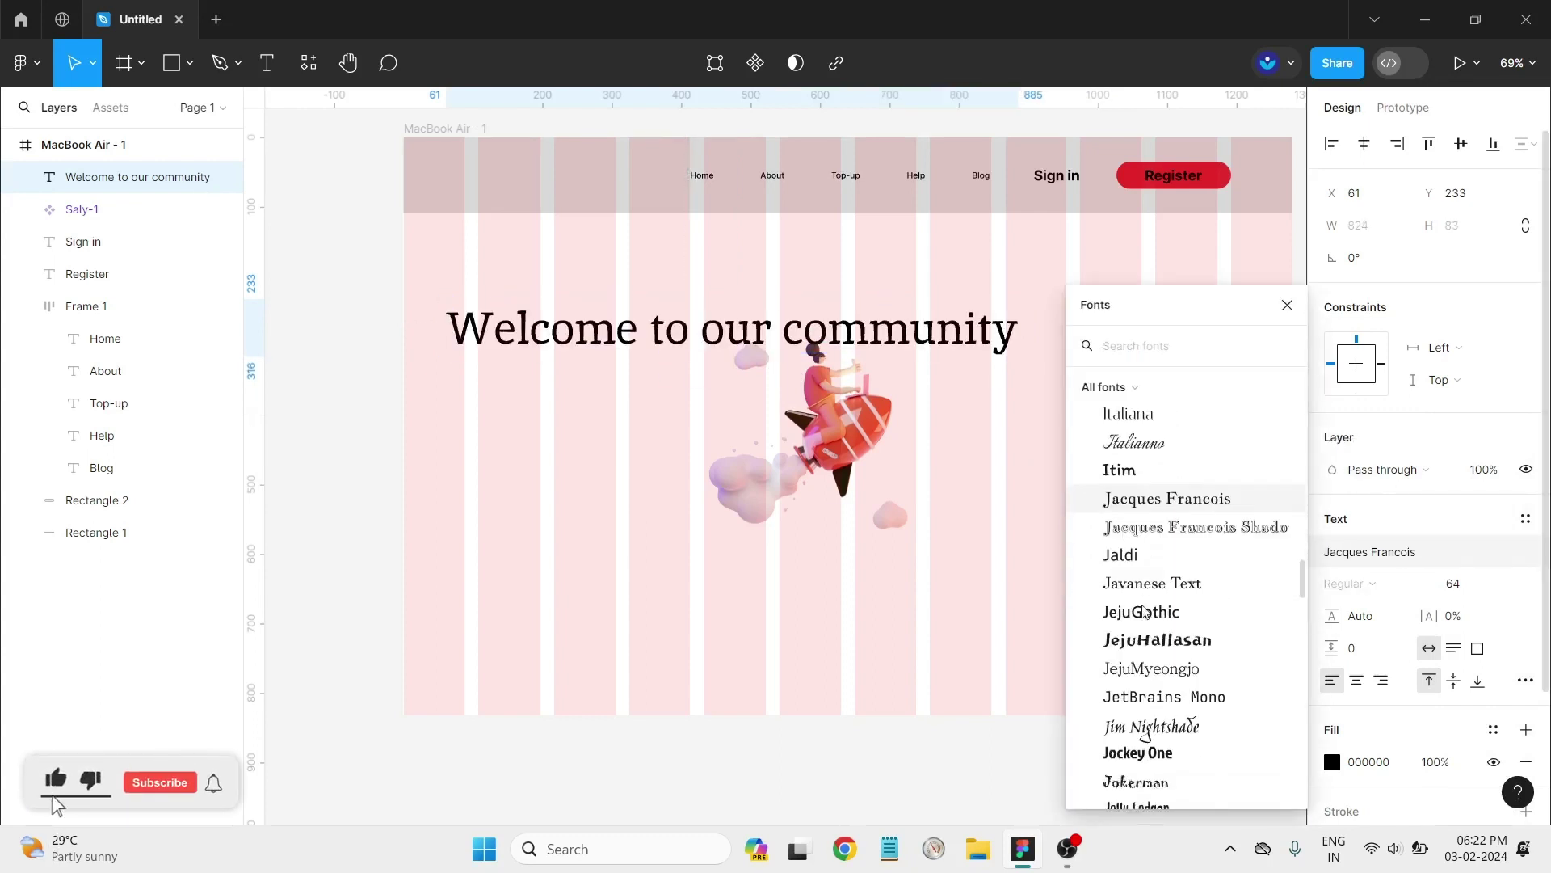
scroll(1143, 611, down, 2)
scroll(1147, 614, down, 2)
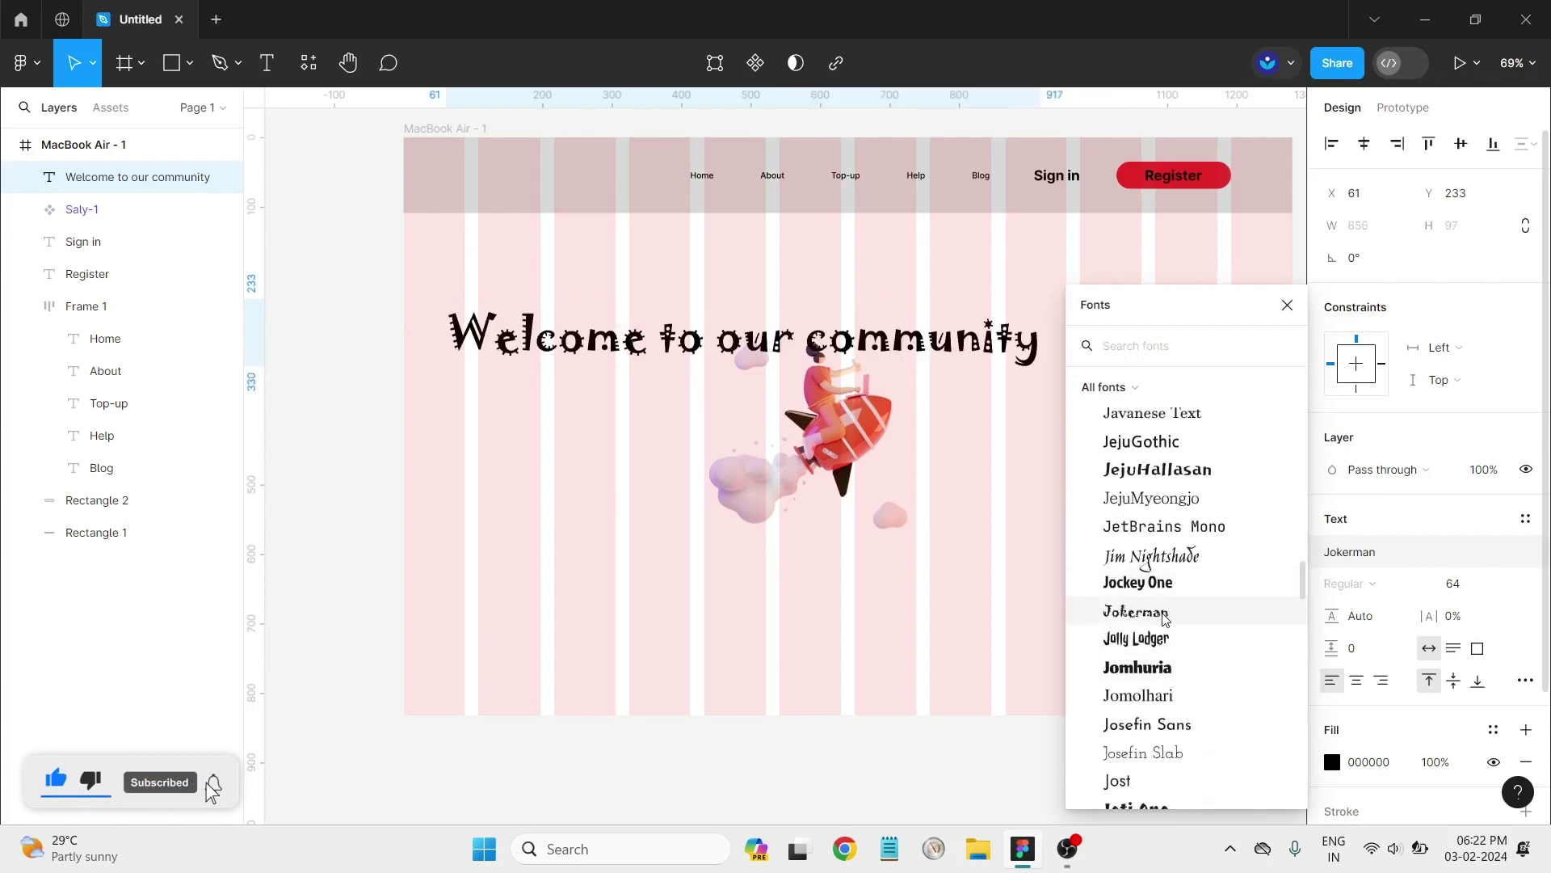
Step: Browse the font list, preview Kaushan Script, and apply Karla to the heading
click(1150, 677)
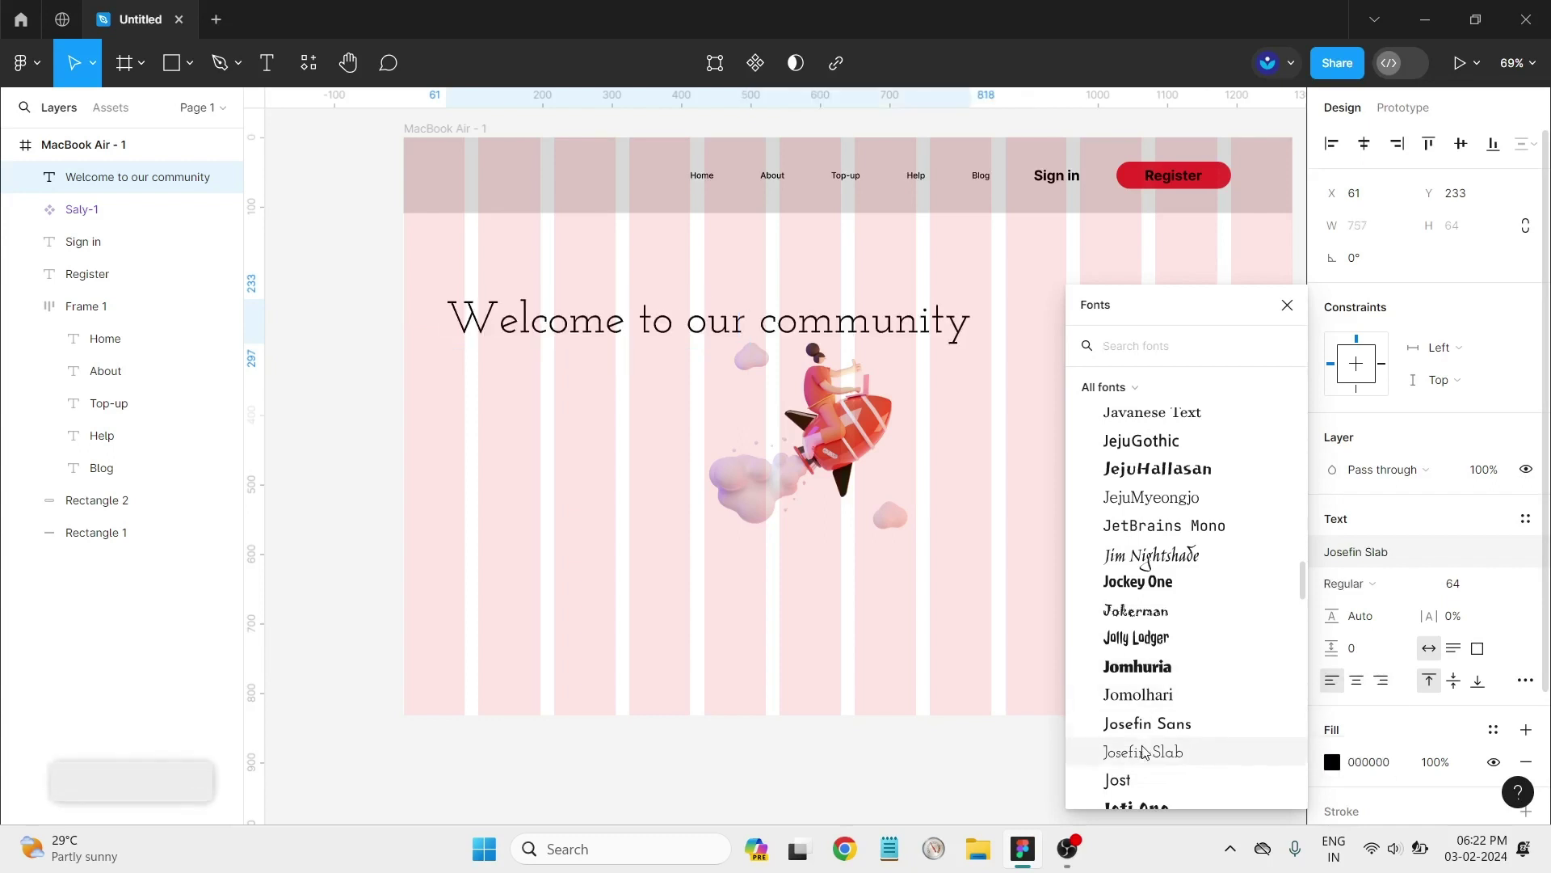
scroll(1143, 747, down, 4)
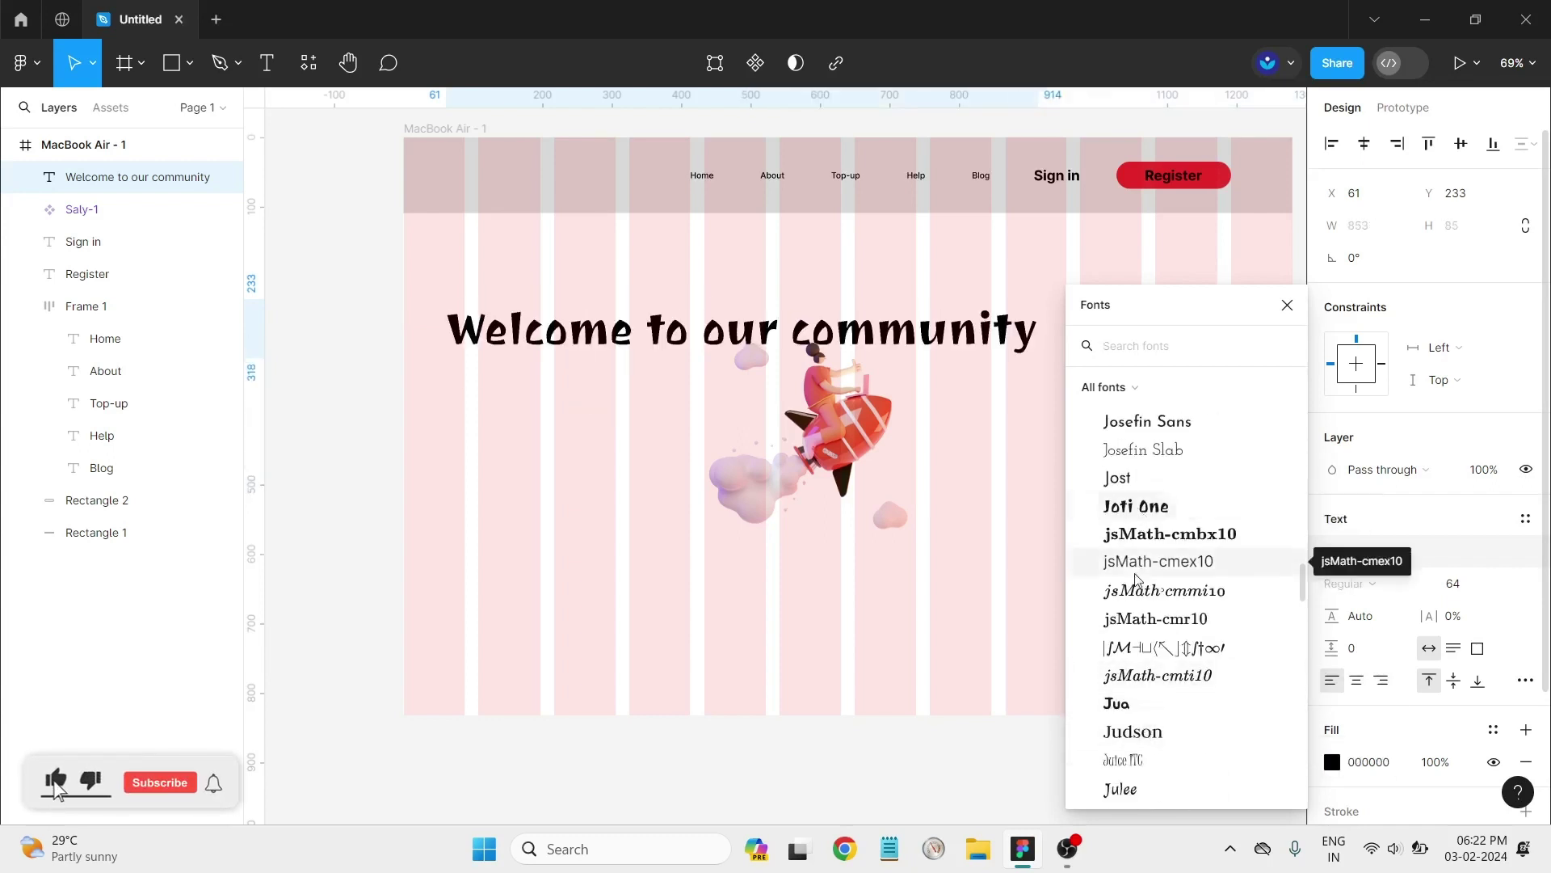
scroll(1139, 707, down, 1)
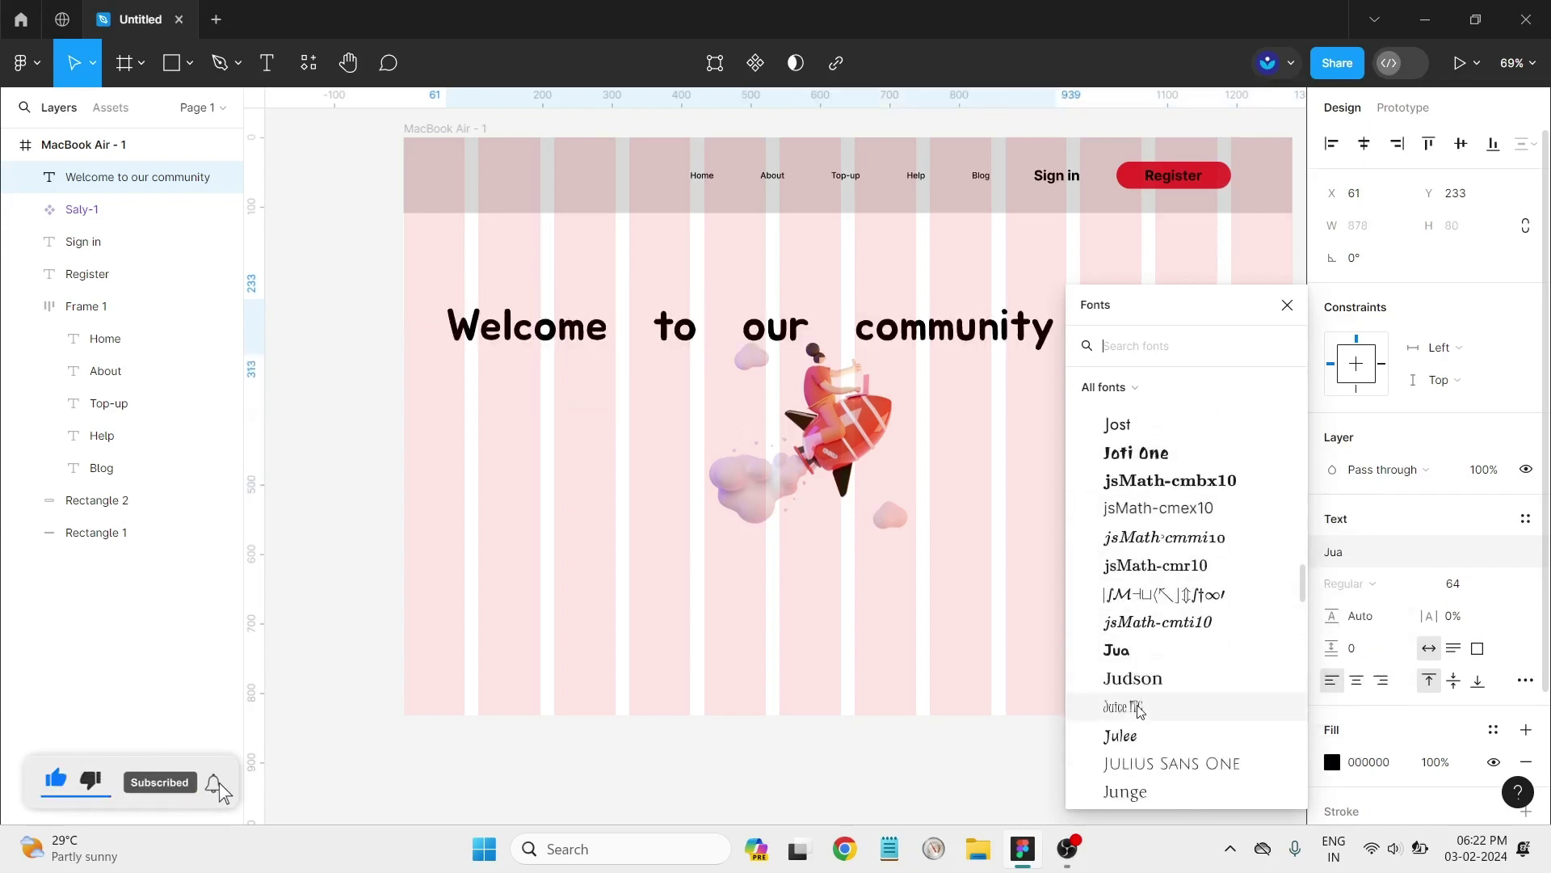
scroll(1138, 703, down, 2)
scroll(1135, 697, down, 2)
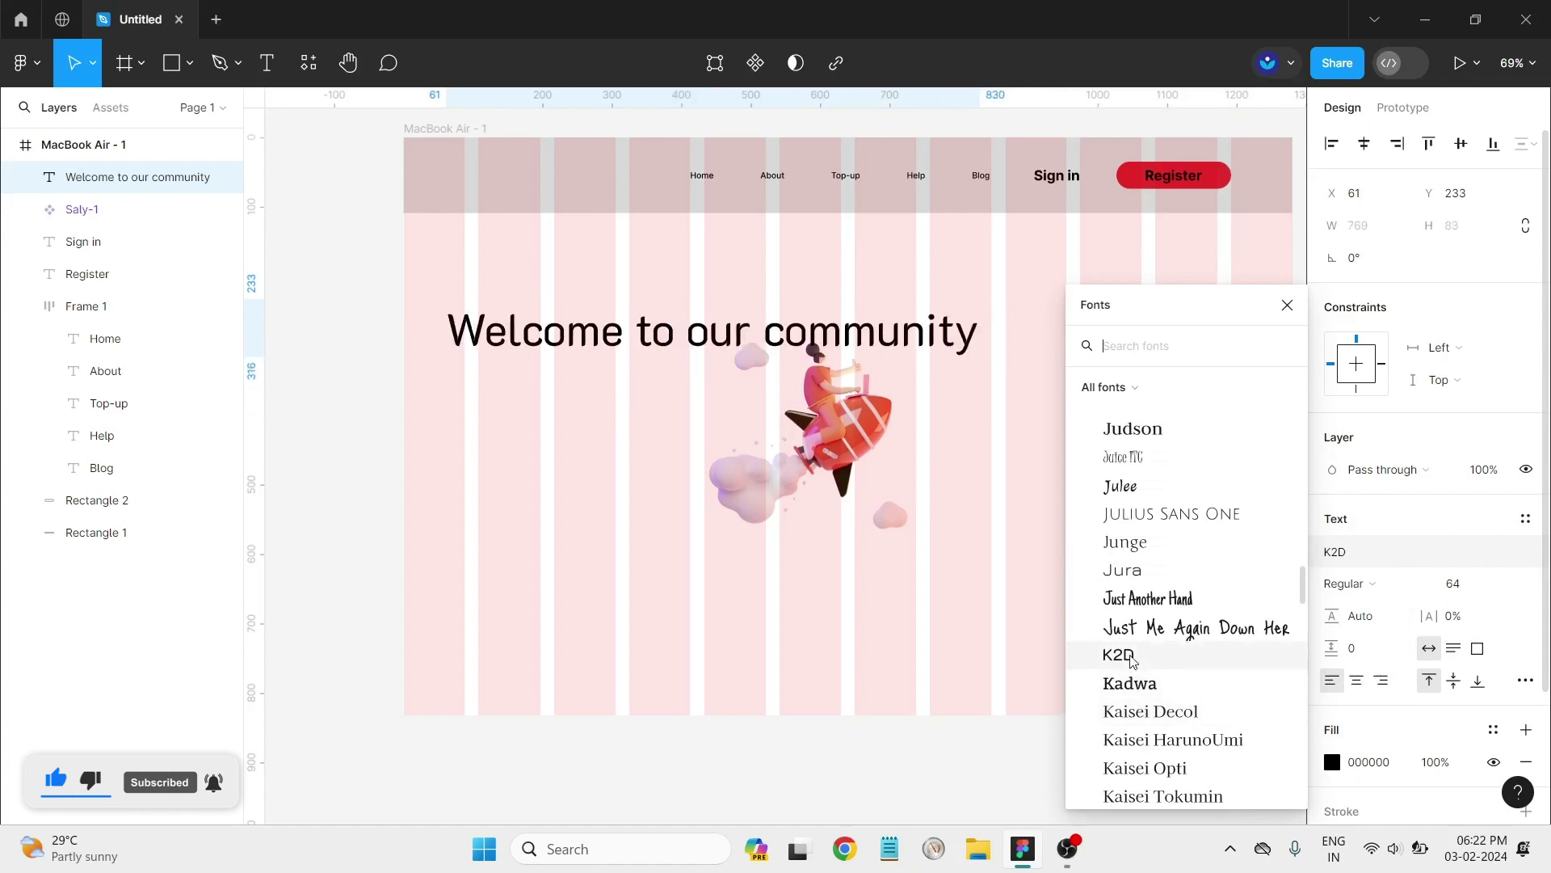
scroll(1133, 679, down, 5)
scroll(1133, 661, down, 2)
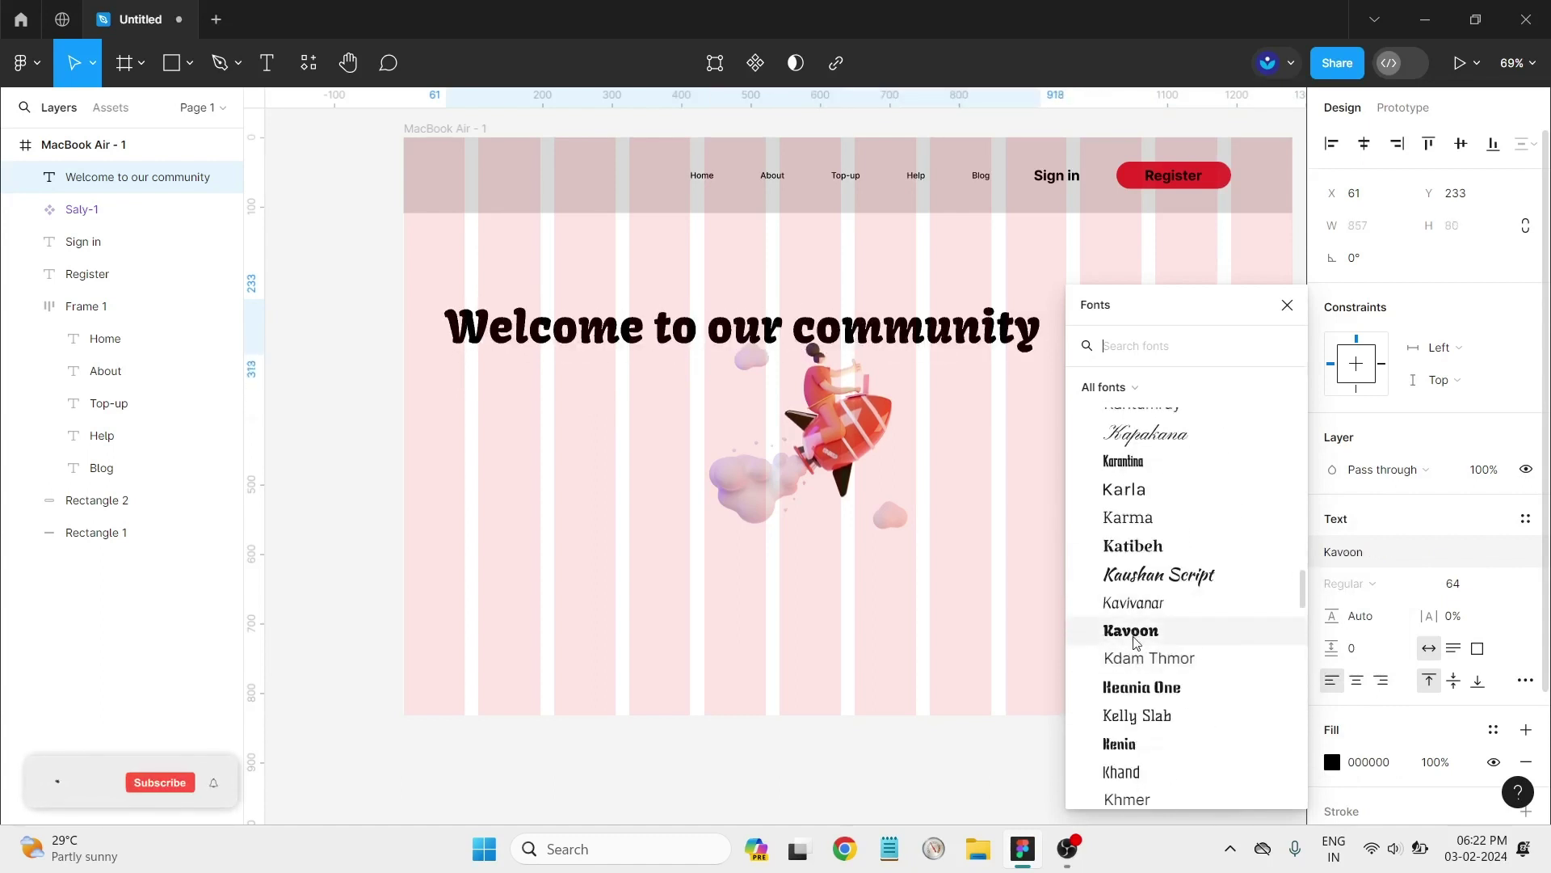
click(1135, 576)
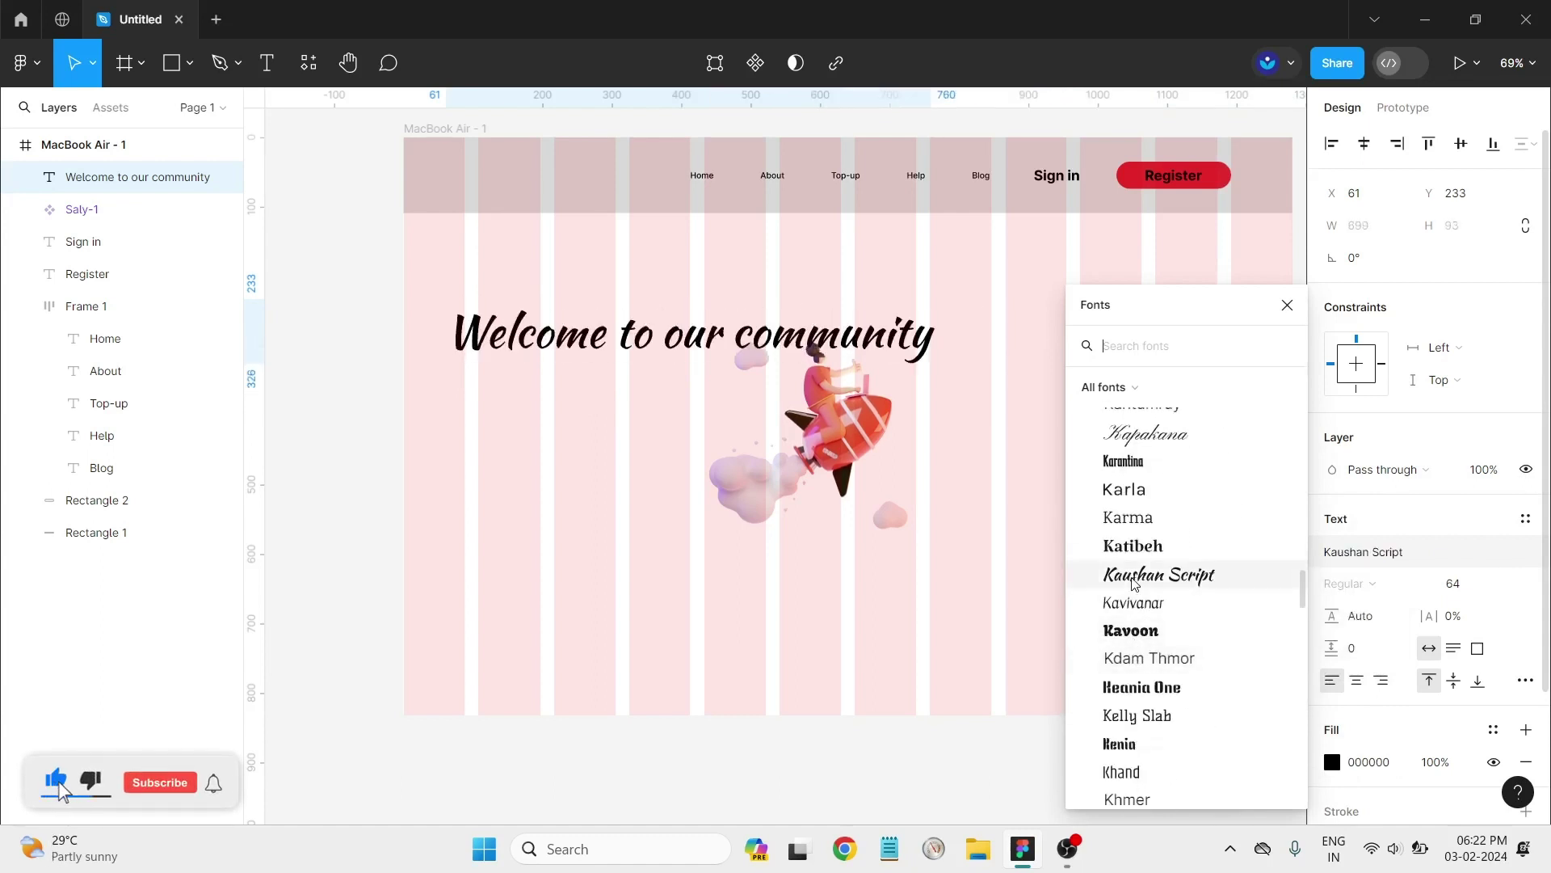
click(1129, 494)
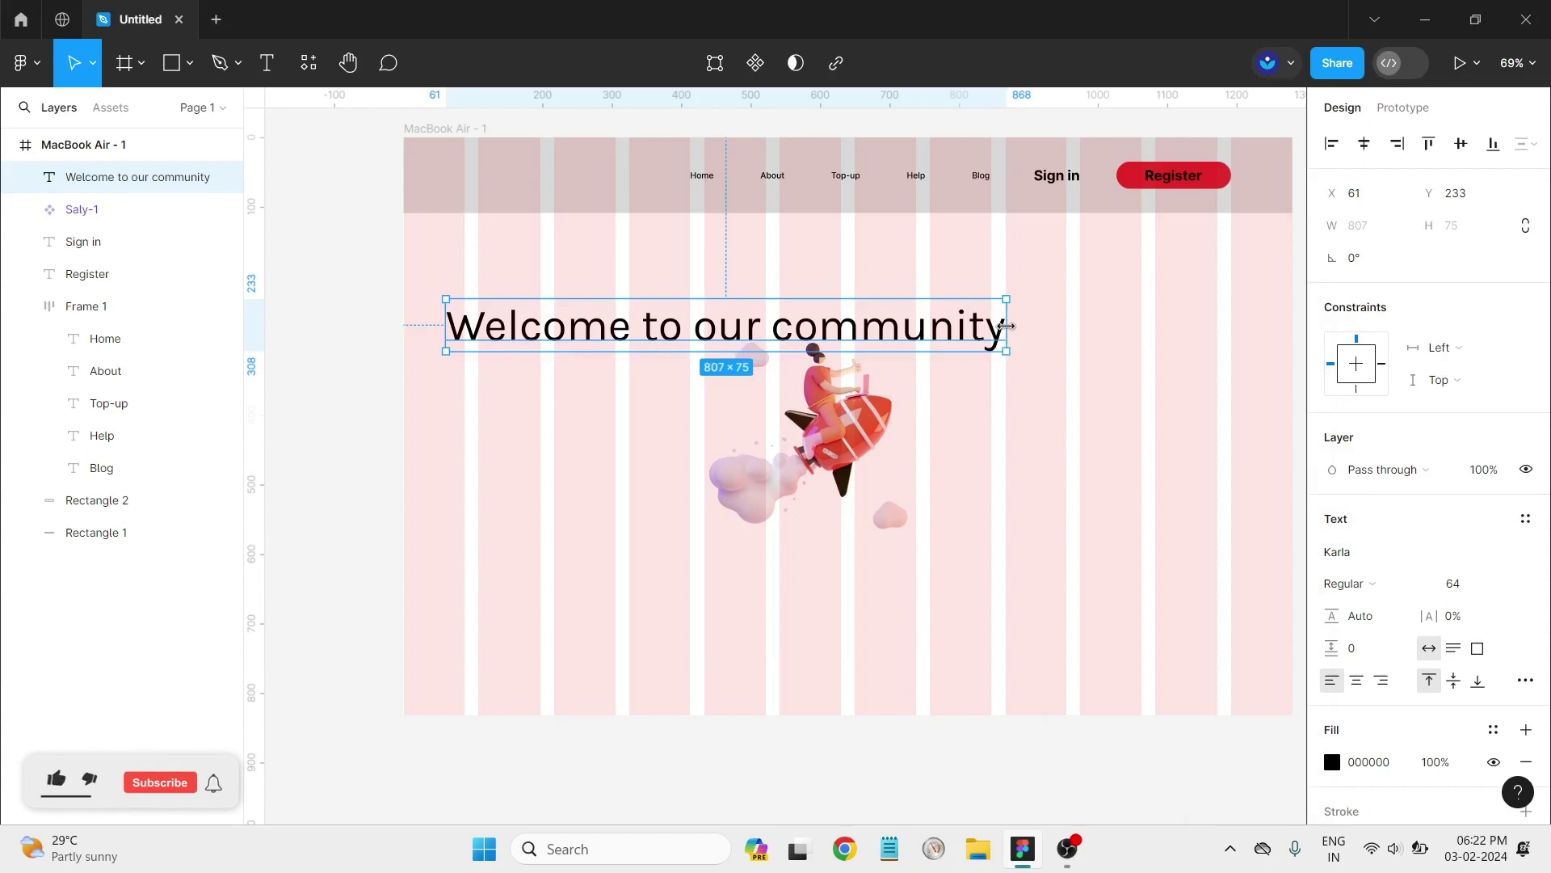
Step: Wrap the heading onto two lines at X 109, Y 210 in Karla Bold Italic
mouse_move(1006, 325)
mouse_down()
mouse_move(772, 369)
mouse_move(793, 326)
mouse_move(832, 328)
mouse_up()
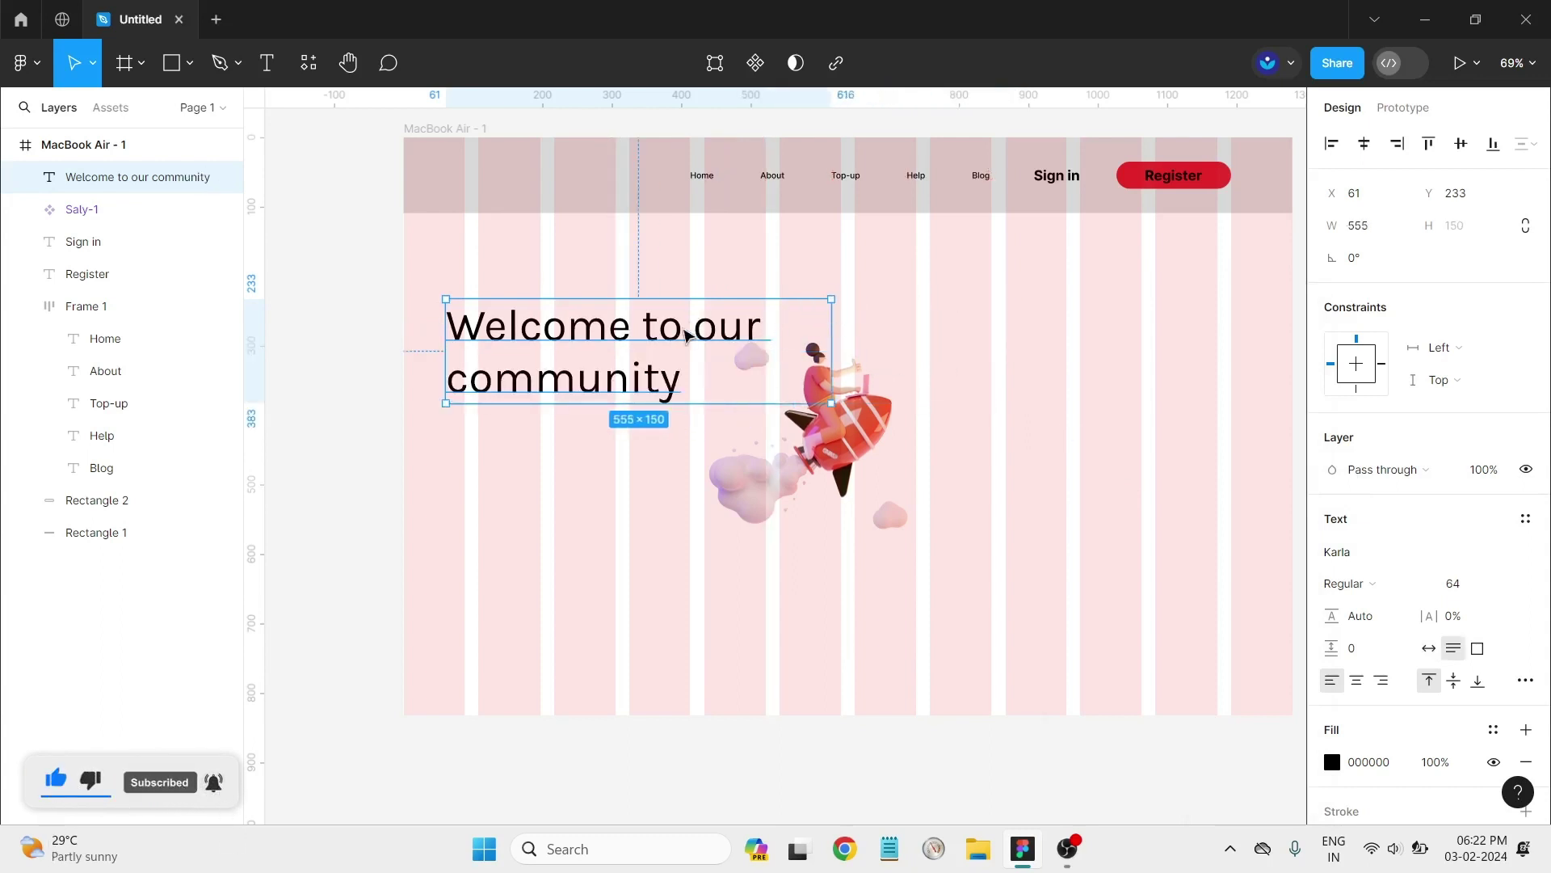
drag(685, 333, 714, 326)
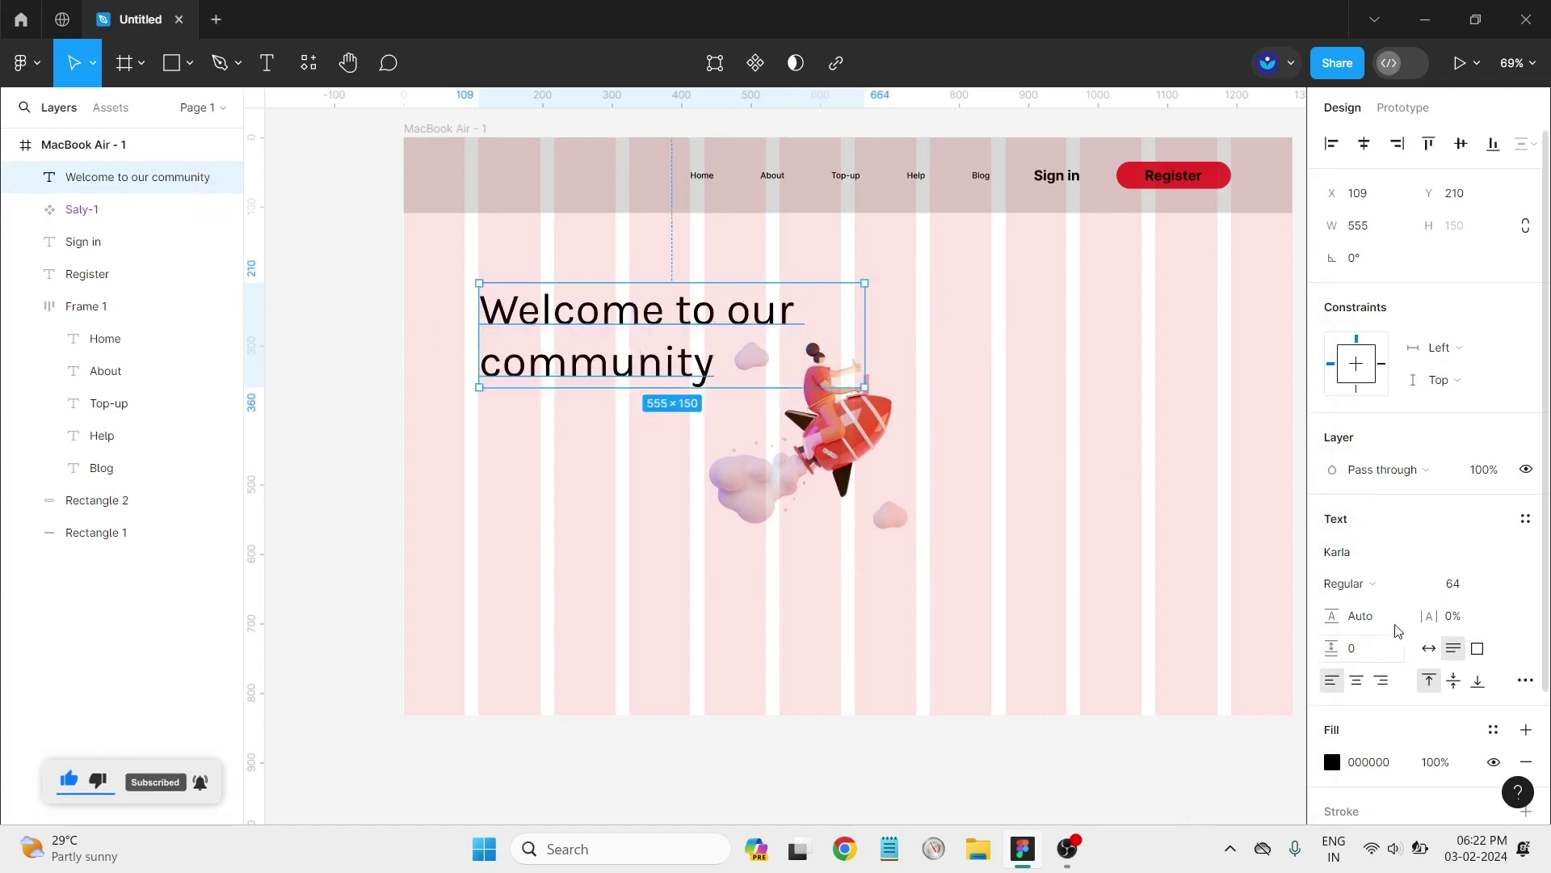
click(1357, 583)
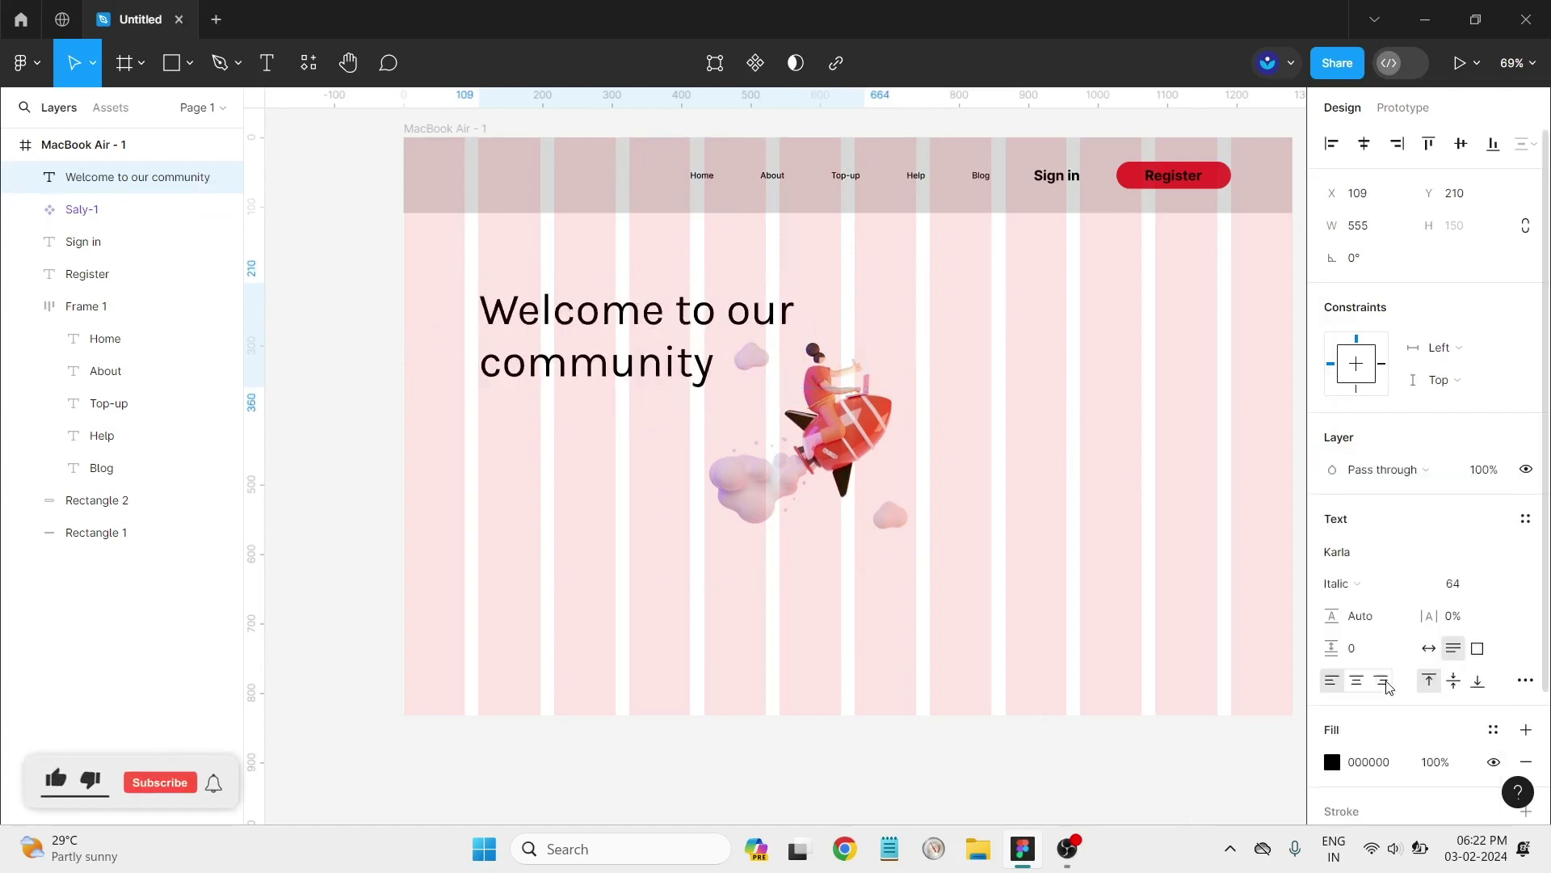
click(1385, 682)
click(1350, 586)
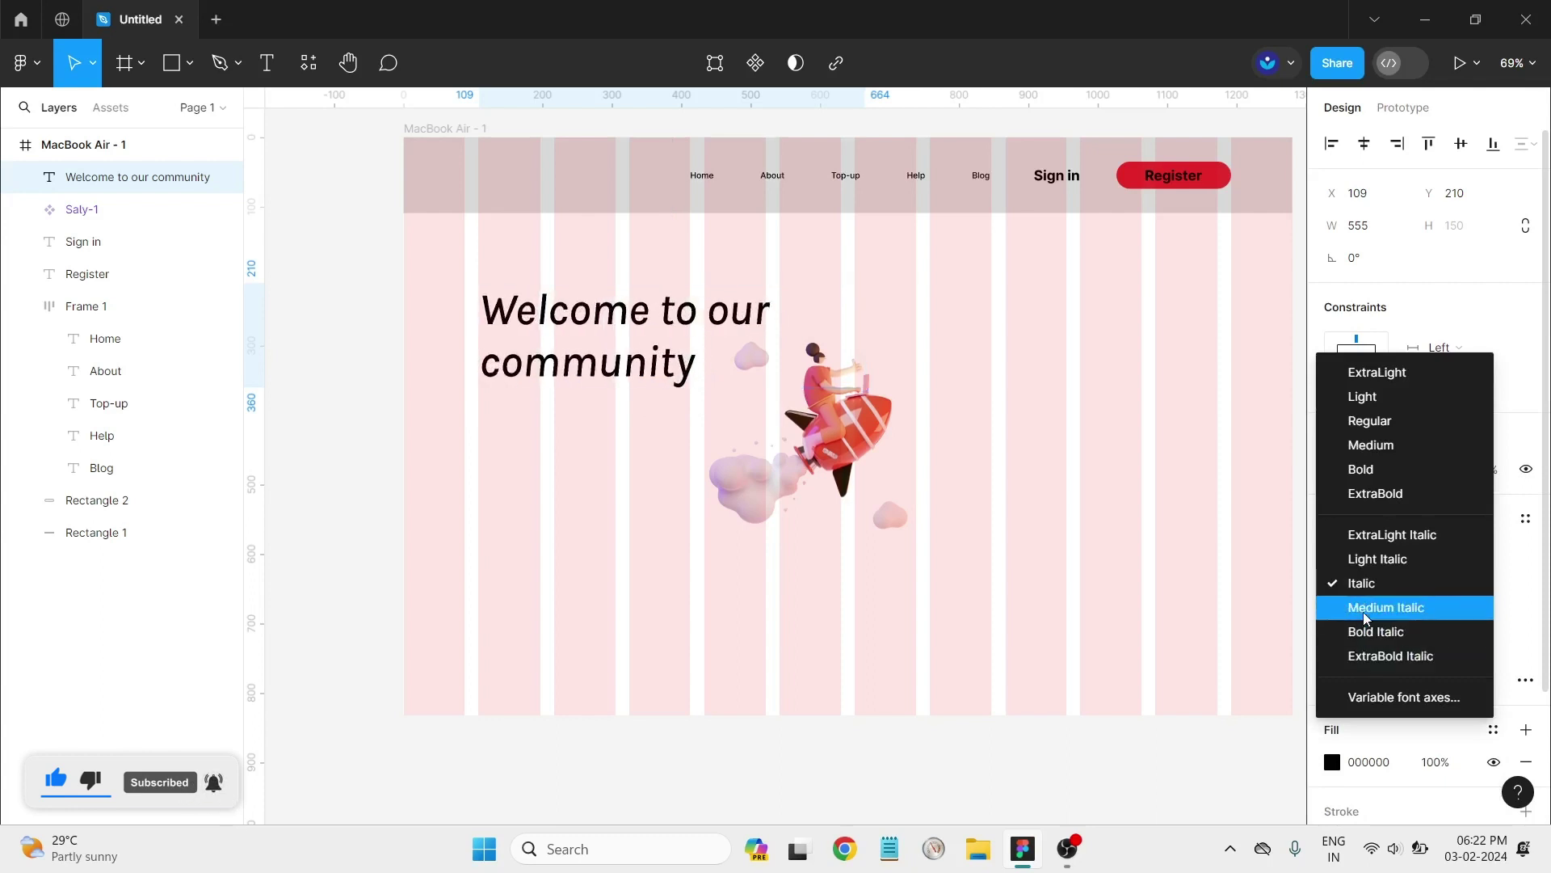
key(Up)
key(Up)
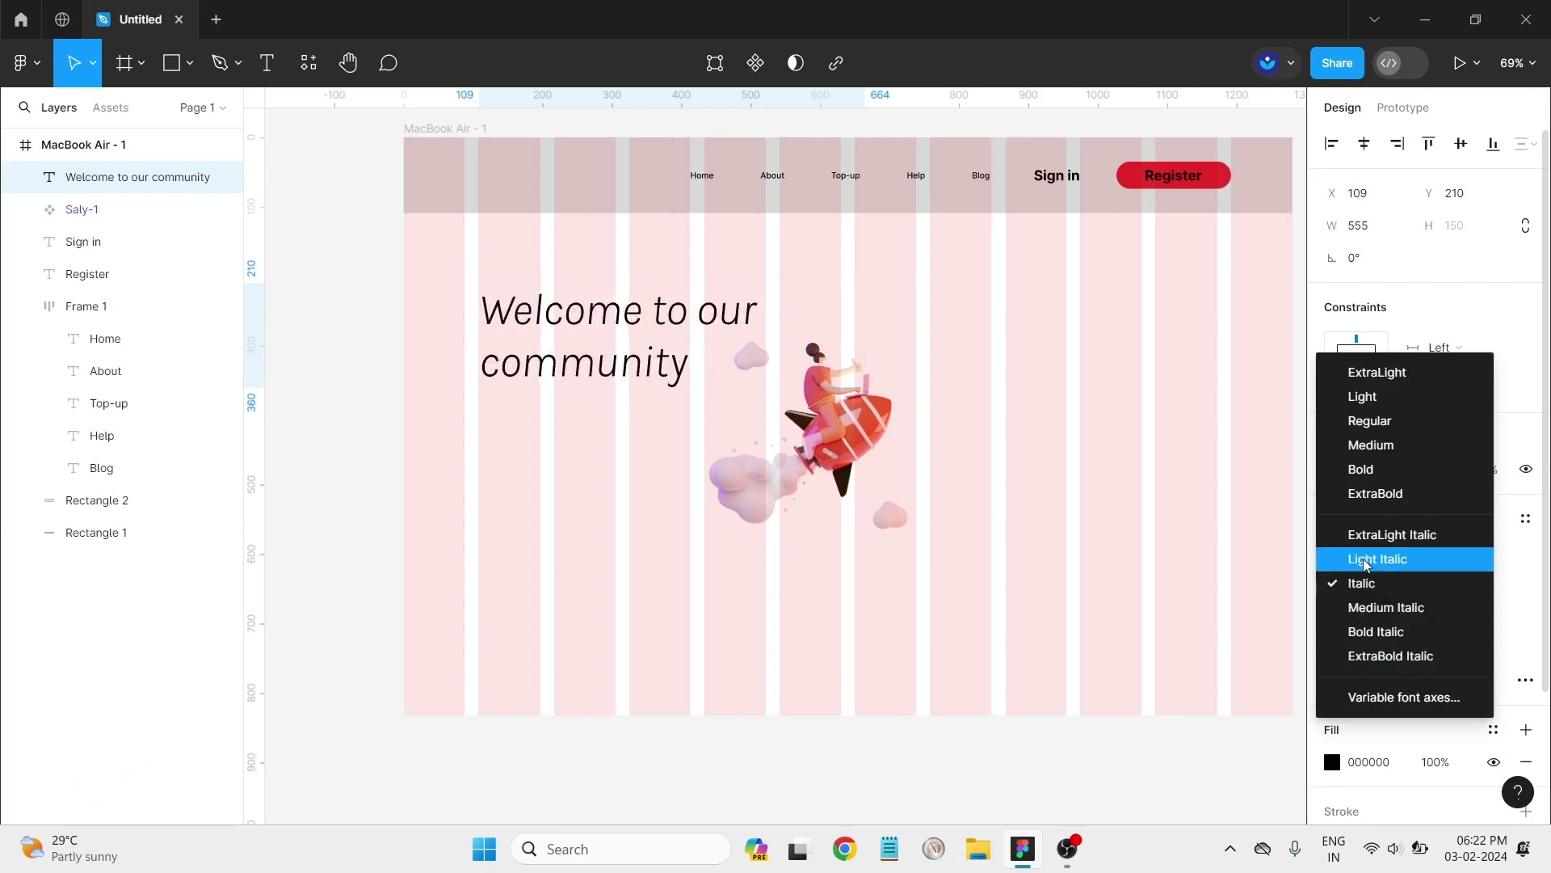
key(Up)
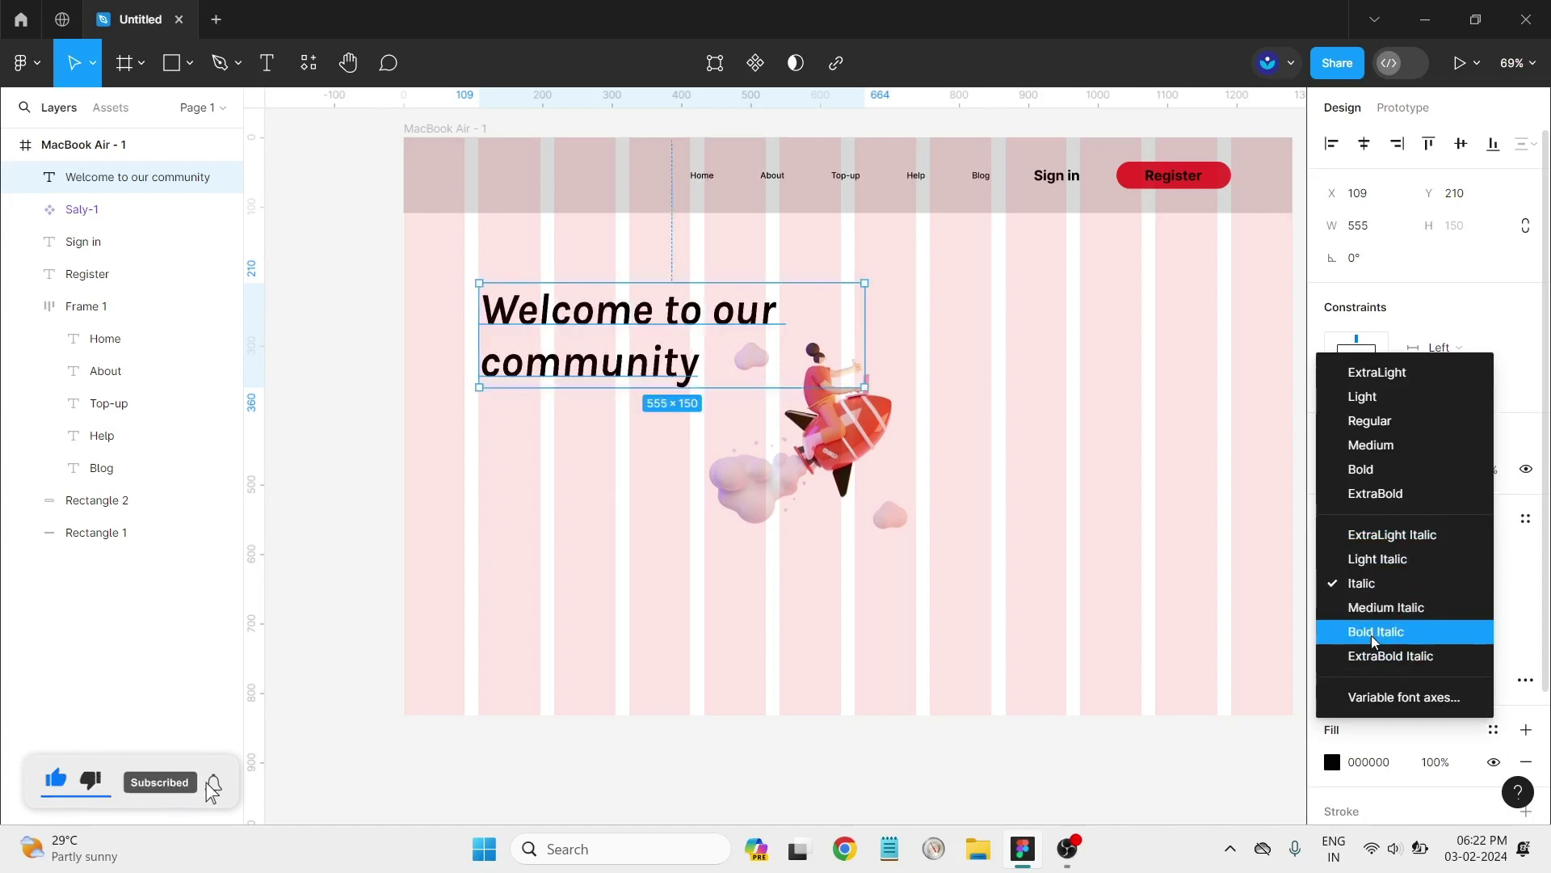
click(1373, 635)
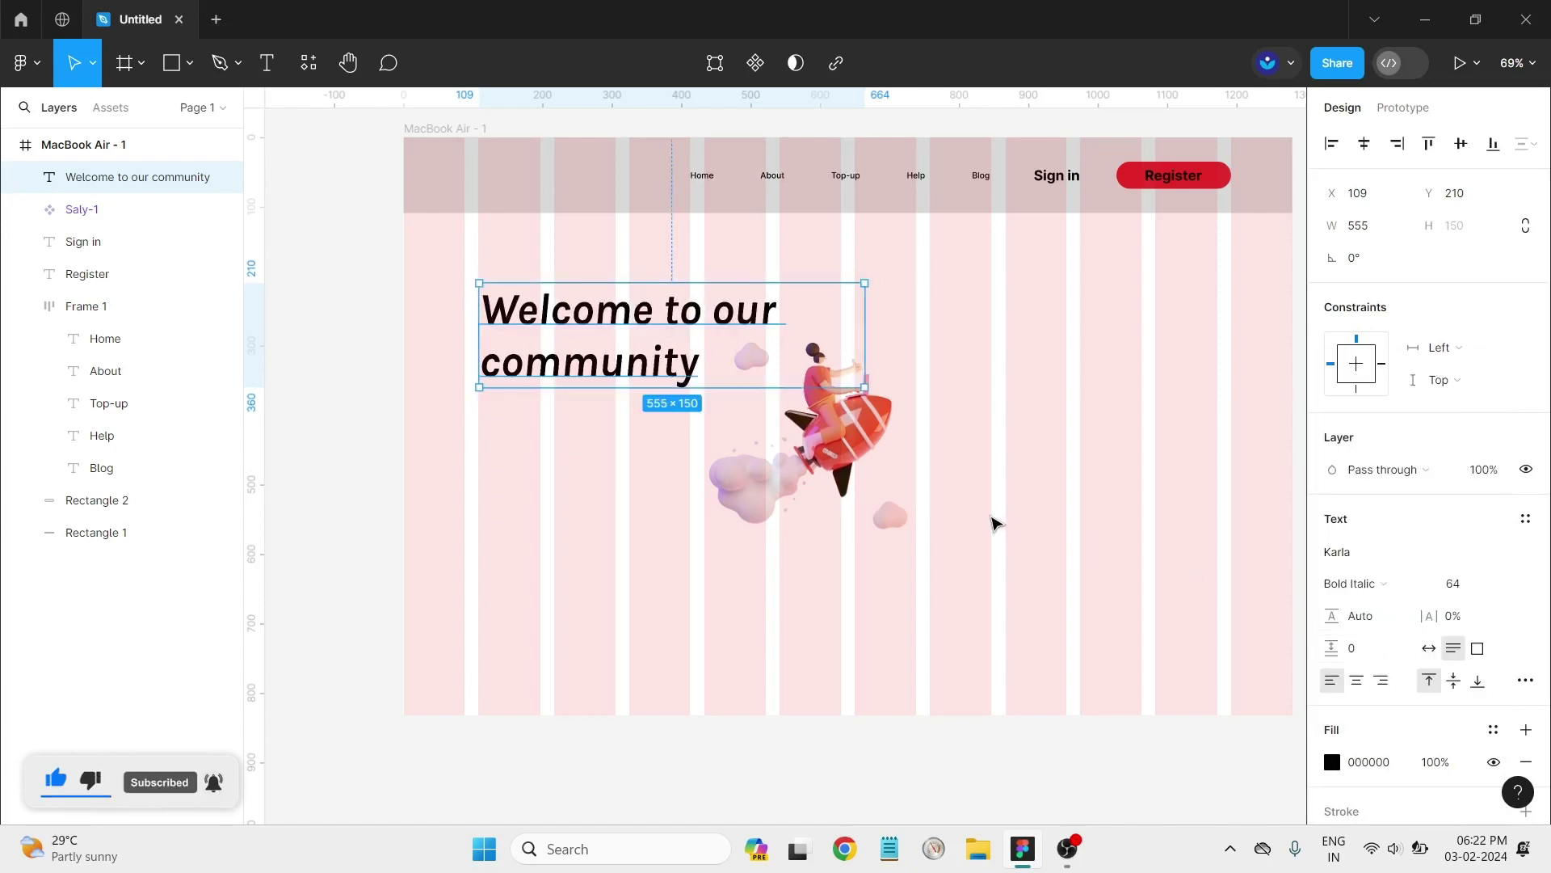
Step: Deselect, then reselect the welcome heading on the canvas
click(992, 523)
click(574, 359)
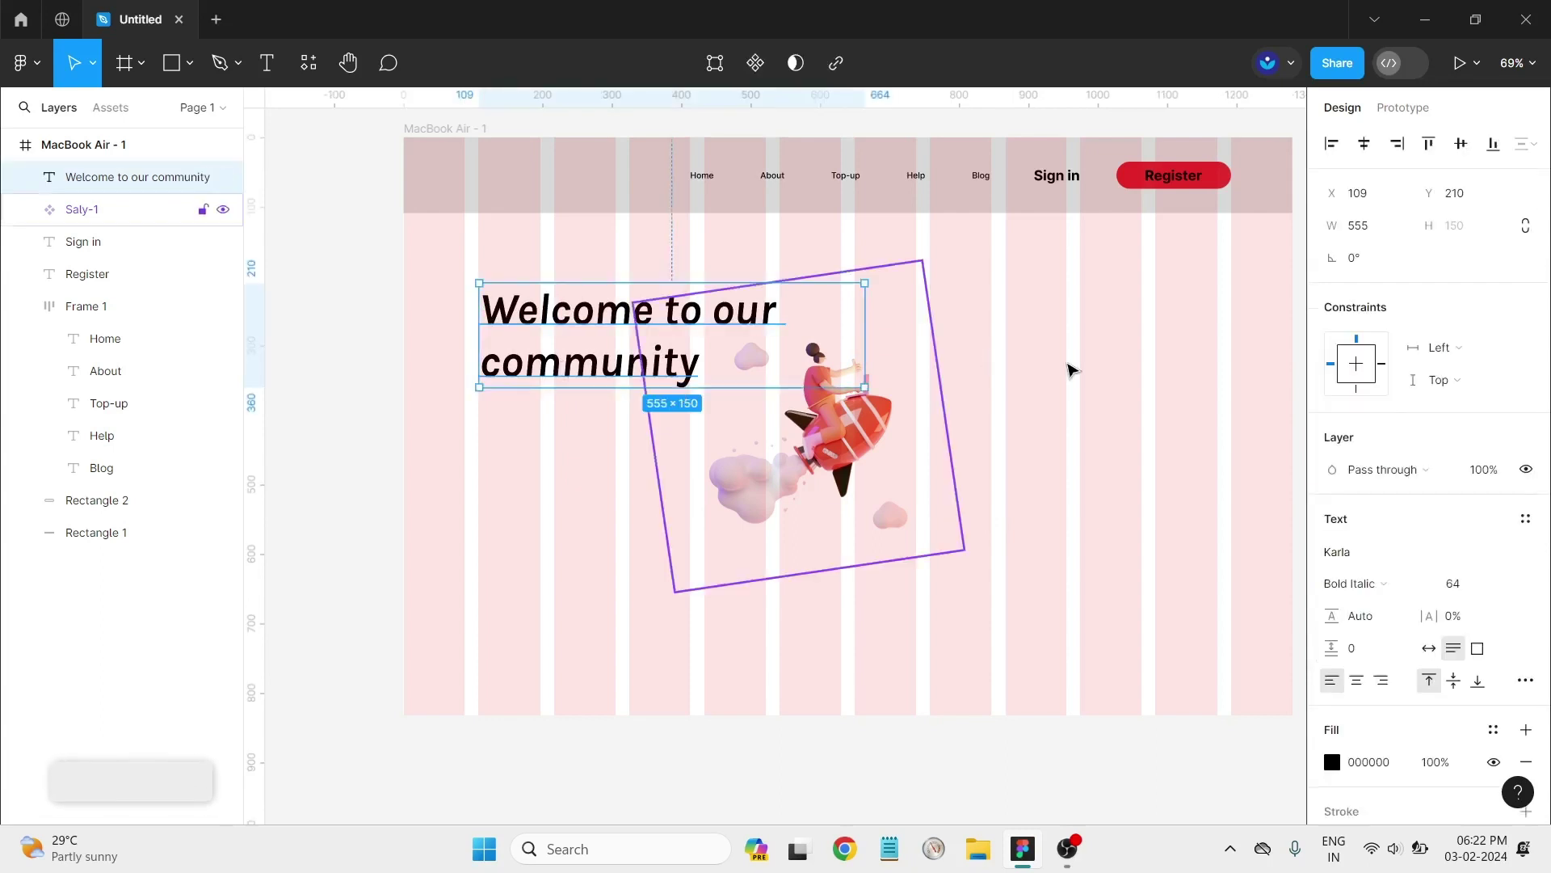
click(1066, 367)
click(651, 322)
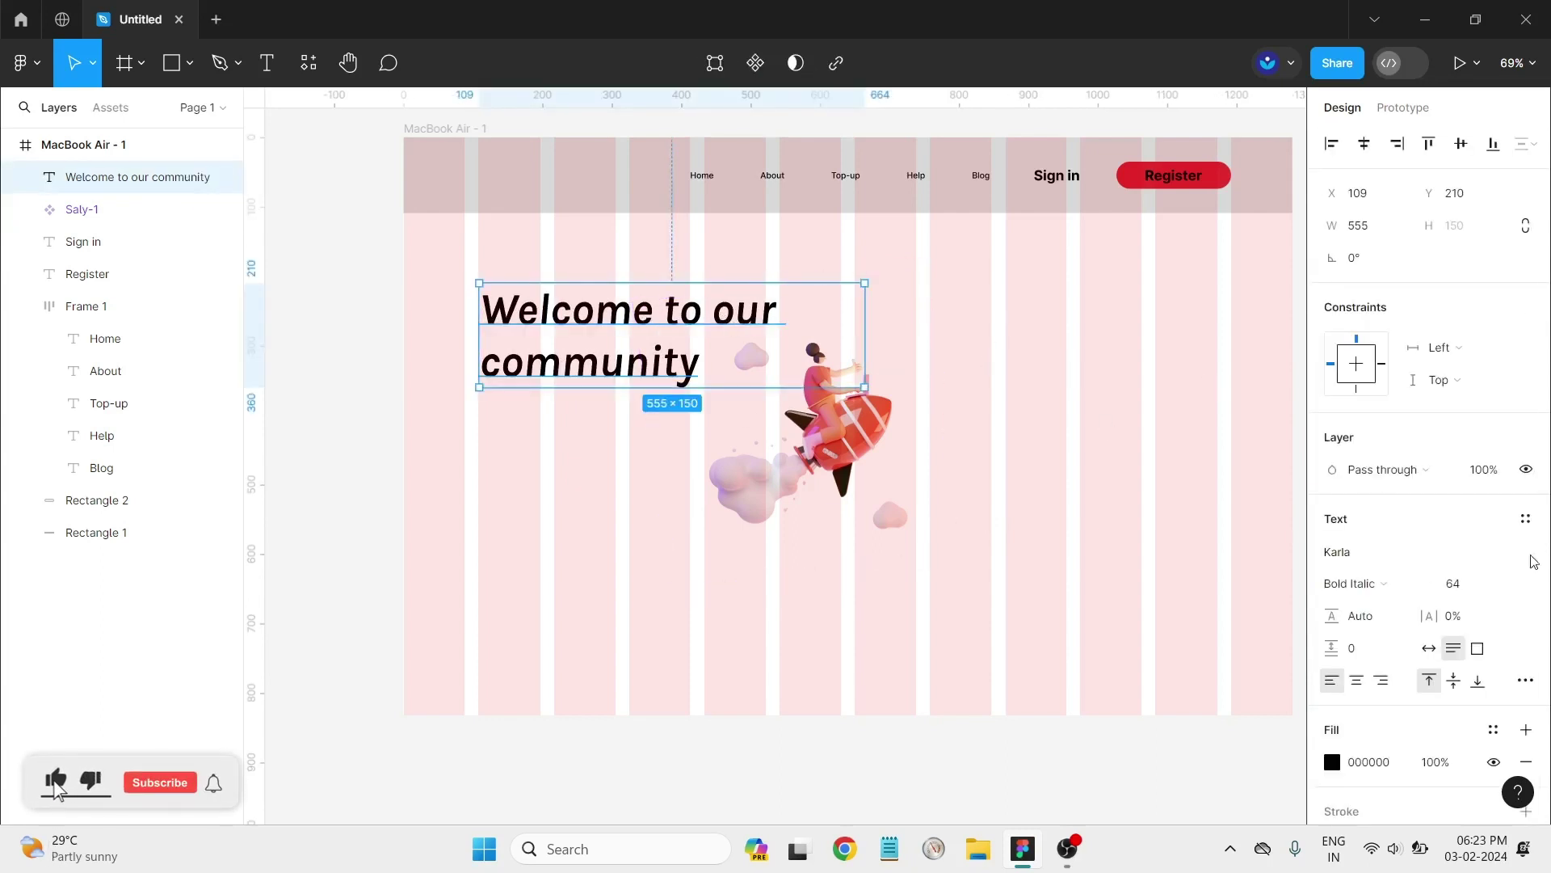
scroll(1518, 566, down, 2)
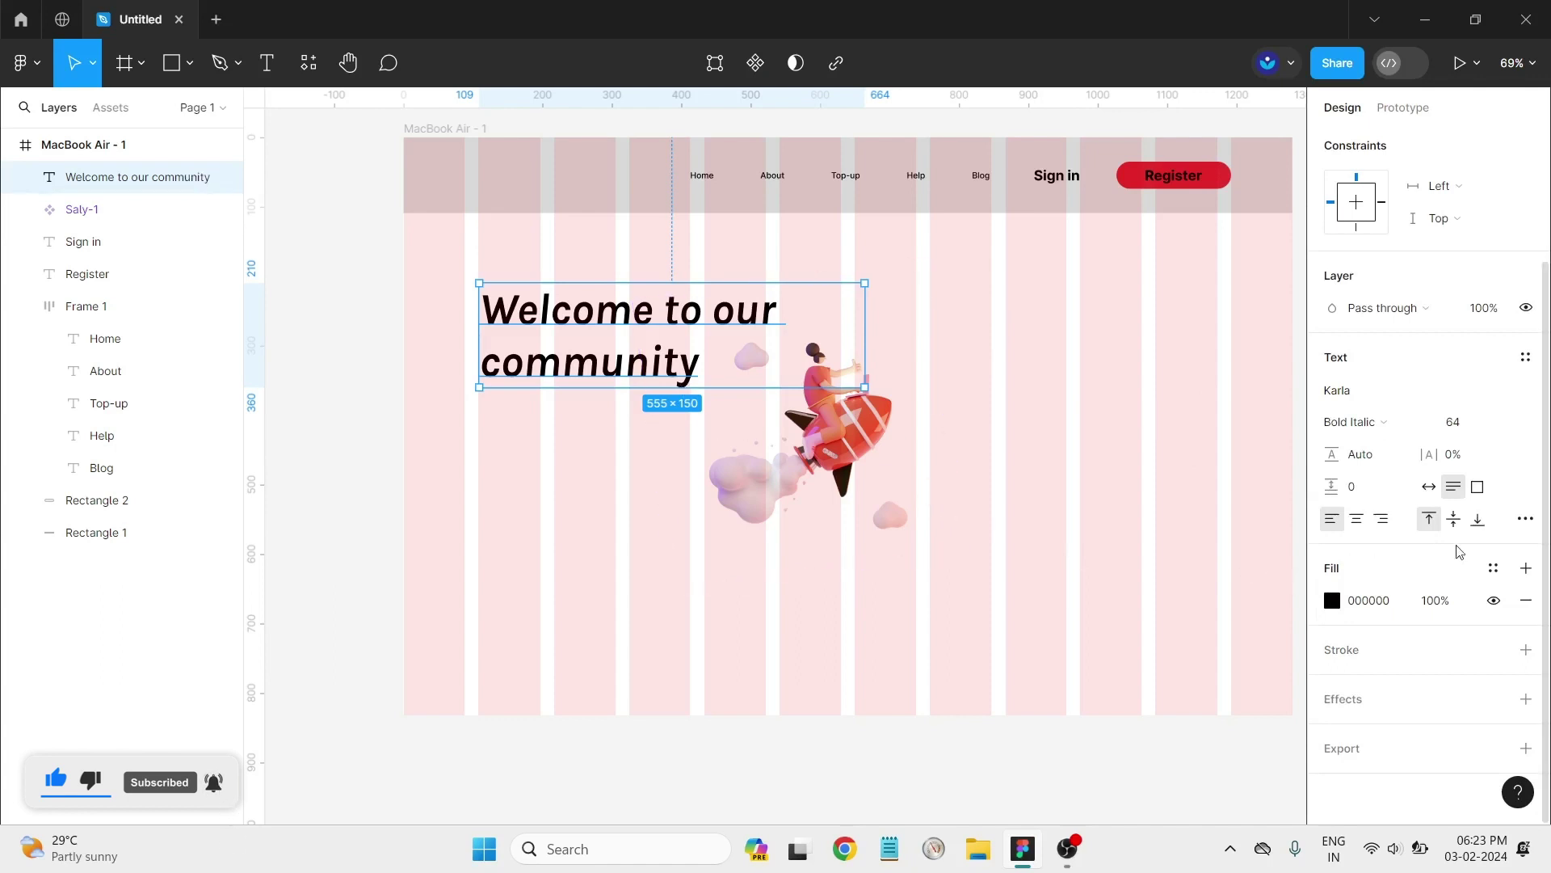
Step: Recolour the heading's fill to pinkish red DA695B sampled from the rocket
click(1332, 600)
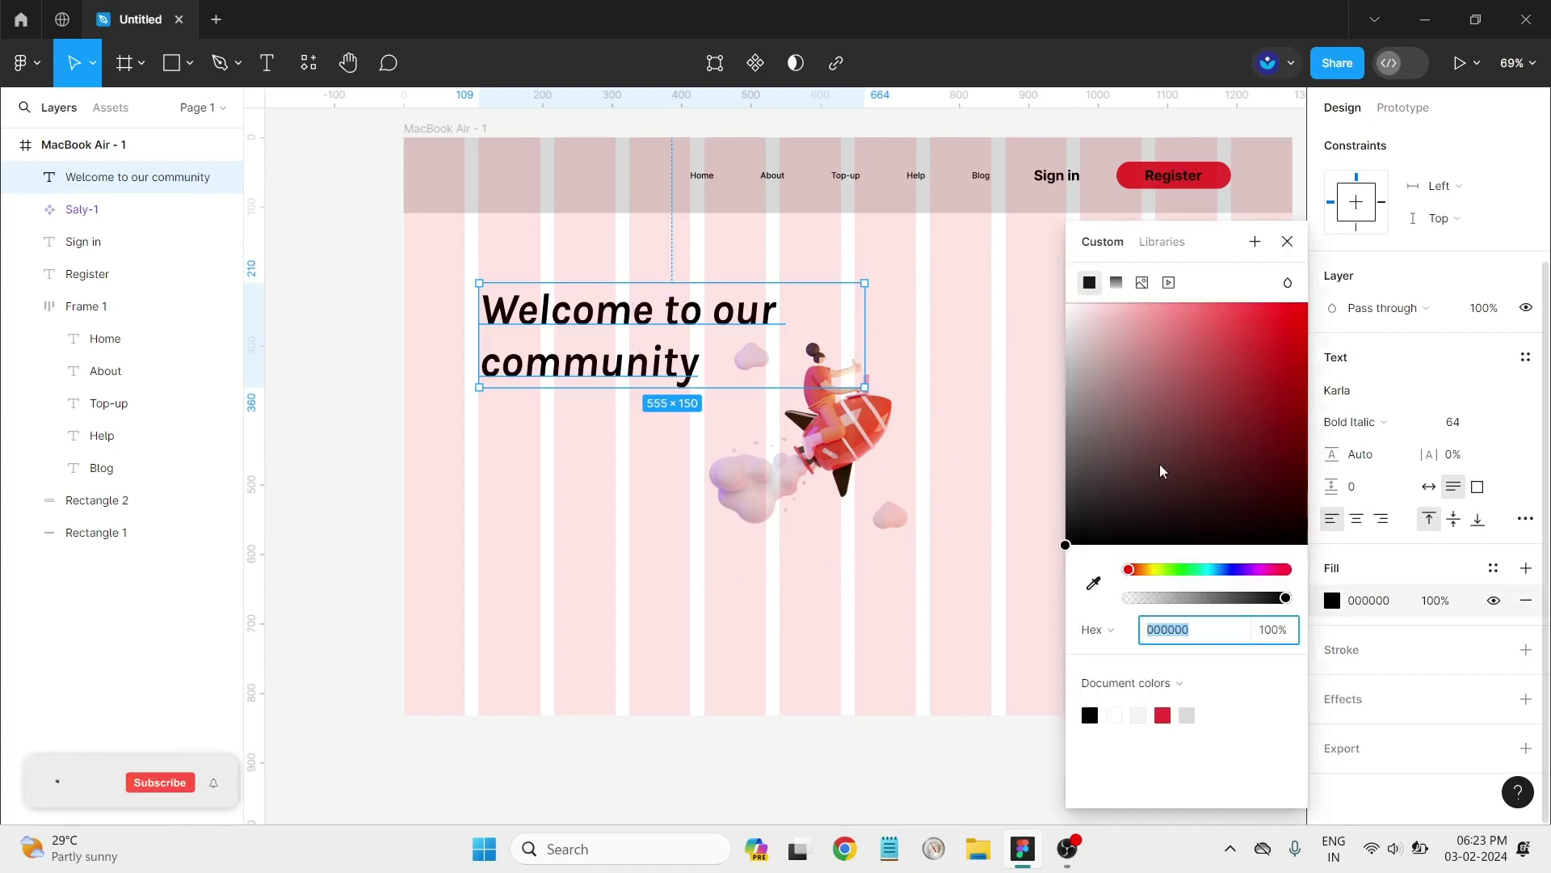
click(1093, 584)
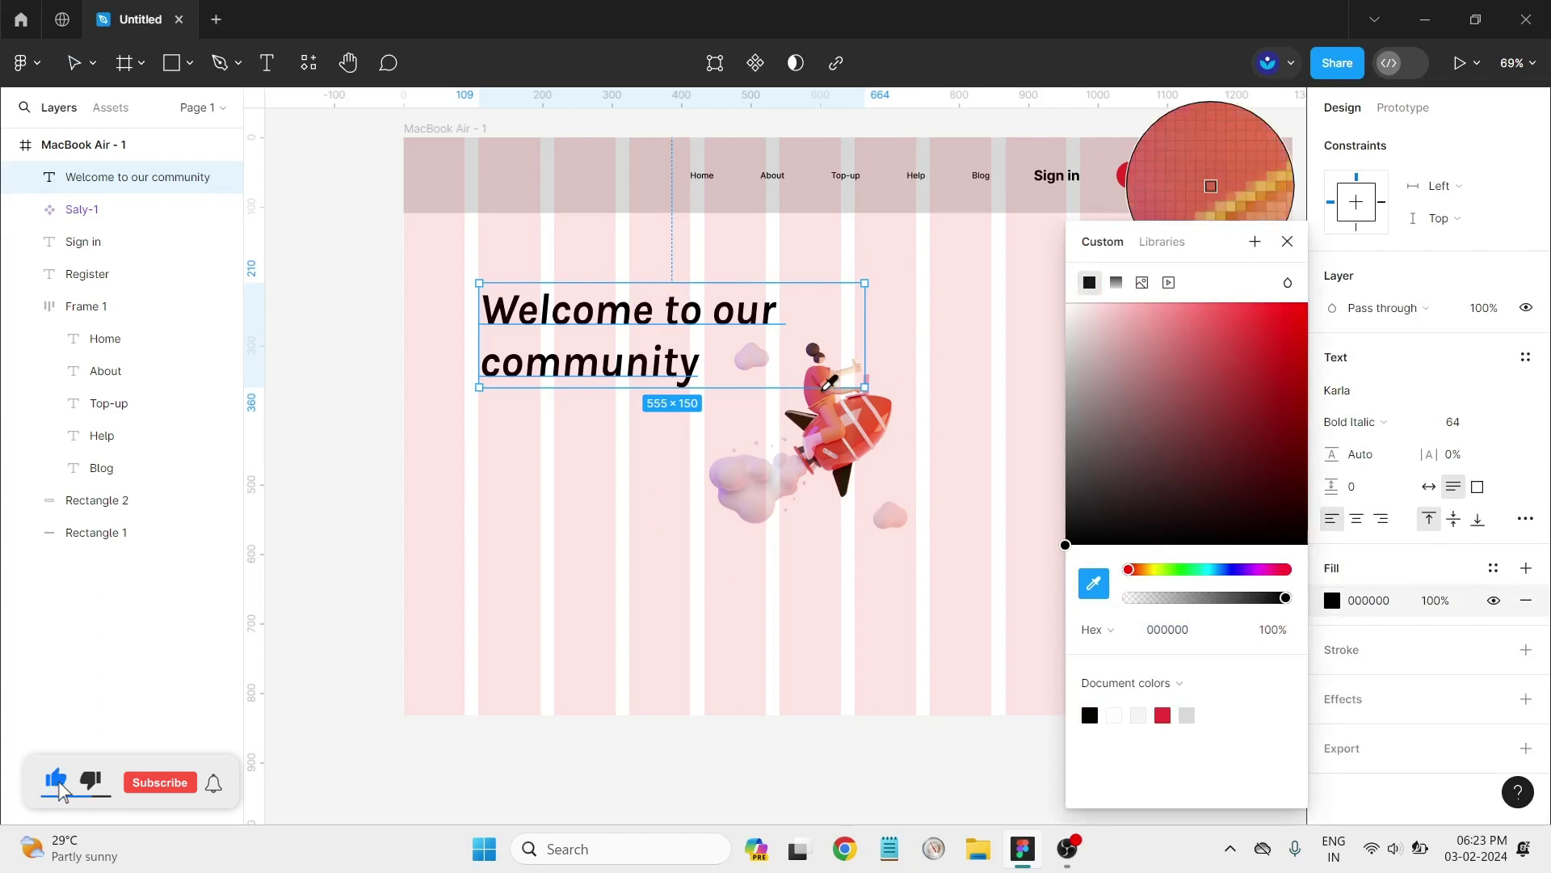
click(1210, 185)
click(823, 388)
click(1072, 429)
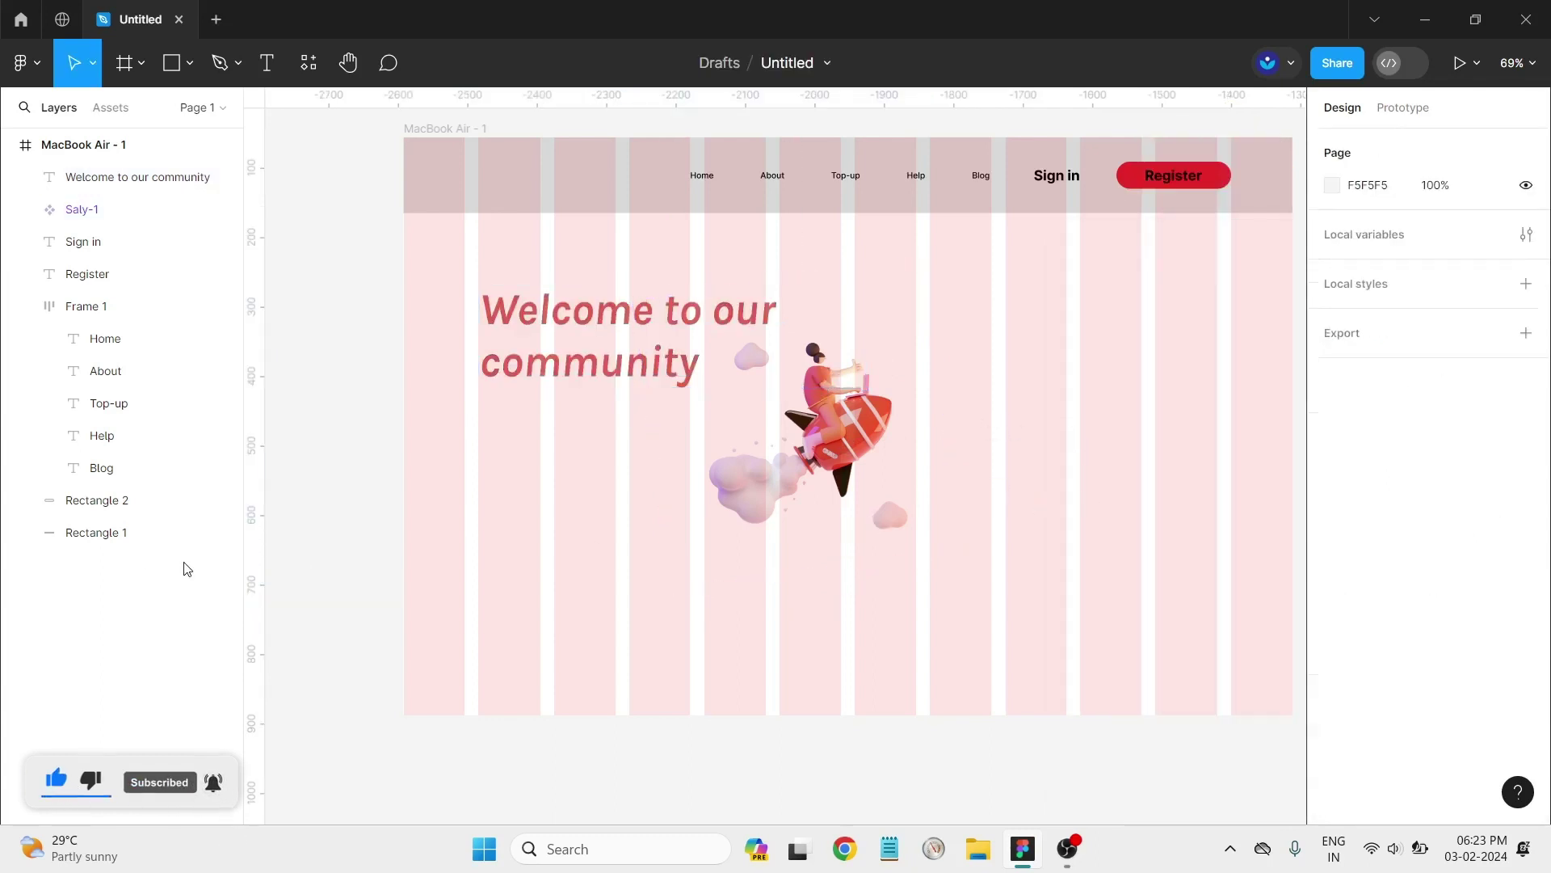
mouse_move(133, 177)
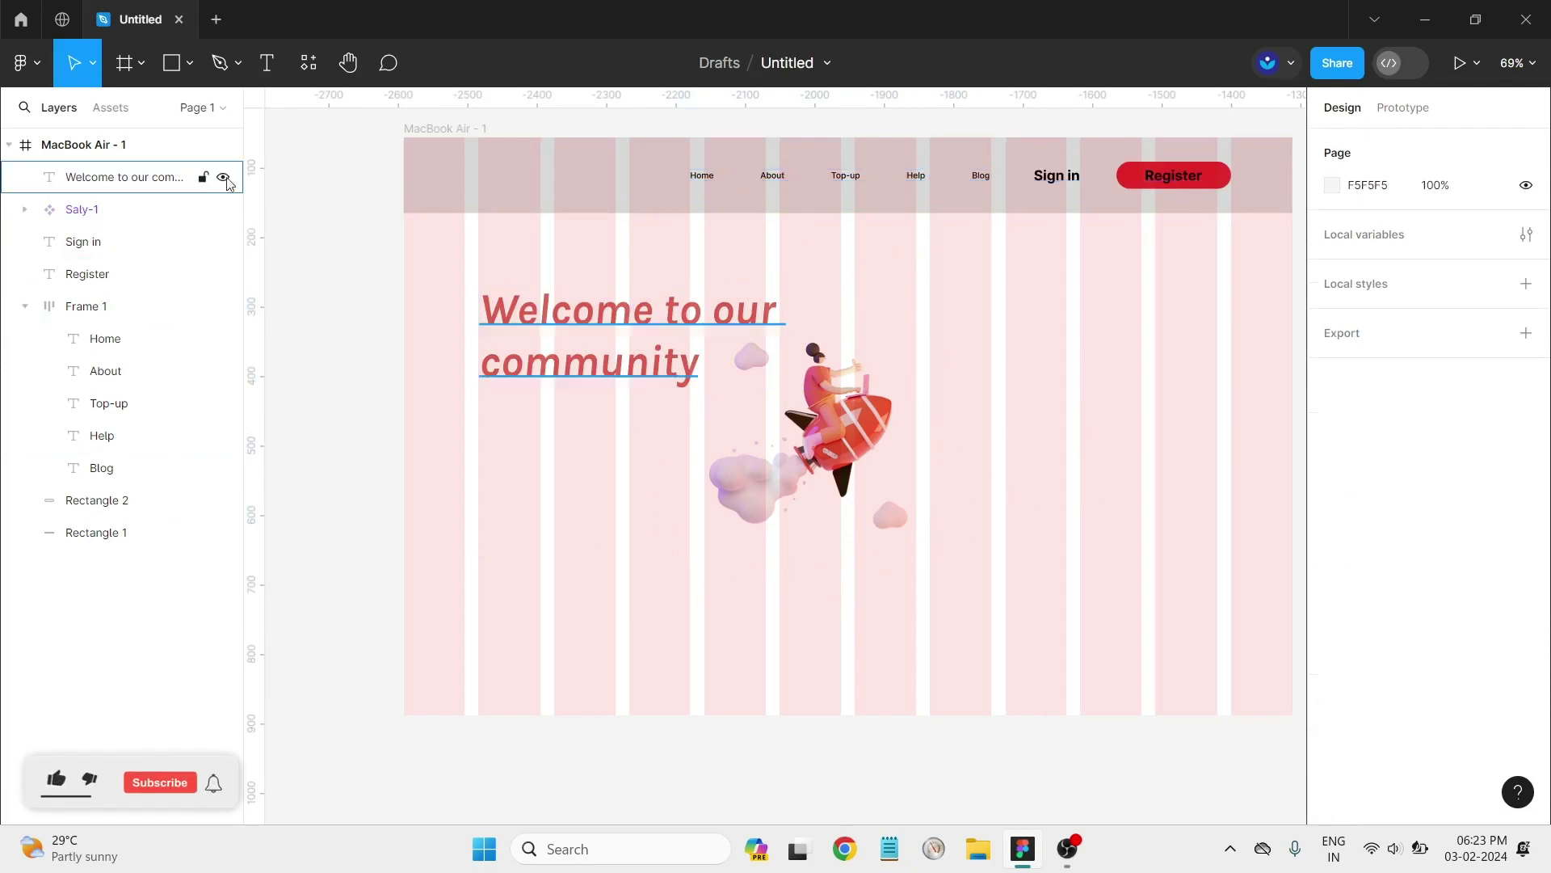
click(261, 68)
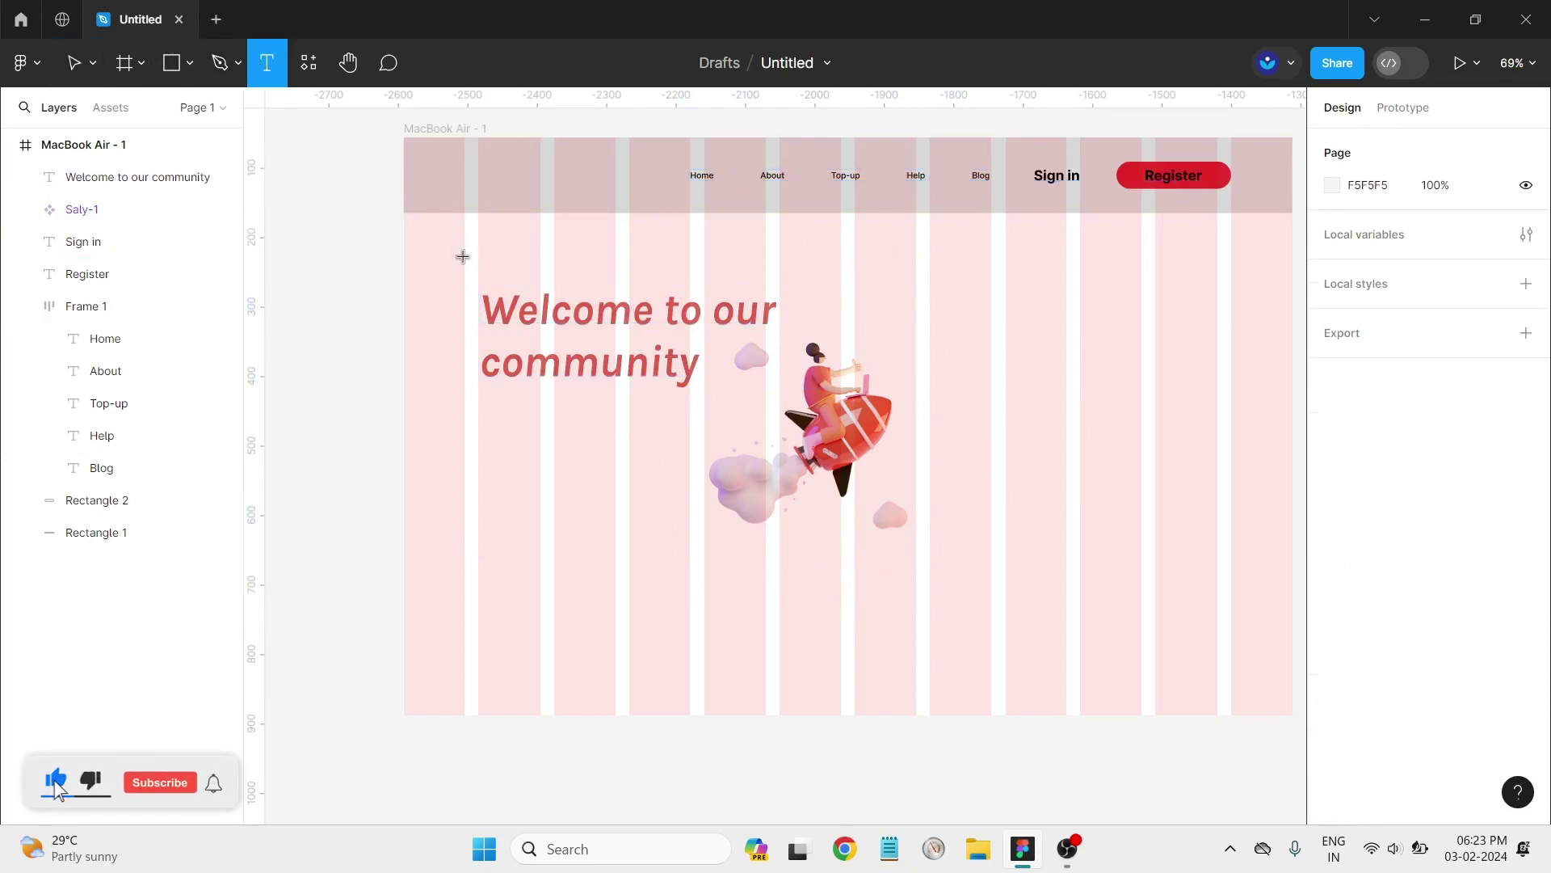
Step: Type 'Start your new journey with us' below the heading, correcting 'jorney'
click(500, 408)
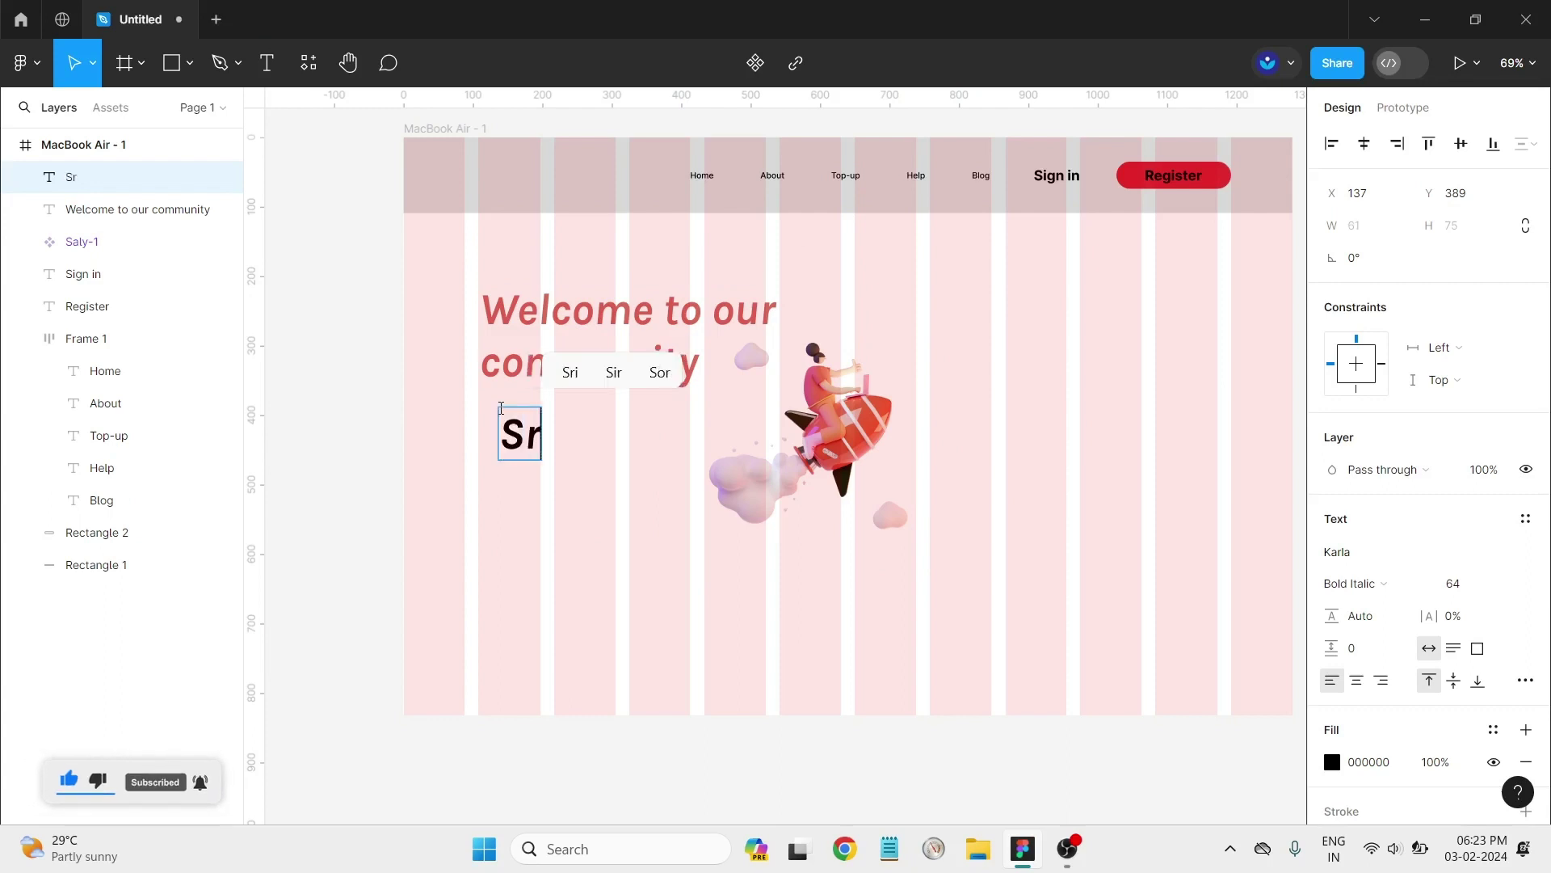
text(tart)
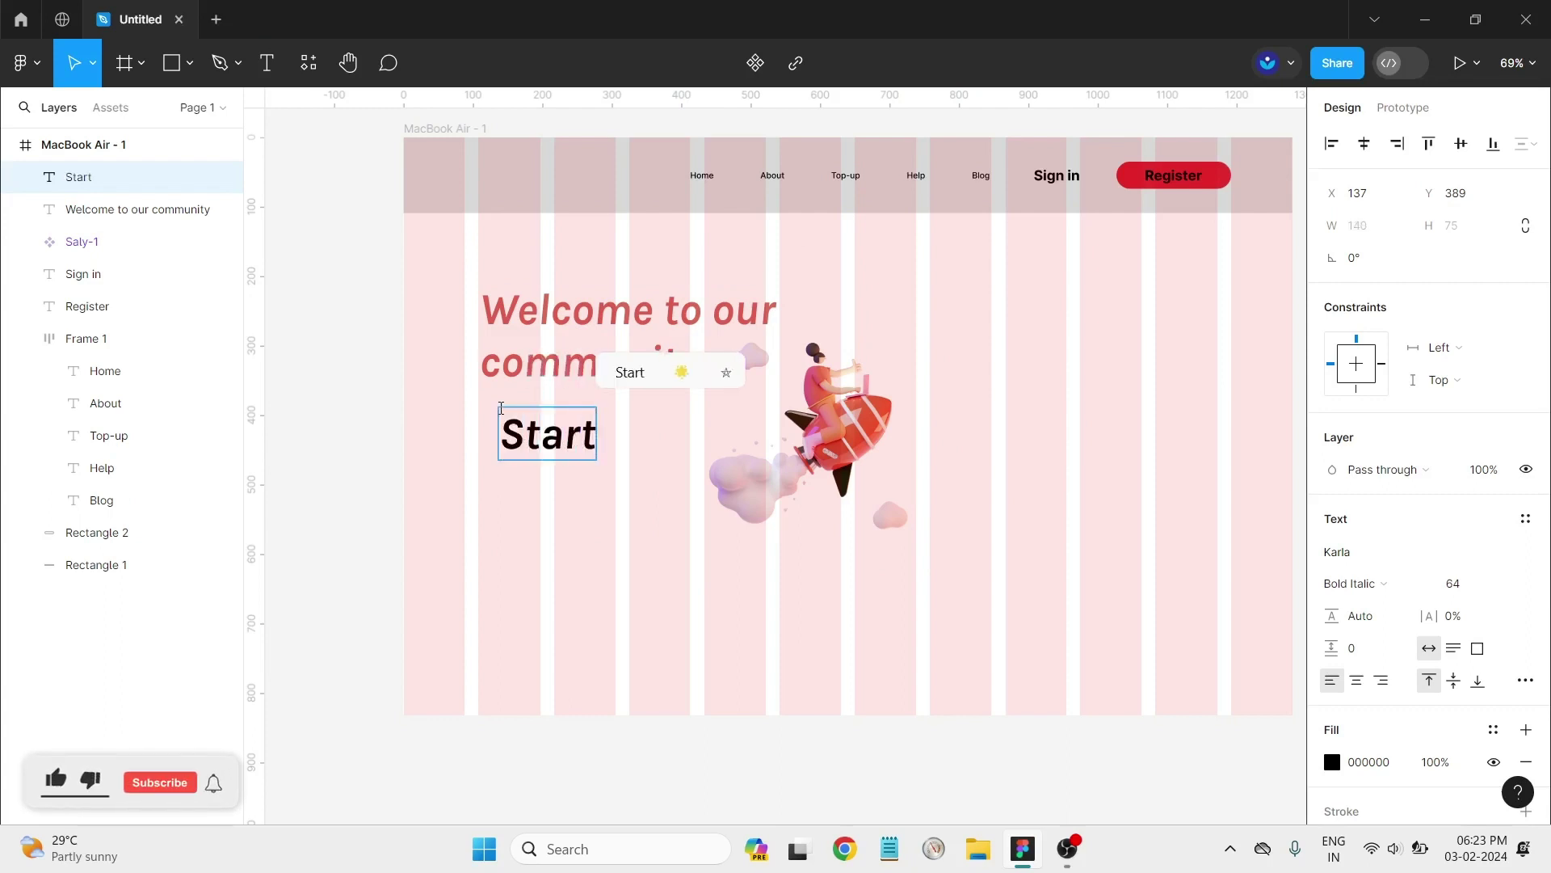
text( you)
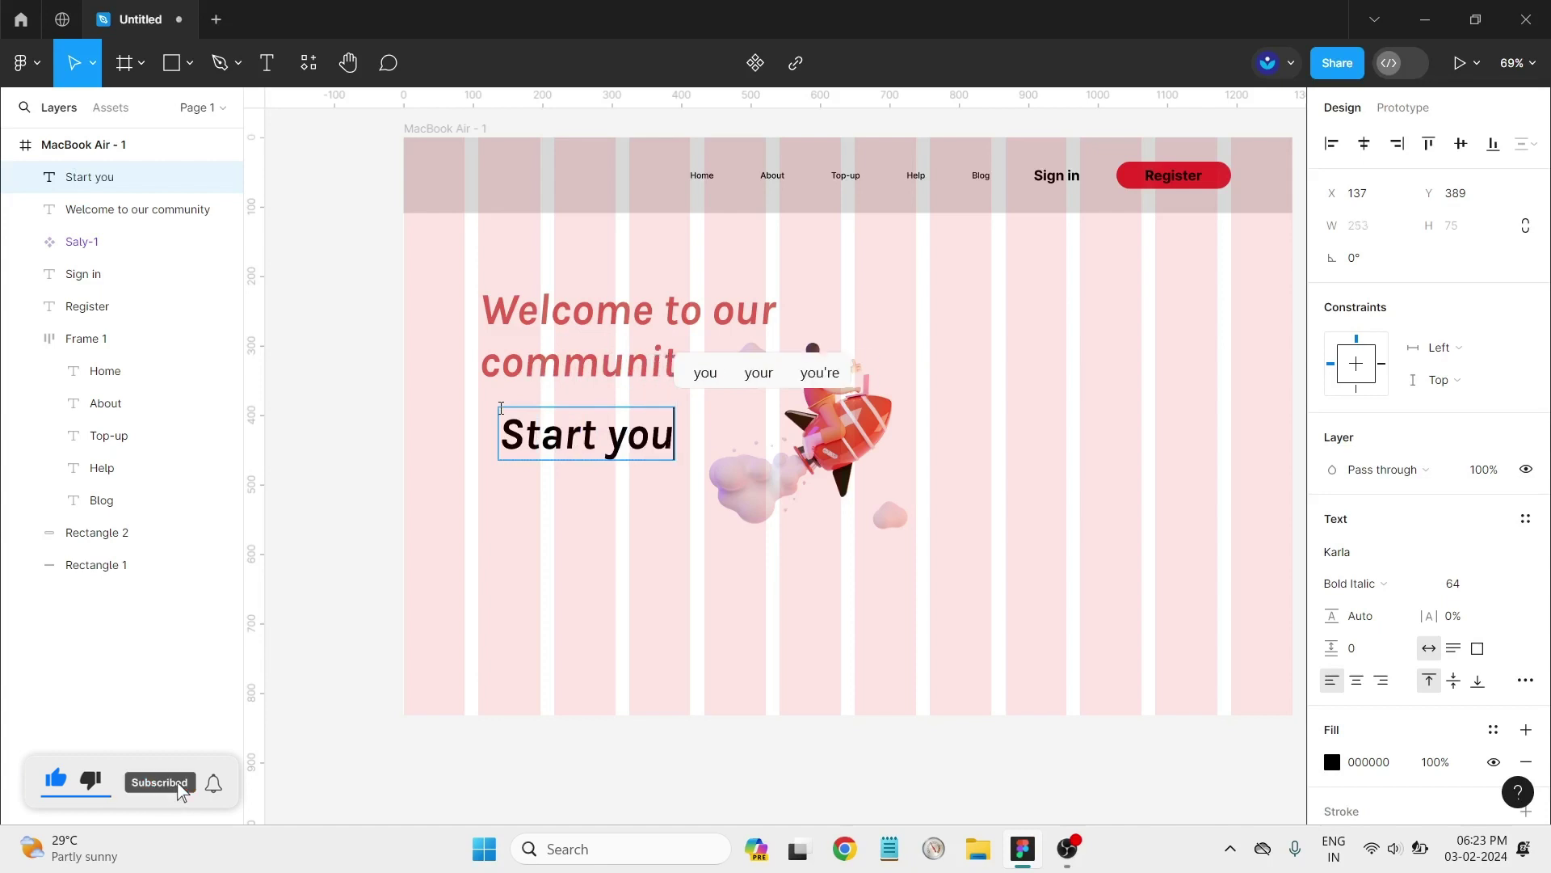
text(r new )
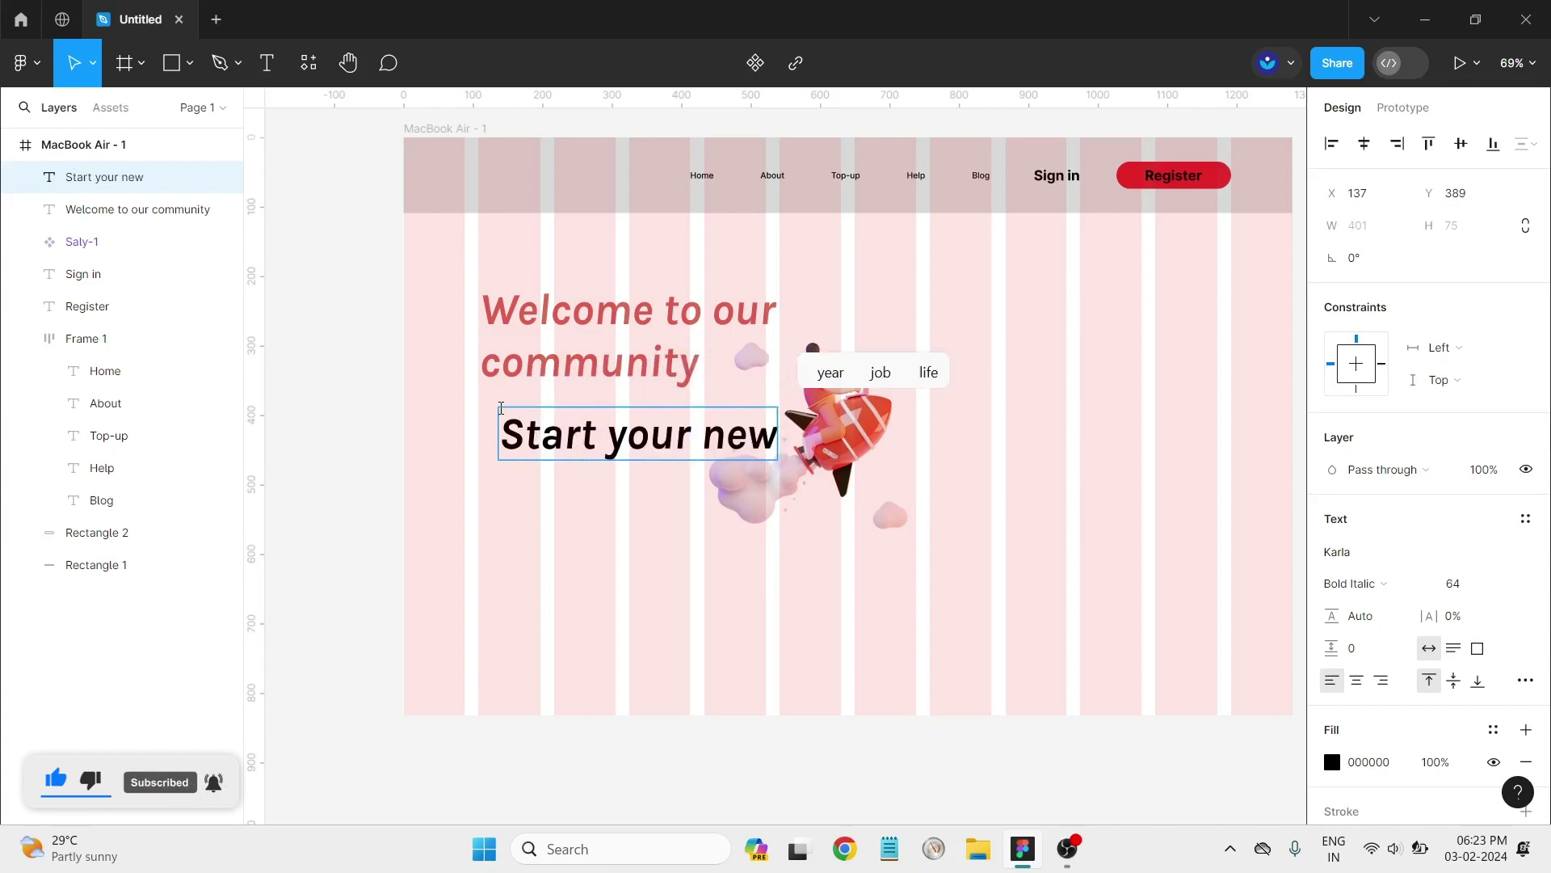
text(jorne)
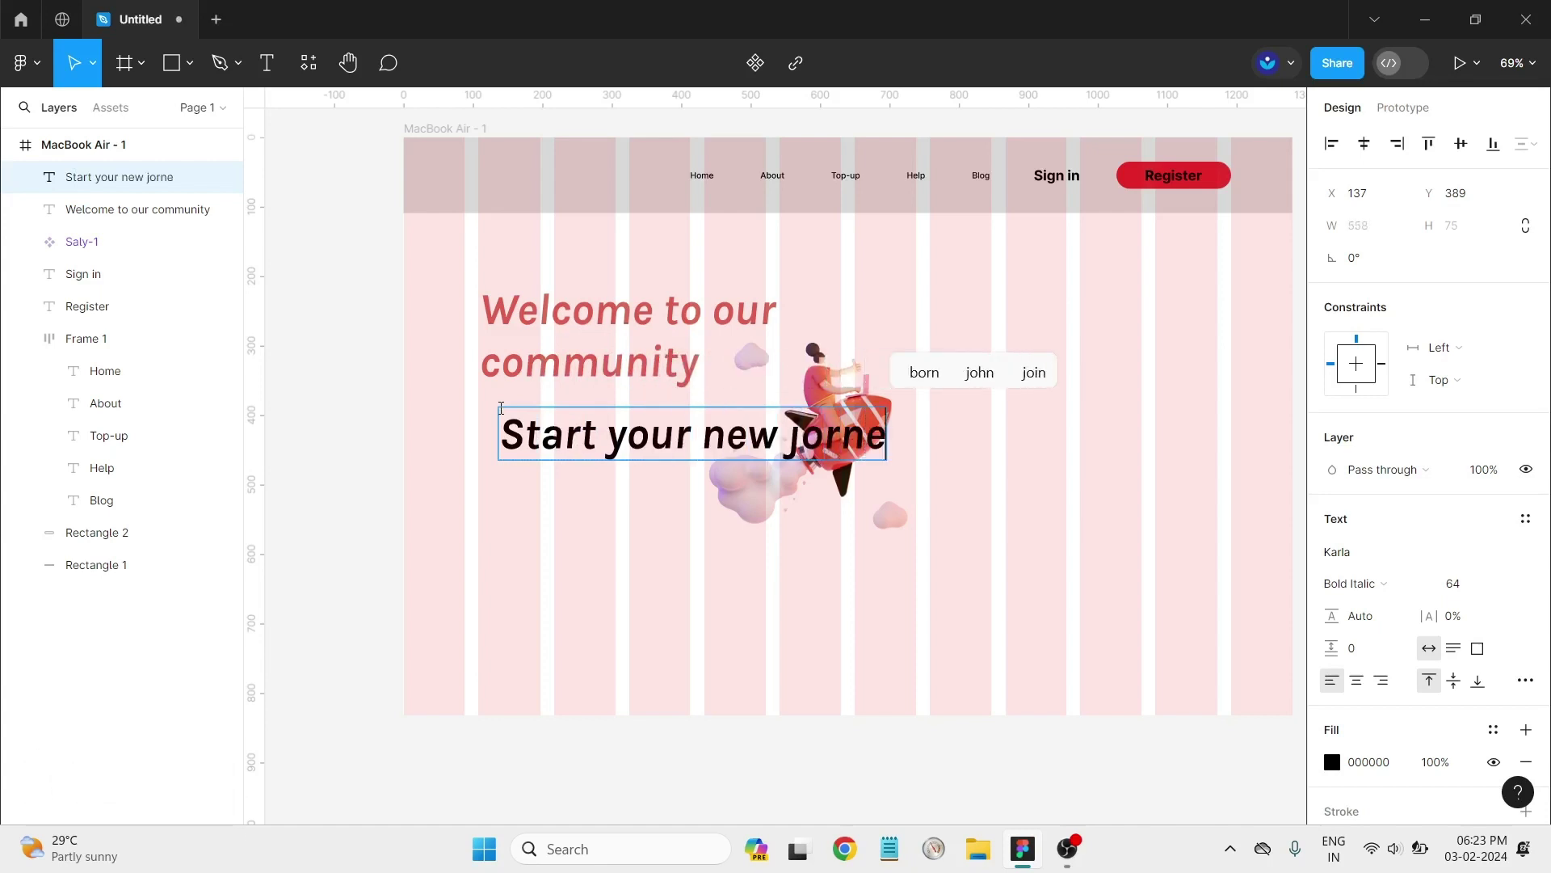
text(y with u)
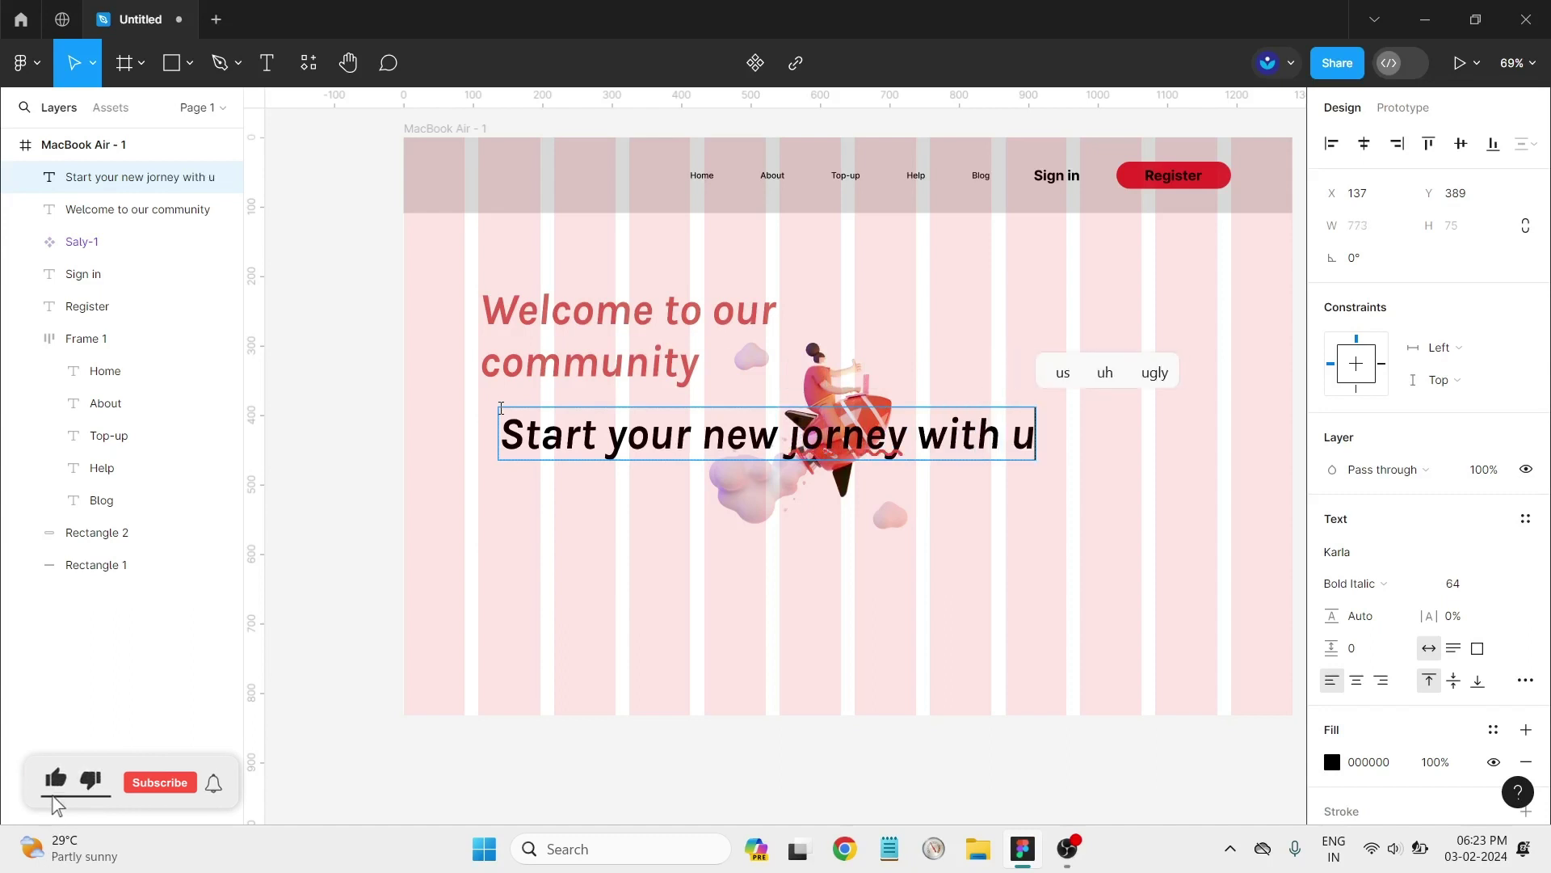
text(s)
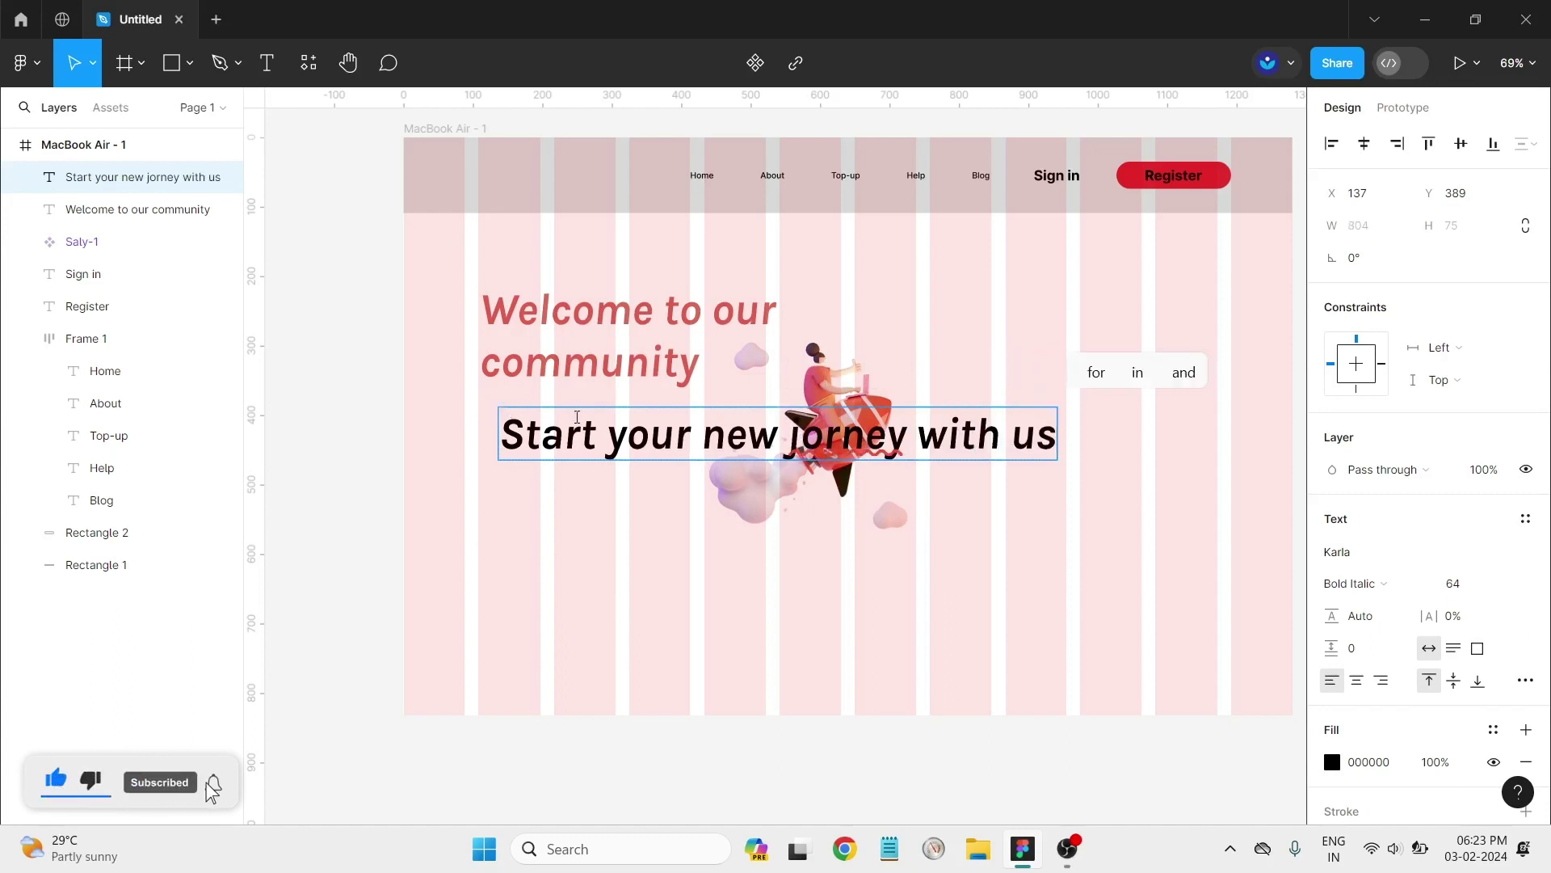
key(Left)
key(Left)
key(Left)
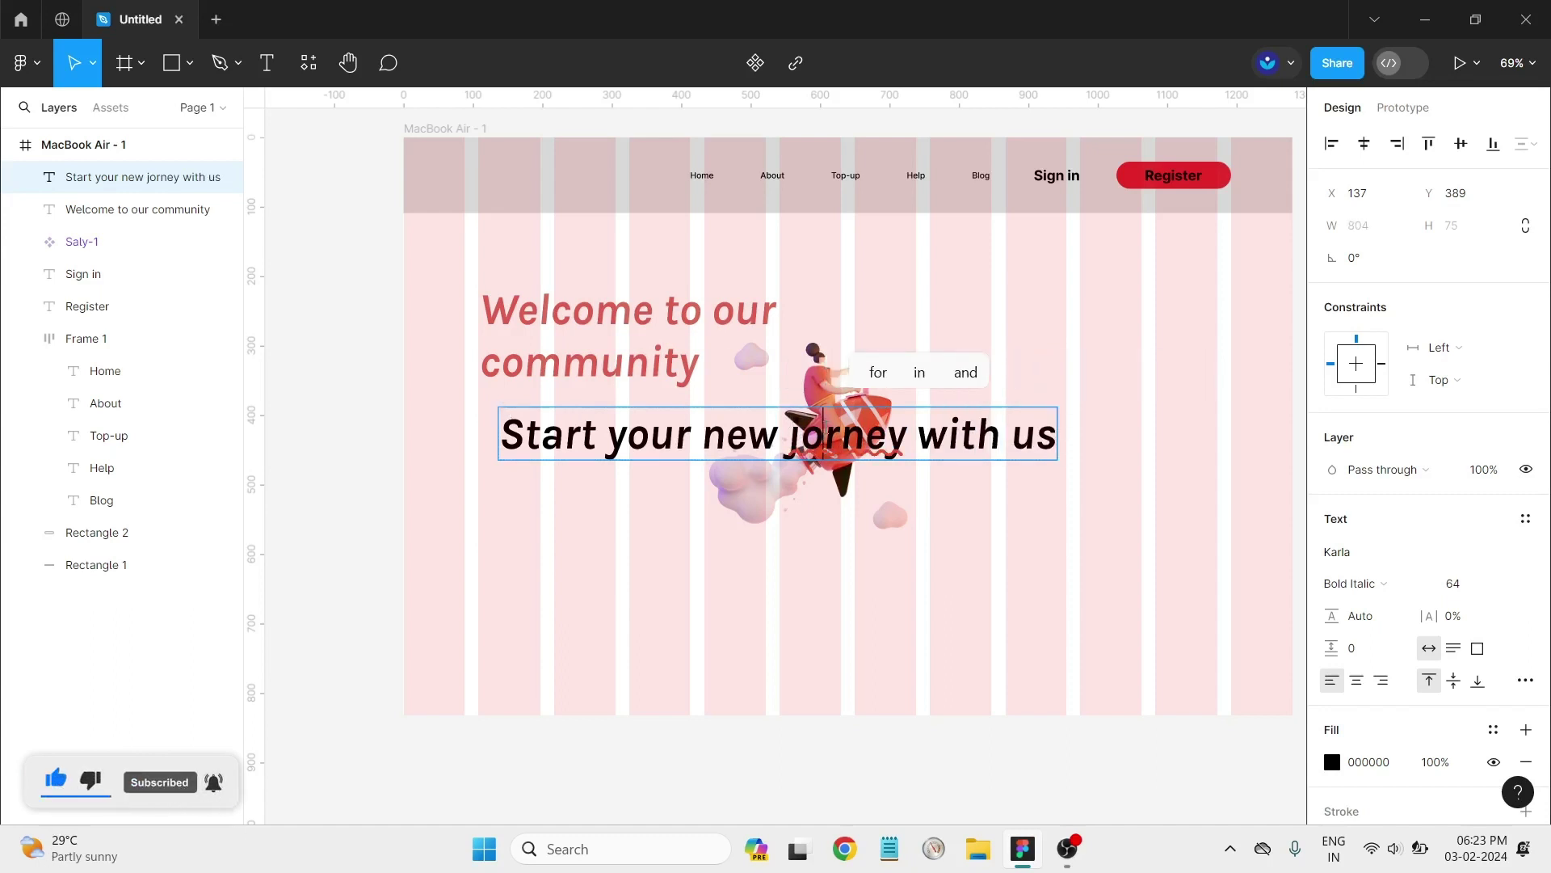
text(u)
key(Escape)
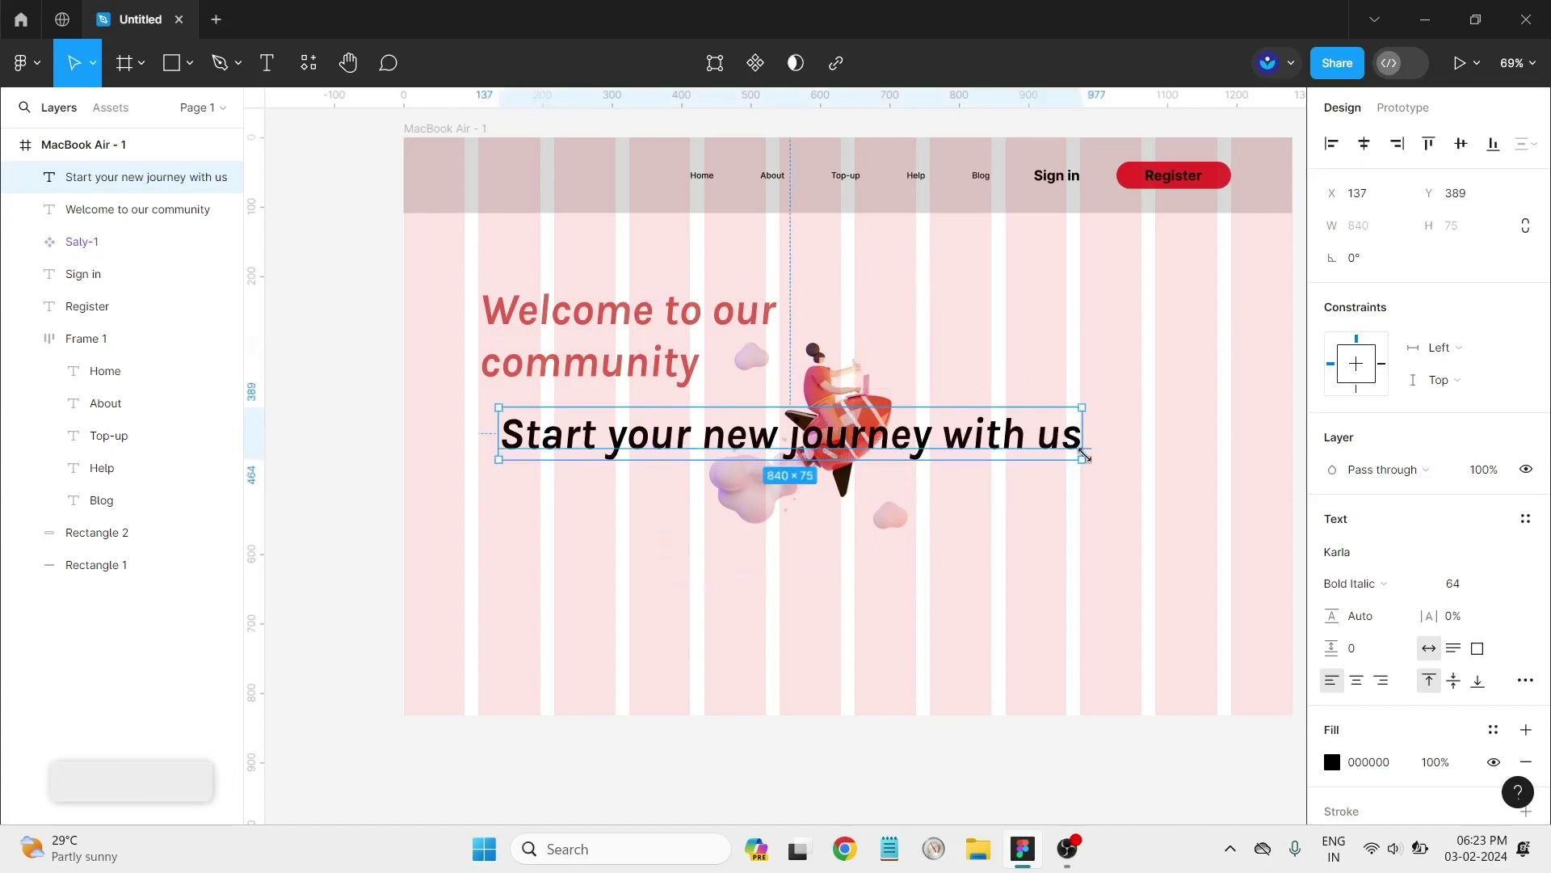
Step: Switch the subtitle to Inter Medium at 16 and place the cursor after 'us'
click(1516, 588)
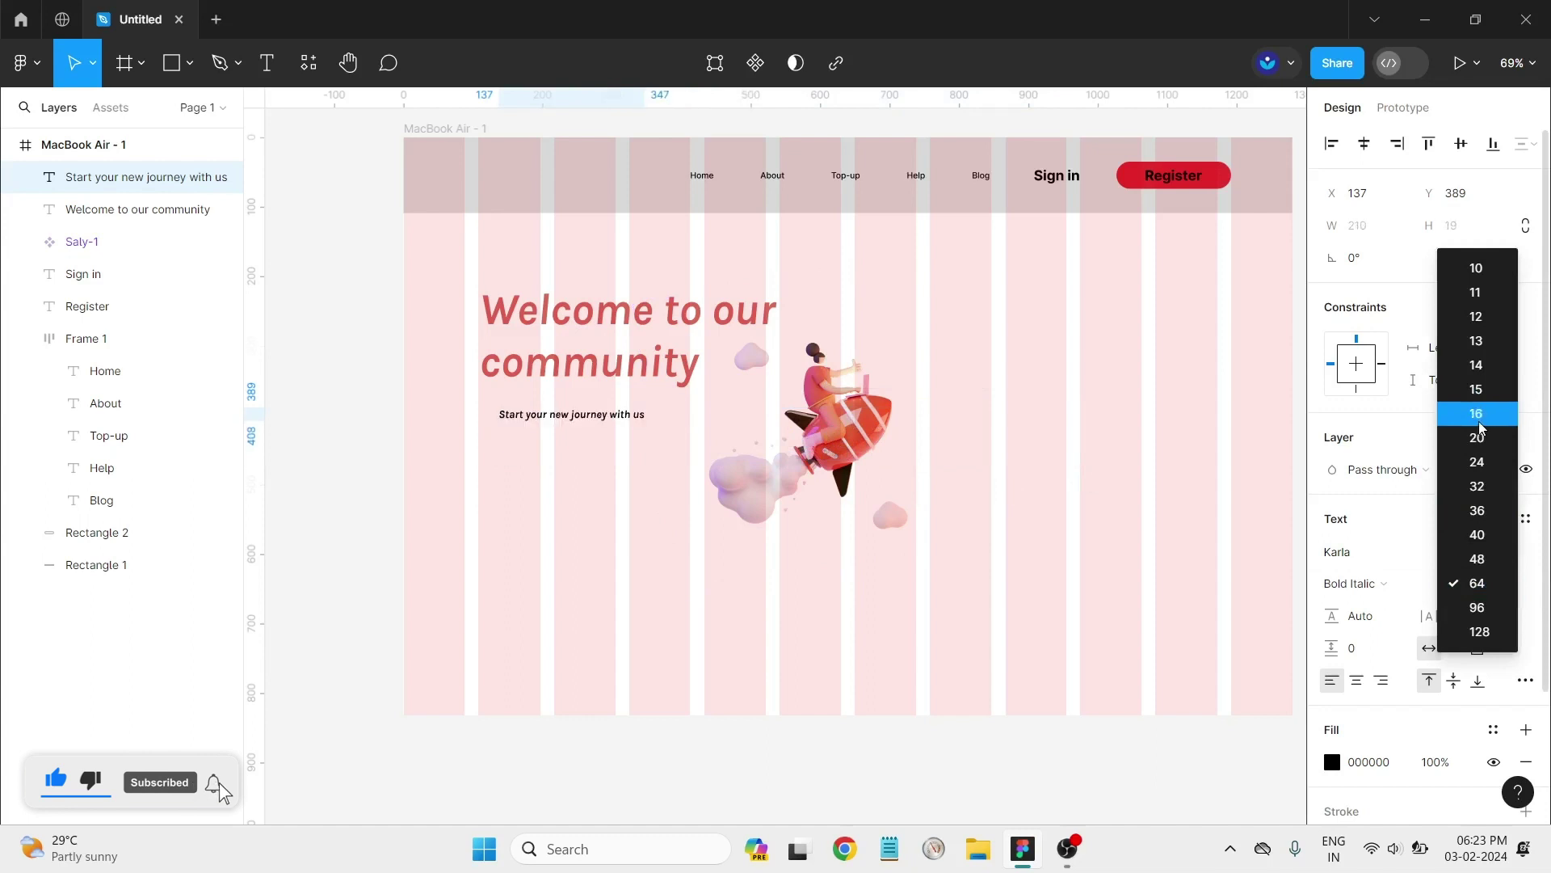
click(1481, 421)
click(1337, 552)
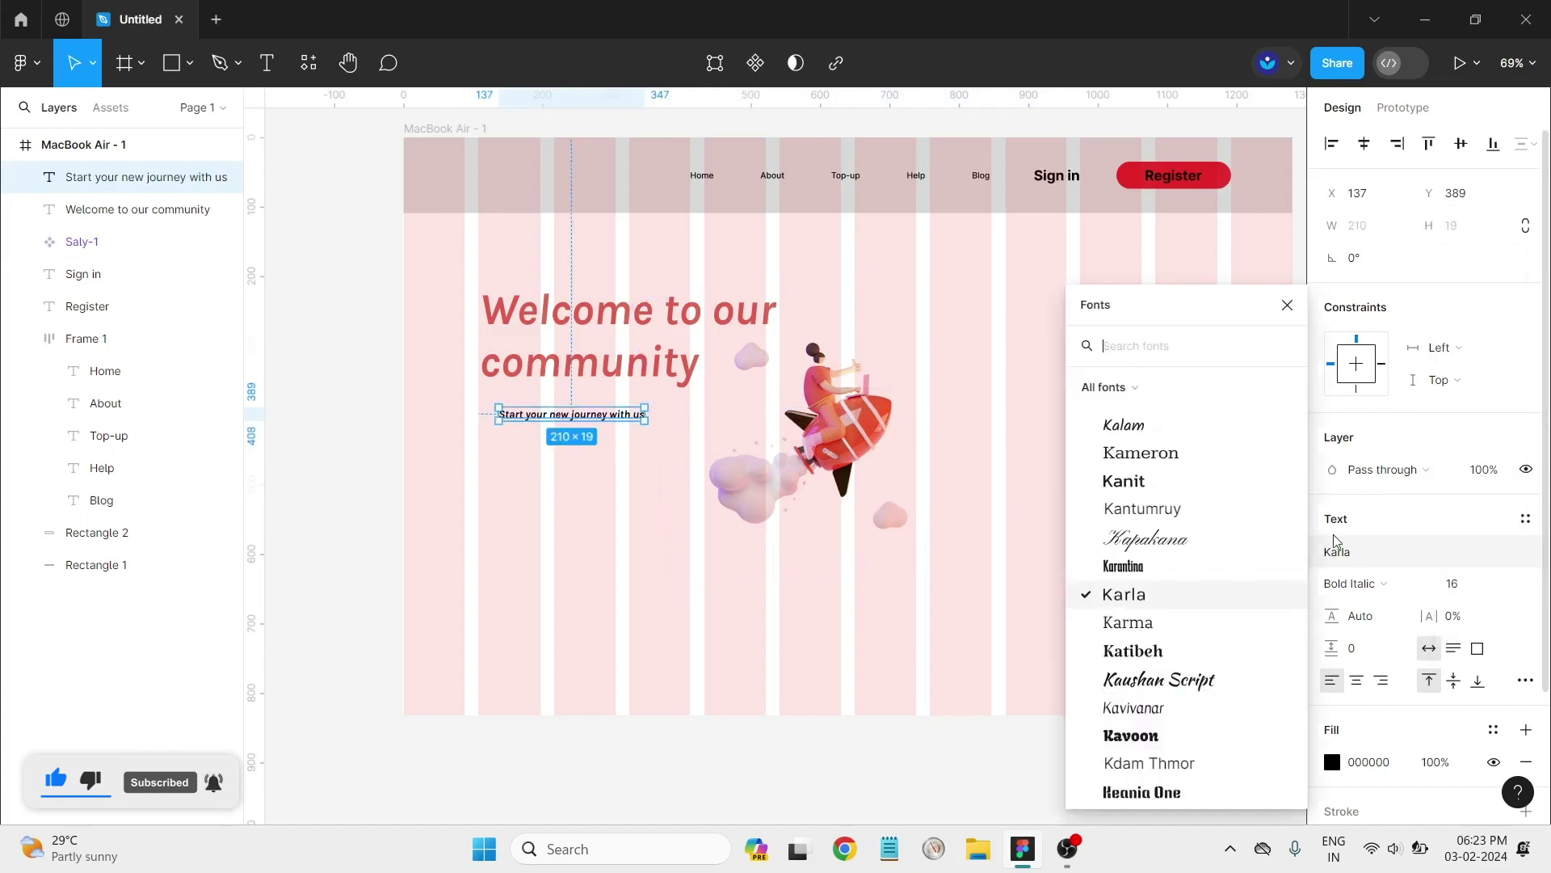
text(i)
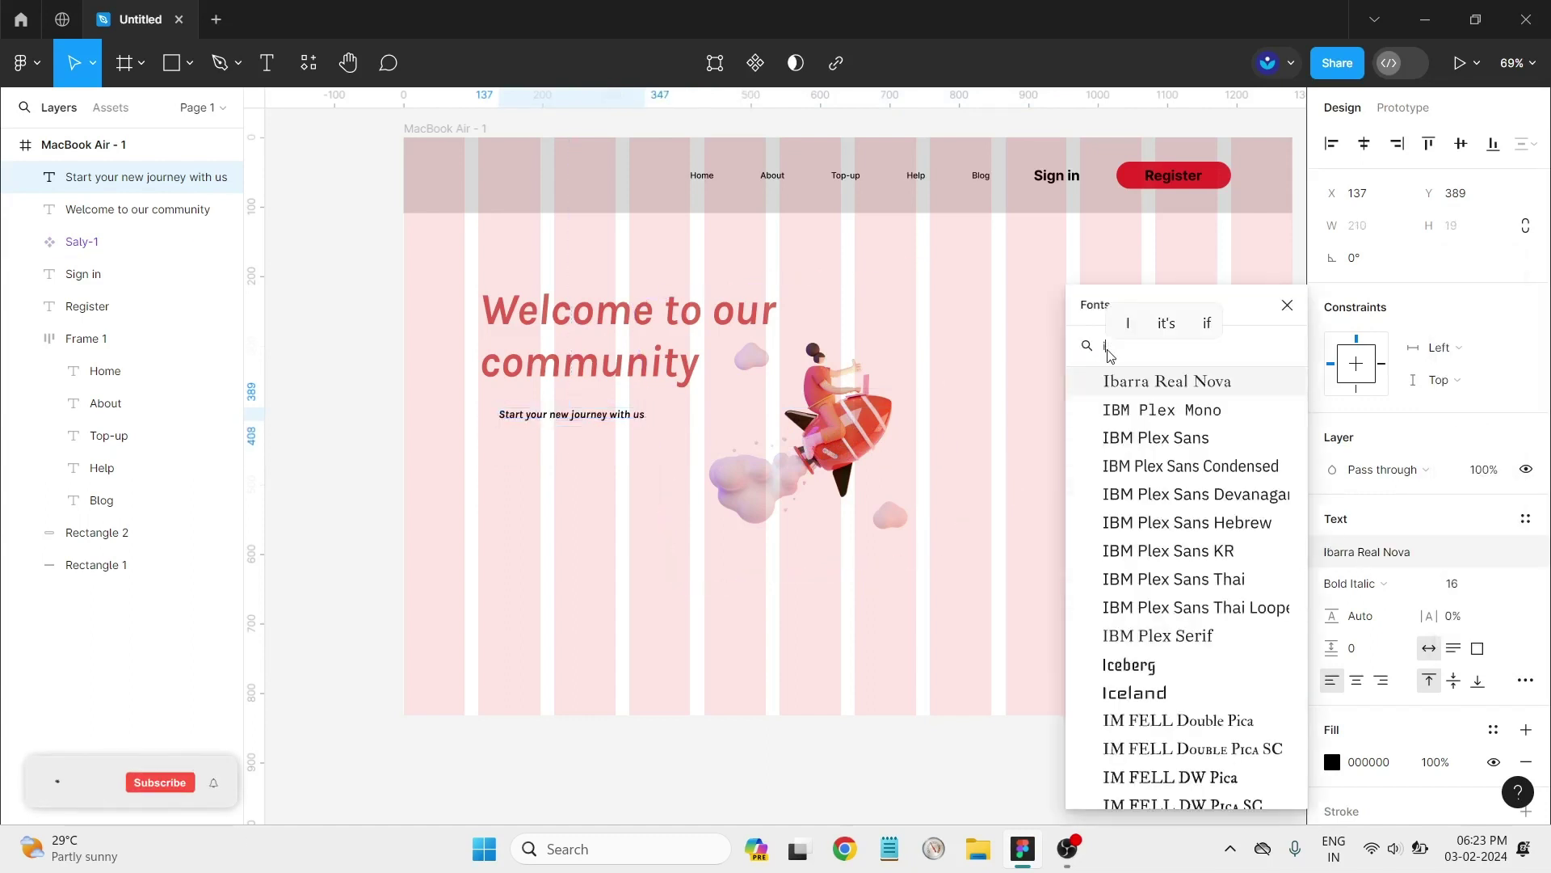
text(n)
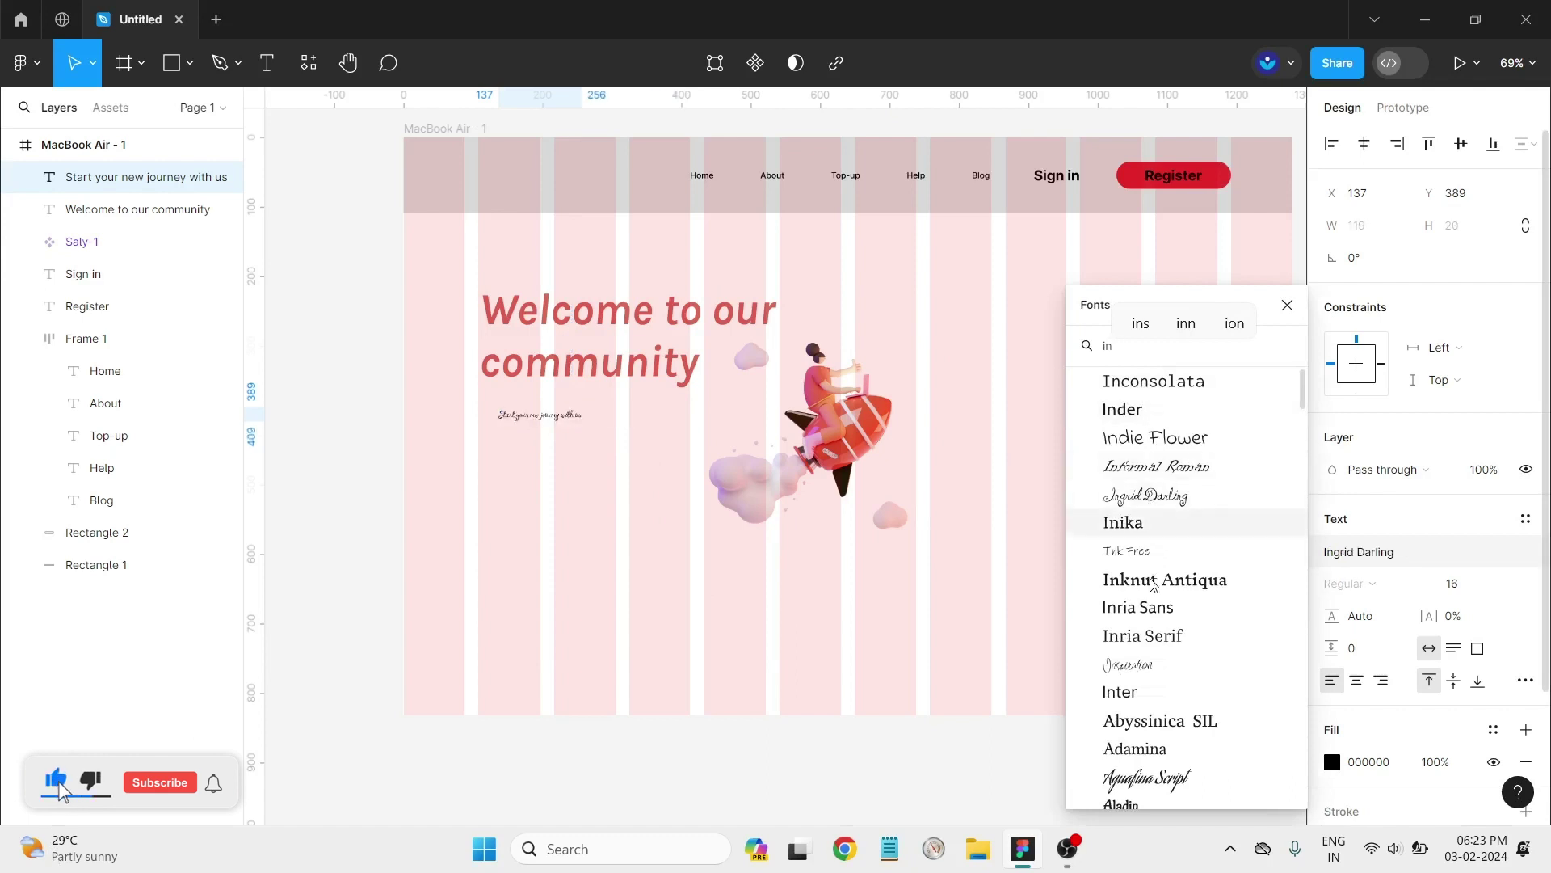
click(1151, 693)
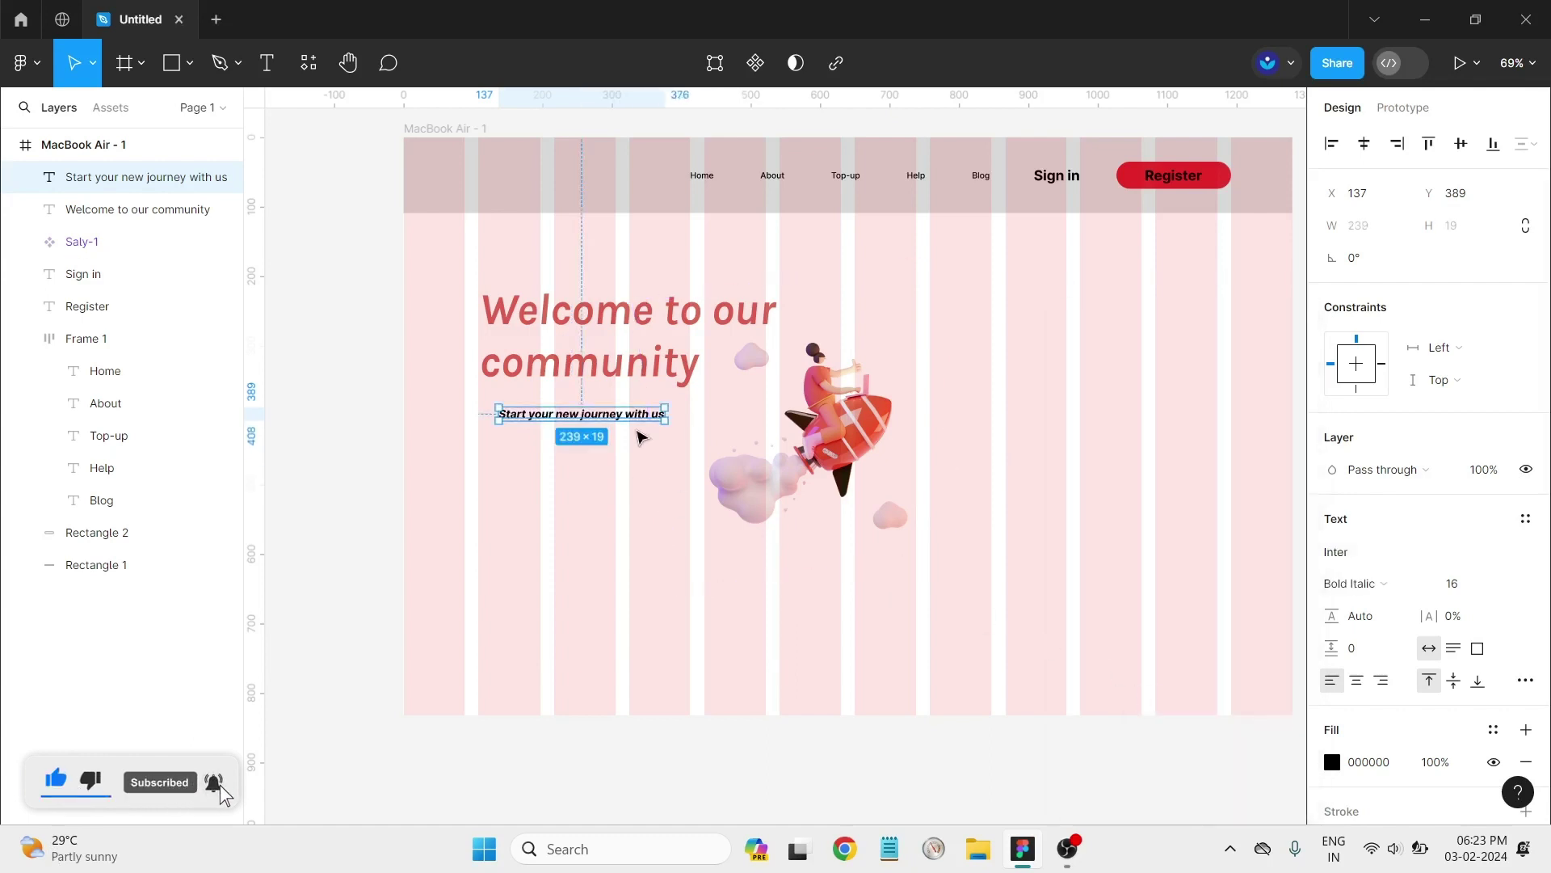
click(1352, 583)
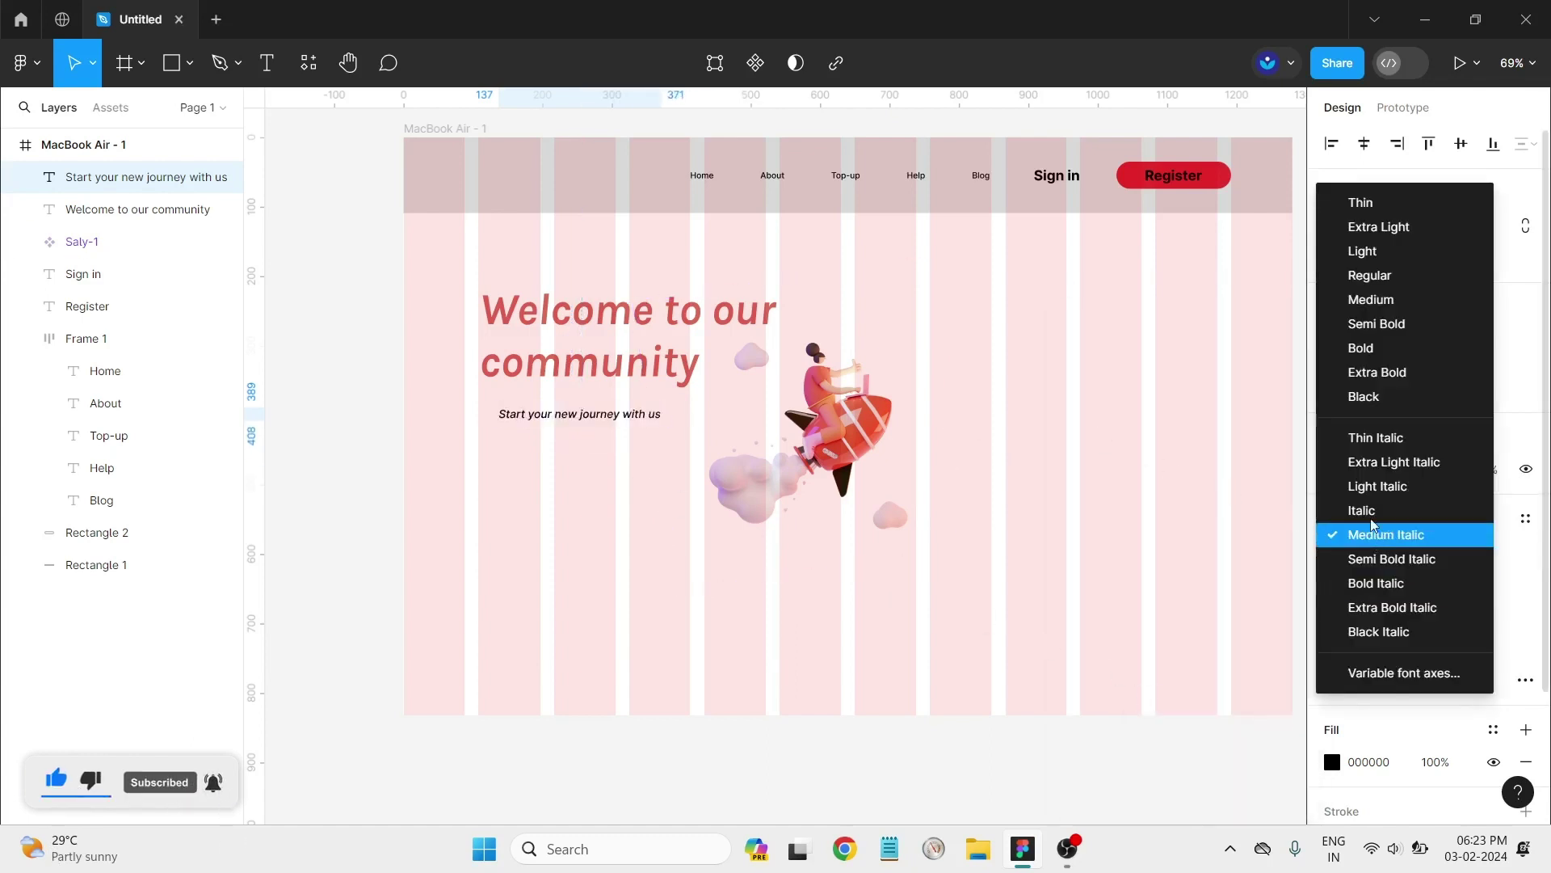
click(1365, 300)
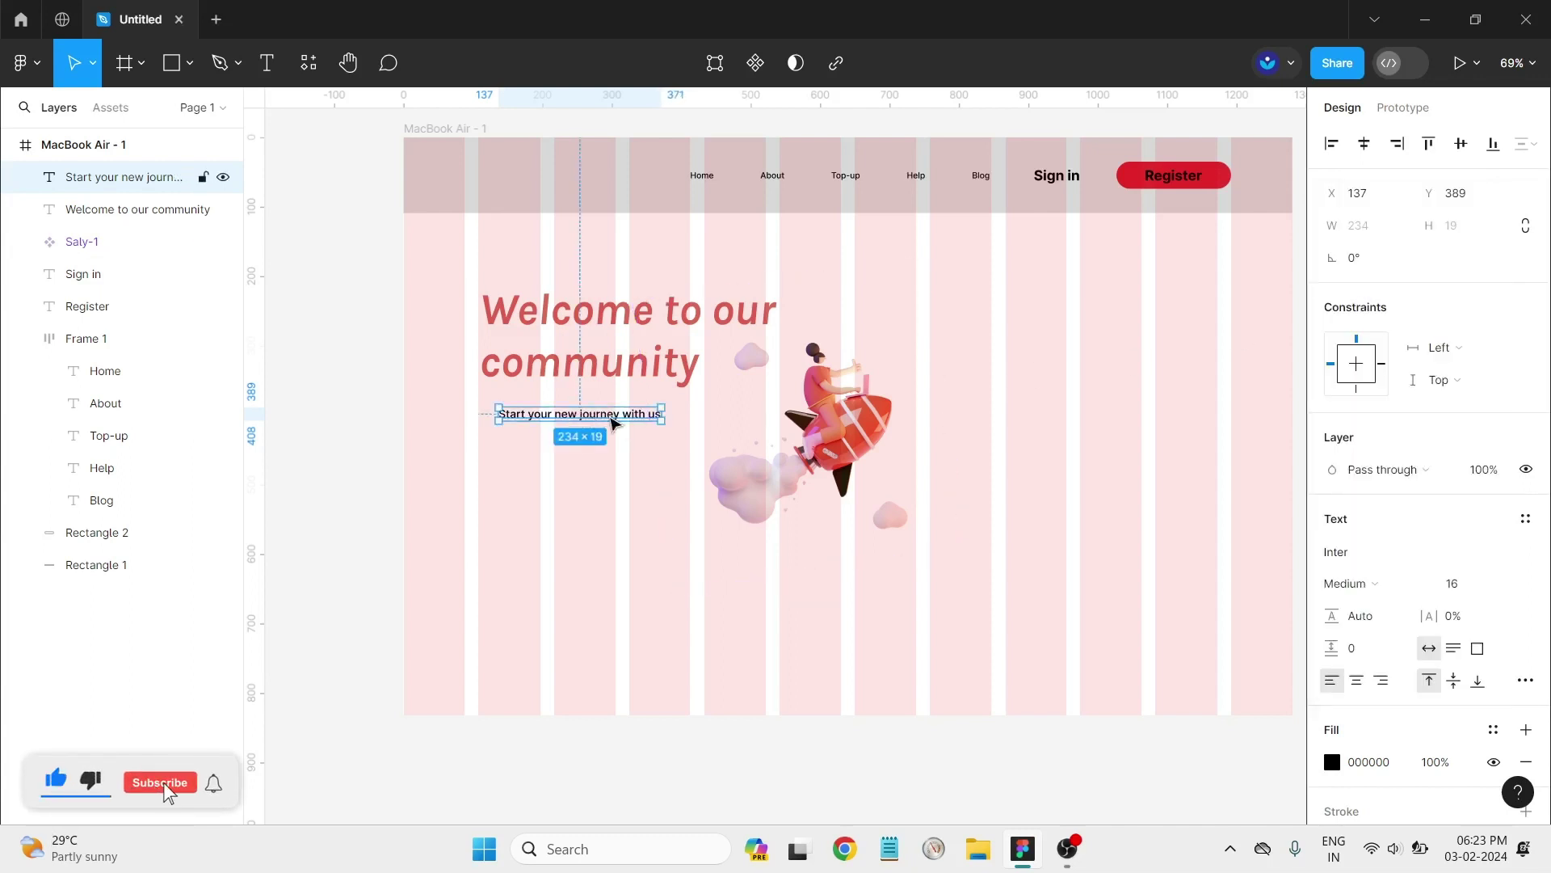
double_click(638, 420)
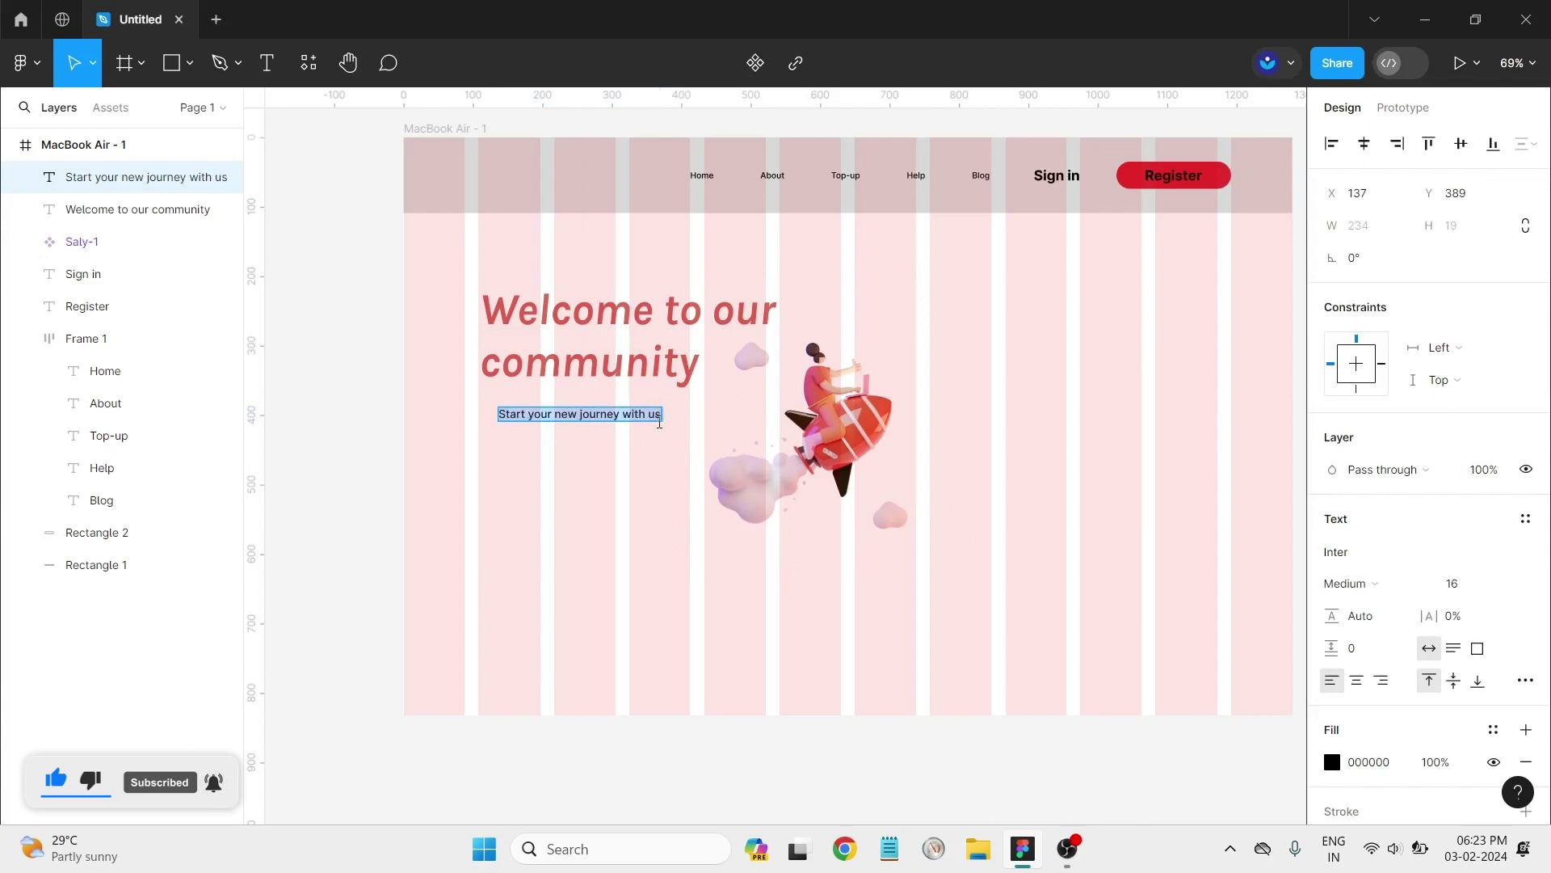
click(658, 417)
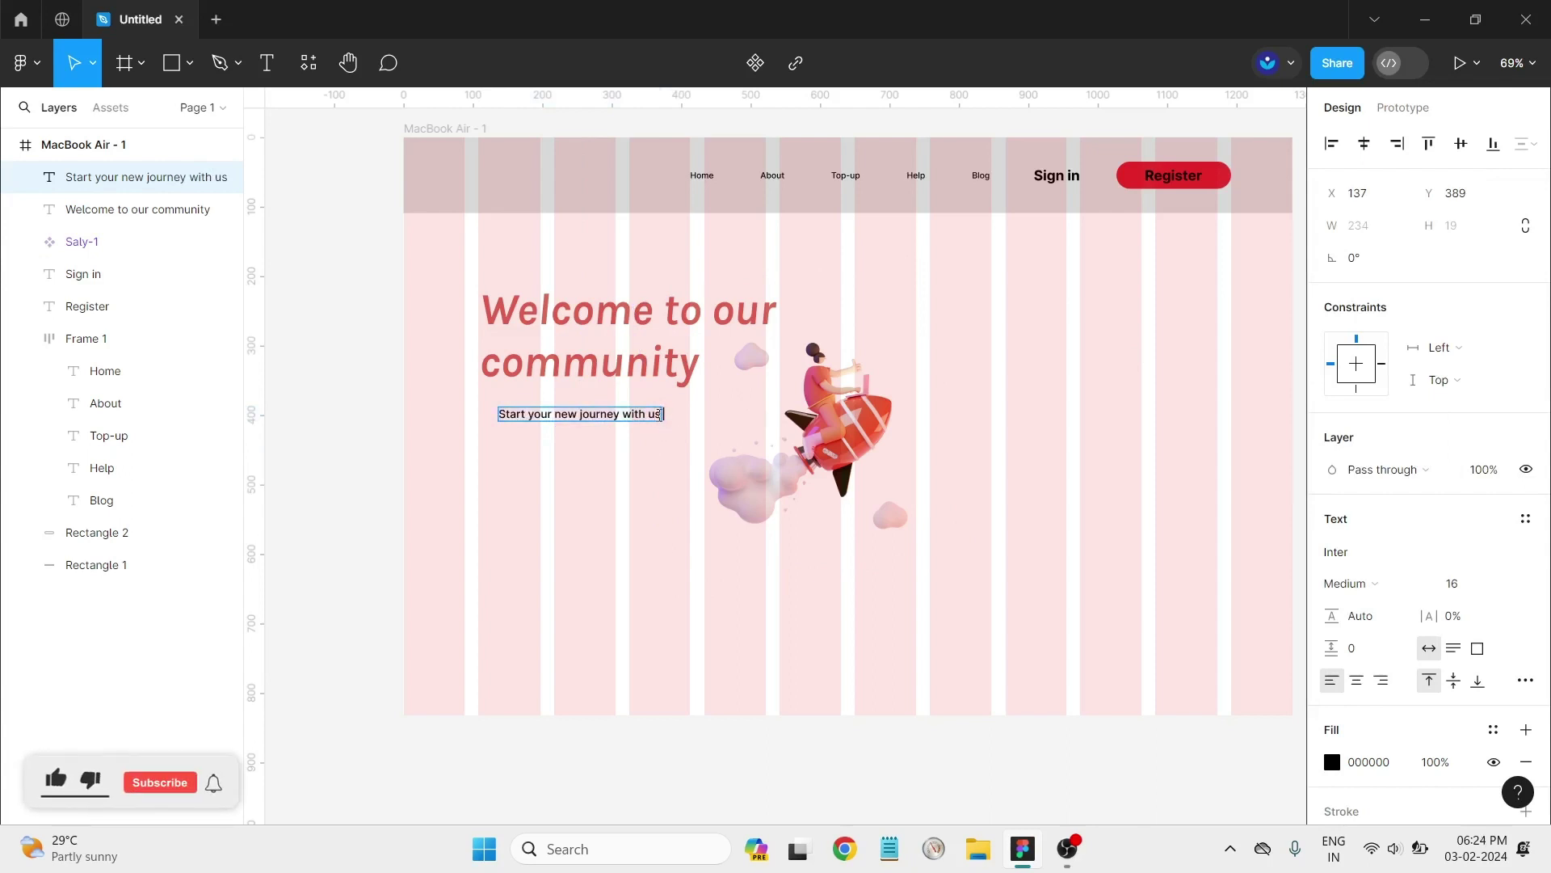
Step: Append ' and join our community' and wrap the subtitle to two lines under the heading
text( and)
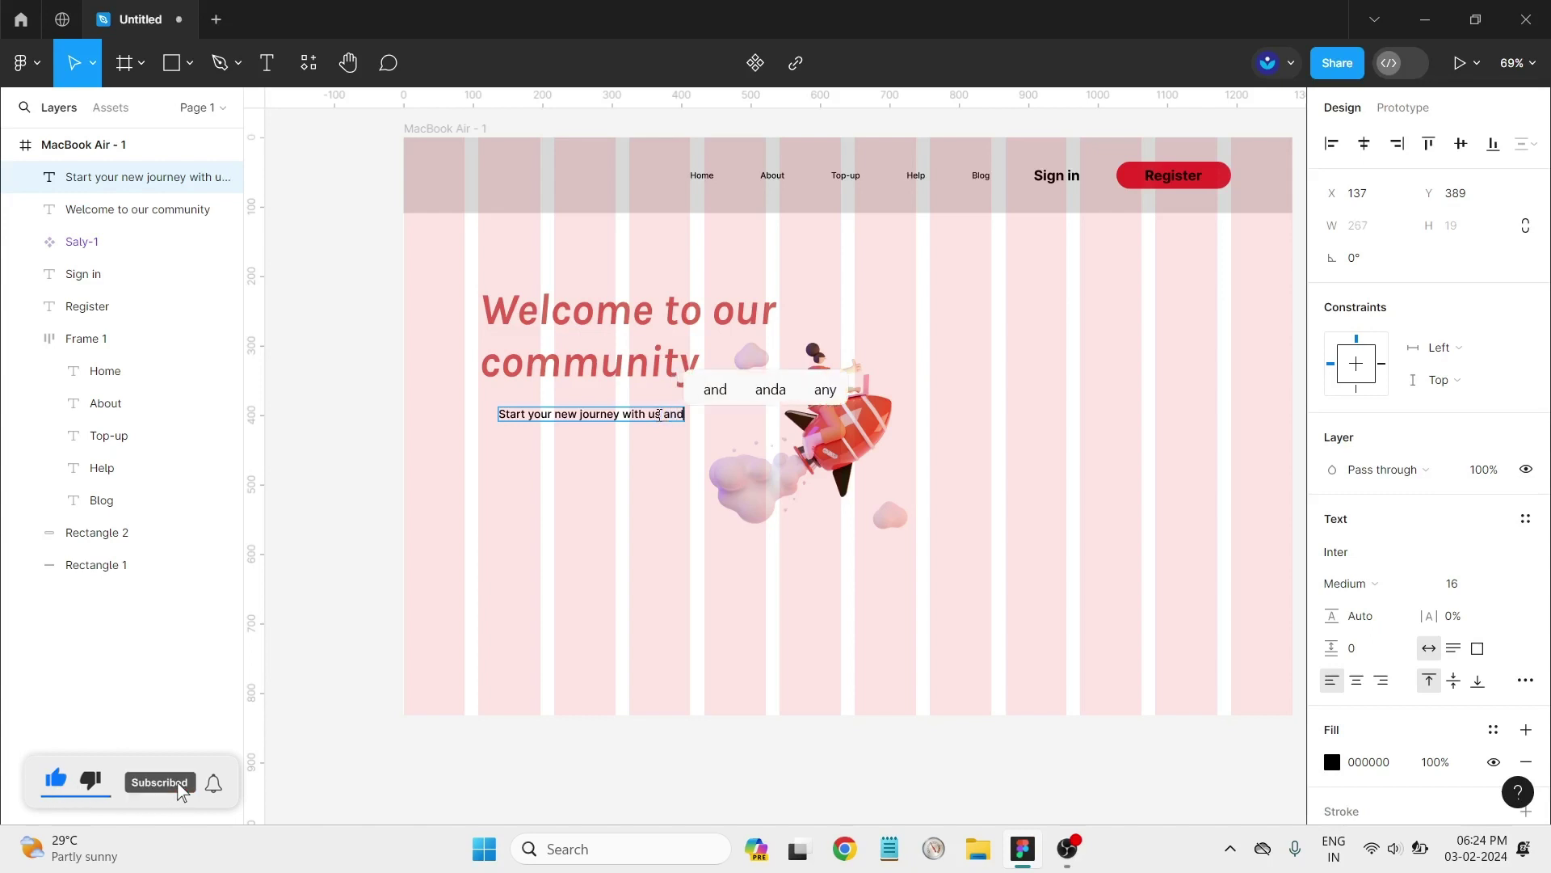
text( join )
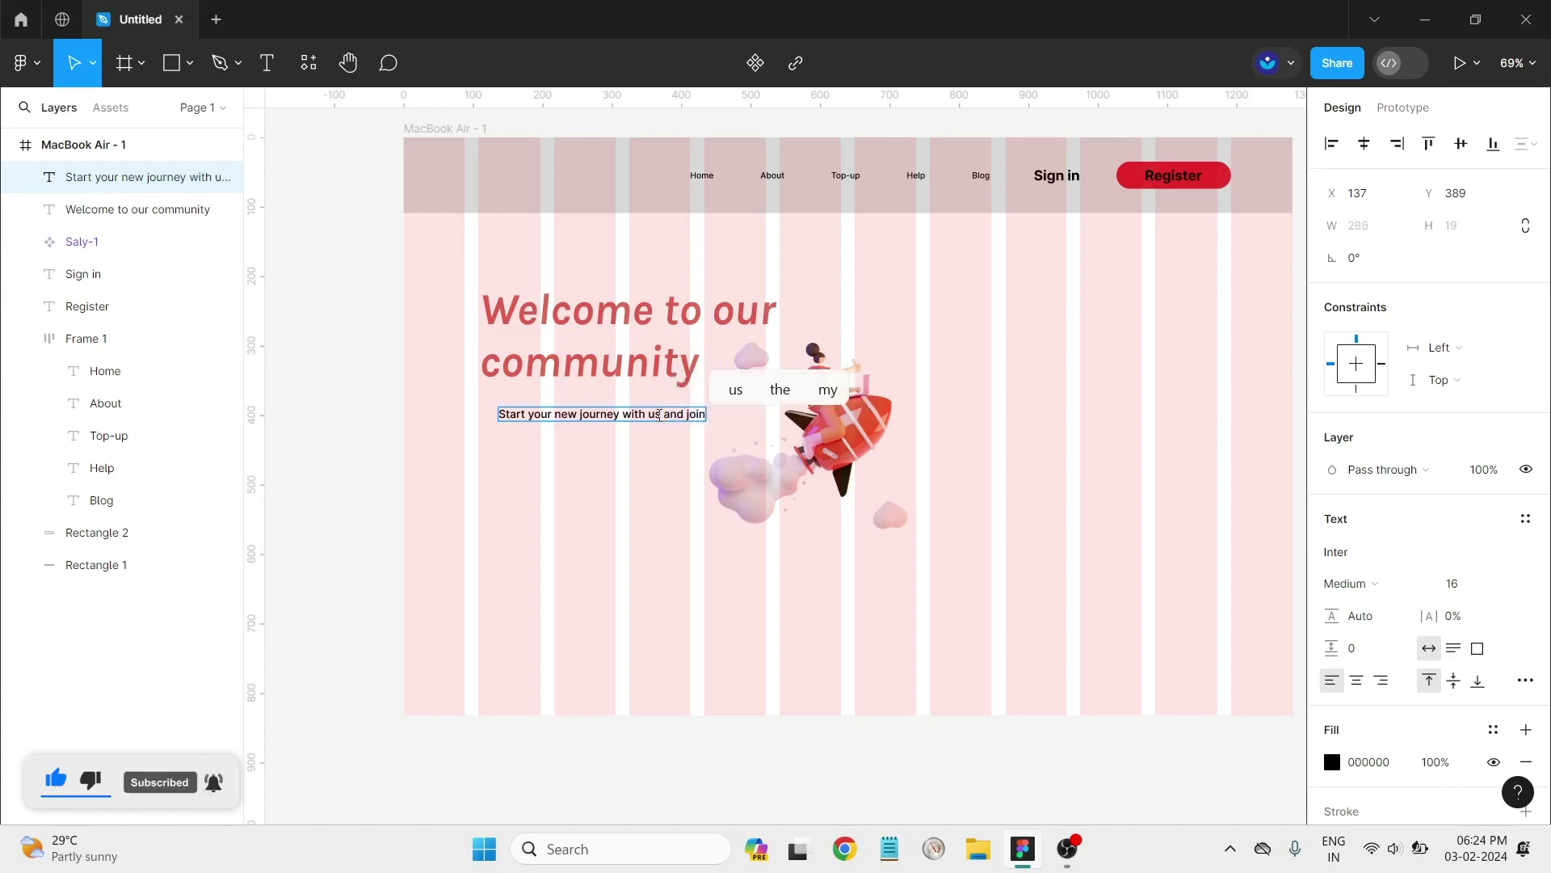
text(ou)
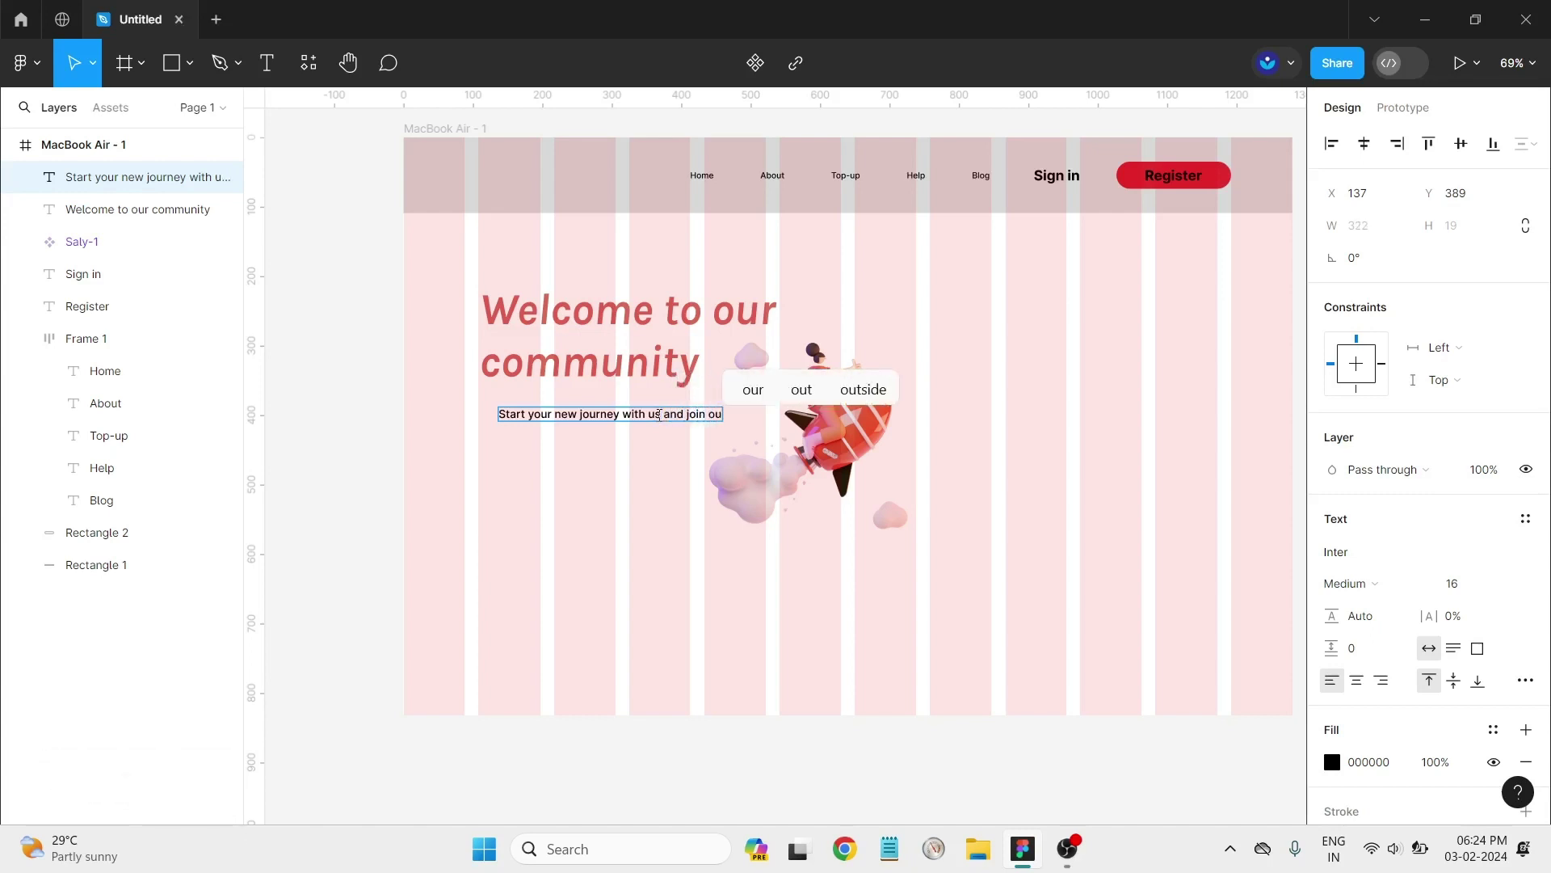
text(r)
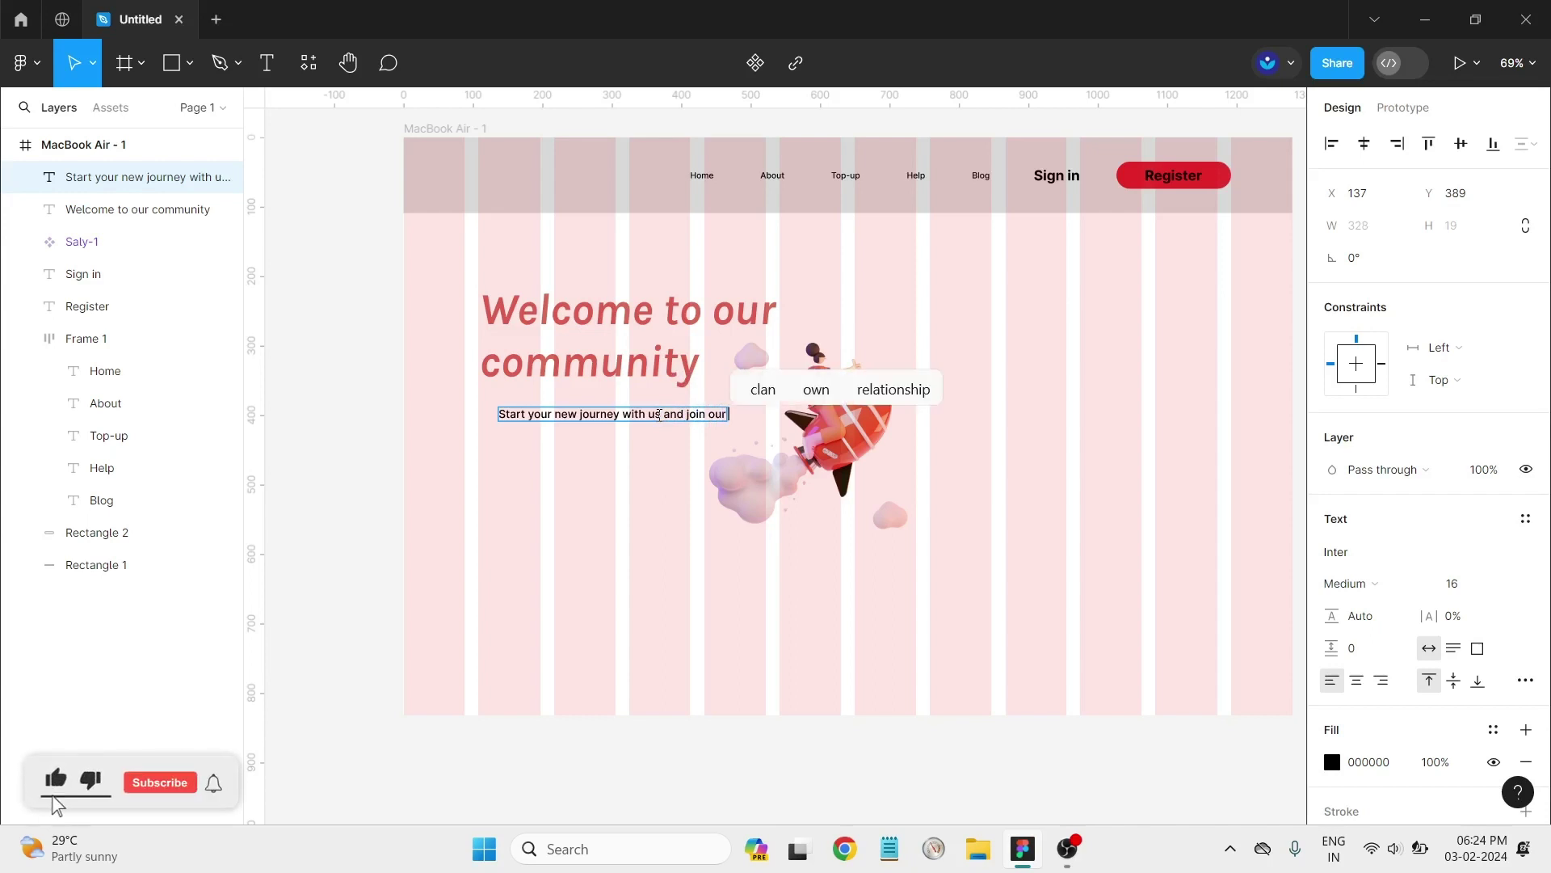
text( communi)
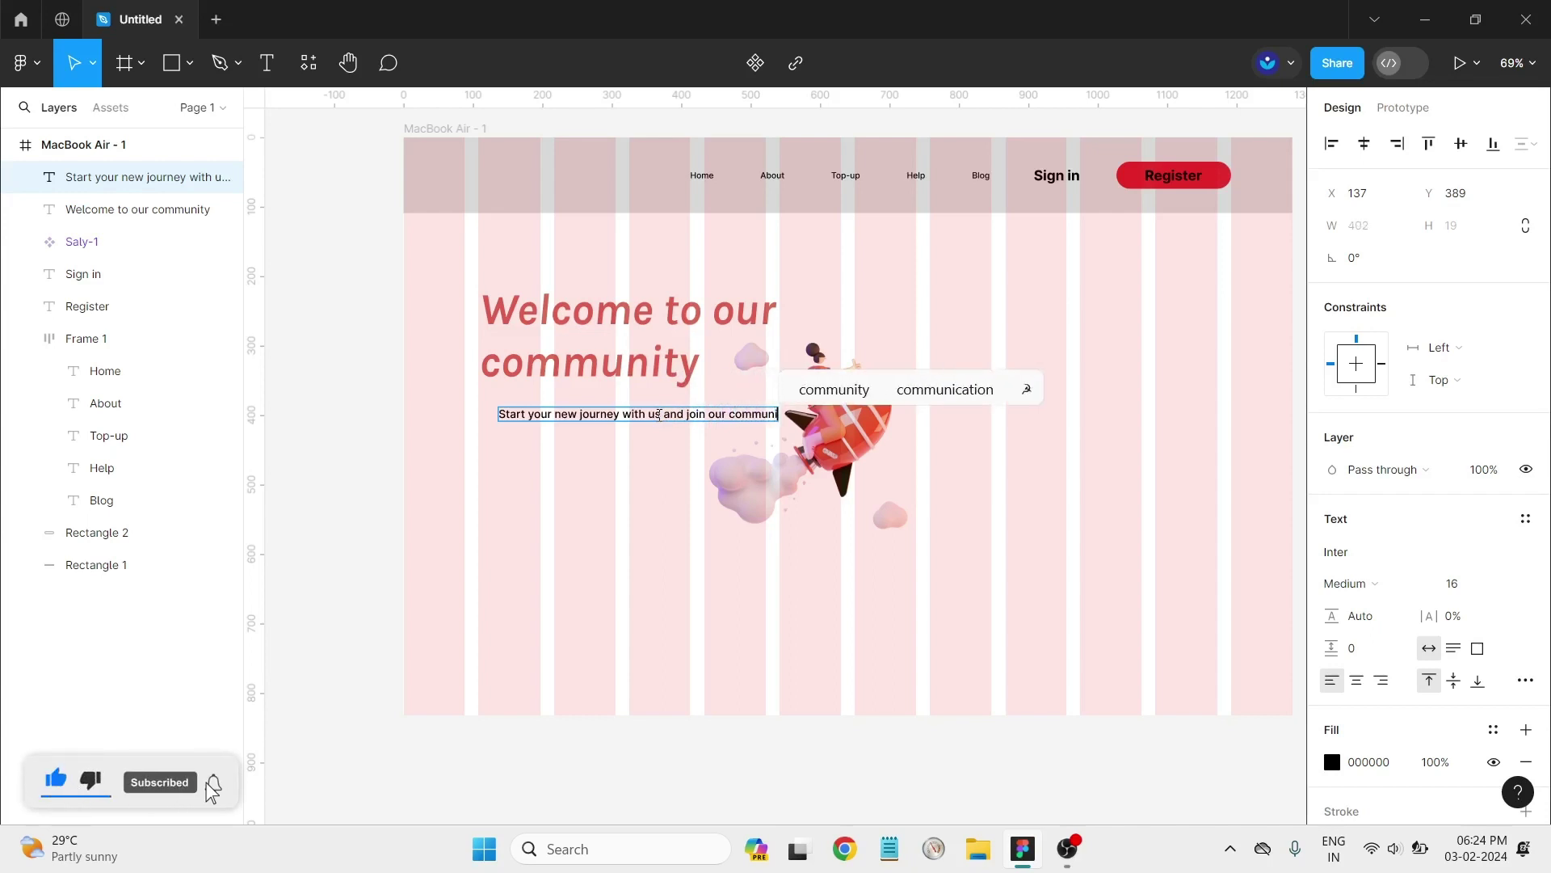
text(ty)
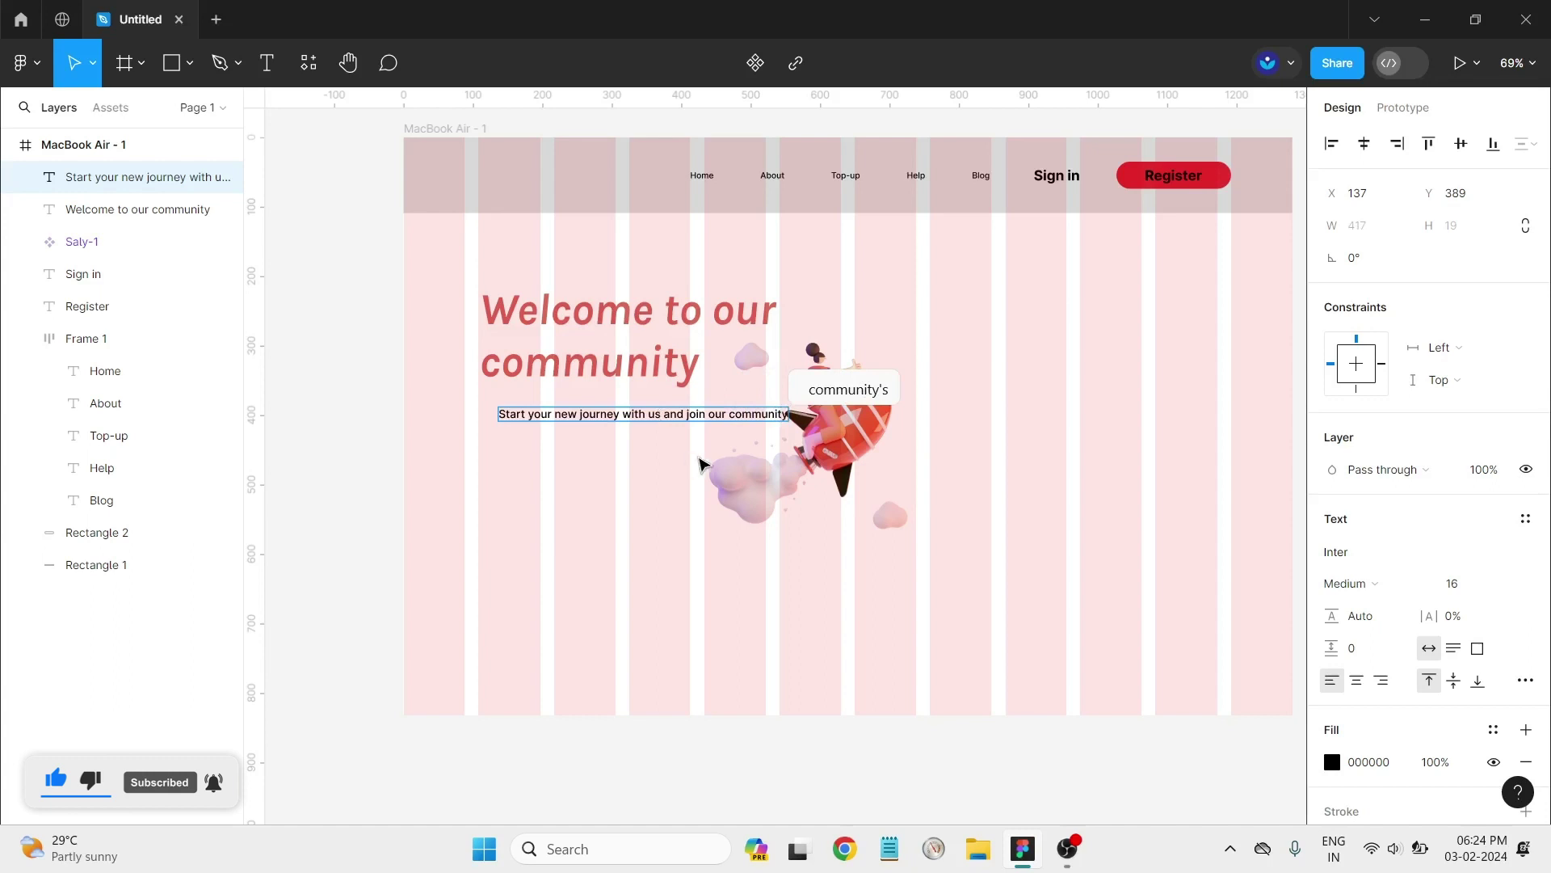
key(Escape)
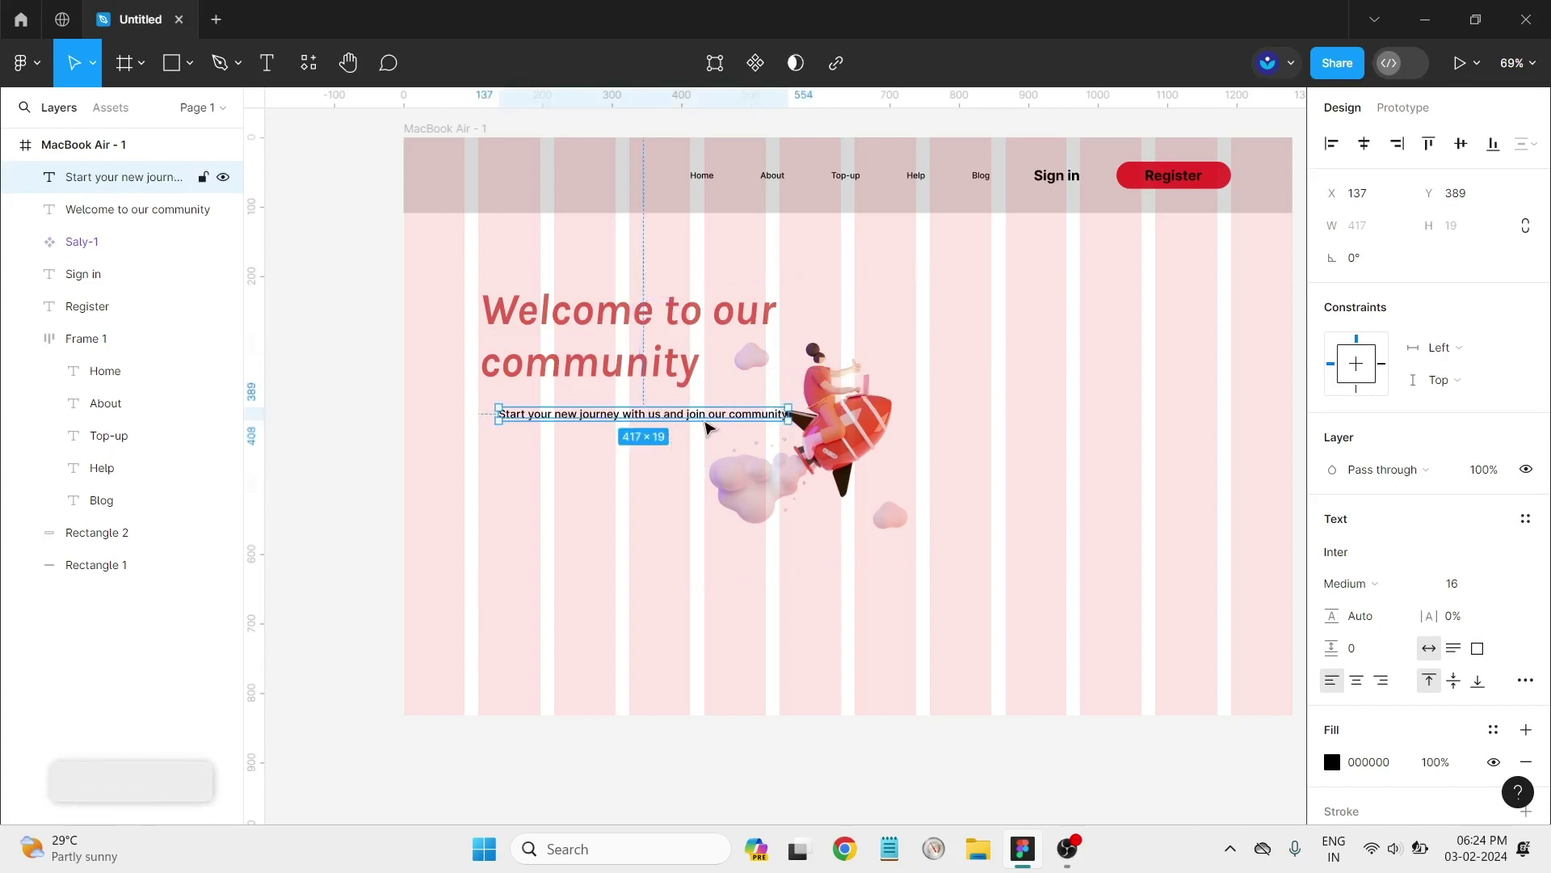
drag(744, 425, 646, 426)
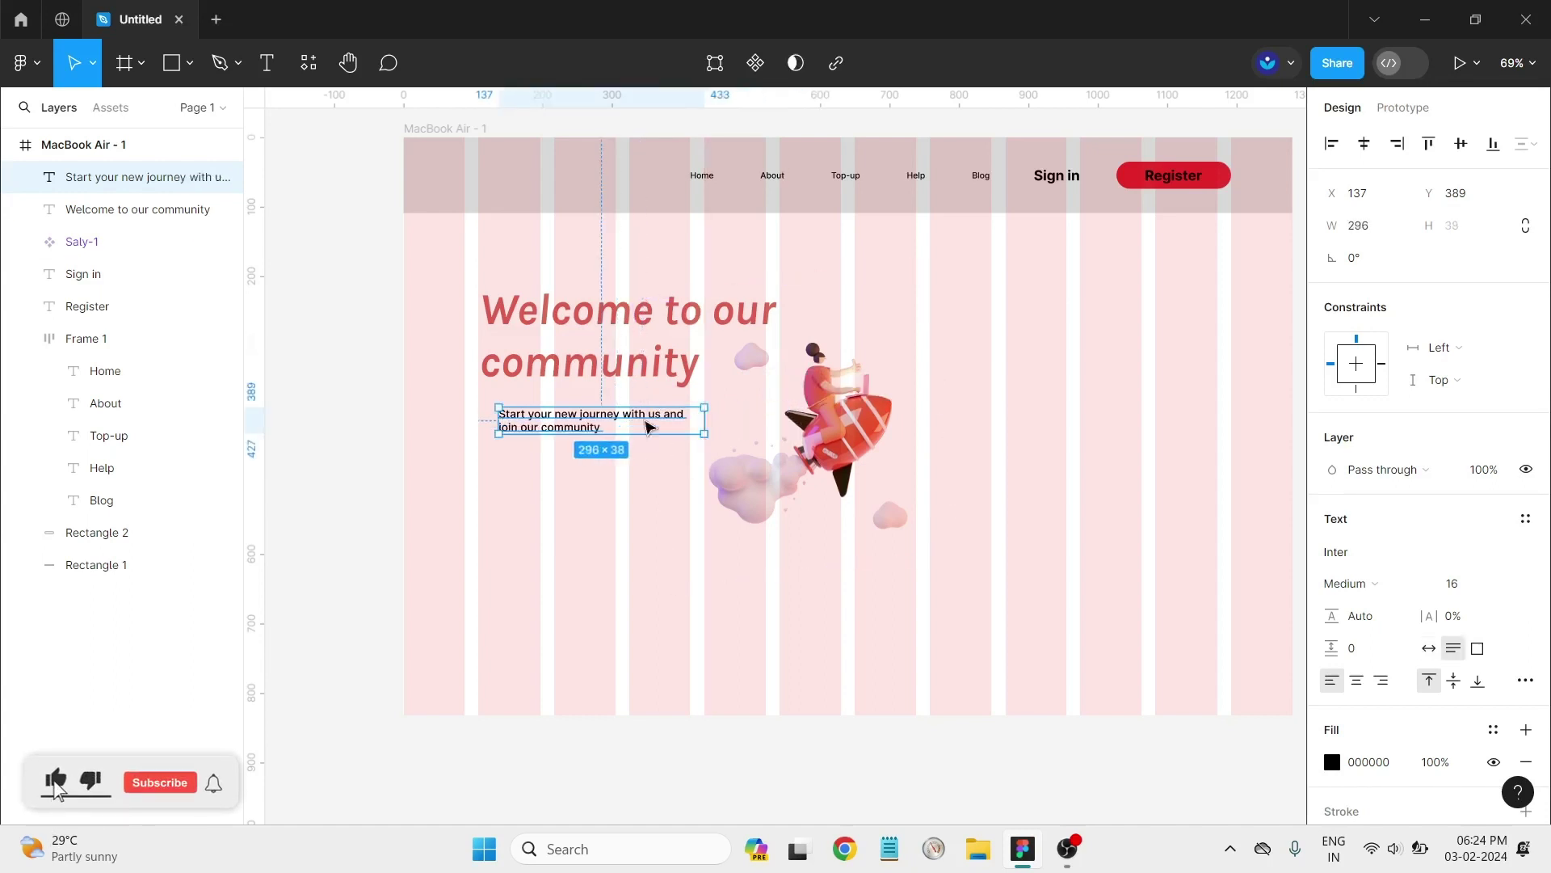
drag(508, 428, 503, 418)
Step: Set the subtitle weight to Inter Light
click(568, 499)
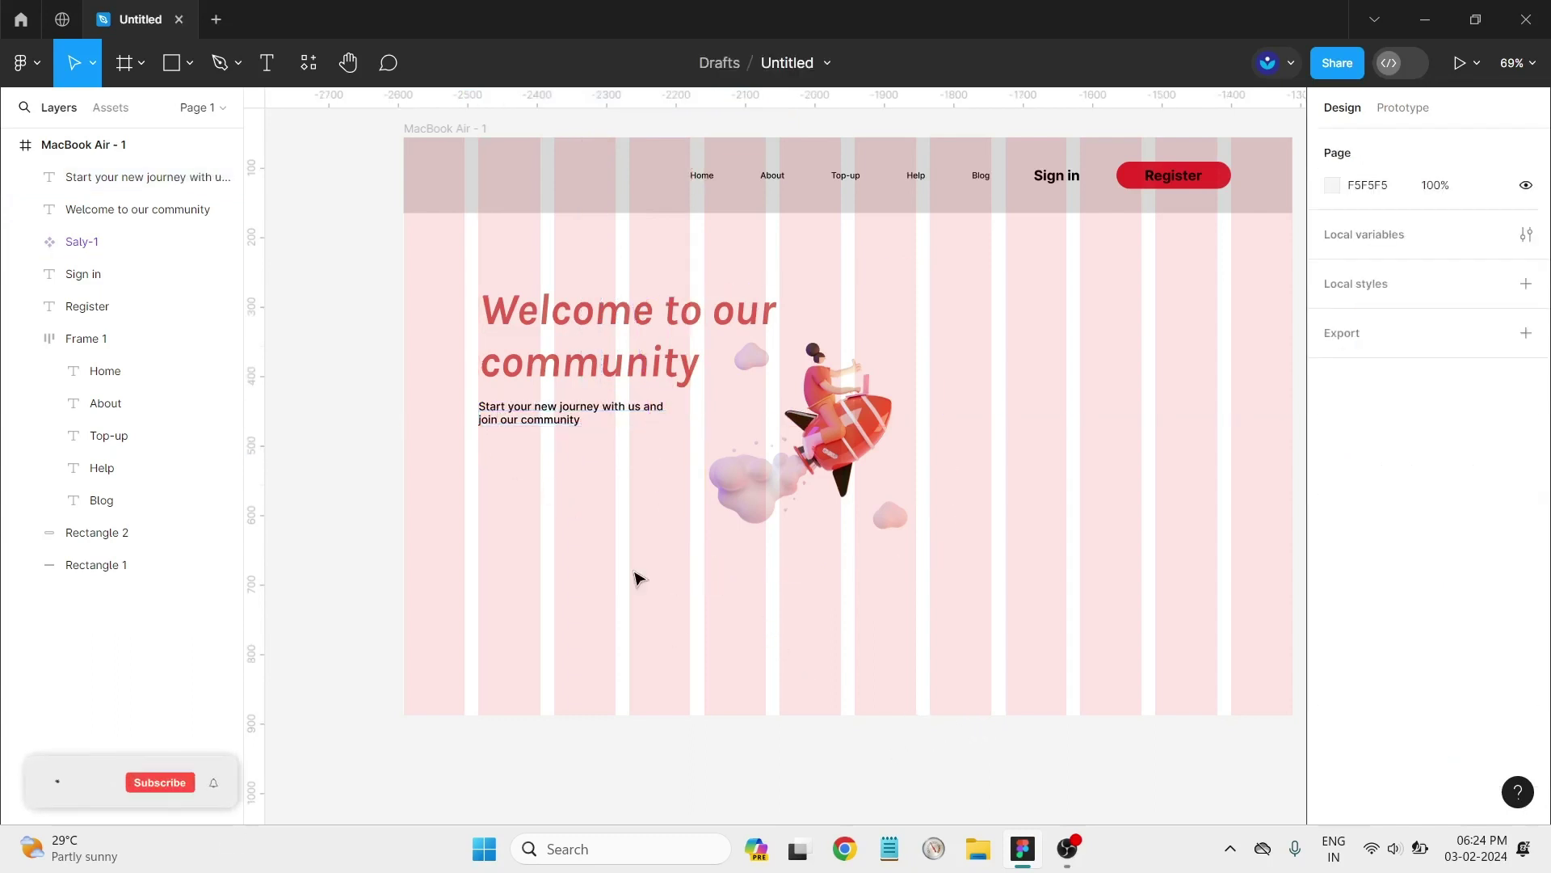
click(581, 419)
click(1377, 582)
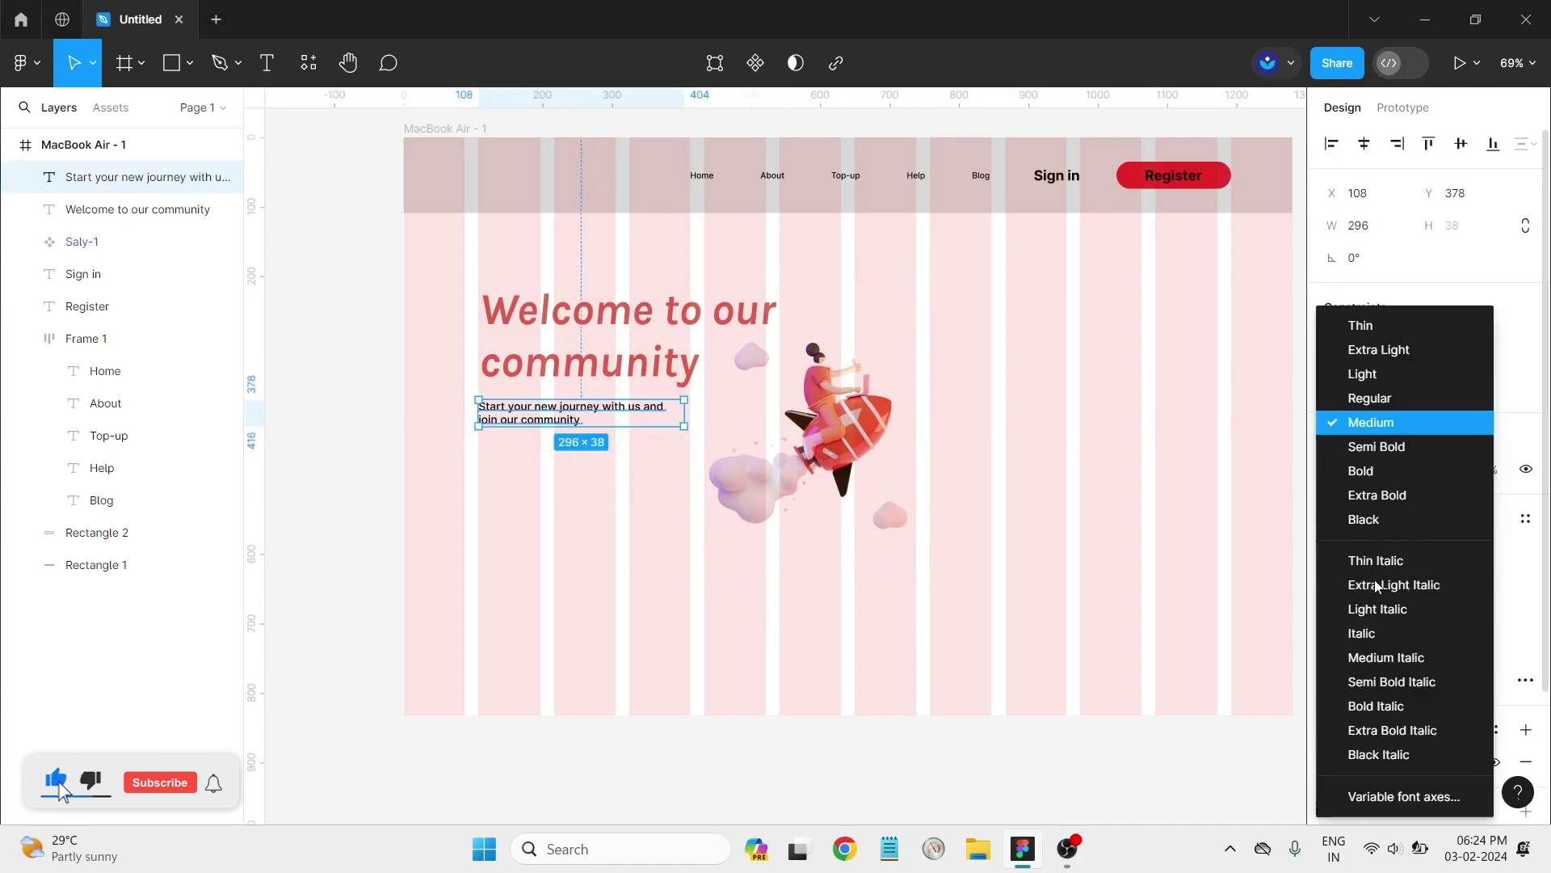
click(1356, 376)
click(850, 491)
click(1054, 549)
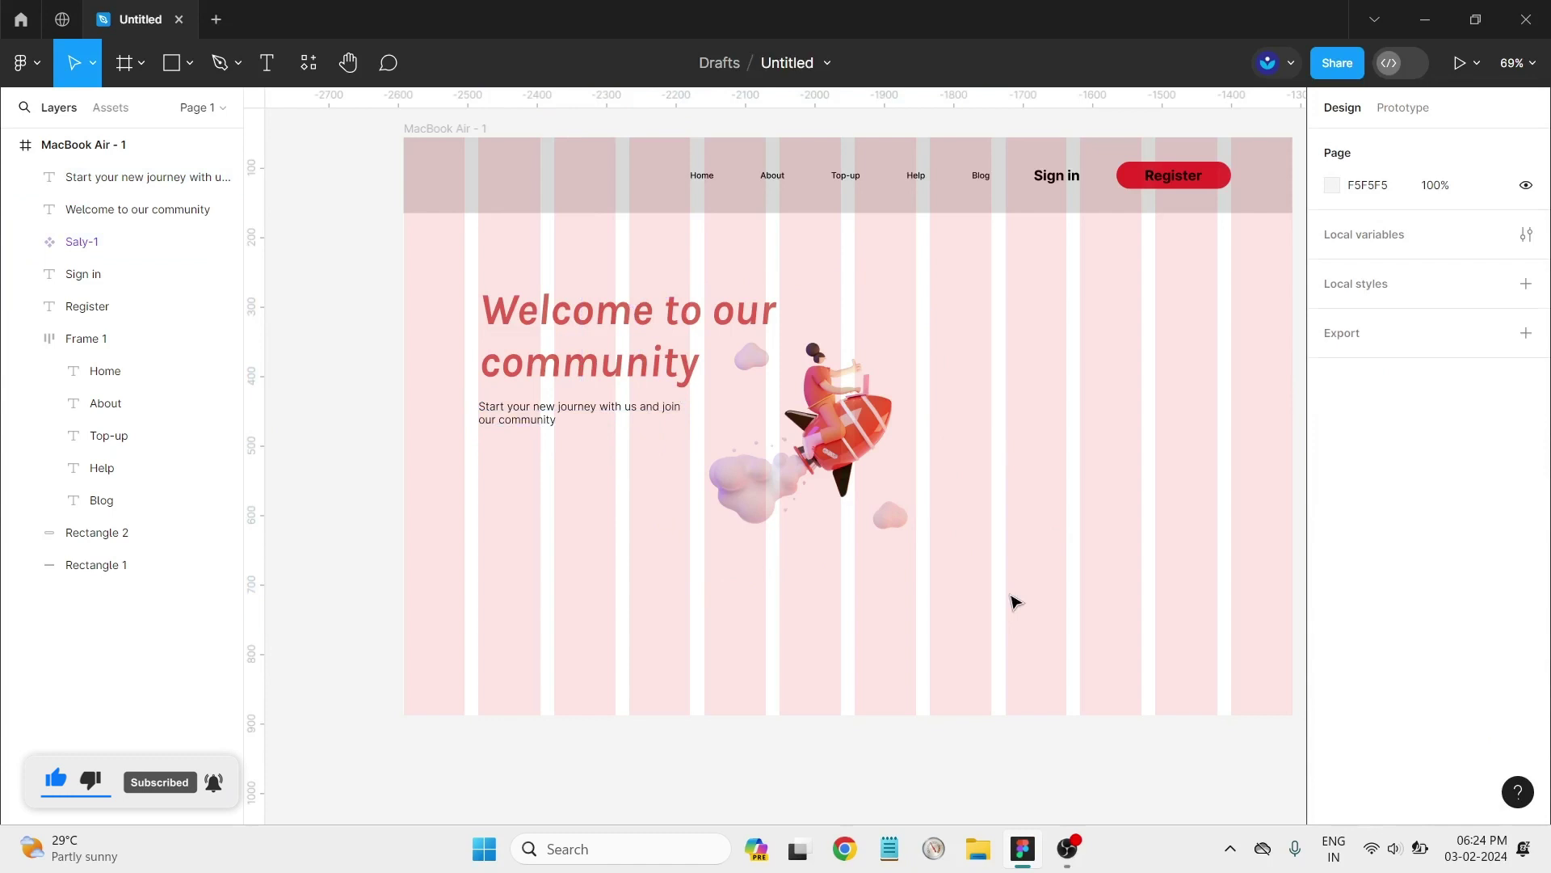
click(869, 480)
click(401, 256)
click(171, 62)
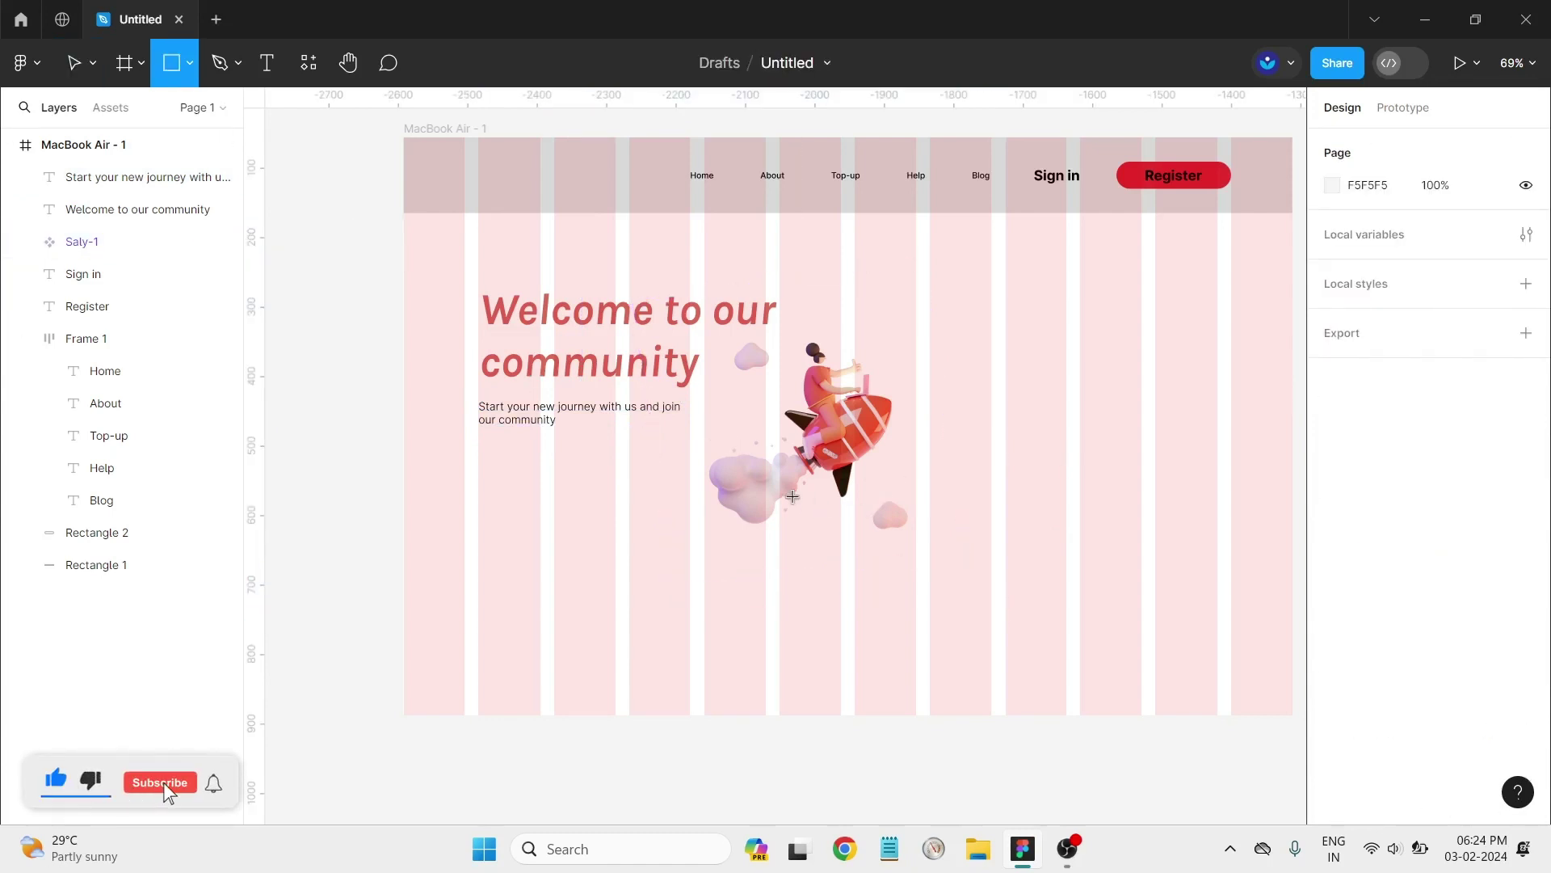
Step: Draw a 380×380 grey Rectangle 3 over the rocket and layer it beneath Saly-1
drag(788, 493, 1053, 756)
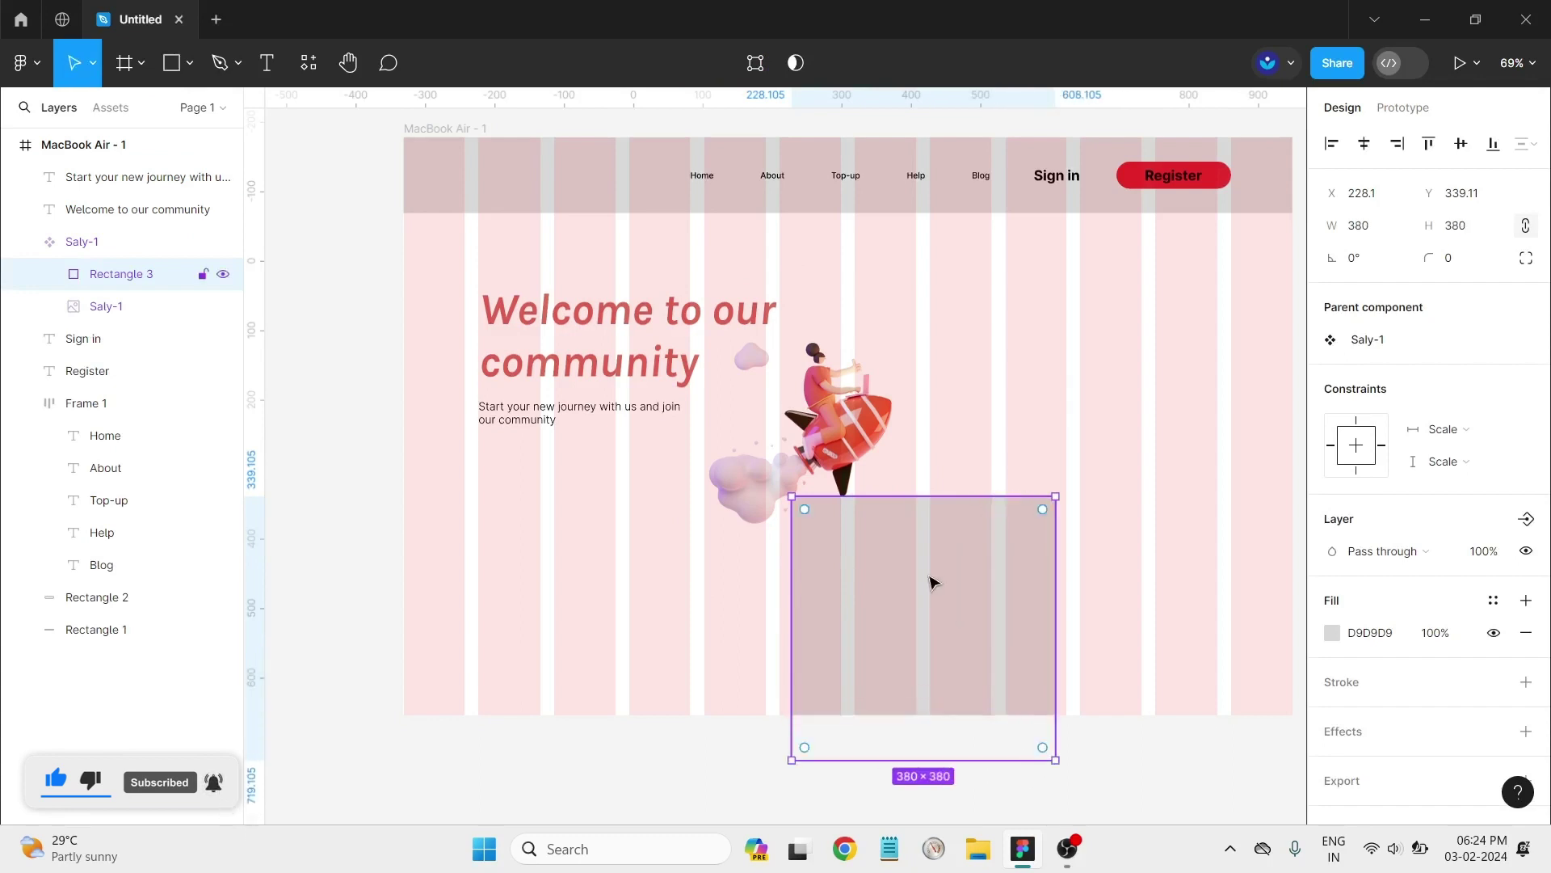
mouse_move(929, 598)
mouse_down()
mouse_move(883, 452)
mouse_move(848, 433)
mouse_up()
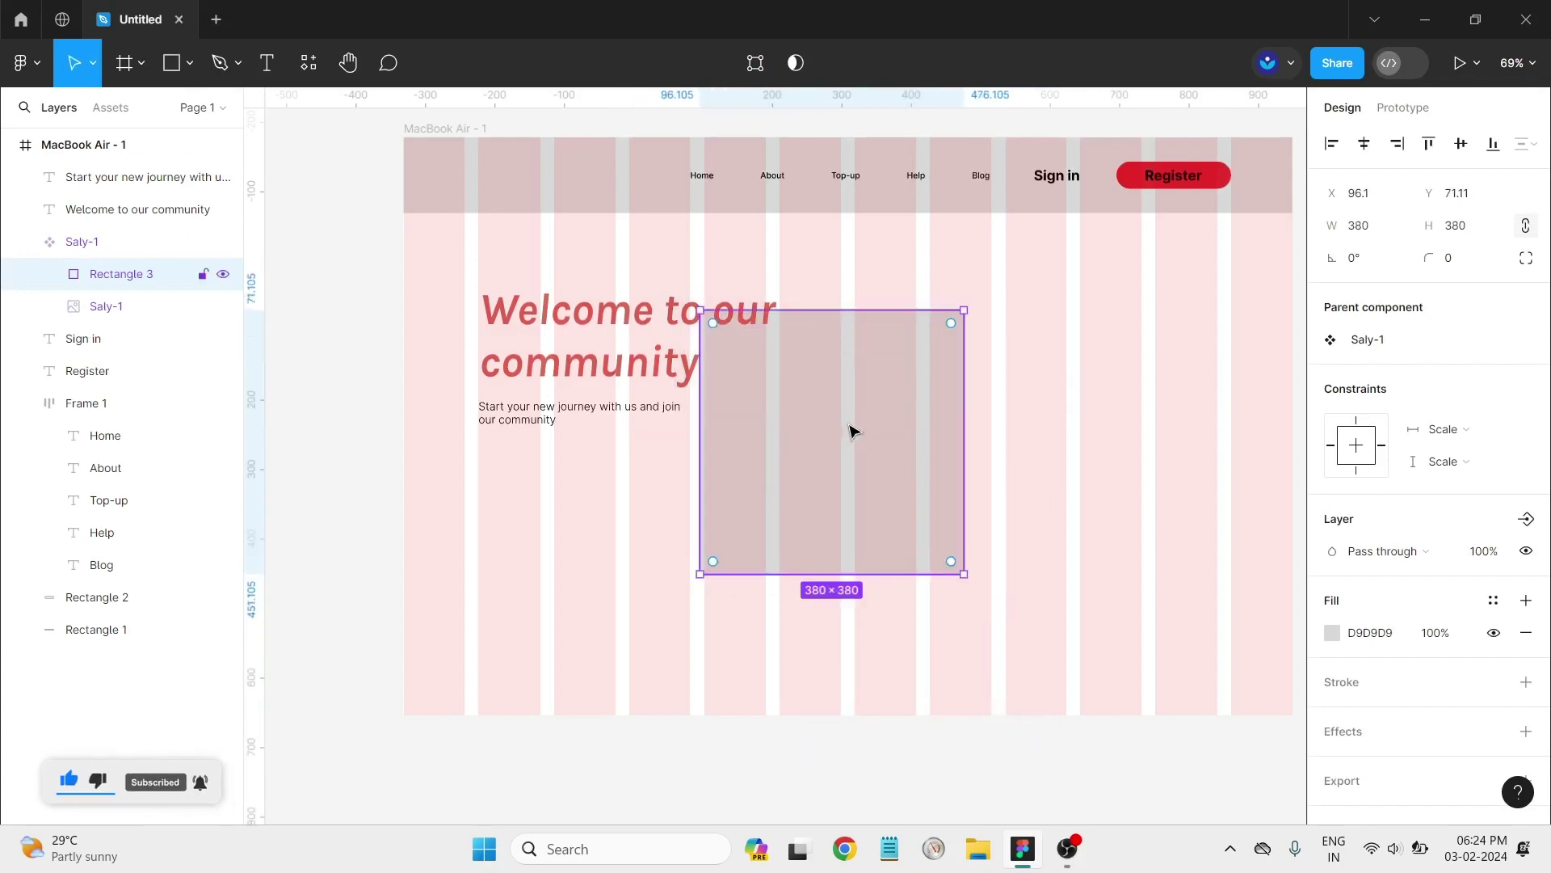
drag(89, 274, 110, 330)
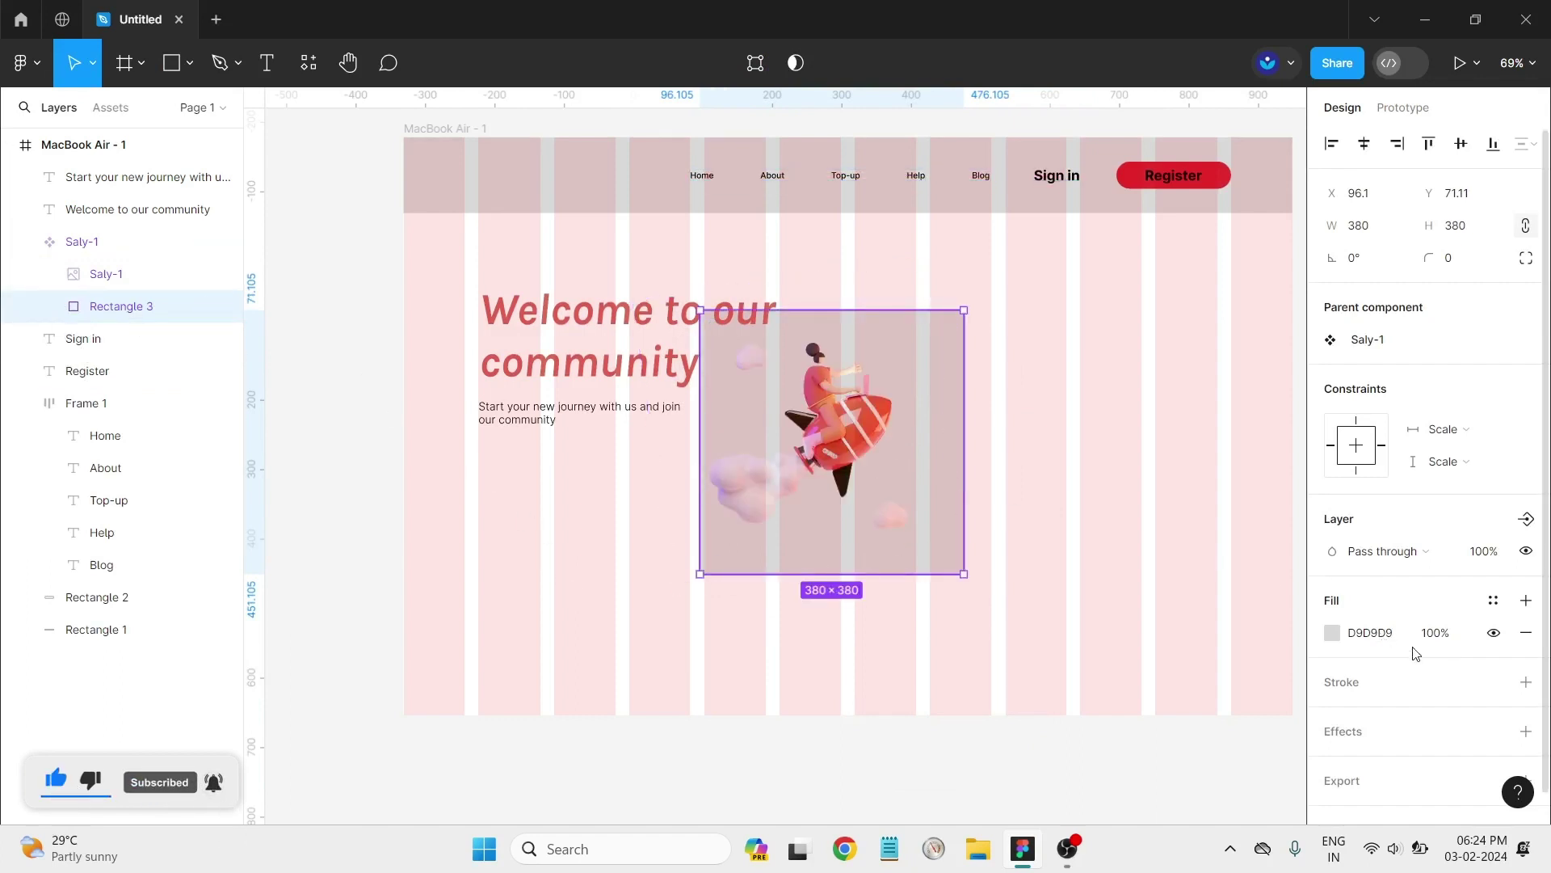
Step: Give Rectangle 3 a layer blur of 20 and a bright red FF0000 fill
mouse_move(1405, 730)
click(1526, 730)
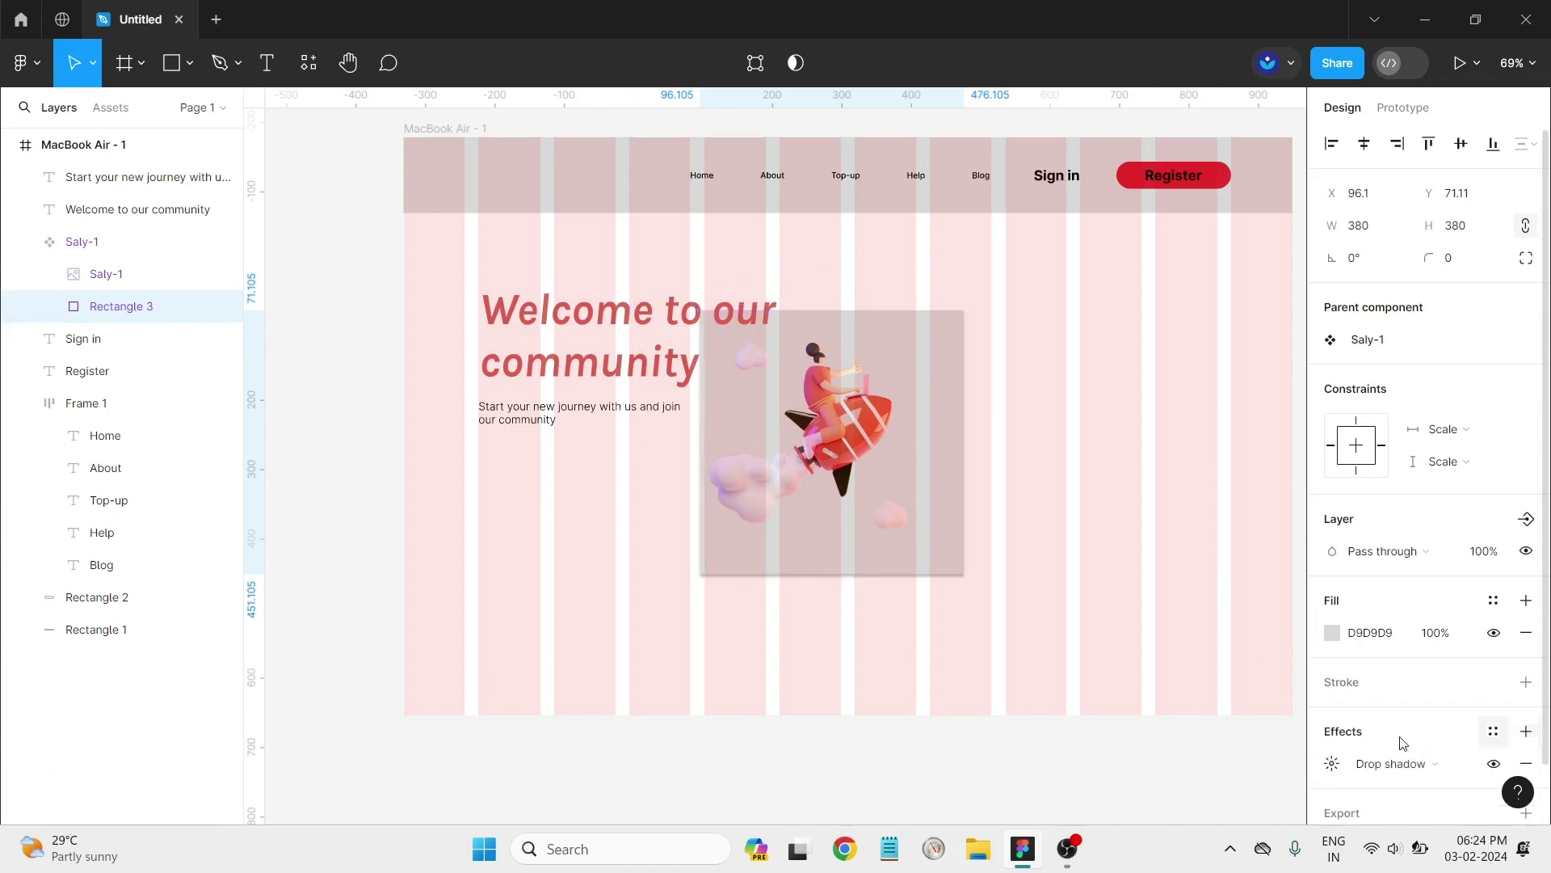
click(1380, 763)
click(1409, 772)
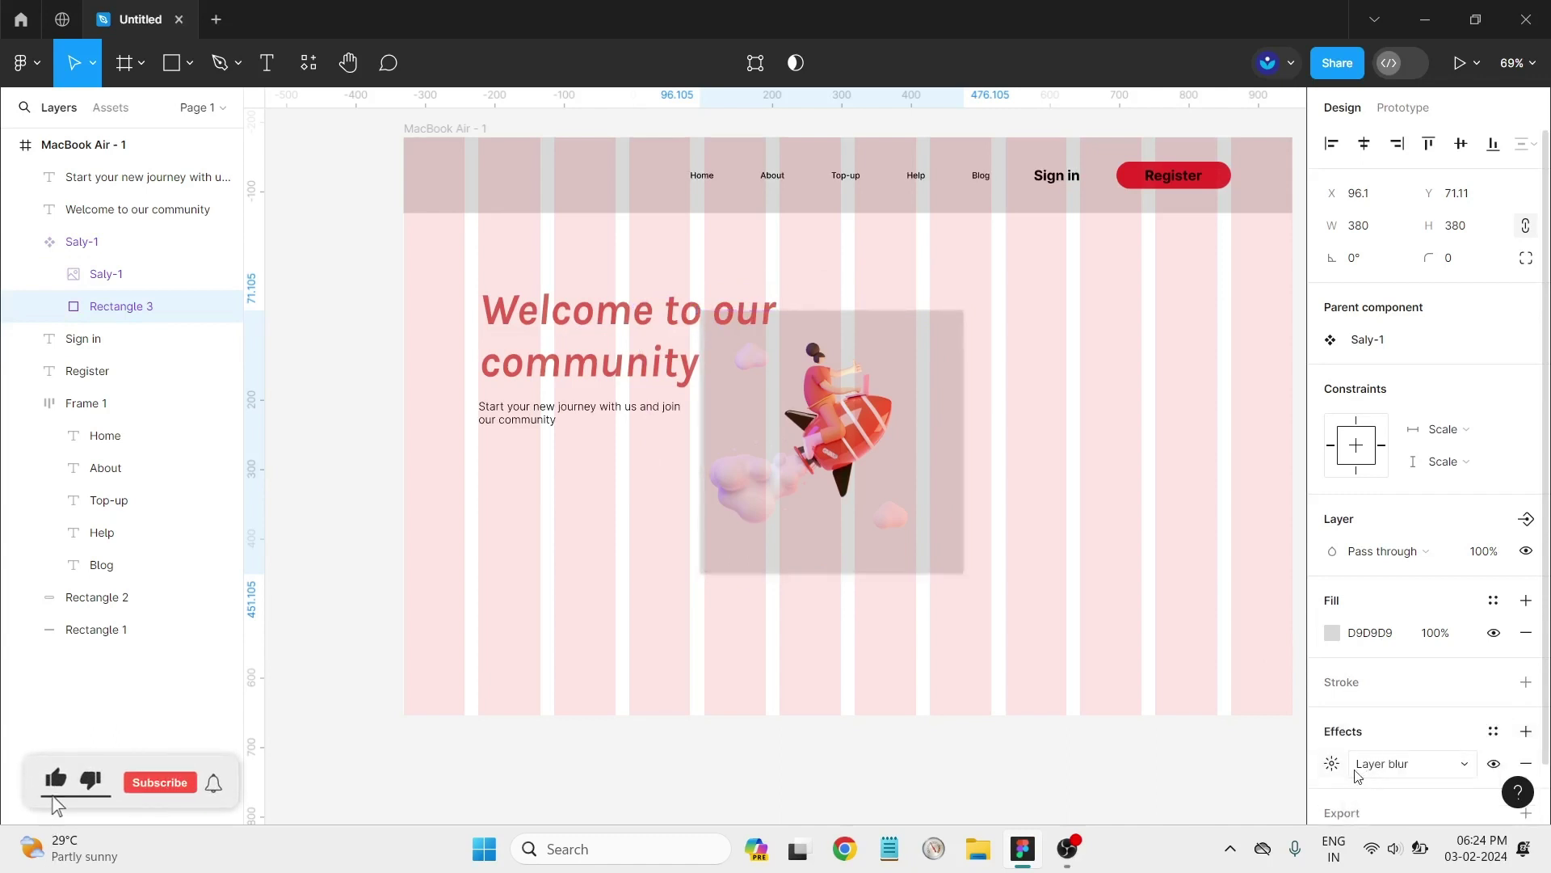
click(1332, 763)
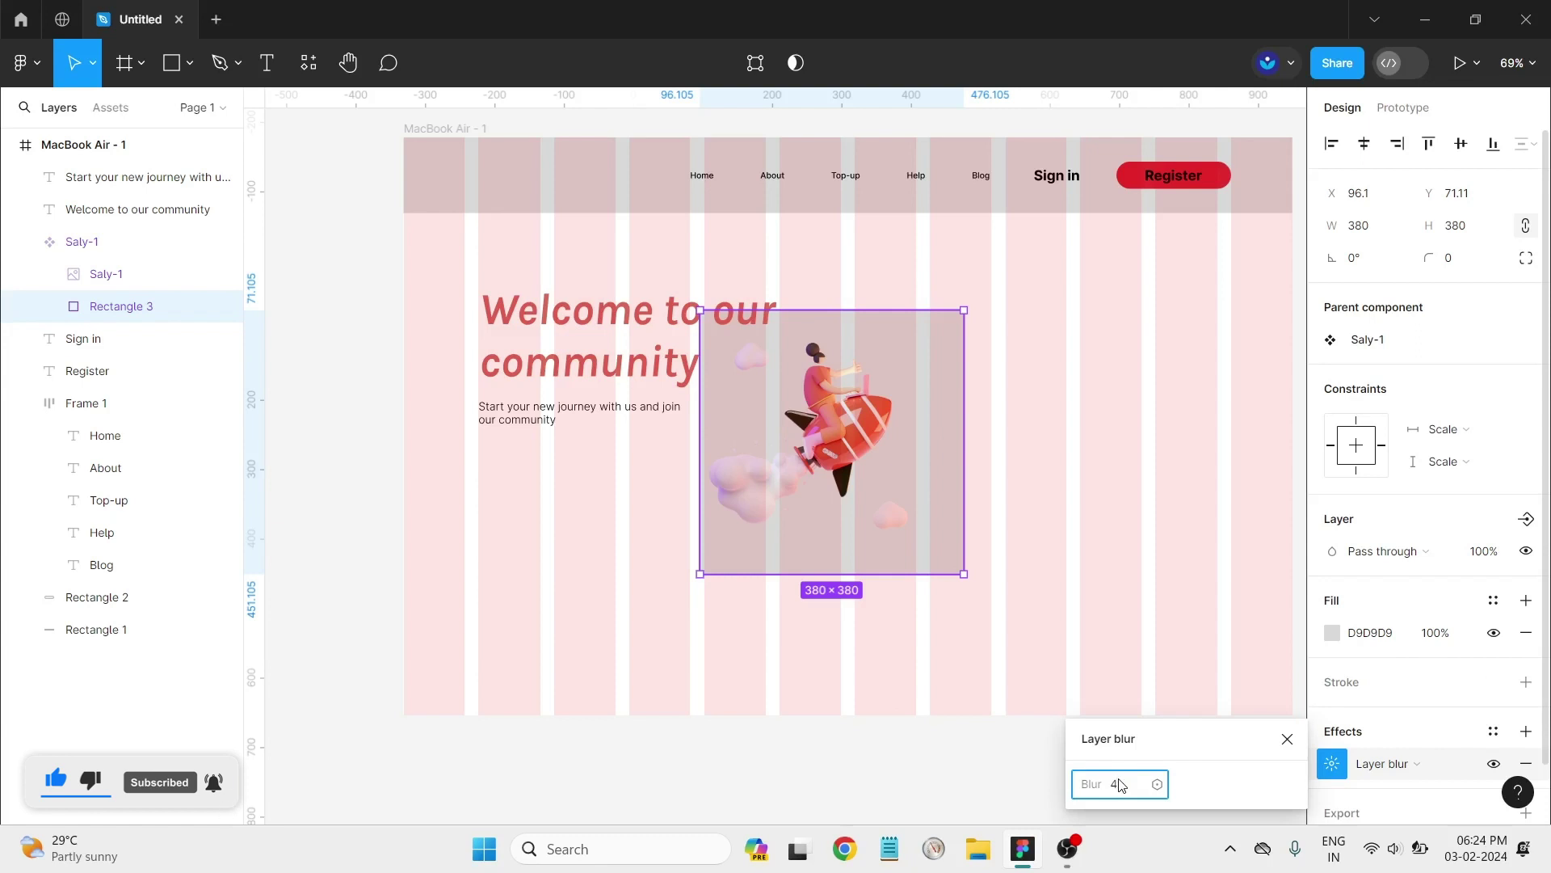
text(20)
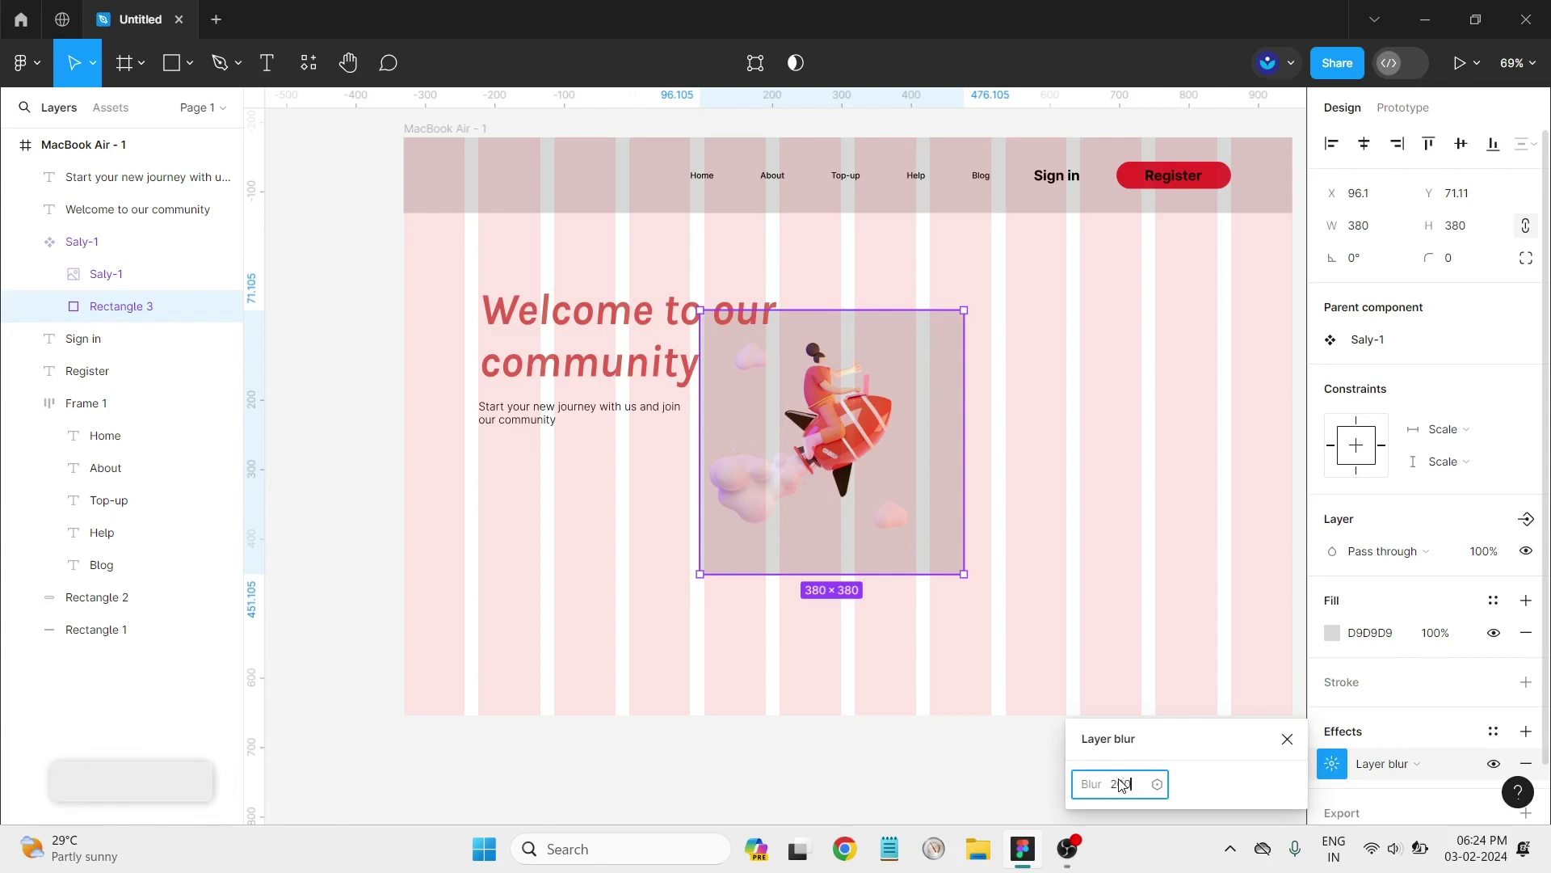
key(Return)
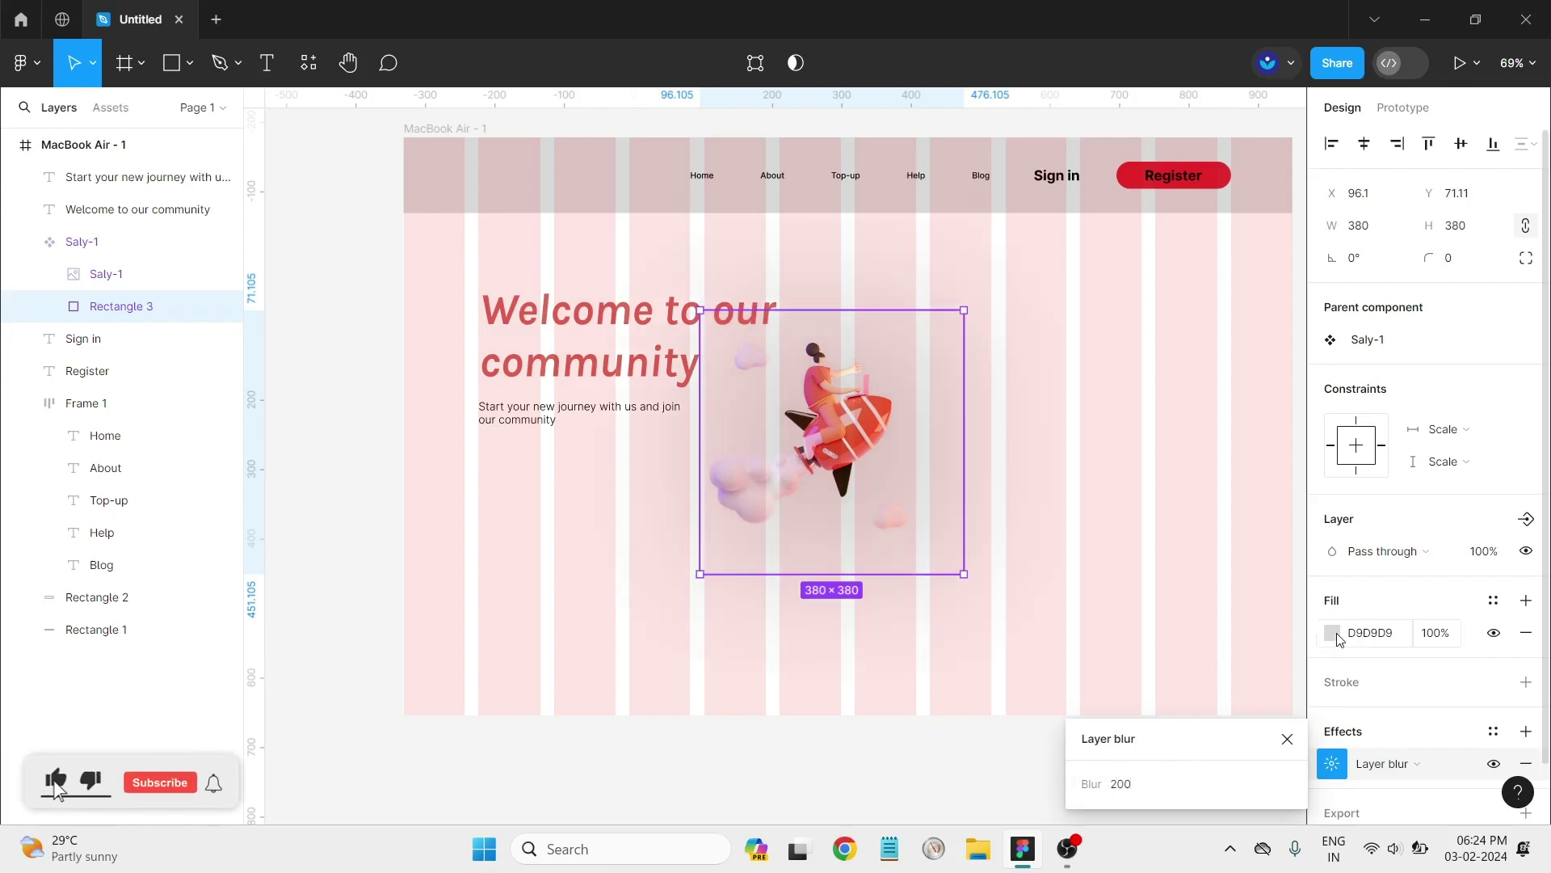
click(1333, 633)
drag(1266, 391, 1308, 314)
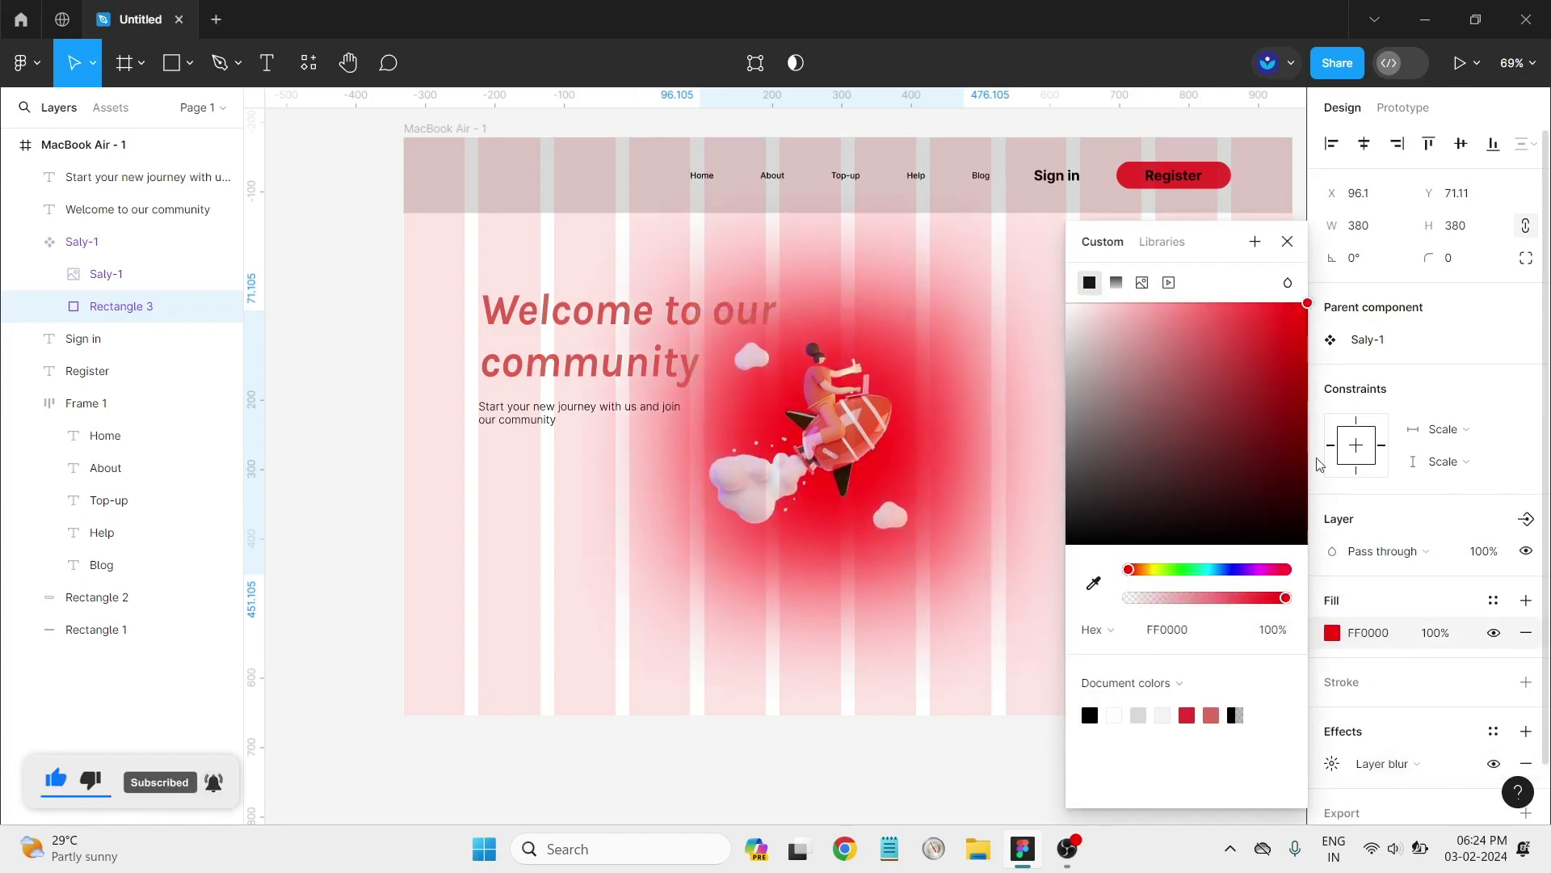
Step: Raise Rectangle 3's blur to 400 and lower its red fill to 38% opacity
click(1360, 599)
click(1333, 764)
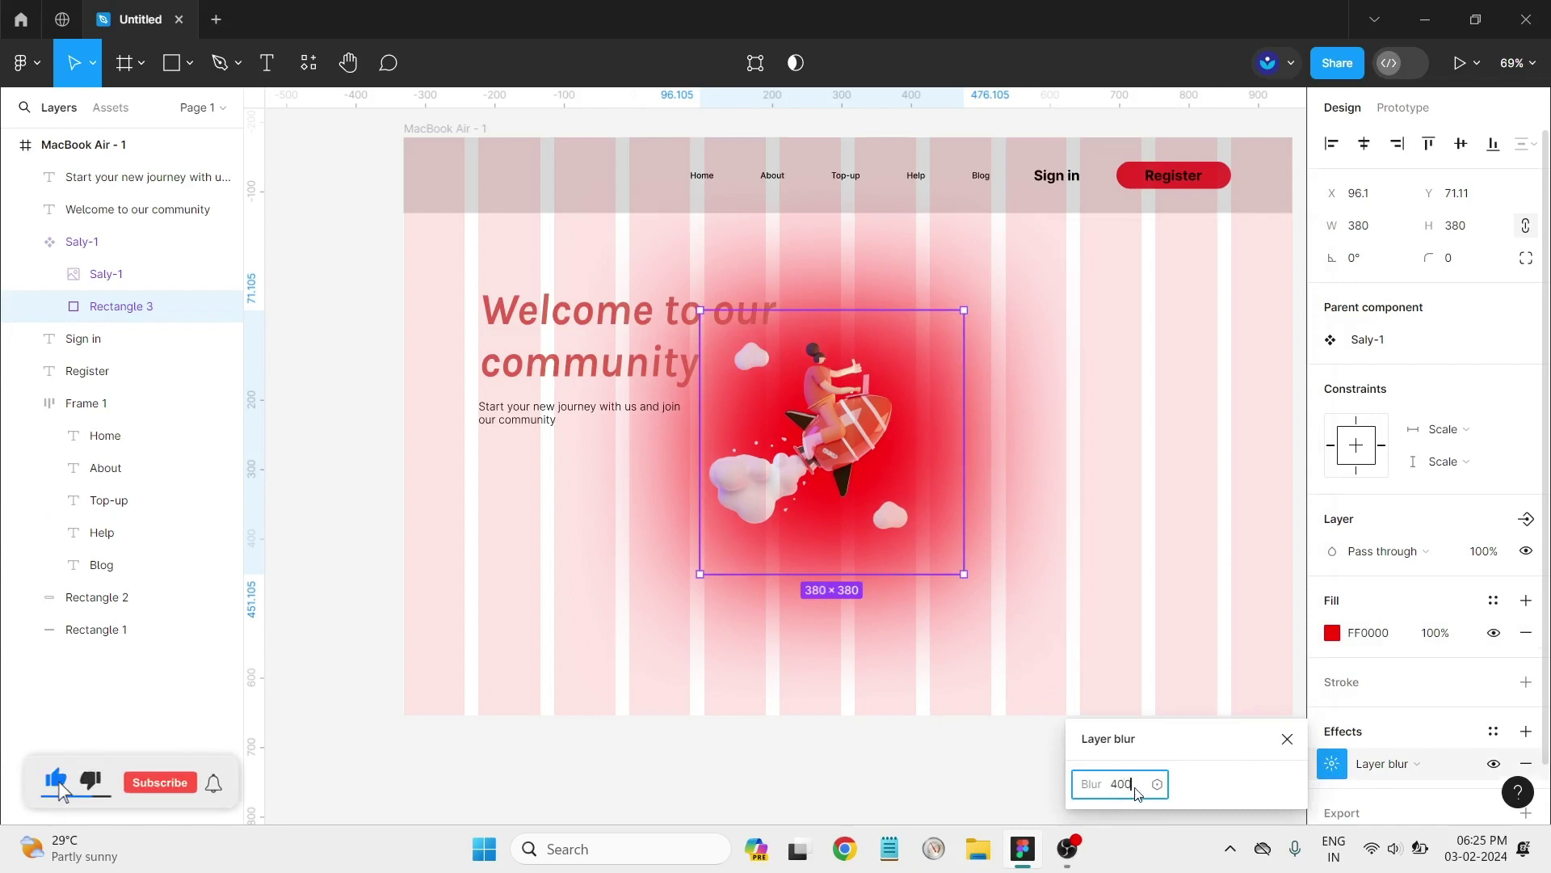
key(Return)
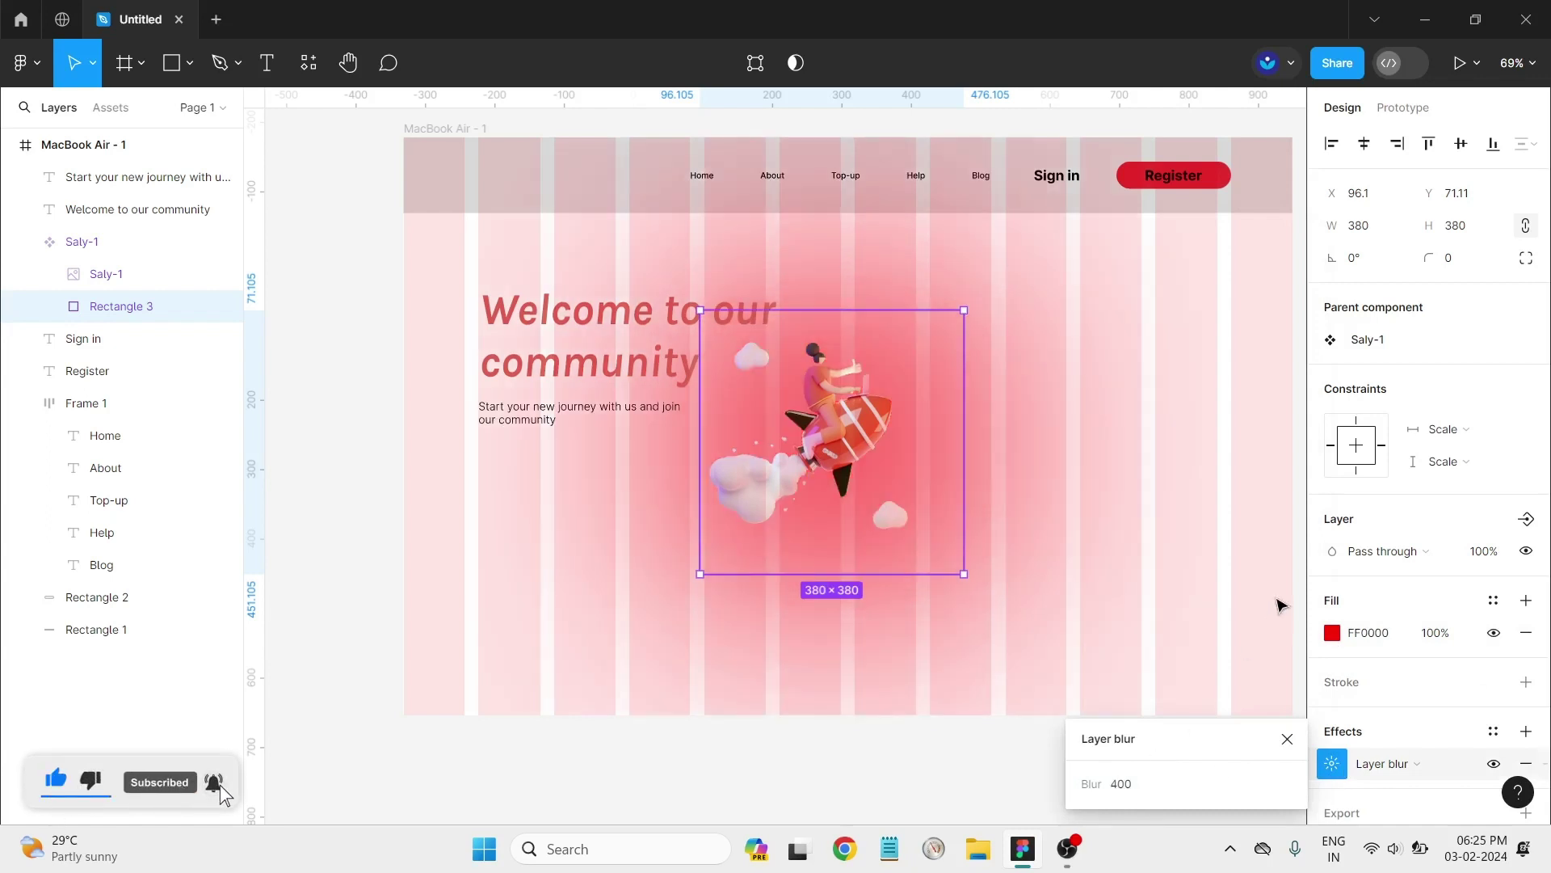
click(1333, 632)
drag(1243, 606, 1190, 593)
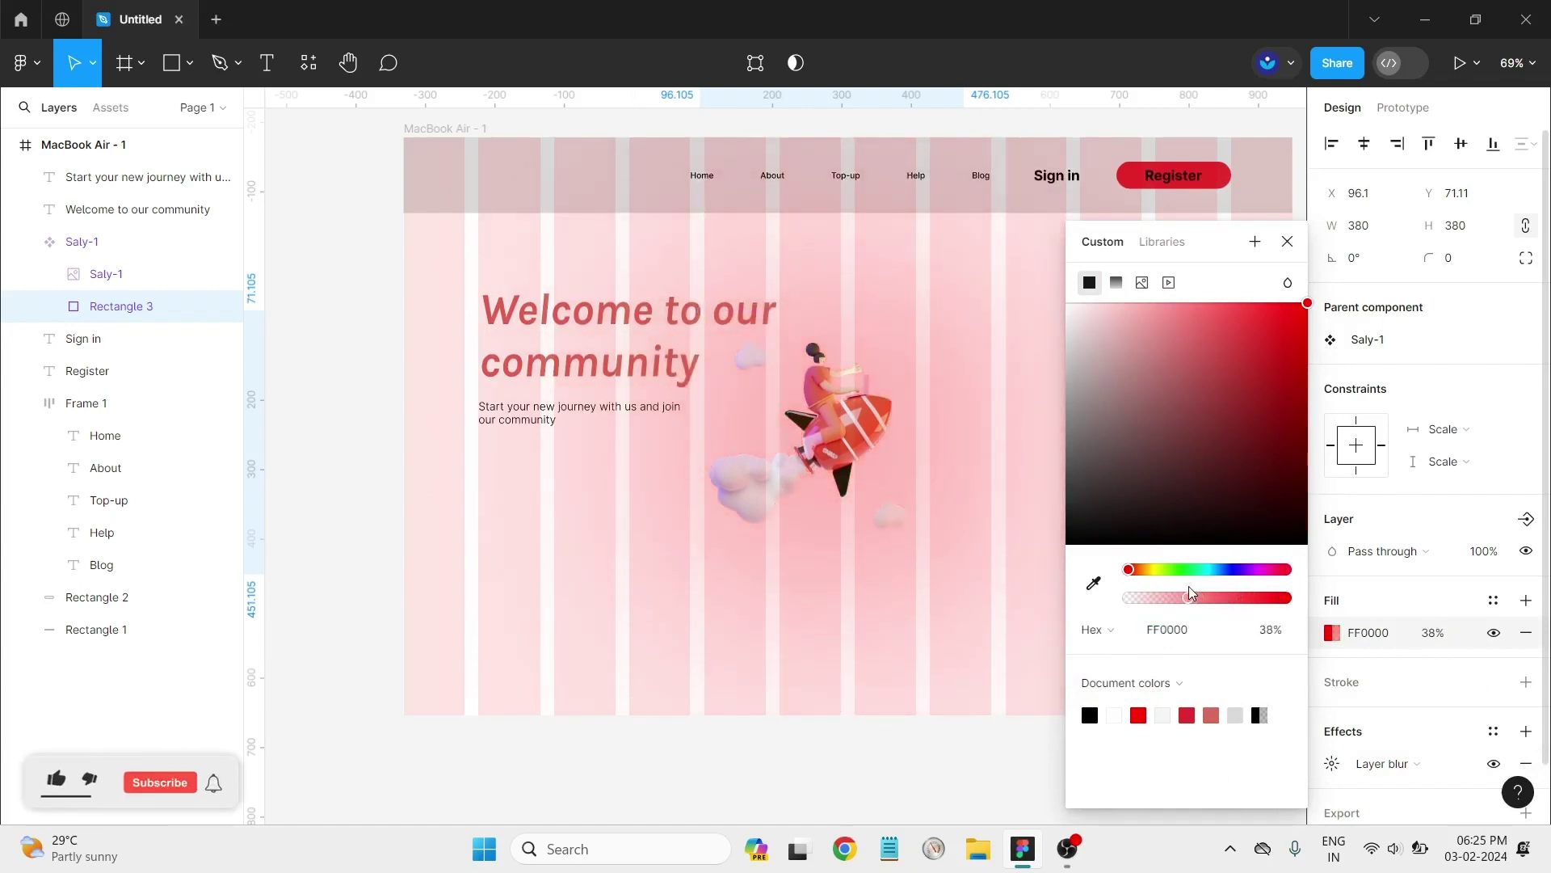
click(879, 637)
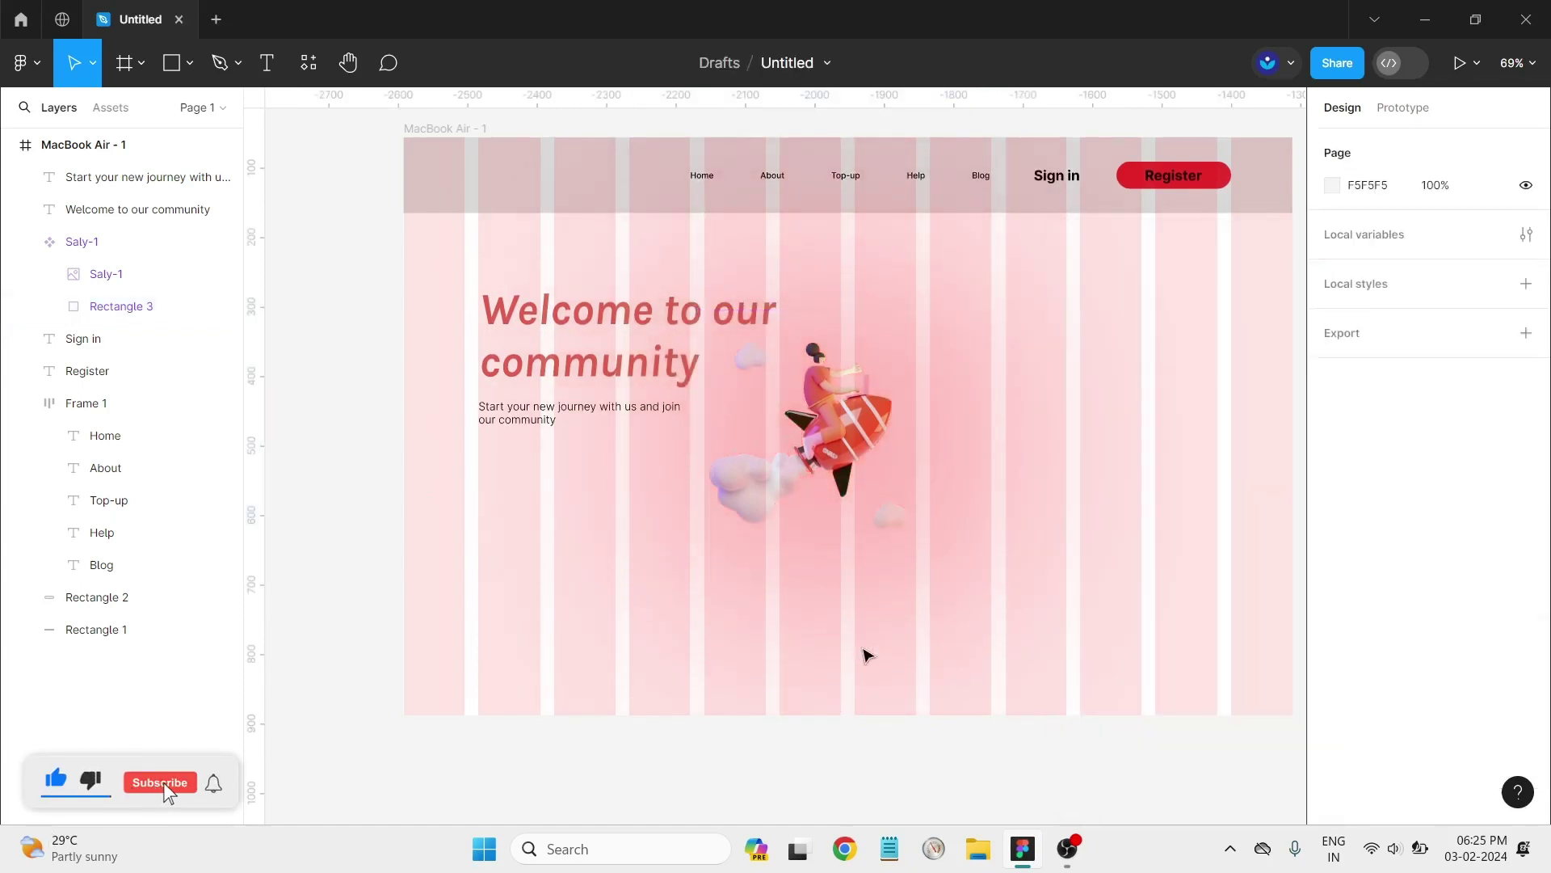
scroll(851, 613, up, 1)
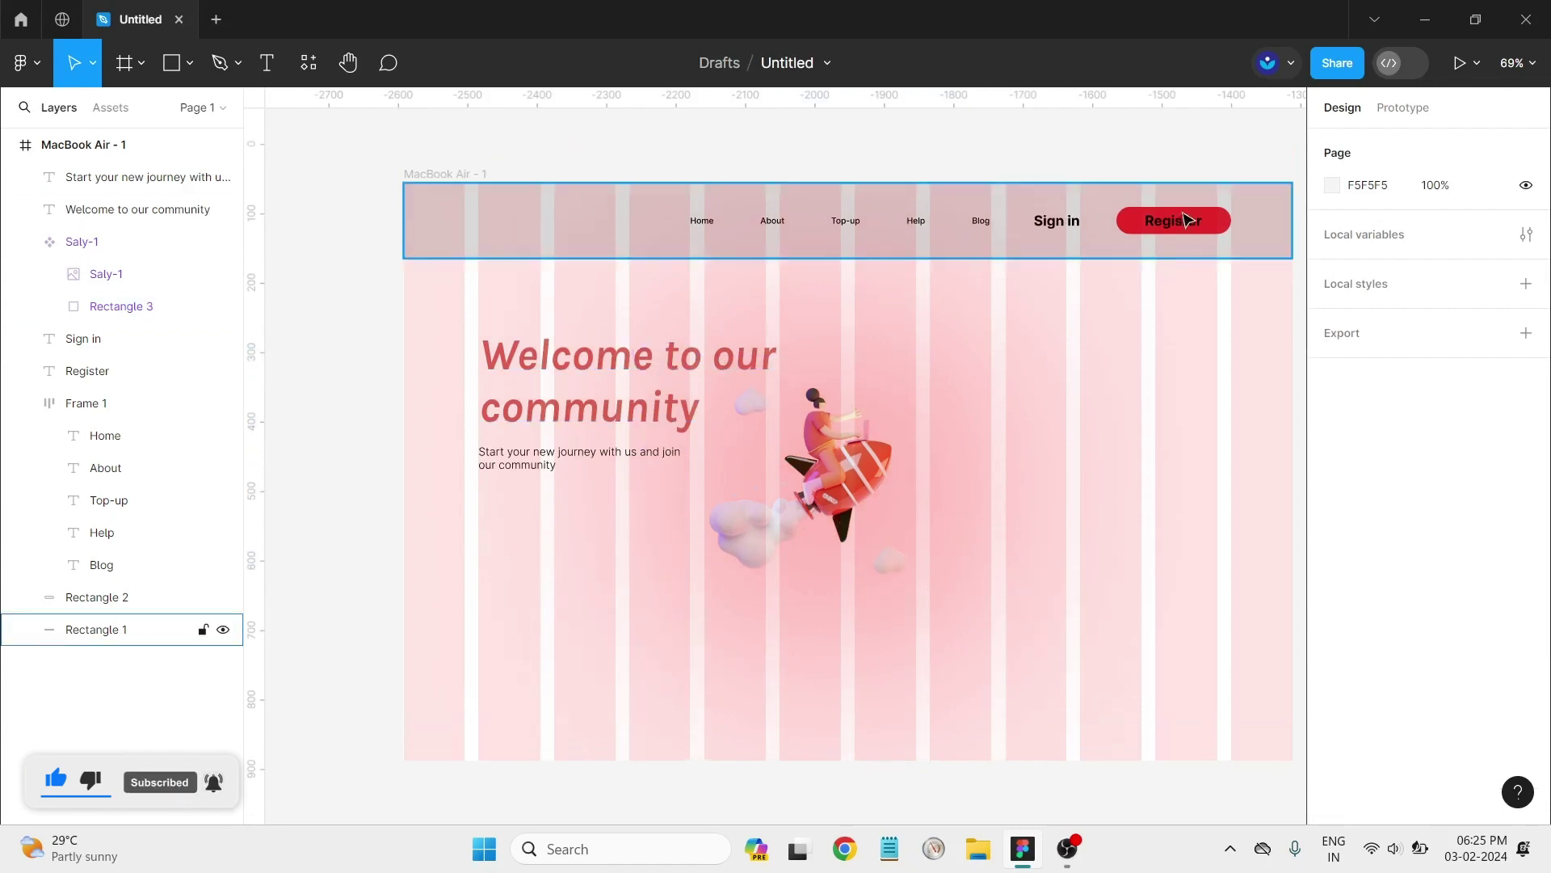
Step: Add a drop shadow (X 4, Y 4, blur 4) to the Register button's rectangle
click(1224, 225)
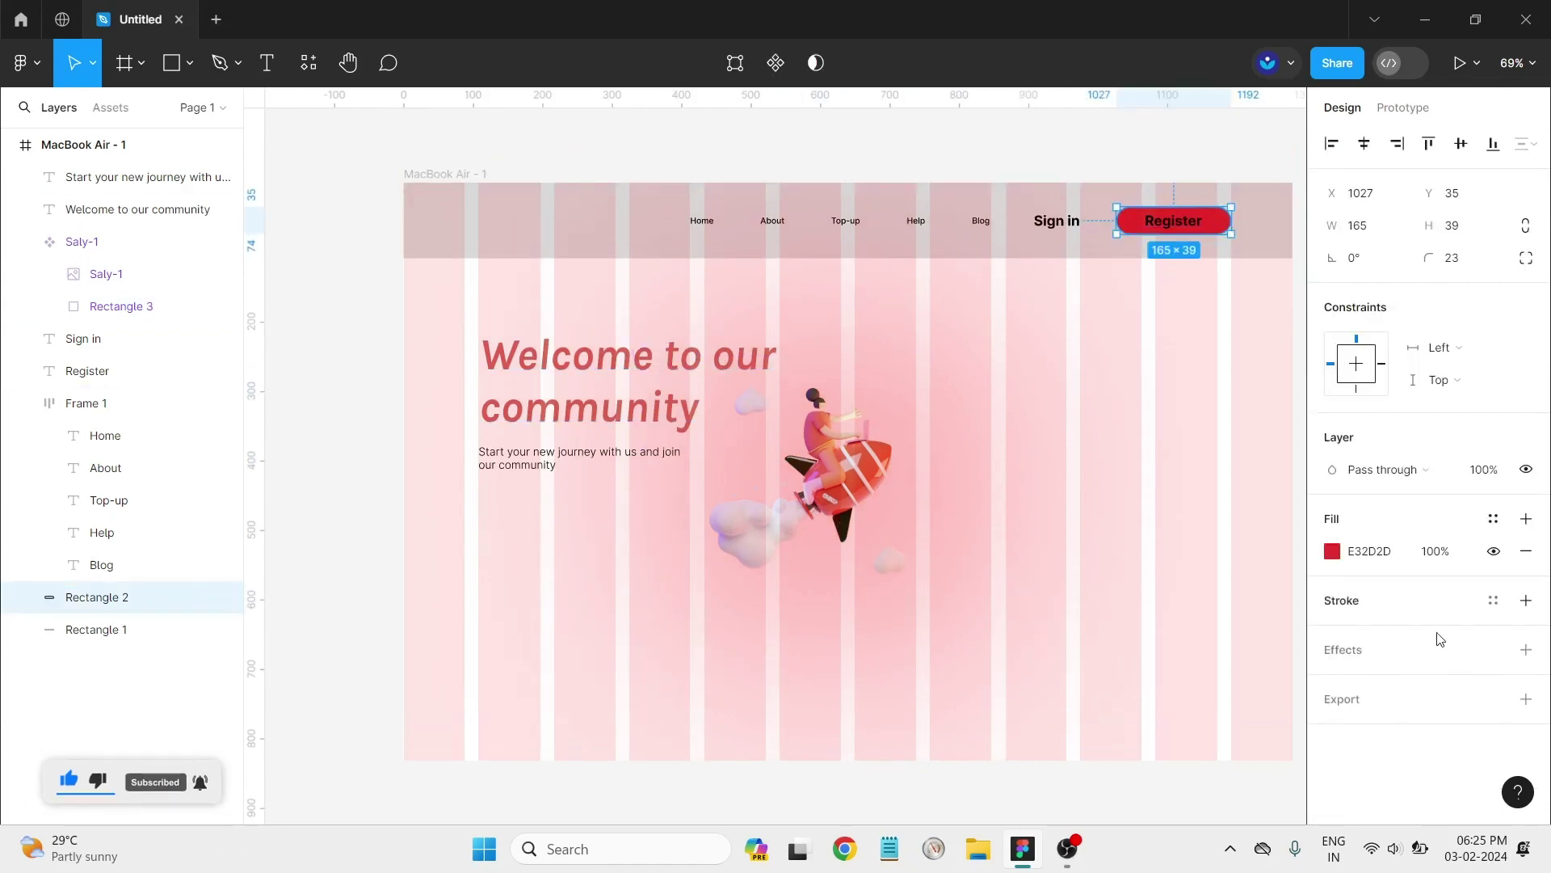
click(1525, 650)
click(1332, 681)
text(4)
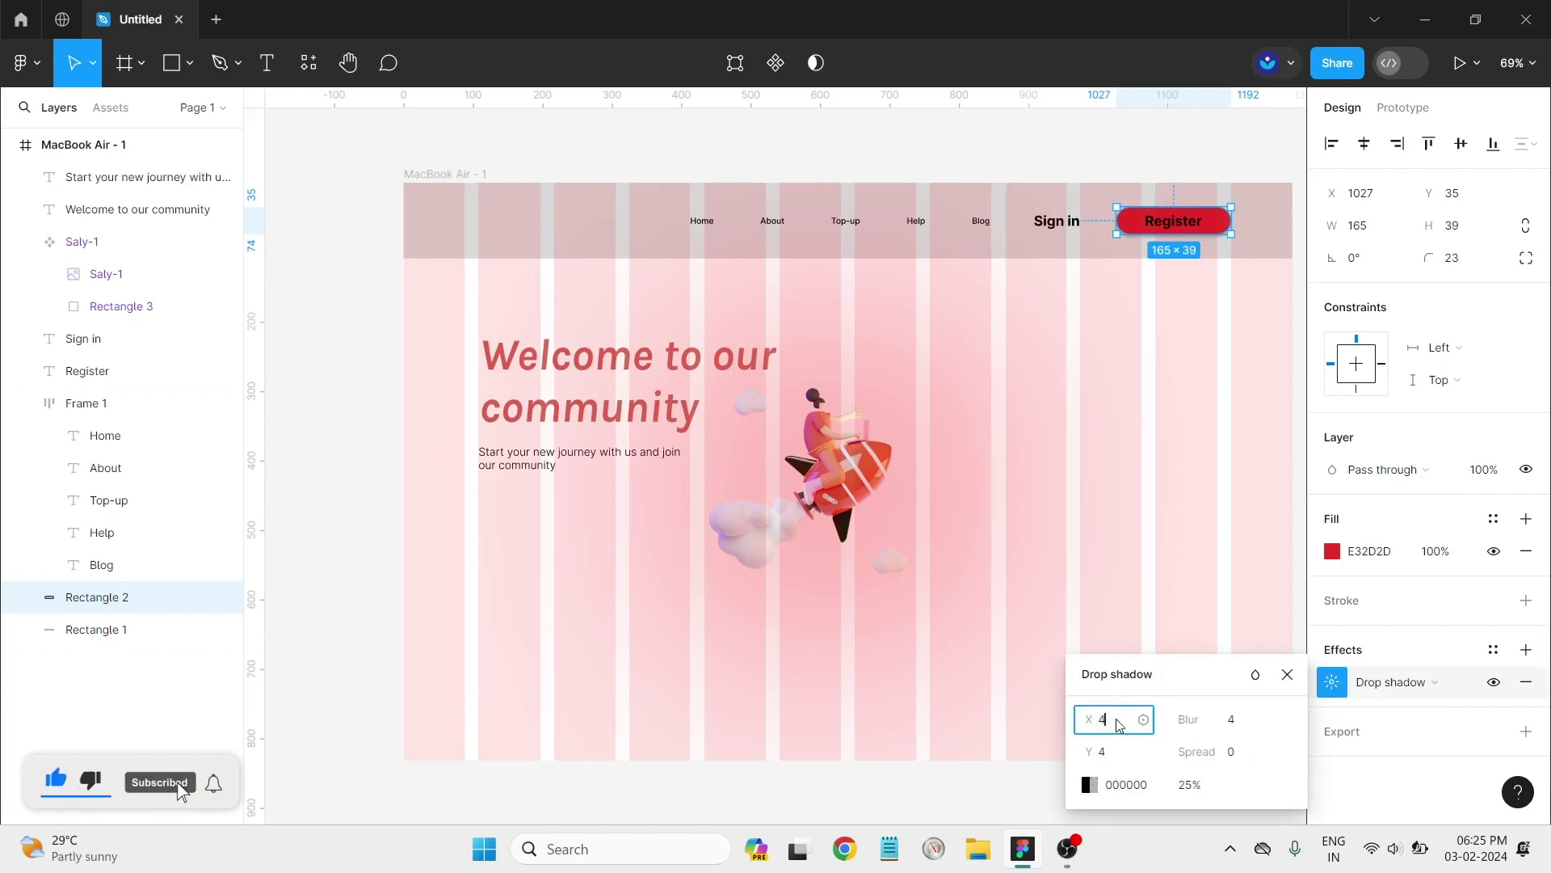
key(Return)
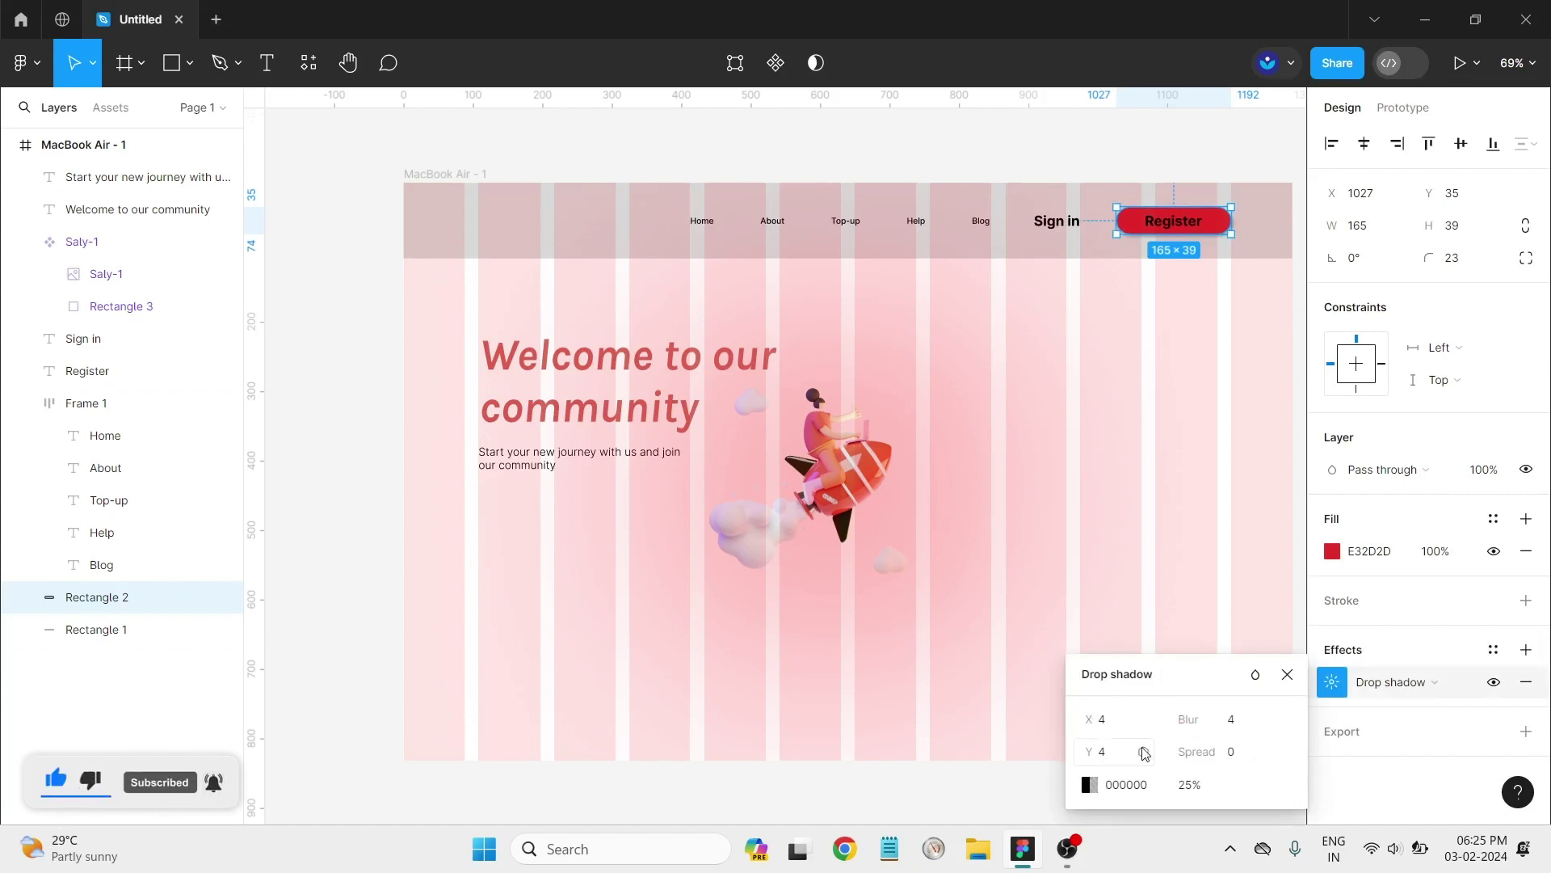
click(1150, 420)
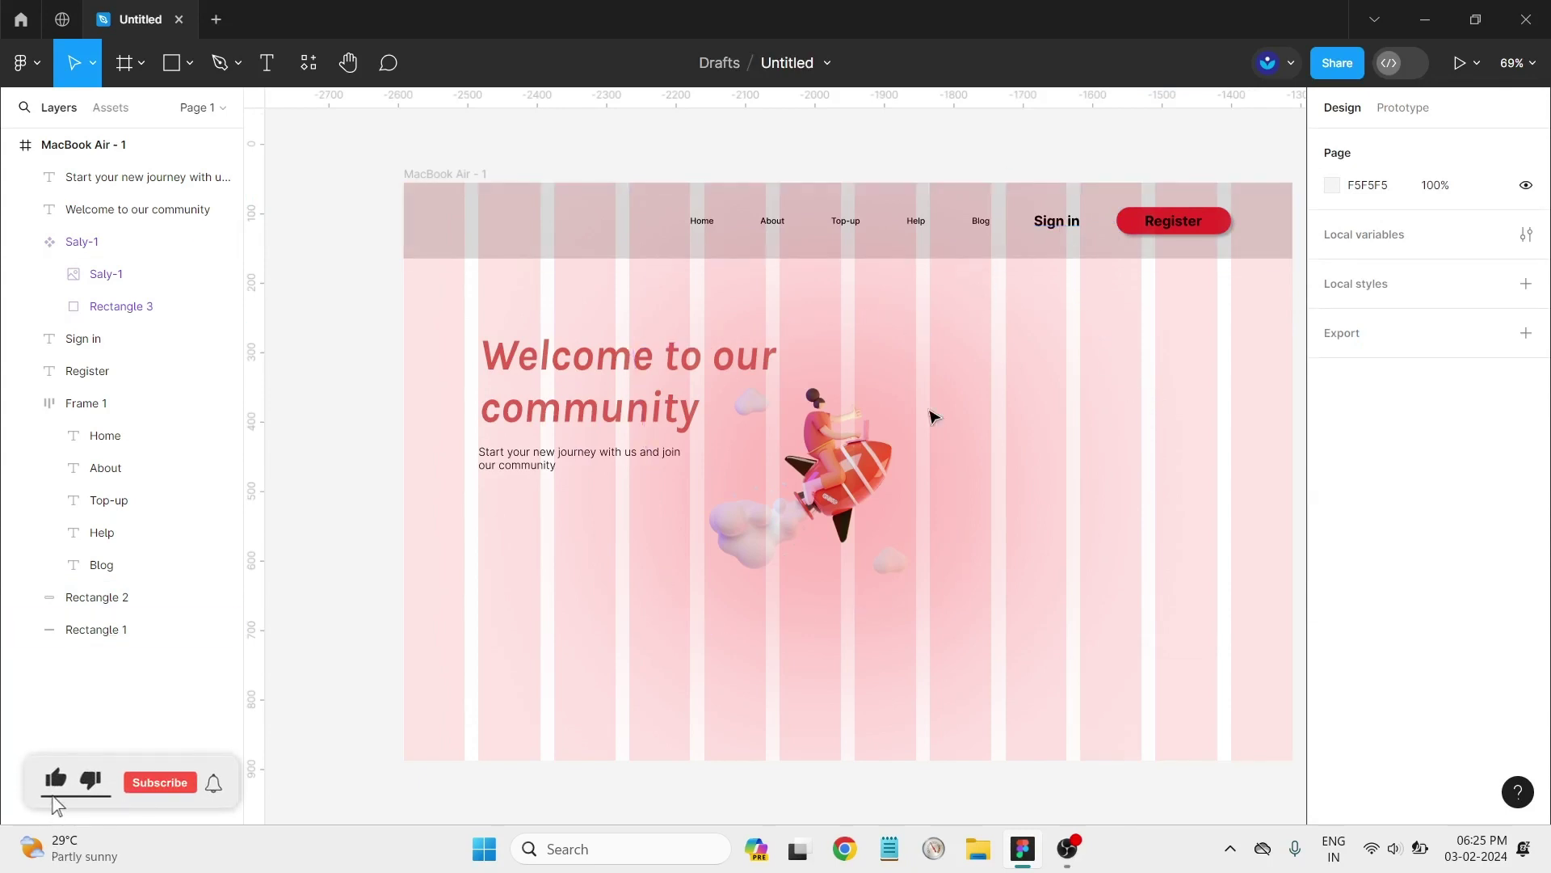
Step: Hide the MacBook Air frame's 12-column layout grid
click(429, 175)
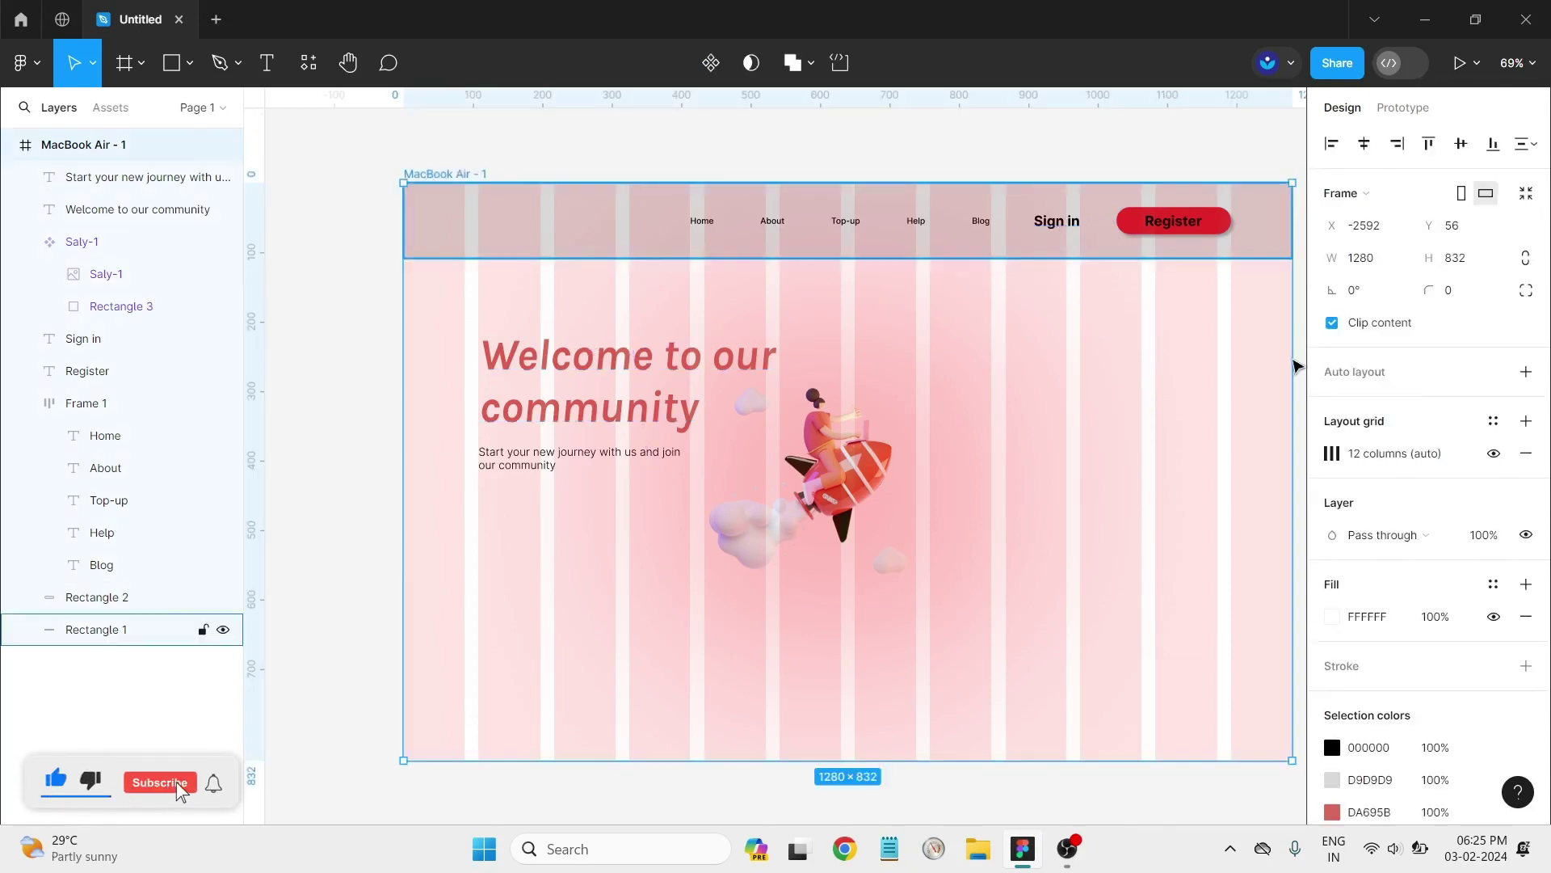
click(1496, 454)
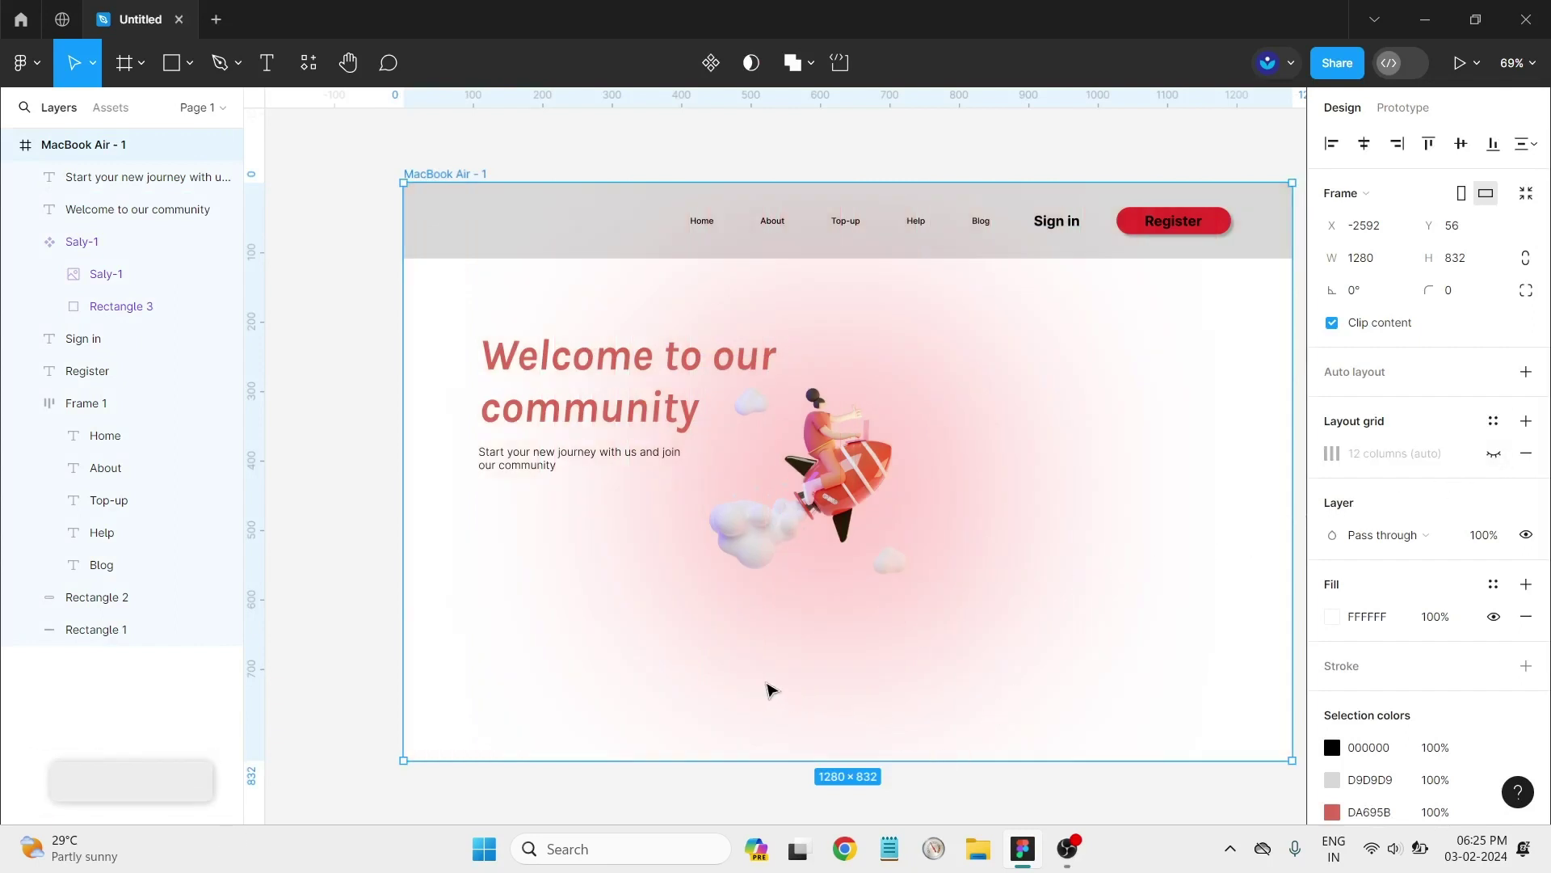
scroll(768, 689, right, 3)
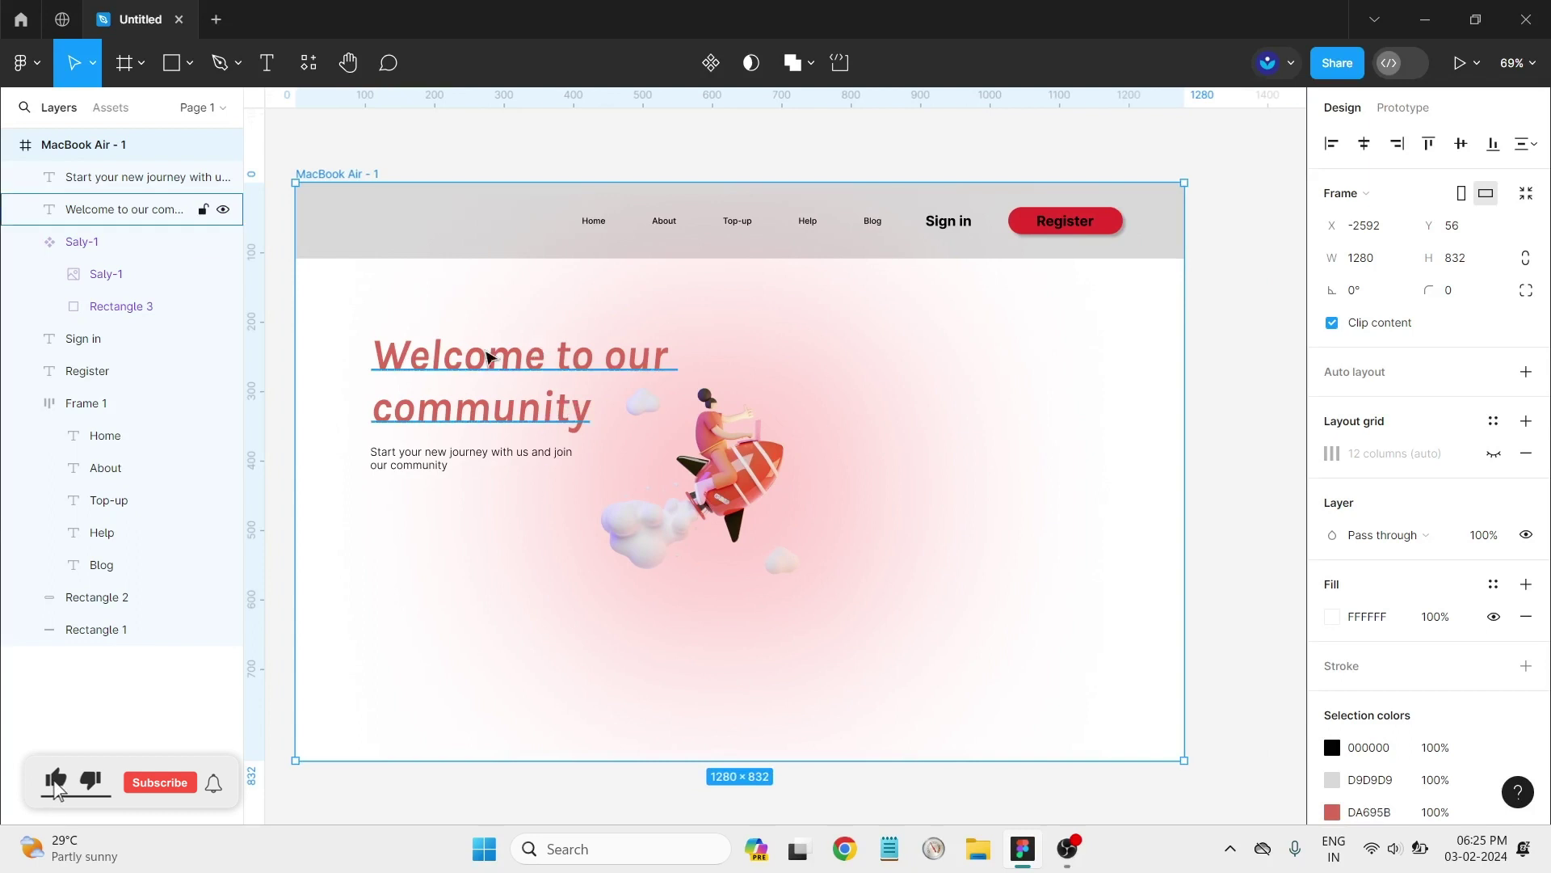
Step: Recolour the Welcome heading to crimson E32D2D from Document colors
click(488, 353)
click(1332, 761)
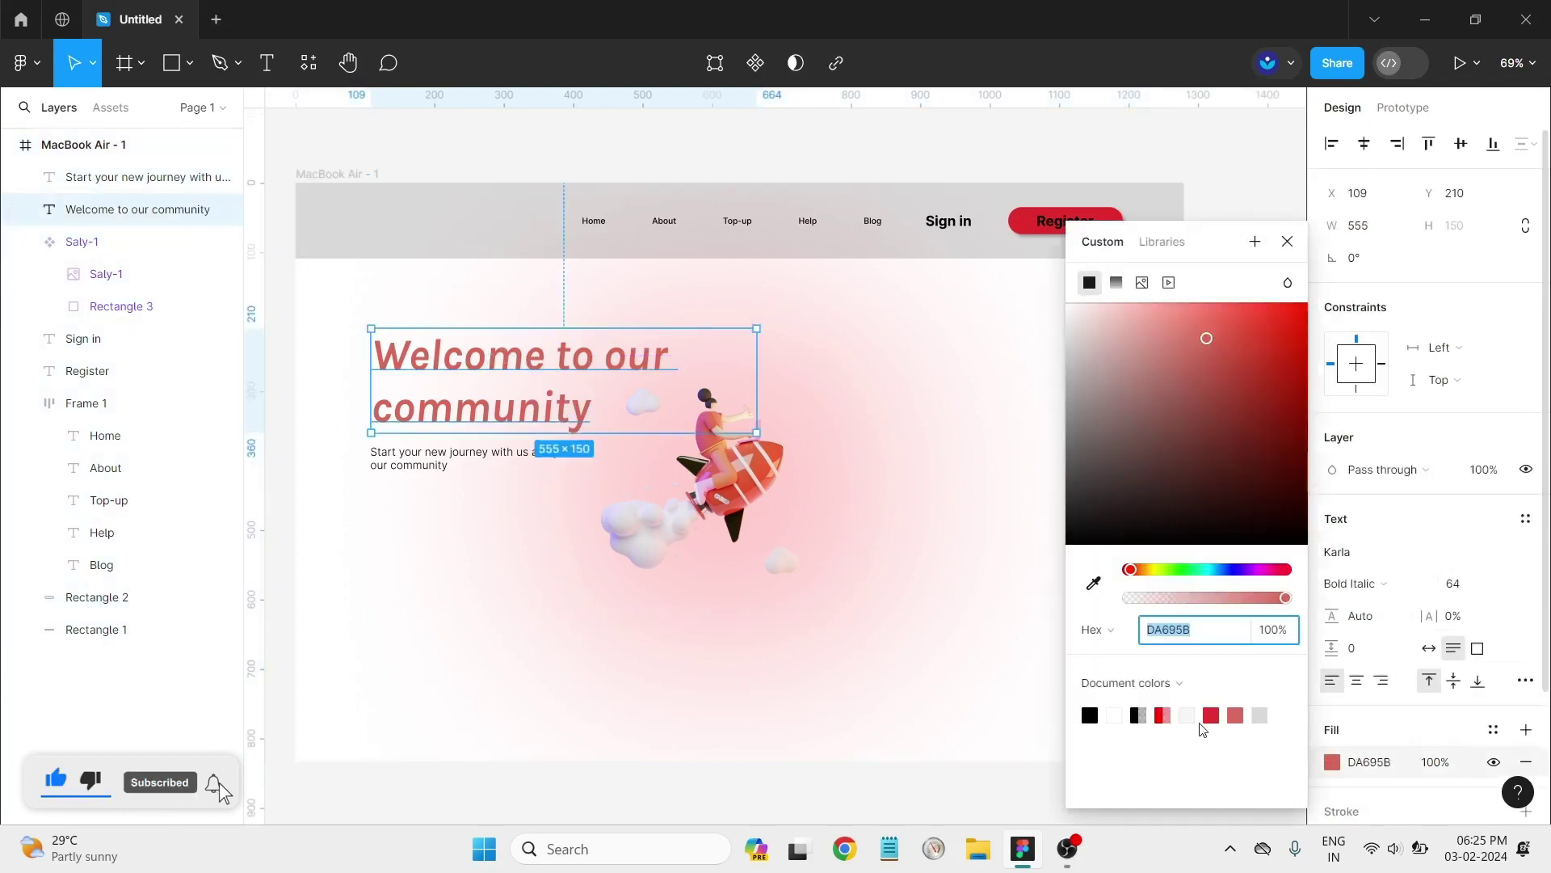
click(1211, 715)
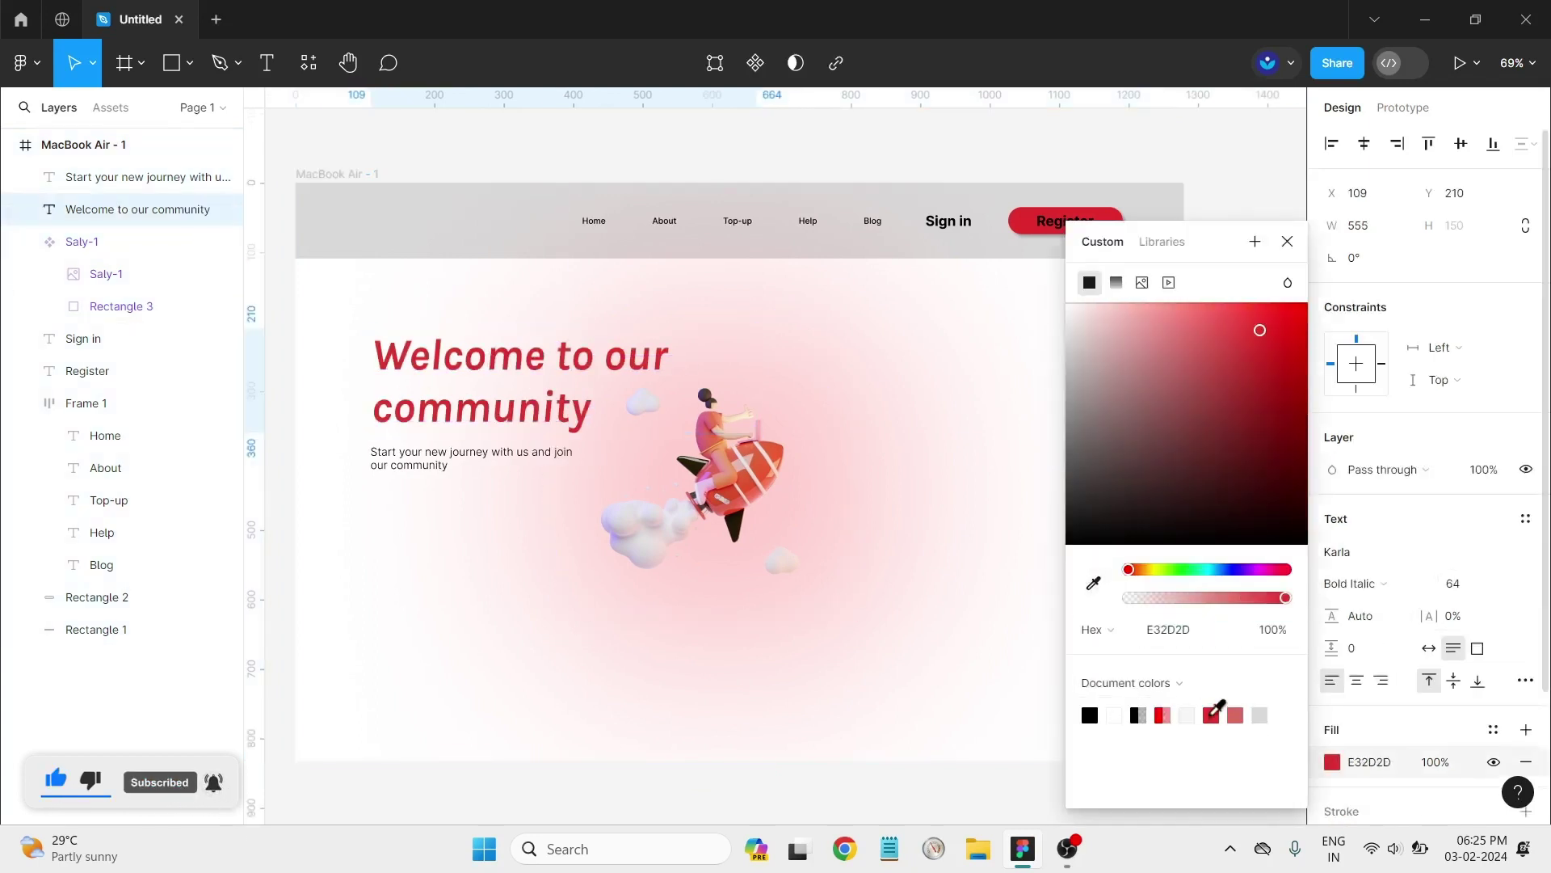
click(932, 686)
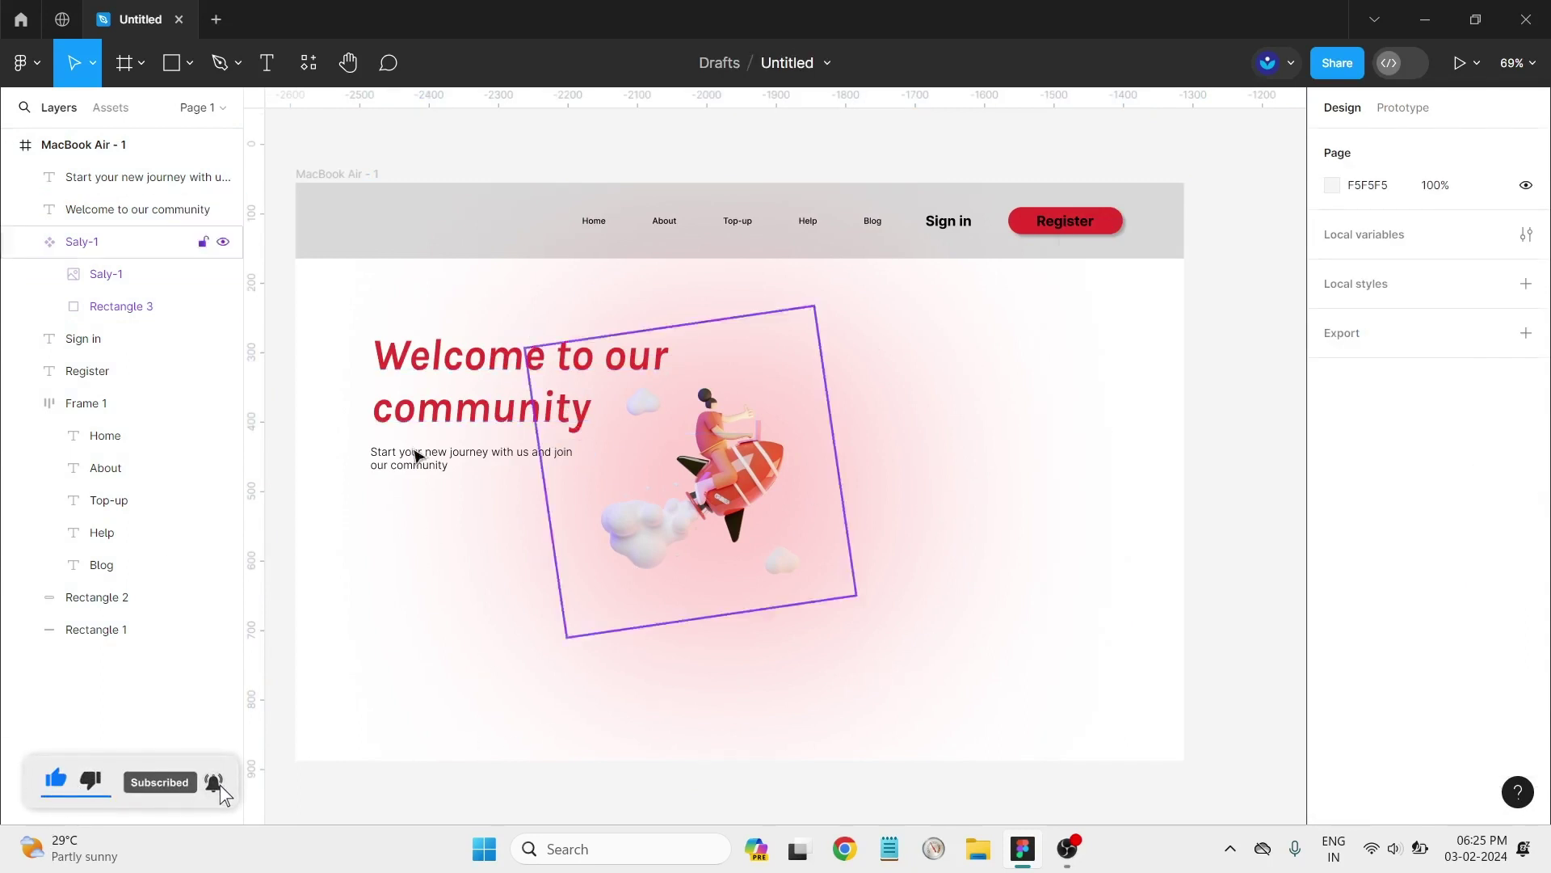
click(401, 425)
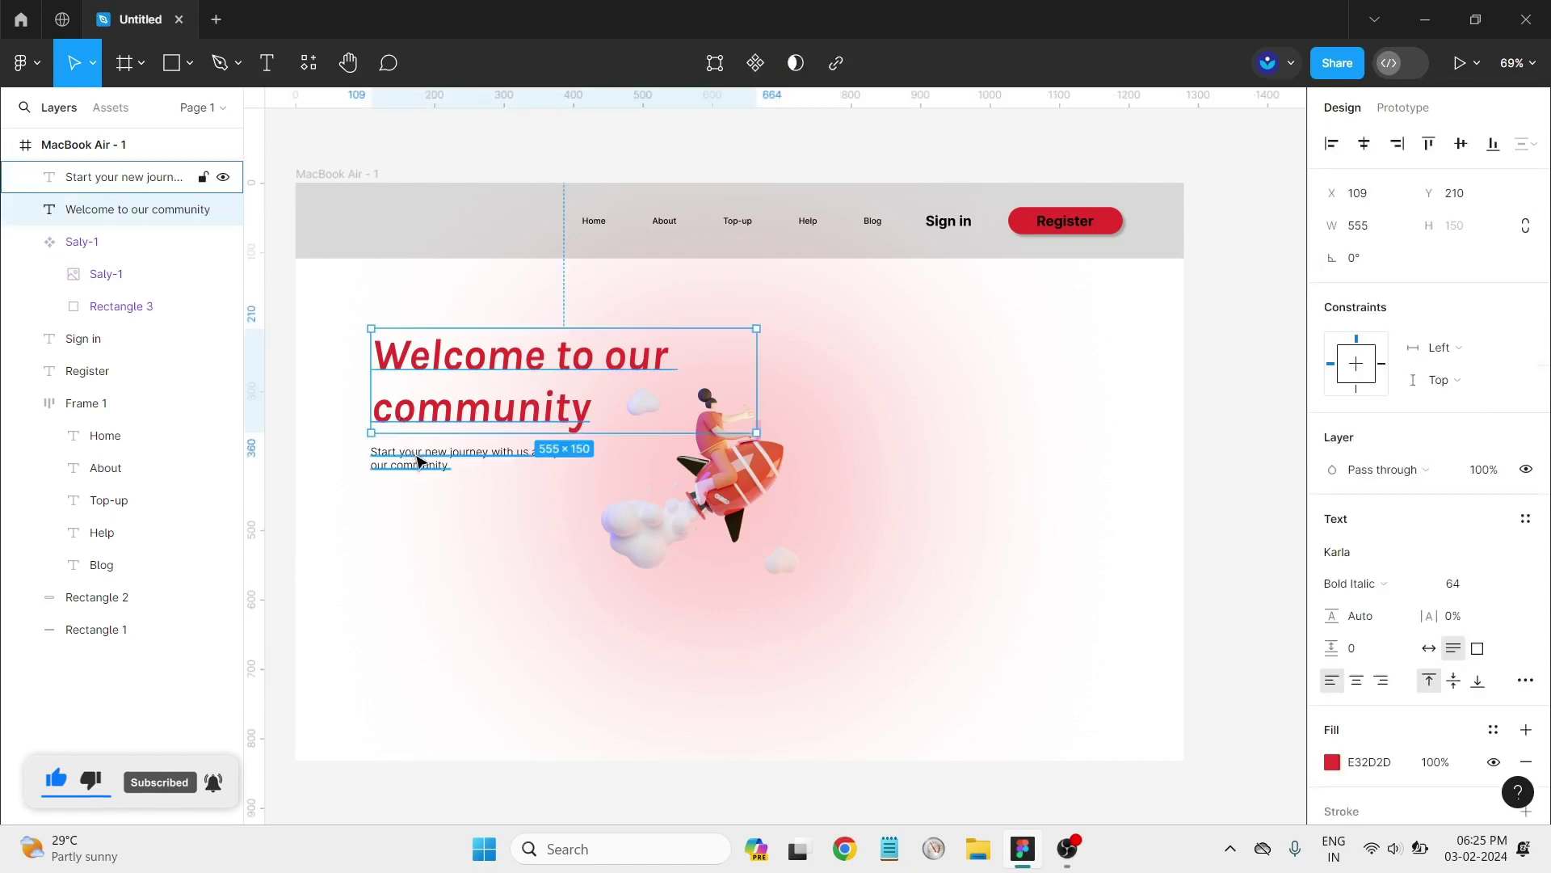
click(450, 498)
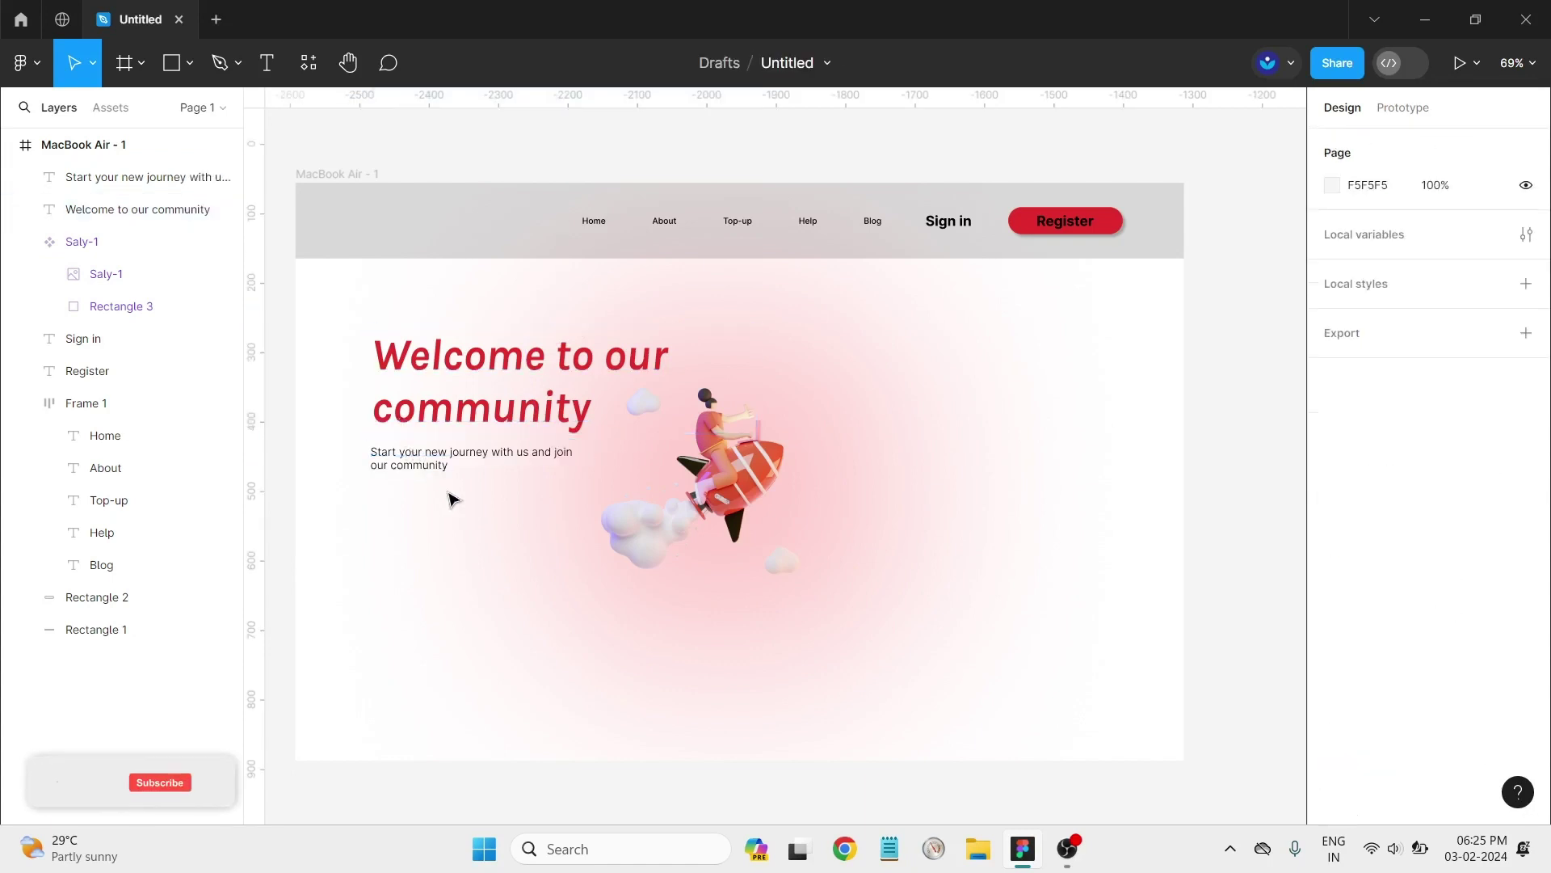
Step: Lock the Saly-1 rocket image and the Rectangle 3 glow layers
click(663, 511)
click(132, 280)
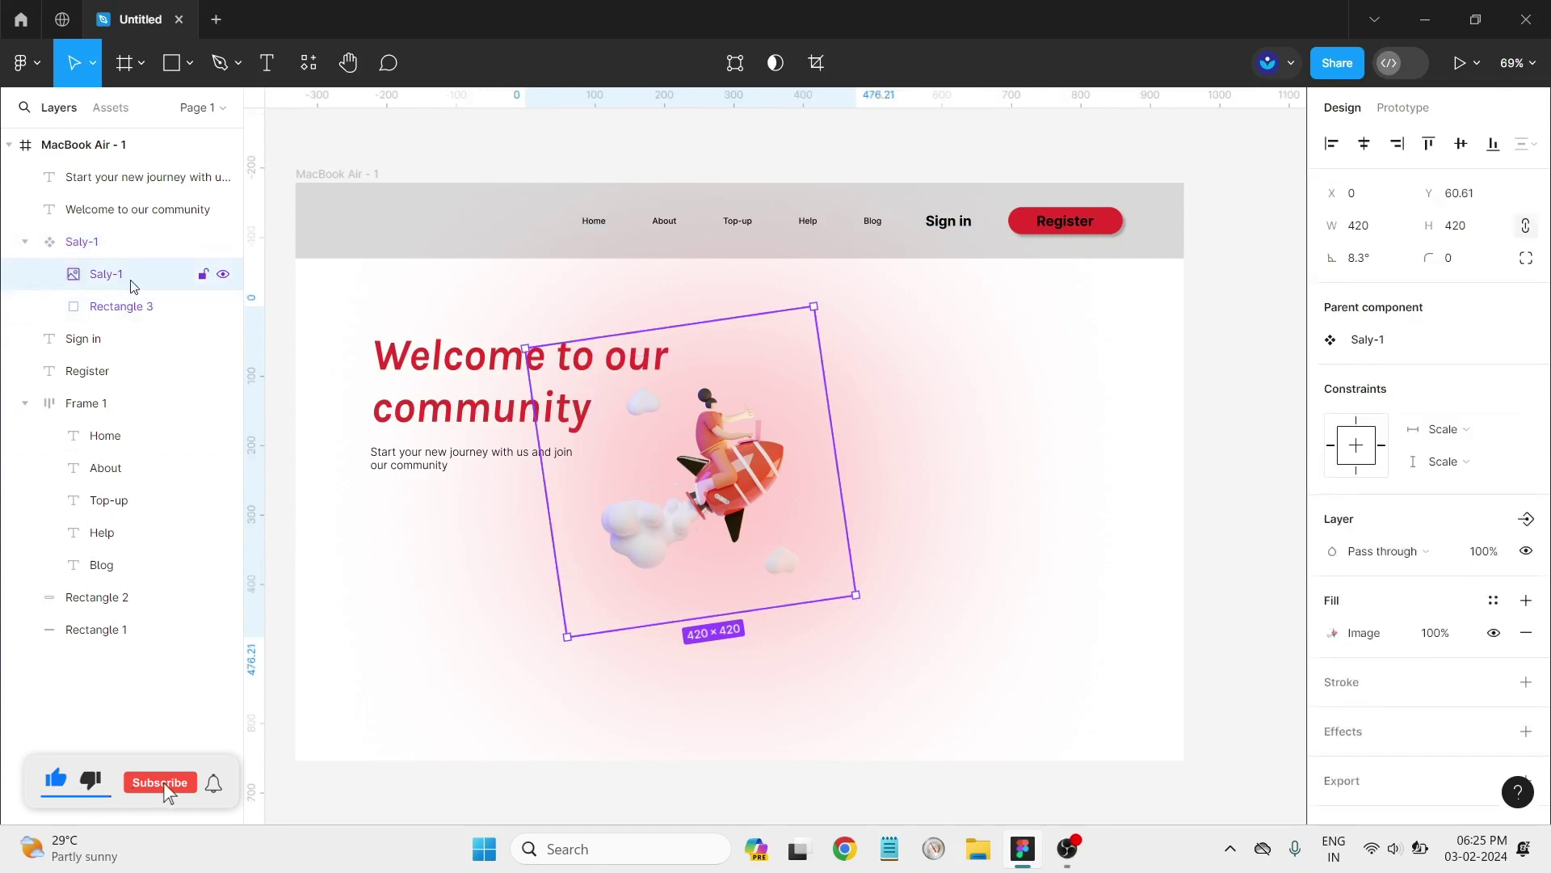
click(202, 275)
click(356, 522)
click(162, 306)
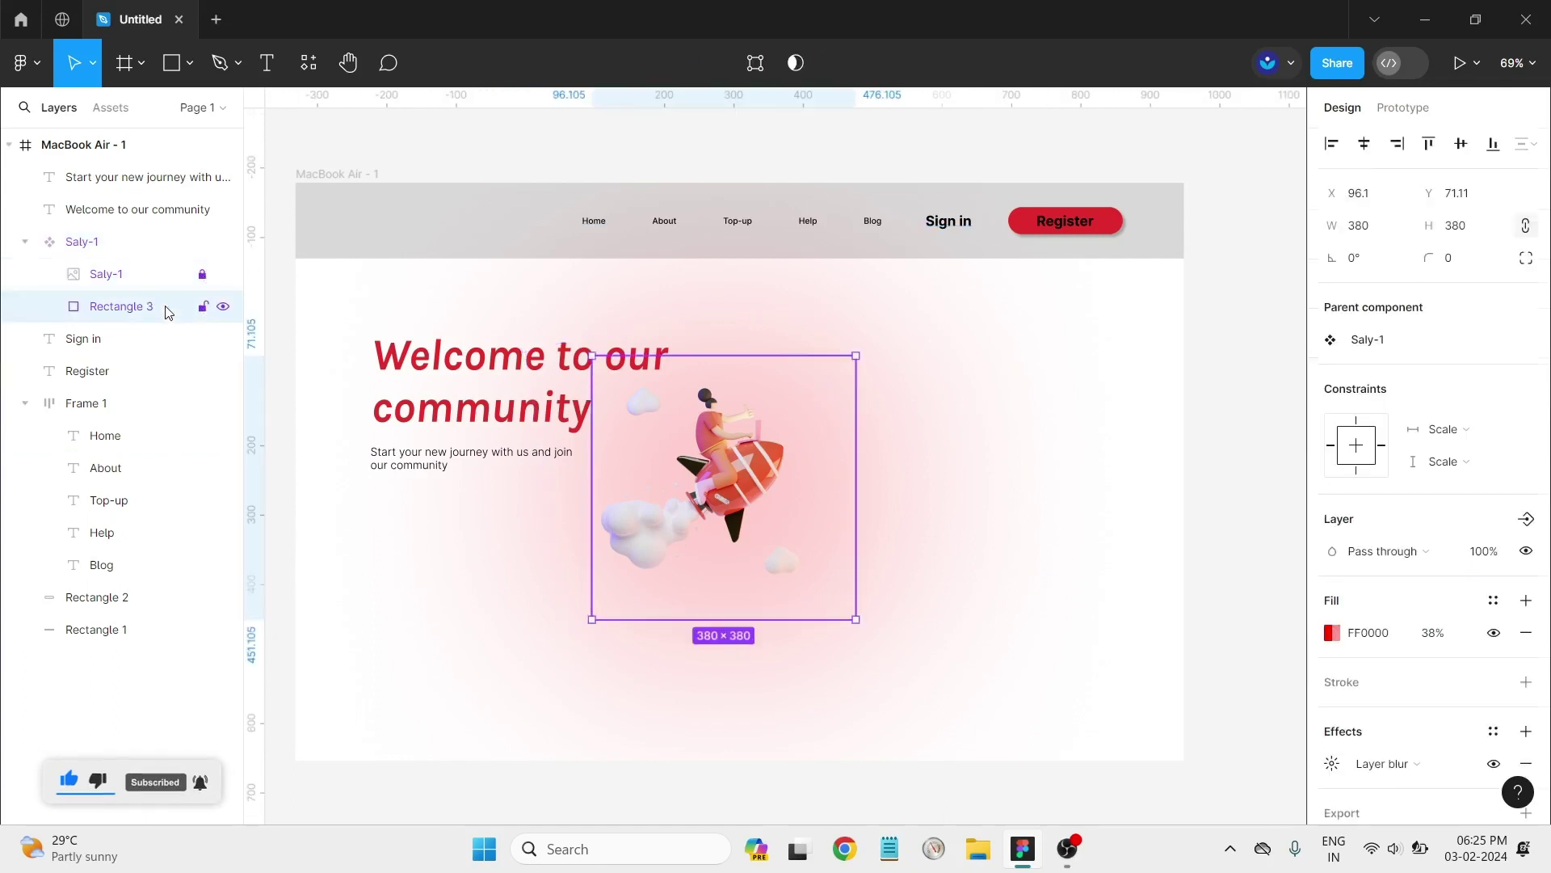
click(202, 306)
click(364, 580)
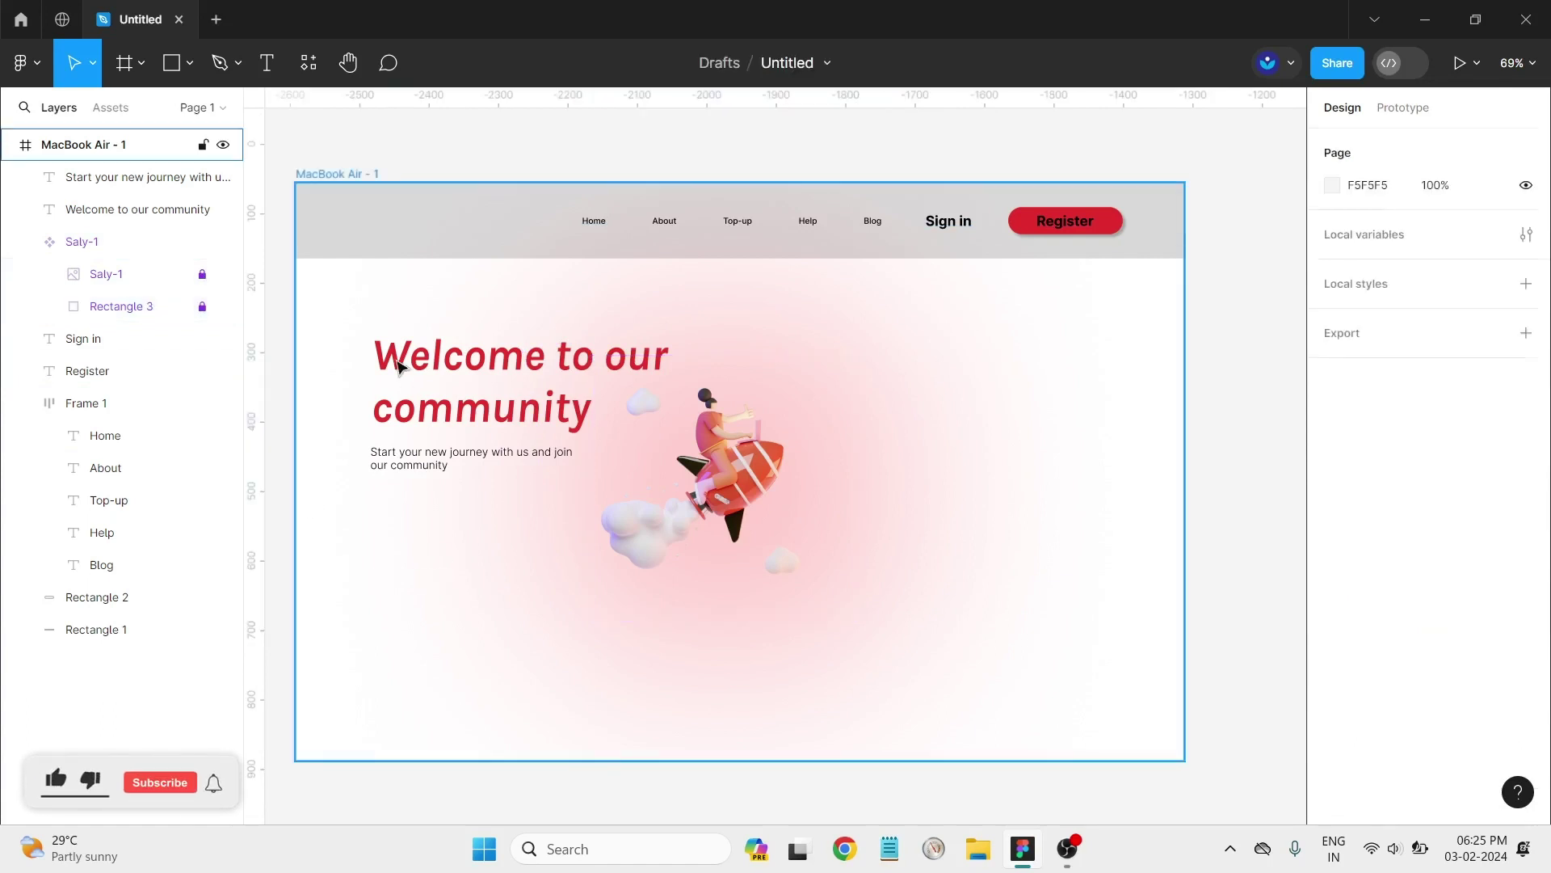
Step: Select the heading and subtitle together, then reselect just the Welcome heading
drag(485, 493, 395, 347)
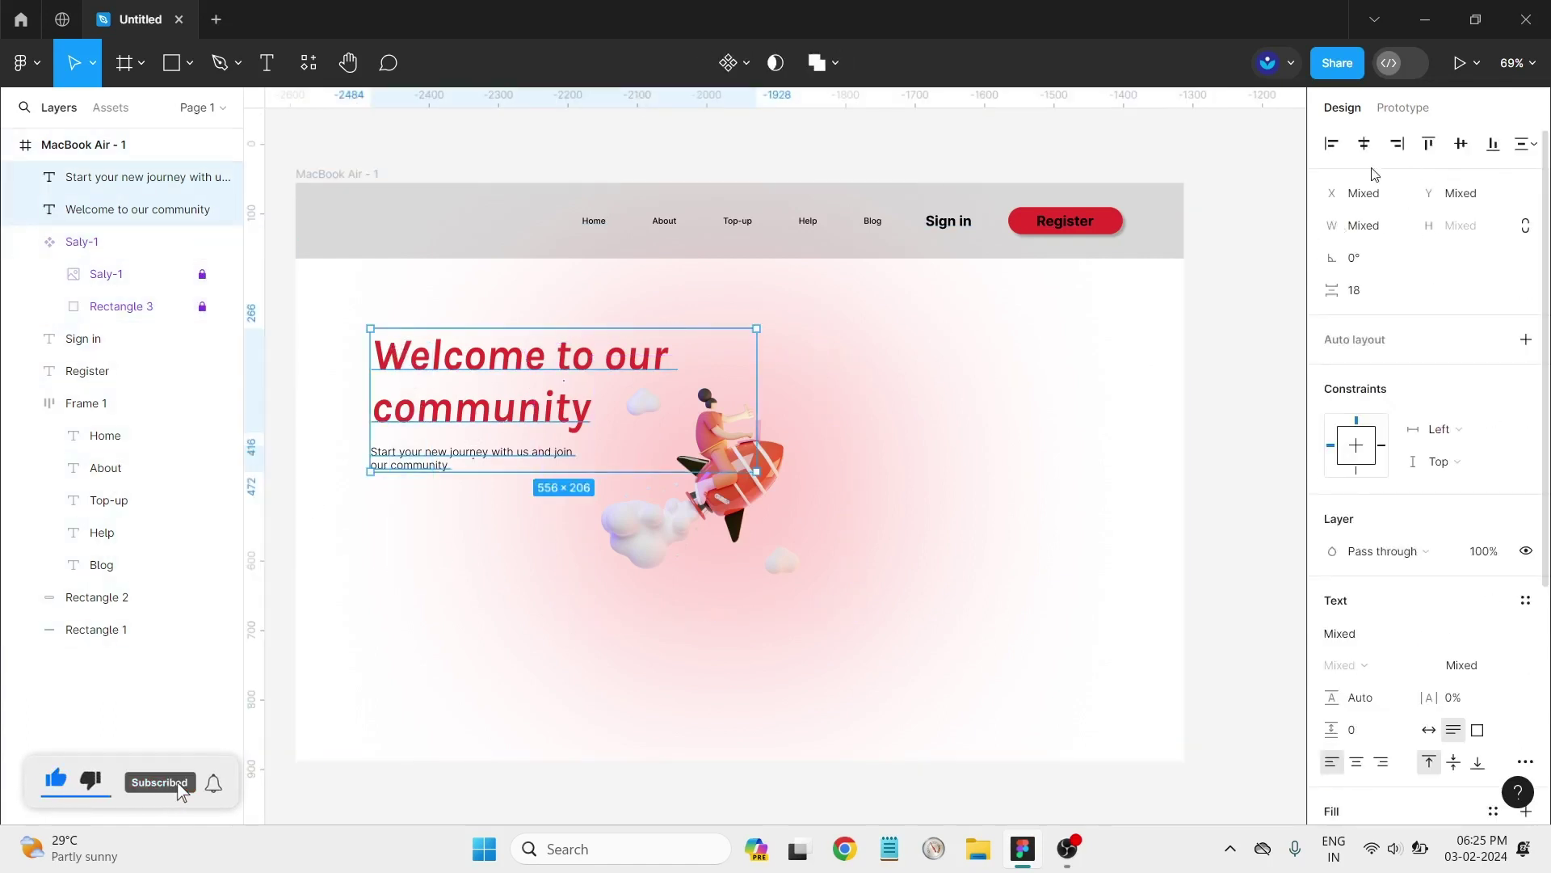
click(435, 588)
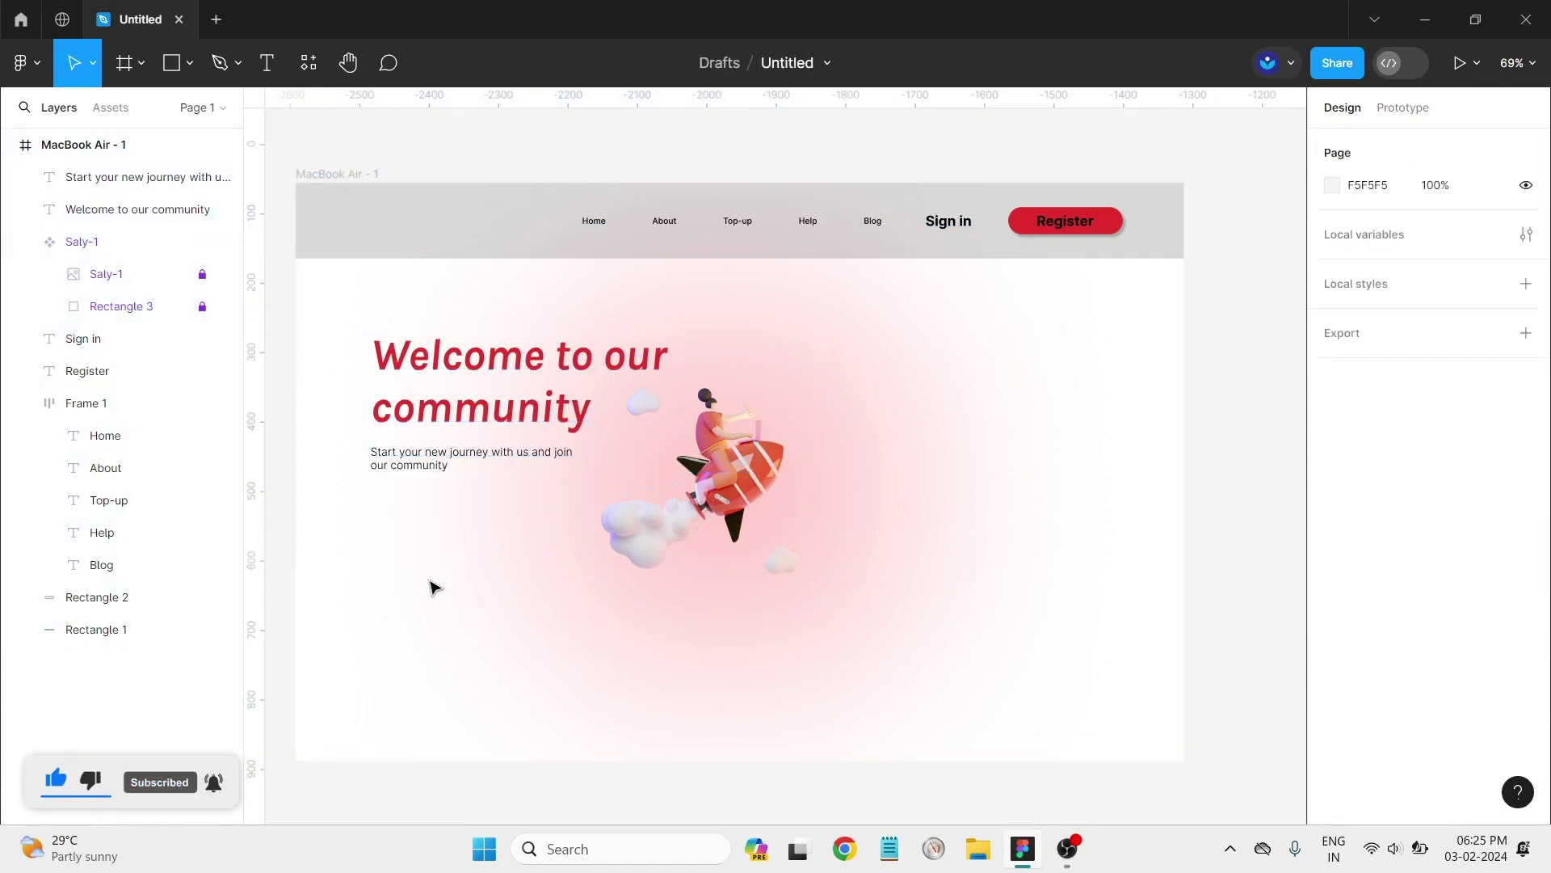
click(476, 394)
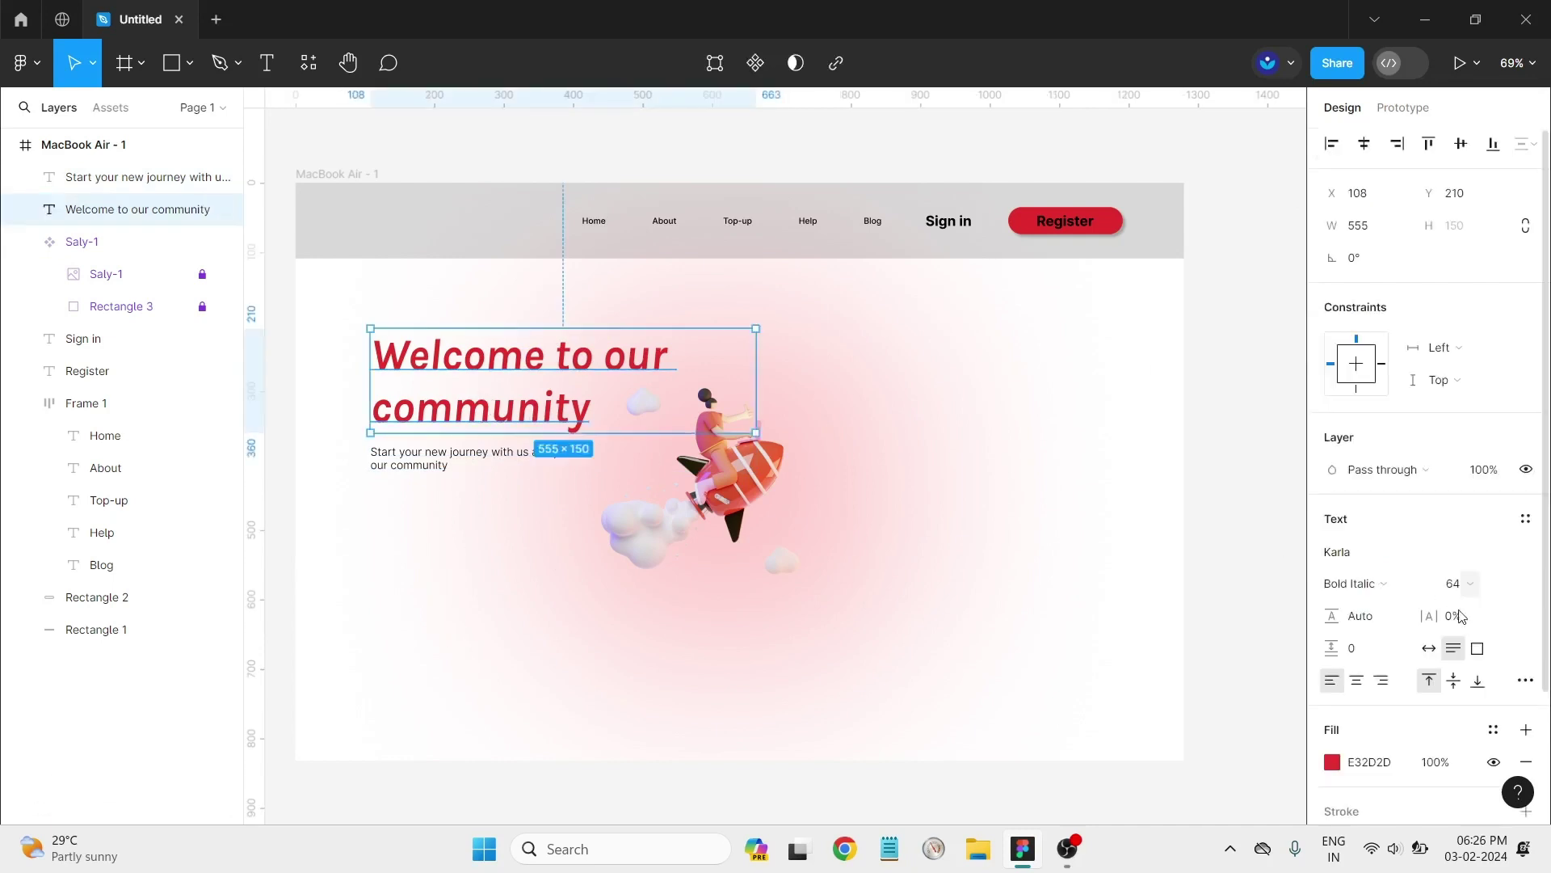
Step: Make the Welcome heading ExtraBold and shift the subtitle right to X 118
click(1378, 585)
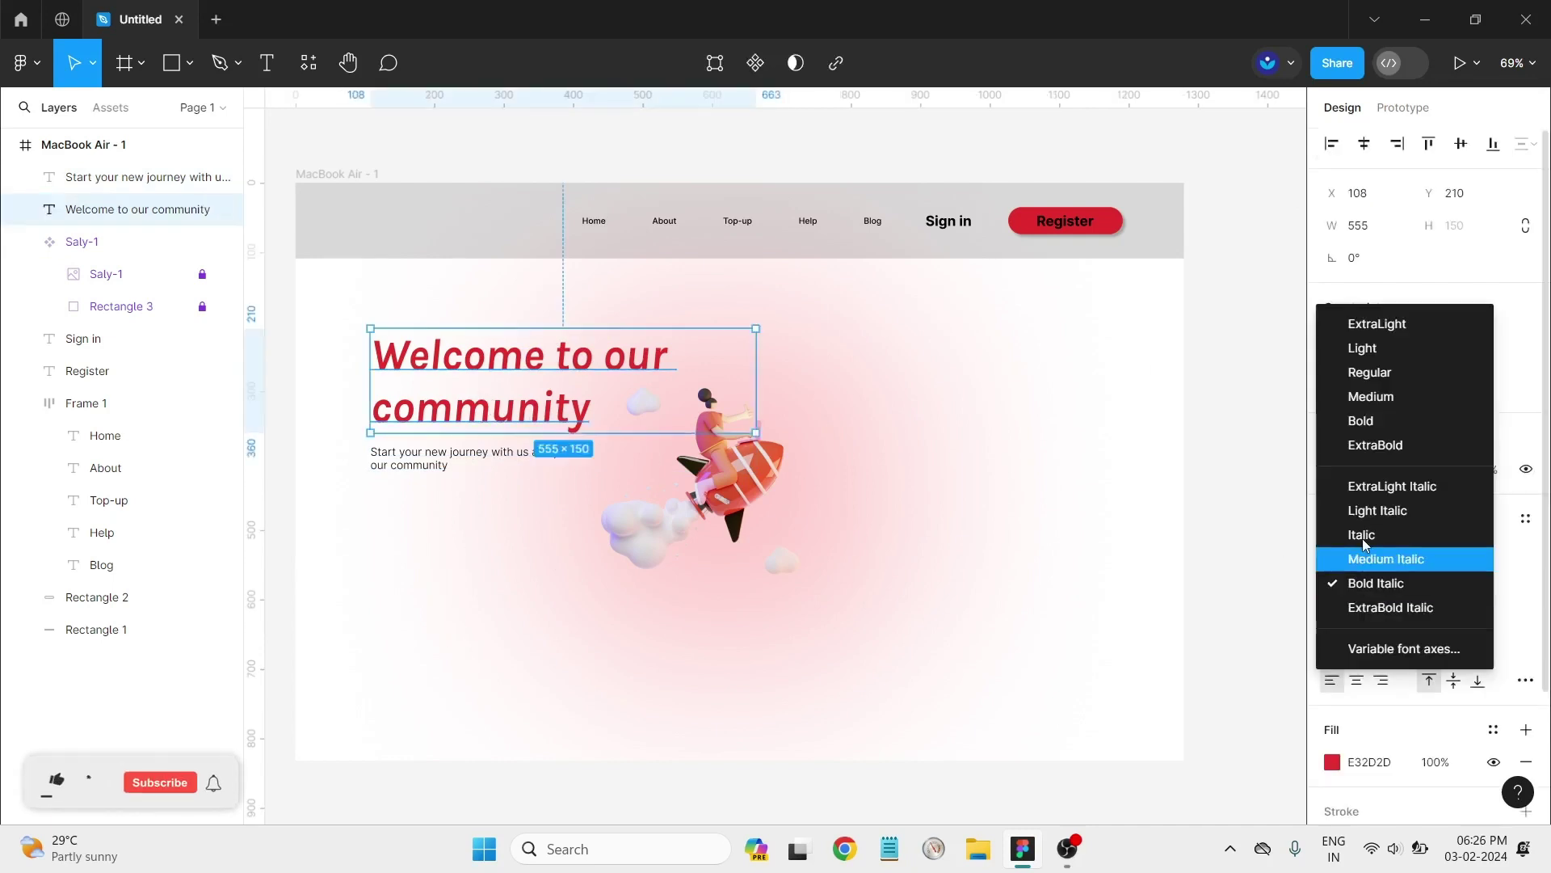
click(1364, 444)
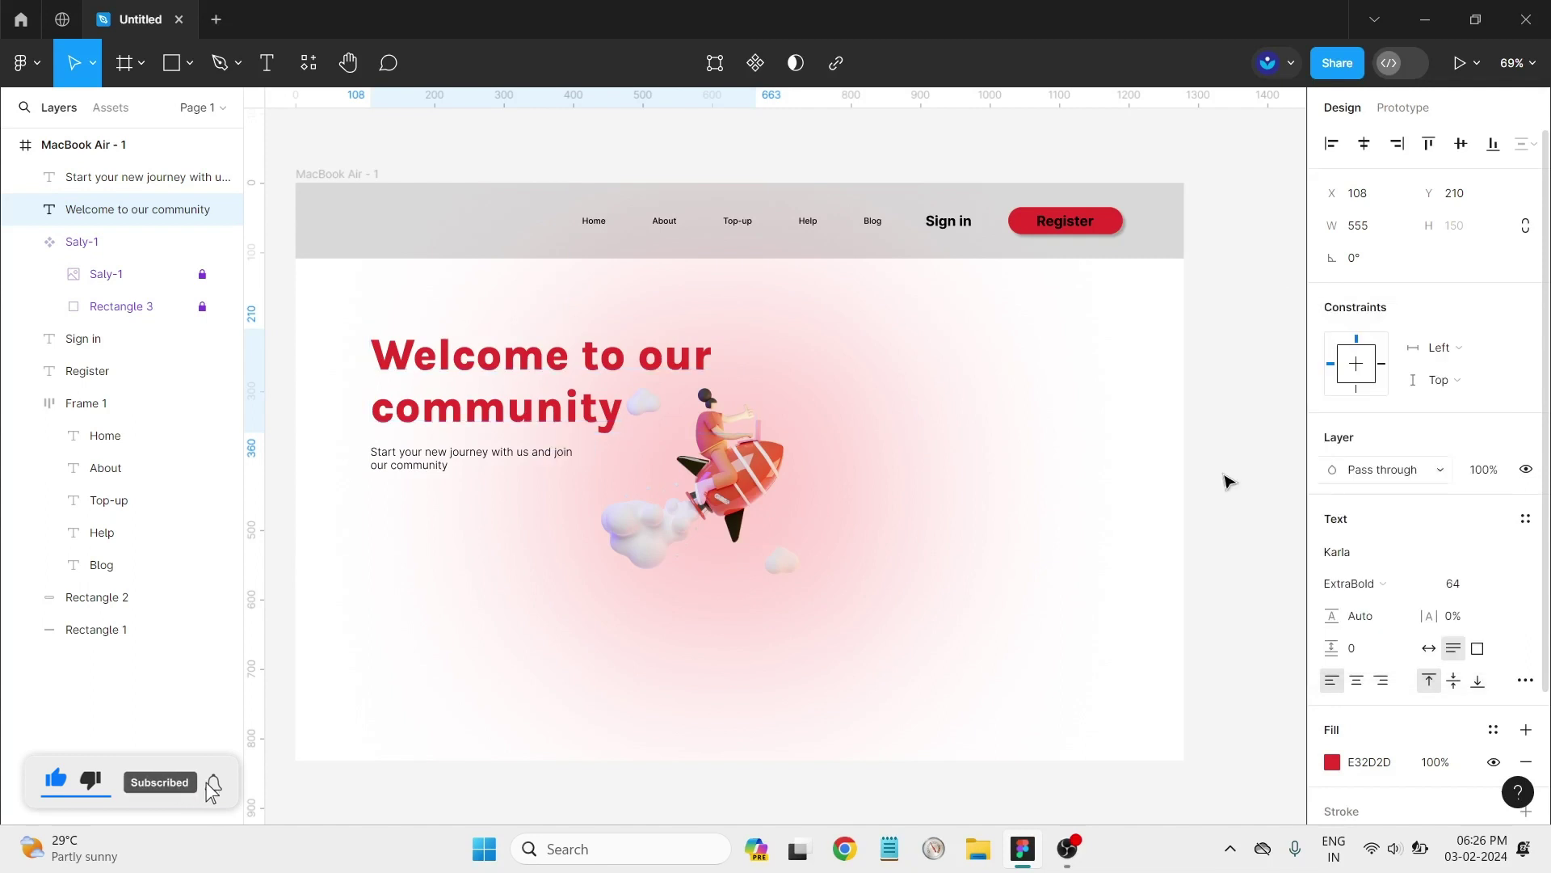
click(403, 470)
drag(402, 470, 409, 470)
click(980, 616)
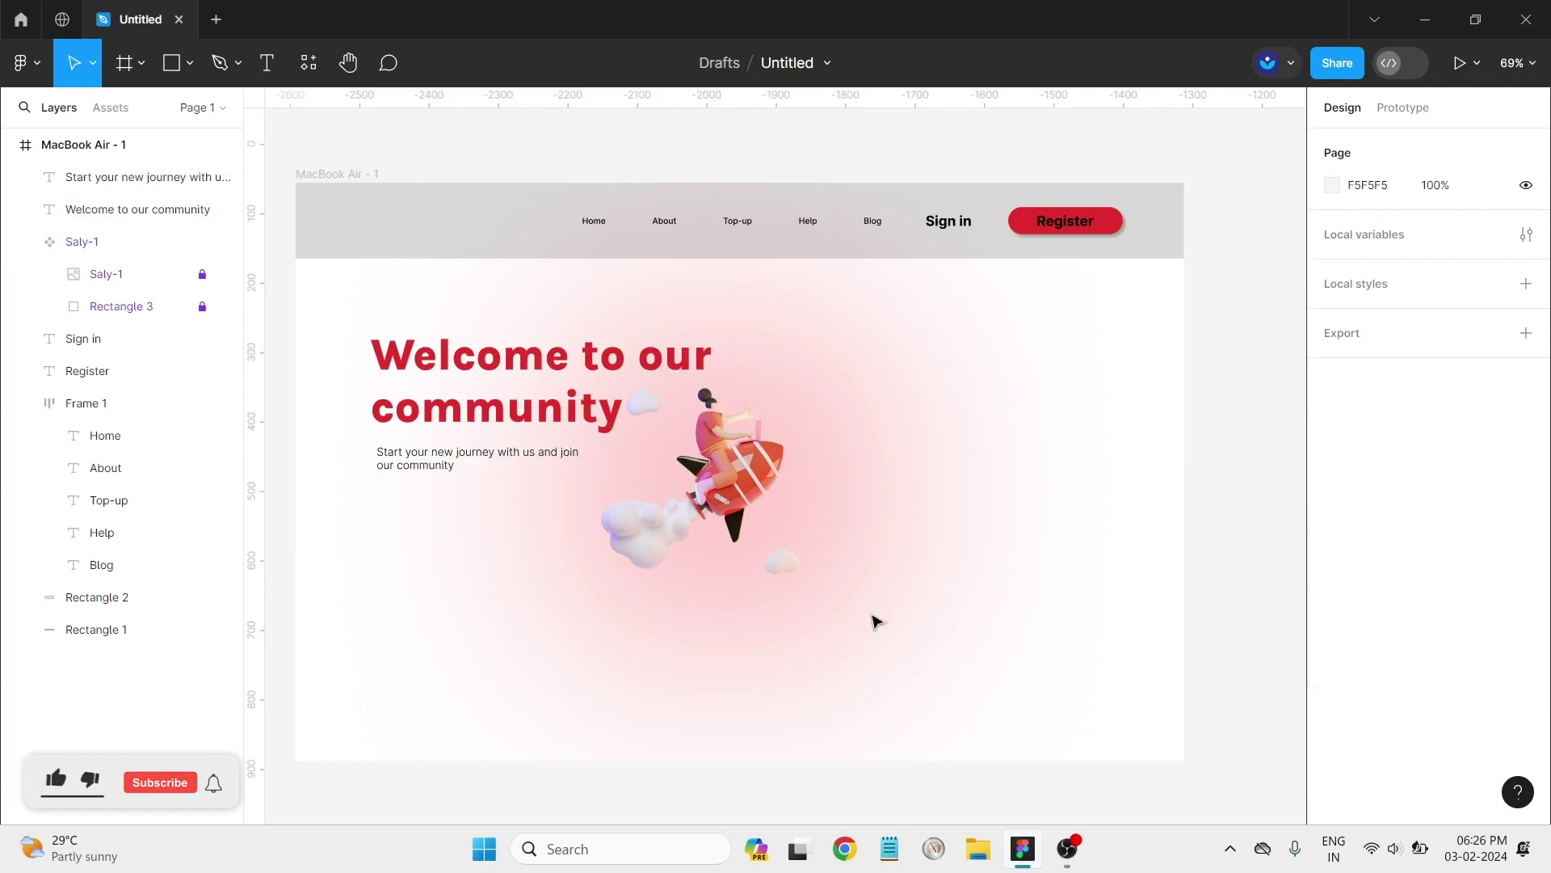
click(707, 249)
click(1014, 319)
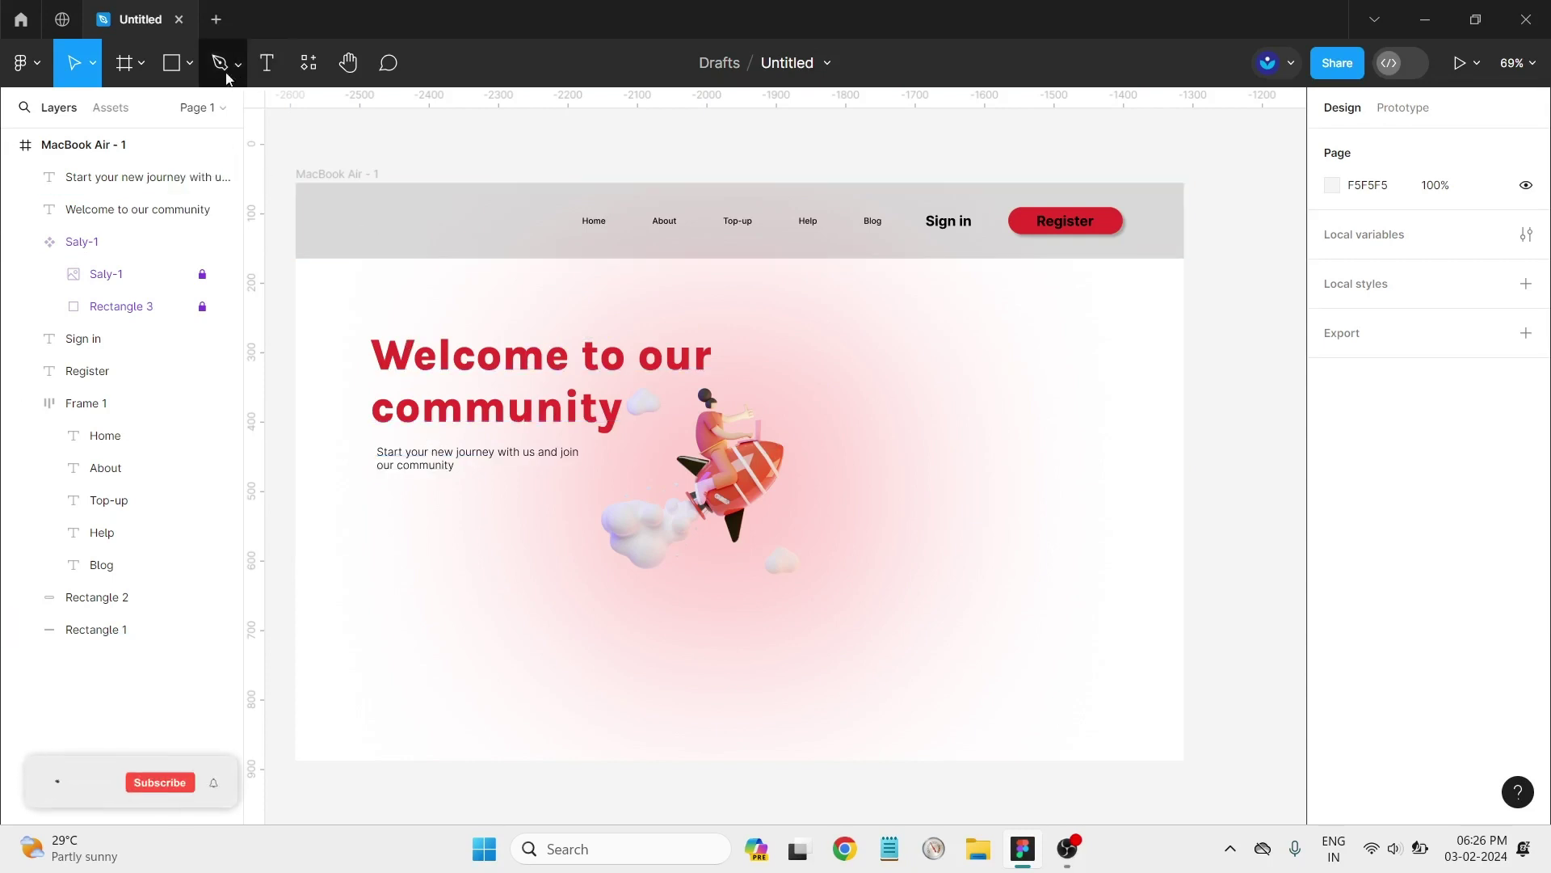
Step: Switch to the Line tool and zoom in on the Sign in link
click(188, 65)
click(186, 135)
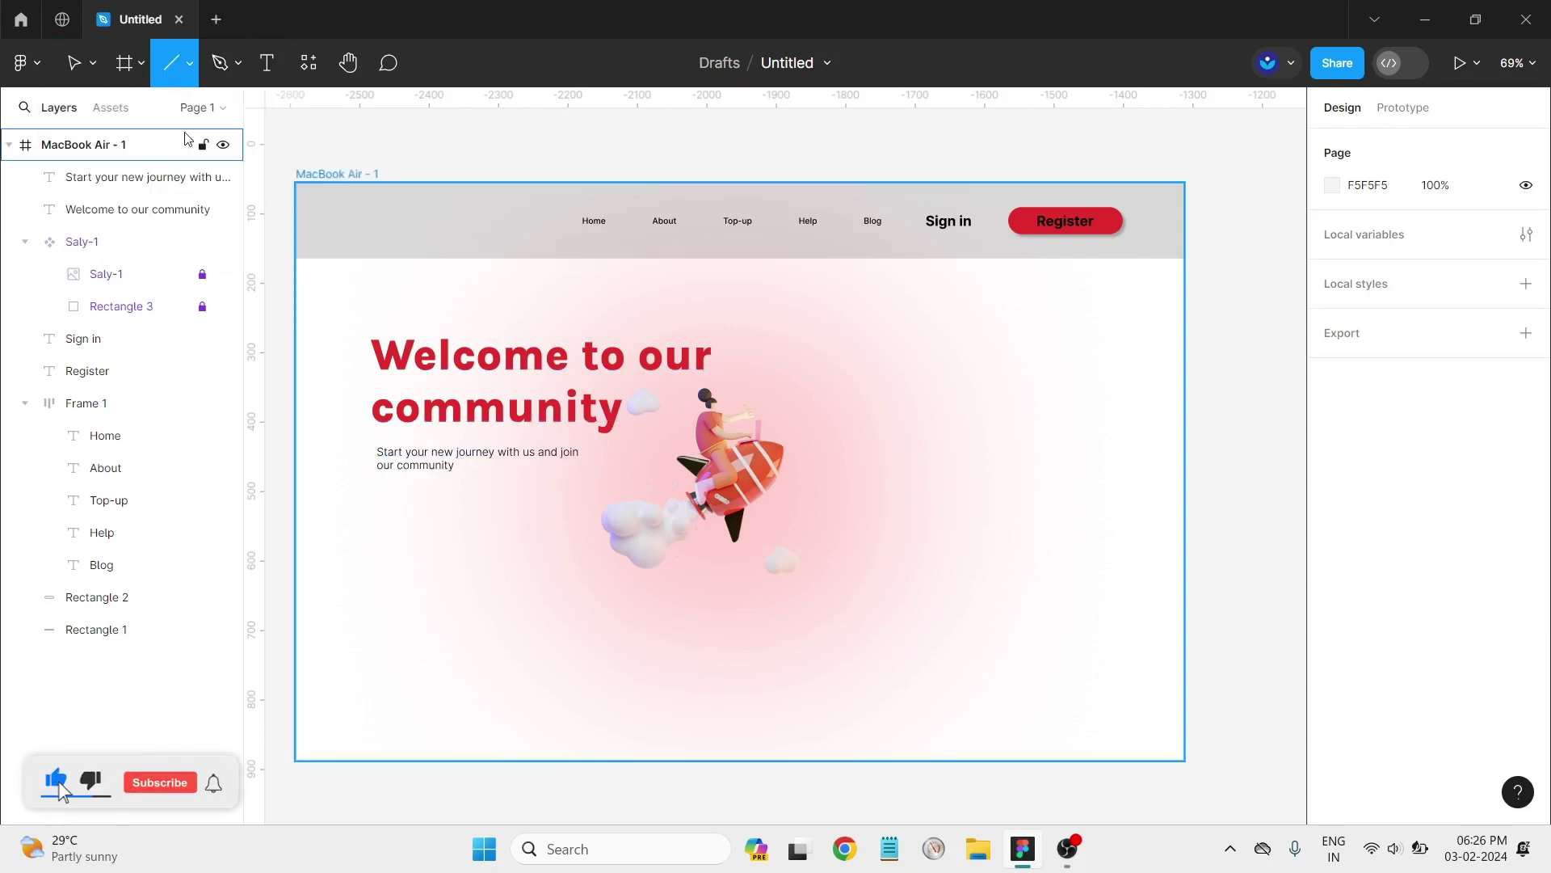
scroll(1028, 223, left, 5)
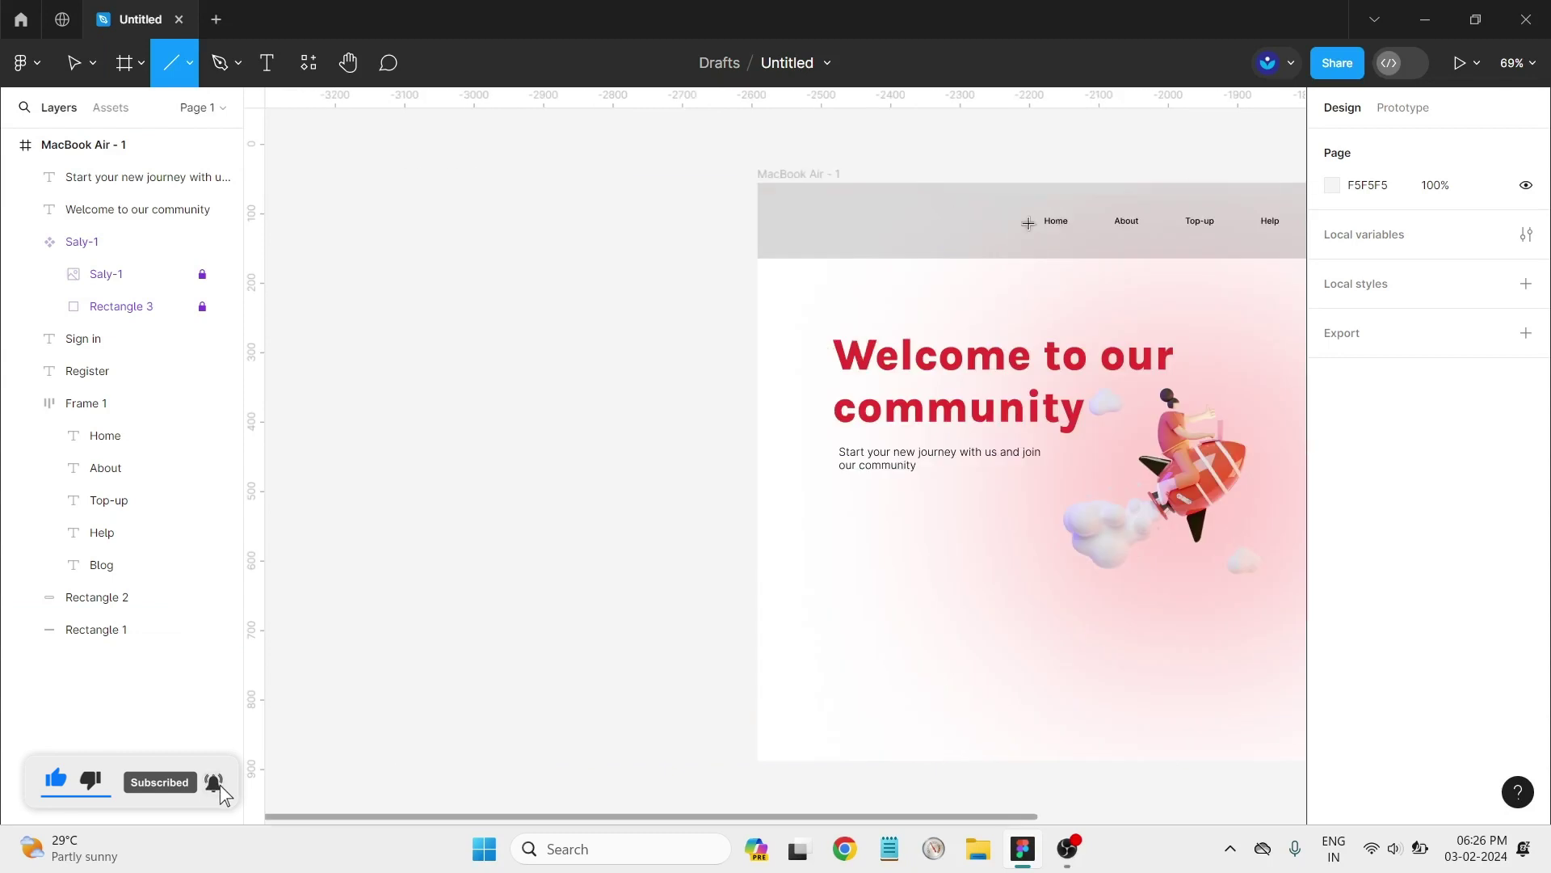
scroll(943, 236, down, 2)
scroll(978, 238, down, 3)
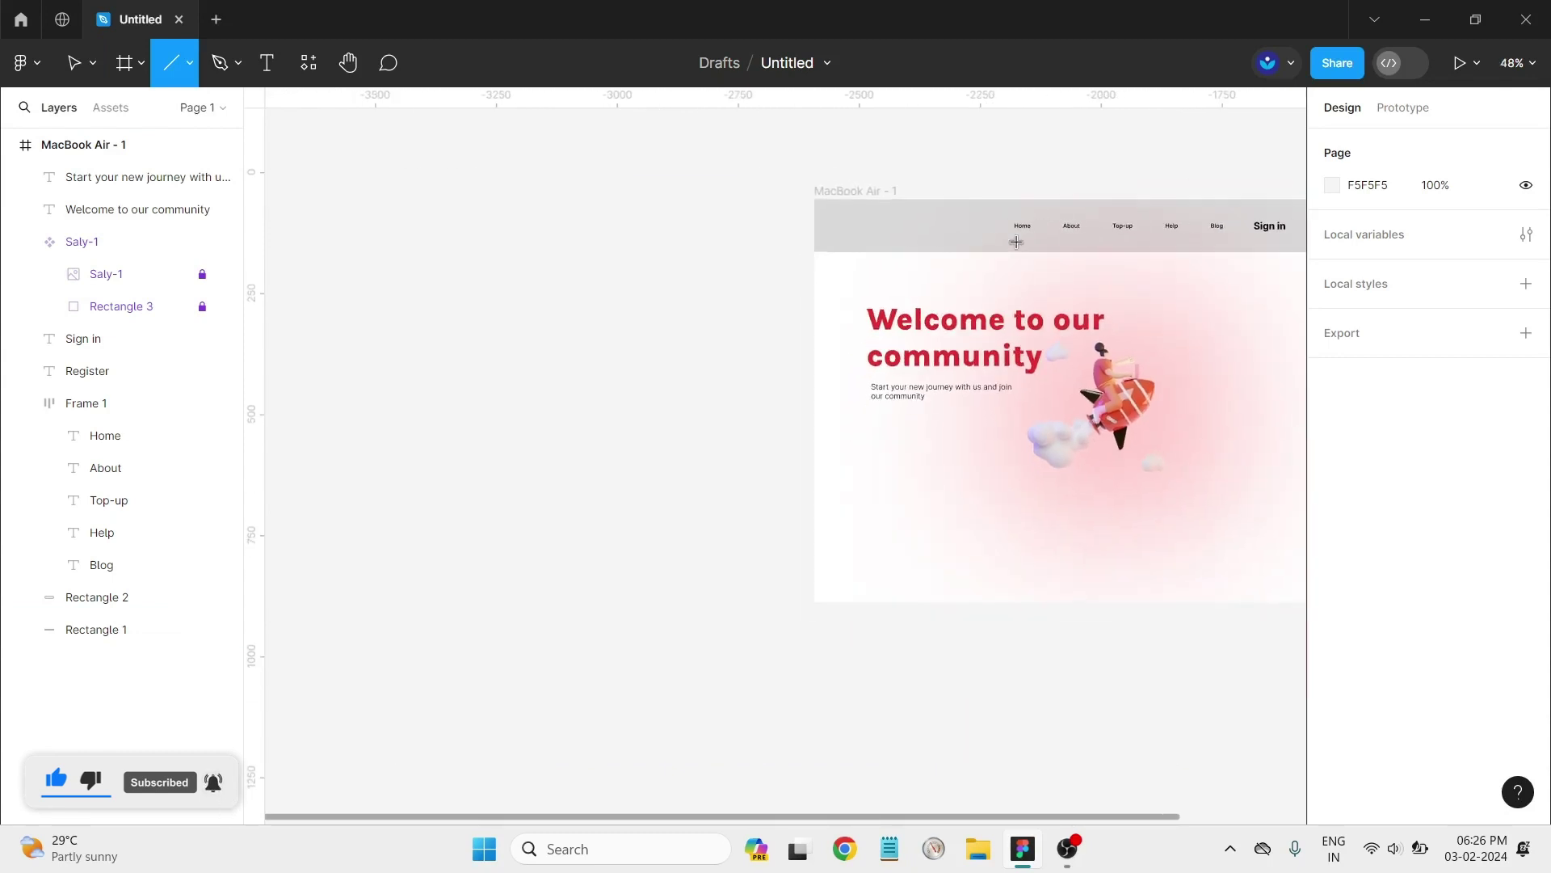
scroll(1016, 242, right, 4)
scroll(937, 220, up, 2)
scroll(930, 218, up, 3)
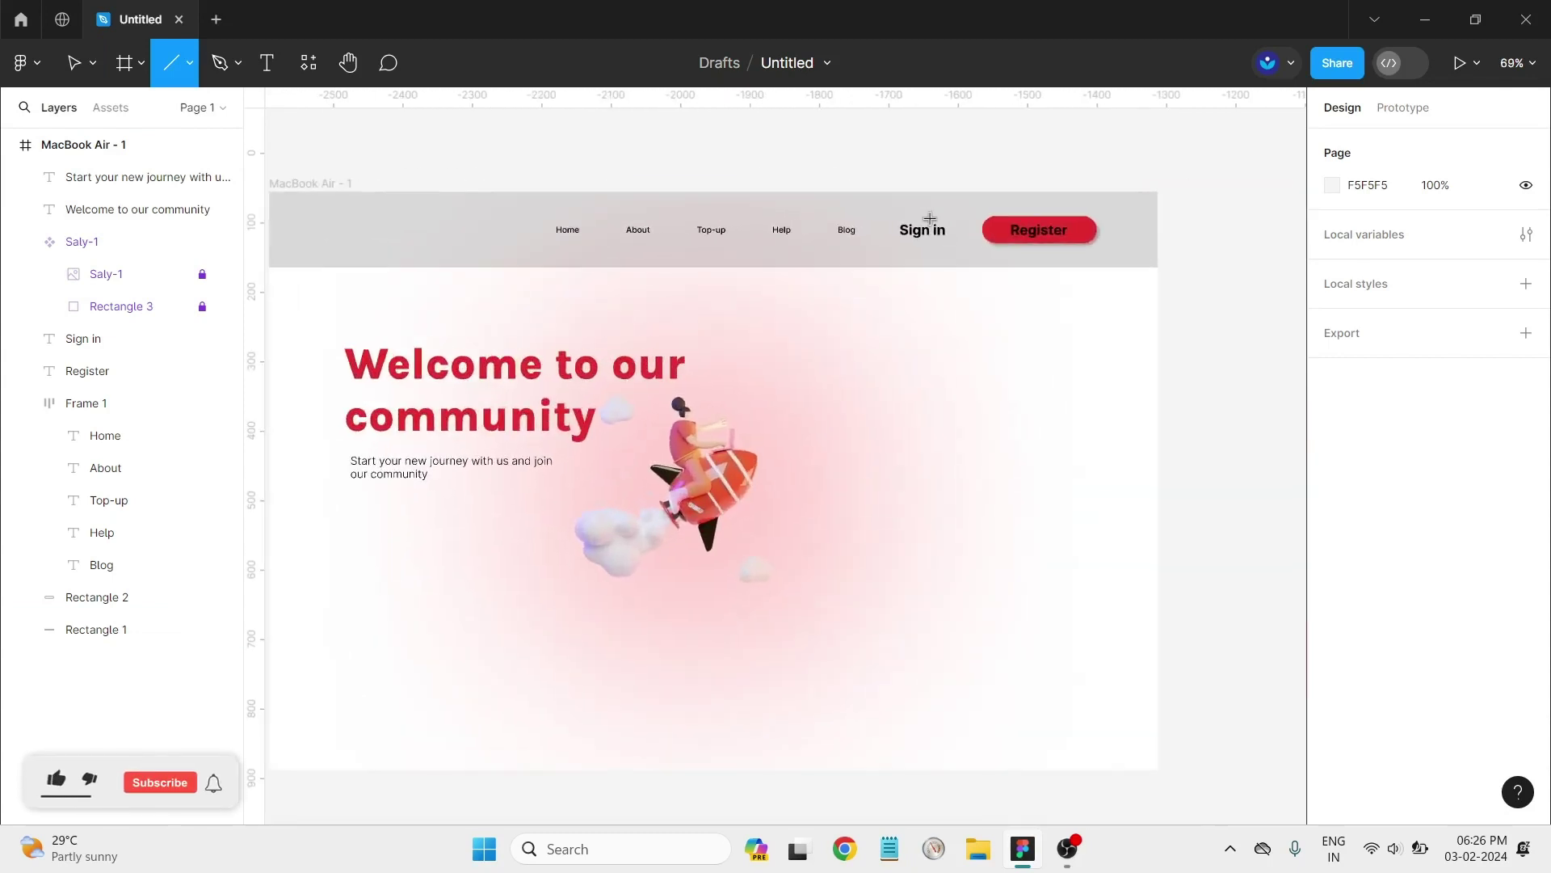
scroll(930, 218, up, 3)
scroll(924, 218, up, 2)
scroll(918, 225, up, 1)
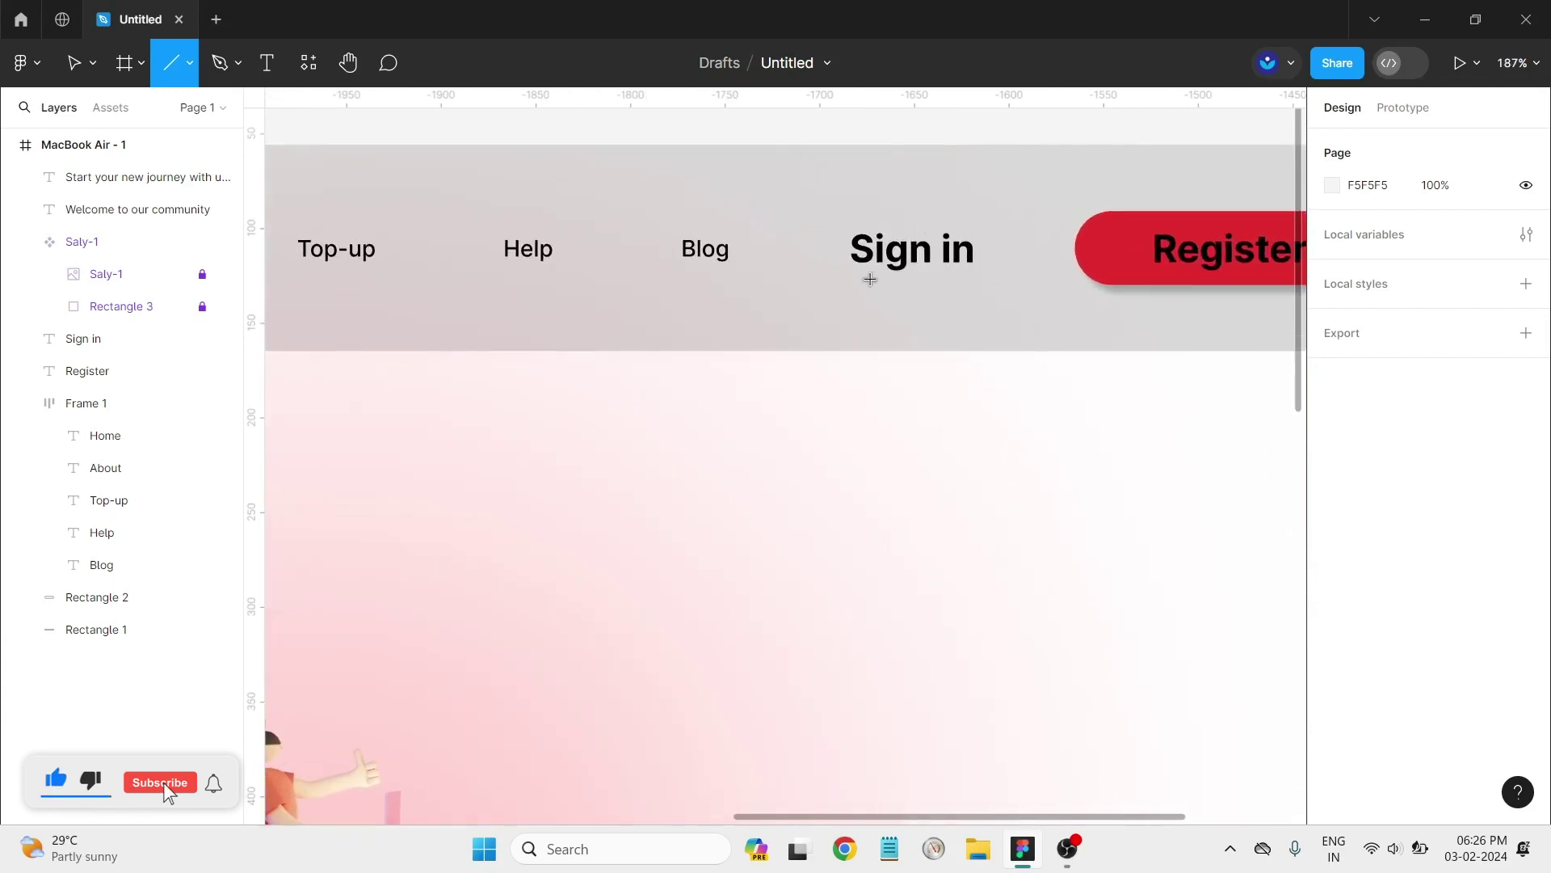
Step: Draw a flat 58px line beneath Sign in and centre it under the label
drag(867, 280, 976, 286)
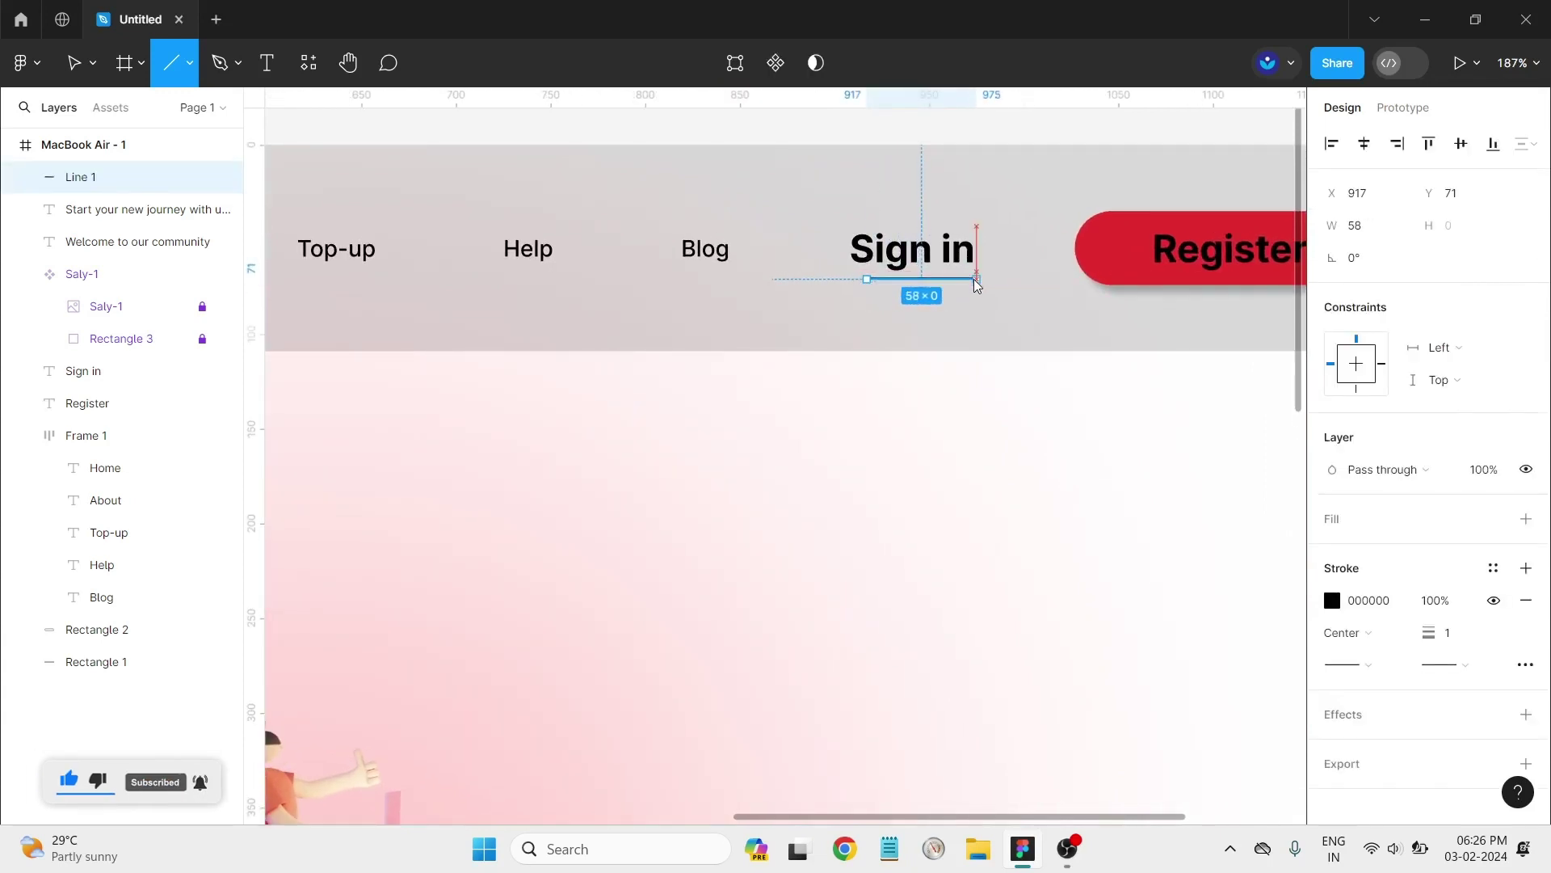
drag(977, 288, 977, 280)
click(935, 302)
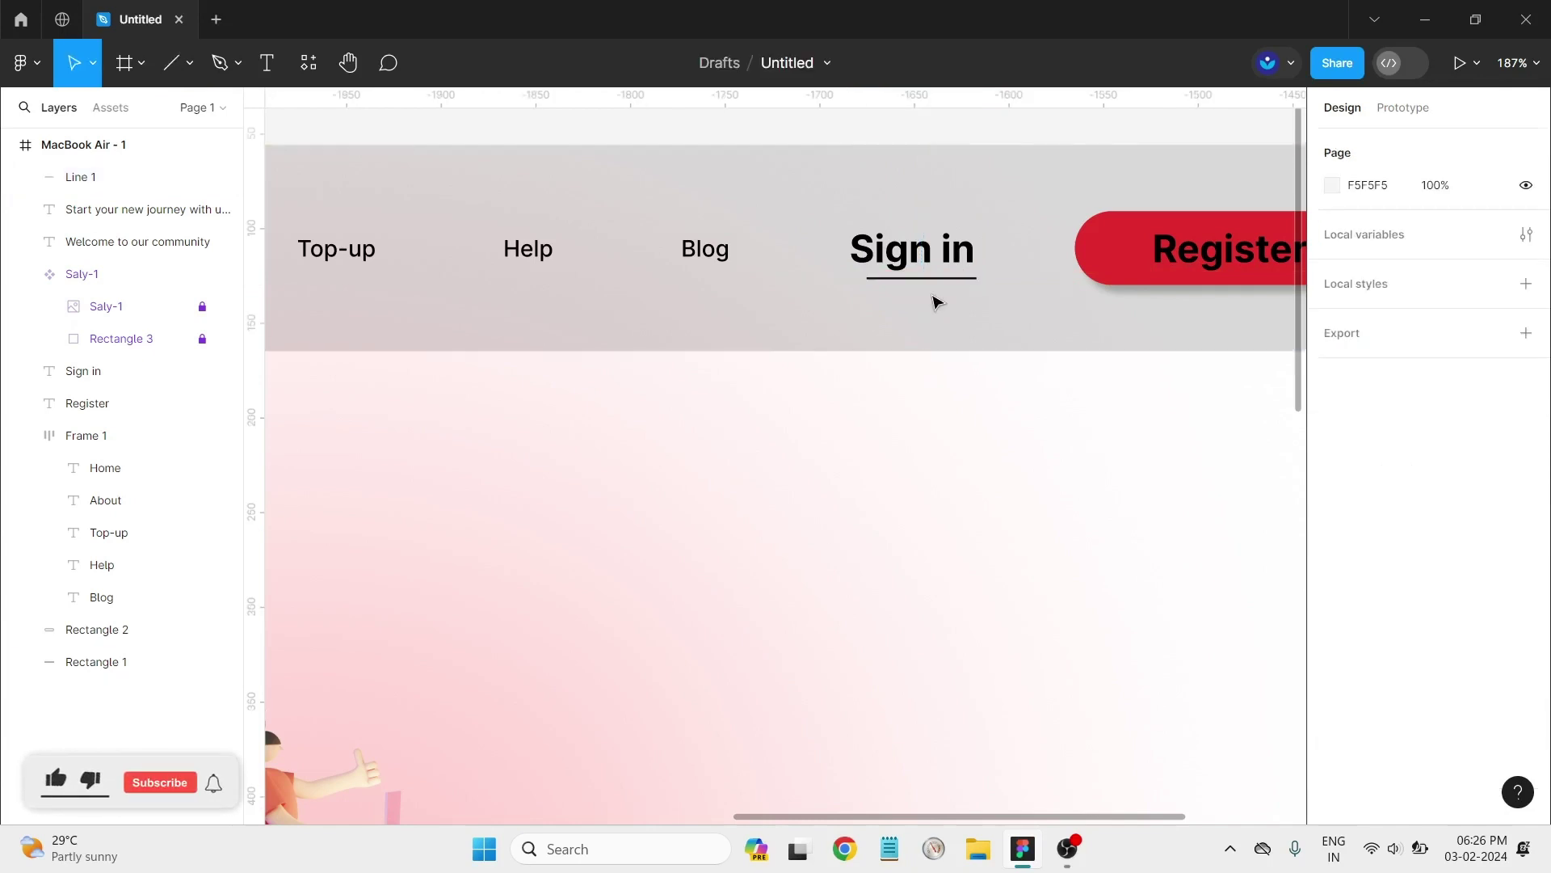
click(935, 280)
drag(935, 288, 923, 289)
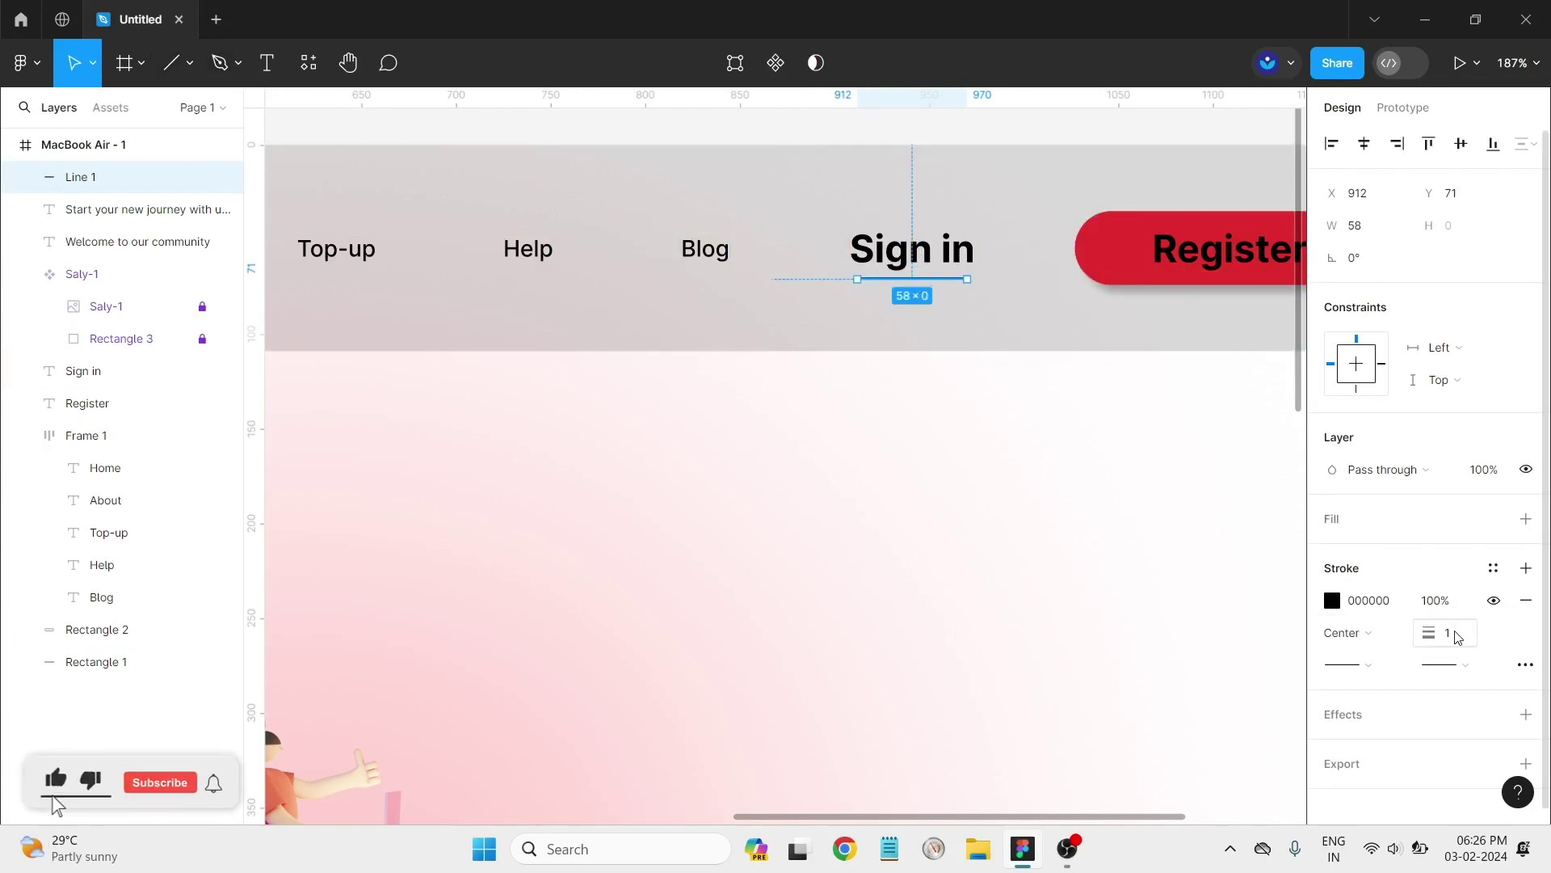
text(3)
Step: Give the underline a 3px stroke with round start and end caps
key(Return)
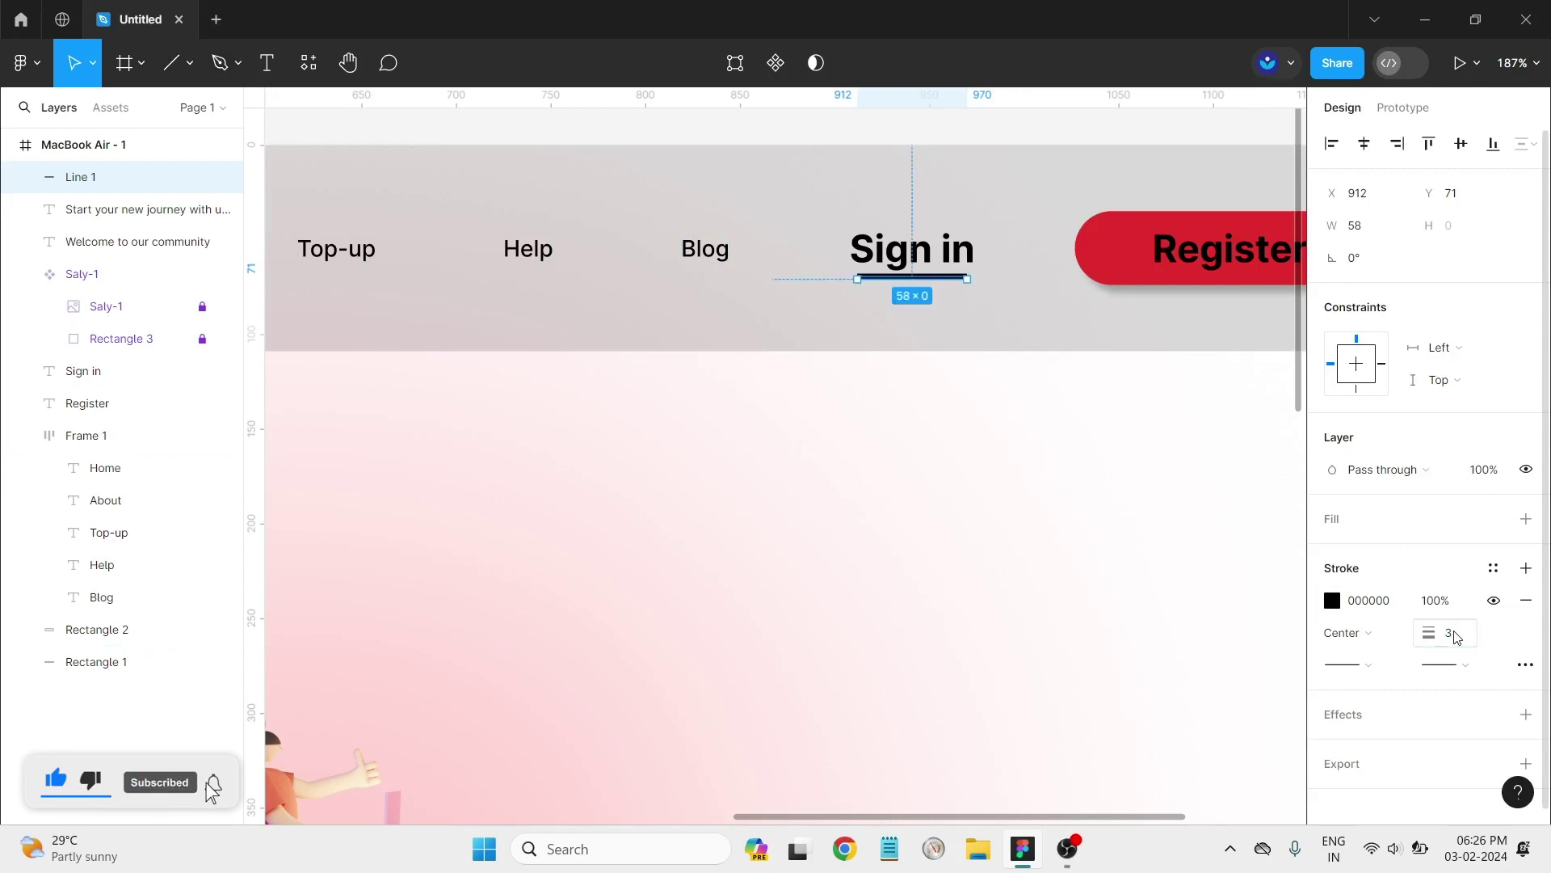
click(1381, 670)
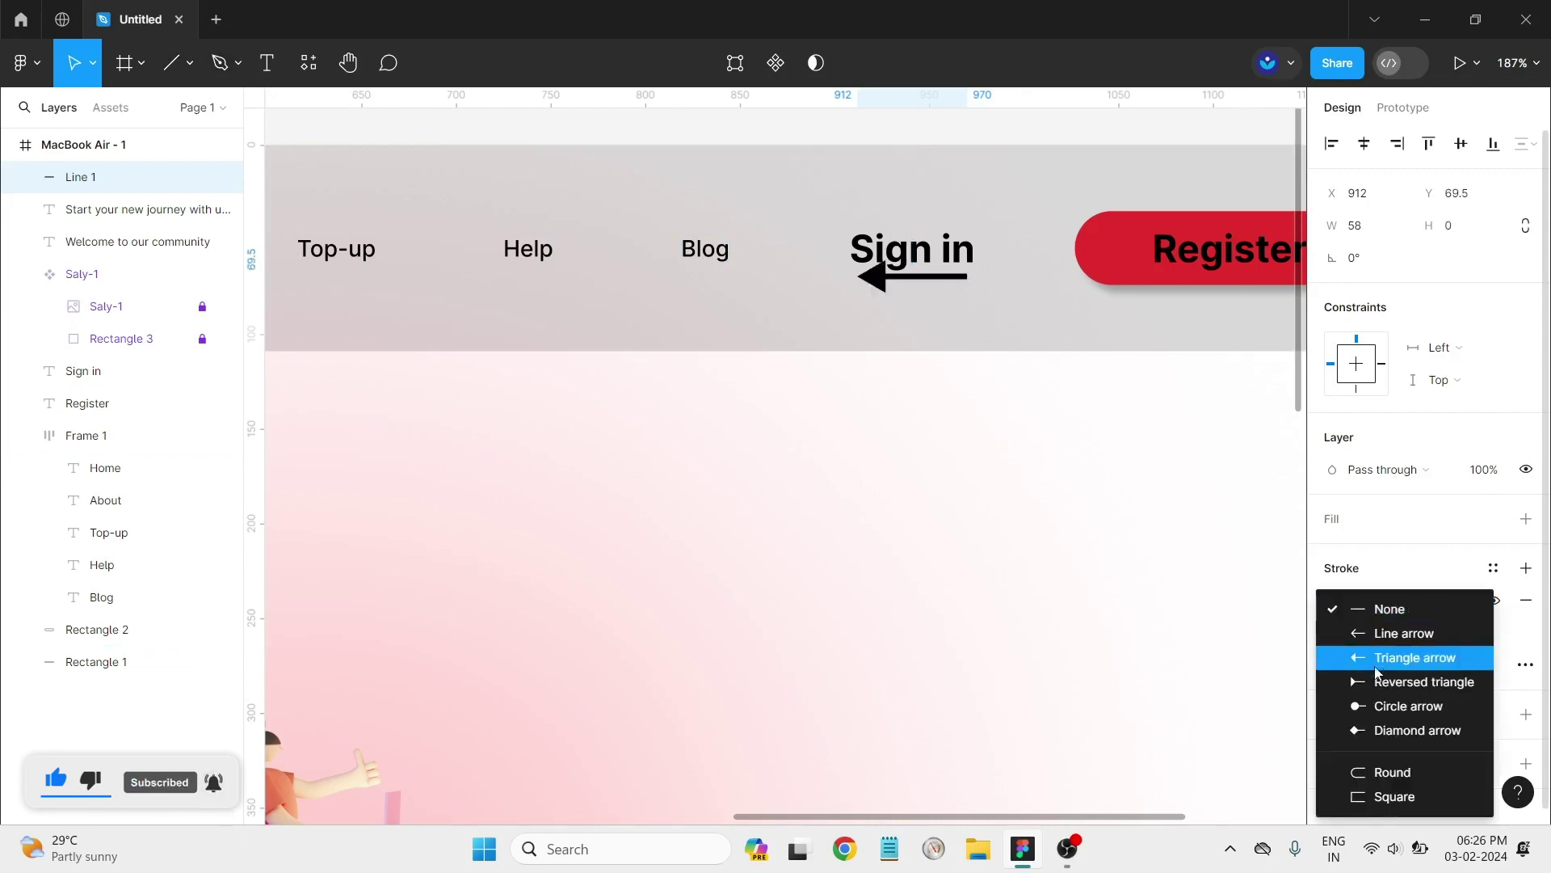
click(1377, 769)
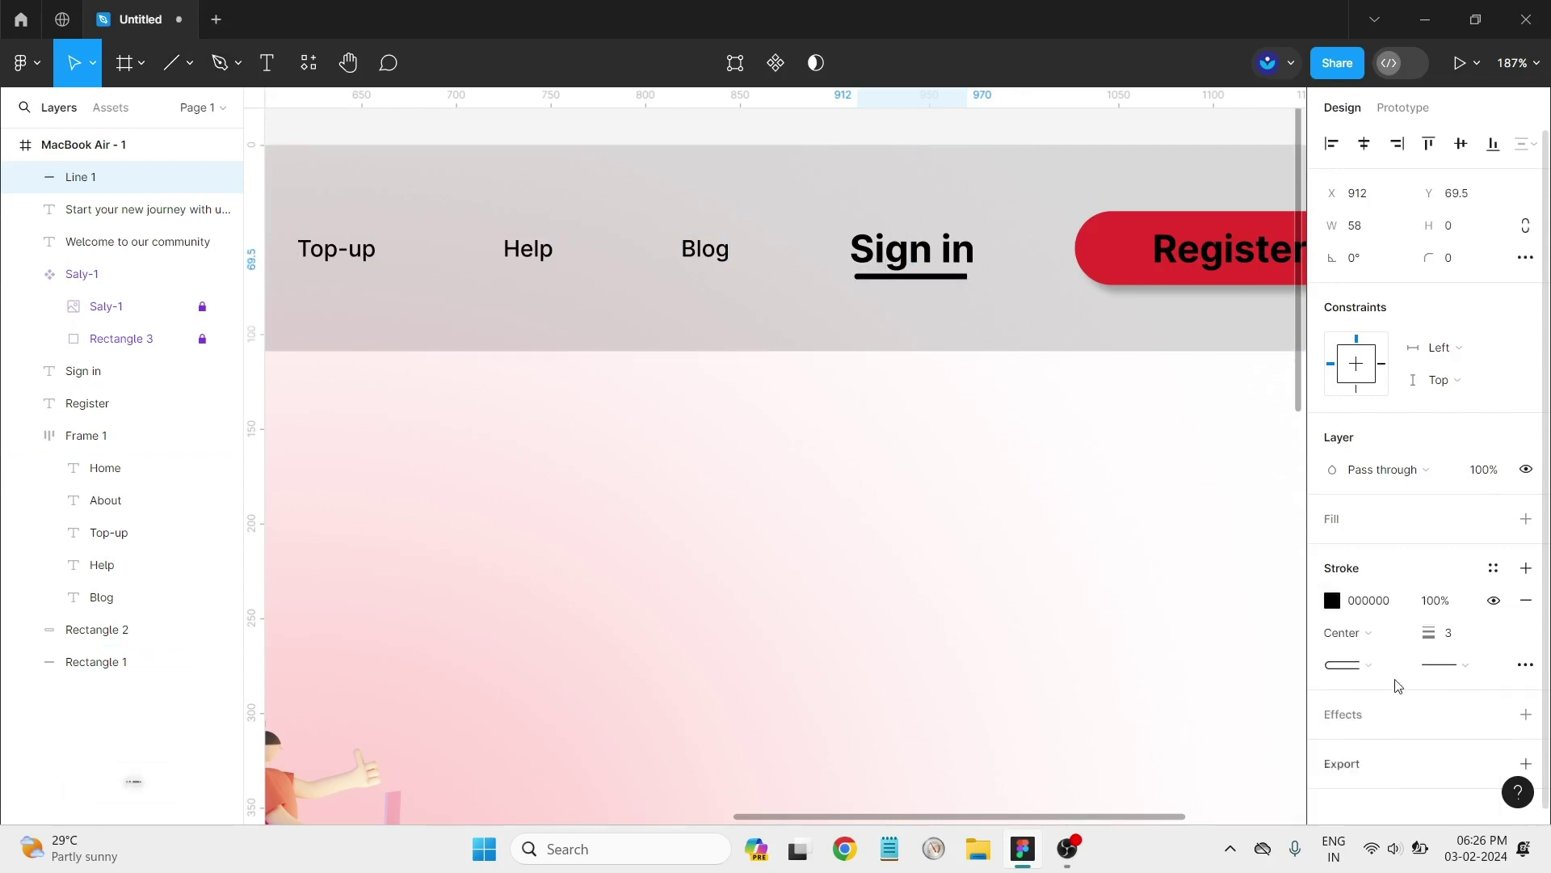
click(1444, 665)
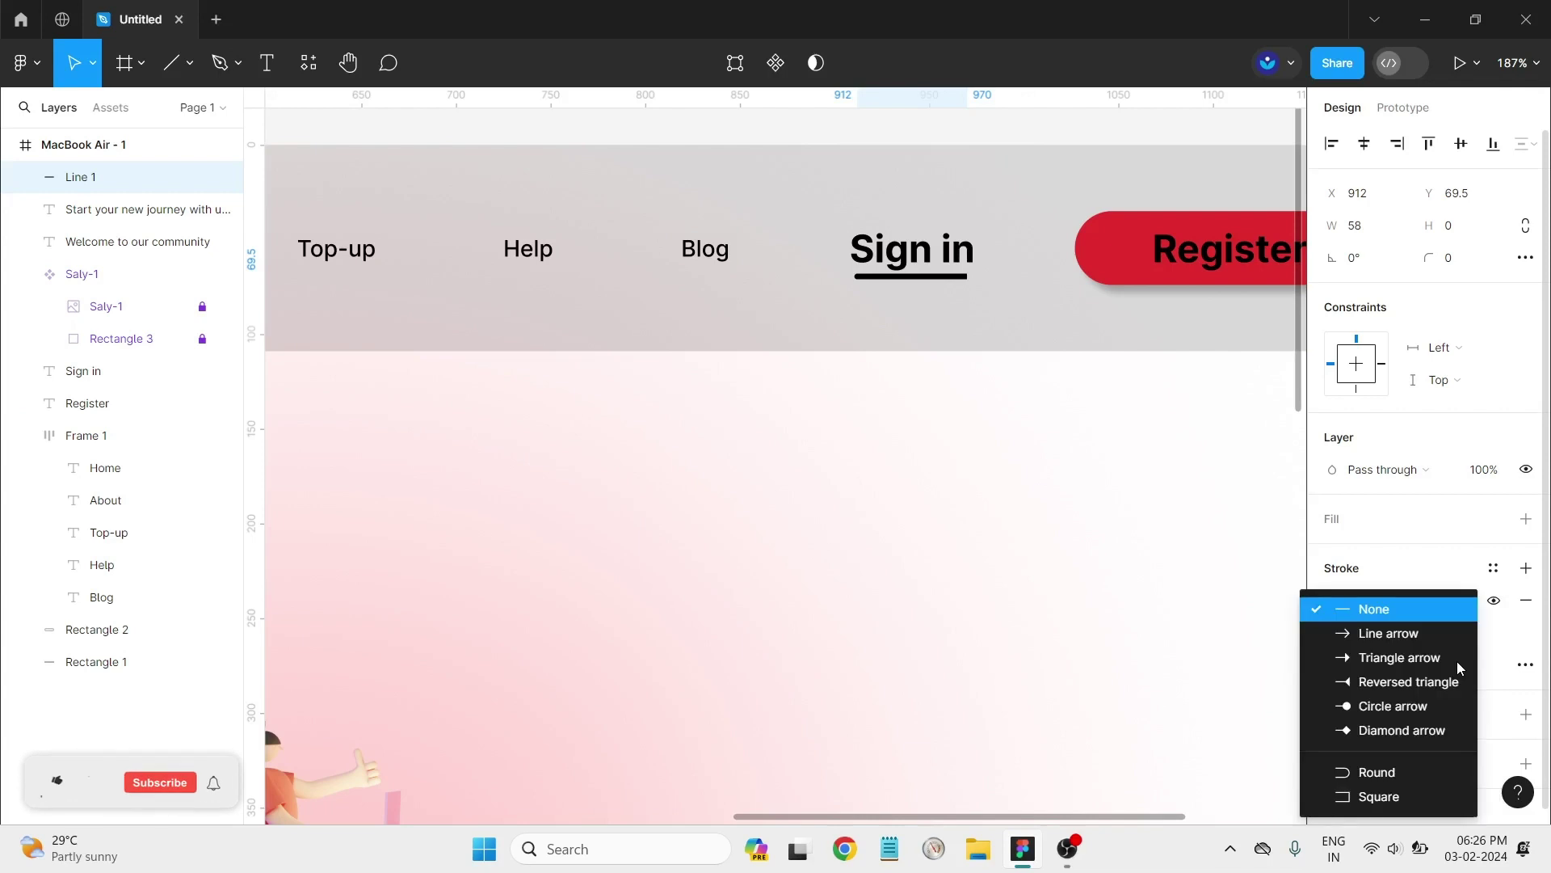
click(1377, 771)
click(1125, 585)
Step: Move the underline slightly lower to Y 74
click(934, 276)
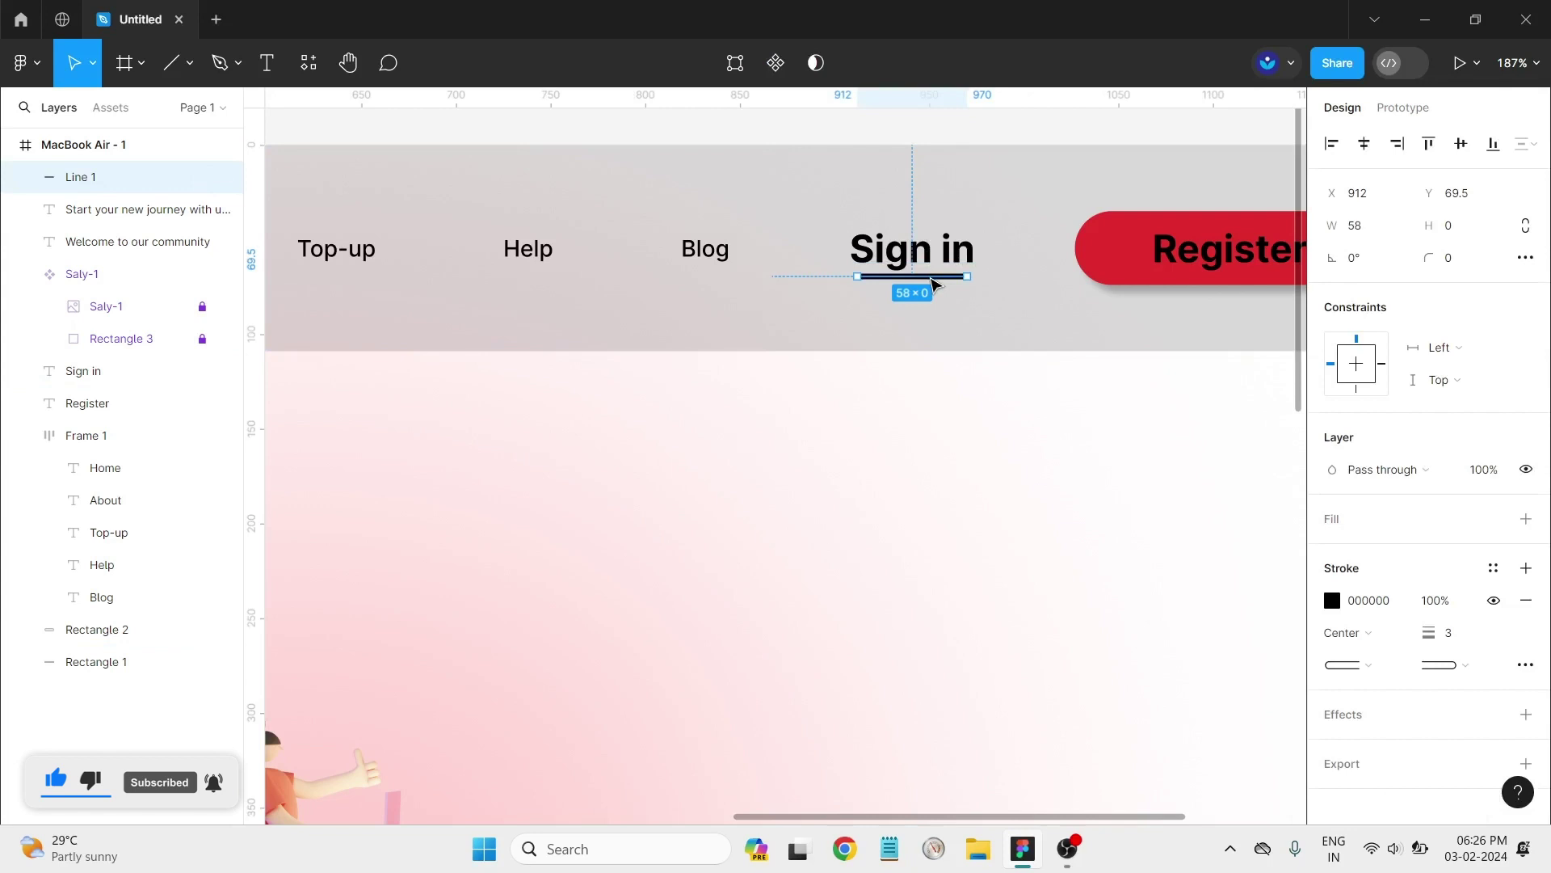
drag(932, 278, 932, 283)
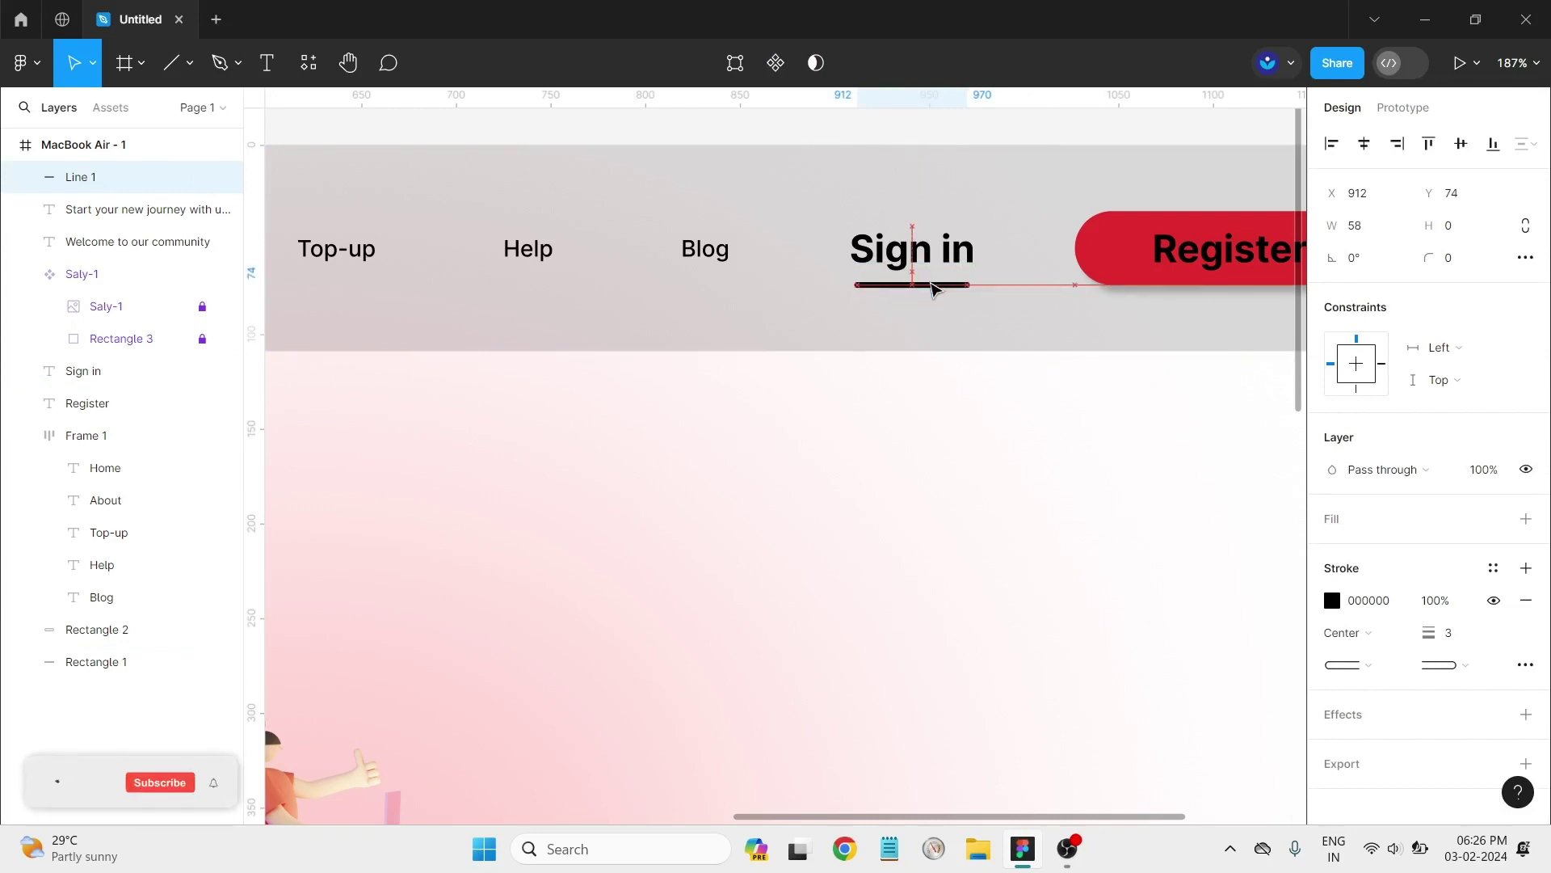
click(959, 397)
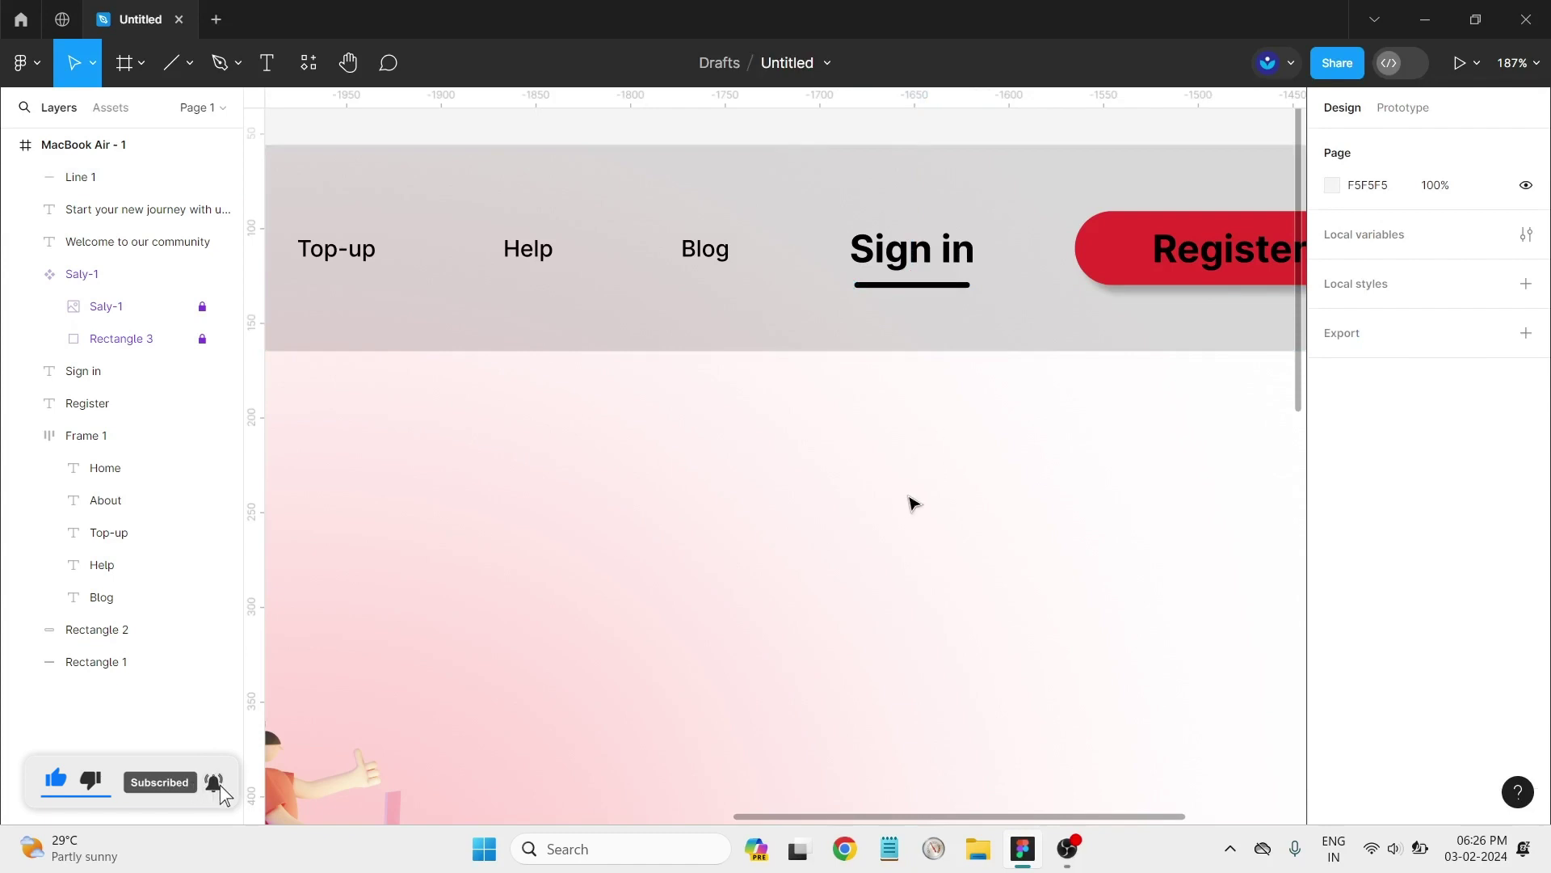
scroll(913, 503, down, 3)
Step: Change Line 1's stroke to the document's red swatch
scroll(962, 506, down, 2)
scroll(950, 515, down, 3)
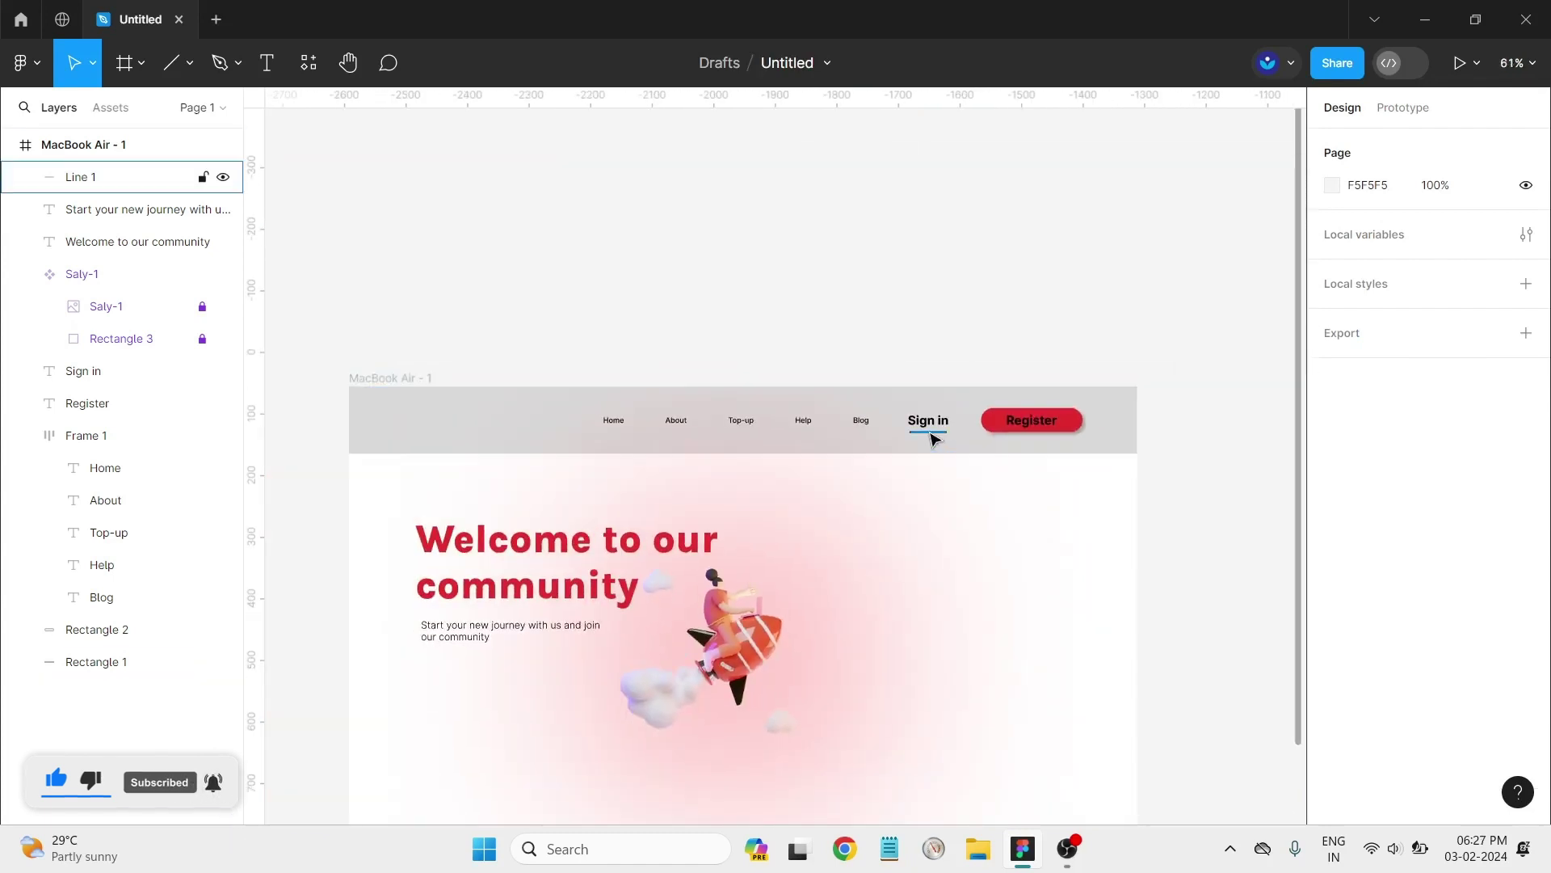
click(930, 434)
click(1329, 602)
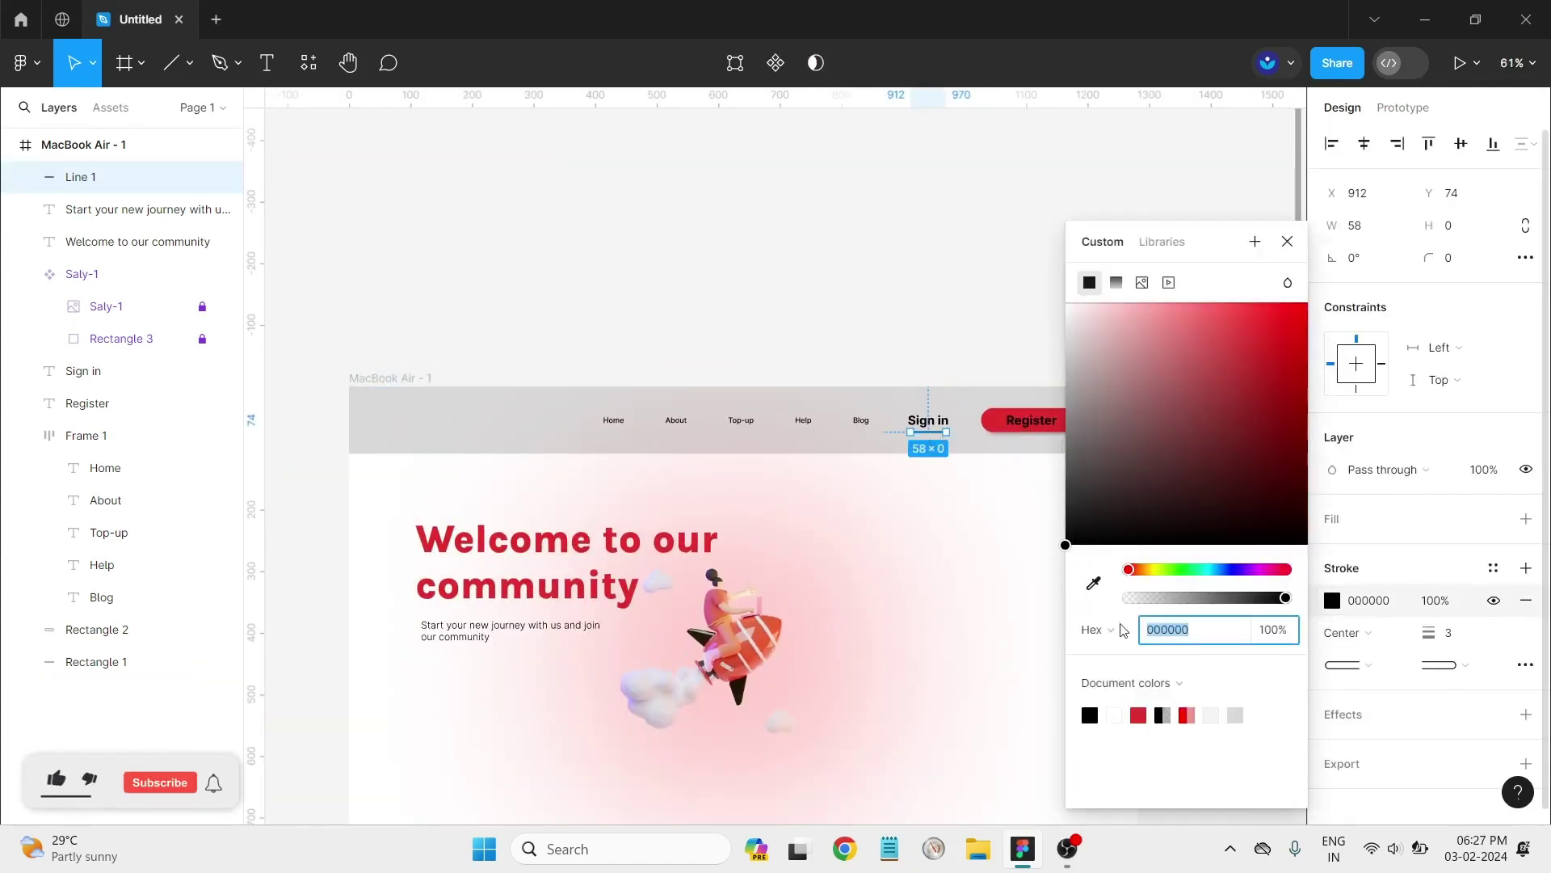
click(1138, 714)
click(969, 606)
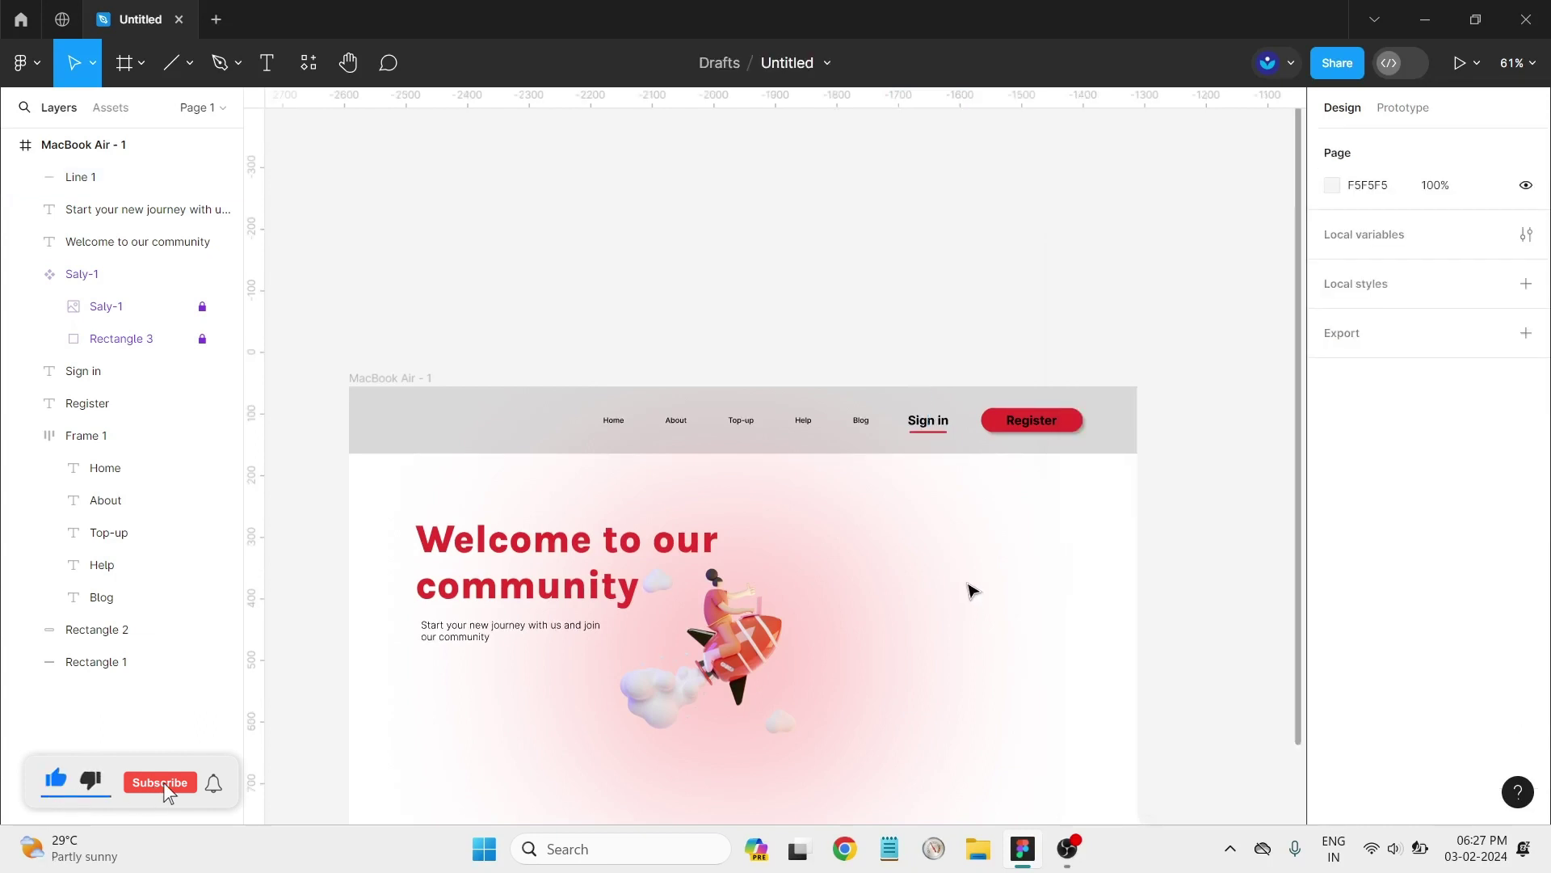
scroll(1030, 596, down, 1)
scroll(1050, 582, down, 1)
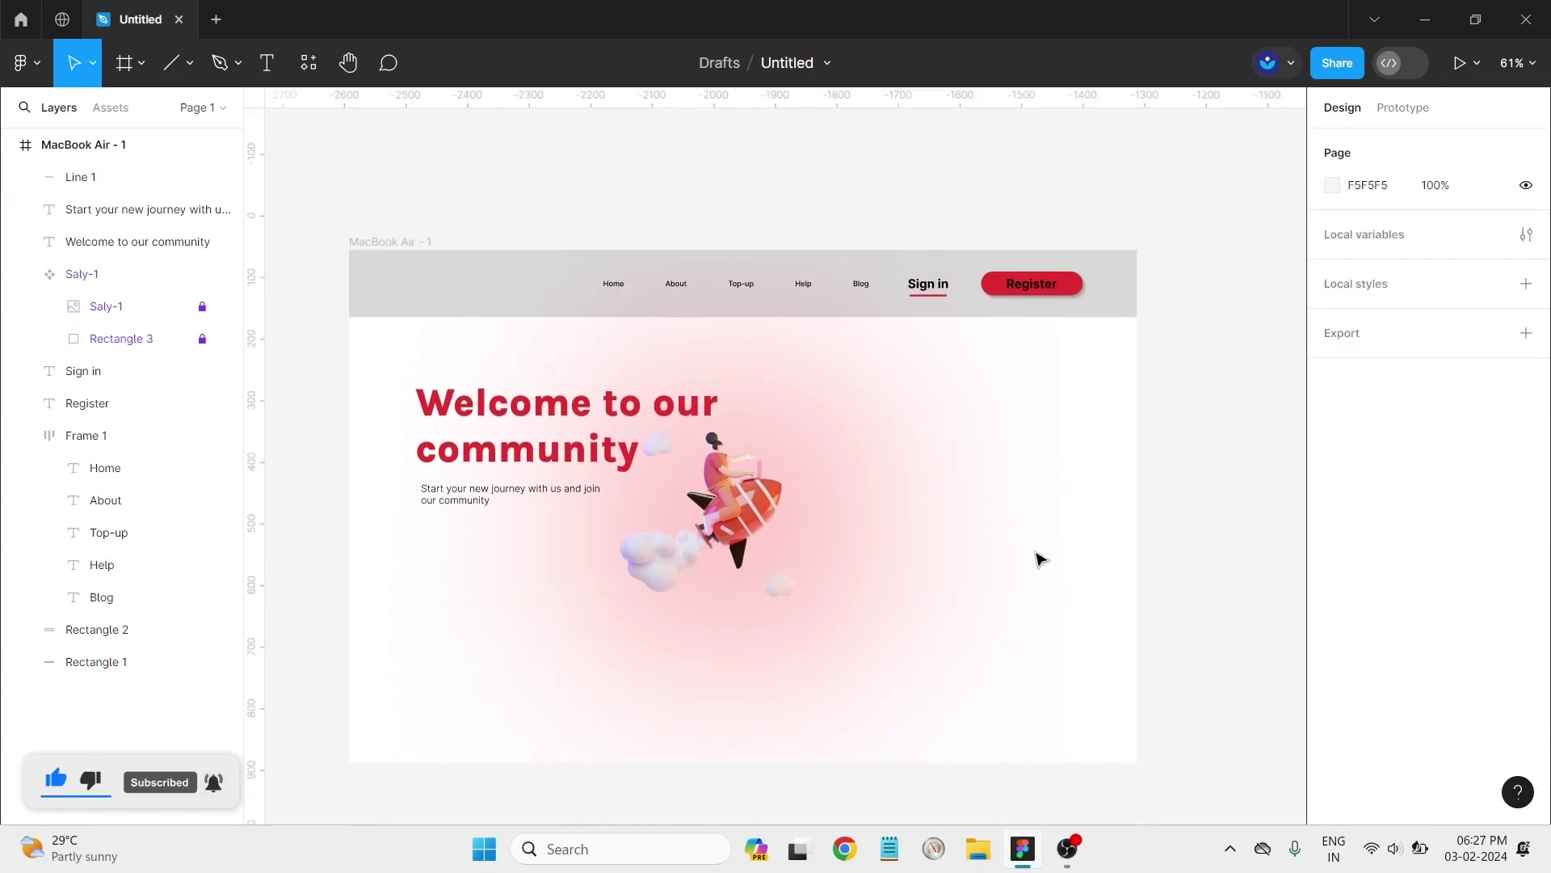
scroll(1042, 566, down, 1)
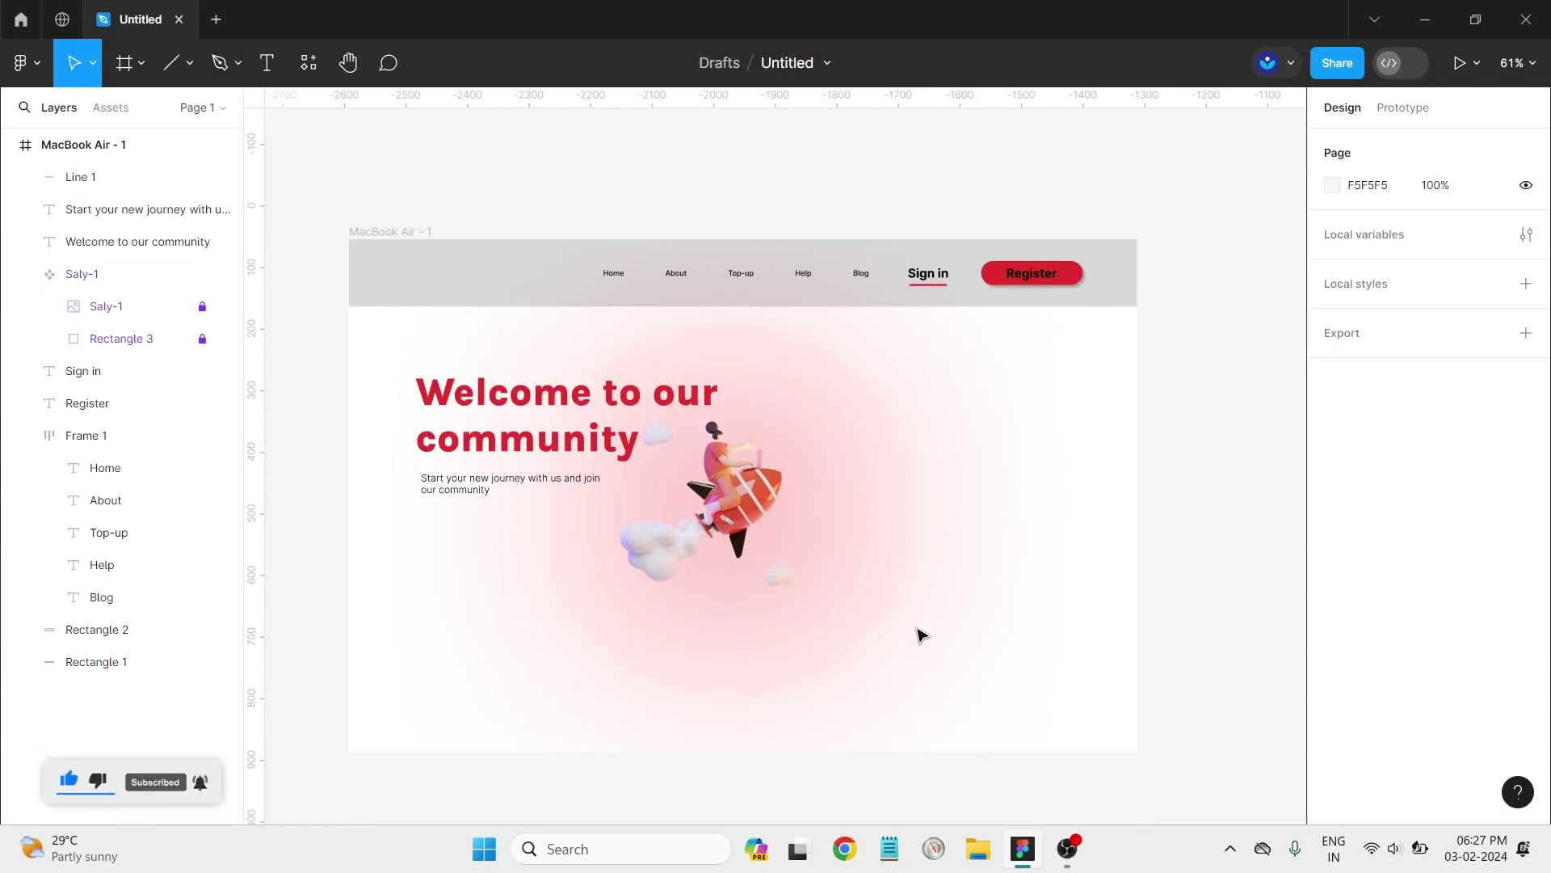
Step: Shift the hero text and rocket illustration together slightly up
mouse_move(918, 667)
mouse_down()
mouse_move(847, 534)
mouse_move(371, 367)
mouse_up()
click(782, 576)
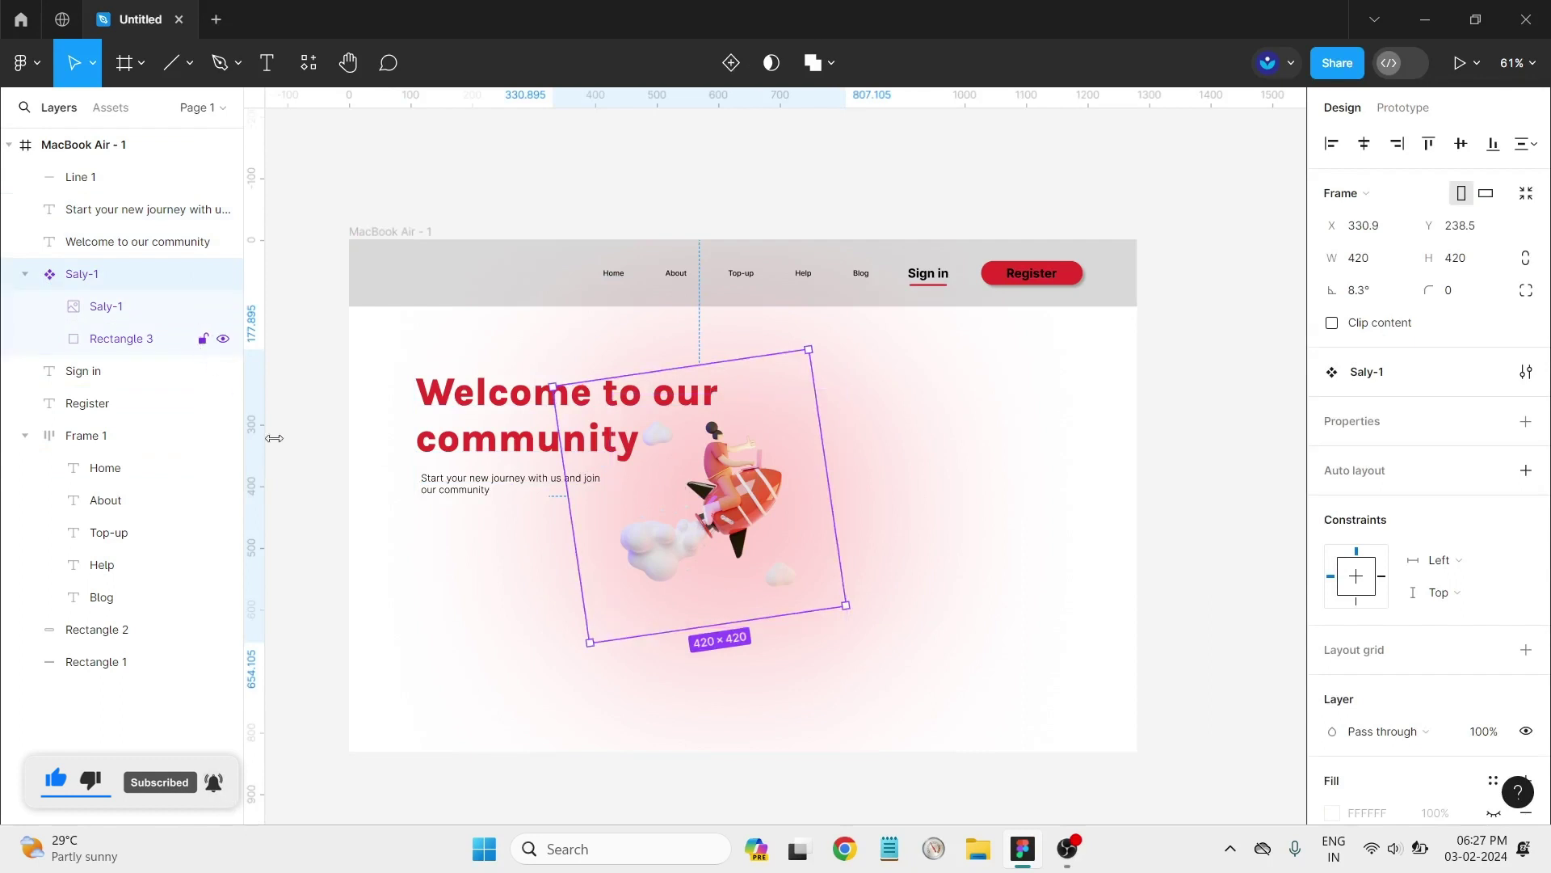
click(499, 687)
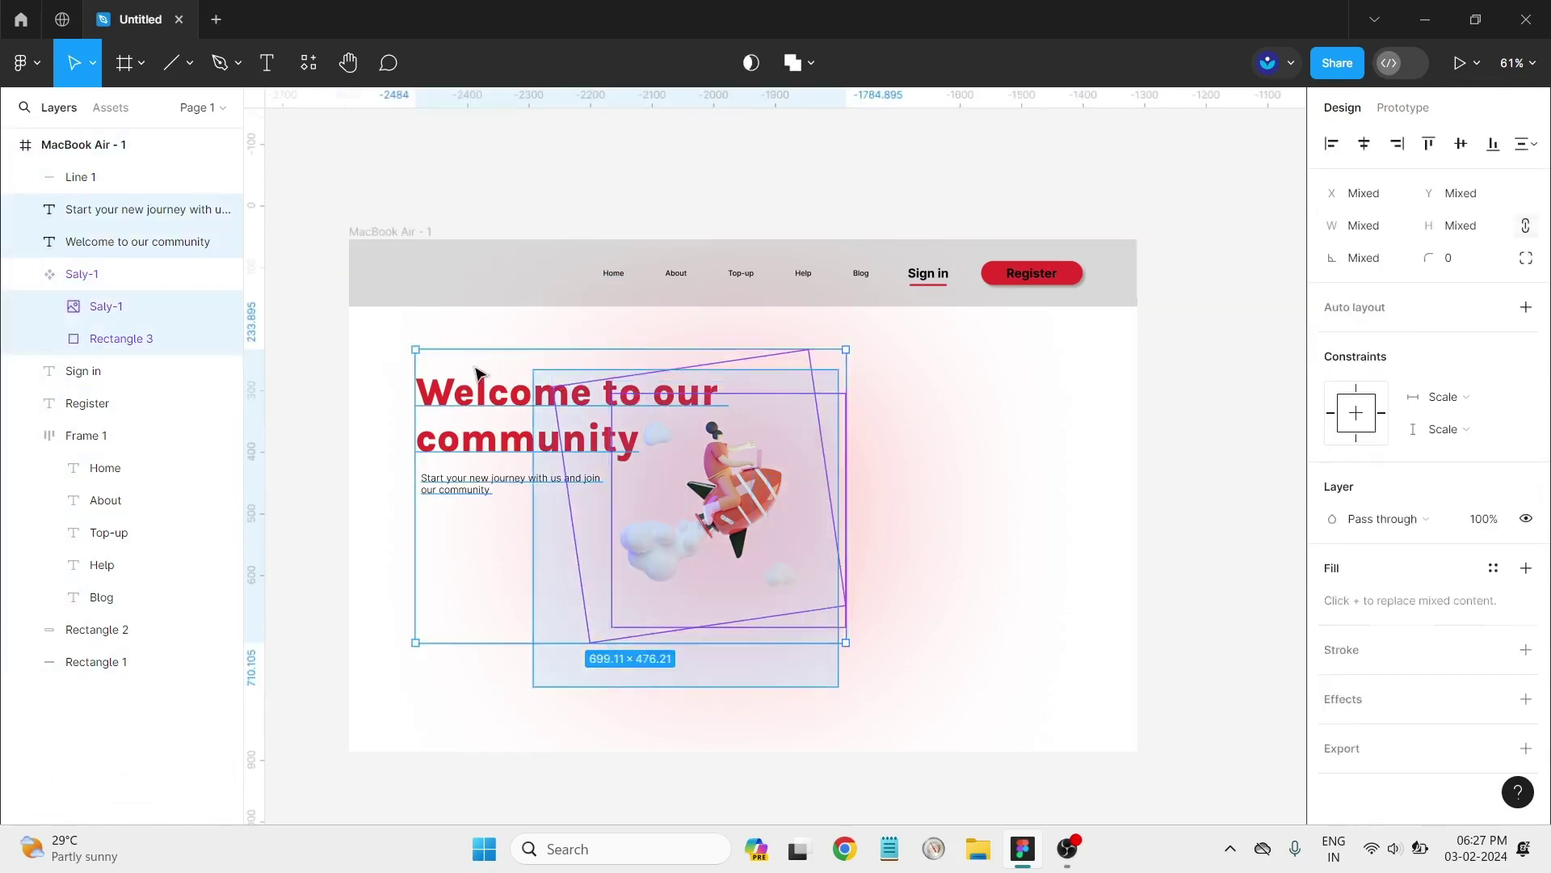
drag(845, 693, 462, 363)
drag(598, 498, 602, 486)
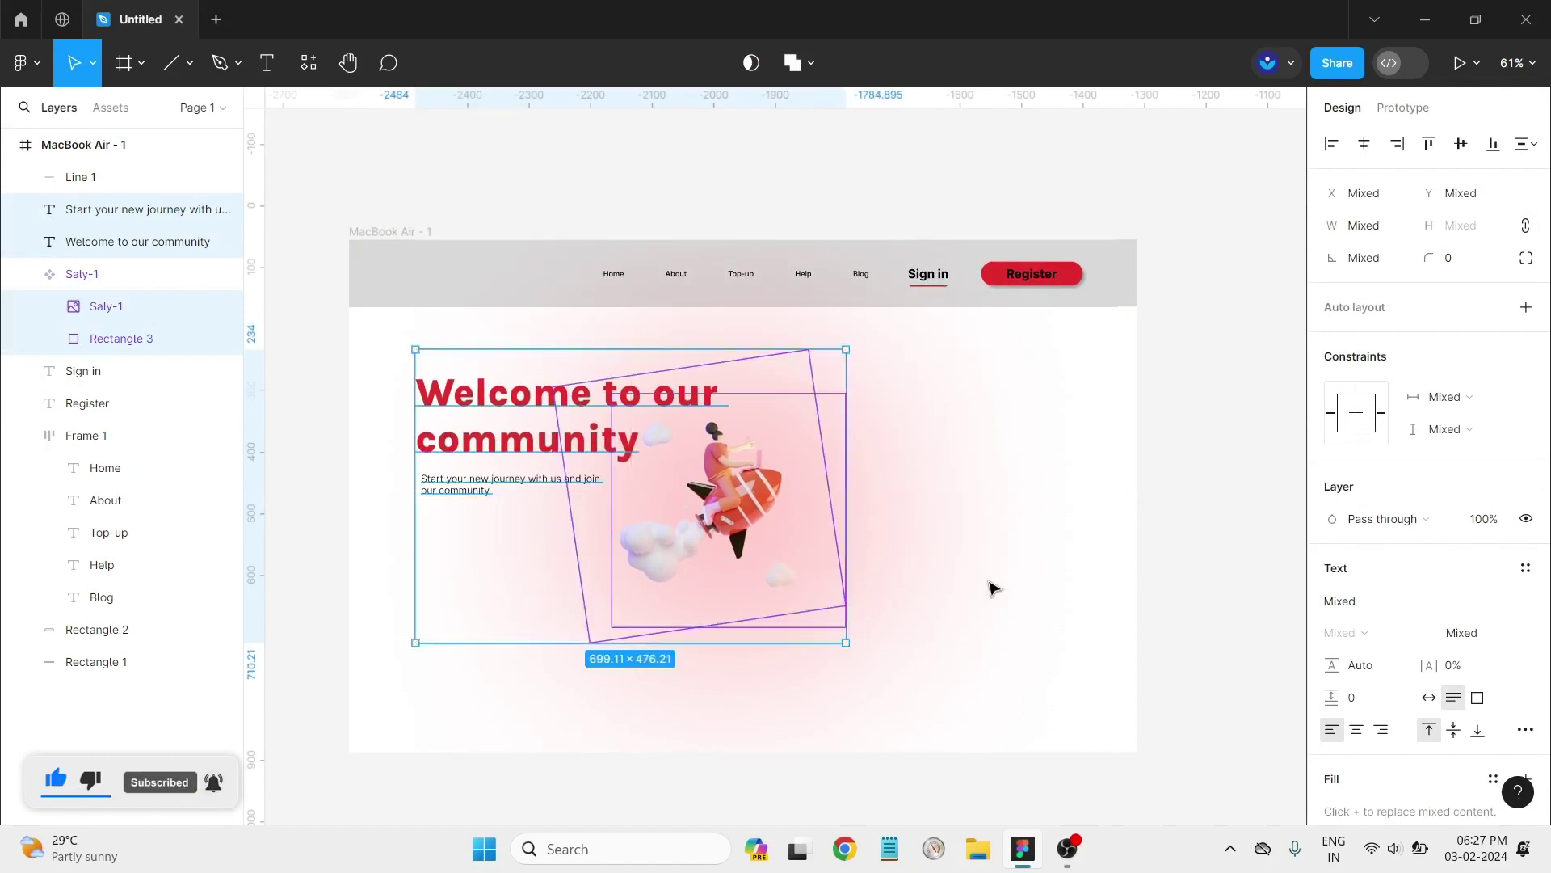
click(990, 585)
Step: Move the Saly-1 rocket down-right, then nudge it up 20 to X 336, Y 304.61
click(693, 488)
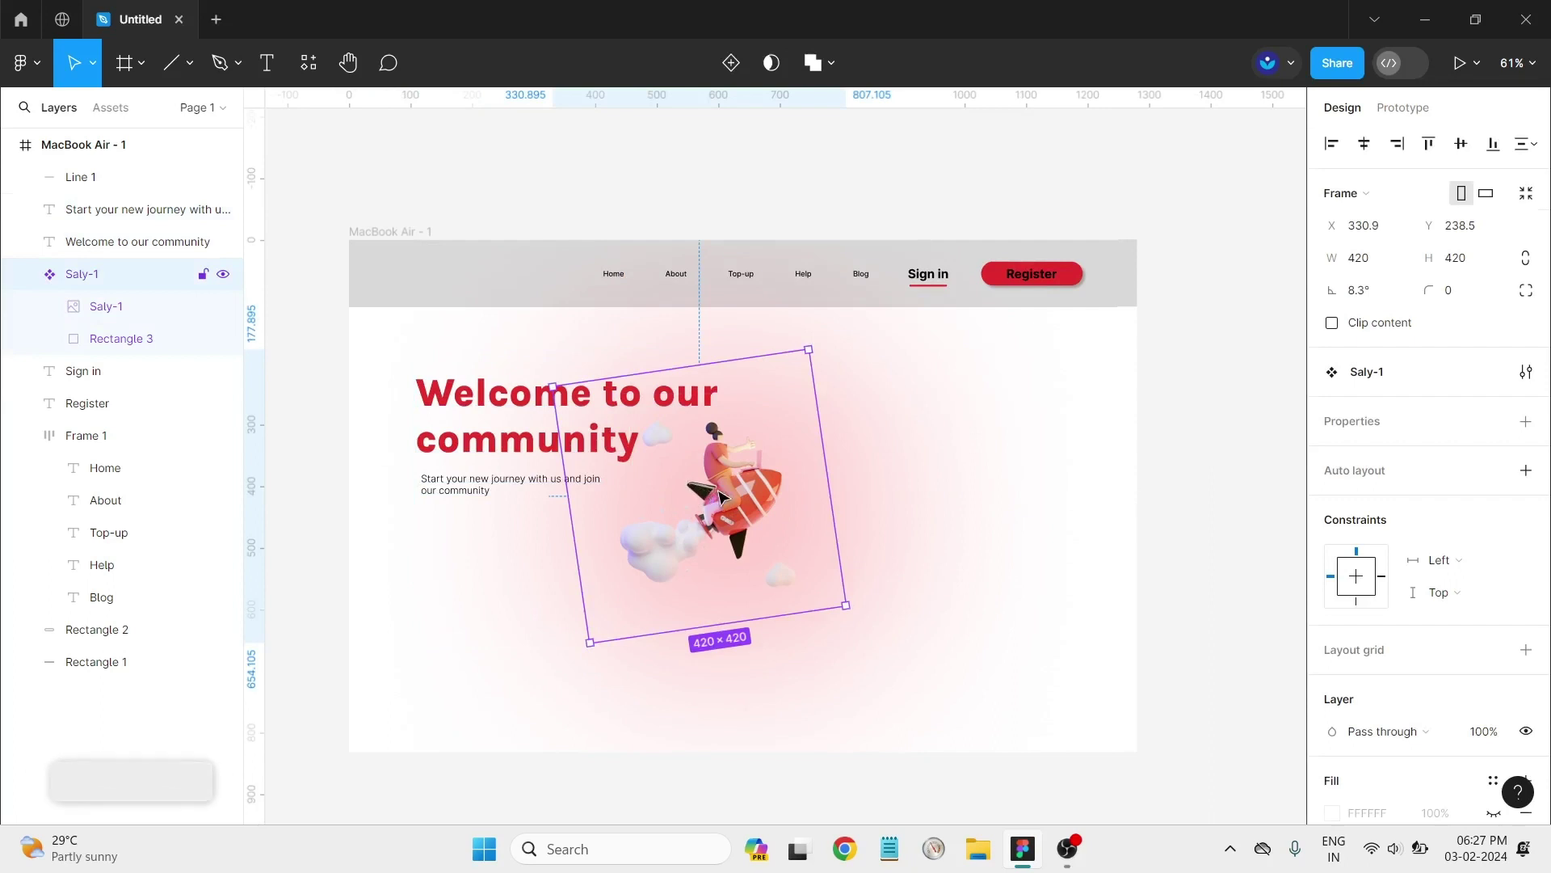
drag(693, 488, 721, 535)
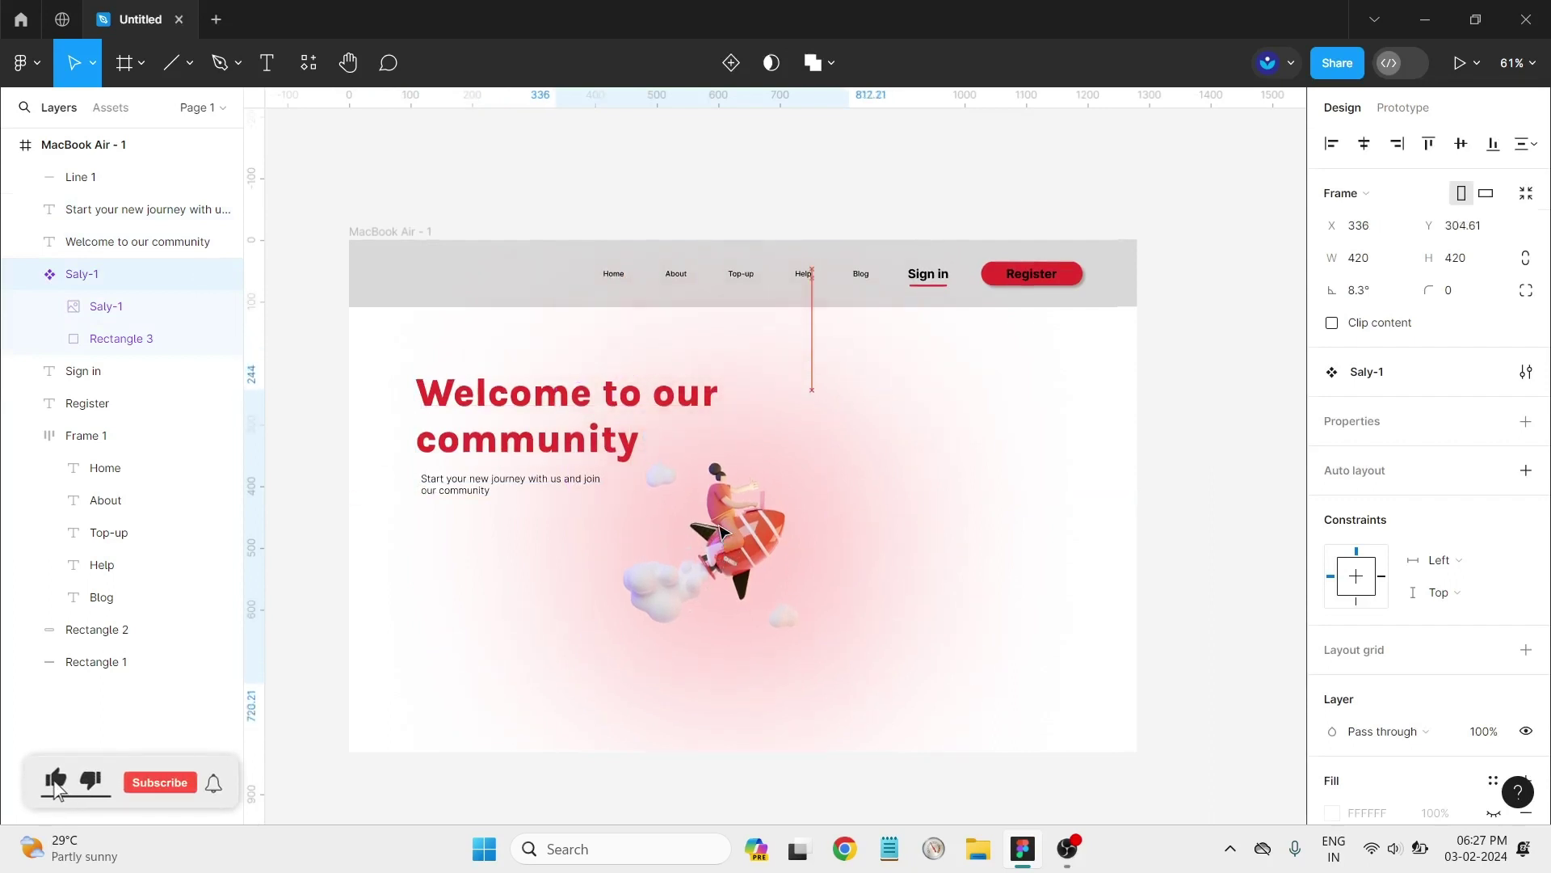
key(shift+Up)
key(shift+Up)
click(940, 521)
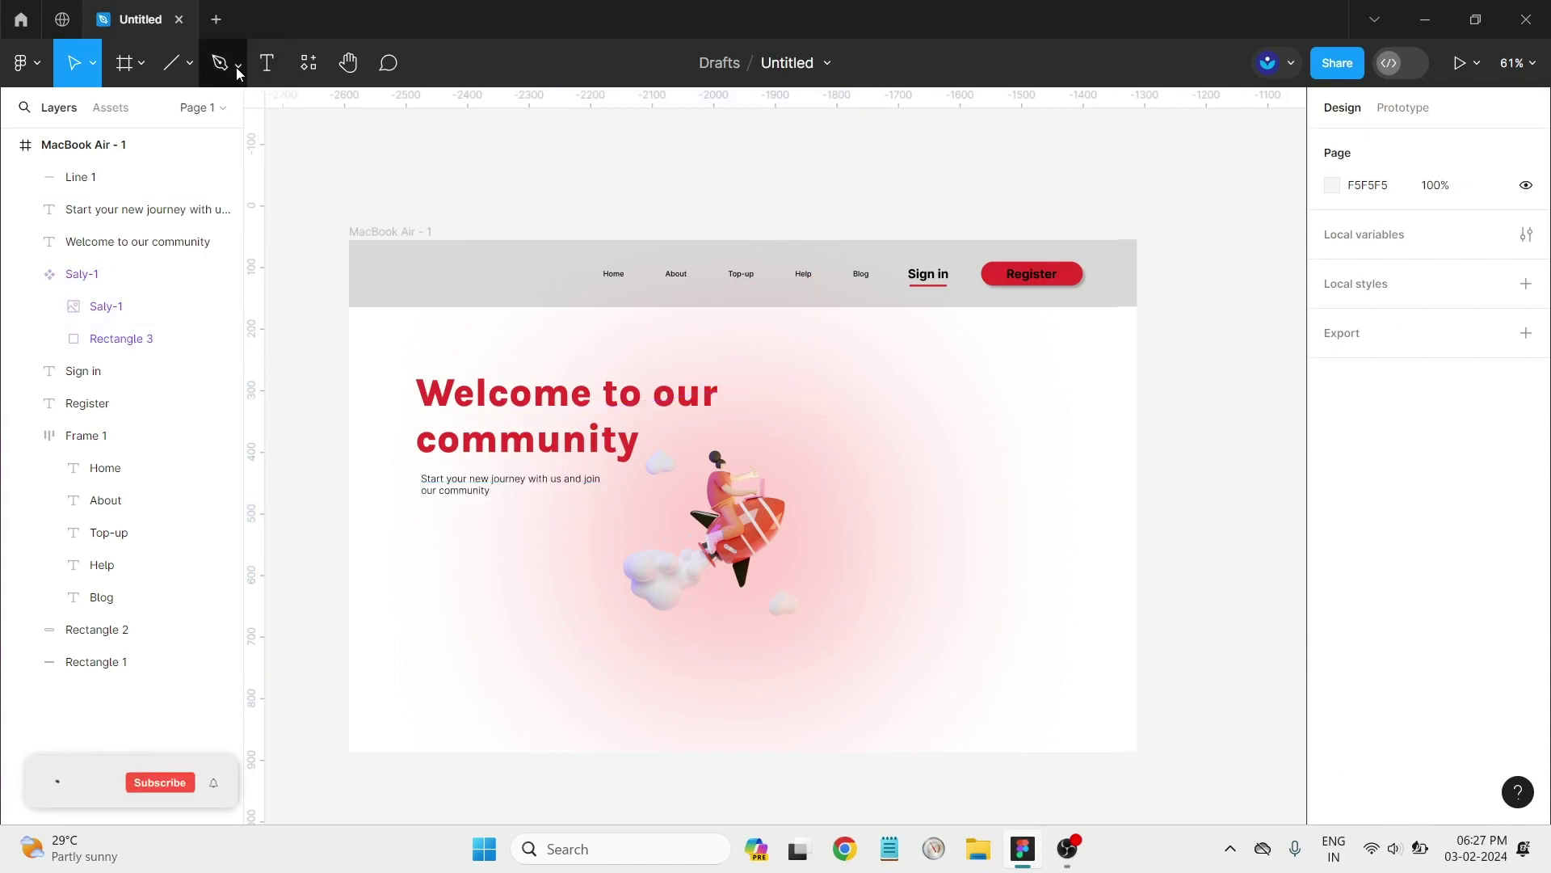
Step: Draw a rectangle below the subtitle and show the frame's 12-column layout grid
click(186, 72)
click(137, 111)
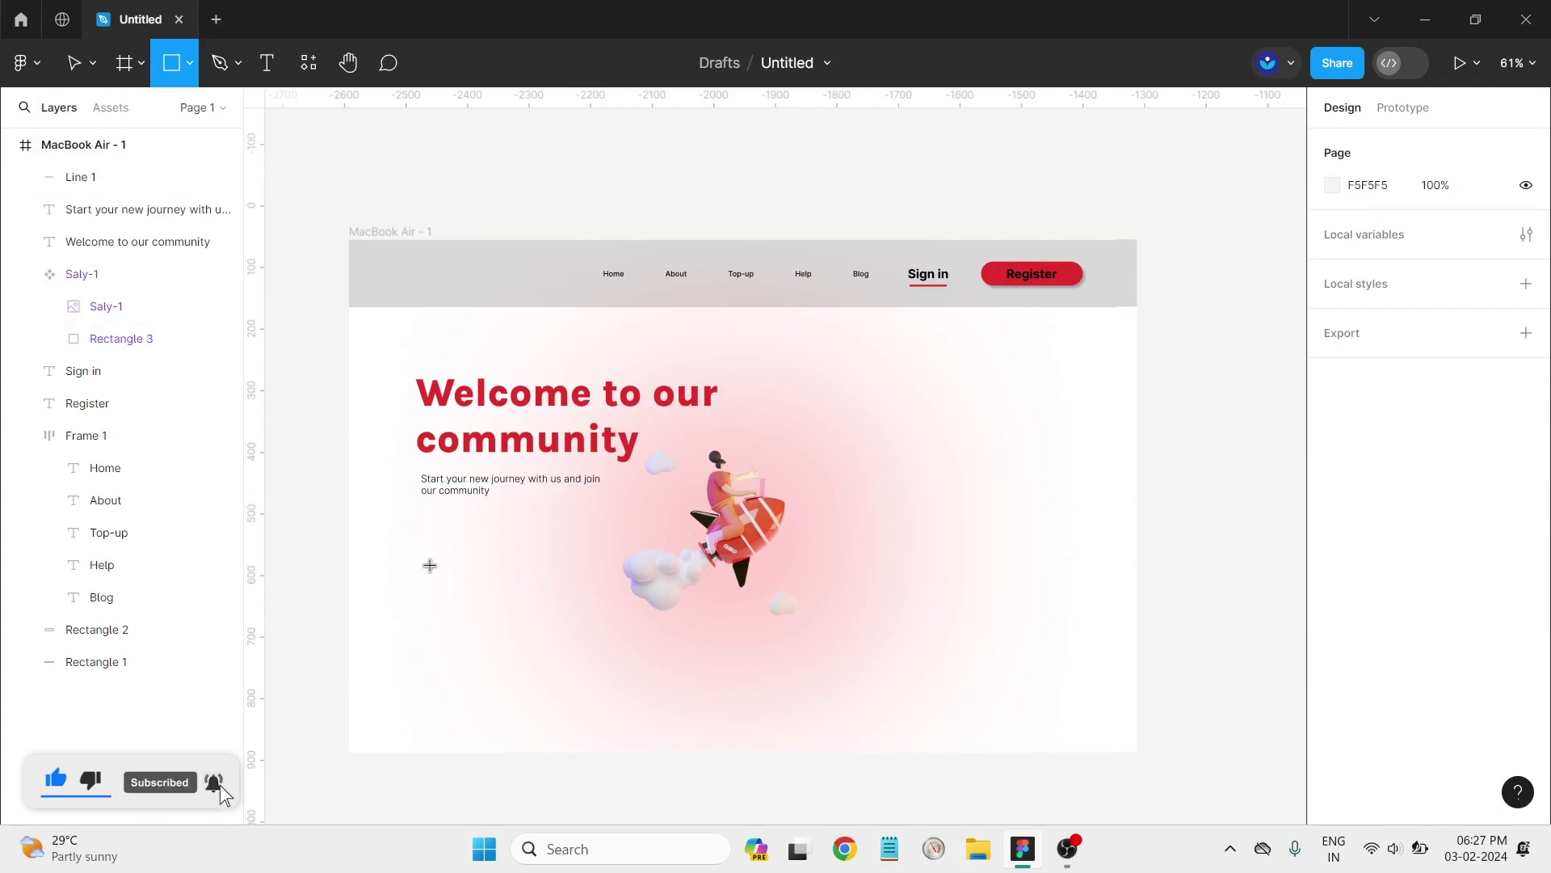
mouse_move(429, 564)
mouse_down()
mouse_move(587, 589)
mouse_move(589, 605)
mouse_move(515, 563)
mouse_up()
click(376, 232)
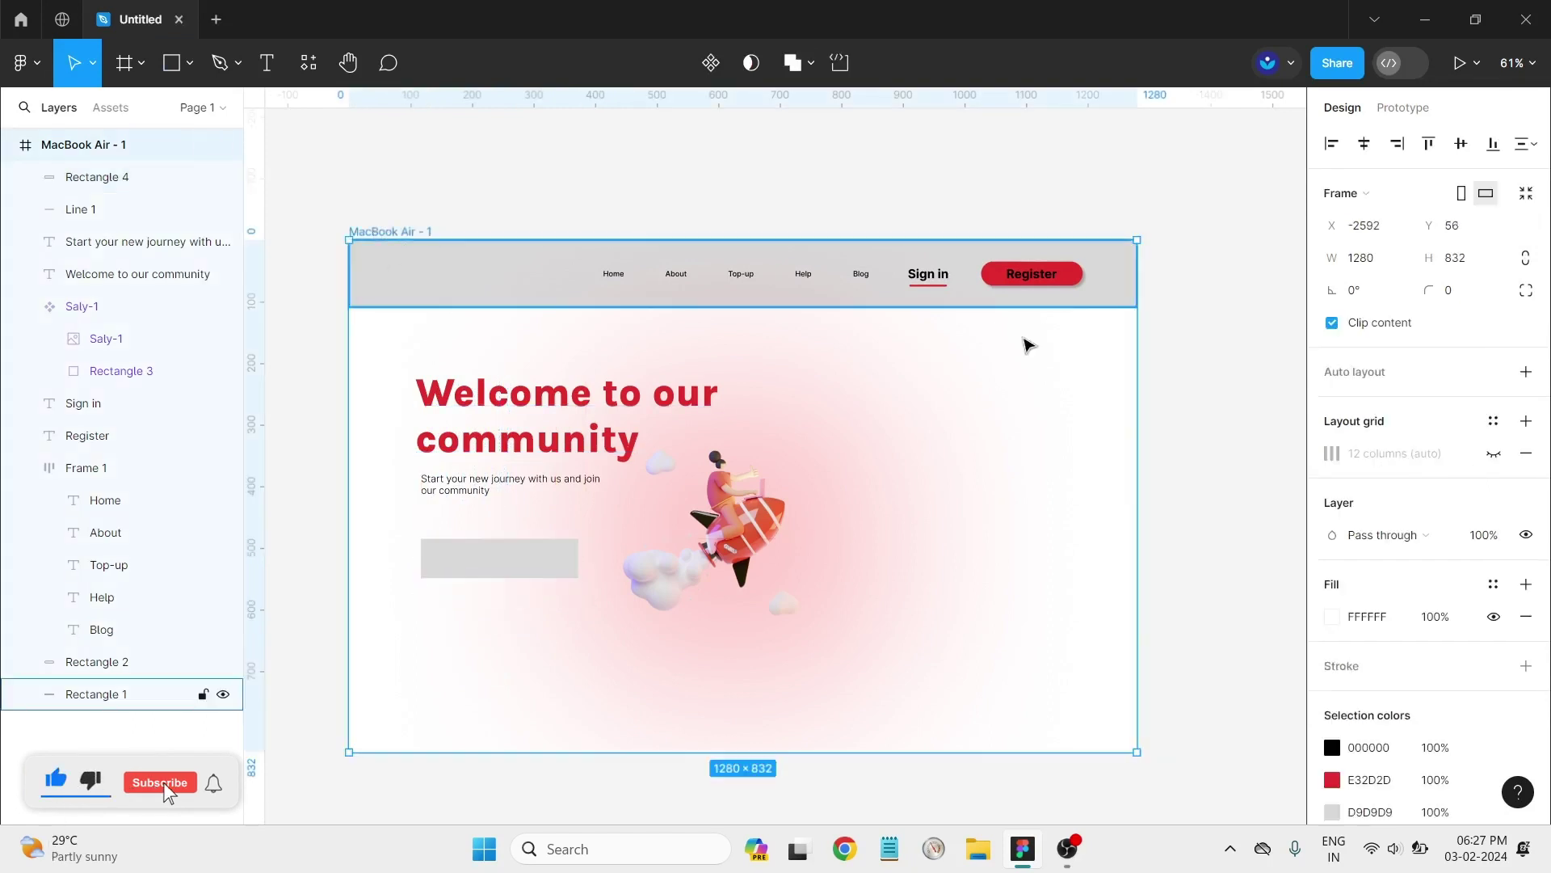
click(1493, 453)
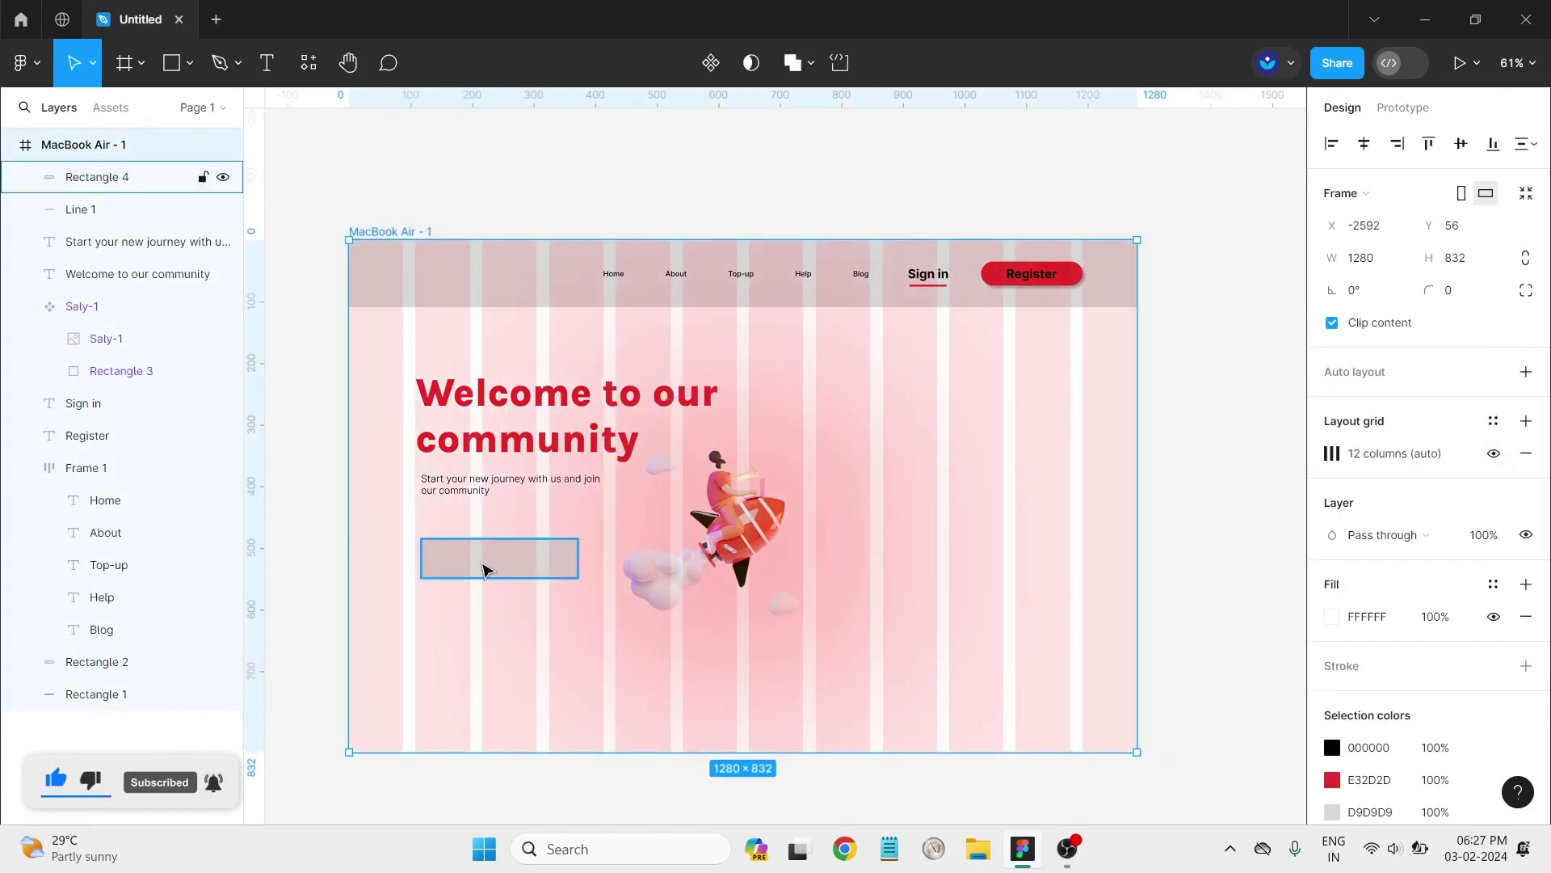
Step: Undo an accidental frame move and resize the button rectangle to 304×56
drag(485, 569, 469, 582)
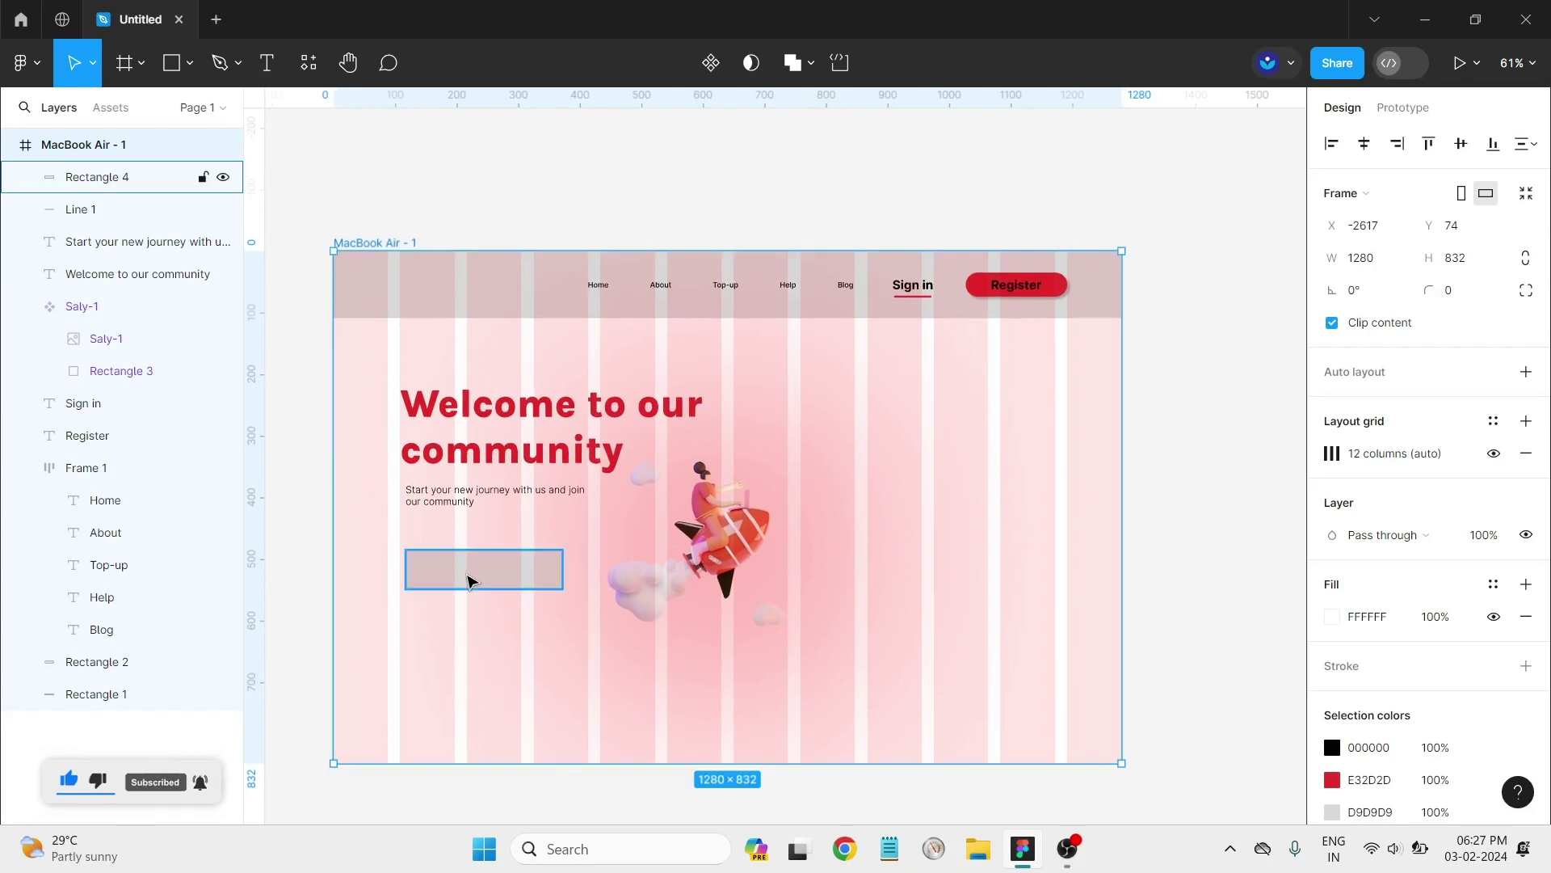
key(ctrl+z)
click(475, 557)
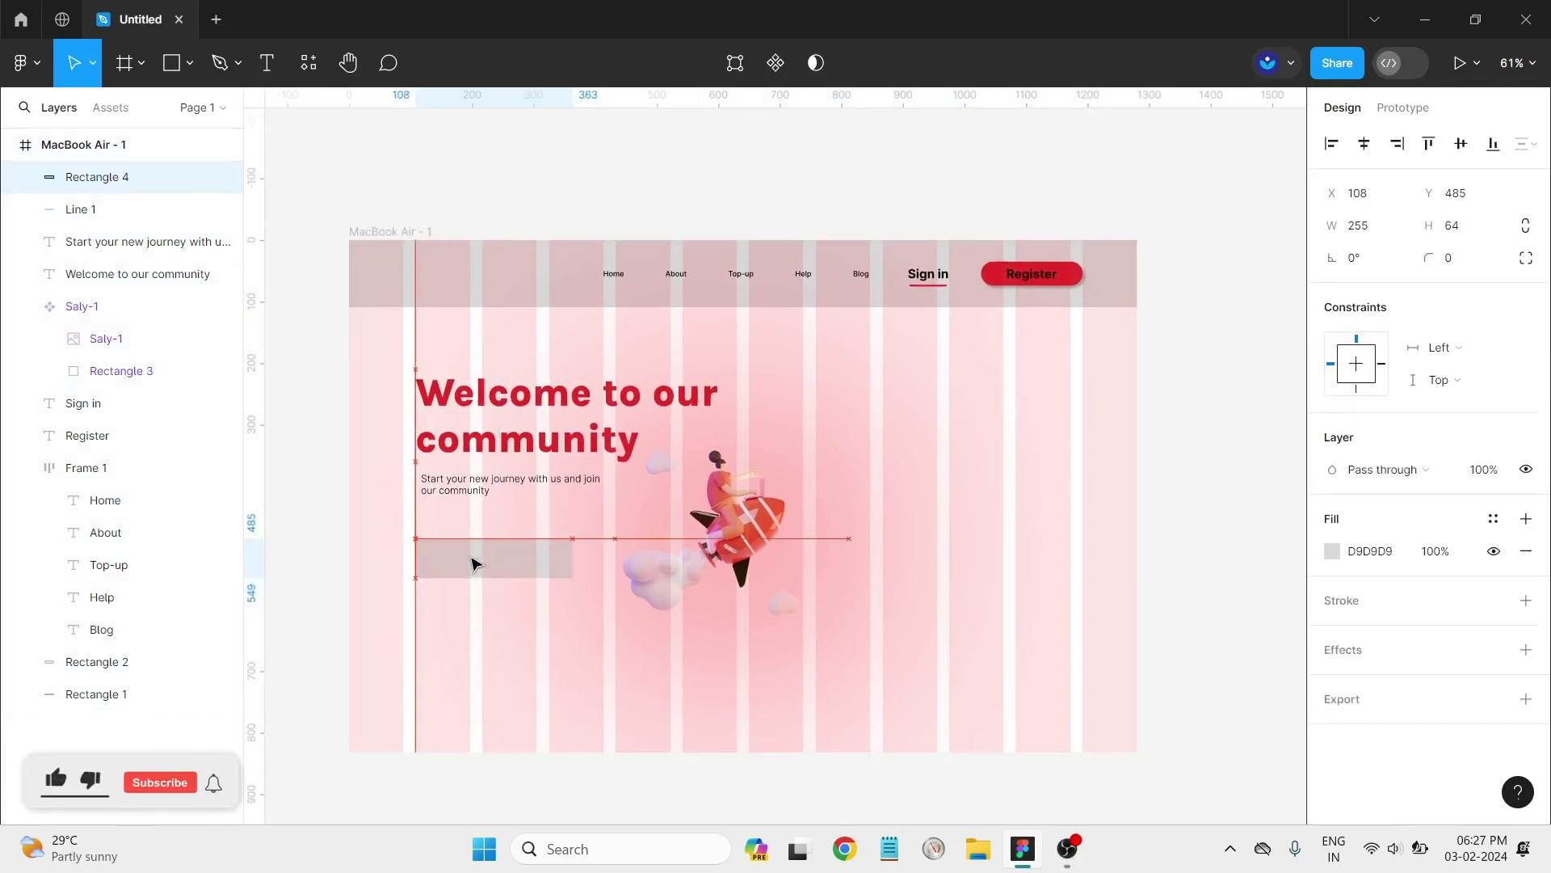
mouse_move(475, 563)
mouse_down()
mouse_move(527, 573)
mouse_move(602, 553)
mouse_up()
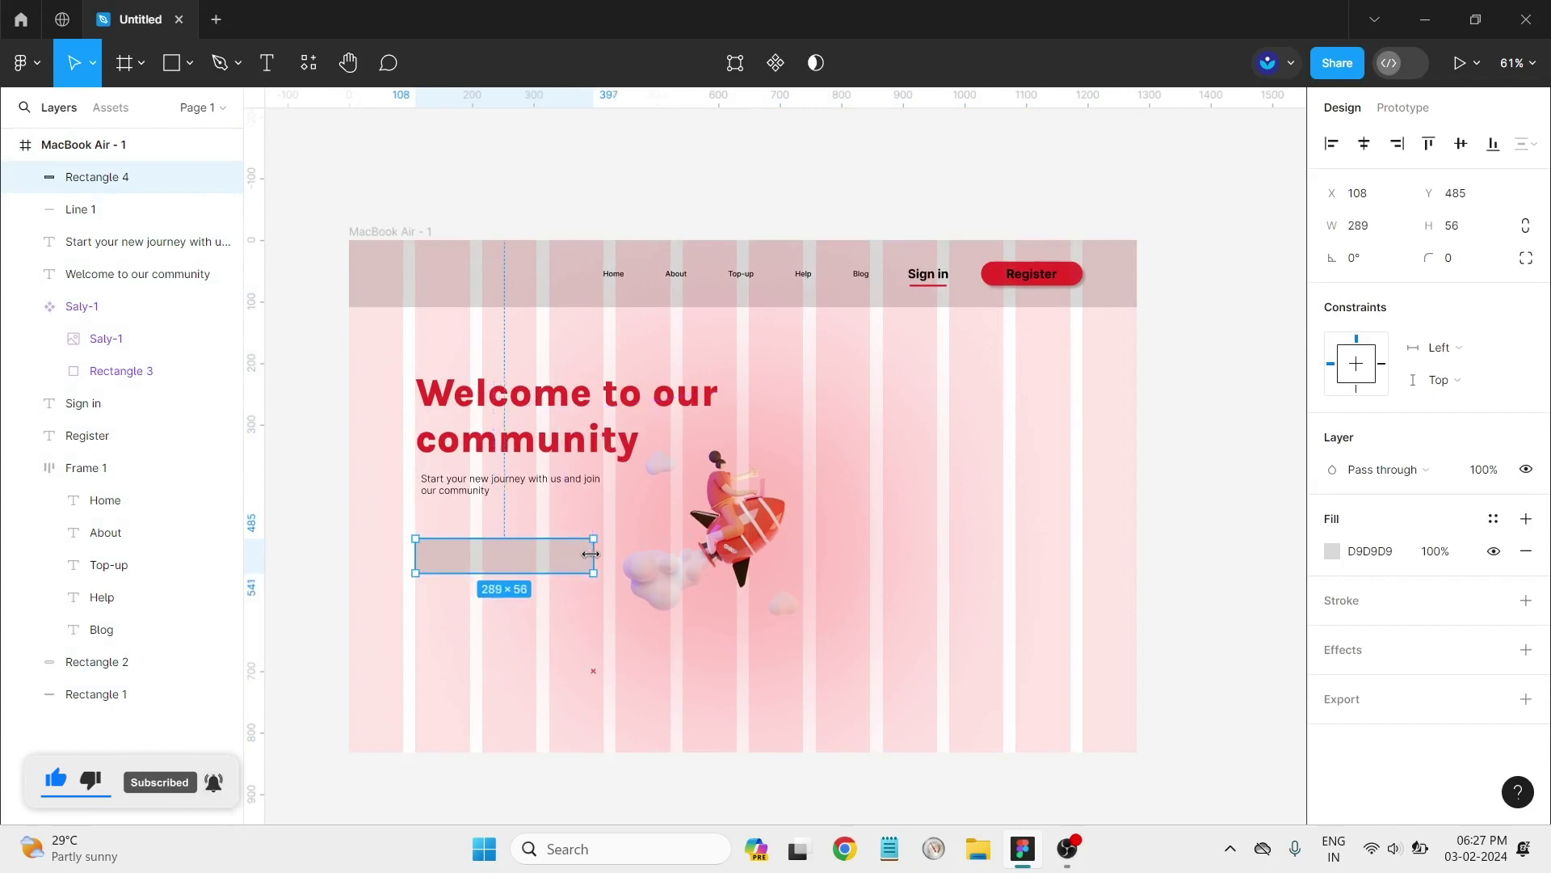
click(563, 642)
Step: Set Rectangle 4's corner radius to 10
scroll(502, 563, up, 5)
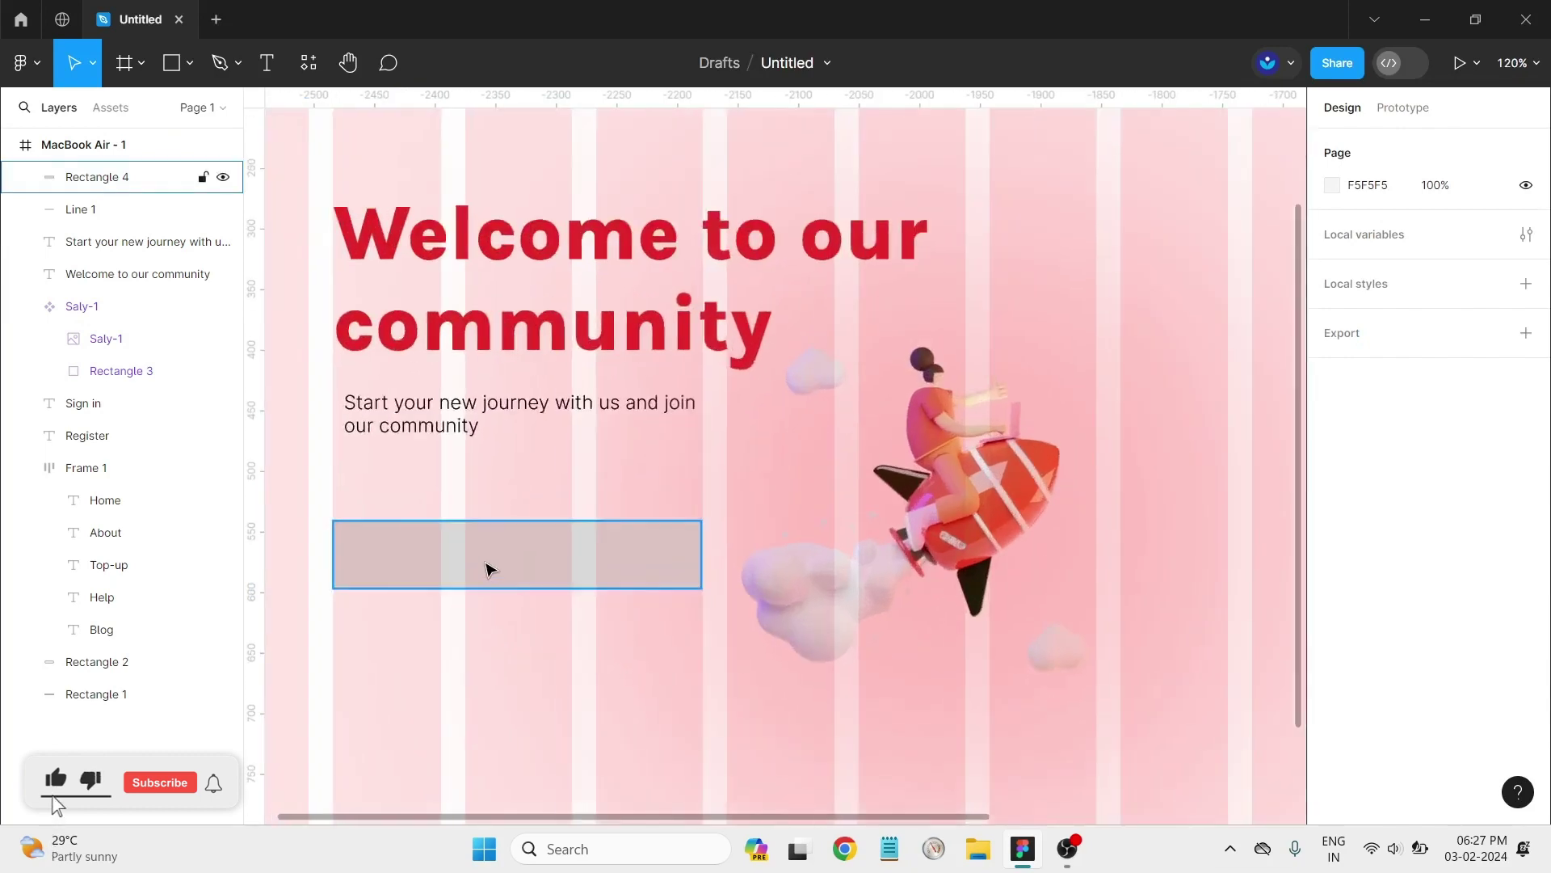
scroll(488, 569, up, 5)
scroll(523, 822, left, 2)
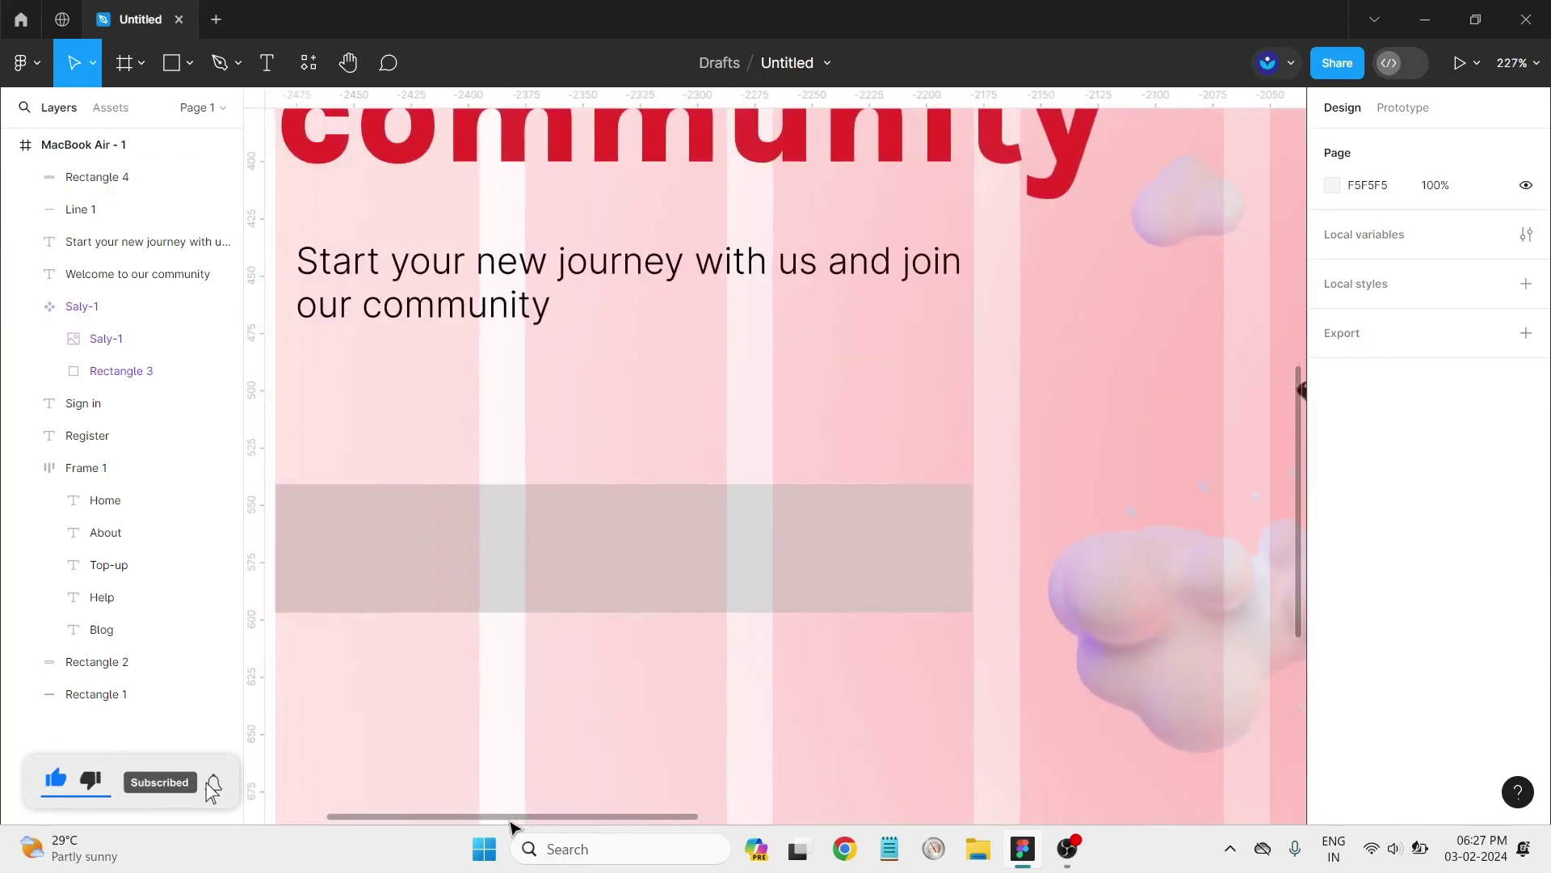
scroll(509, 821, left, 2)
click(655, 594)
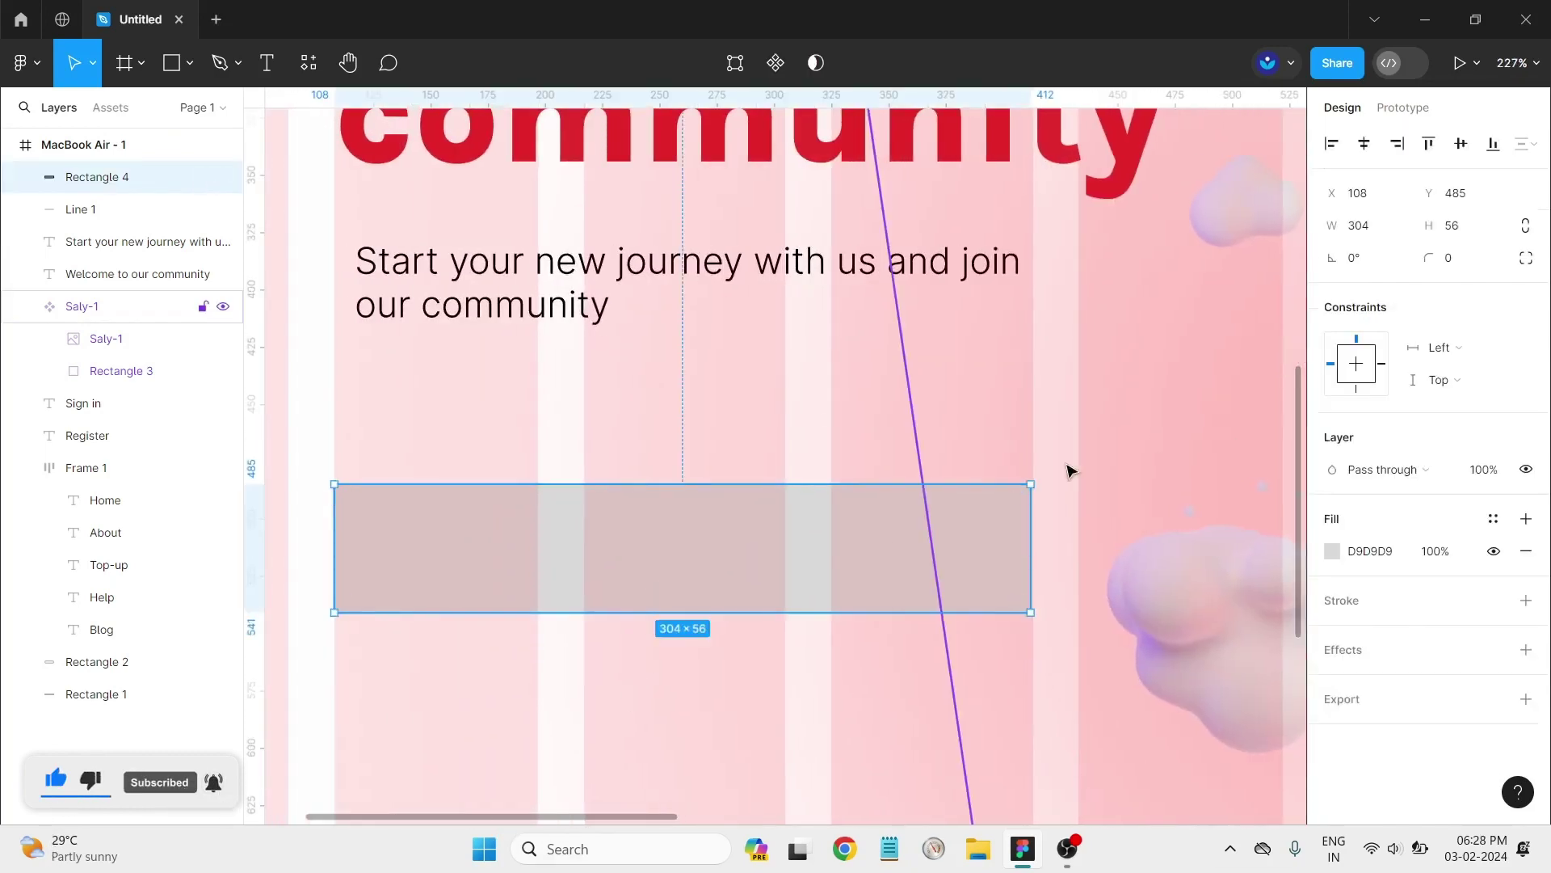
click(1466, 258)
text(10)
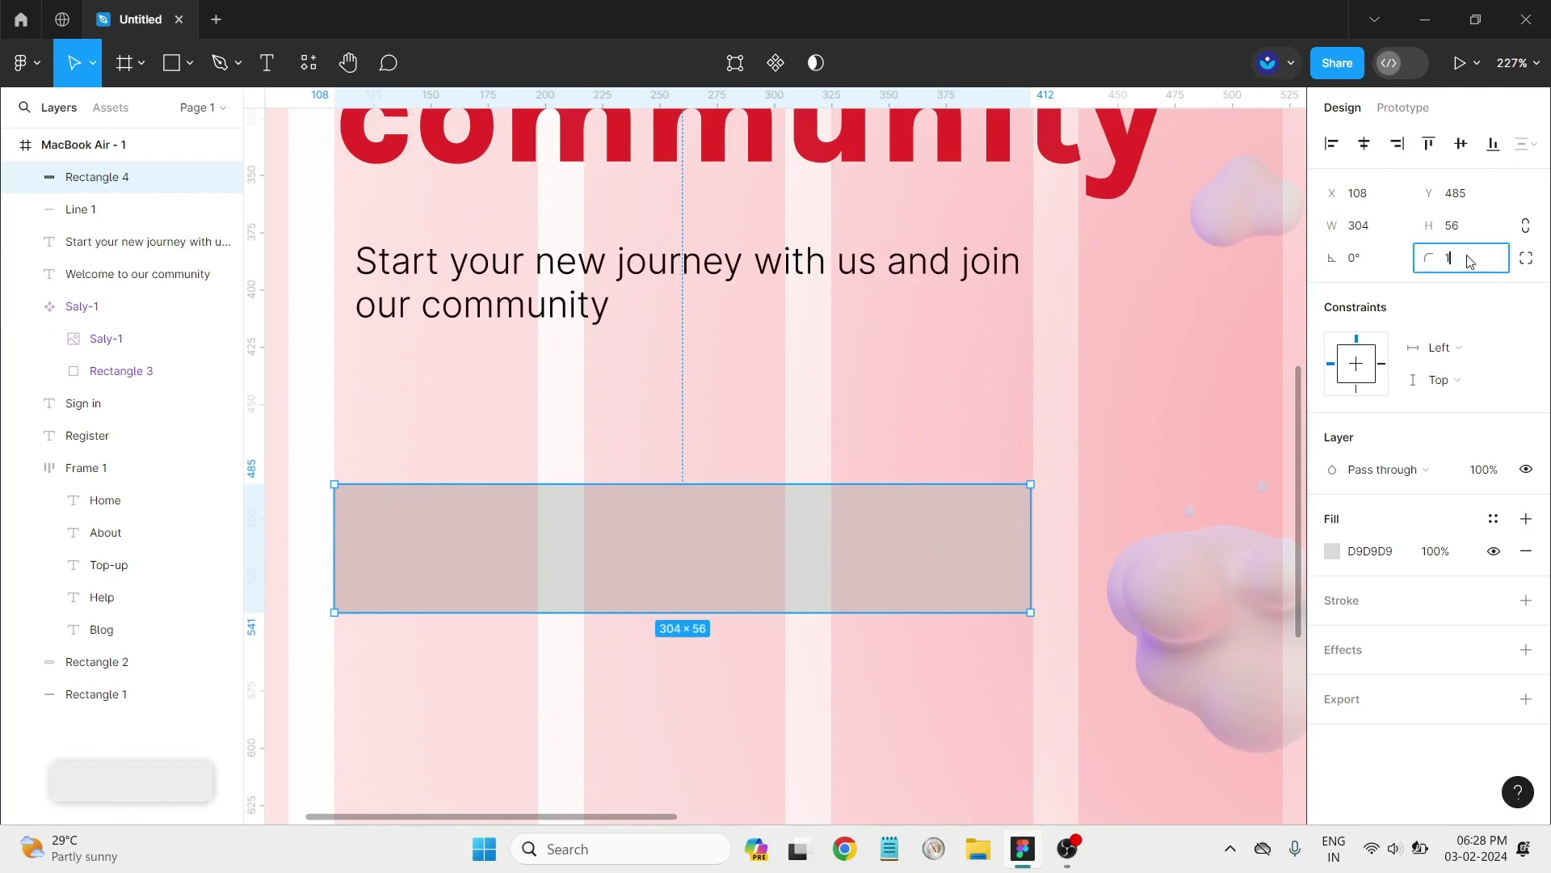
key(Return)
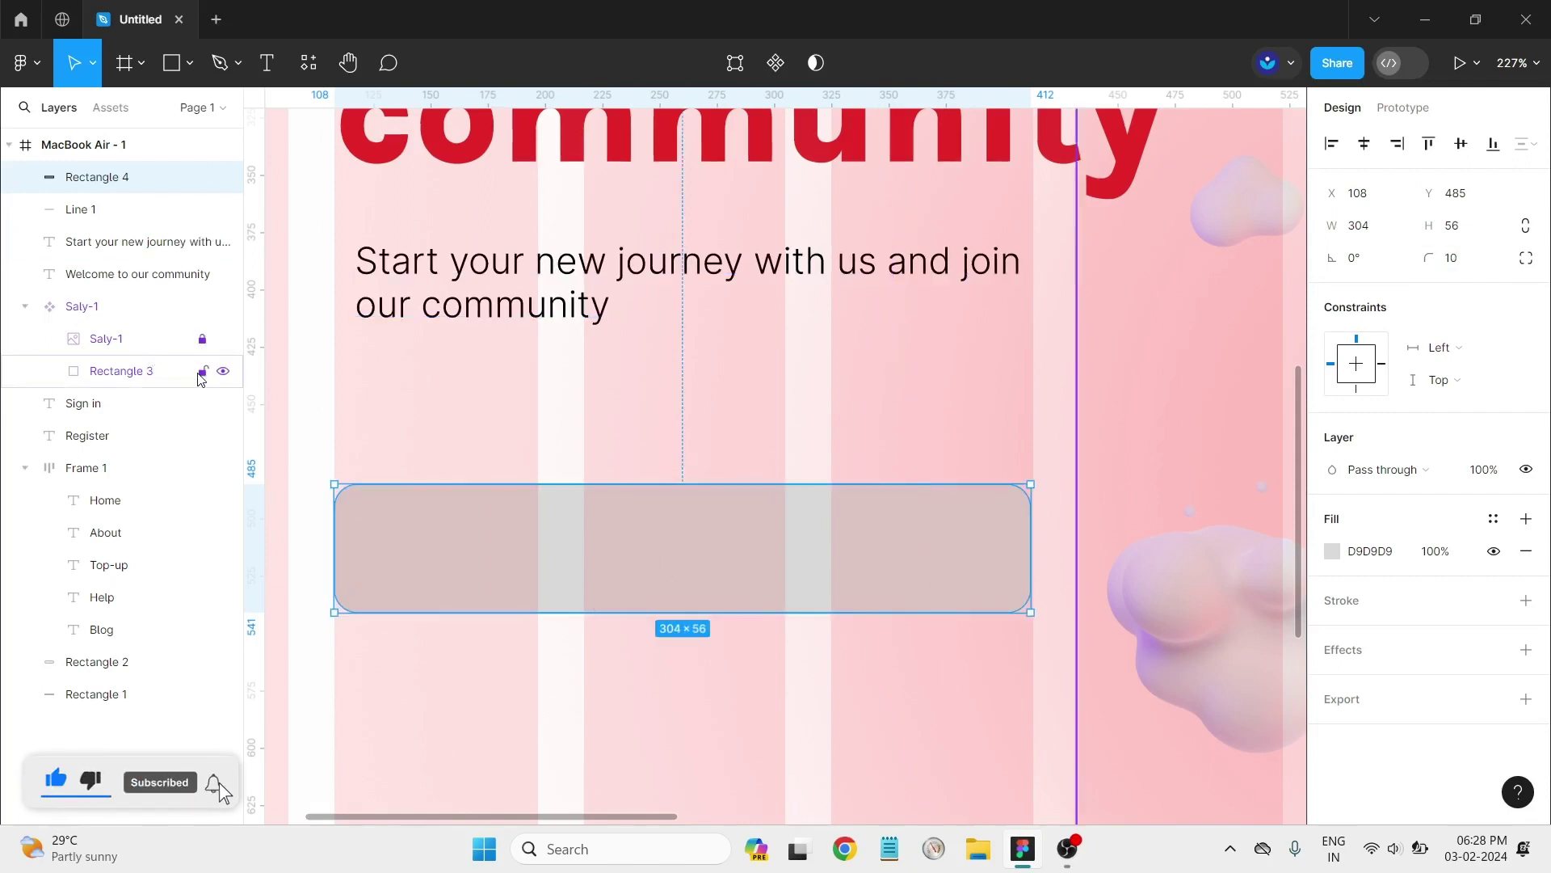
Step: Lock the Rectangle 3, Welcome heading and subheading layers
click(202, 371)
click(132, 274)
click(203, 274)
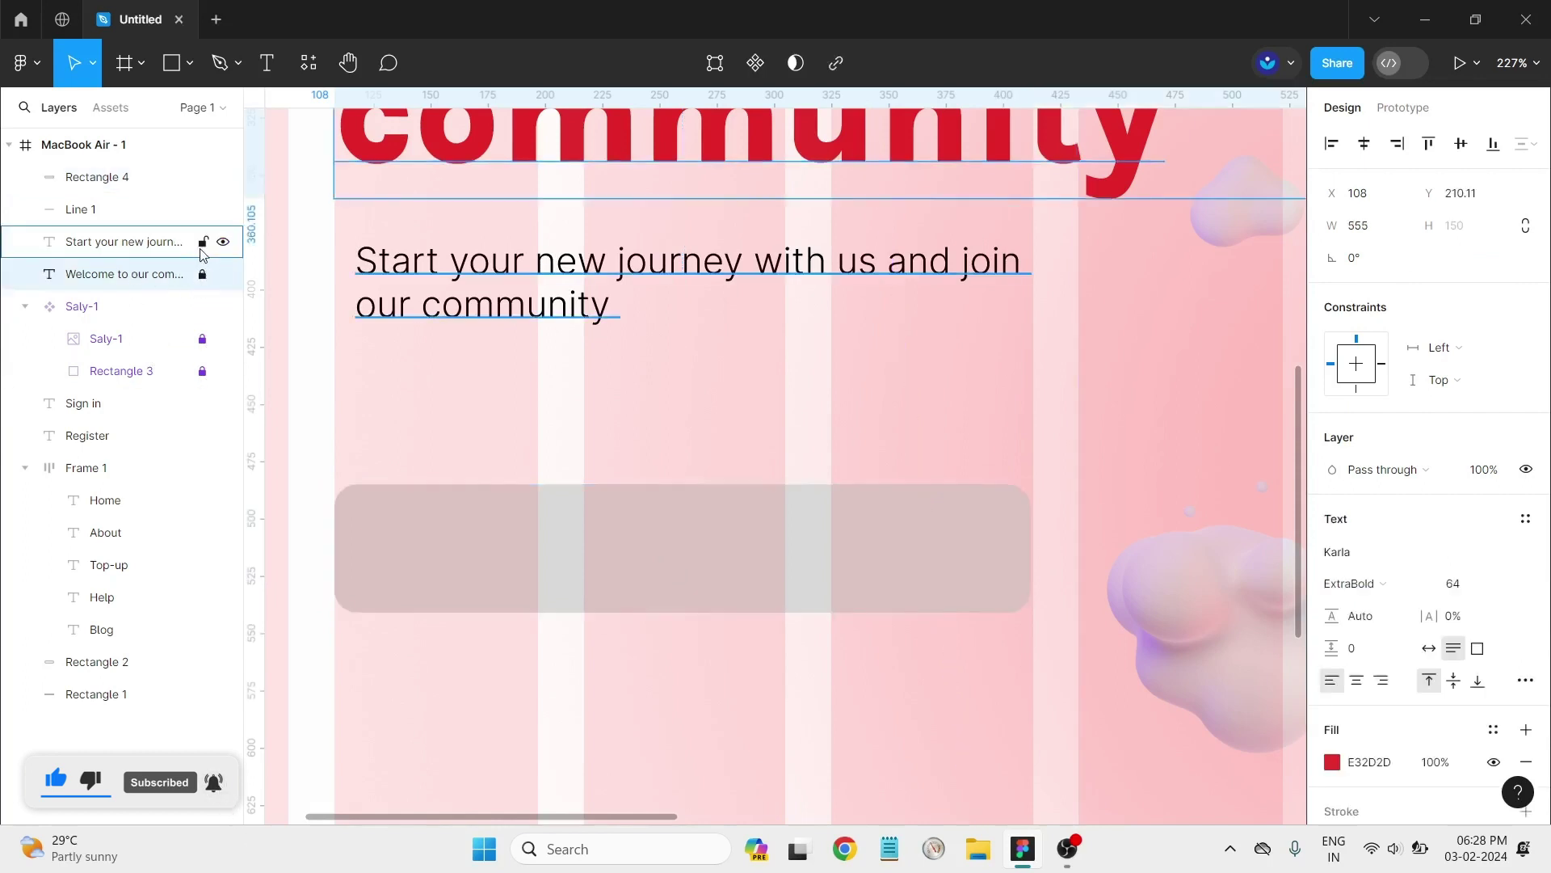
click(453, 518)
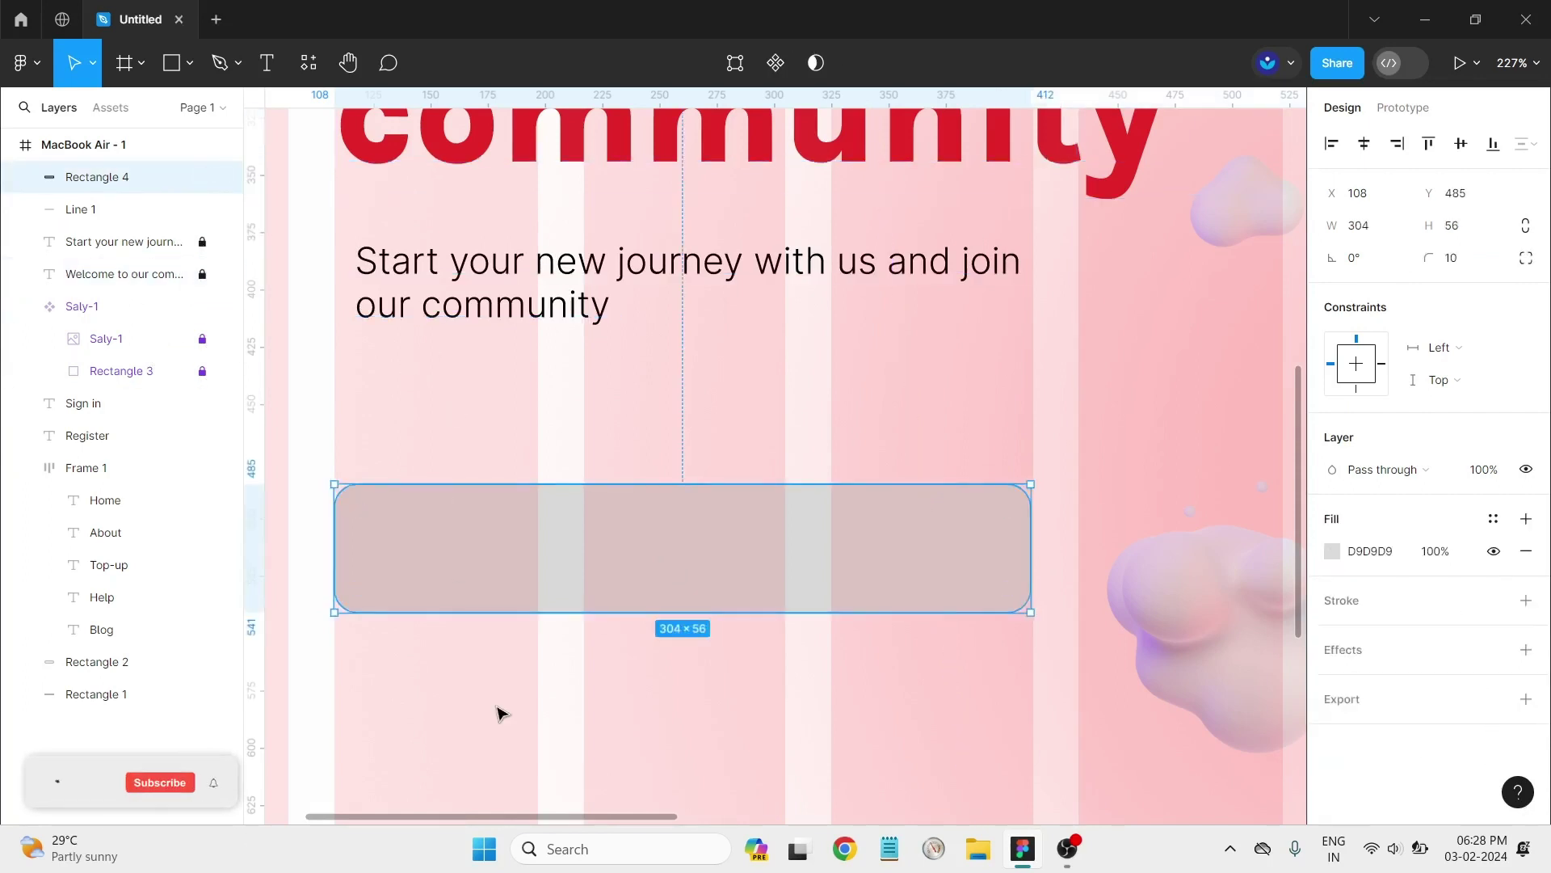
click(270, 144)
Step: Add a text box reading 'Explore ou' and move it up and left near the button
click(269, 64)
click(542, 722)
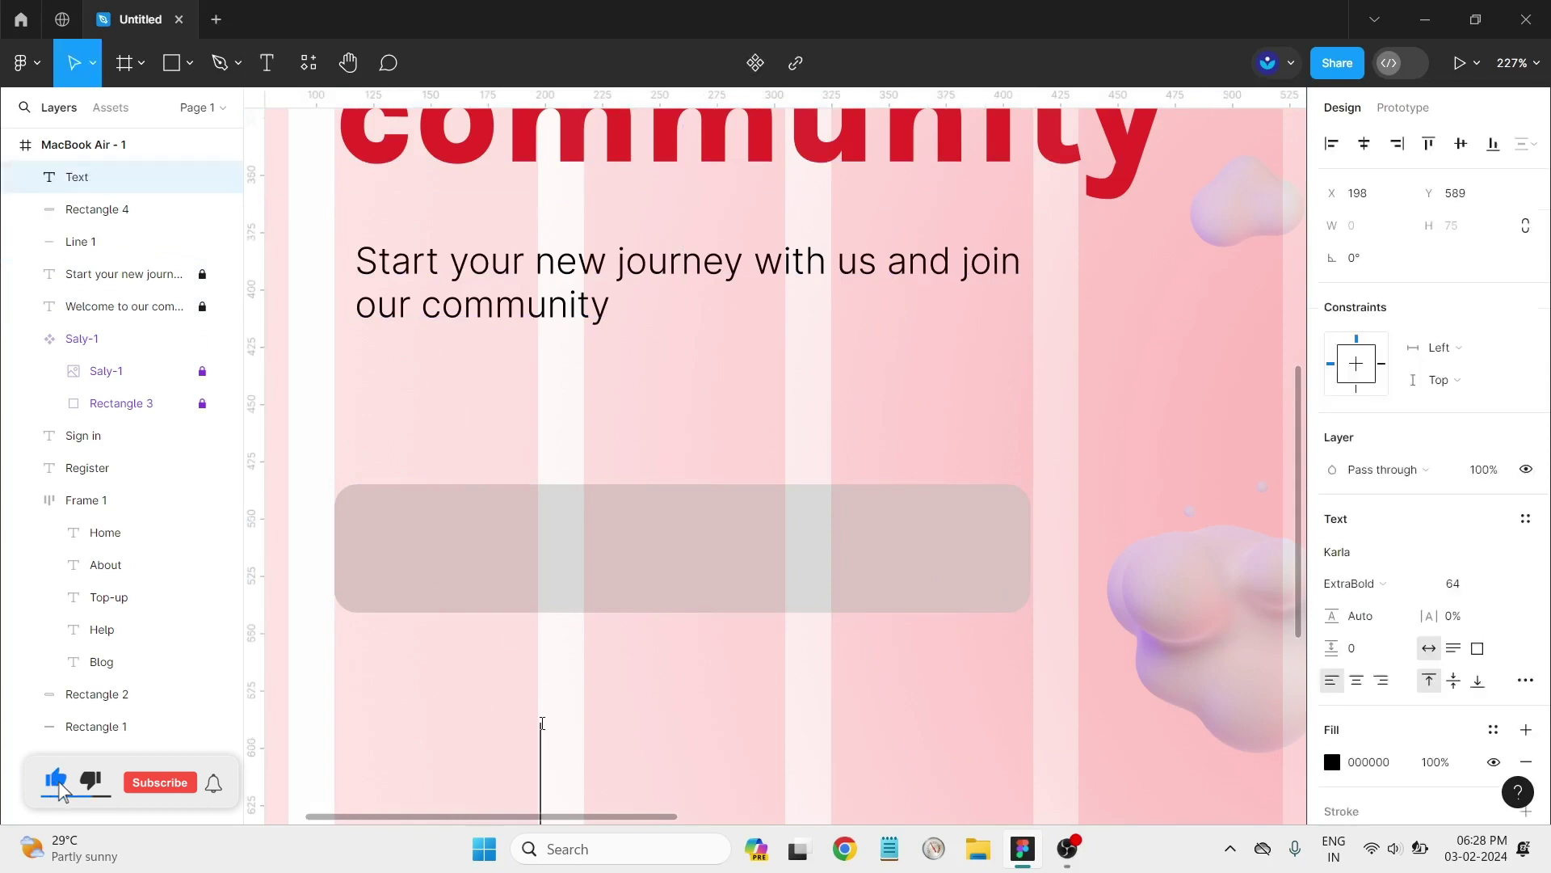
text(Ex)
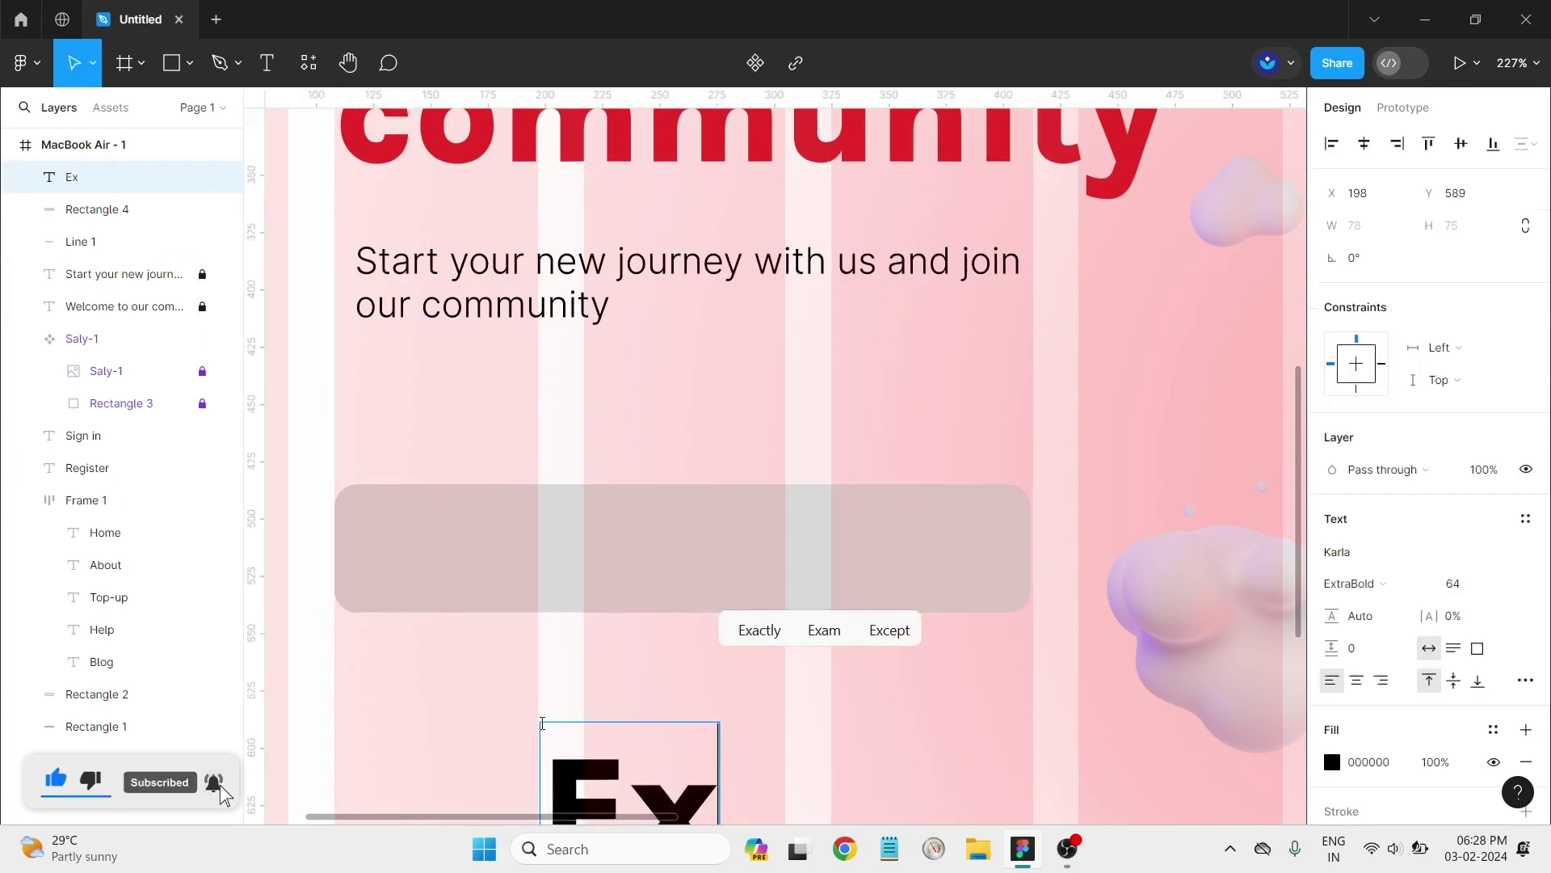
text(plor)
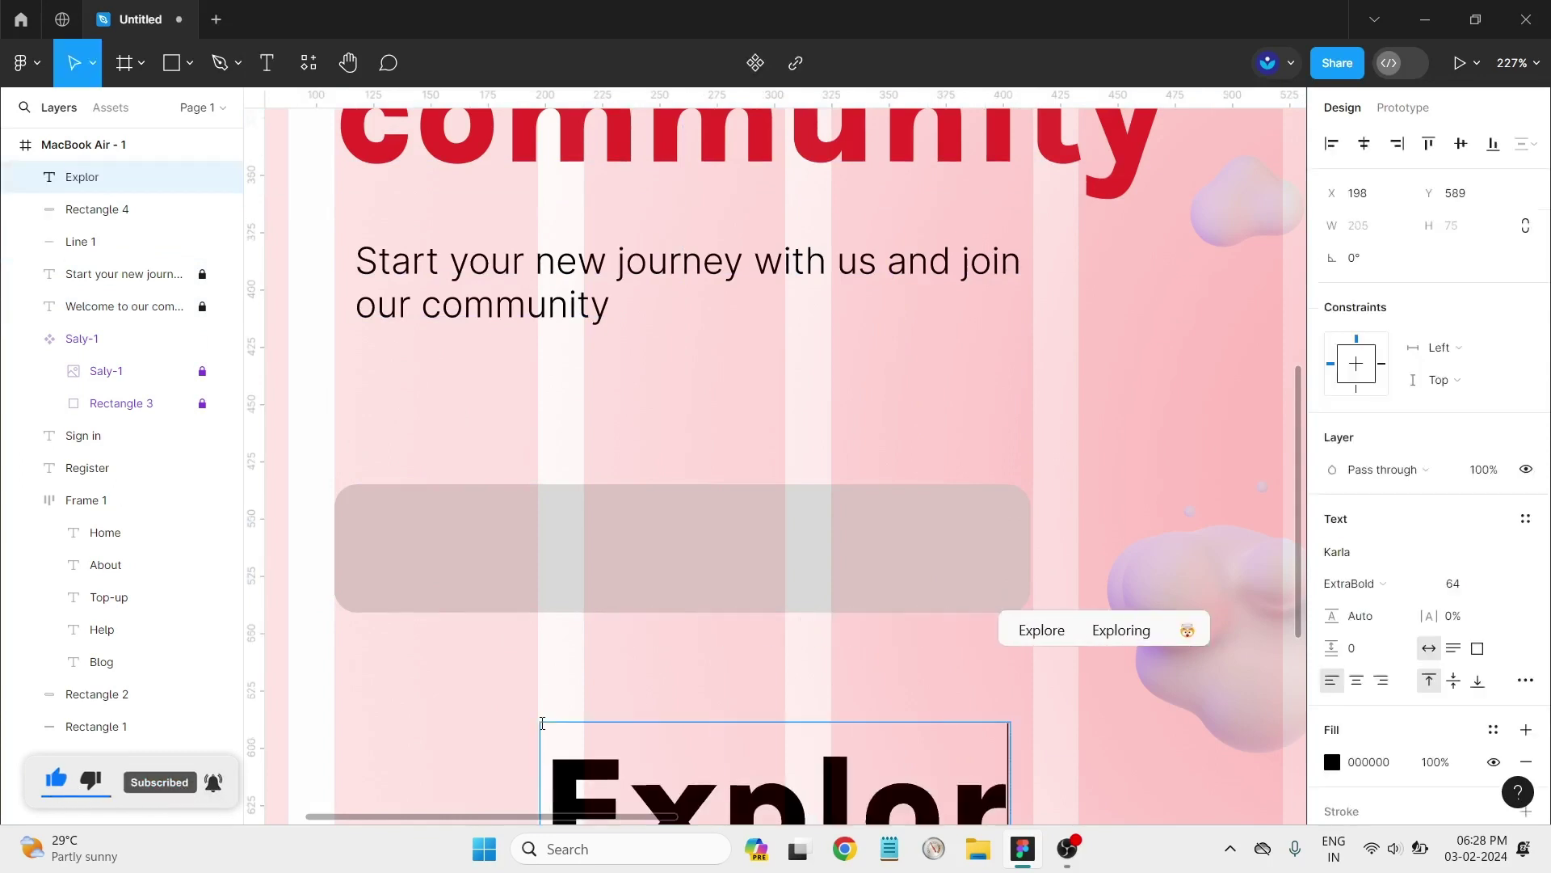
text(e our)
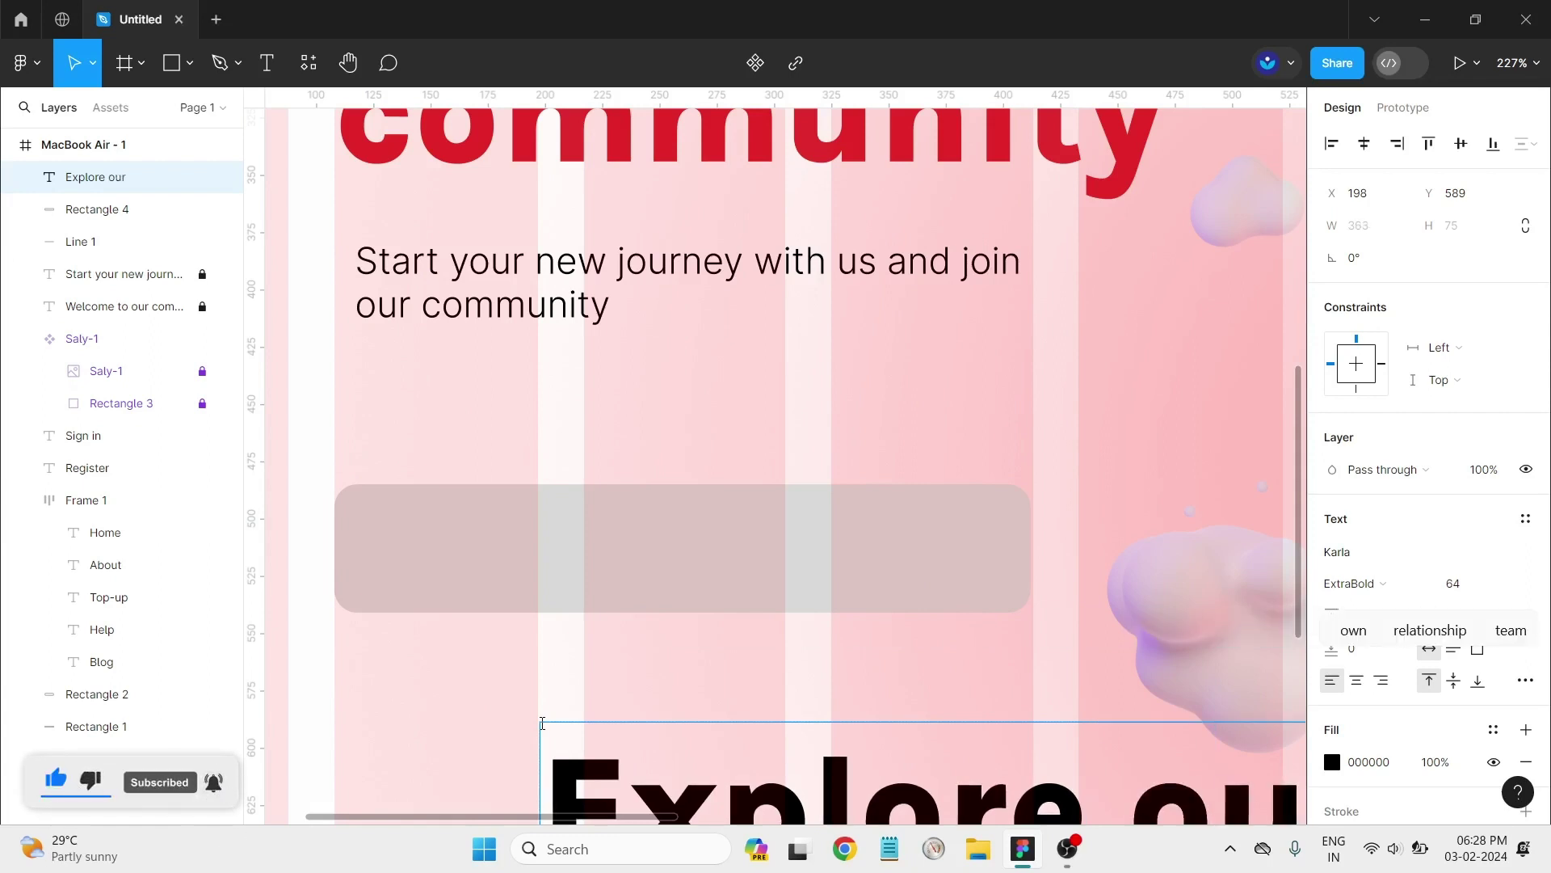
click(710, 744)
key(Escape)
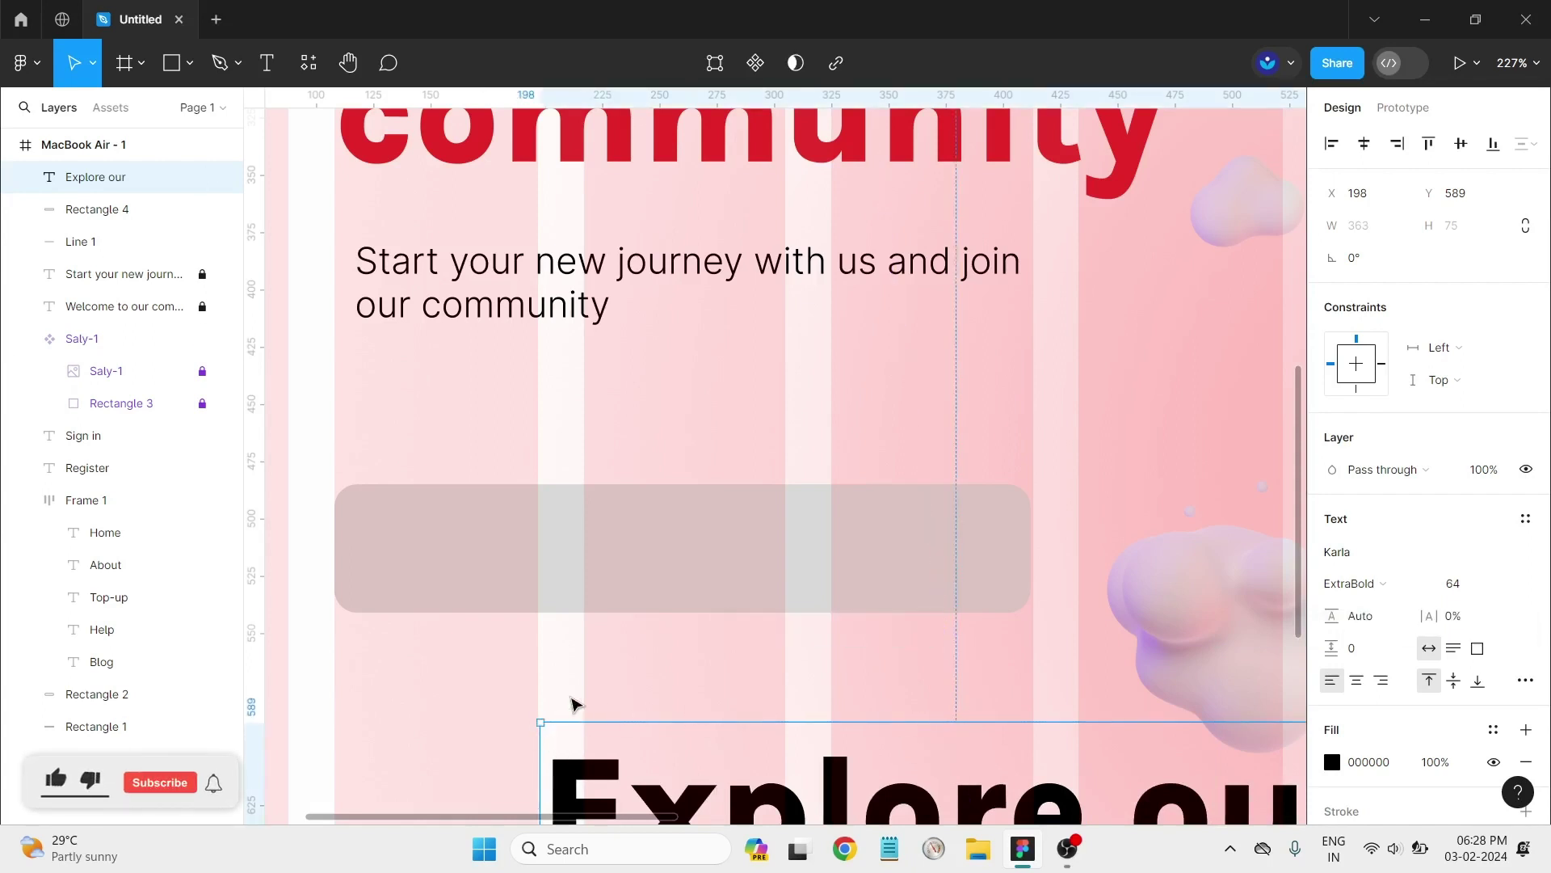
drag(573, 704, 501, 425)
Step: Complete the text as 'Explore our community', size it 24, and move it into the grey box
double_click(1186, 481)
click(1238, 484)
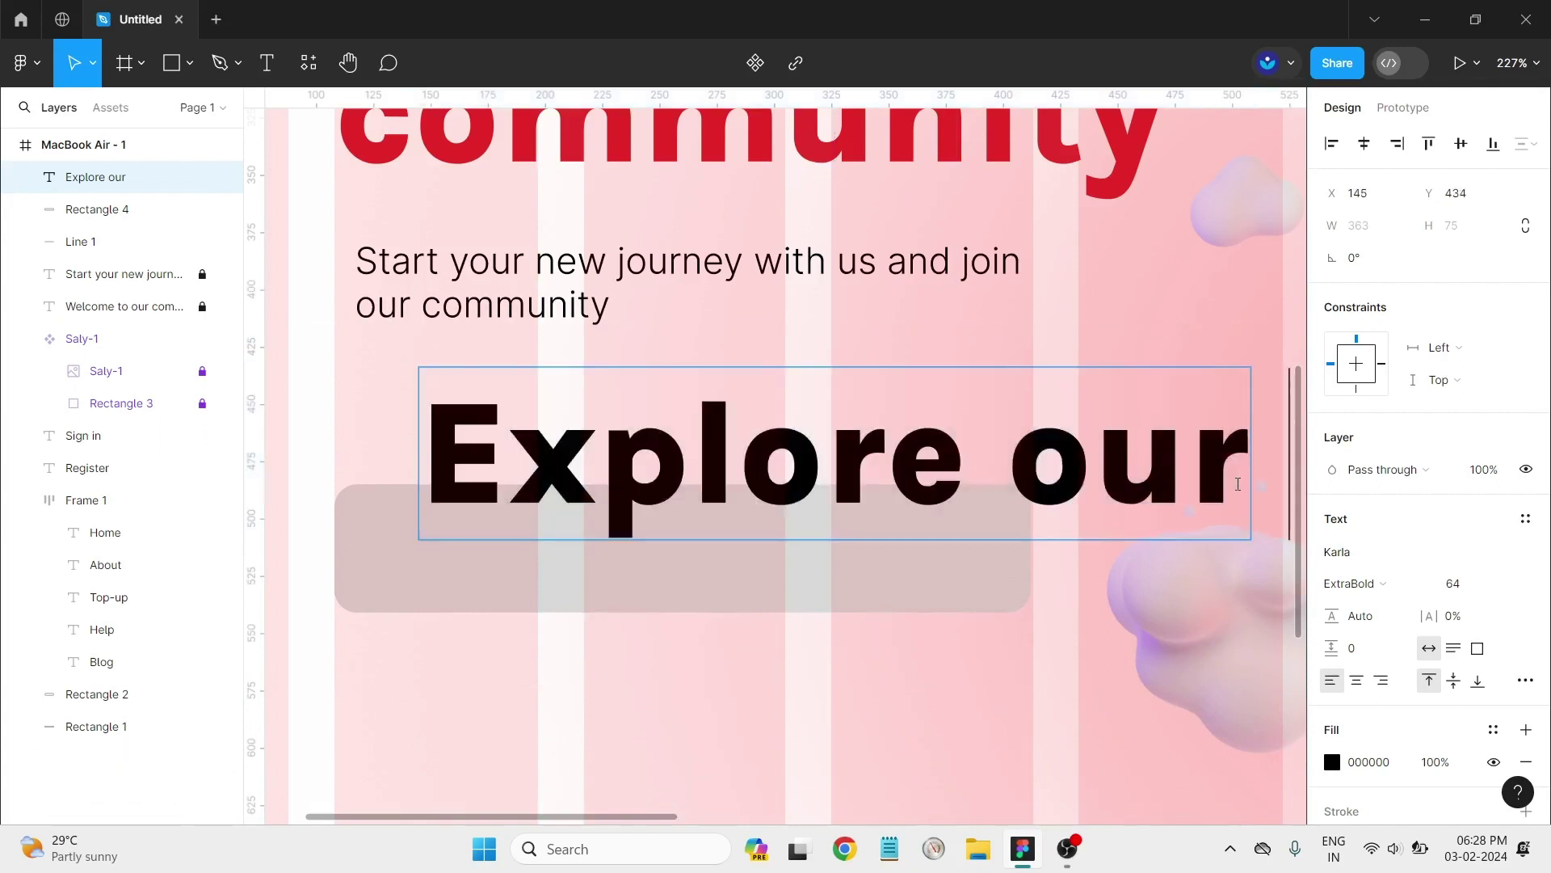
text( com)
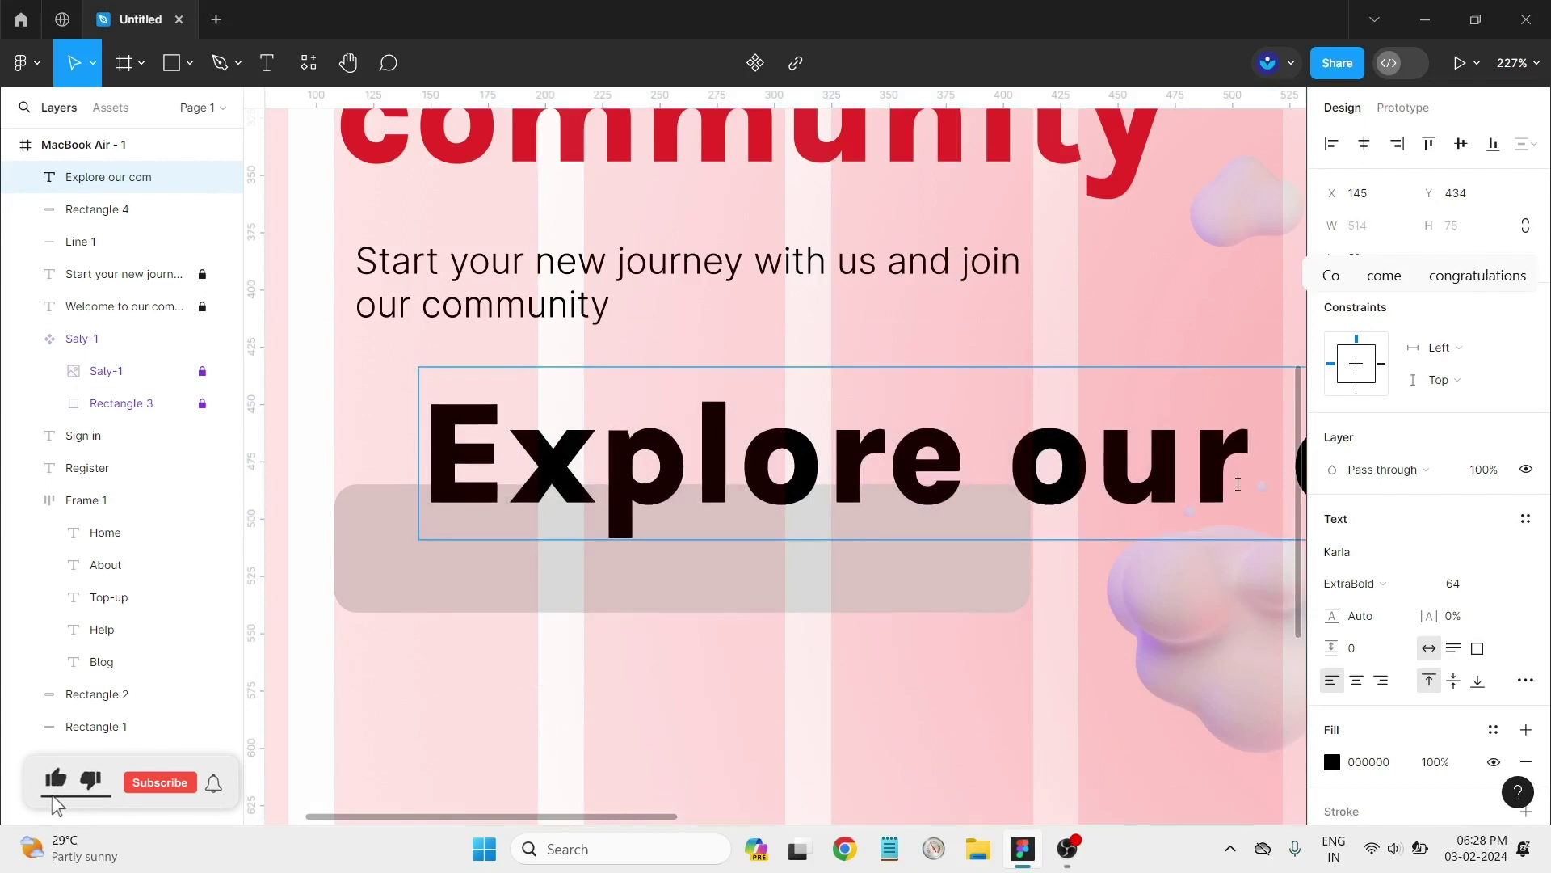
text(munity)
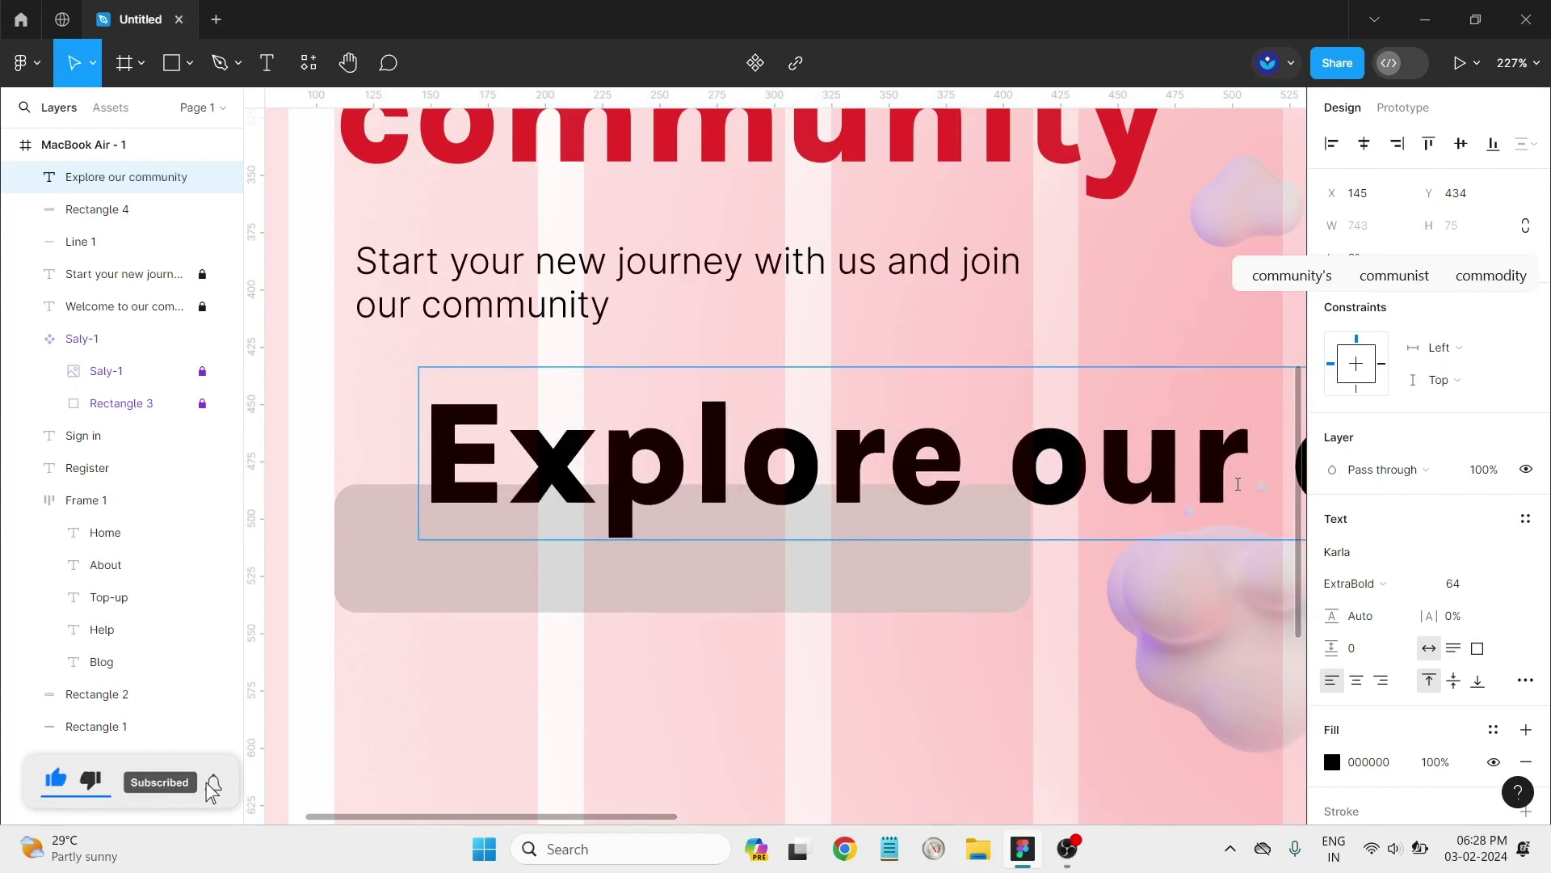
key(Escape)
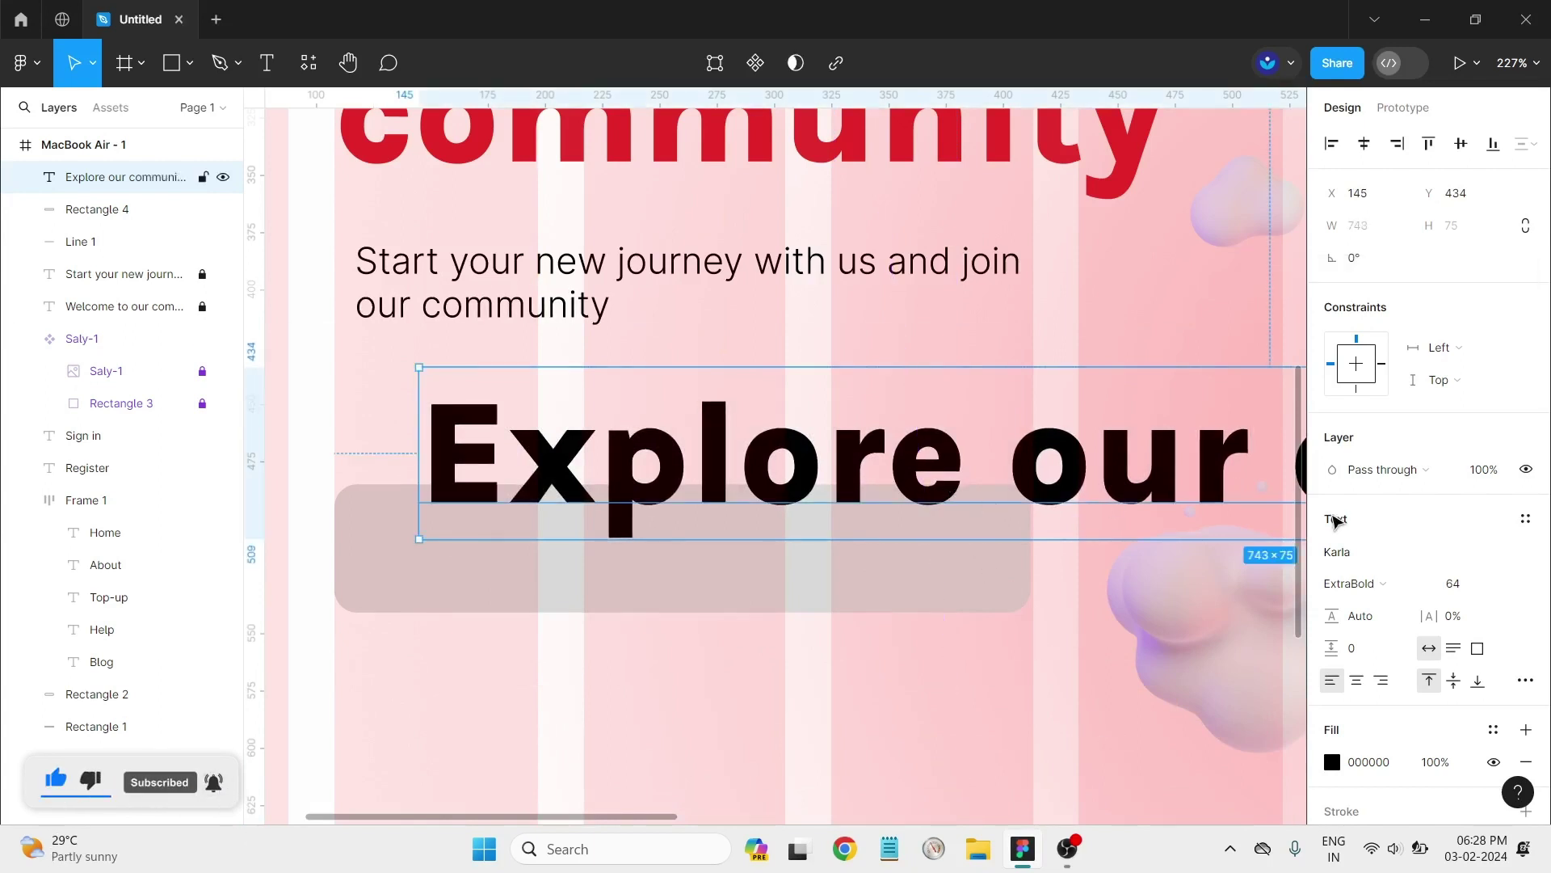
click(1511, 583)
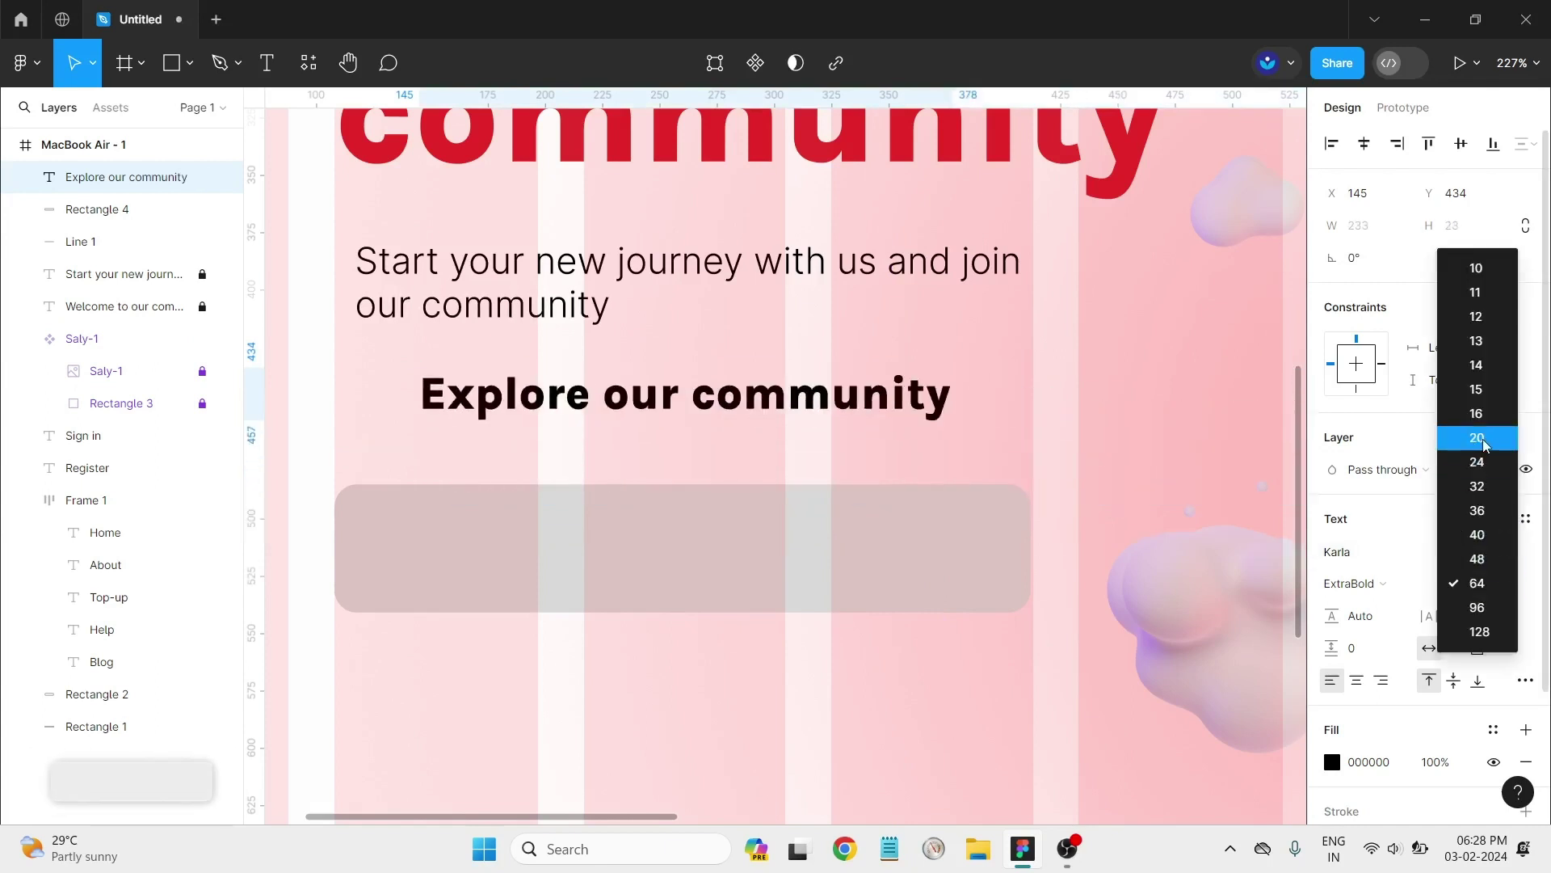
click(1485, 462)
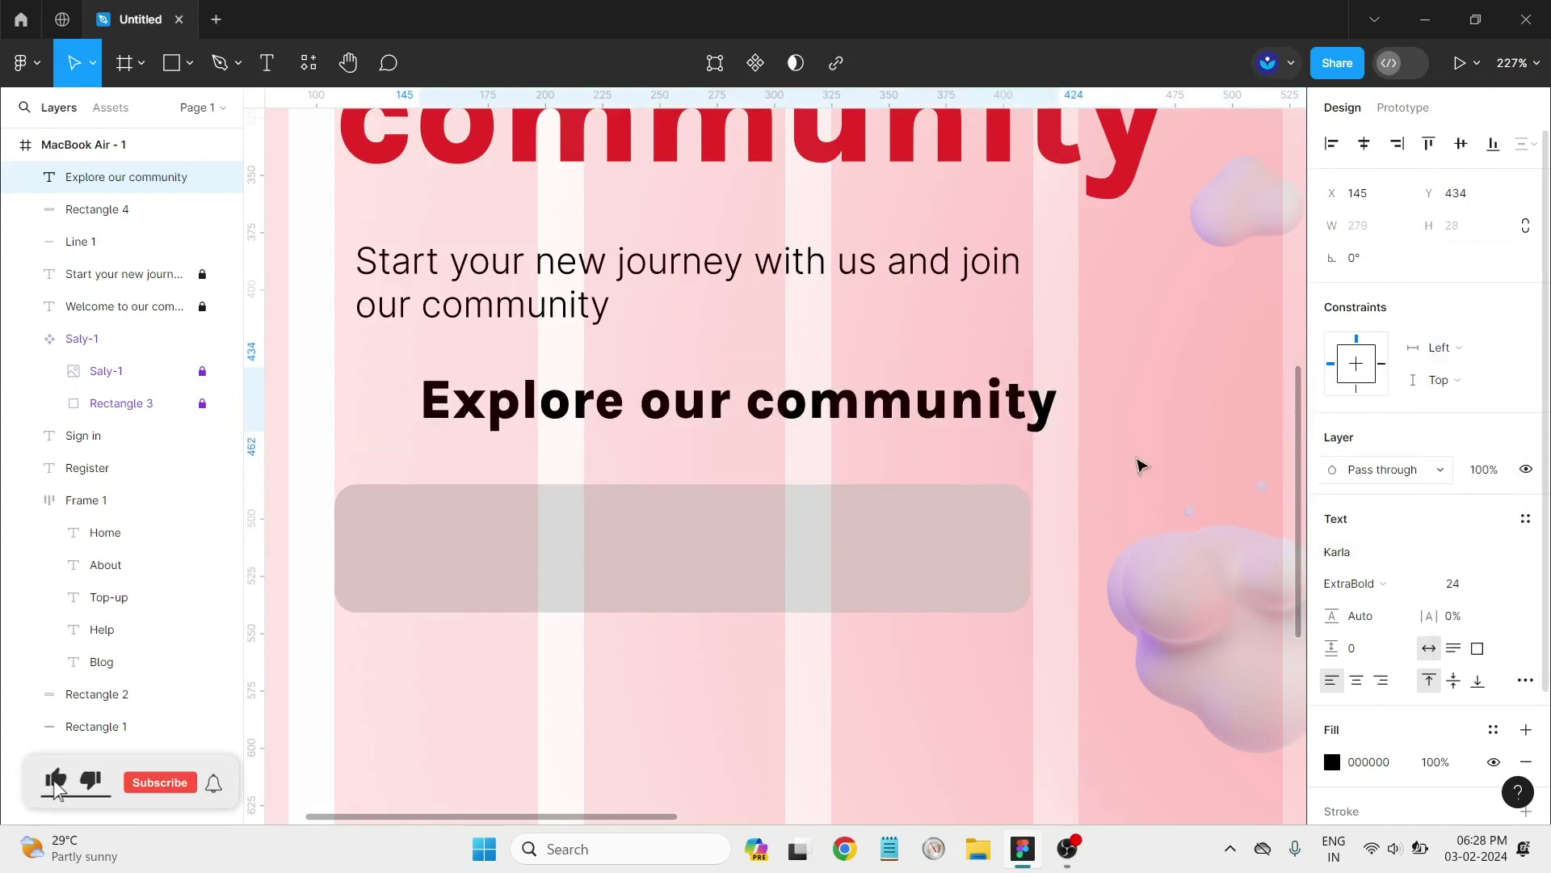
mouse_move(727, 404)
mouse_down()
mouse_move(669, 575)
mouse_move(683, 568)
mouse_up()
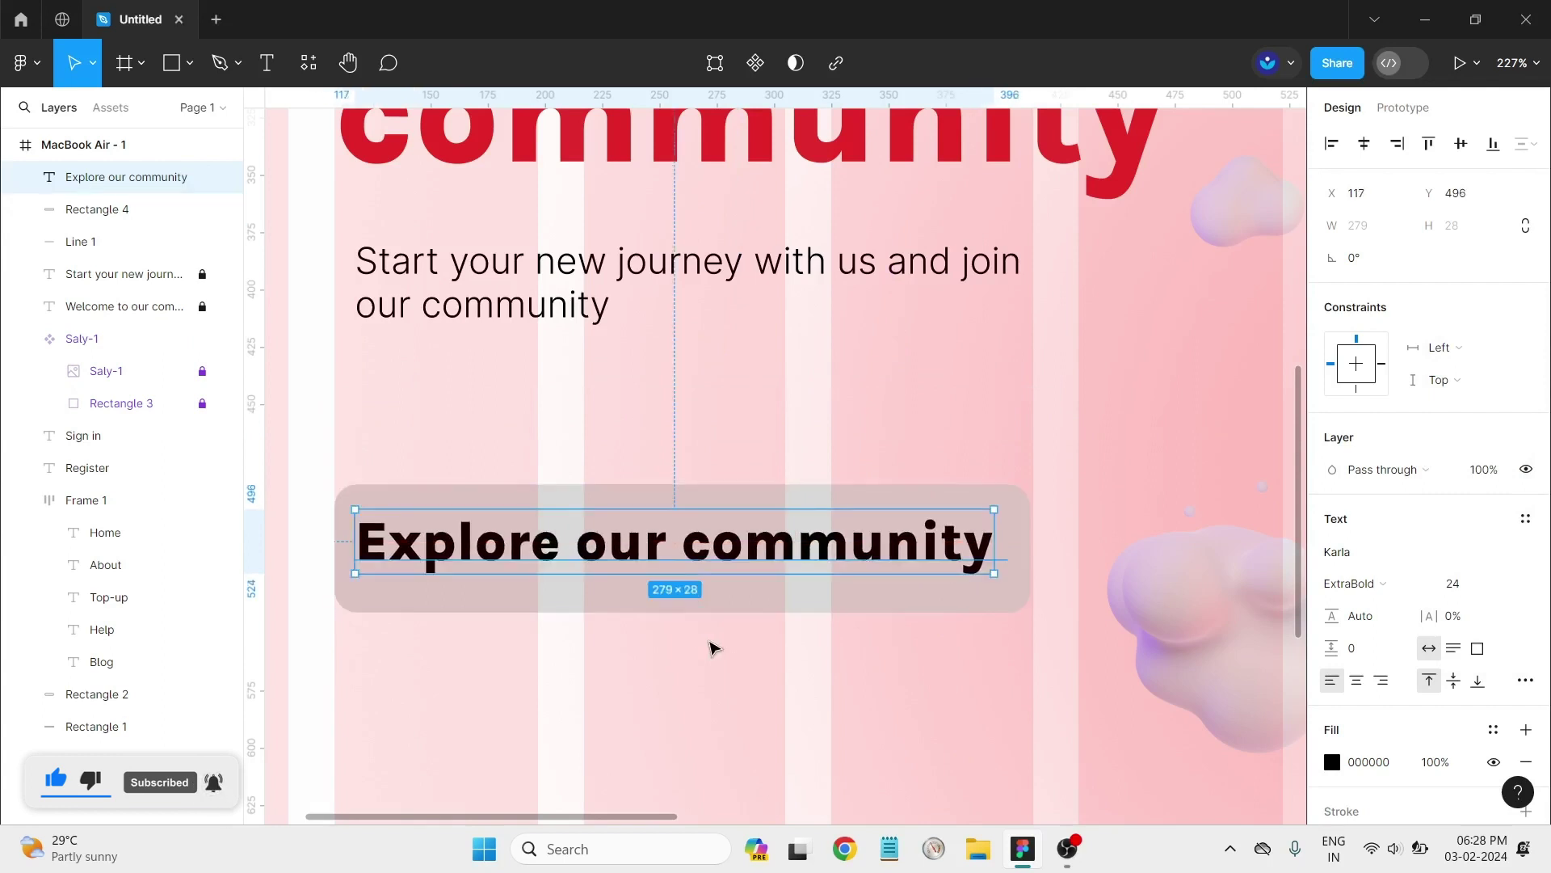
drag(760, 646, 718, 512)
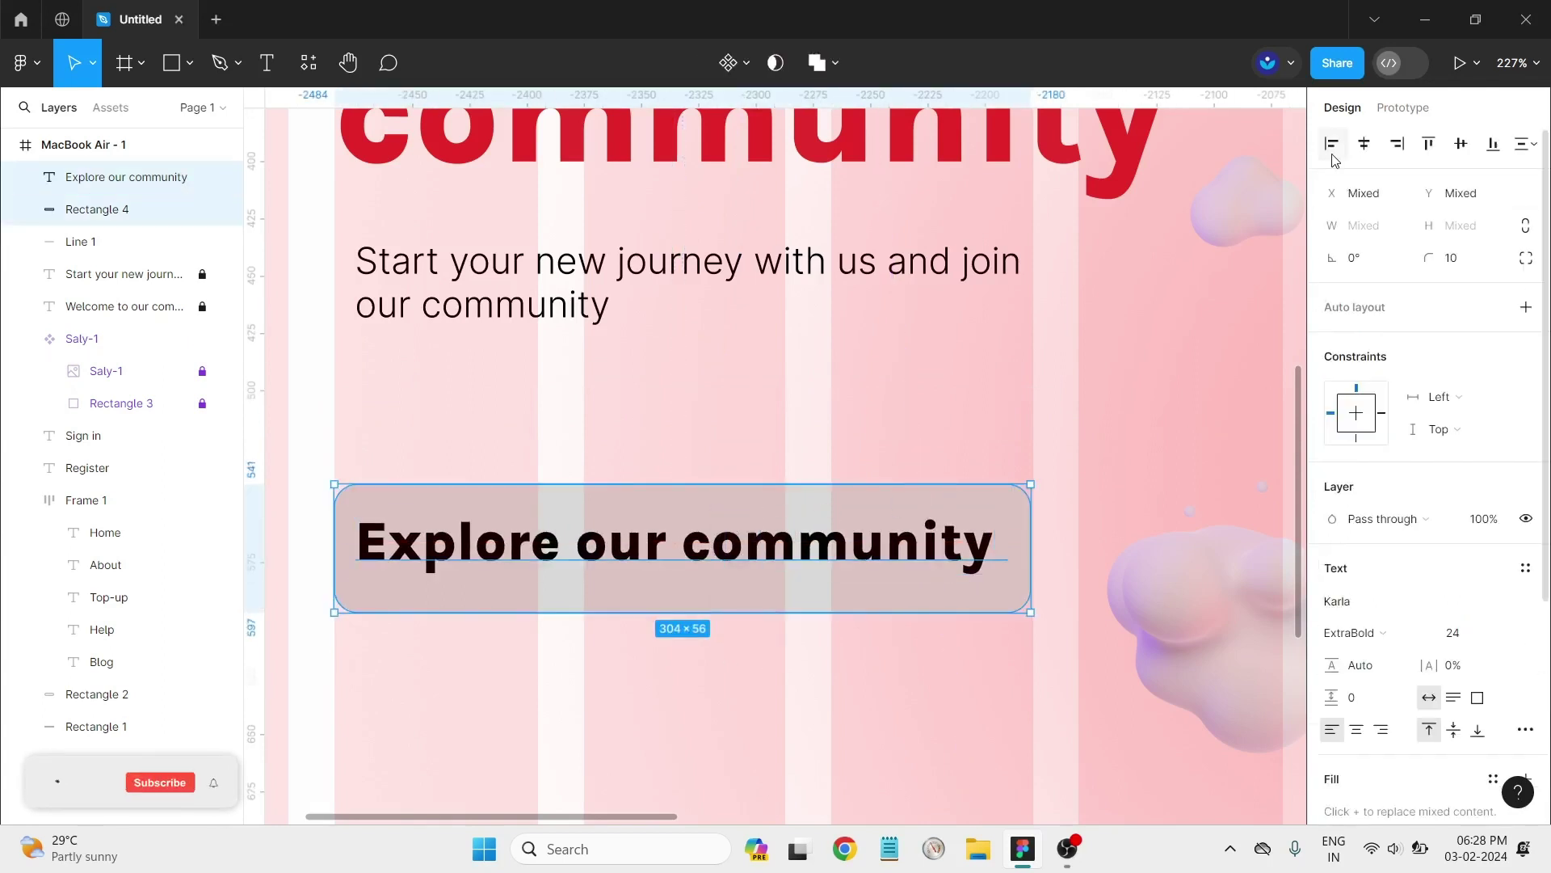
Step: Centre the text horizontally and vertically in Rectangle 4 and fill the box with the document red
click(1364, 143)
click(1460, 150)
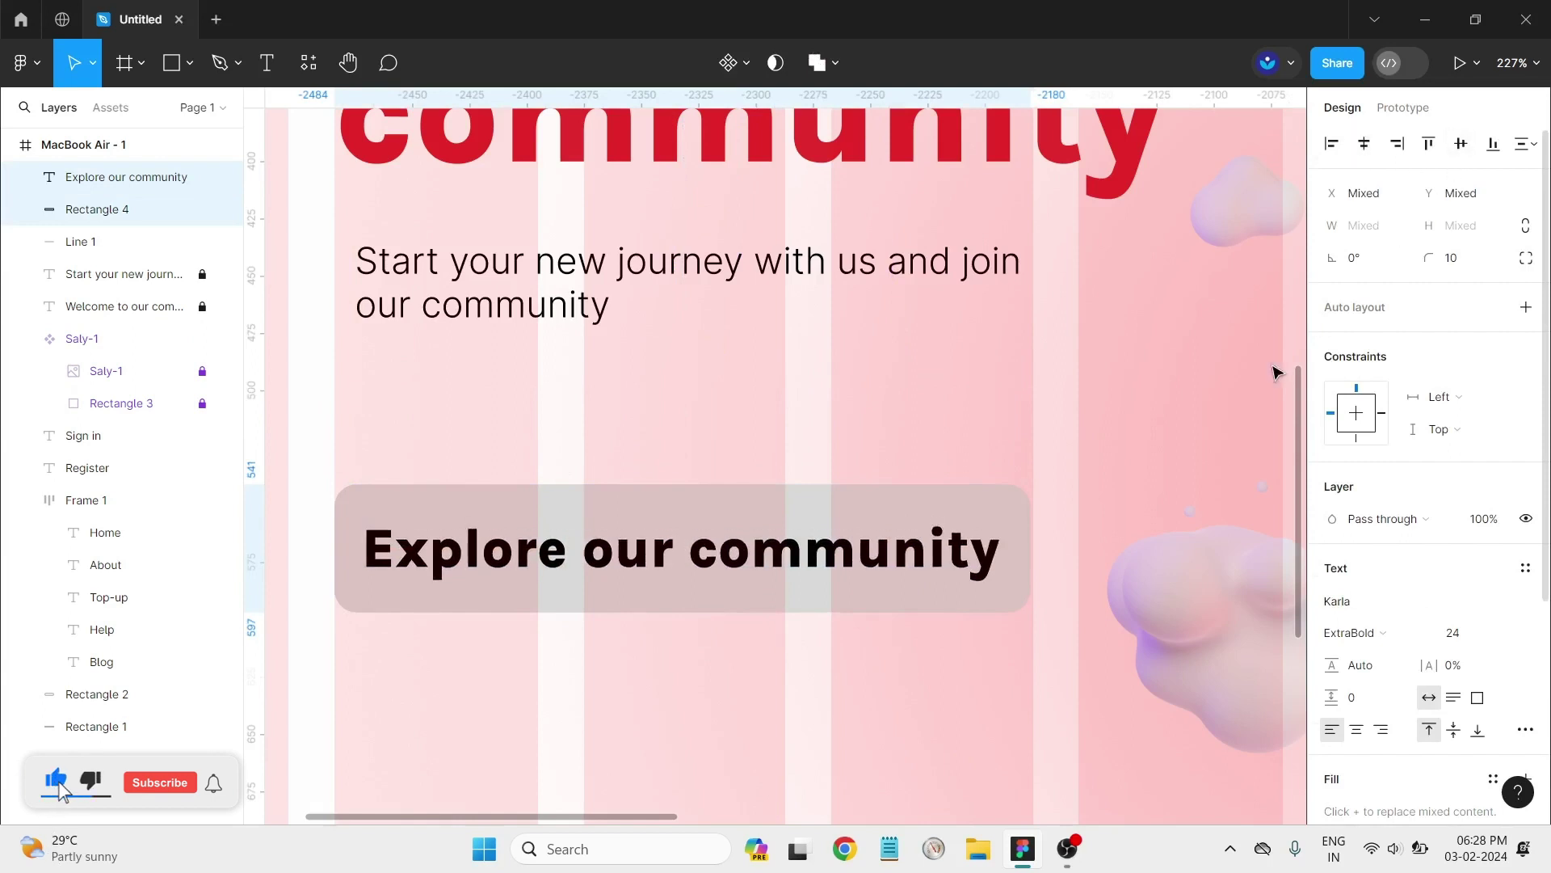
click(832, 611)
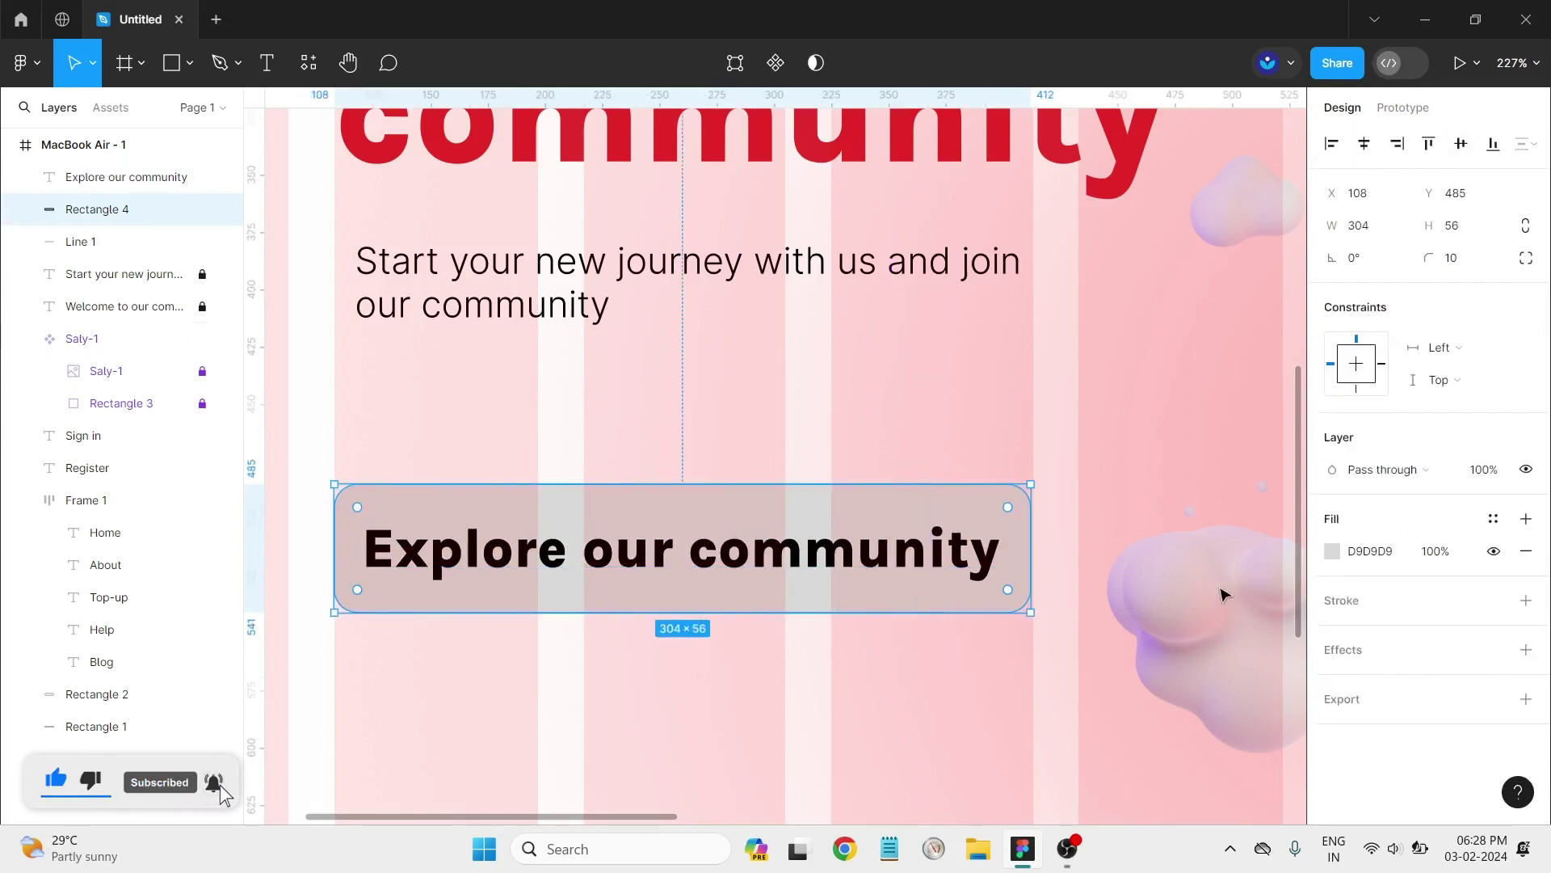
click(1331, 551)
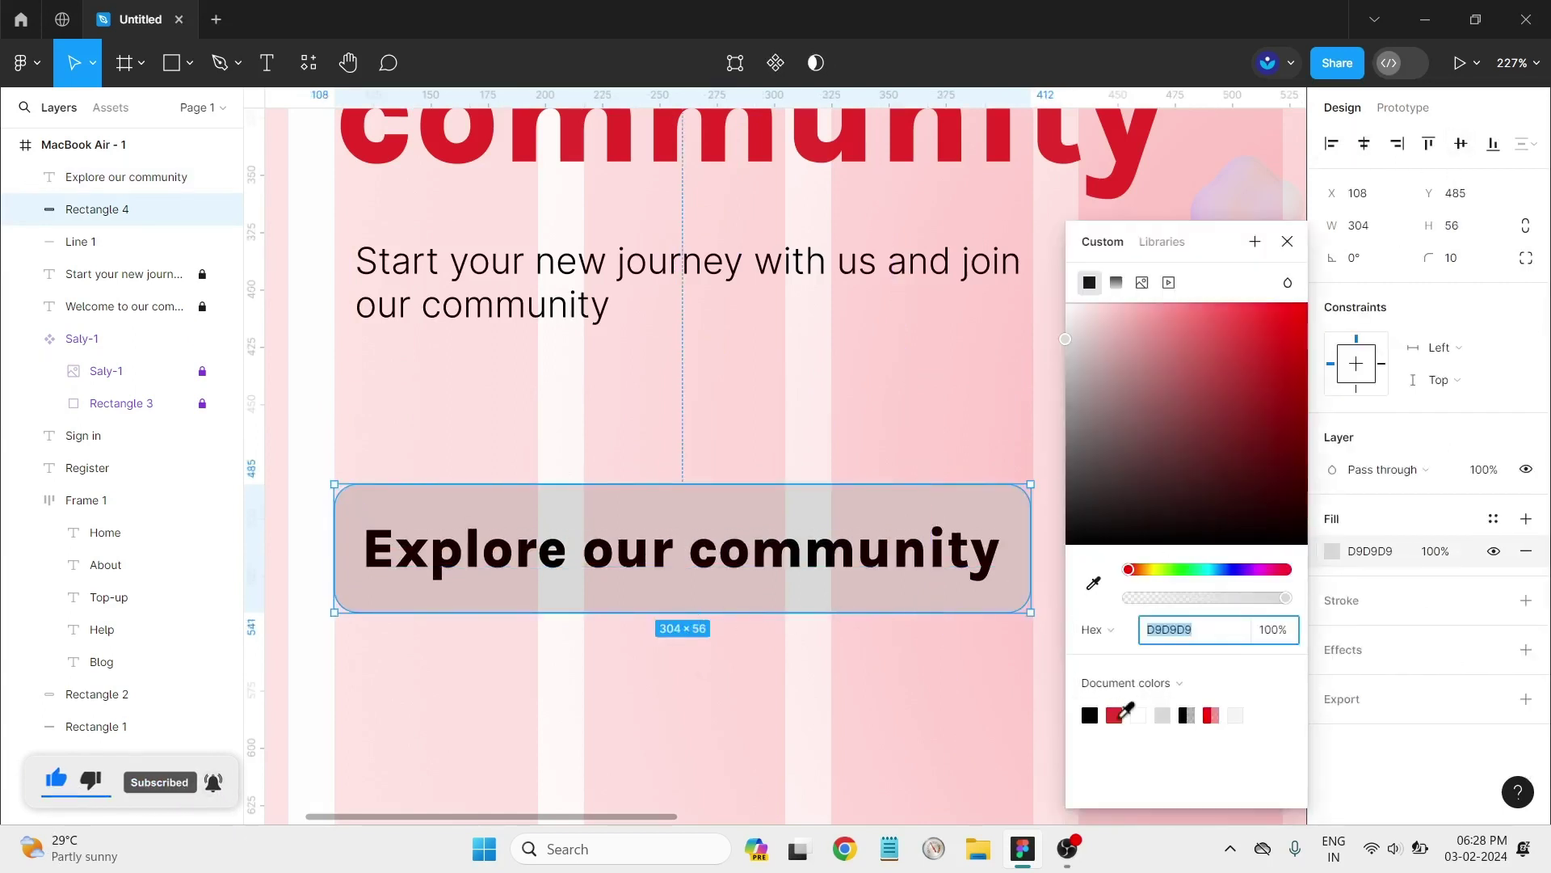
click(1116, 715)
click(790, 706)
Step: Scroll down the page and select the button text together with its red box
ctrl+scroll(790, 707, down, 3)
ctrl+scroll(790, 707, down, 2)
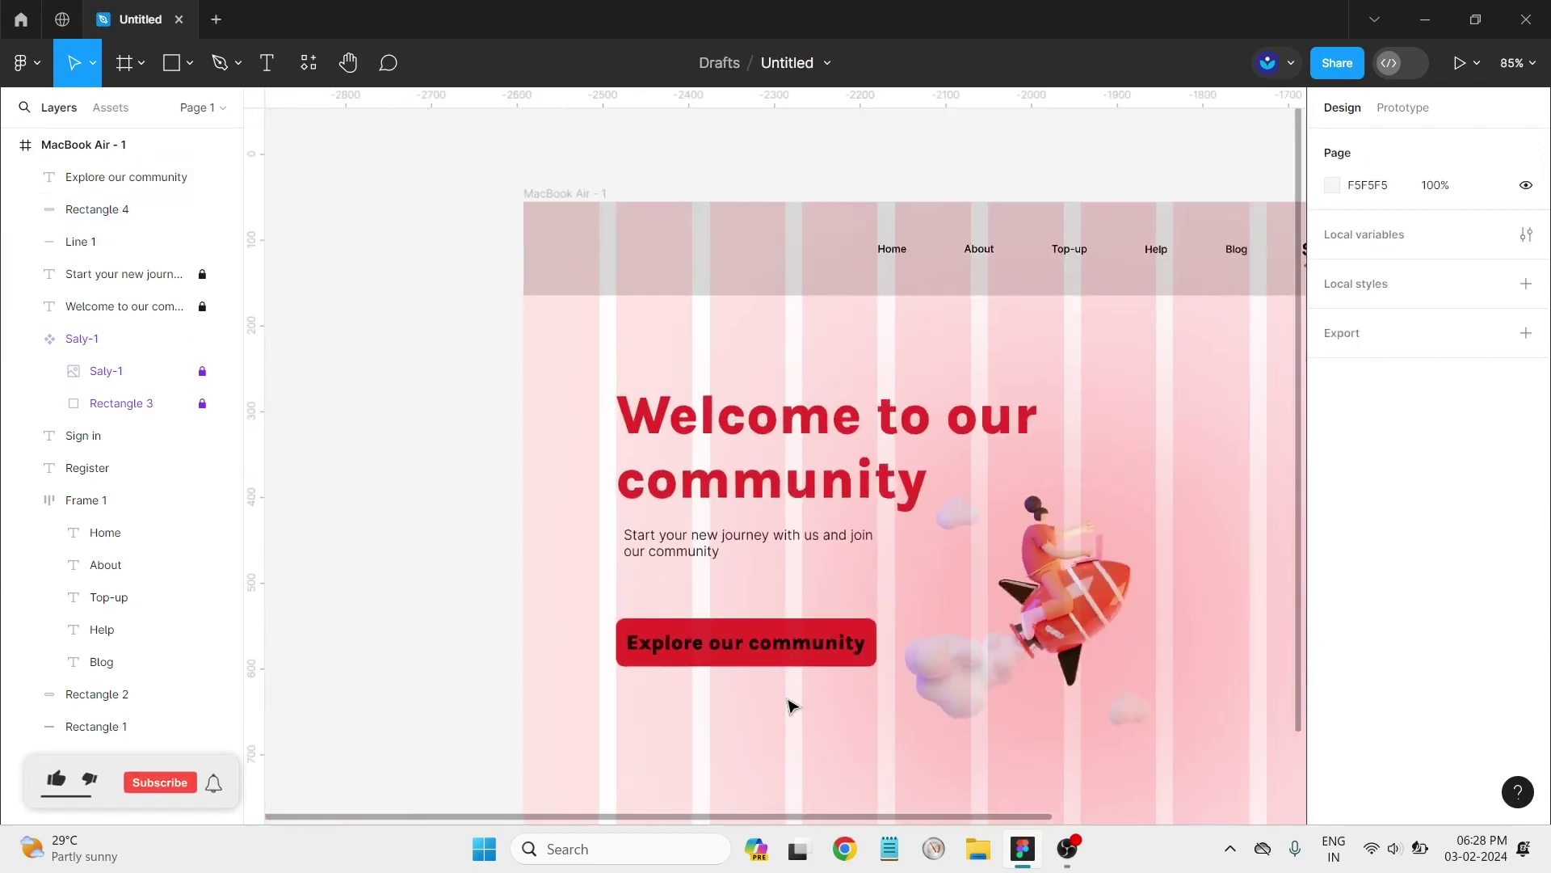
ctrl+scroll(790, 707, down, 2)
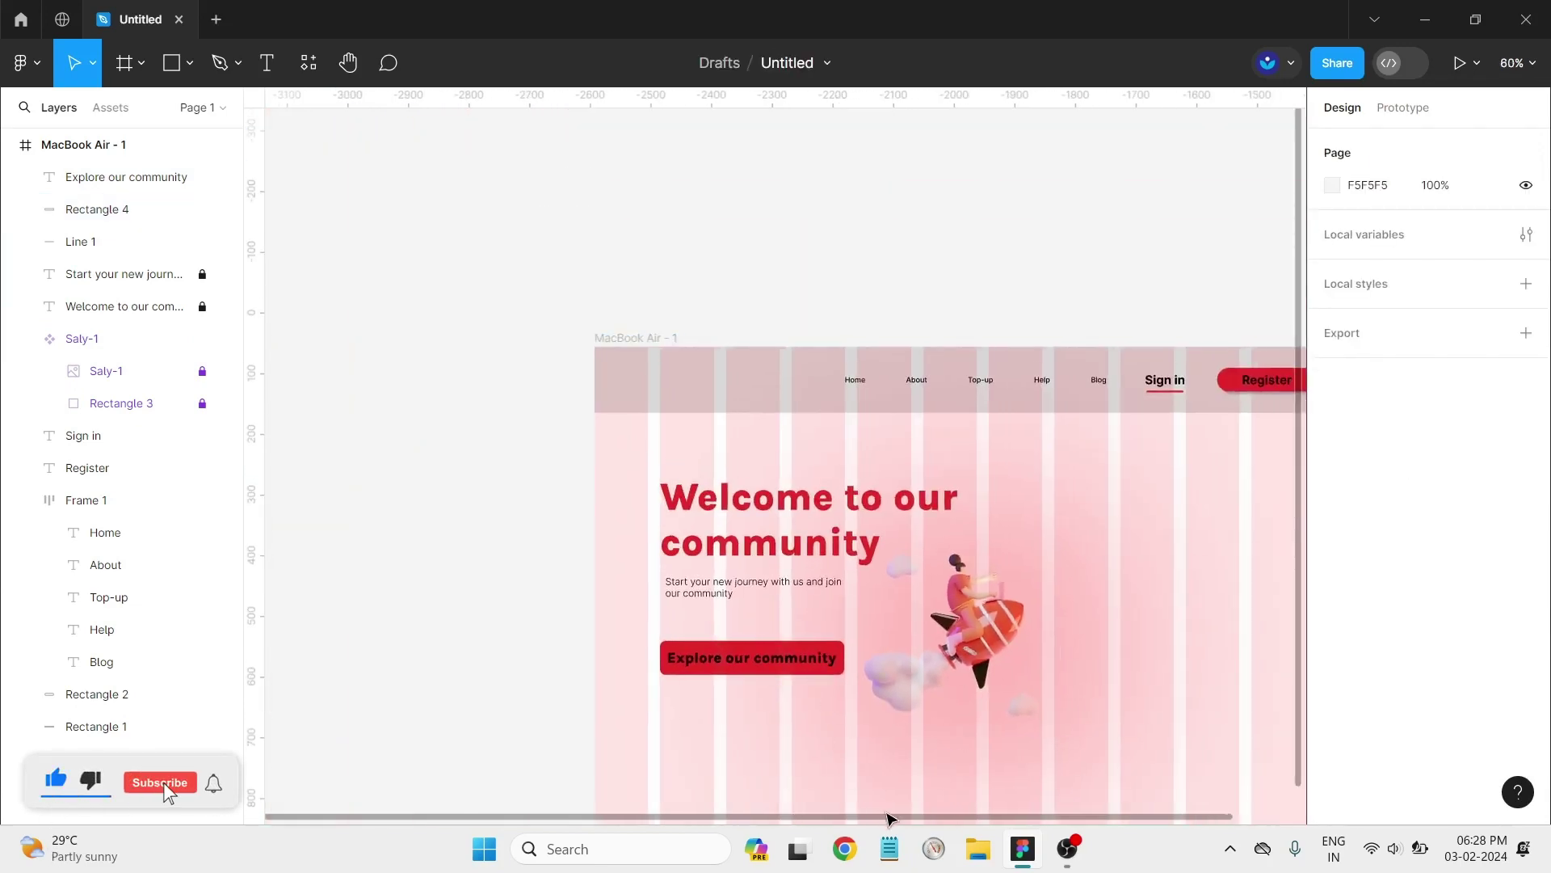
drag(888, 817, 1101, 795)
scroll(808, 531, down, 1)
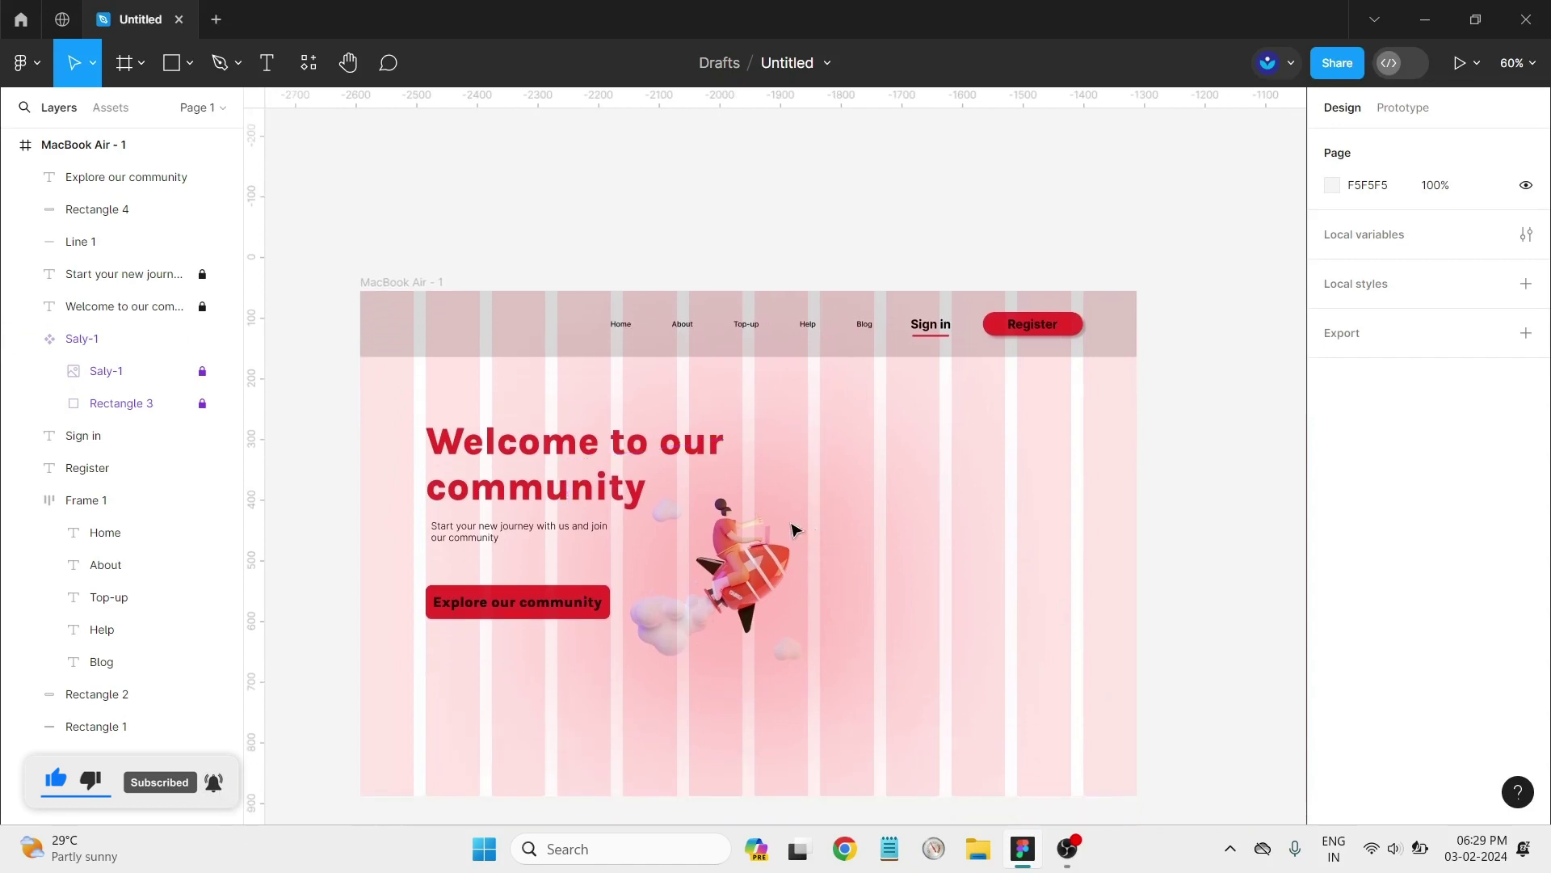
scroll(511, 588, down, 1)
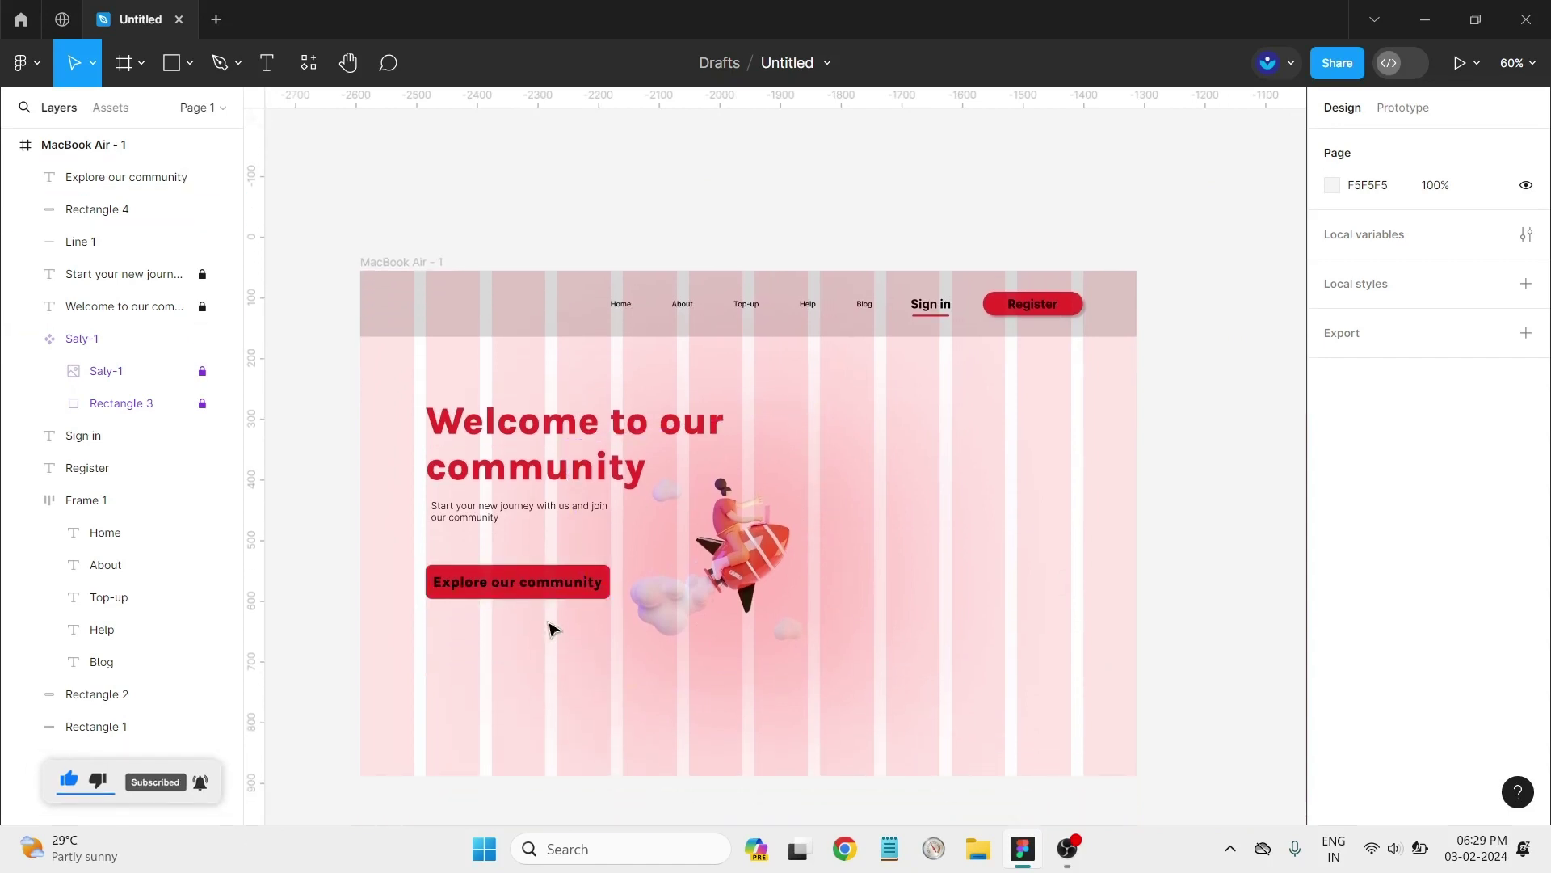
drag(551, 632, 529, 577)
Step: Wrap the button text and box in Frame 2 and move it down to Y 572, aligned with the heading
right_click(519, 594)
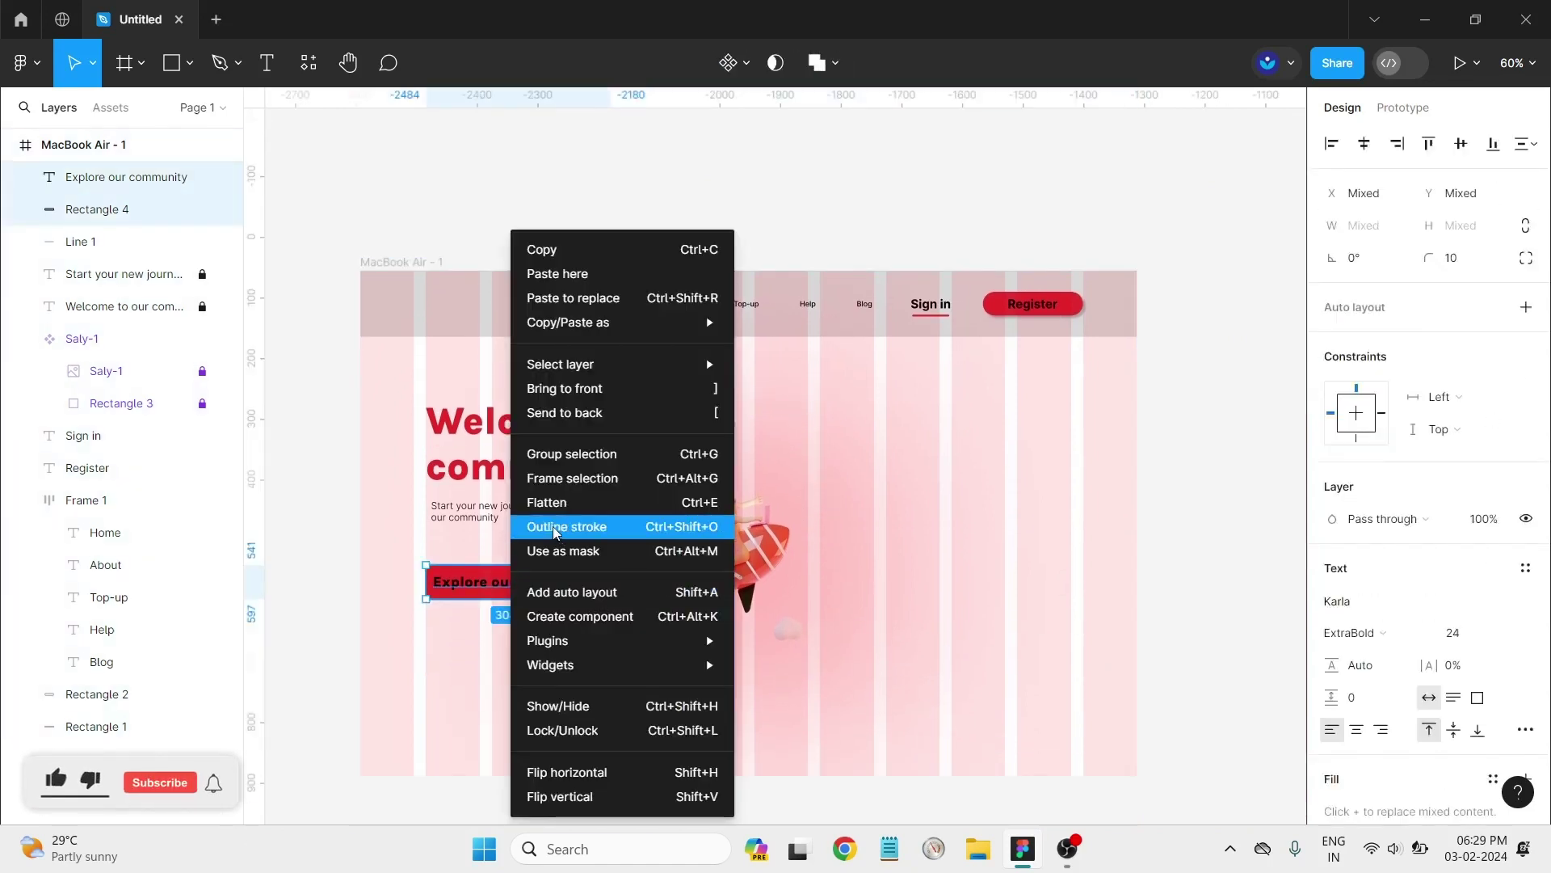
click(573, 482)
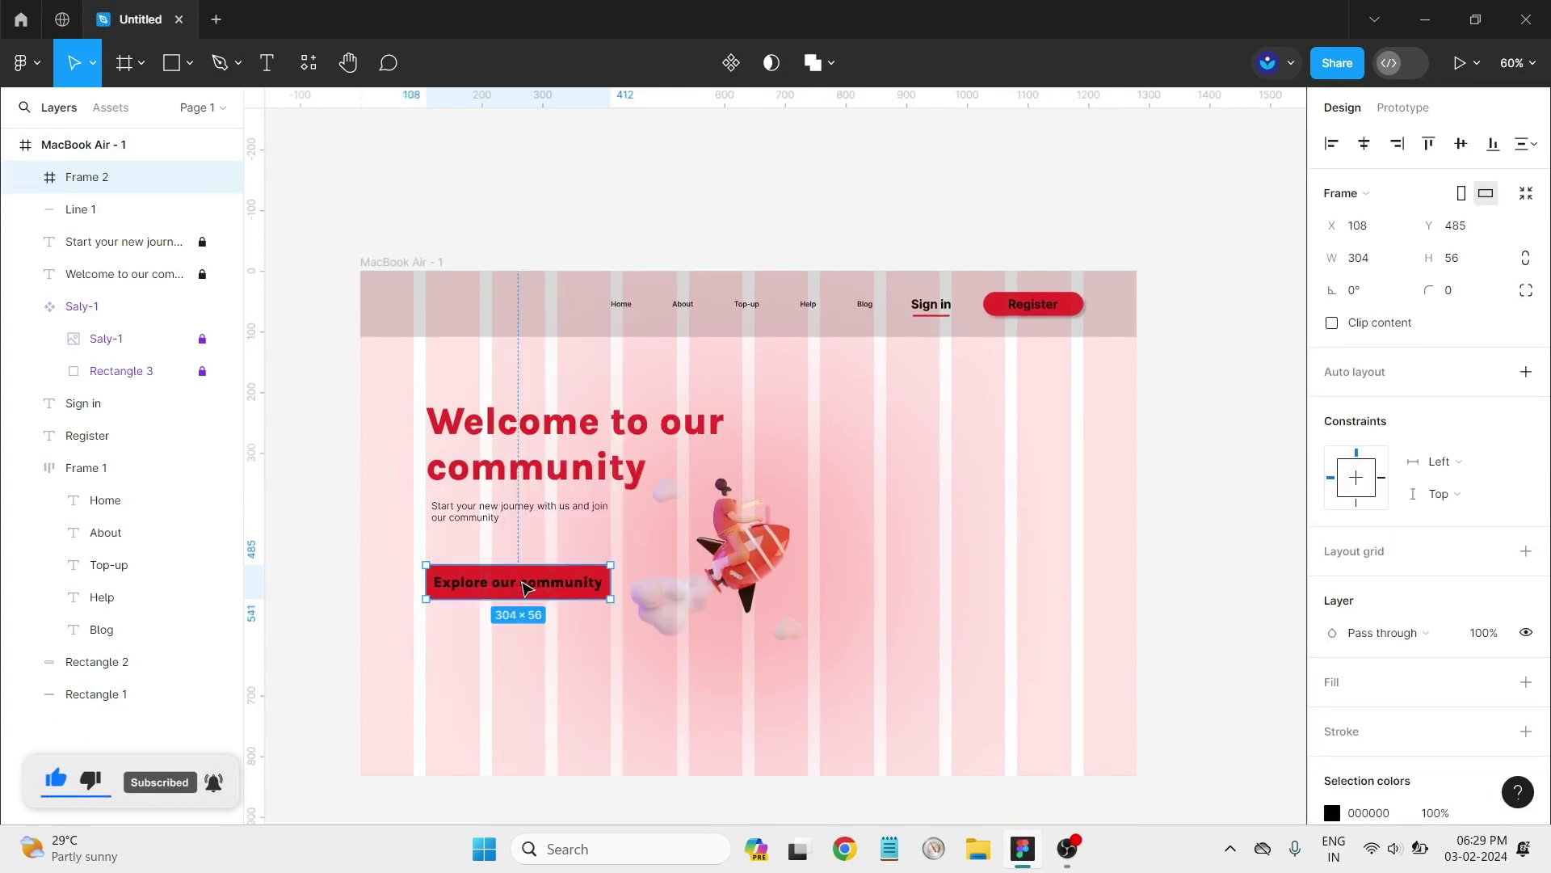
drag(527, 587, 523, 618)
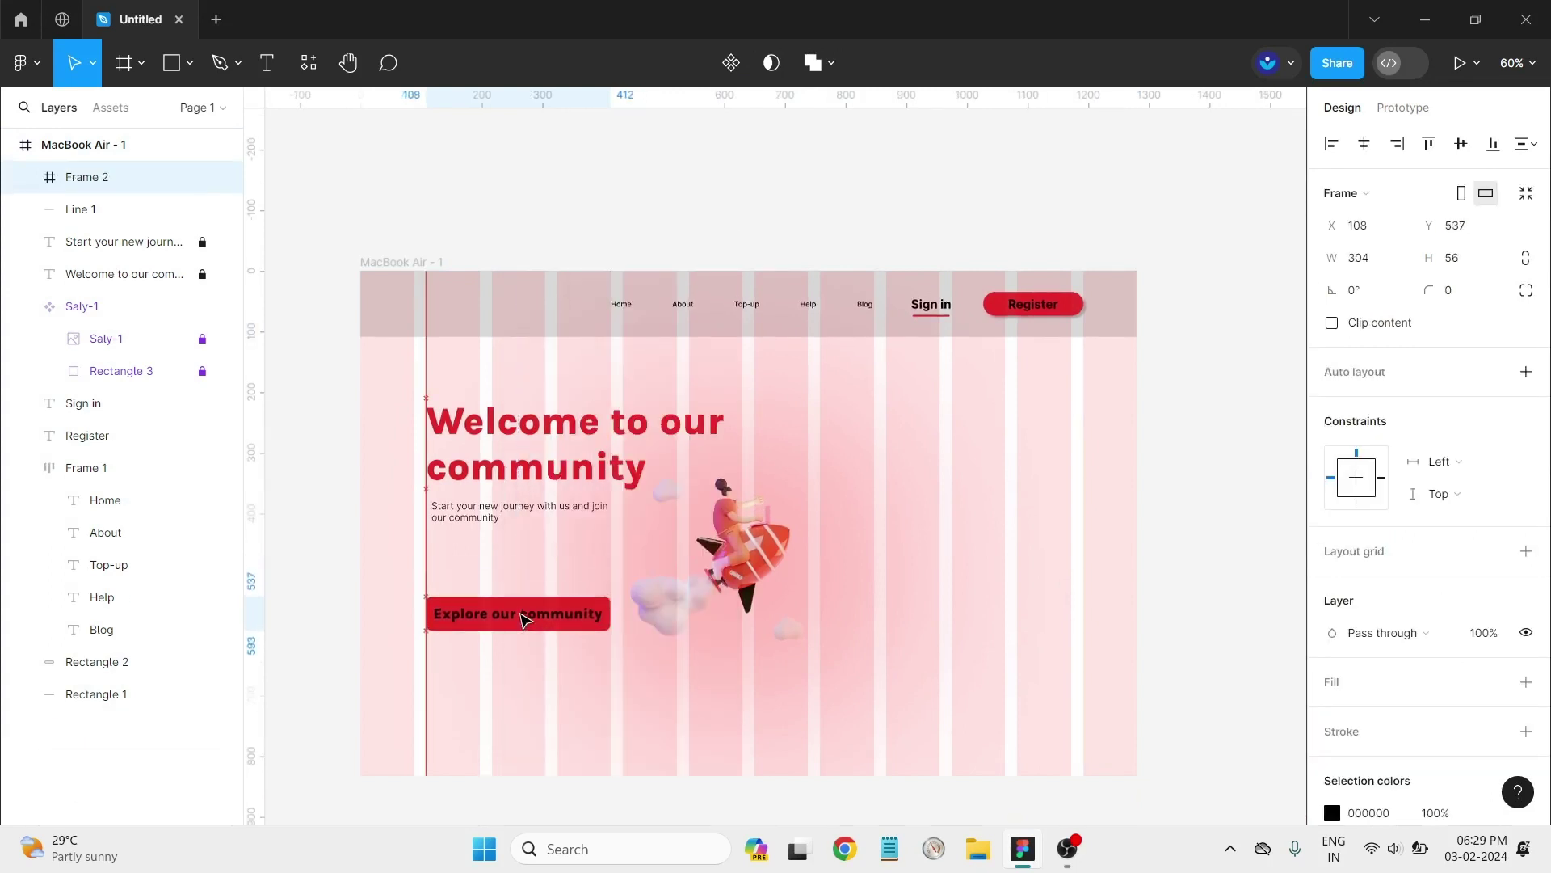
mouse_move(523, 619)
mouse_down()
mouse_move(524, 669)
mouse_move(525, 640)
mouse_up()
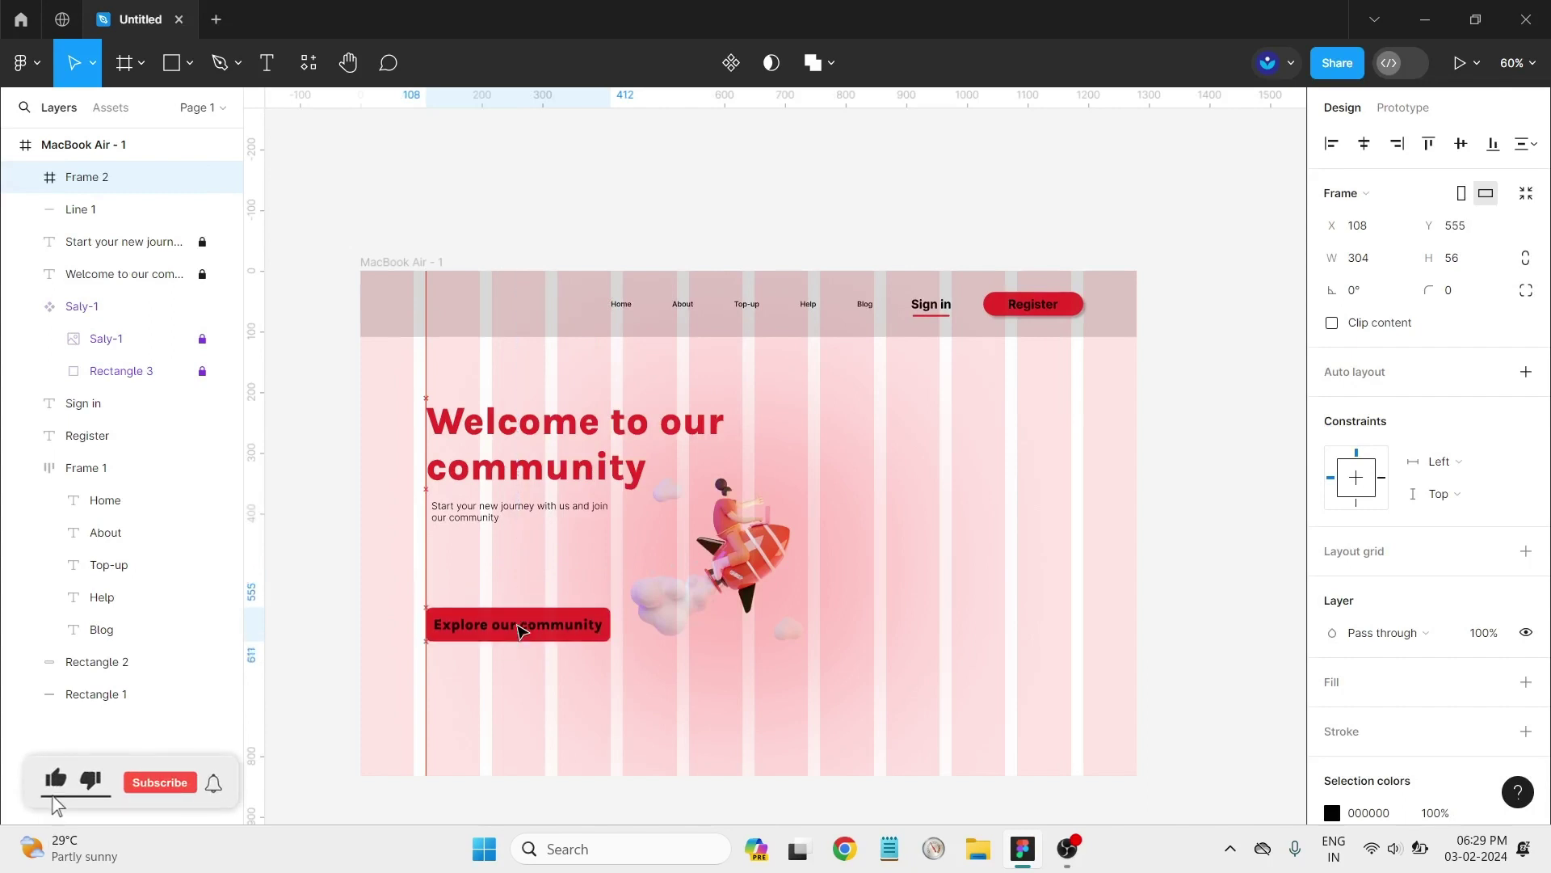
drag(532, 643, 526, 641)
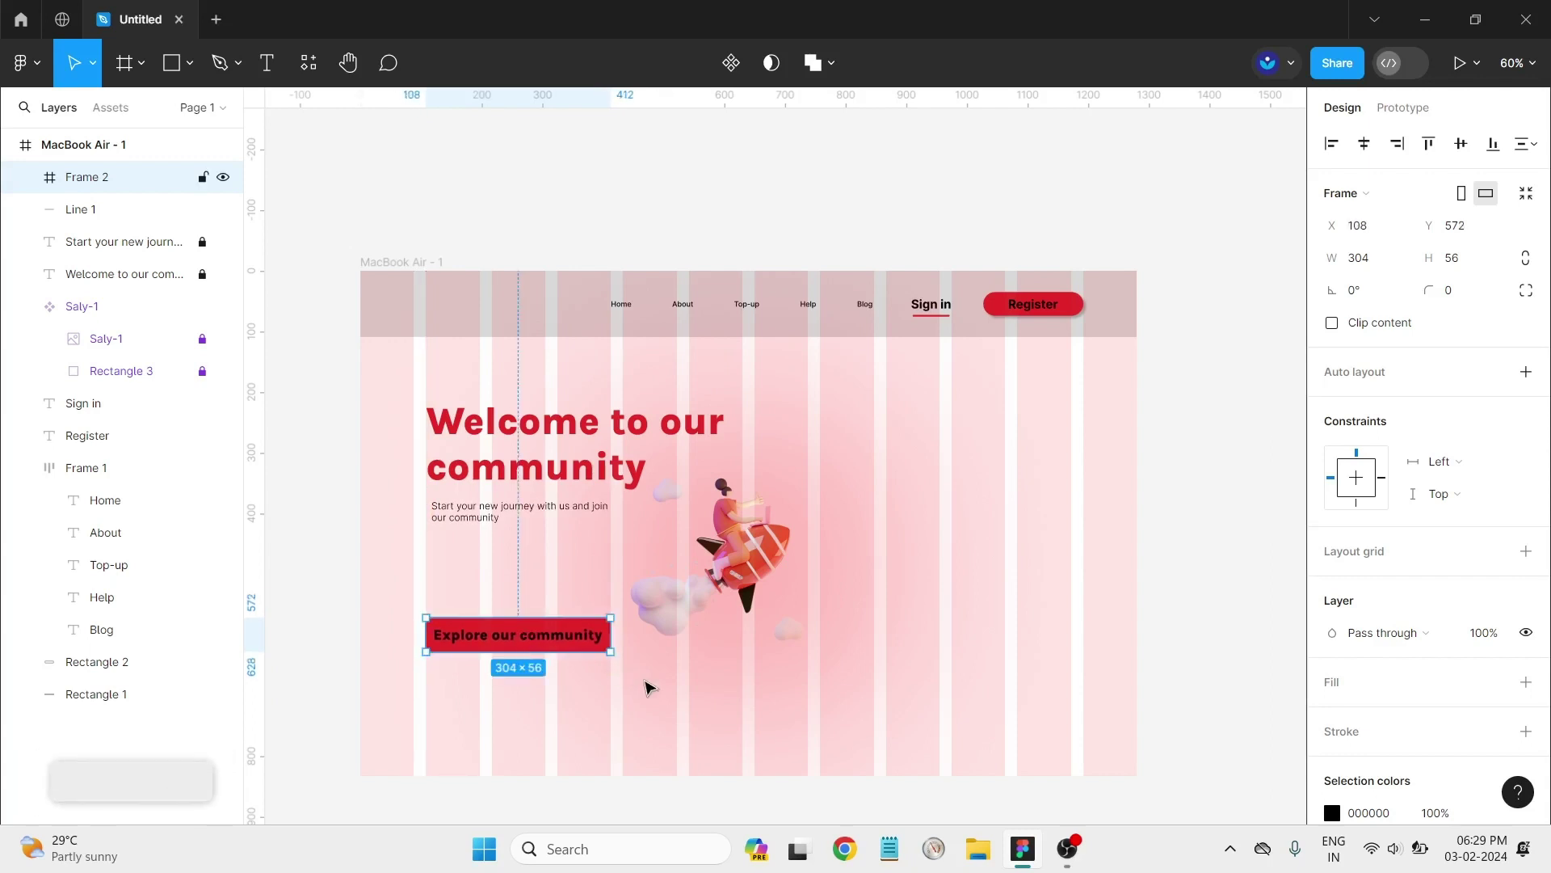
click(651, 687)
click(943, 719)
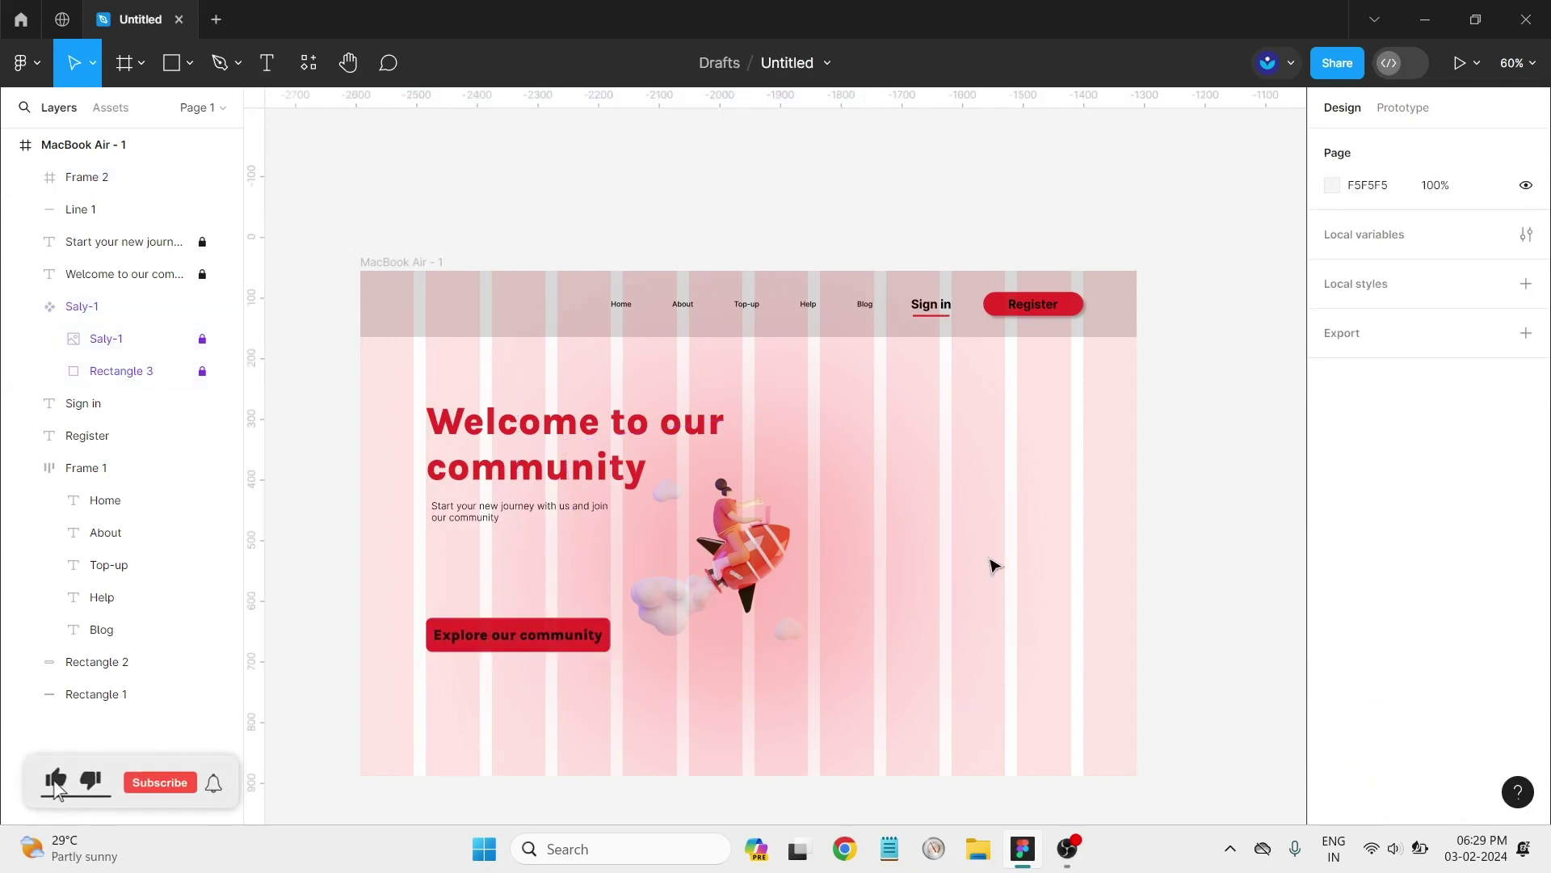
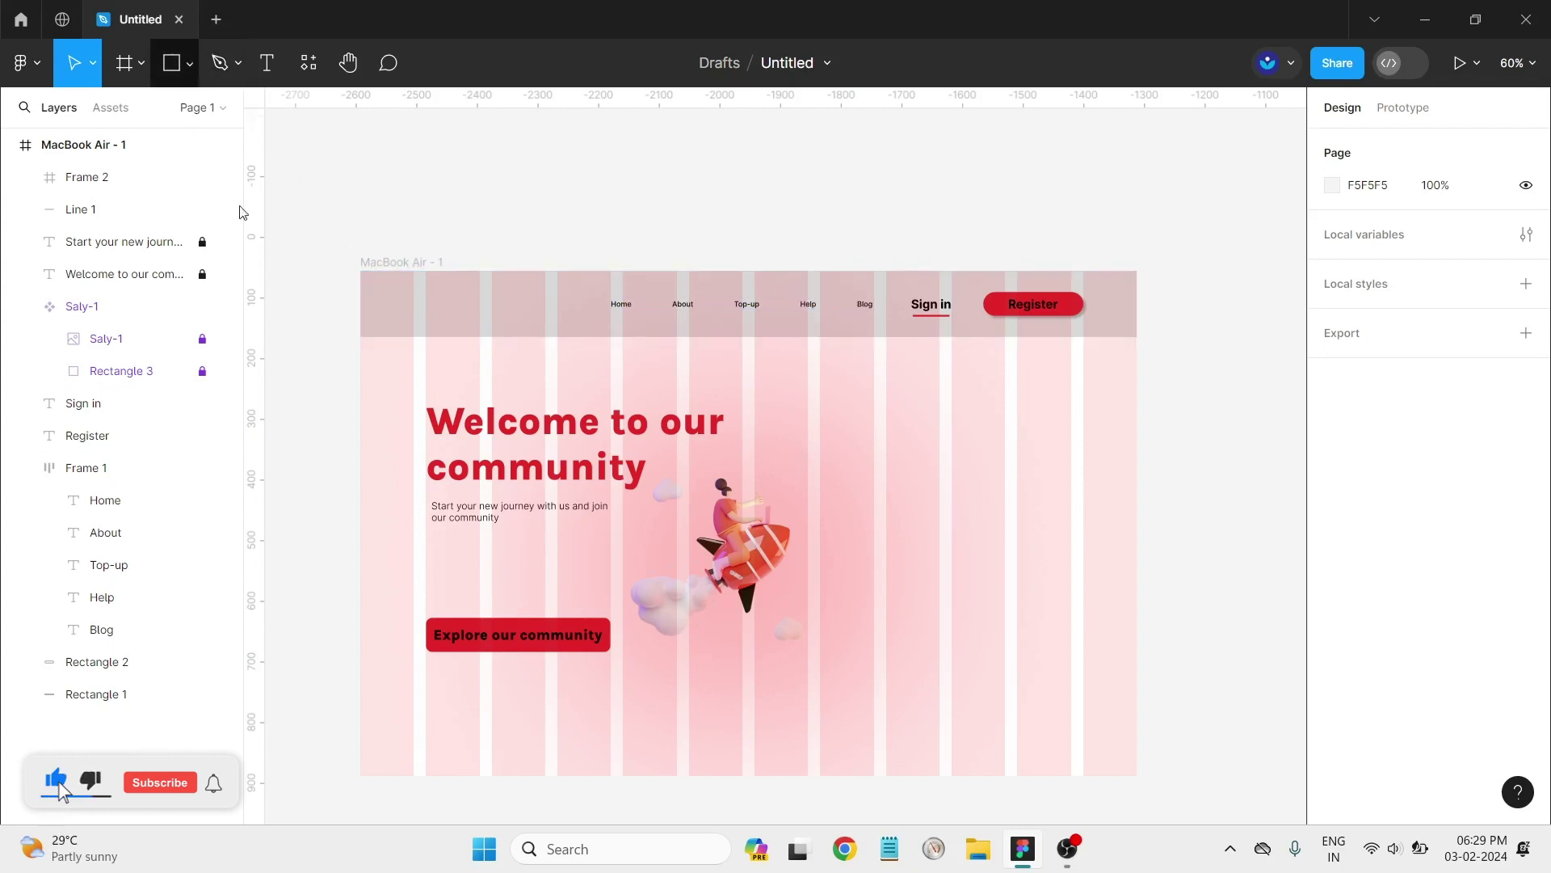
Step: Draw a 361×56 gray box right of the headline, placed near X832 Y267
click(175, 74)
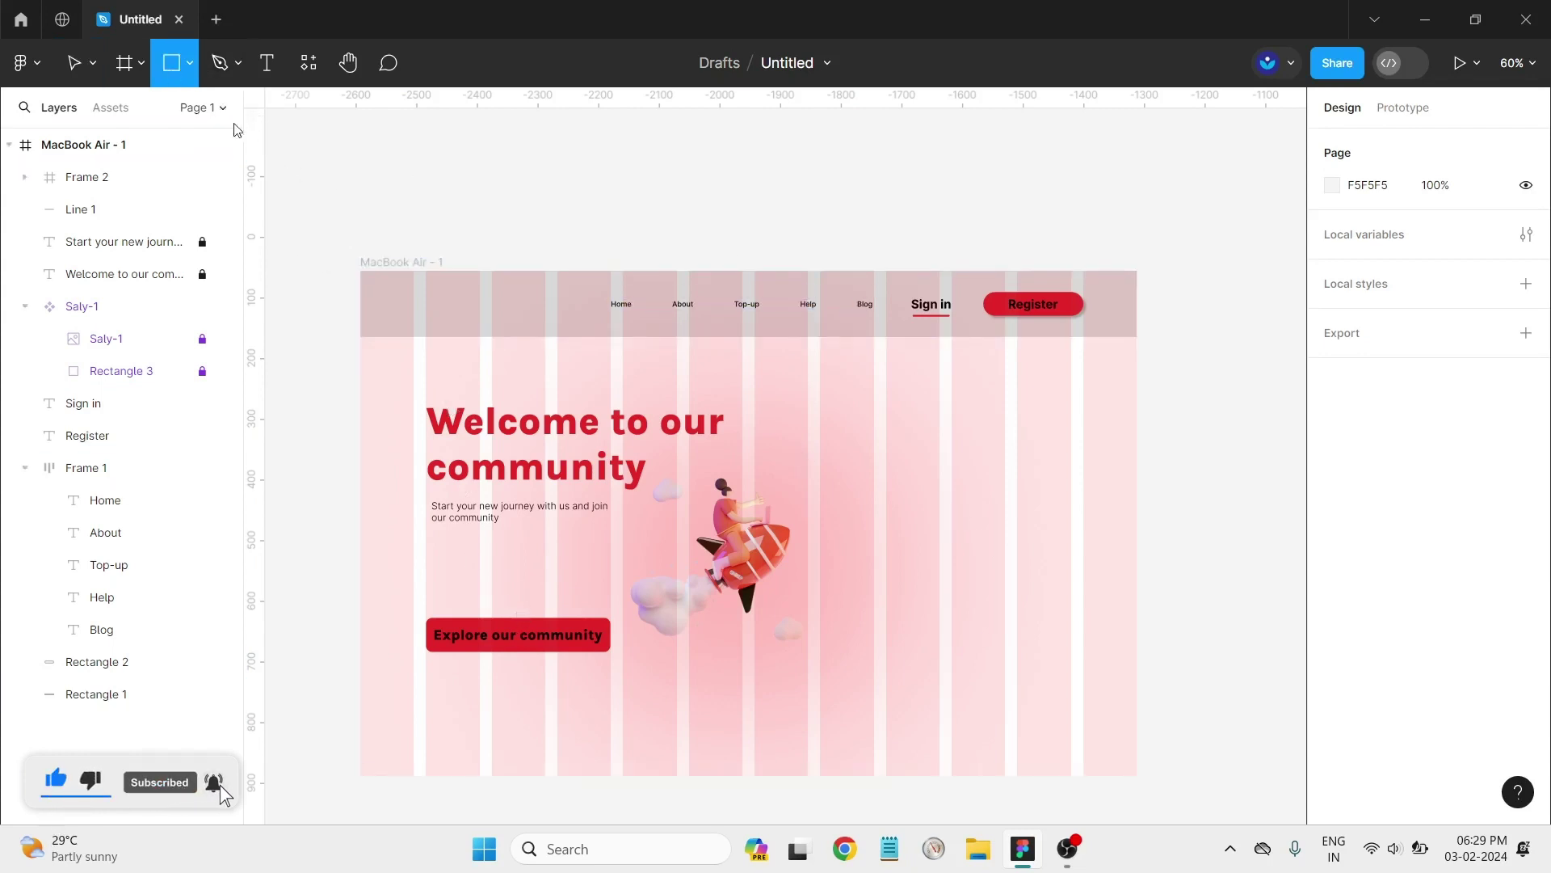
mouse_move(908, 448)
mouse_down()
mouse_move(1096, 501)
mouse_move(1141, 476)
mouse_up()
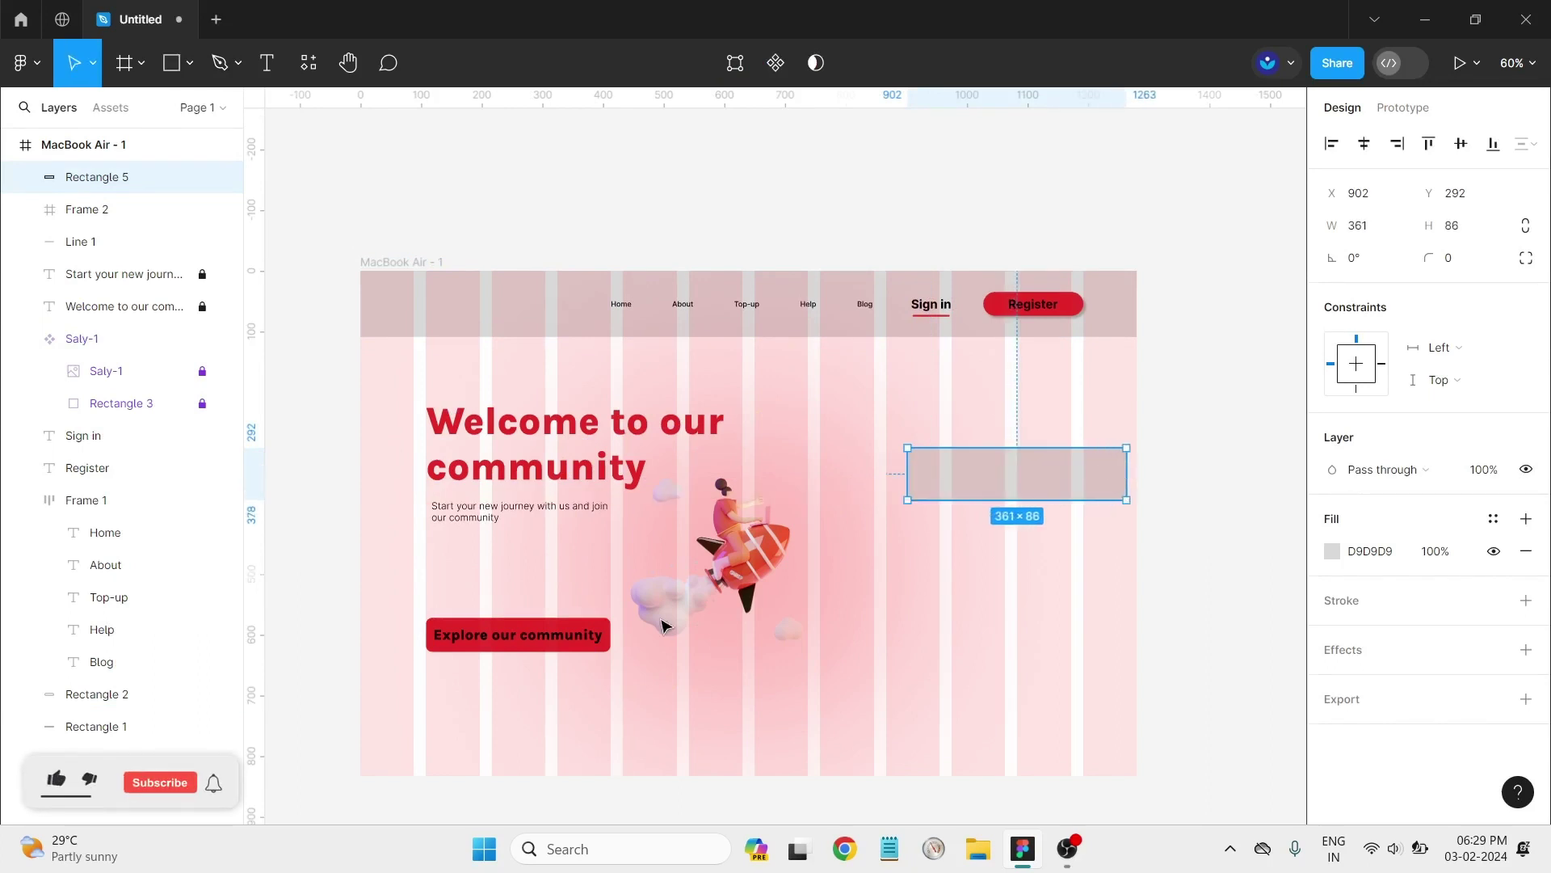
click(513, 648)
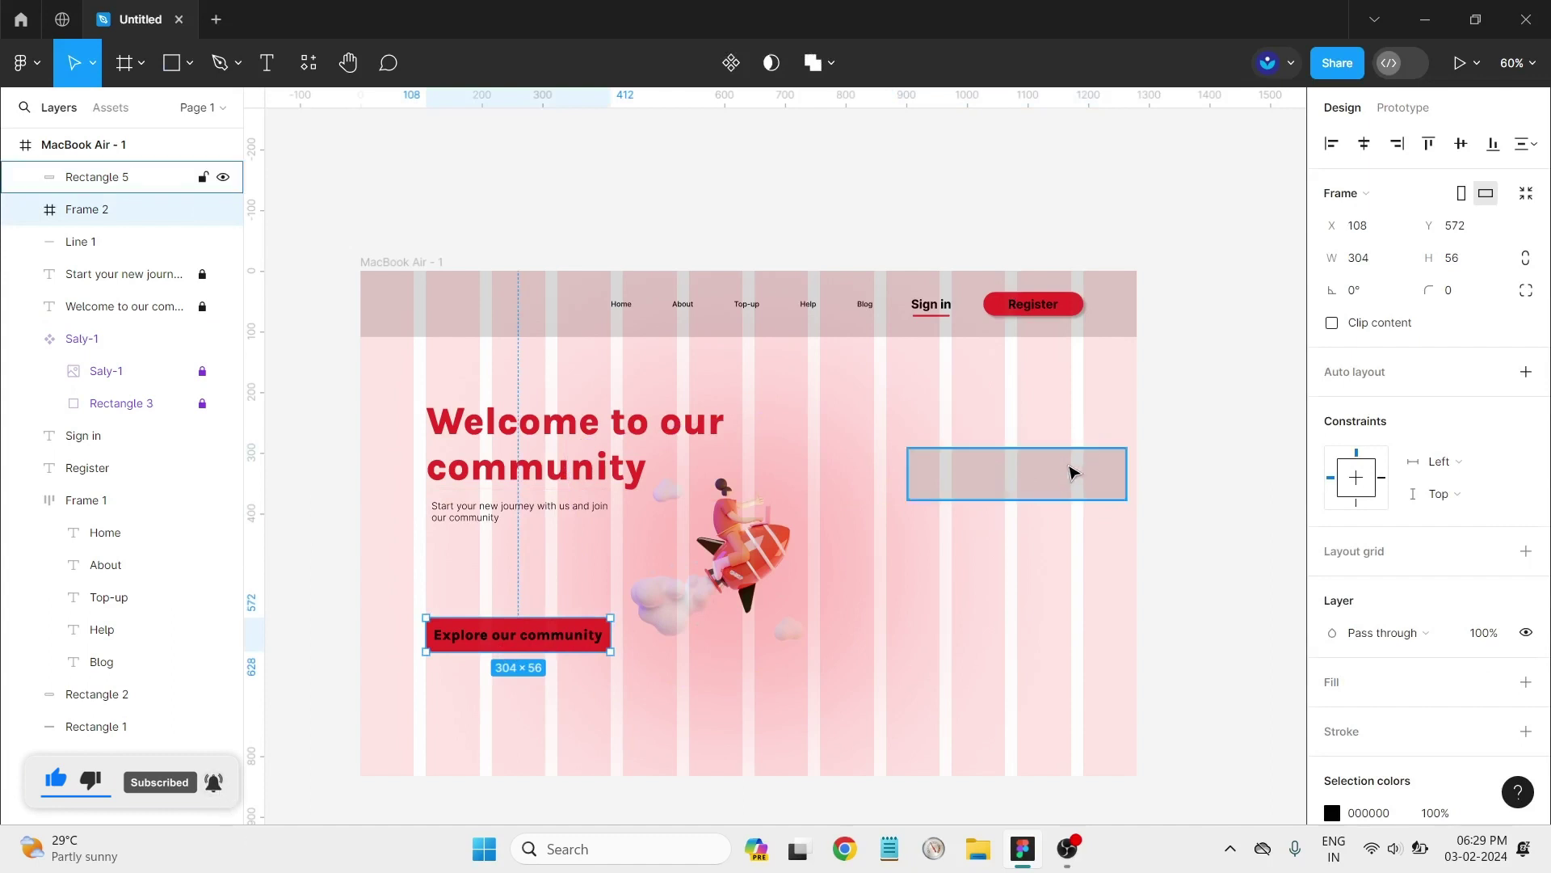
click(1071, 473)
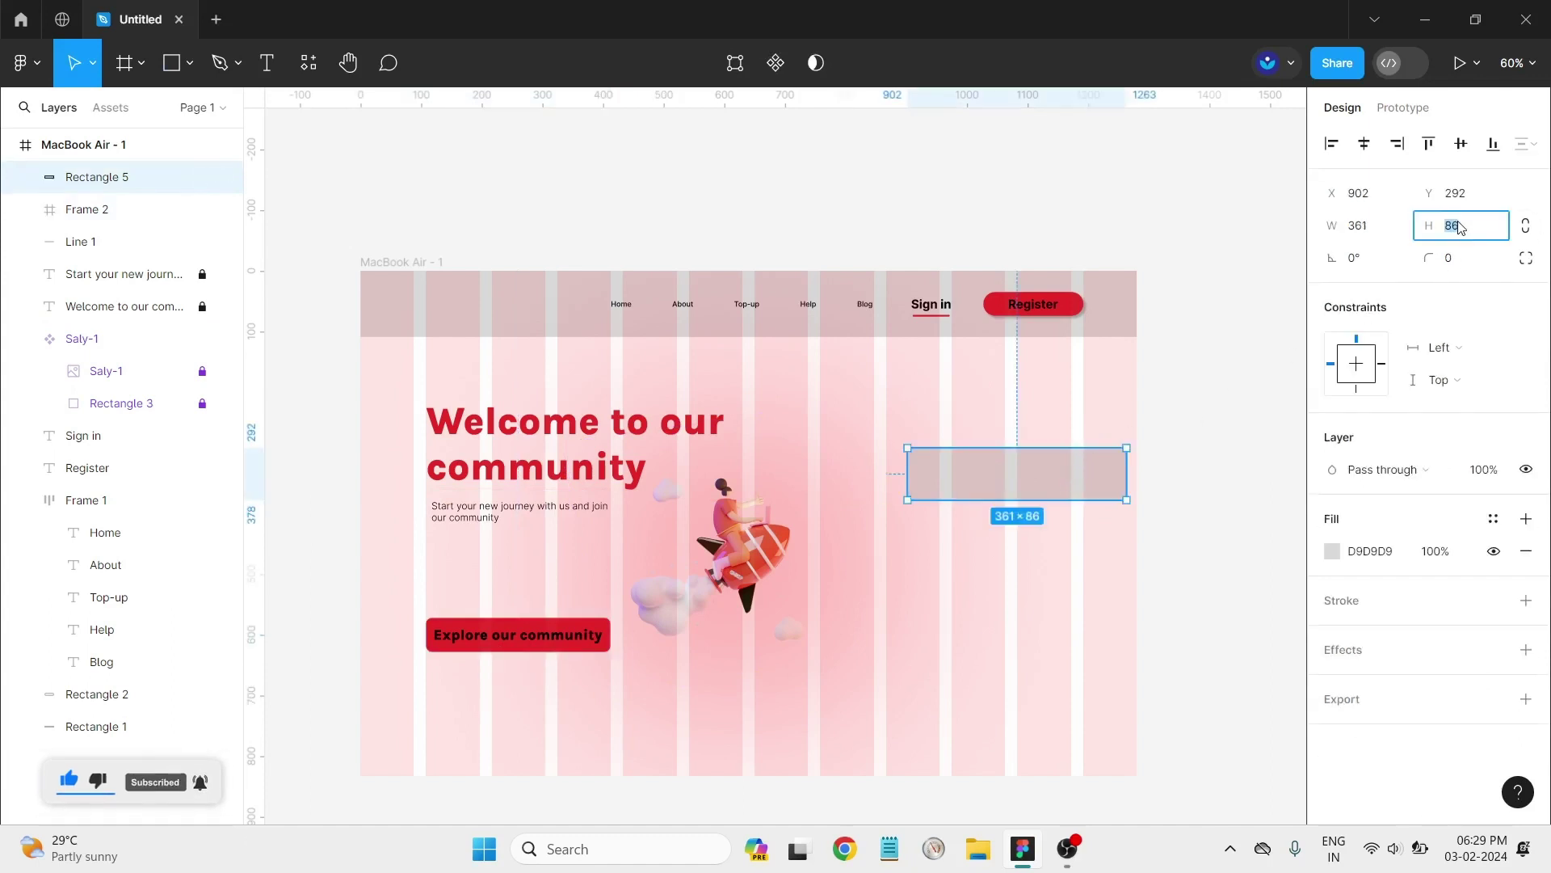
key(BackSpace)
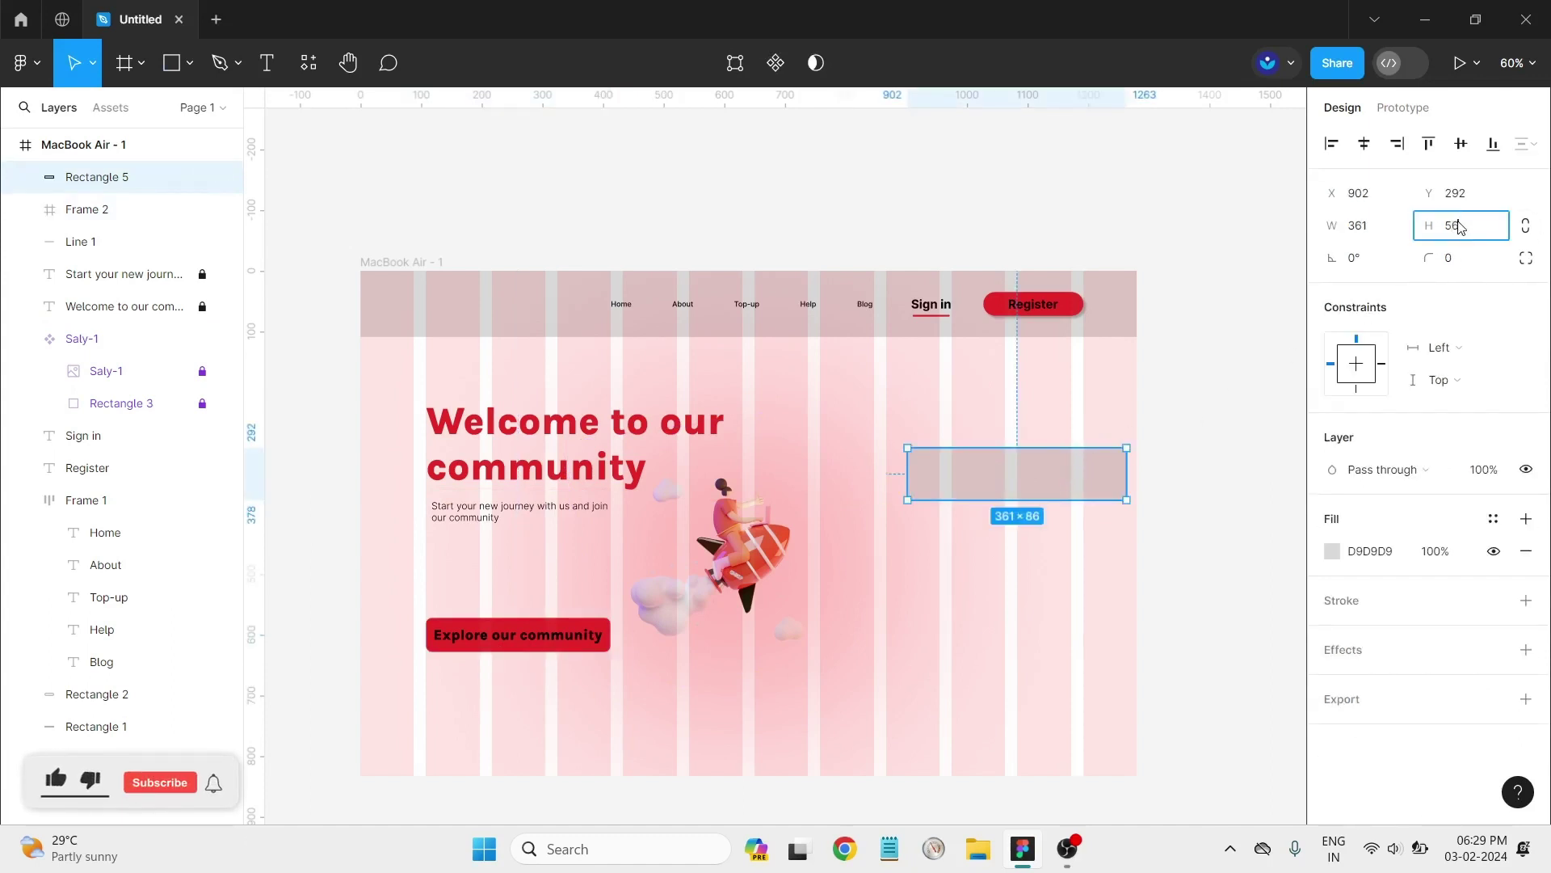
key(Return)
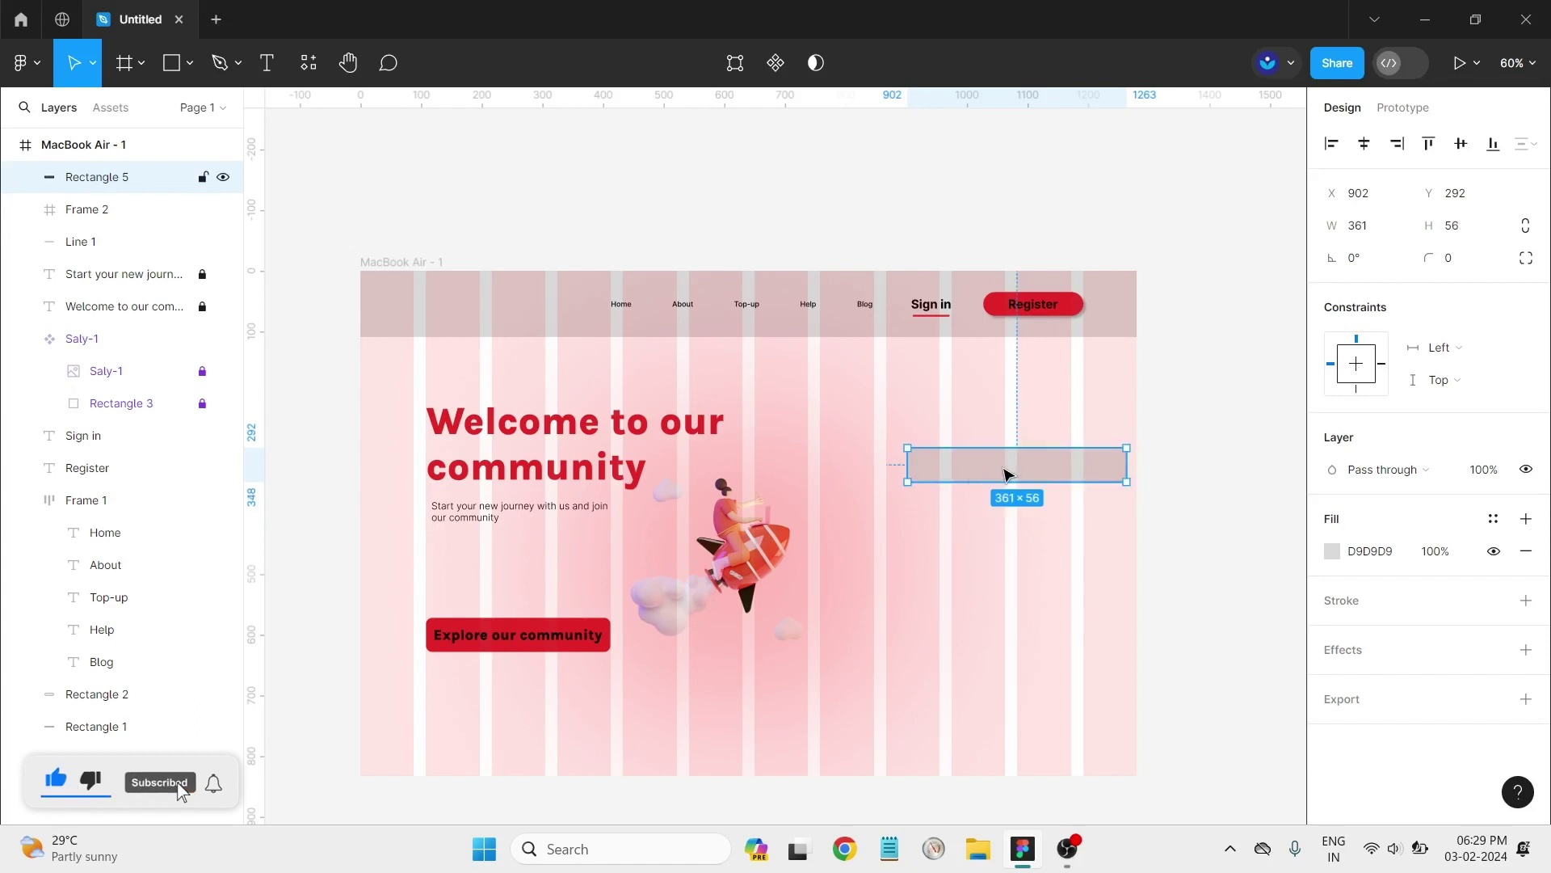
drag(1010, 477, 968, 459)
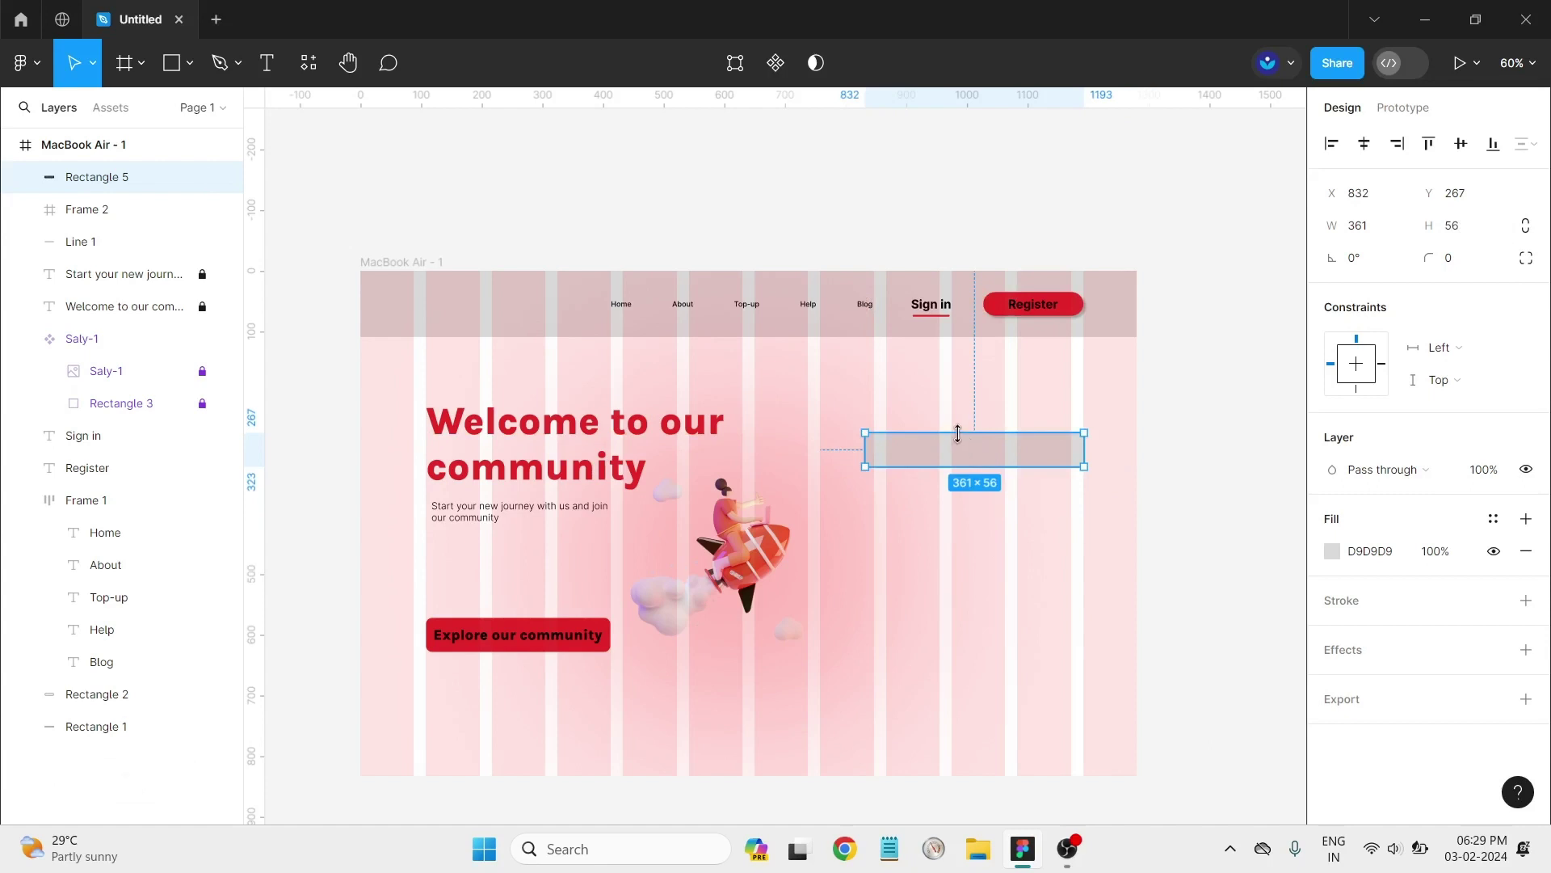
scroll(959, 436, up, 5)
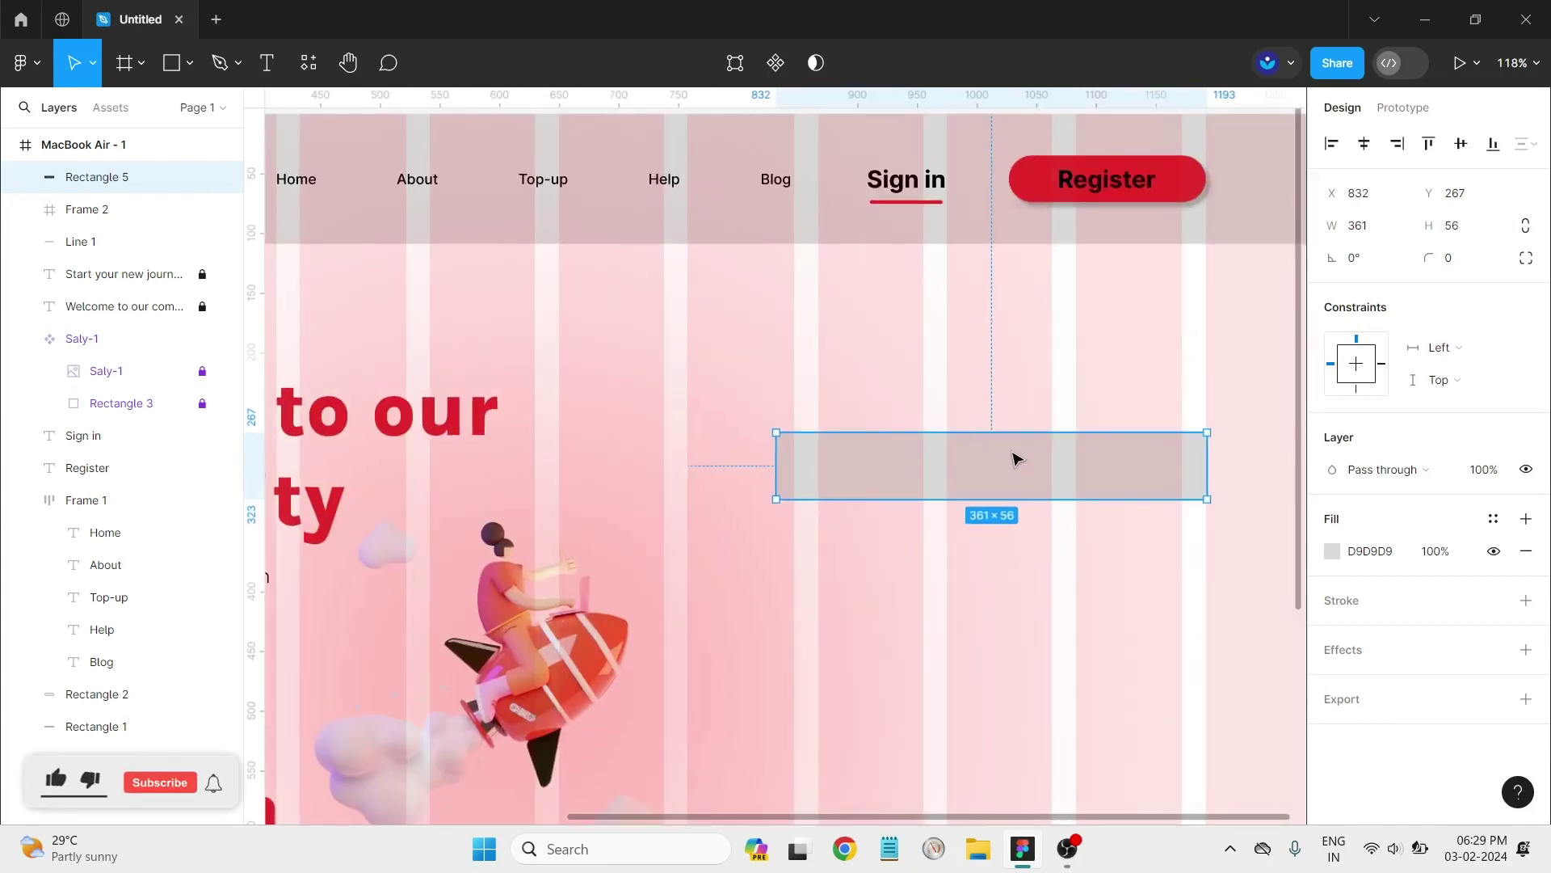
Step: Duplicate the box below and give both boxes a corner radius of 10
drag(1016, 459, 1017, 578)
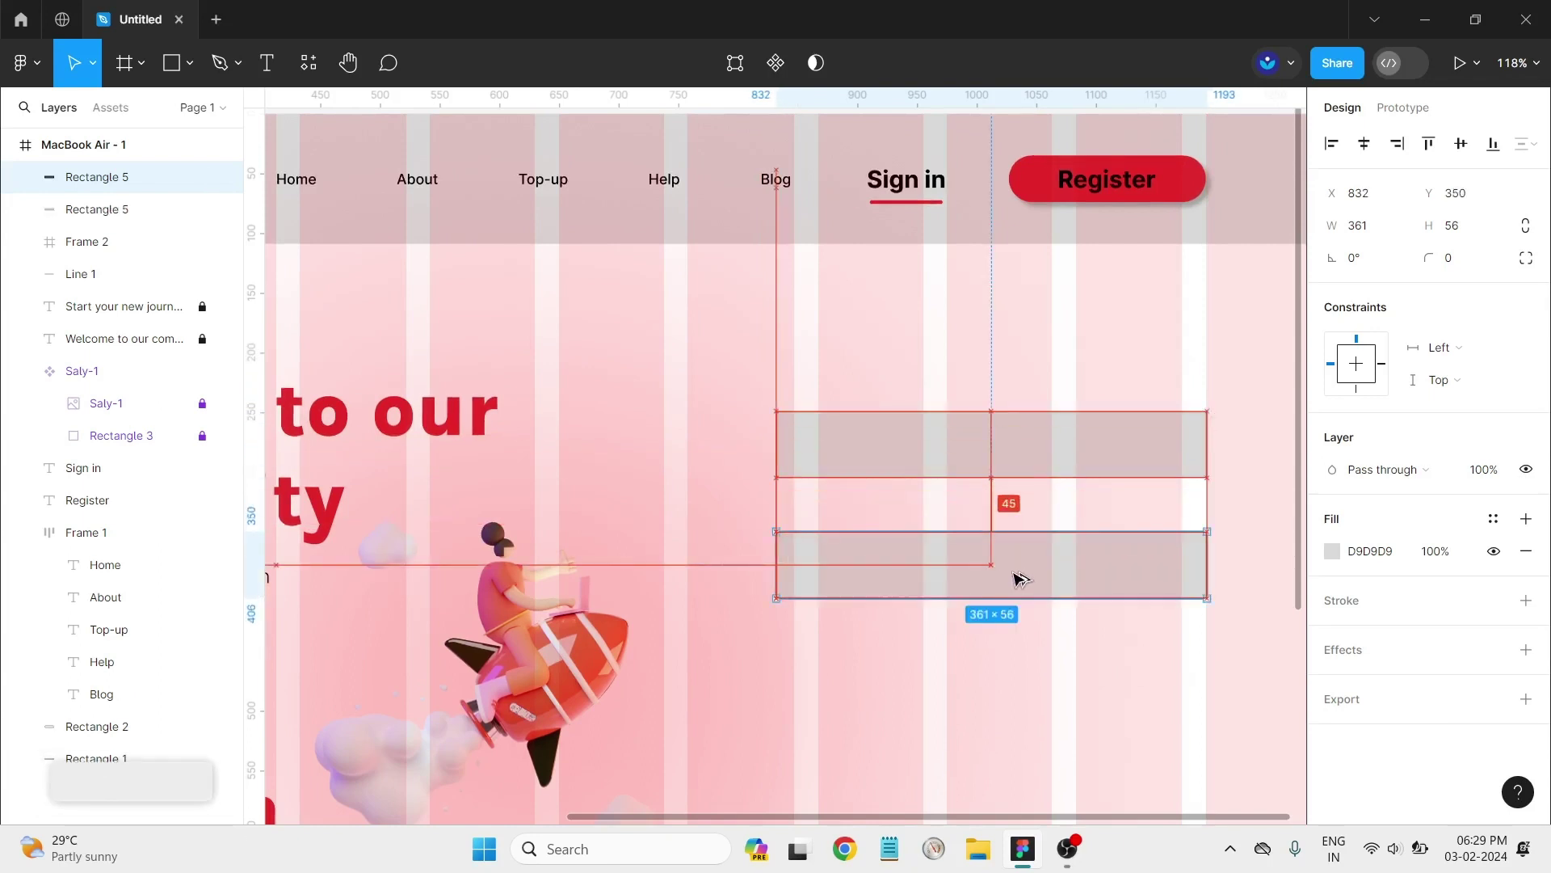
click(1094, 451)
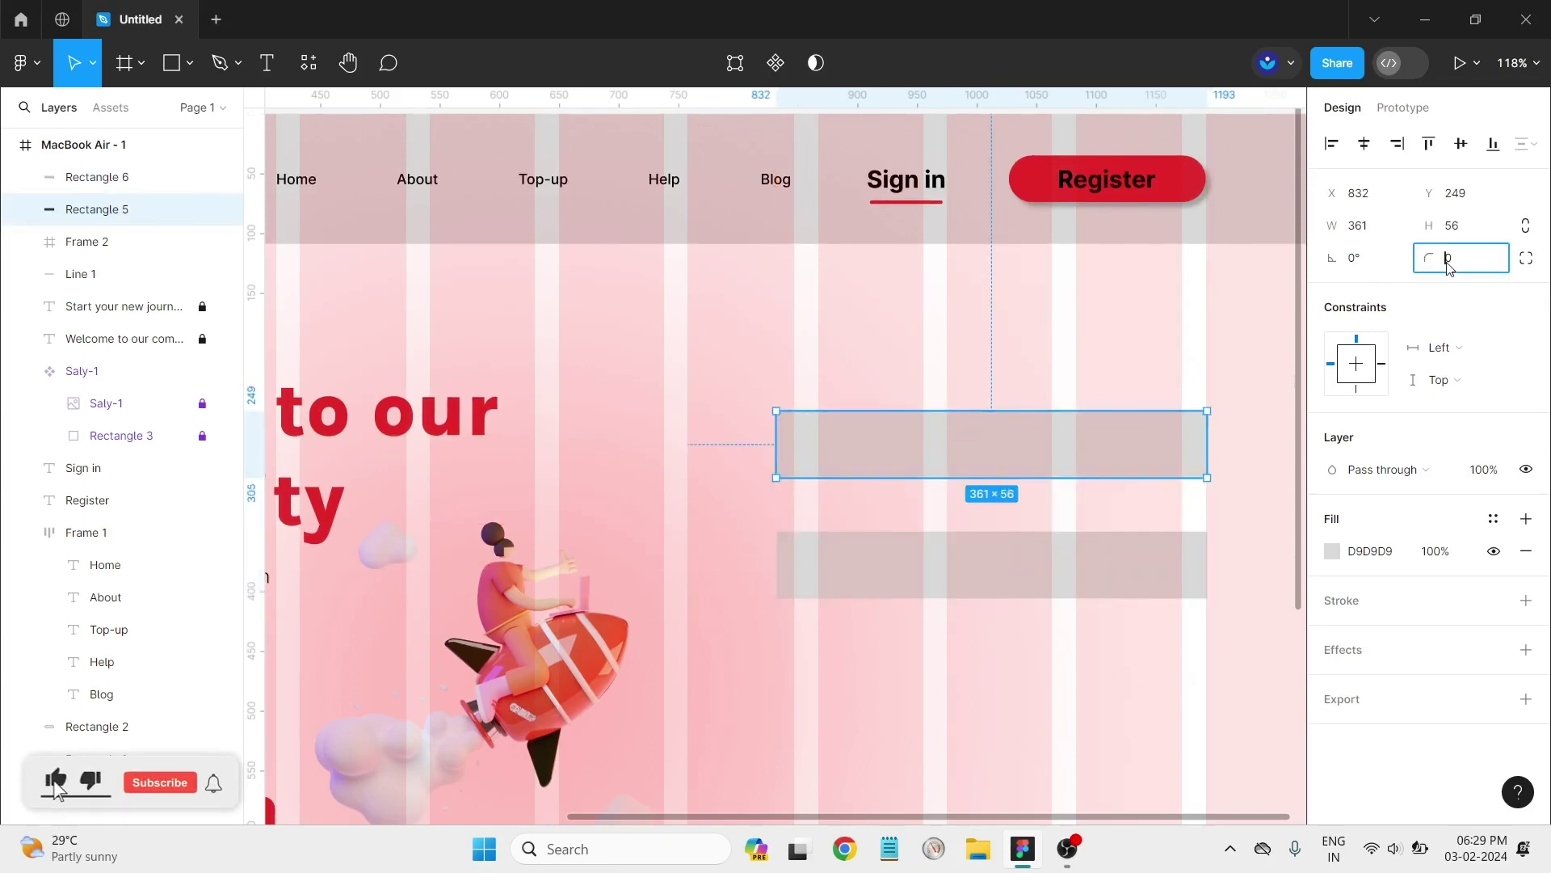
text(0)
key(Return)
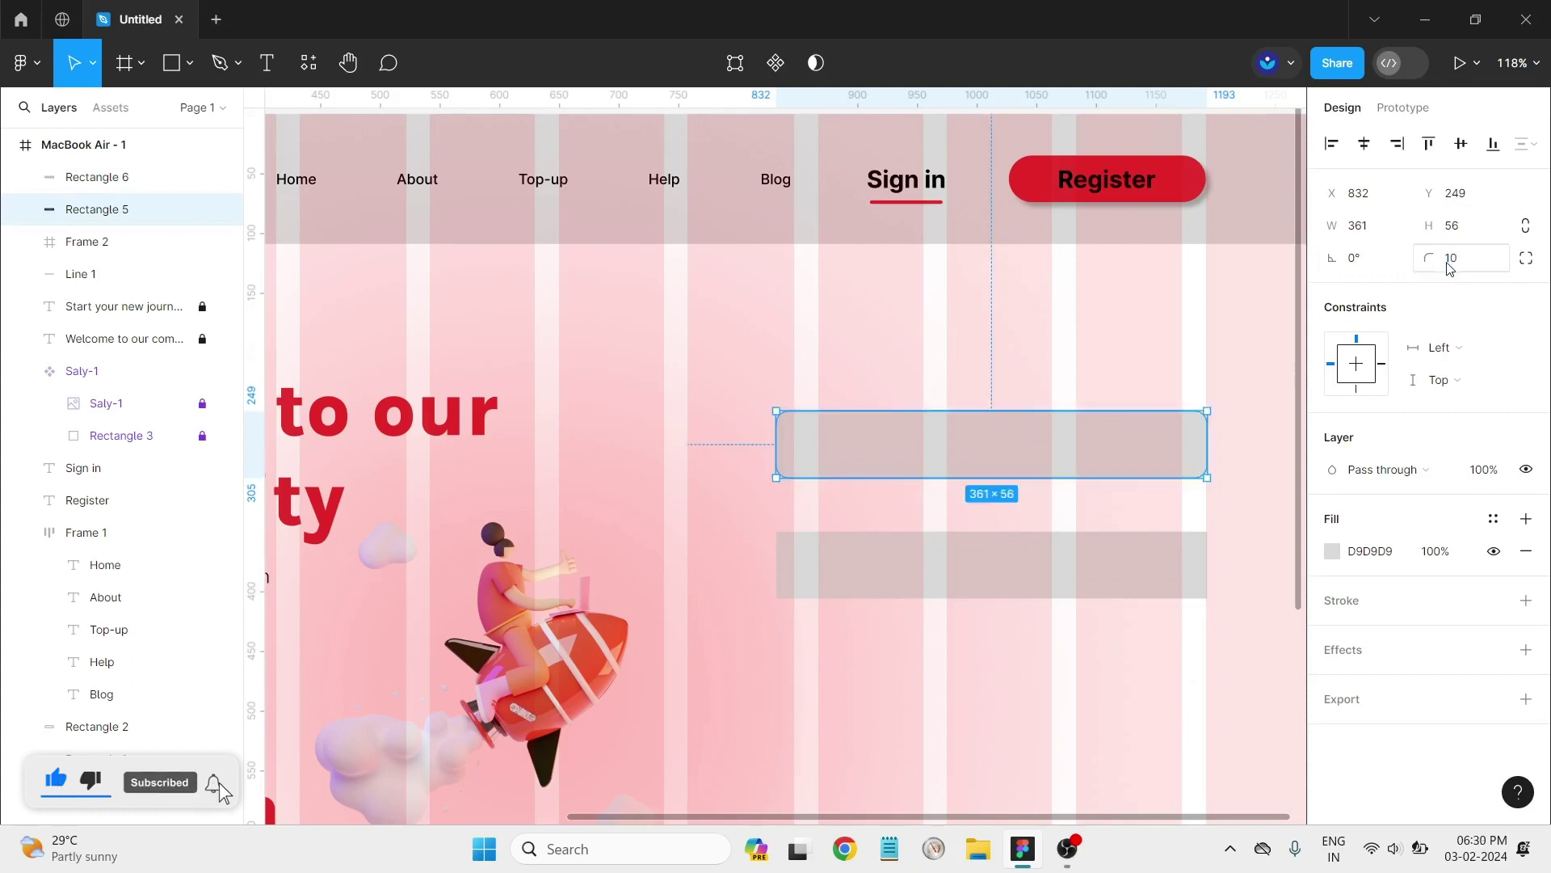
key(shift+Tab)
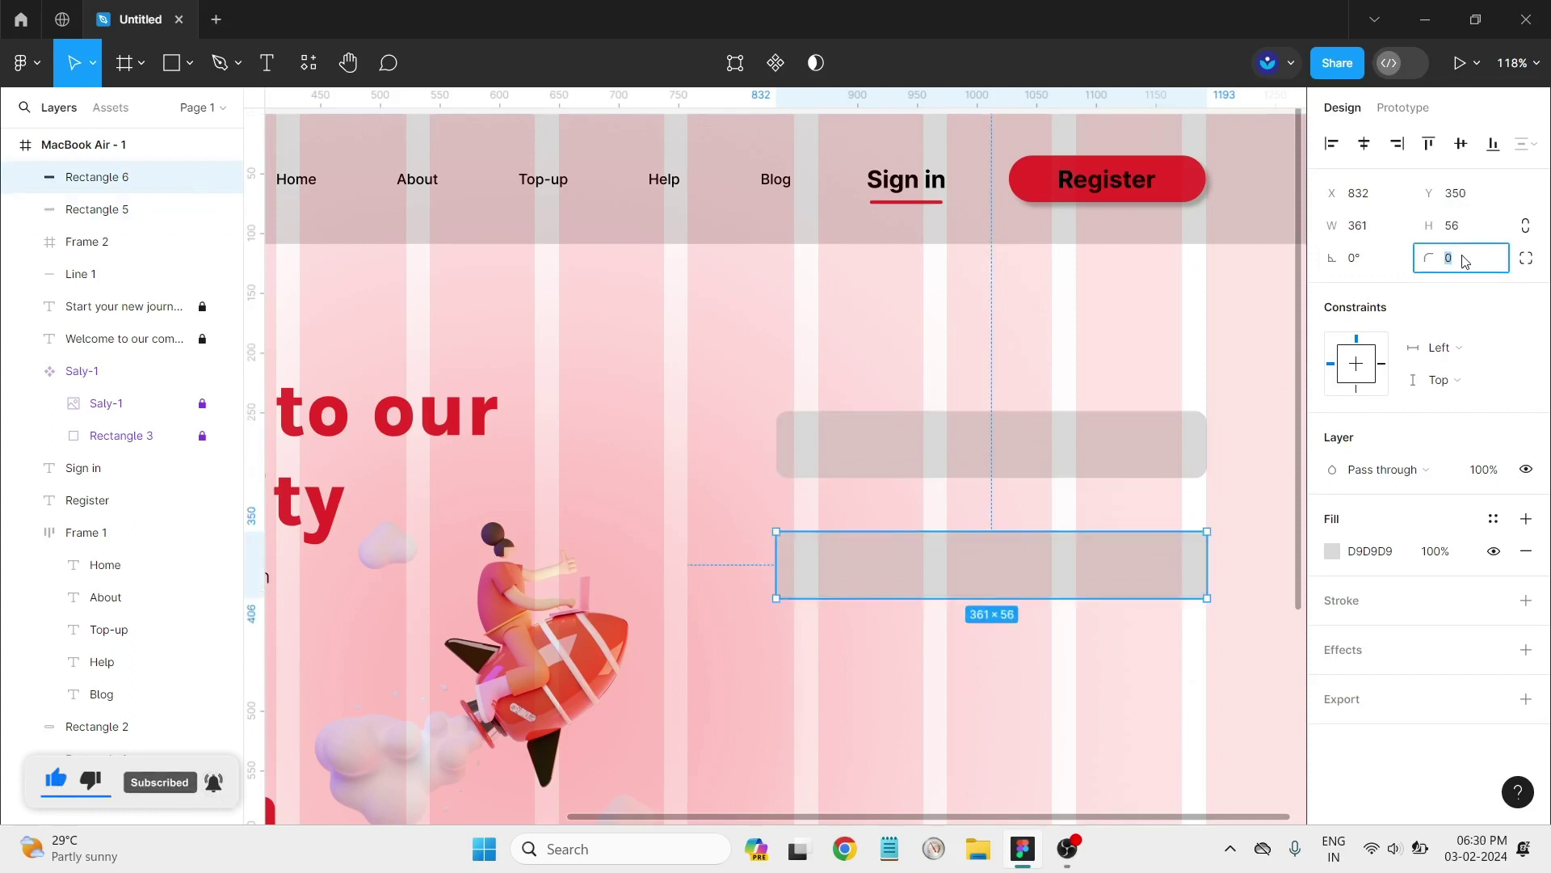
text(10)
key(Return)
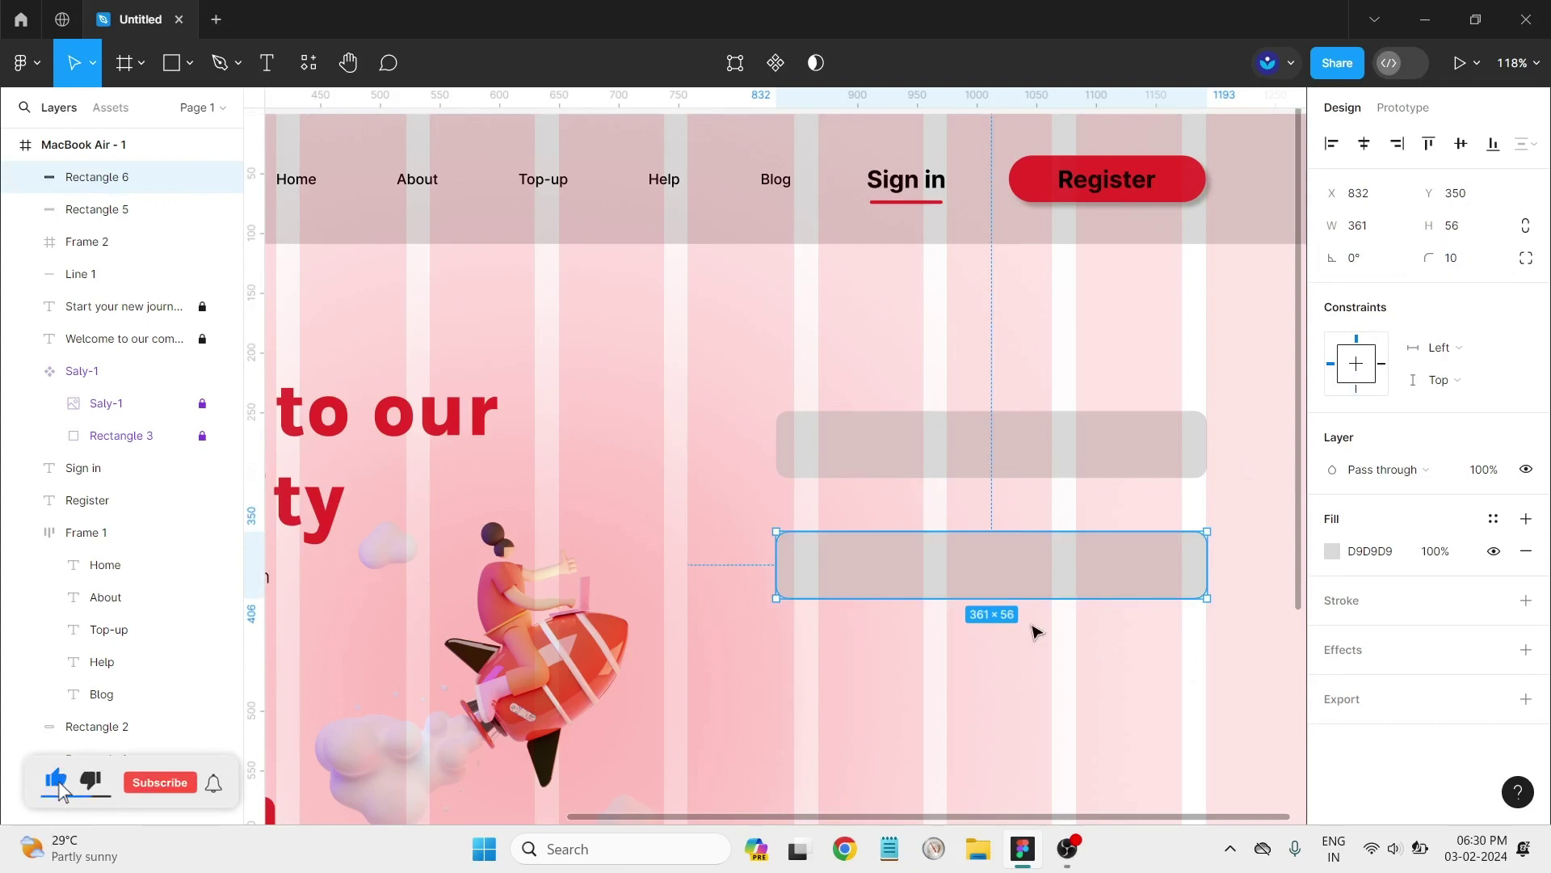
Step: Add a third rounded copy further down the page
scroll(1037, 631, down, 1)
scroll(1032, 613, down, 1)
scroll(985, 484, down, 2)
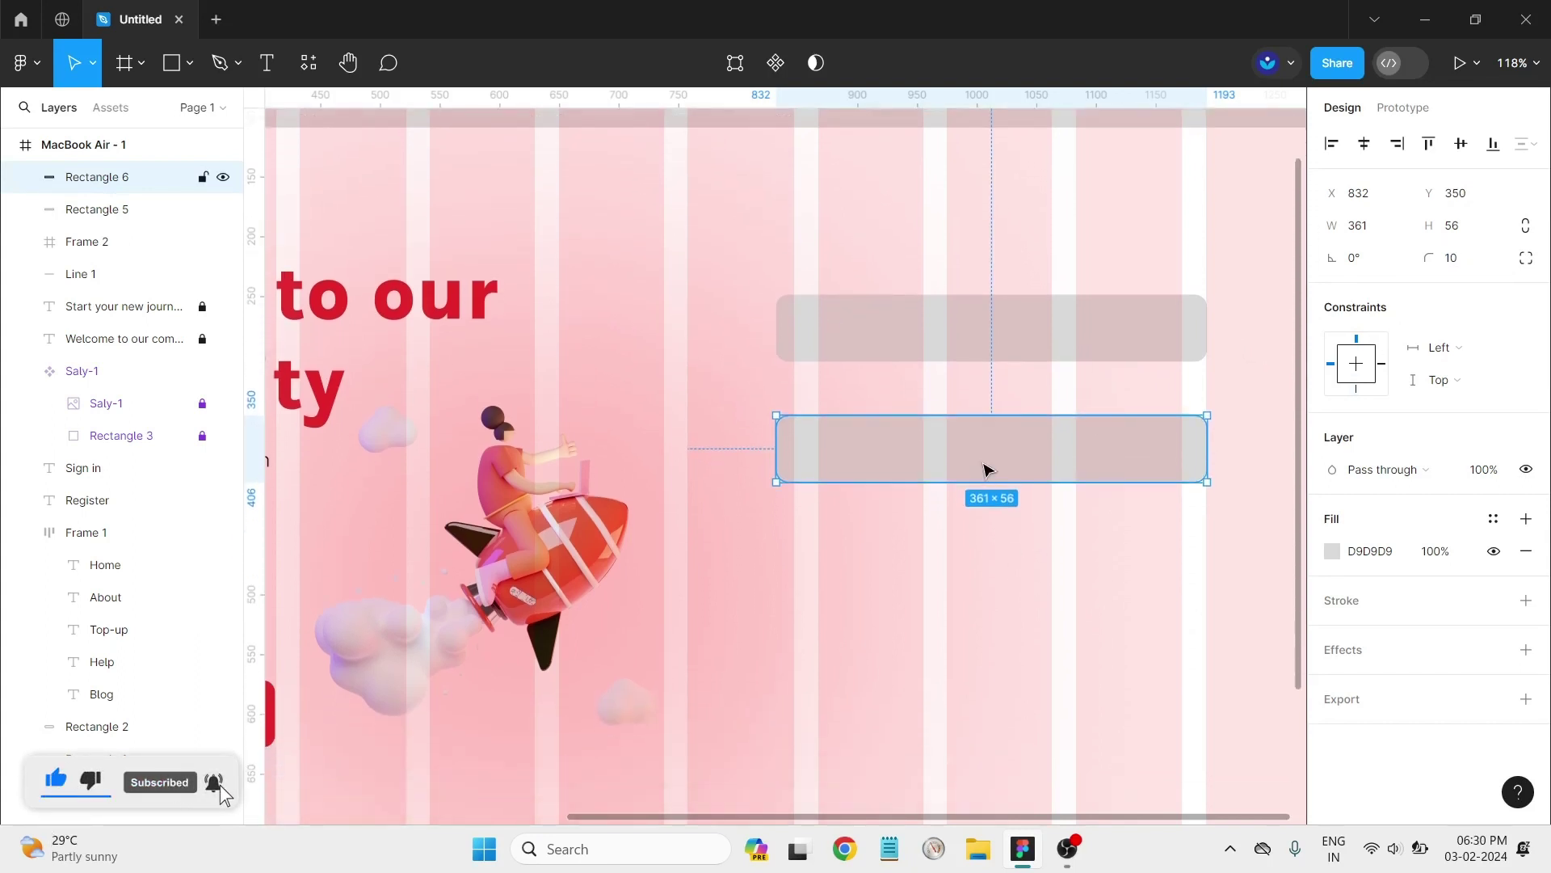
drag(990, 472, 992, 644)
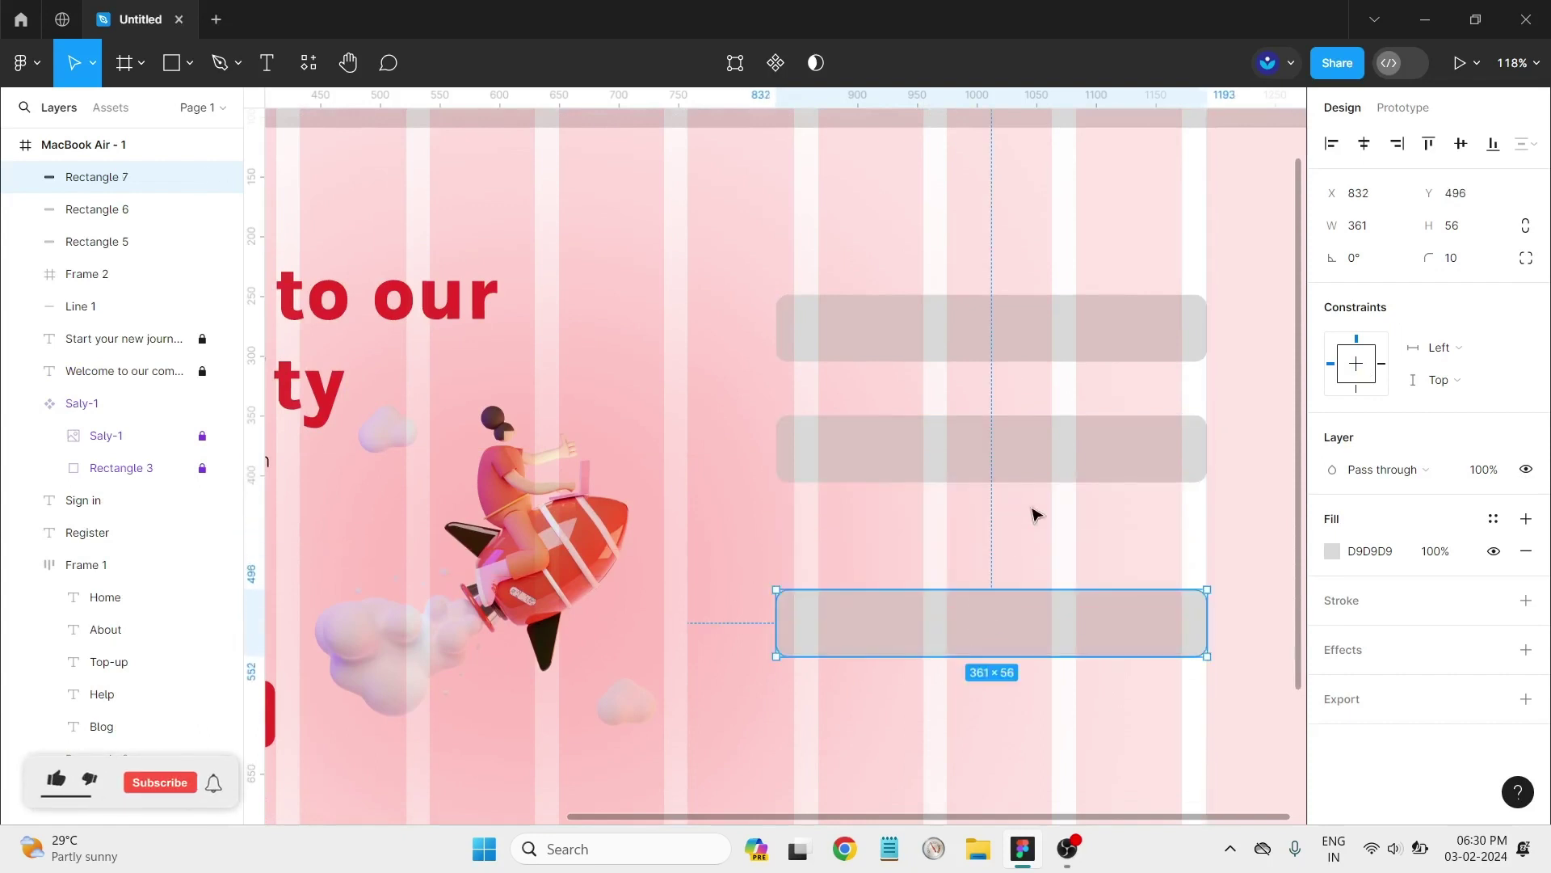
click(848, 490)
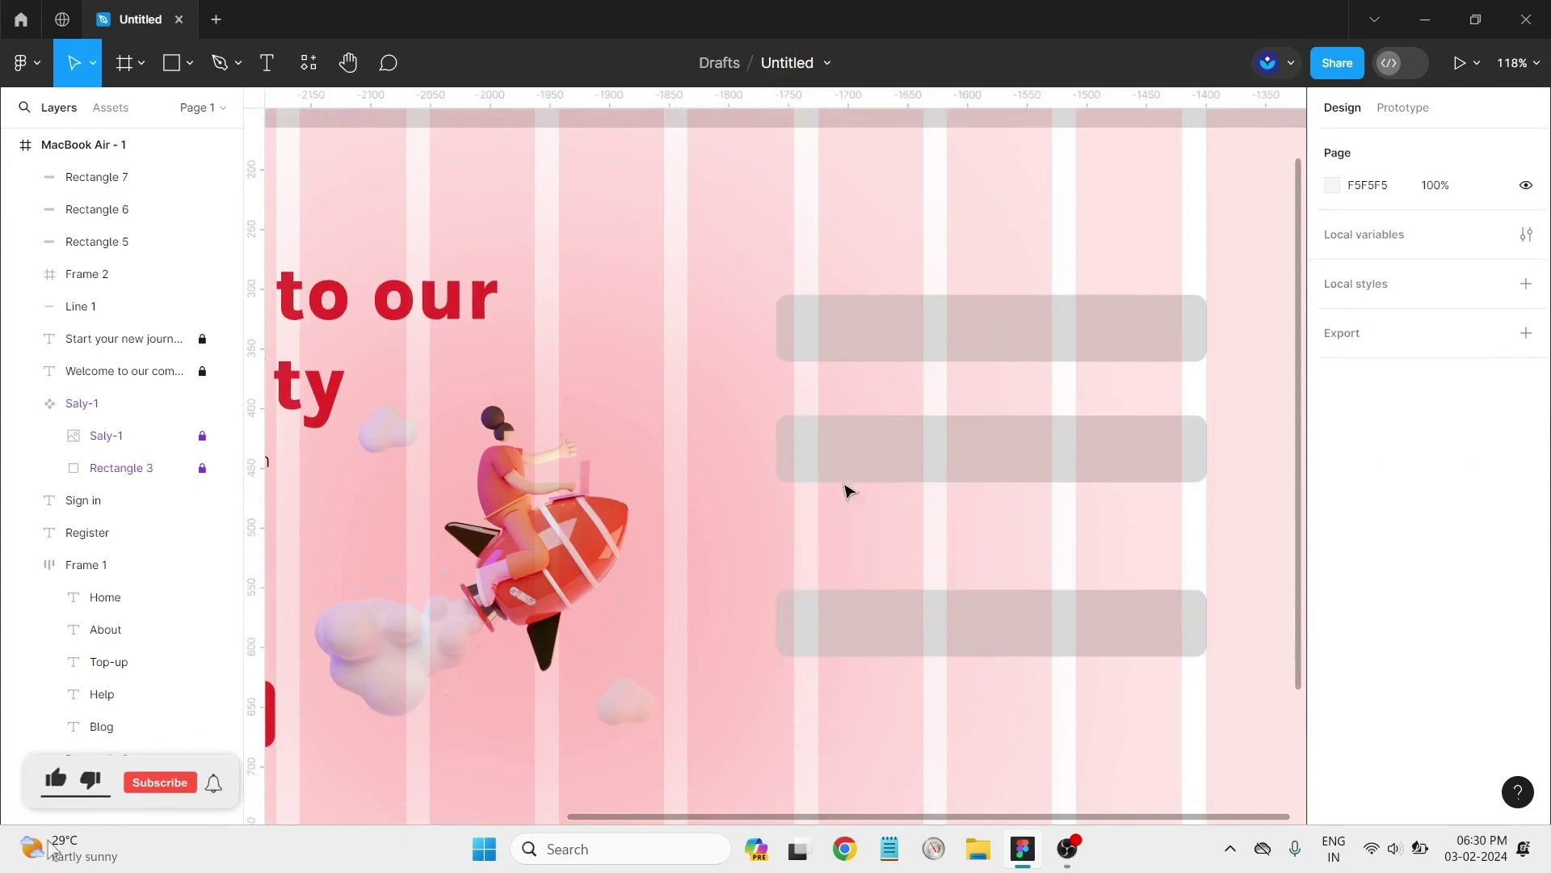
Step: Draw a 22×22 checkbox square with corner radius 2 below the second field
click(189, 63)
click(162, 112)
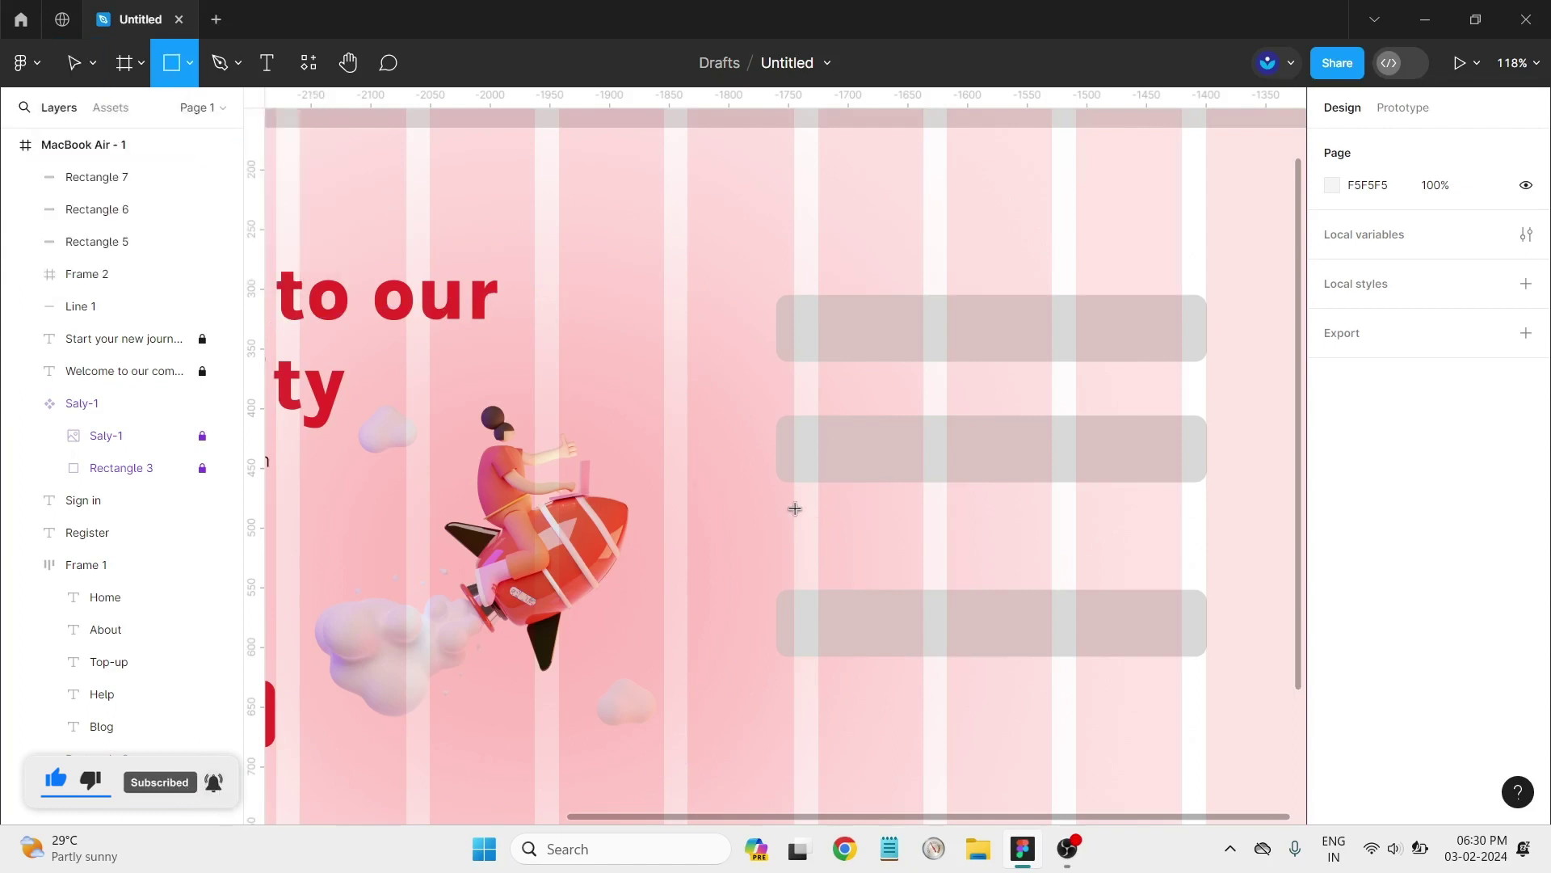
mouse_move(793, 504)
mouse_down()
mouse_move(820, 530)
mouse_move(797, 529)
mouse_up()
click(1456, 259)
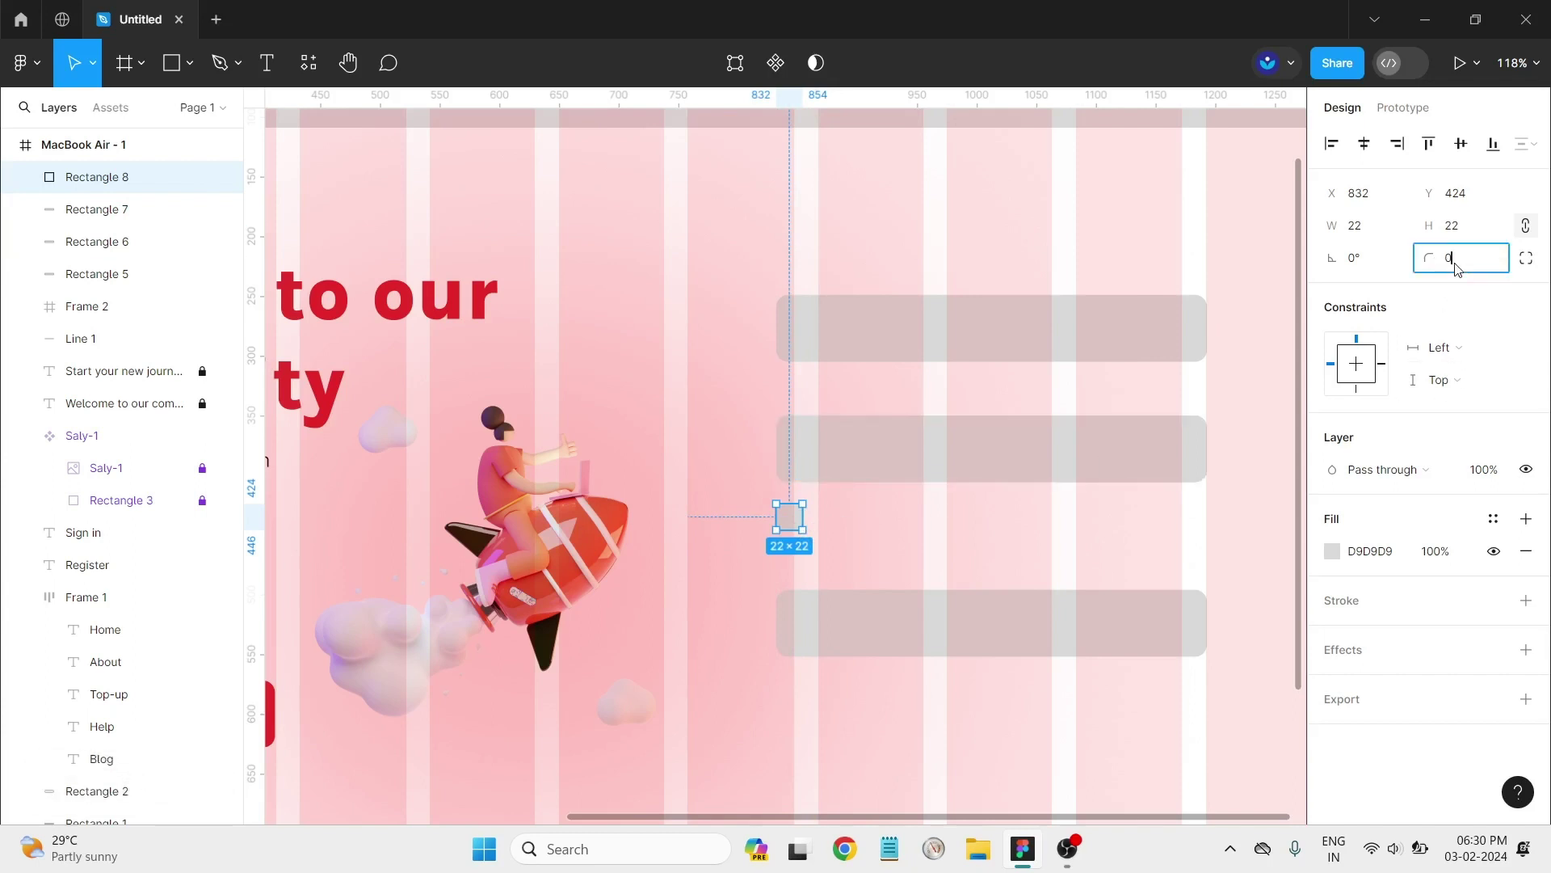
text(2)
key(Return)
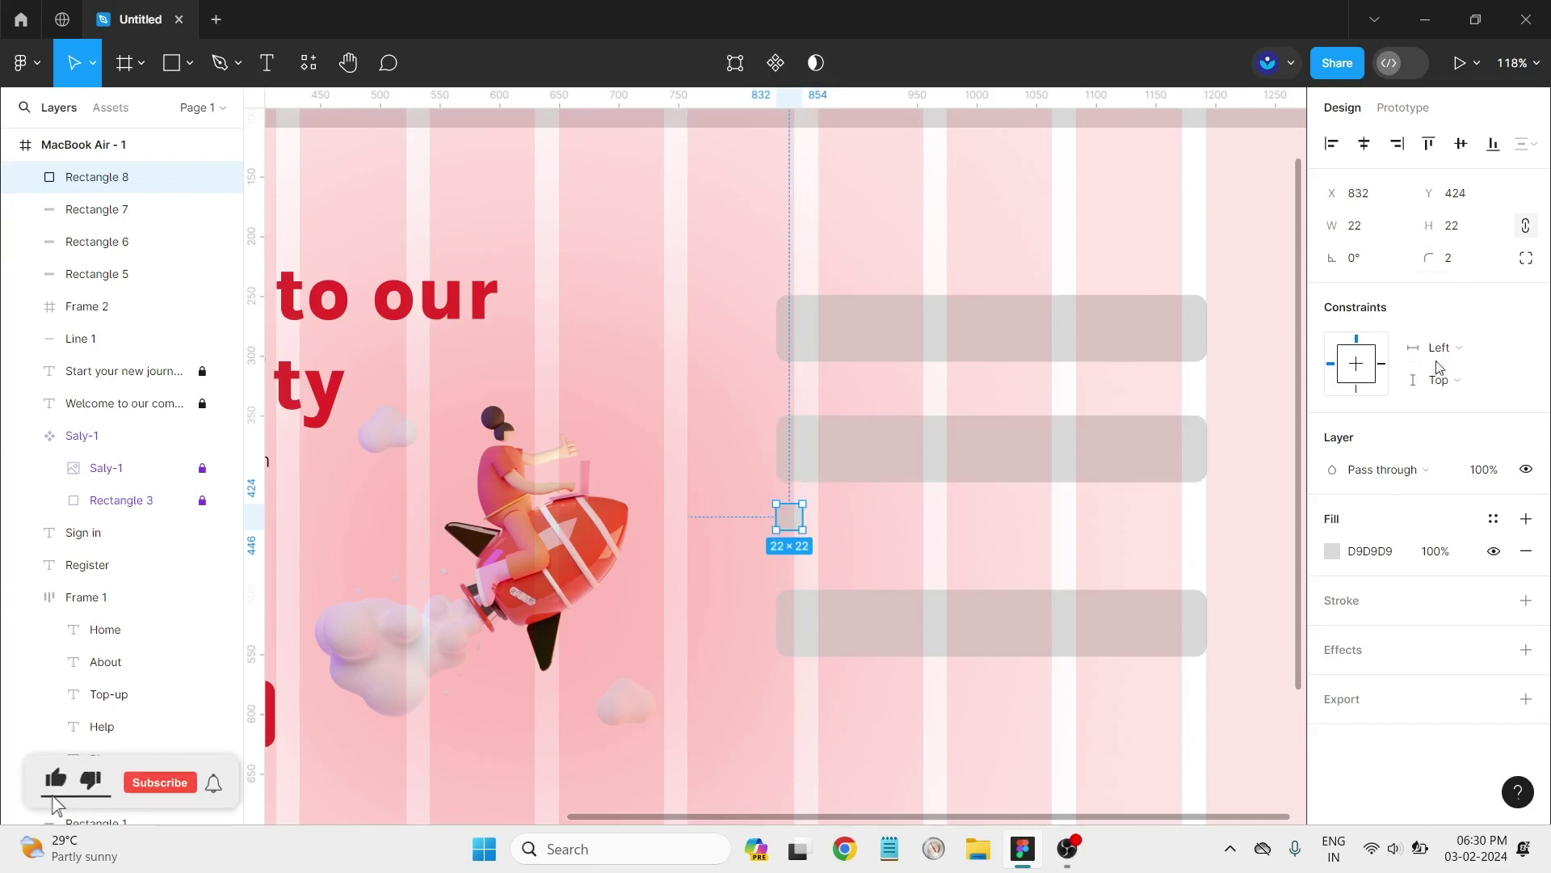
click(927, 529)
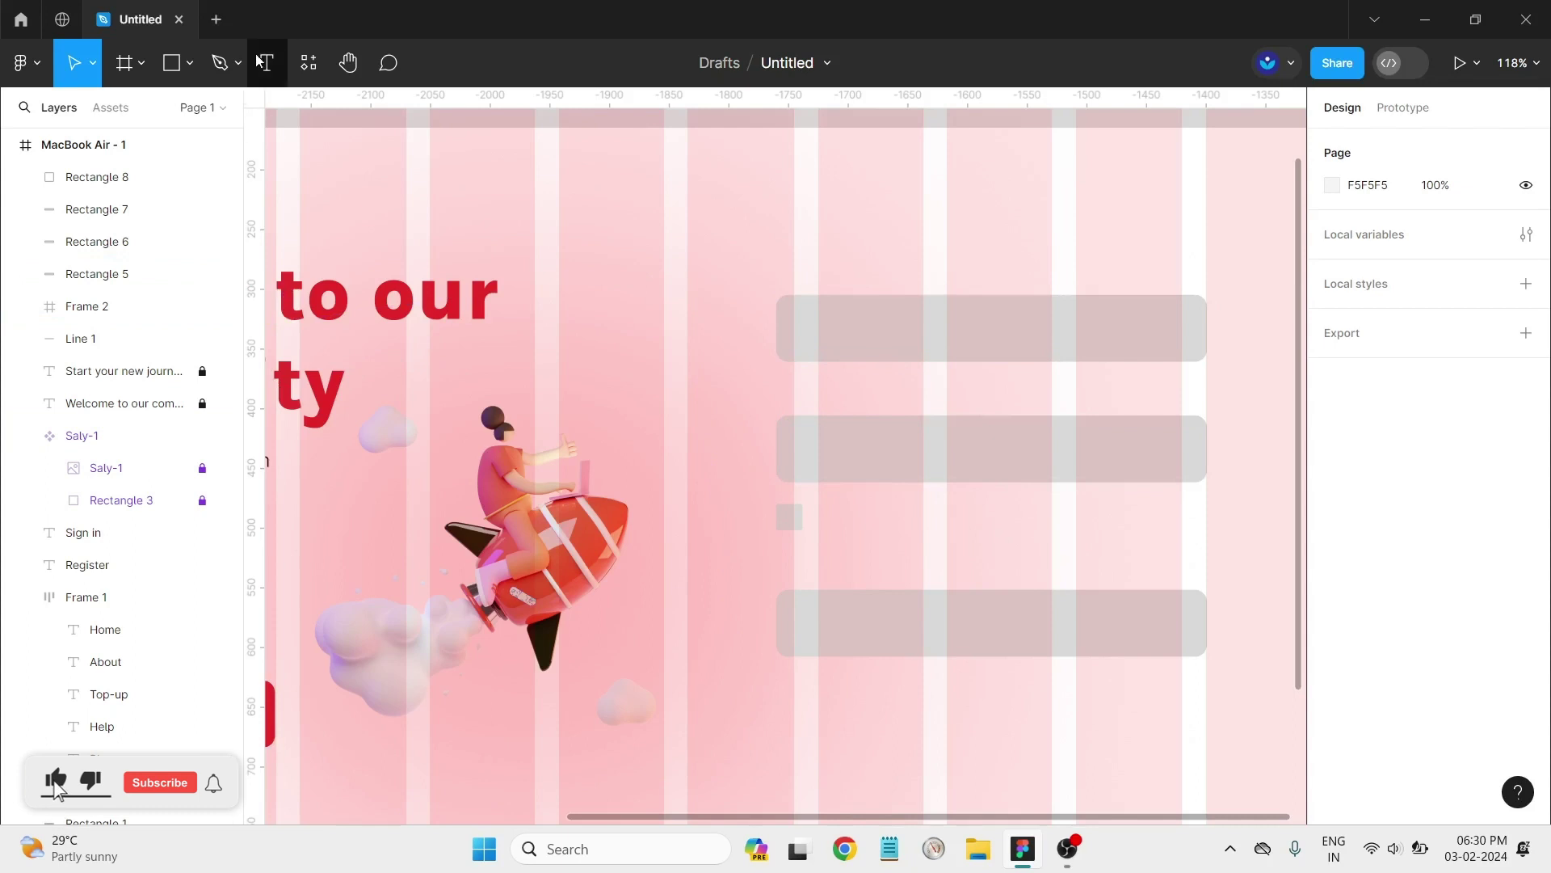
Step: Set the text size to 14, discarding an empty text box
click(269, 76)
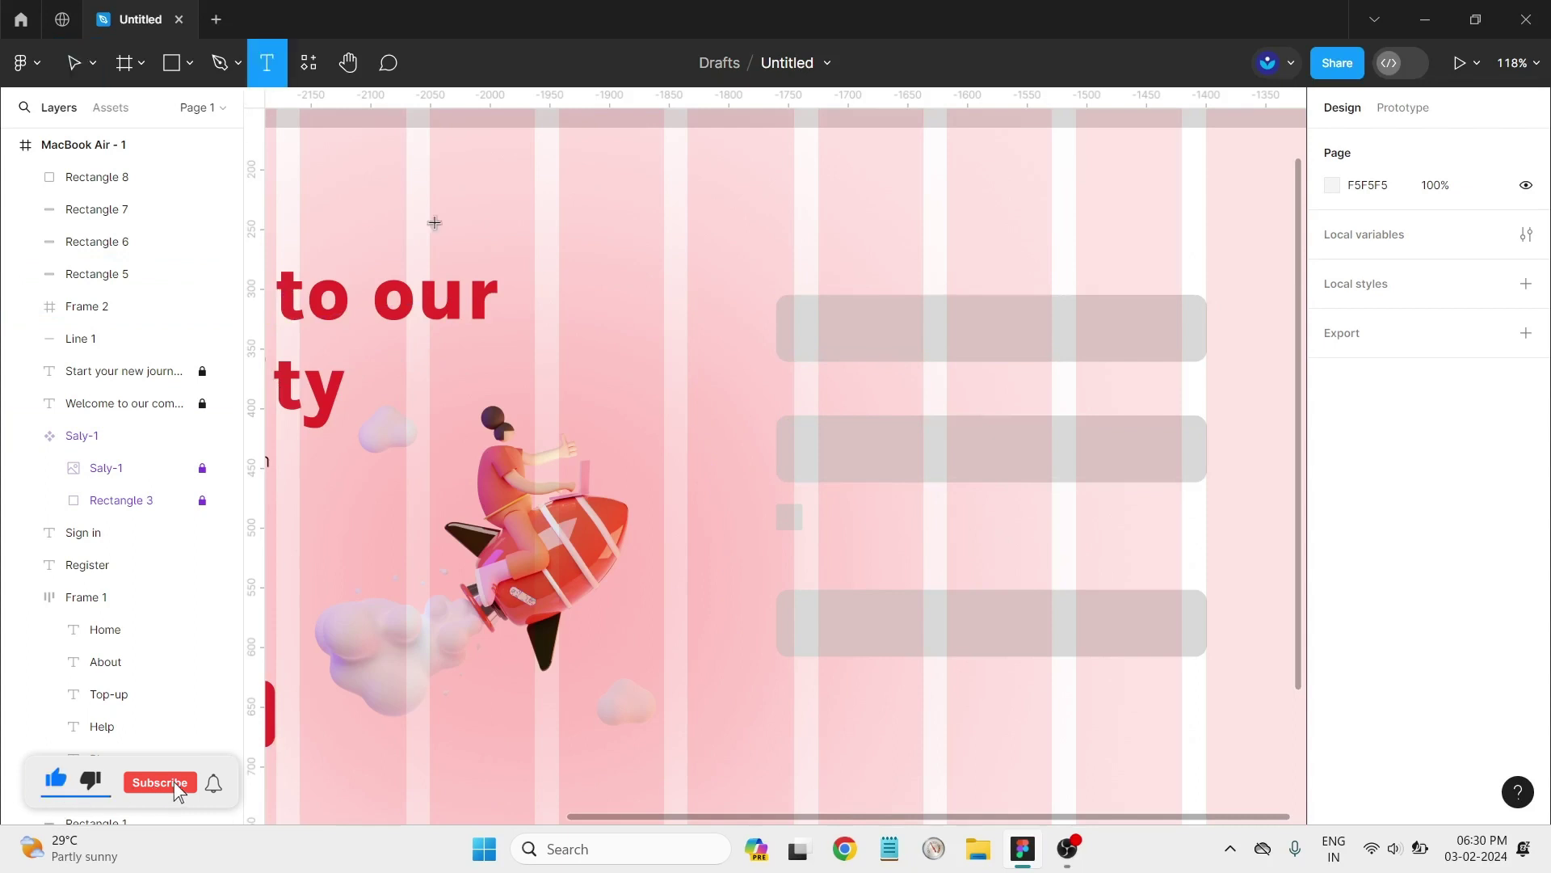
click(815, 512)
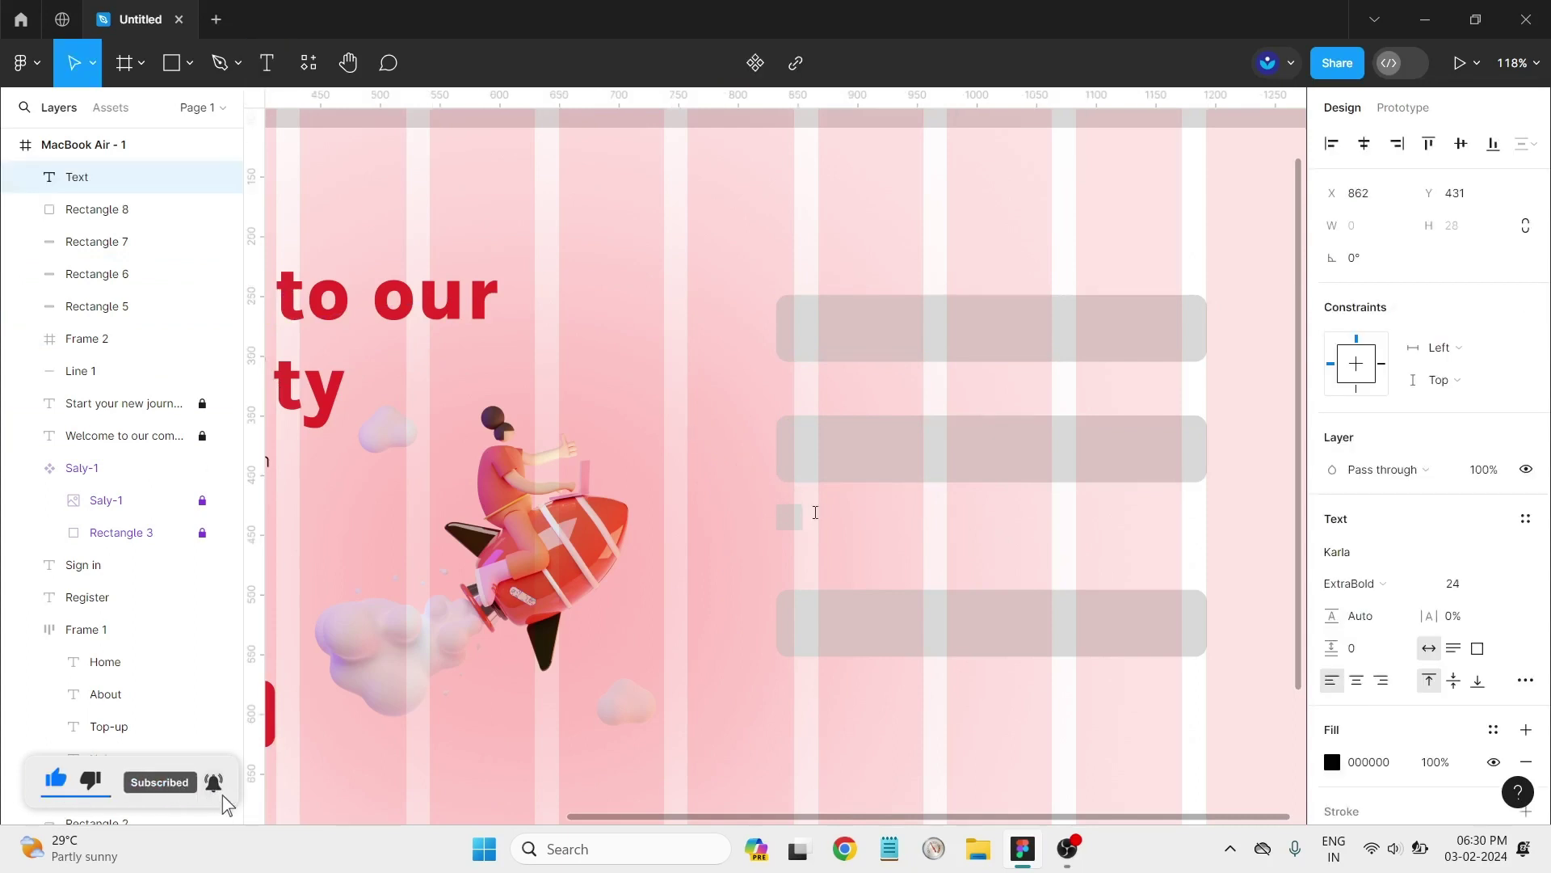
click(1517, 583)
click(1489, 487)
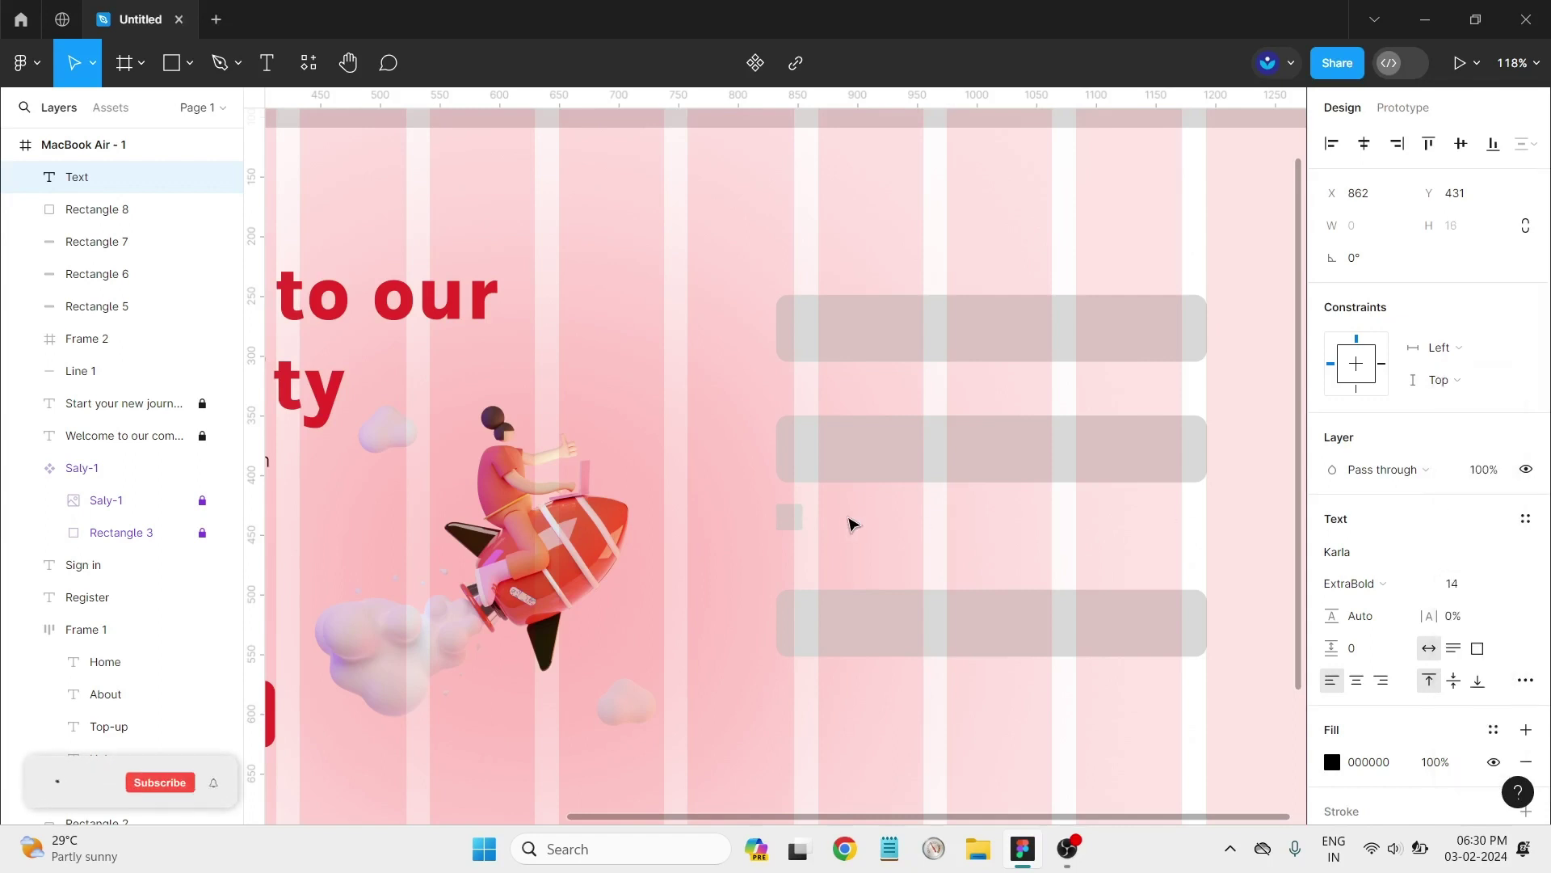
click(846, 525)
Step: Add a bold 'Remember me' label beside the checkbox square
click(267, 62)
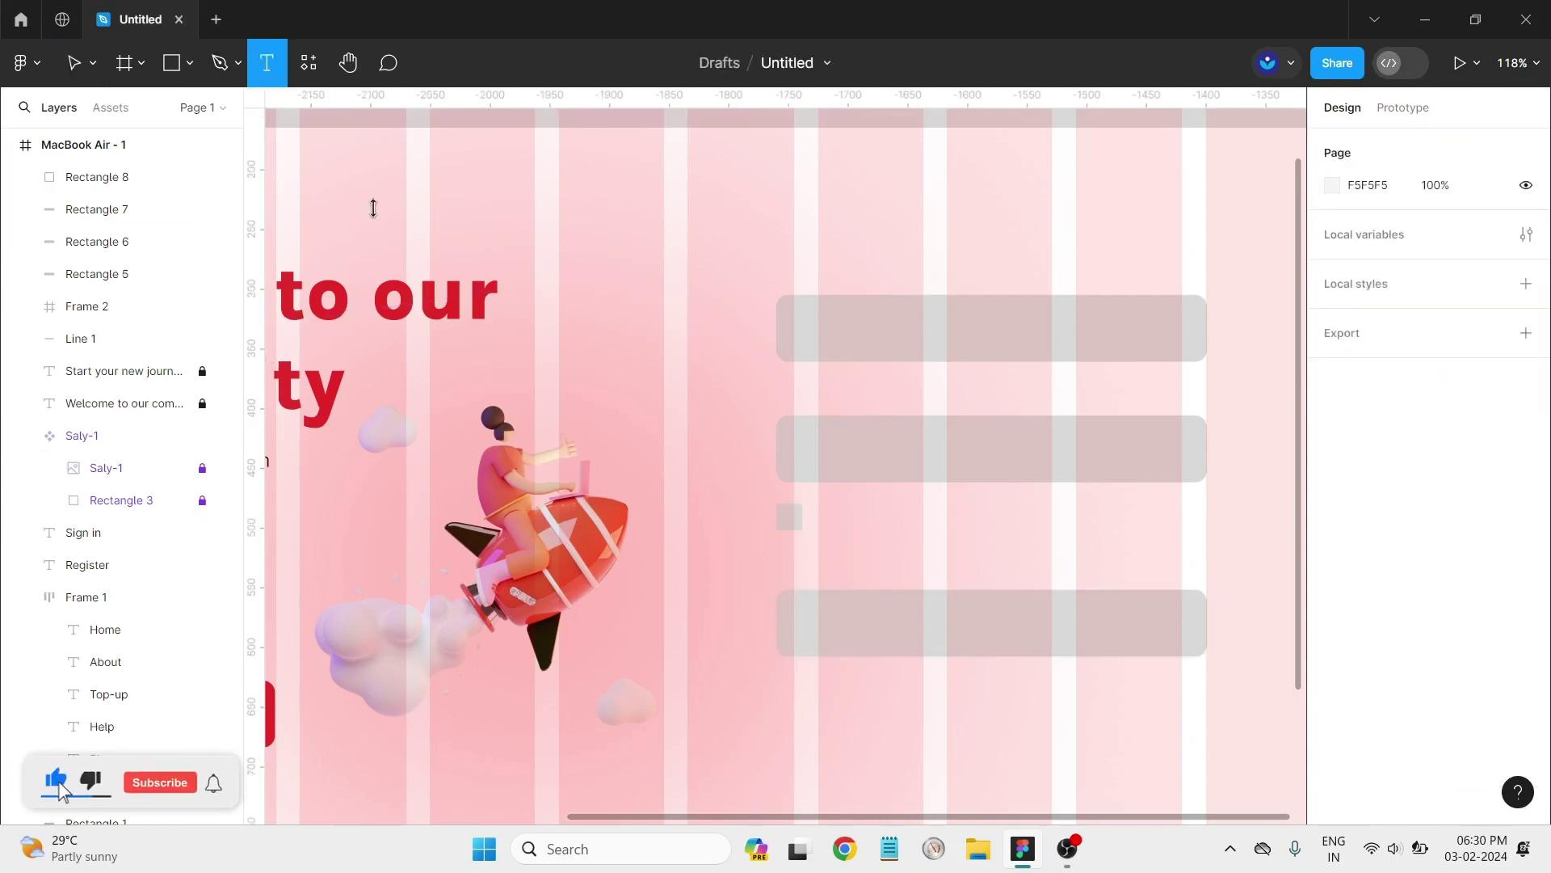
click(821, 525)
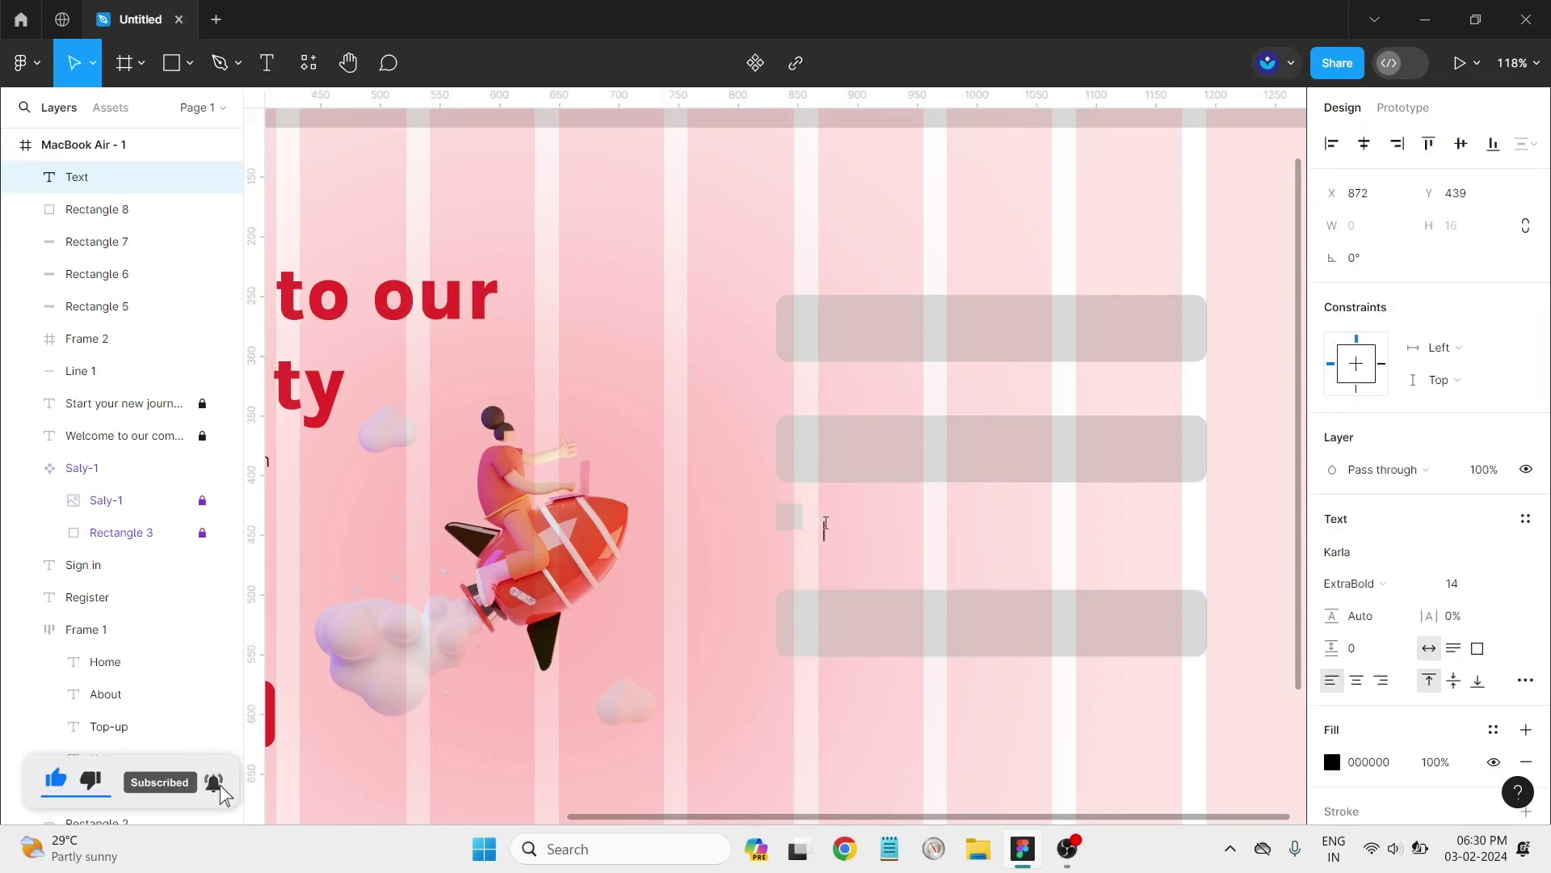
text(Re)
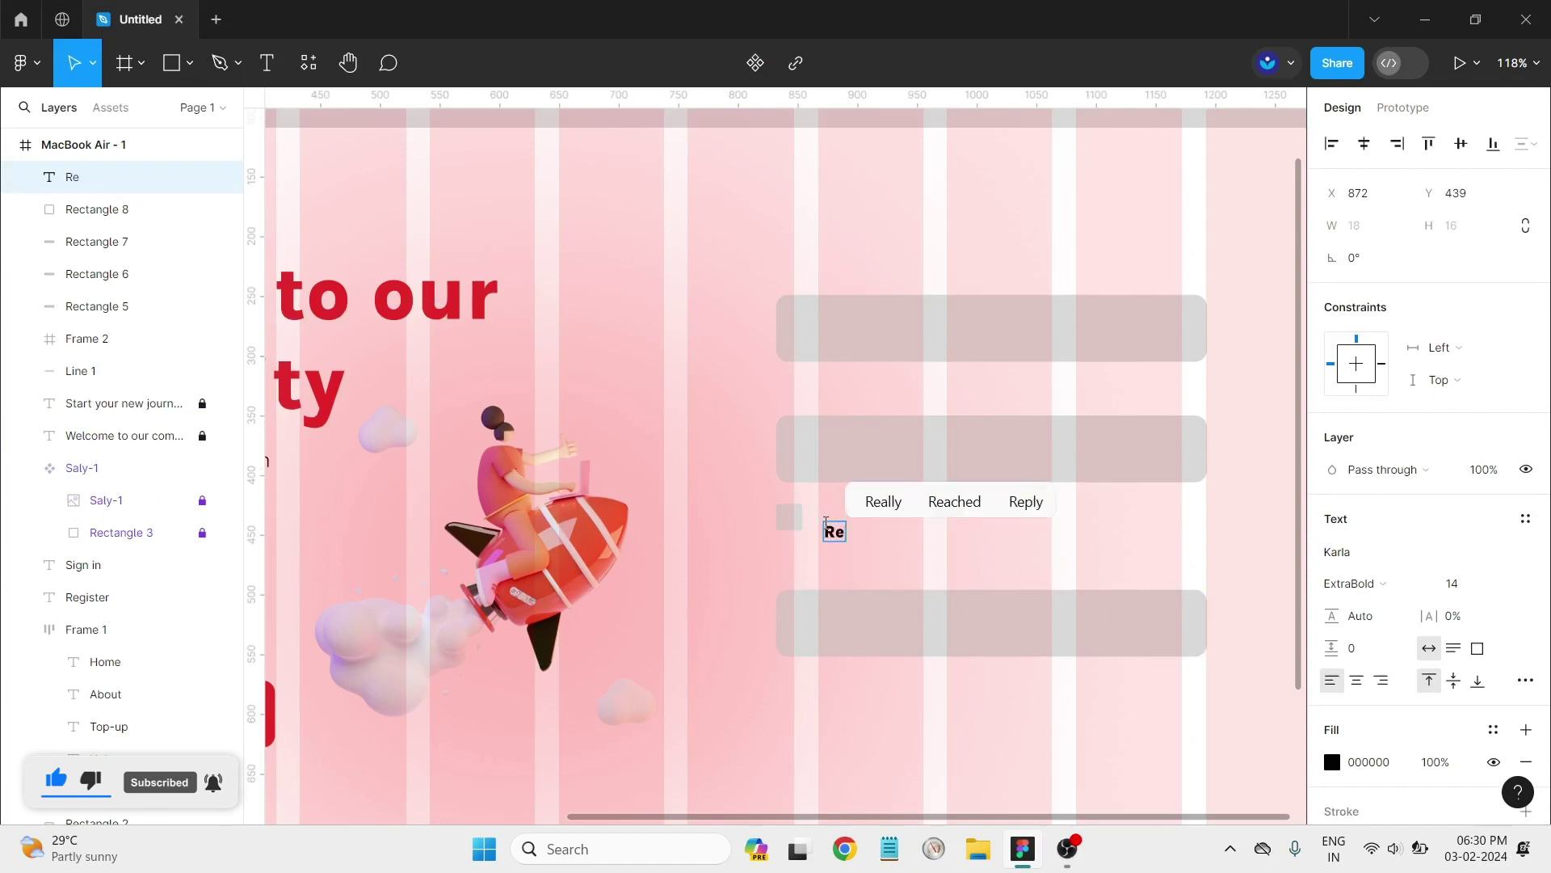
text(mem)
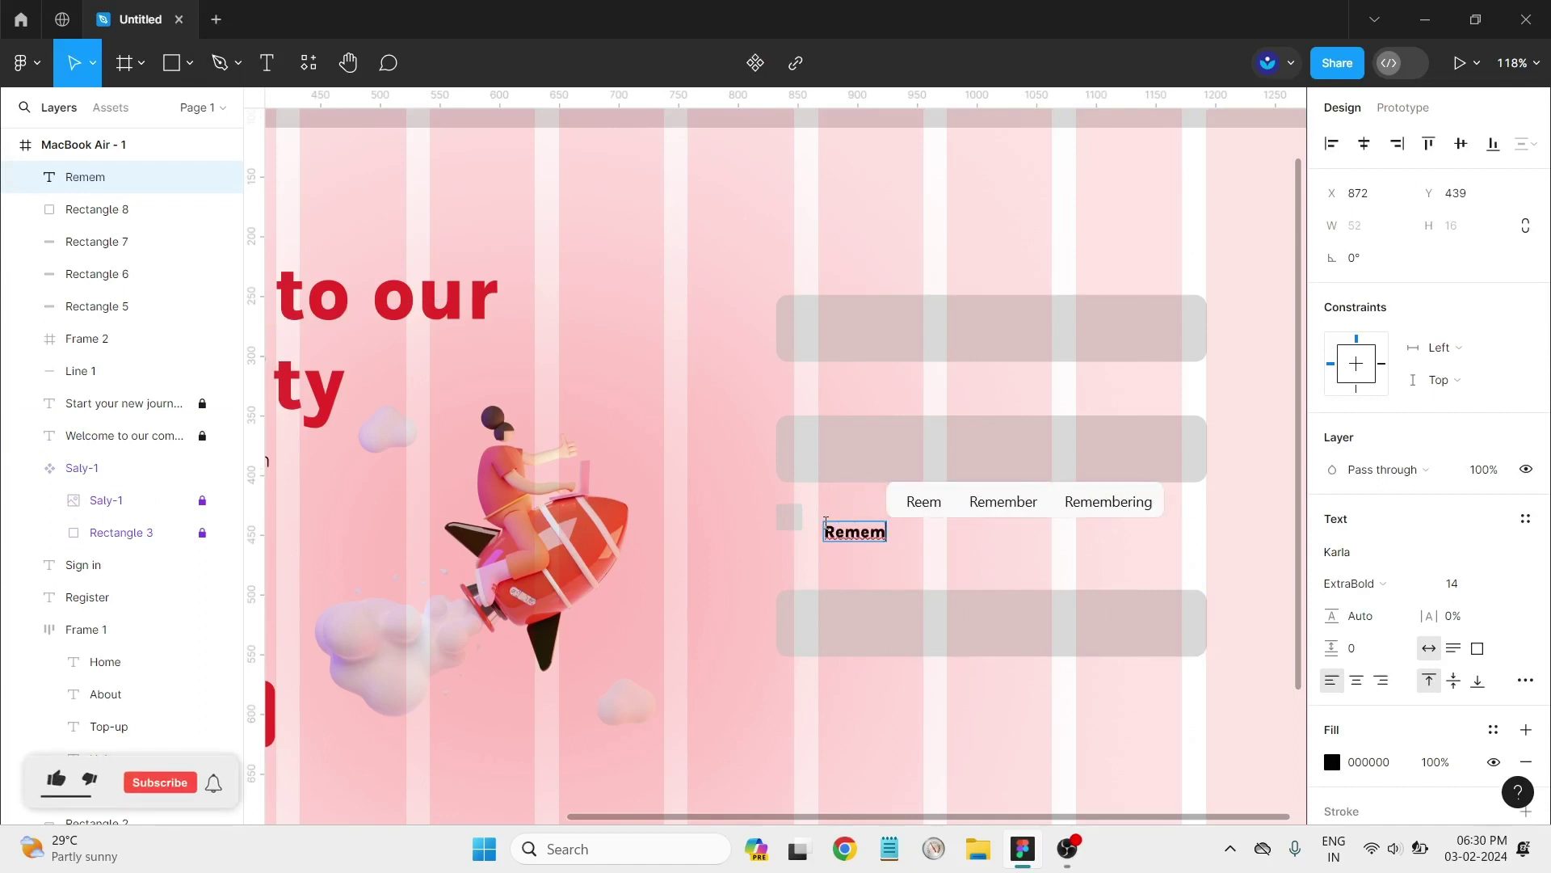
text(ber me)
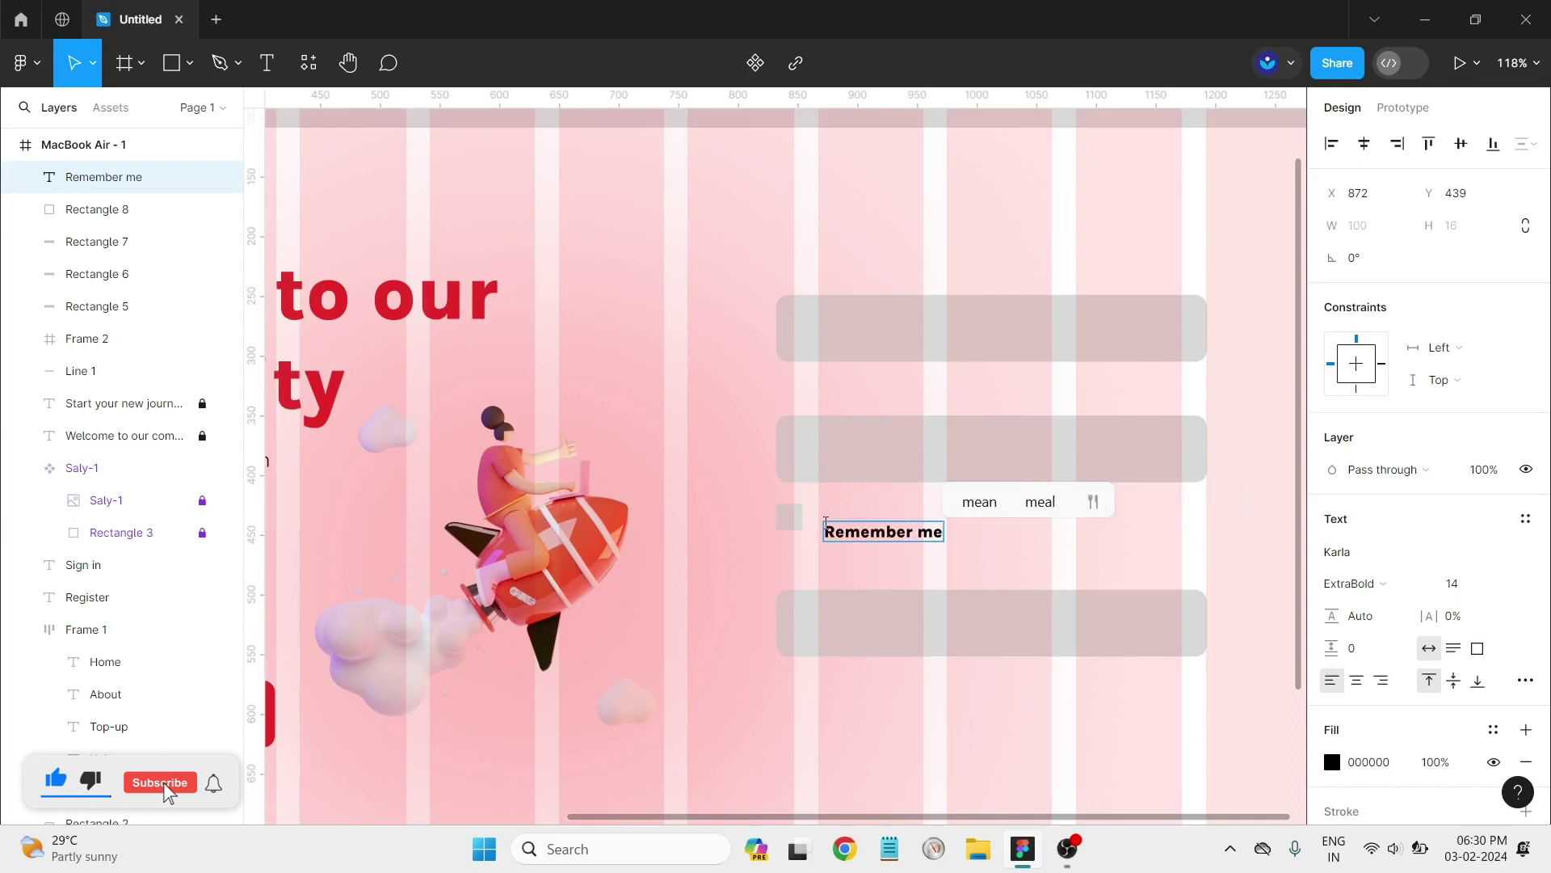
key(Escape)
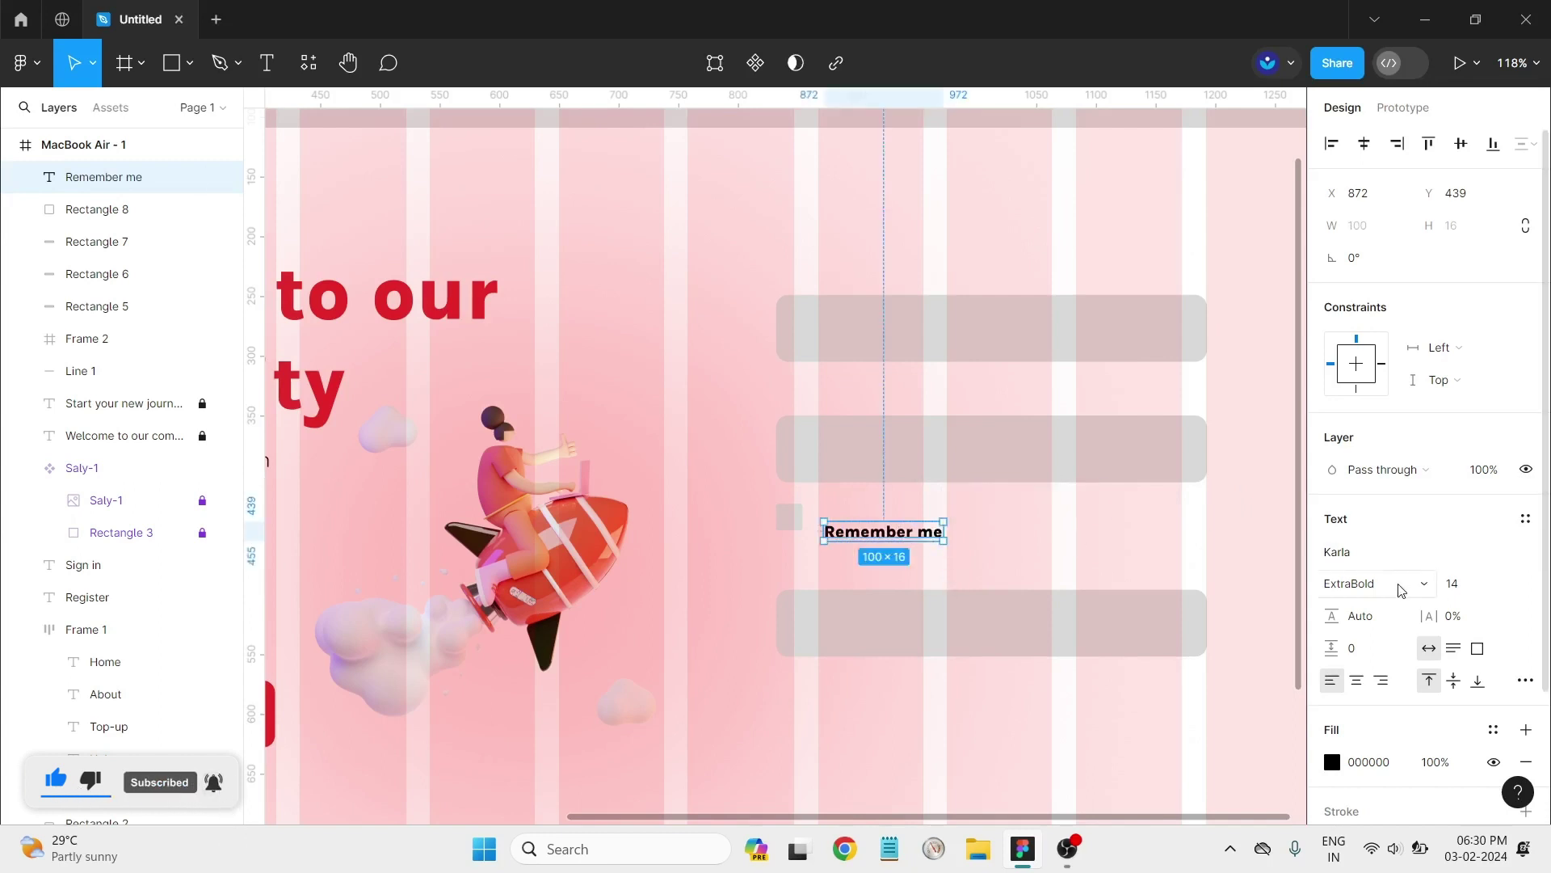
click(1350, 583)
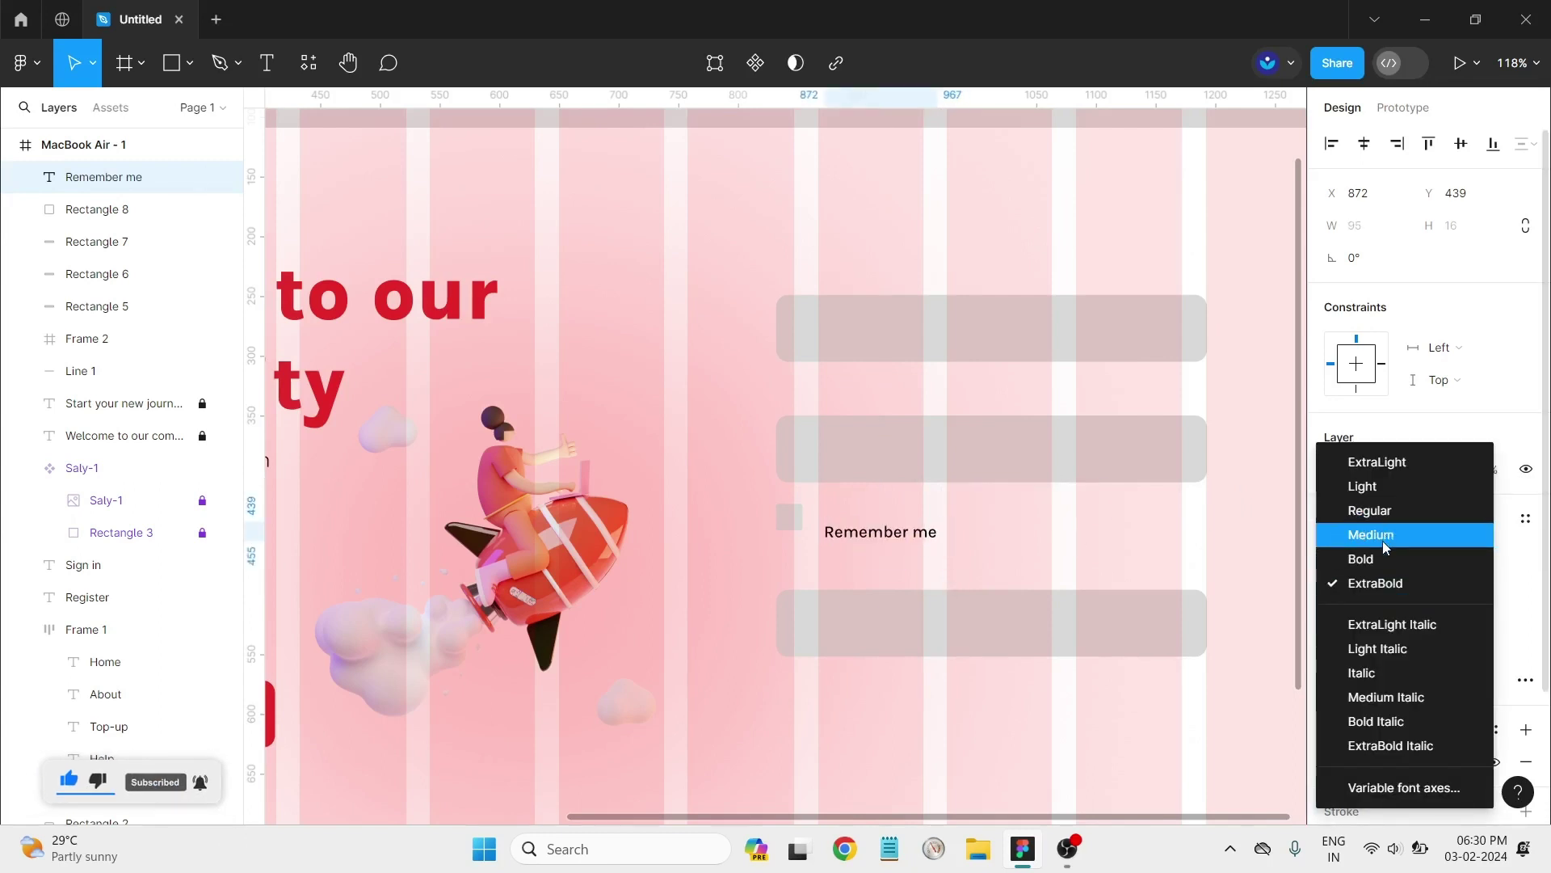
click(1382, 558)
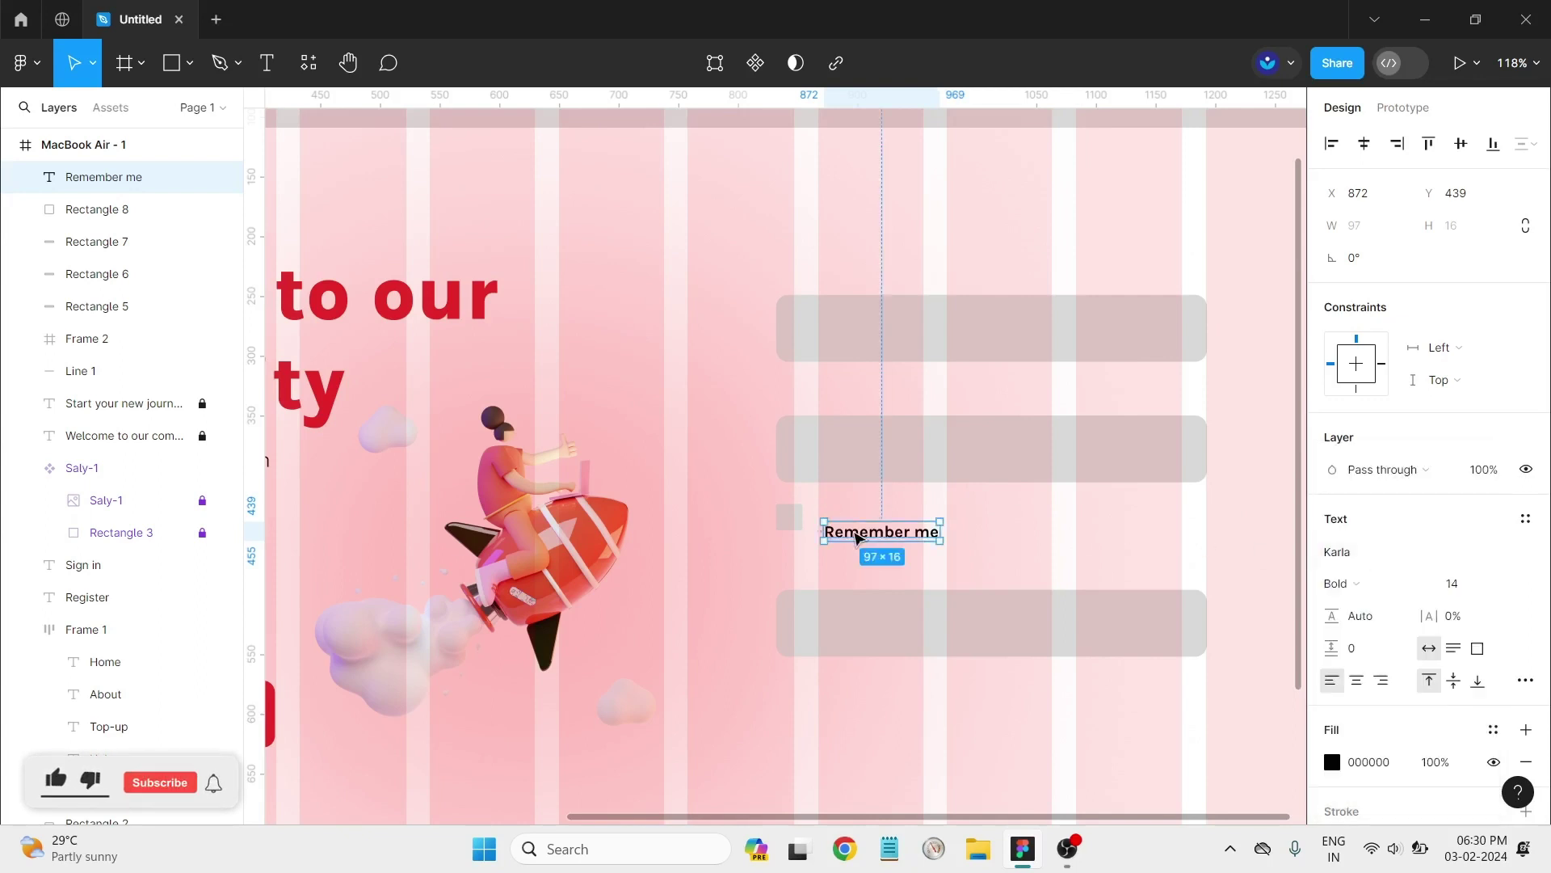
drag(858, 533, 849, 520)
click(1046, 549)
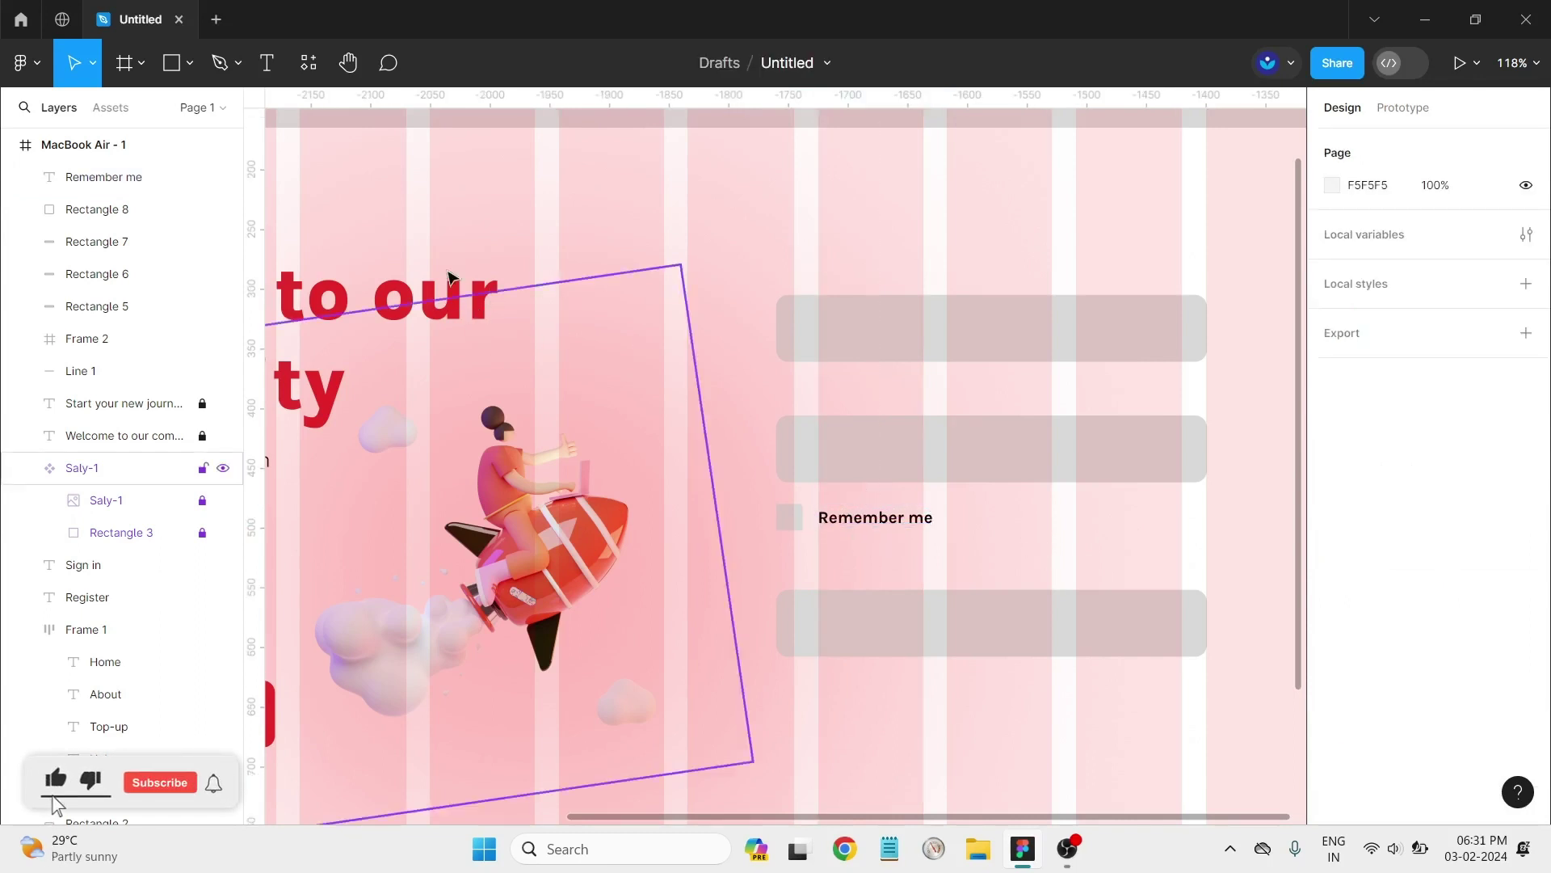
Step: Add a 'Forgot Password?' label at the right end of the row
click(267, 62)
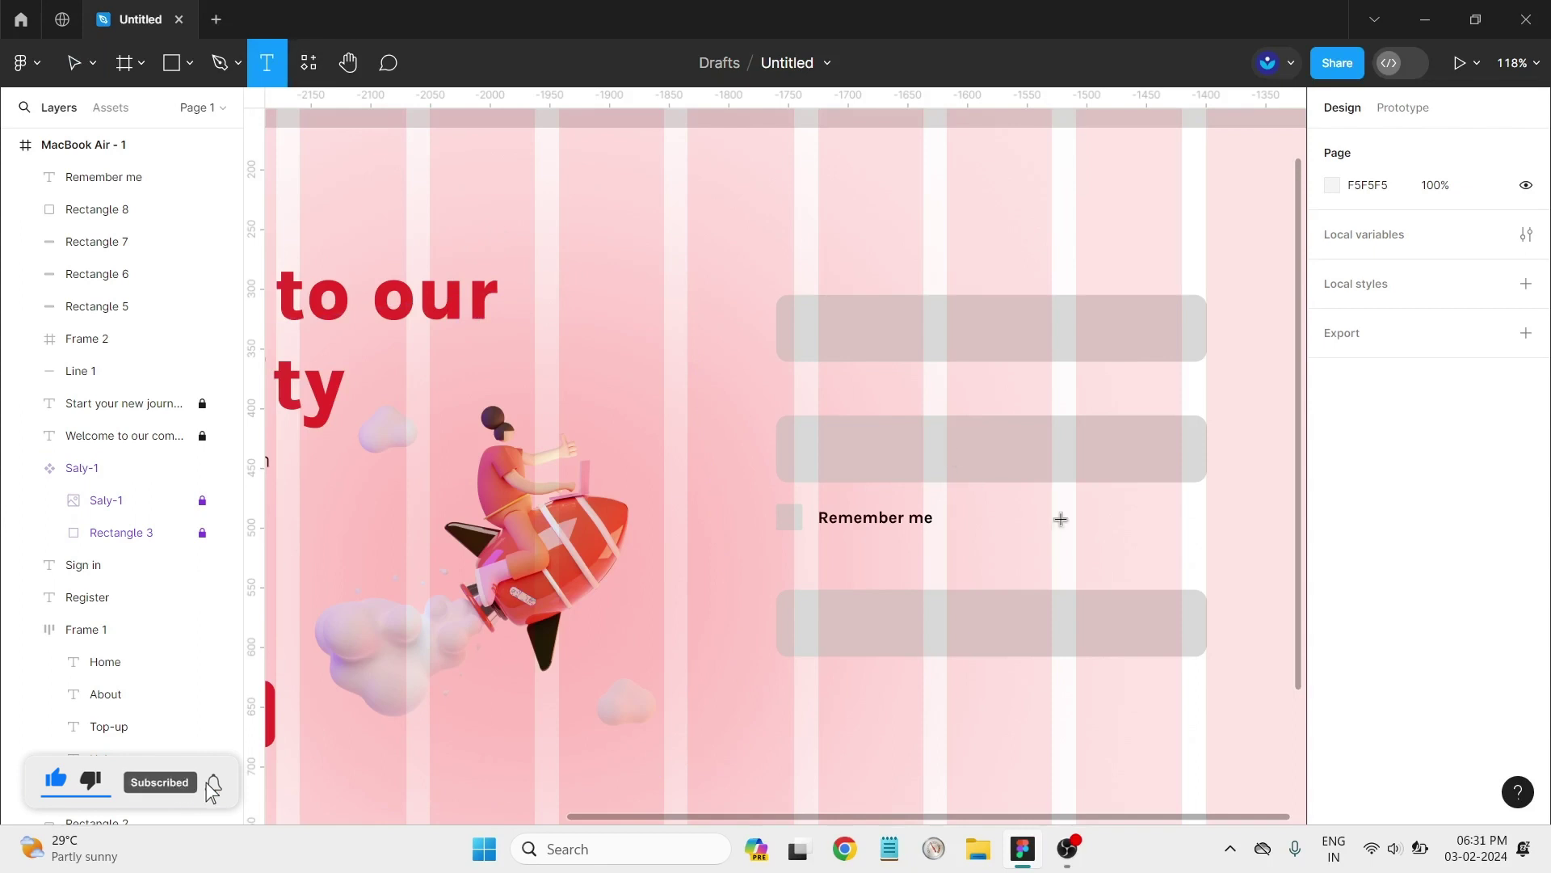
click(1021, 528)
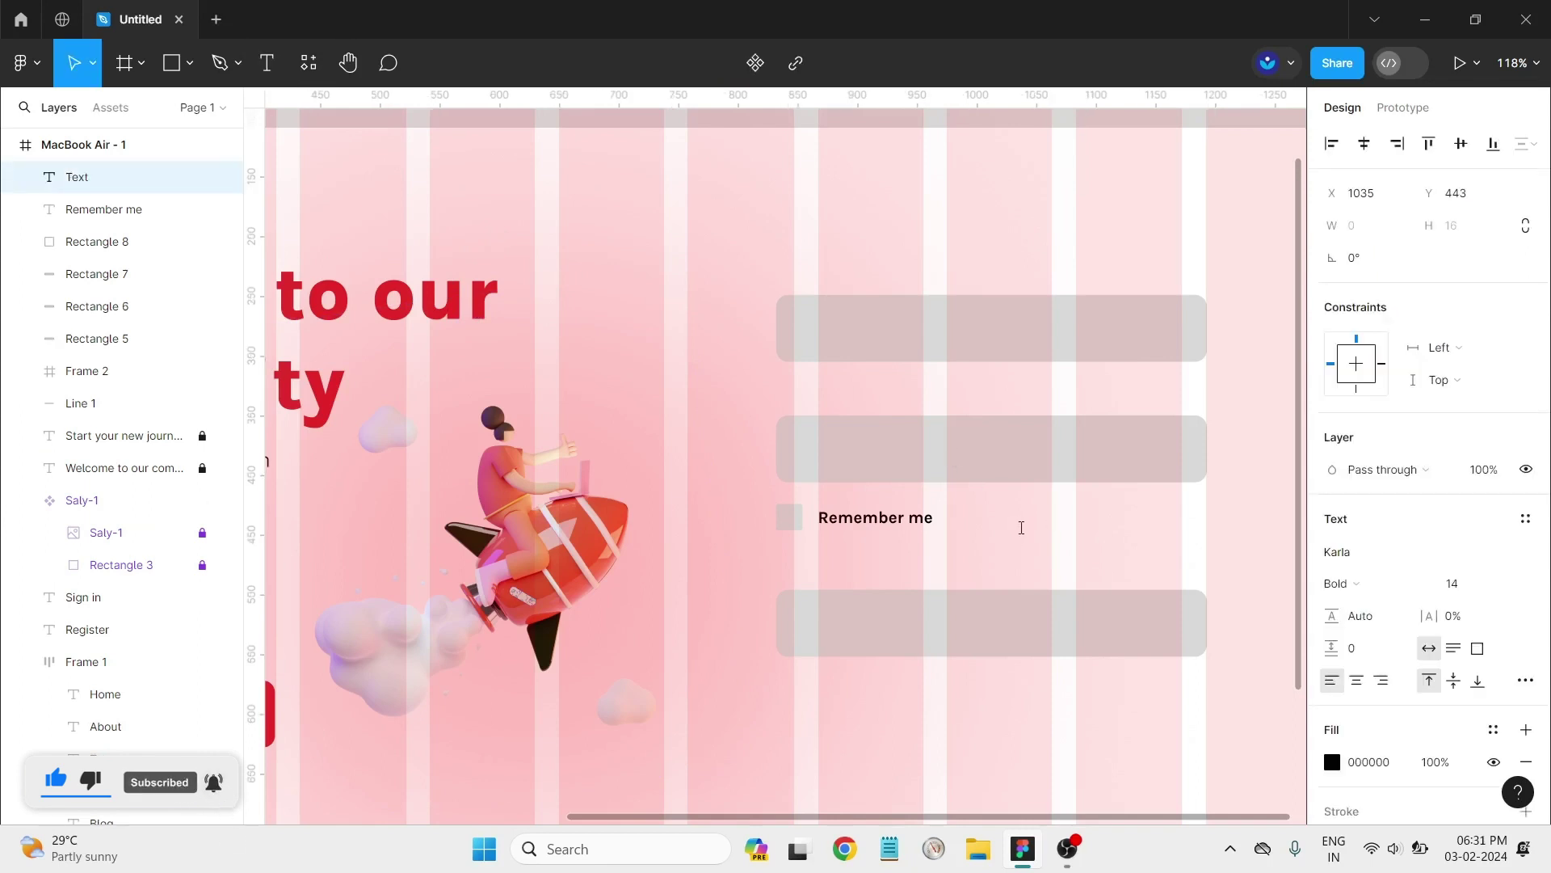
text(For)
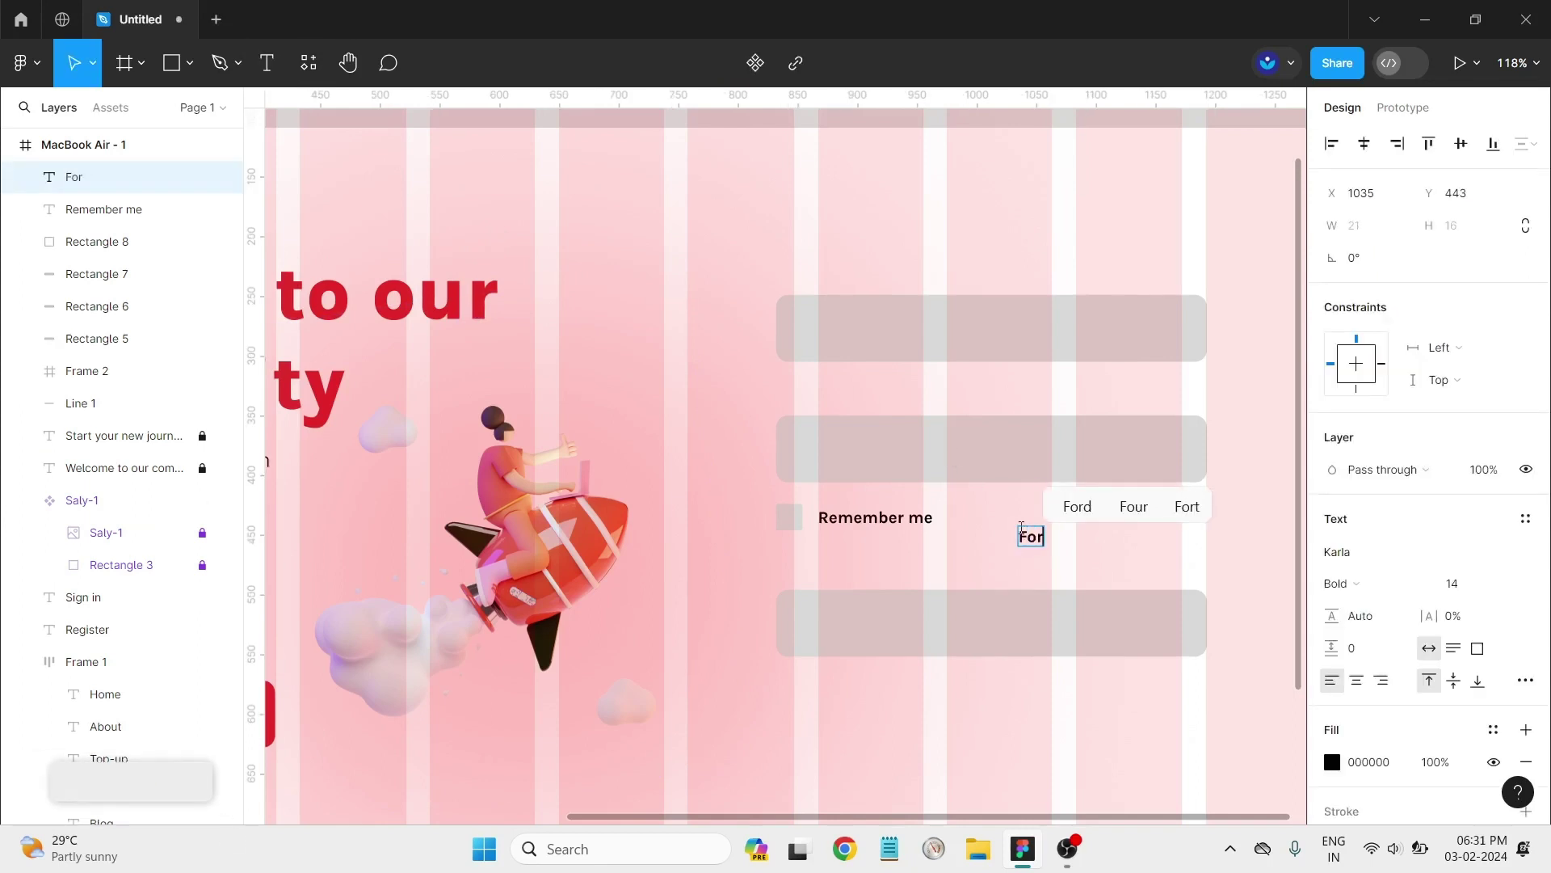
text(got P)
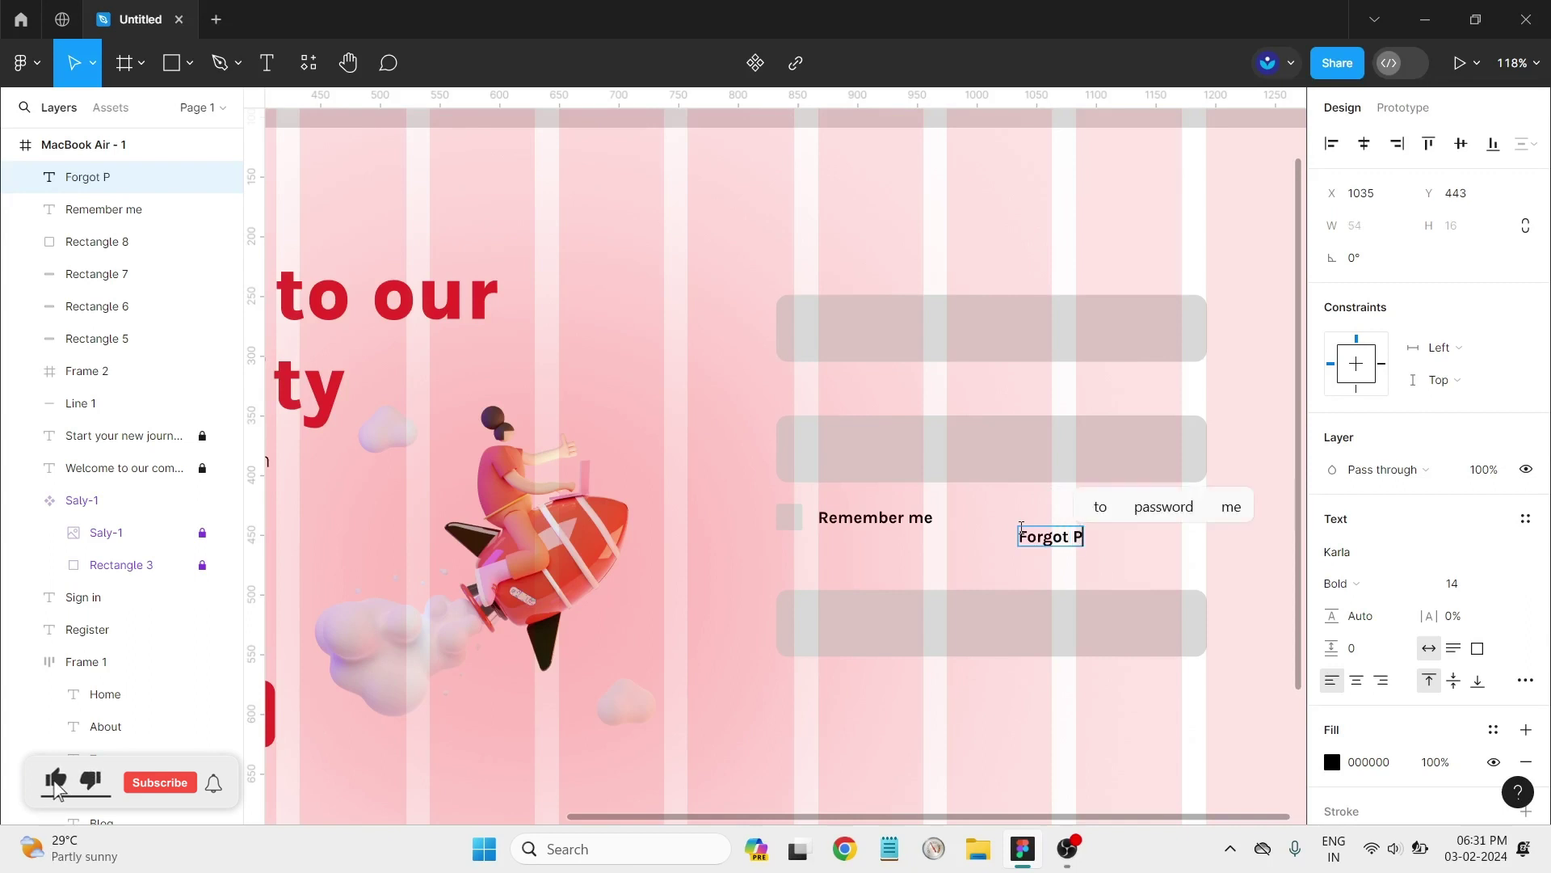
text(asswor)
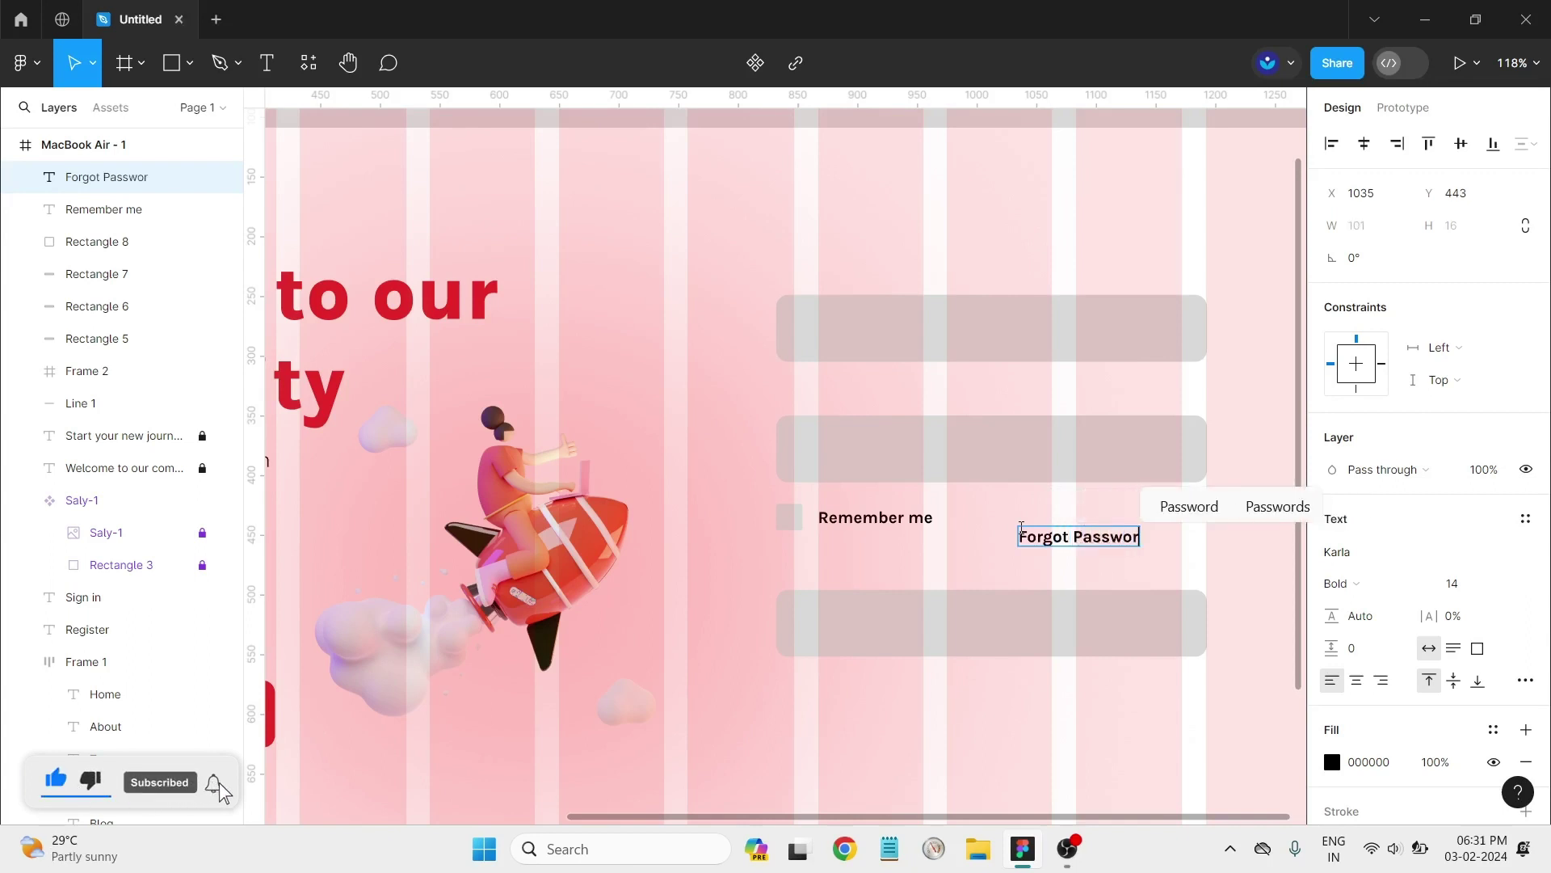
text(d)
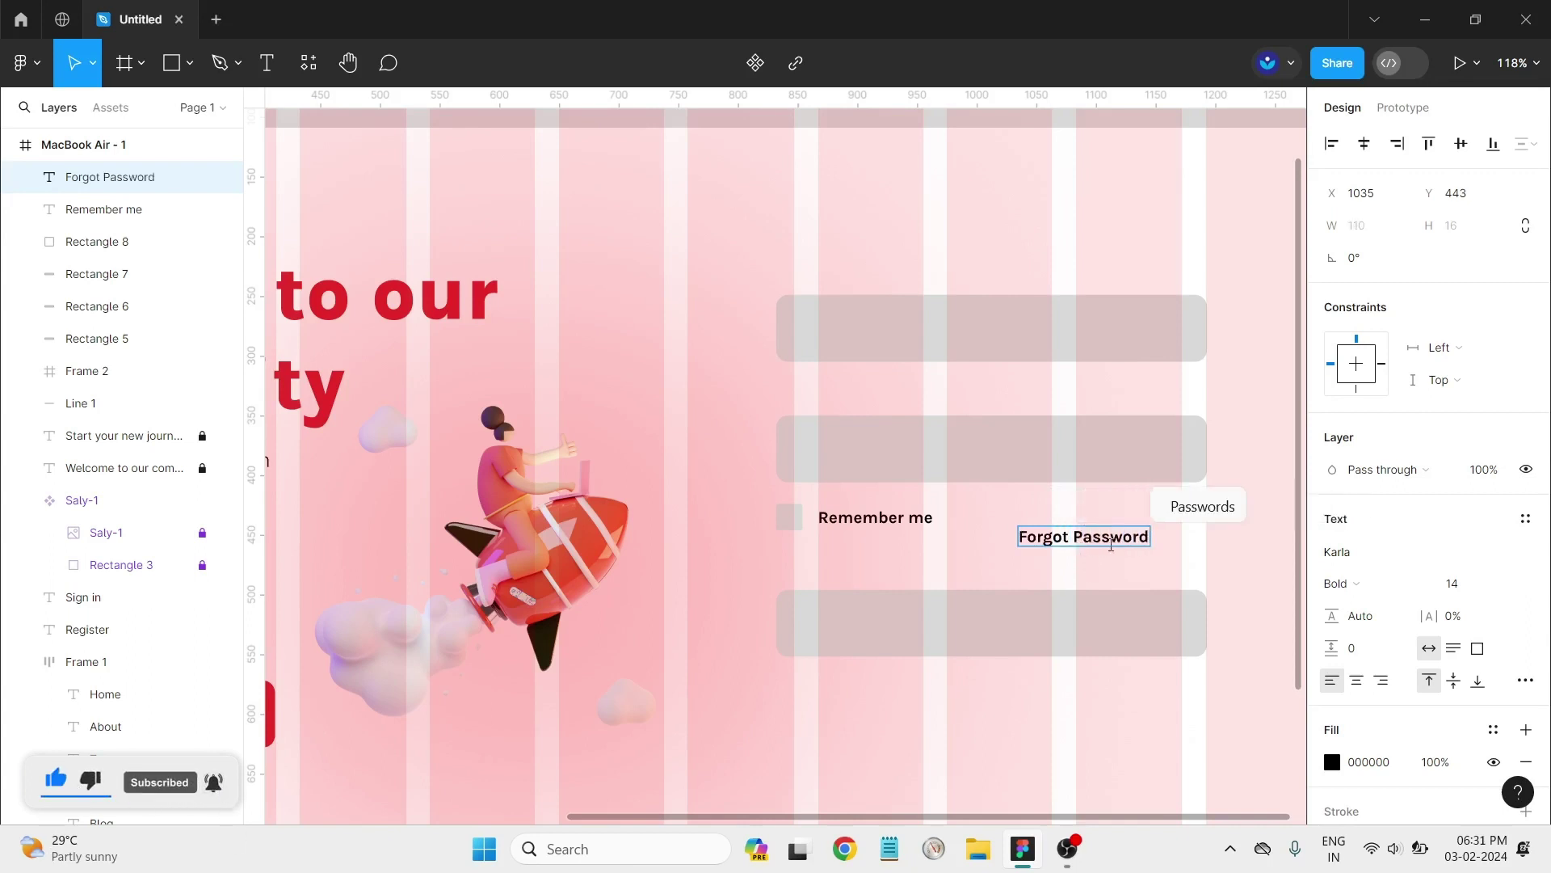
text(?)
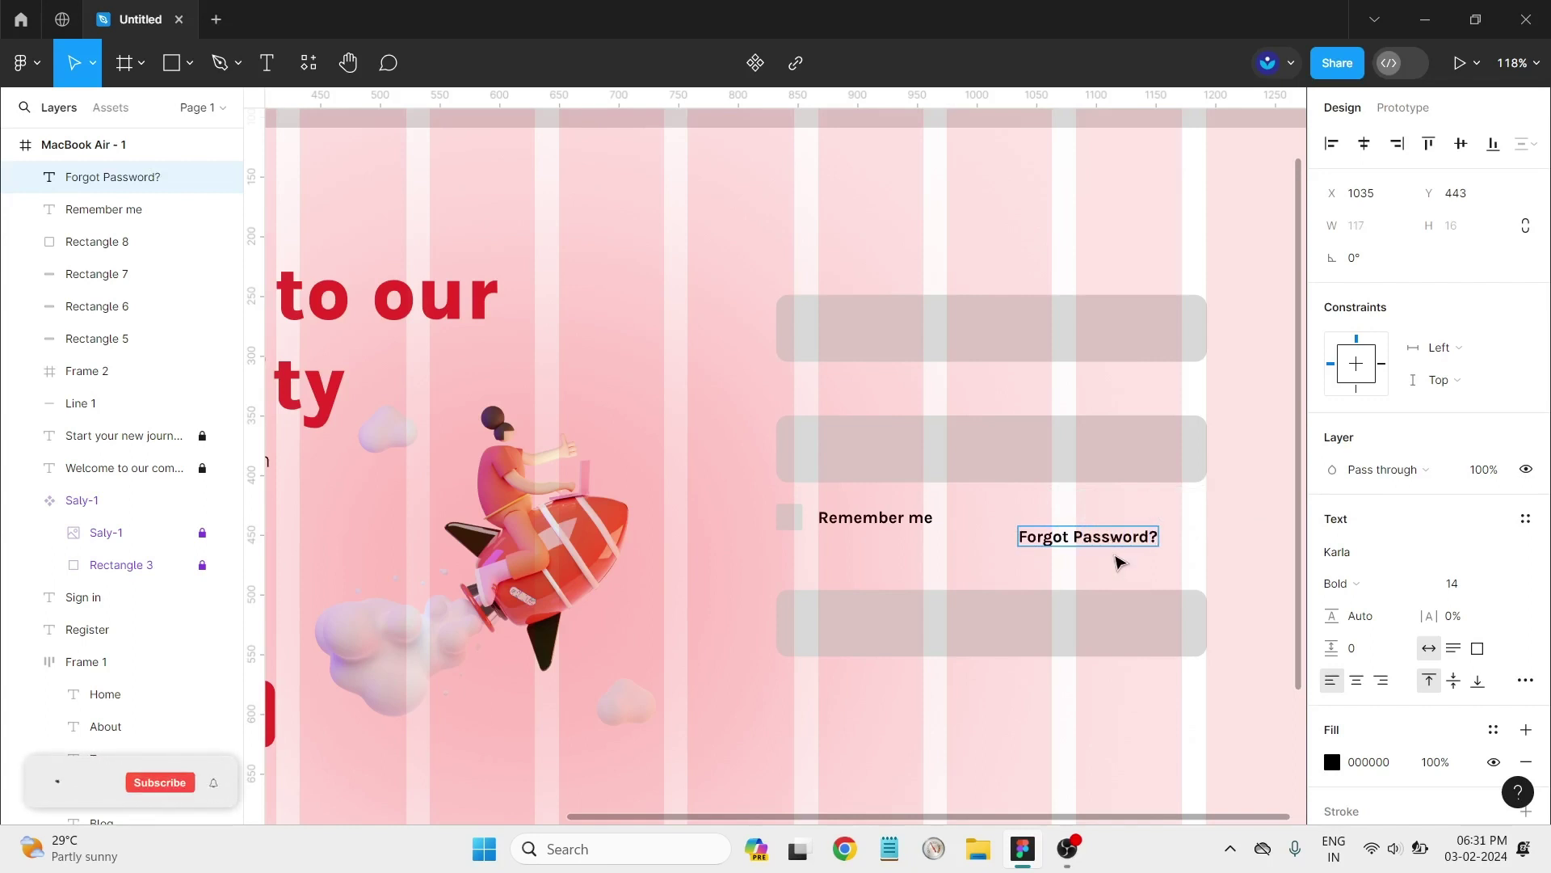
key(Escape)
drag(1142, 534, 1157, 519)
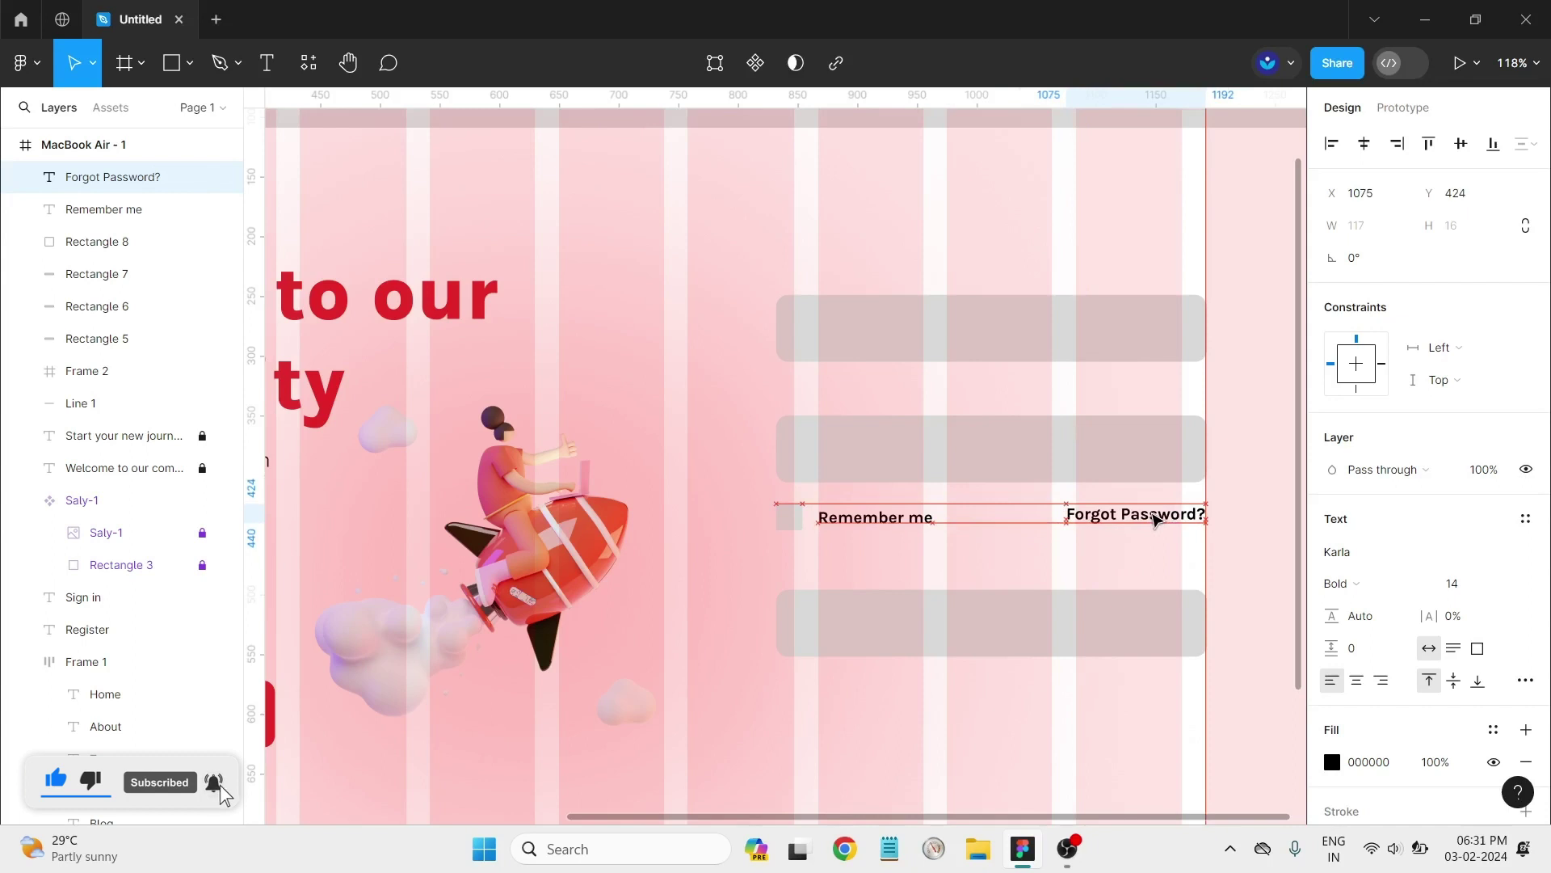
click(1265, 568)
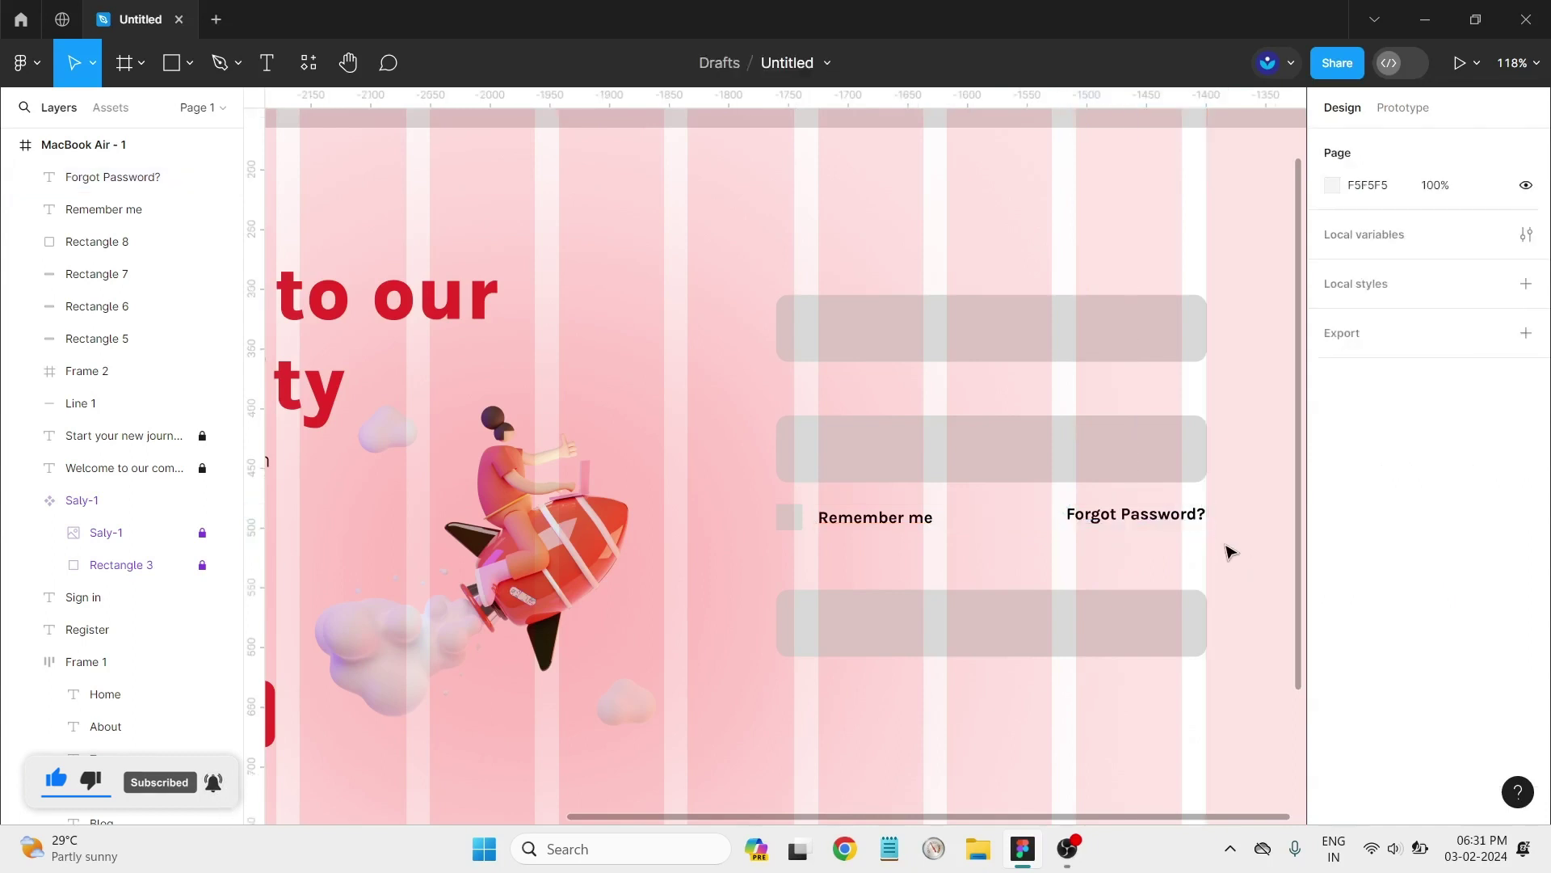
Step: Align the checkbox, 'Remember me' and 'Forgot Password?' on their vertical centers
click(1075, 514)
shift+click(848, 517)
shift+click(789, 517)
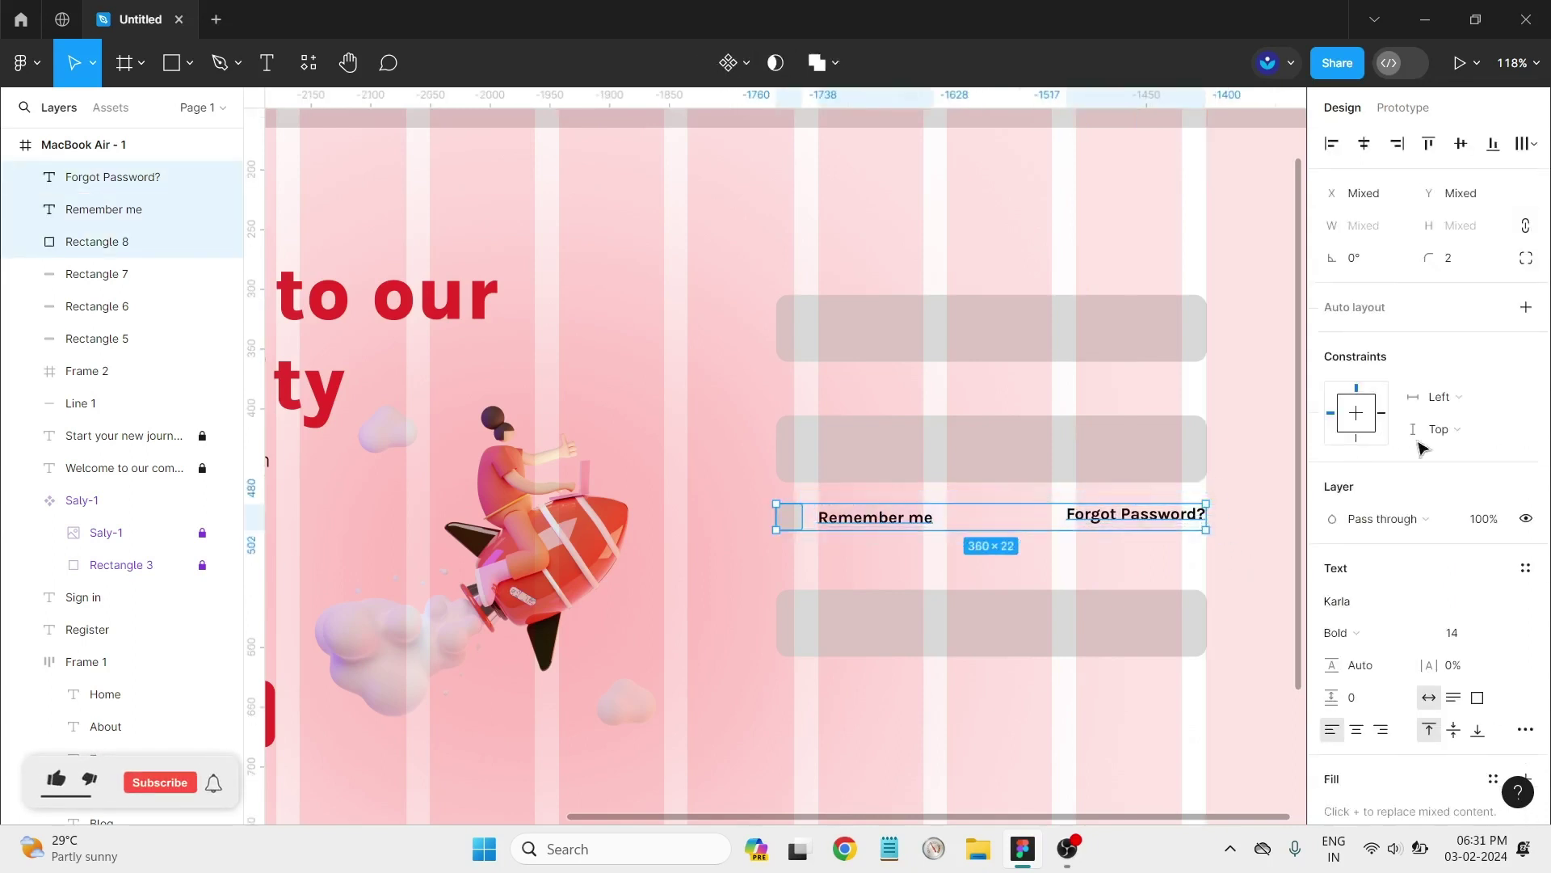
click(1458, 147)
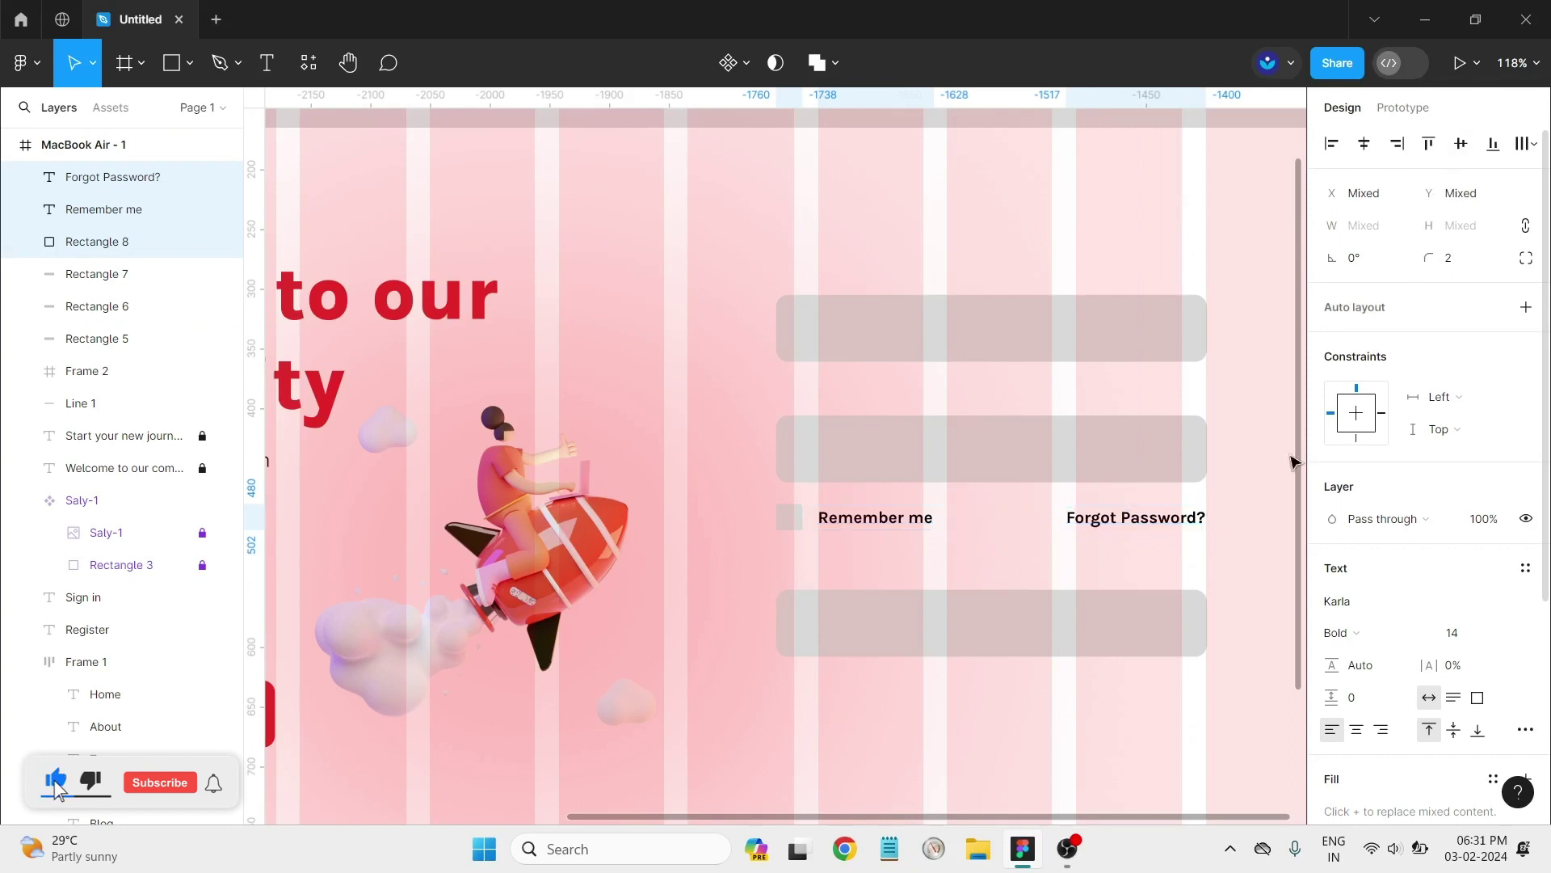
click(1232, 549)
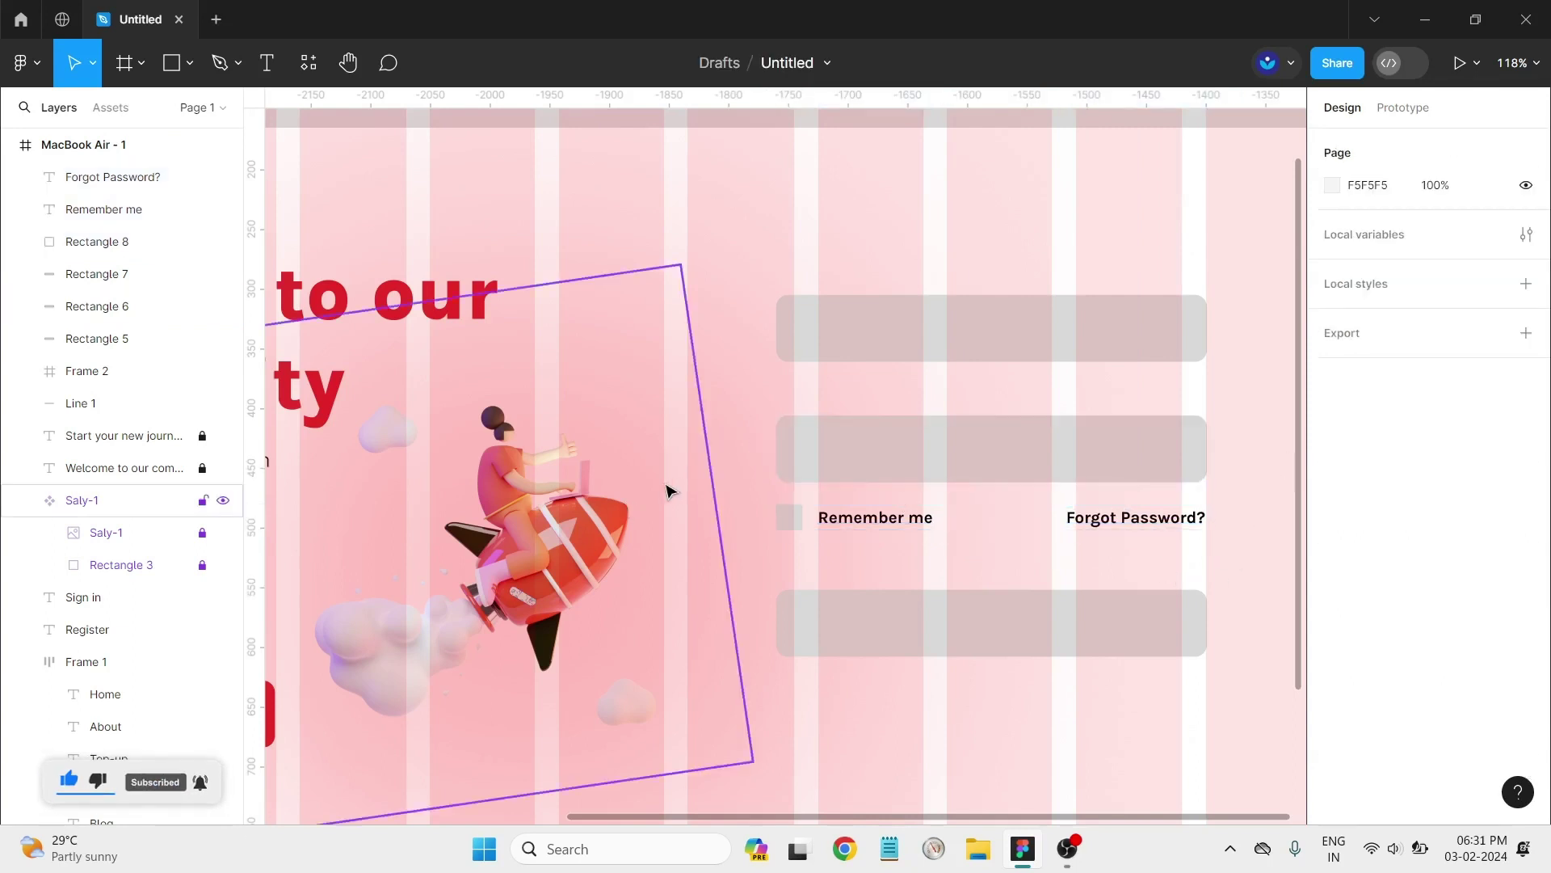
Step: Place 'Enter your email address' text centered inside the first field
click(267, 63)
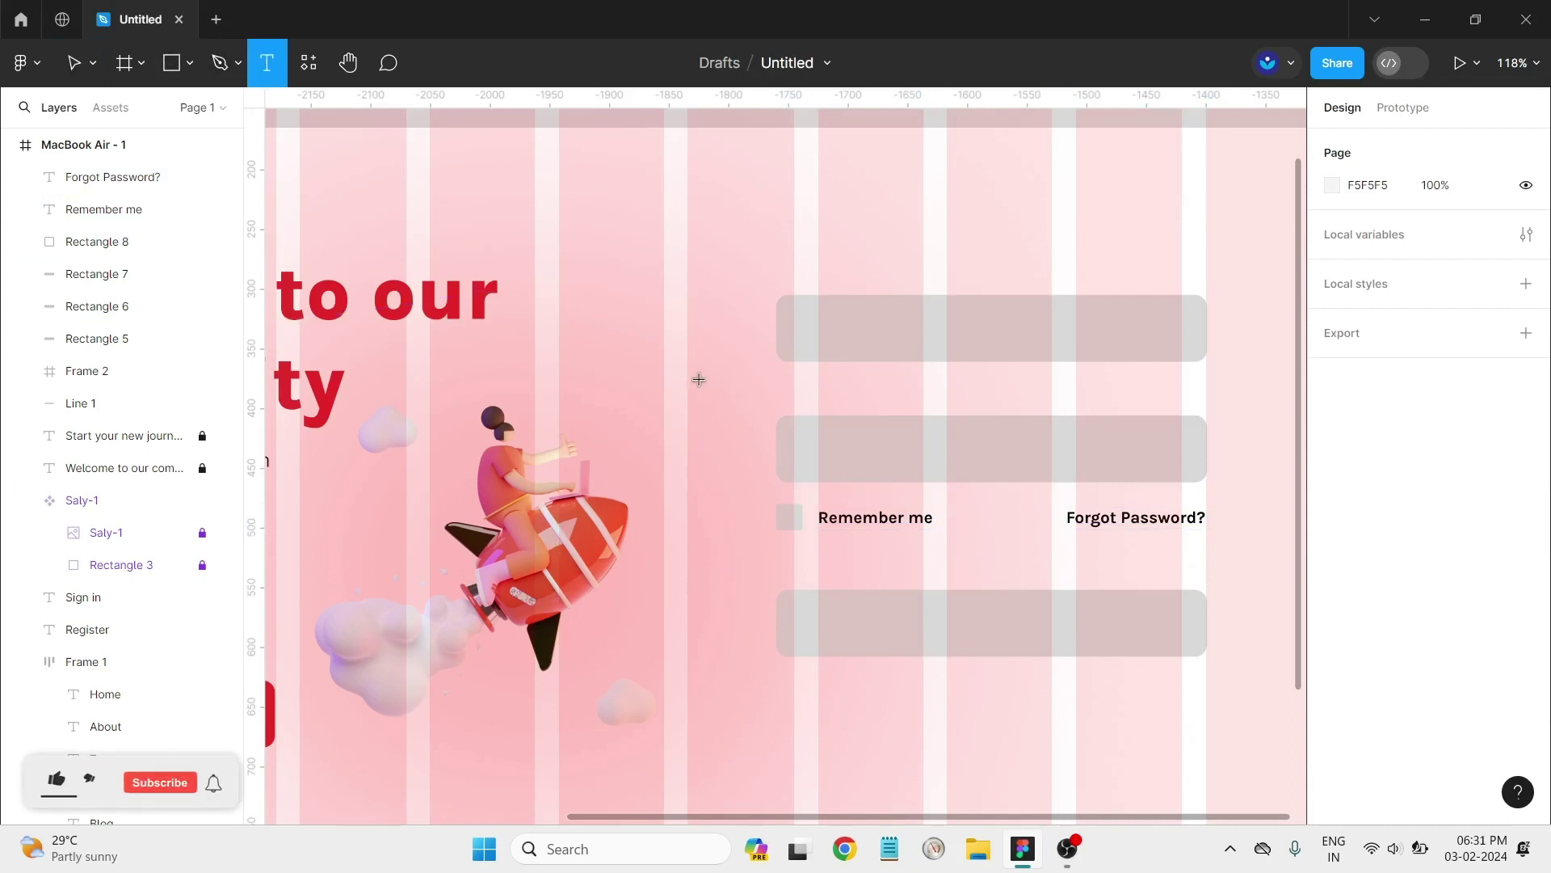
click(779, 328)
text(Enter)
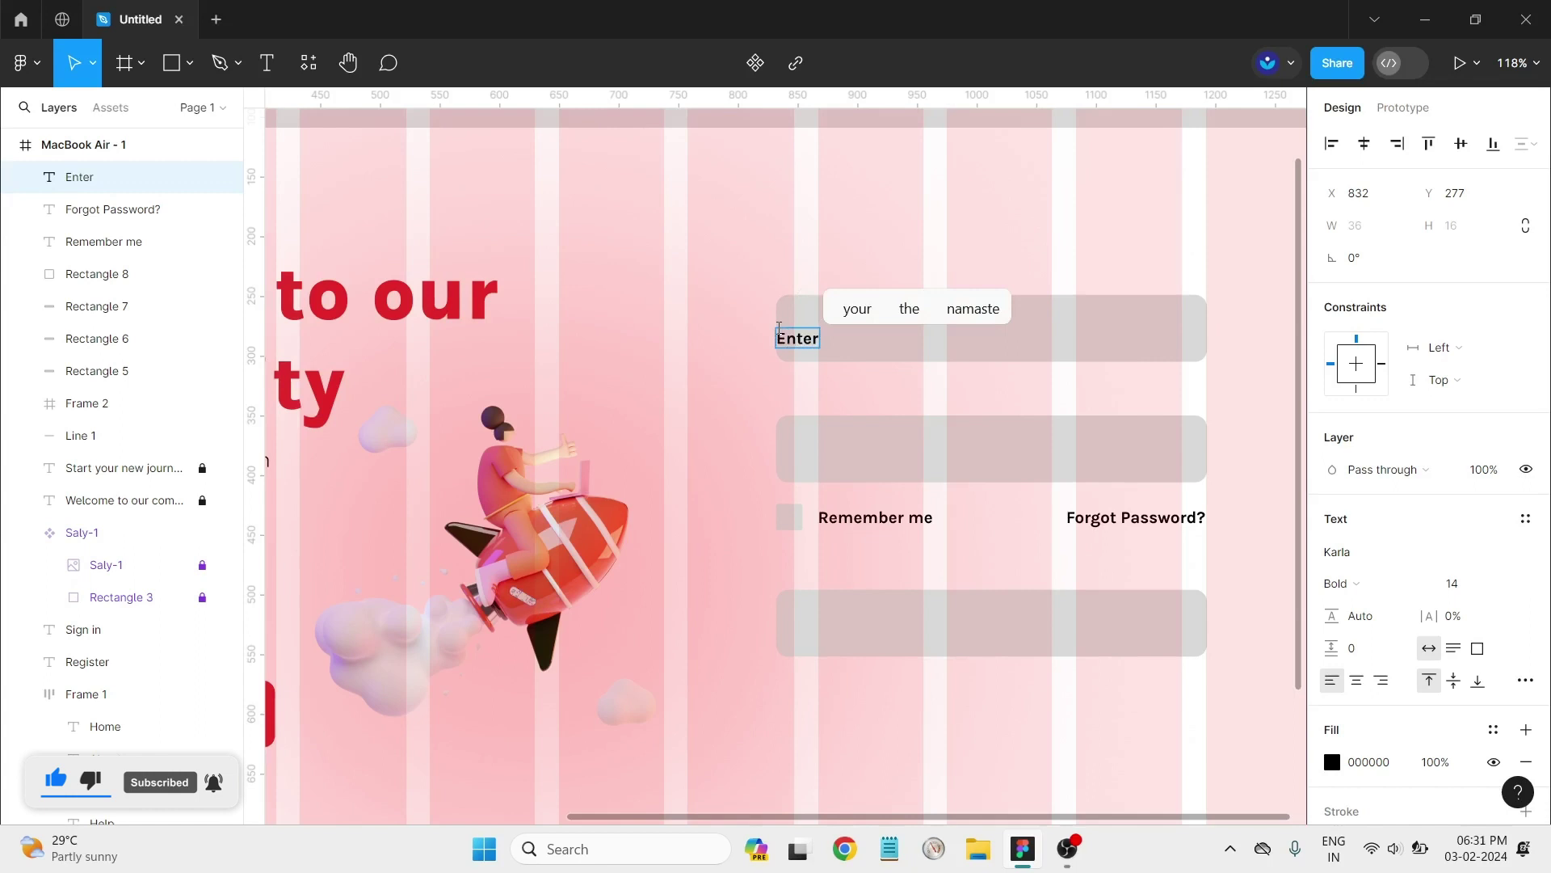
text( your )
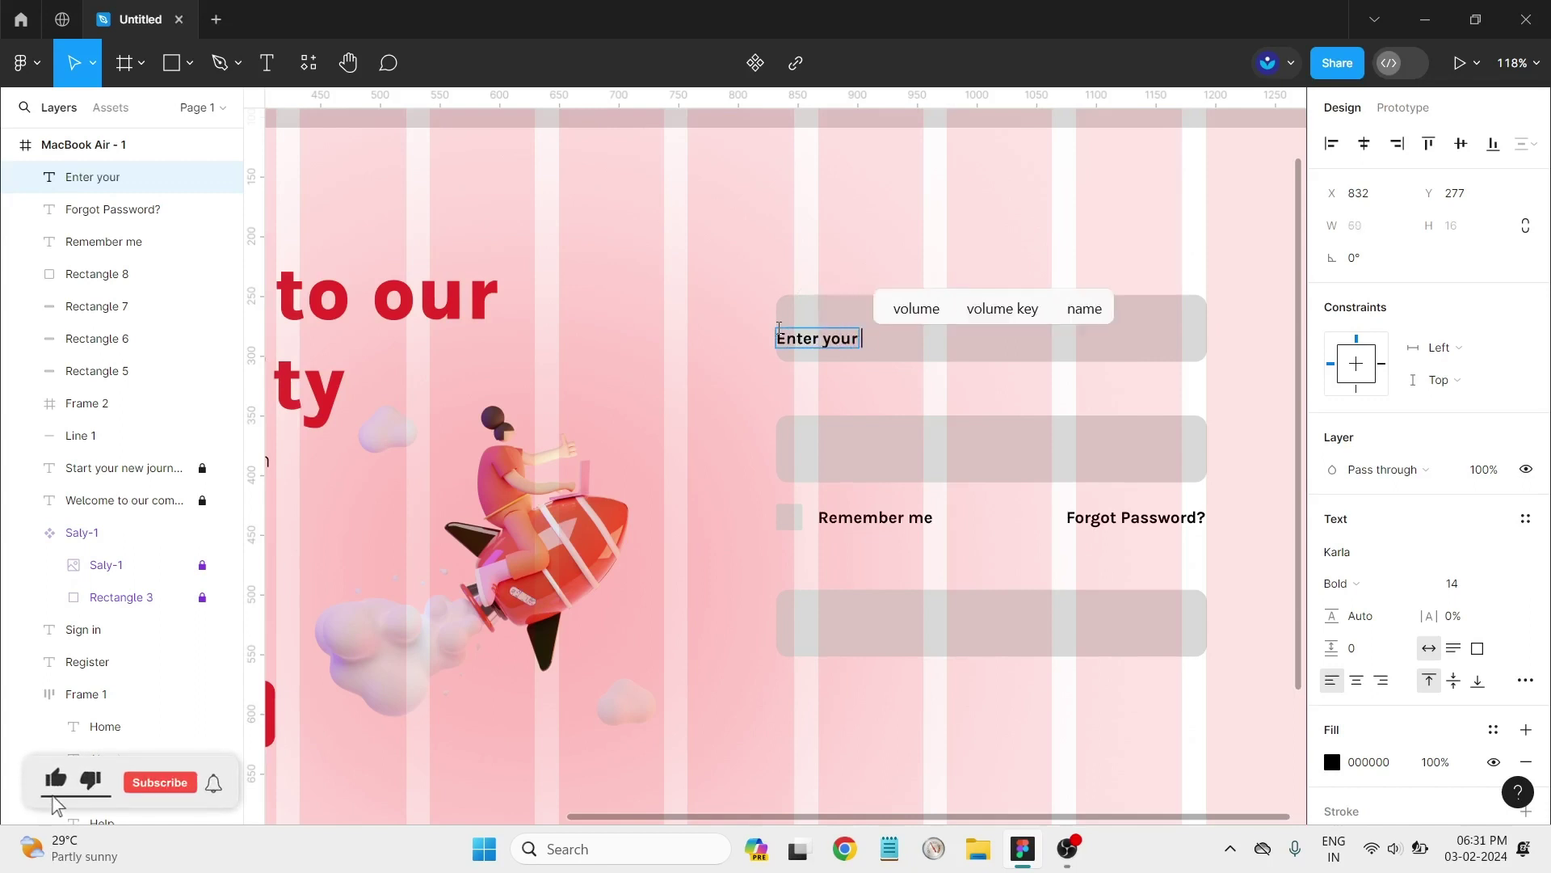
text(email)
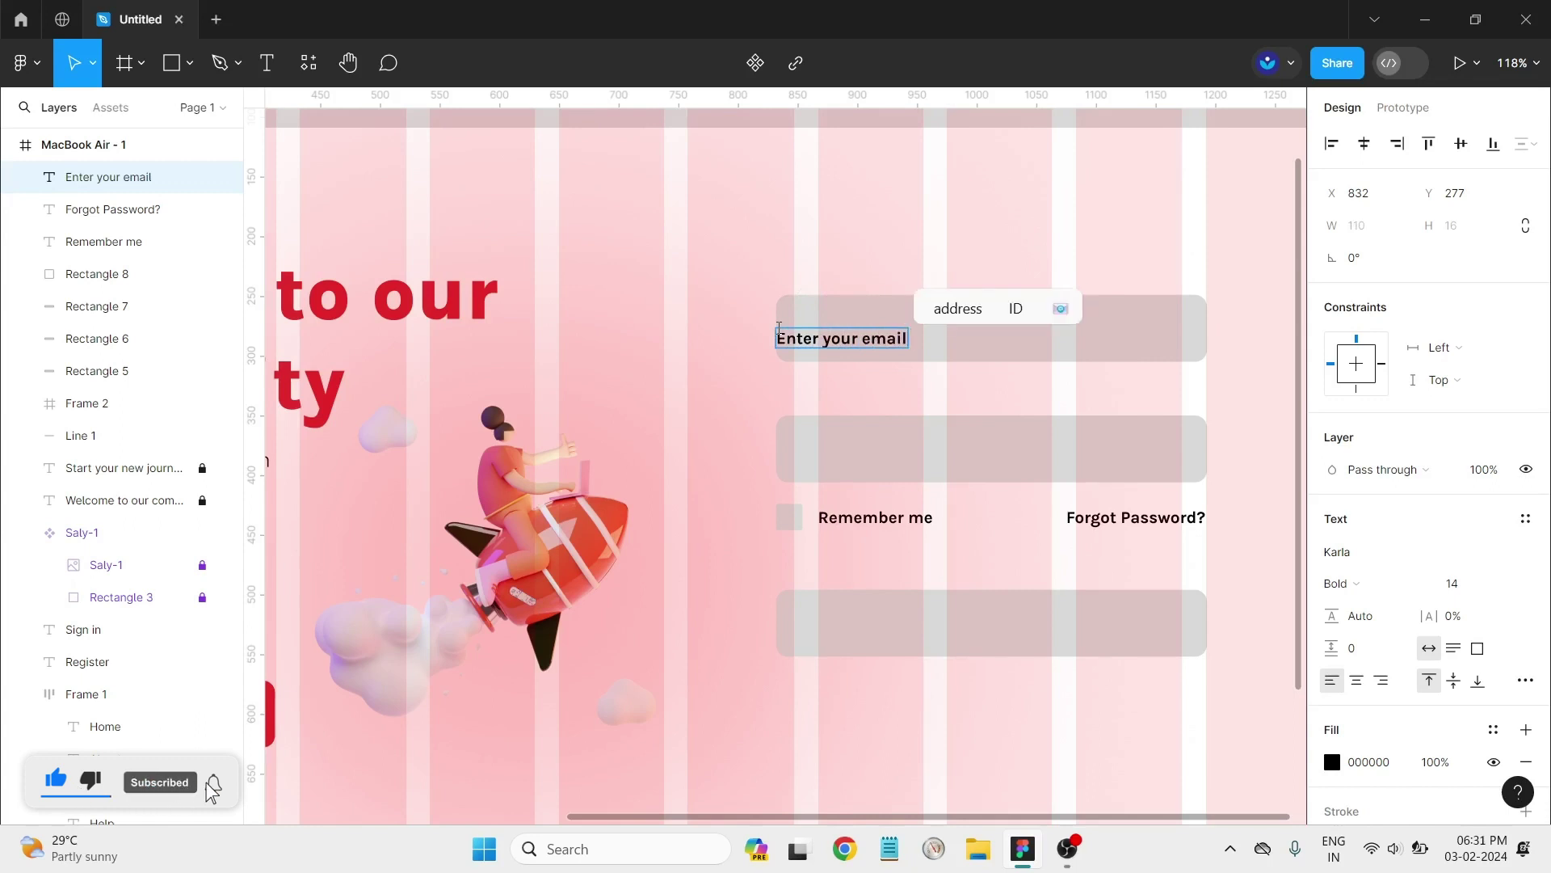
text( address)
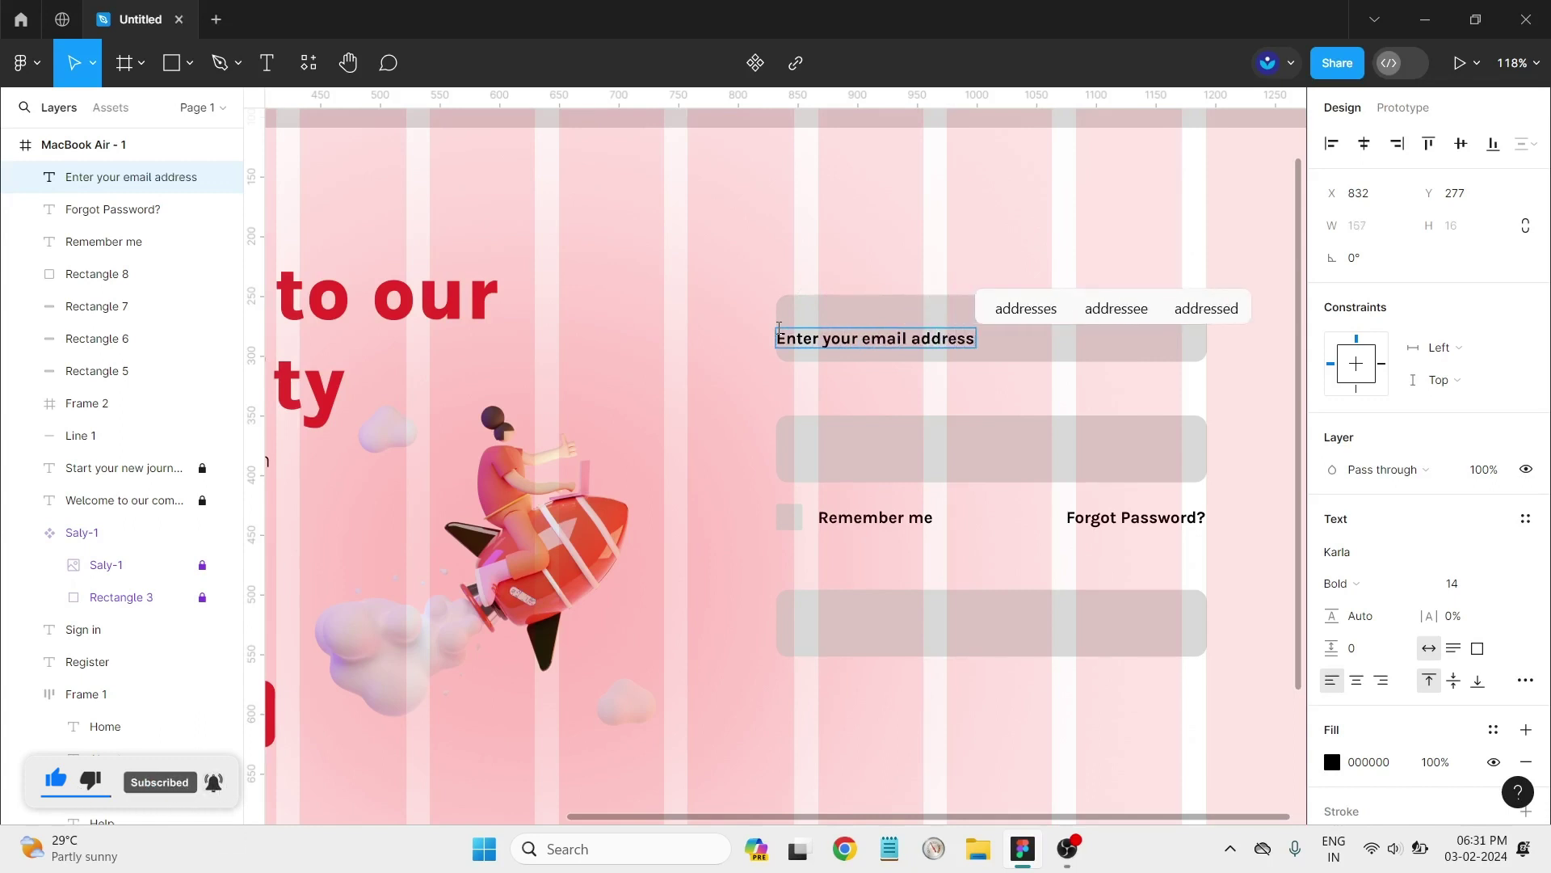
key(Escape)
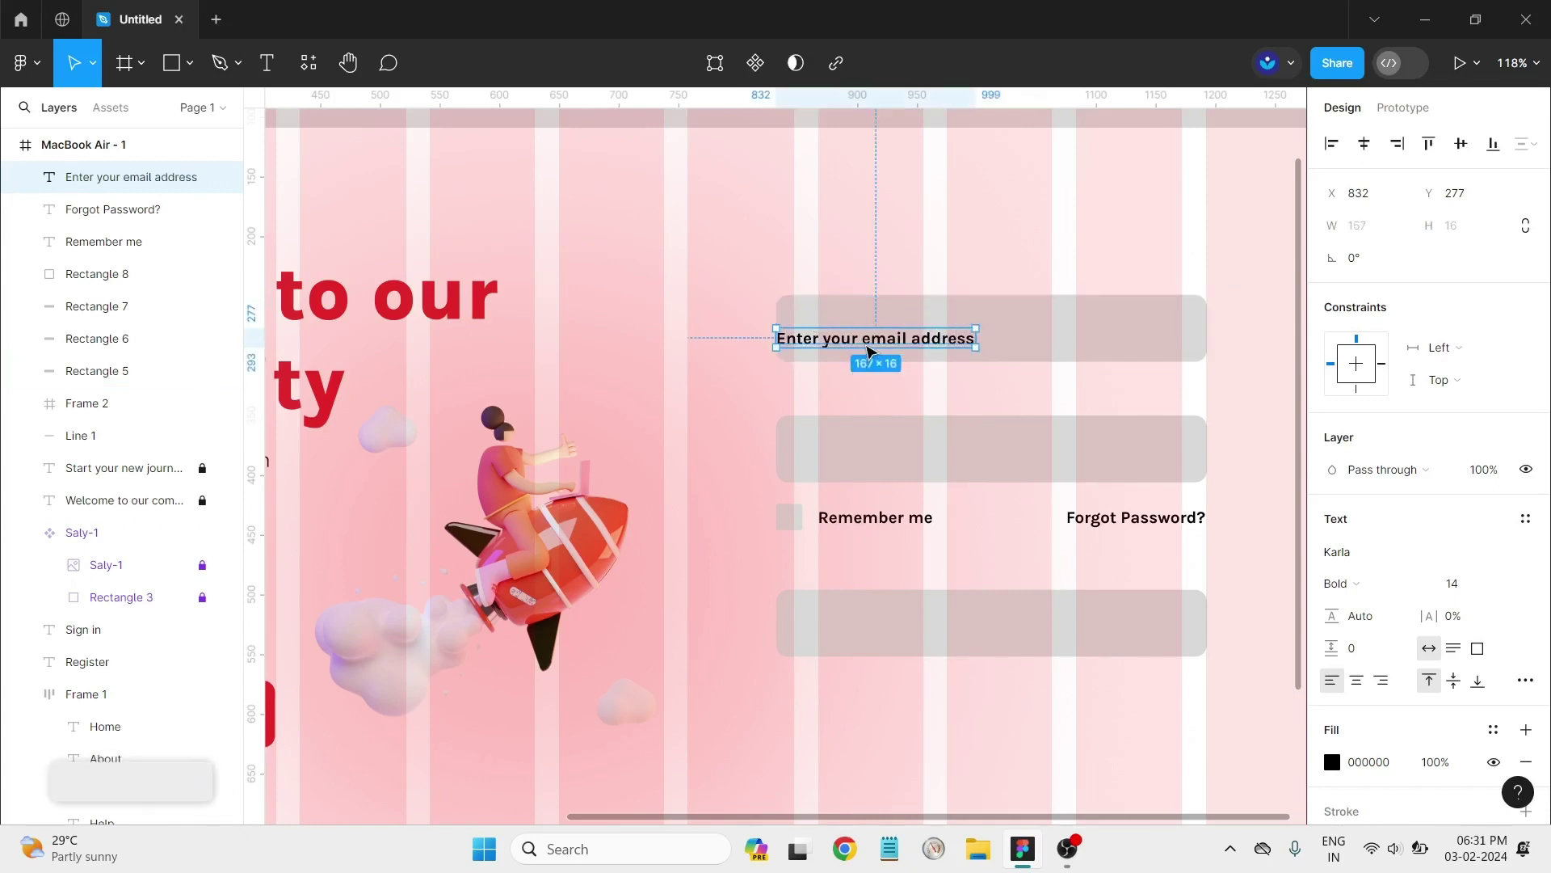
drag(876, 346, 889, 337)
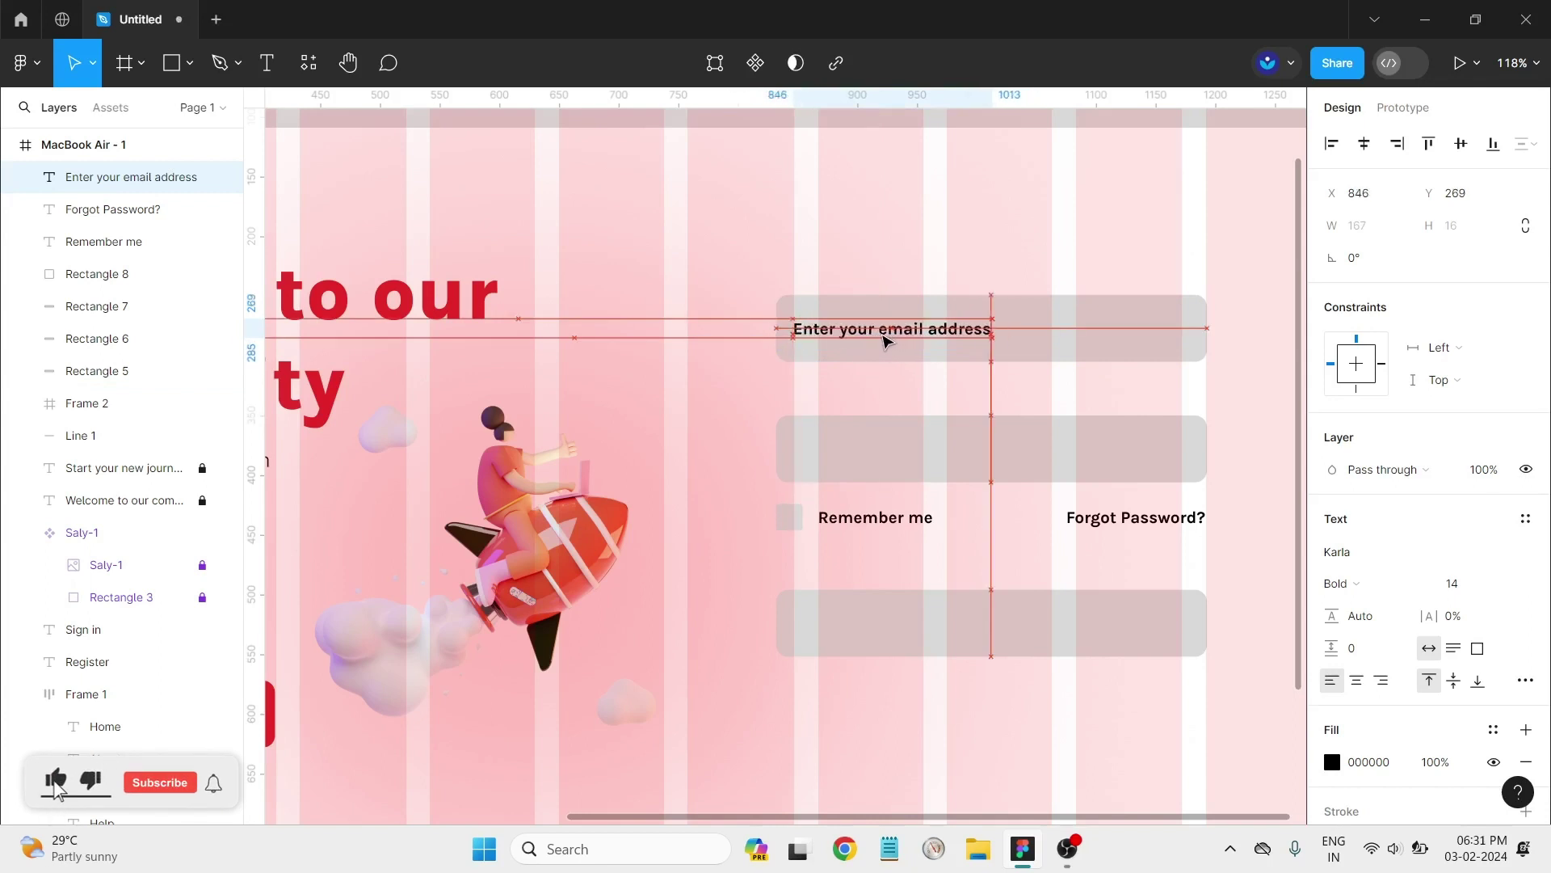
click(1050, 408)
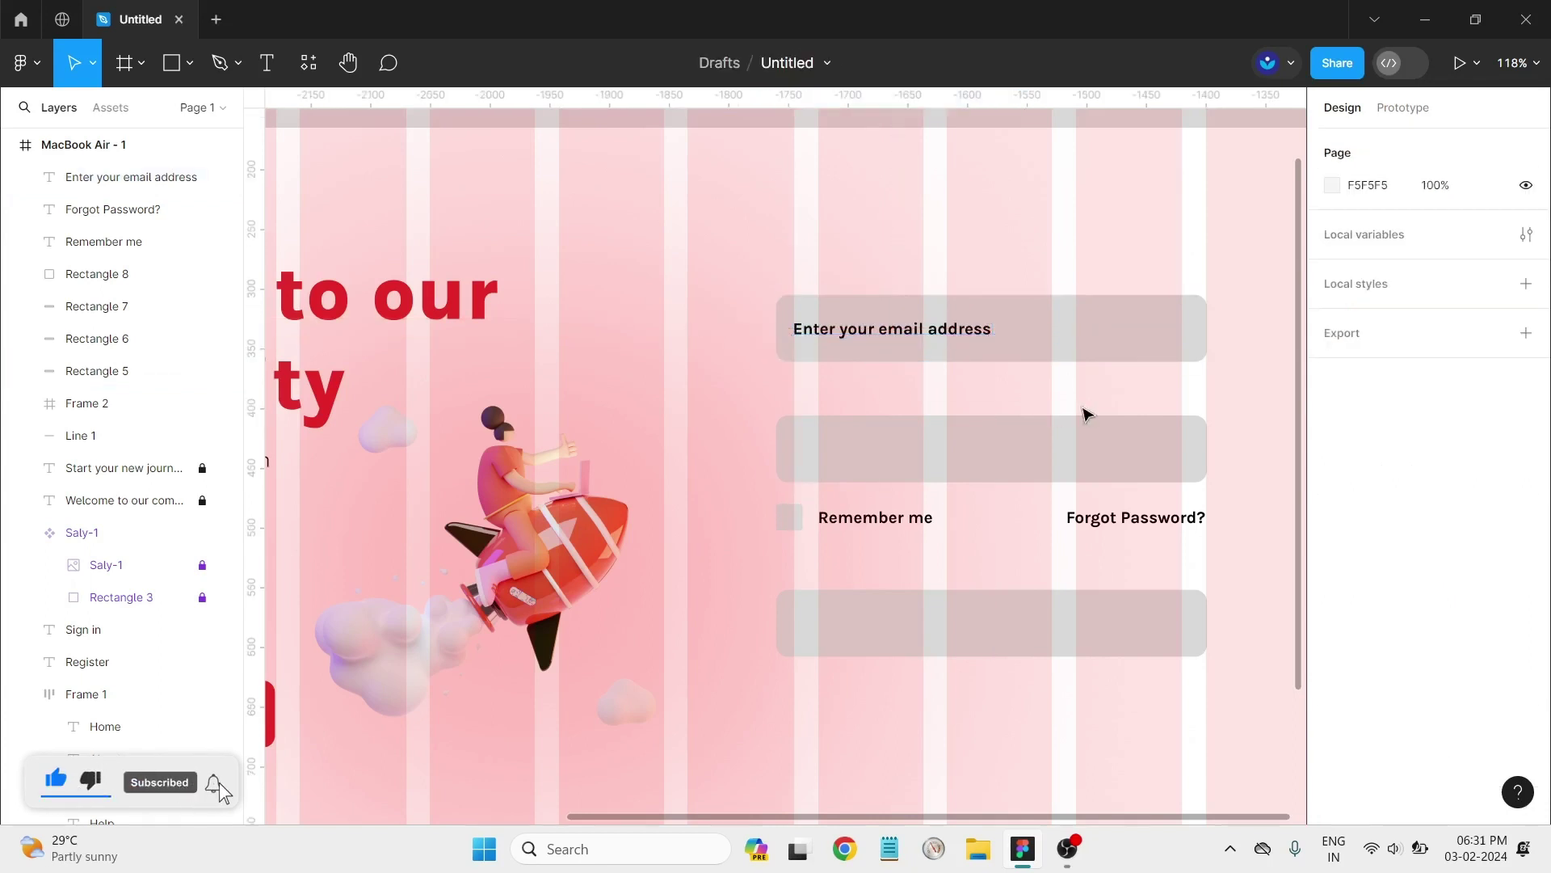
Step: Set the email placeholder's font weight to Light
click(938, 327)
click(1374, 600)
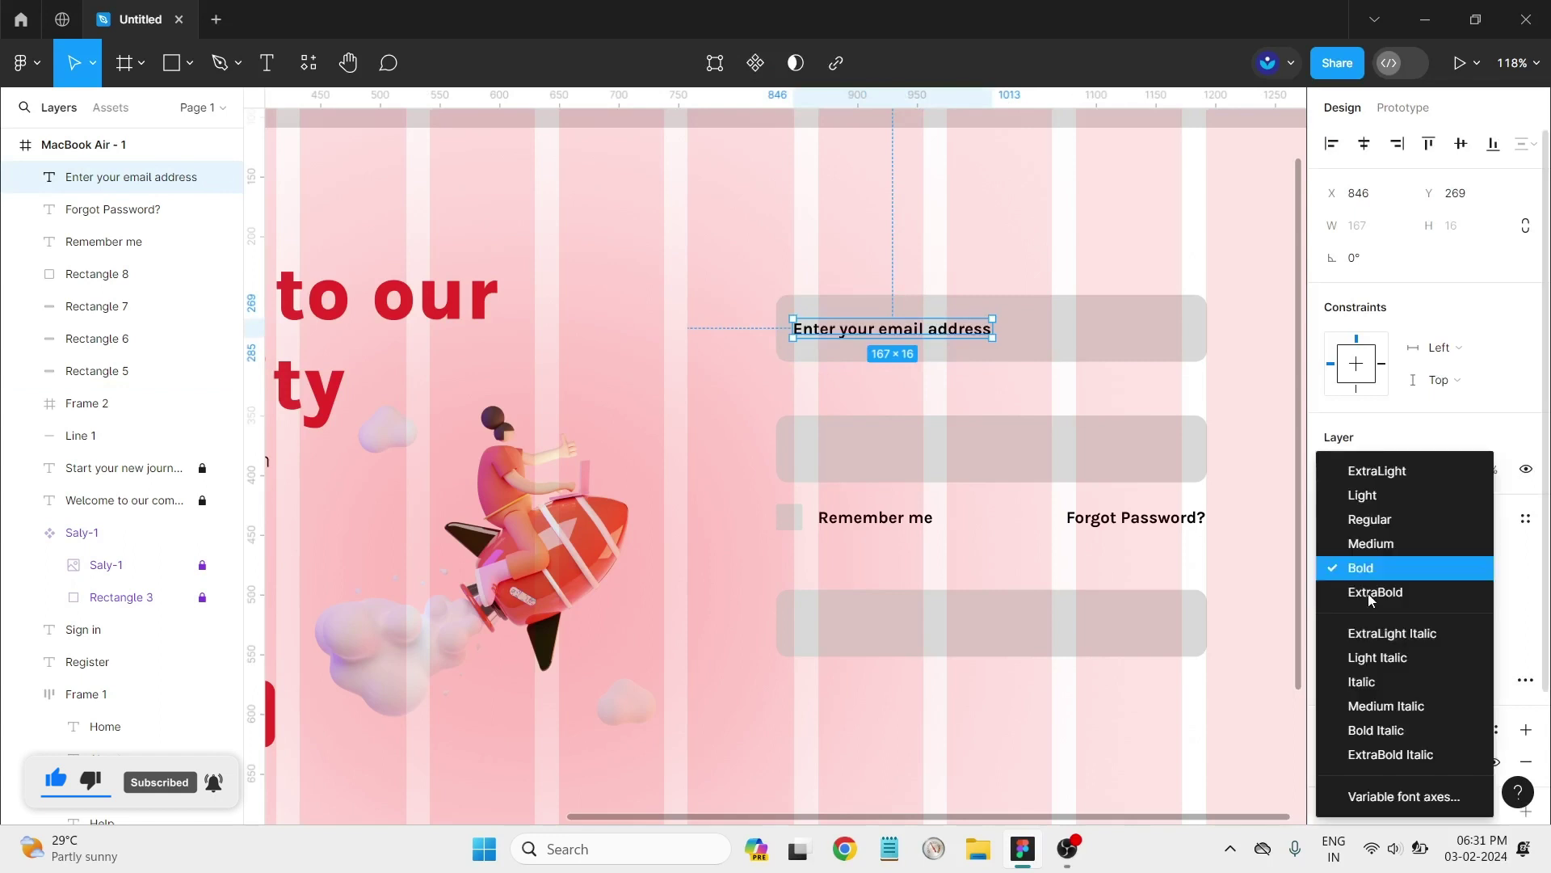
click(1373, 471)
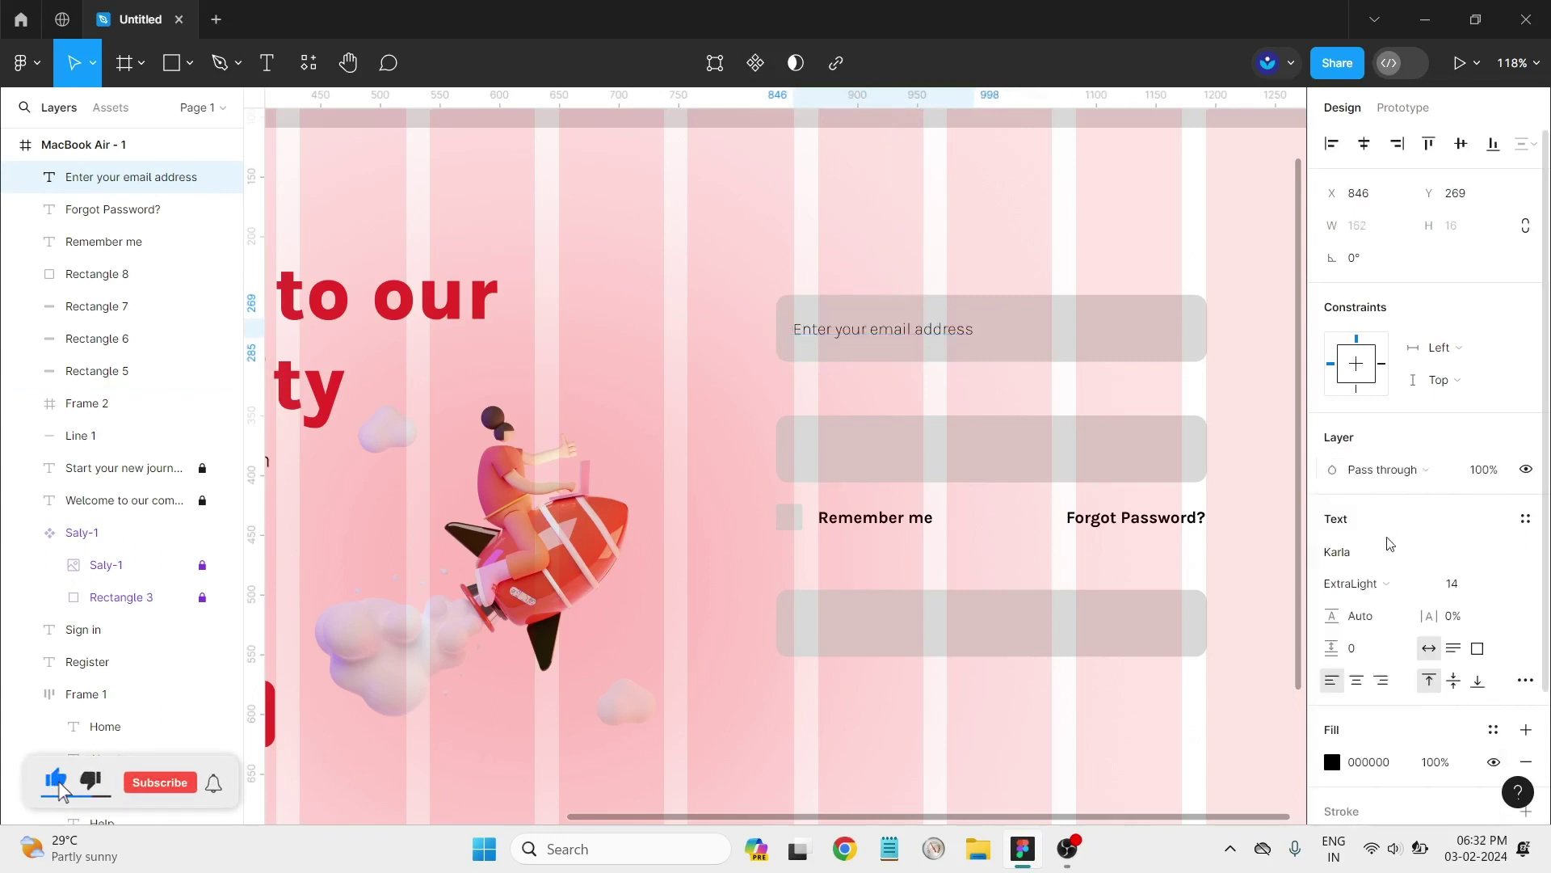
click(1357, 583)
click(1359, 496)
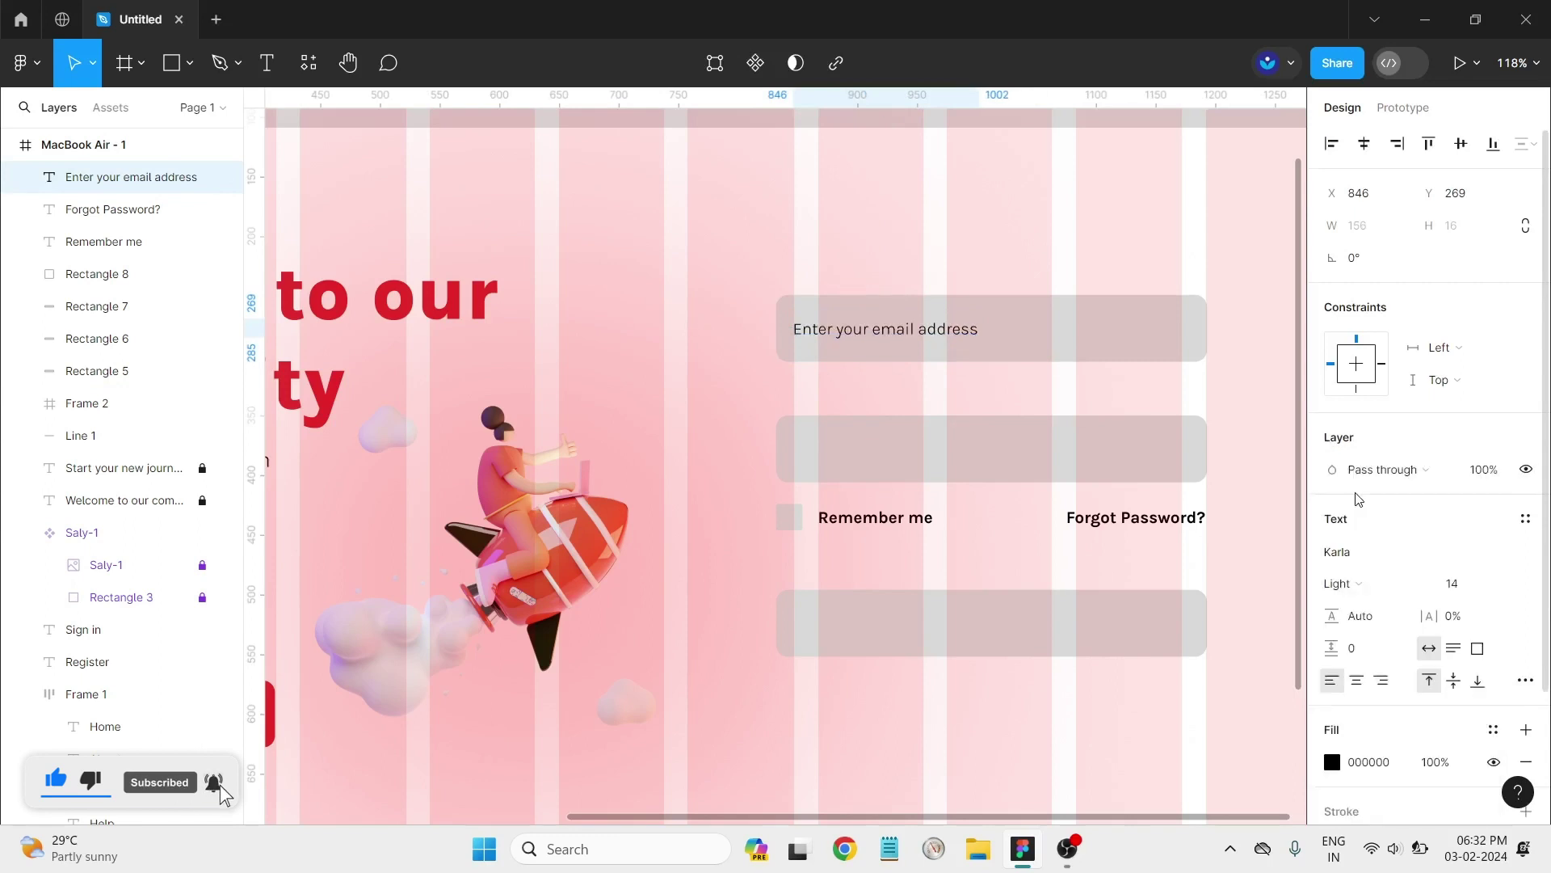
click(1368, 554)
click(1365, 593)
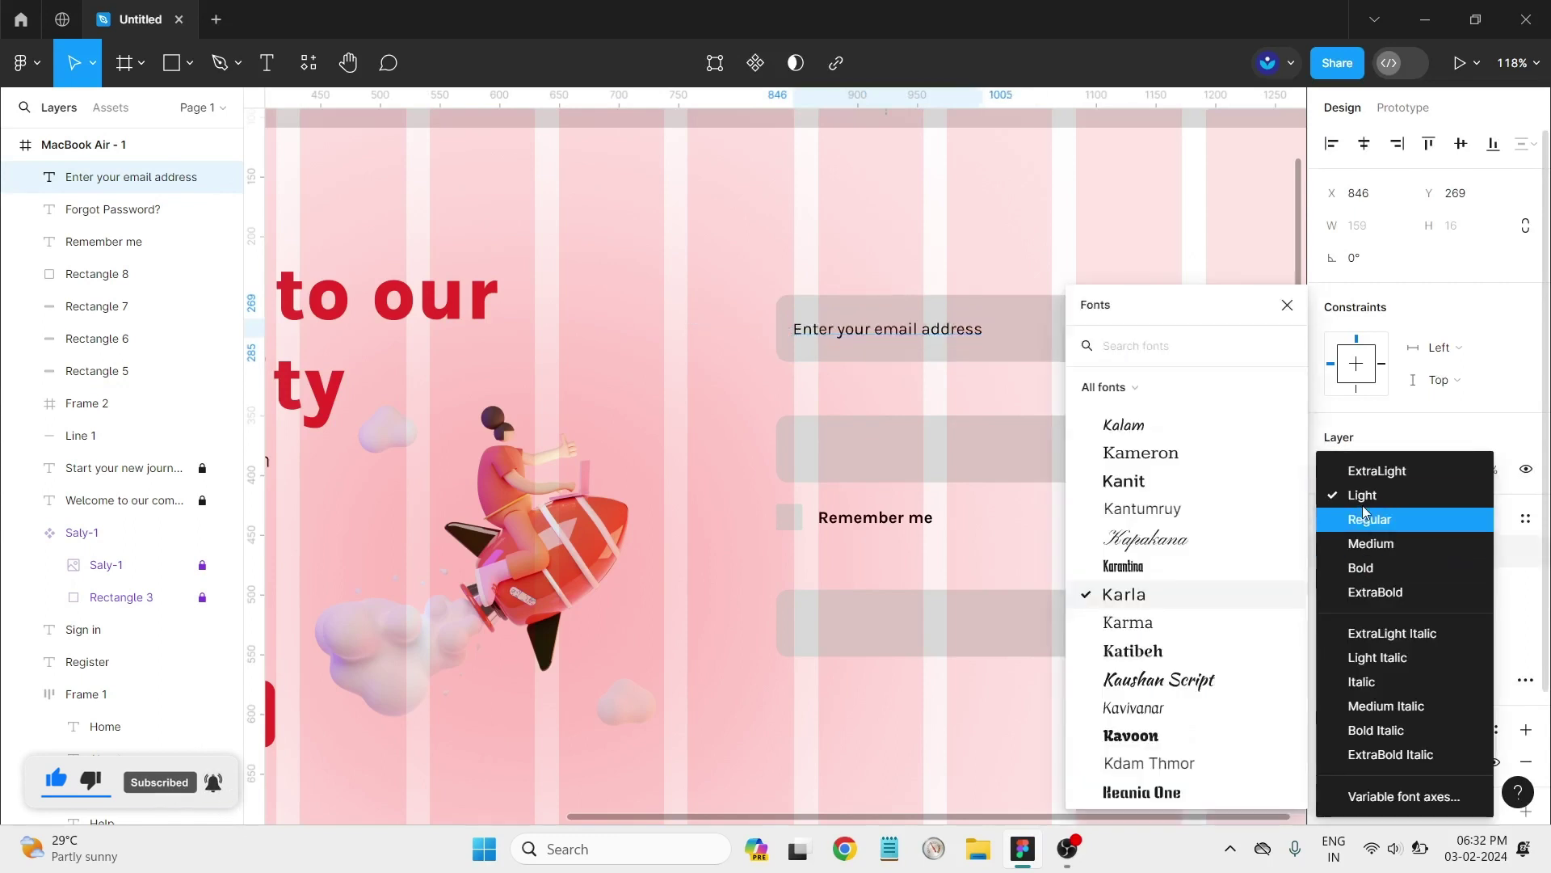
click(1373, 471)
click(911, 382)
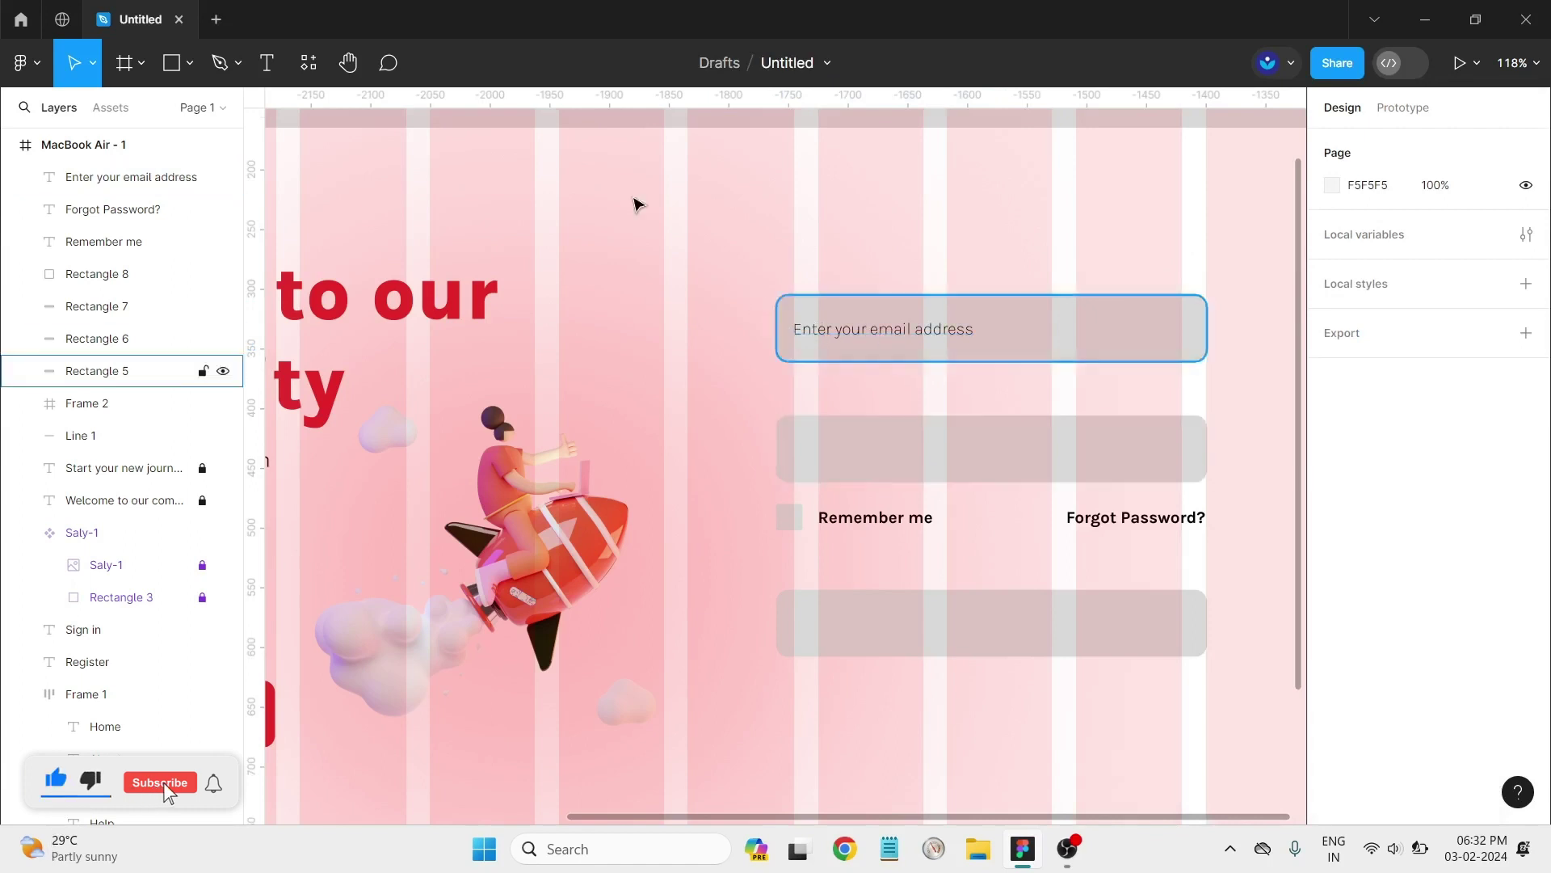
Step: Type the 'Password' placeholder inside the second field
key(t)
click(807, 438)
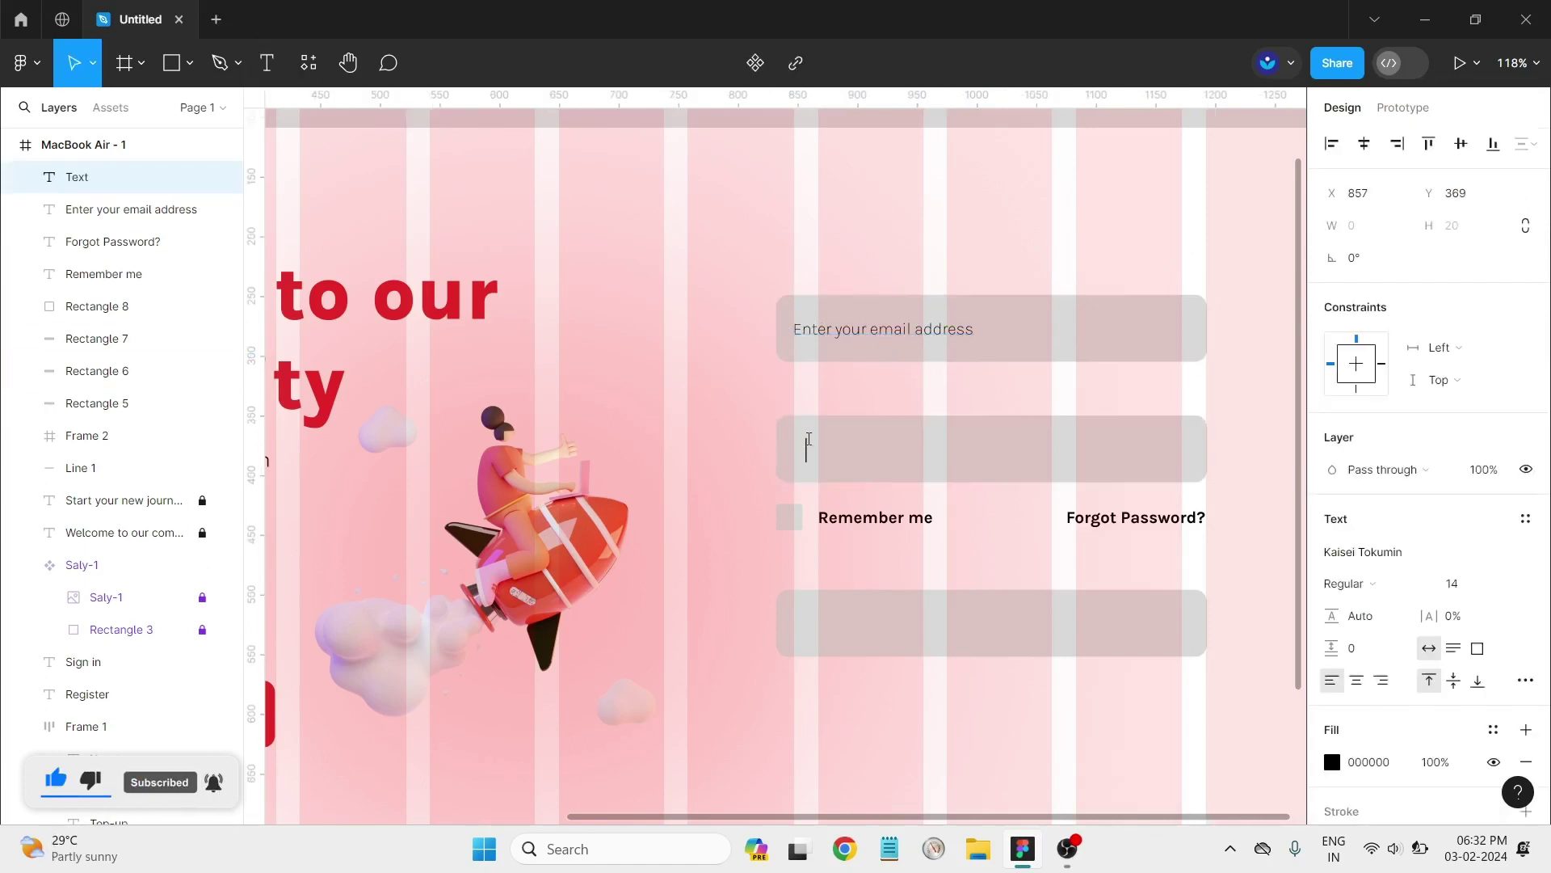
text(Pa)
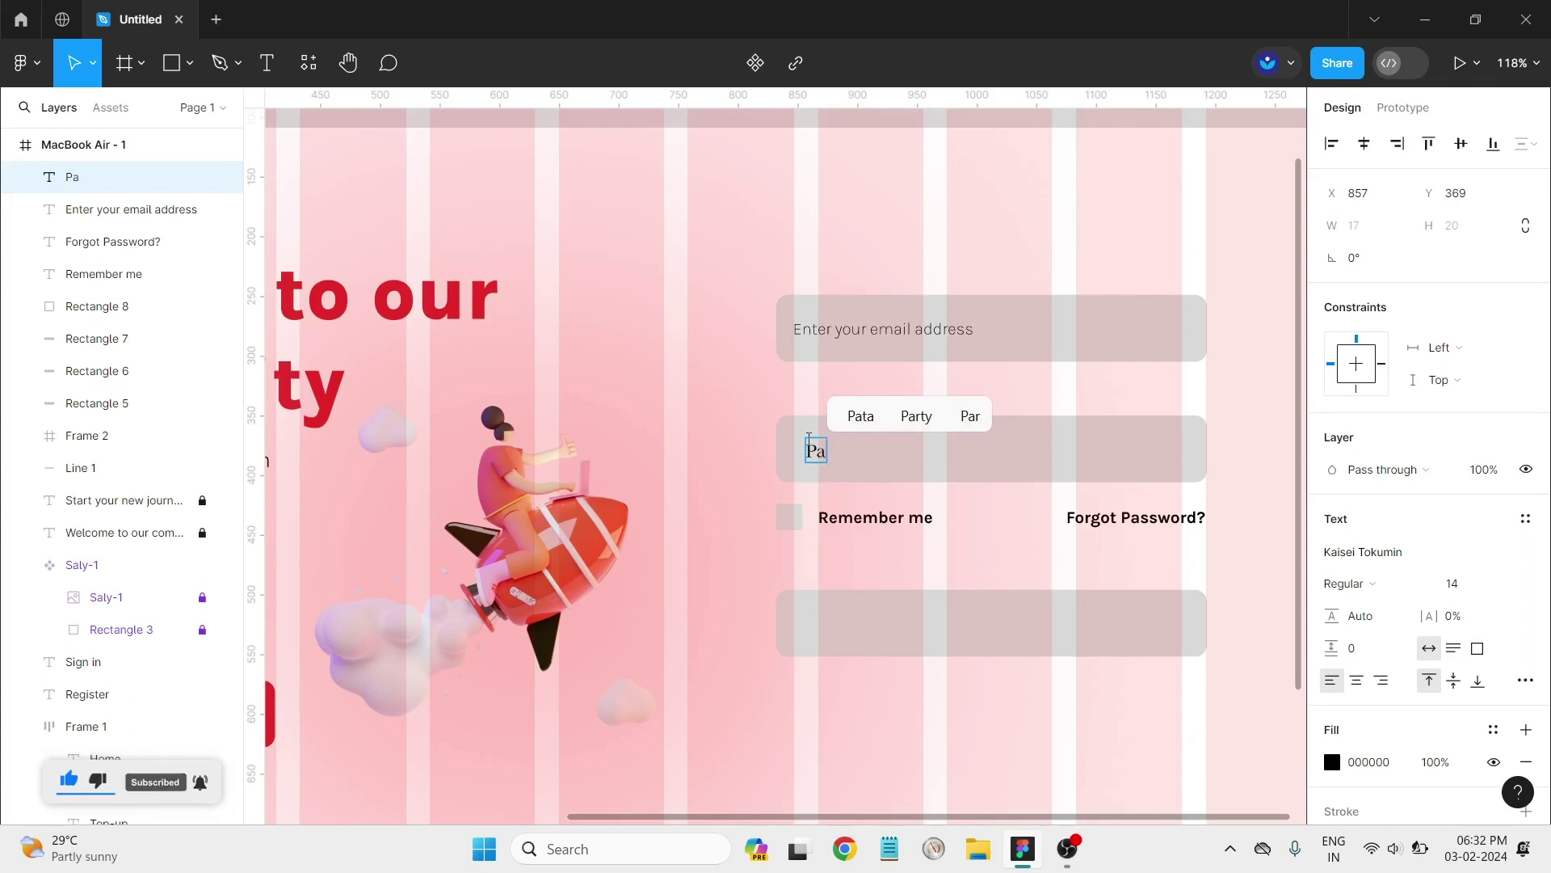
text(sswor)
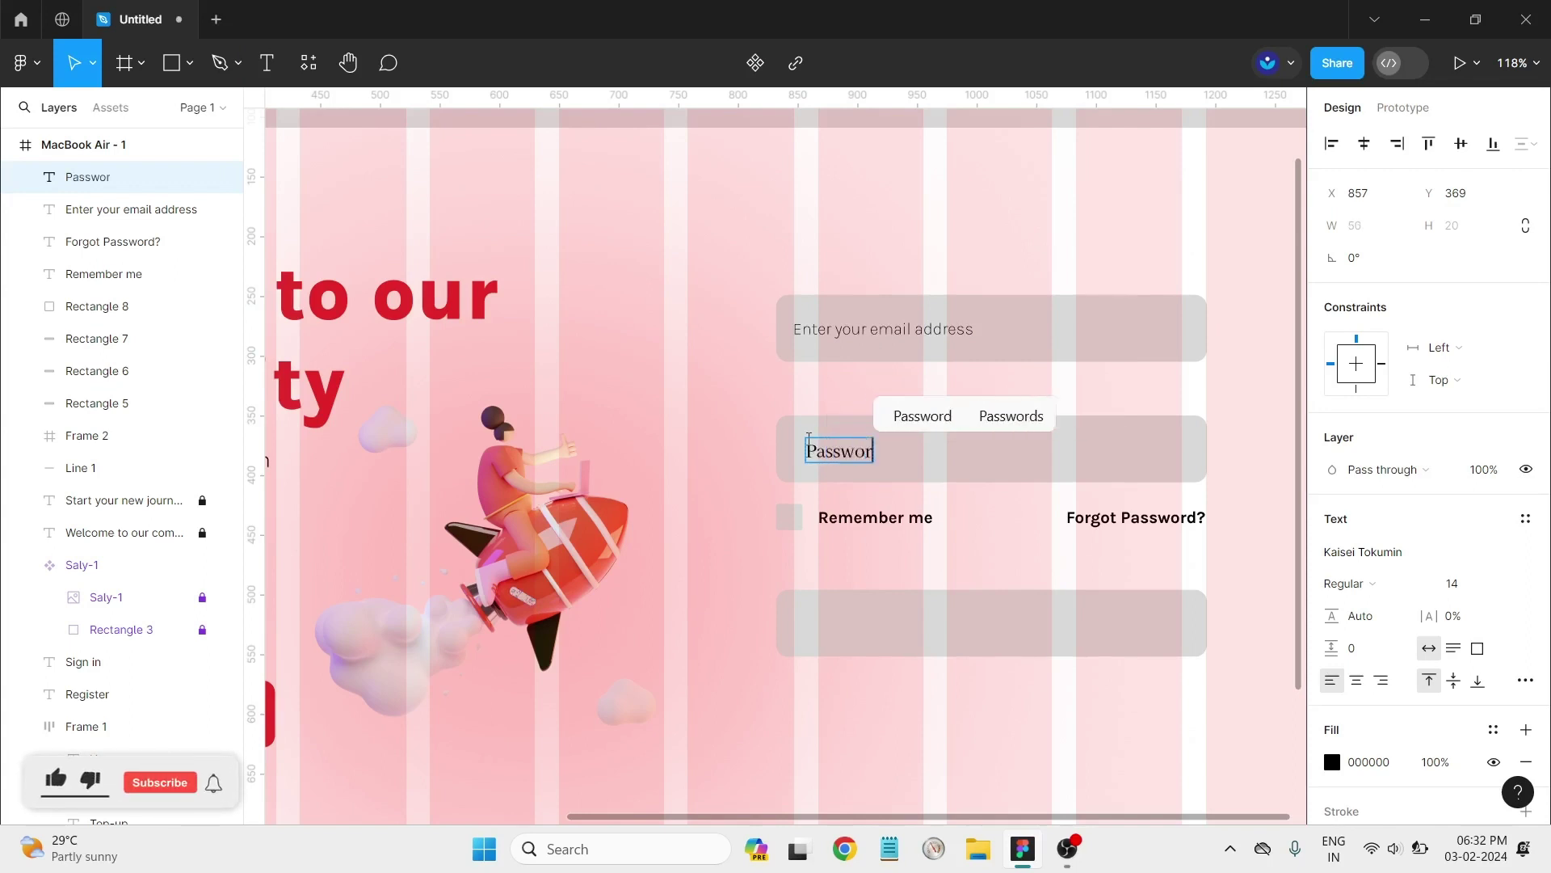
text(d)
key(Escape)
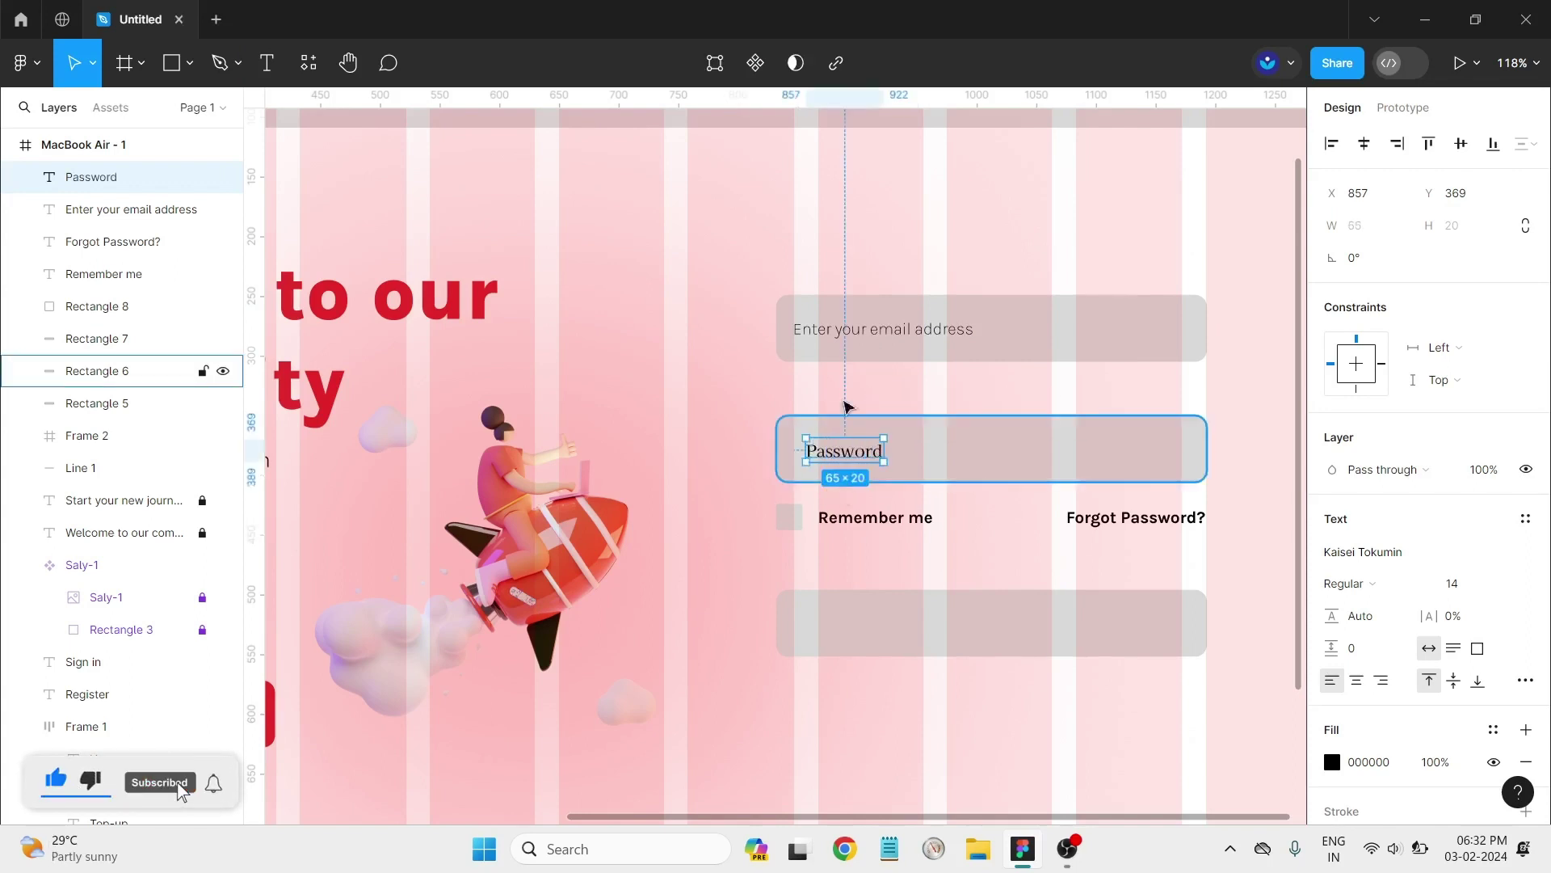
click(860, 331)
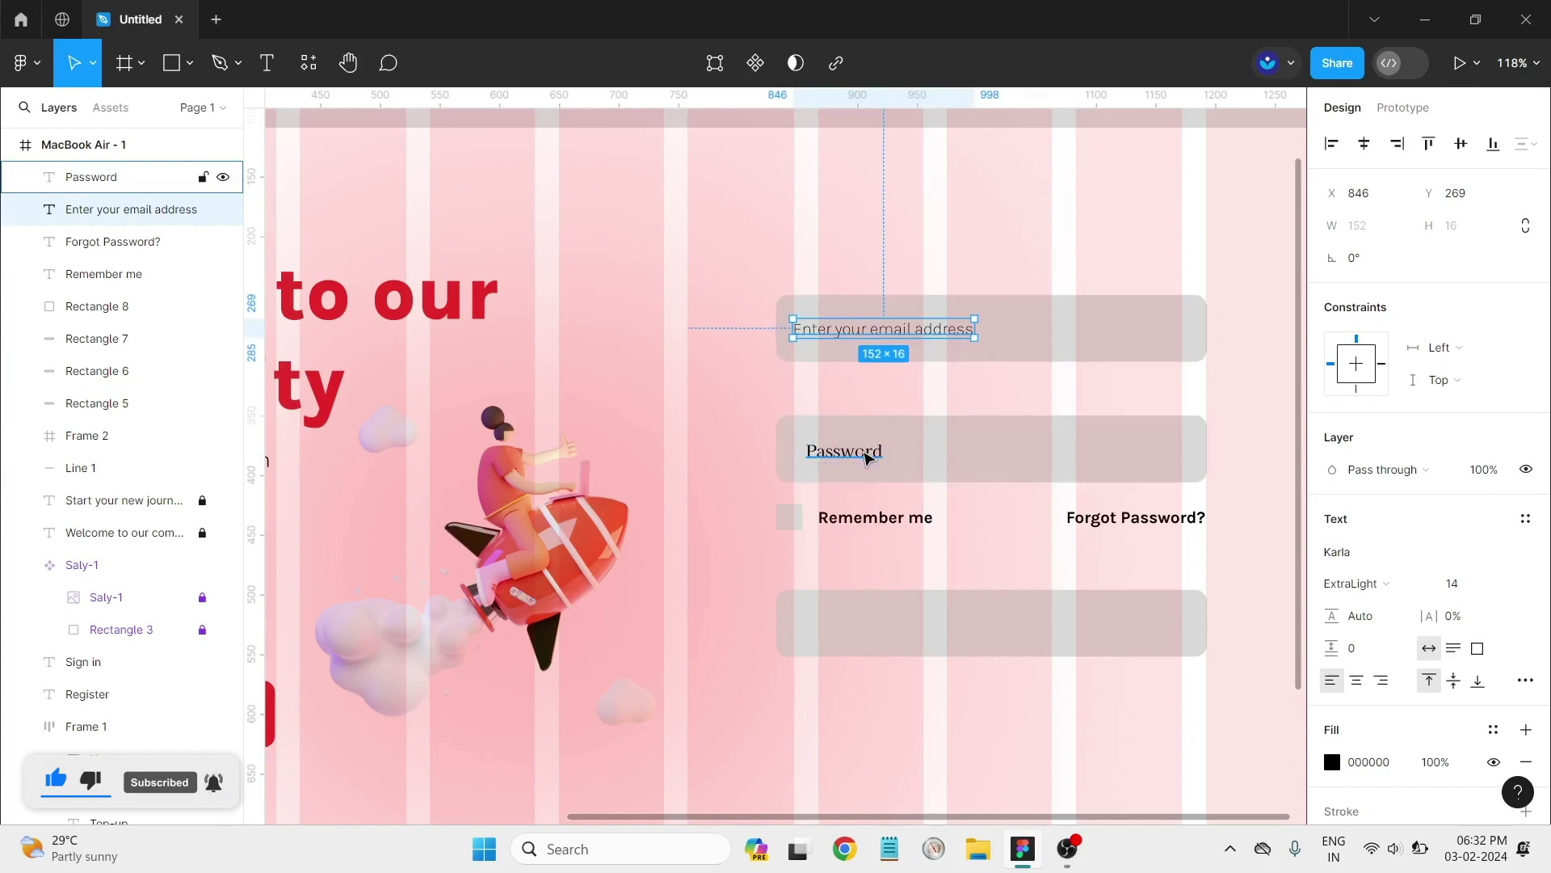
click(866, 457)
Step: Change the Password placeholder's font to Karla Light
click(1390, 552)
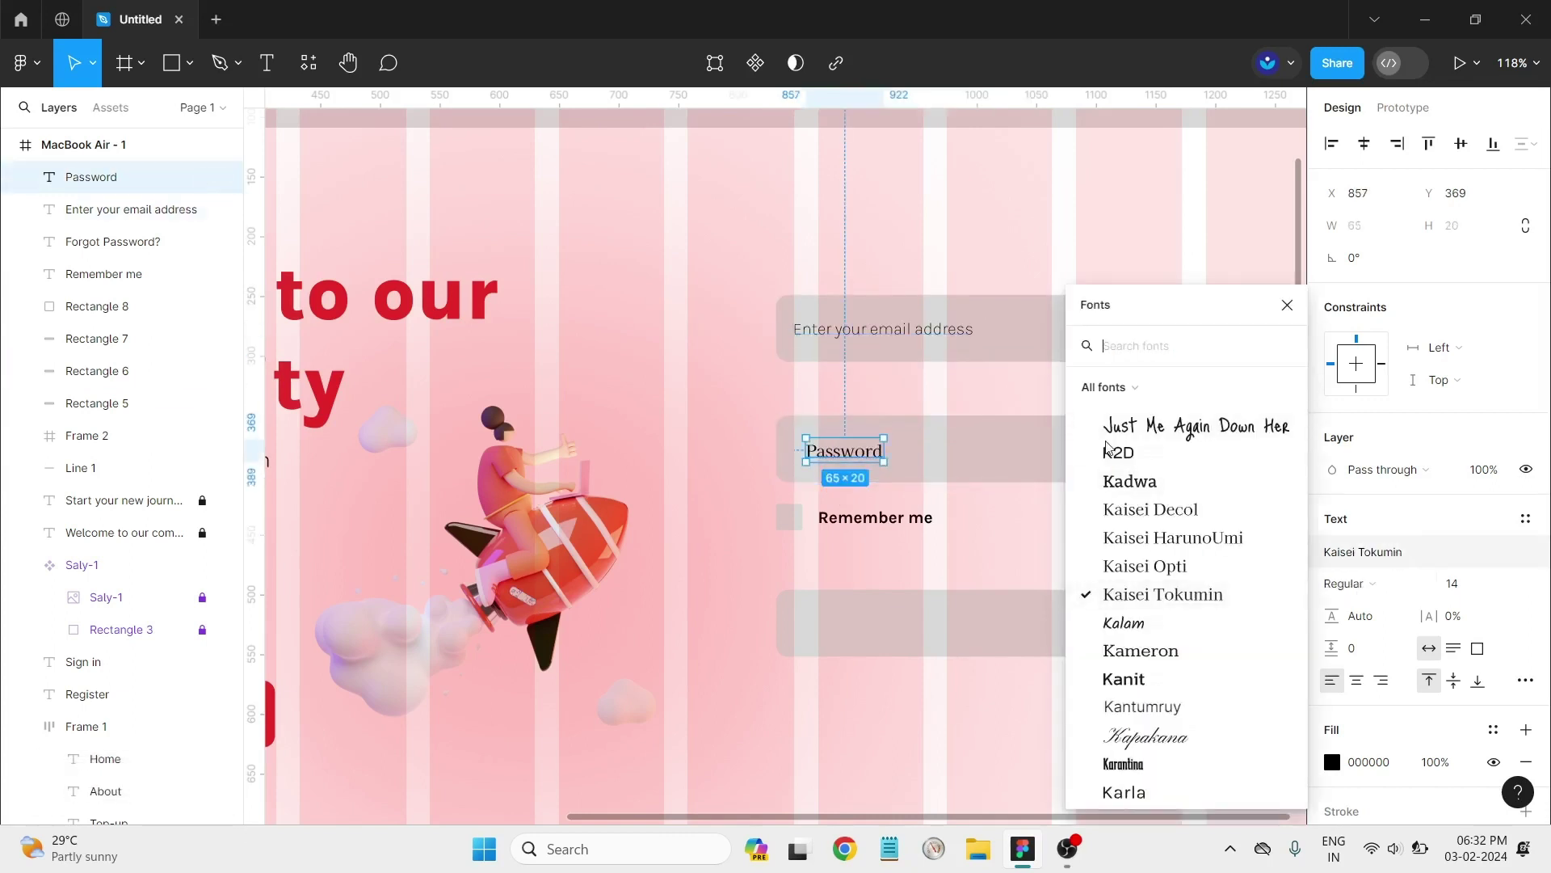
click(1126, 345)
text(kar)
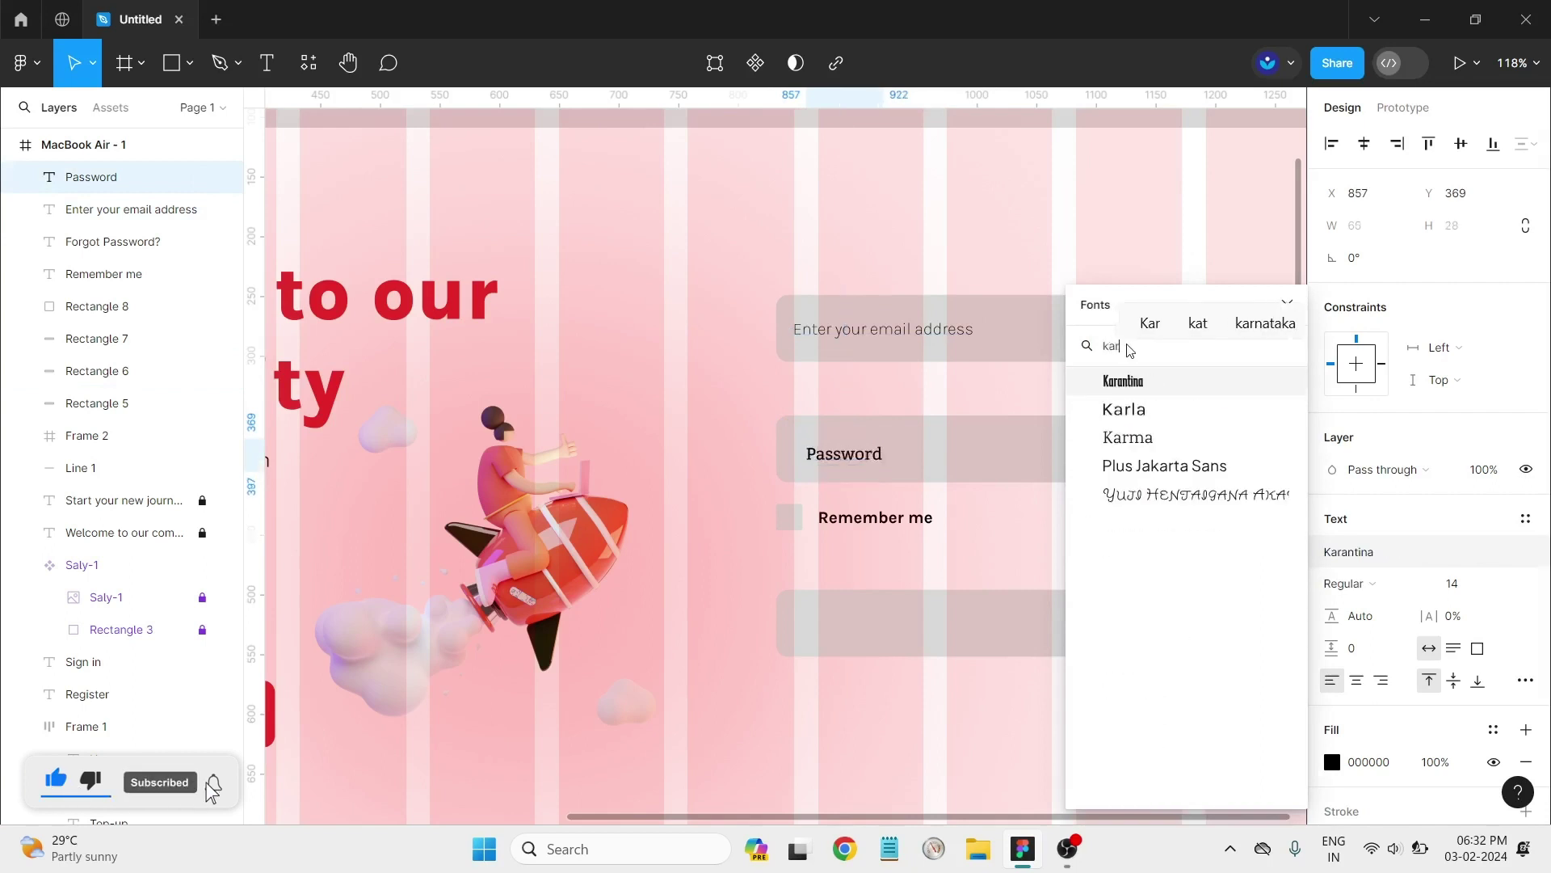
text(la)
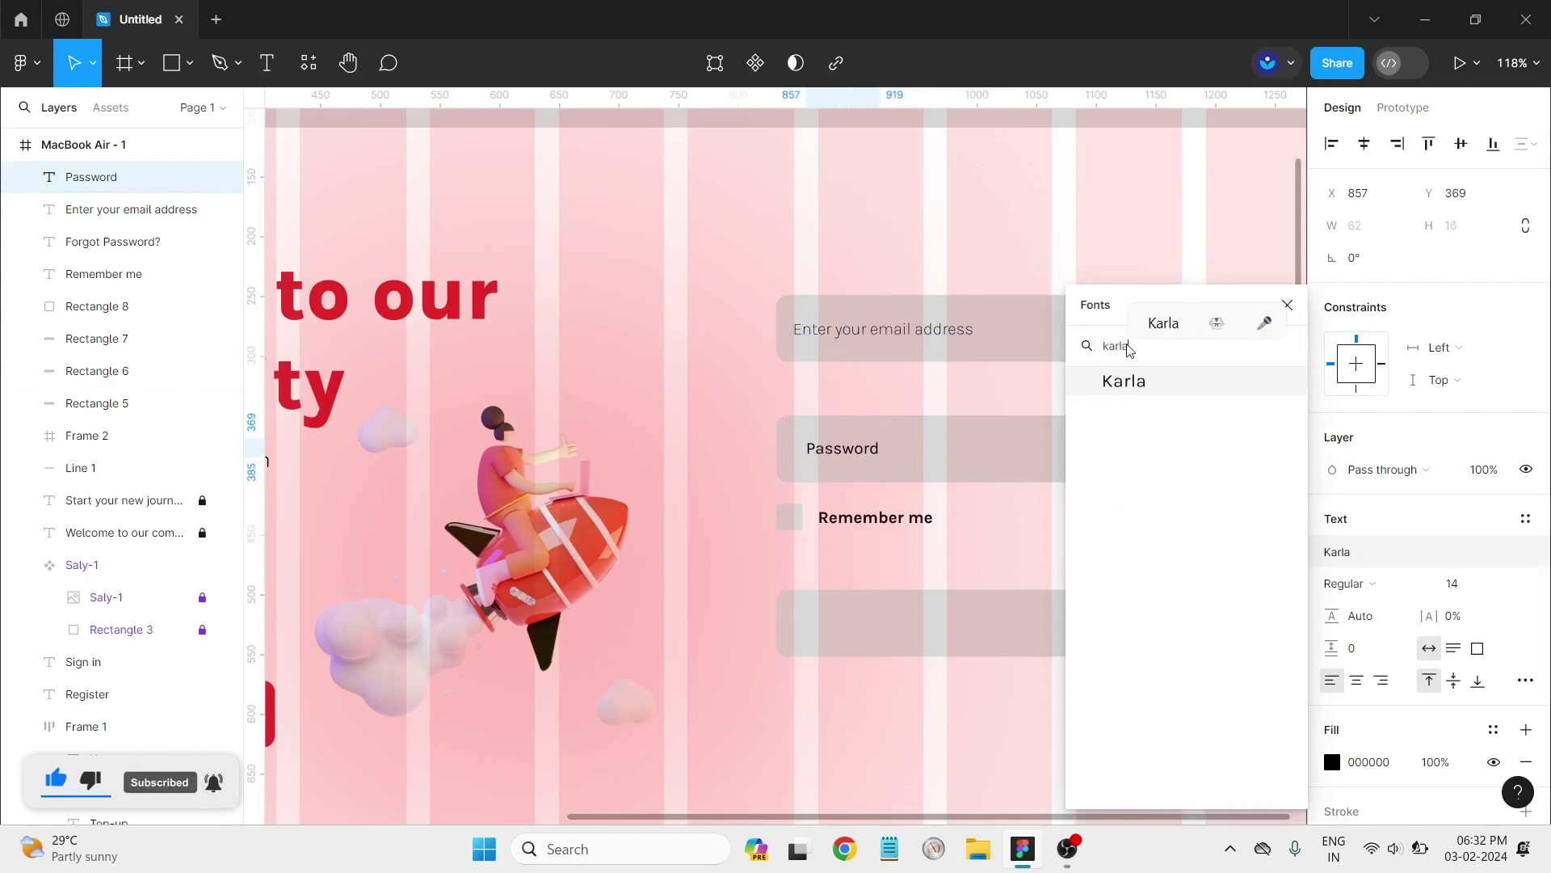
click(1139, 396)
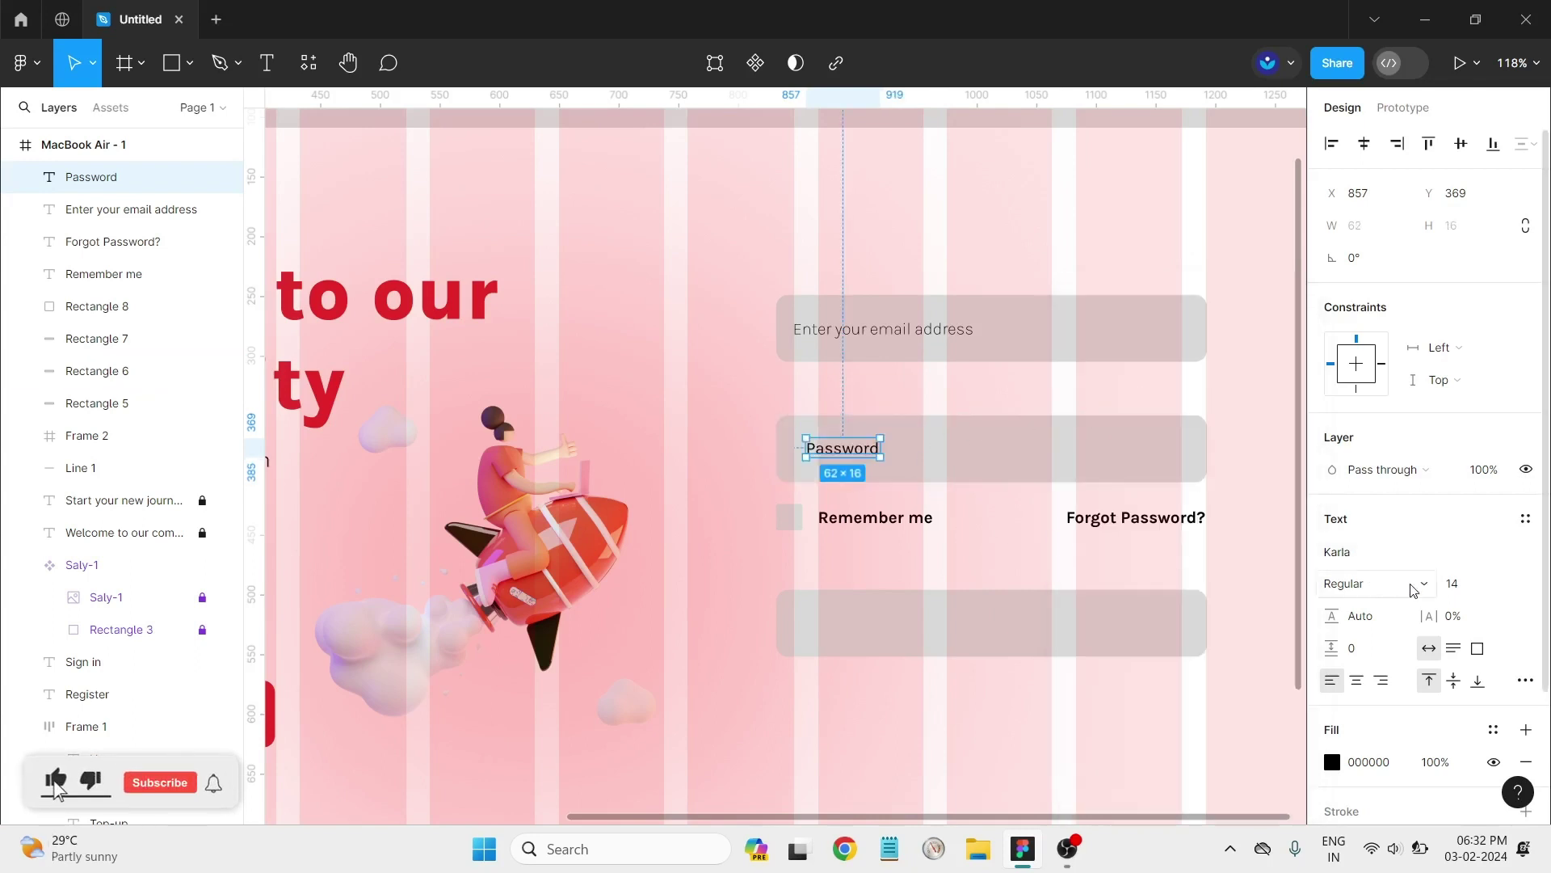
click(1357, 583)
click(1385, 505)
click(913, 540)
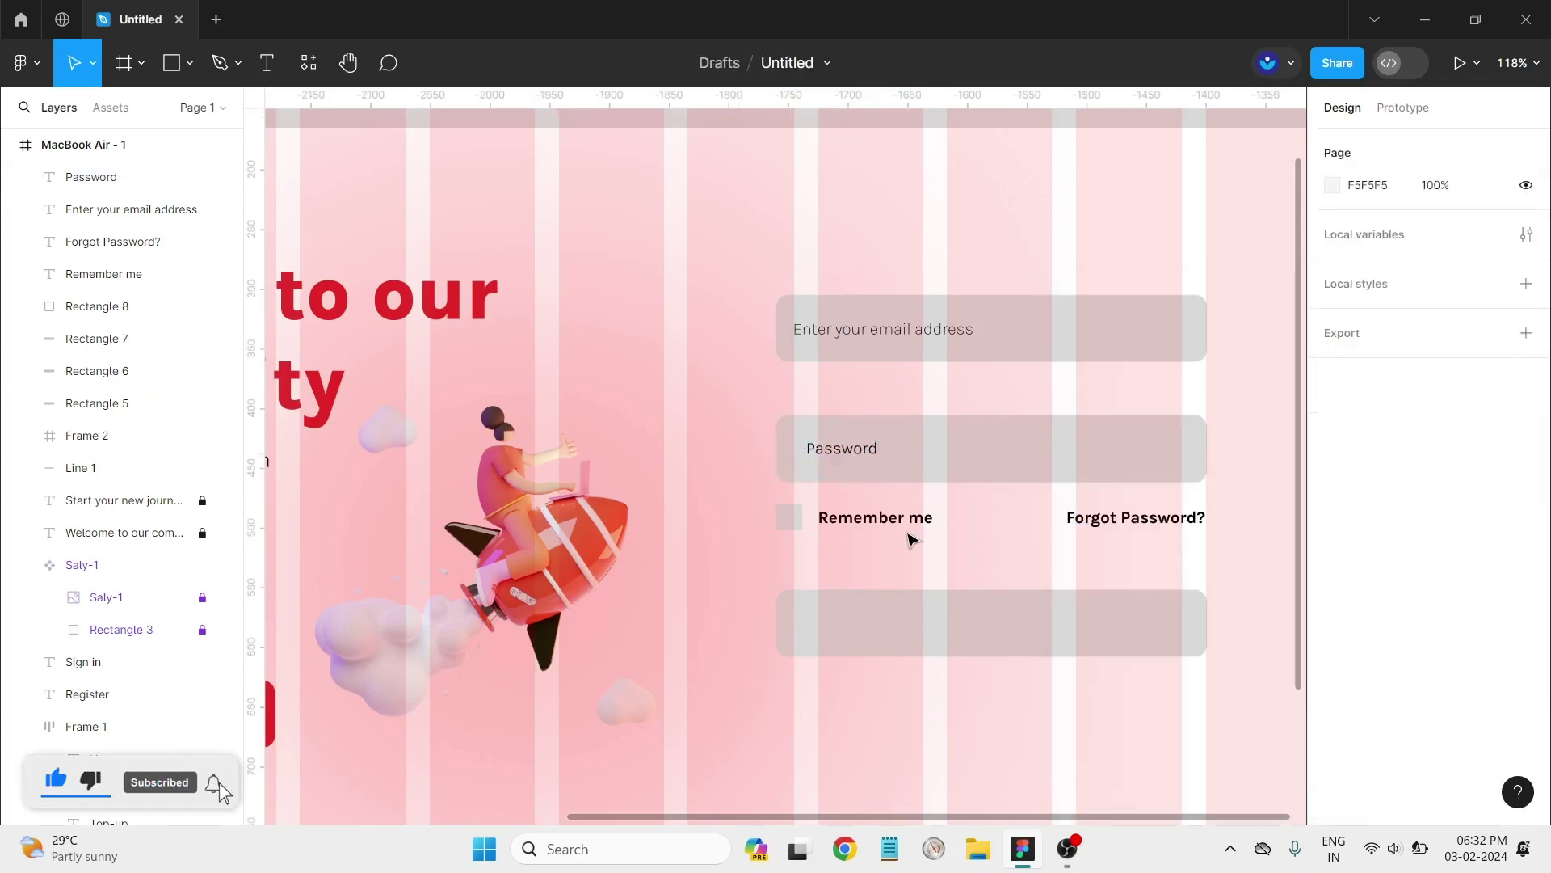
Step: Line Password up with the email placeholder and check both fields
click(857, 460)
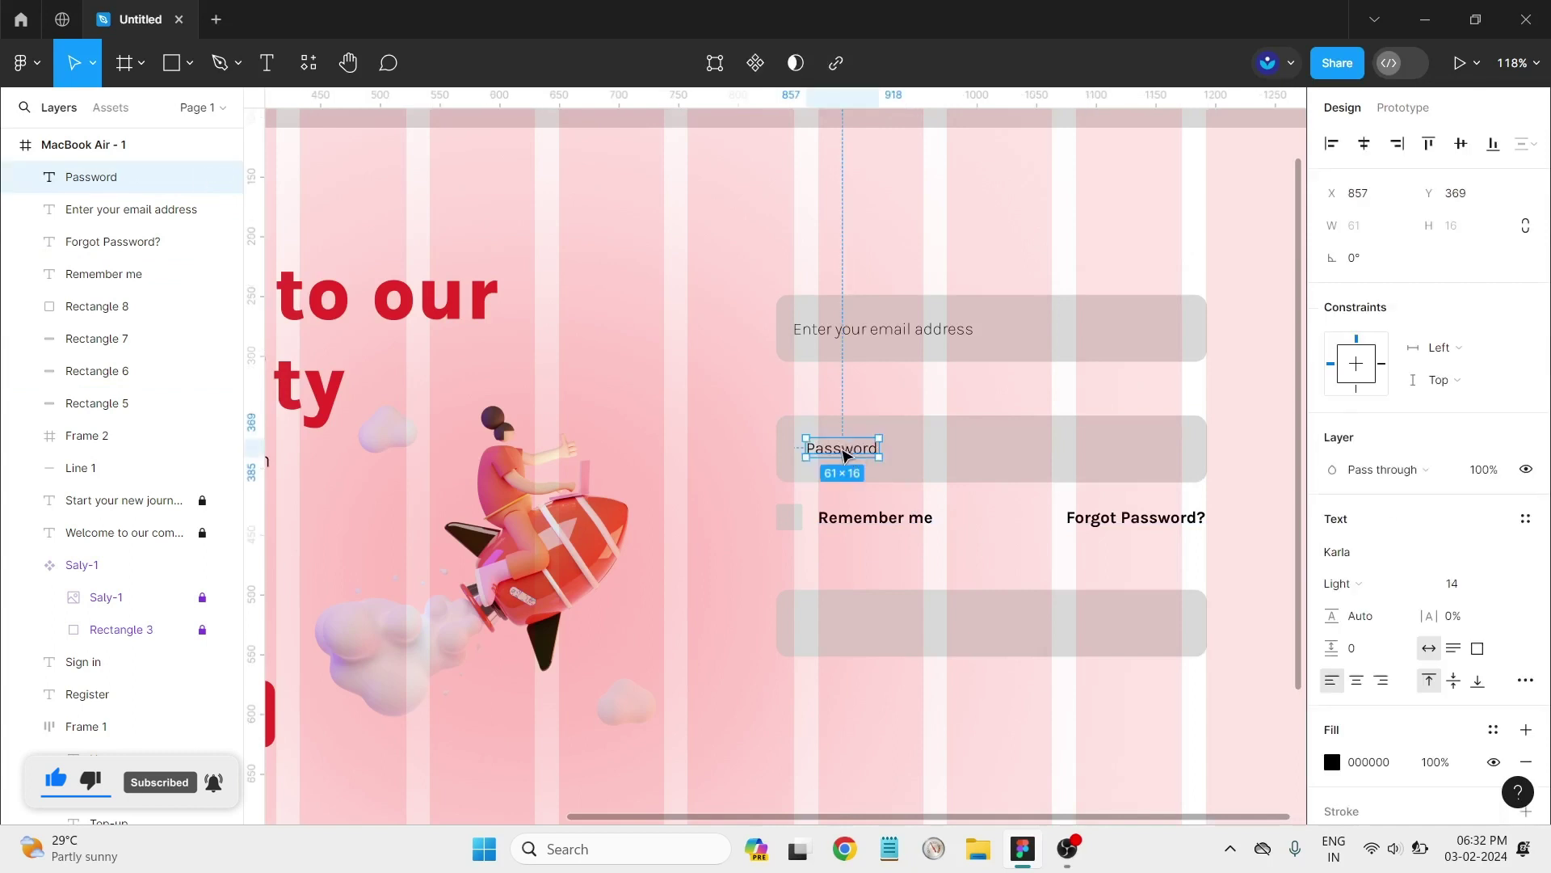
drag(844, 455, 839, 455)
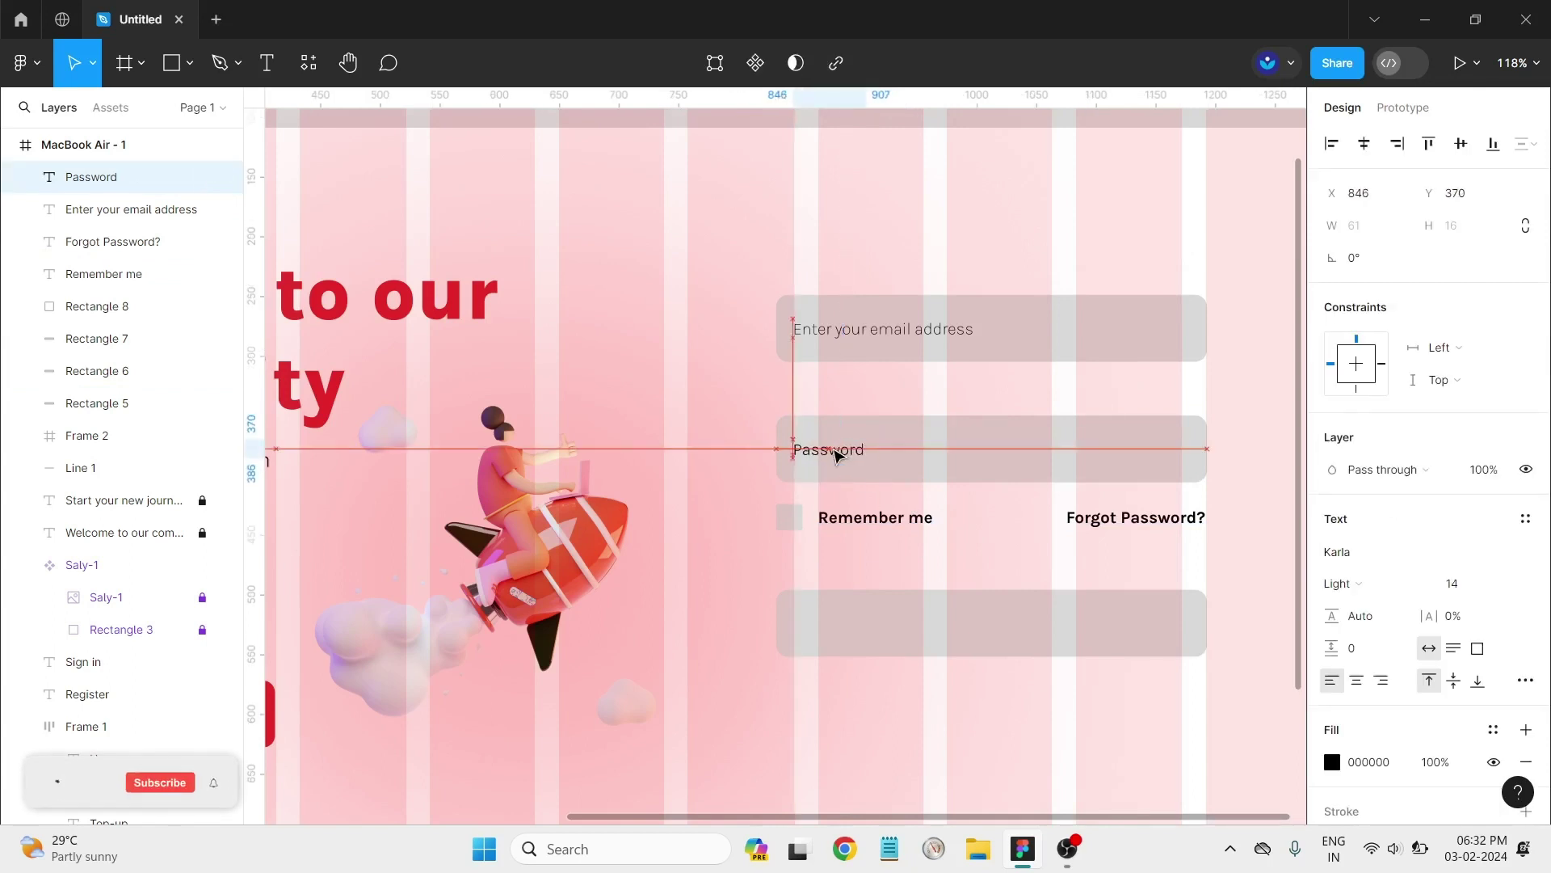
click(1046, 524)
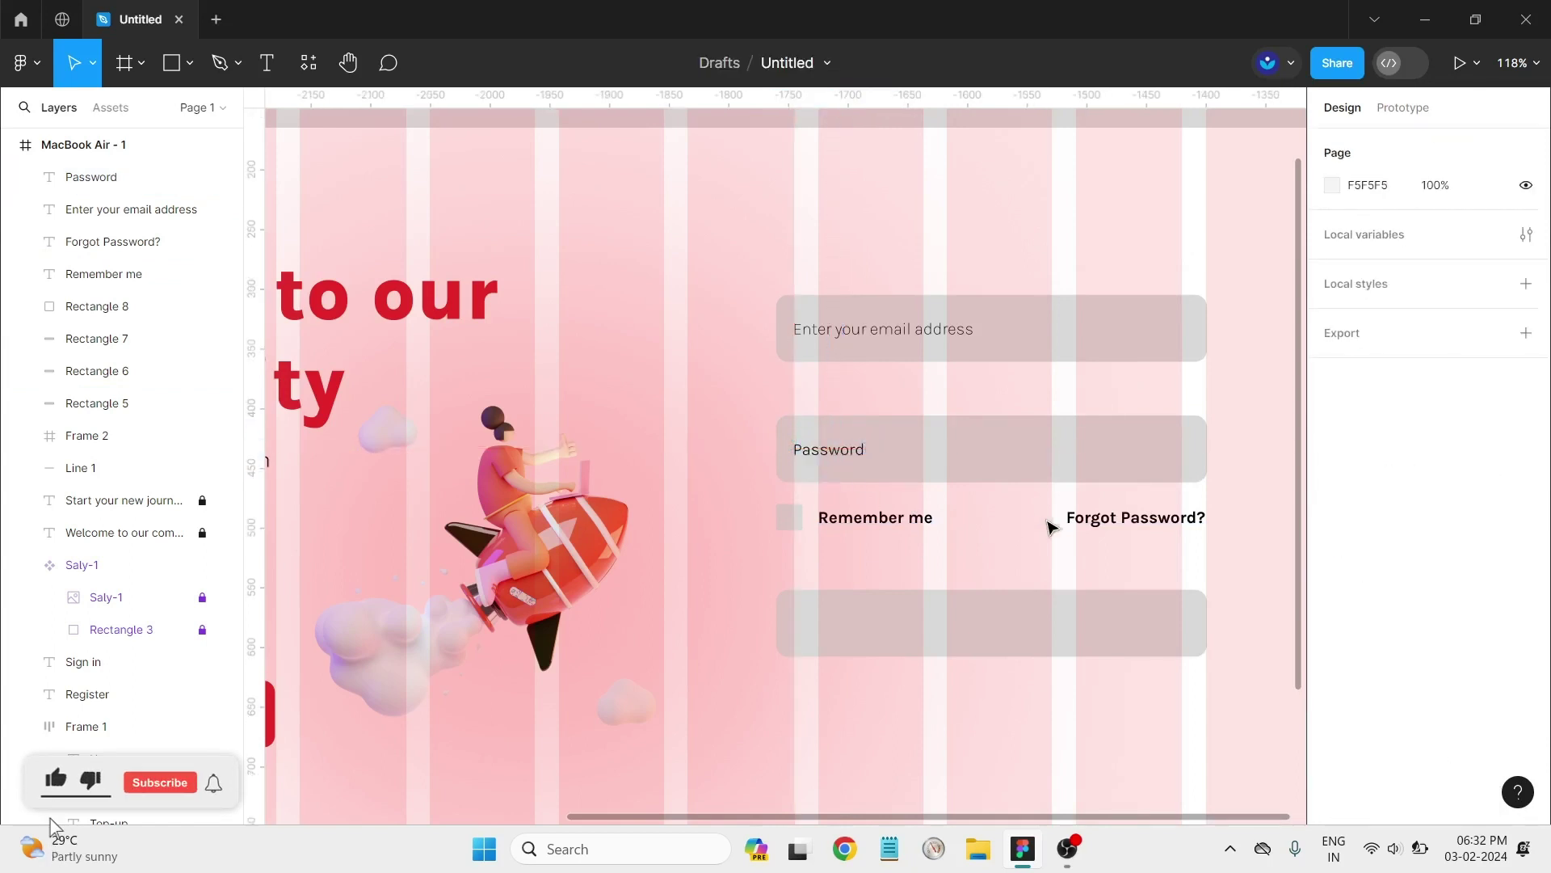
click(1157, 443)
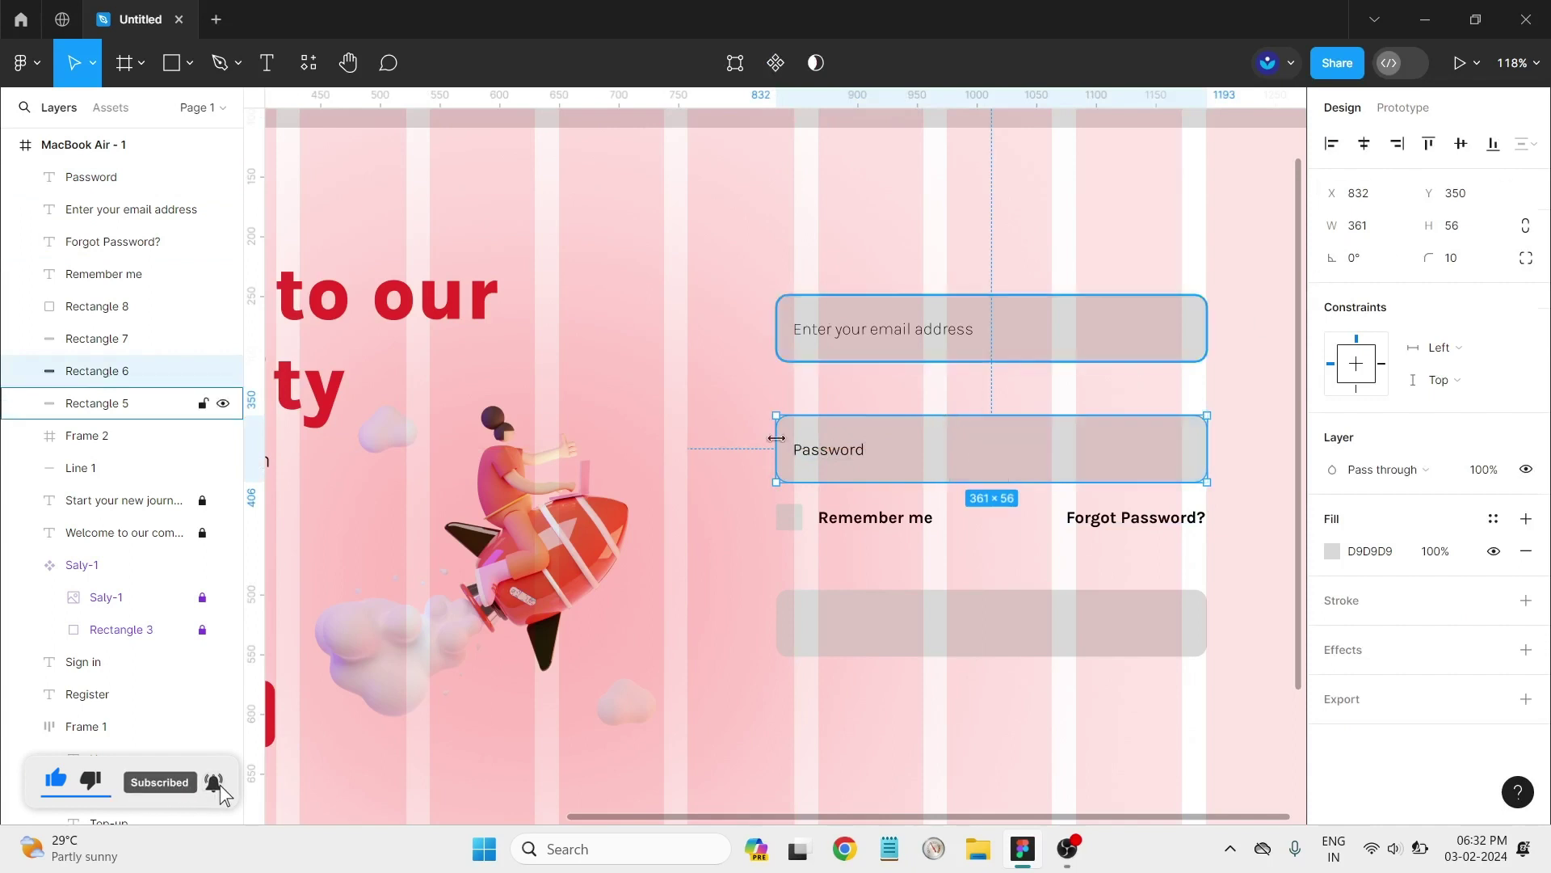
click(760, 410)
drag(787, 453, 1227, 490)
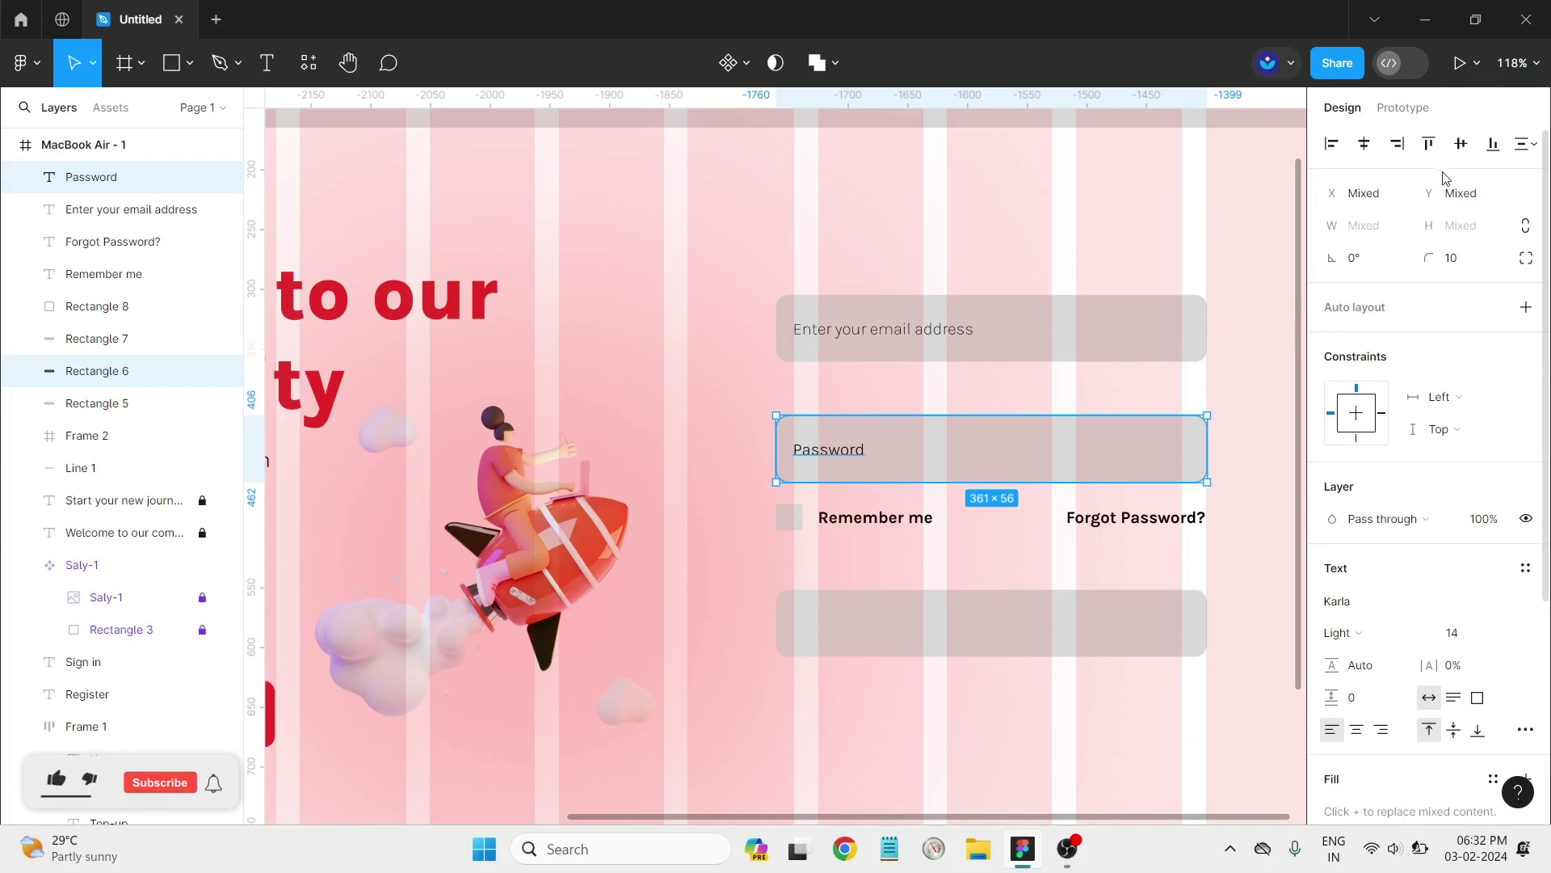
click(863, 355)
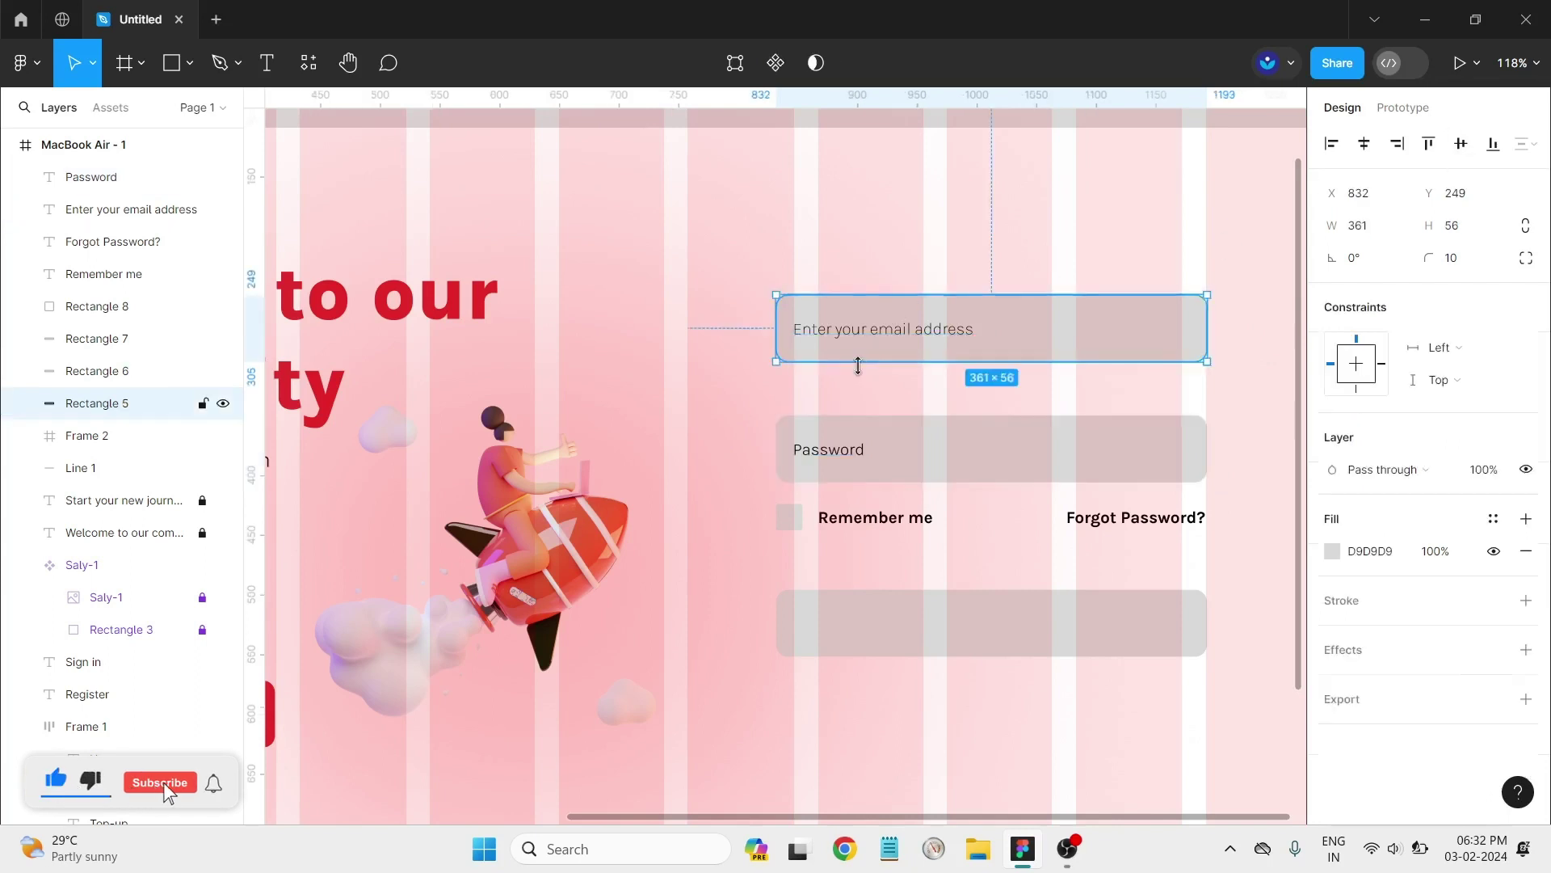
click(1238, 385)
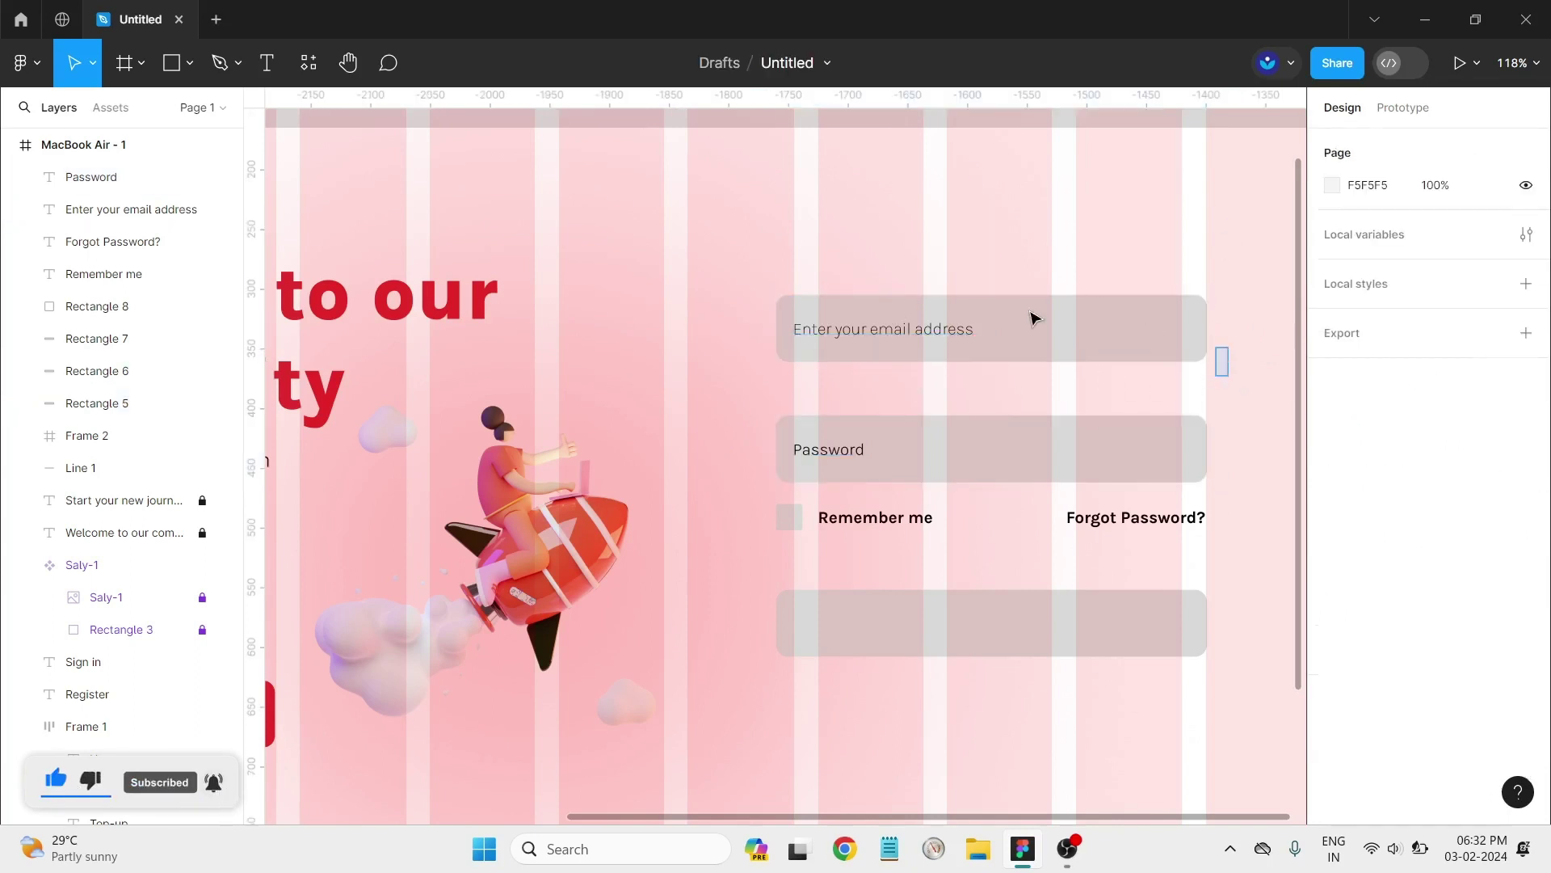
drag(1228, 386, 740, 288)
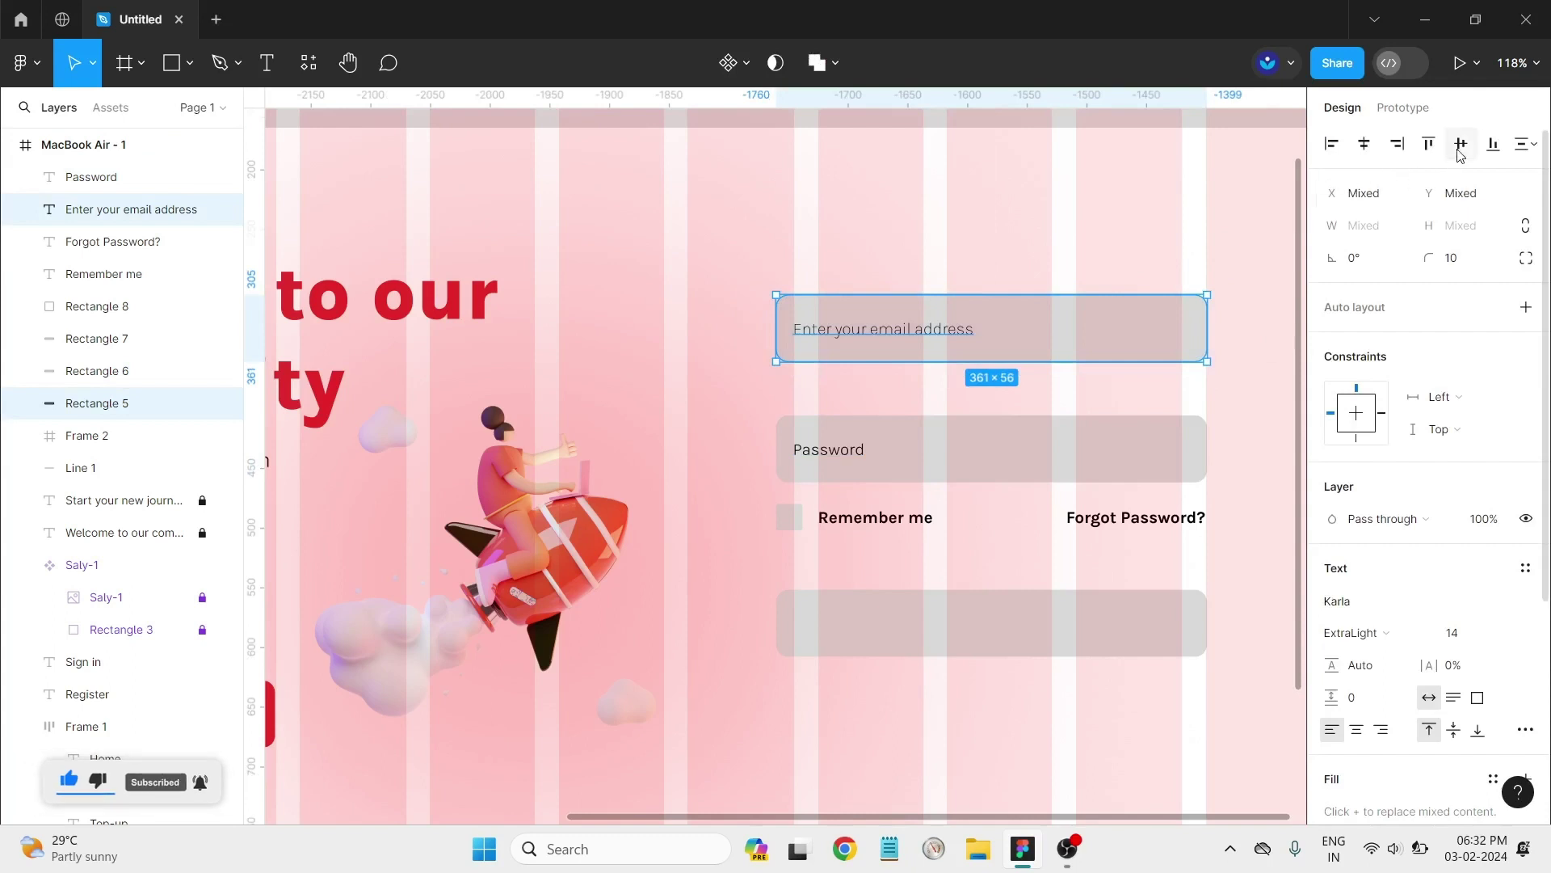
click(1130, 275)
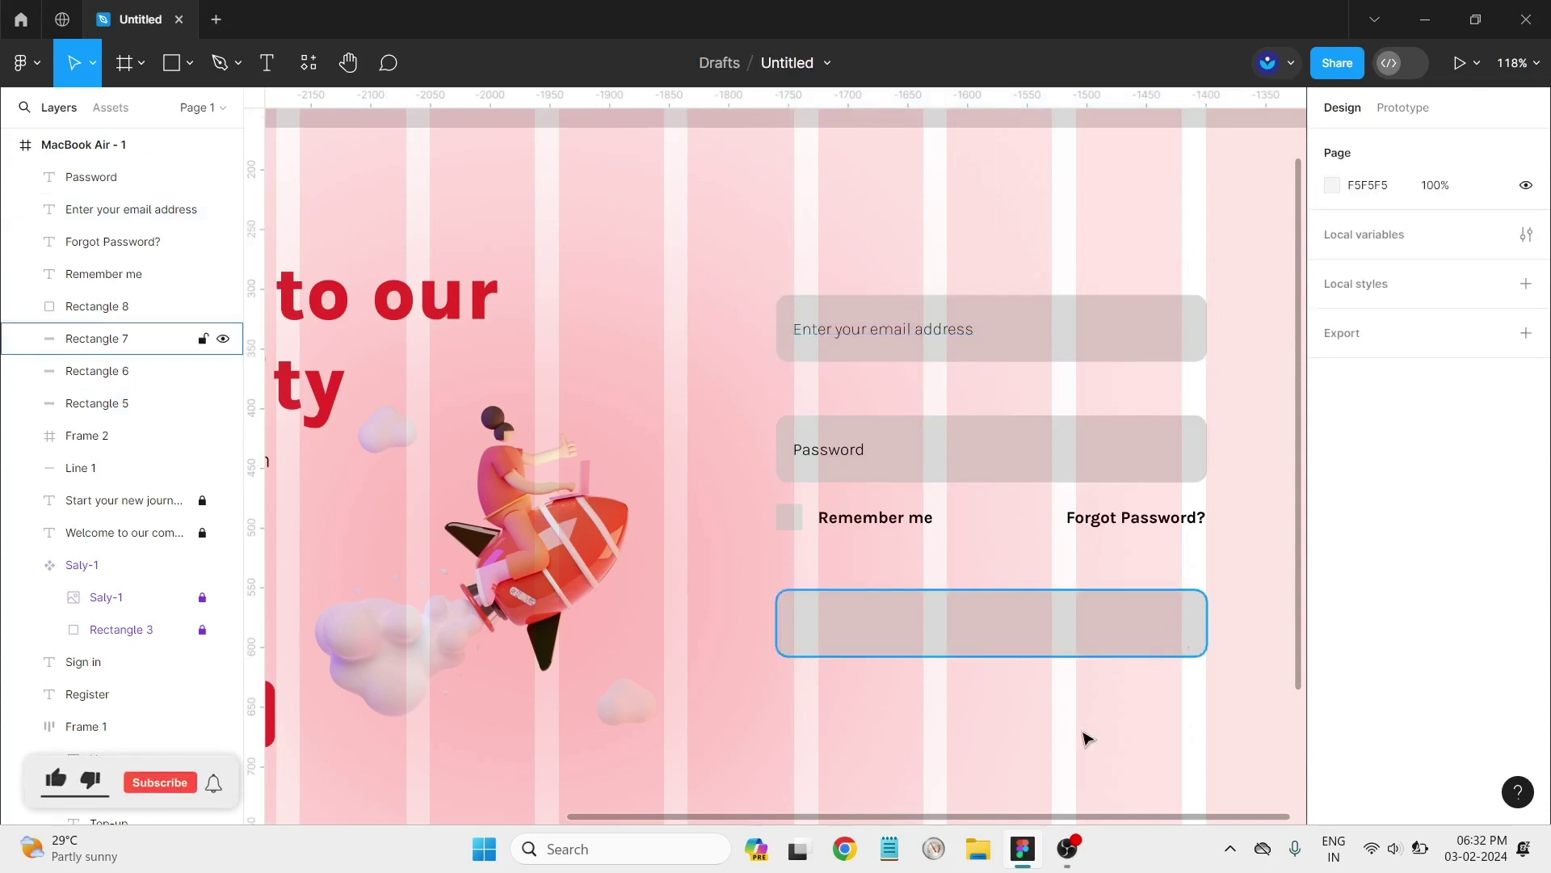
Step: Add 'SIGN IN' text in the bottom box, set to ExtraBold size 32
click(267, 62)
click(908, 600)
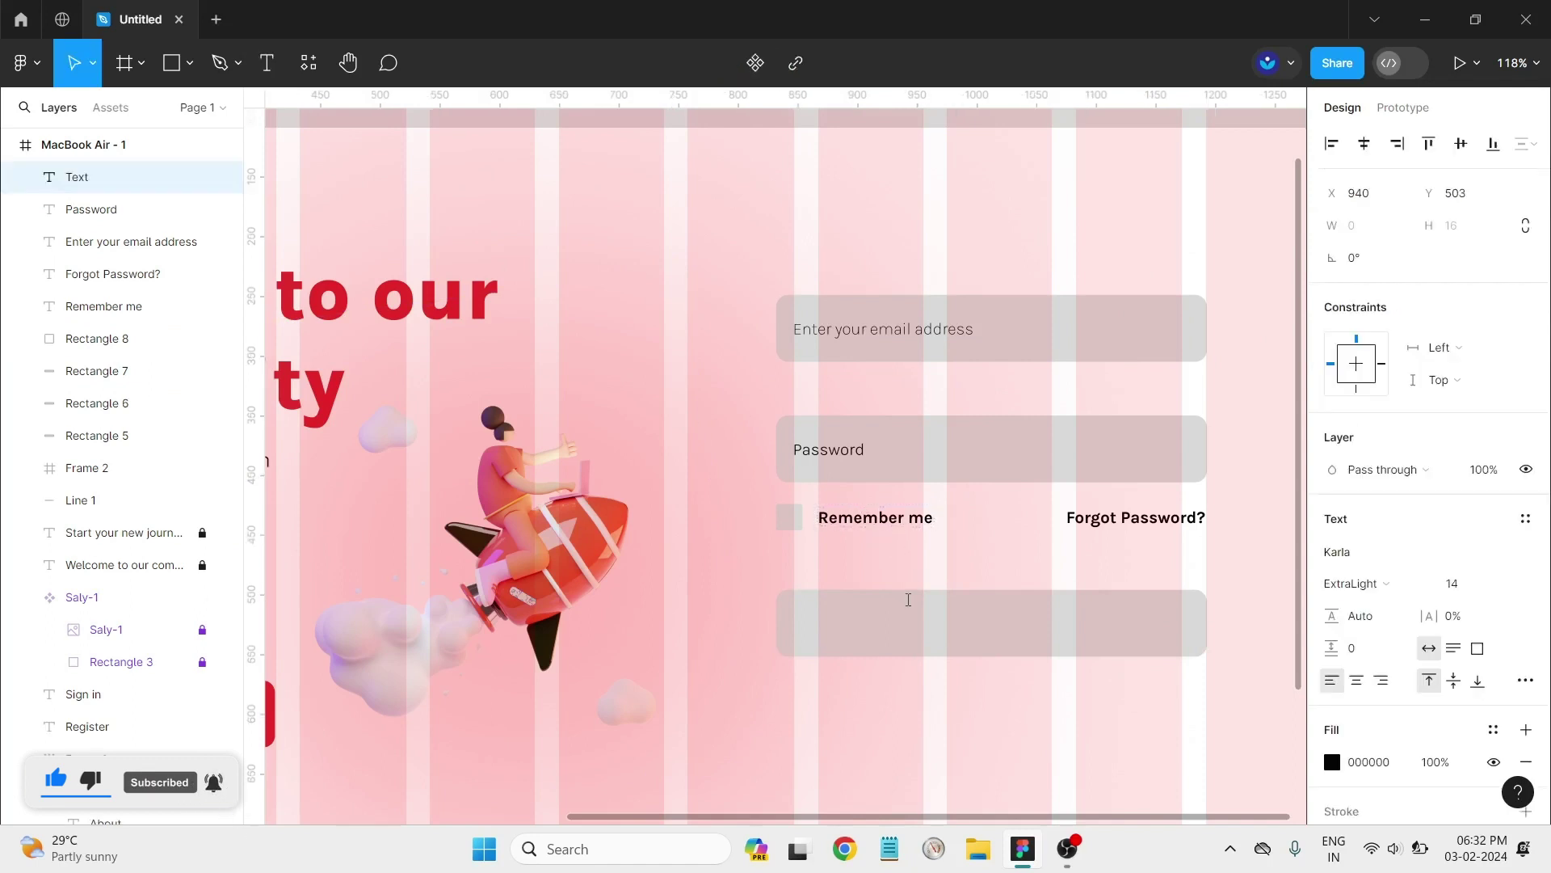
text(SIGN )
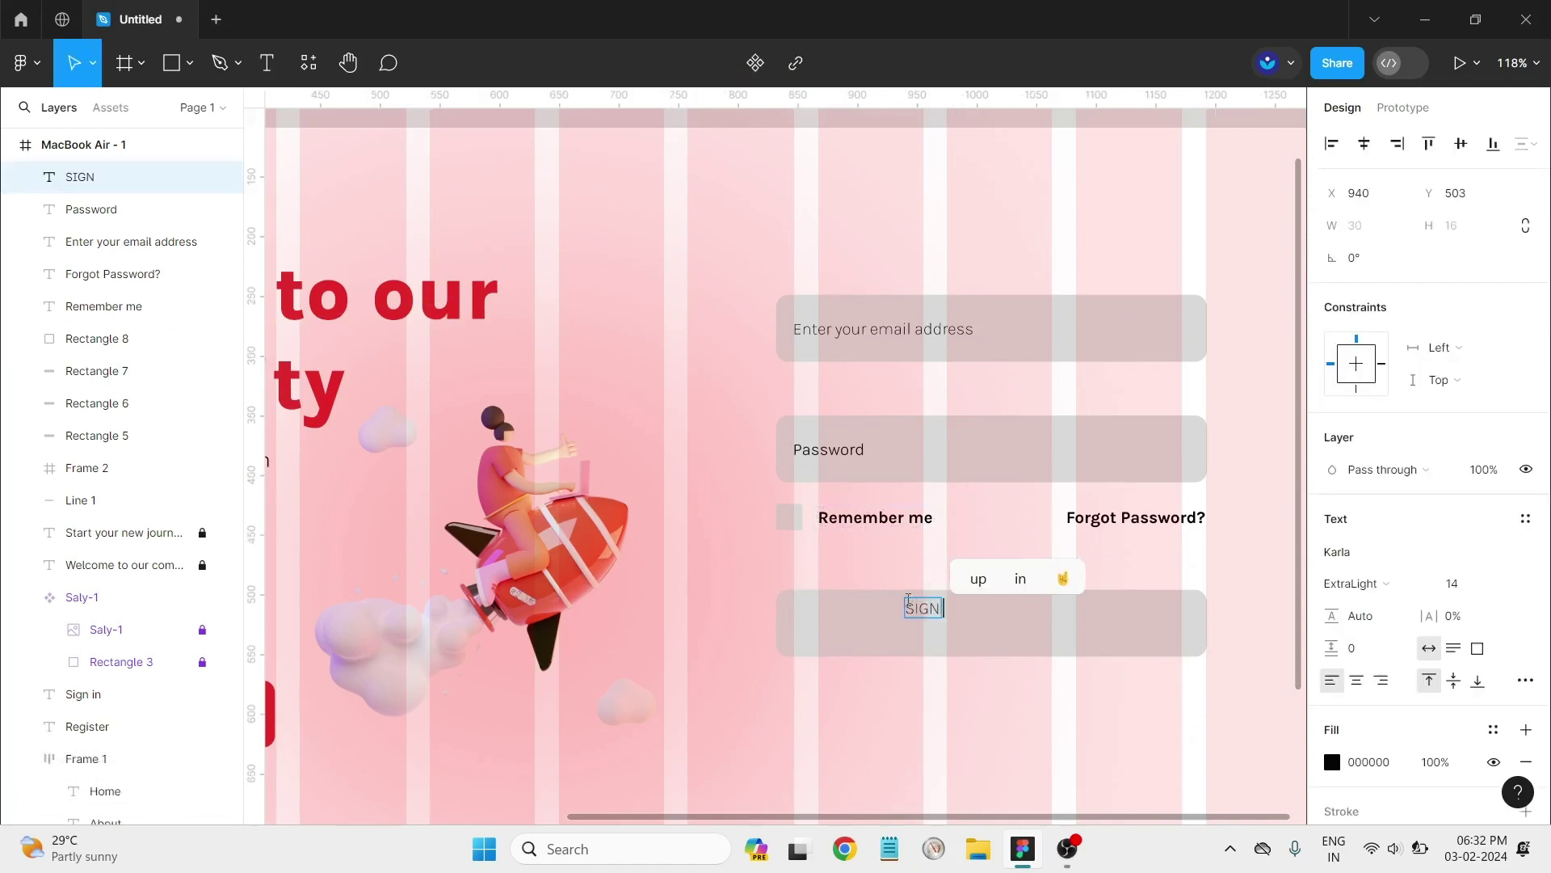
text(IN)
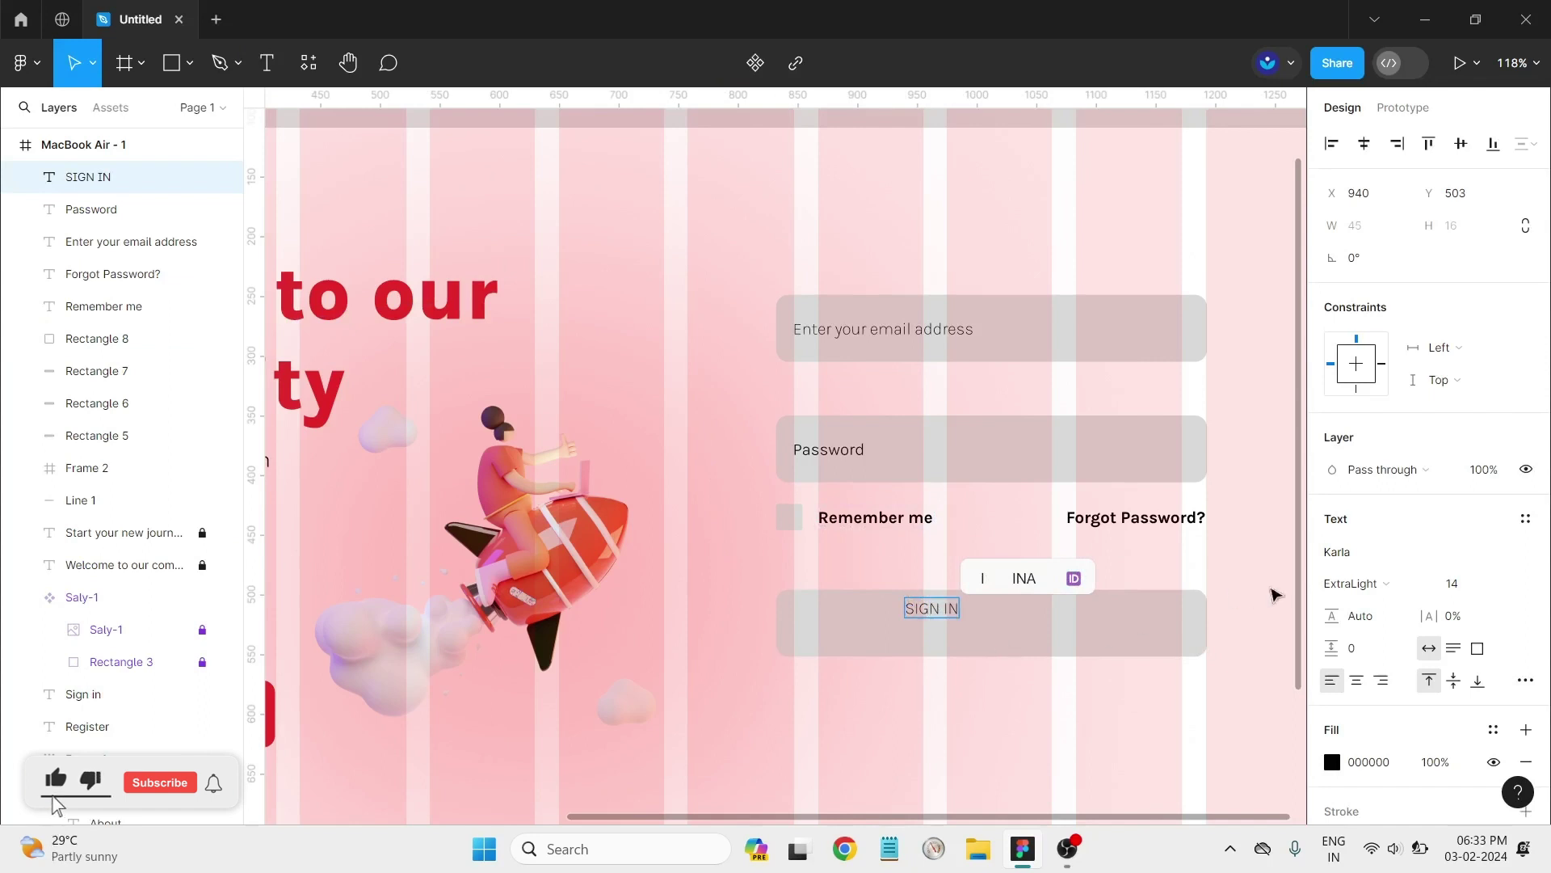
key(Escape)
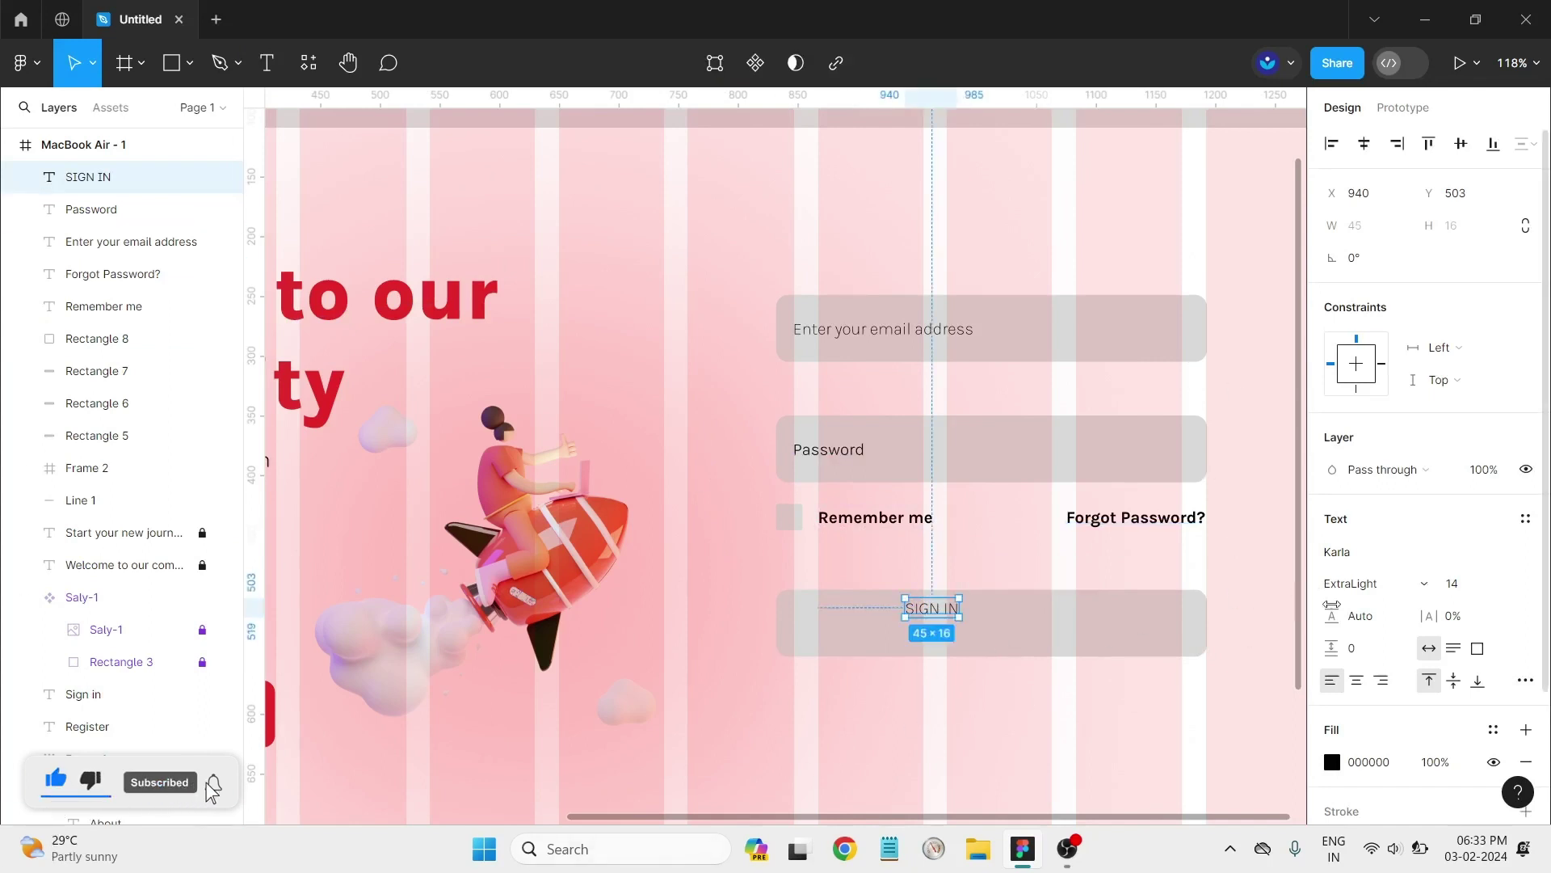
click(1386, 595)
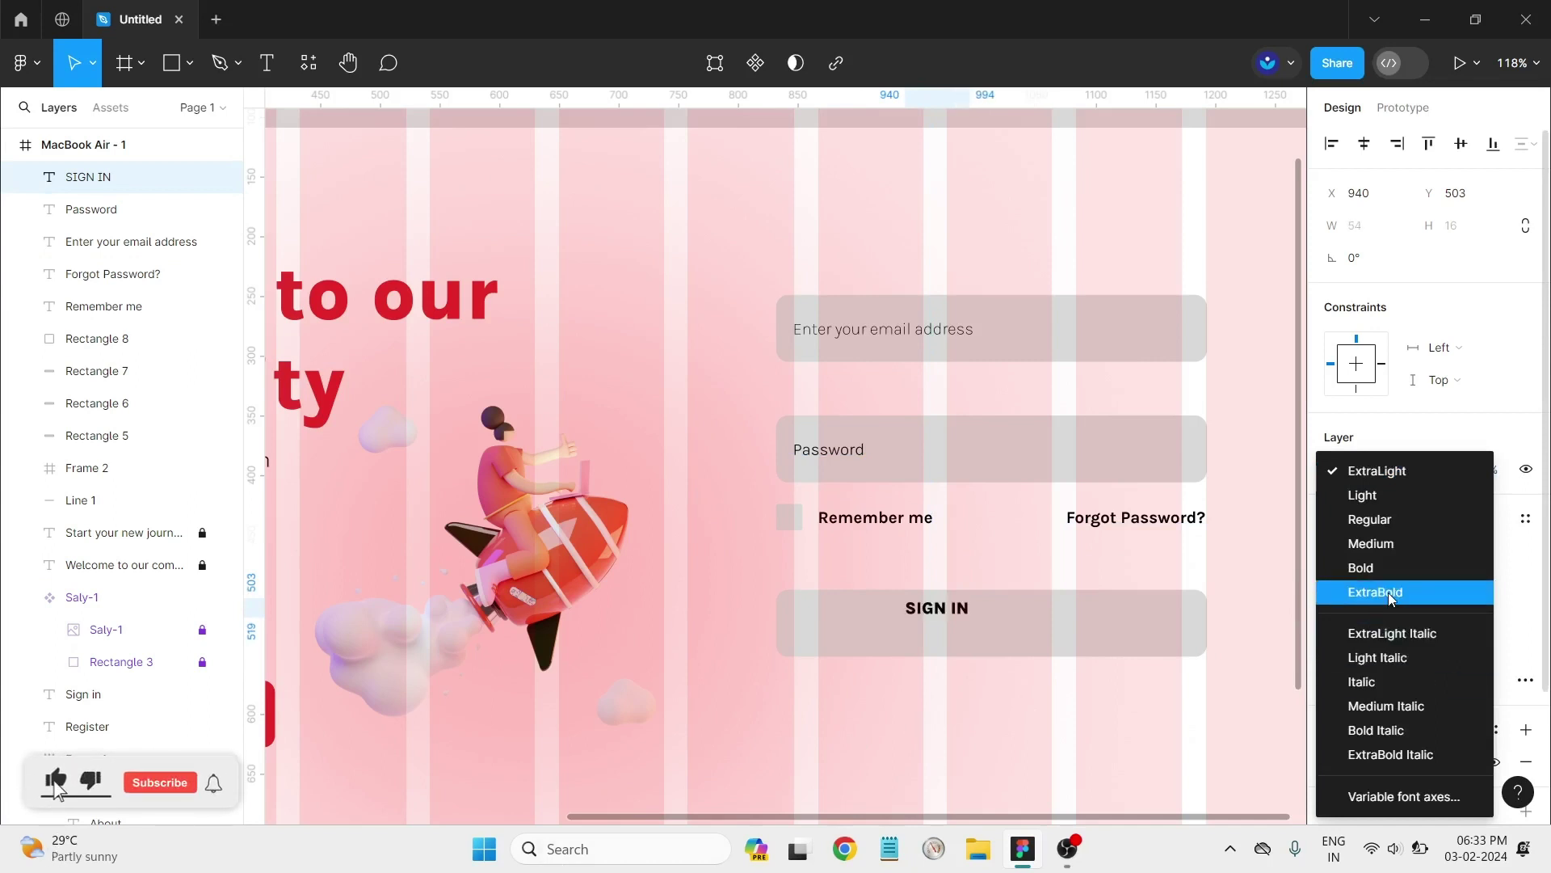
click(1388, 593)
click(1514, 590)
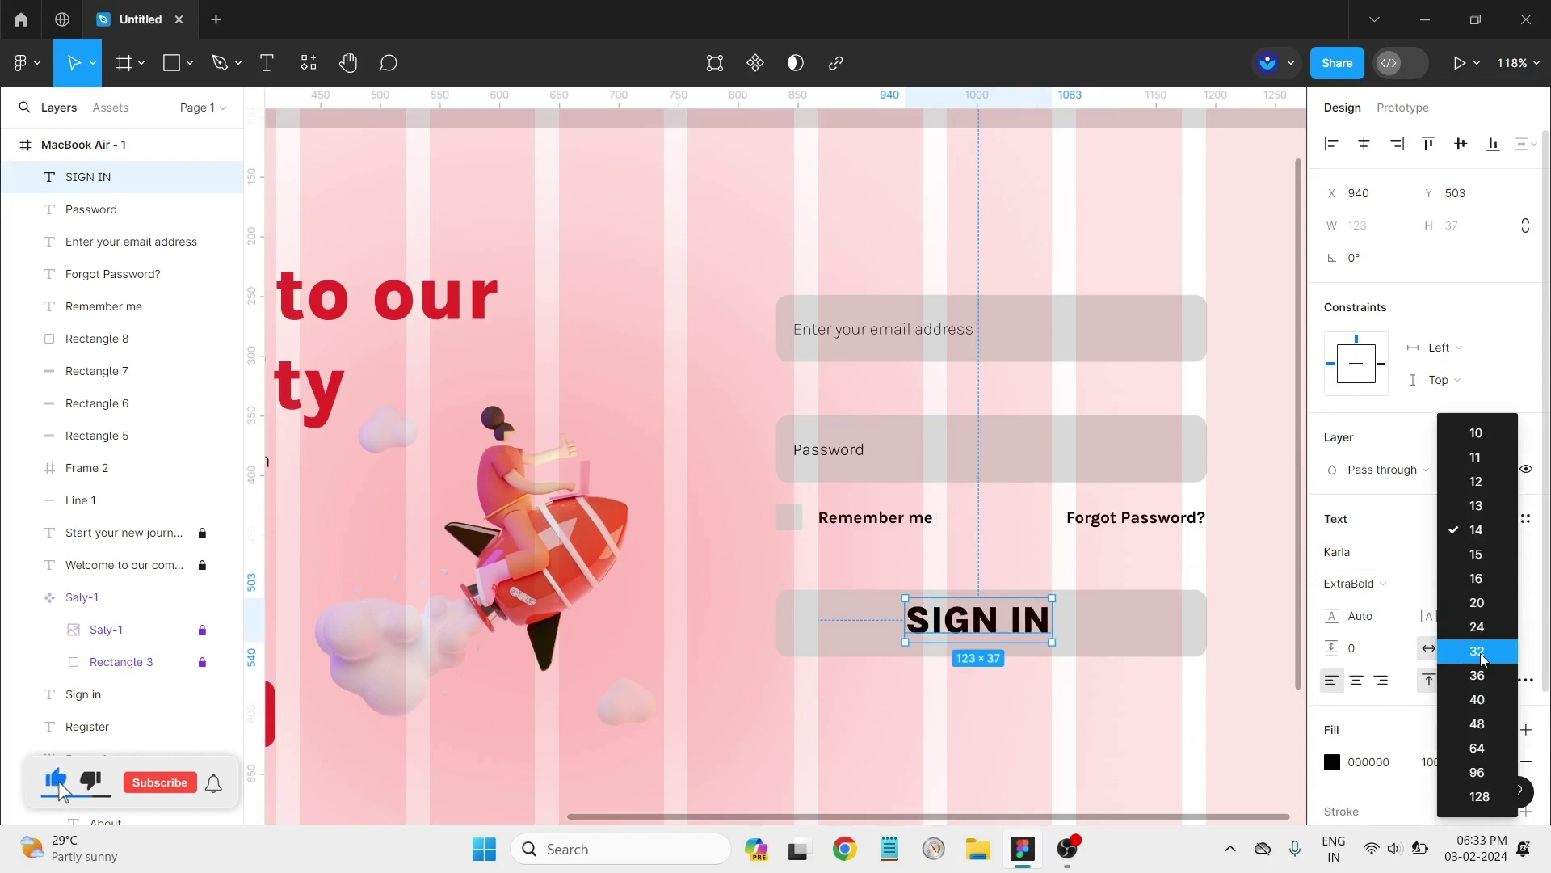
click(1484, 659)
Step: Center SIGN IN horizontally within the button
drag(988, 629, 993, 629)
click(1240, 693)
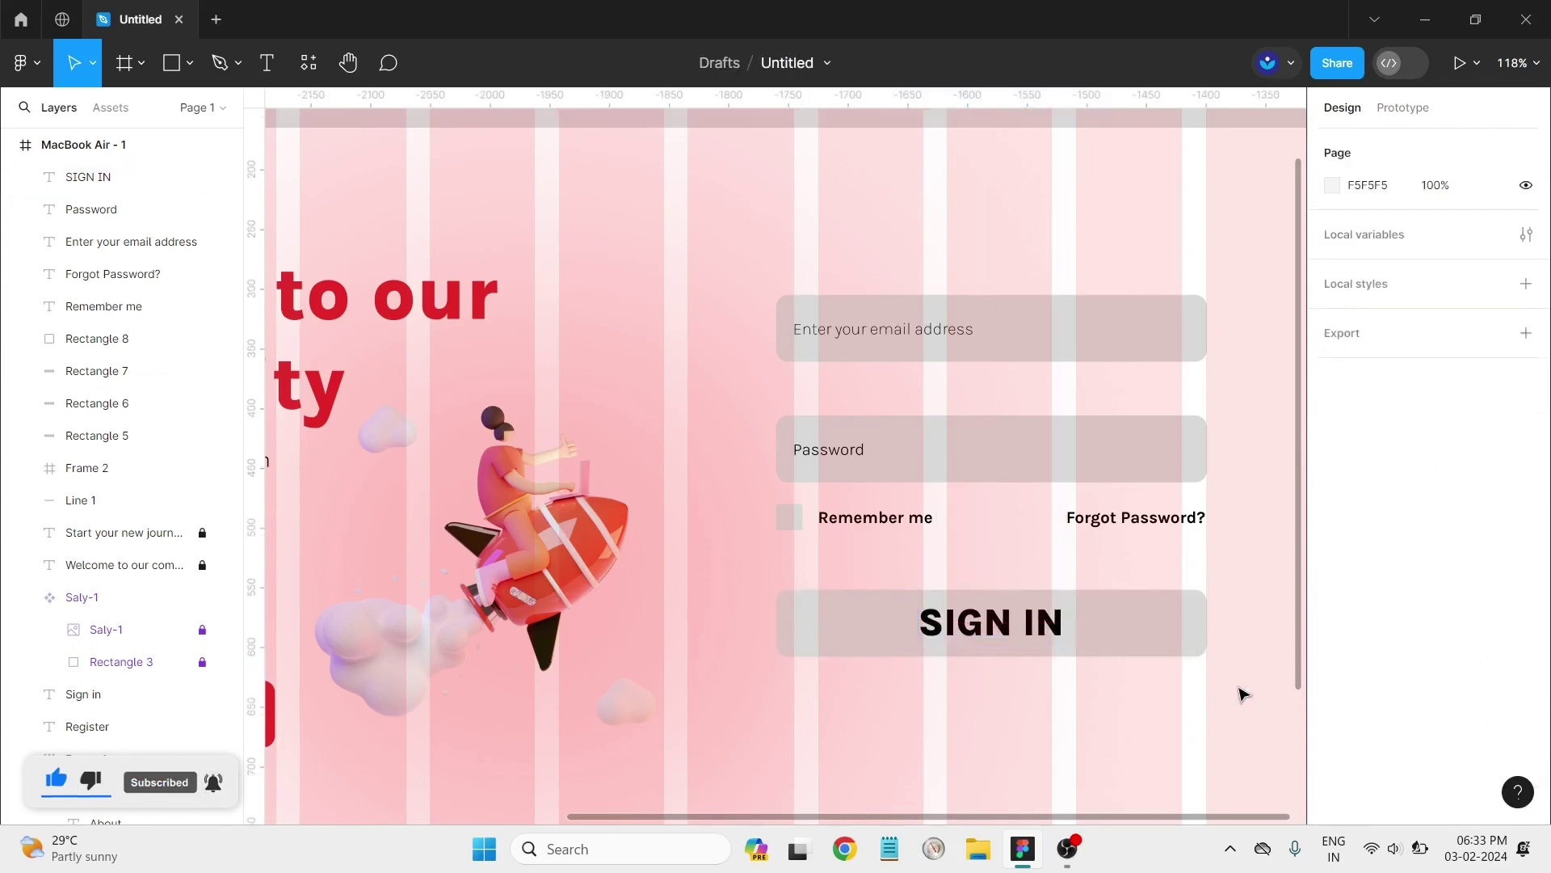
drag(1236, 683, 776, 581)
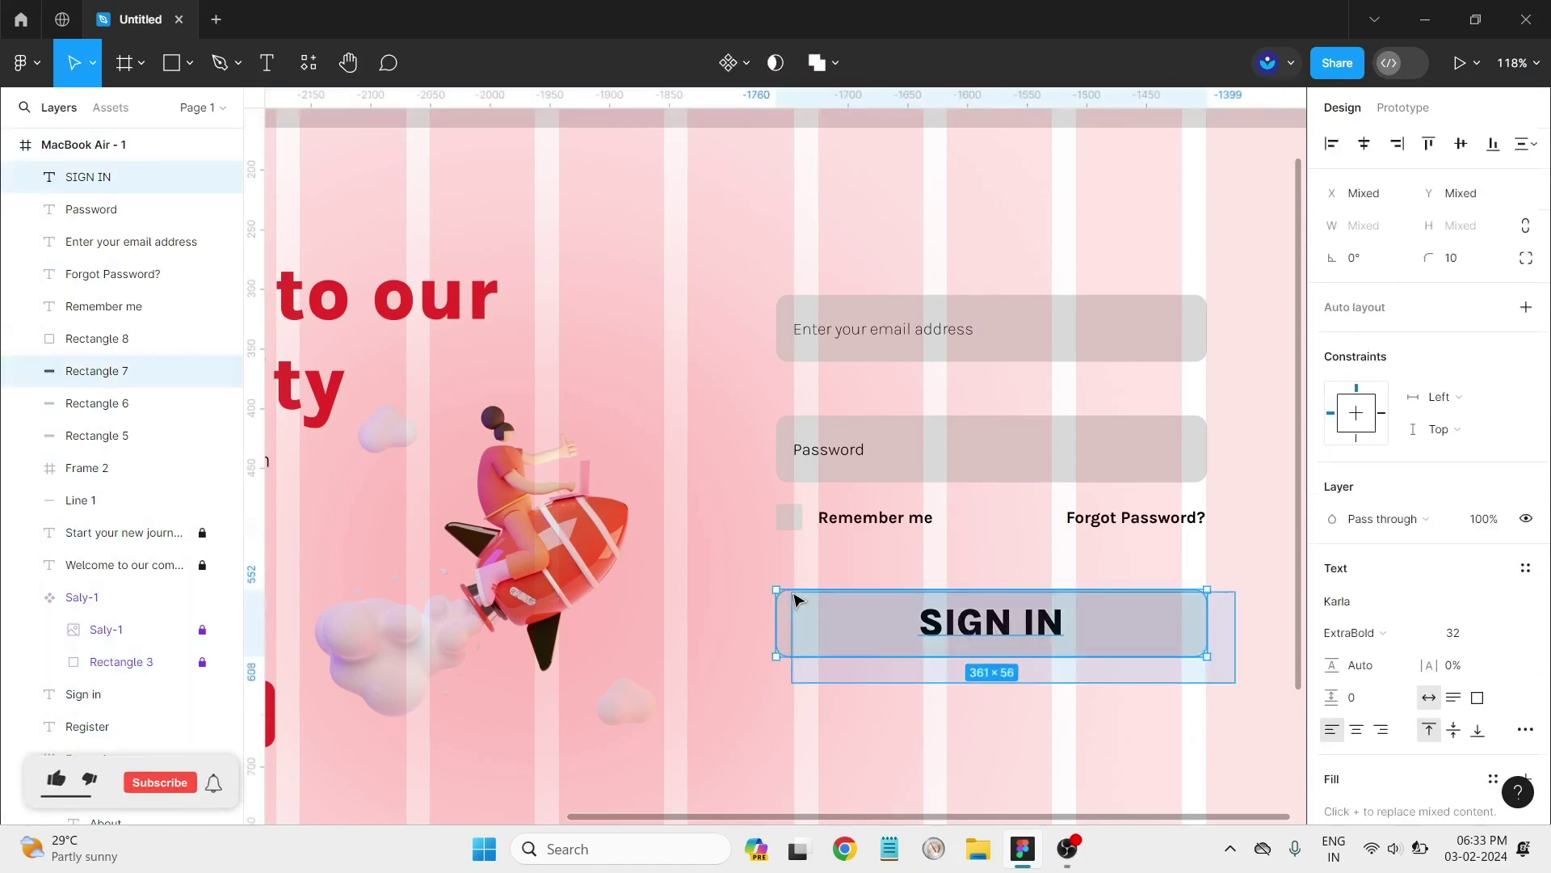
click(1332, 146)
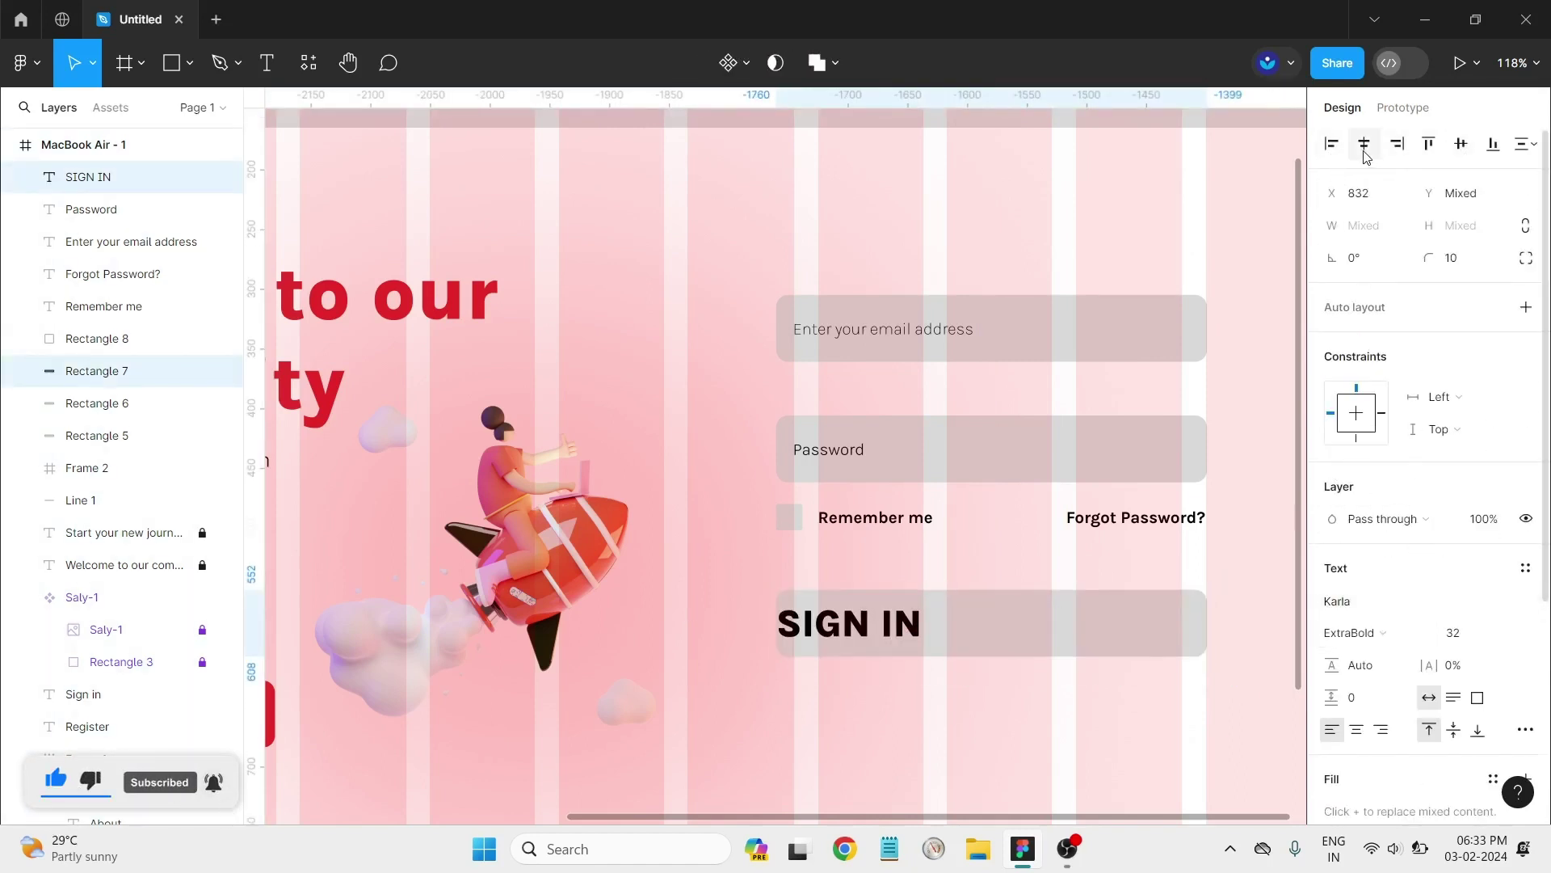
click(1364, 145)
click(1087, 691)
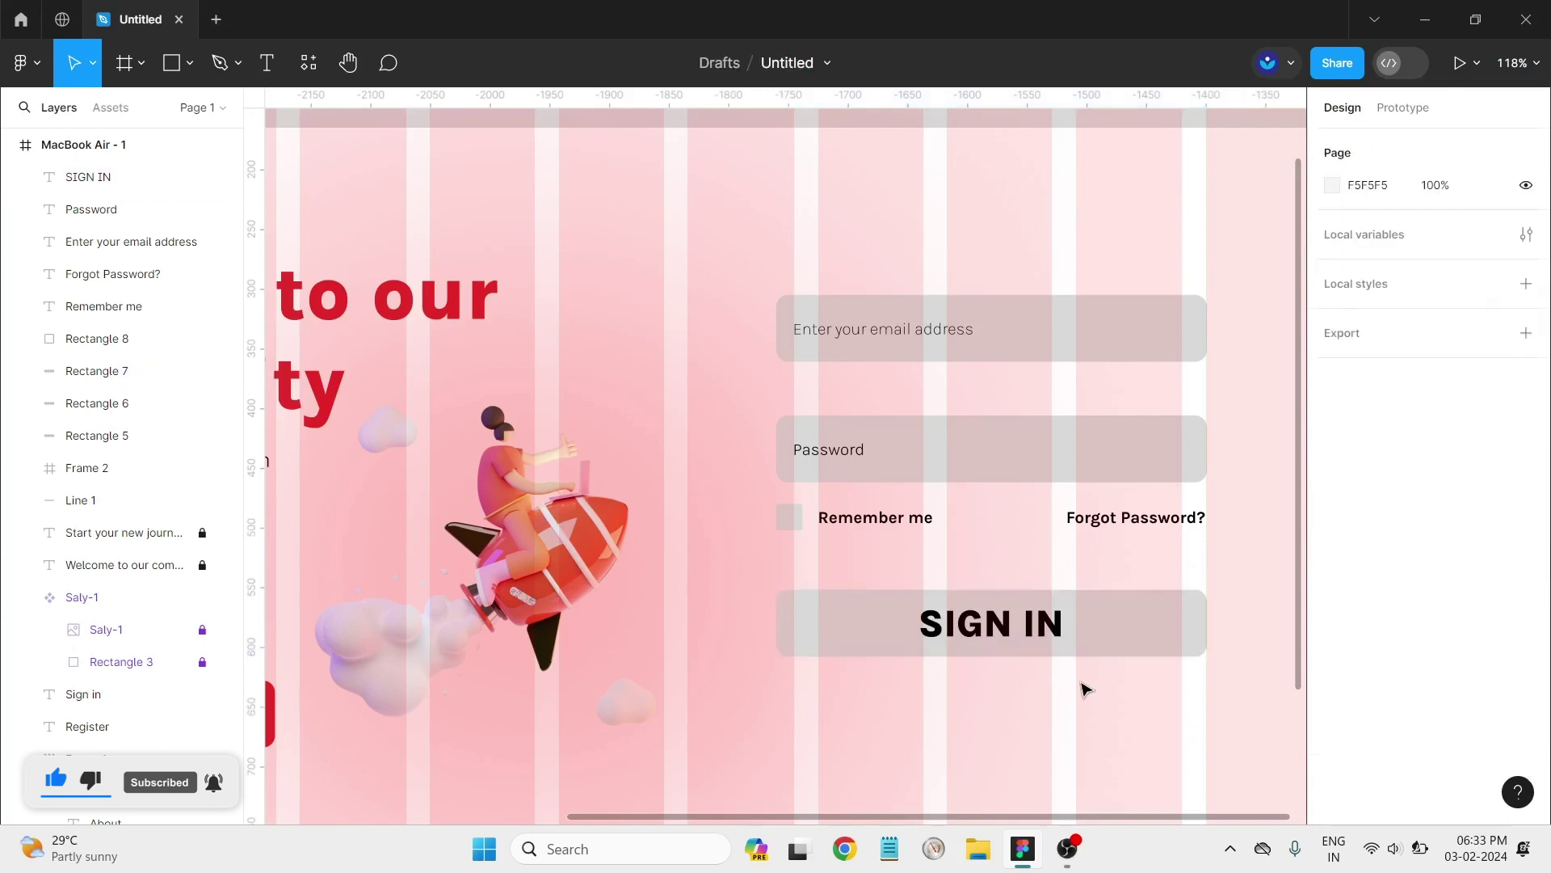
click(1050, 638)
Step: Fill the SIGN IN button with red sampled from the Explore our community button
click(1154, 650)
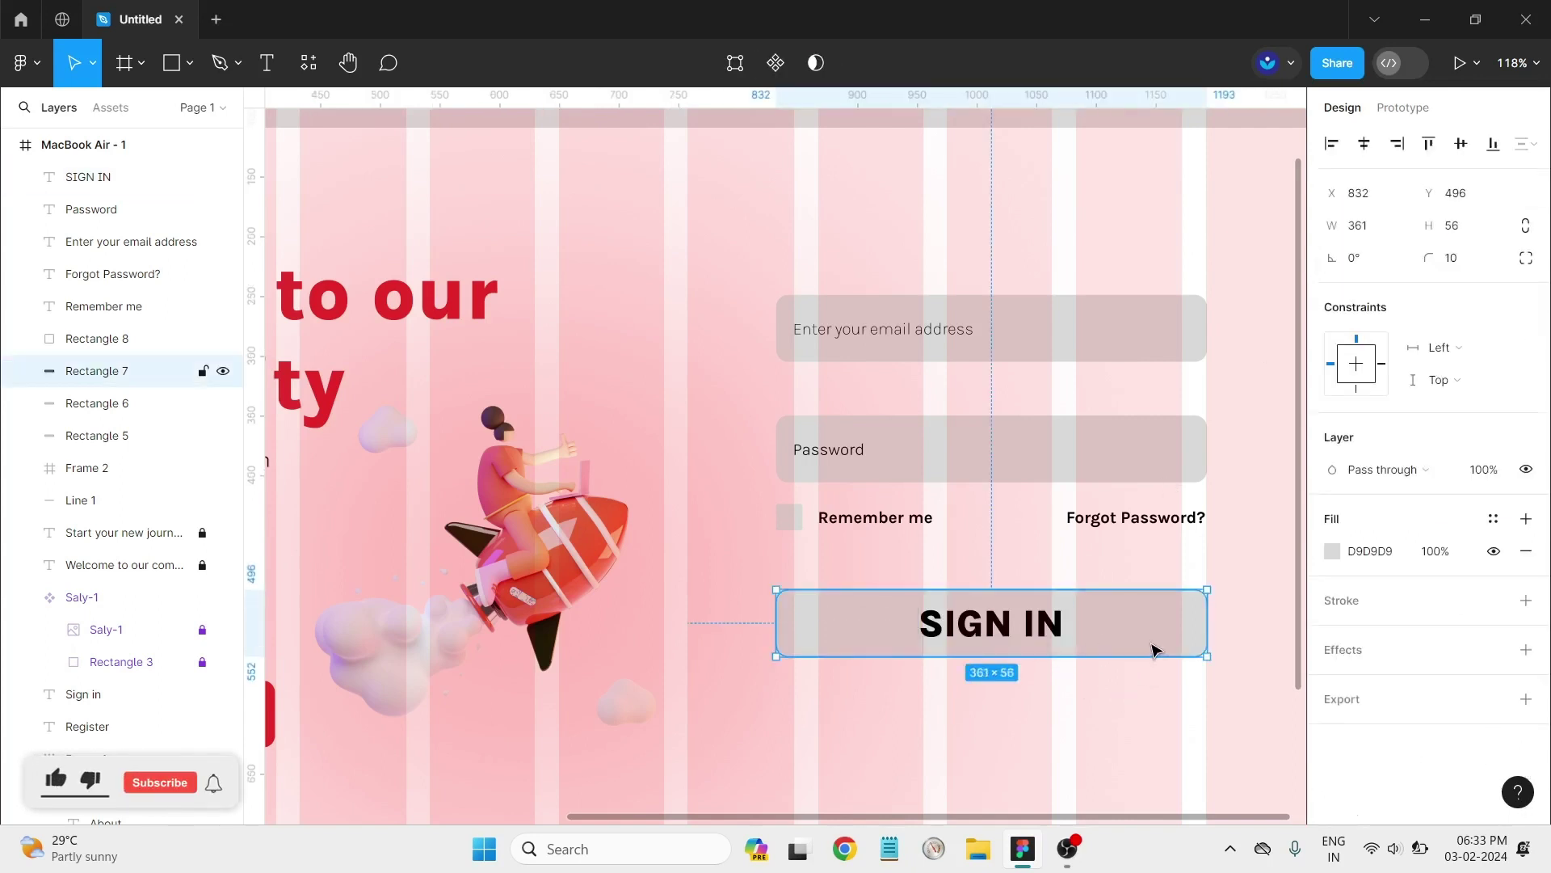
ctrl+scroll(1196, 698, down, 1)
ctrl+scroll(1173, 702, down, 2)
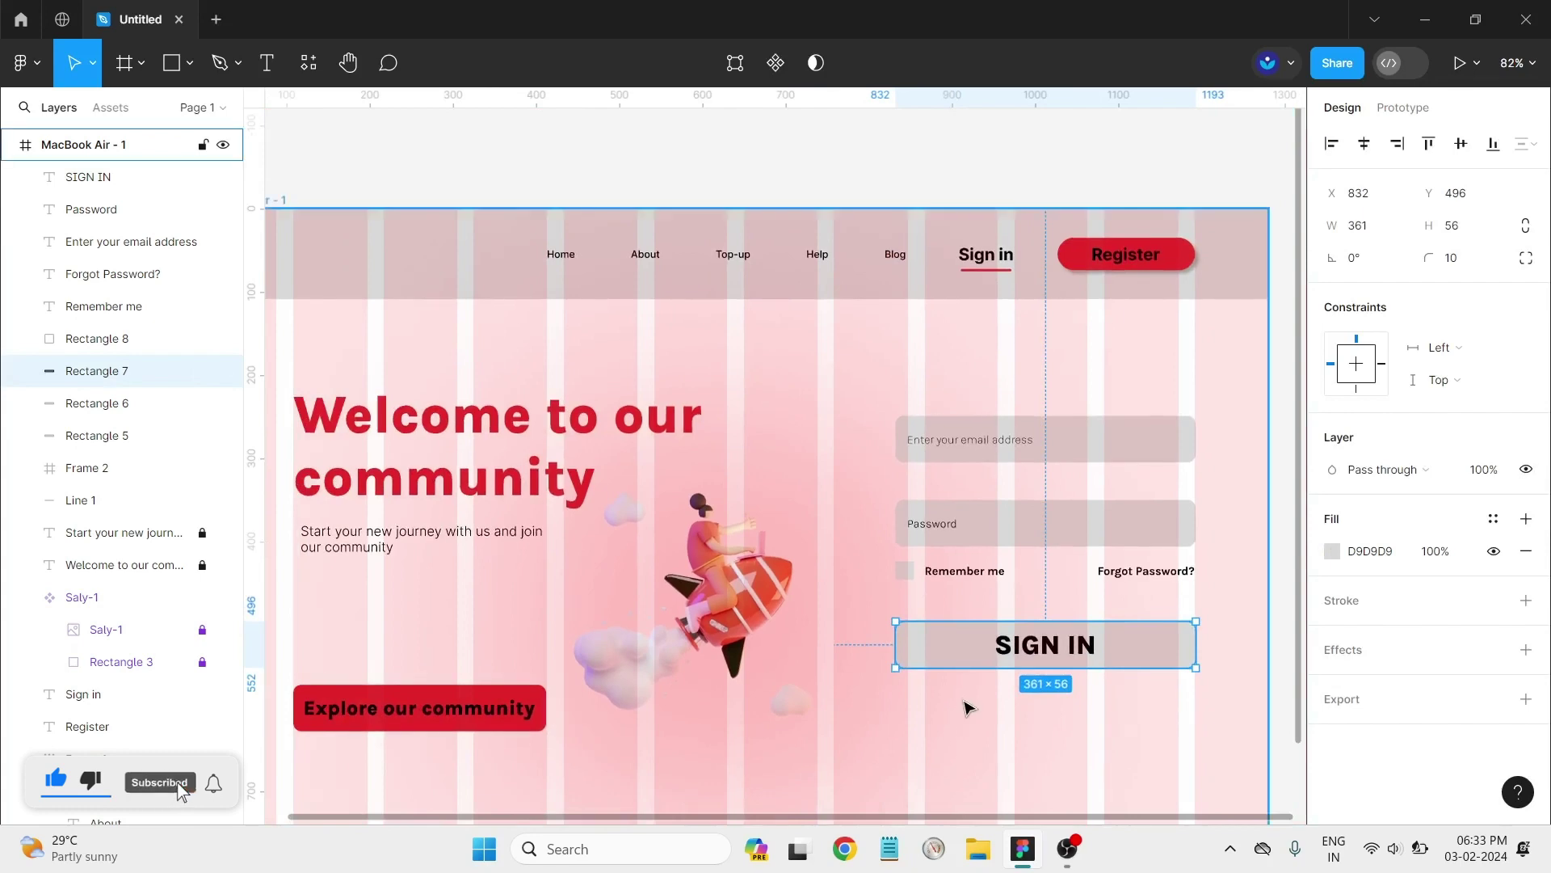
ctrl+scroll(970, 706, down, 2)
scroll(789, 411, down, 3)
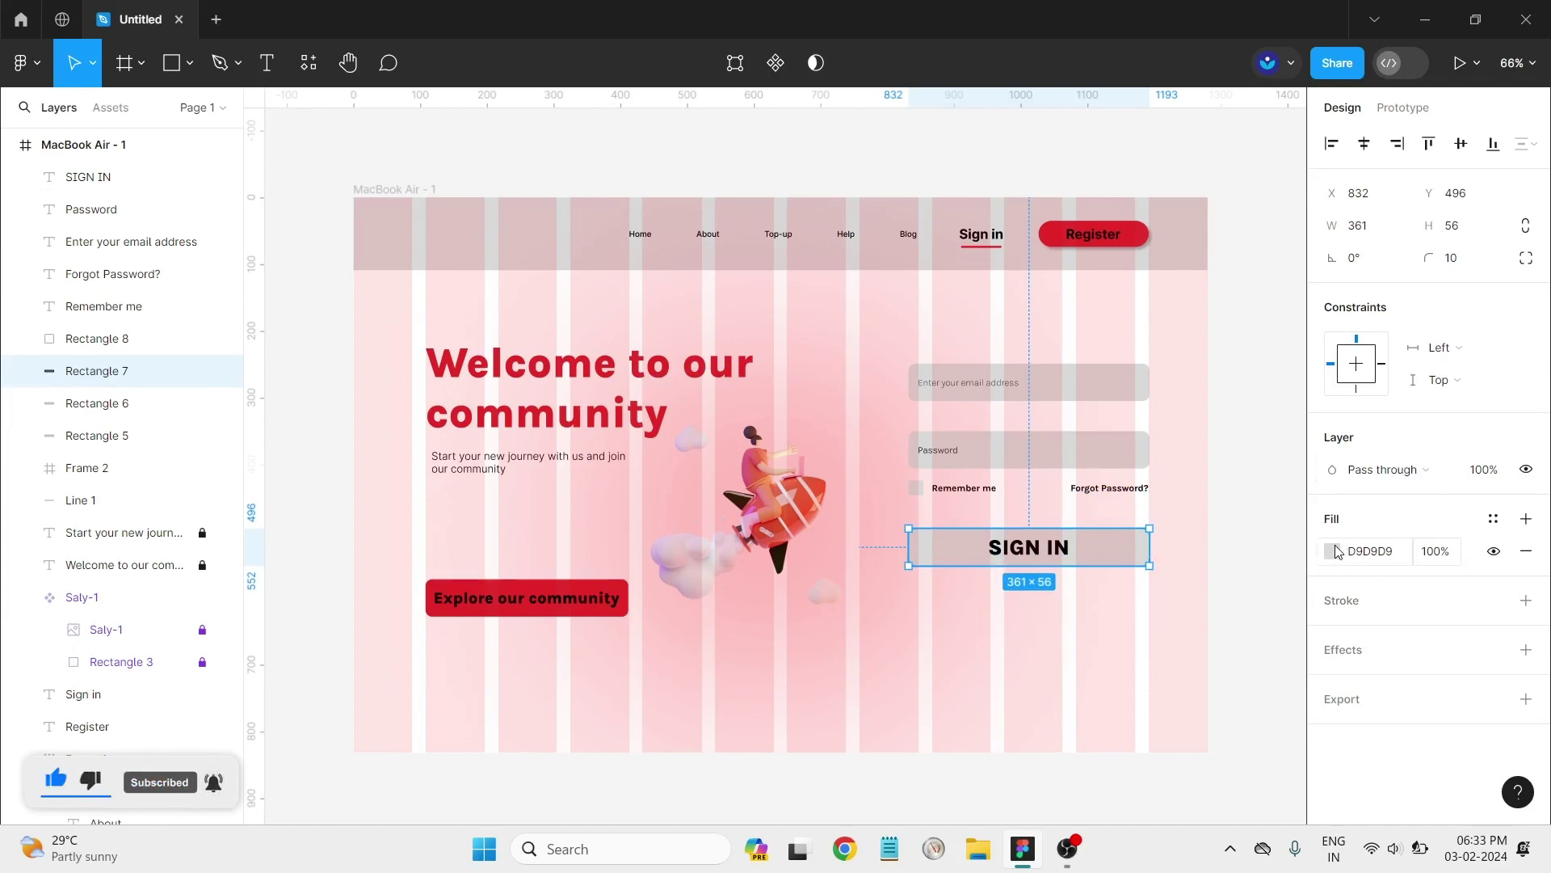
click(1335, 551)
click(1094, 583)
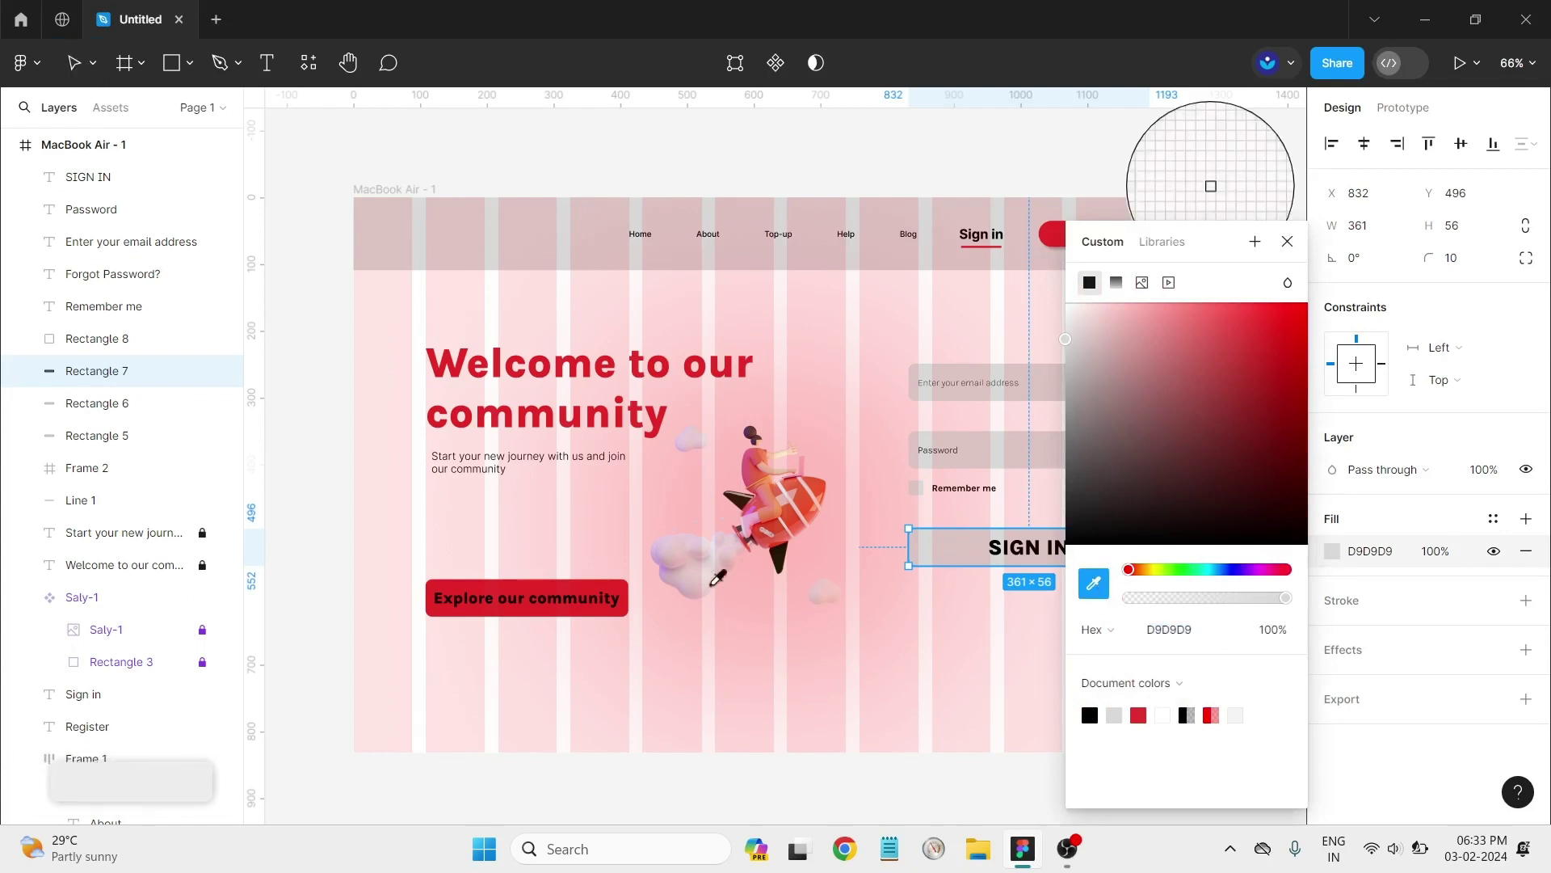
click(557, 581)
key(Escape)
key(Escape)
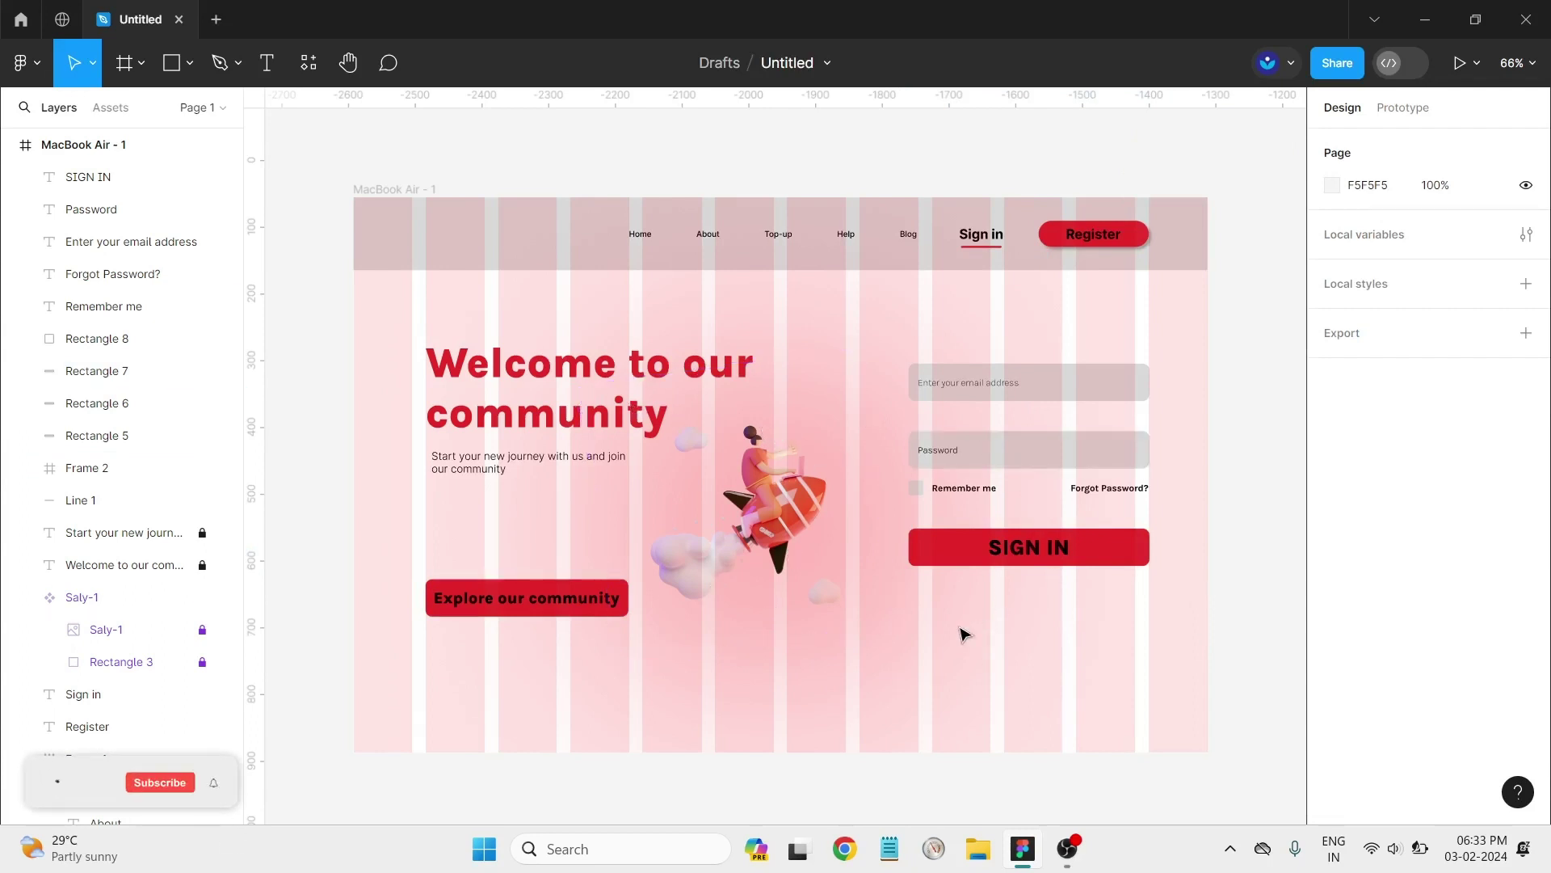
Step: Draw a box below SIGN IN and narrow it to 94 wide
click(190, 69)
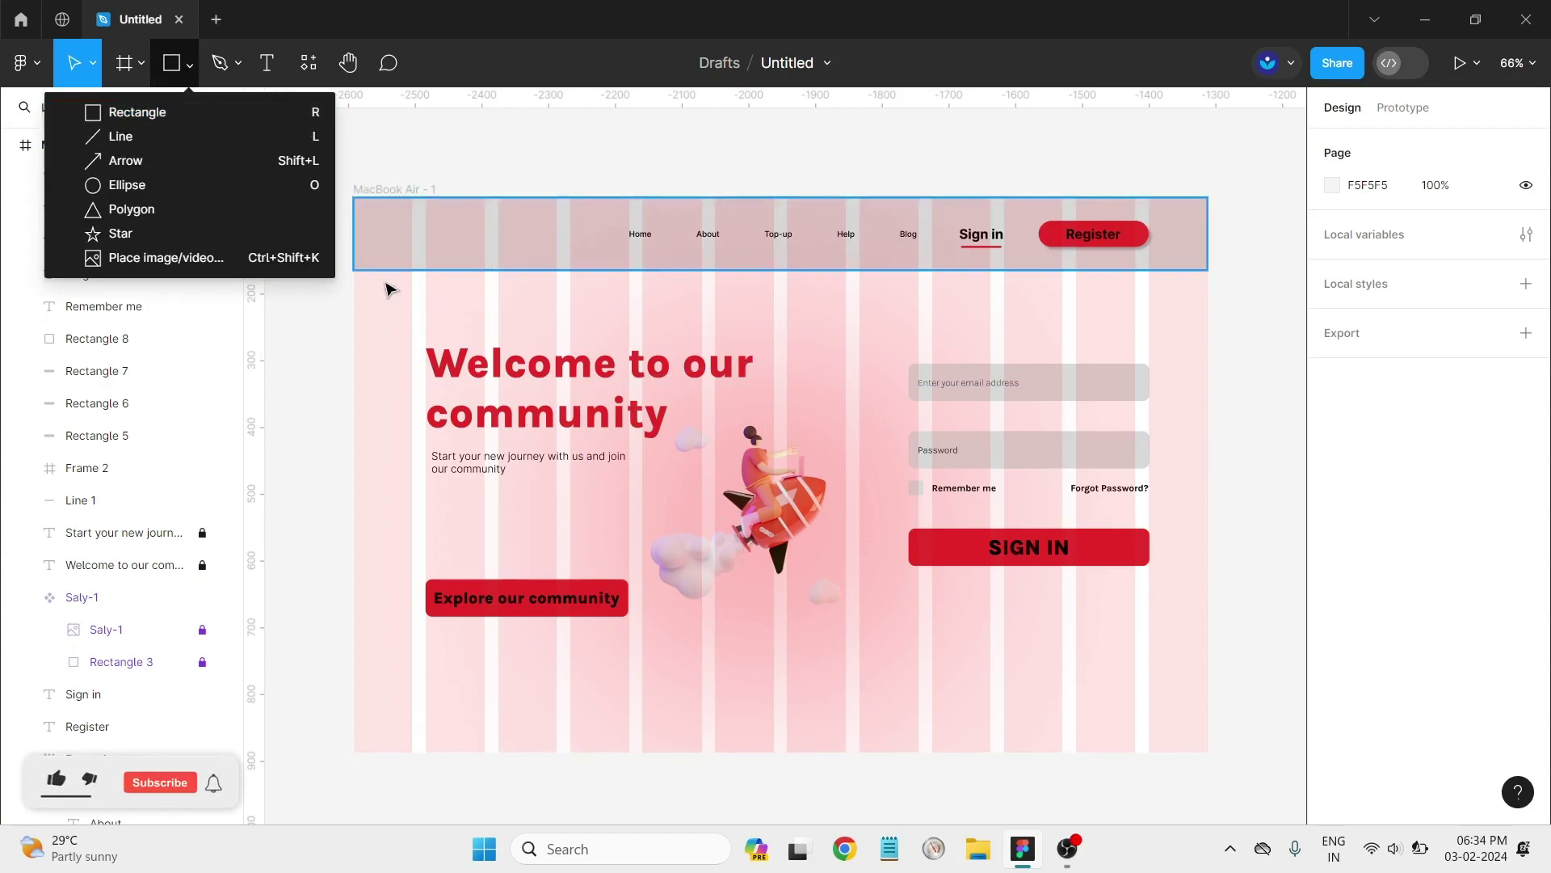
click(194, 113)
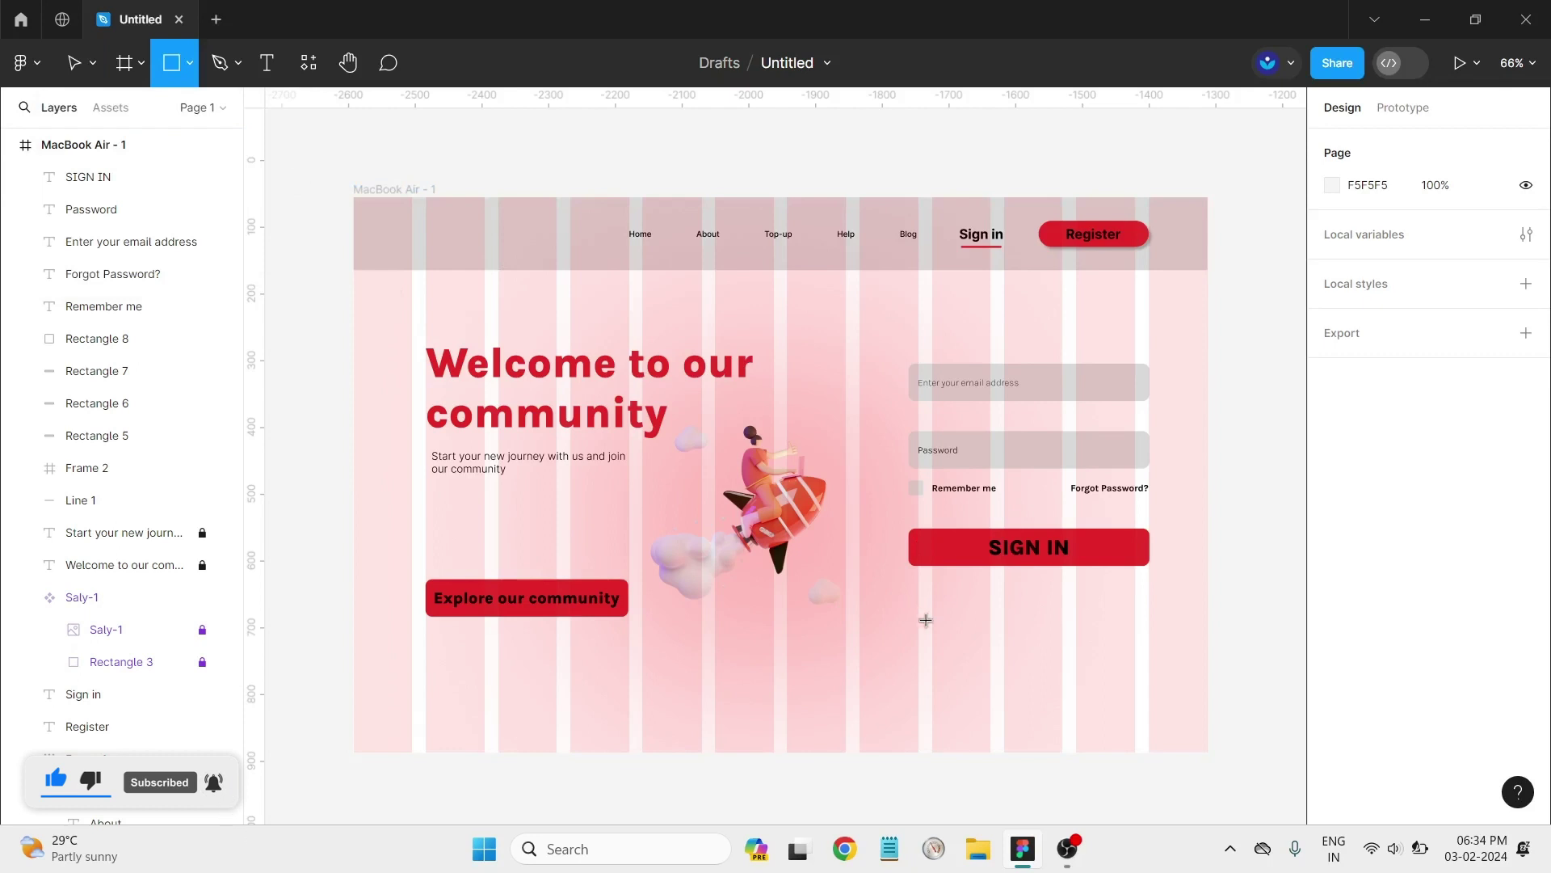
mouse_move(907, 601)
mouse_down()
mouse_move(977, 641)
mouse_move(1130, 632)
mouse_up()
click(1191, 675)
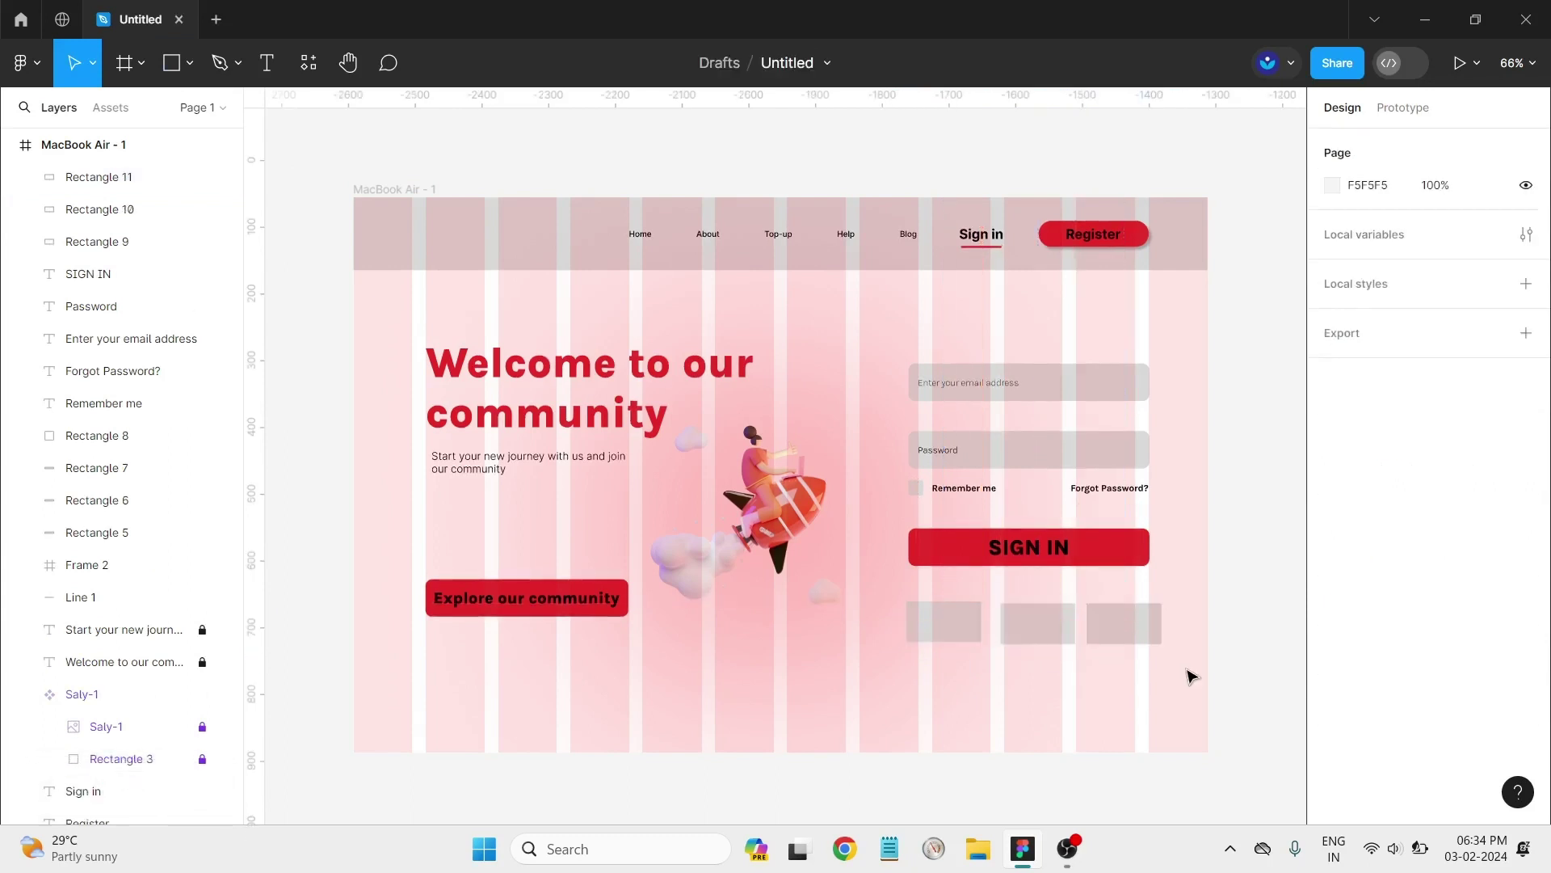
click(1125, 631)
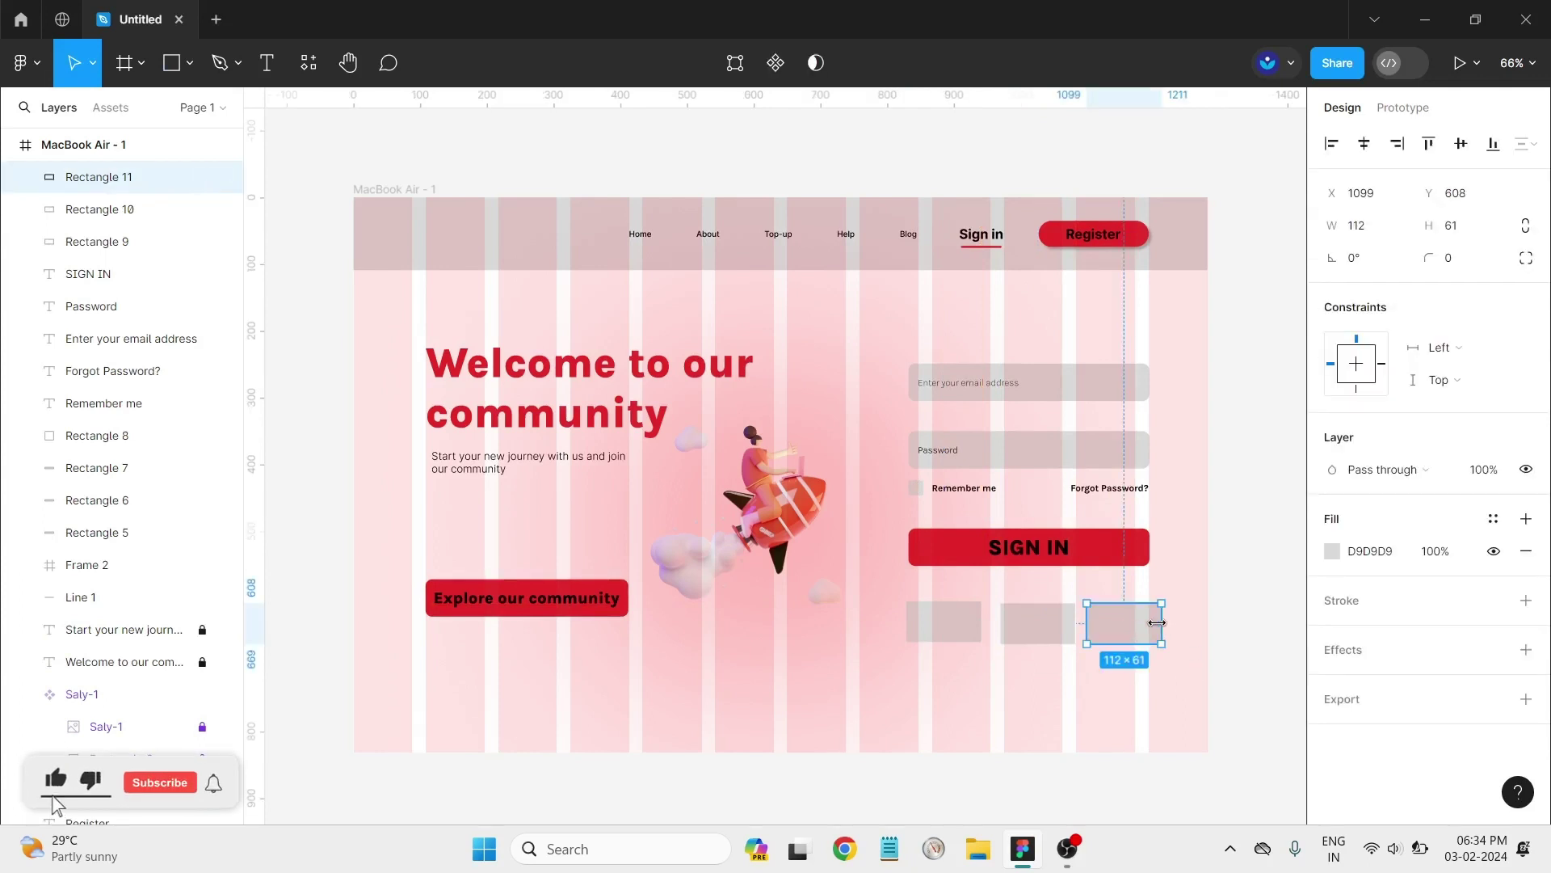
drag(1157, 622, 1150, 622)
Step: Delete the two extra boxes and copy the remaining one into a row of three
click(1039, 622)
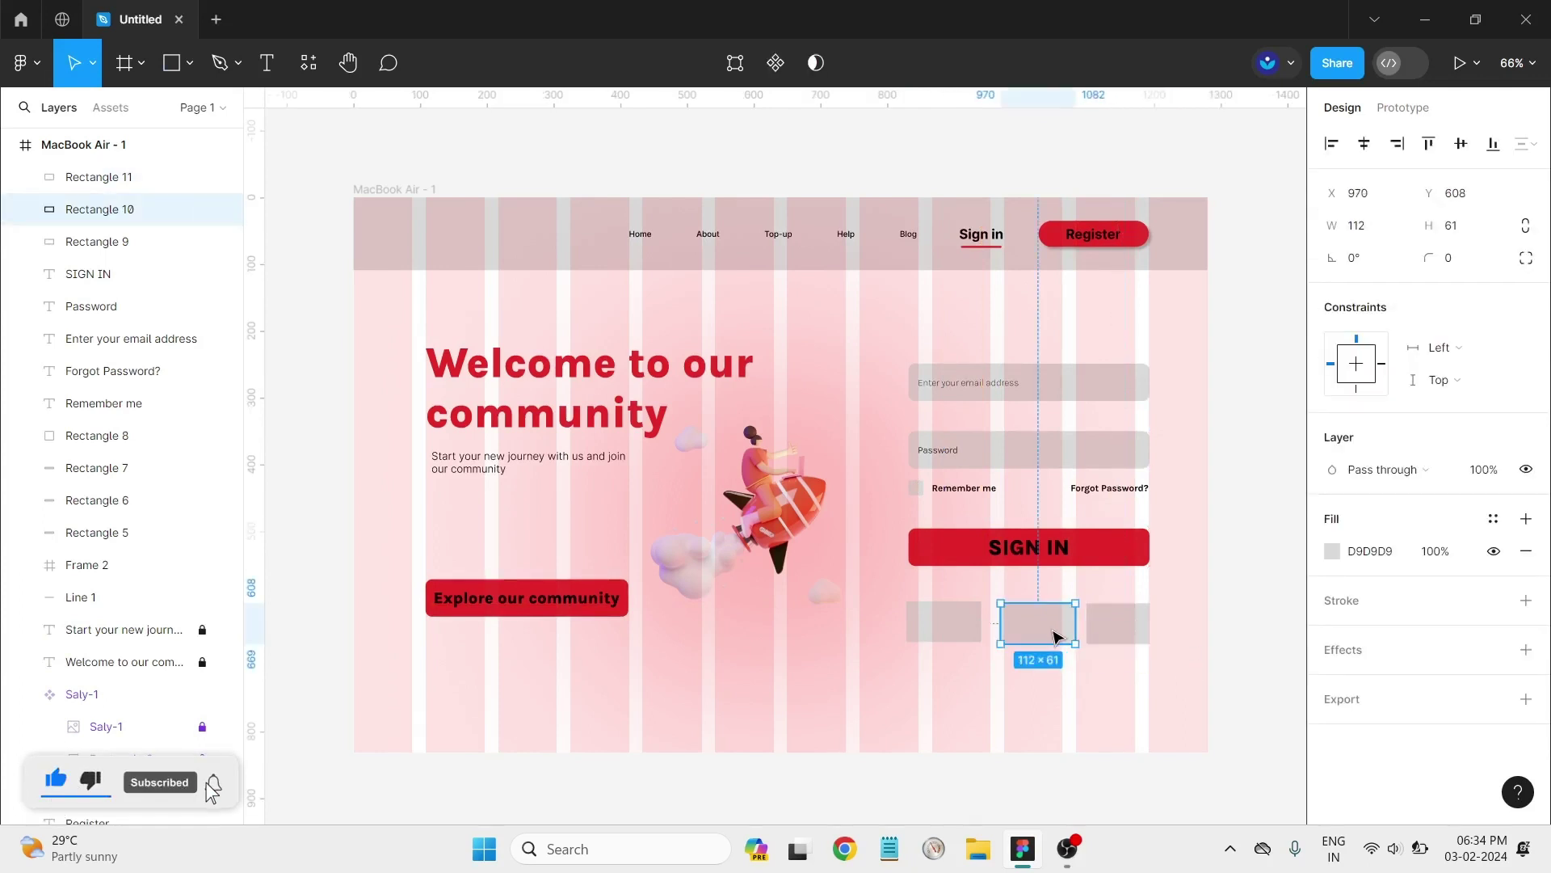
drag(1039, 623, 1014, 684)
click(940, 639)
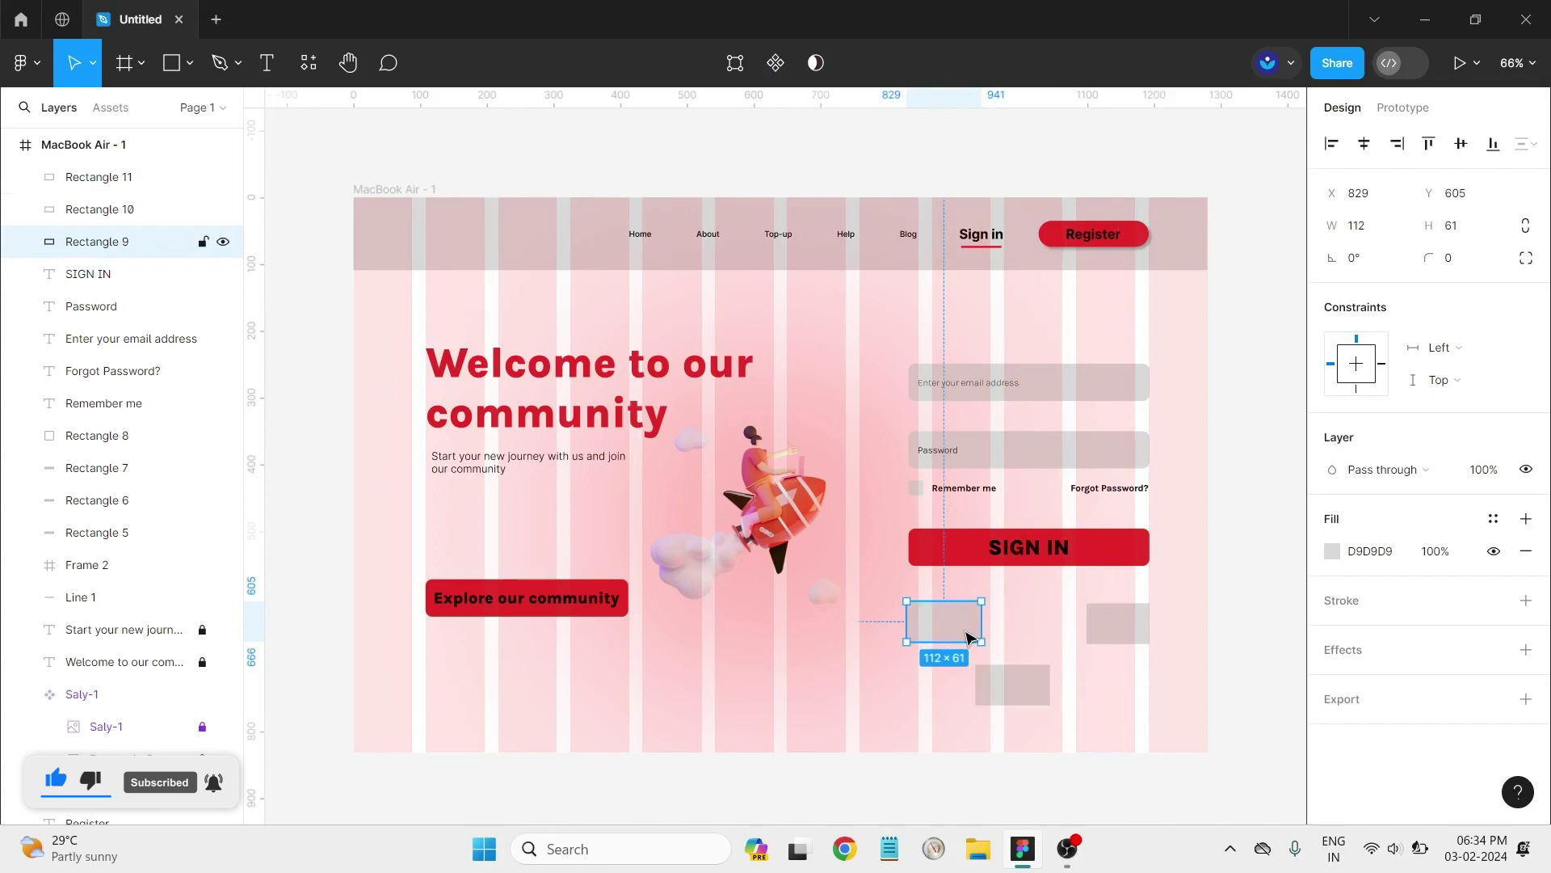
key(Delete)
click(1011, 679)
key(Delete)
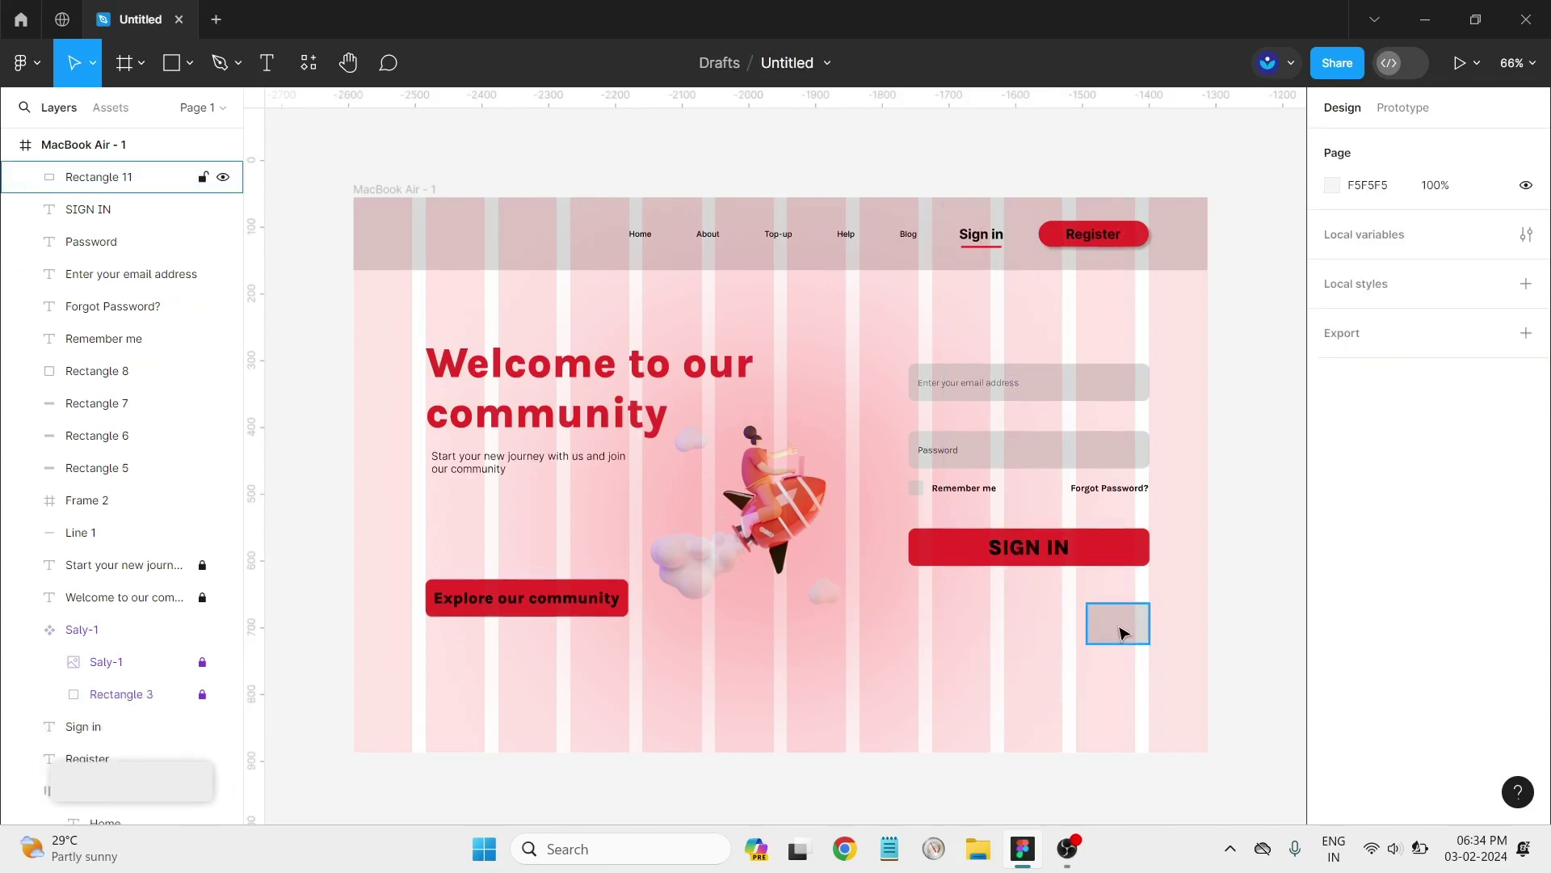
click(1122, 631)
drag(1107, 635, 920, 626)
click(1160, 681)
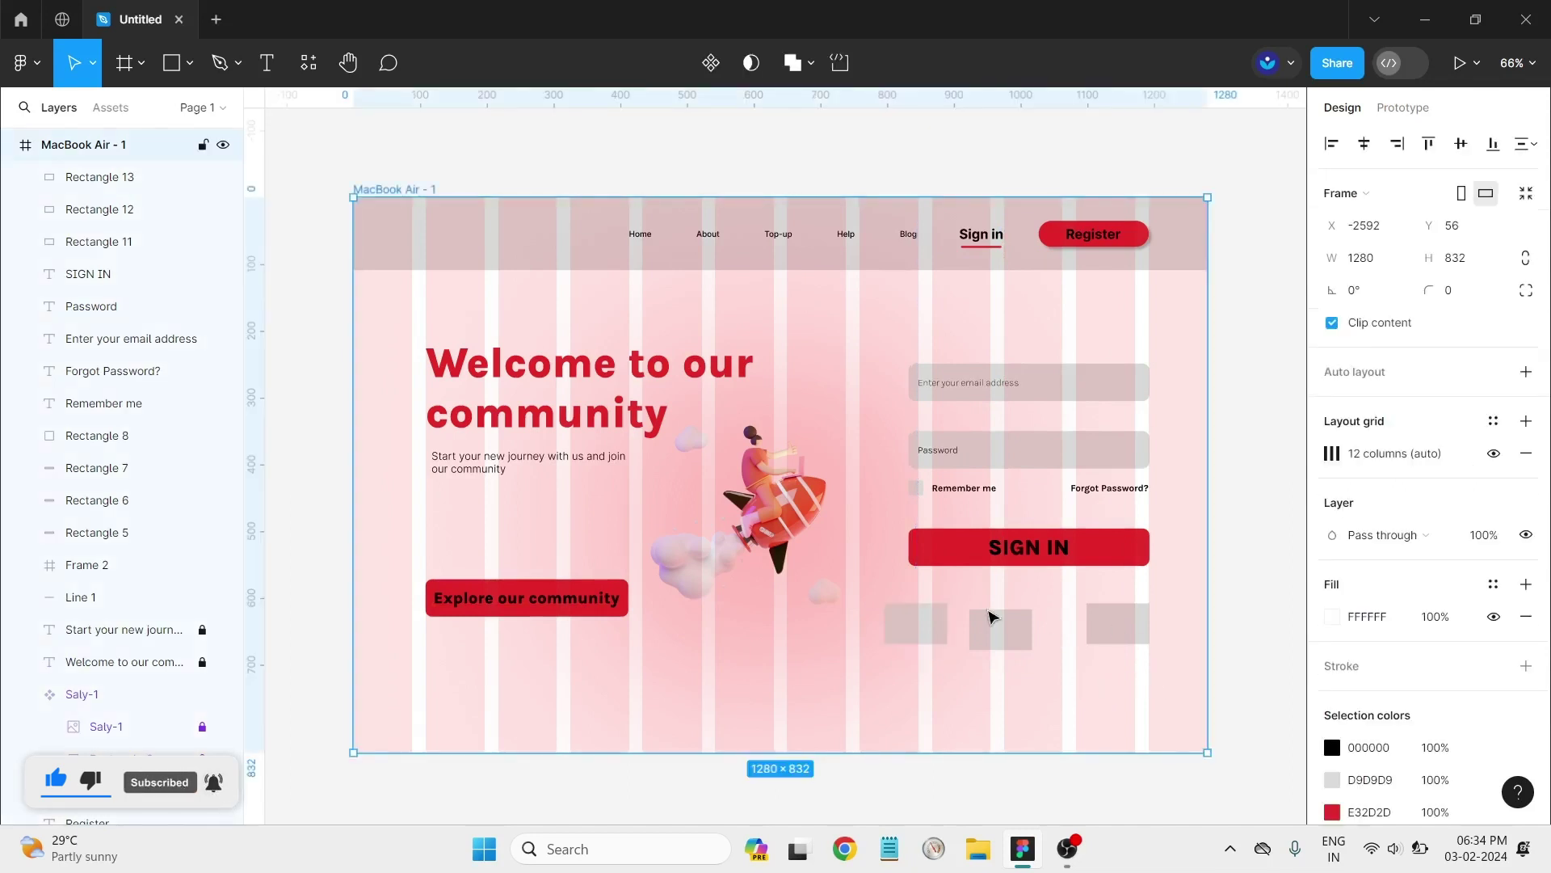
Step: Align the three grey boxes' centres and wrap them in an auto-layout row with Auto spacing
drag(1163, 683, 879, 596)
click(1456, 148)
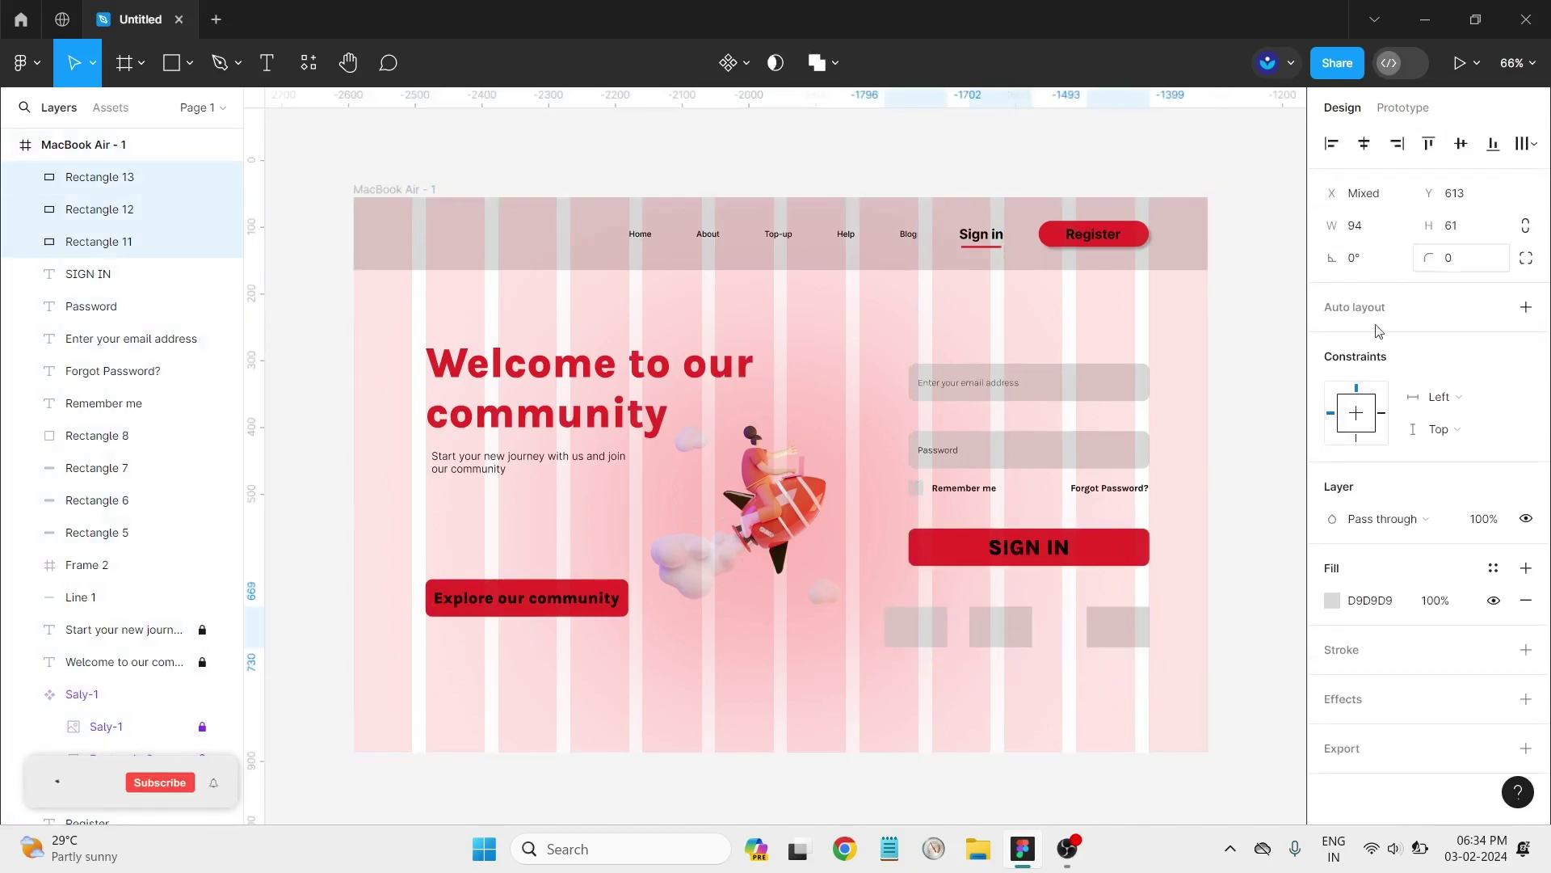
click(1526, 304)
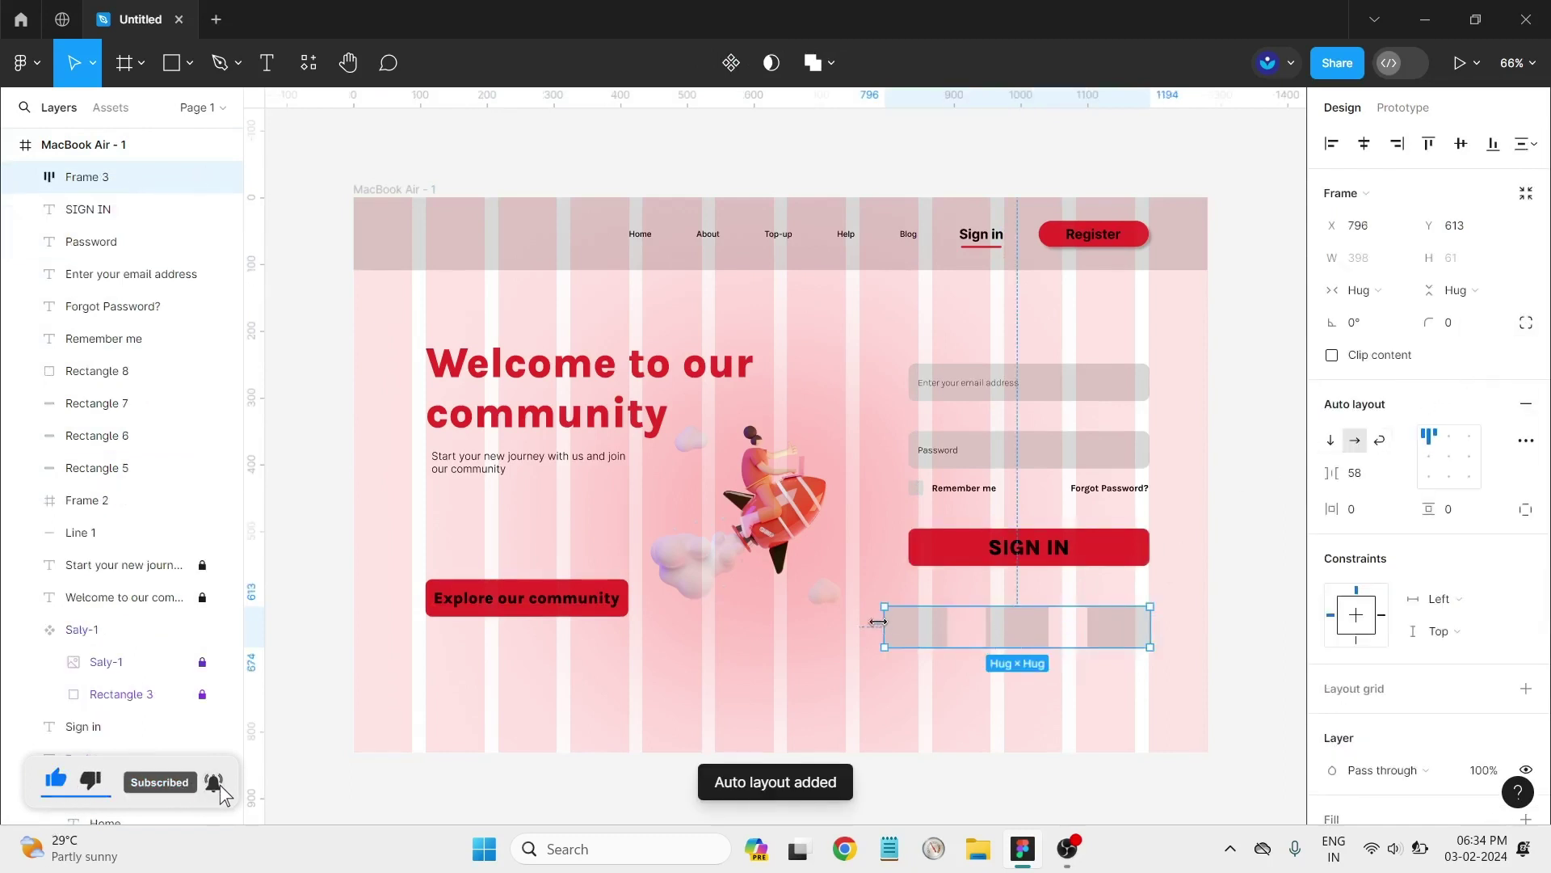
drag(878, 622, 902, 623)
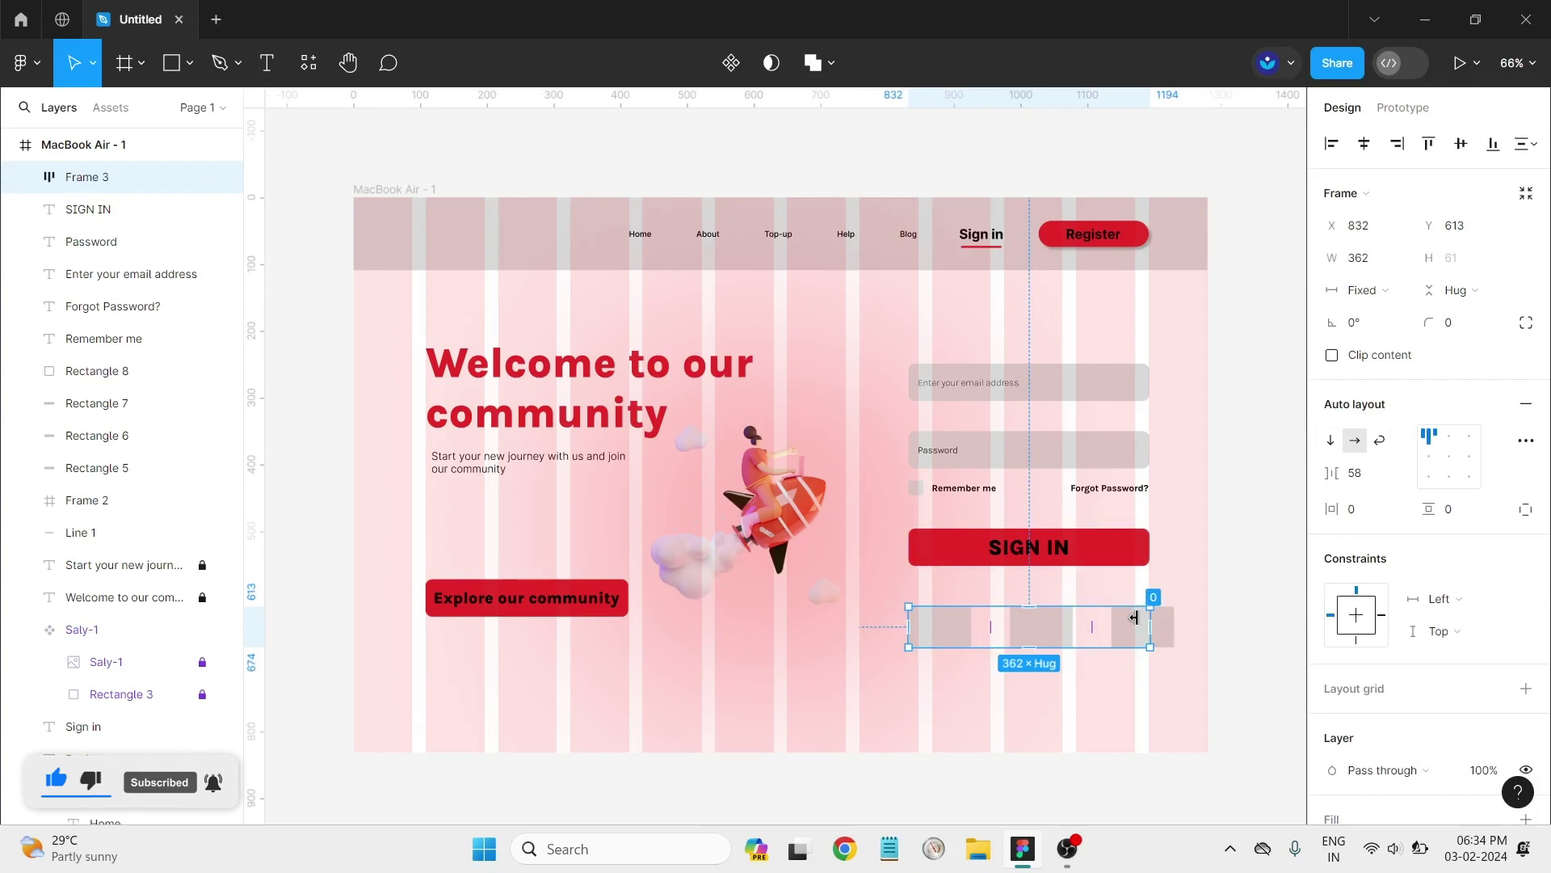
key(ctrl+z)
click(1408, 473)
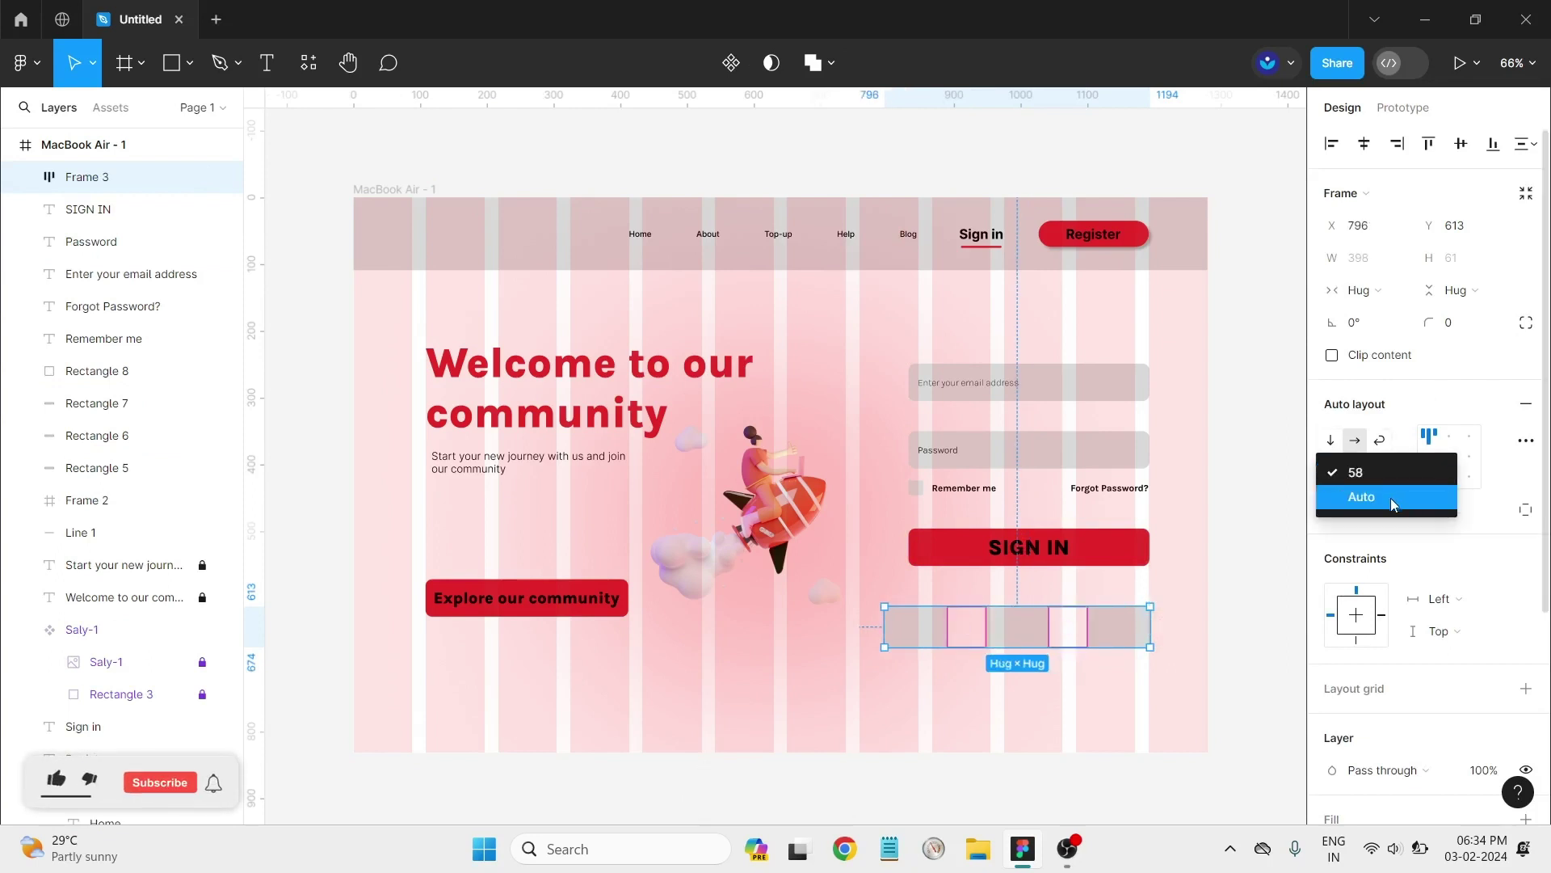
click(1392, 499)
Step: Fit the row to the SIGN IN button's 360 width and place it below, at y 644
drag(1146, 632, 1127, 632)
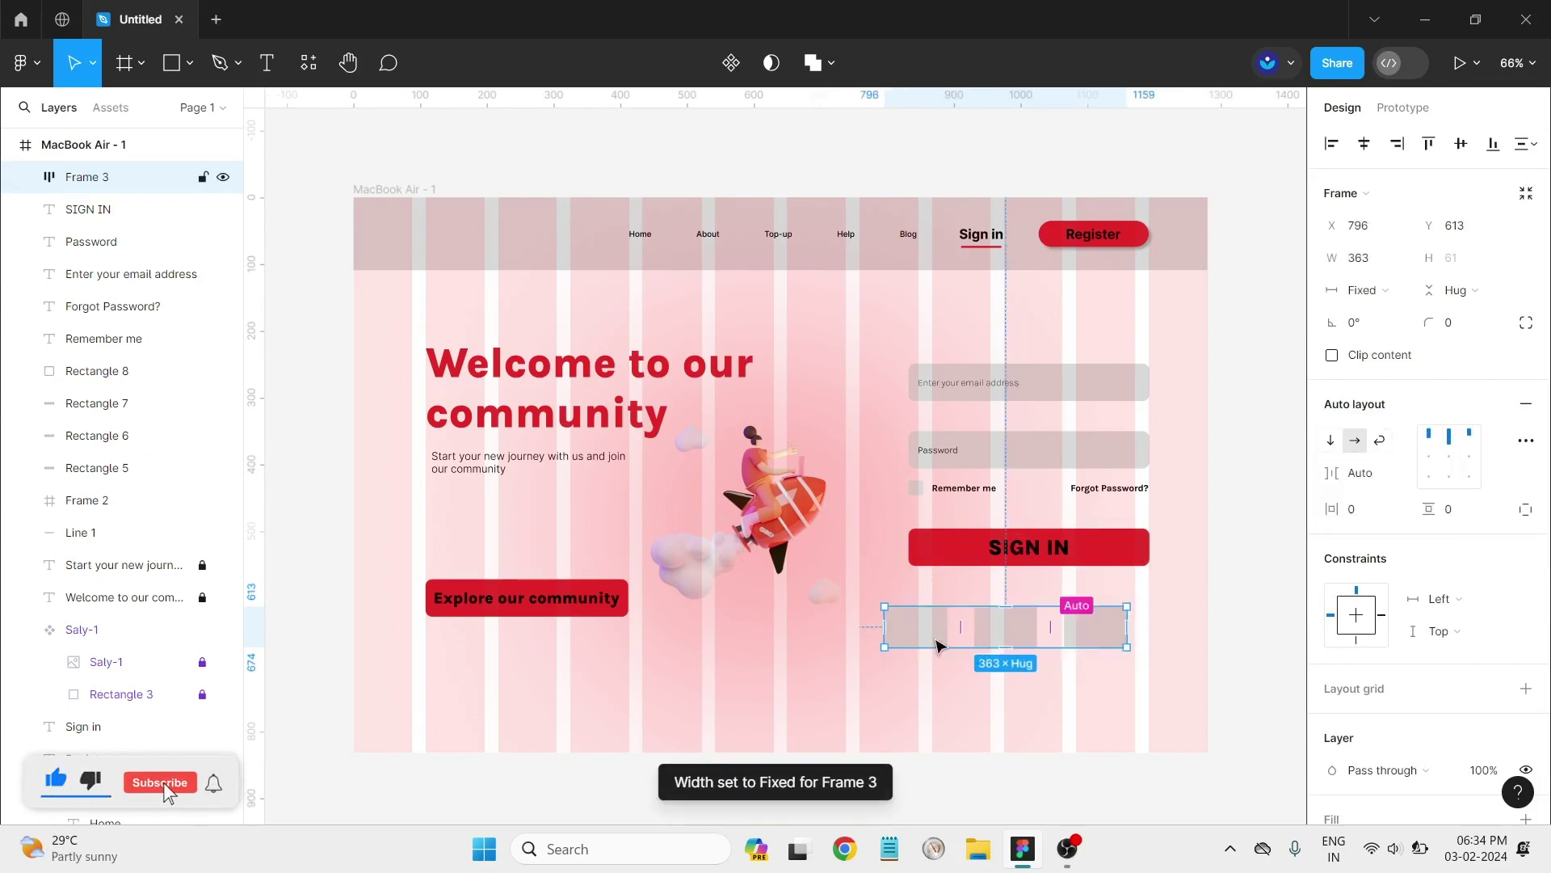
drag(1011, 638, 1024, 628)
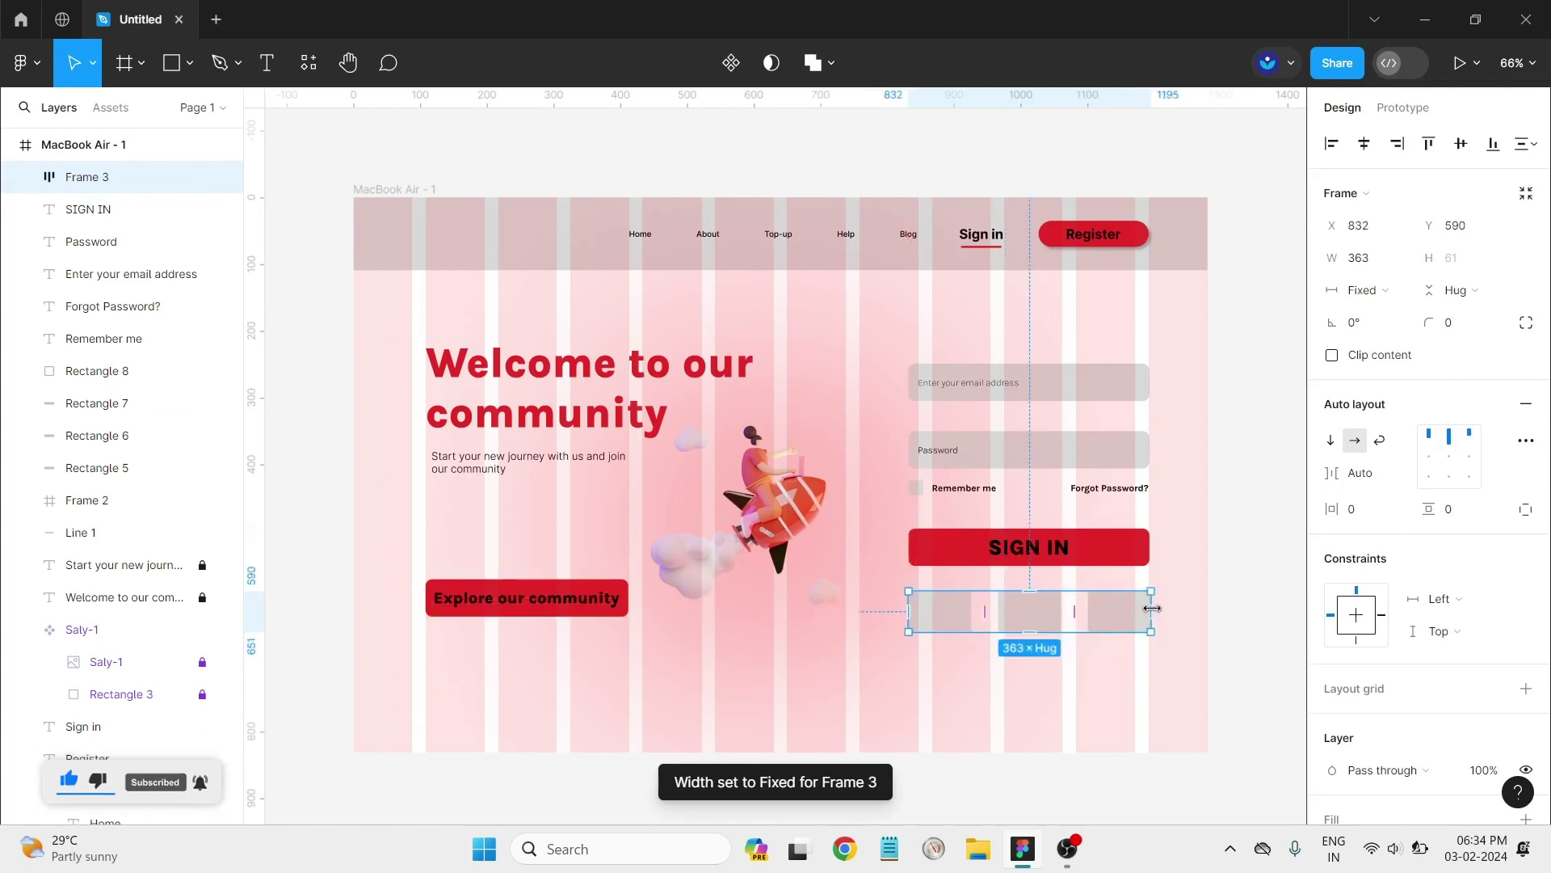
drag(1149, 609, 1145, 608)
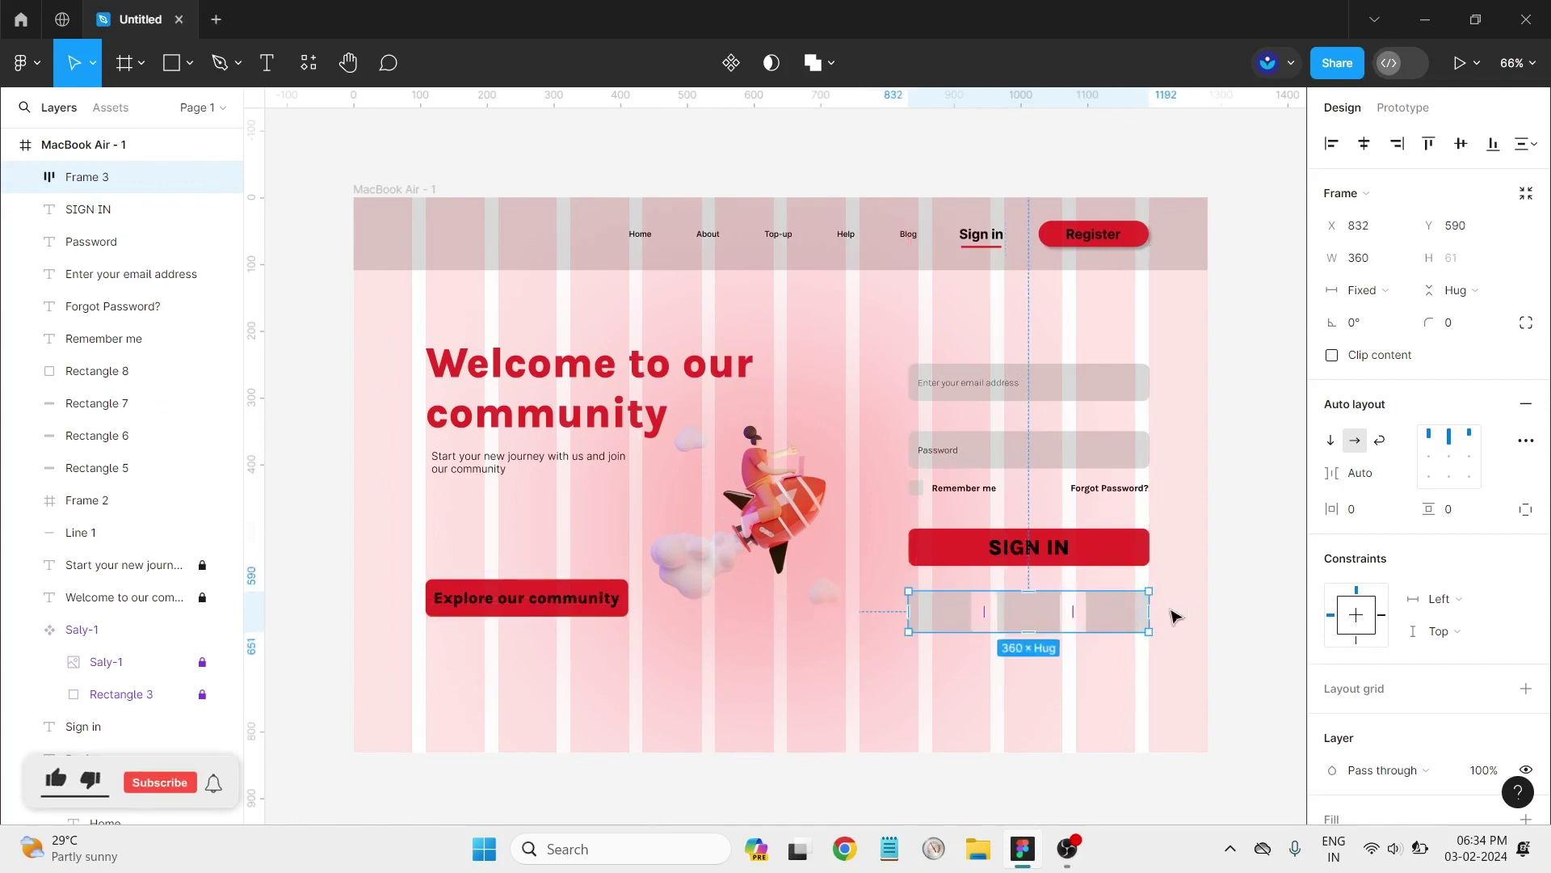
click(1195, 616)
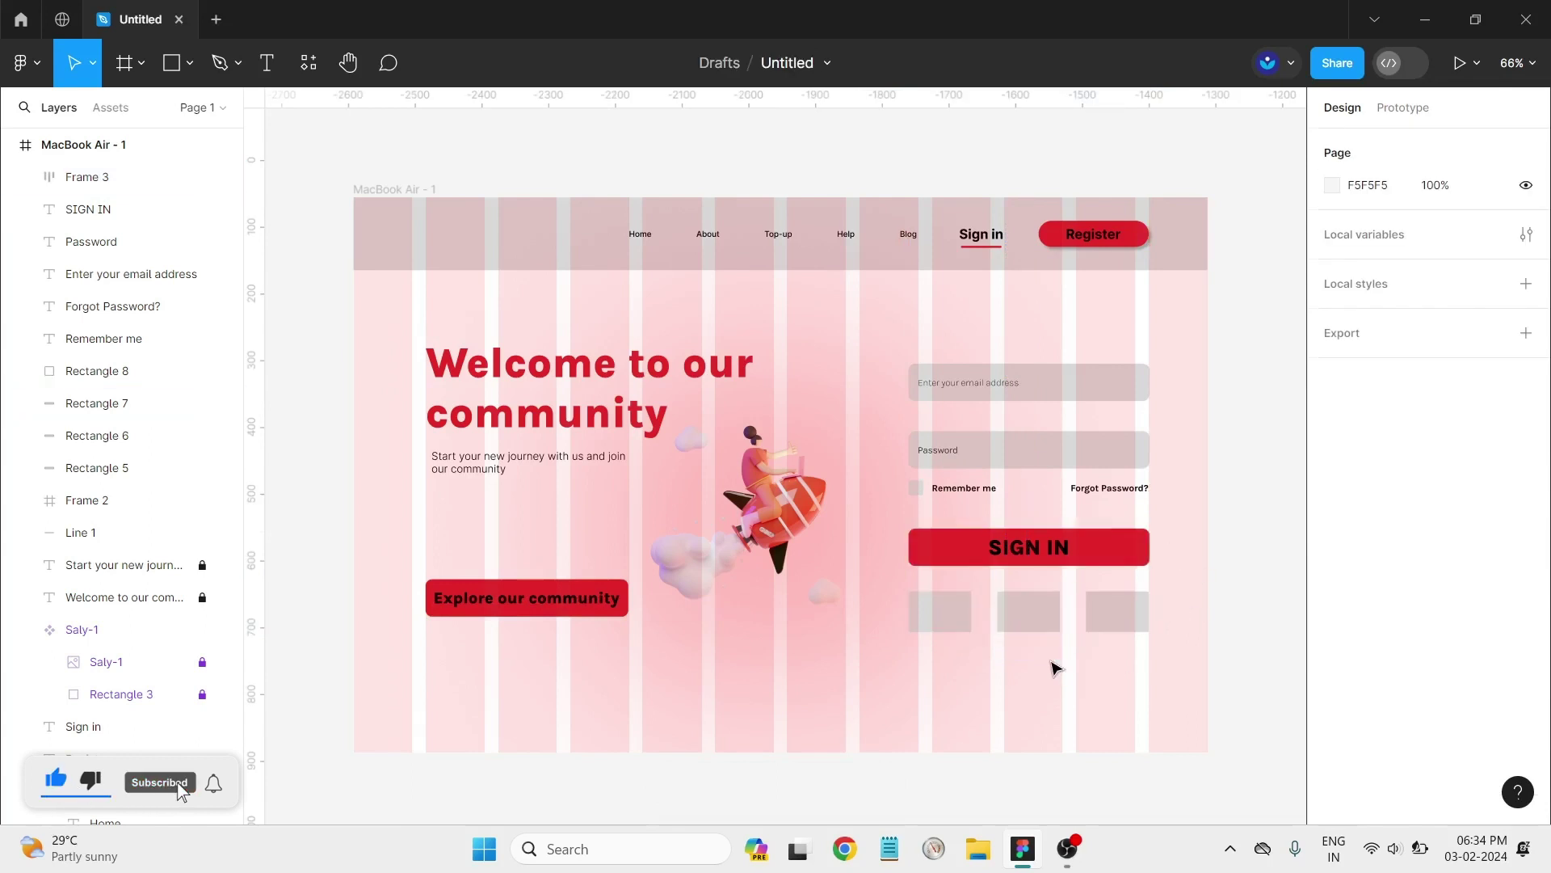
drag(1047, 615, 1047, 630)
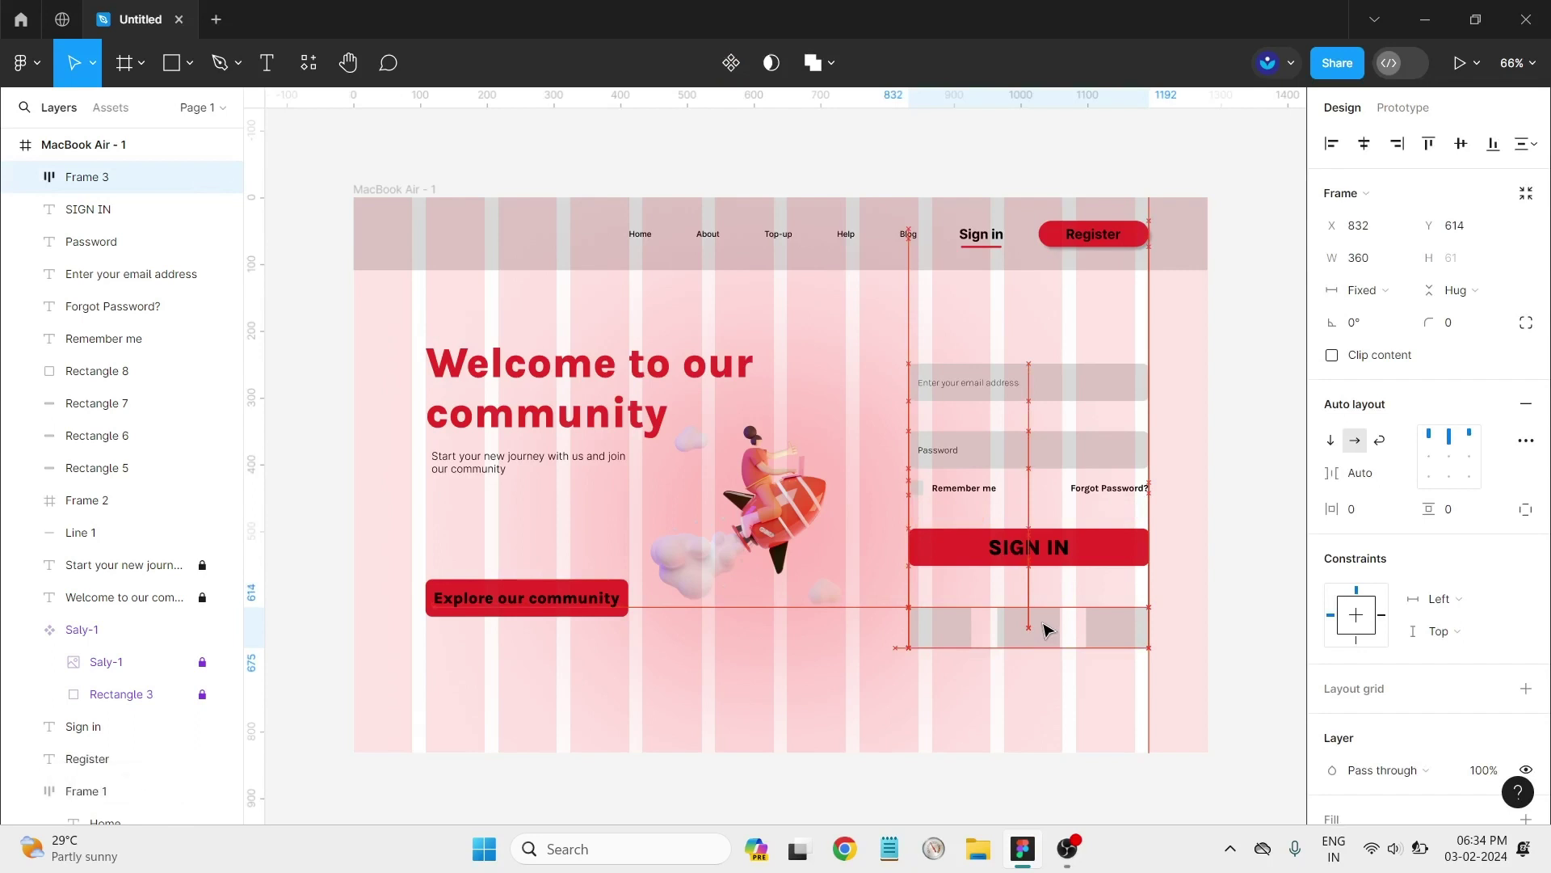
drag(1047, 630, 1046, 646)
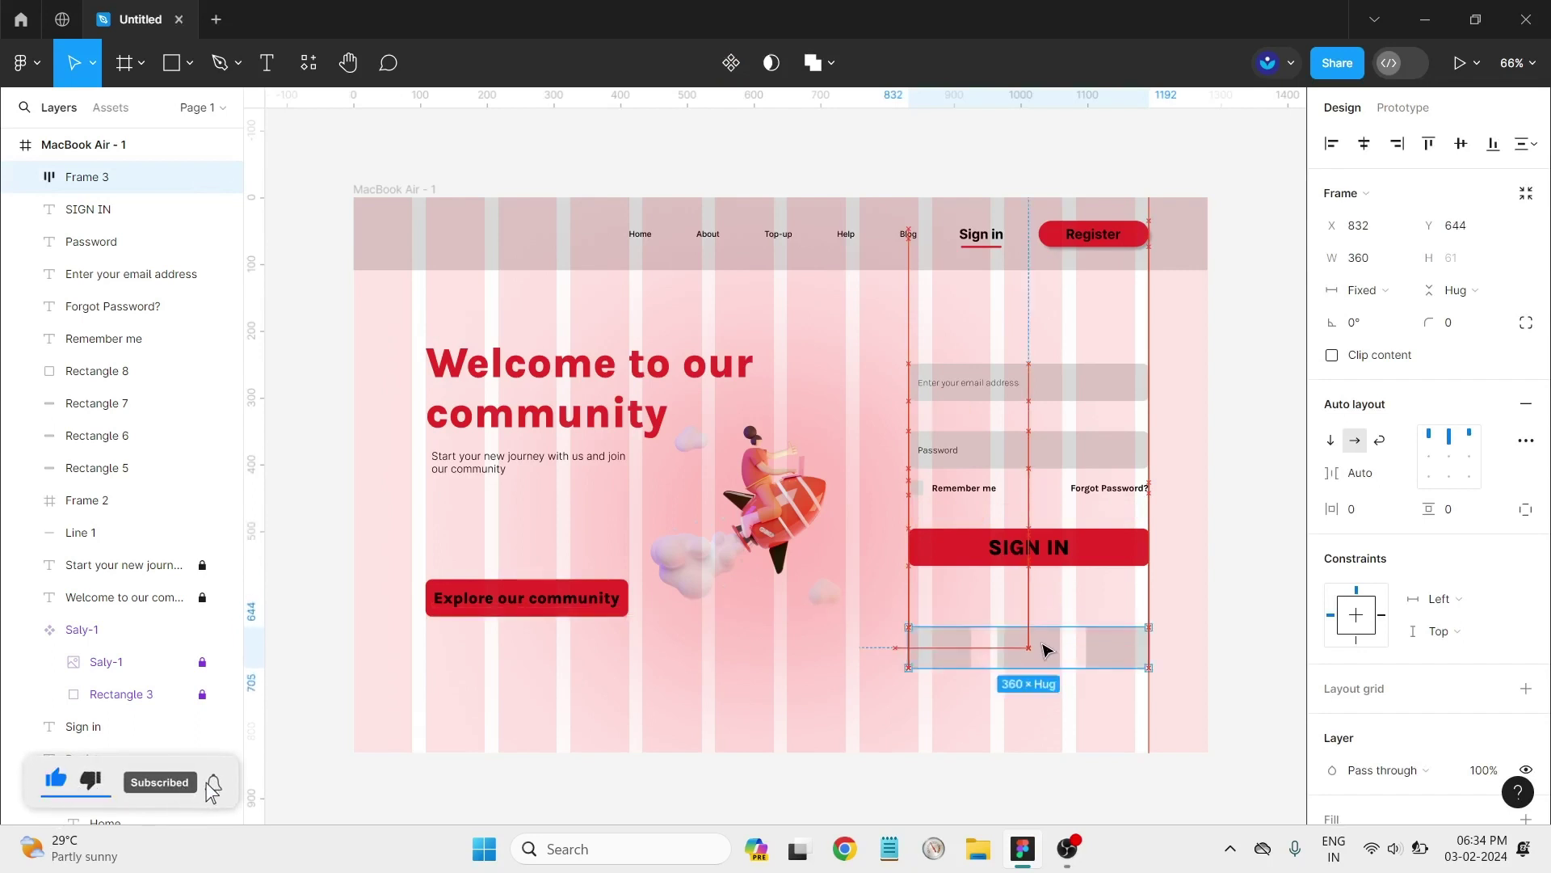
click(1199, 622)
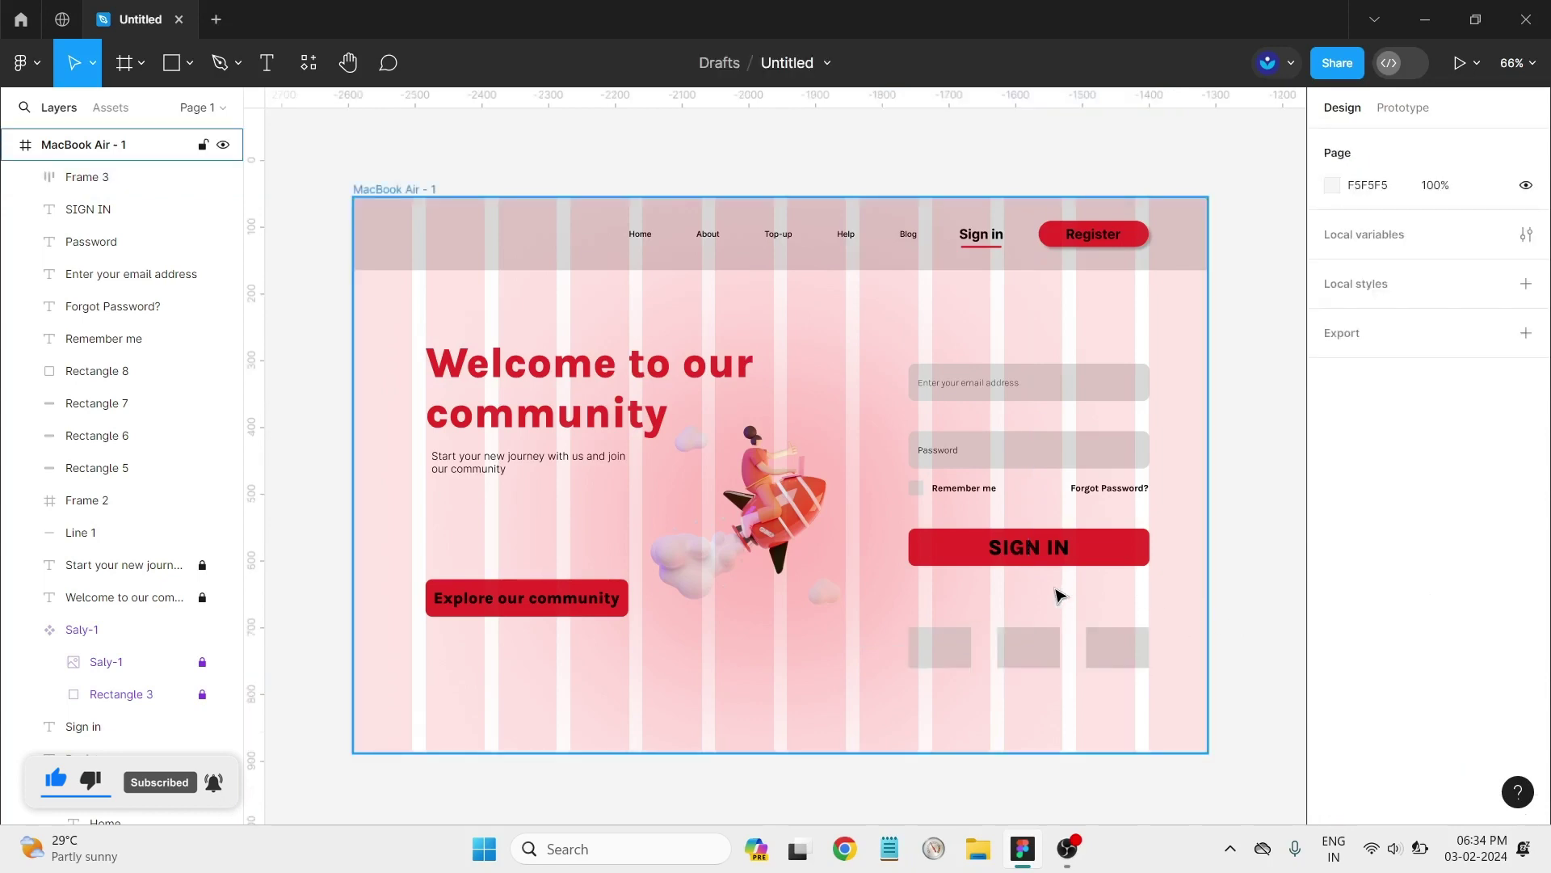
scroll(1058, 595, up, 5)
Step: Remove the auto layout from the row of grey boxes
scroll(1129, 590, down, 5)
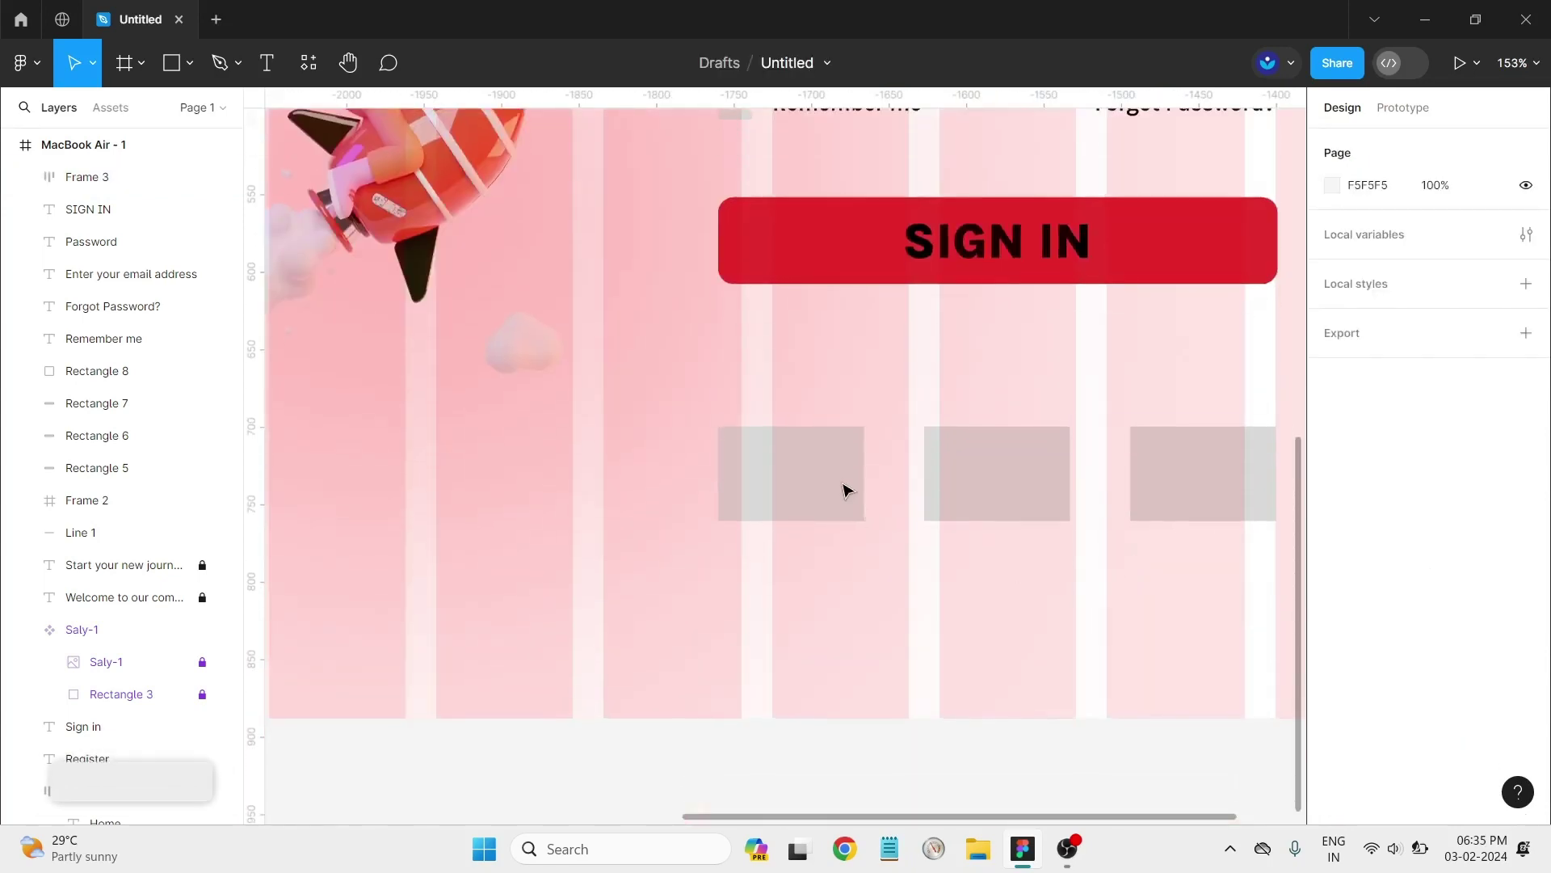
click(834, 475)
click(1155, 456)
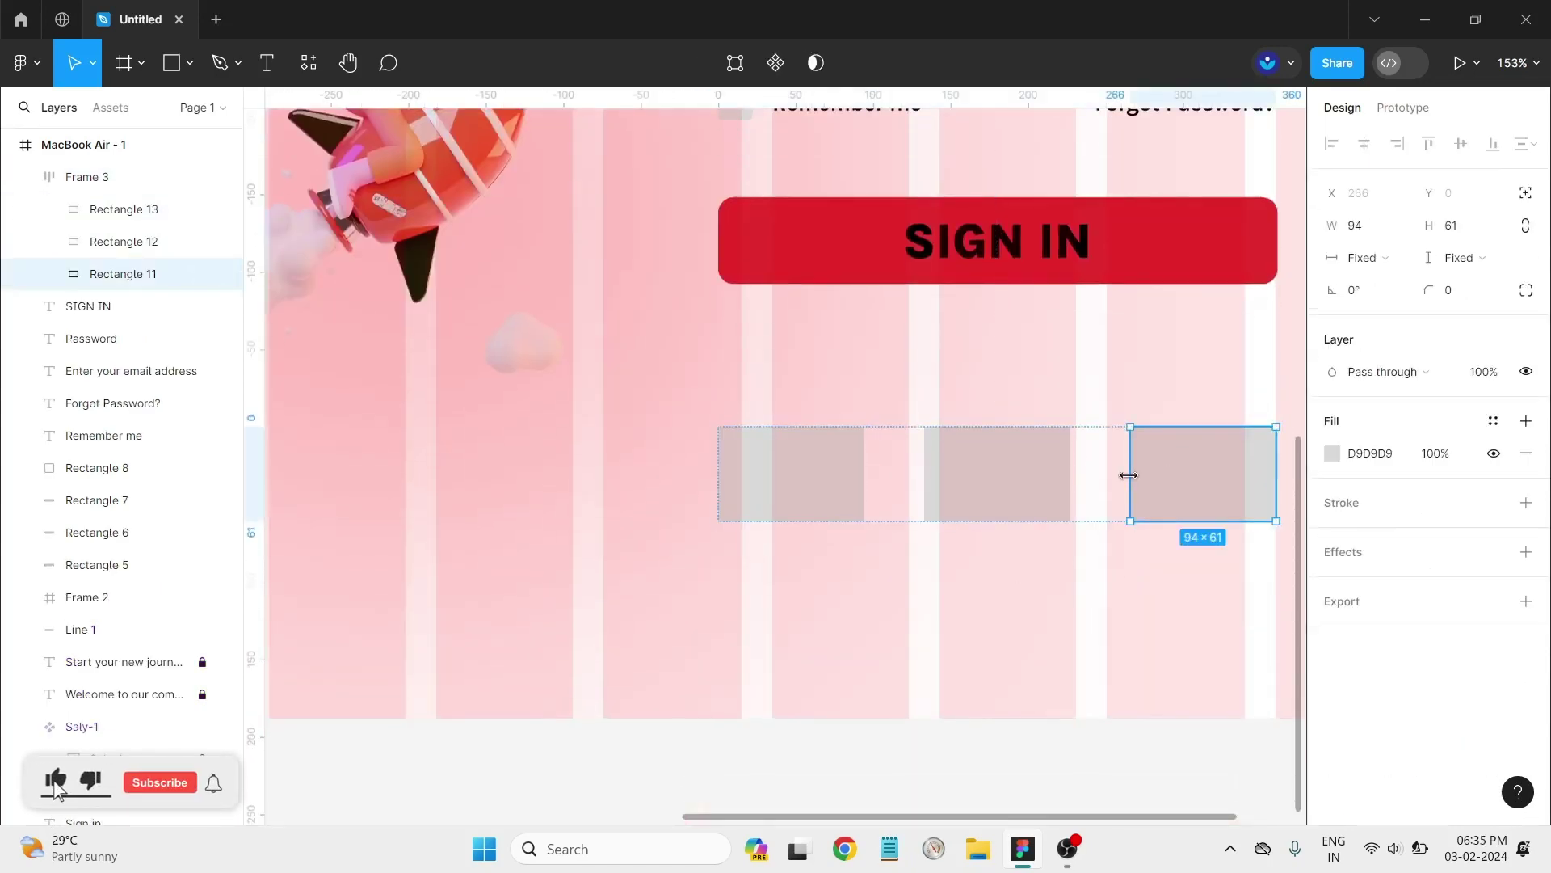
click(1067, 555)
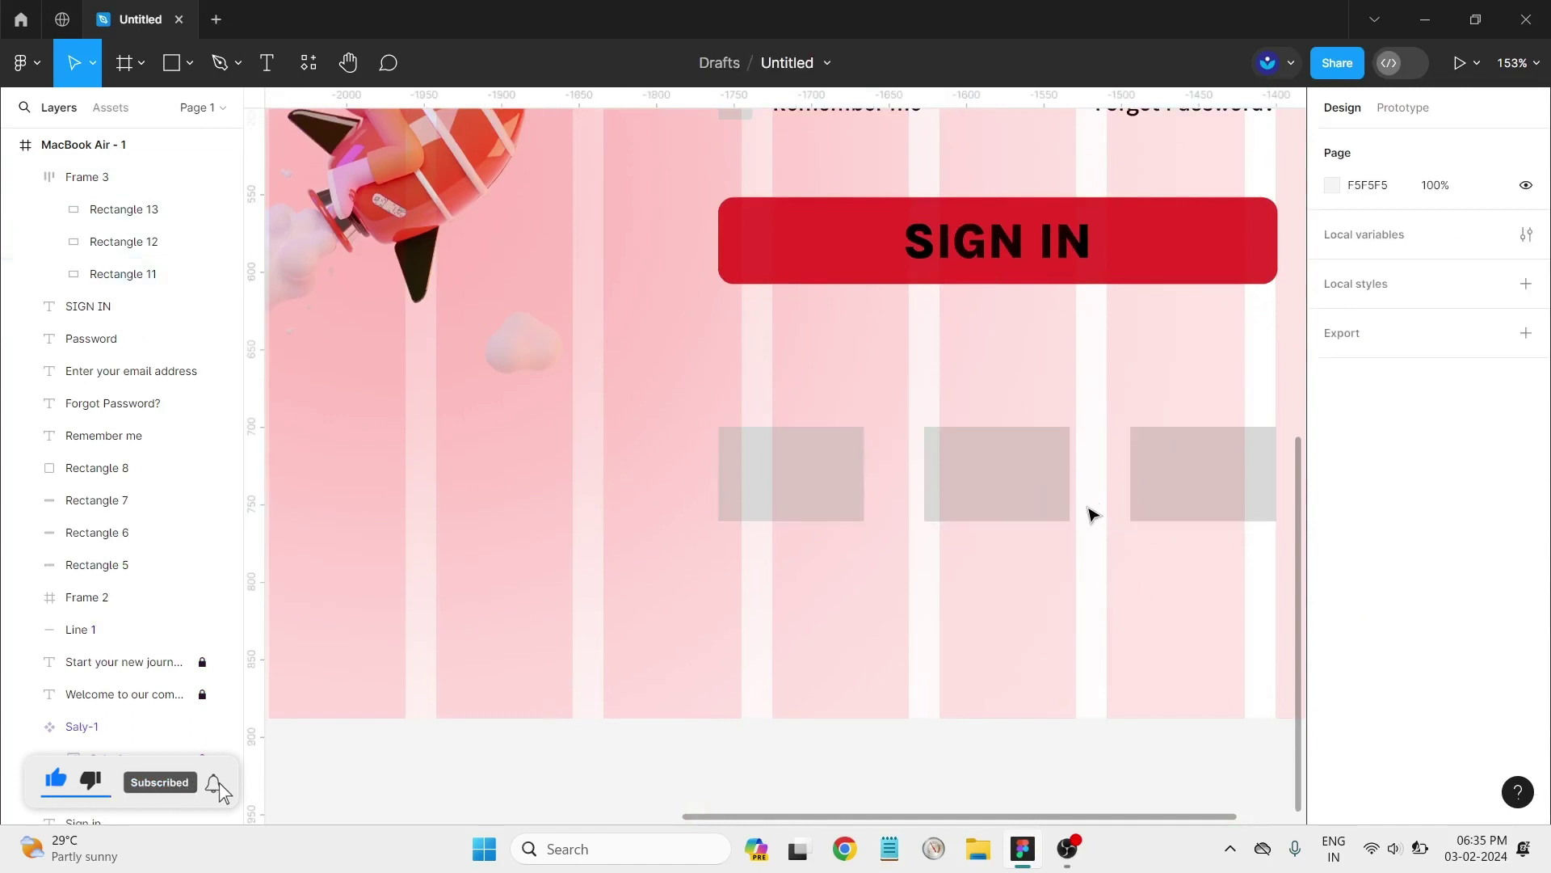
click(1091, 509)
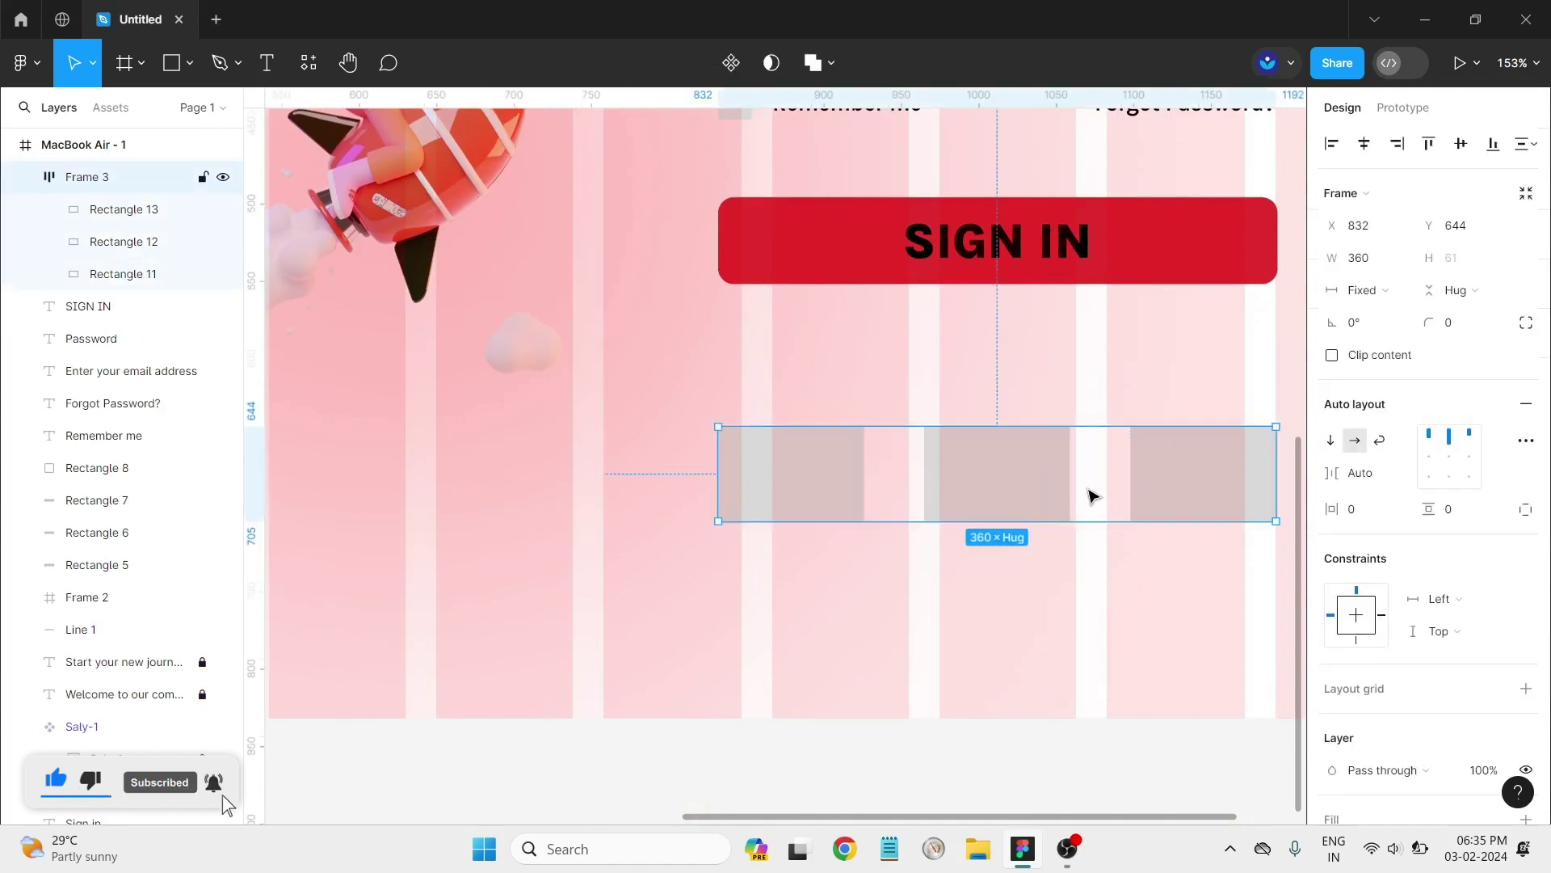
click(1527, 413)
click(1108, 599)
click(994, 495)
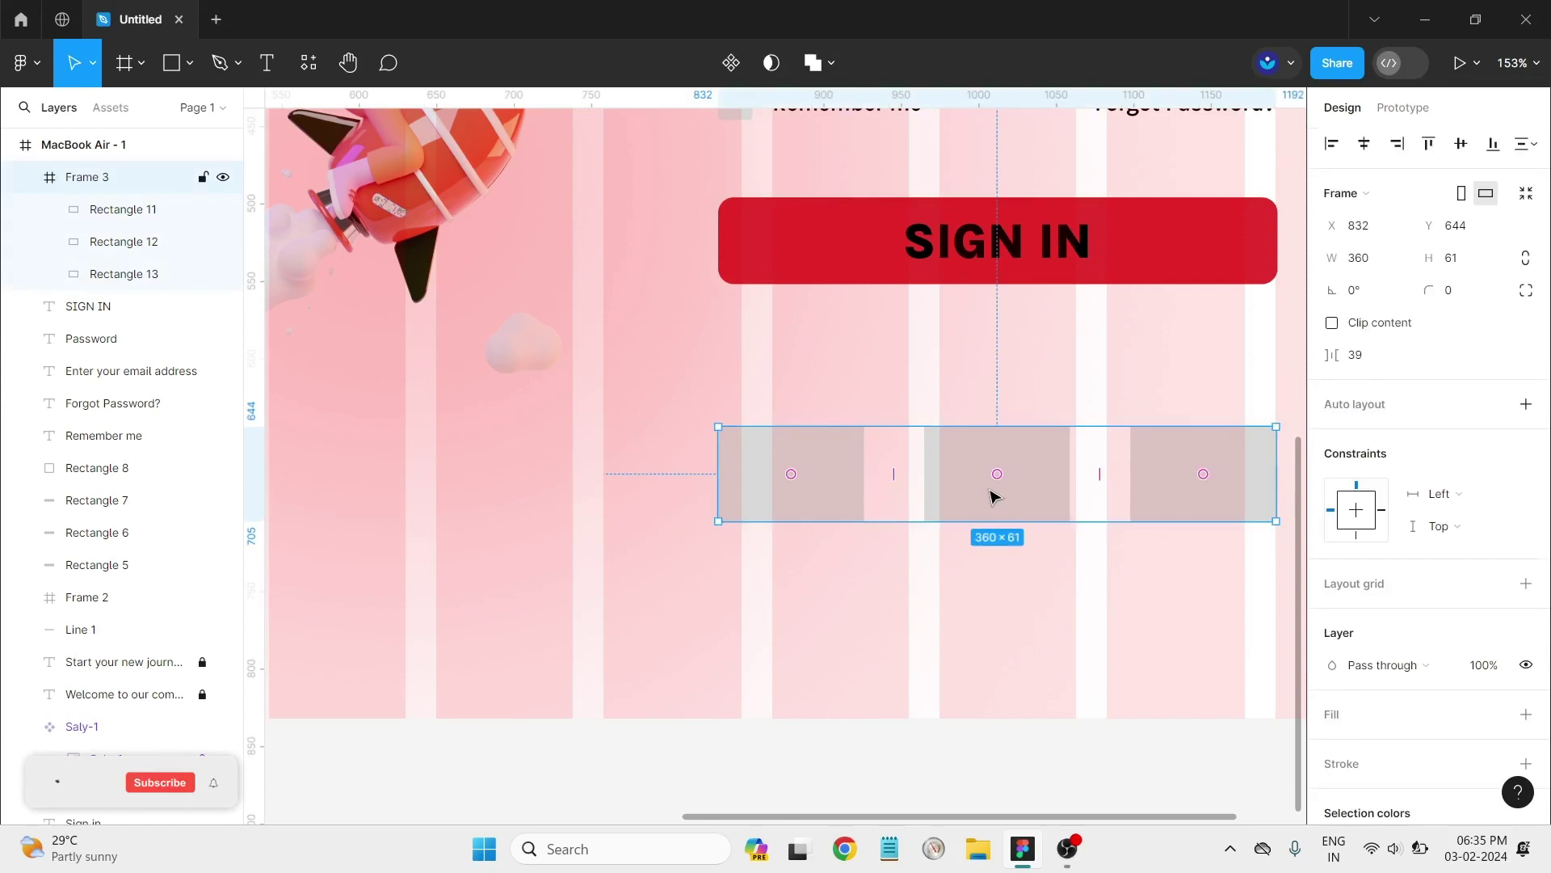
Step: Try corner radius values of 1 and 10 on the grey boxes
click(994, 495)
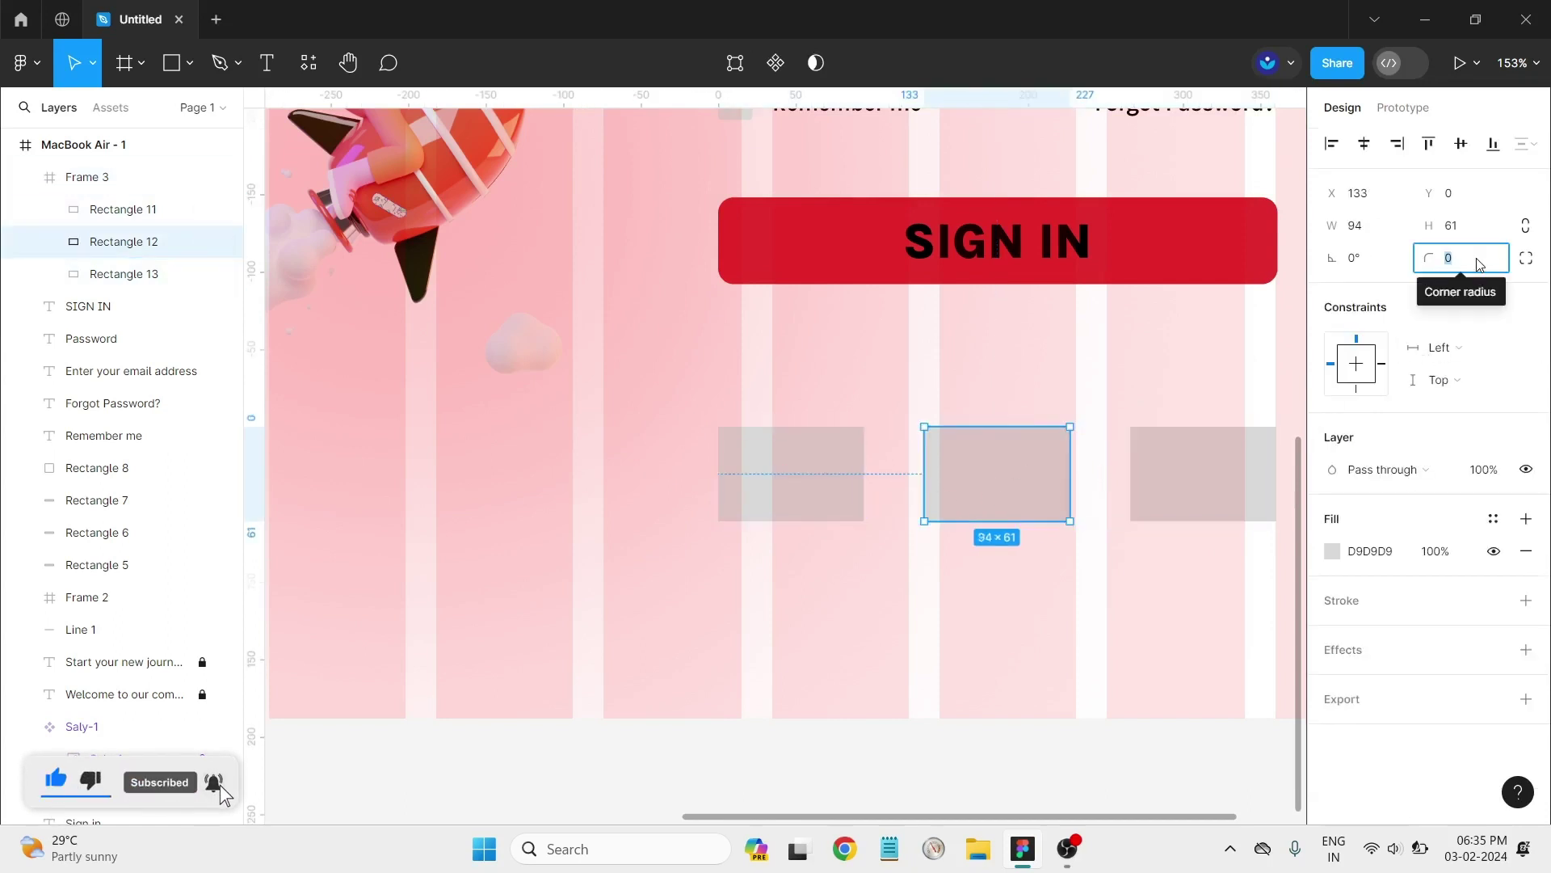
text(1)
key(Return)
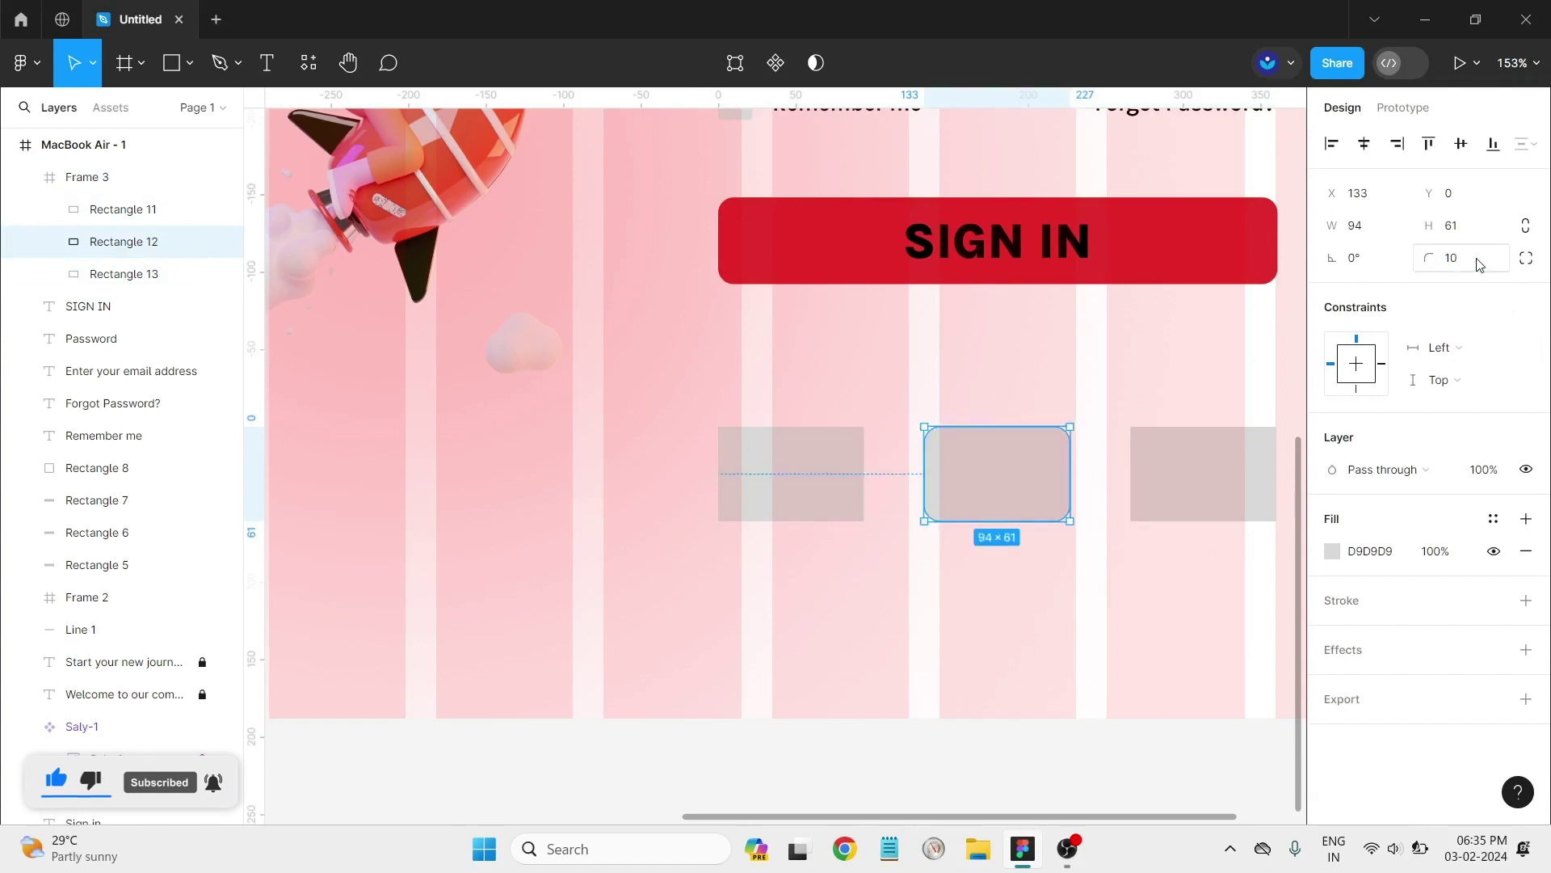
click(1221, 492)
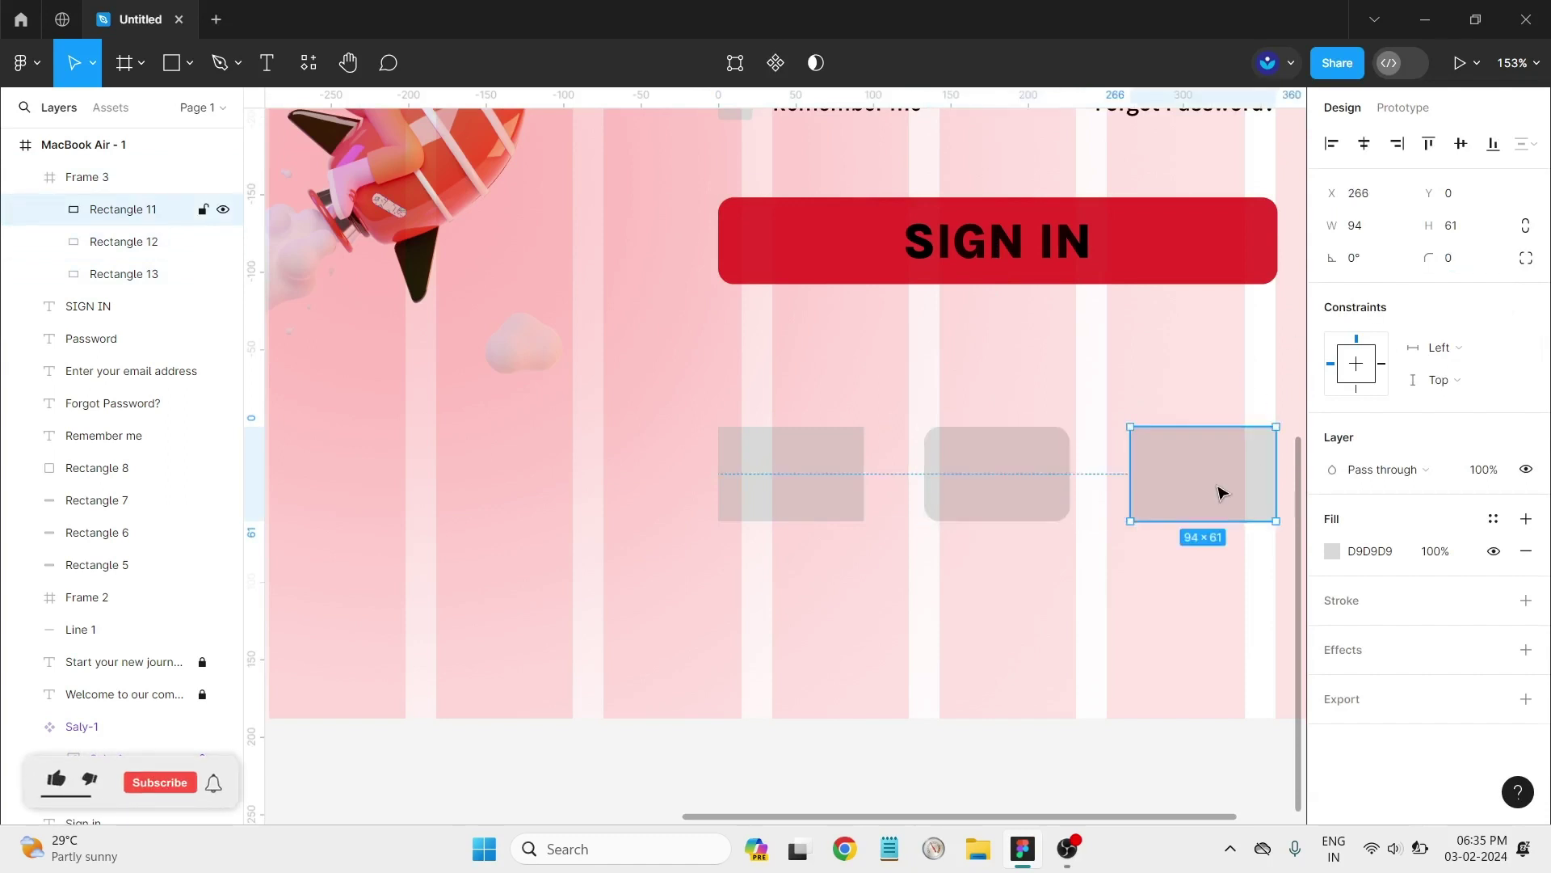
double_click(1221, 492)
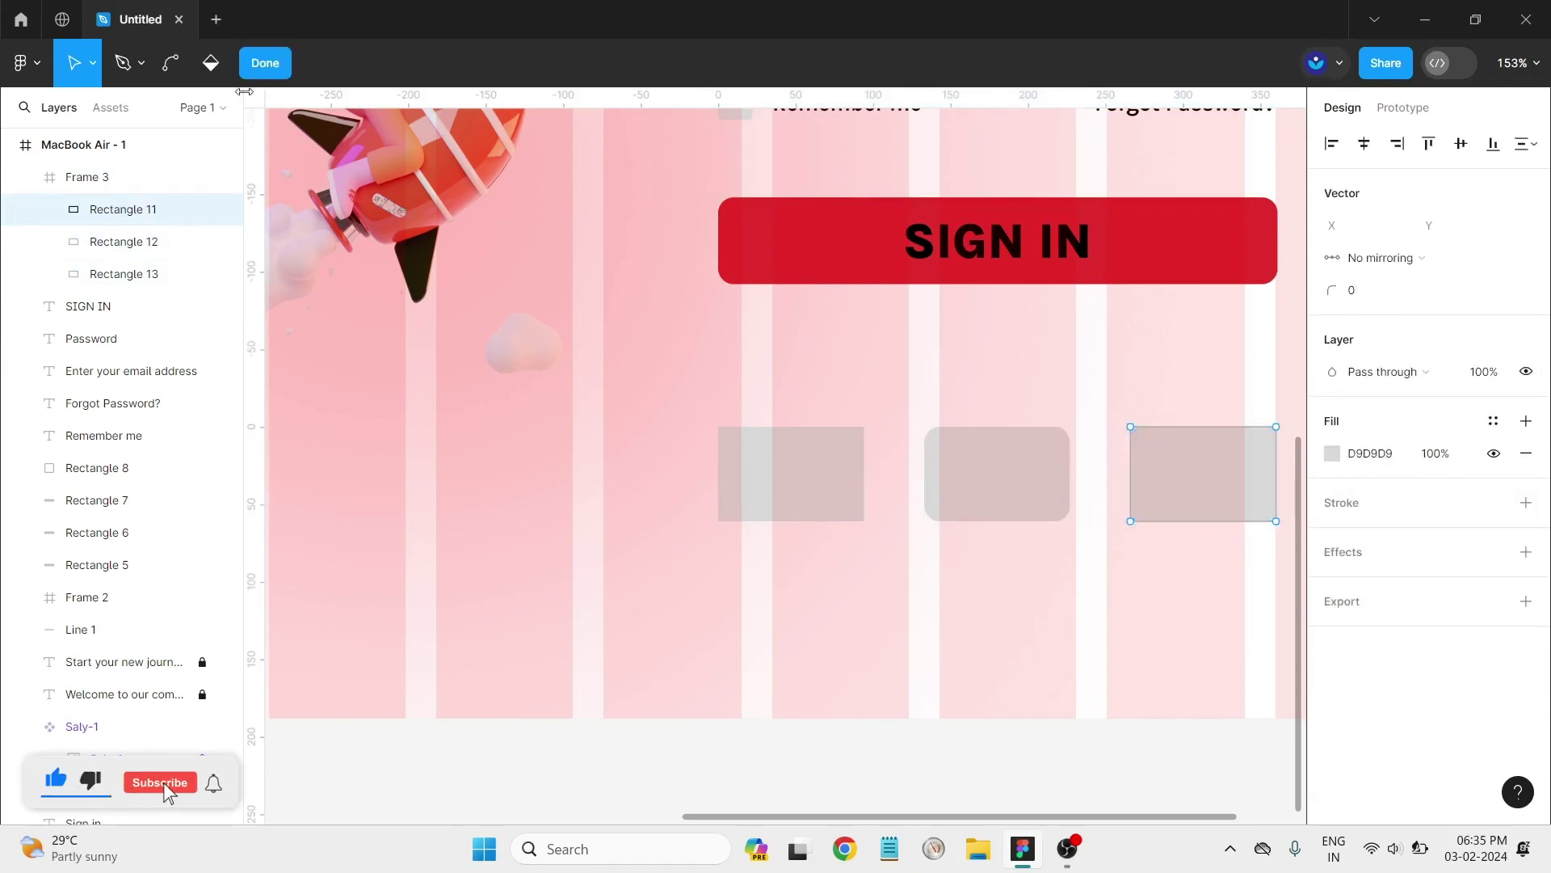
click(265, 63)
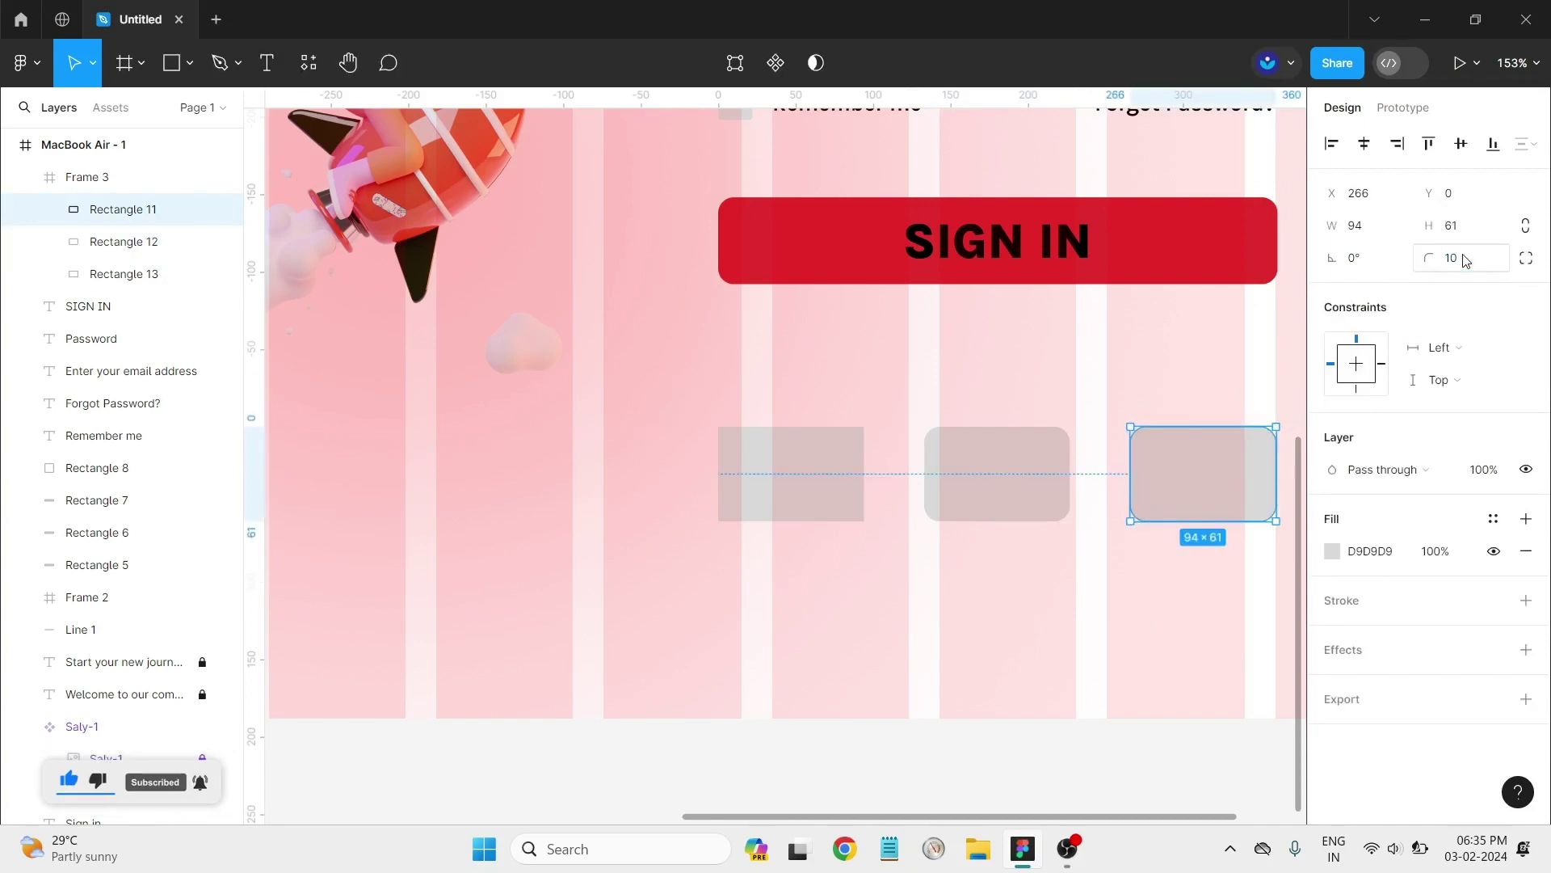
click(765, 454)
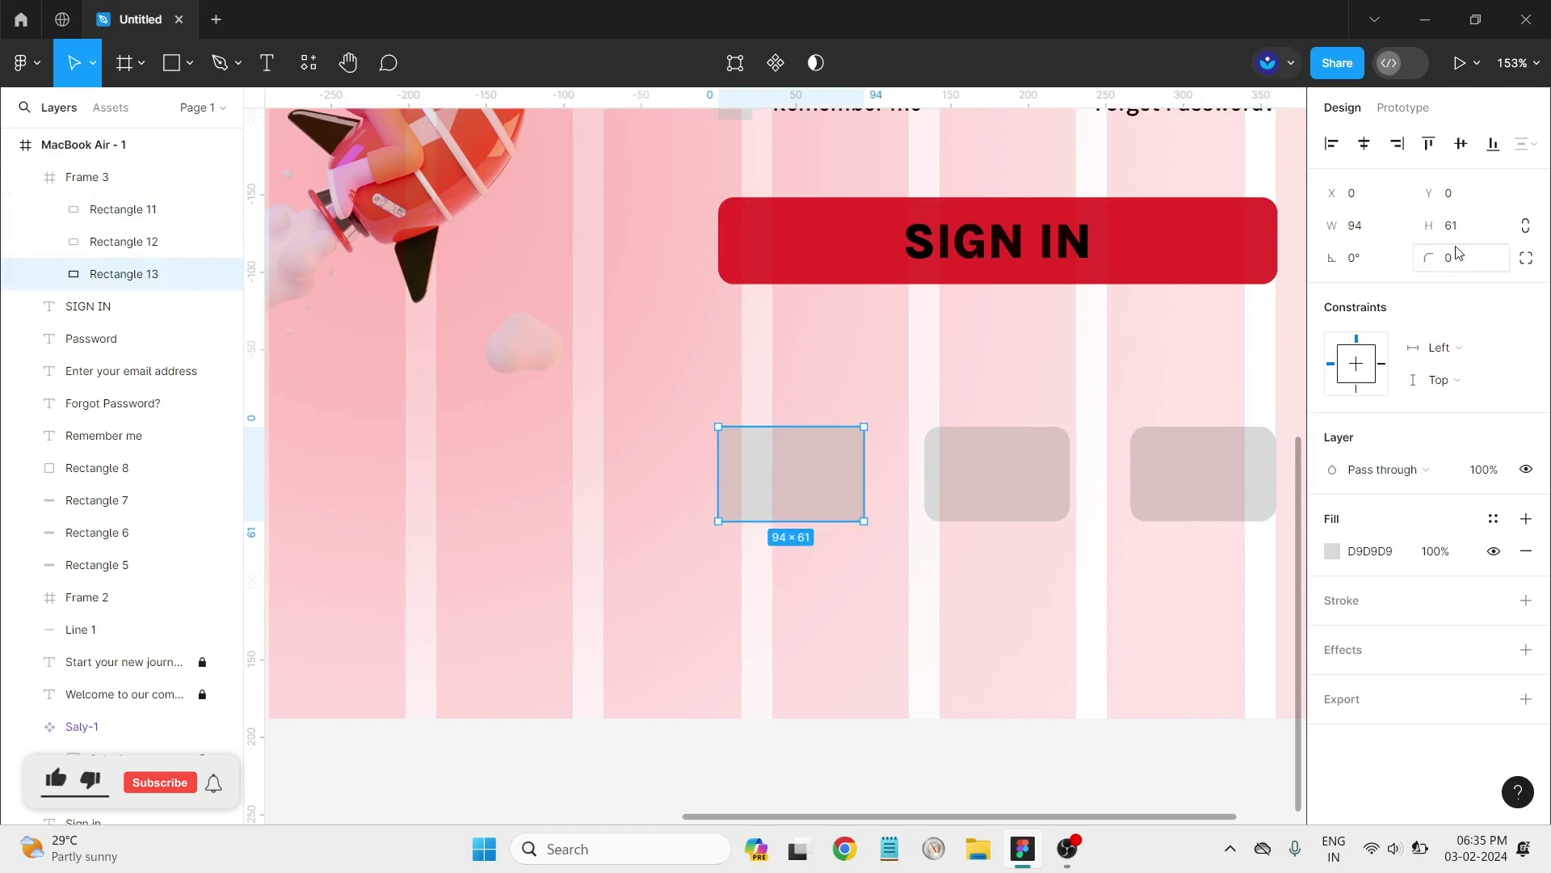
text(10)
key(Return)
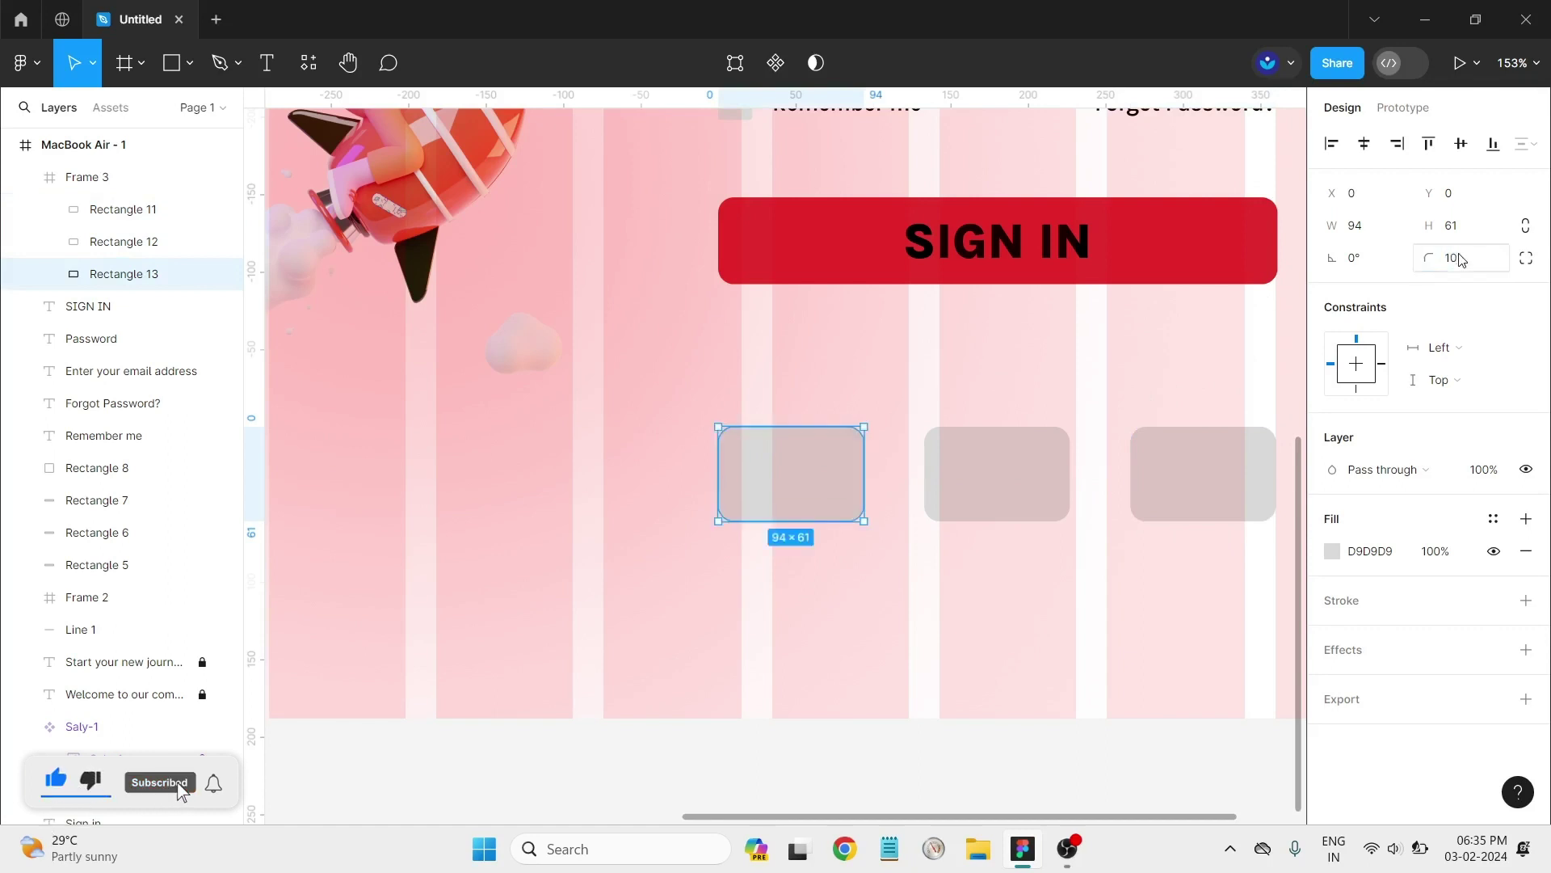
click(1024, 620)
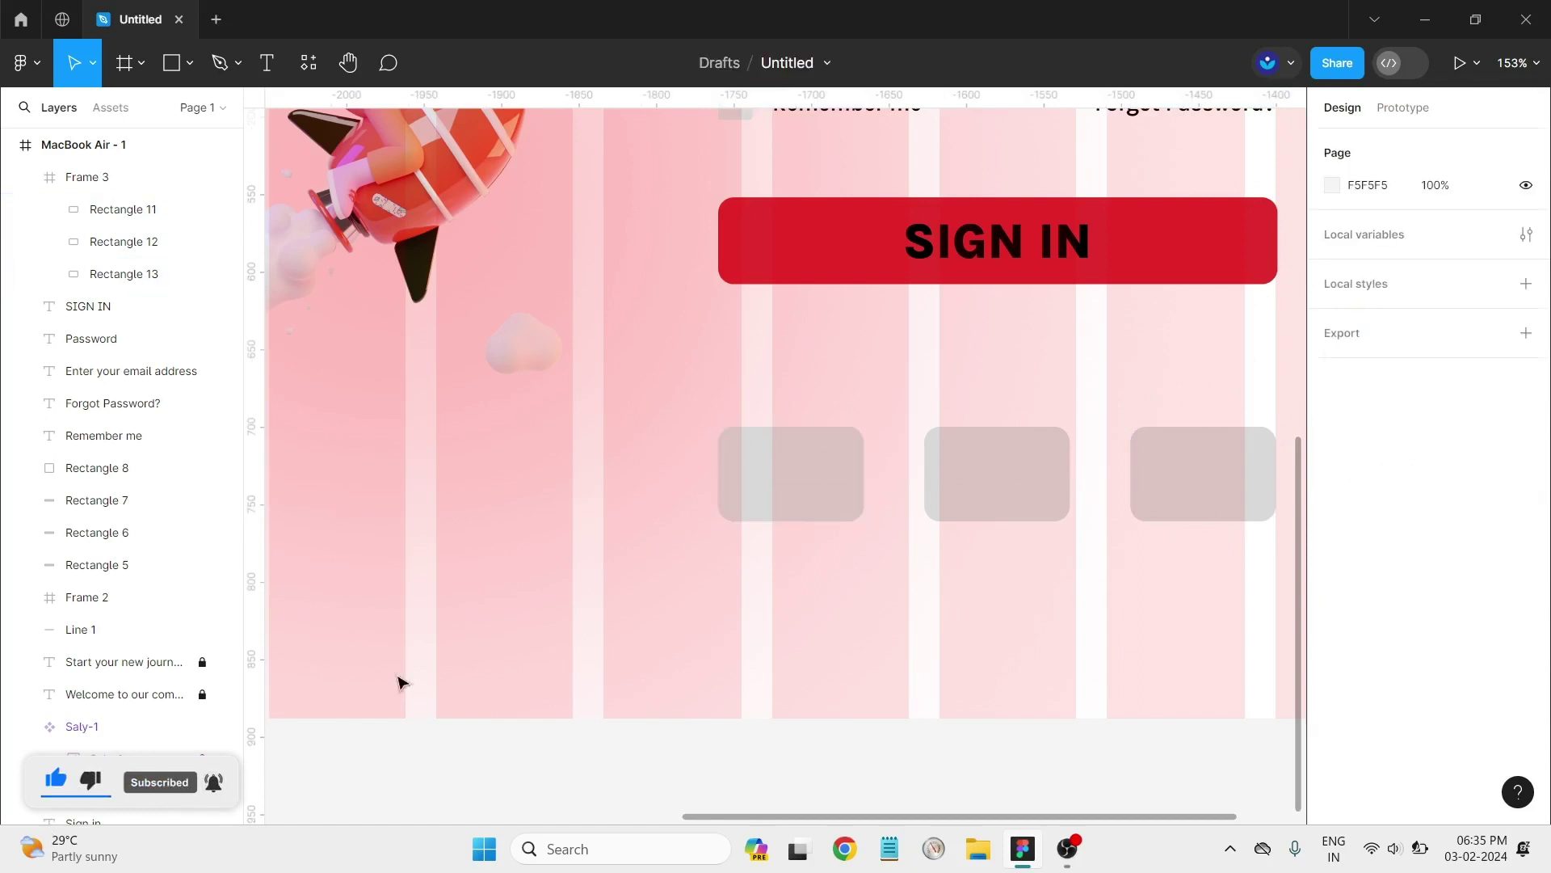
Step: Set the corner radius of the left, middle and right boxes to 5
click(827, 487)
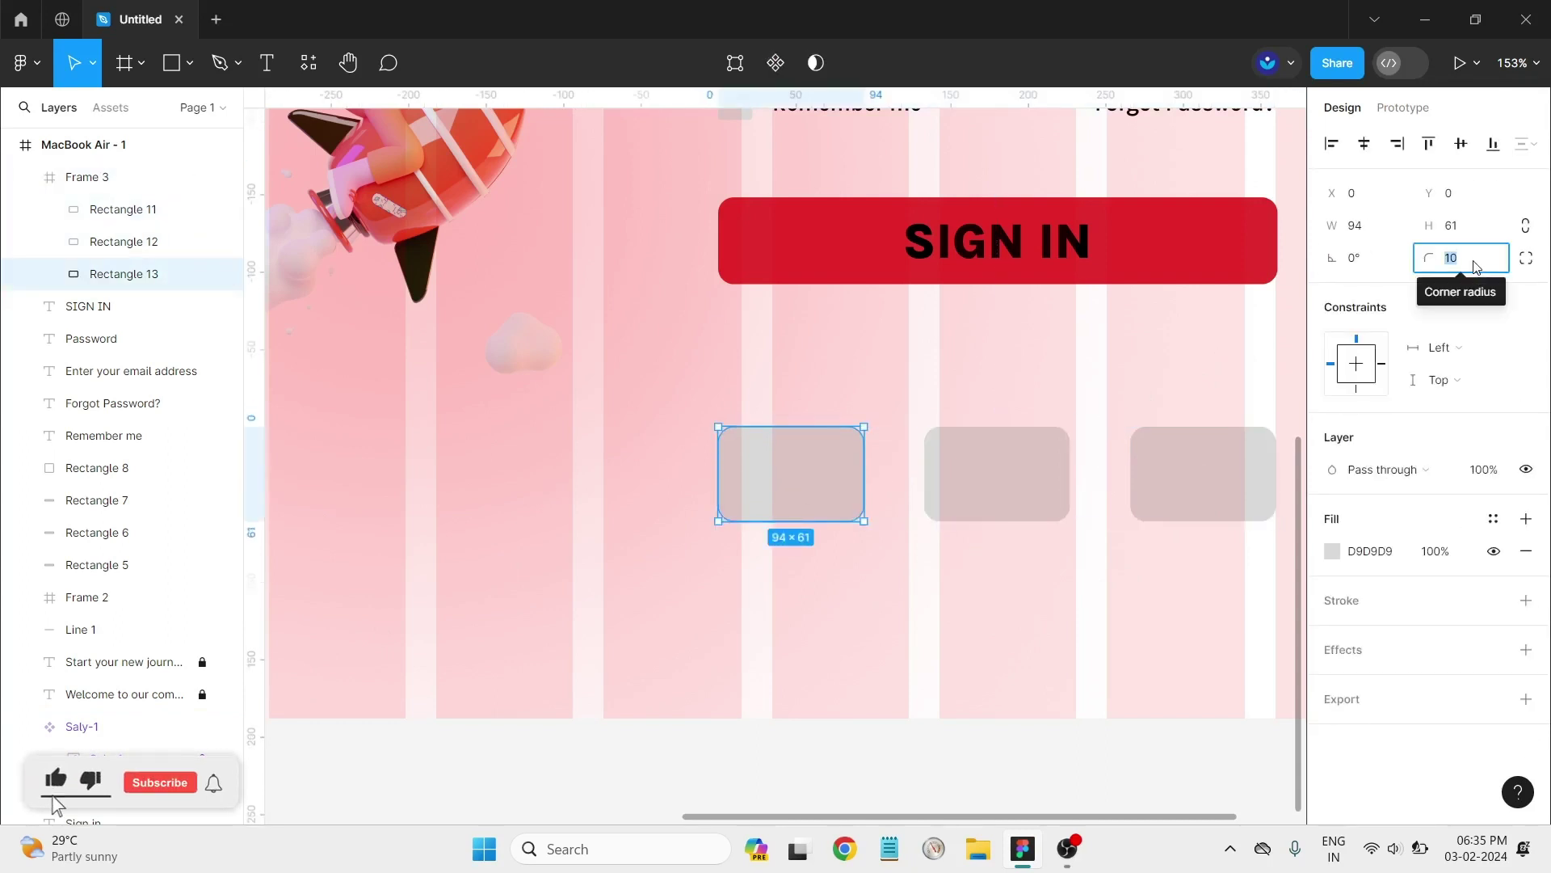
text(5)
key(Return)
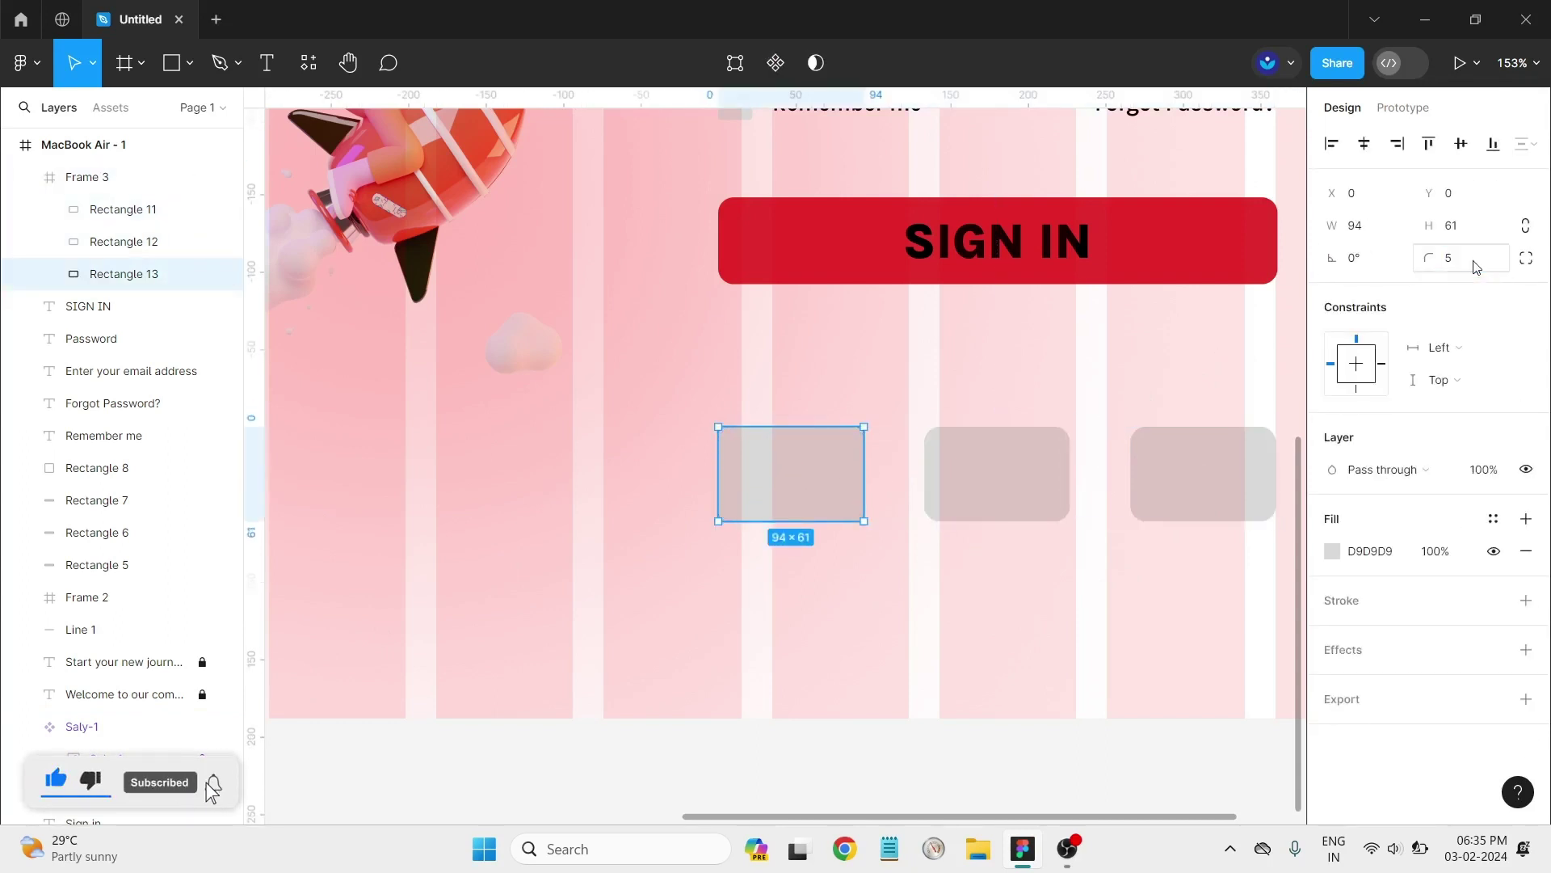
click(1016, 493)
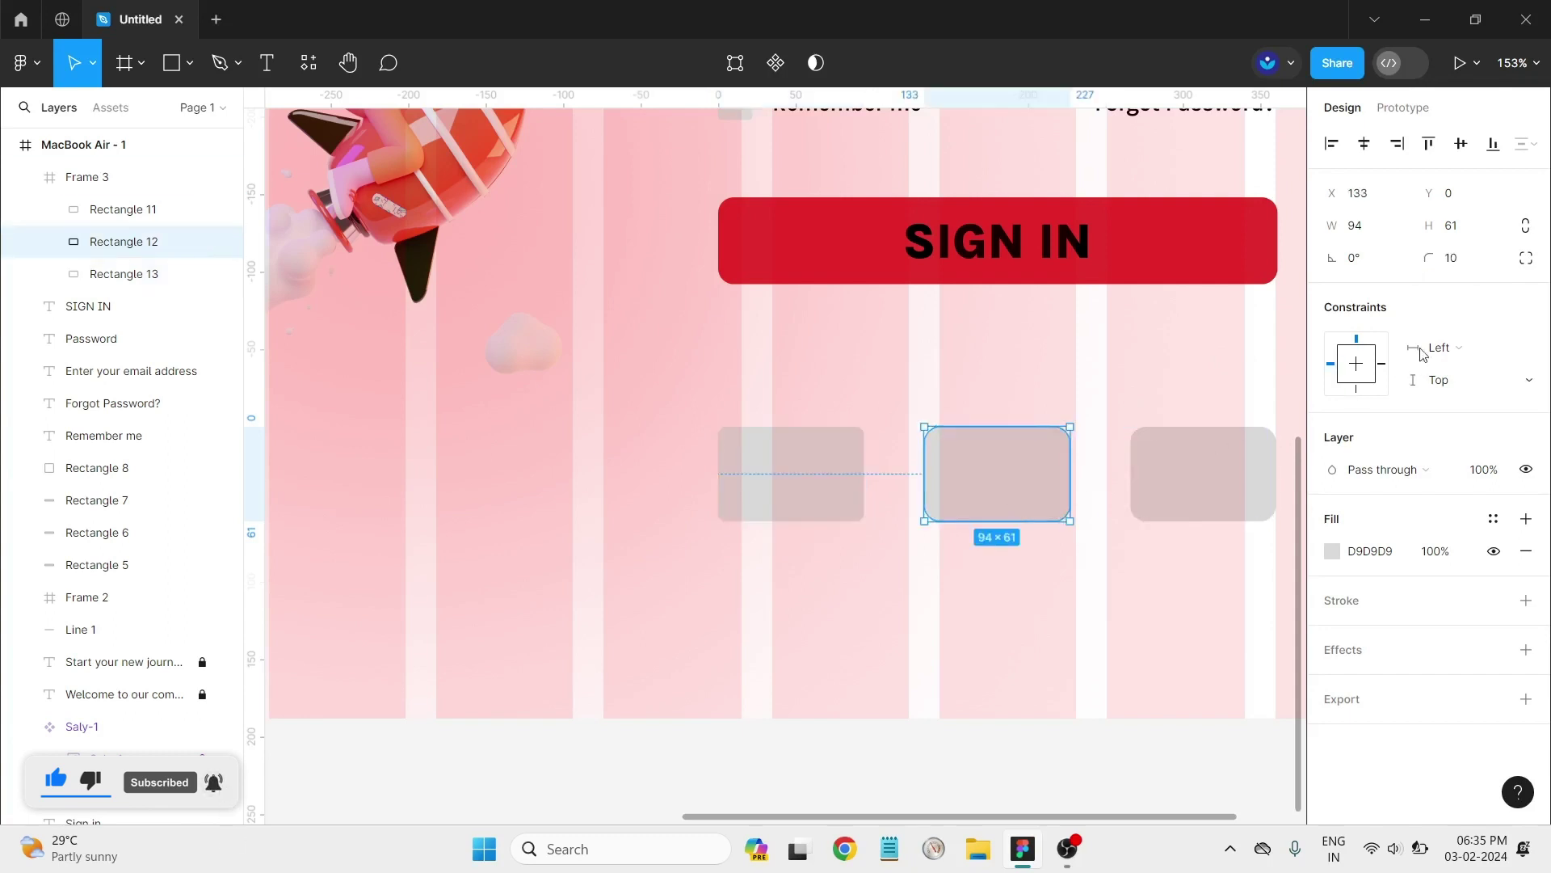
click(1468, 258)
text(5)
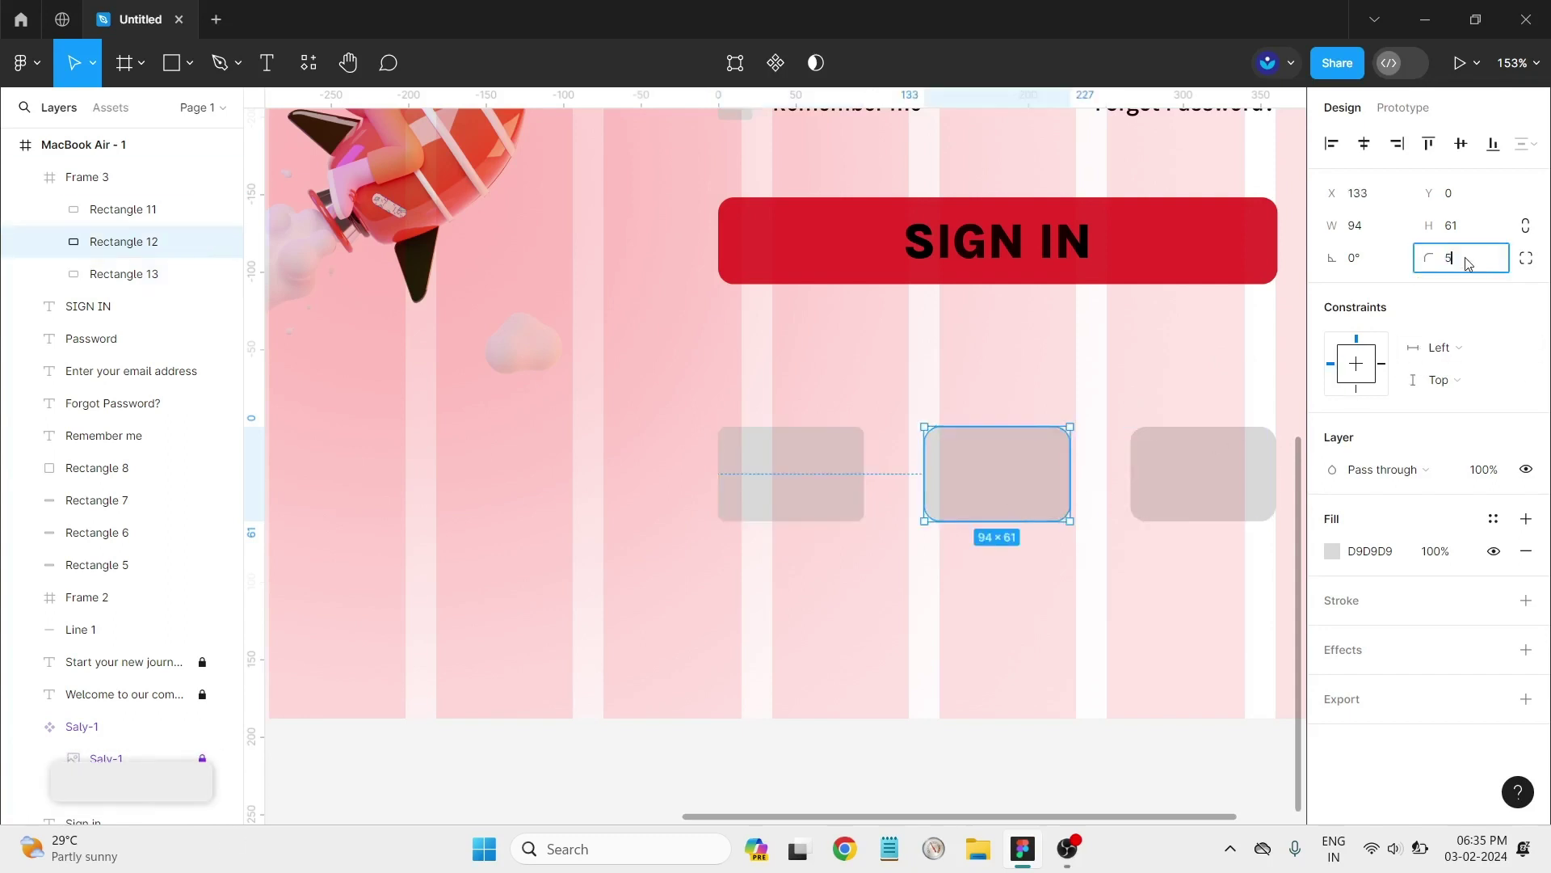
key(Return)
click(1204, 459)
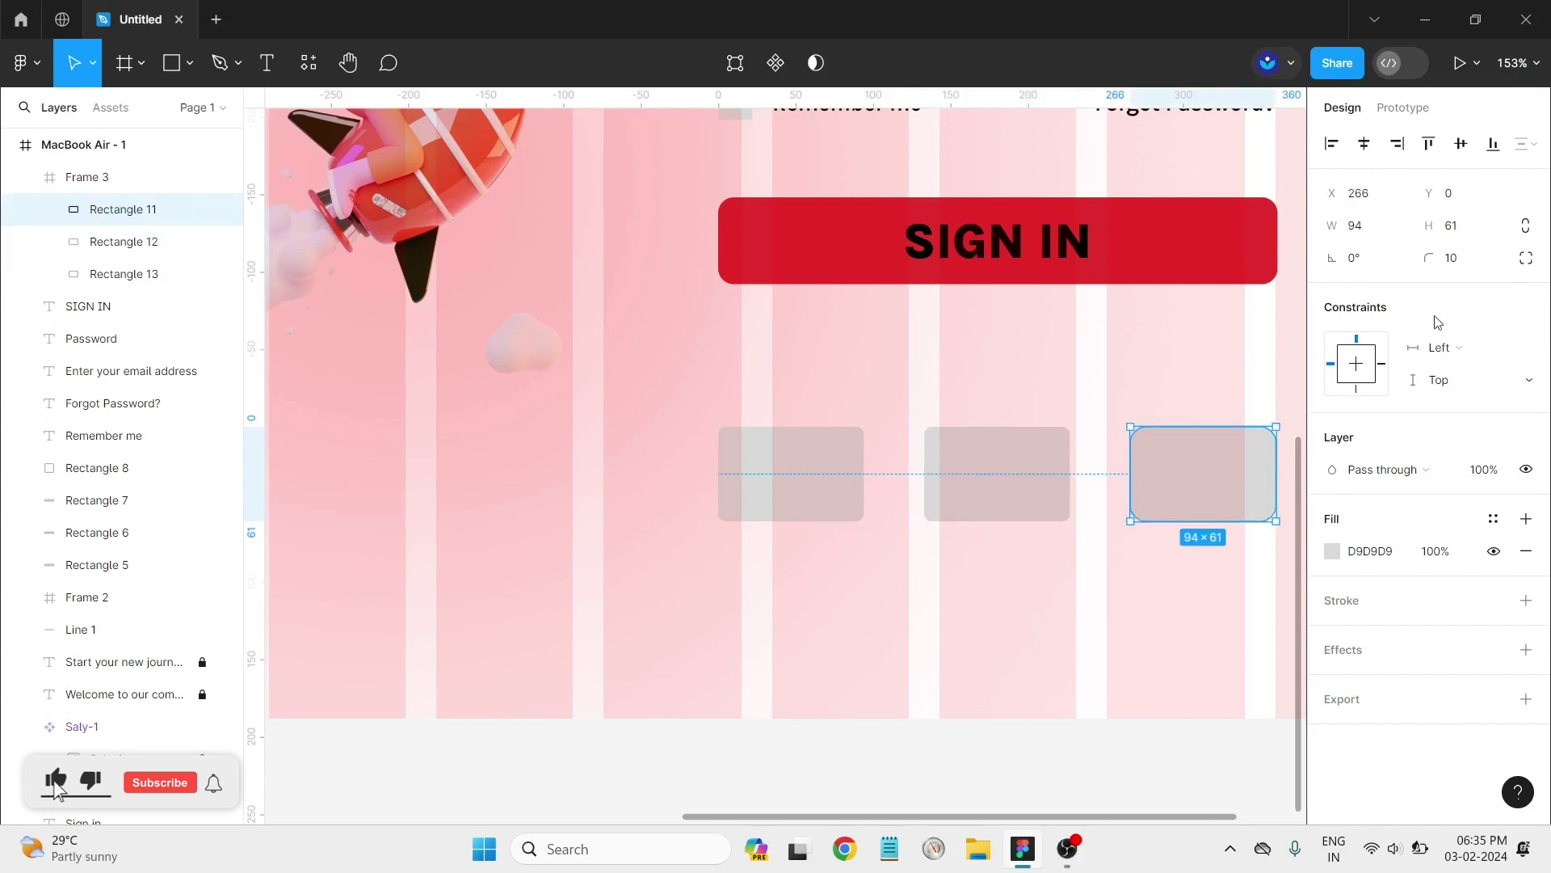
text(5)
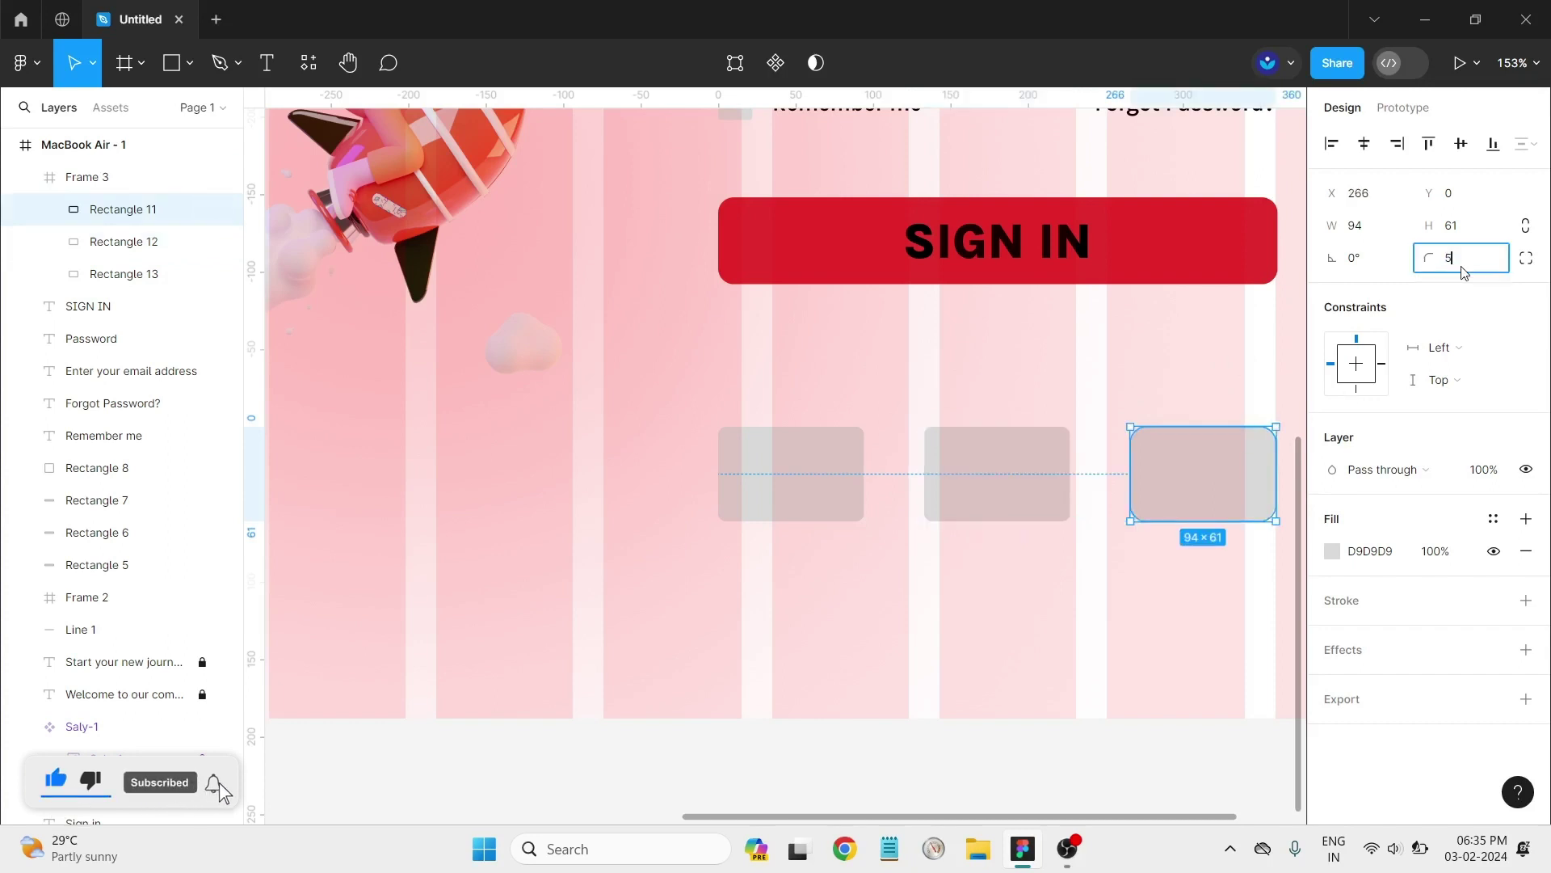
key(Return)
click(1123, 628)
Step: Add an 'Or connect with' text label above the social boxes
drag(1020, 820, 1064, 818)
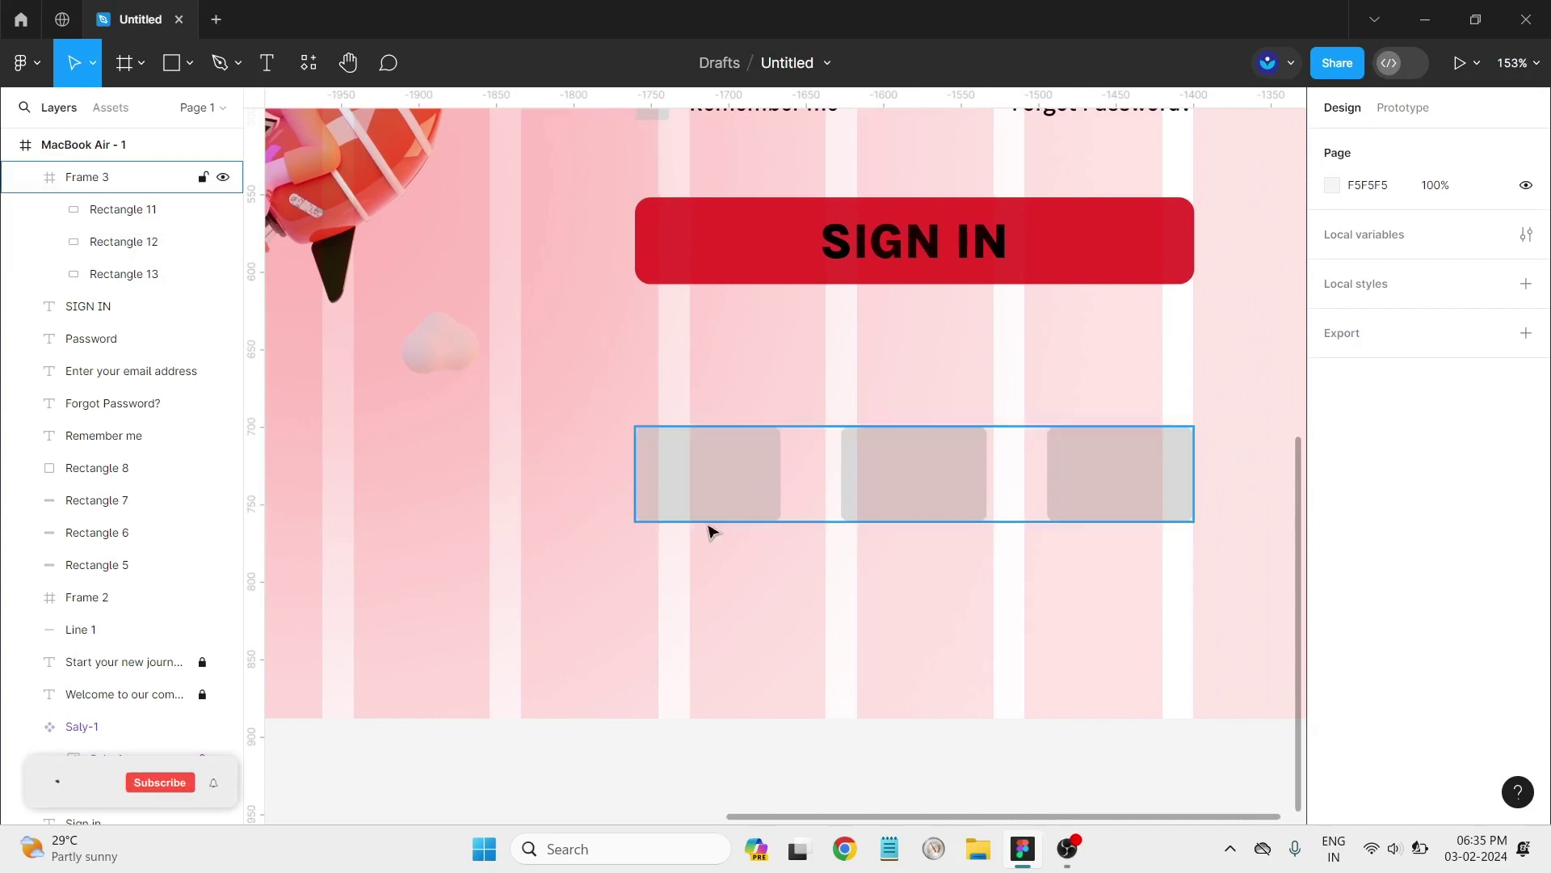
click(269, 64)
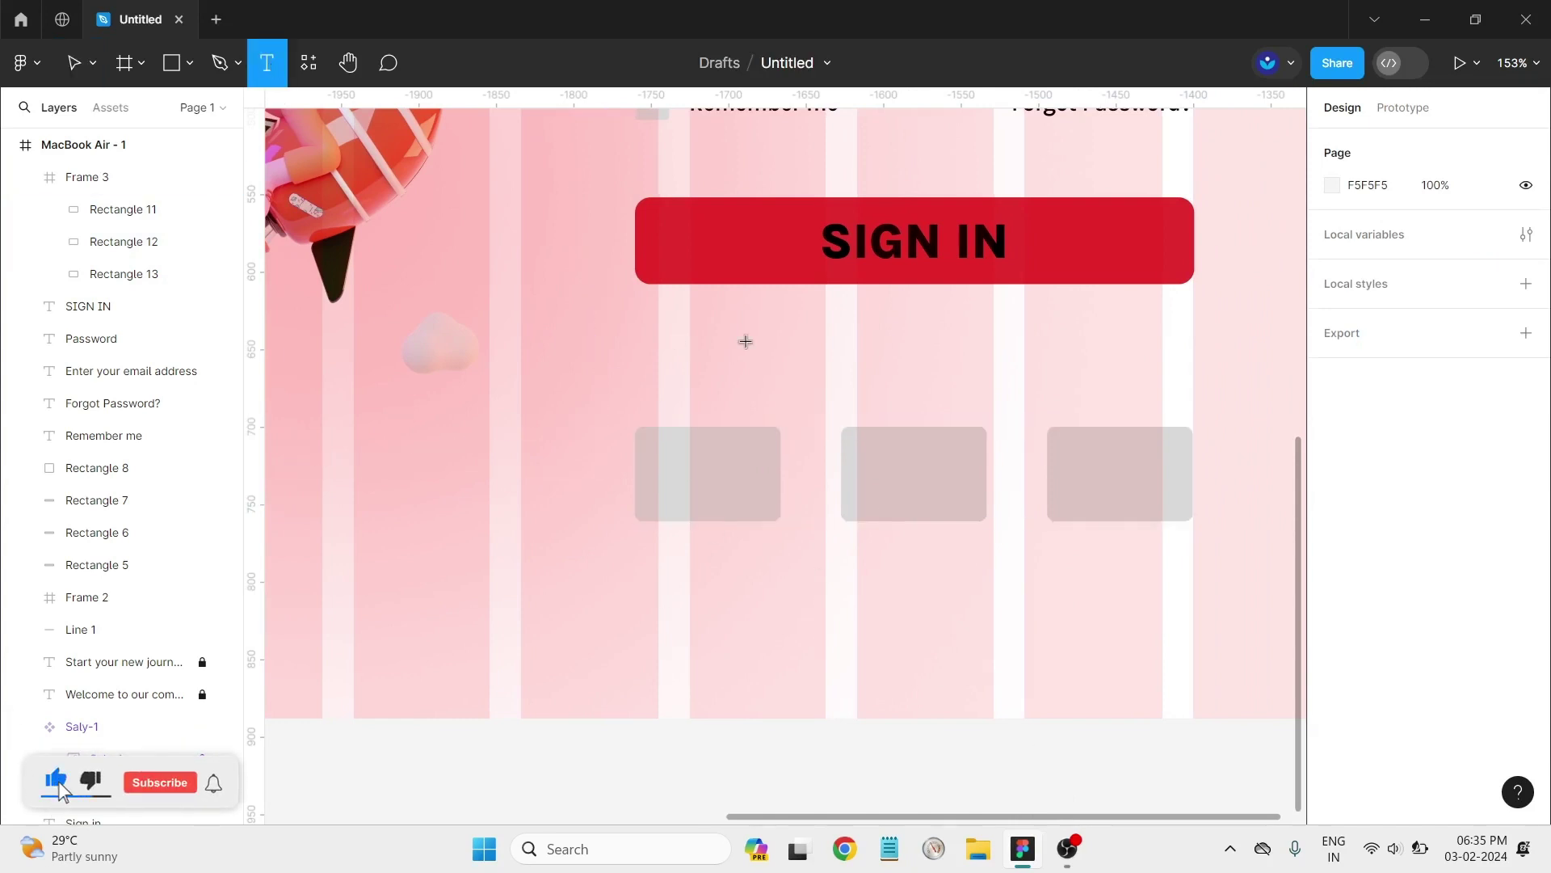
click(813, 368)
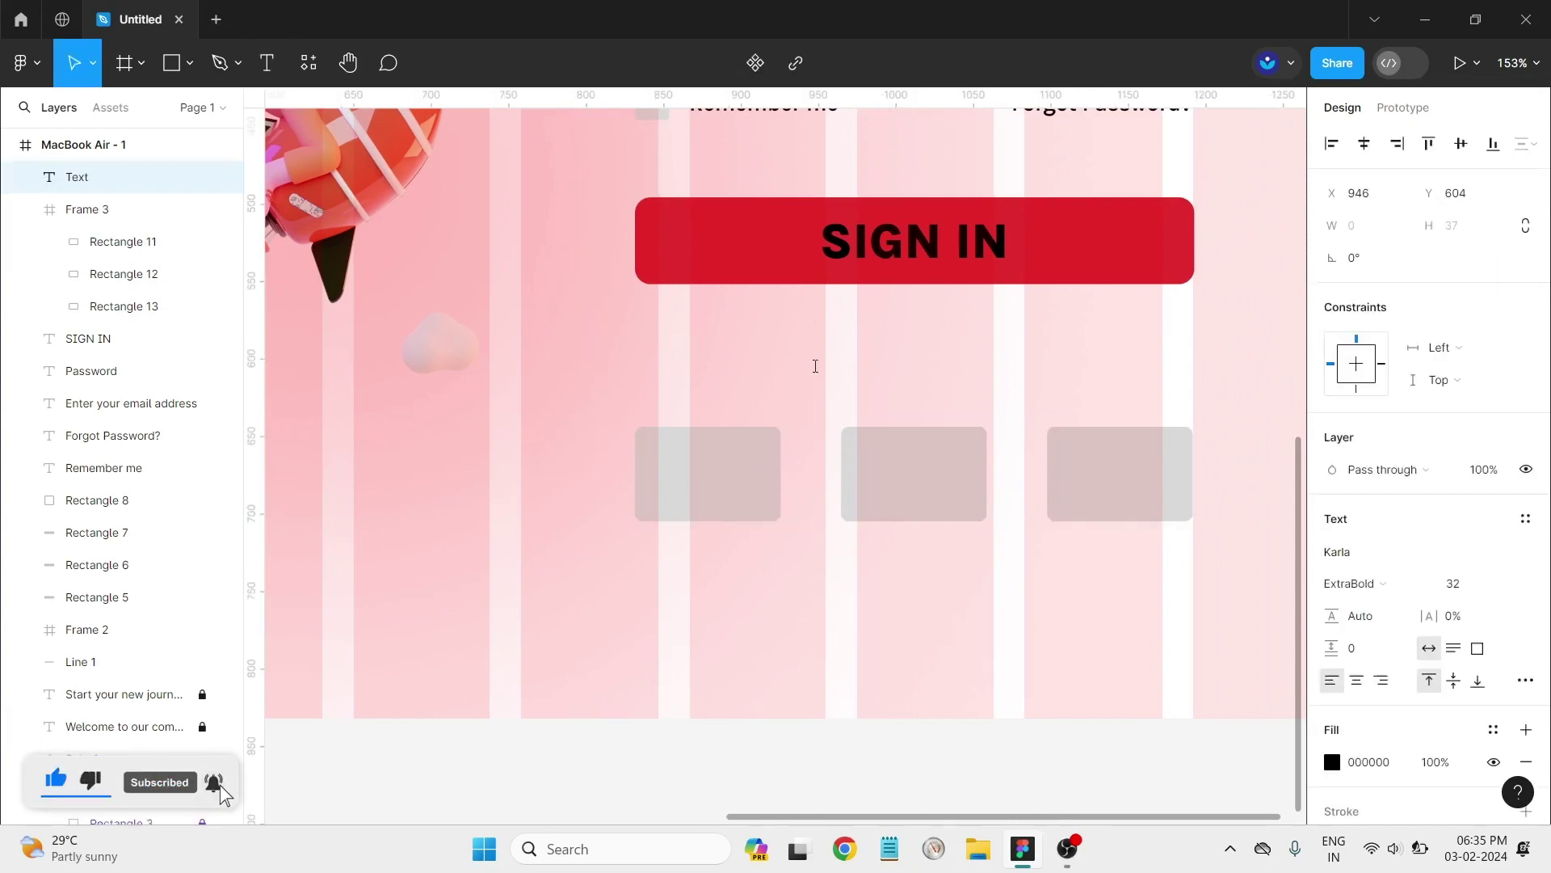
text(Or)
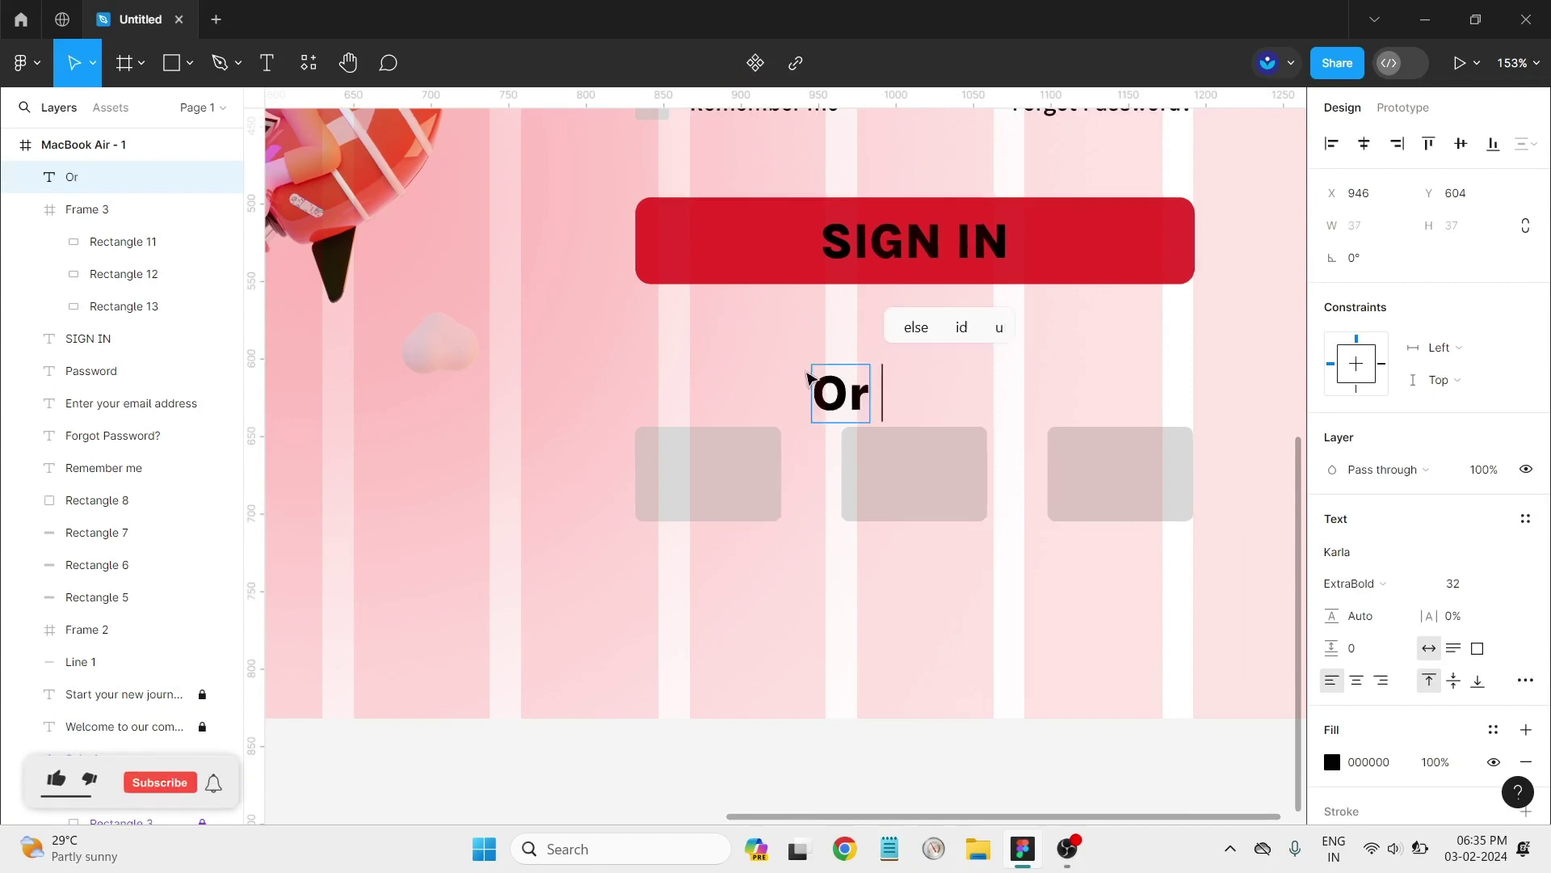
text( conne)
text(ct)
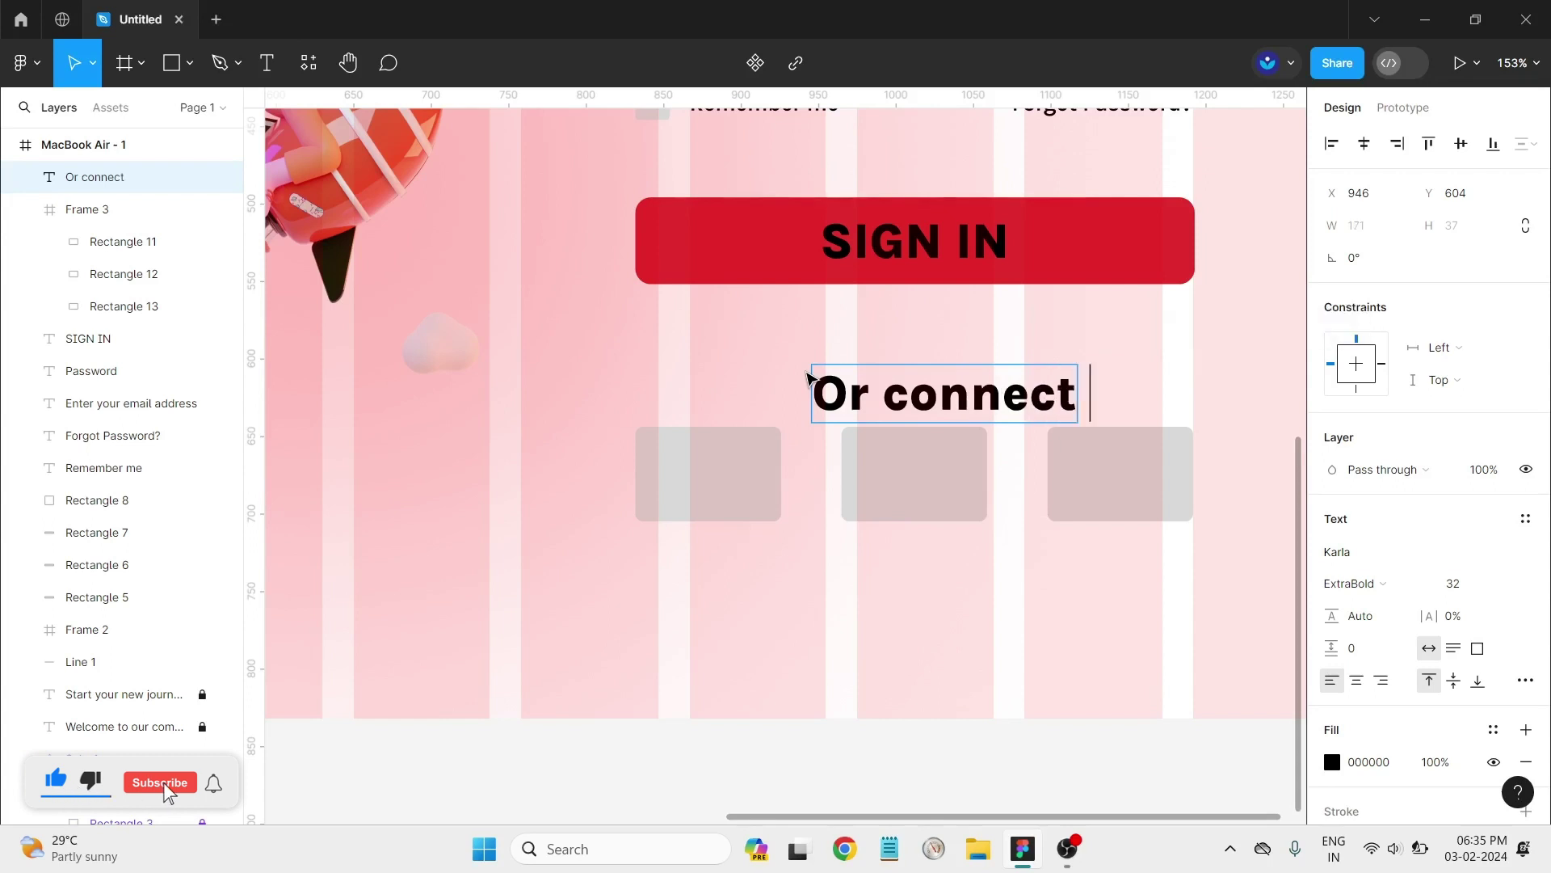
text( with)
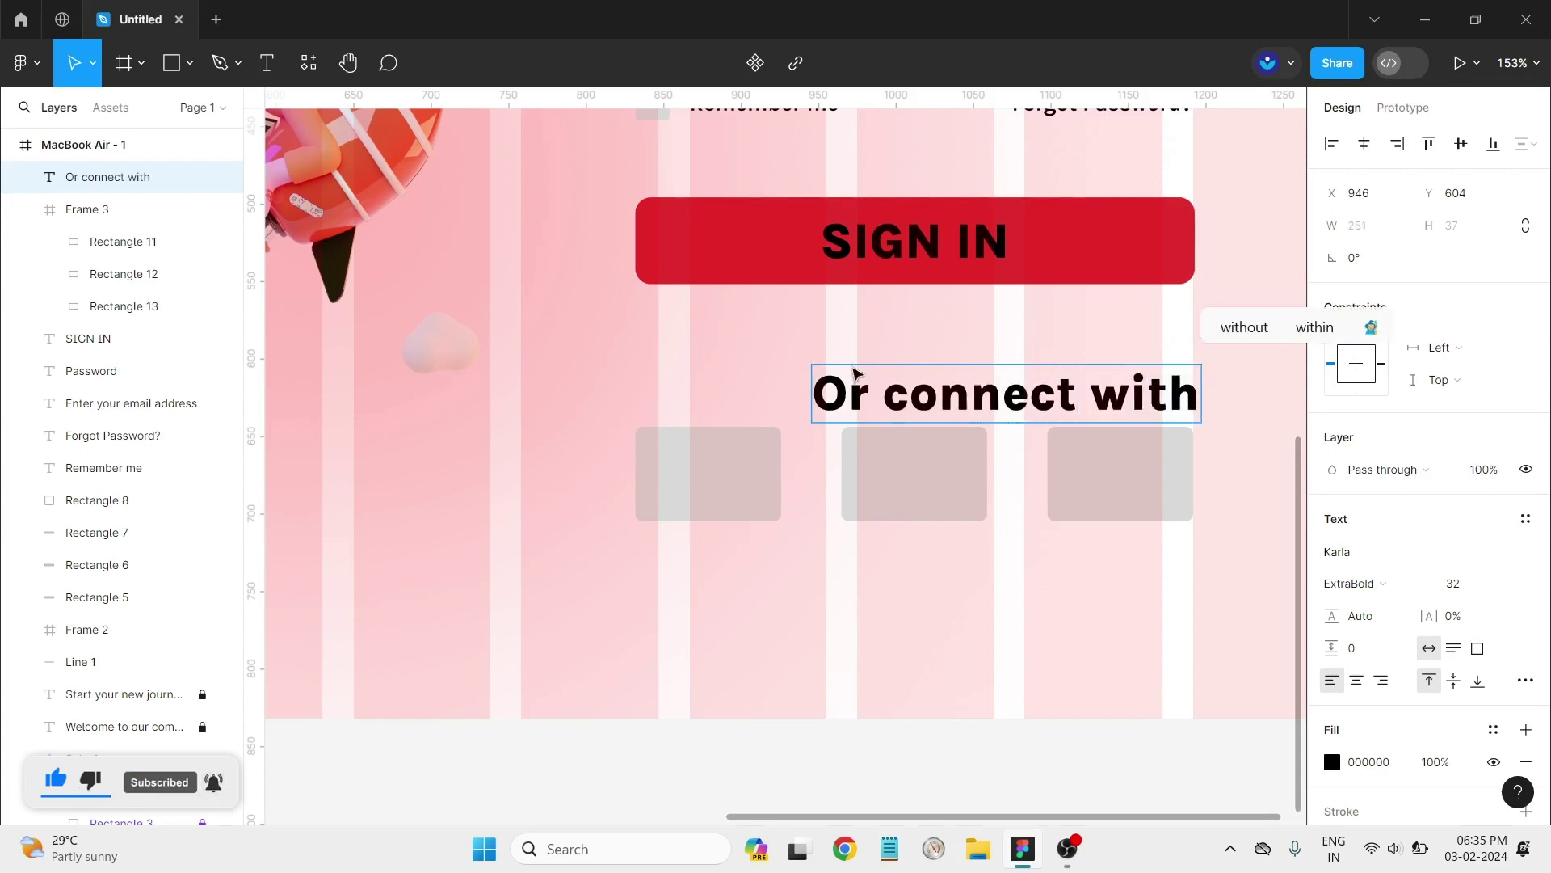
key(Escape)
Step: Make the caption Regular 14 and centre it between SIGN IN and the boxes
click(1458, 583)
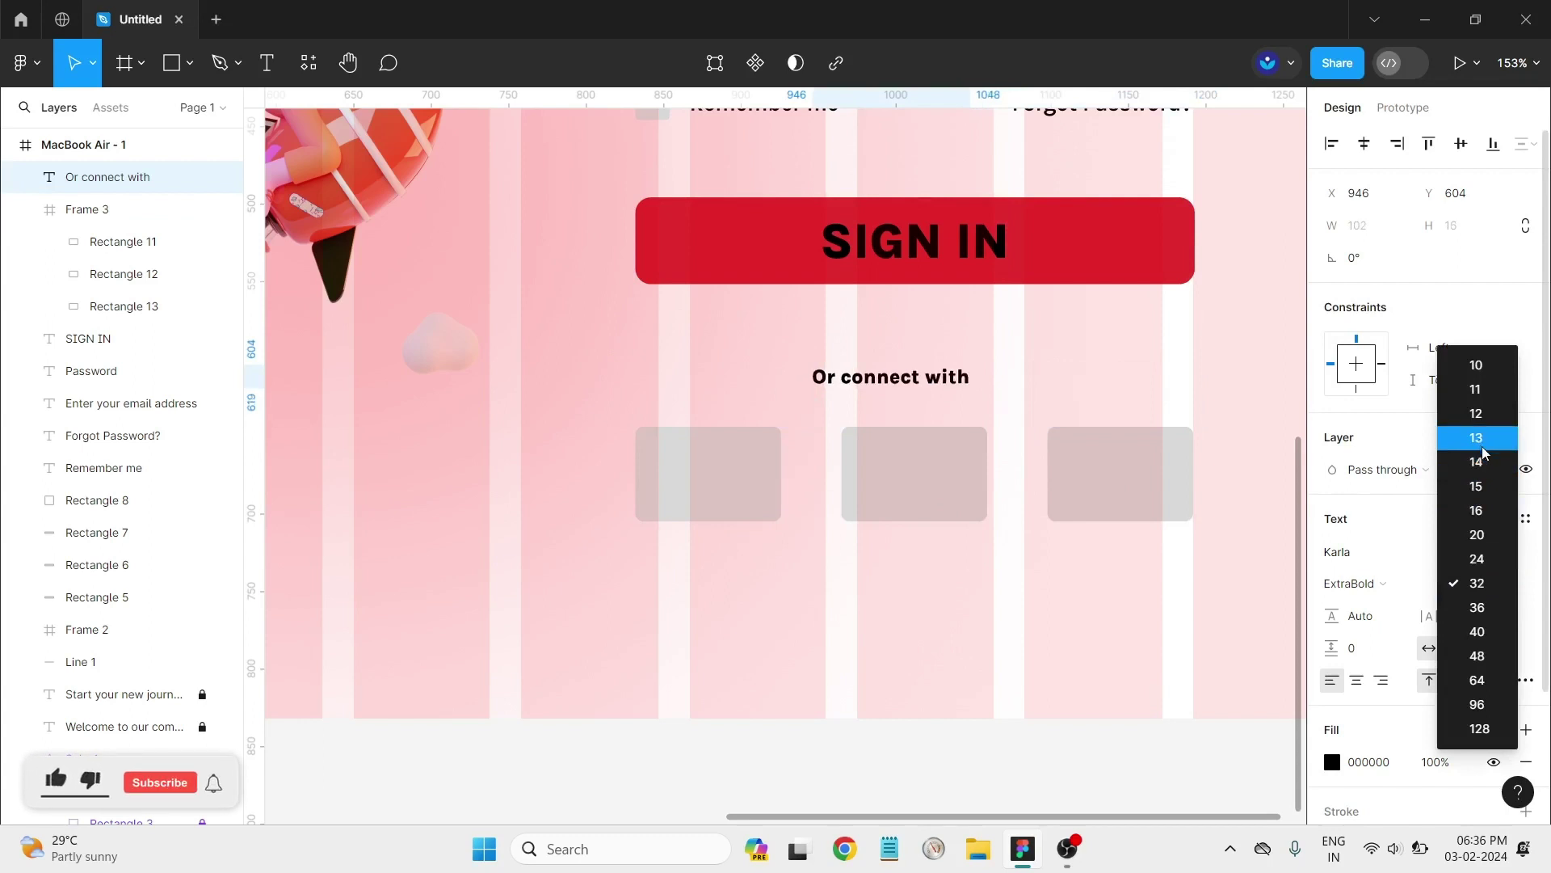
key(Escape)
click(1364, 585)
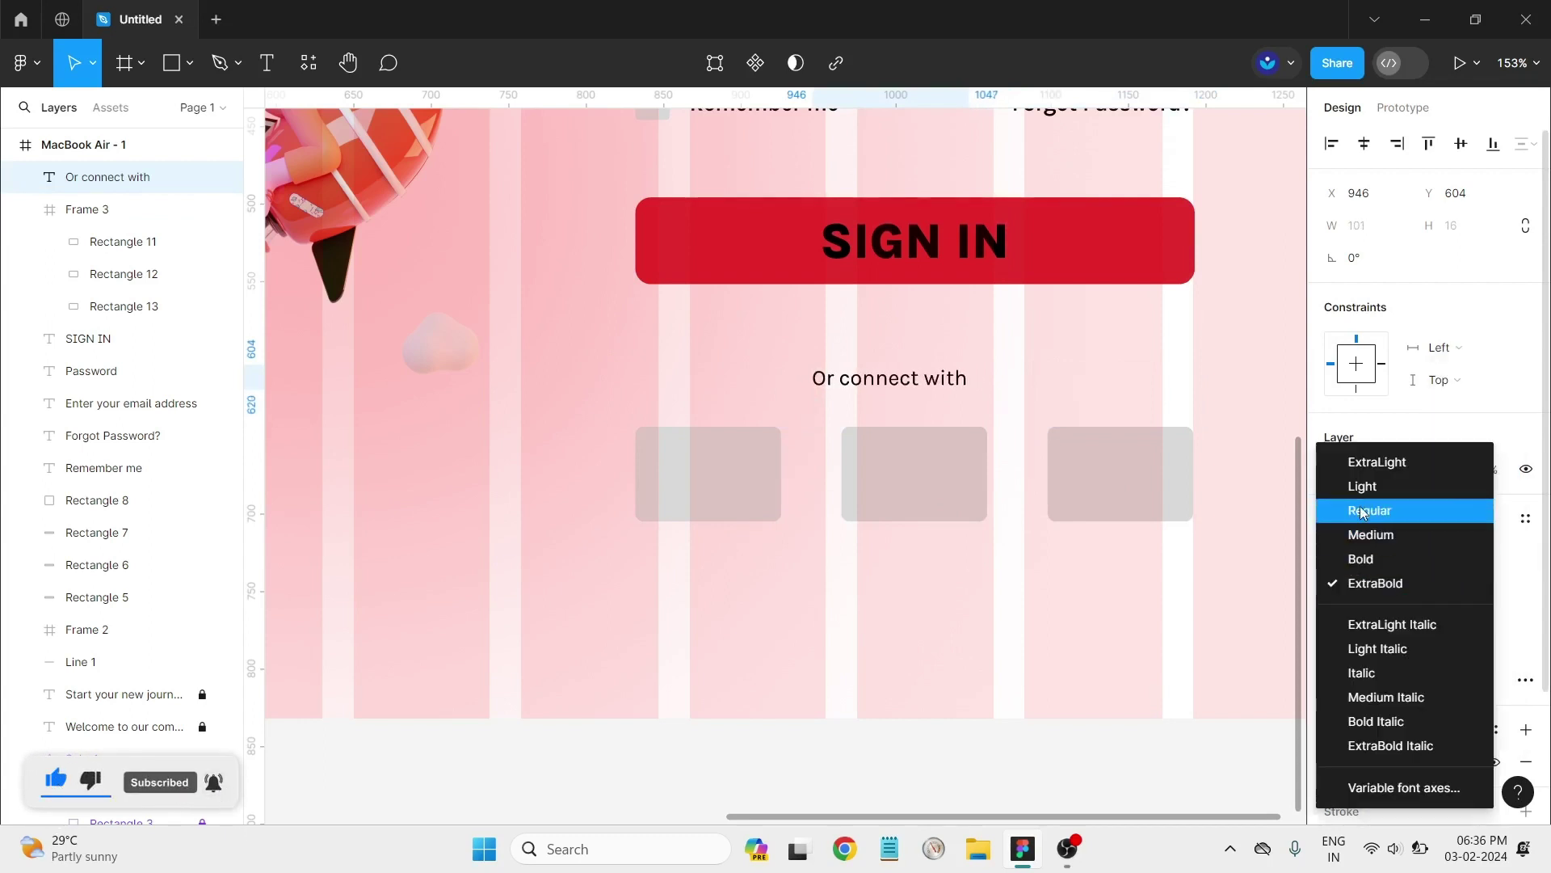
key(Return)
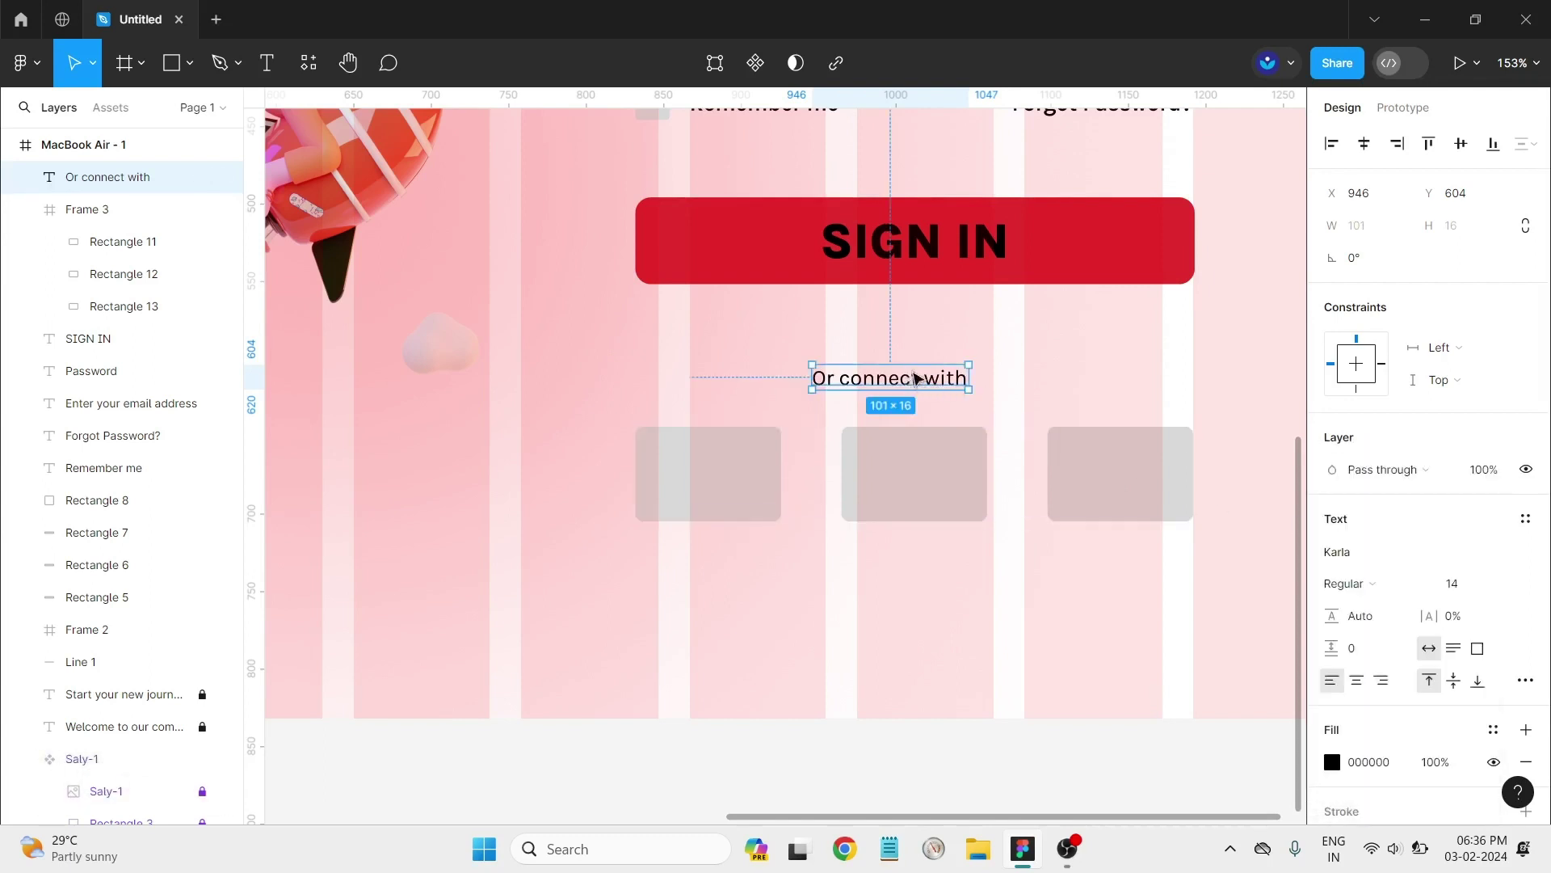
drag(915, 378, 936, 365)
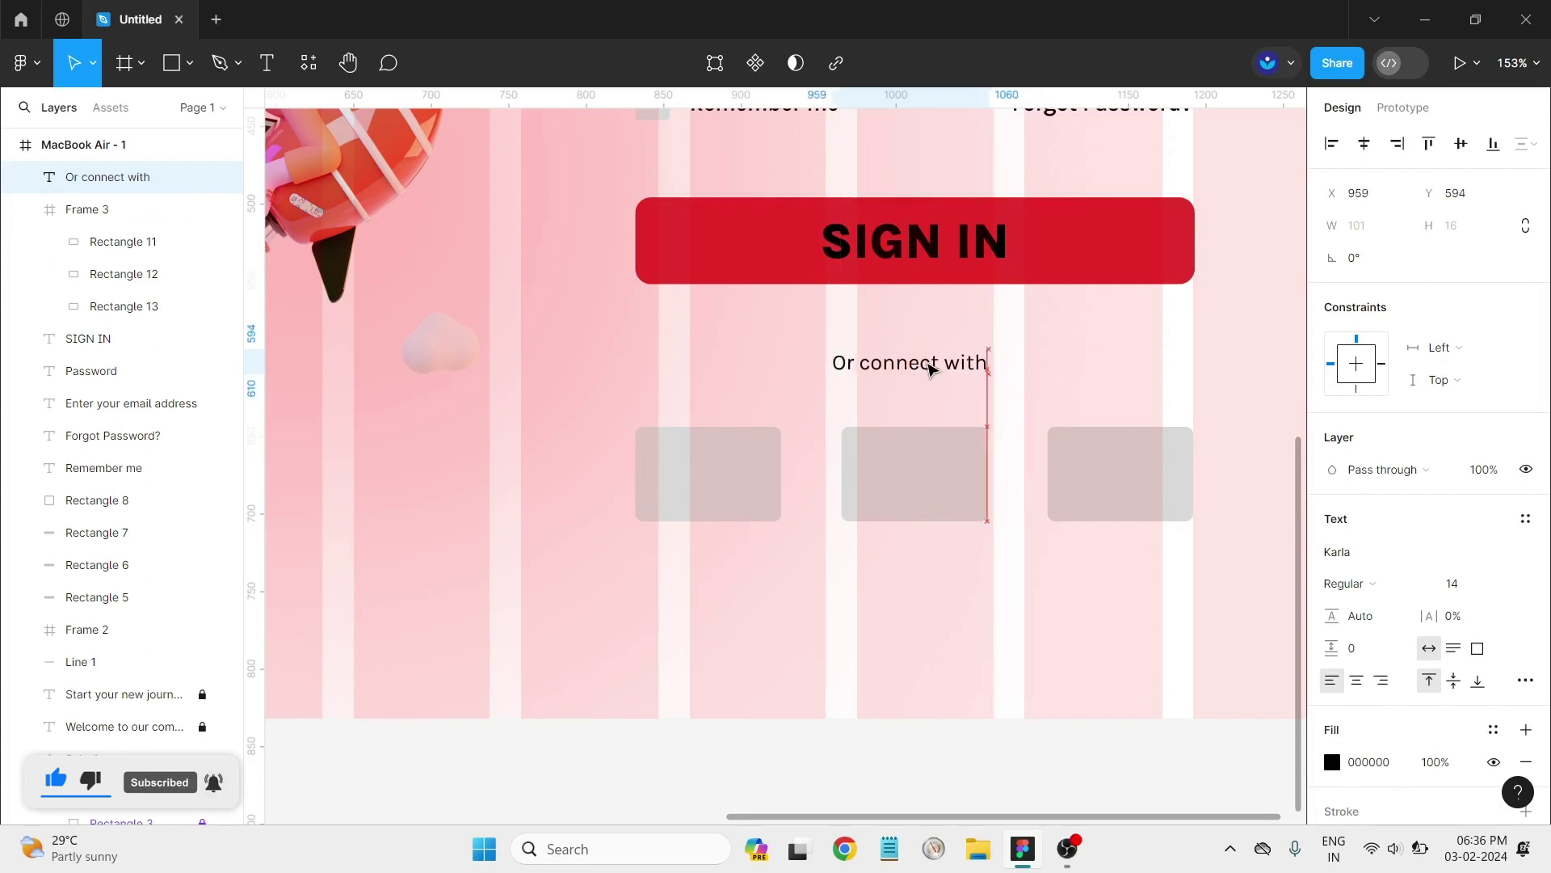
drag(936, 368, 935, 348)
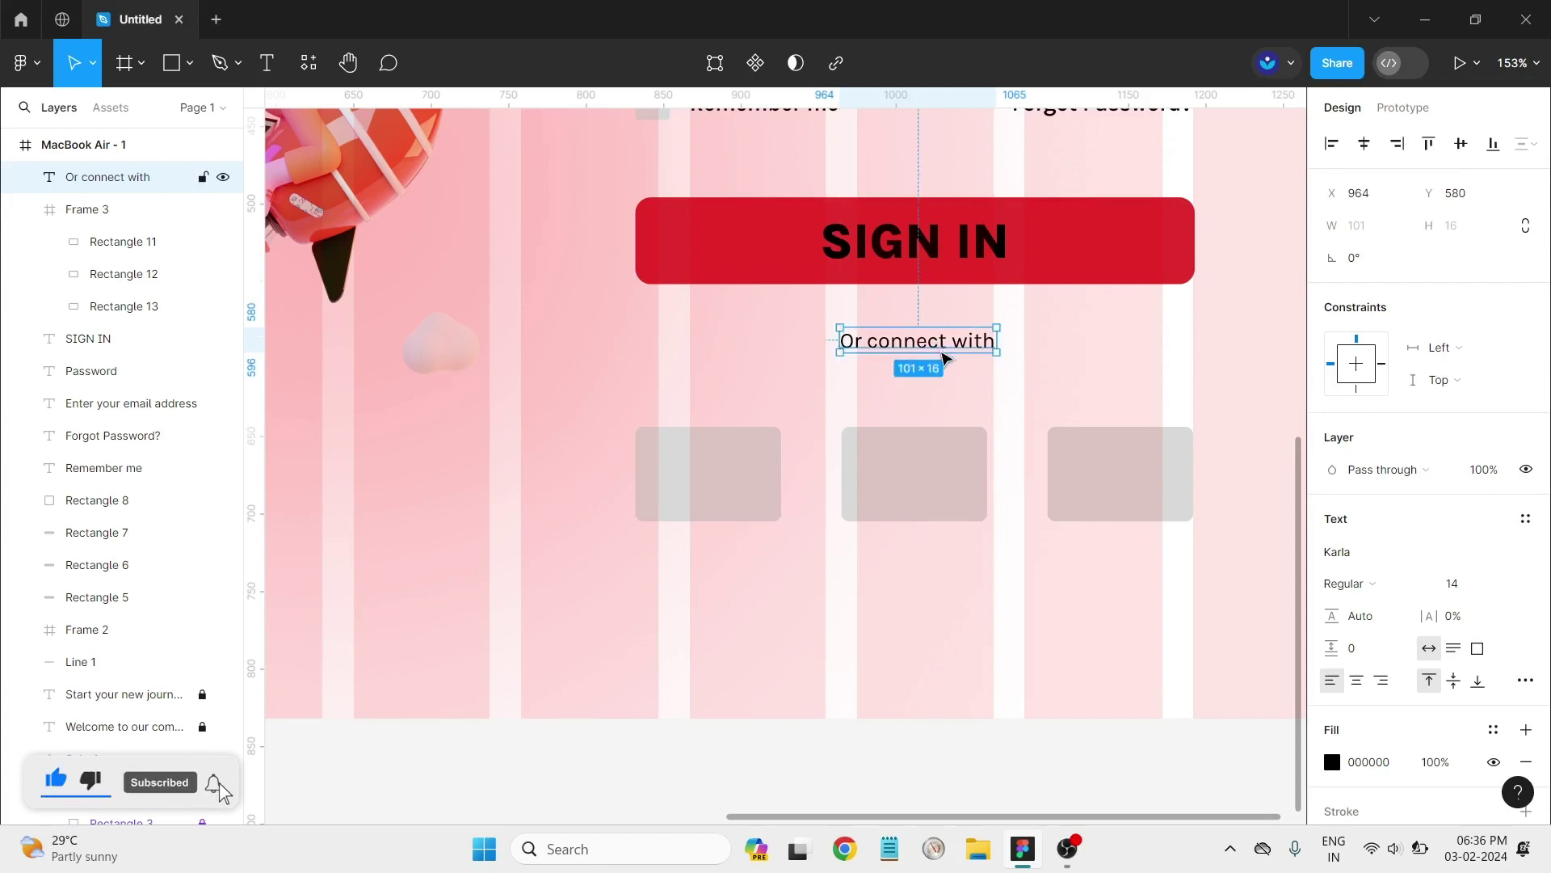
click(967, 399)
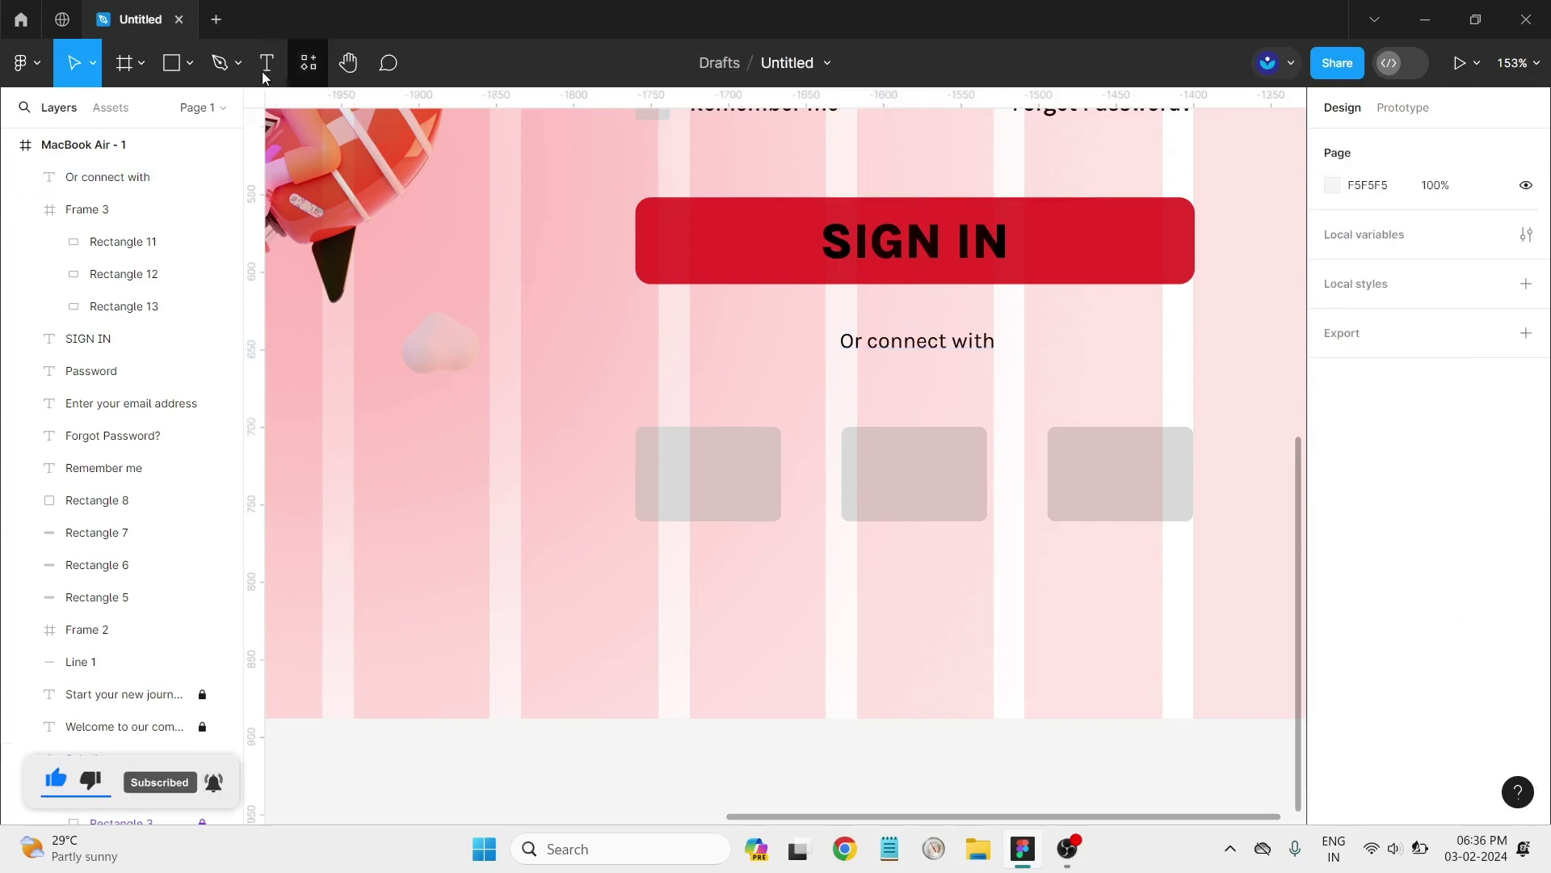
Step: Draw a divider line left of the caption and shorten it to 96 wide
click(188, 65)
click(172, 135)
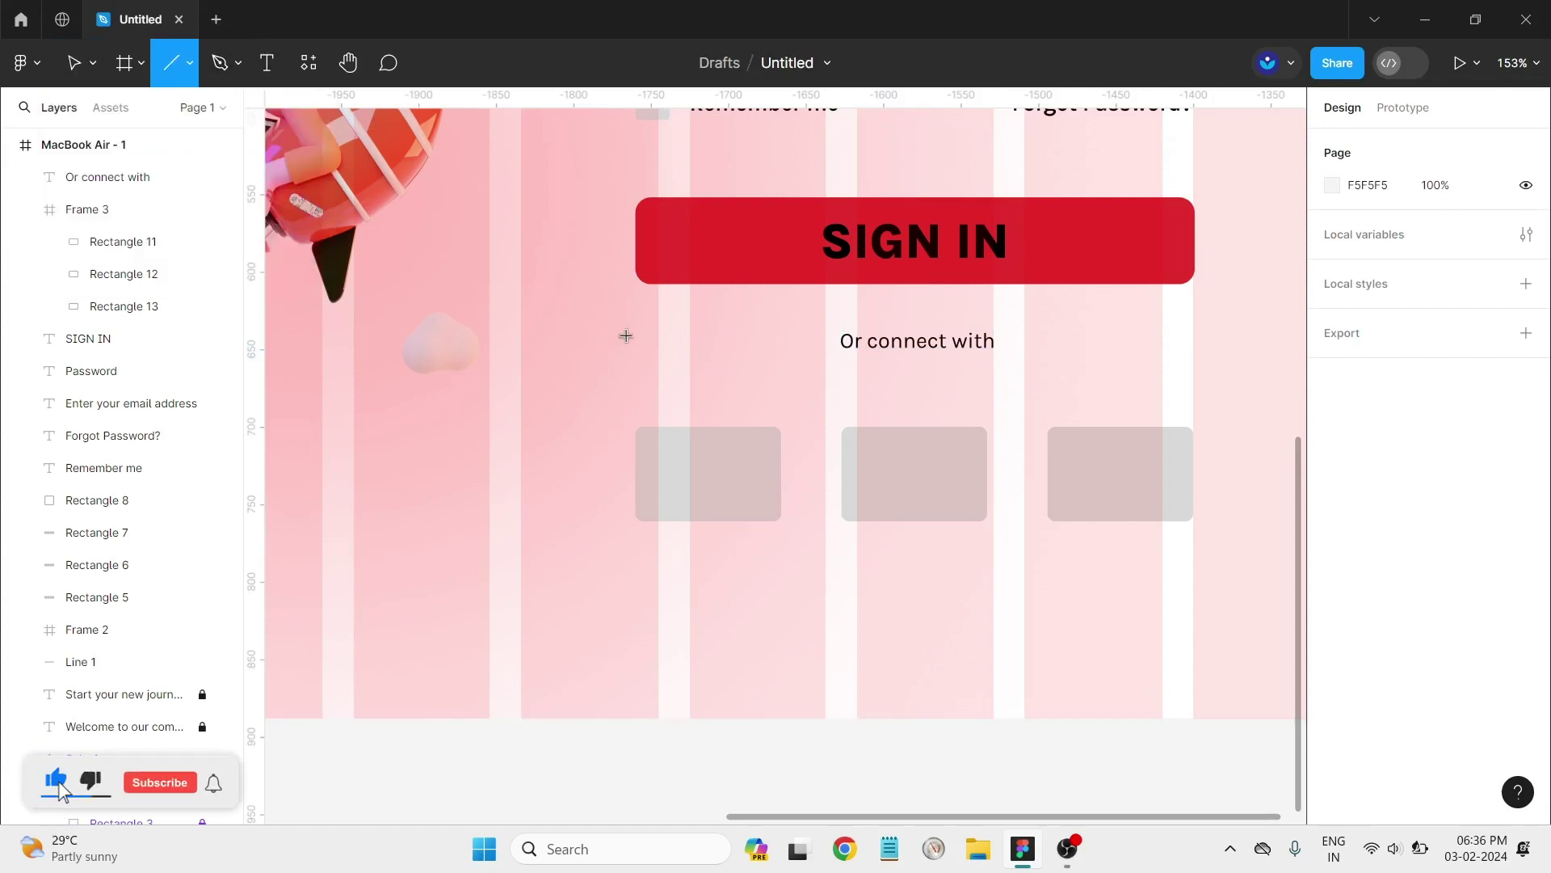
drag(626, 334, 830, 340)
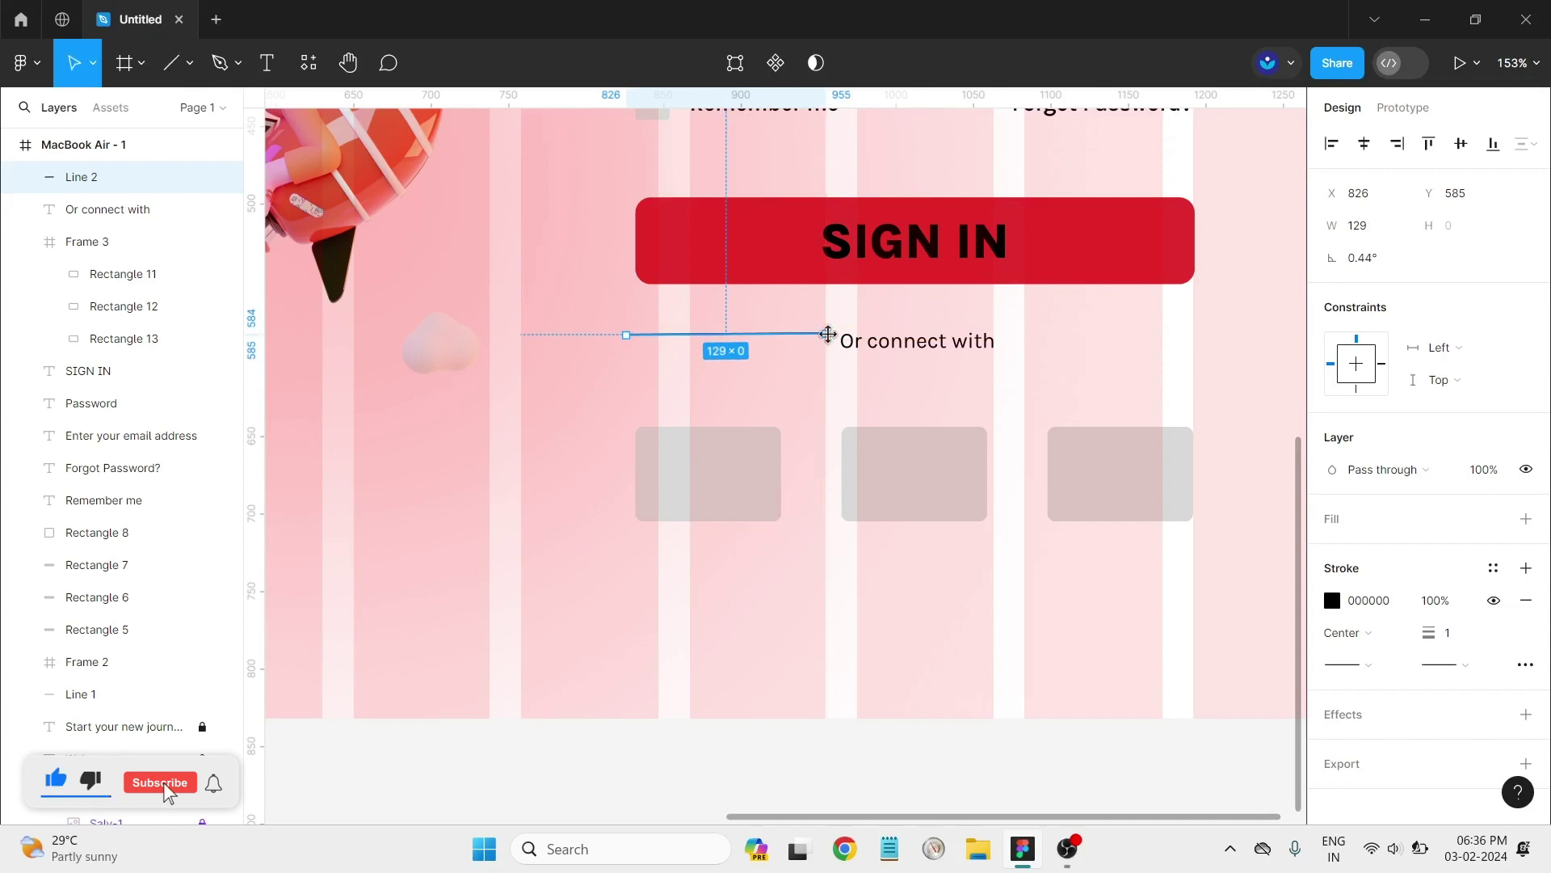
click(744, 353)
click(745, 340)
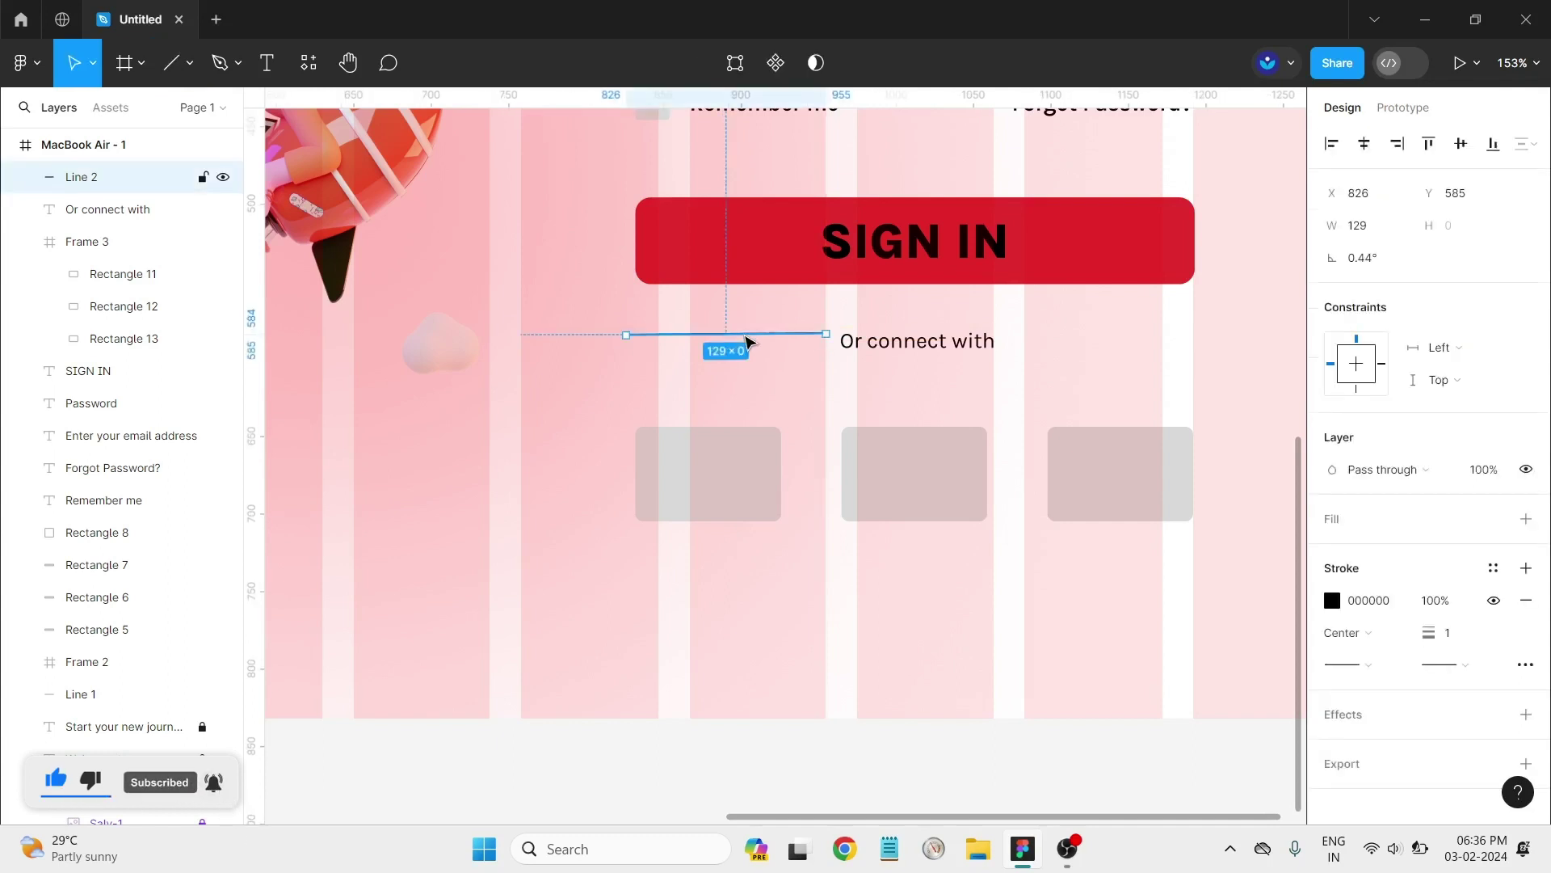
drag(744, 341, 748, 349)
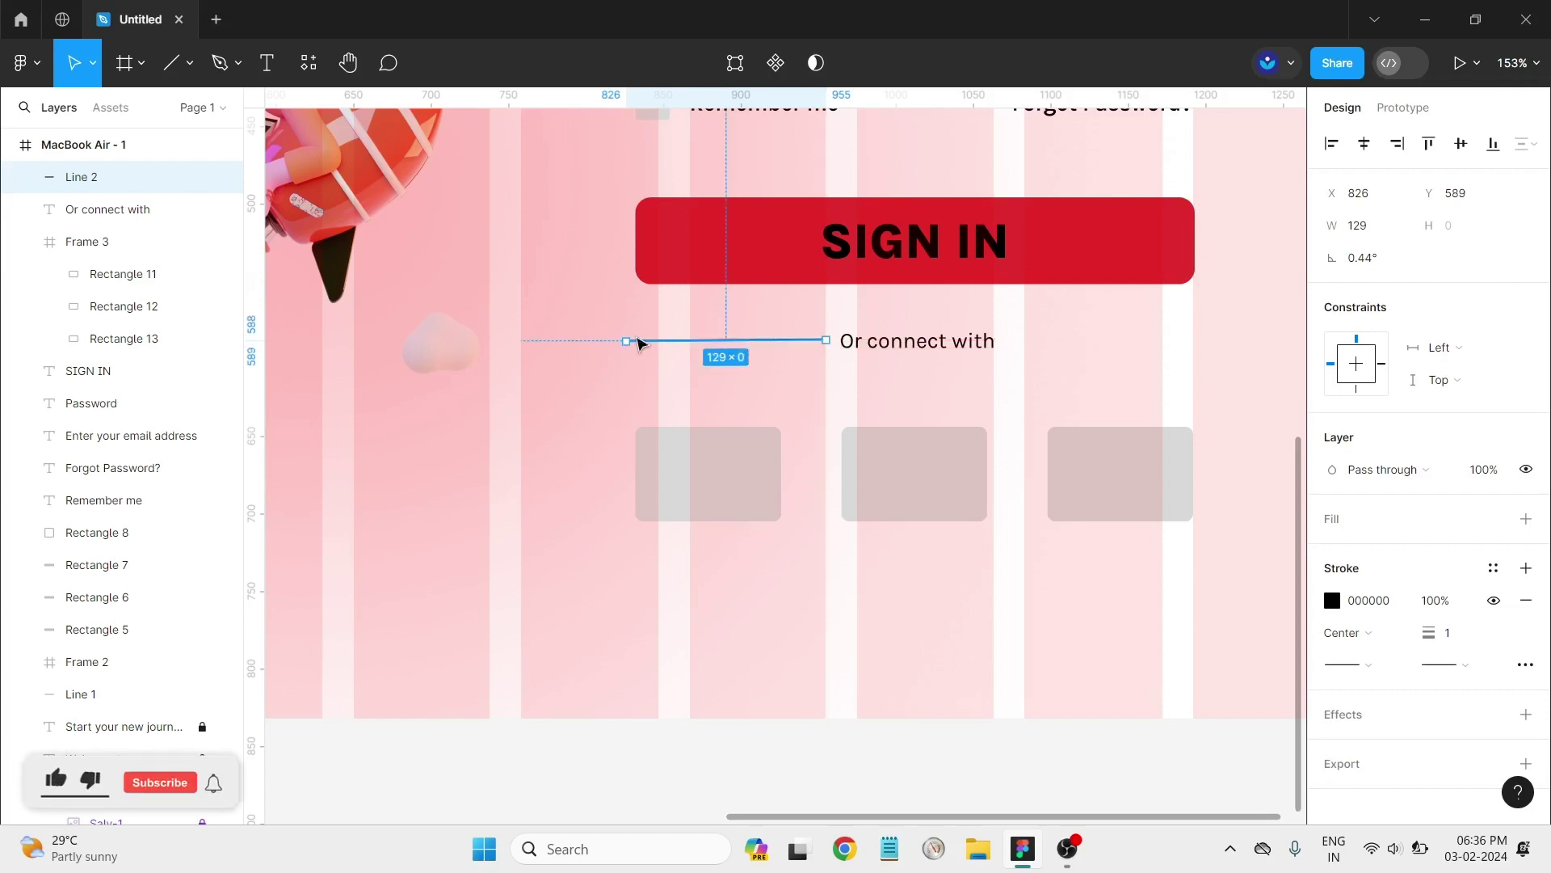
drag(624, 339, 678, 343)
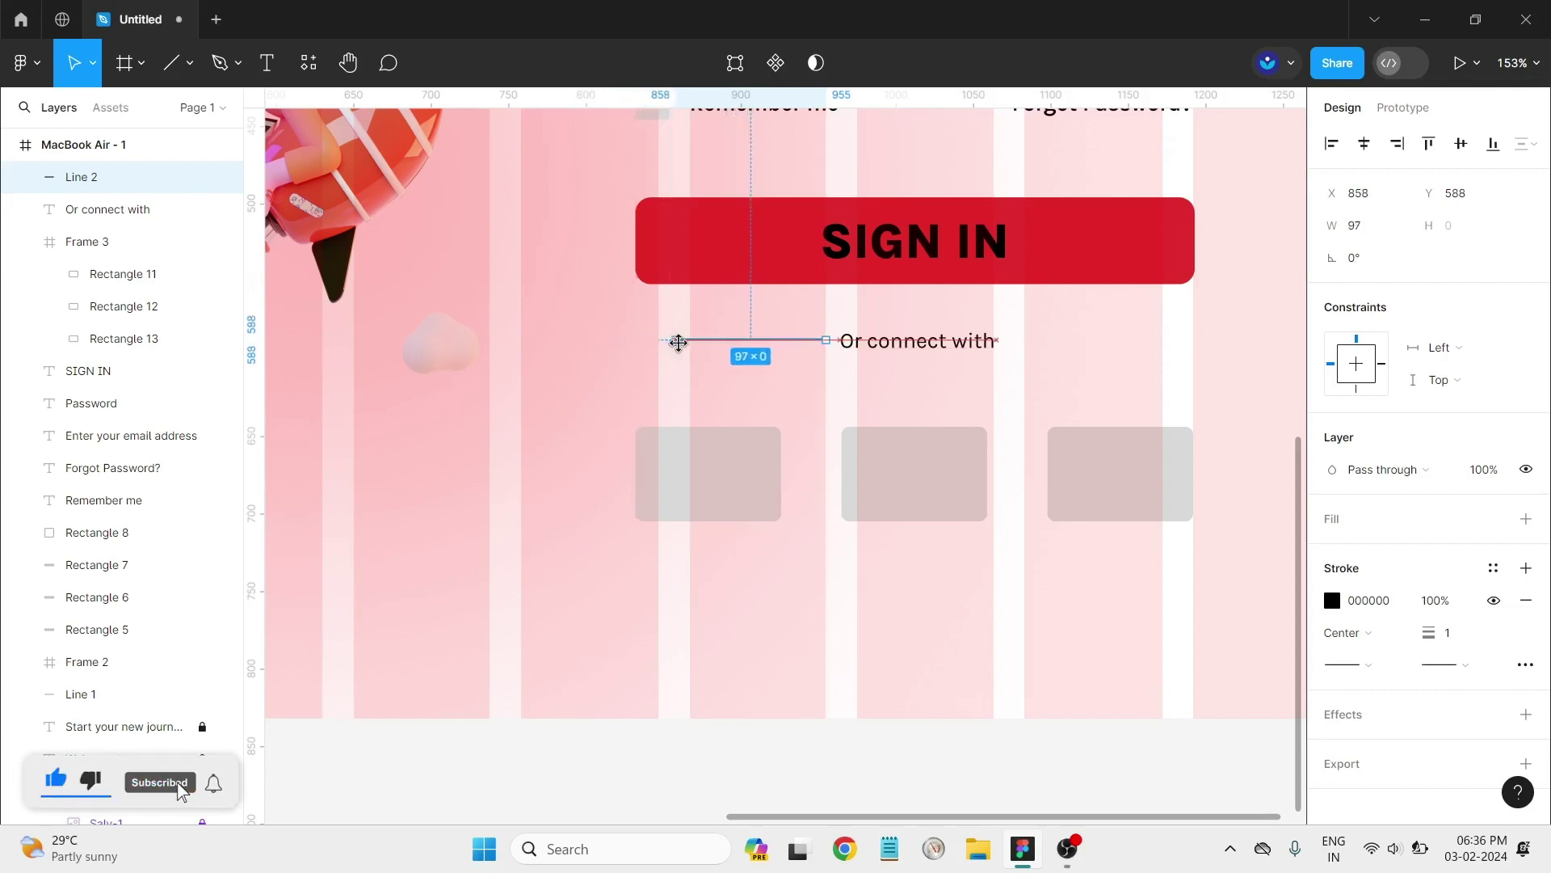
click(730, 377)
click(748, 345)
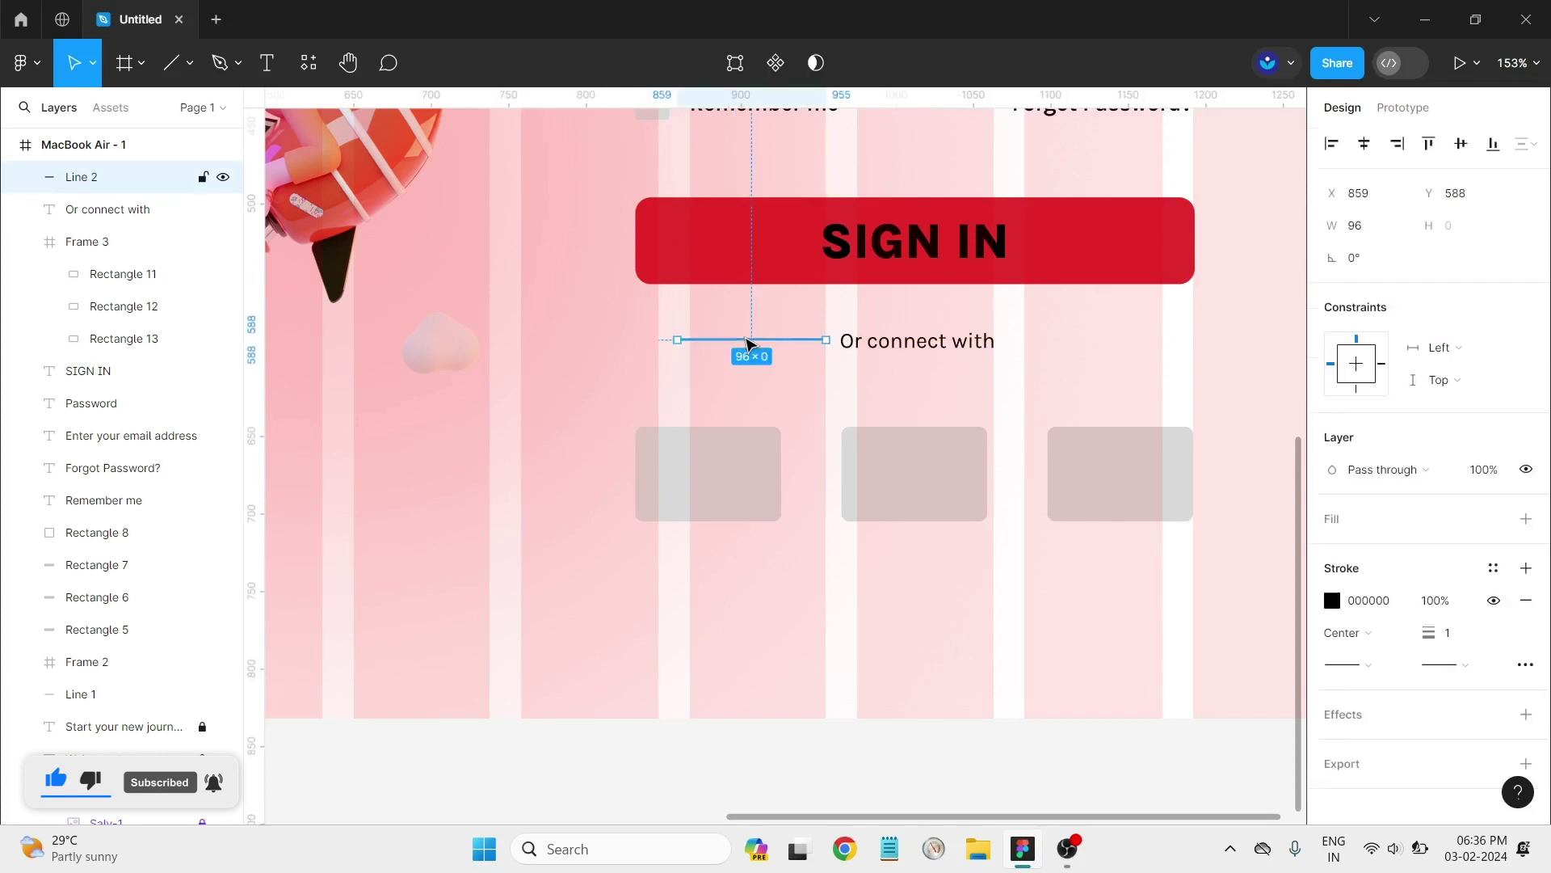
Step: Give both the start and end of the divider line round caps
ctrl+scroll(748, 345, up, 3)
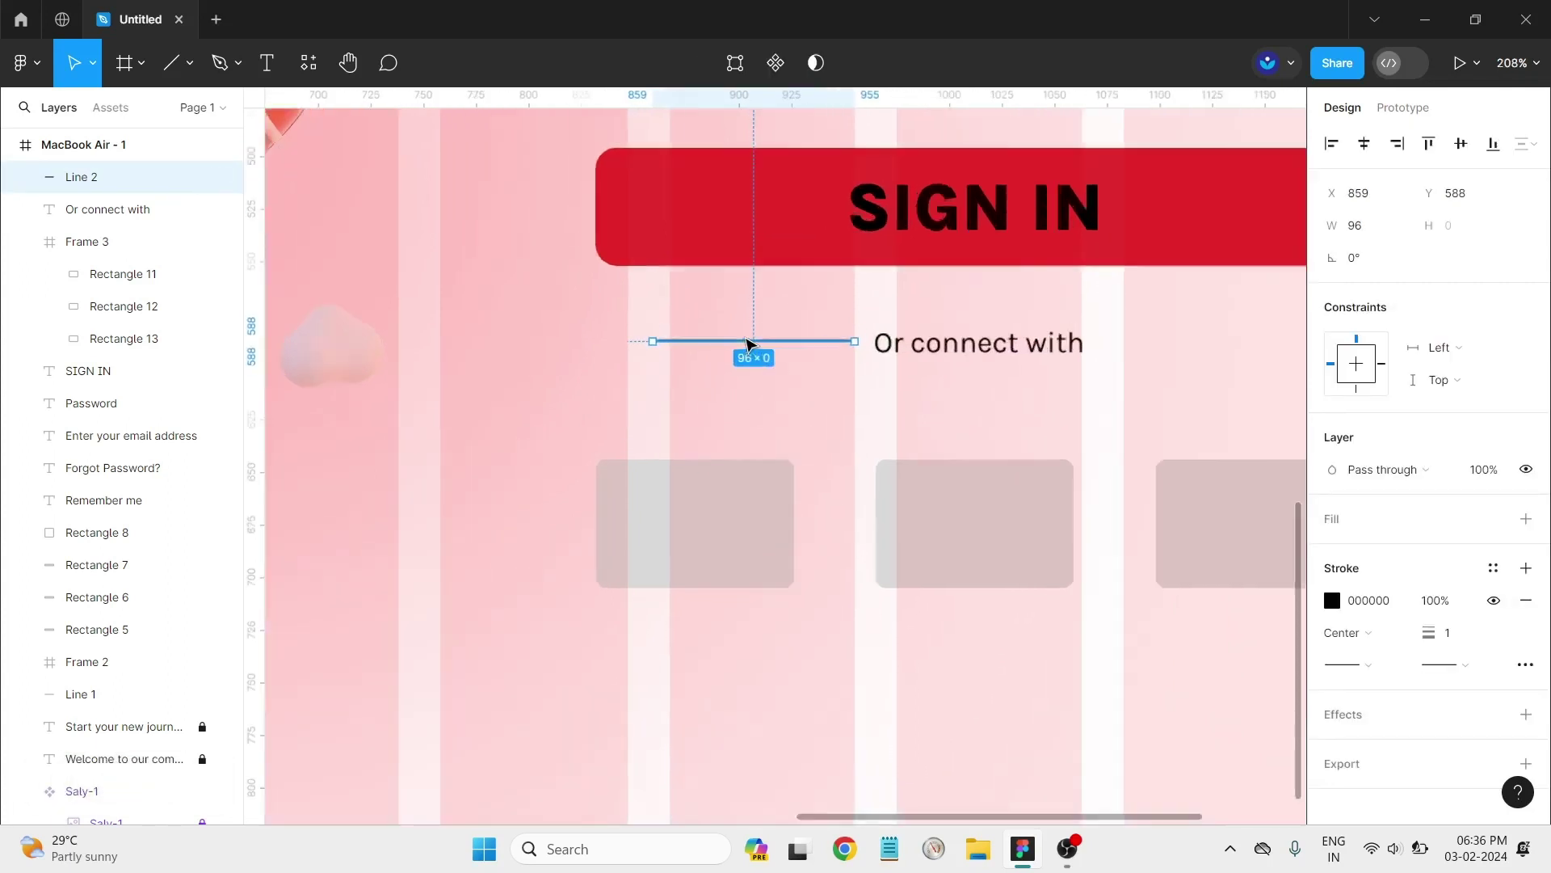
ctrl+scroll(747, 345, up, 2)
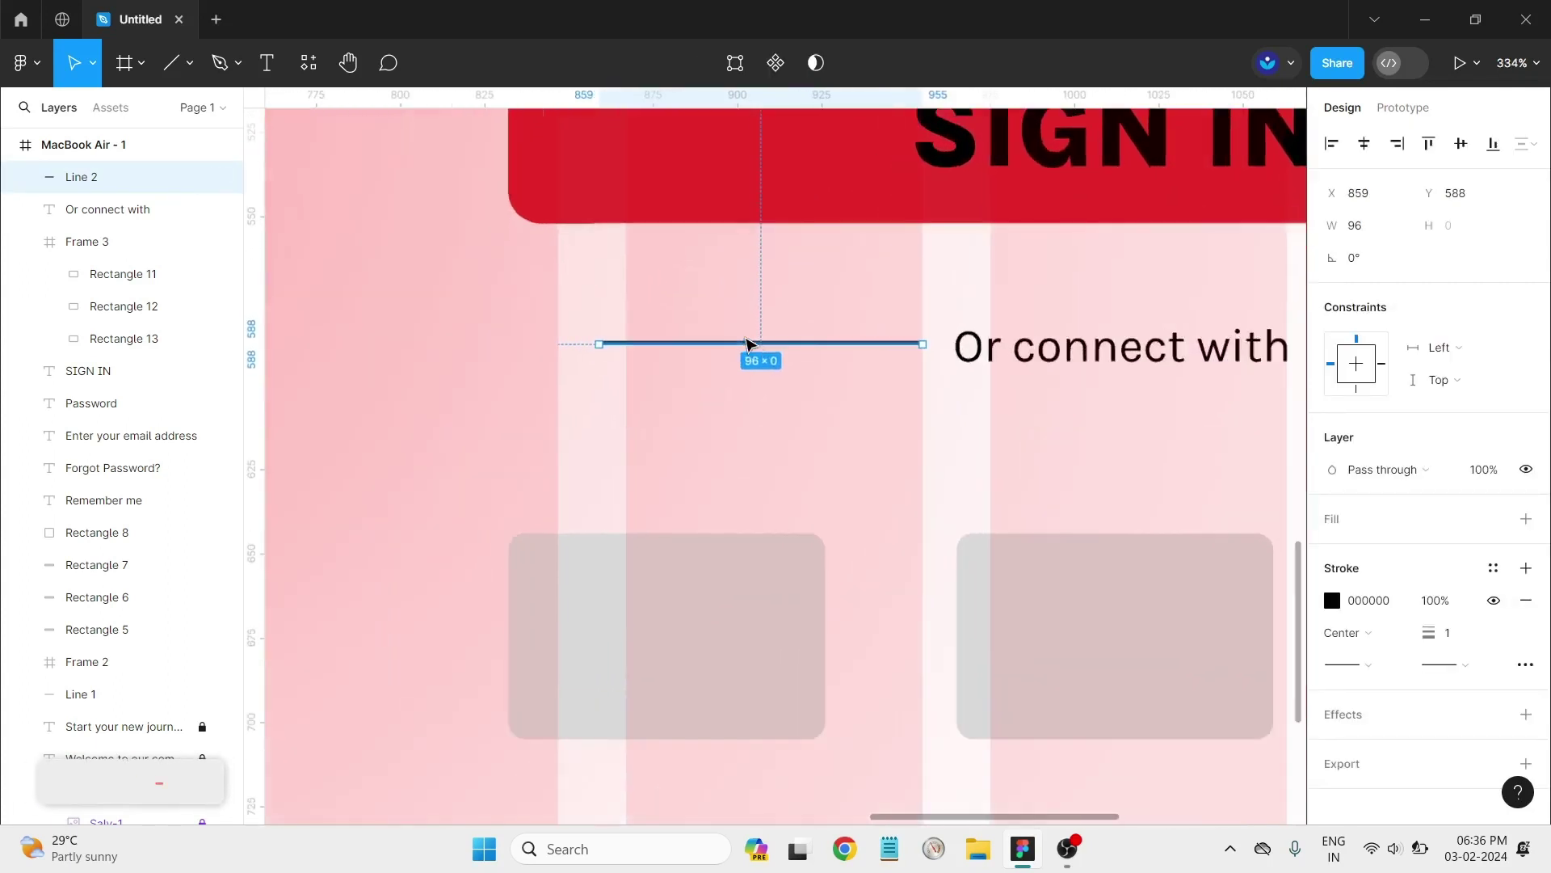
click(1373, 667)
click(1374, 767)
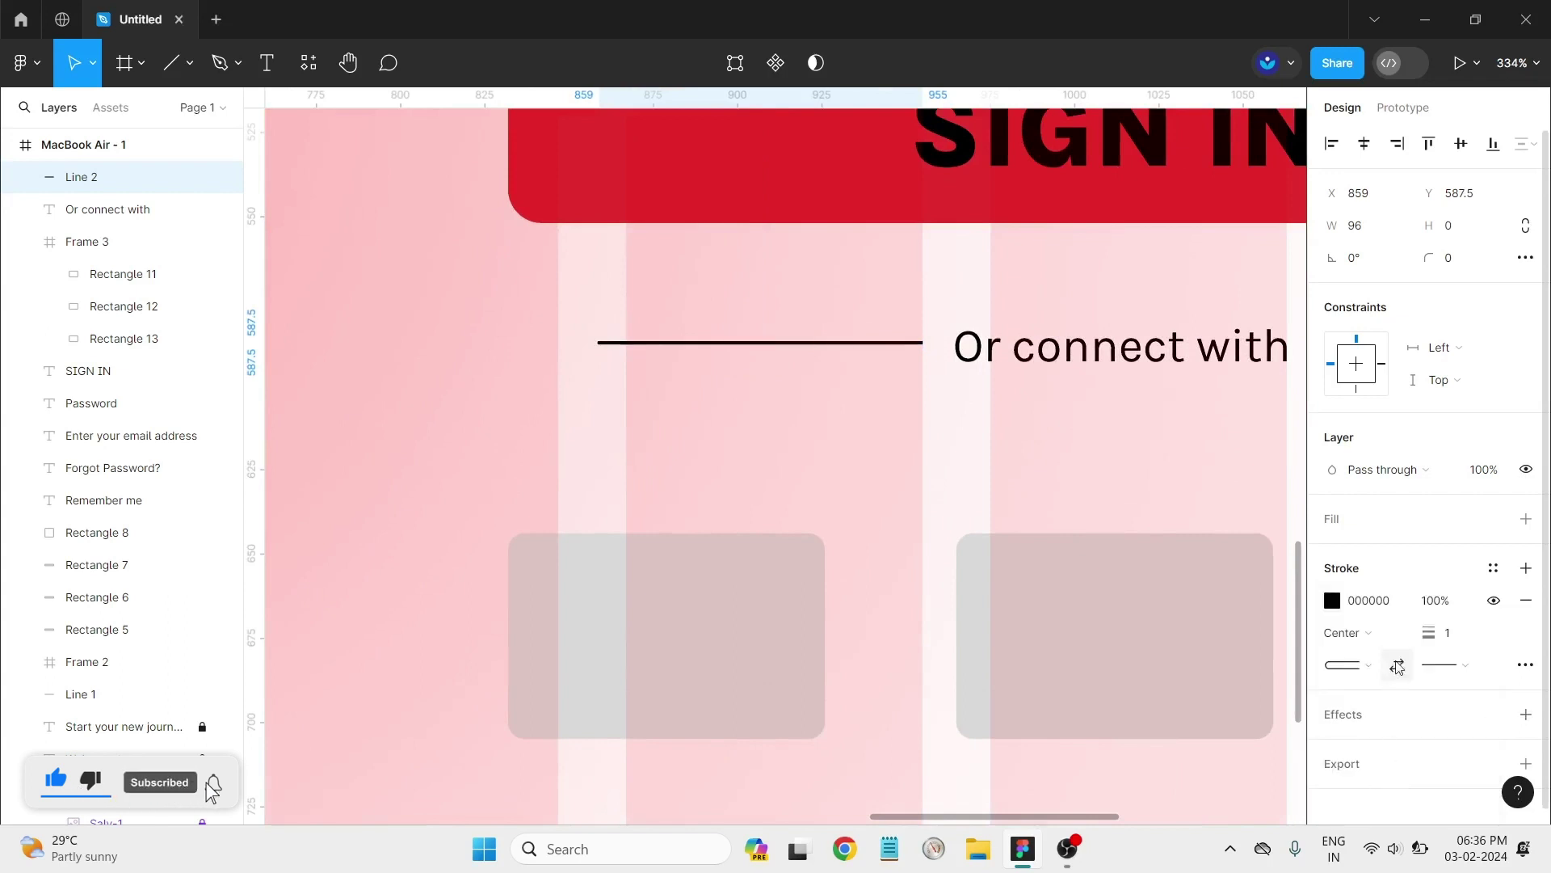
click(1466, 666)
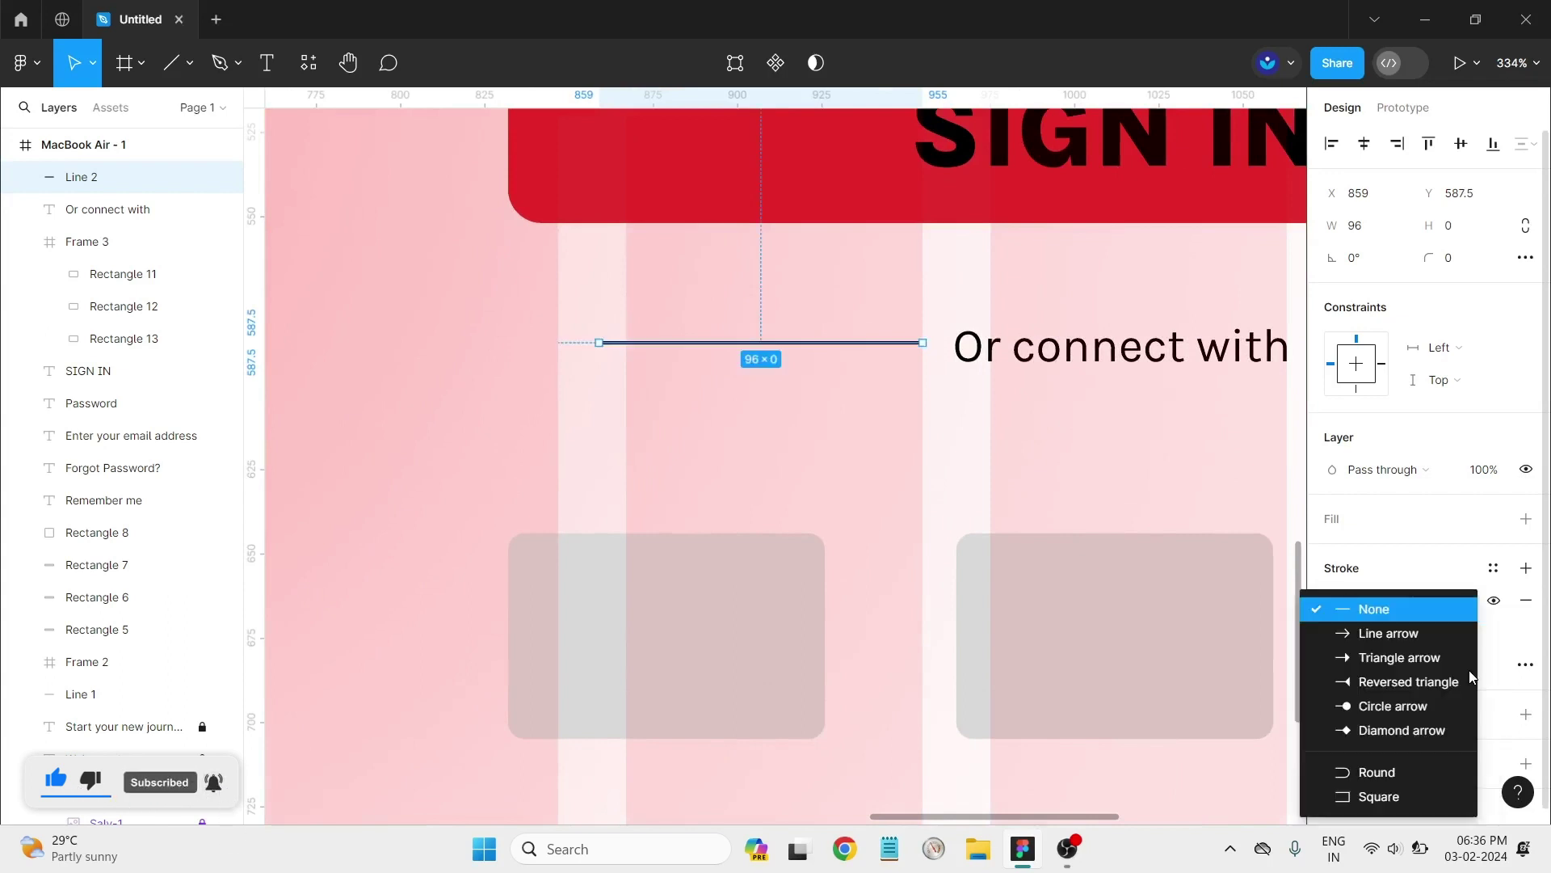
click(1388, 776)
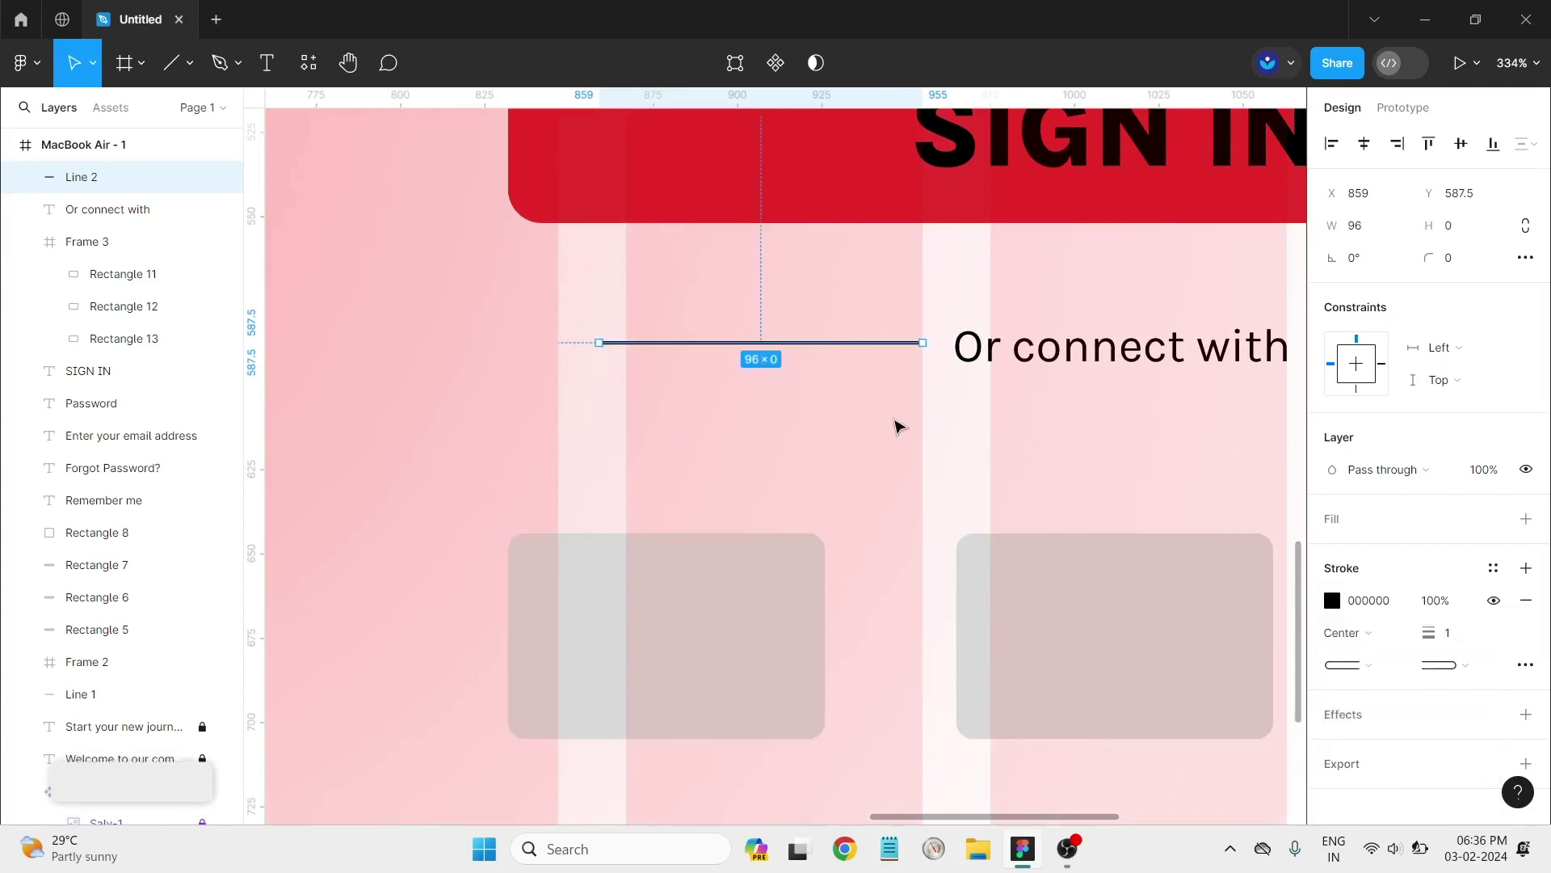
Step: Place a duplicate of the divider line right of the 'Or connect with' text
mouse_move(956, 823)
mouse_down()
mouse_move(1074, 813)
mouse_move(1022, 807)
mouse_up()
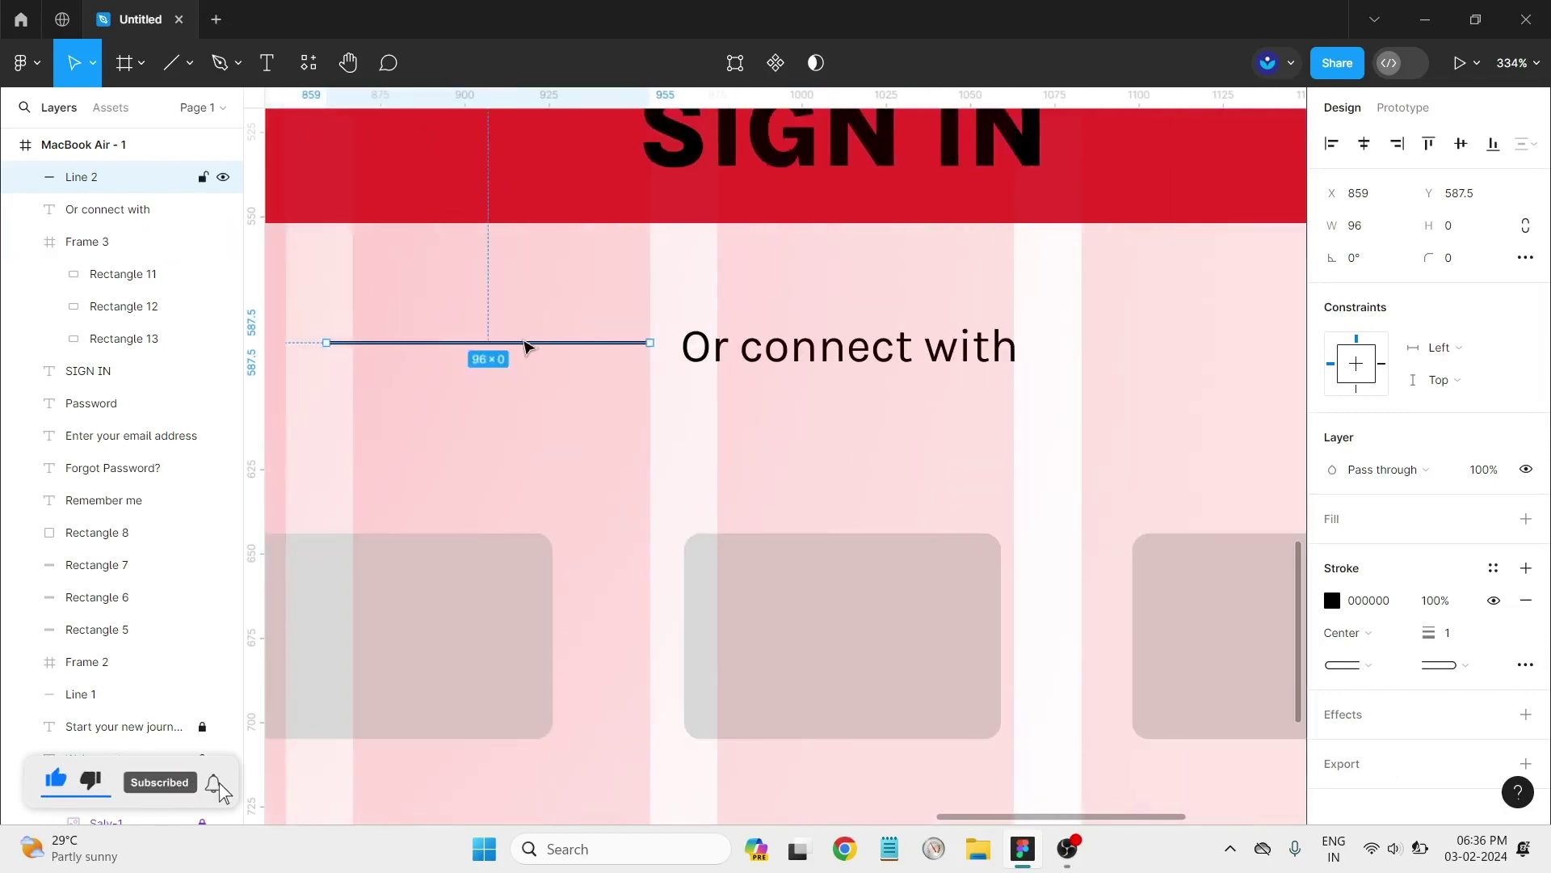
mouse_move(524, 346)
mouse_down()
mouse_move(900, 380)
mouse_move(1268, 360)
mouse_up()
click(1051, 441)
scroll(1051, 441, down, 5)
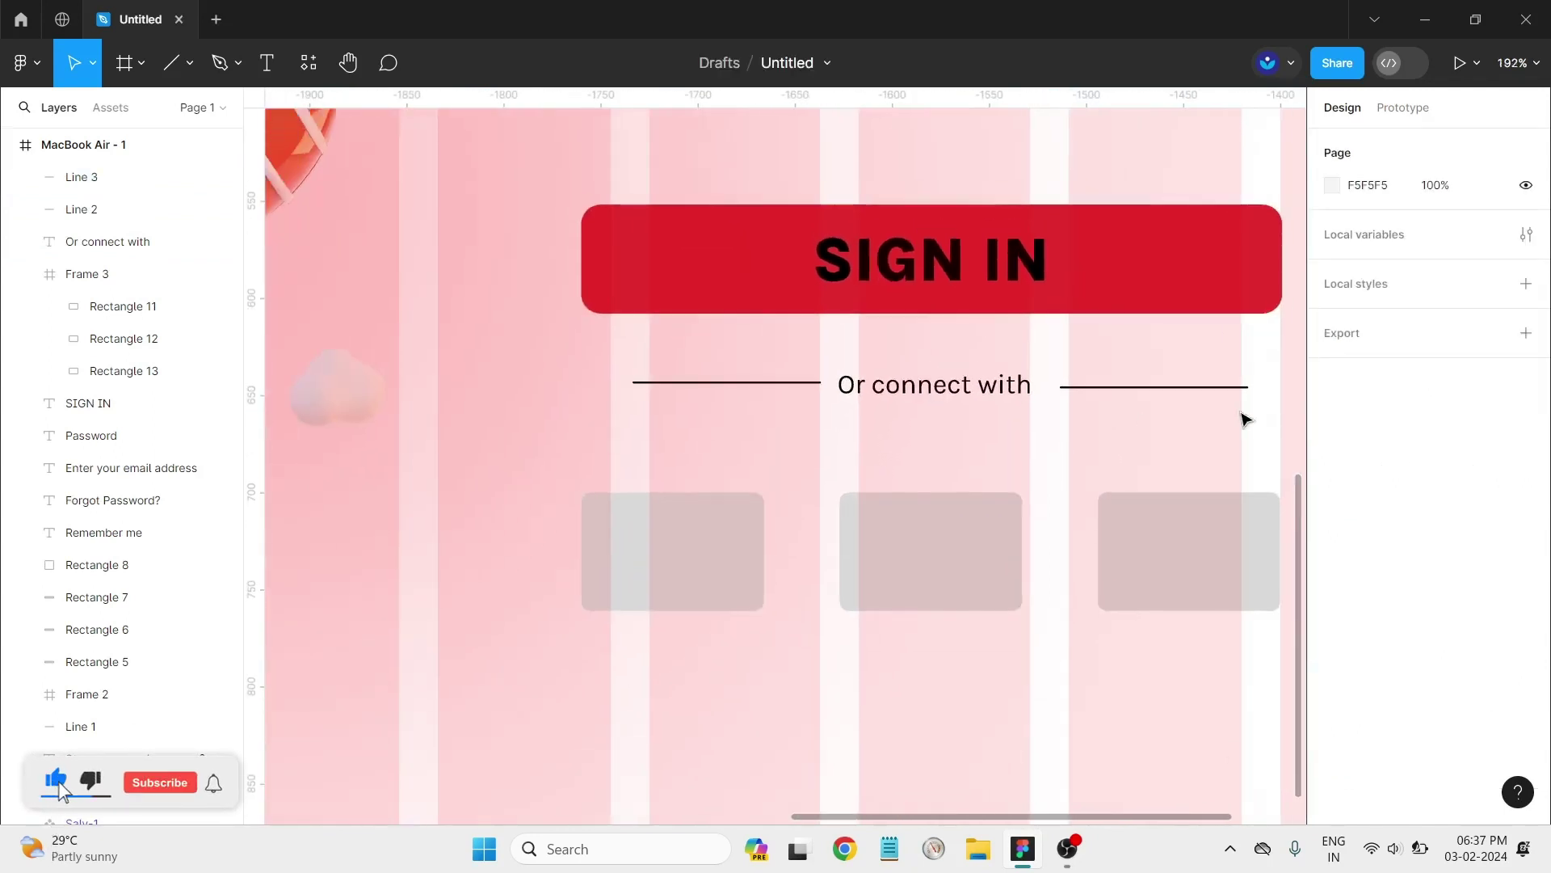
Step: Centre-align both lines and the caption vertically and wrap them in an Auto-spaced auto layout row
mouse_move(1260, 427)
mouse_down()
mouse_move(1201, 365)
mouse_move(613, 384)
mouse_up()
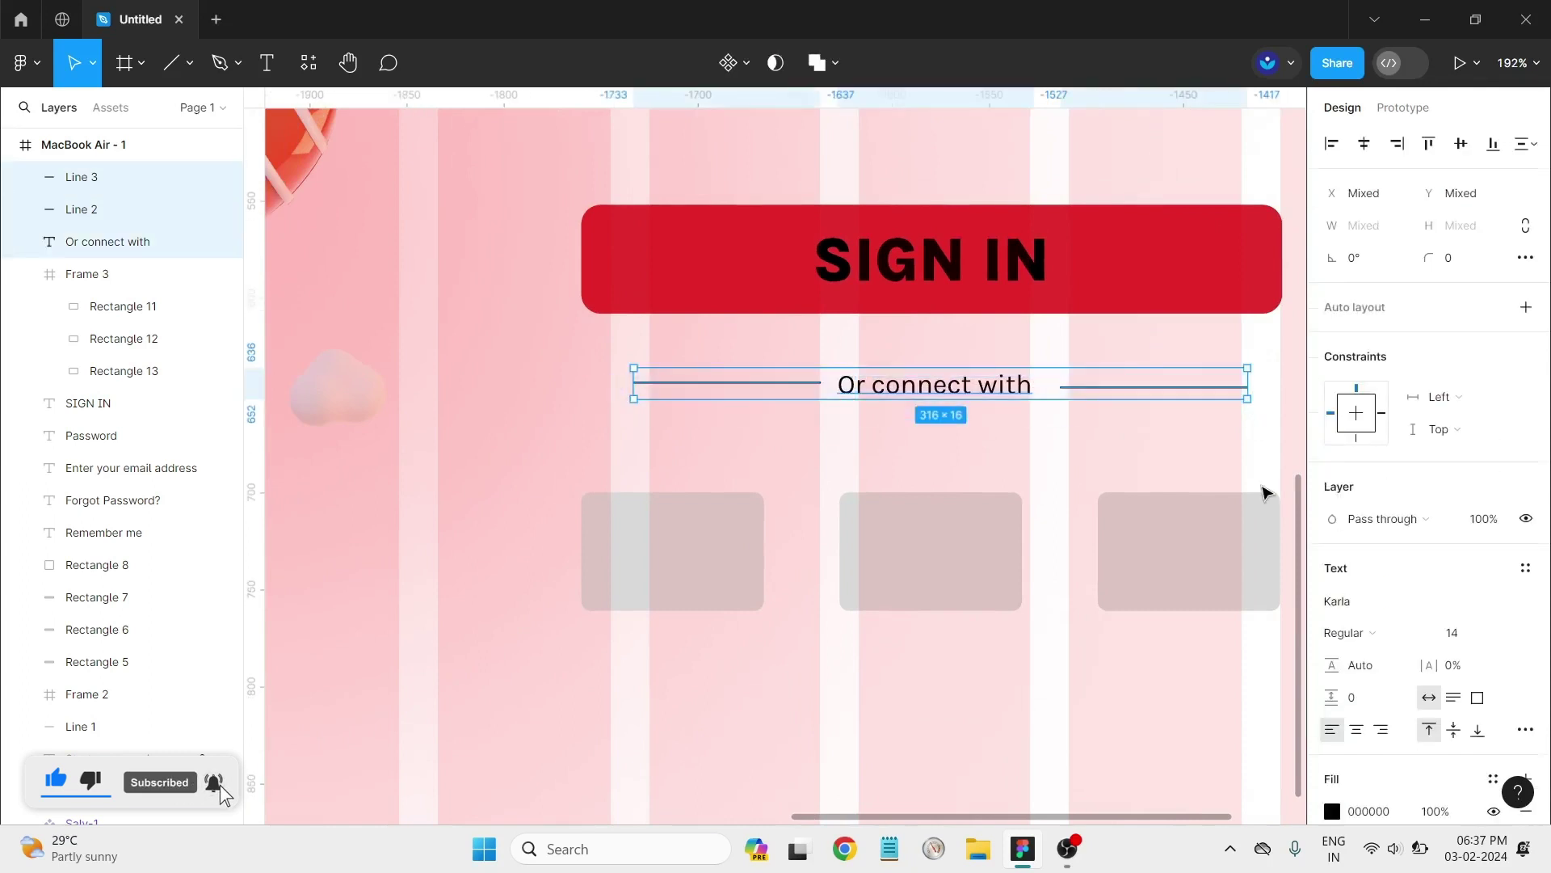
click(1460, 144)
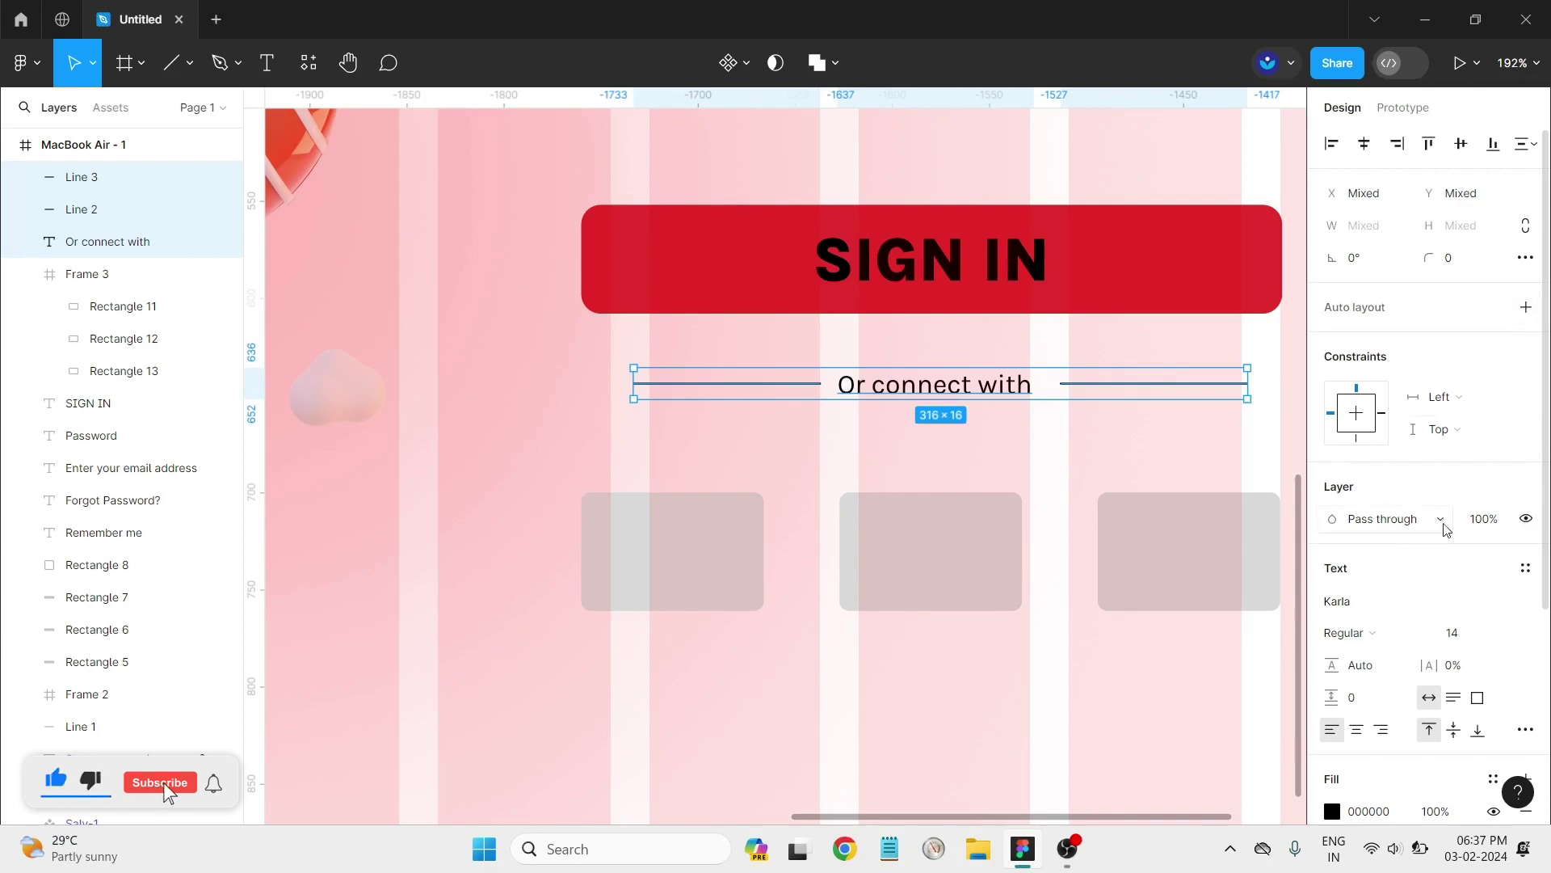
click(1525, 308)
click(1406, 476)
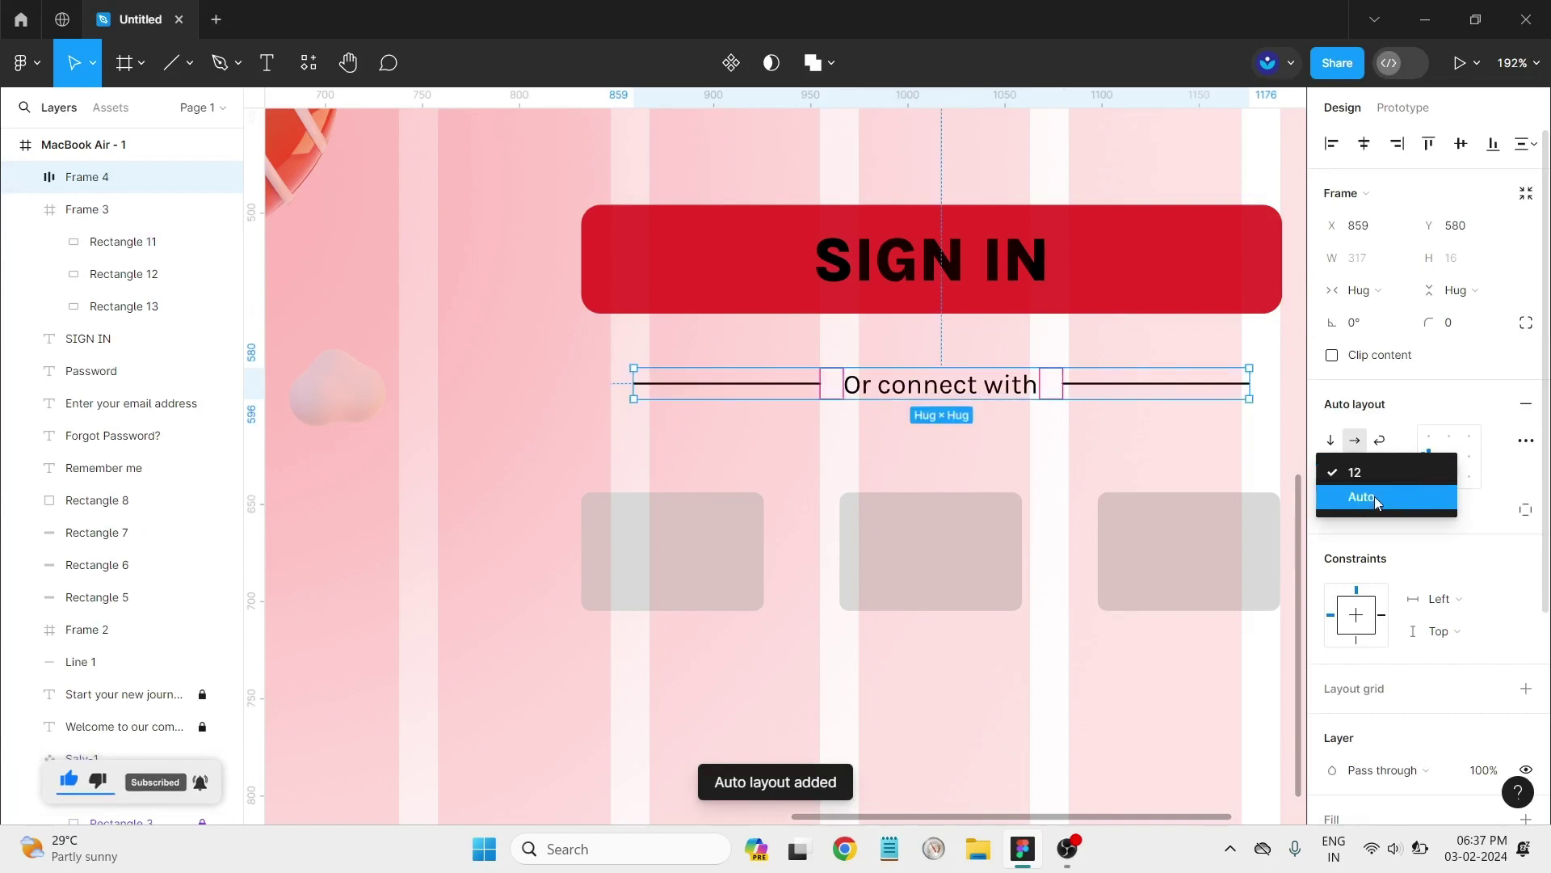
click(1365, 495)
Step: Resize the divider row to about 305 wide
drag(1252, 382, 1280, 382)
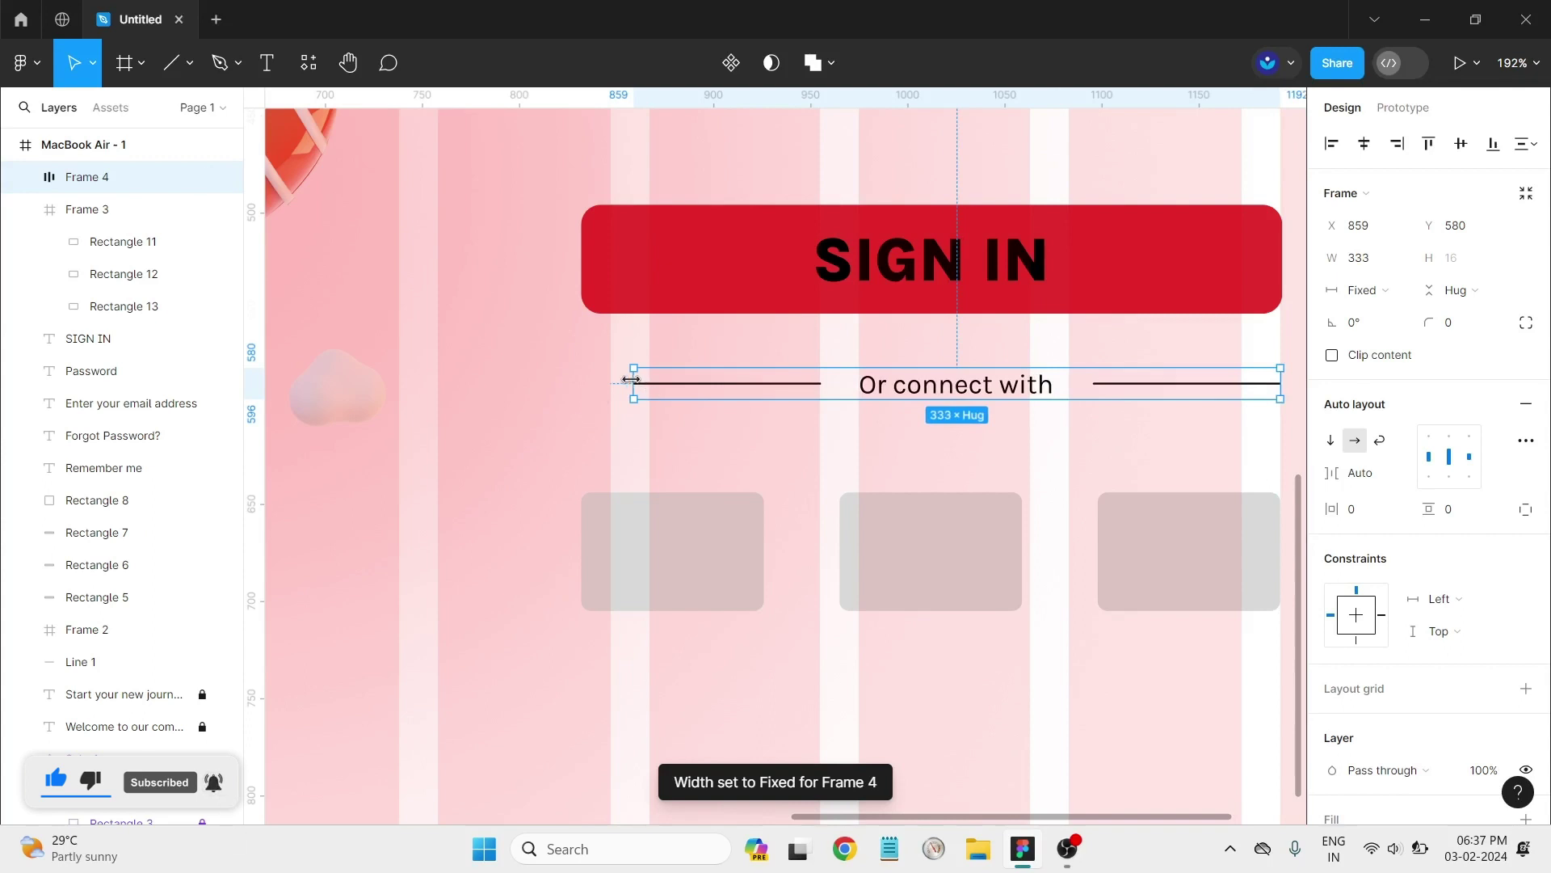
drag(631, 380, 580, 374)
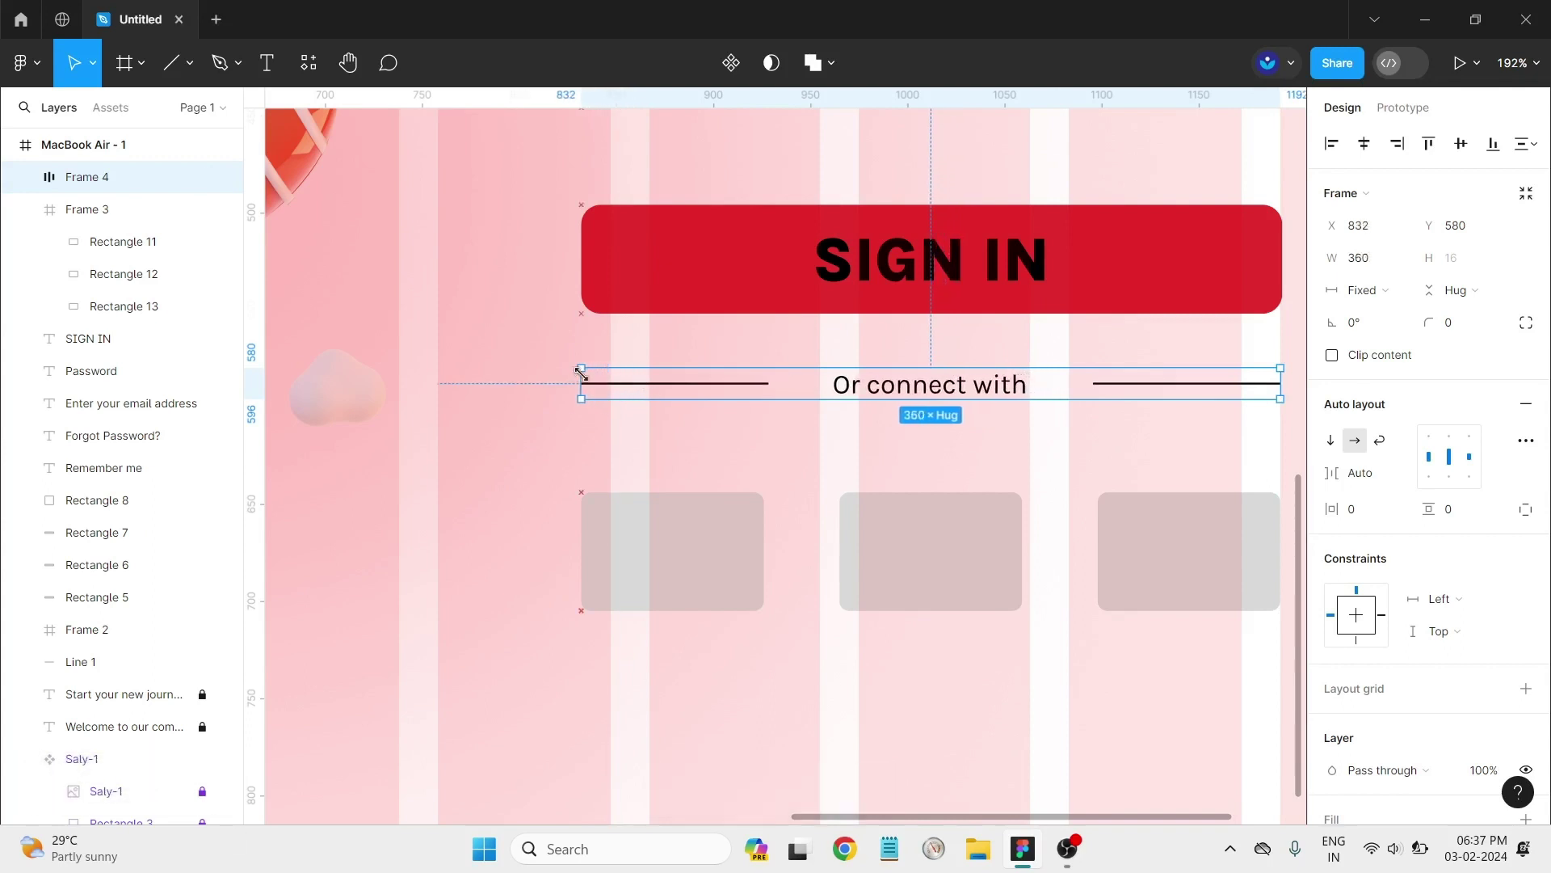
click(934, 449)
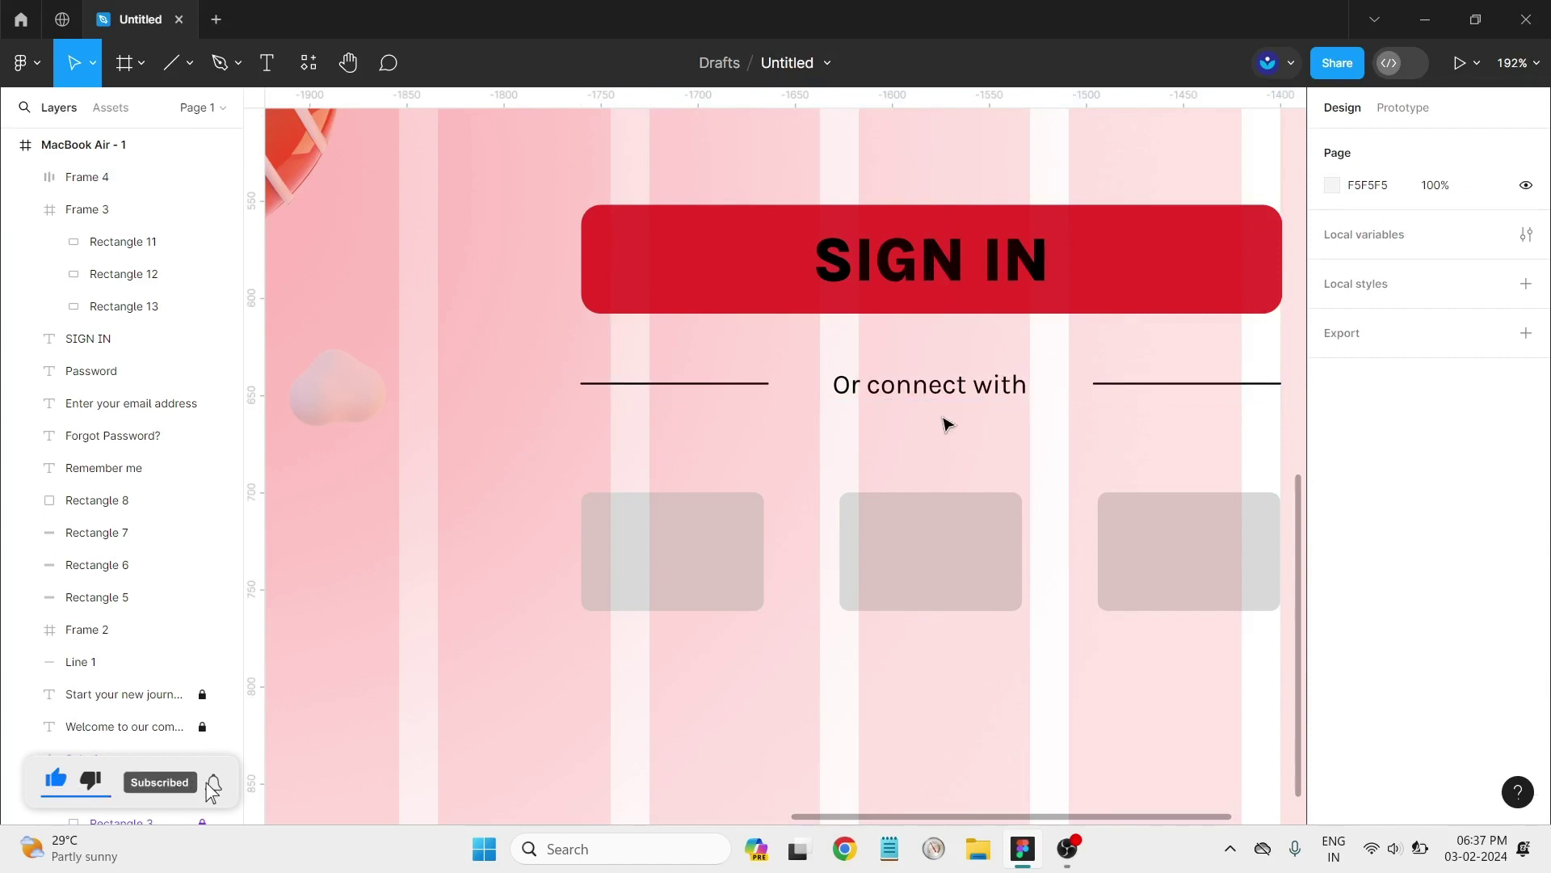
click(612, 396)
drag(583, 384, 664, 385)
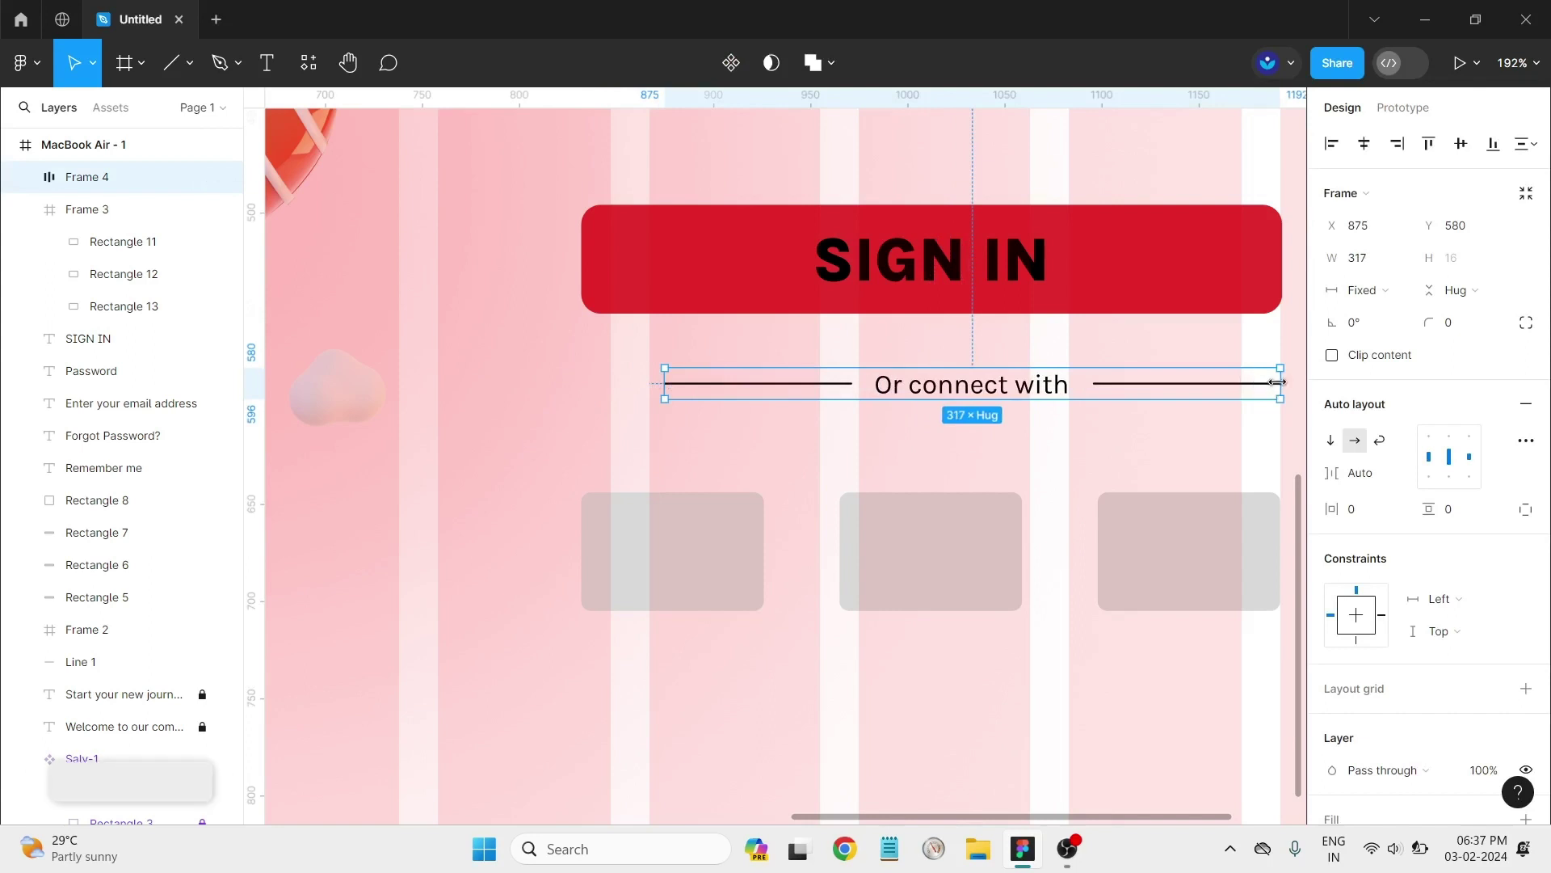
mouse_move(1280, 383)
mouse_down()
mouse_move(1228, 381)
mouse_move(1242, 381)
mouse_up()
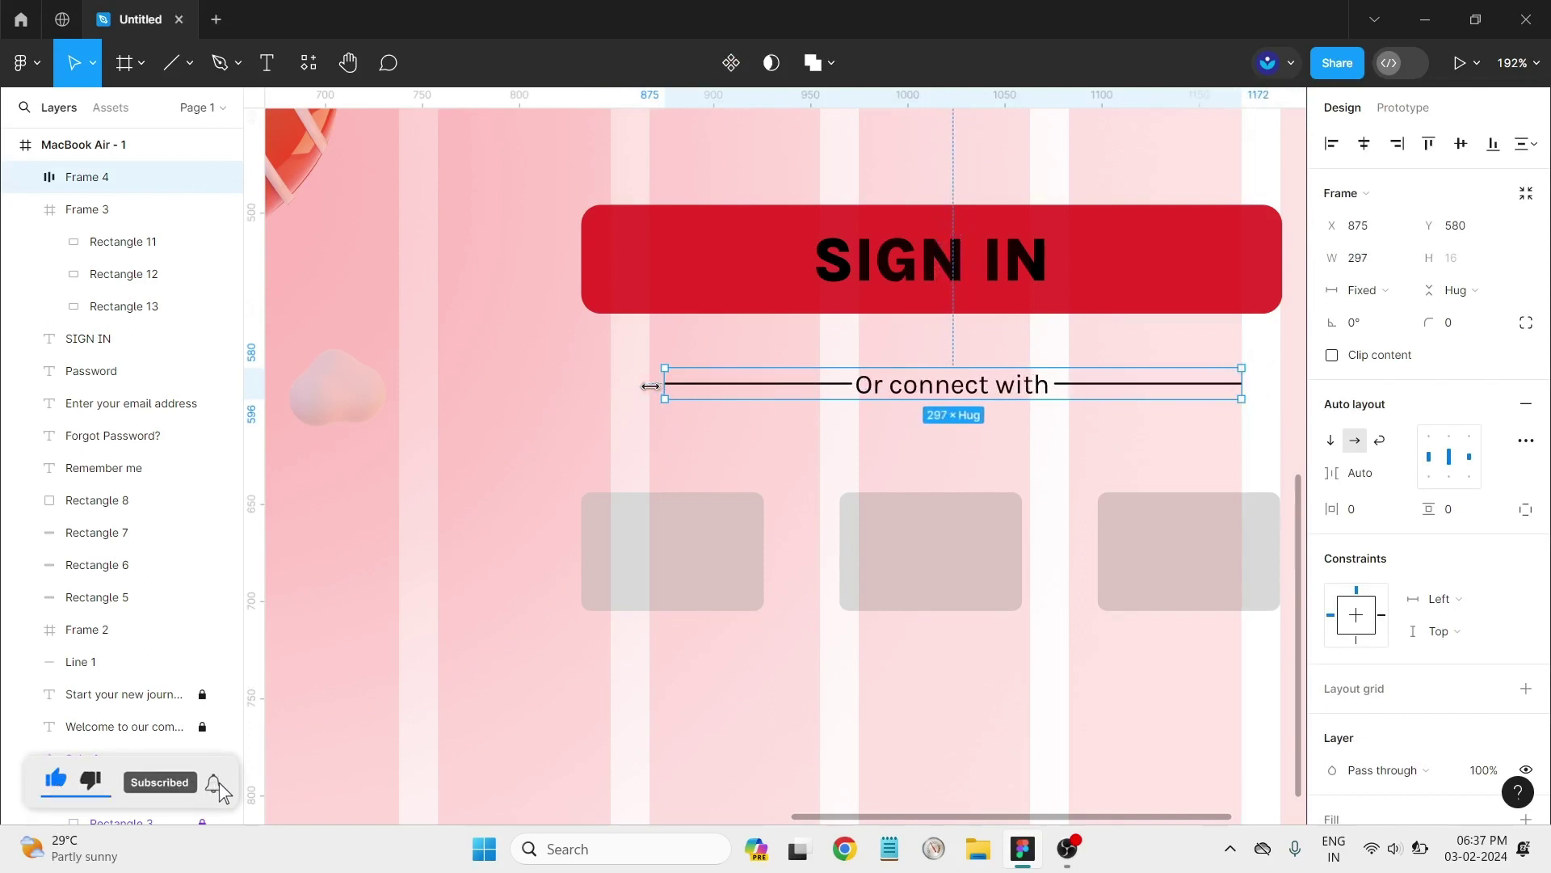
drag(650, 386, 655, 386)
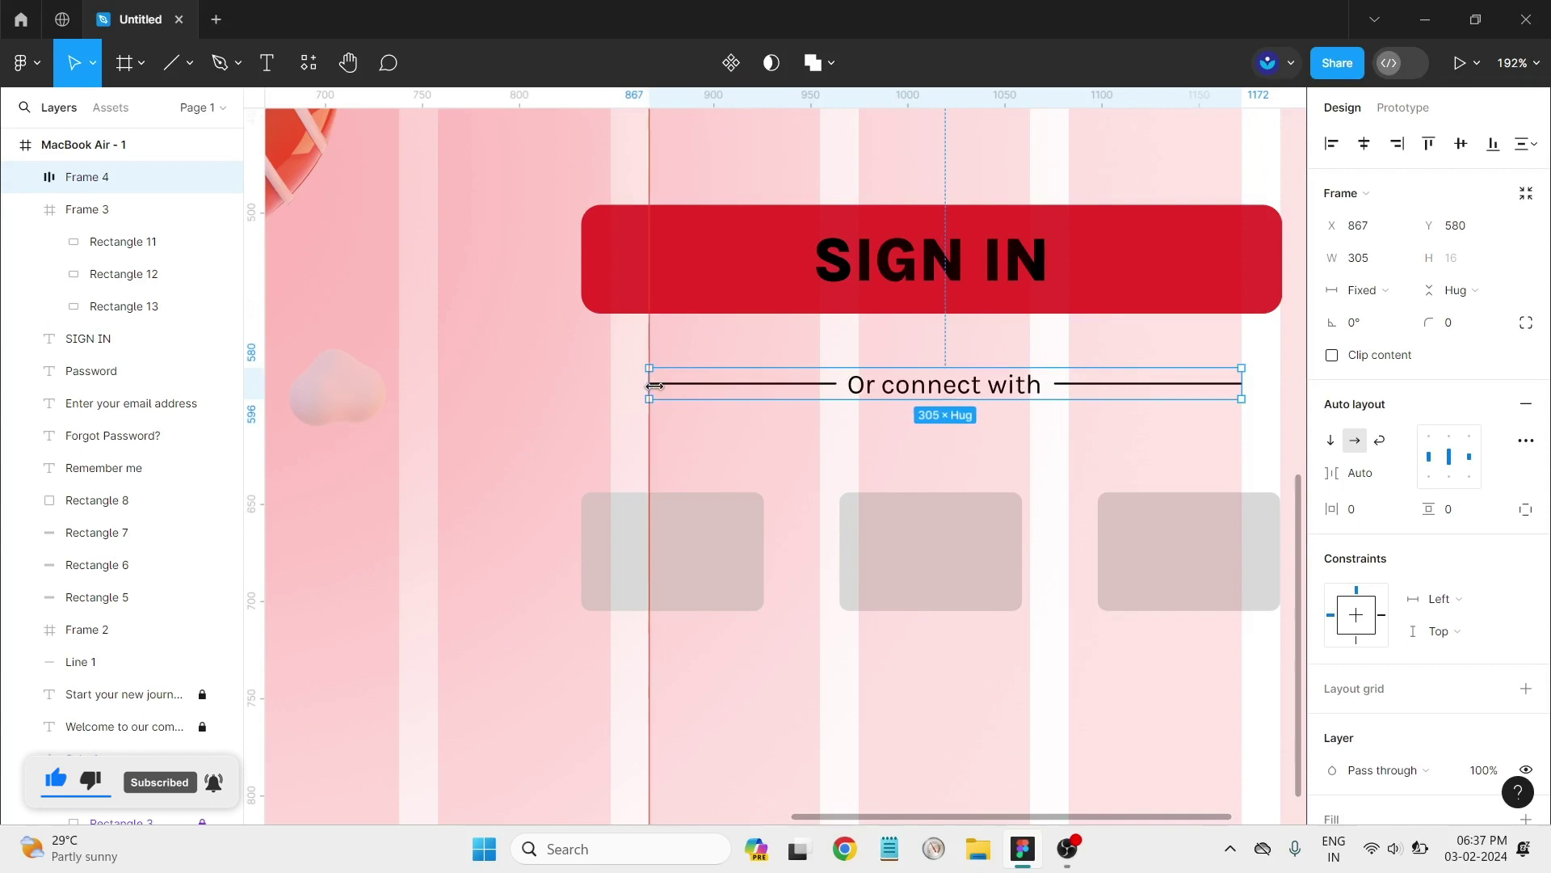
click(912, 440)
double_click(775, 393)
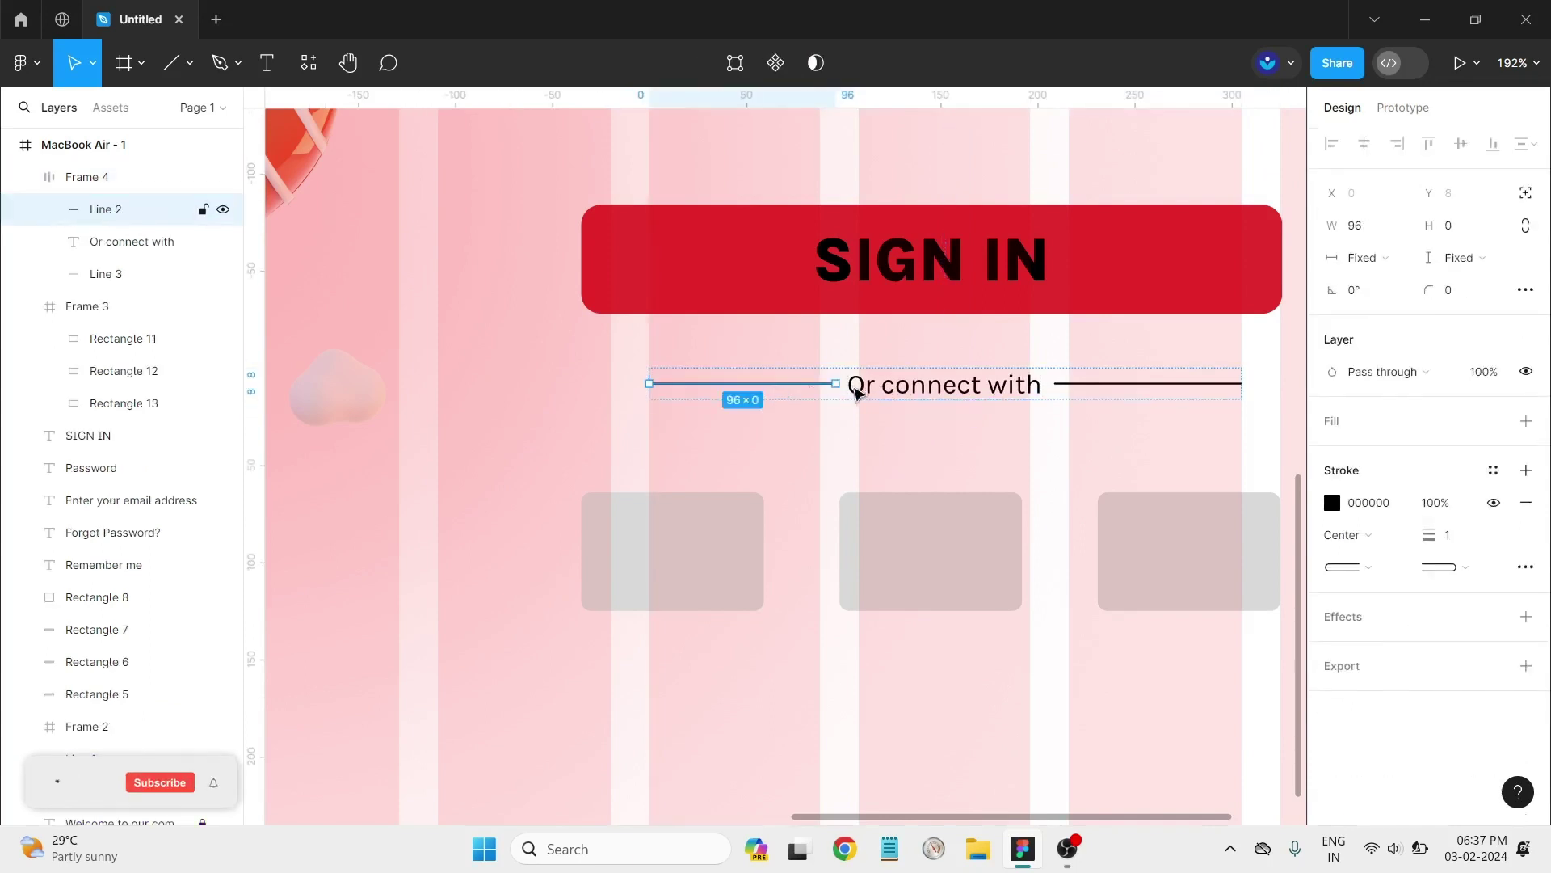
Step: Set the left divider line's stroke to E32D2D at 60% opacity
click(1331, 505)
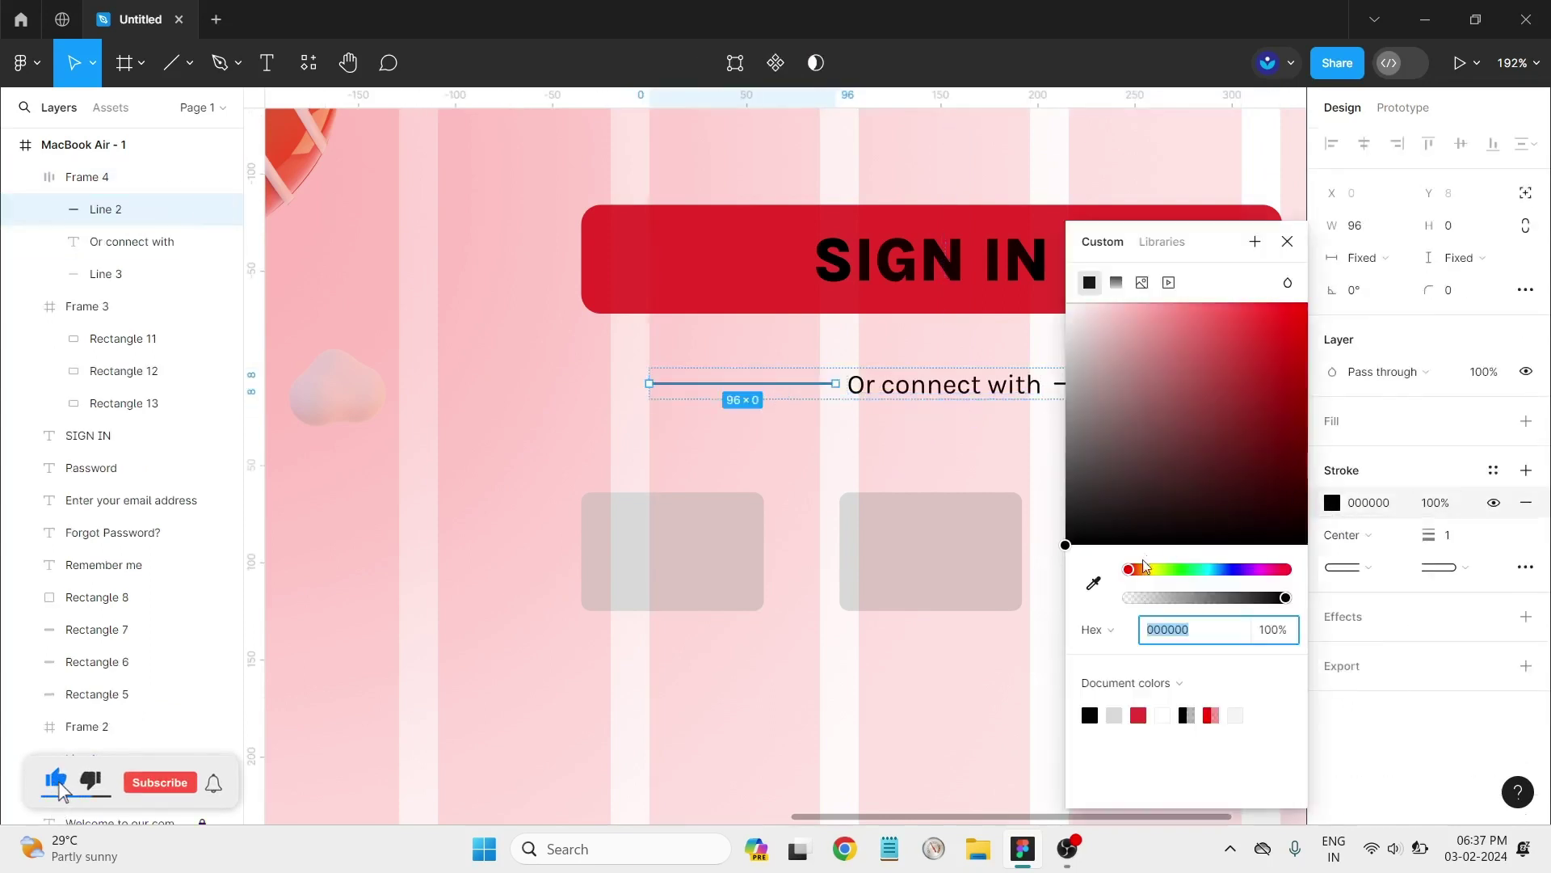
click(1138, 715)
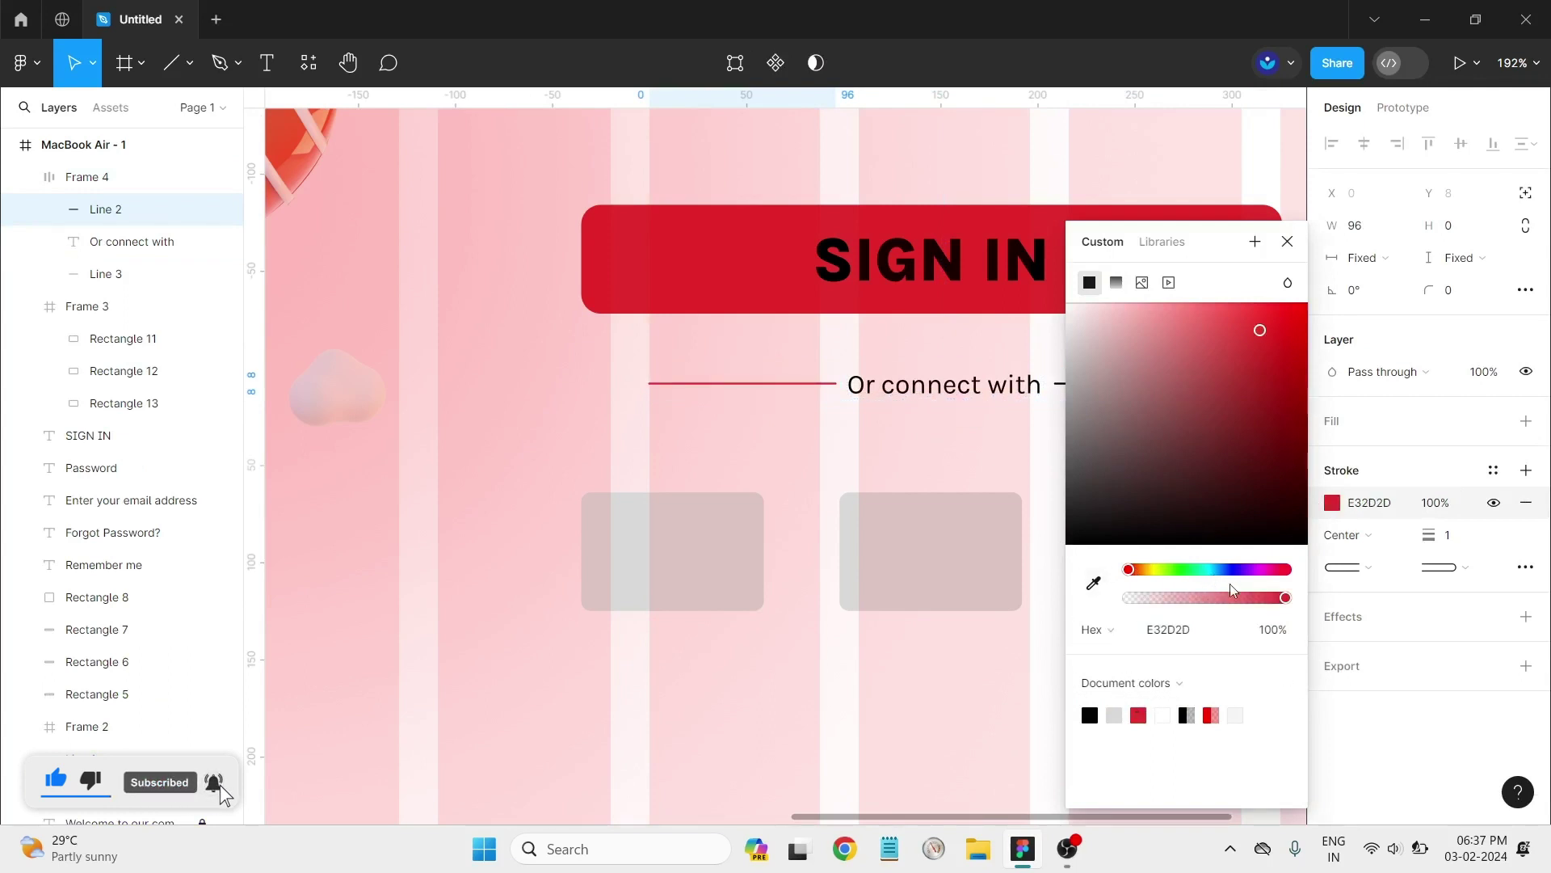
drag(1253, 598, 1216, 598)
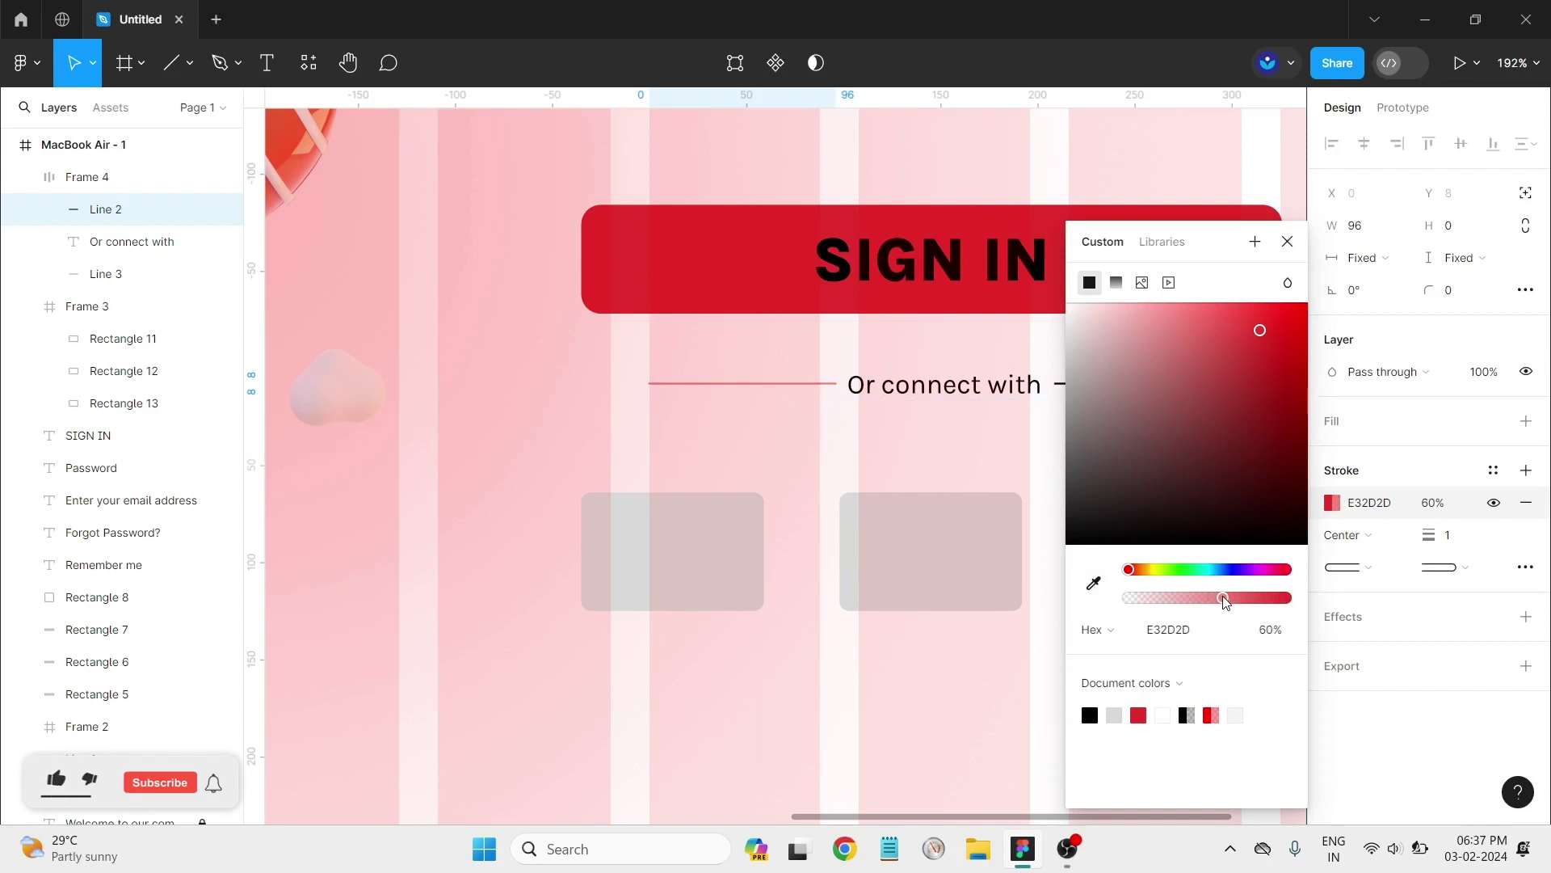
click(897, 436)
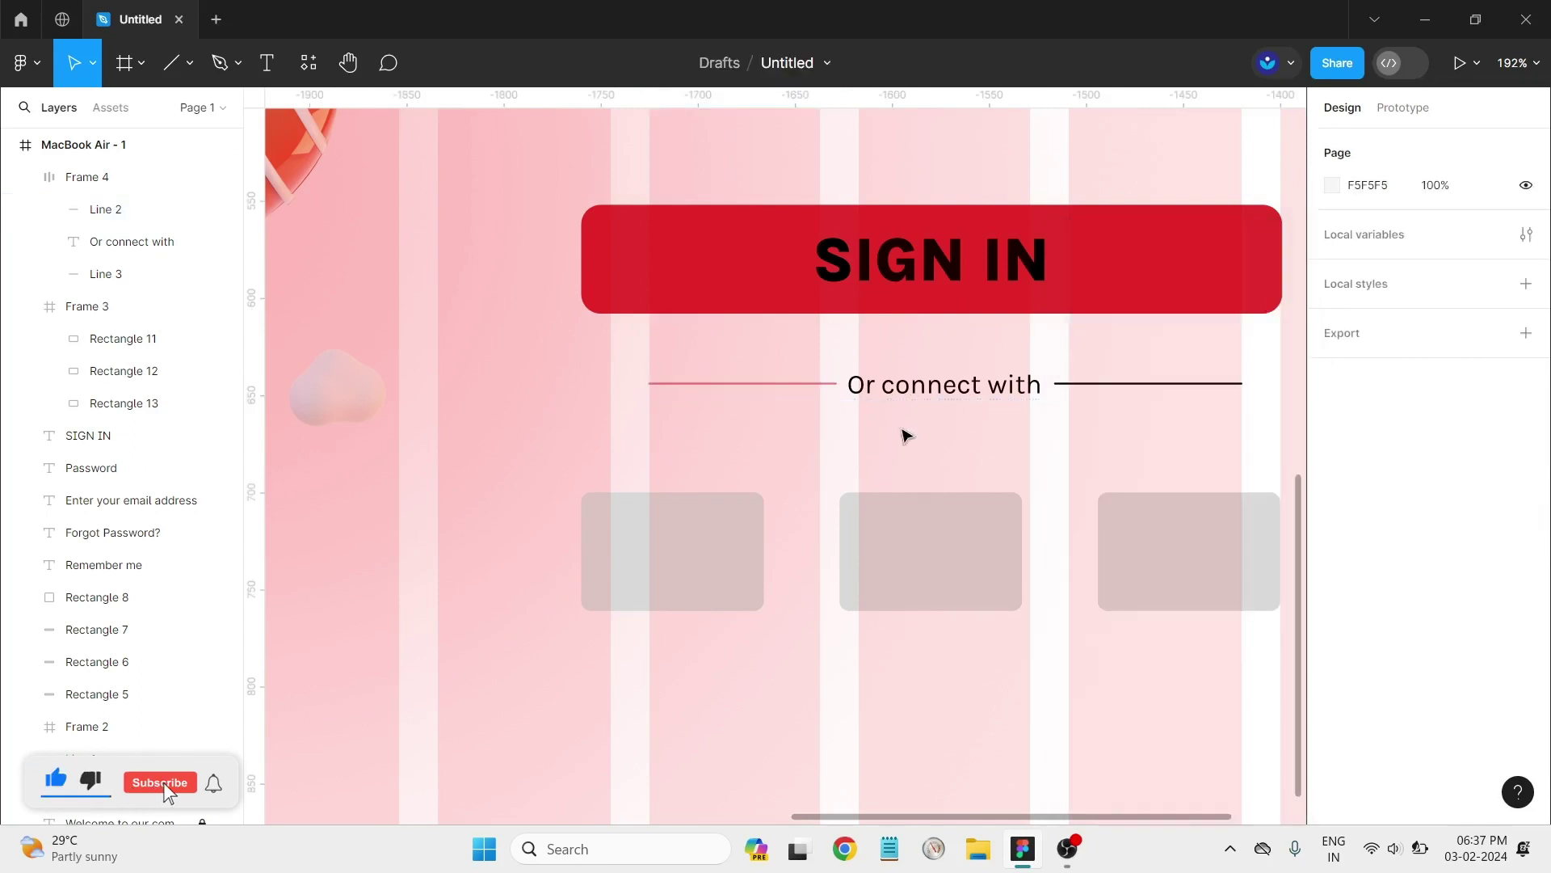
Step: Set the right divider line's stroke to the FF0000 red document colour at 38%
click(1080, 391)
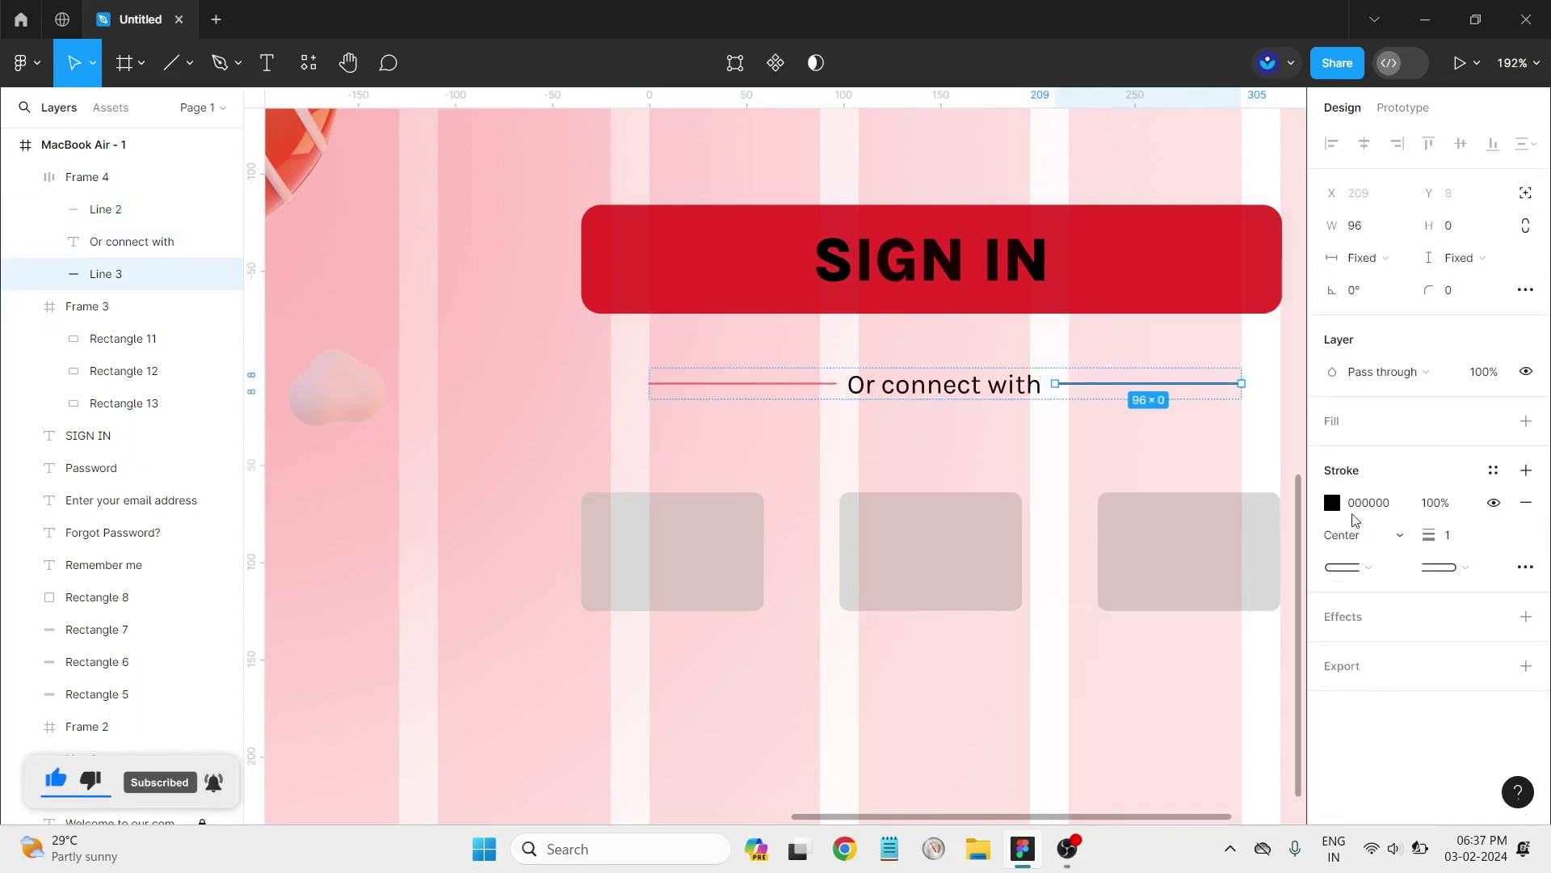
click(1333, 503)
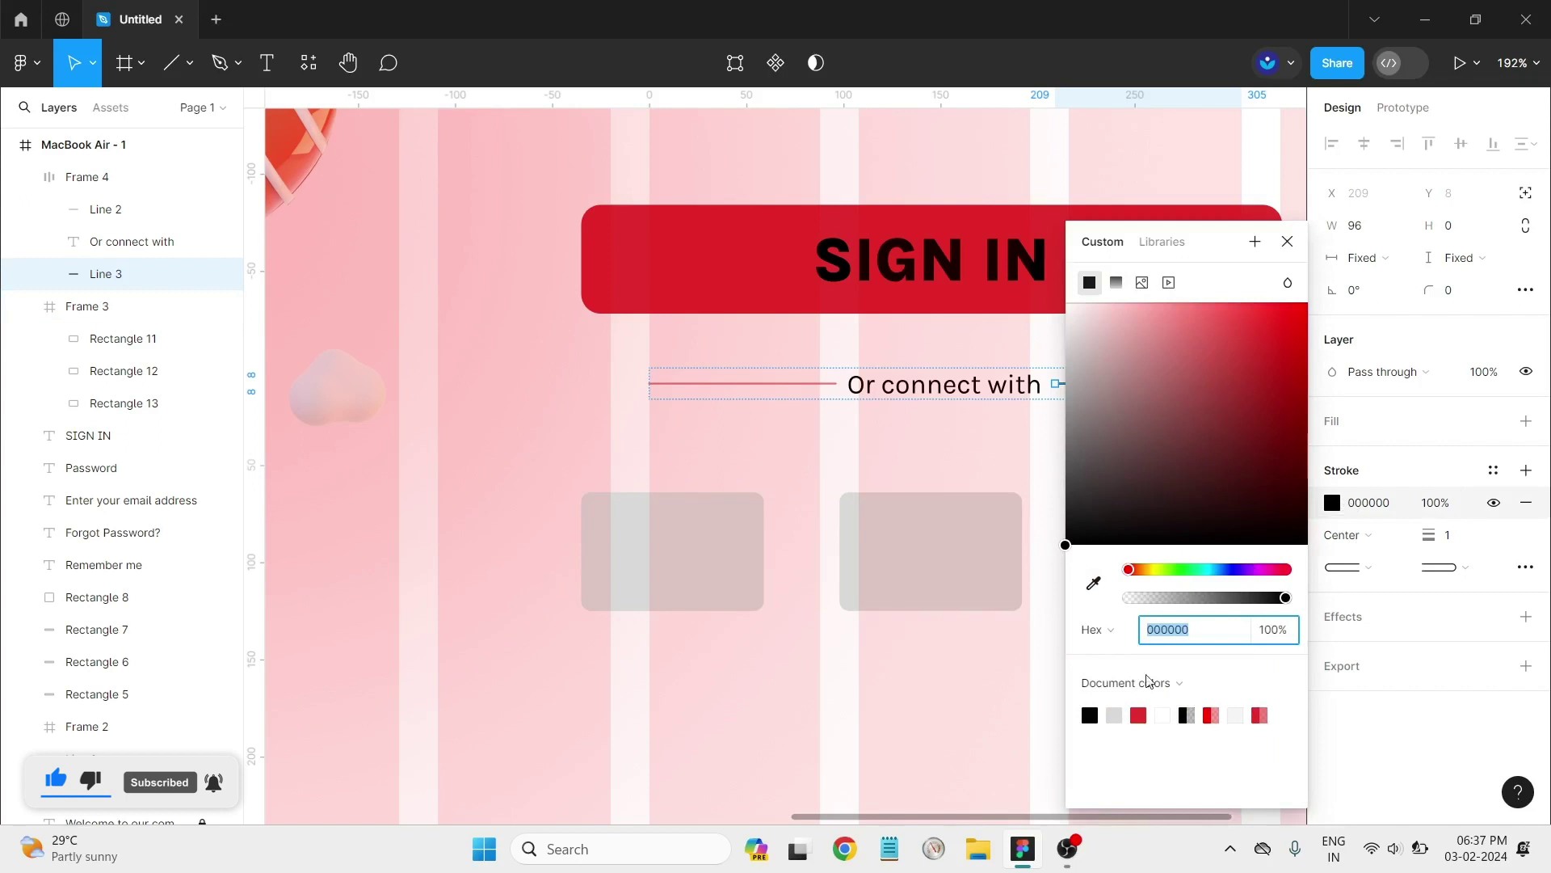
click(1212, 715)
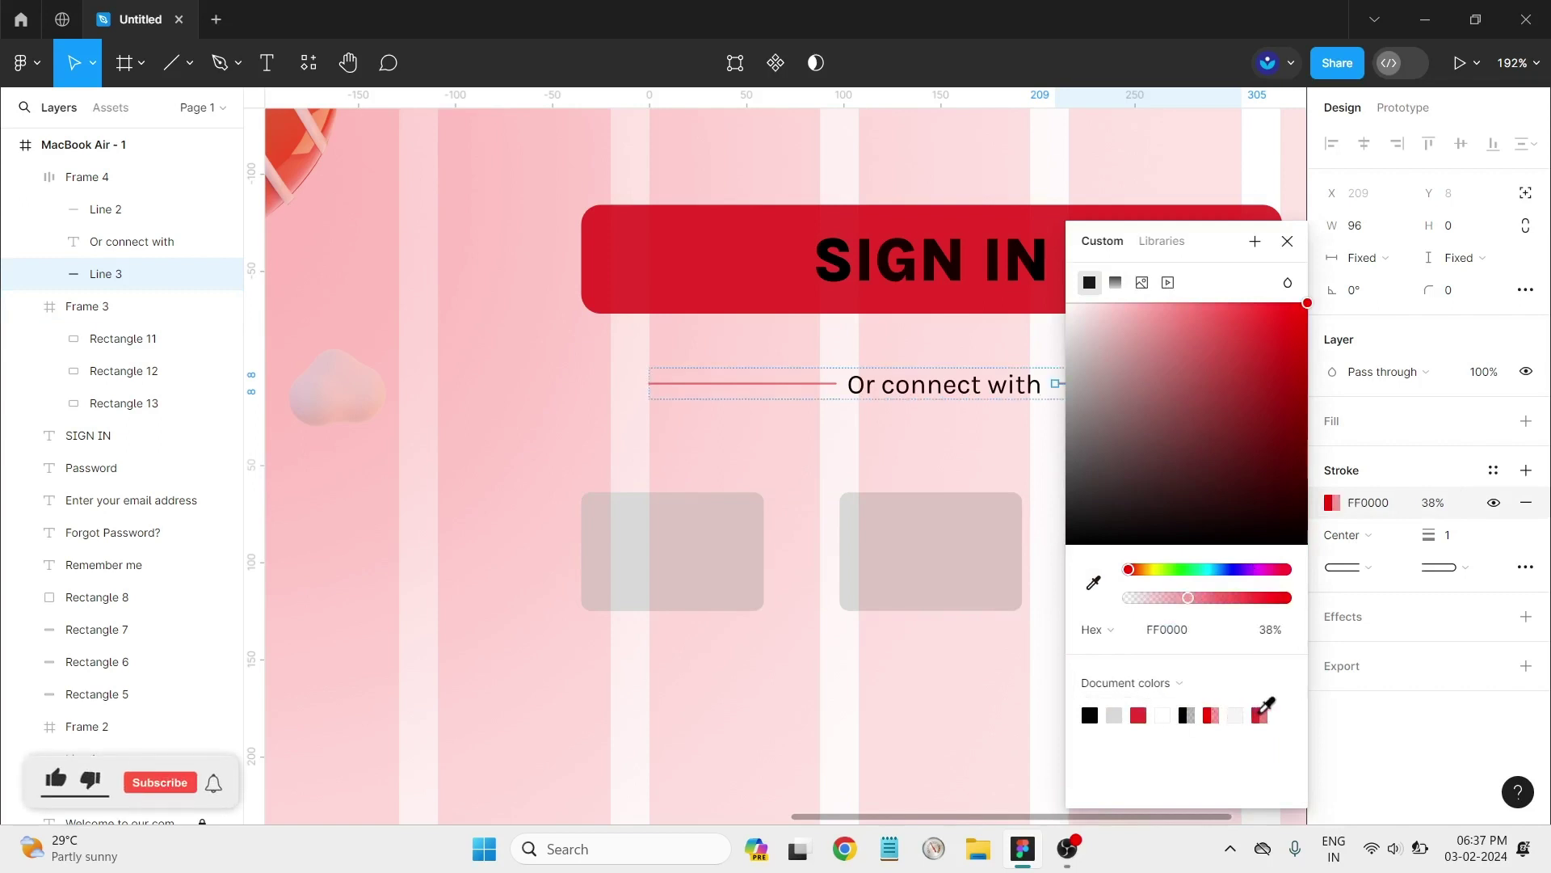
click(935, 454)
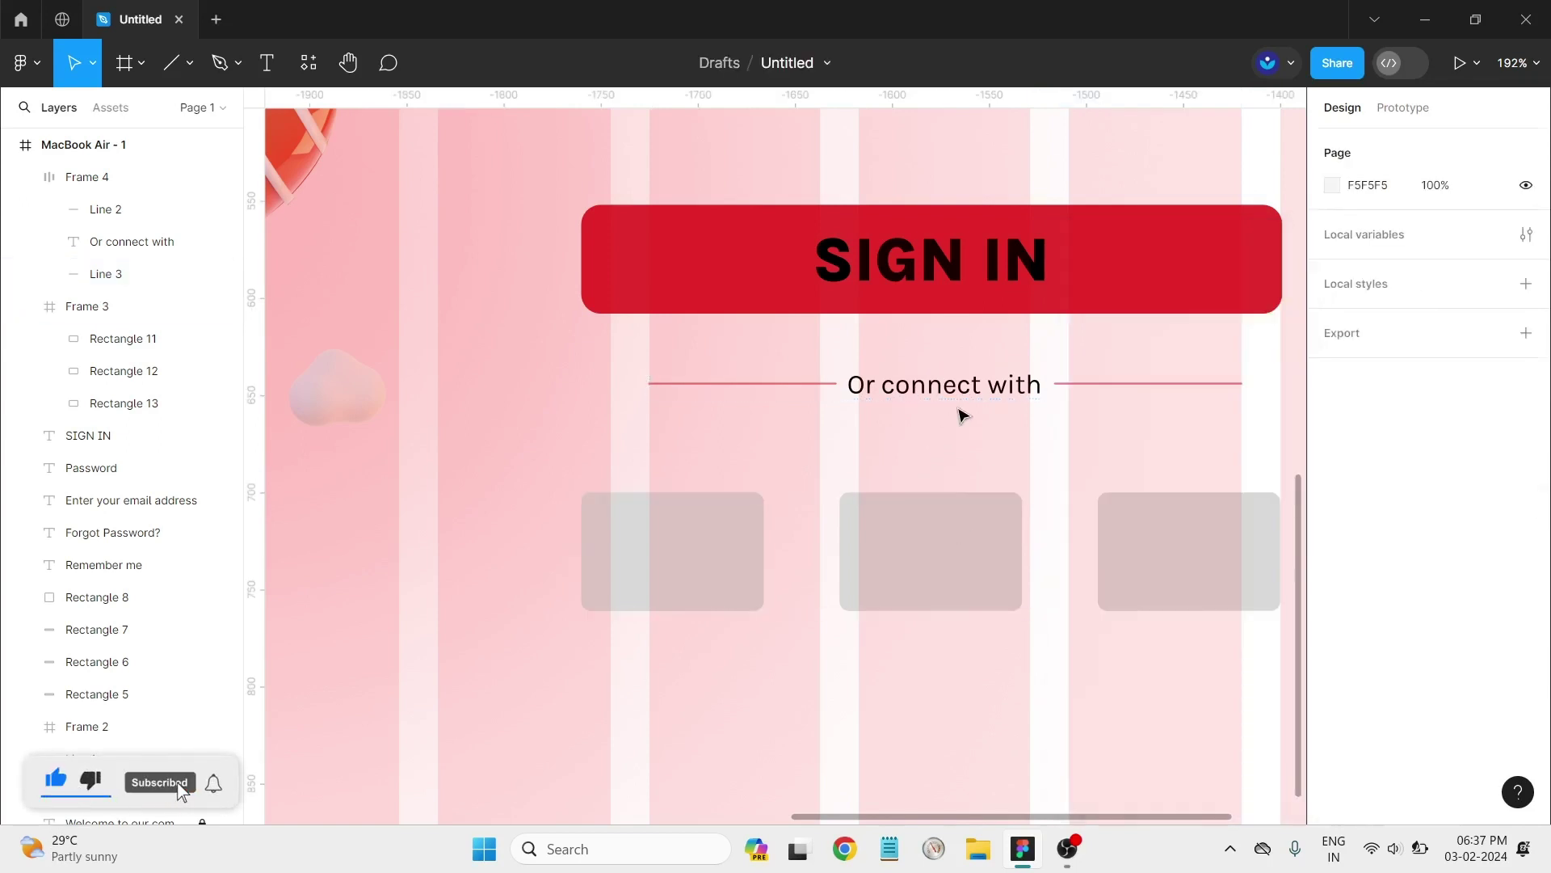
double_click(978, 390)
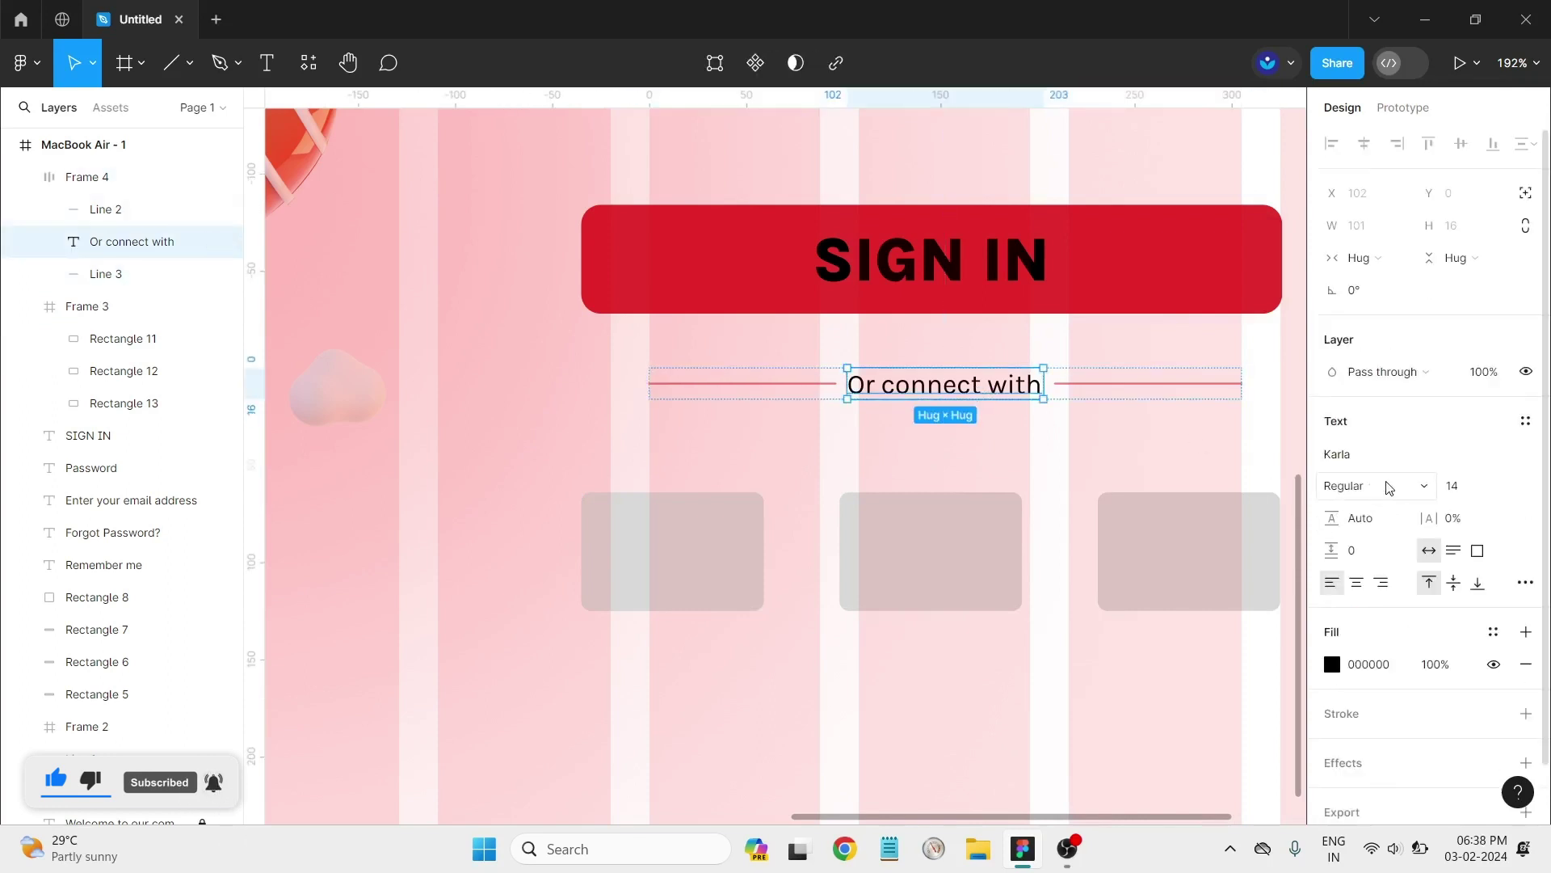
Step: Change the 'Or connect with' caption to Light weight
click(1373, 486)
click(1345, 457)
click(1022, 457)
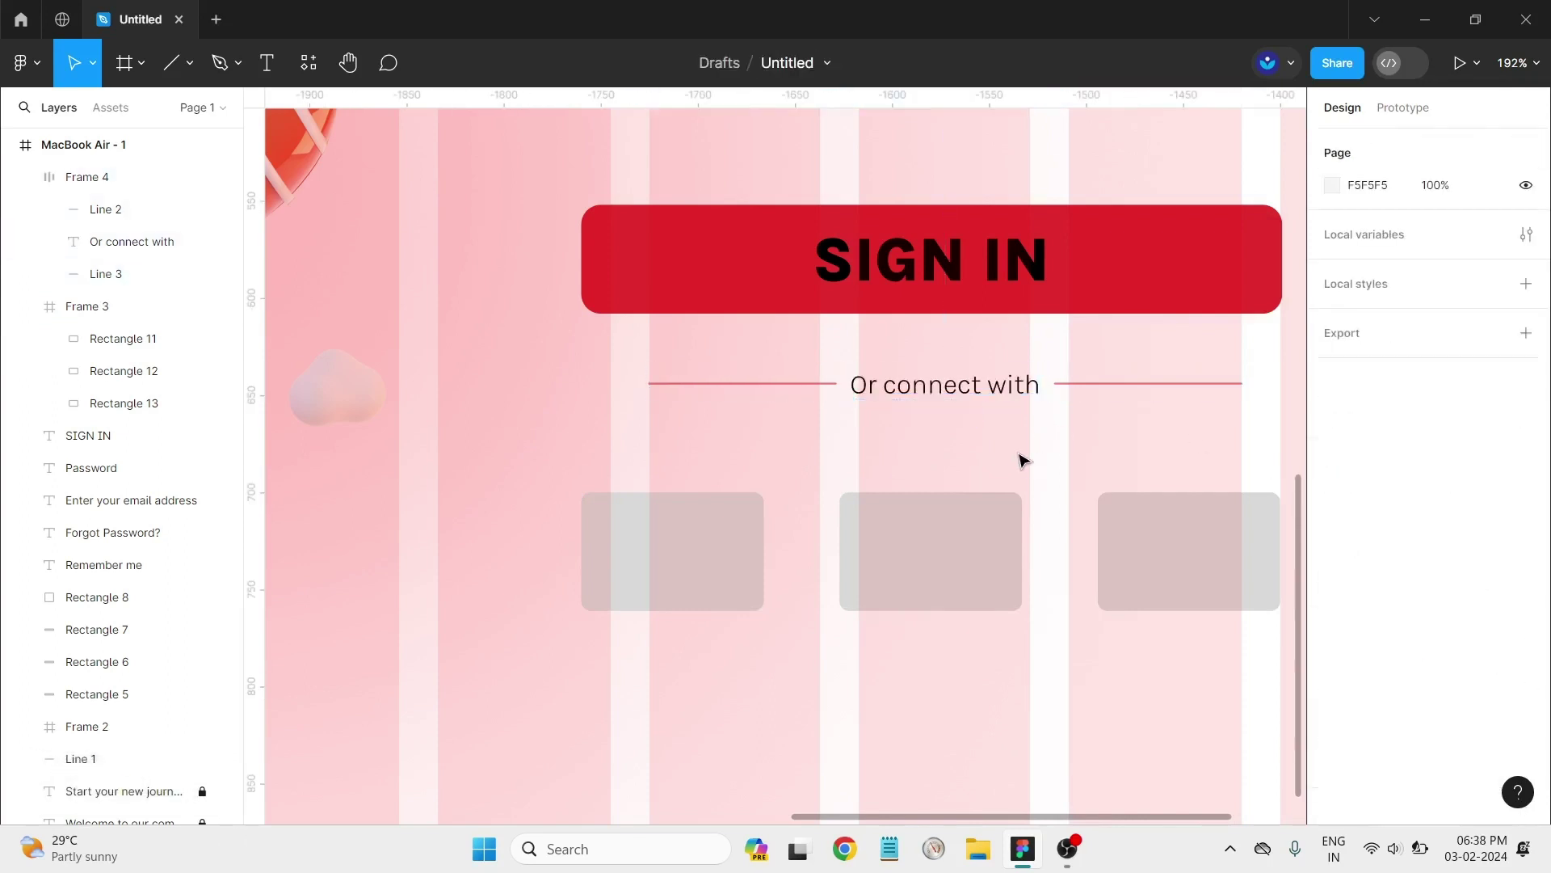
Step: Zoom out to view the whole sign-in form from email field to social boxes
scroll(1020, 460, down, 2)
scroll(1014, 465, down, 2)
scroll(1014, 469, down, 2)
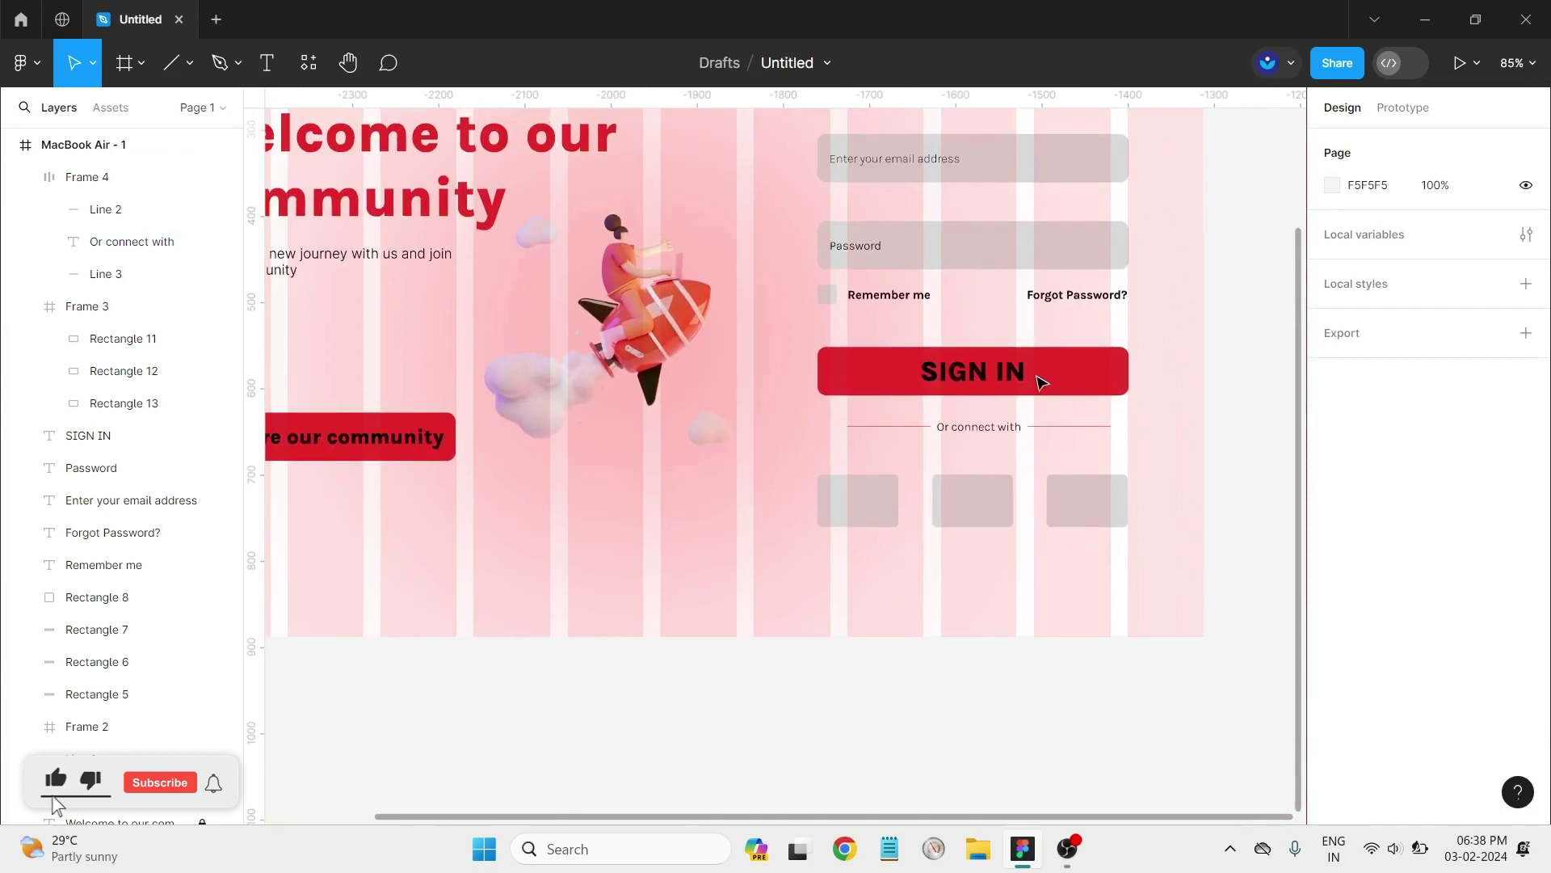
scroll(1034, 363, up, 2)
scroll(993, 348, up, 1)
scroll(1050, 344, up, 1)
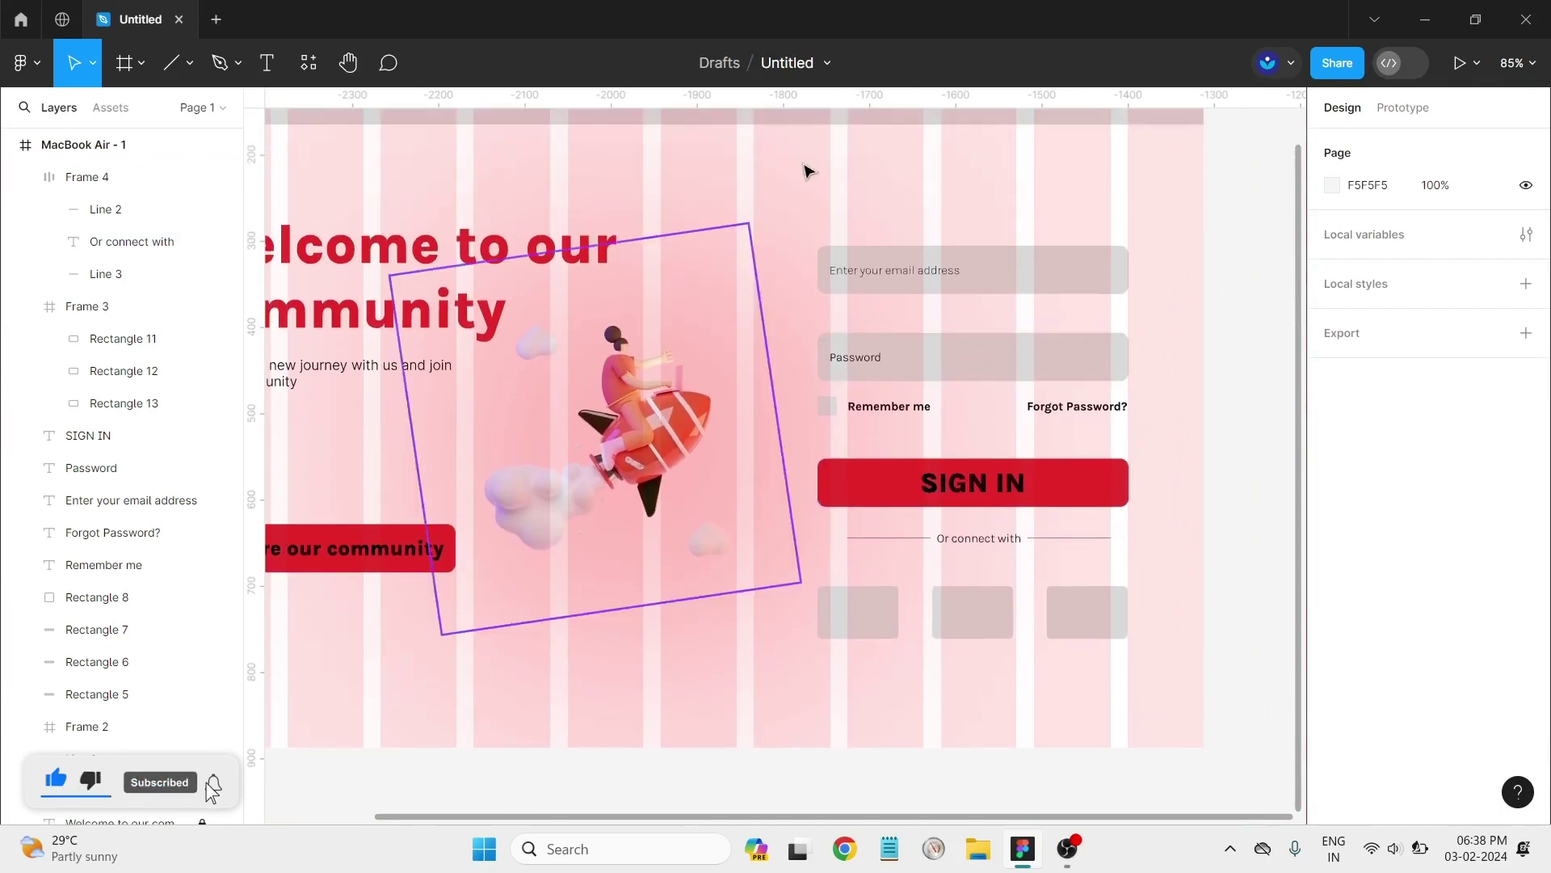
Step: Add a drop shadow (X 4, Y 4, blur 4, 25% black) to the email, password and SIGN IN boxes
click(1000, 270)
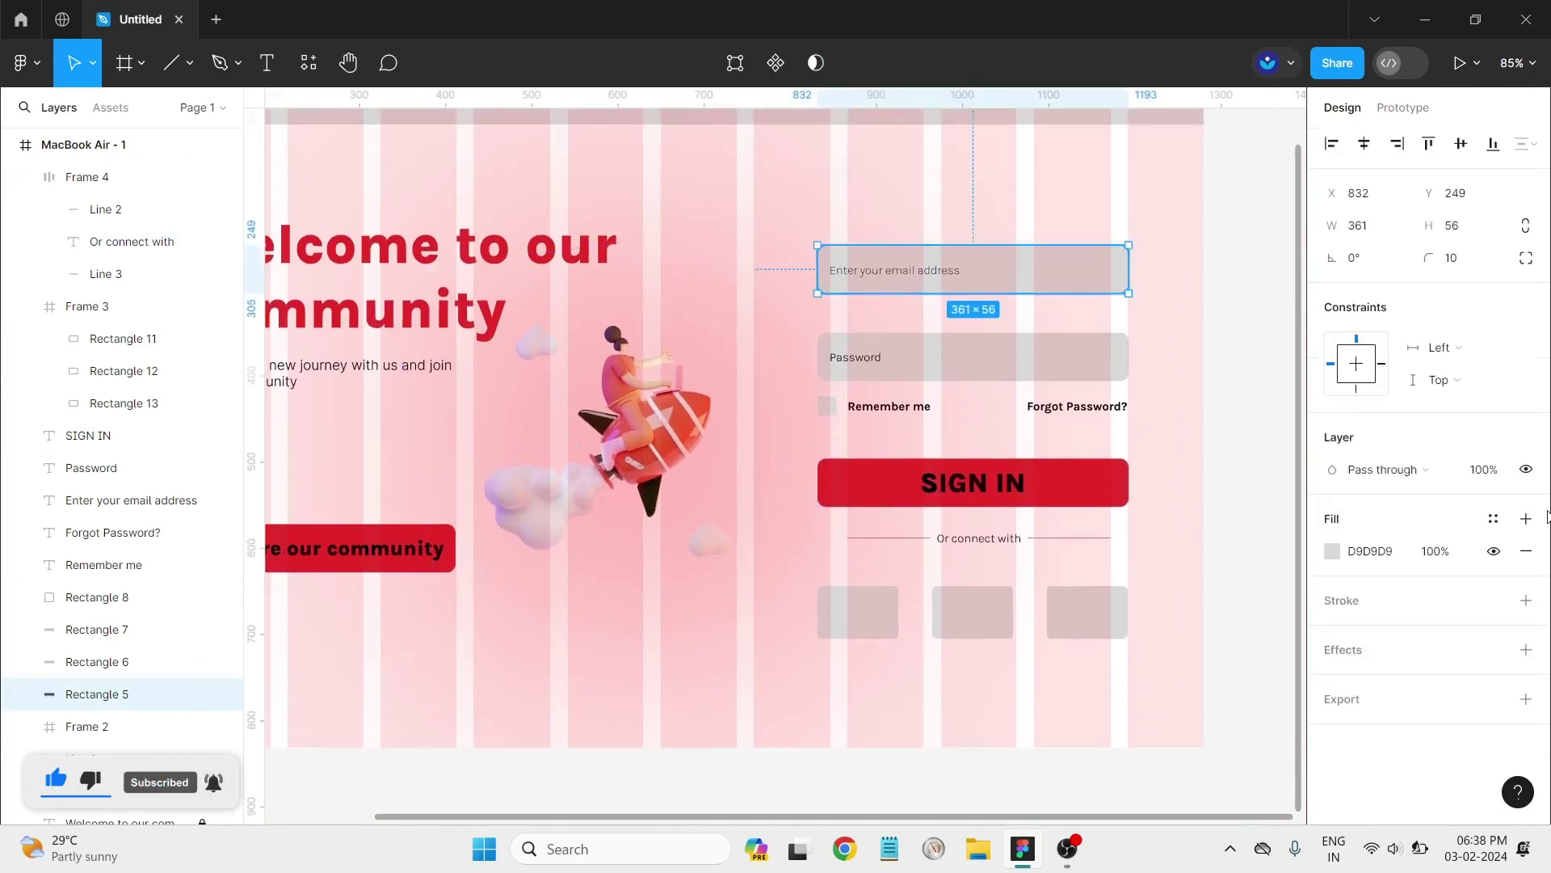
click(1526, 649)
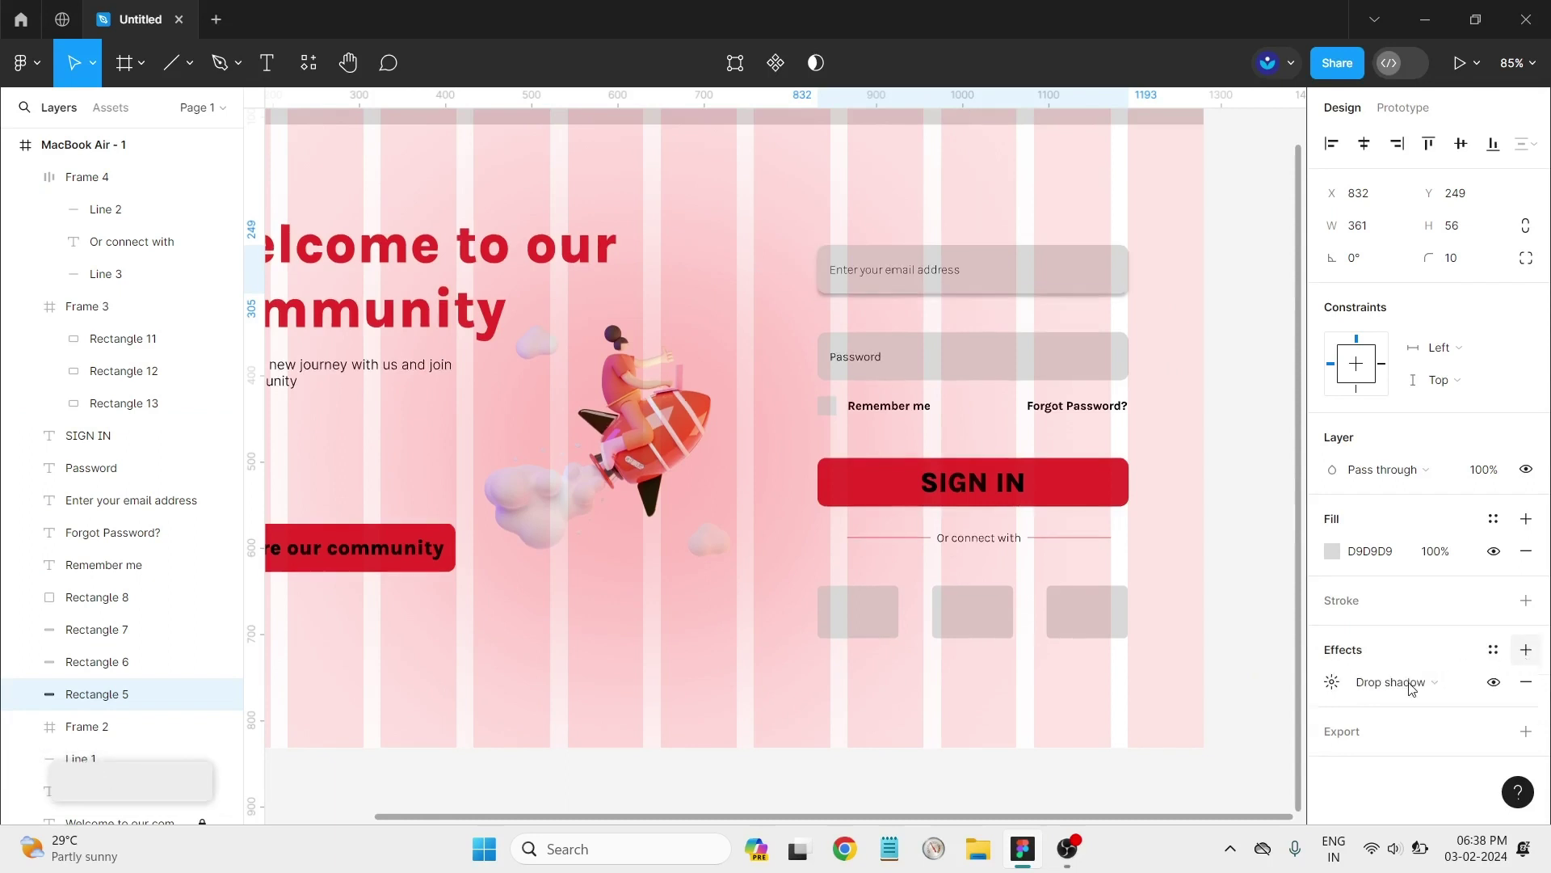
click(1333, 683)
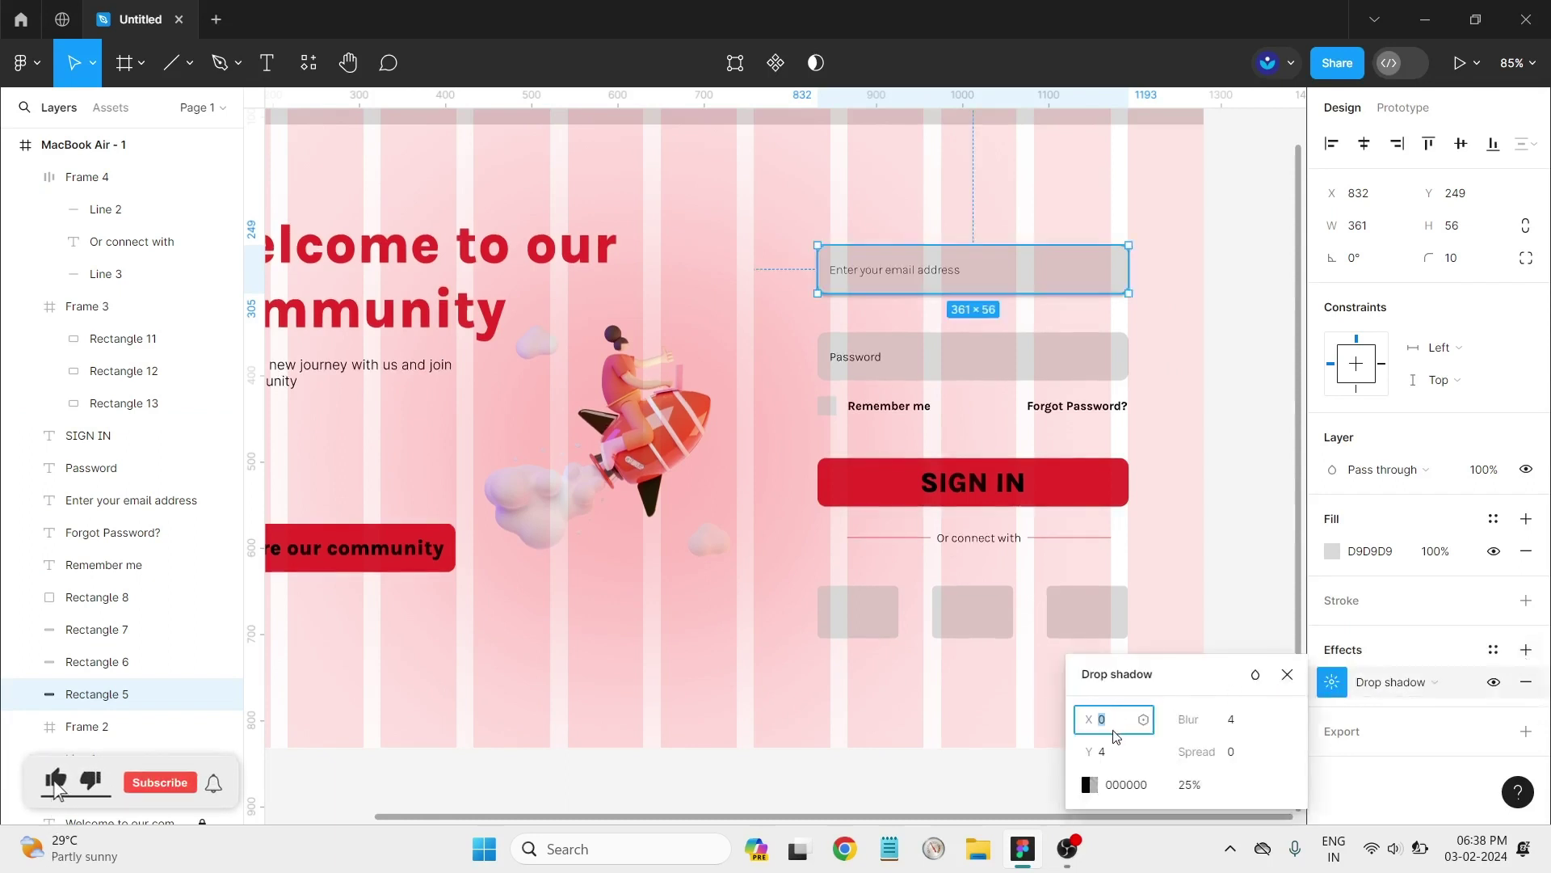
click(1226, 477)
click(1128, 369)
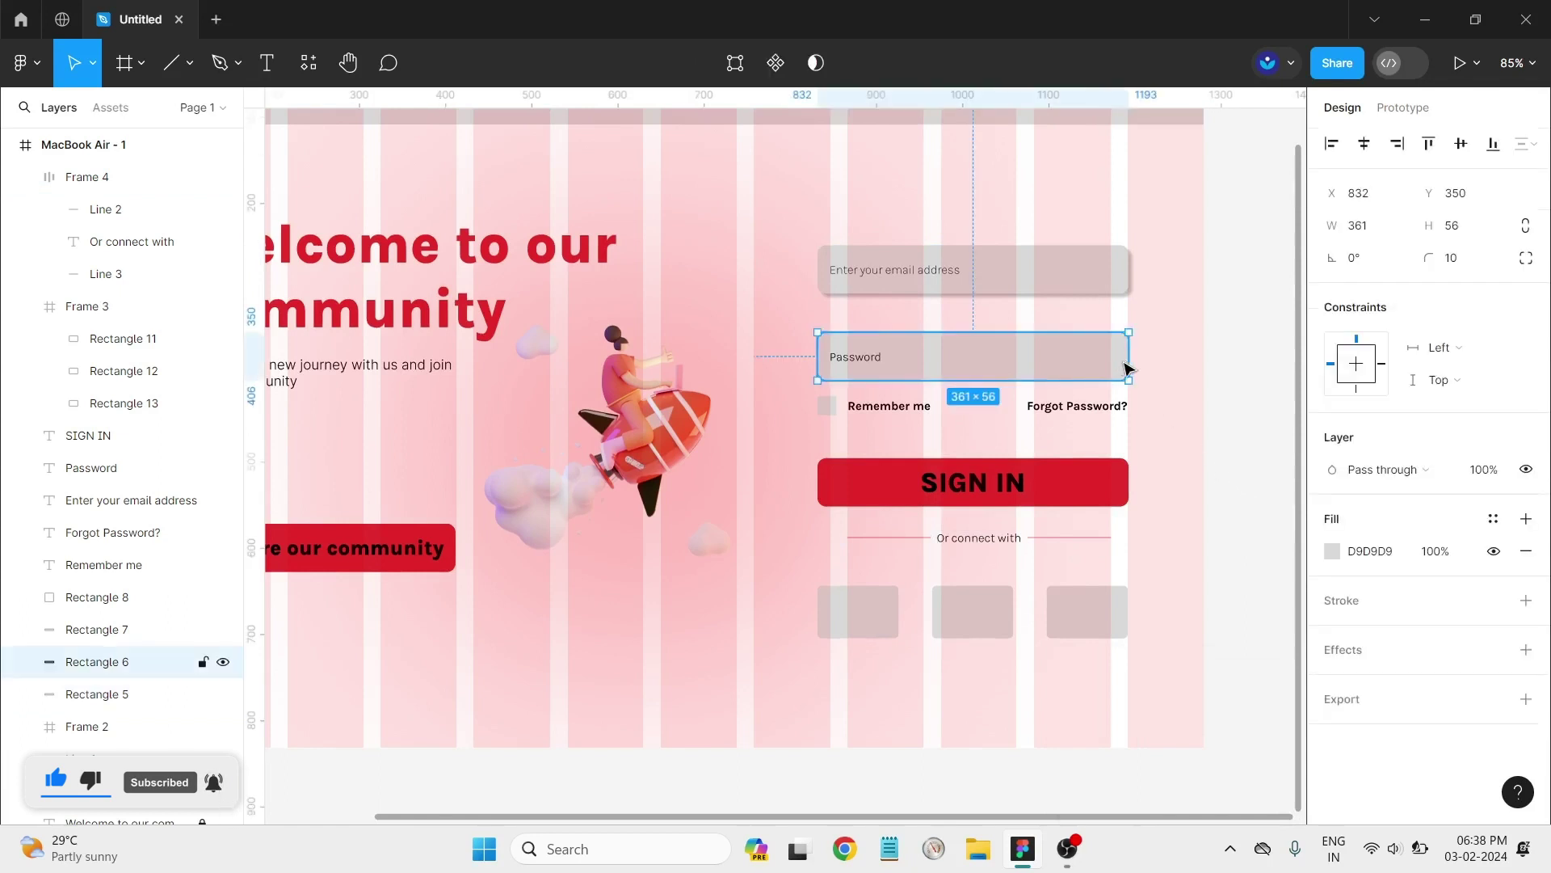
click(1525, 649)
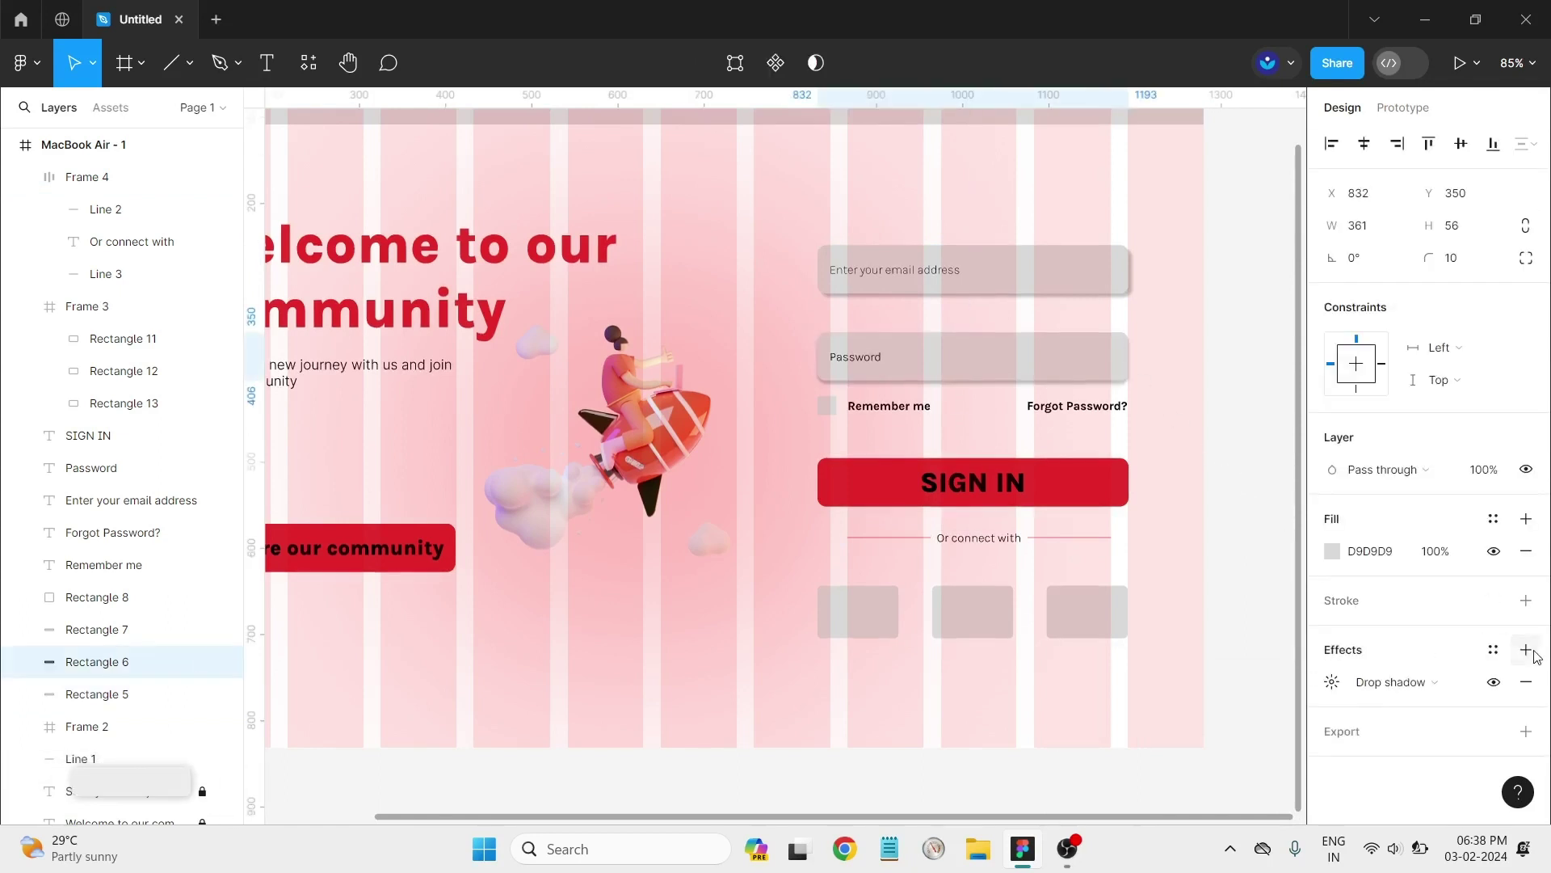
click(1331, 682)
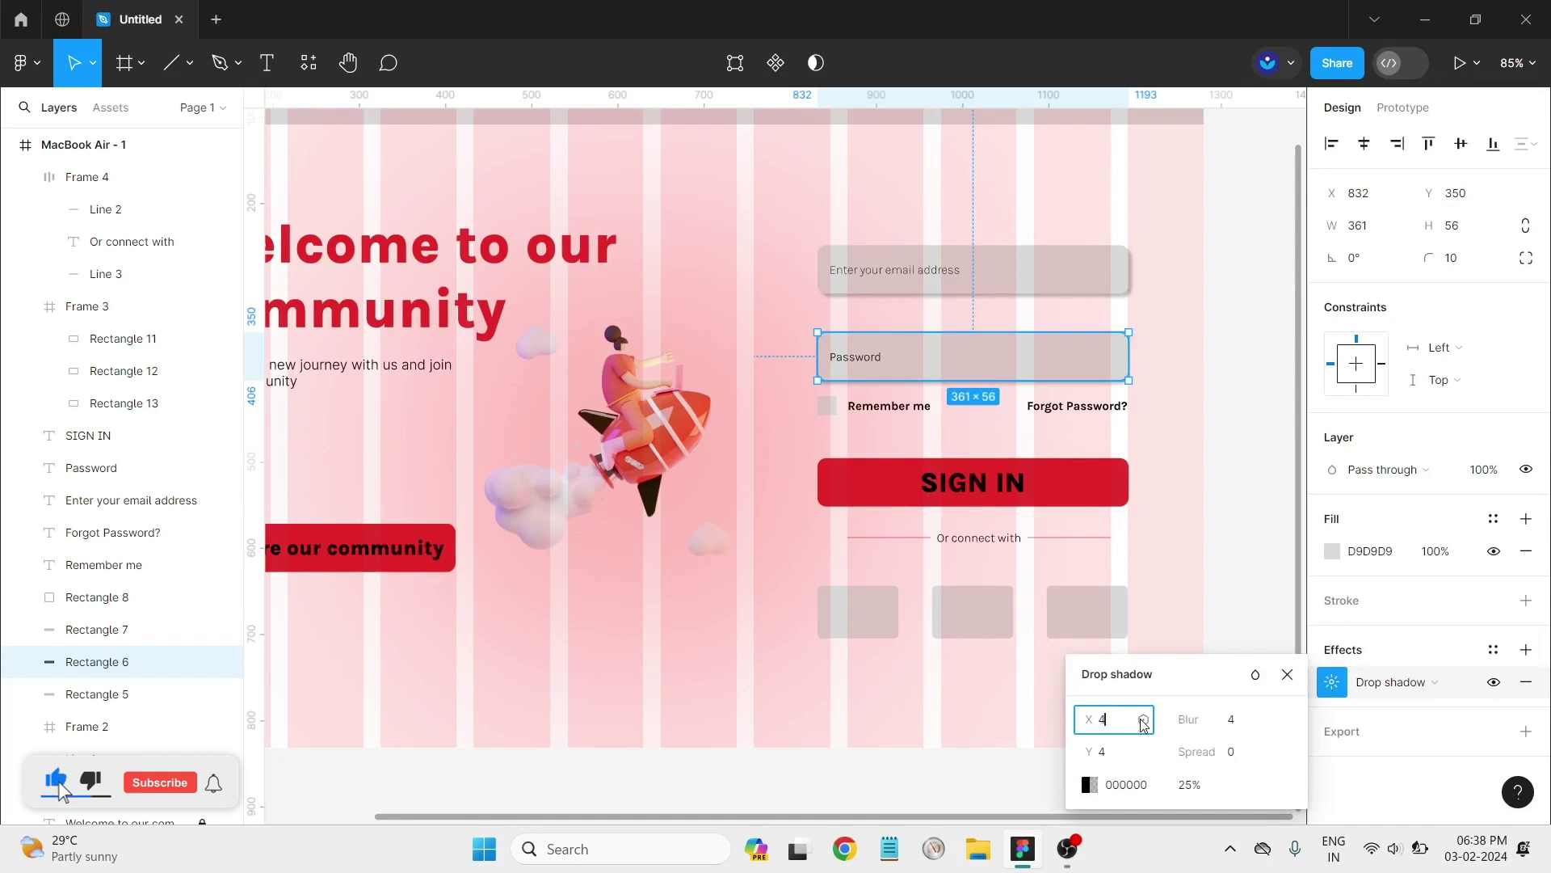
click(1064, 499)
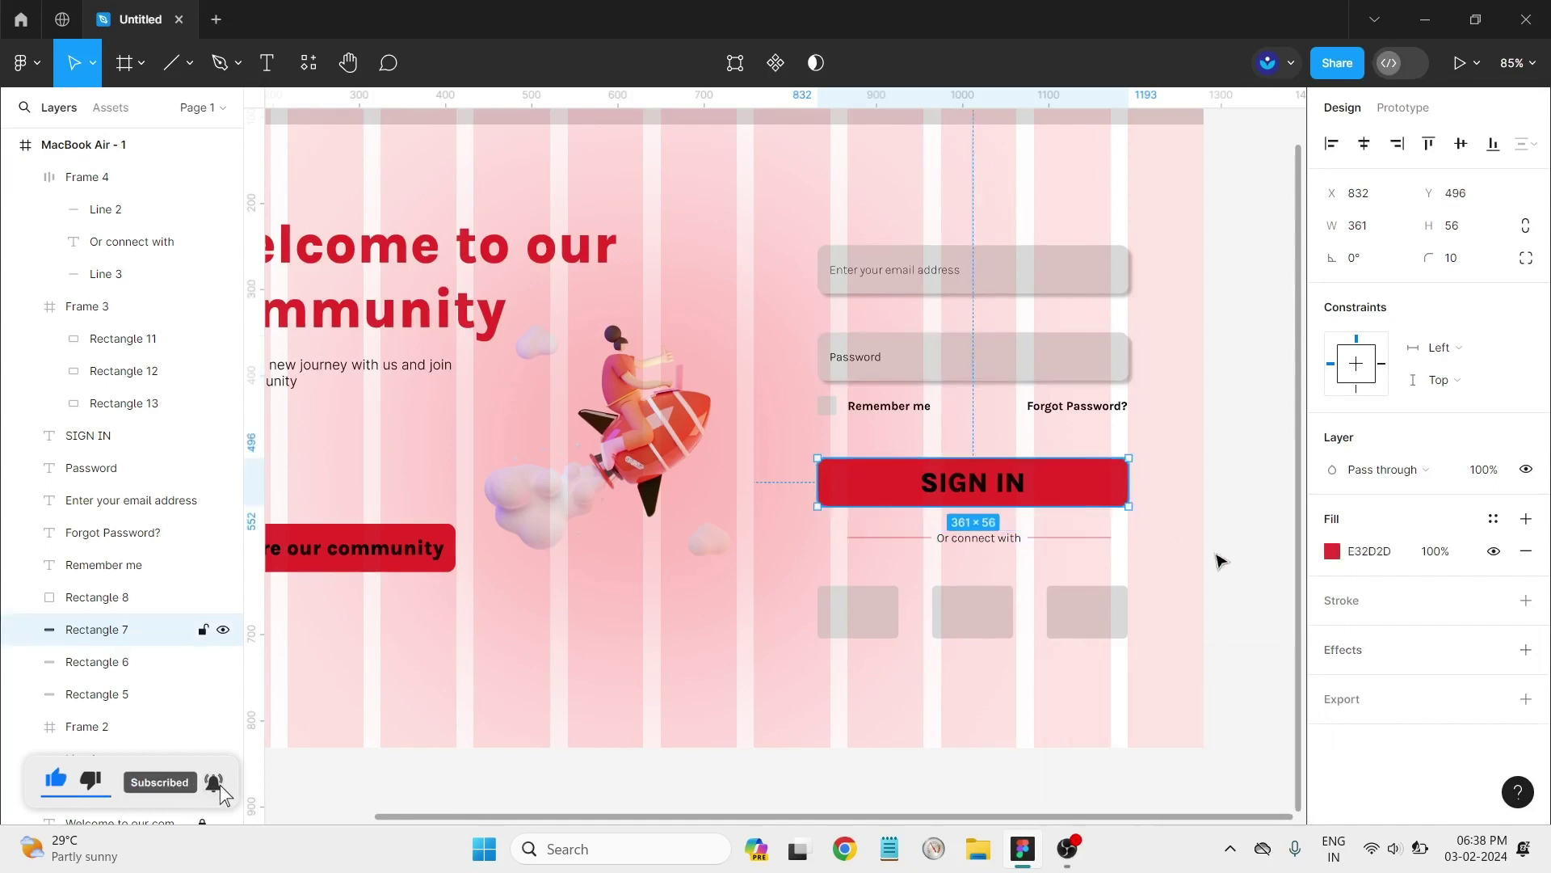
click(1527, 656)
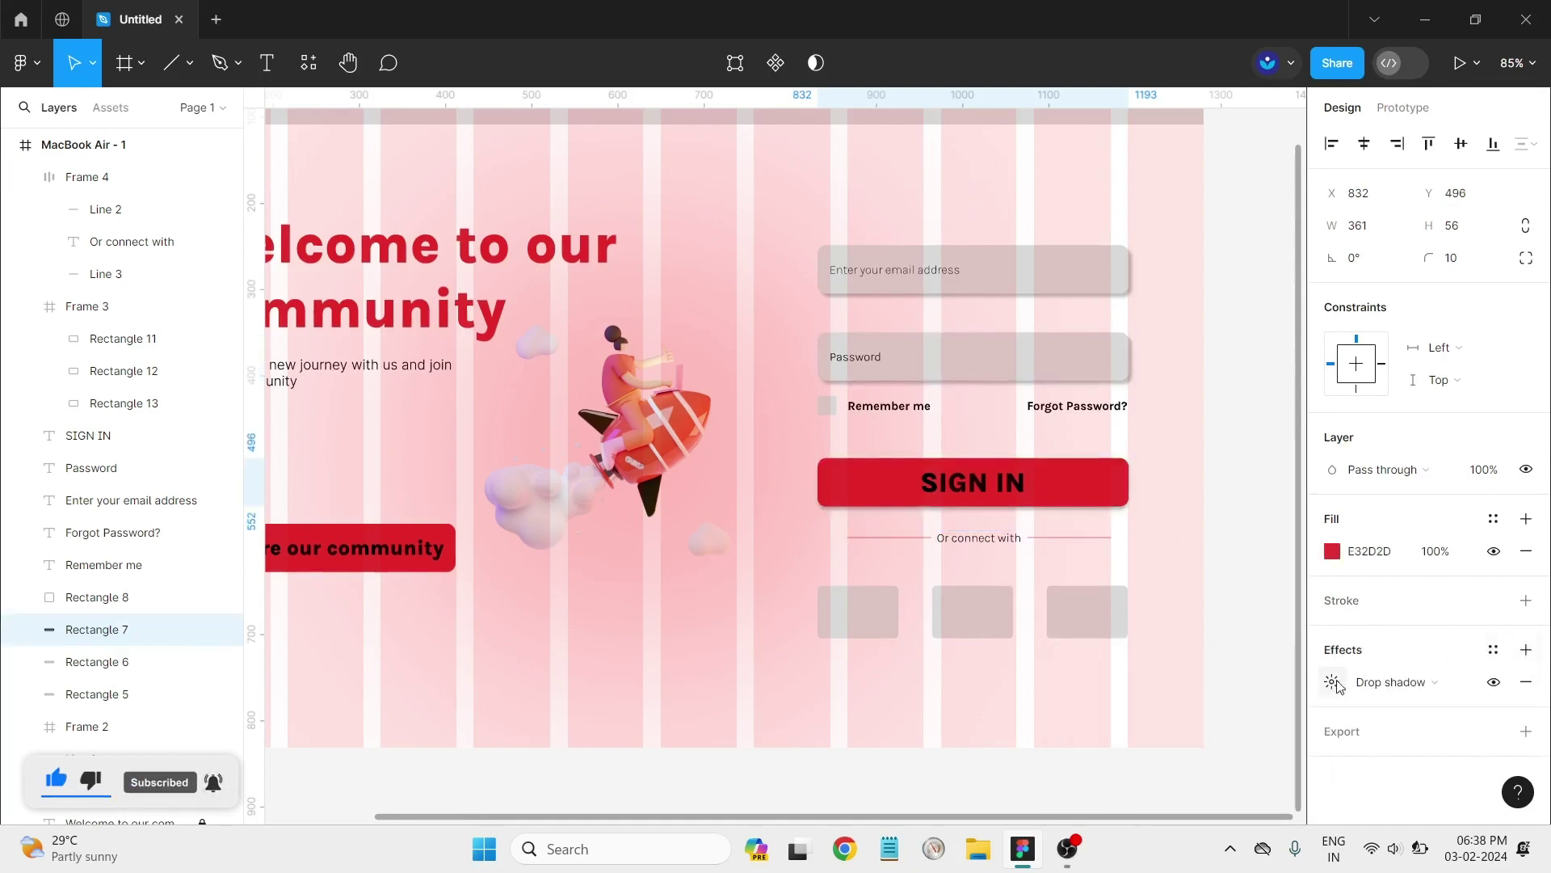
click(1333, 682)
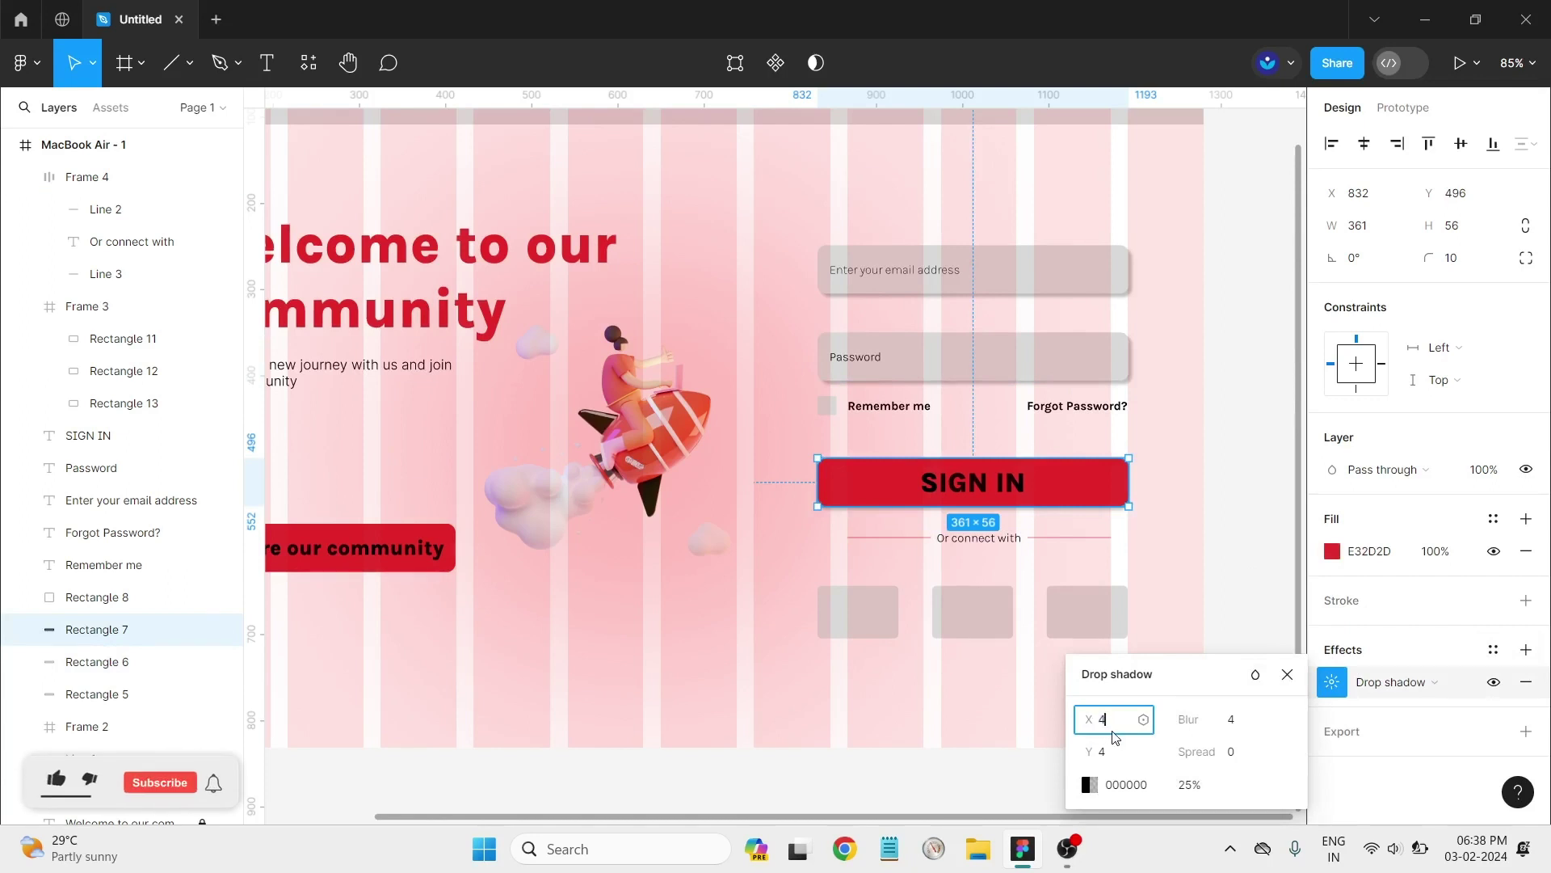
click(1181, 605)
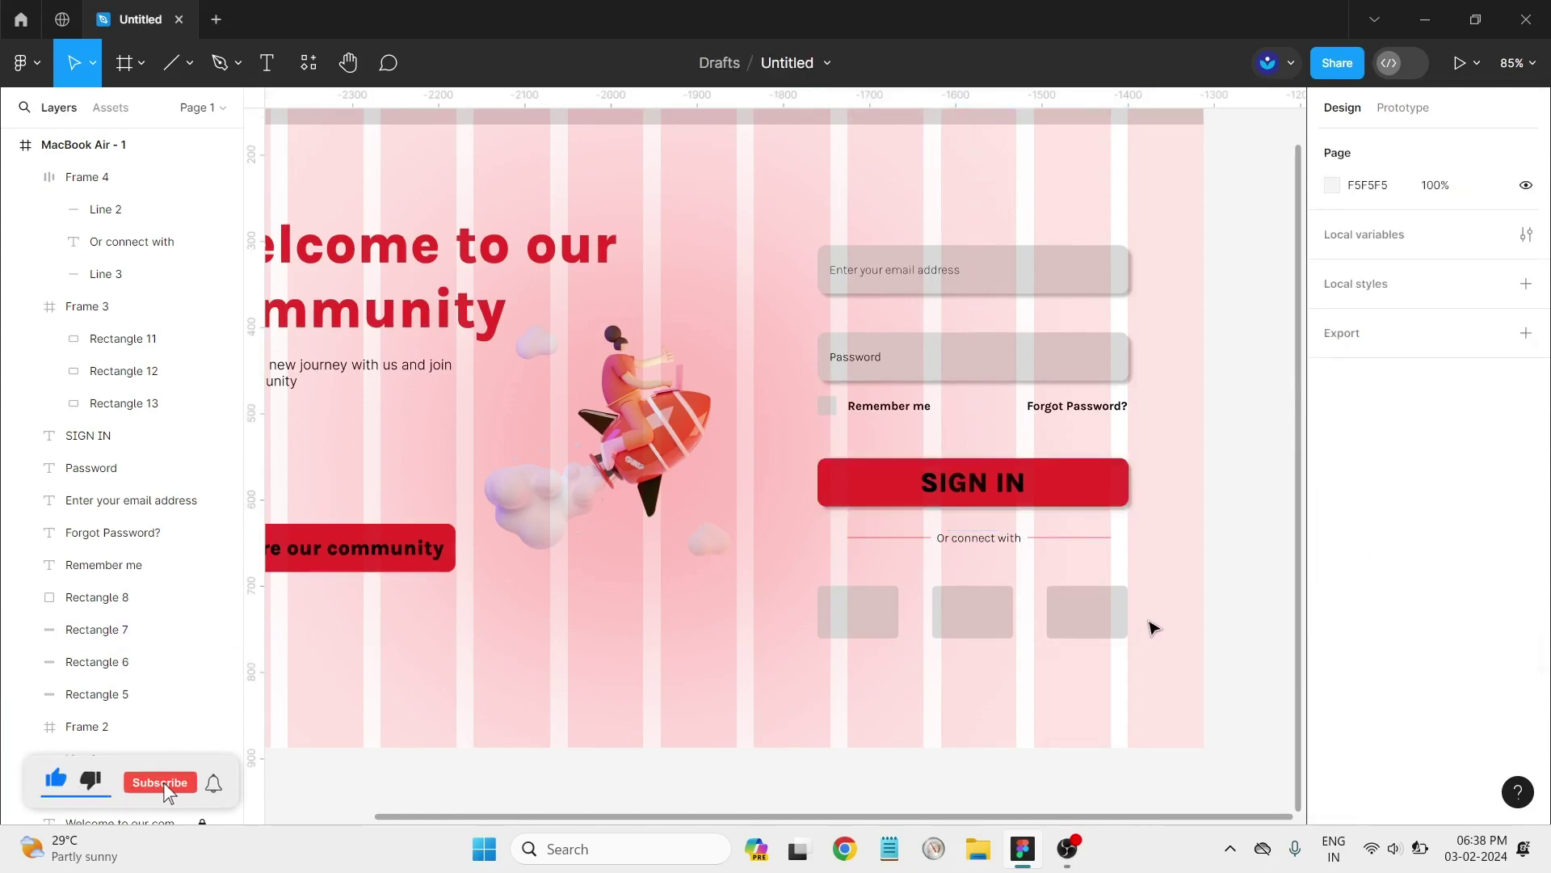
click(867, 631)
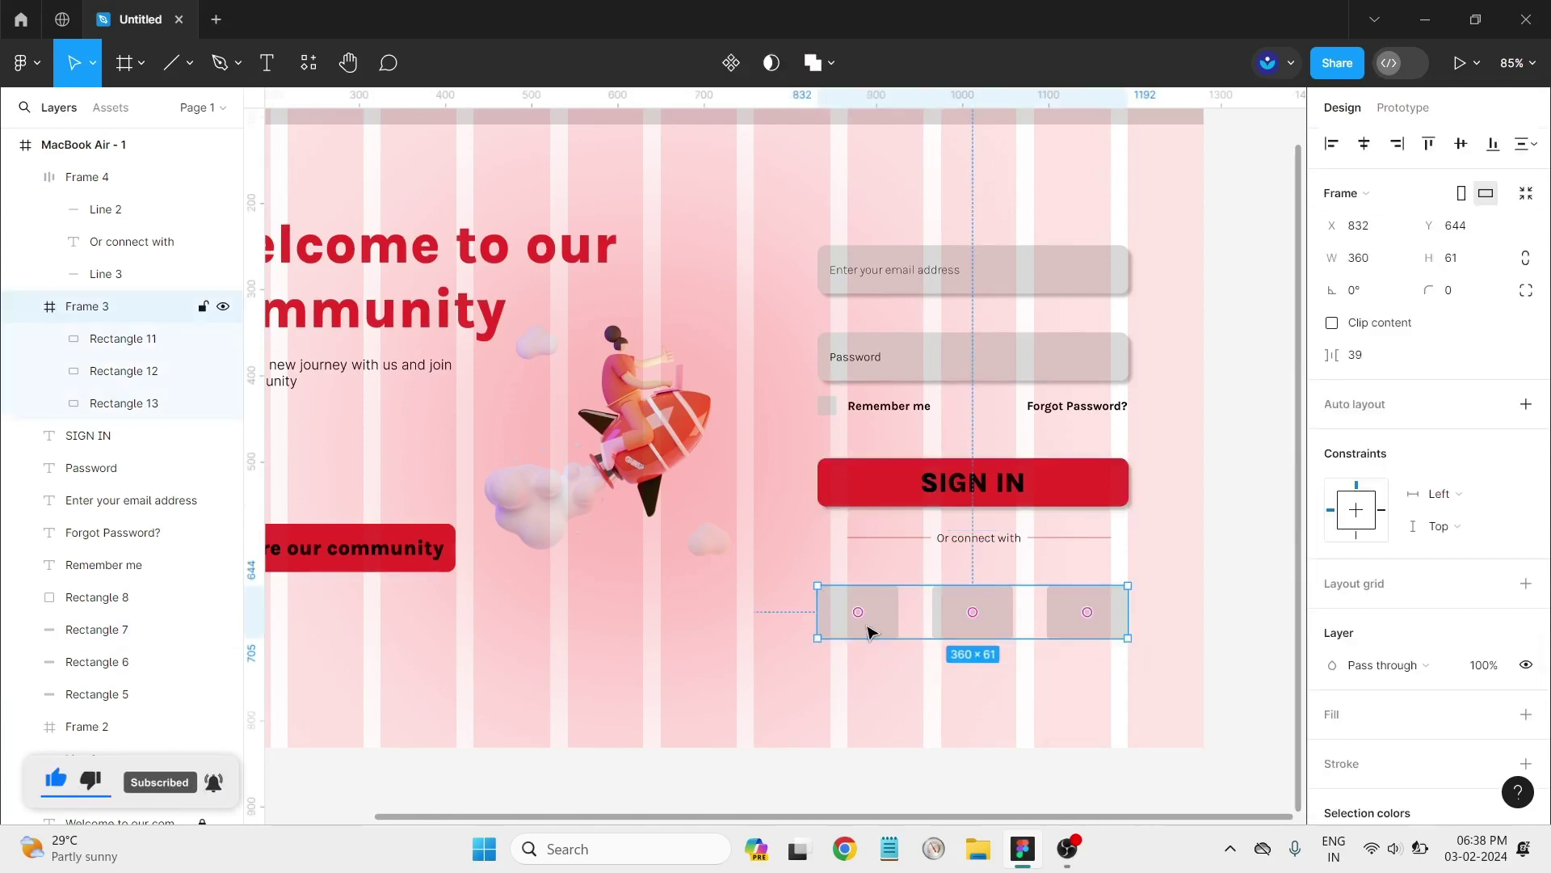
Step: Add a drop shadow with X offset 4 to each of the three grey social boxes
click(867, 631)
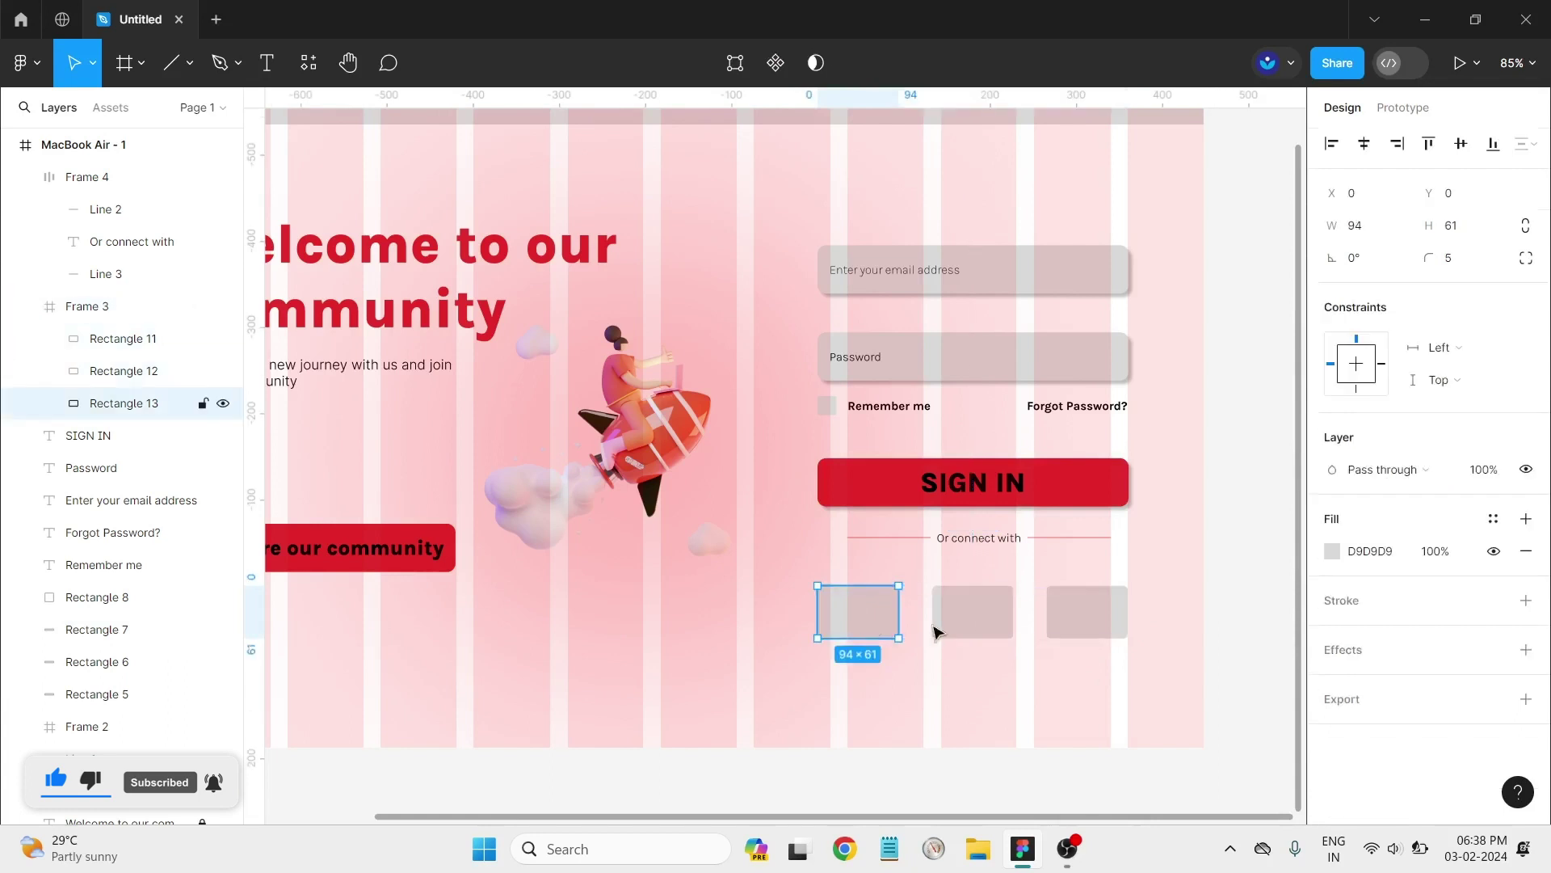
click(1526, 649)
click(1332, 682)
text(4)
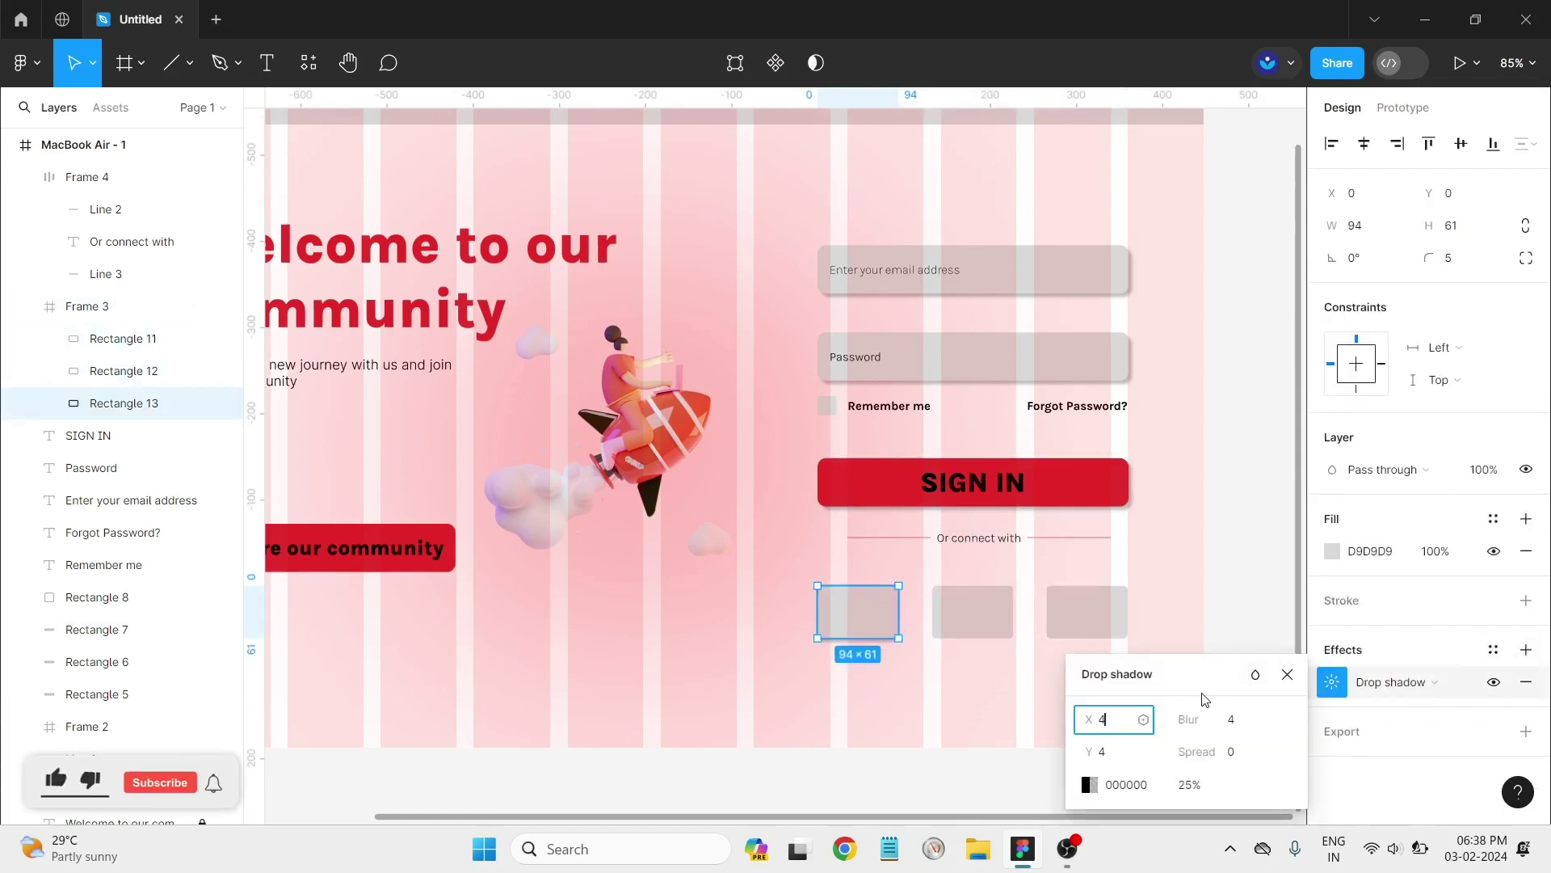
click(978, 622)
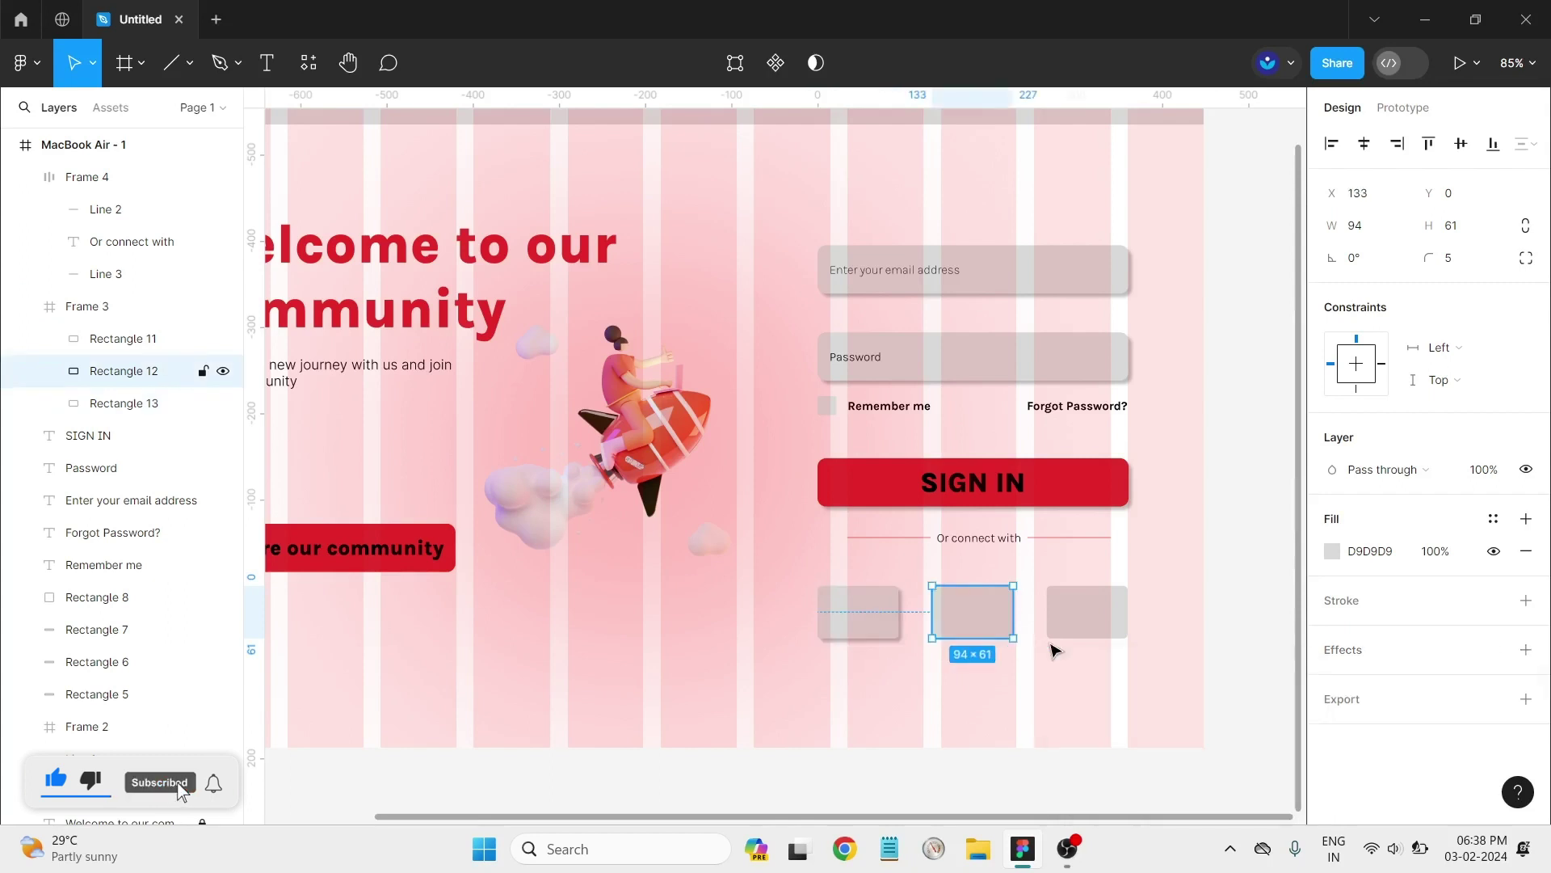
click(1518, 651)
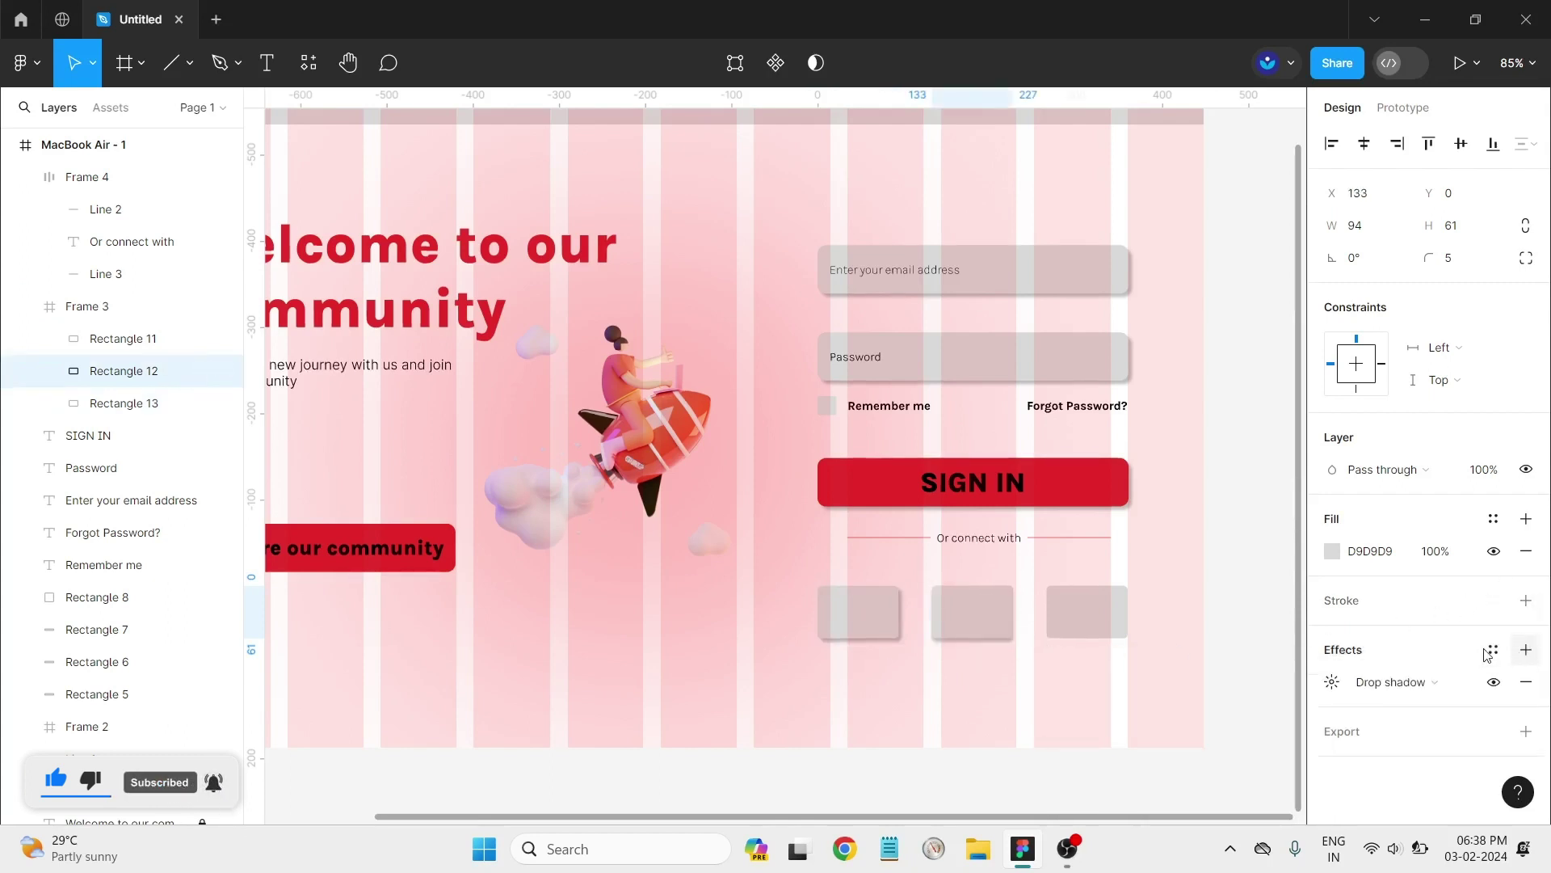
click(1332, 682)
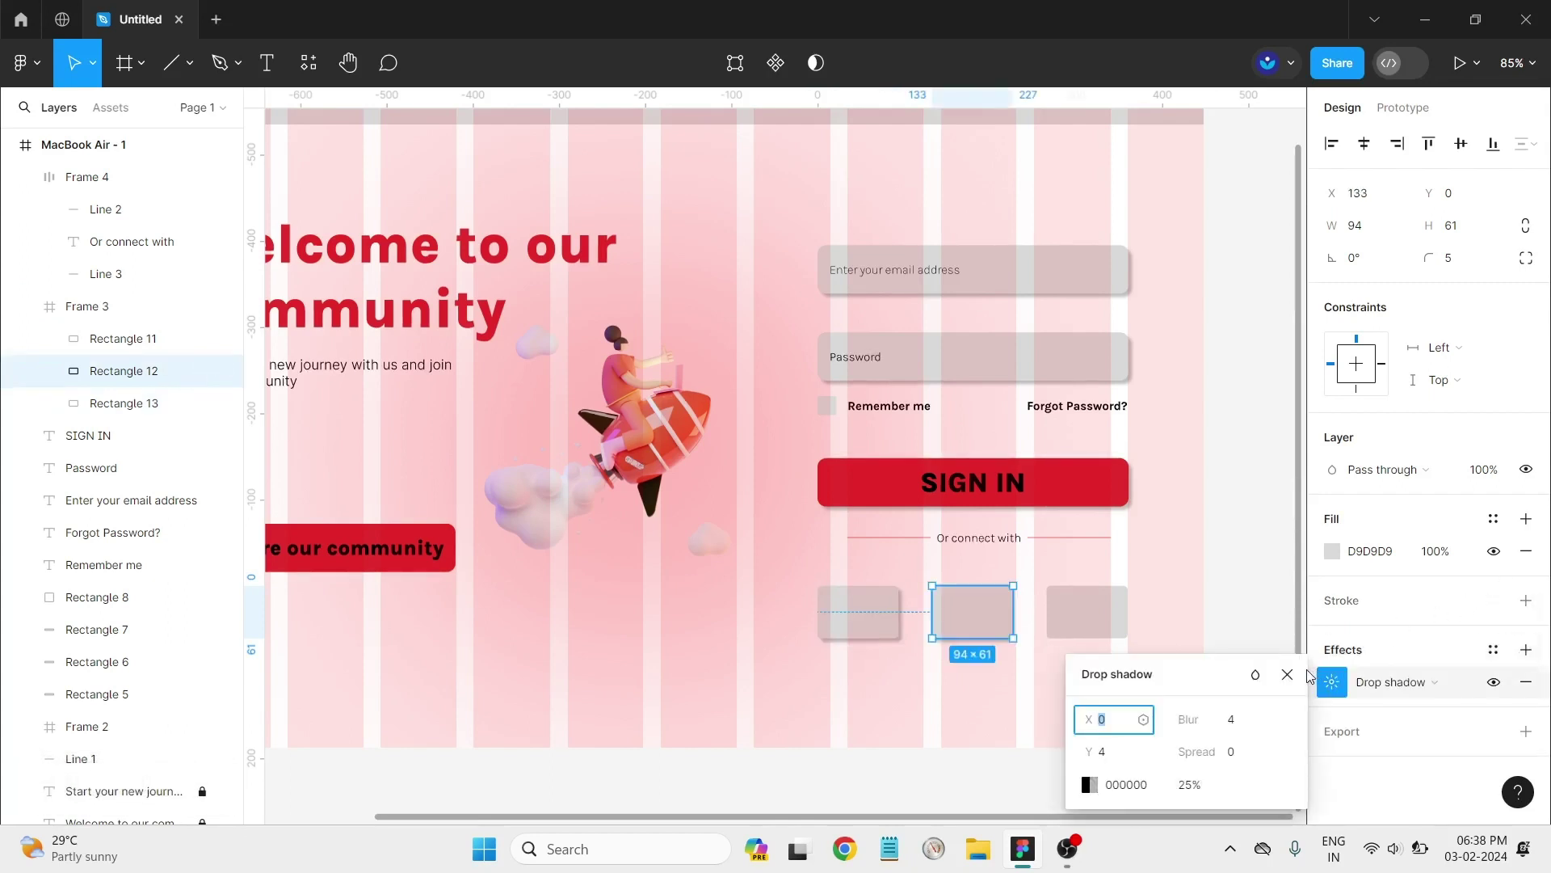
text(4)
click(1079, 611)
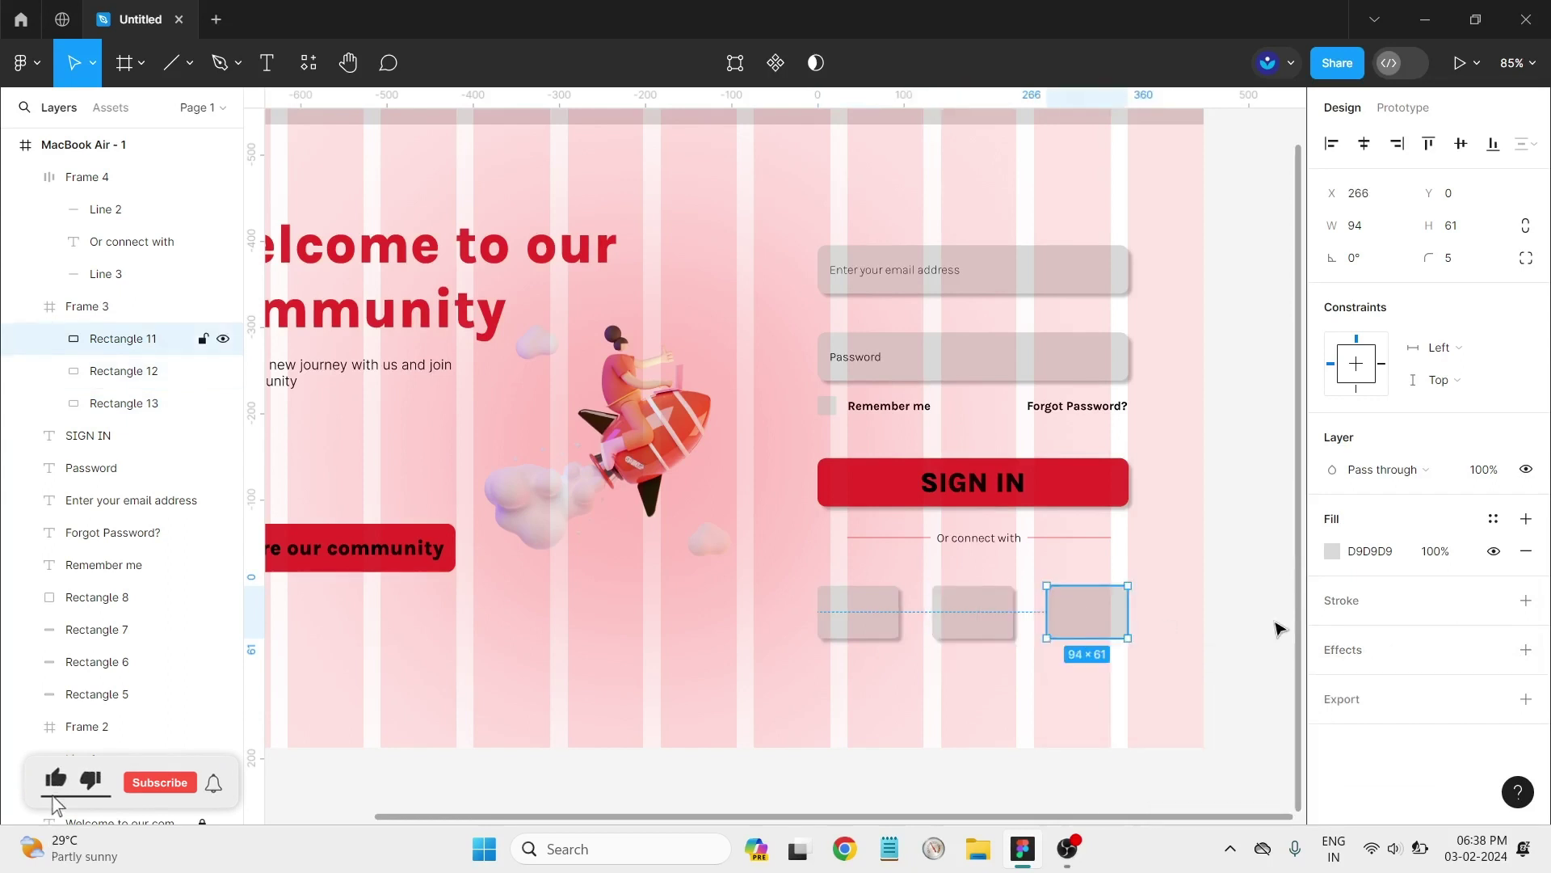
click(1526, 650)
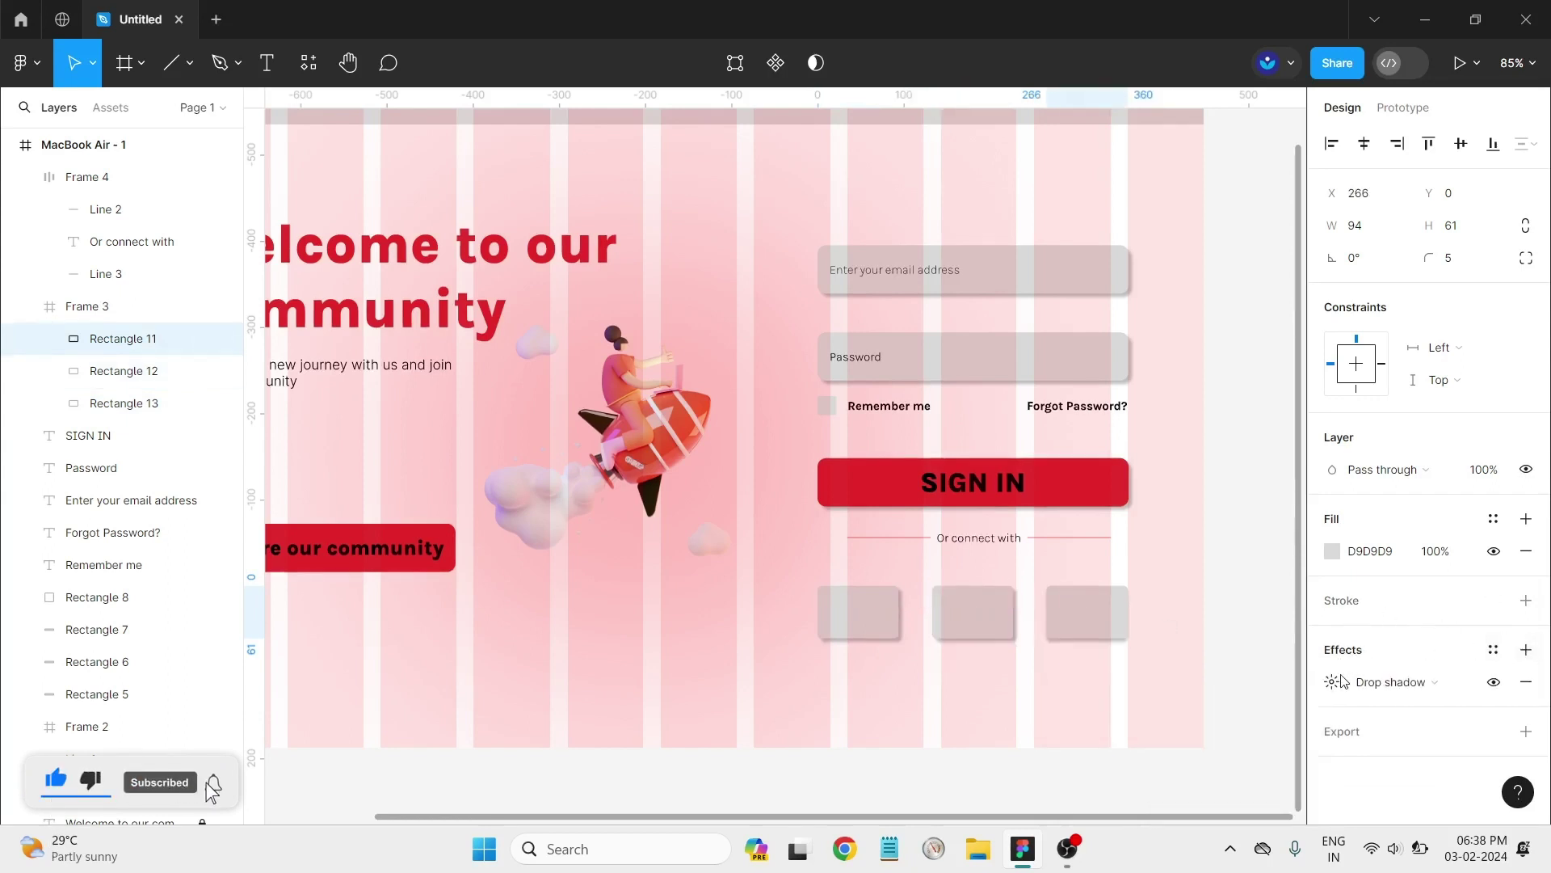
click(1332, 681)
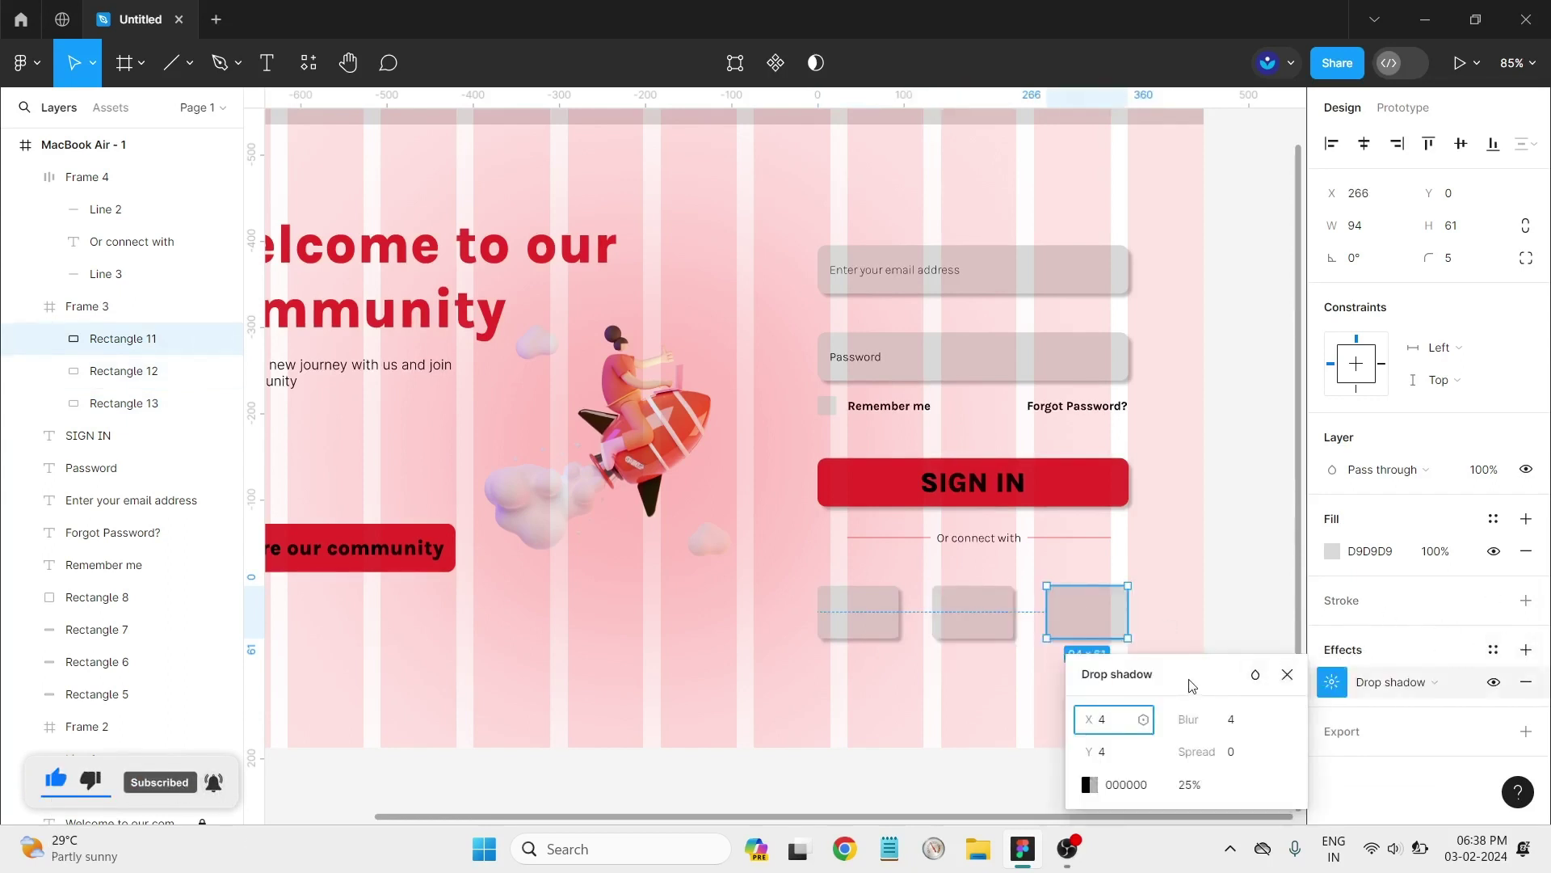
click(1240, 606)
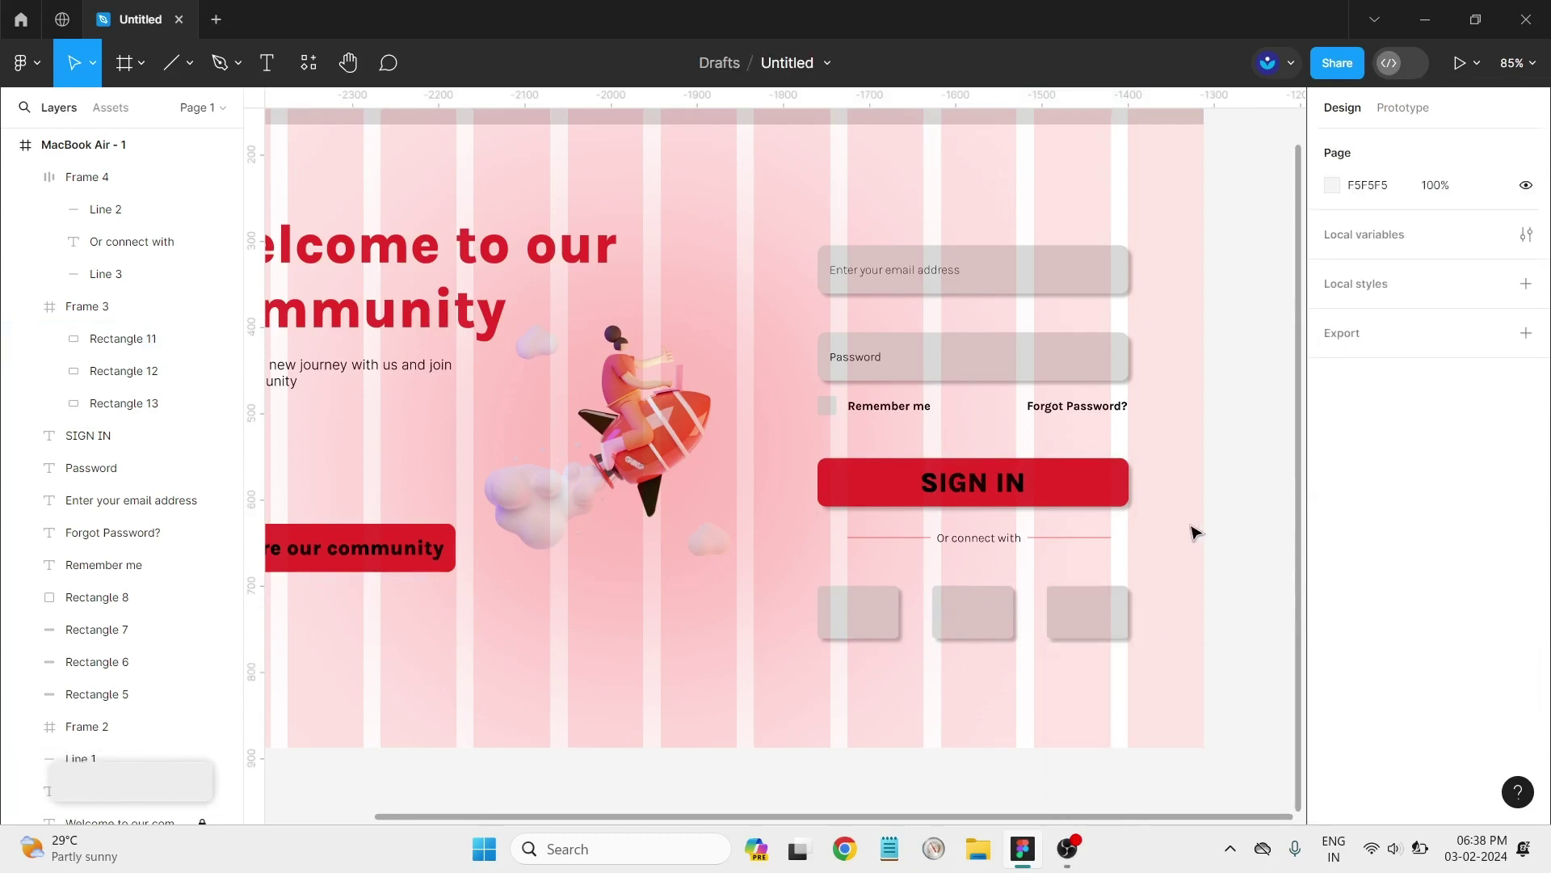
drag(999, 818, 885, 792)
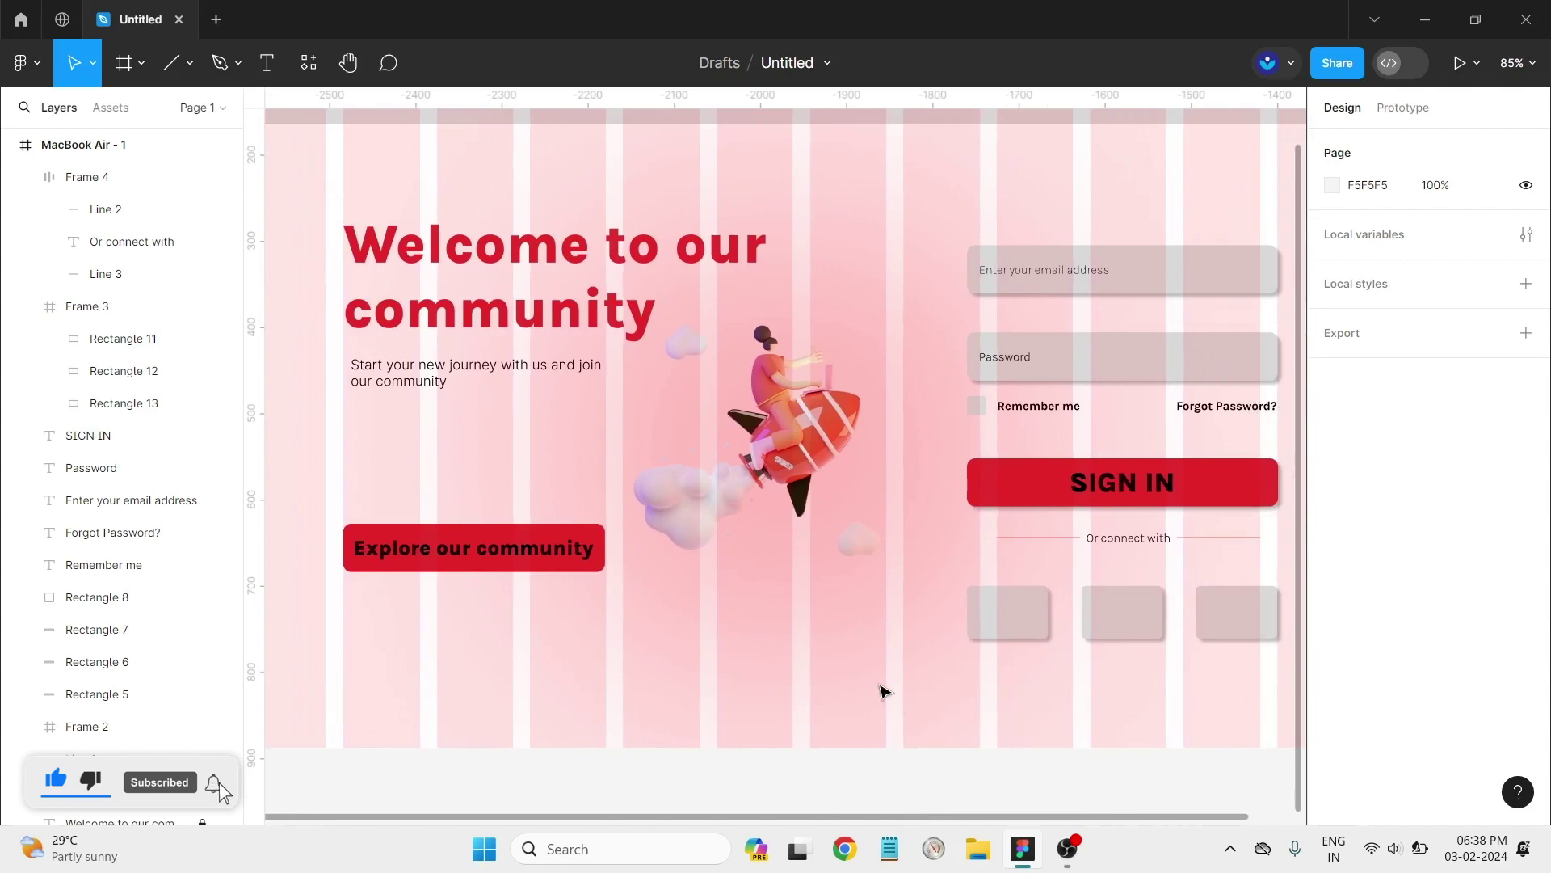
ctrl+scroll(879, 687, down, 5)
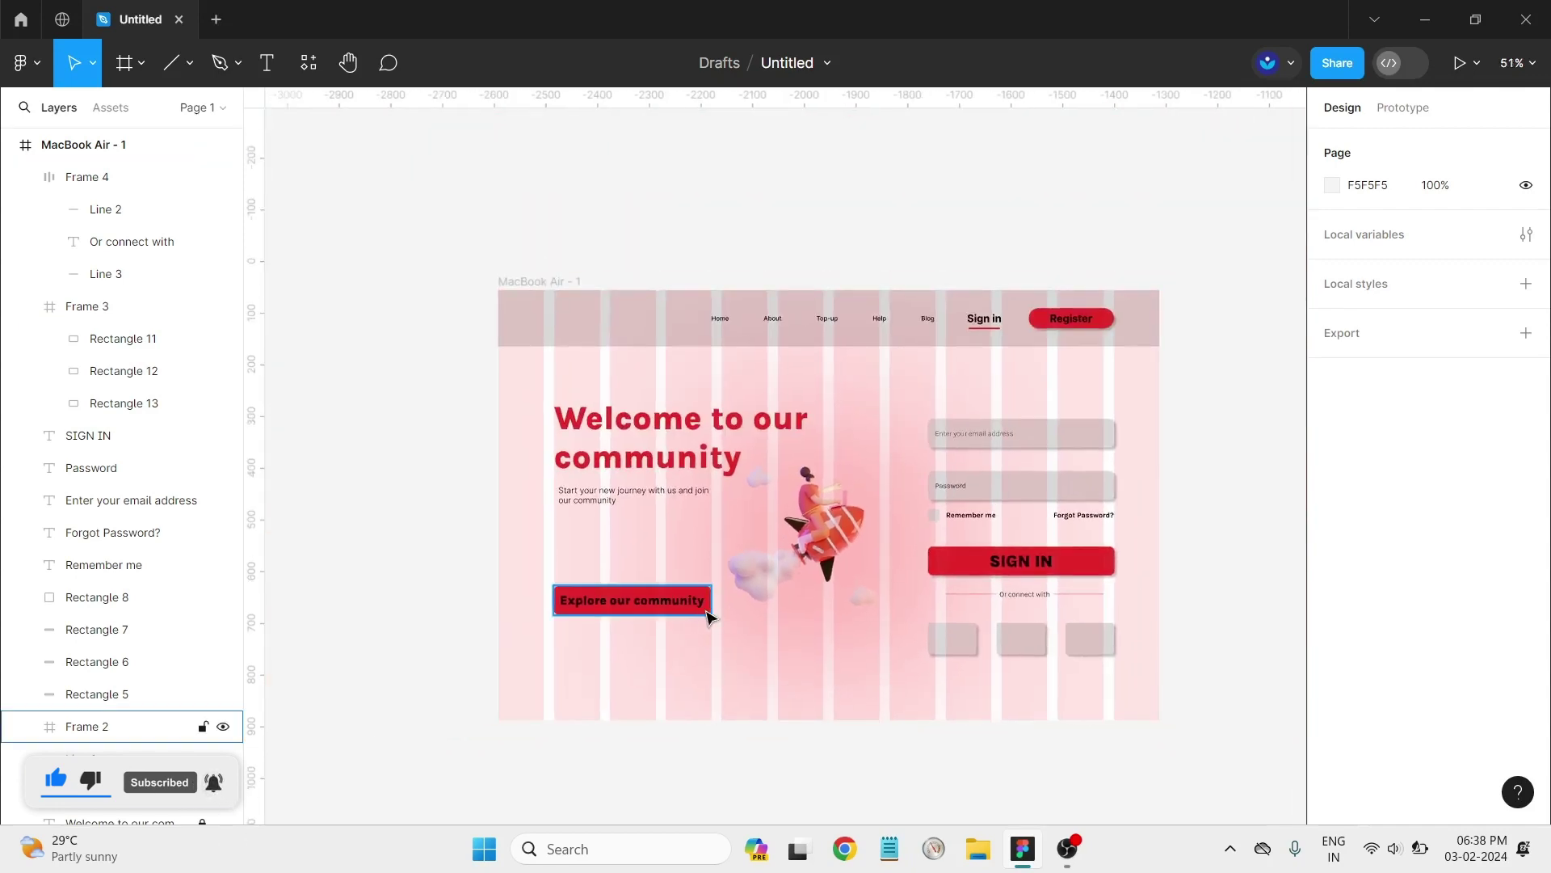
Step: Add a drop shadow (X 4, Y 4, blur 4, 25%) to the Explore our community button
click(708, 614)
scroll(1489, 692, down, 3)
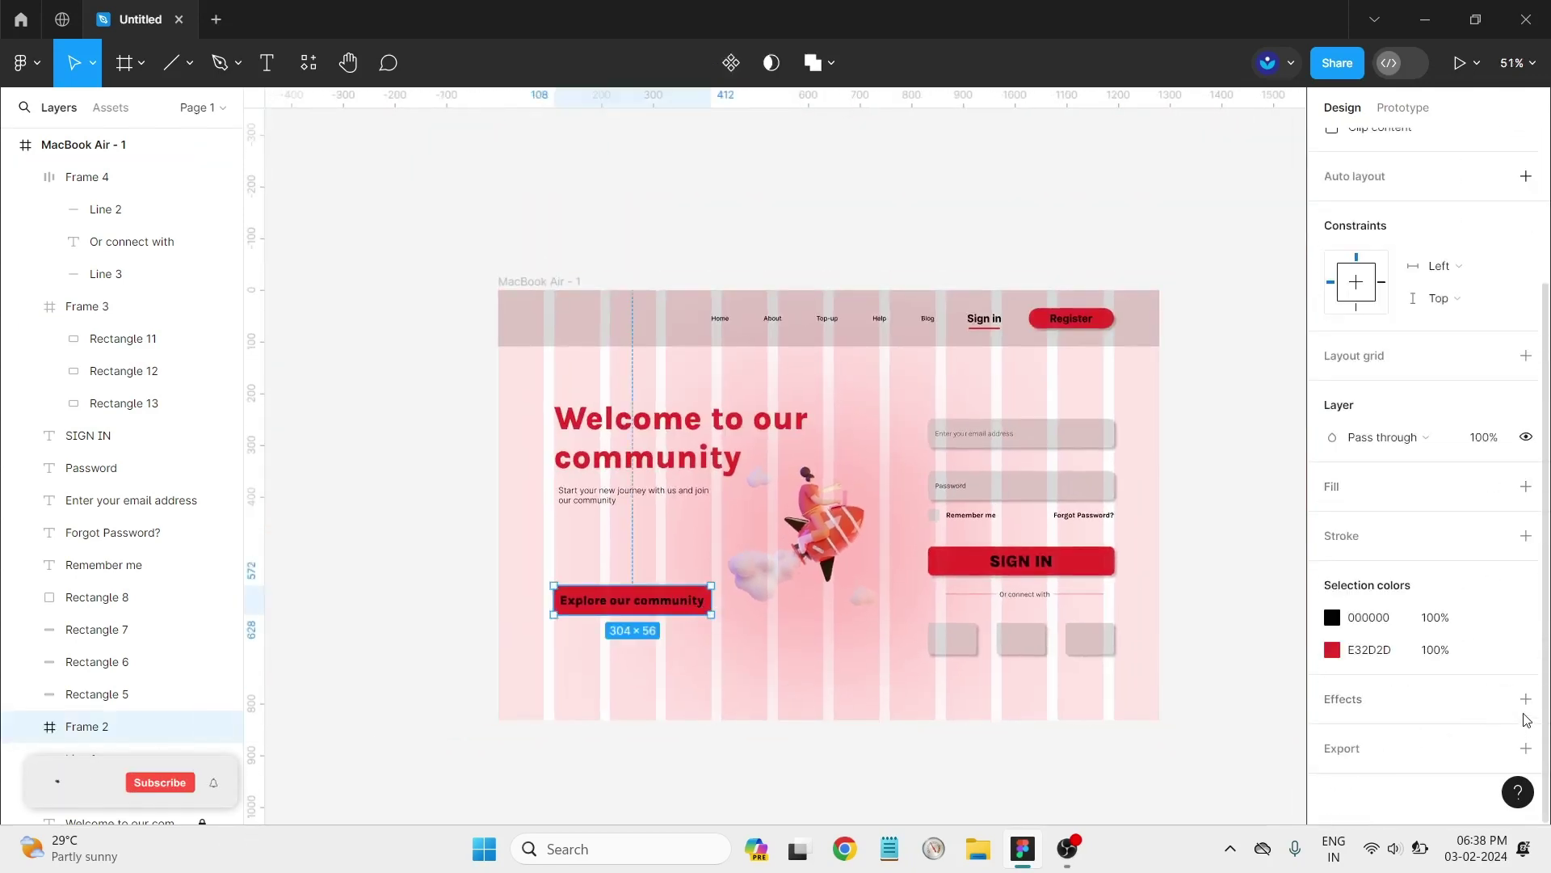
click(1525, 698)
click(1330, 732)
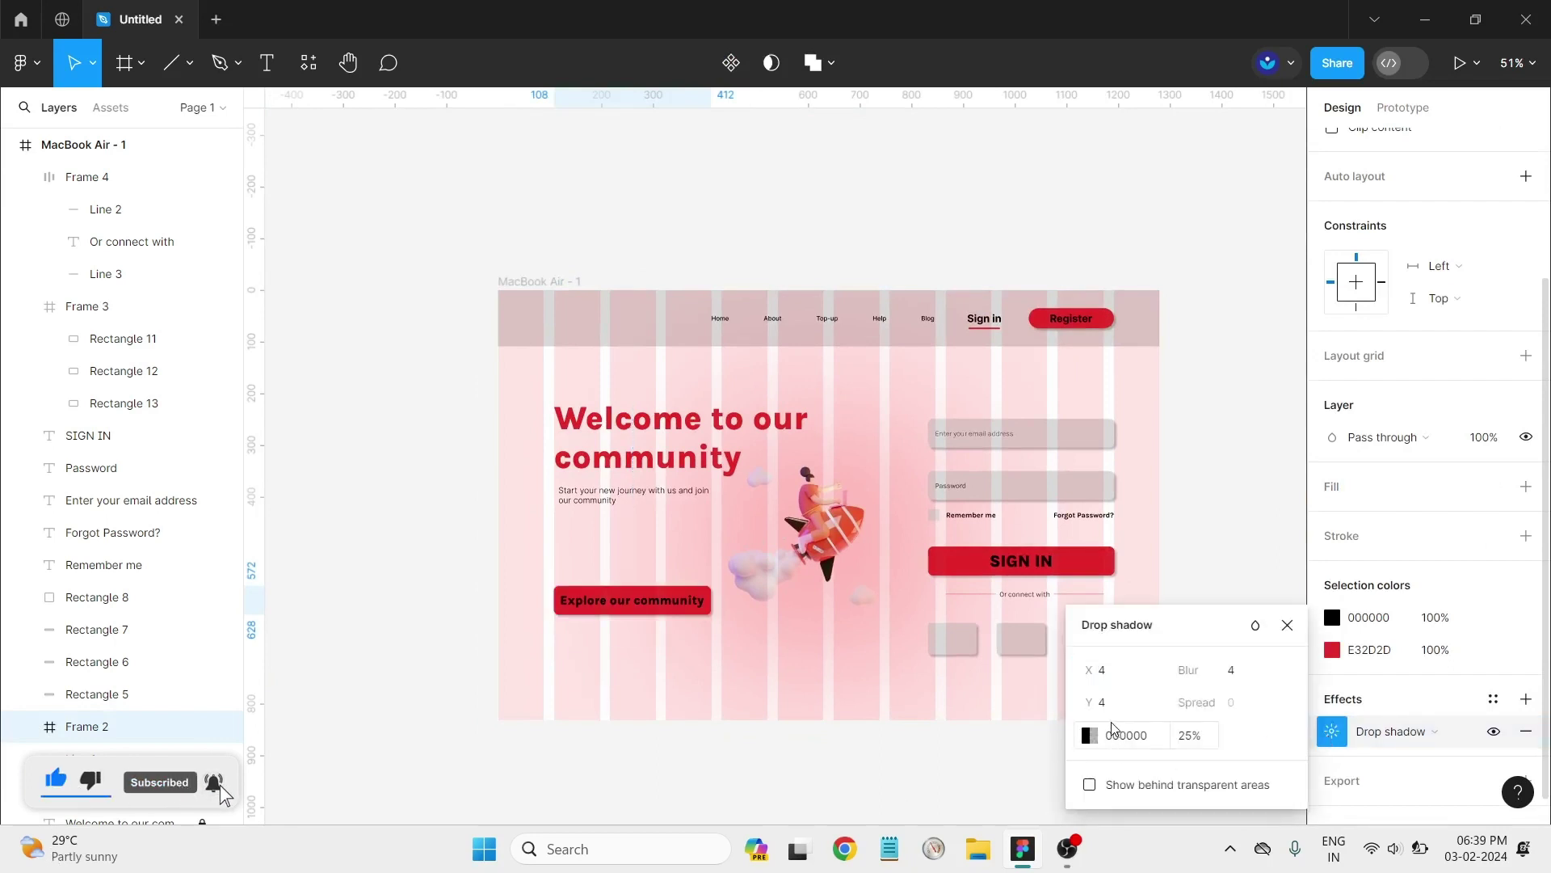
click(792, 723)
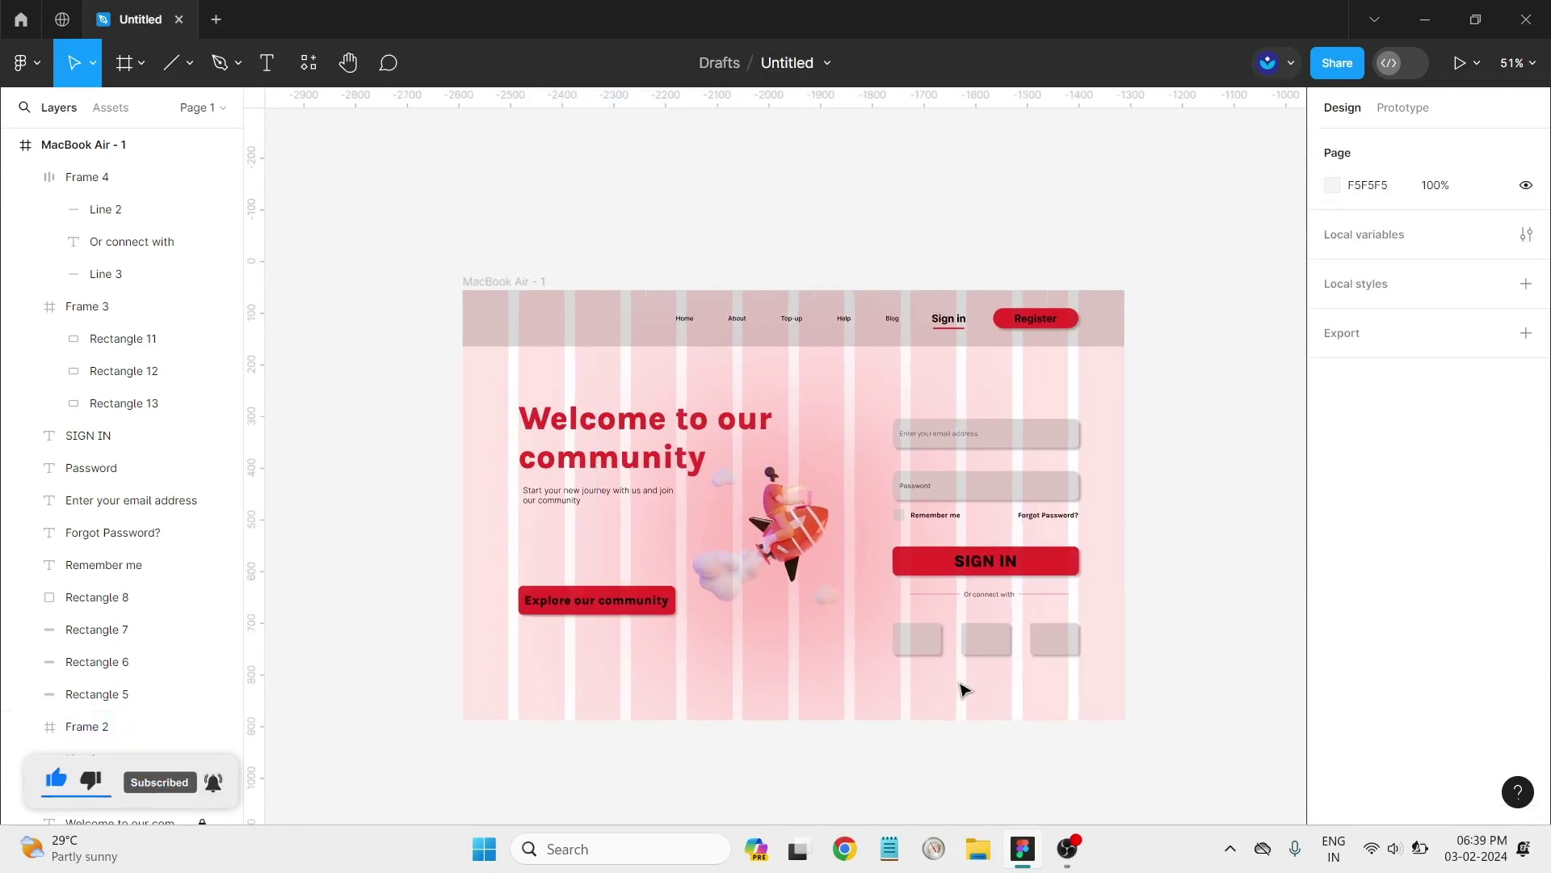
scroll(961, 687, right, 3)
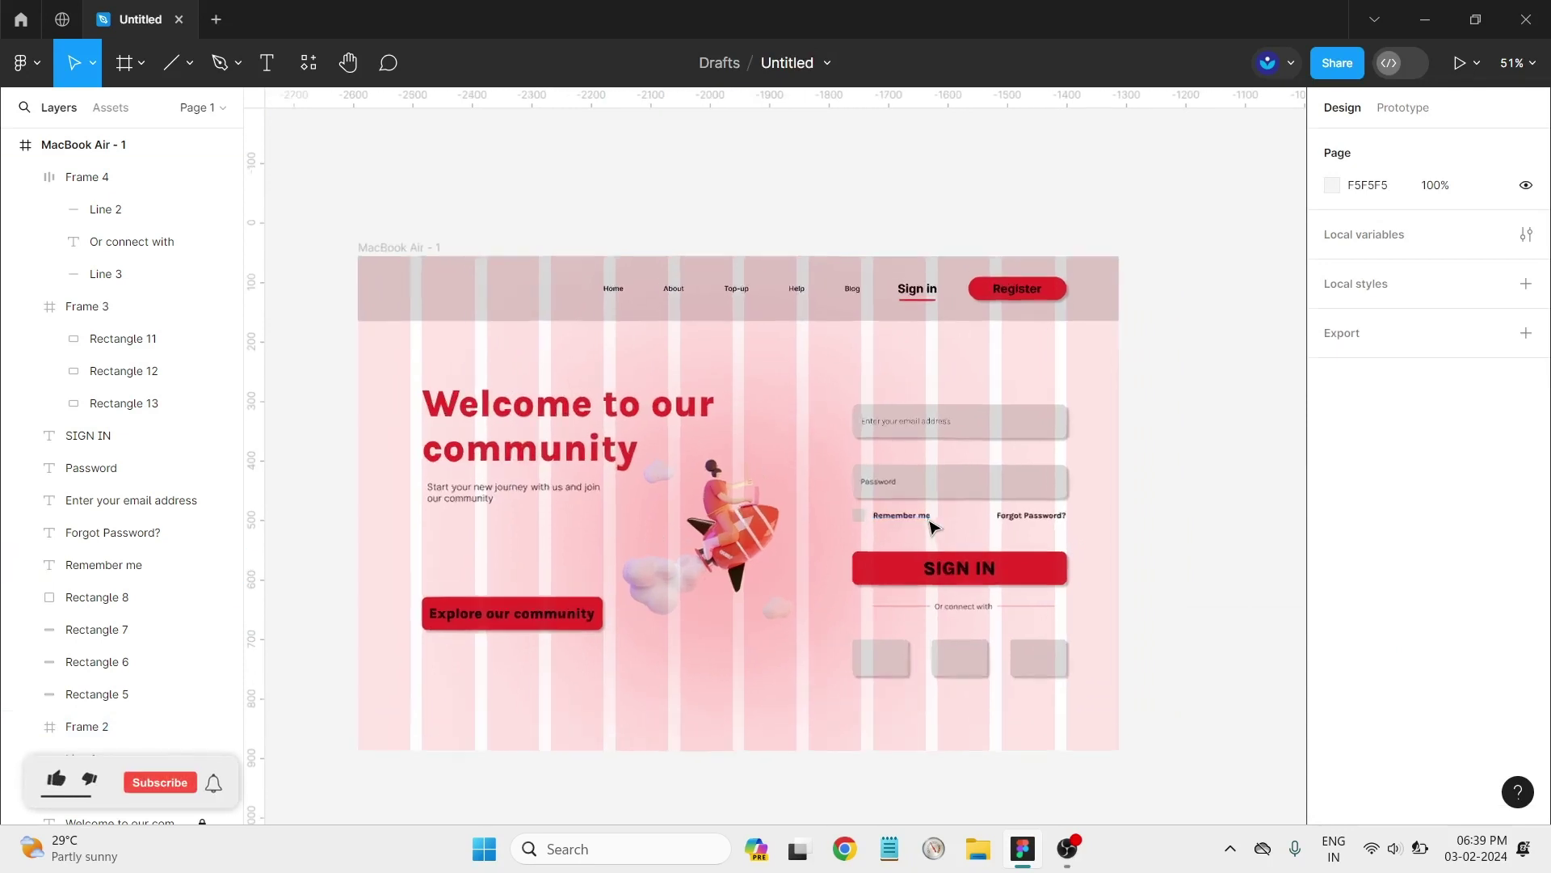
scroll(929, 521, up, 3)
Step: Give the Remember me checkbox square (Rectangle 8) a drop shadow with X 4, Y 4
scroll(836, 513, up, 2)
click(796, 511)
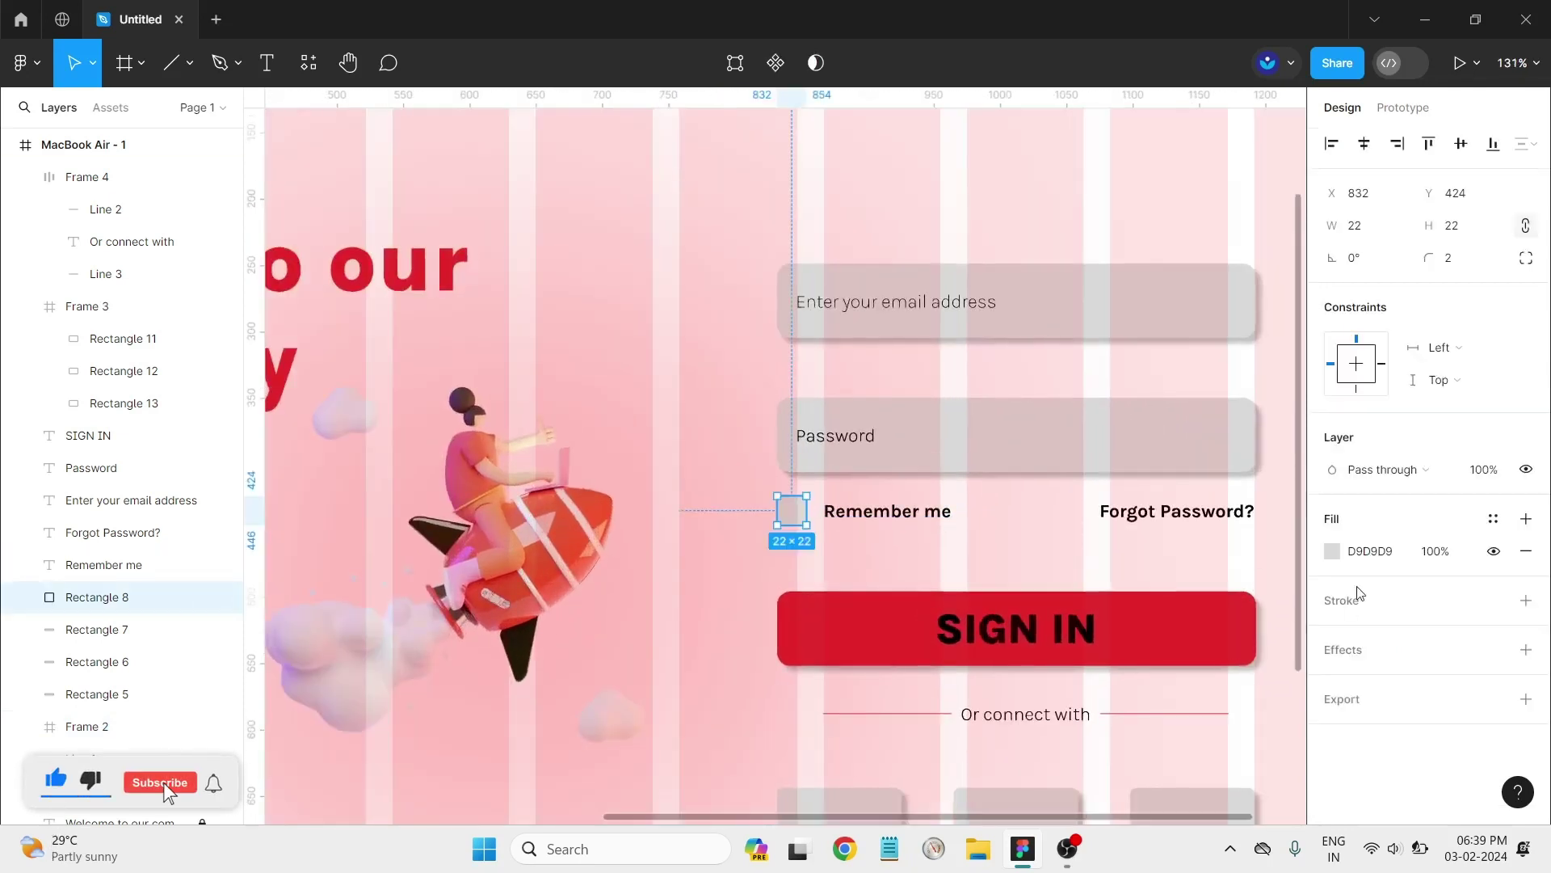
click(1526, 650)
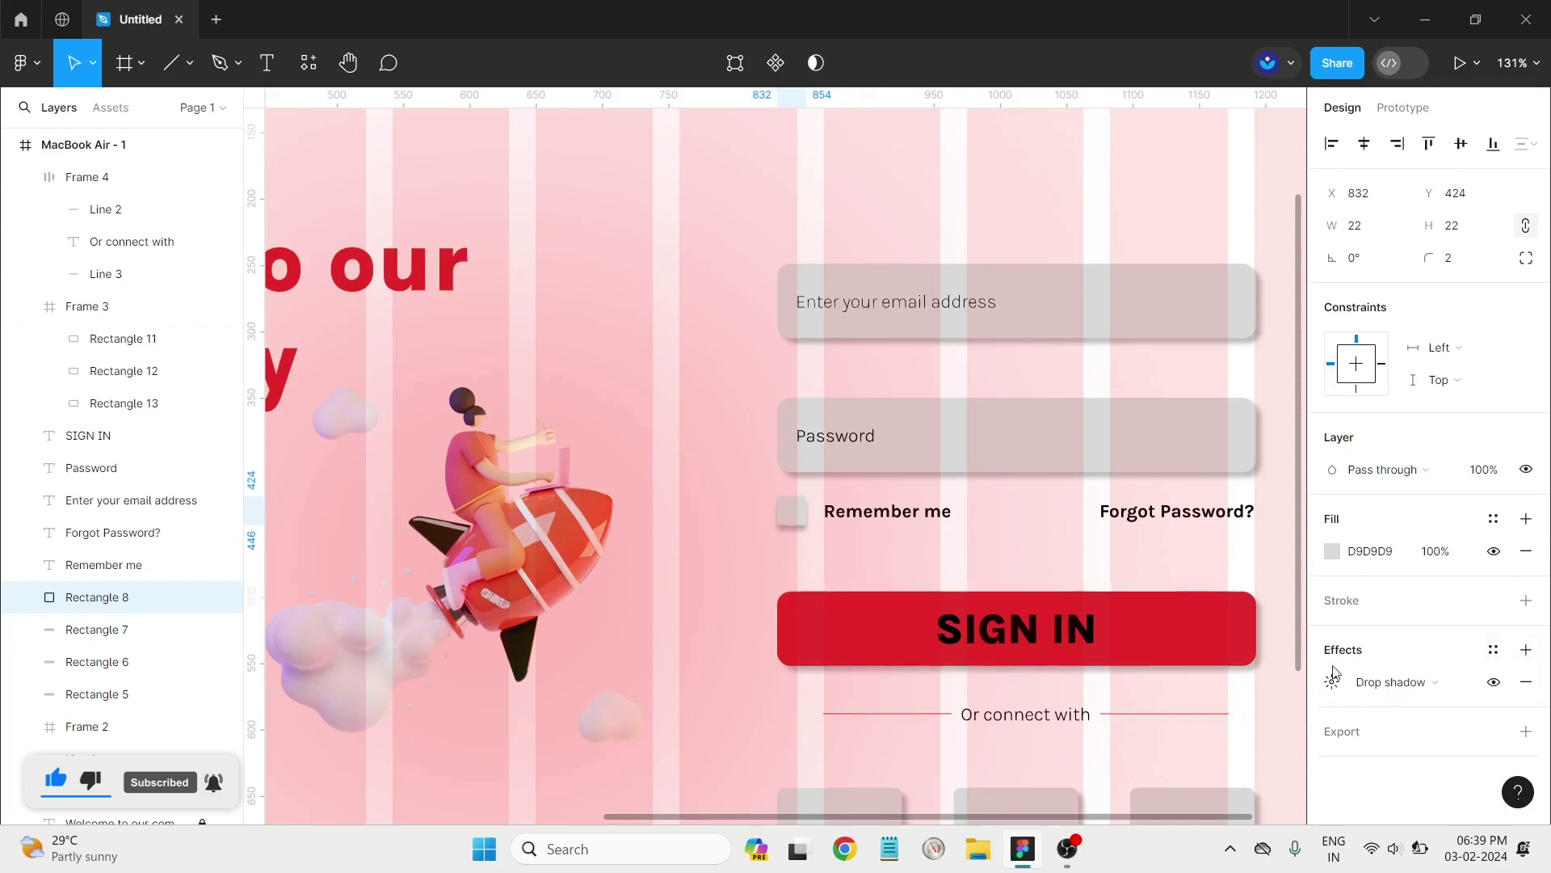
click(1332, 682)
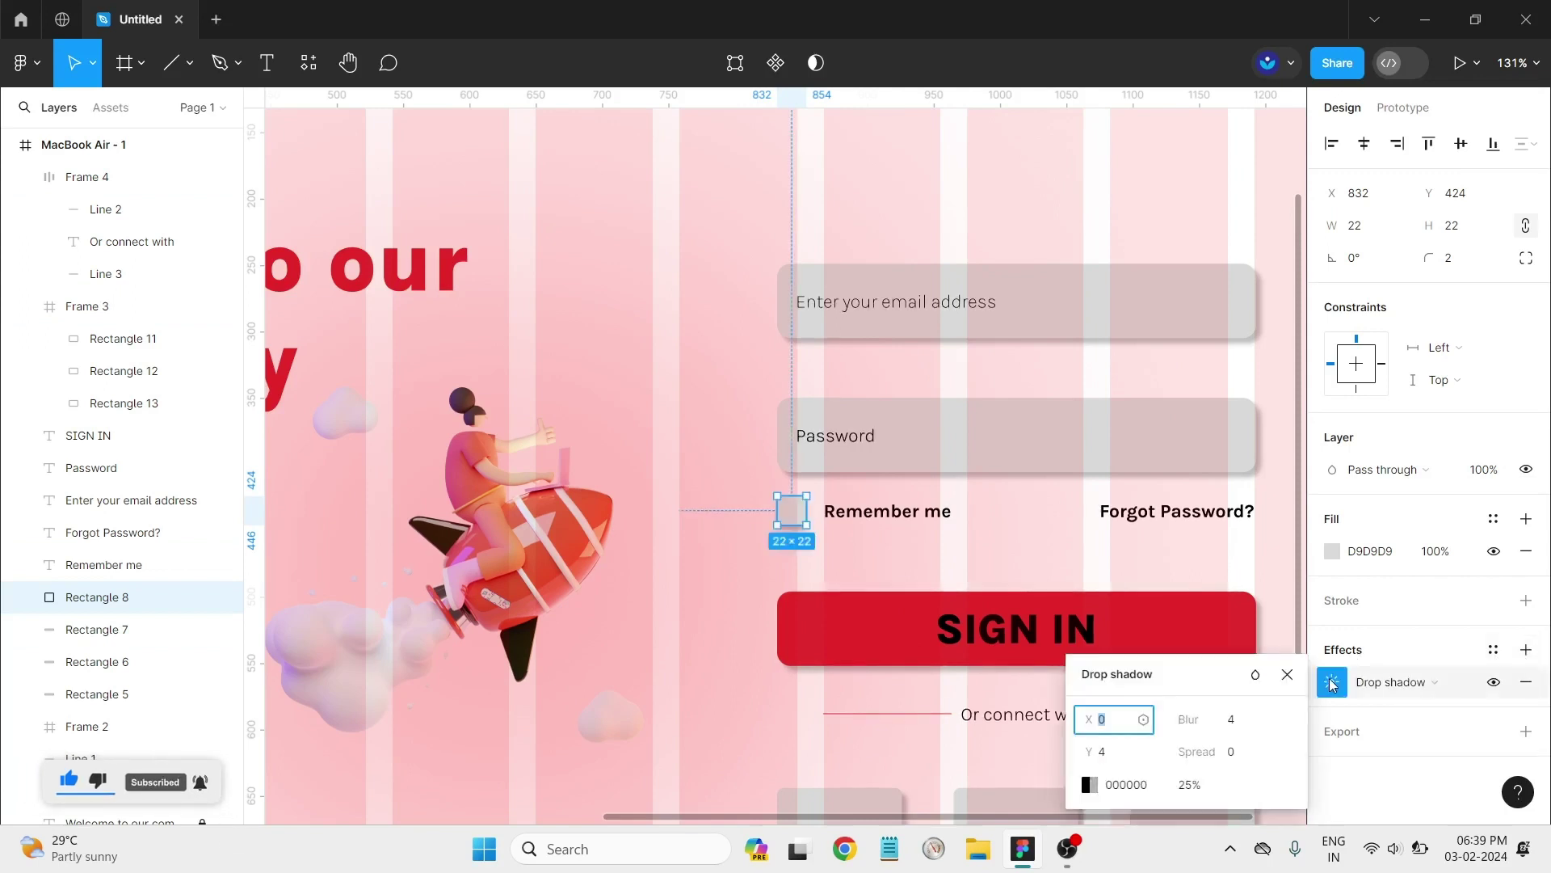
text(4)
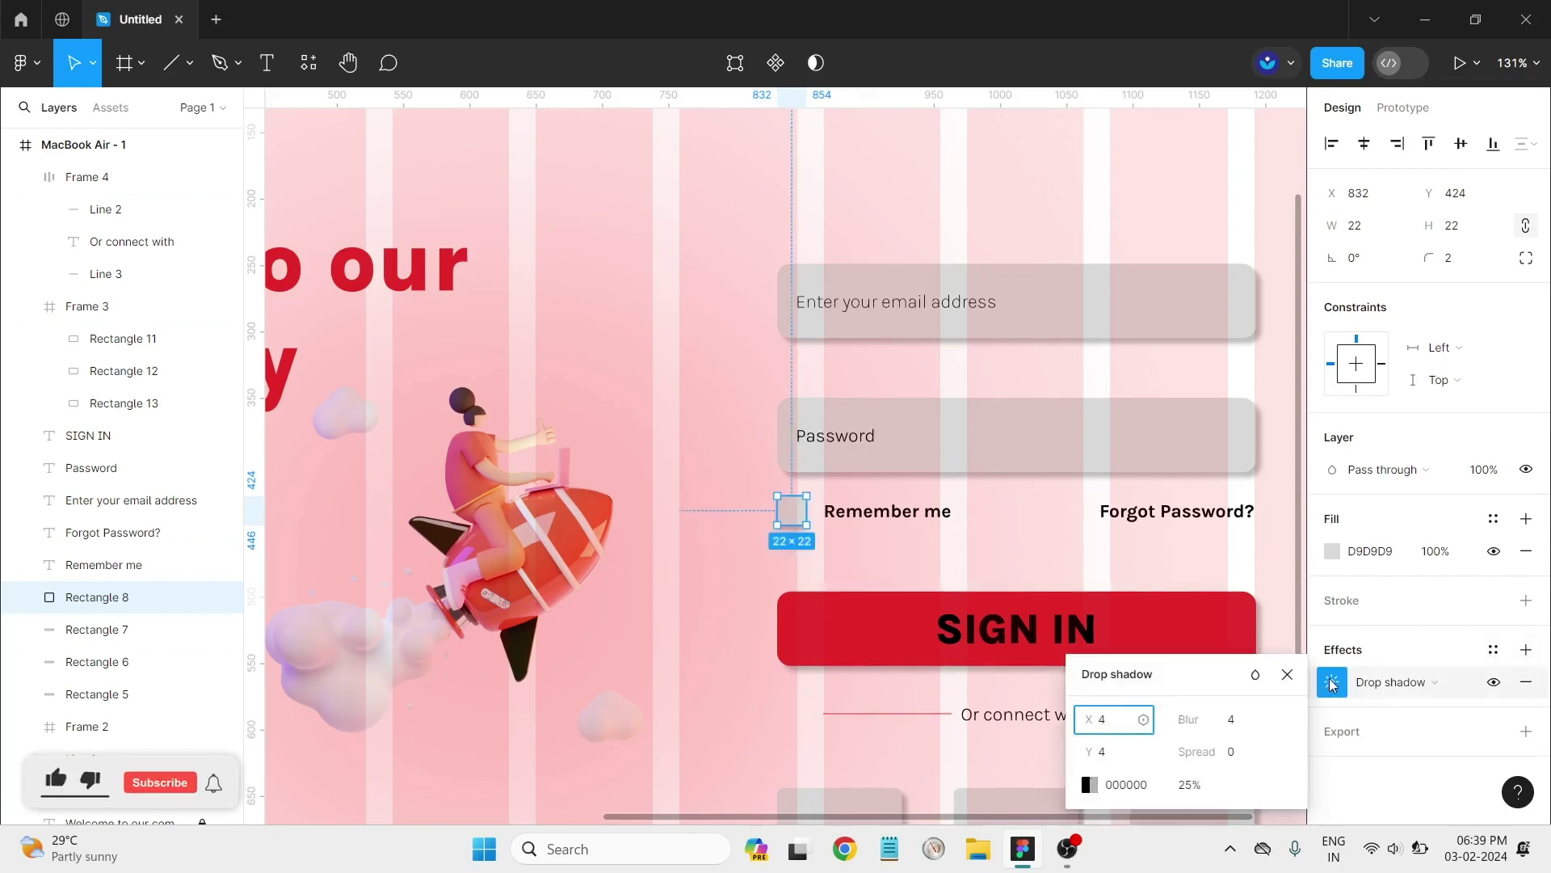
click(919, 694)
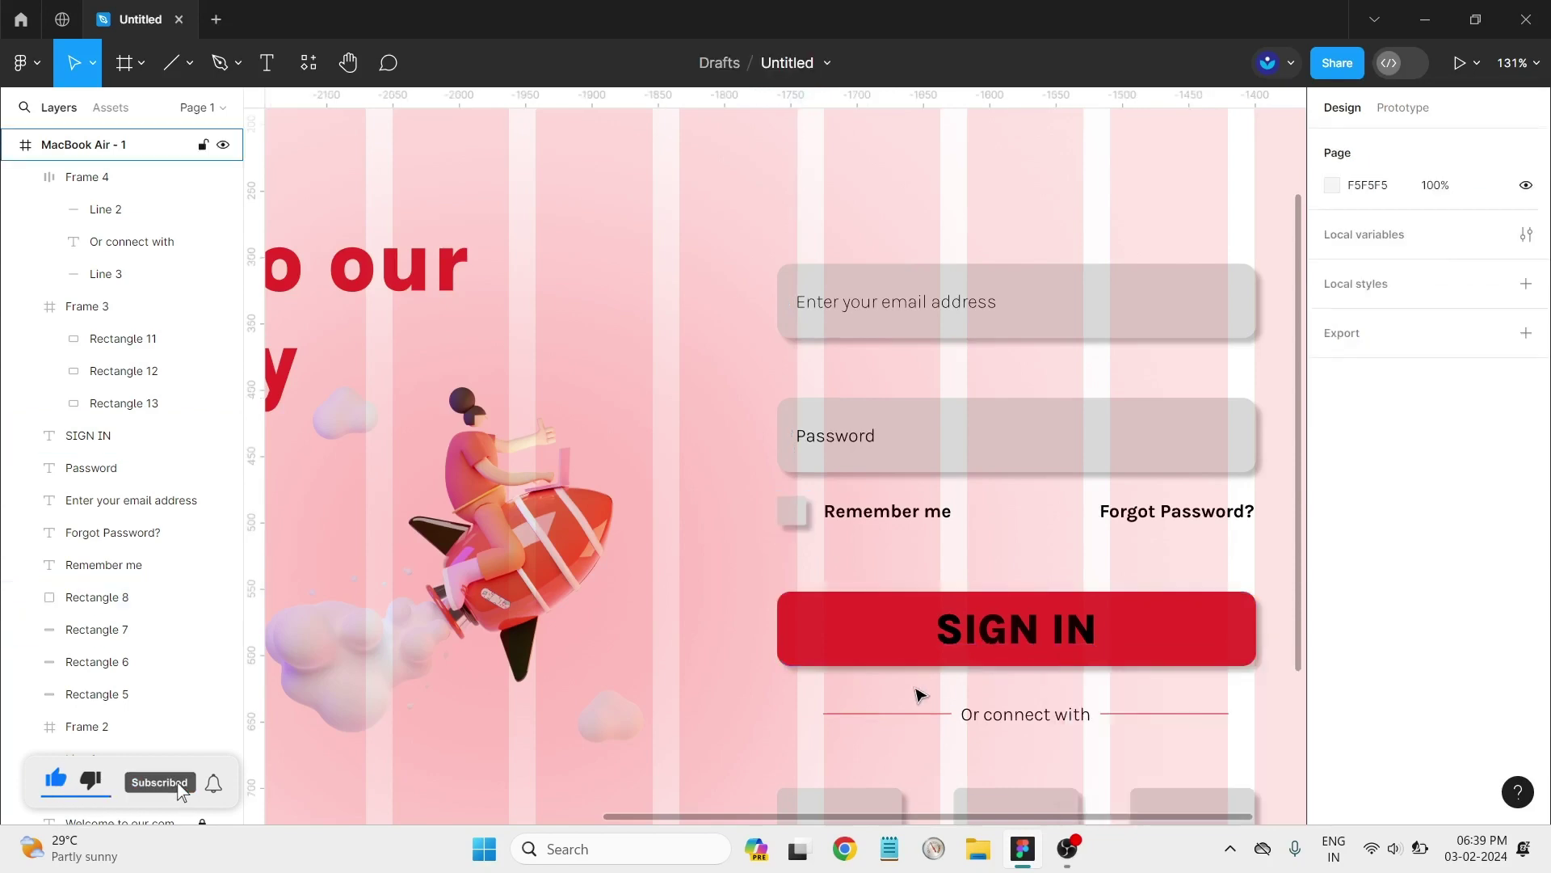
scroll(918, 695, down, 2)
scroll(919, 694, down, 1)
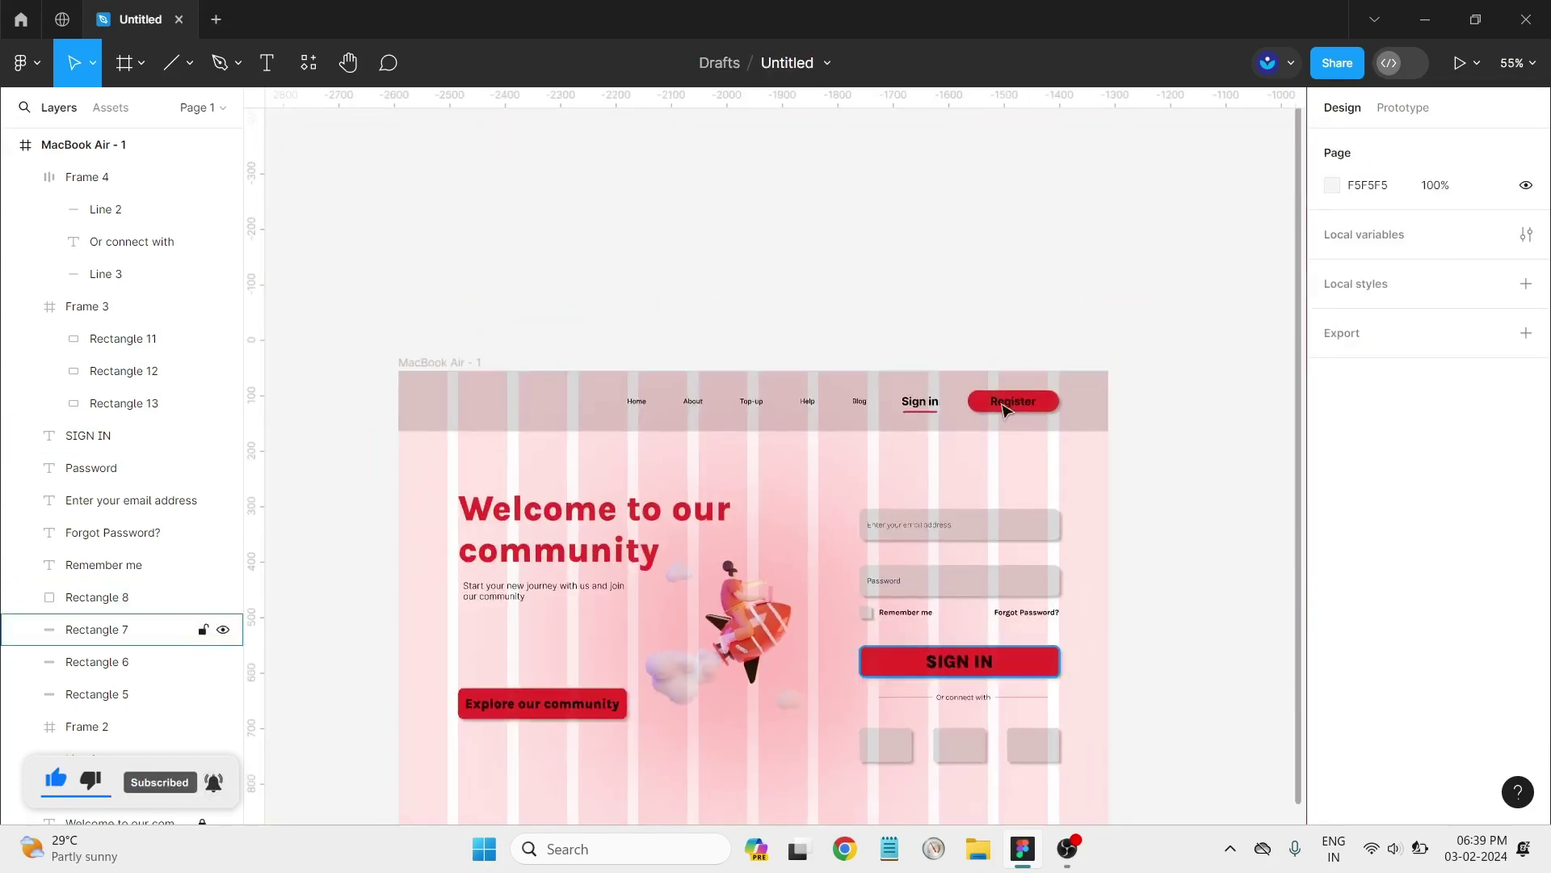
Step: Add a default drop shadow to the red Line 1 underline under the Sign in link
scroll(1074, 442, down, 2)
click(932, 356)
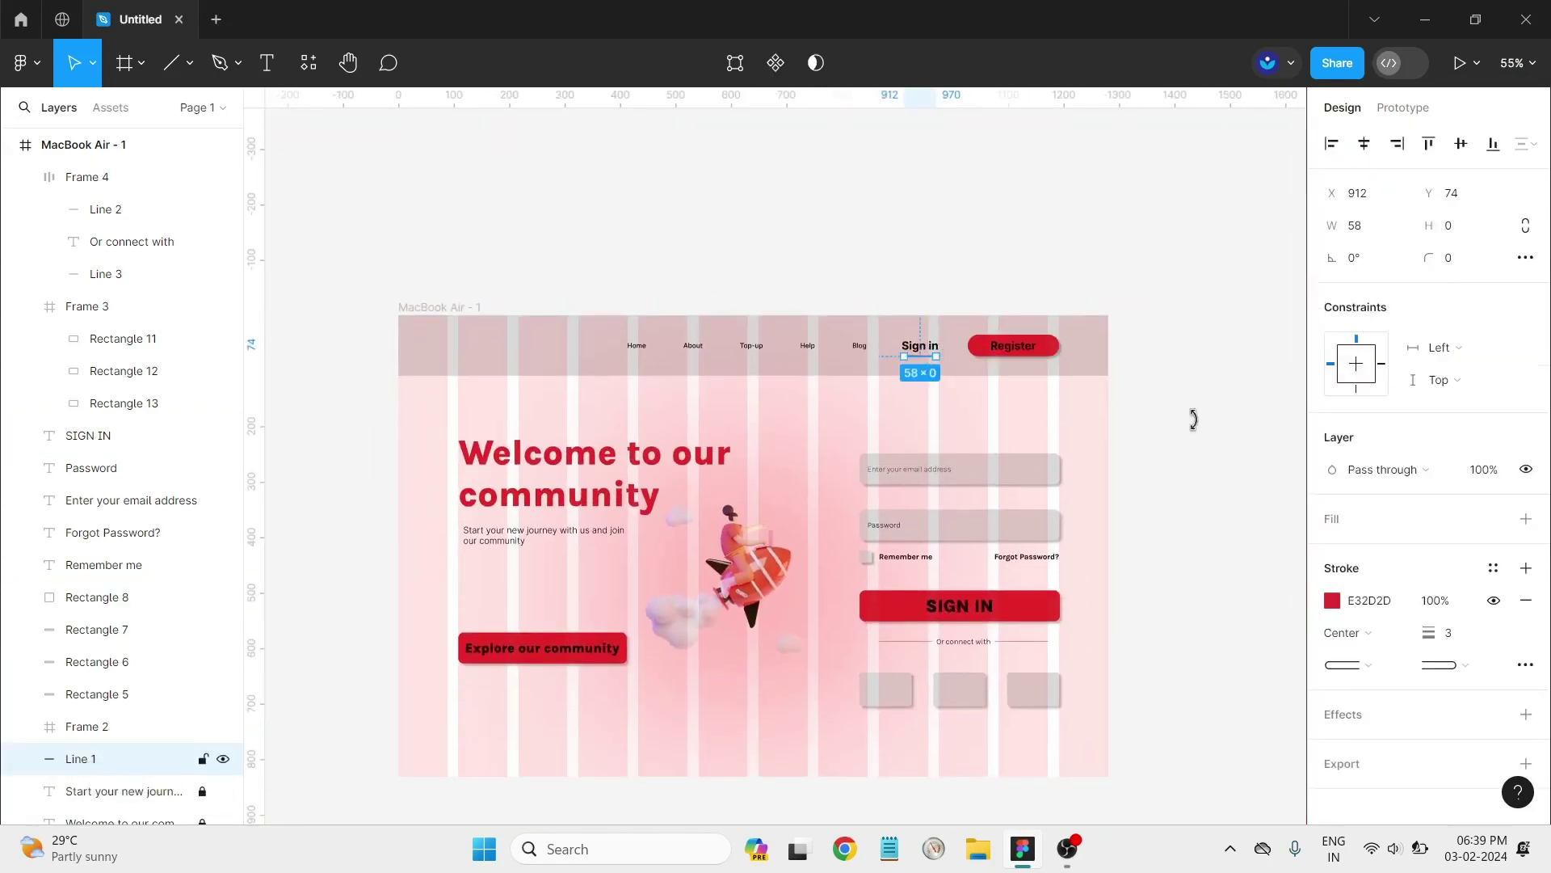
click(1525, 700)
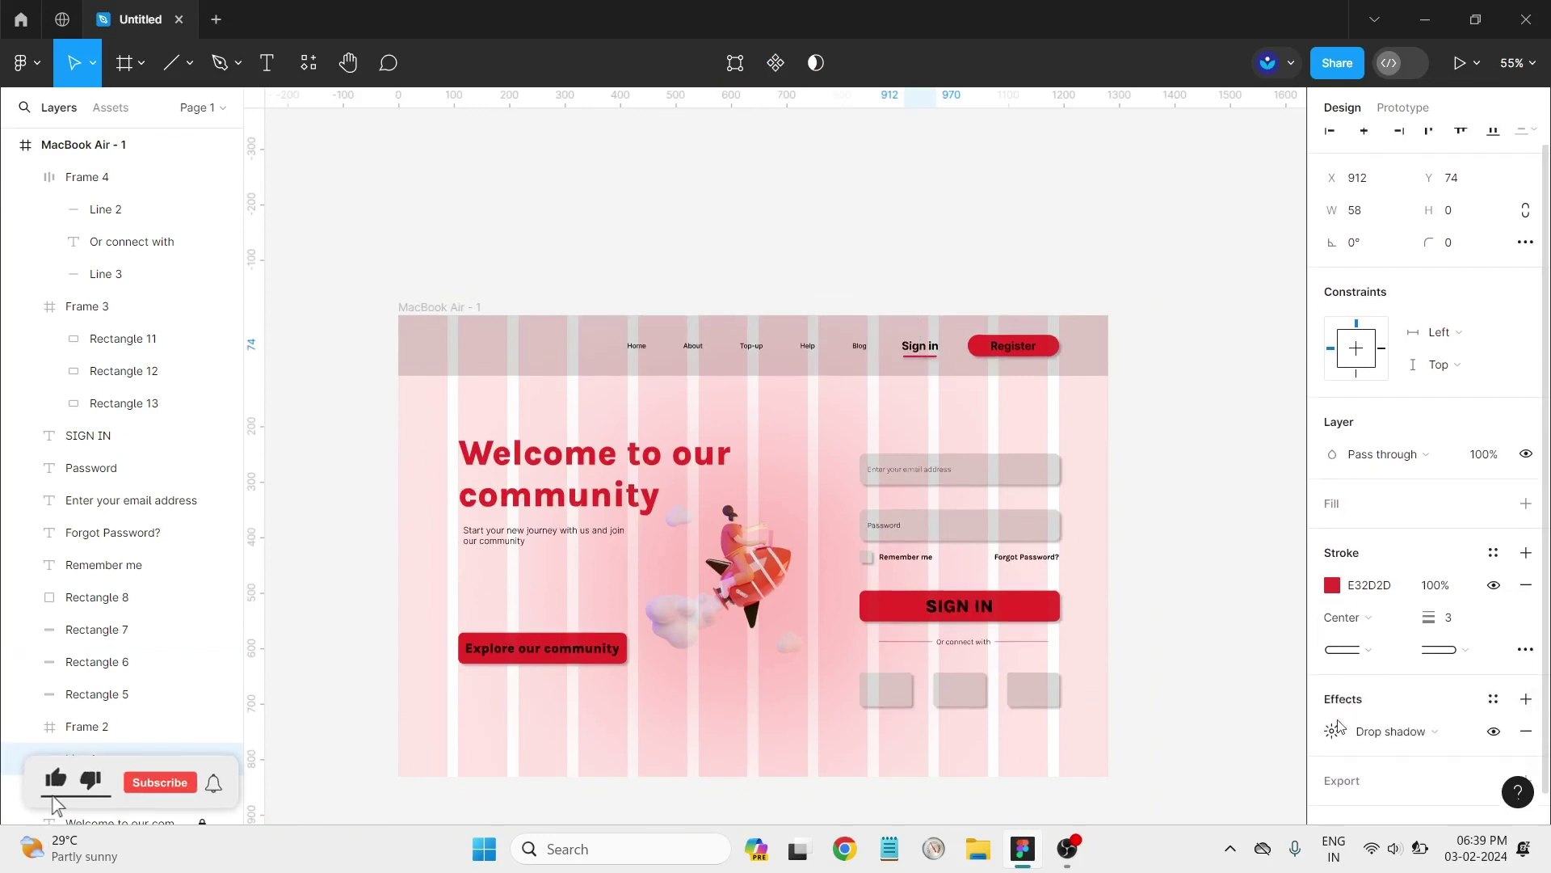
click(1331, 731)
click(1218, 629)
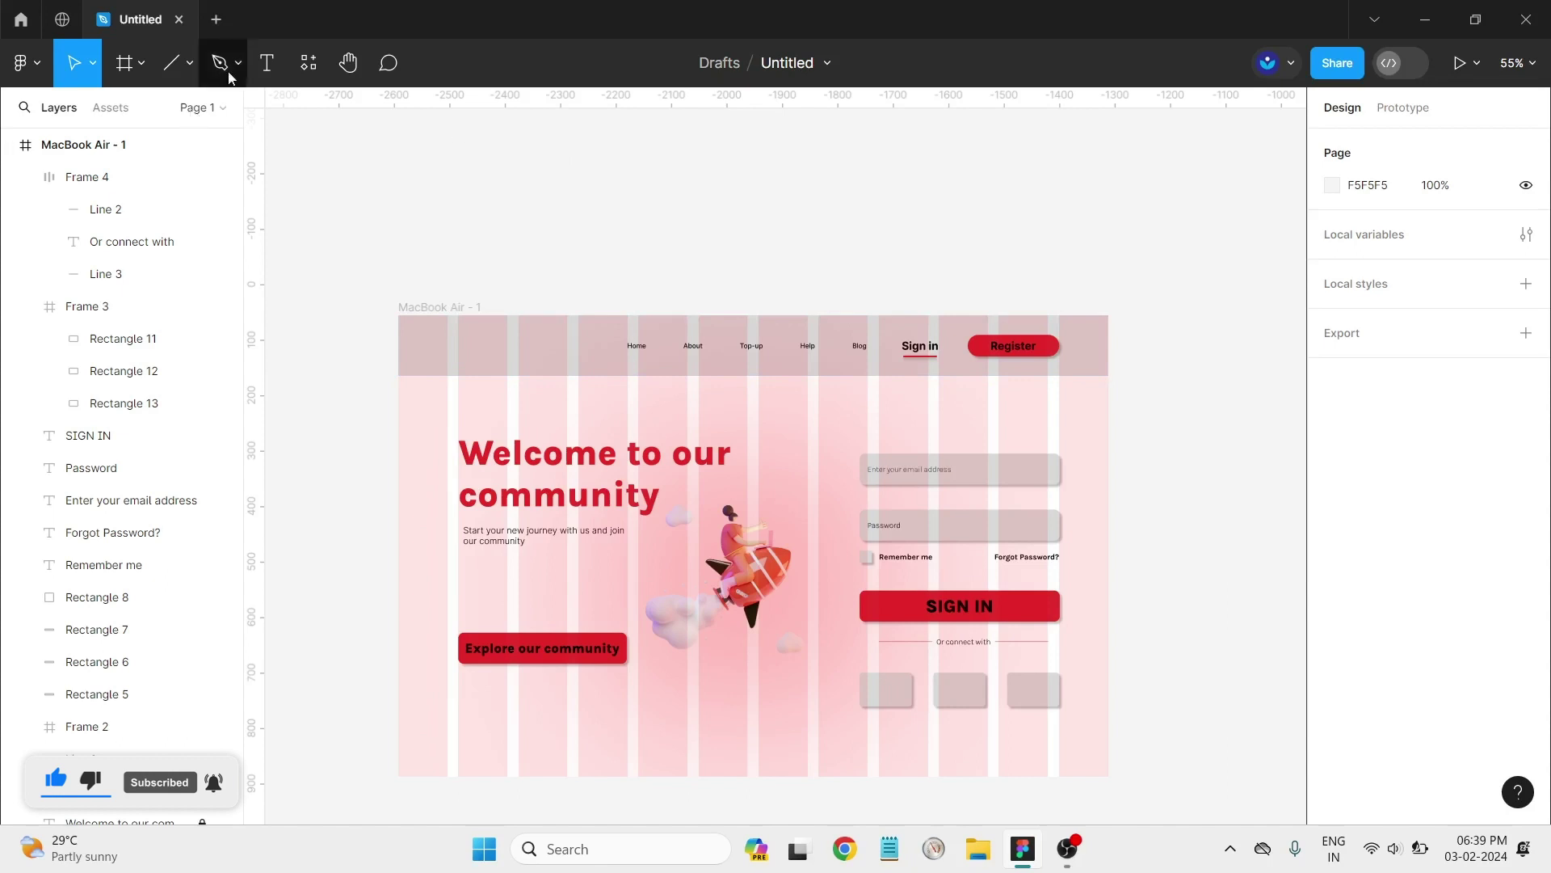
Step: Run the Iconify plugin, search apple, and place an Apple icon on the middle social box
click(308, 62)
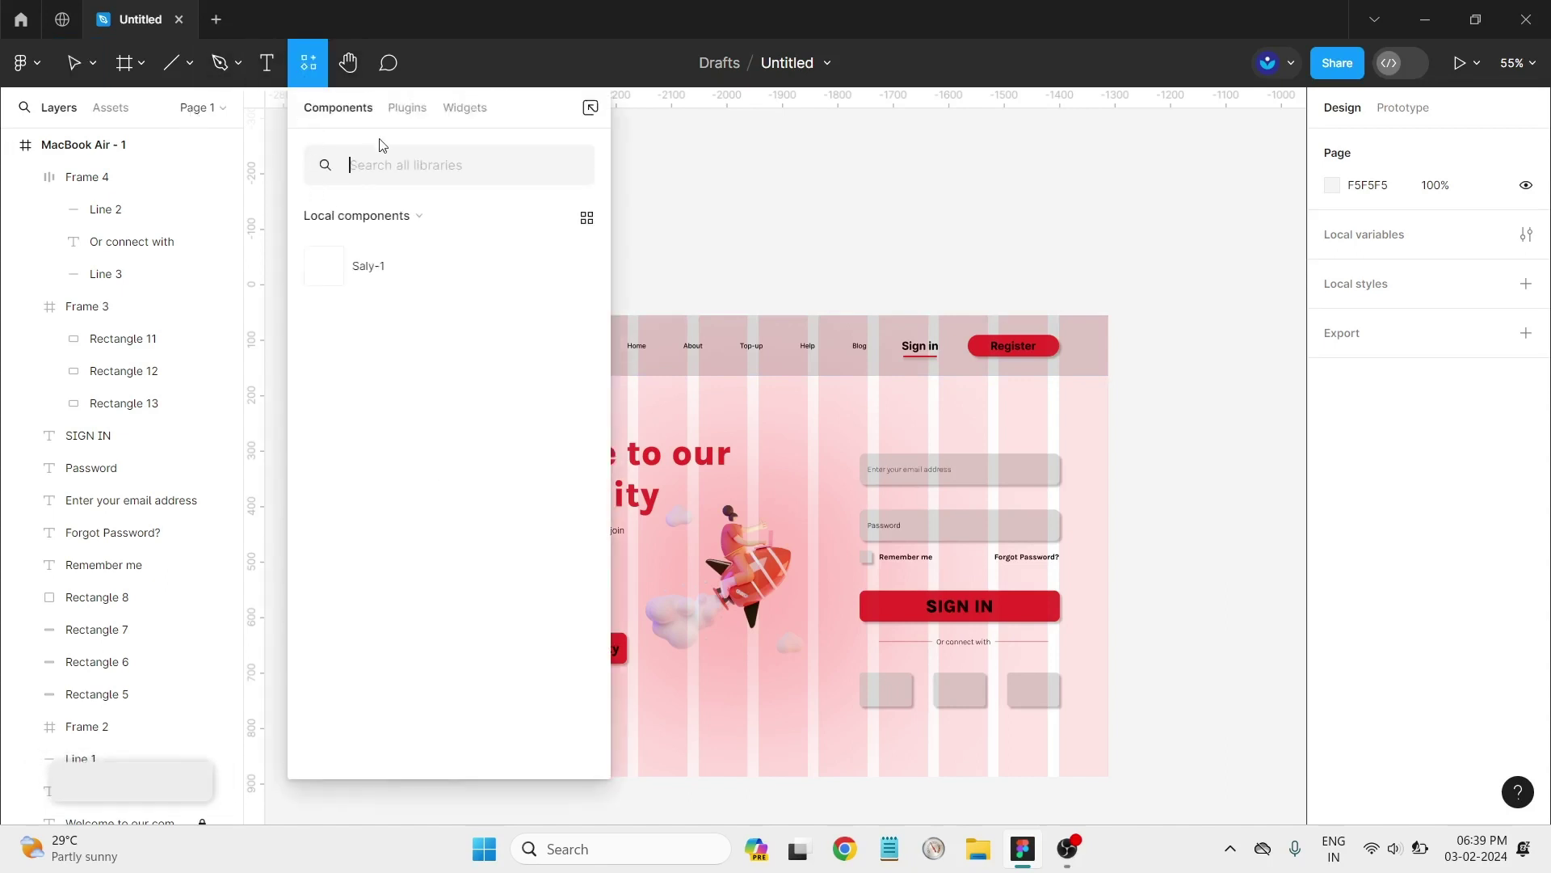
click(408, 109)
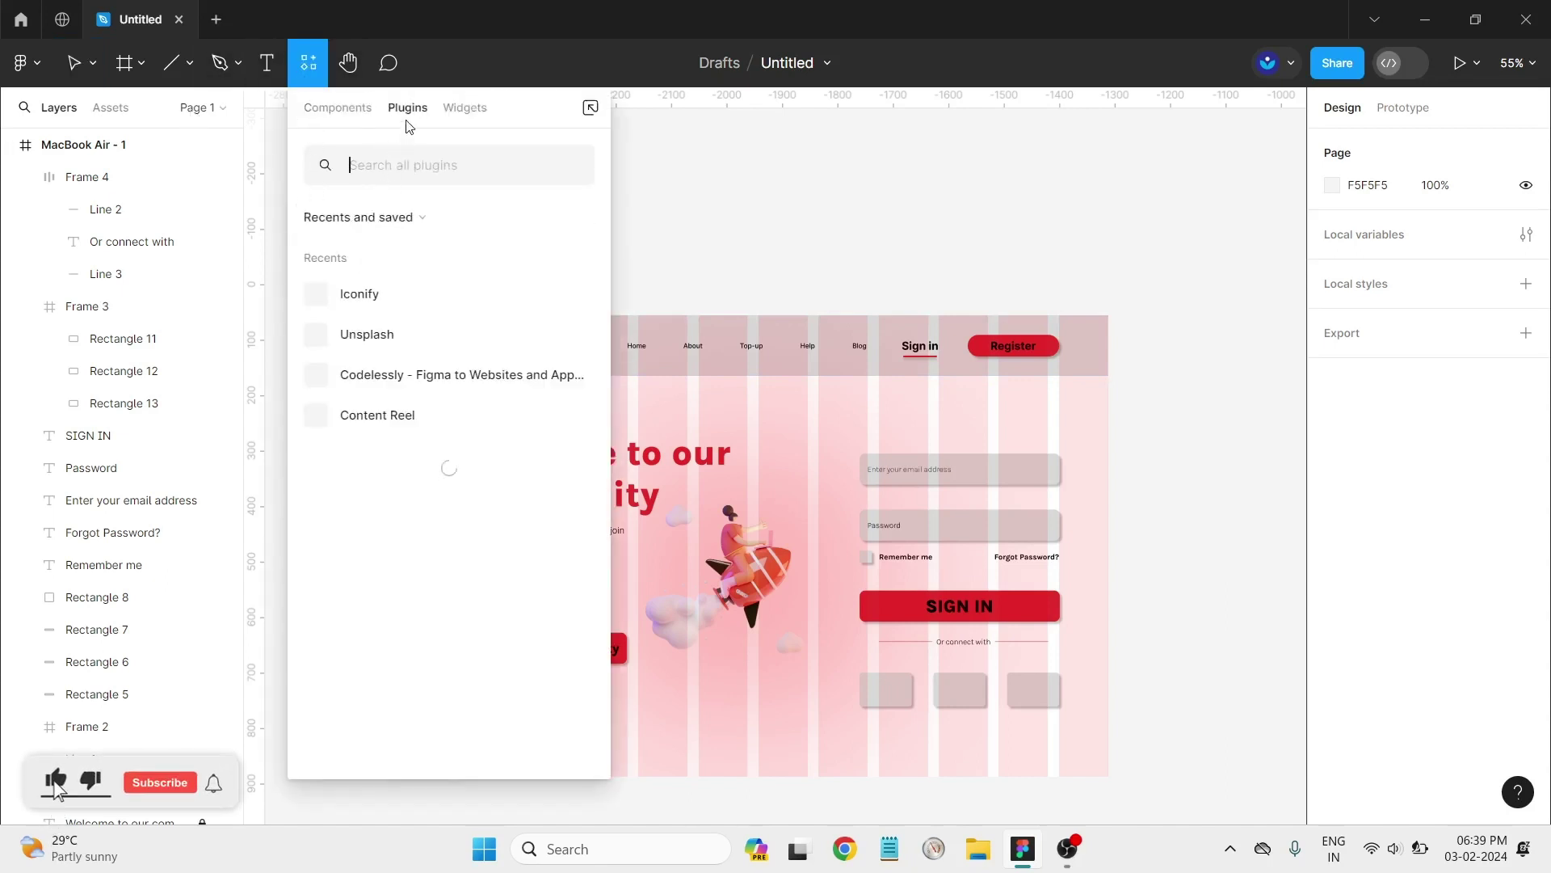
key(Escape)
text(apple)
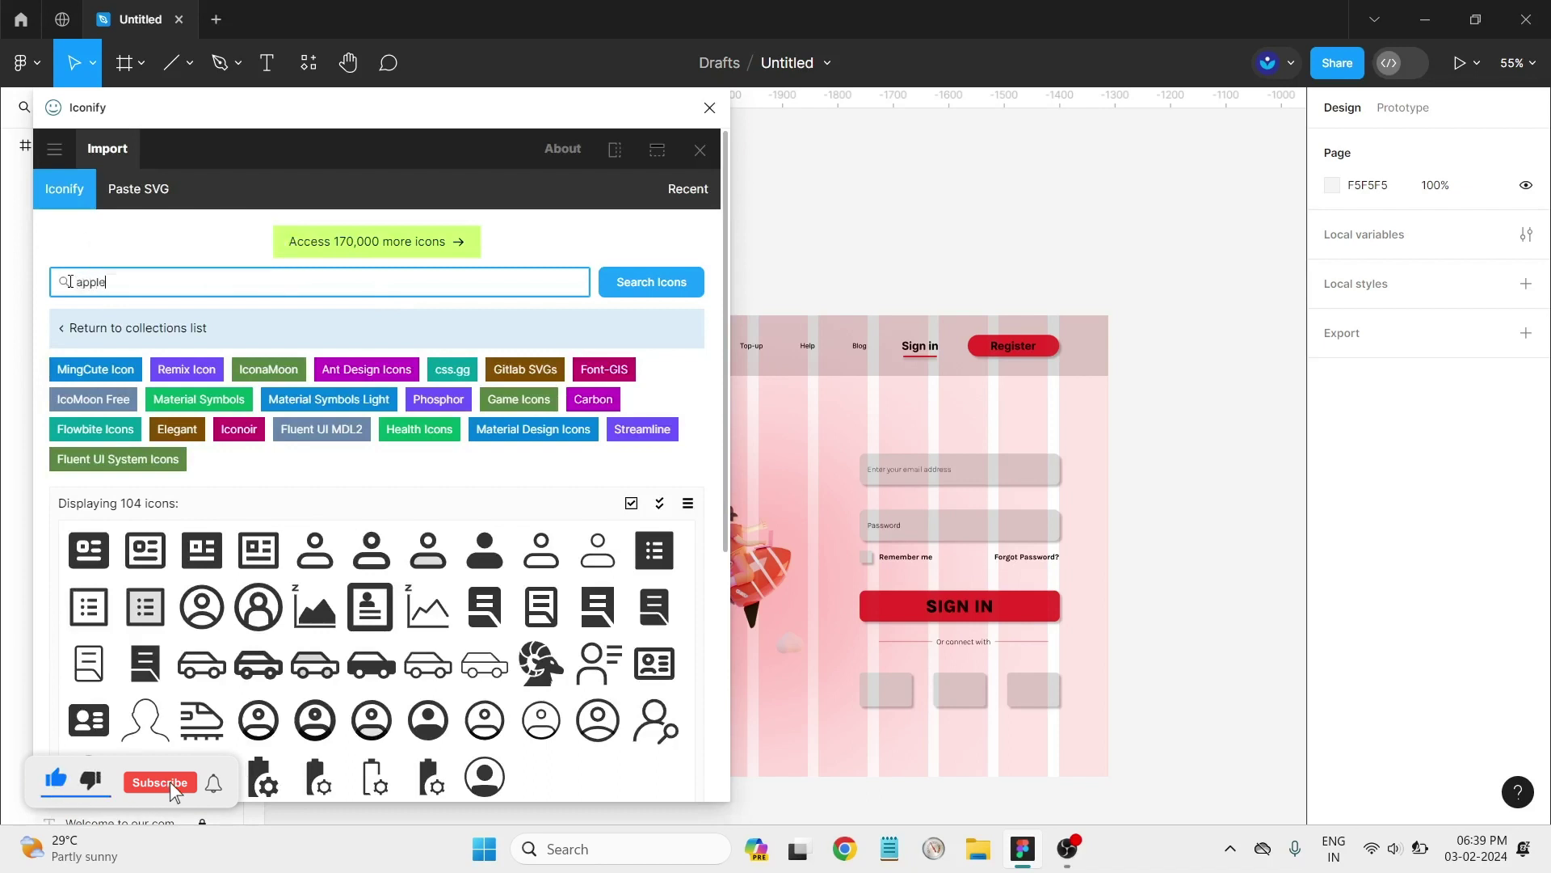
key(Return)
scroll(294, 453, down, 1)
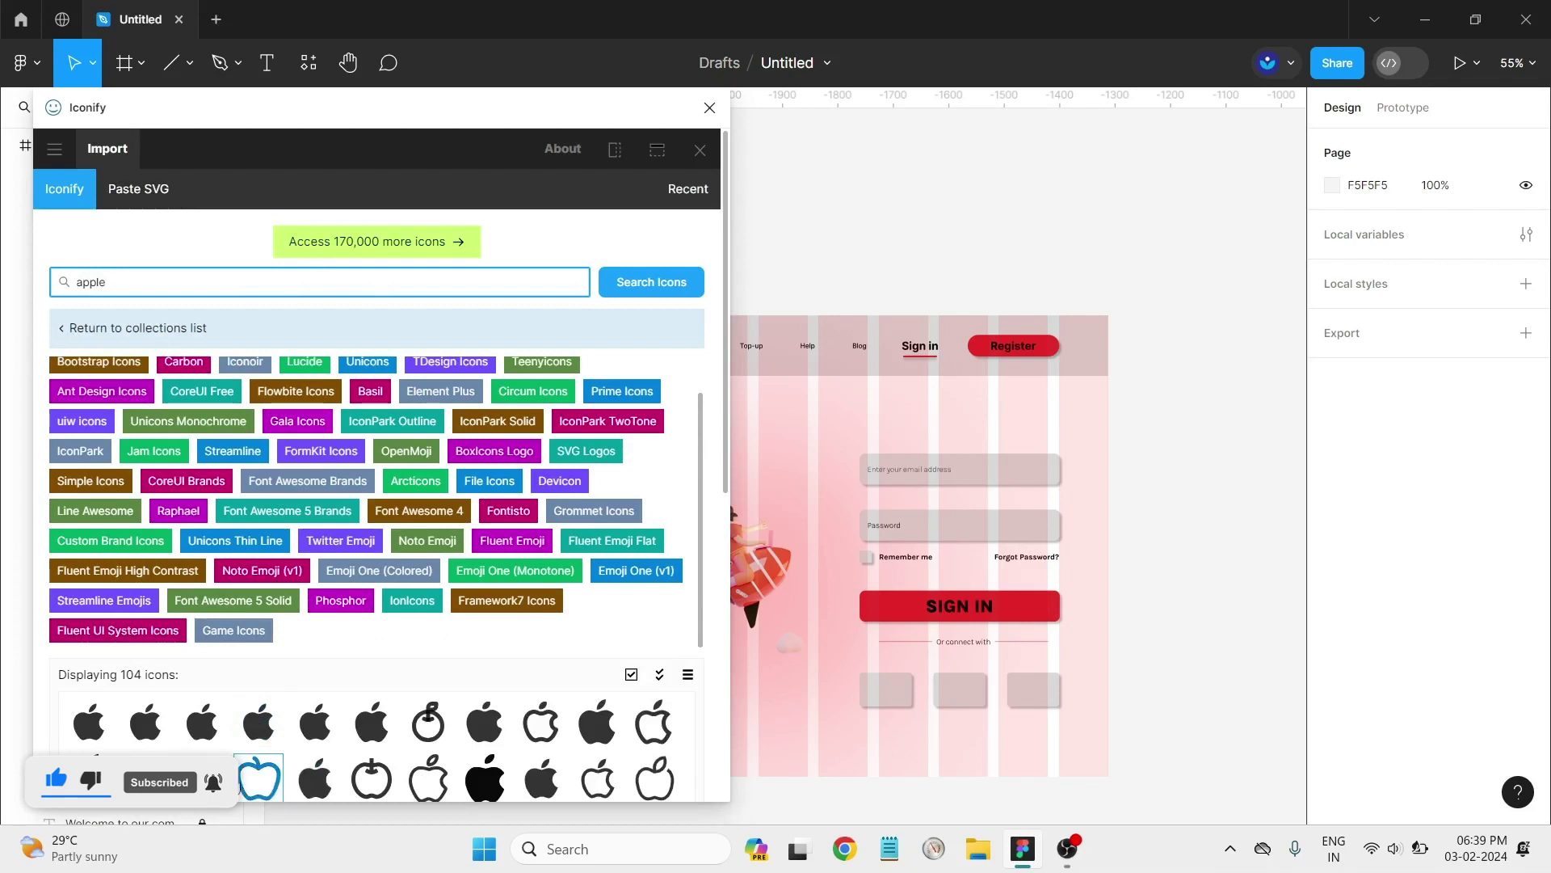
drag(89, 722, 948, 679)
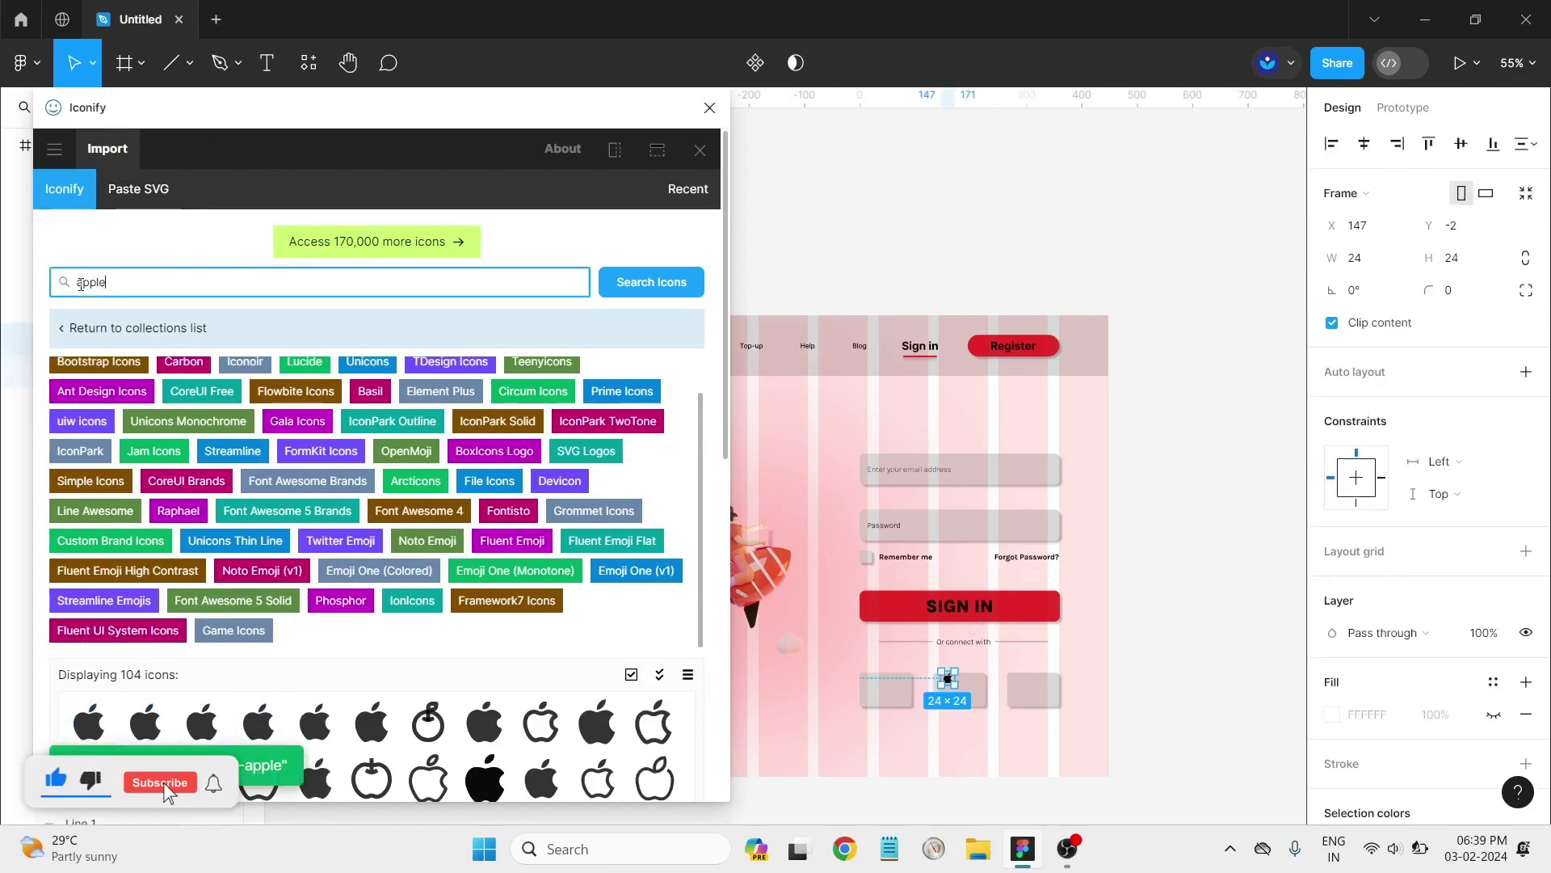
Step: Search Iconify for google and place the Google G icon on the right social box
drag(168, 277, 50, 291)
text(googl)
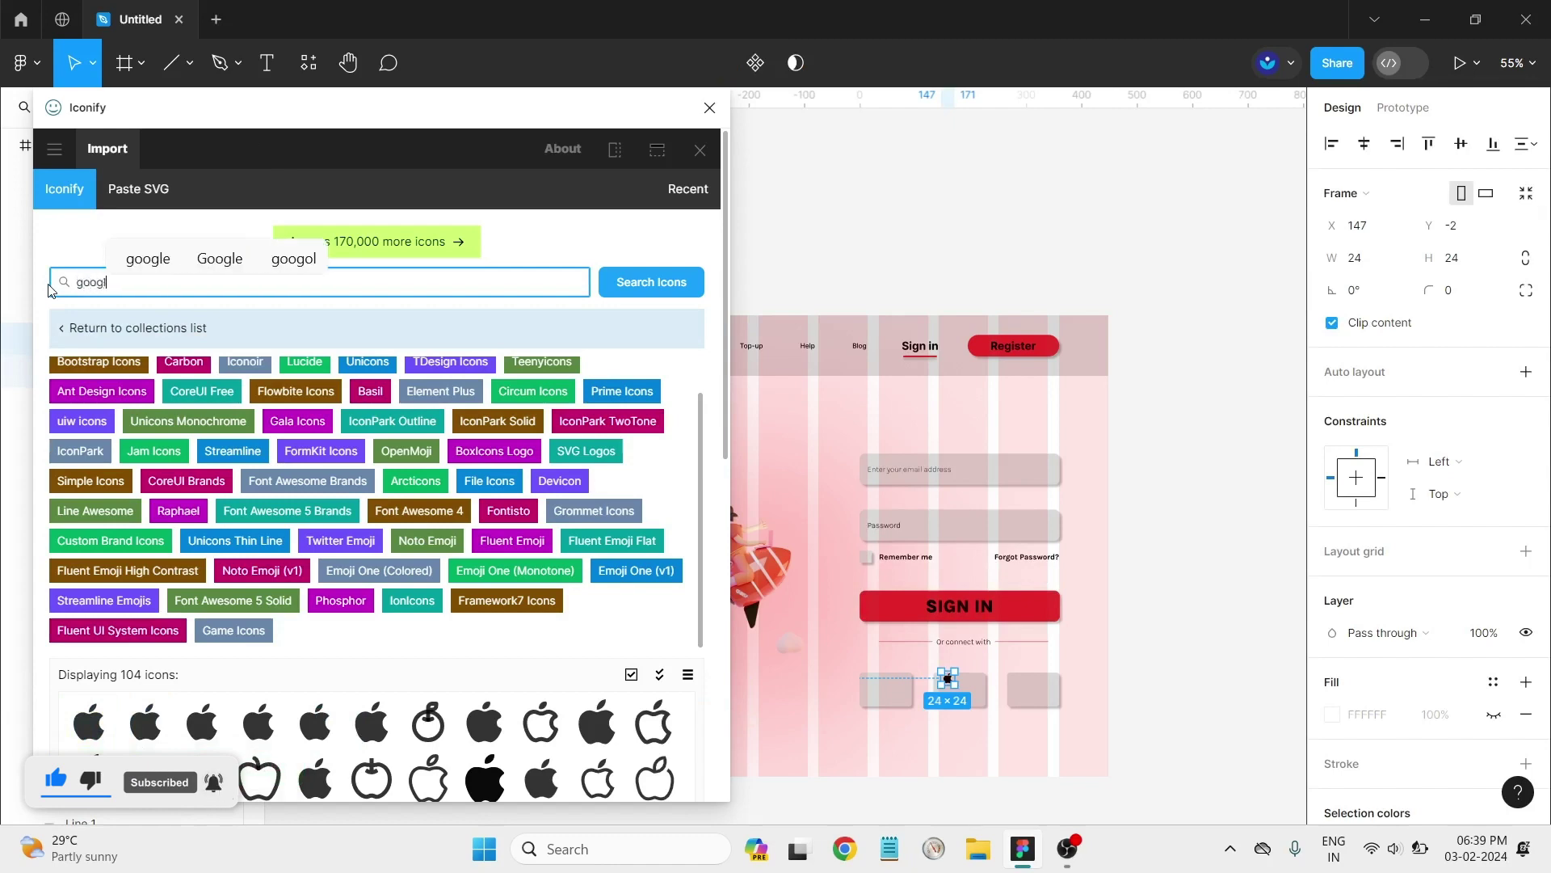
text(e)
key(Return)
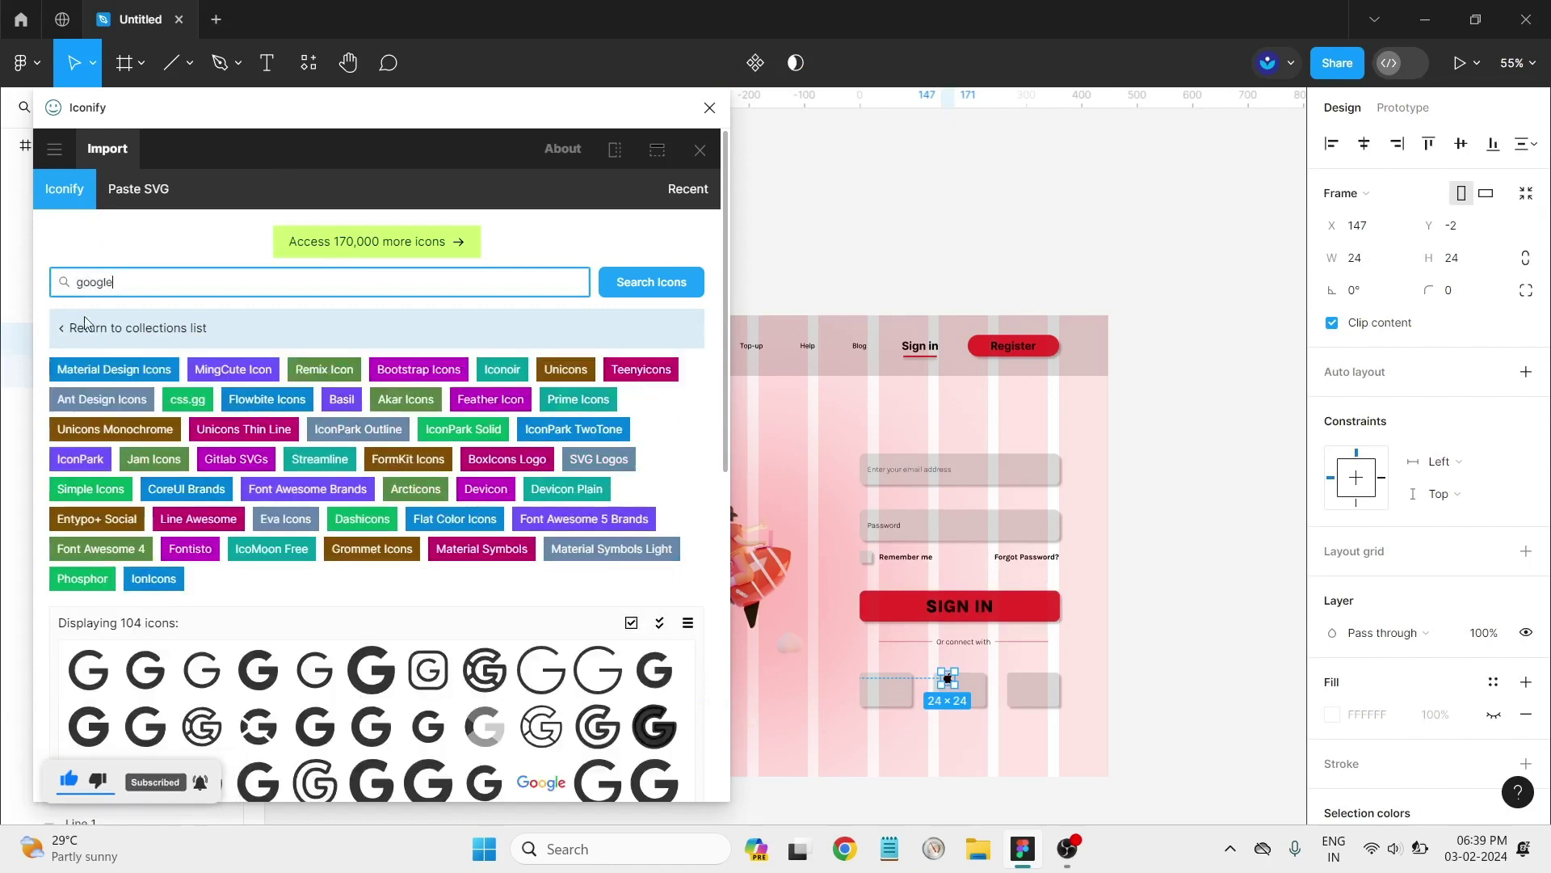
scroll(404, 512, down, 1)
scroll(403, 512, down, 4)
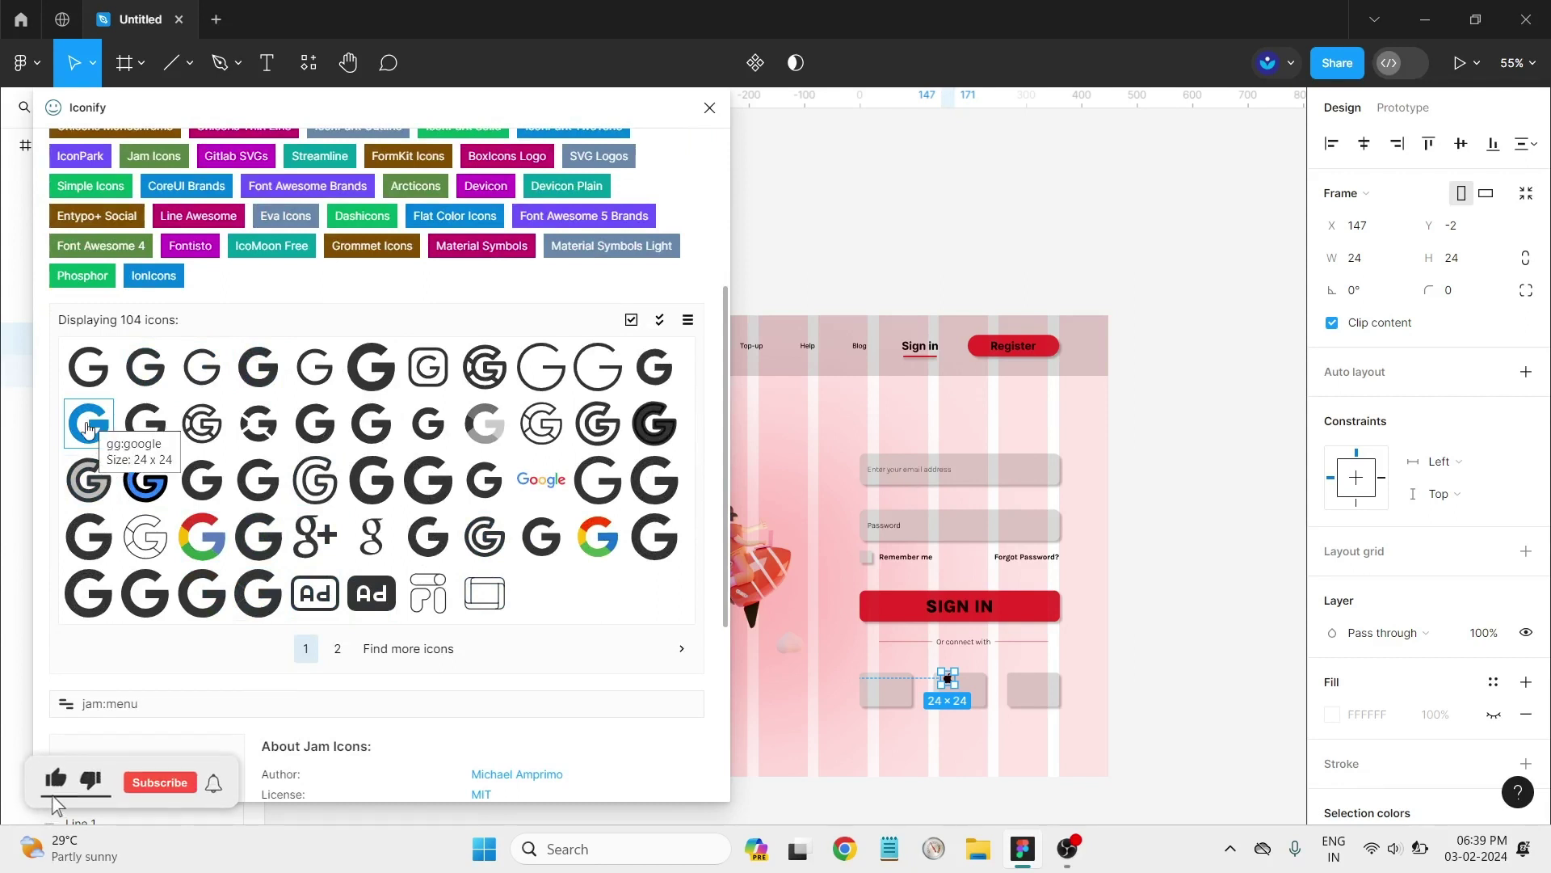
drag(89, 422, 1028, 673)
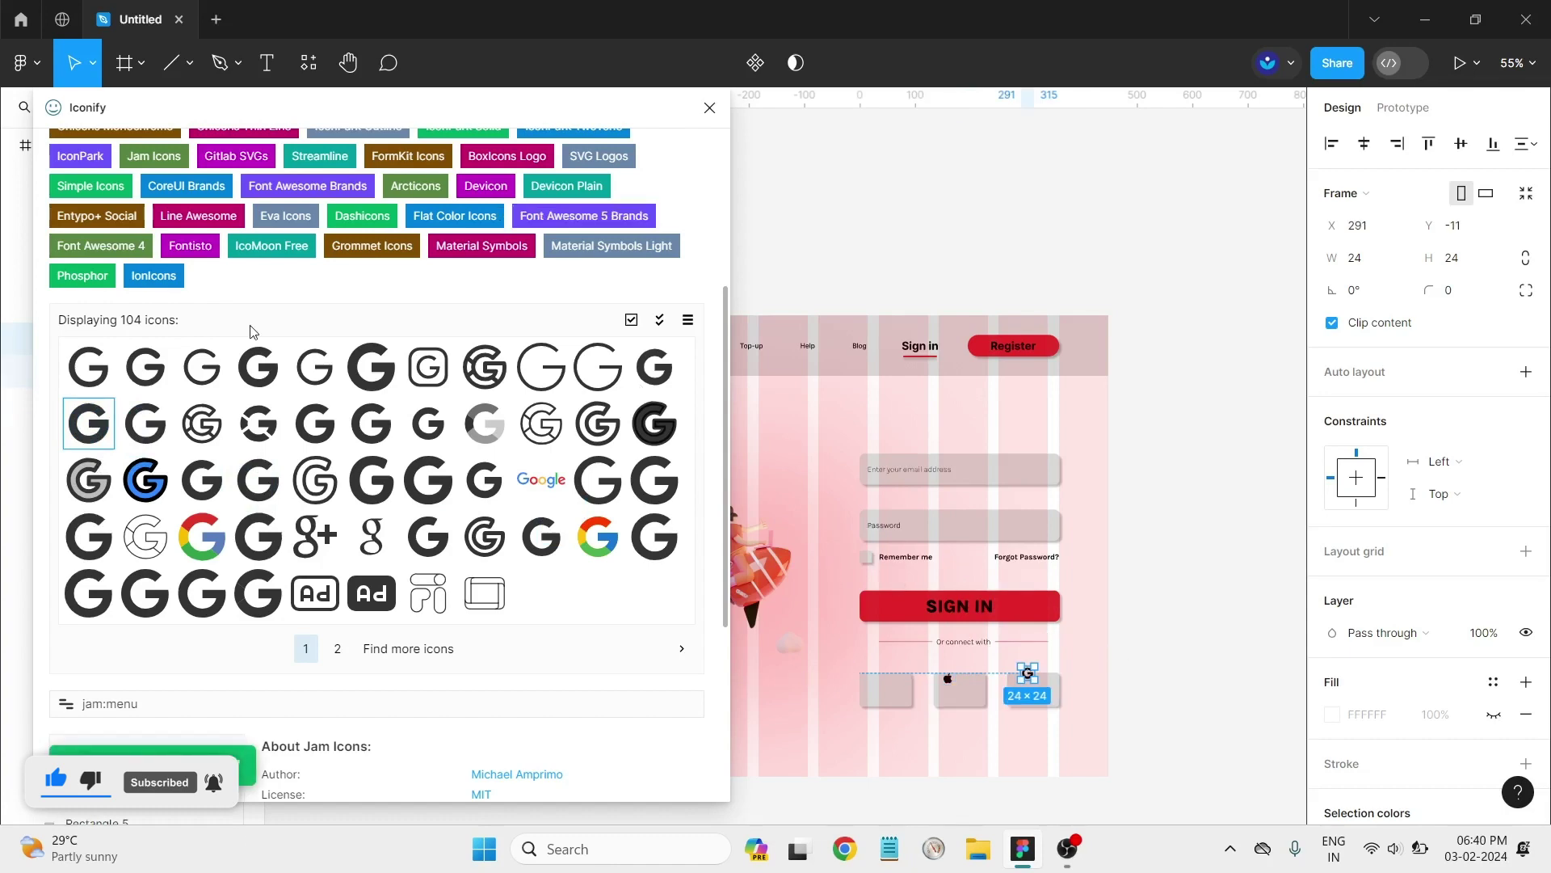
Step: Search for facebook and place a 24×24 Facebook icon below the social boxes
scroll(250, 331, up, 4)
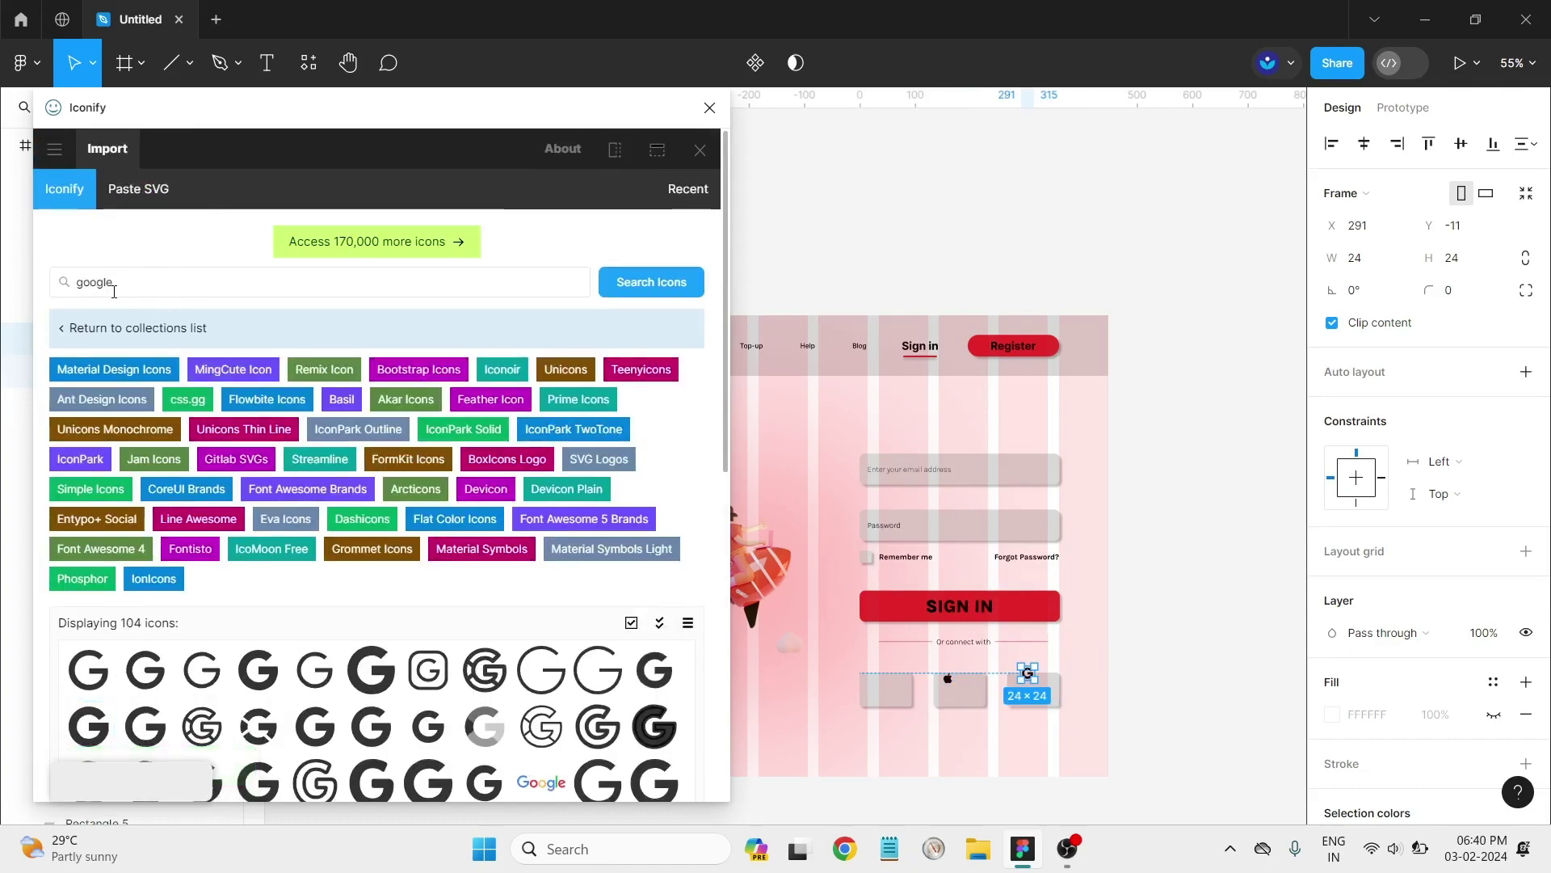
drag(114, 288, 60, 286)
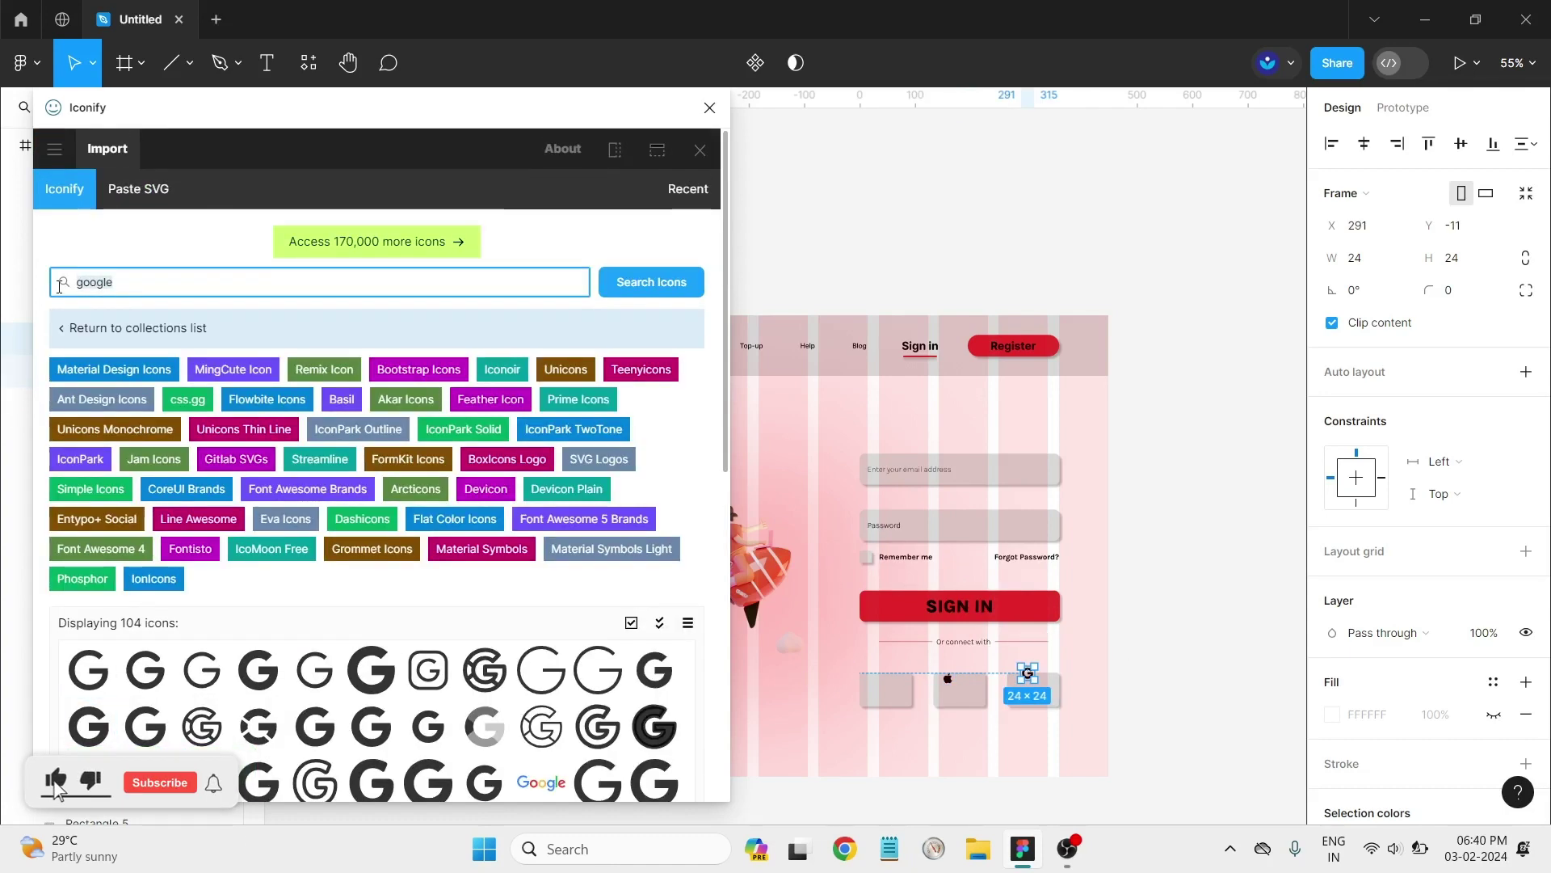
text(faceb)
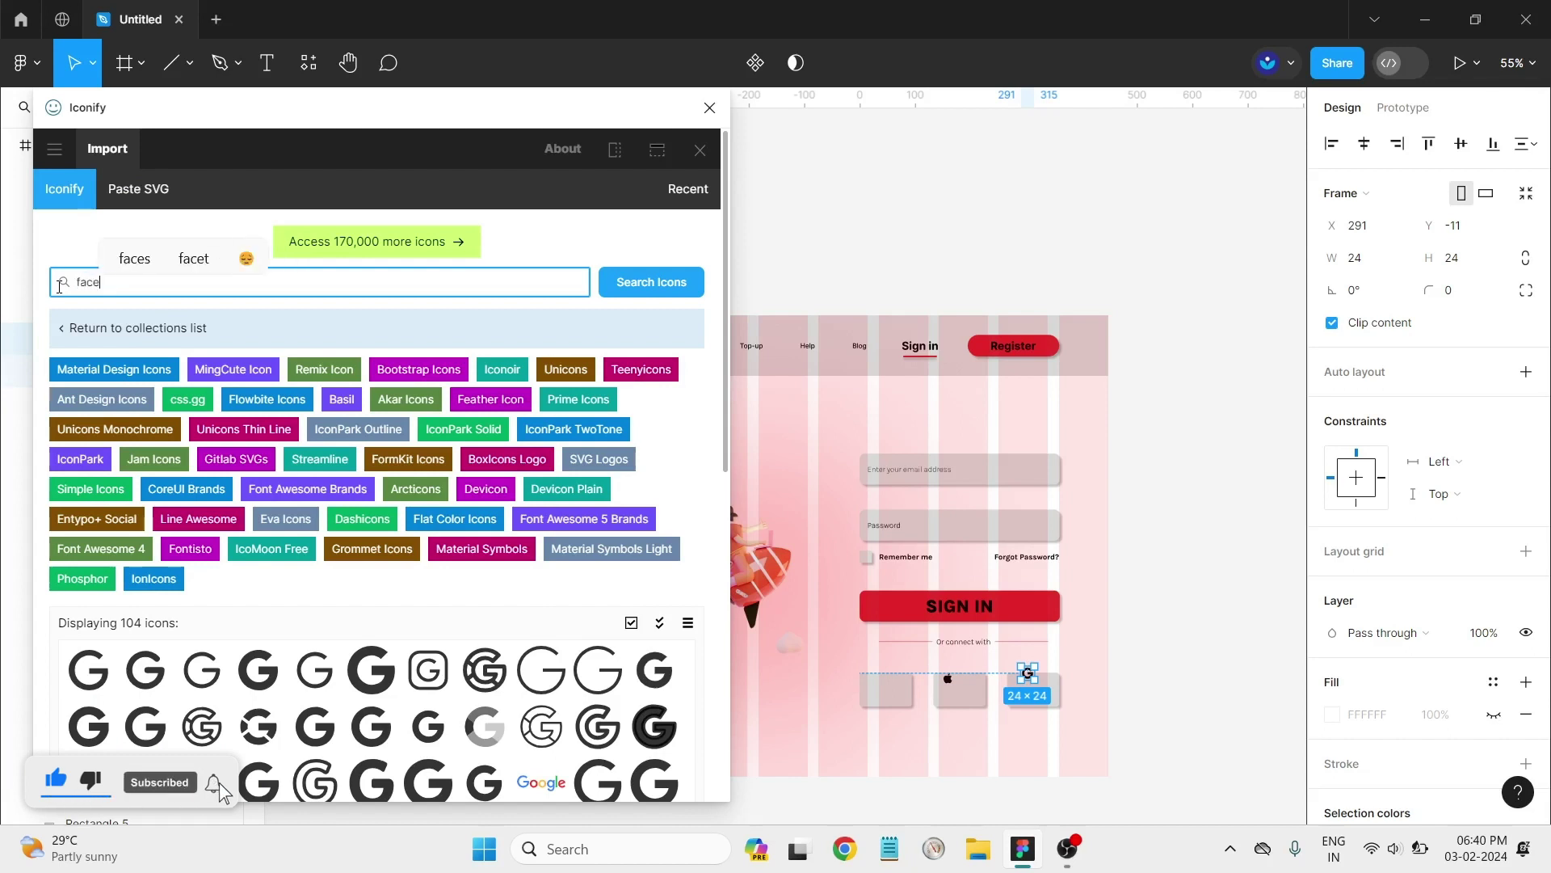
text(ook)
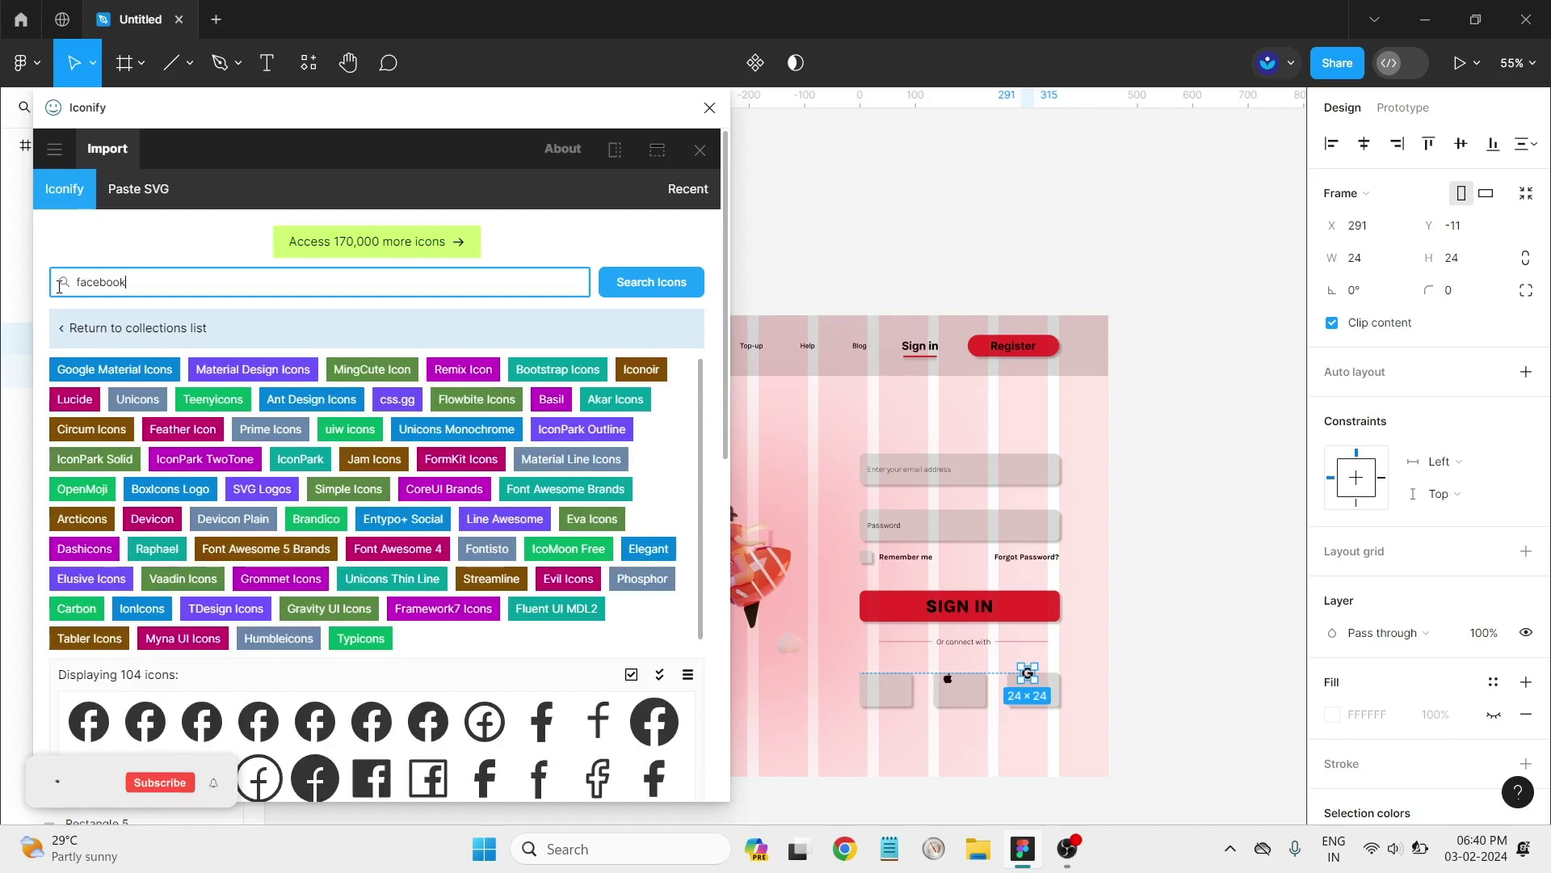
drag(108, 722, 834, 734)
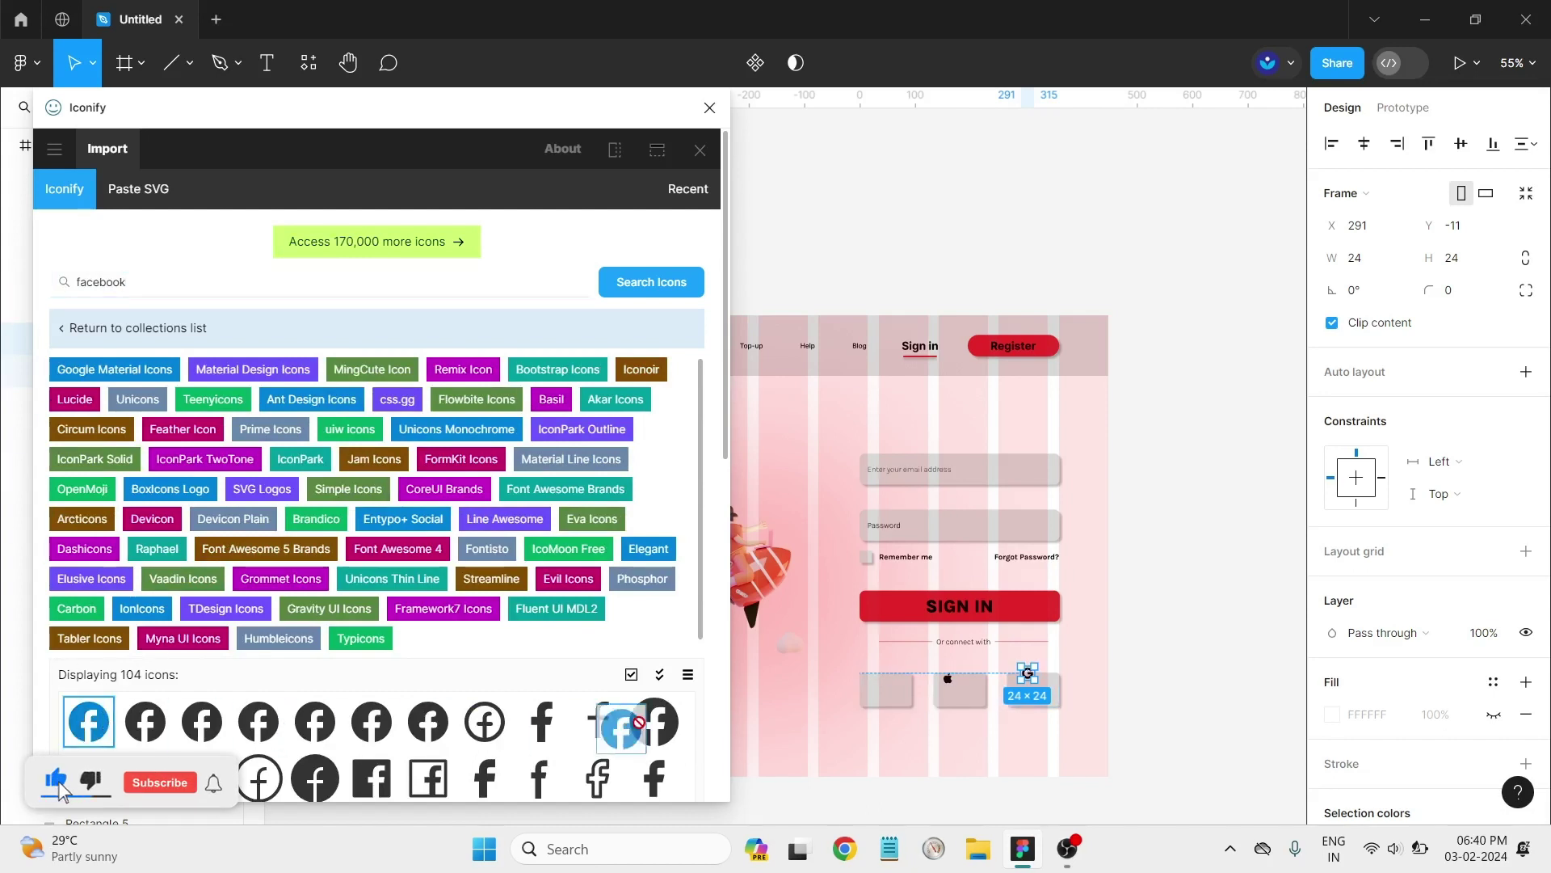
click(709, 107)
Step: Rearrange the icons: Facebook into the right box, Google into the left, Apple into the middle
ctrl+scroll(1083, 733, up, 5)
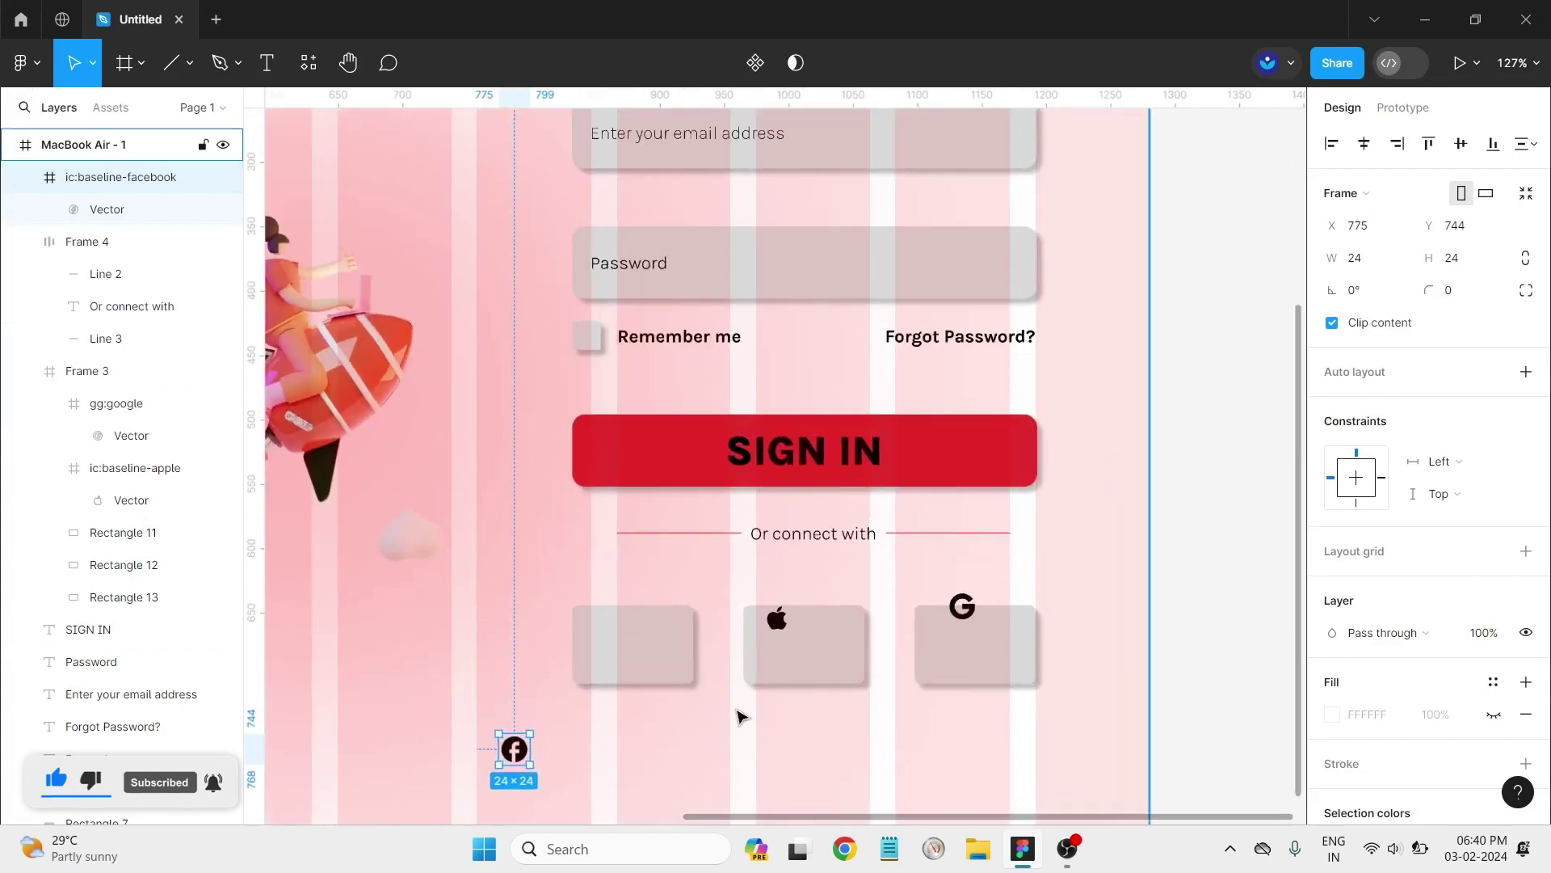
scroll(684, 668, down, 2)
scroll(684, 668, down, 1)
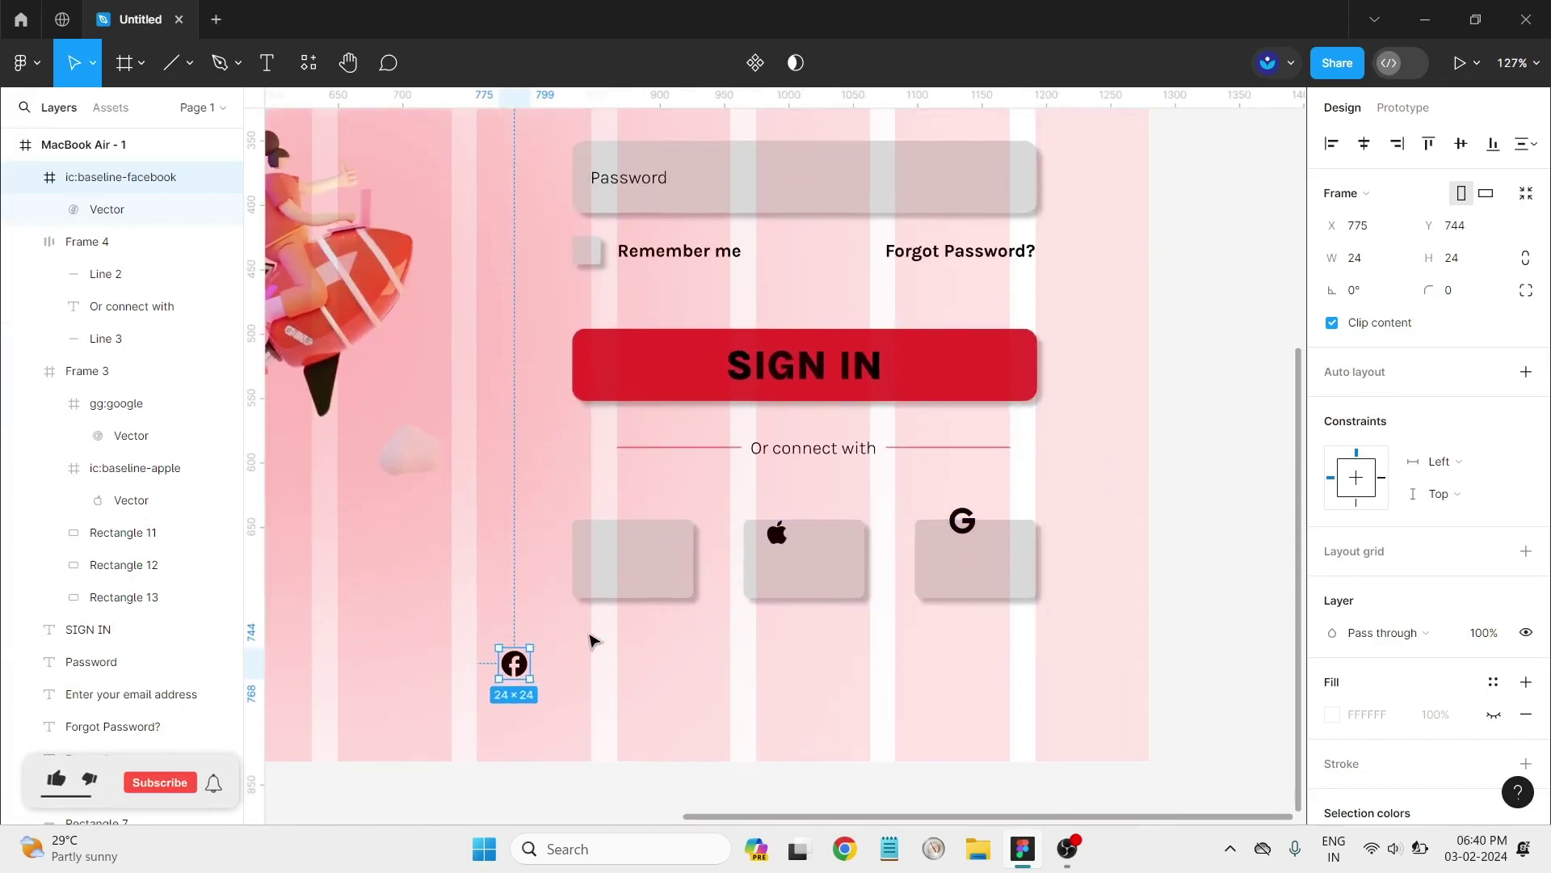
drag(520, 669, 988, 562)
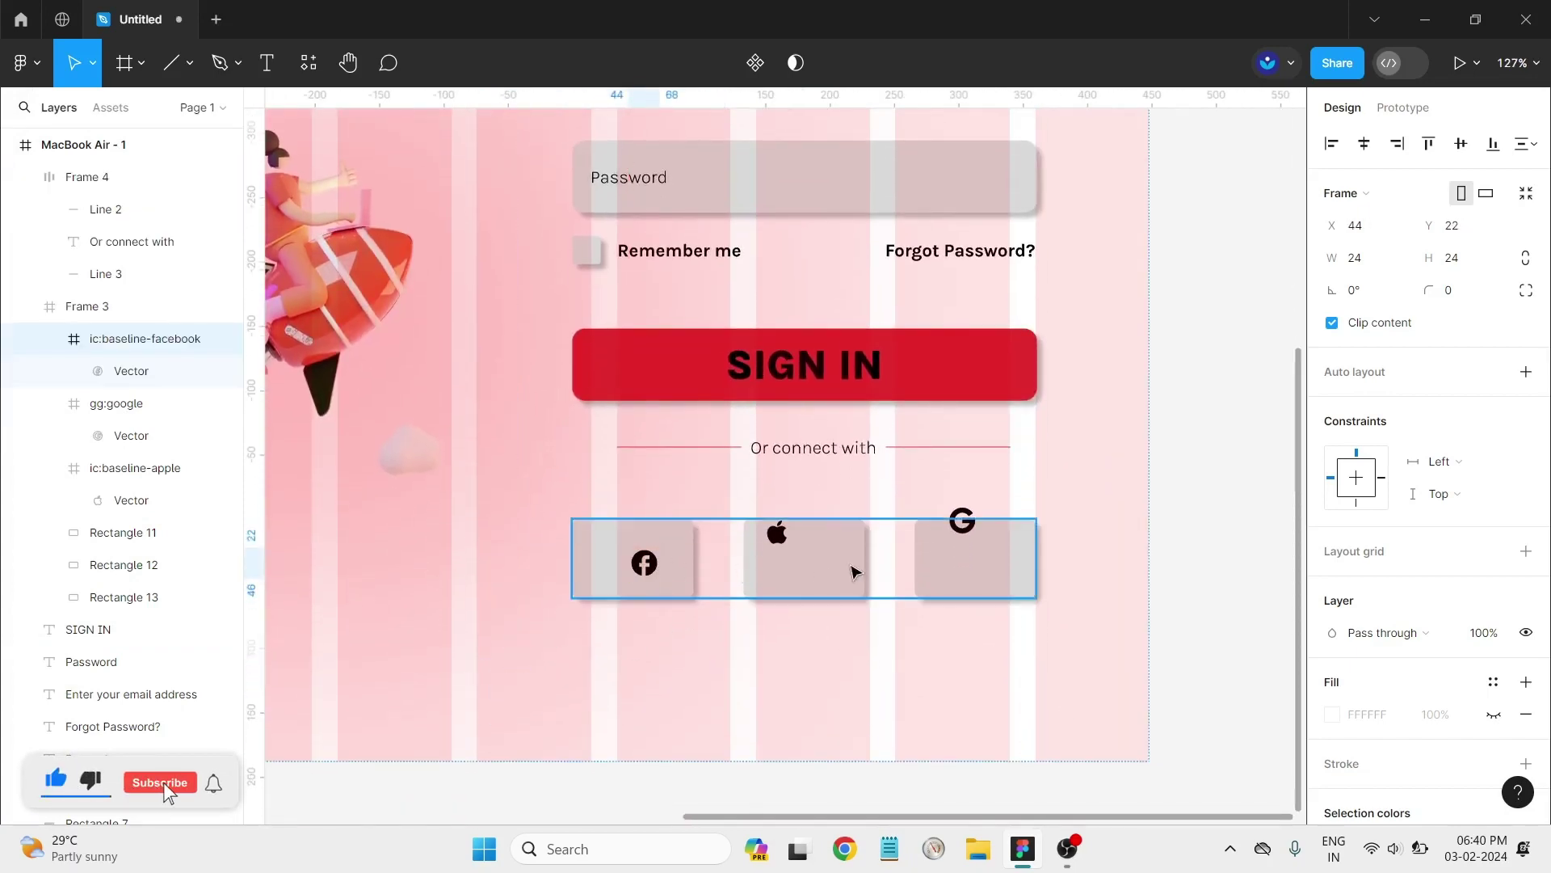
click(974, 521)
drag(967, 523, 635, 559)
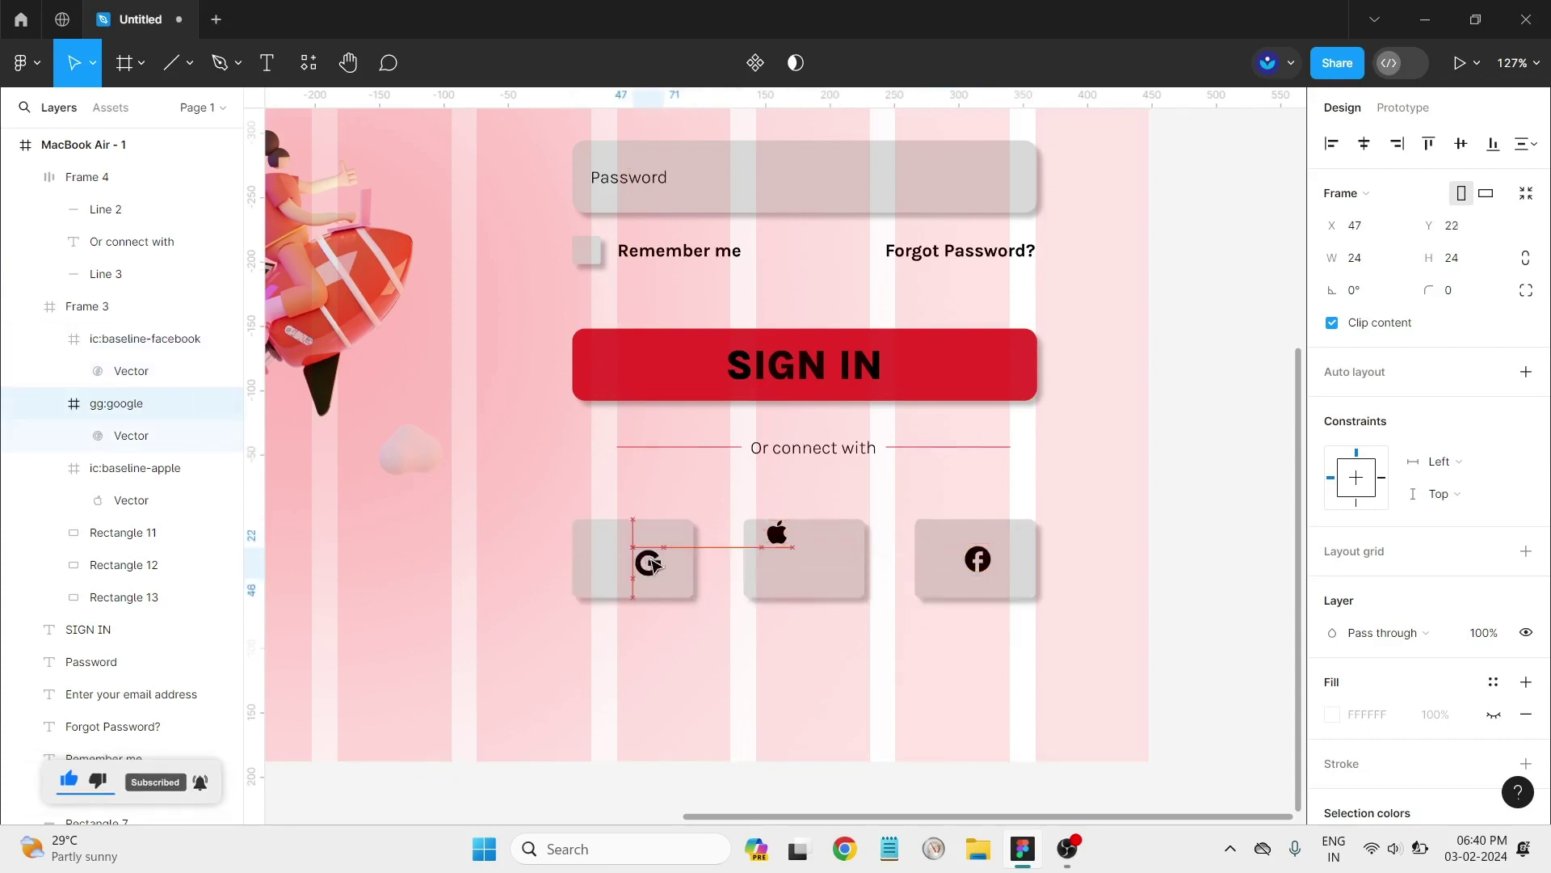
click(779, 539)
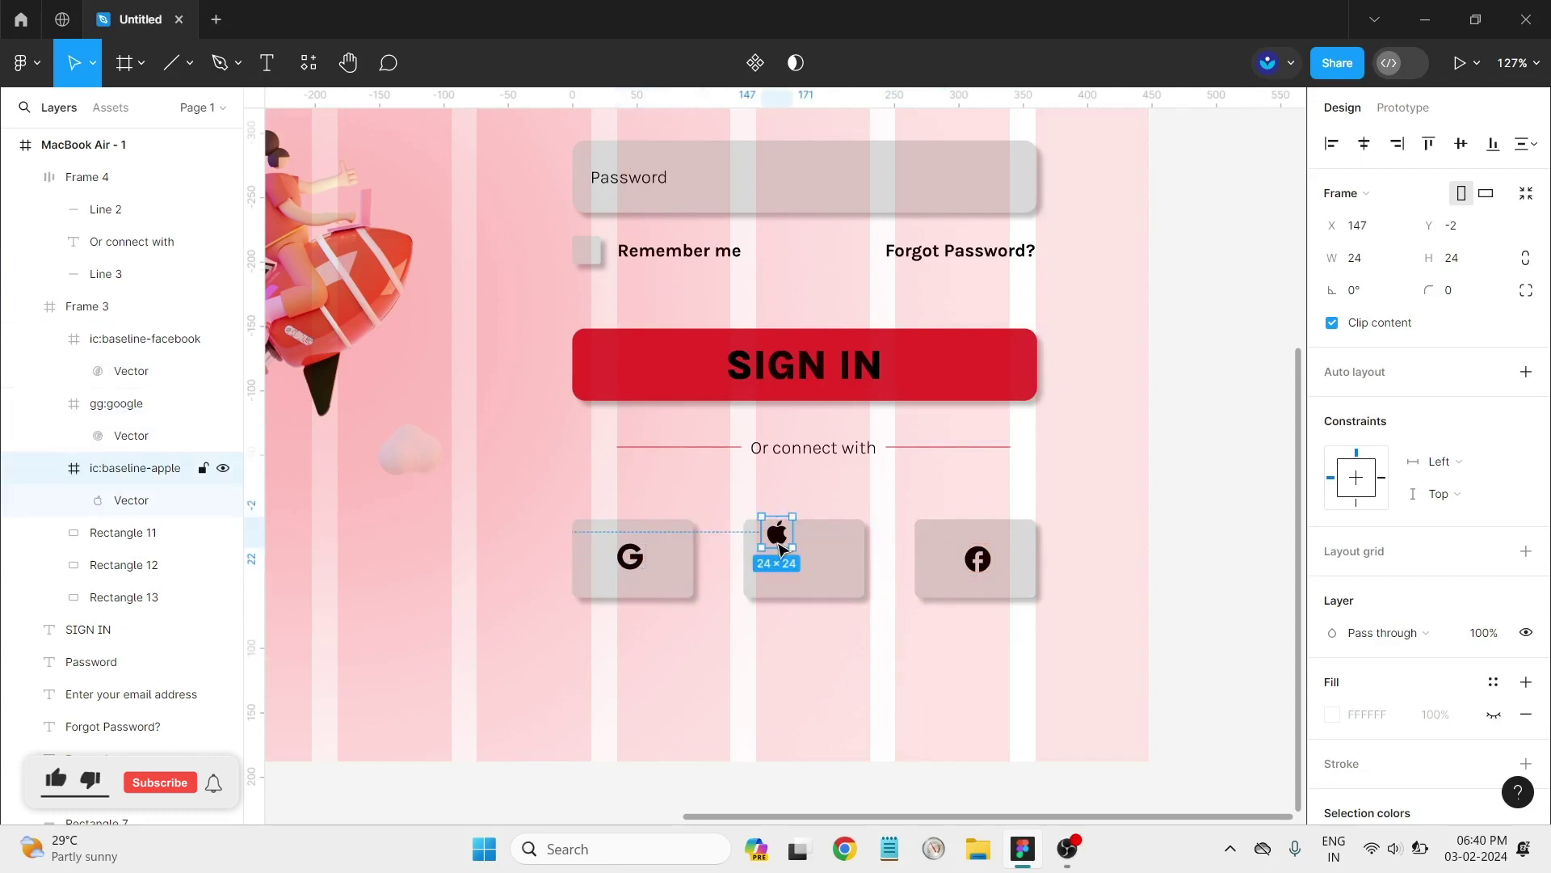
drag(780, 536, 814, 571)
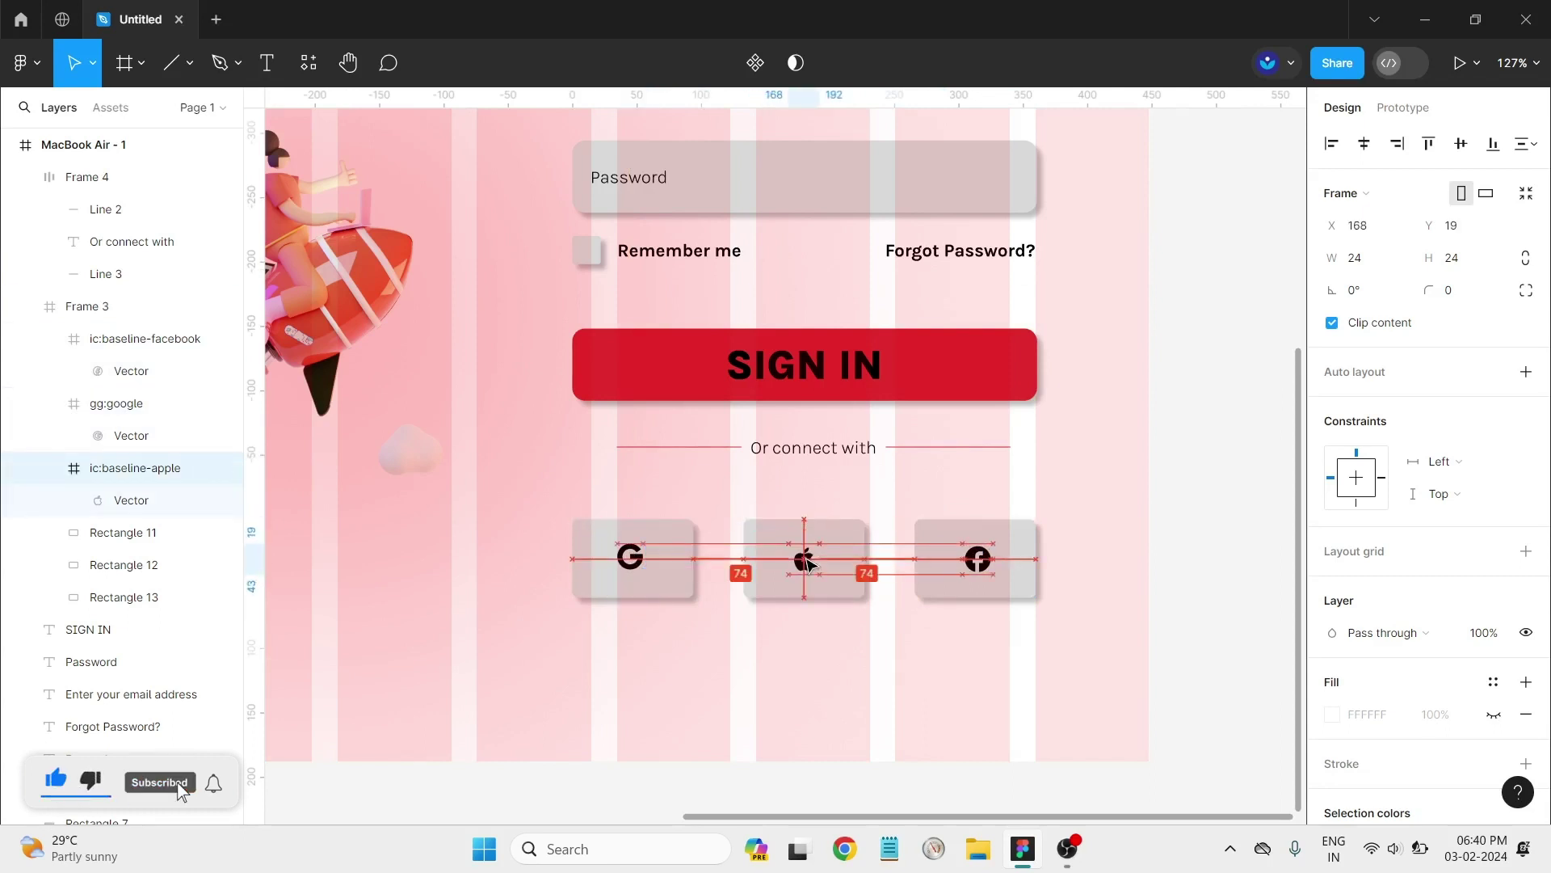
click(798, 629)
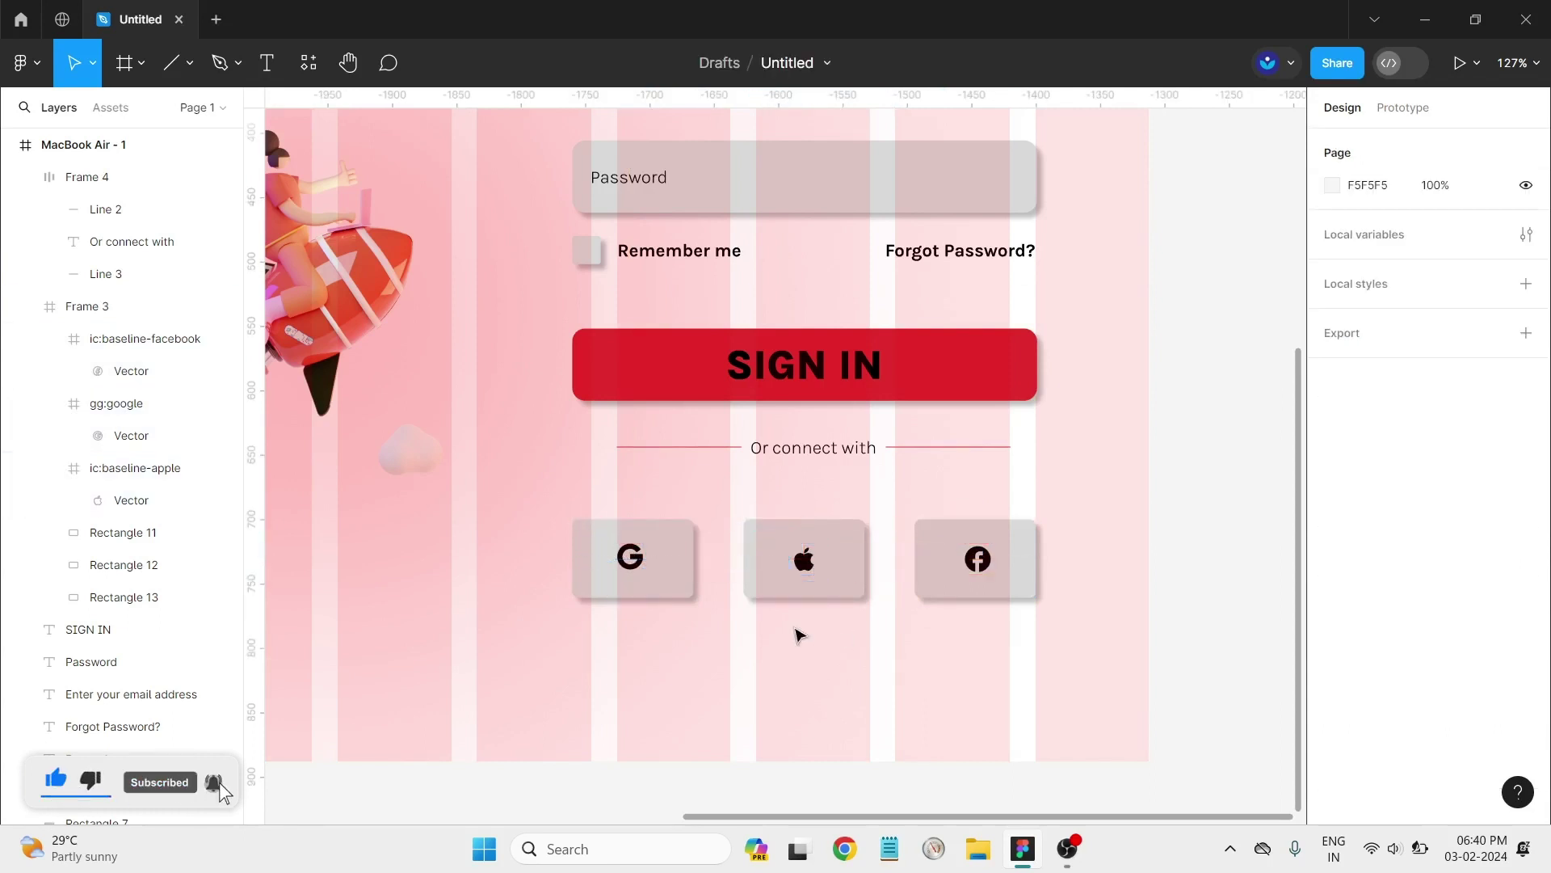
Step: Centre the Google icon horizontally within the left social box
click(682, 595)
click(694, 634)
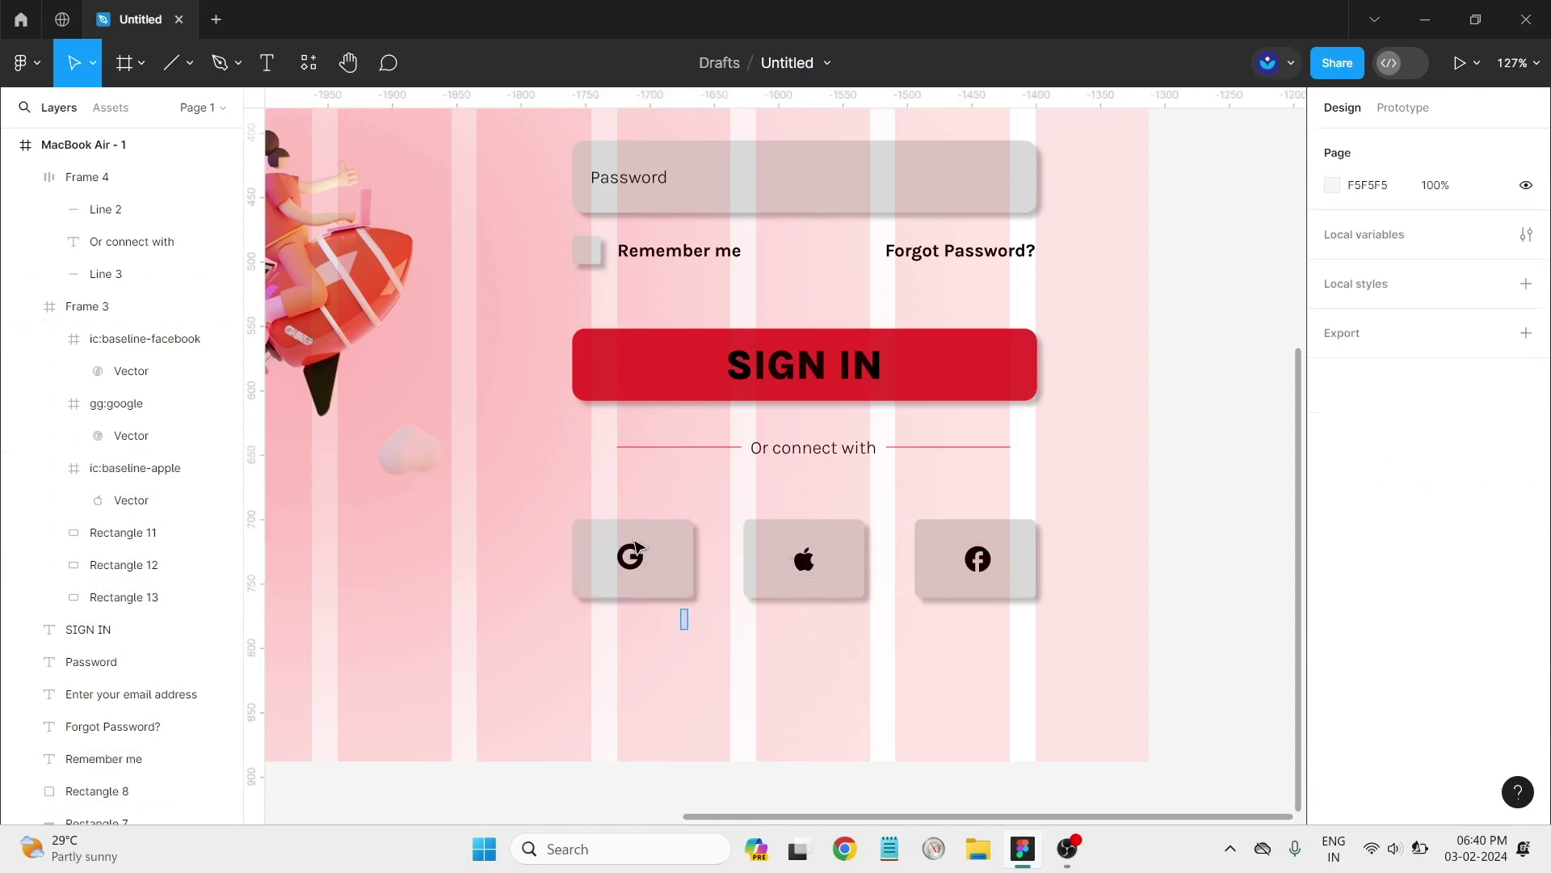
drag(636, 547, 595, 512)
click(1331, 144)
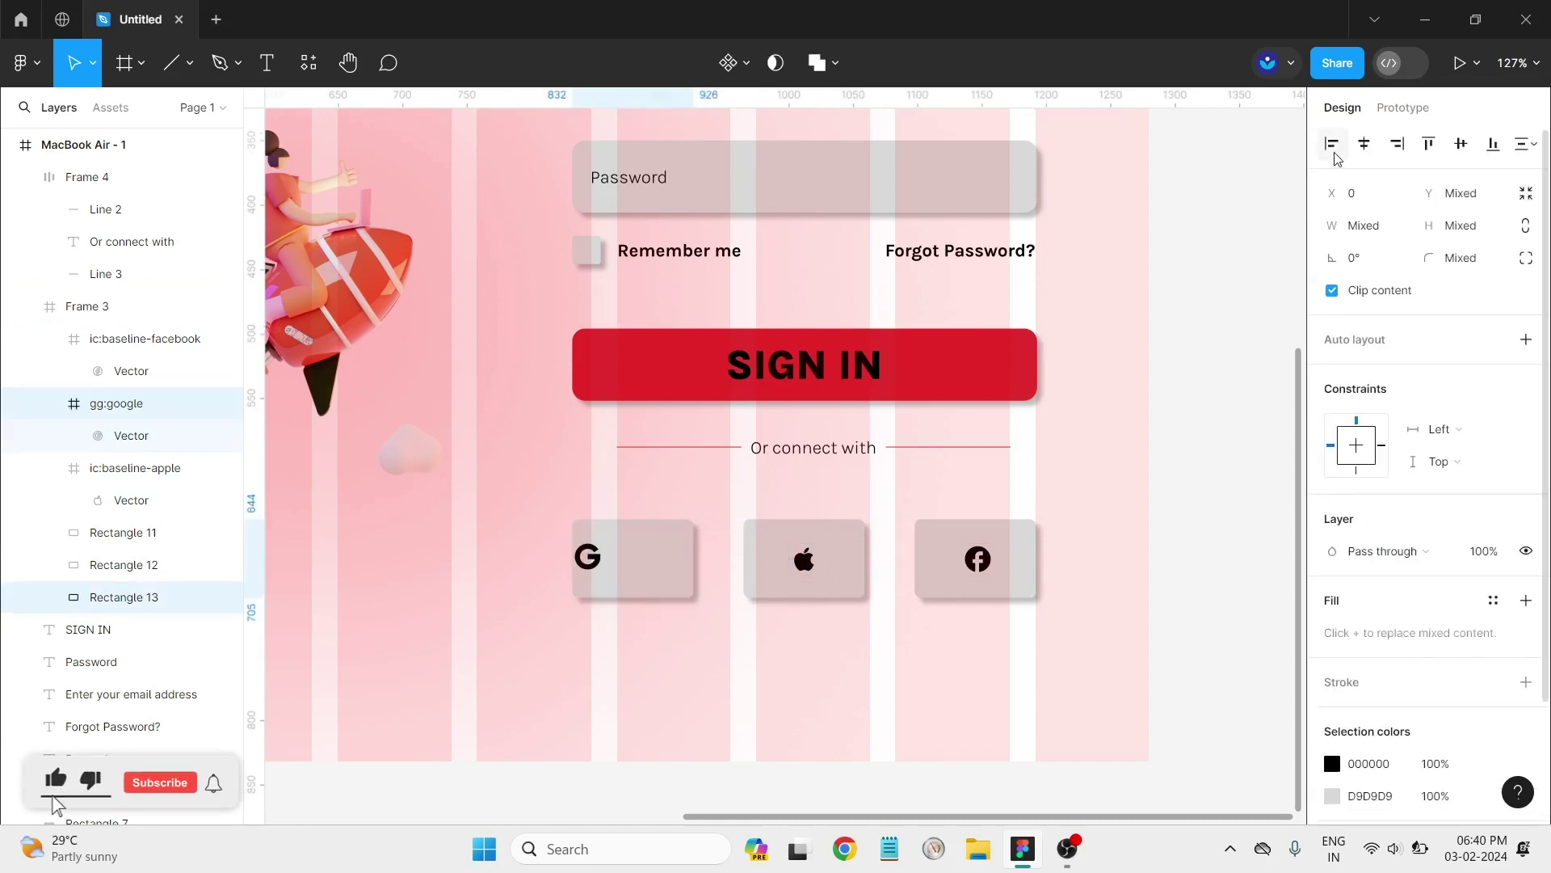
click(1365, 145)
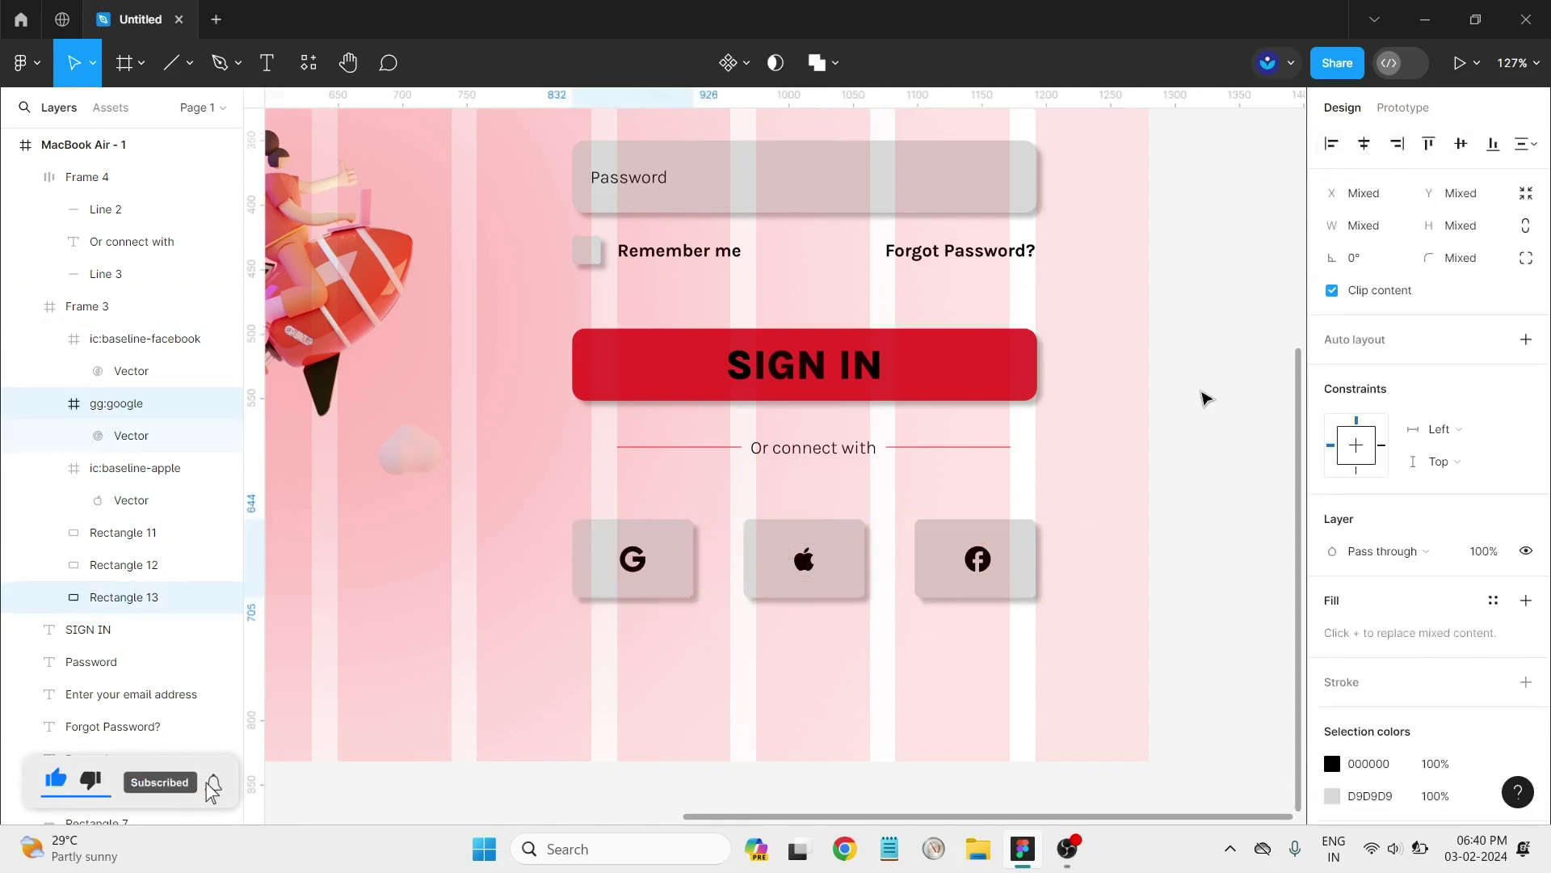
click(880, 636)
Step: Centre the Apple and Facebook icons horizontally within the middle and right boxes
drag(832, 565, 762, 533)
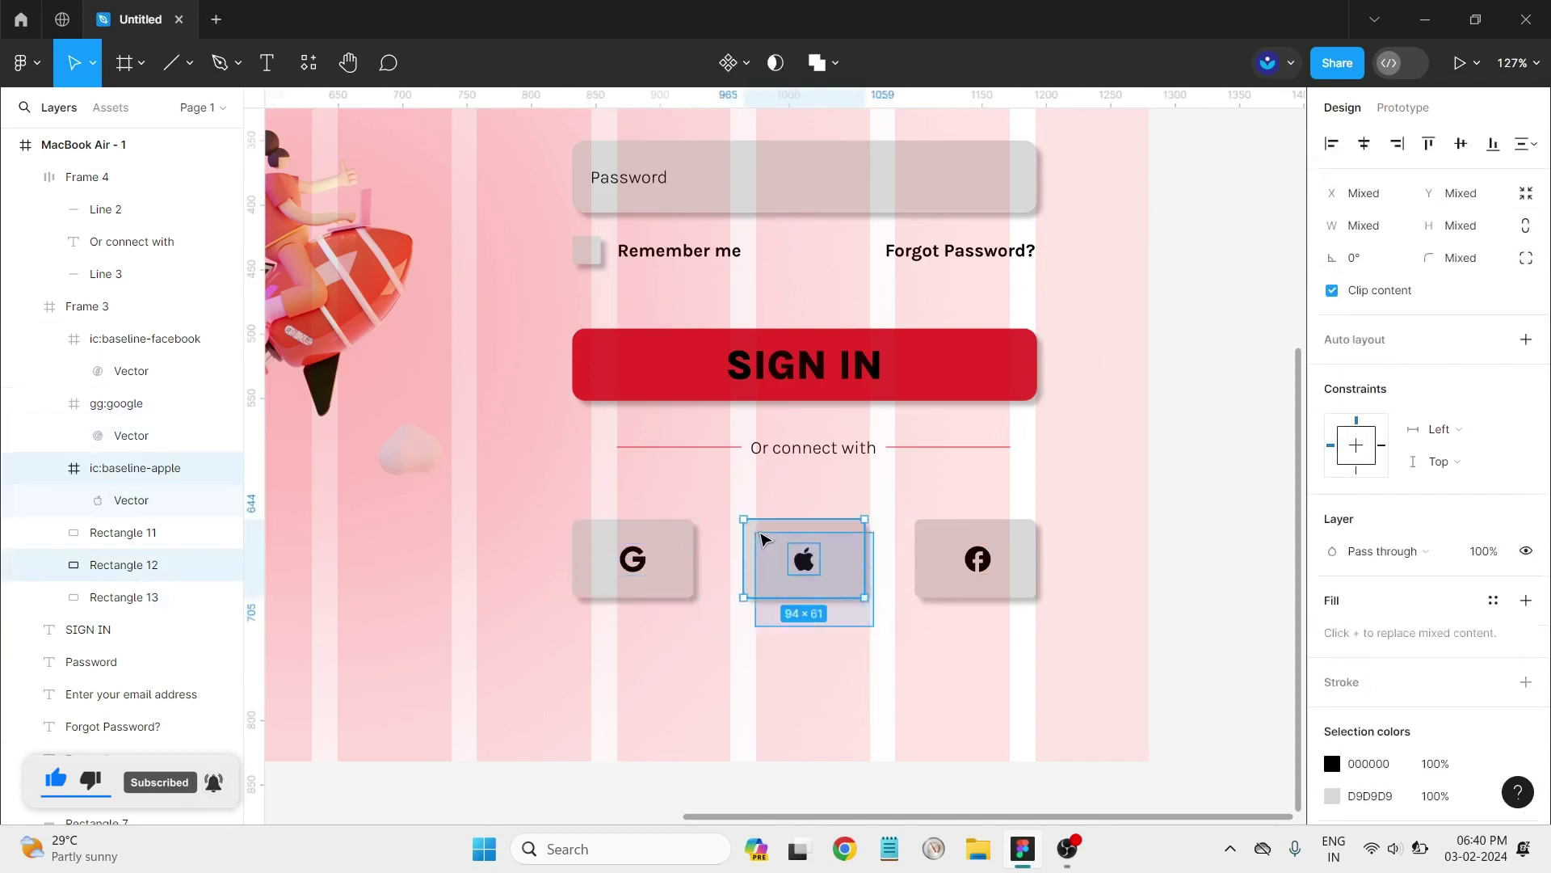
click(1333, 147)
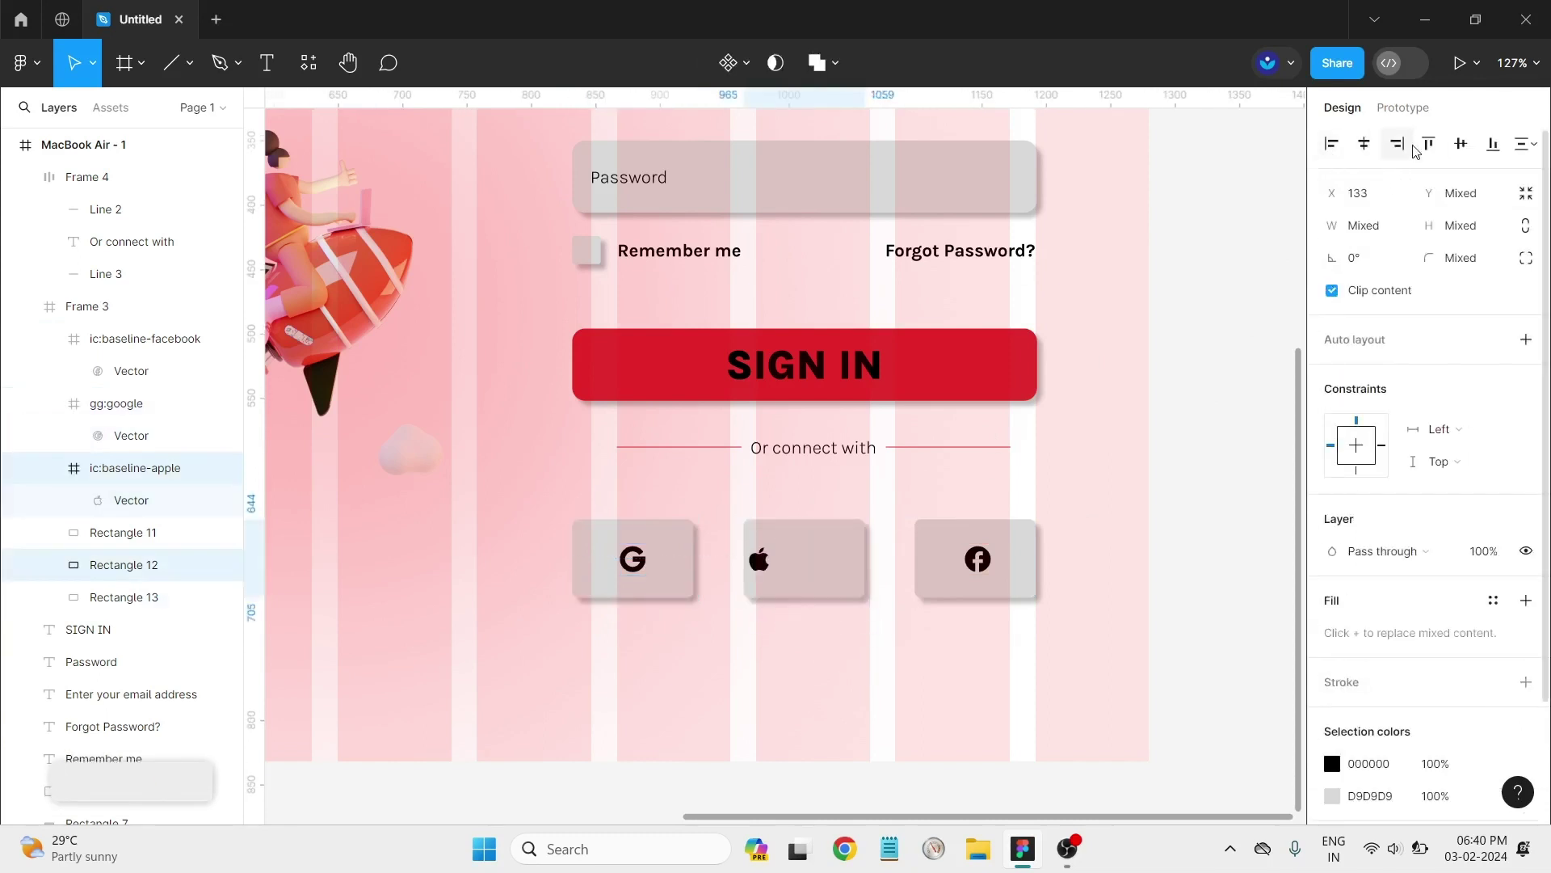
click(1366, 150)
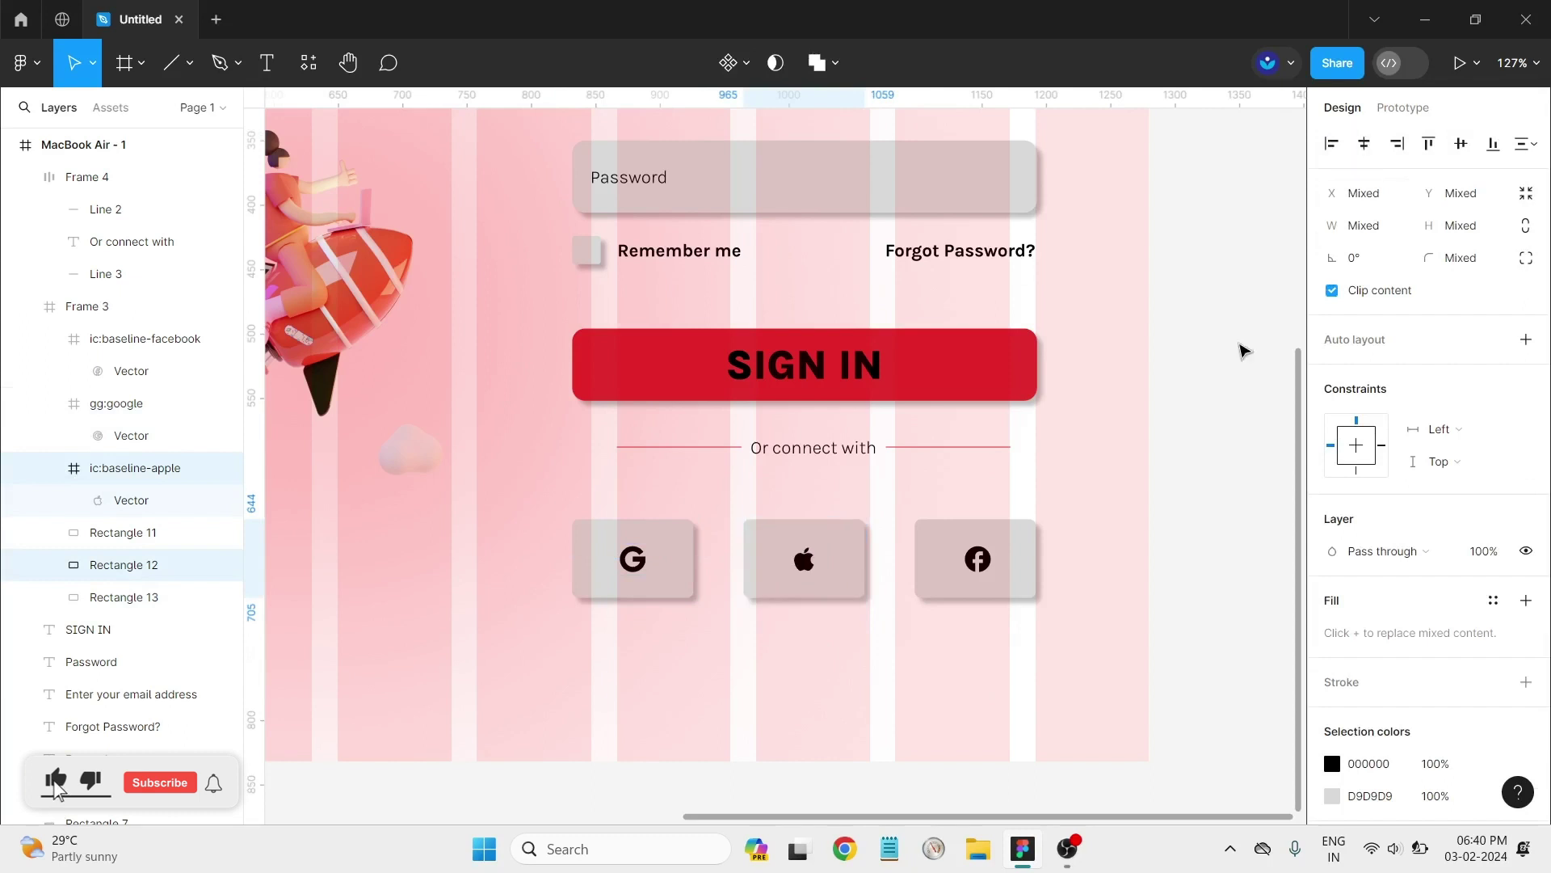
click(1051, 611)
drag(1050, 612, 927, 529)
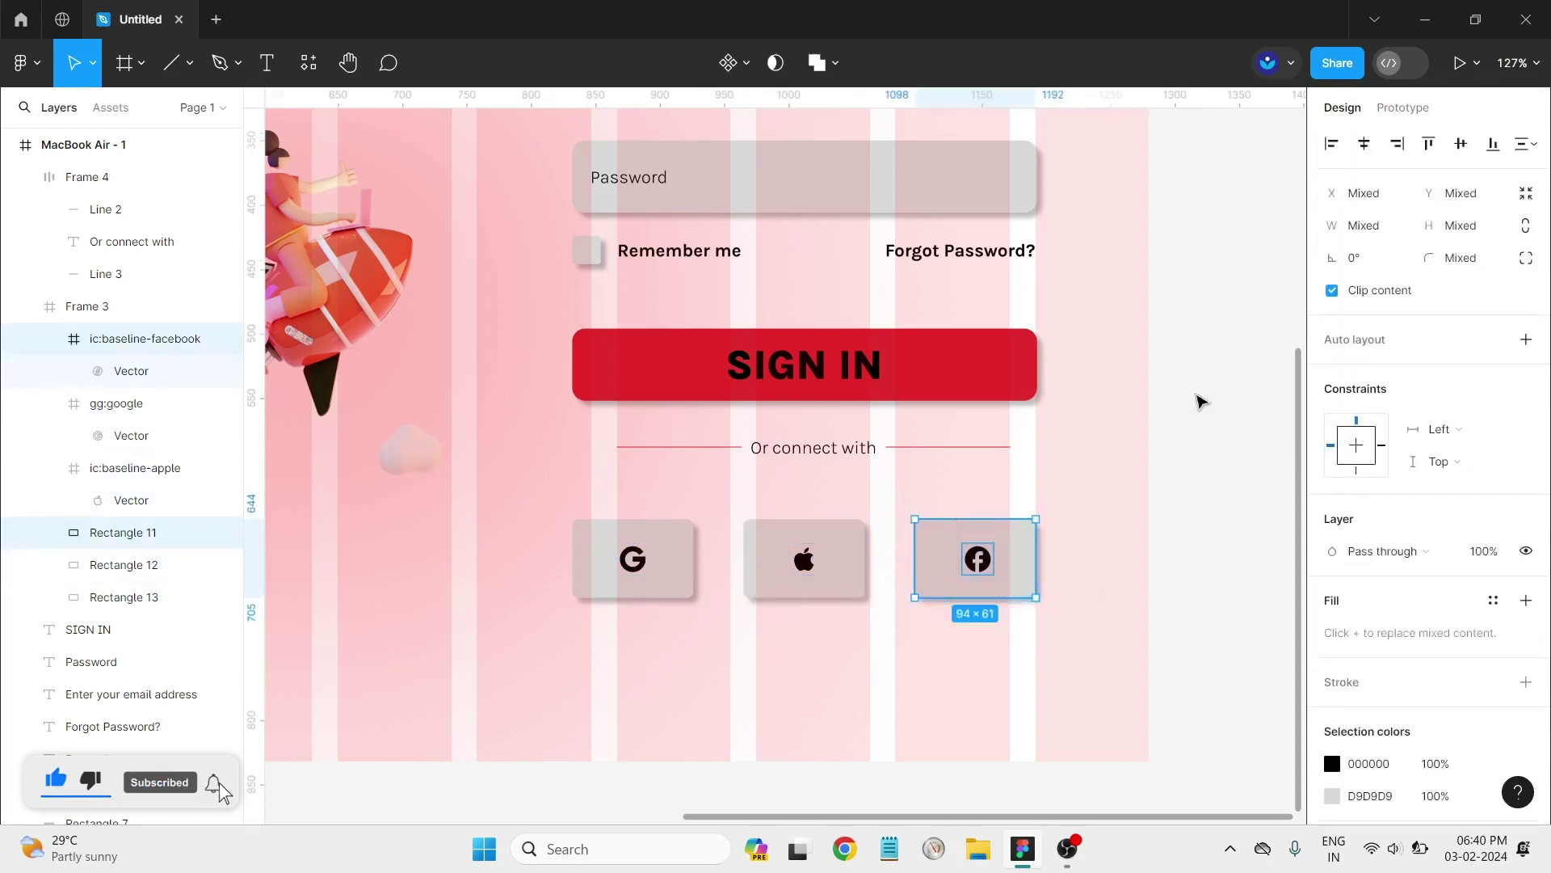
click(1331, 148)
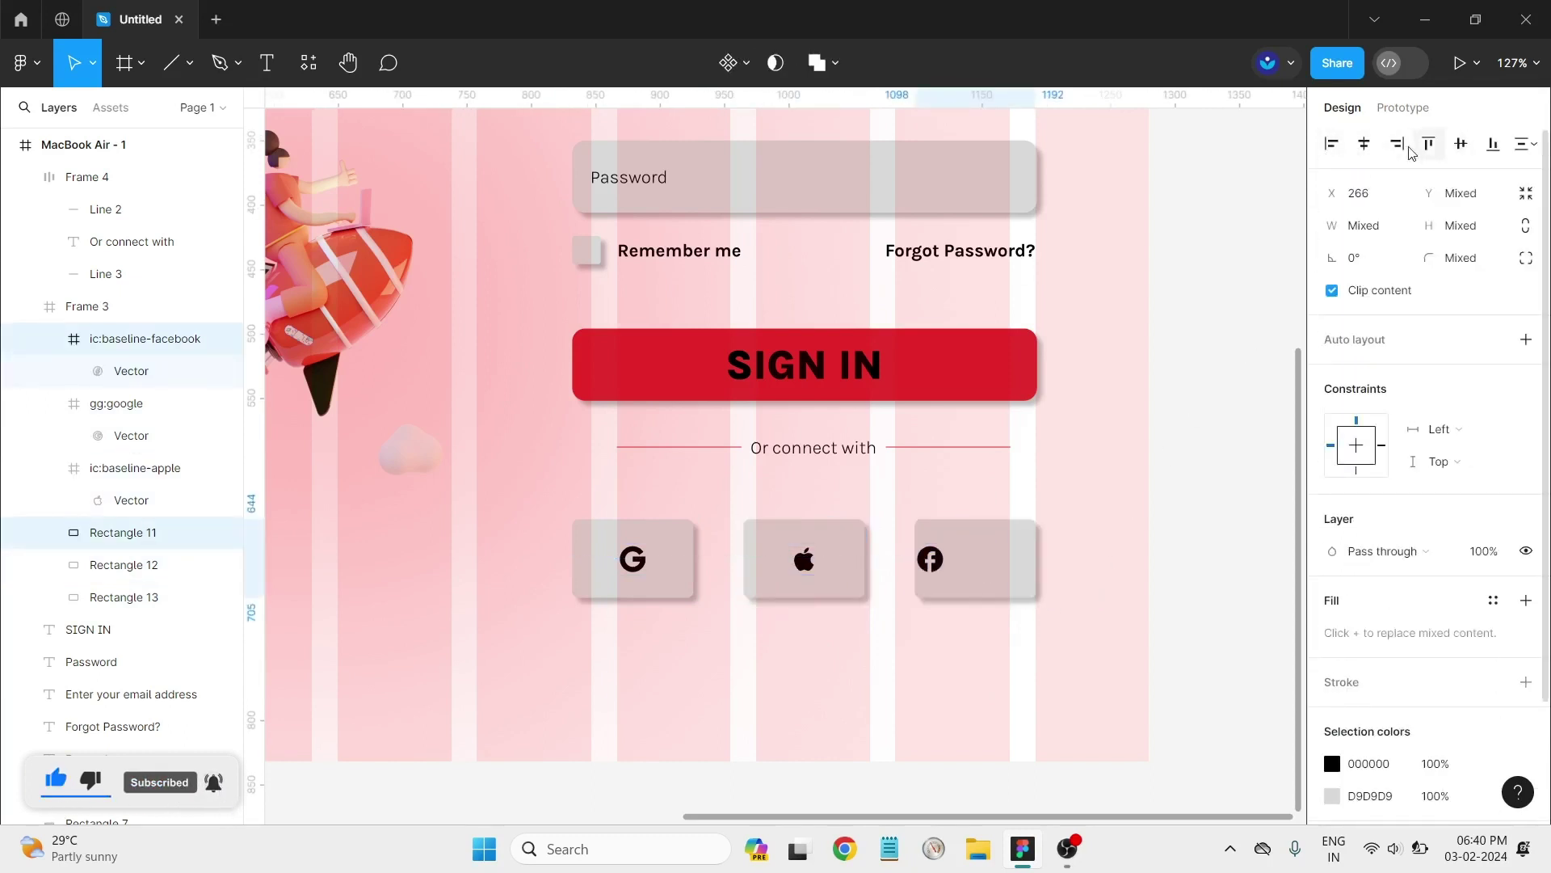
click(1364, 144)
click(1083, 618)
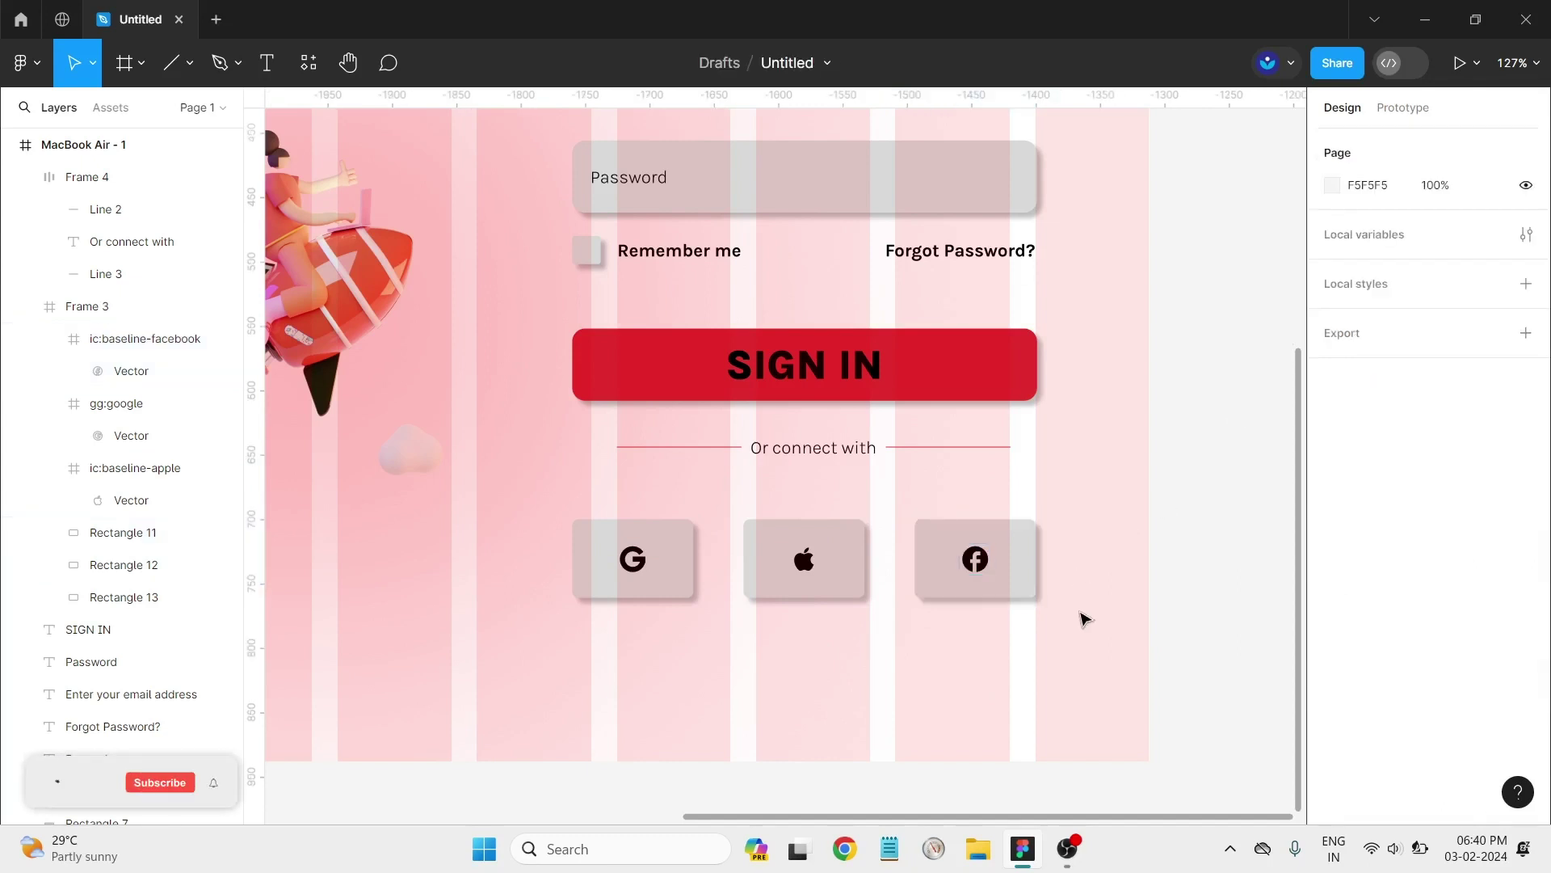
scroll(1053, 664, up, 1)
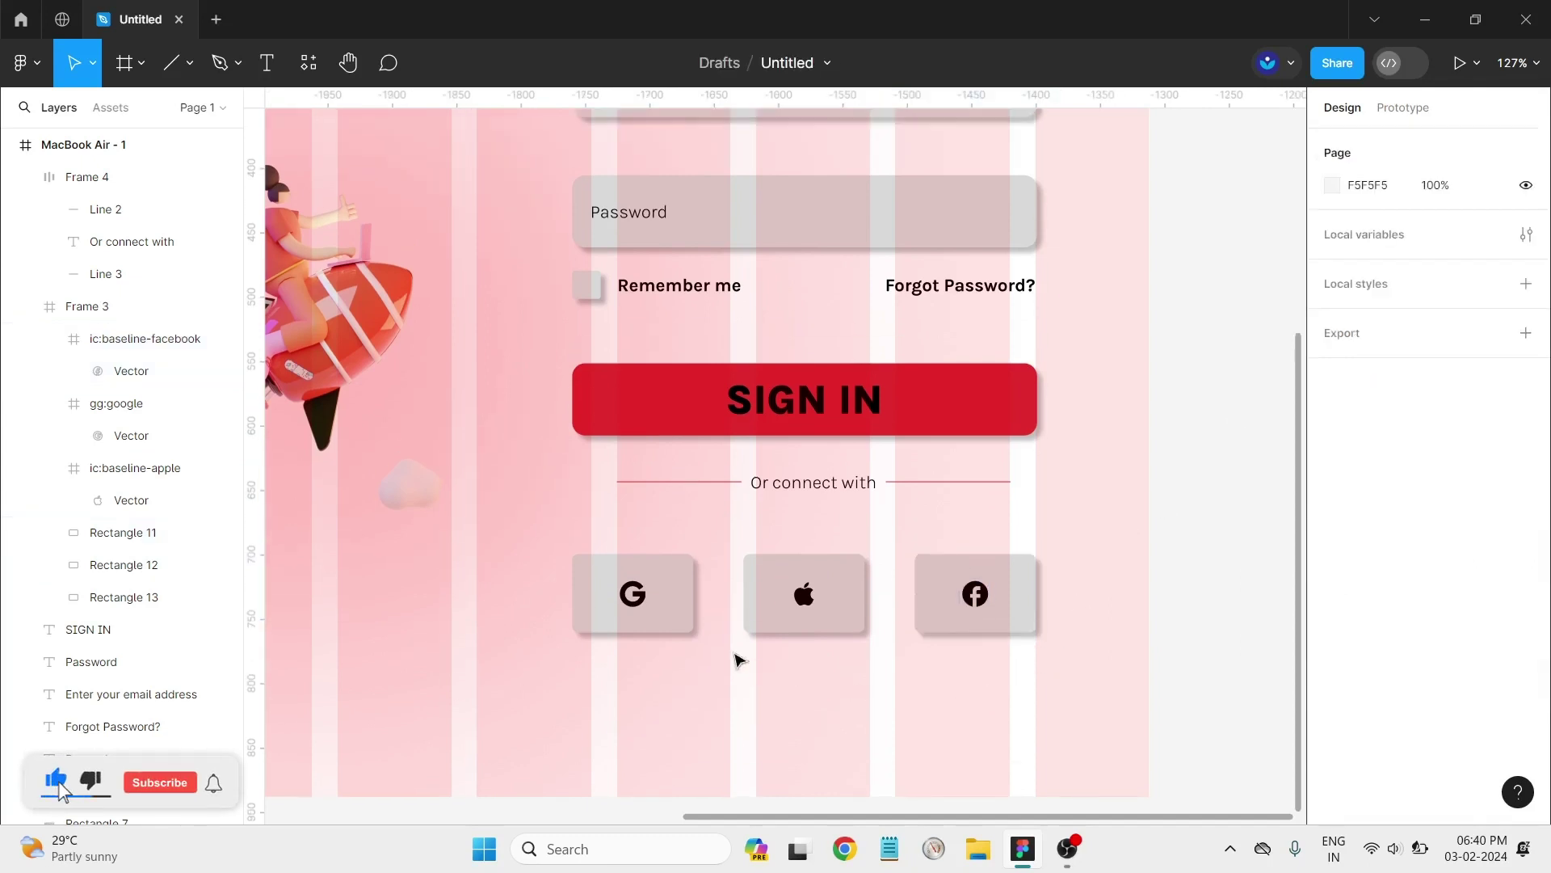
scroll(744, 622, down, 1)
Step: Colour the Google icon red, F85F5F
double_click(633, 563)
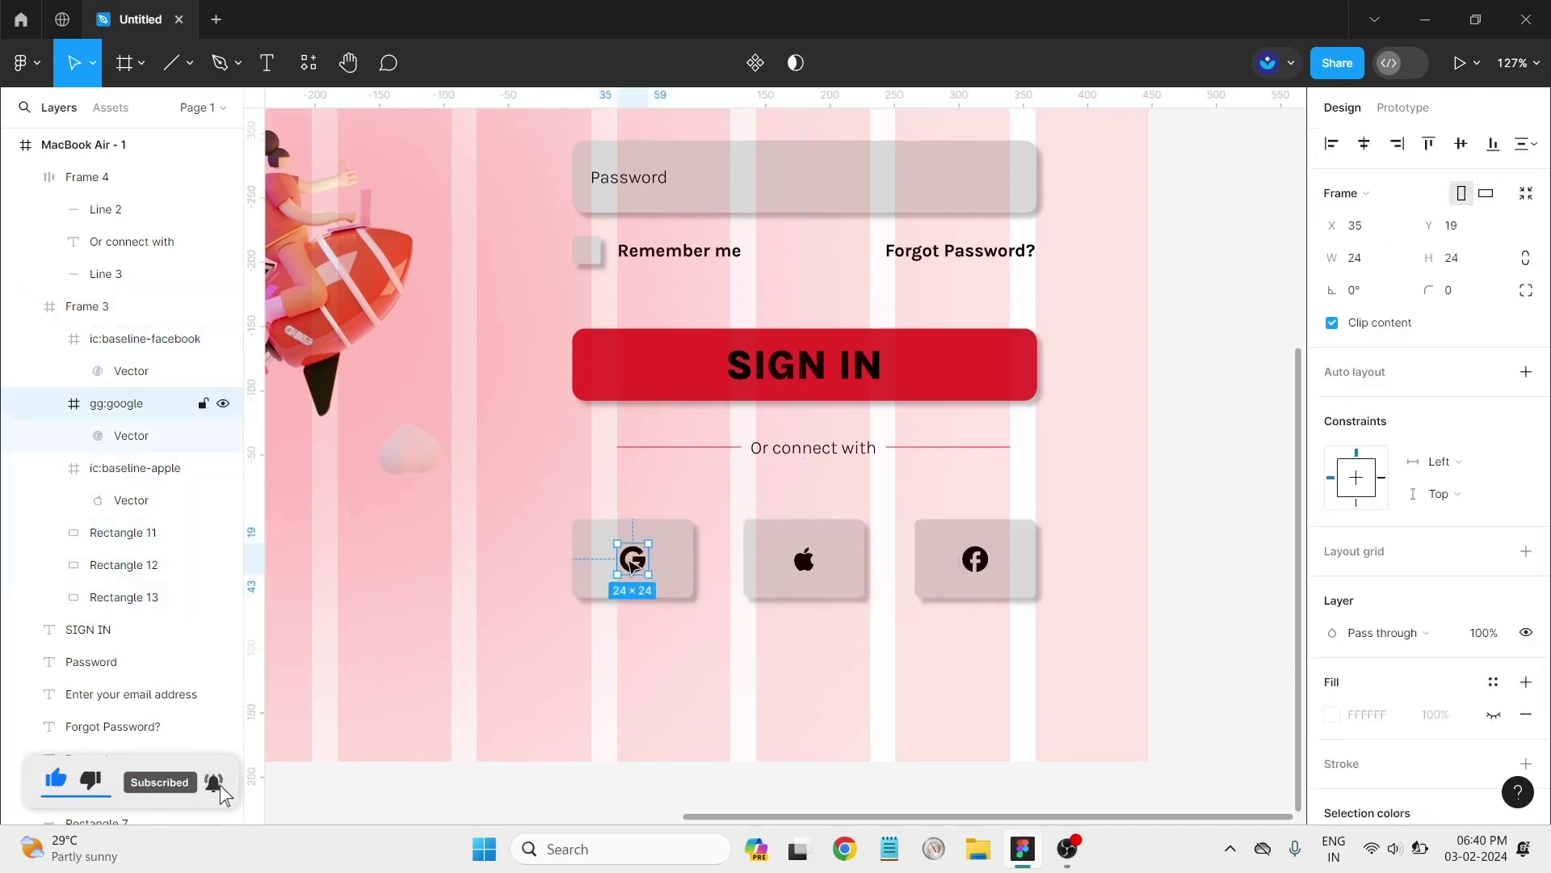
scroll(1406, 595, down, 3)
scroll(1337, 483, down, 2)
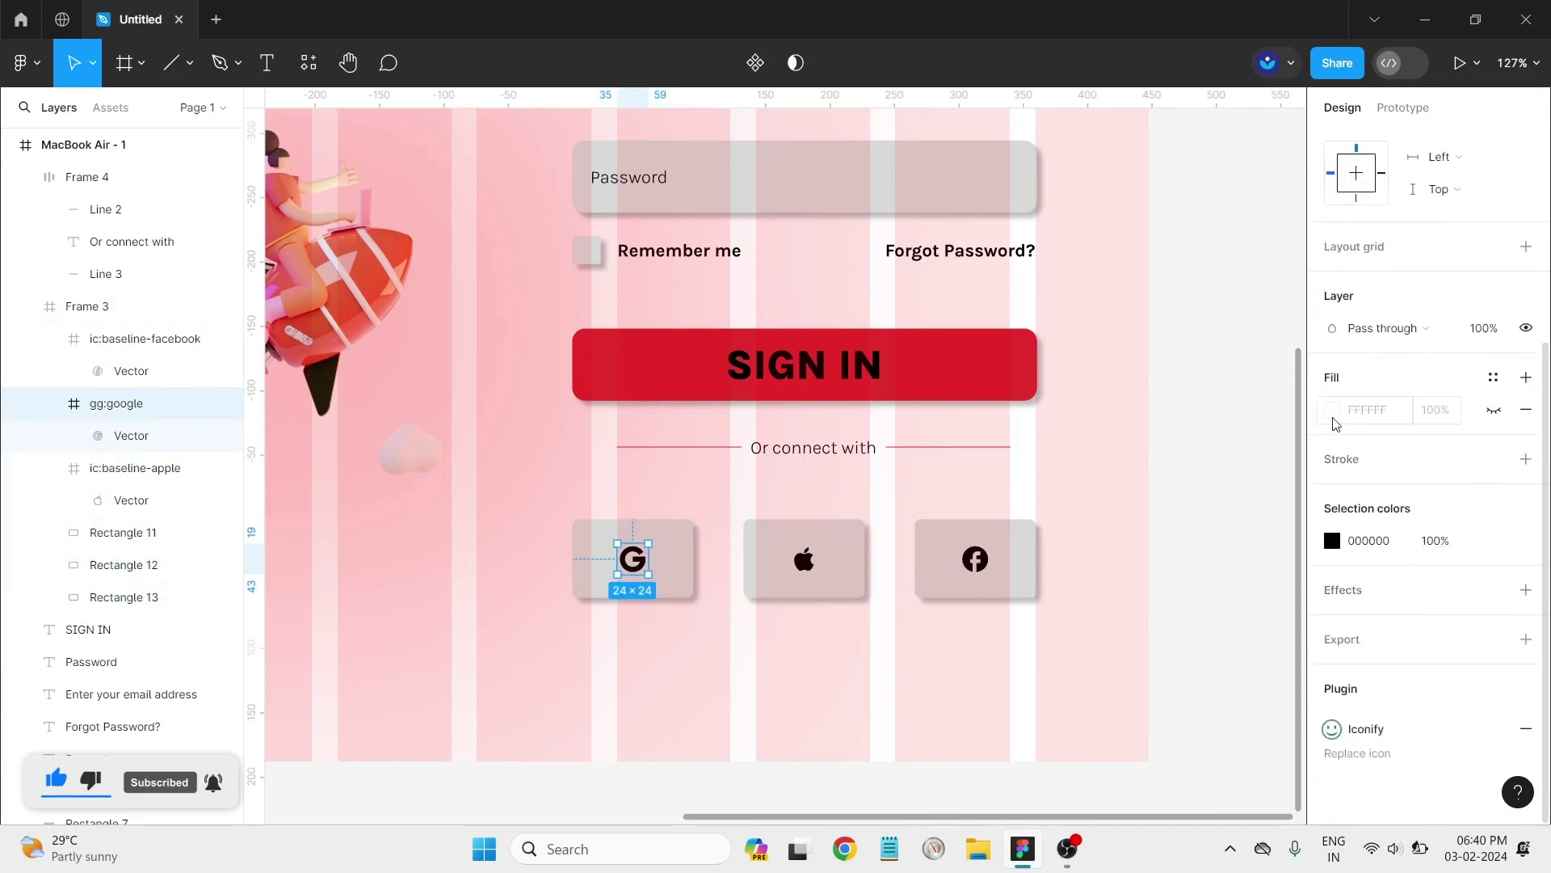
click(1333, 540)
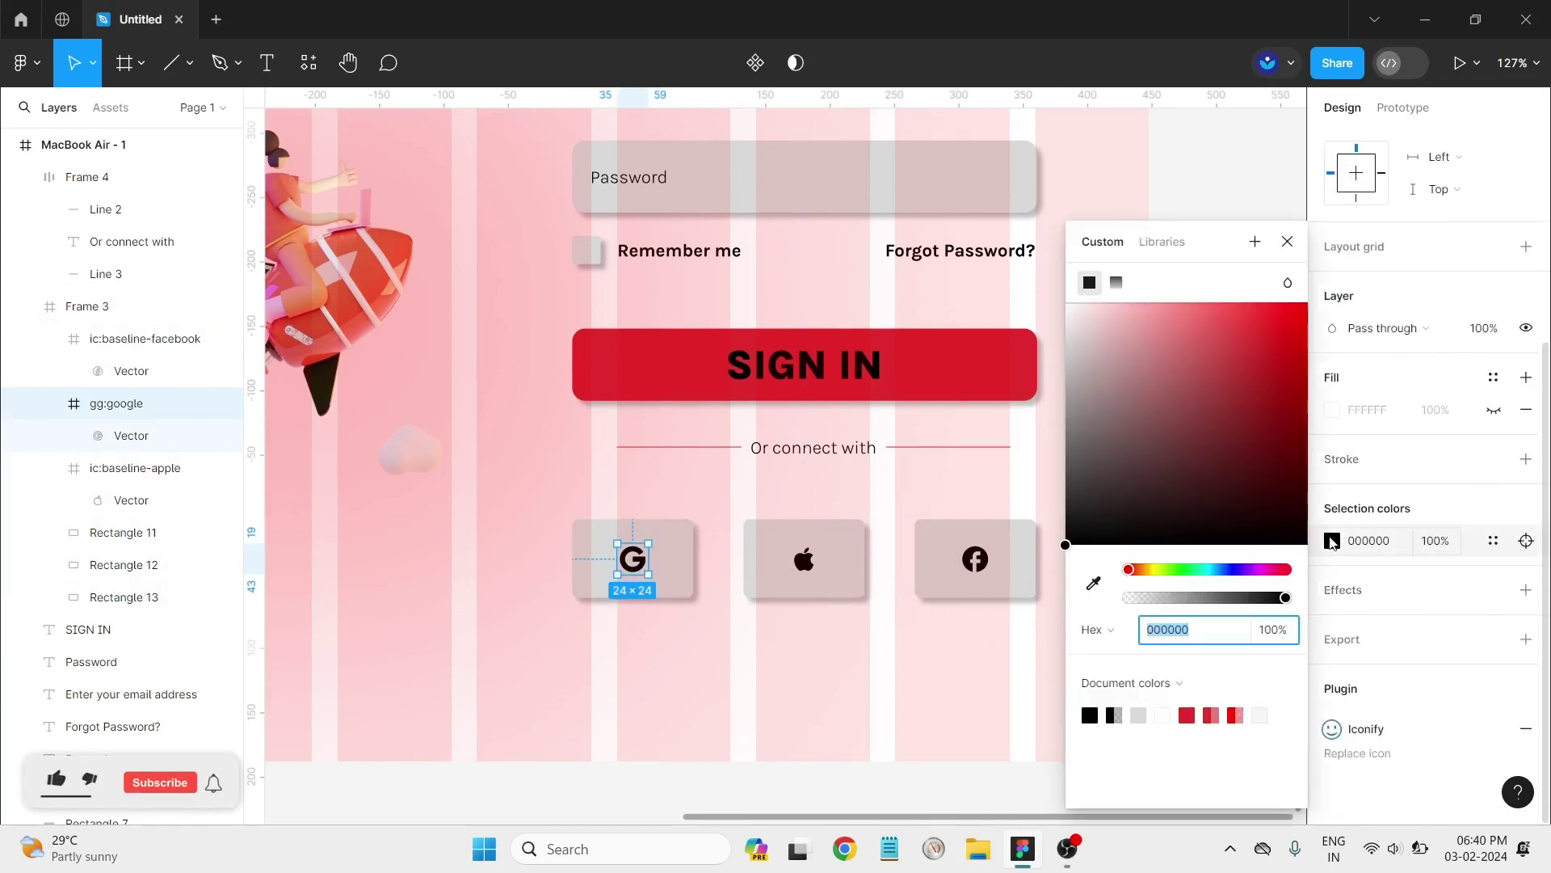
drag(1132, 576, 1152, 576)
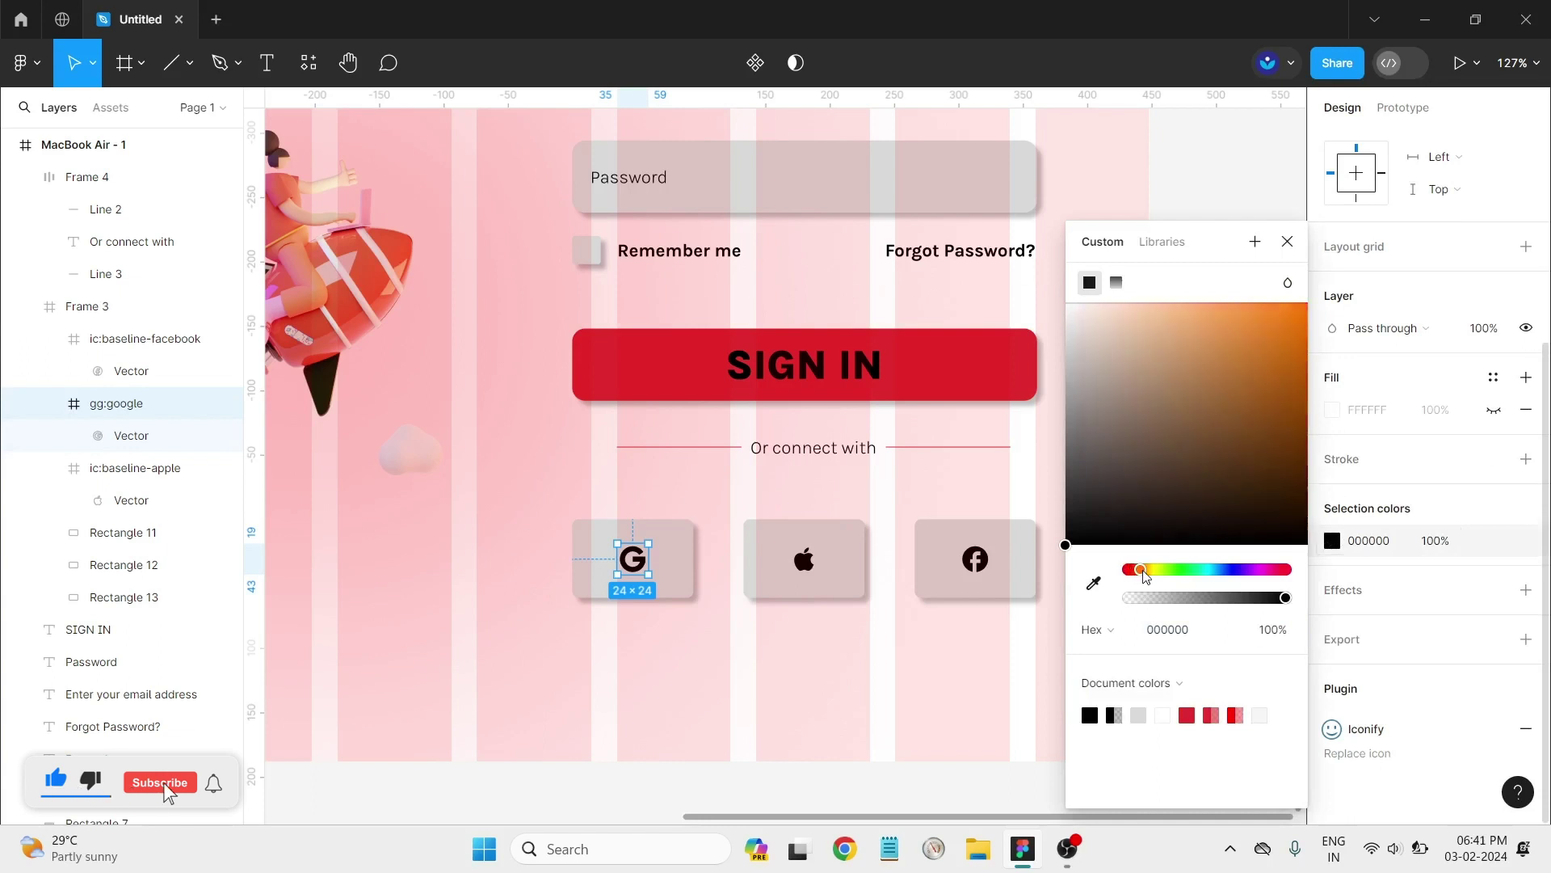
drag(1224, 408, 1235, 324)
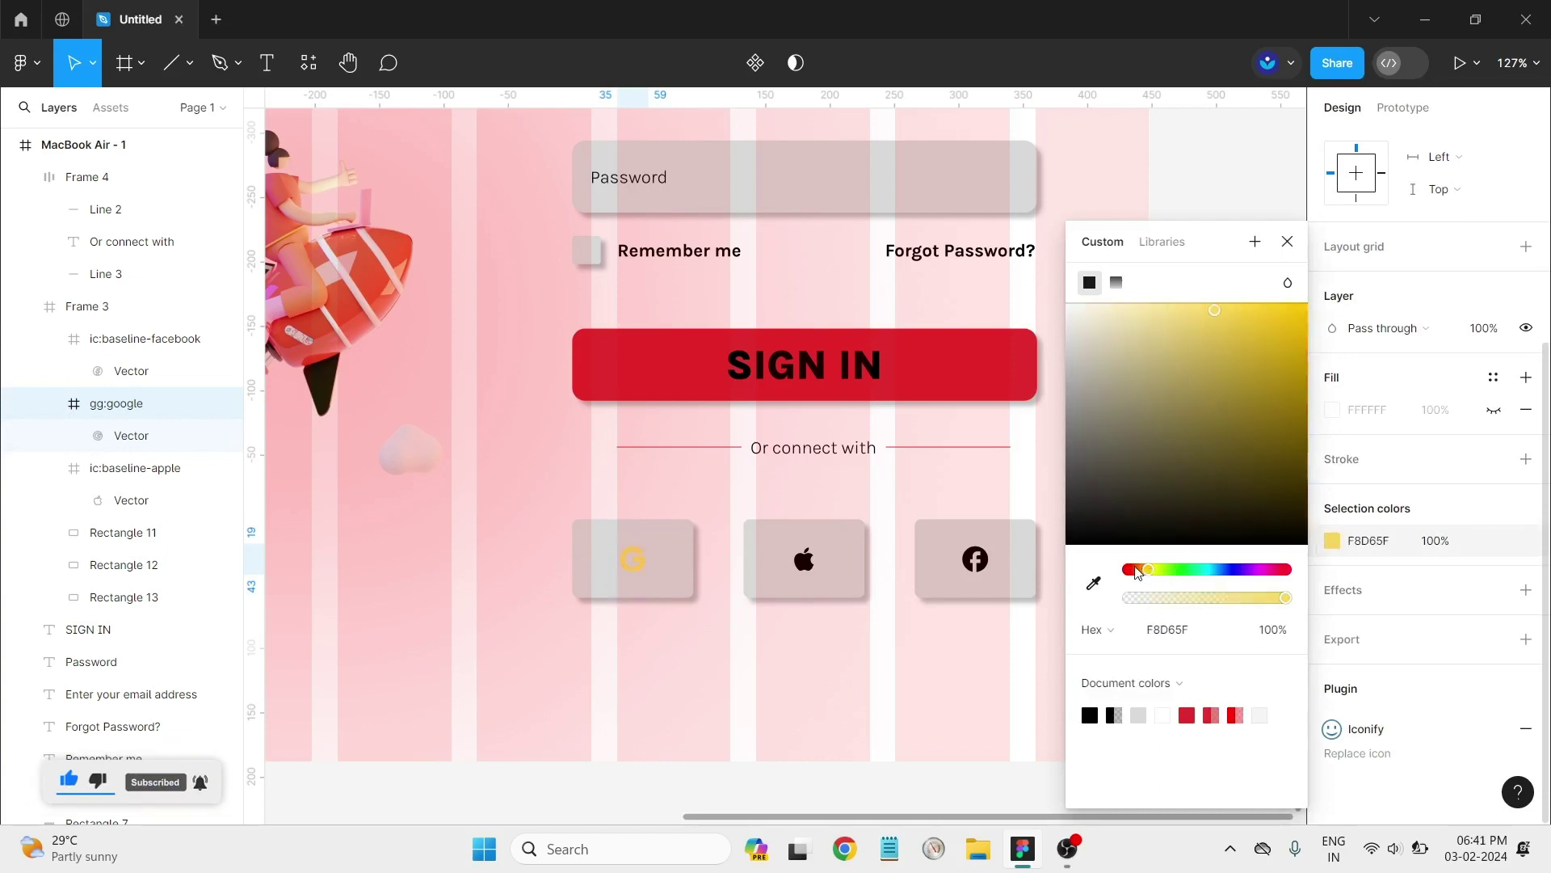
drag(1161, 570, 1124, 570)
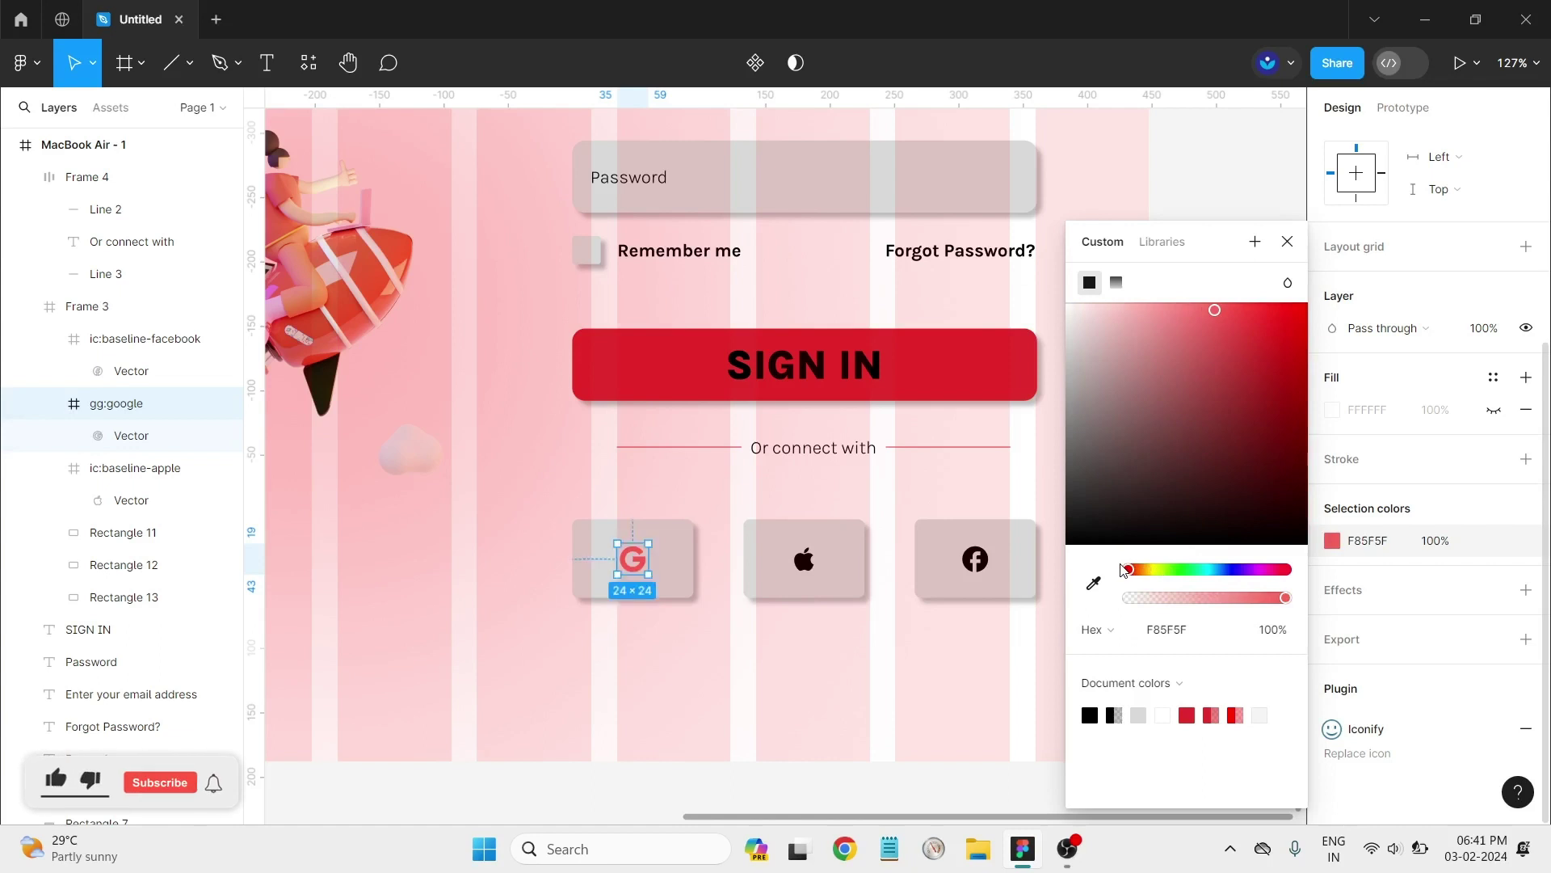
click(952, 658)
Step: Colour the Facebook icon blue, 0148FF
double_click(975, 559)
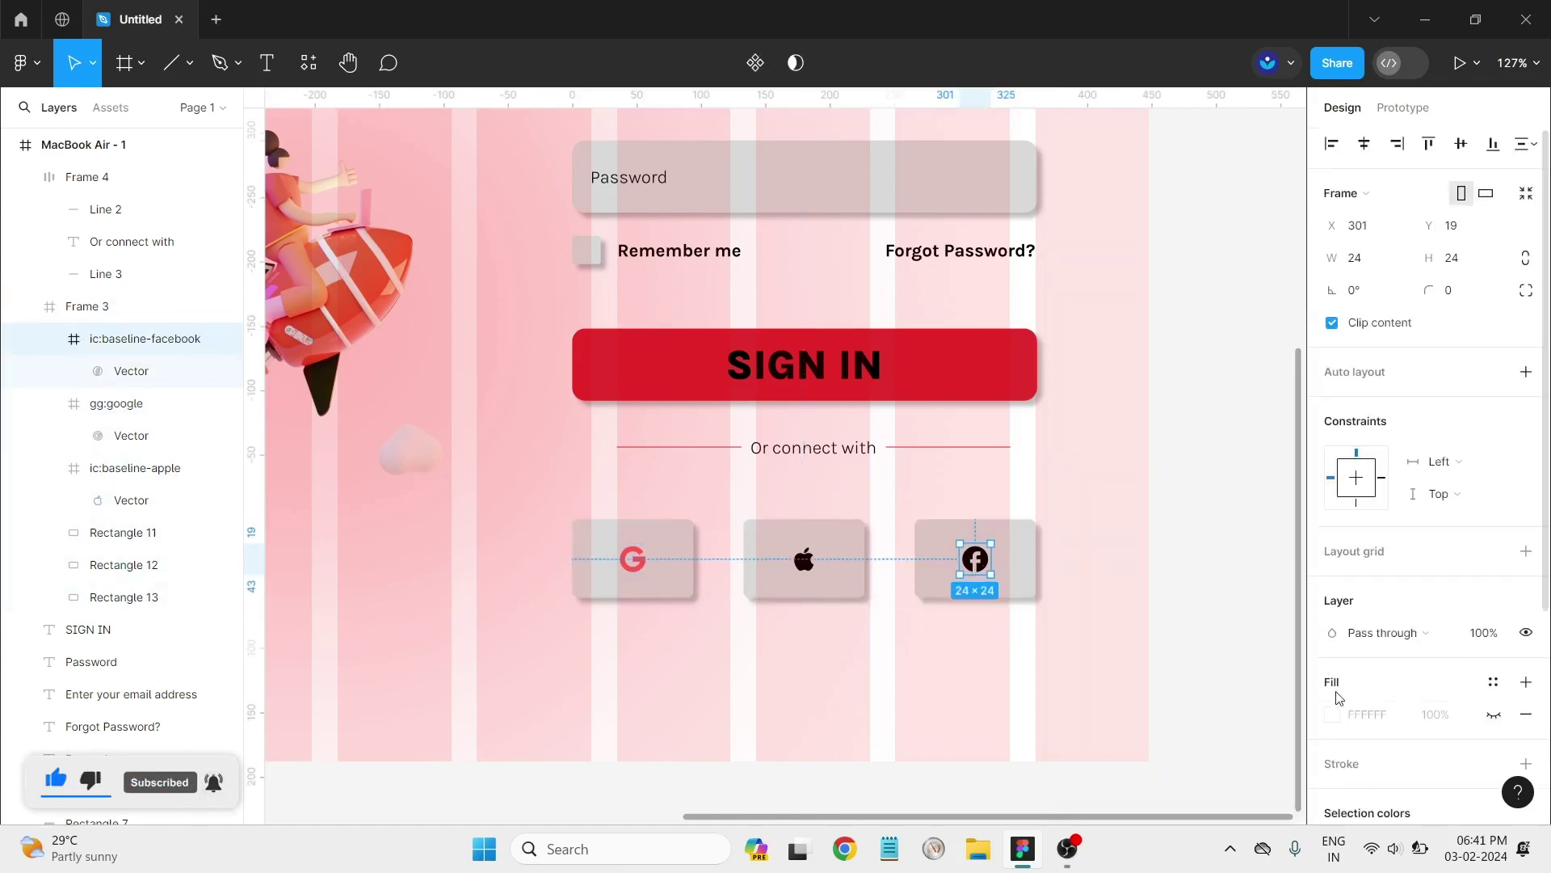
scroll(1337, 697, down, 3)
scroll(1337, 697, down, 2)
click(1333, 541)
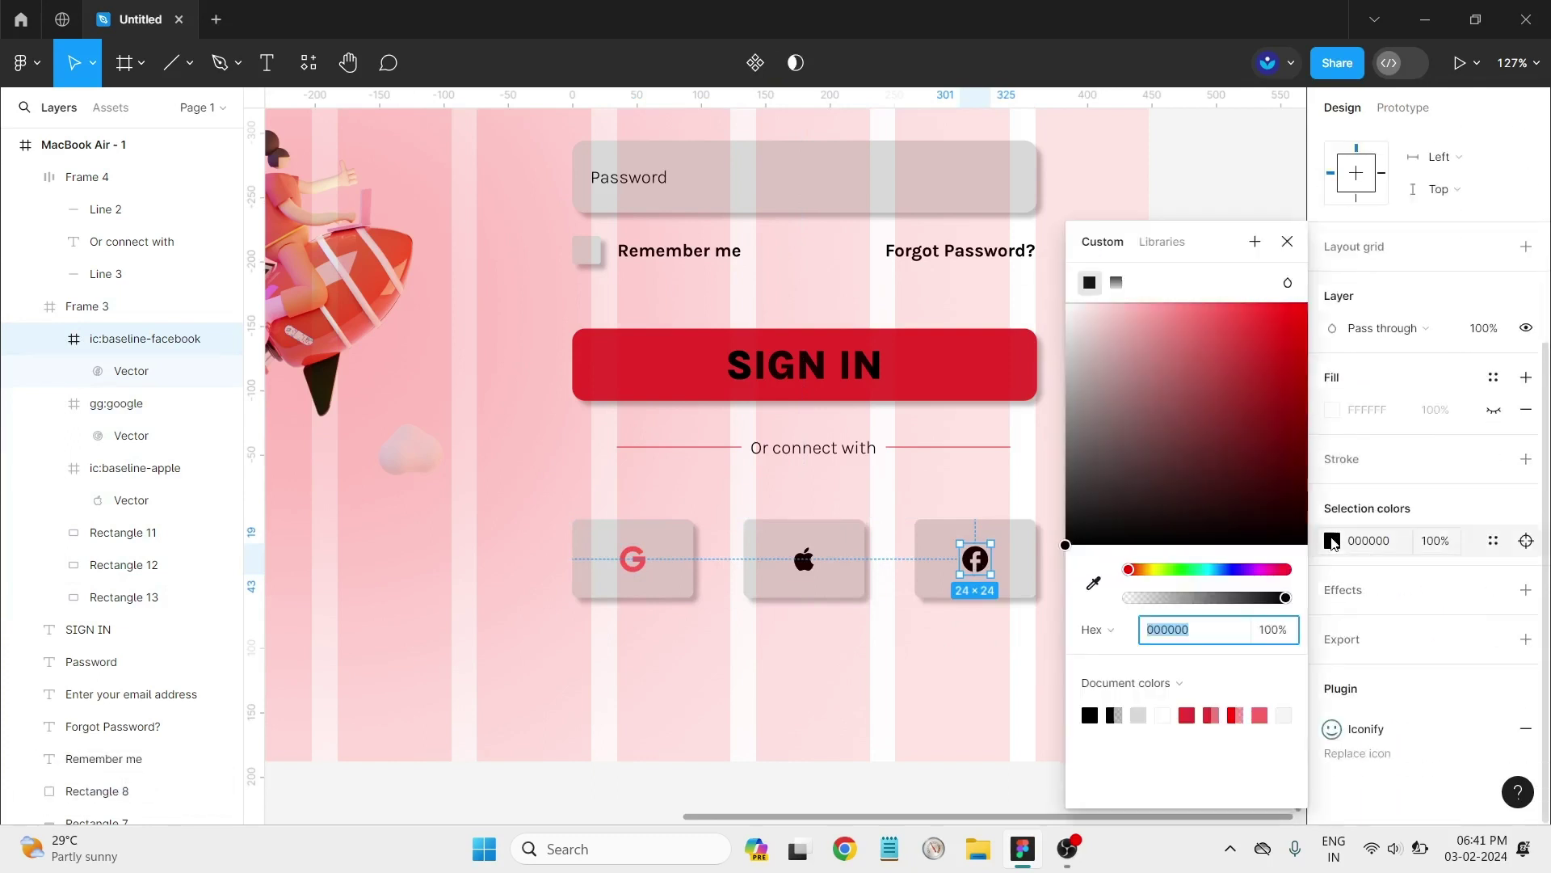
drag(1200, 570, 1228, 570)
drag(1109, 534, 1267, 315)
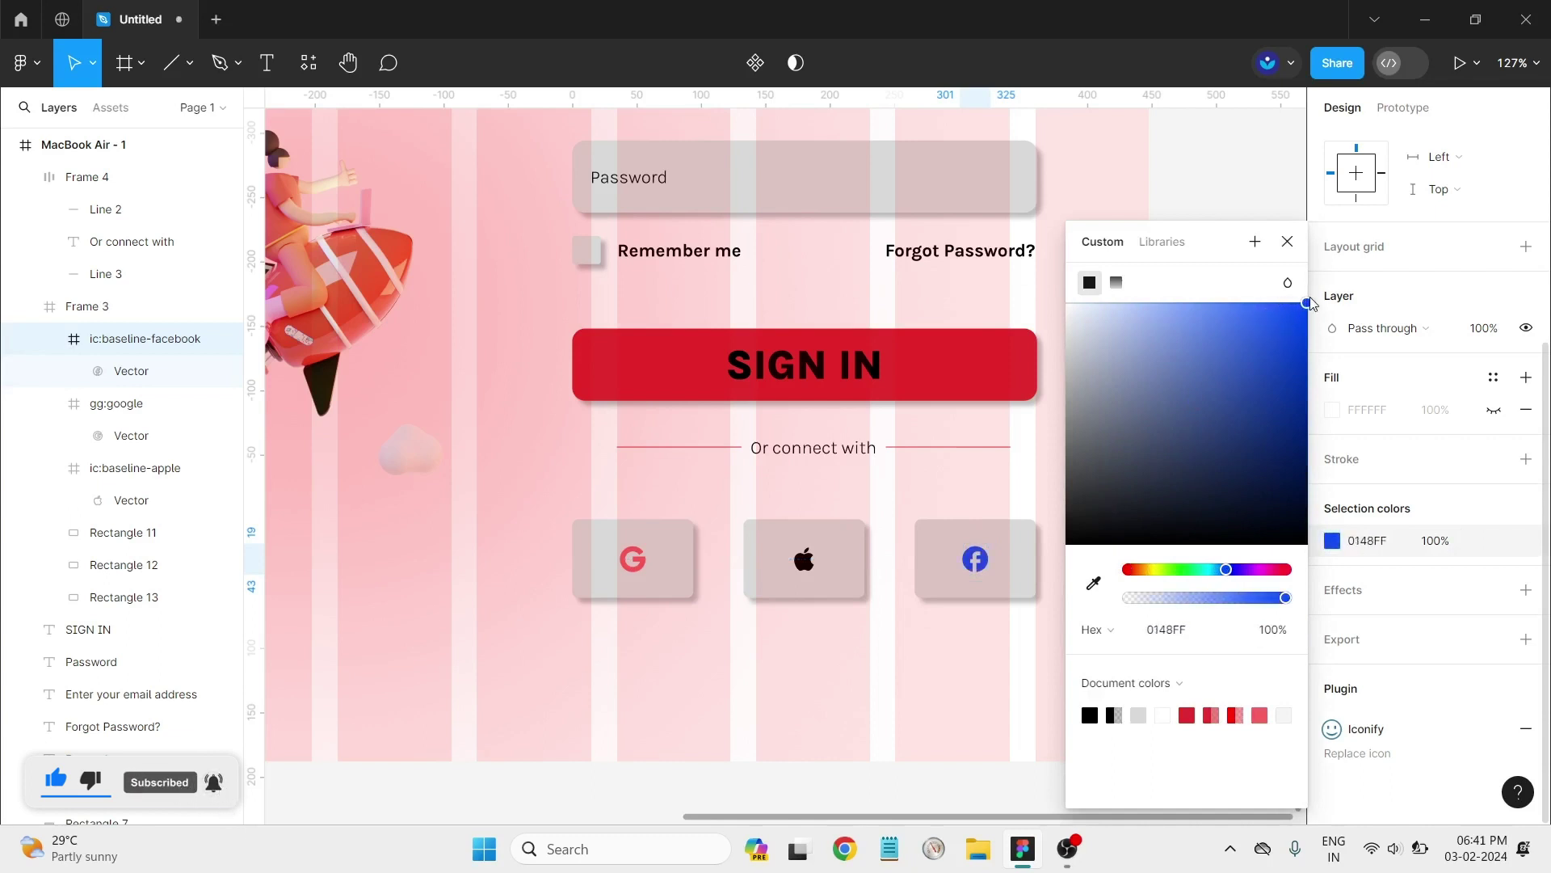
click(998, 661)
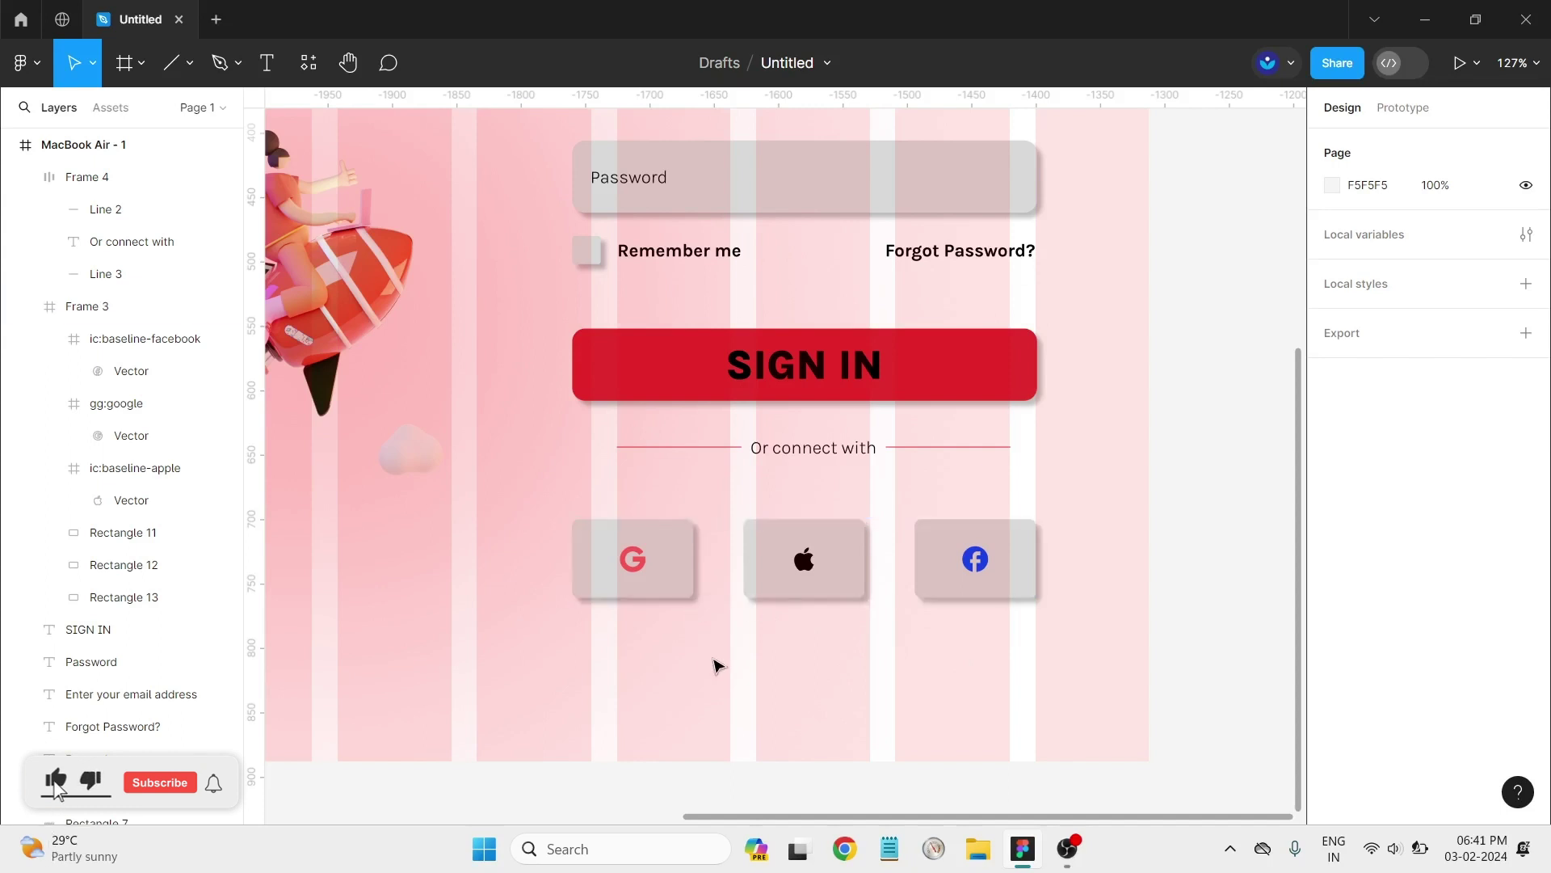
Step: Zoom out and relaunch Iconify with a 'logo' search listing 104 results
scroll(717, 665, down, 5)
scroll(738, 669, down, 3)
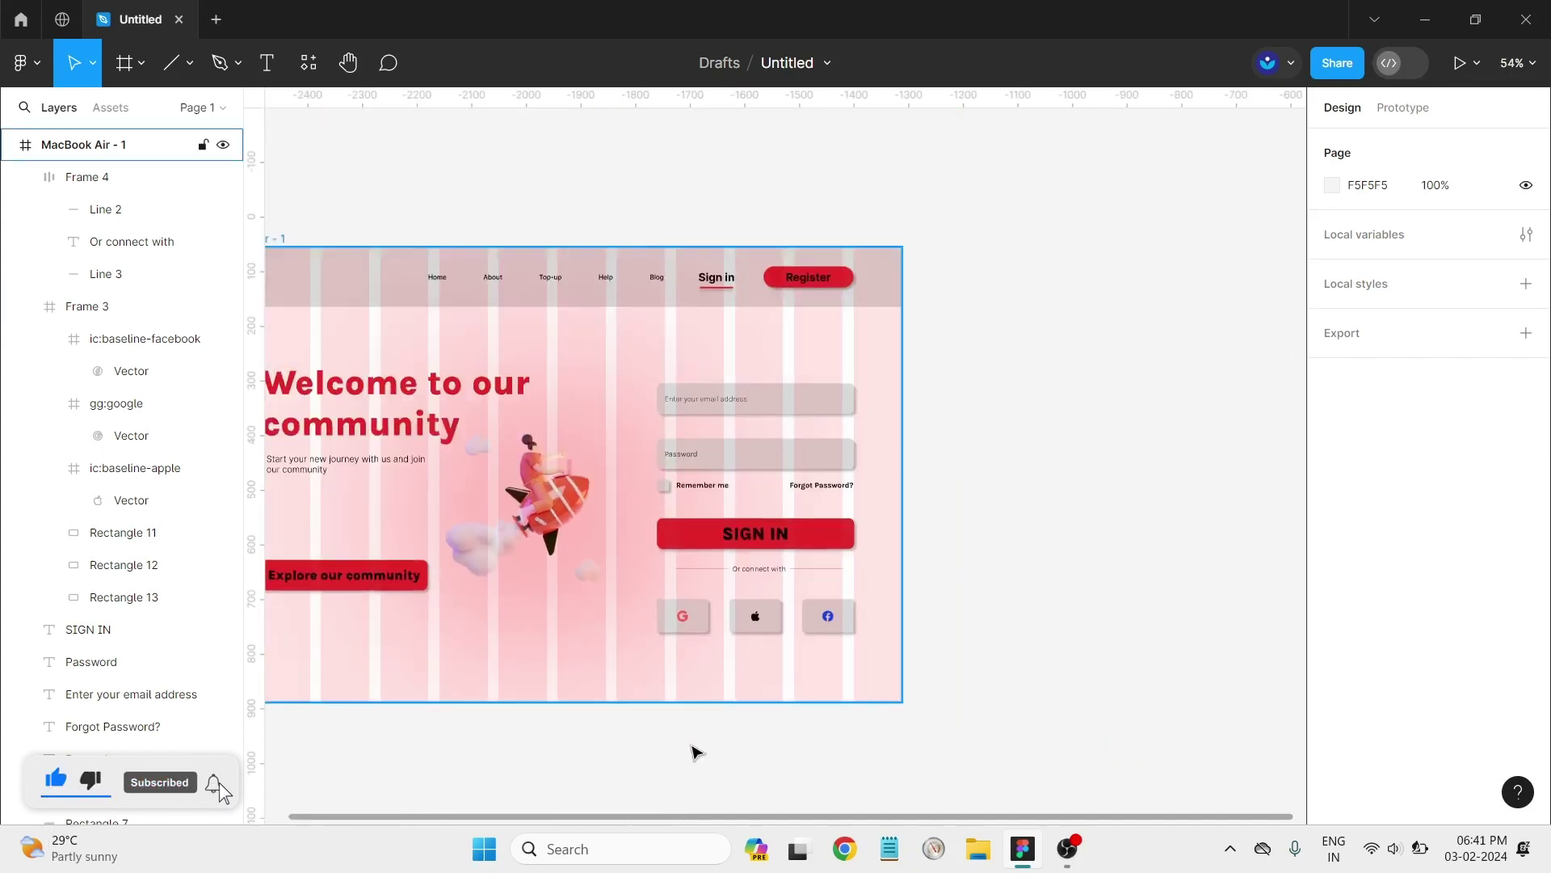
drag(677, 817, 557, 793)
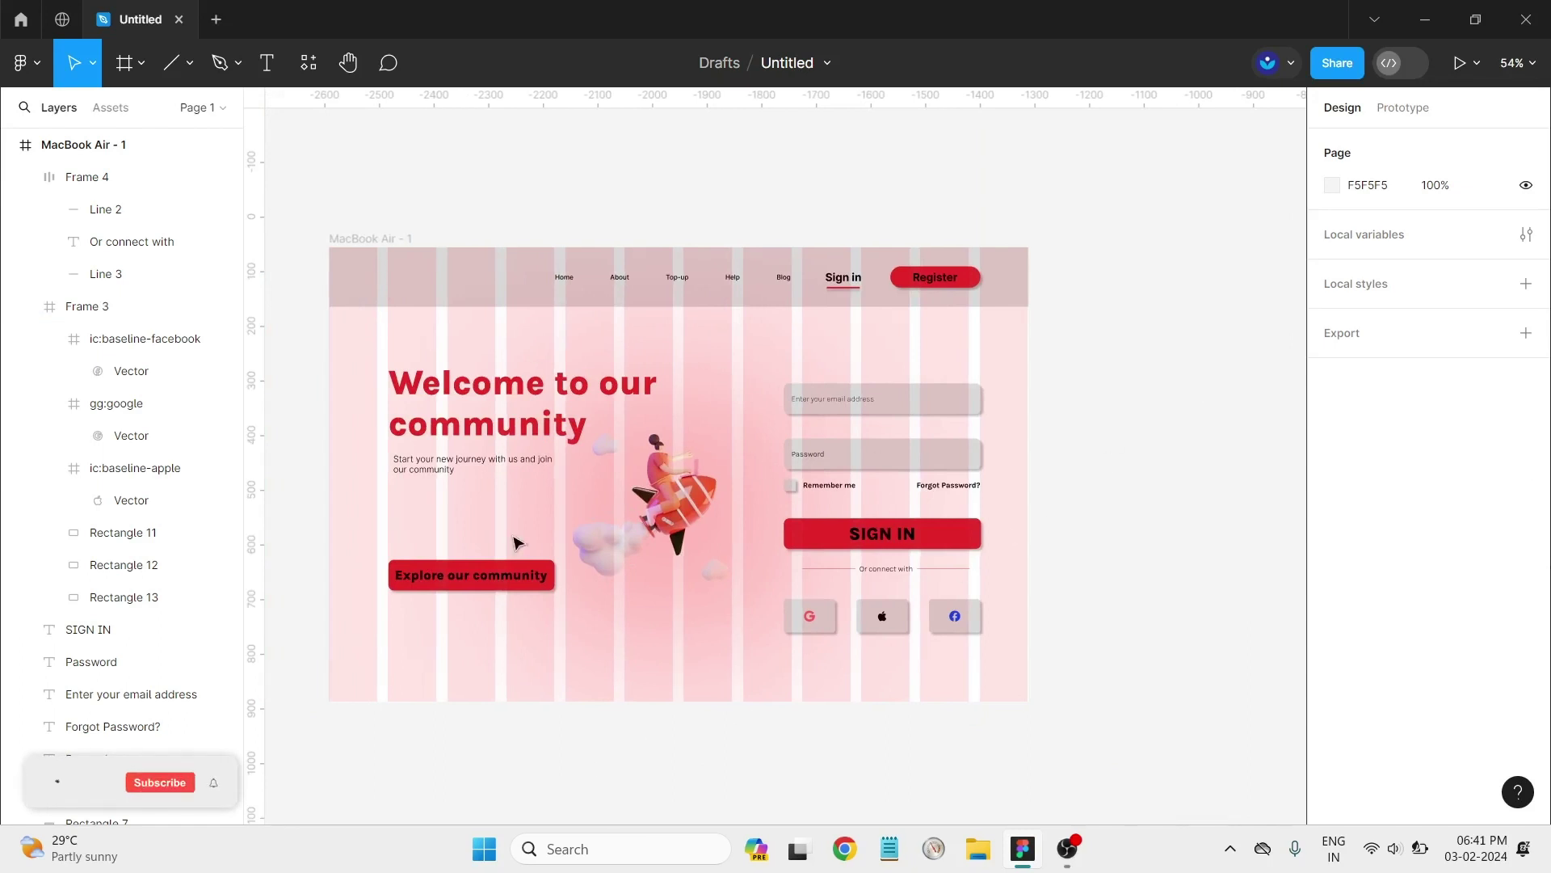
click(310, 68)
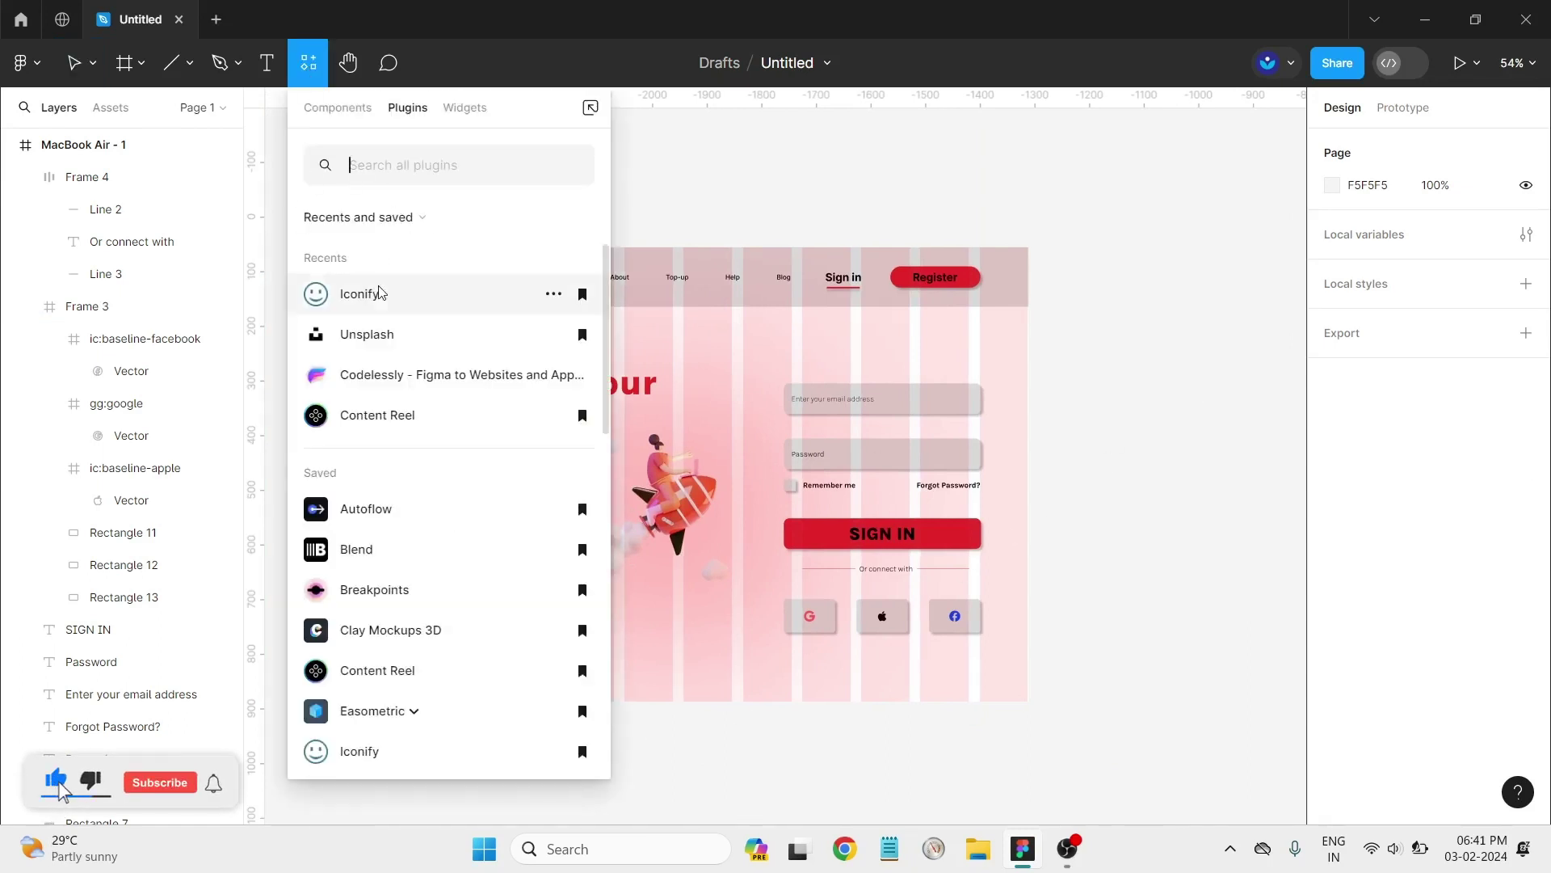
click(408, 293)
text(logo)
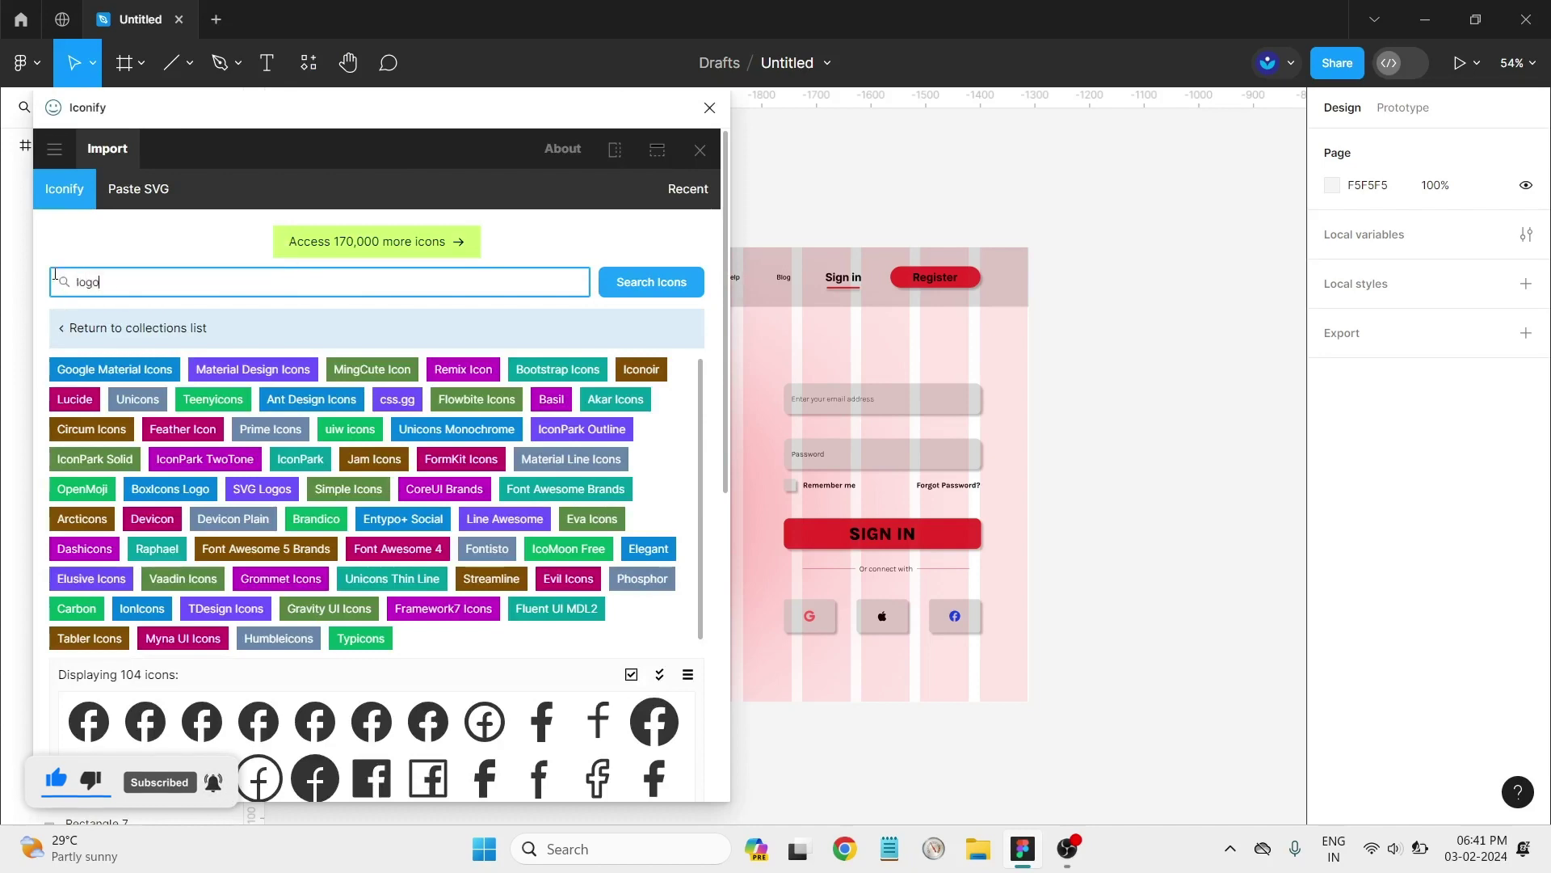
key(Return)
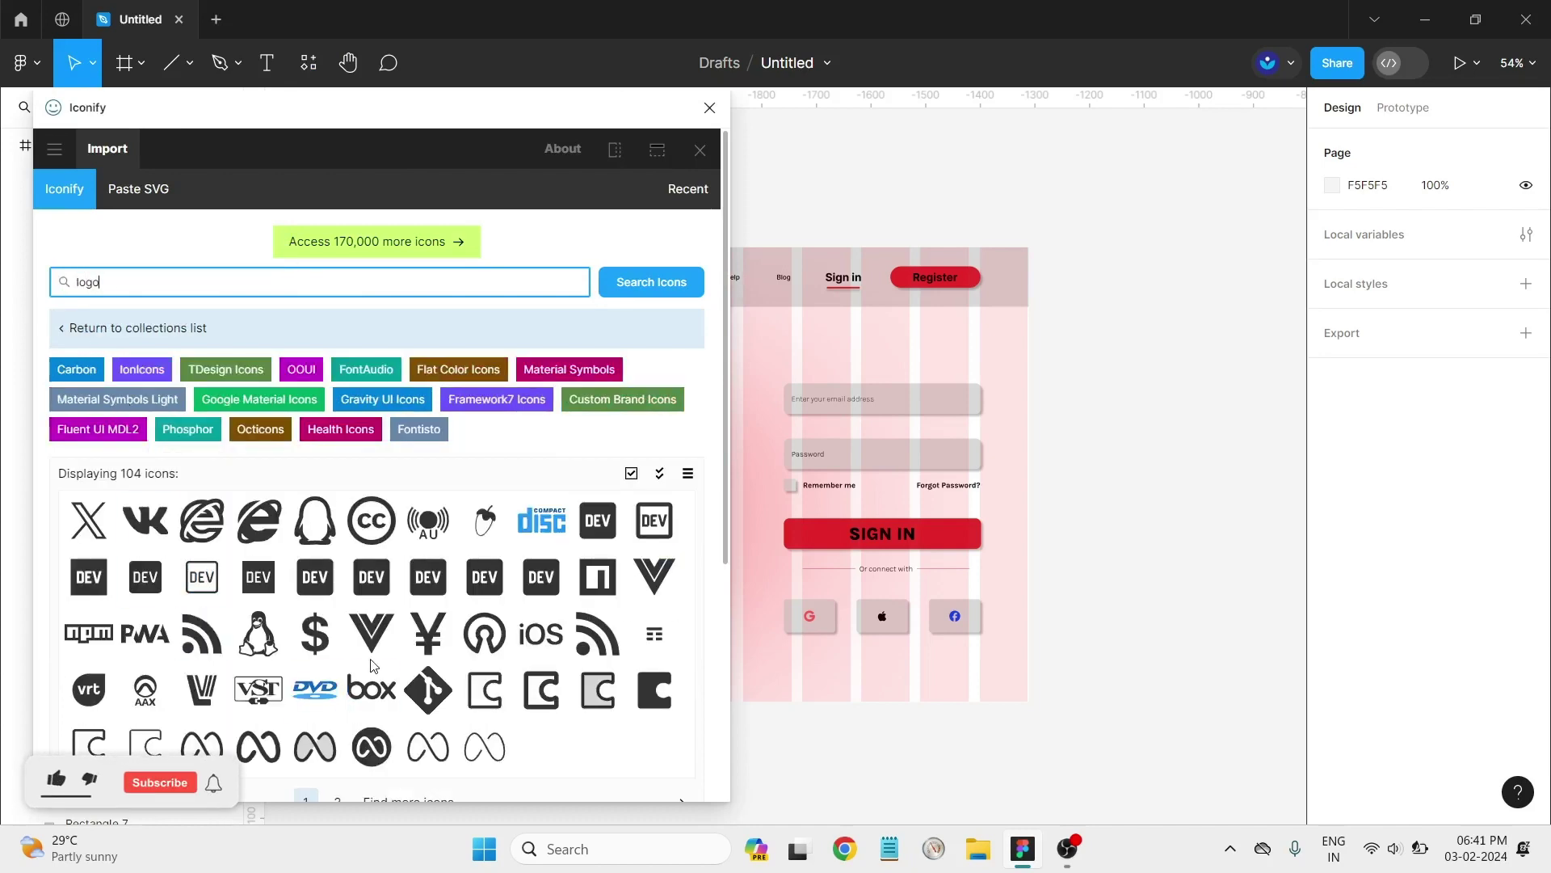
scroll(409, 629, down, 3)
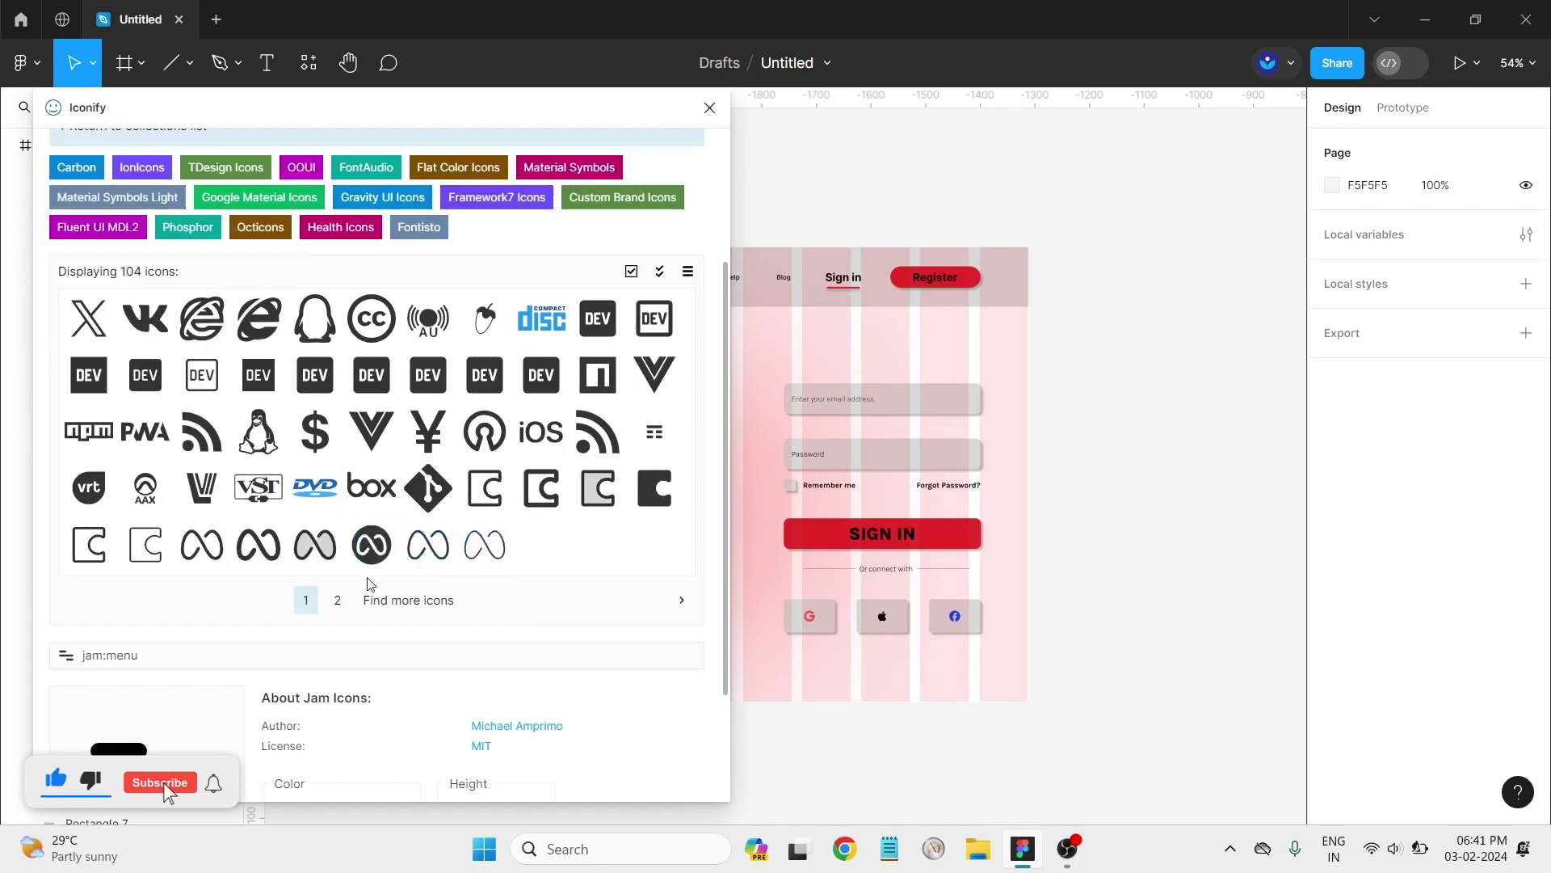
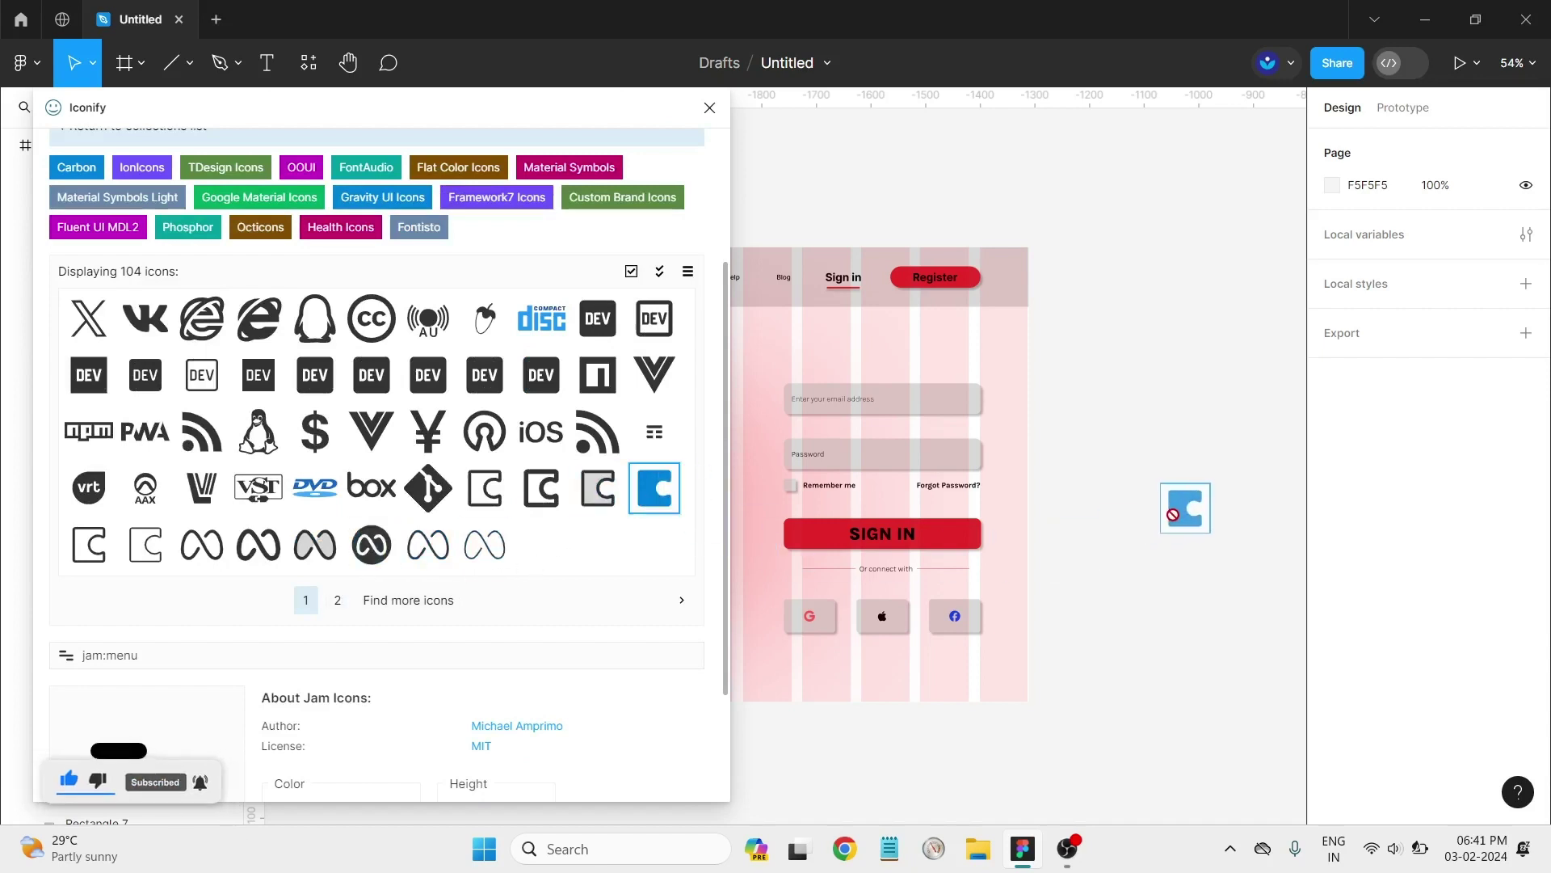
Step: Place the coda logo icon at the frame's top-left and scale it evenly to 128×128
drag(649, 501, 1177, 521)
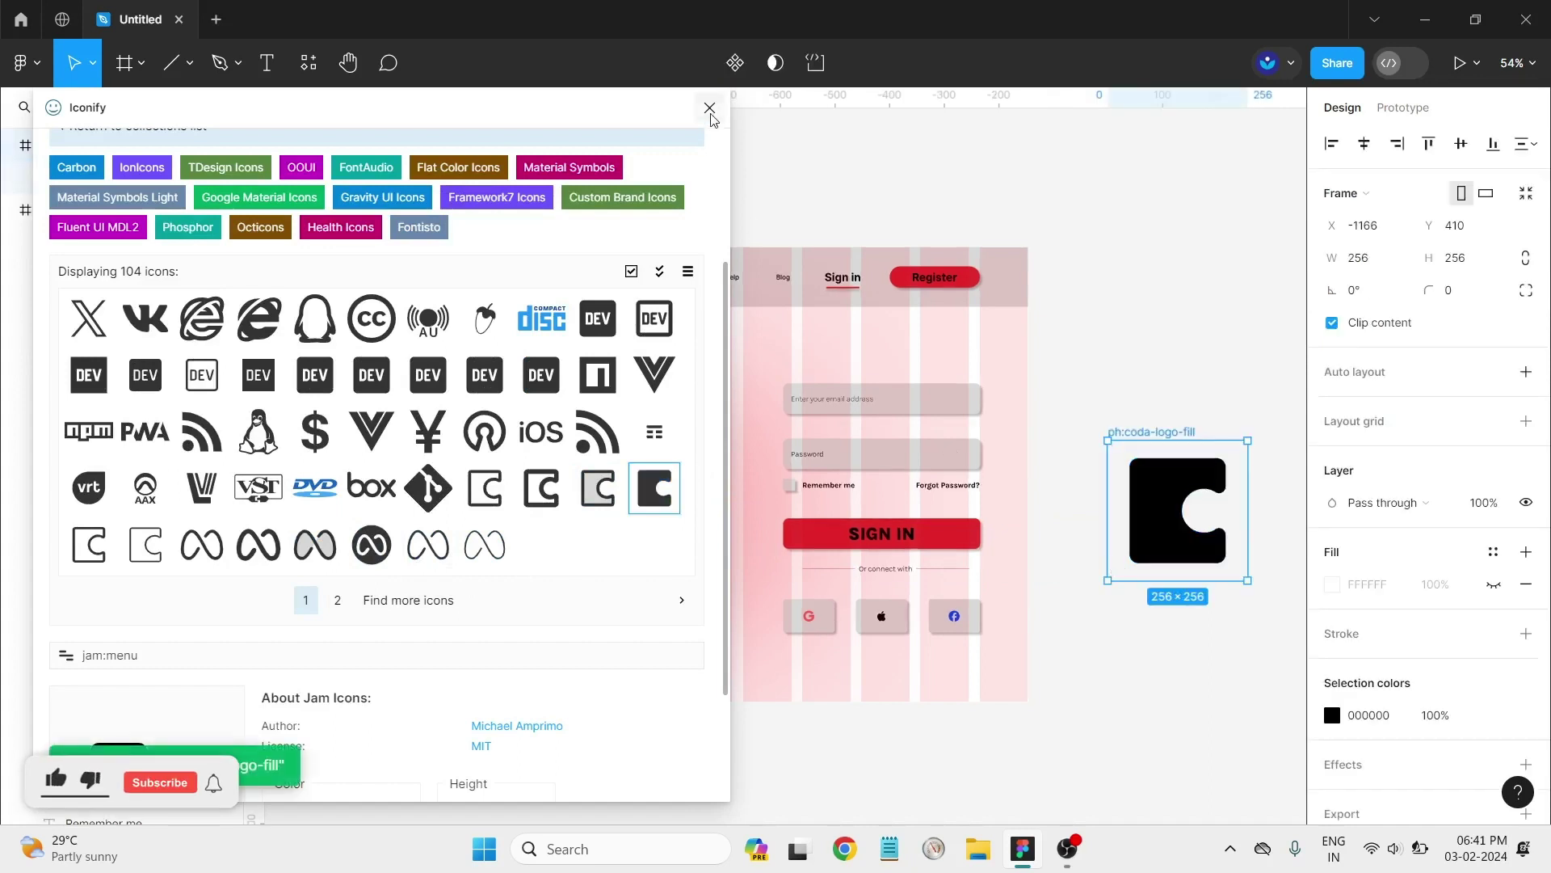
click(710, 109)
mouse_move(1147, 485)
mouse_down()
mouse_move(371, 288)
mouse_move(402, 289)
mouse_up()
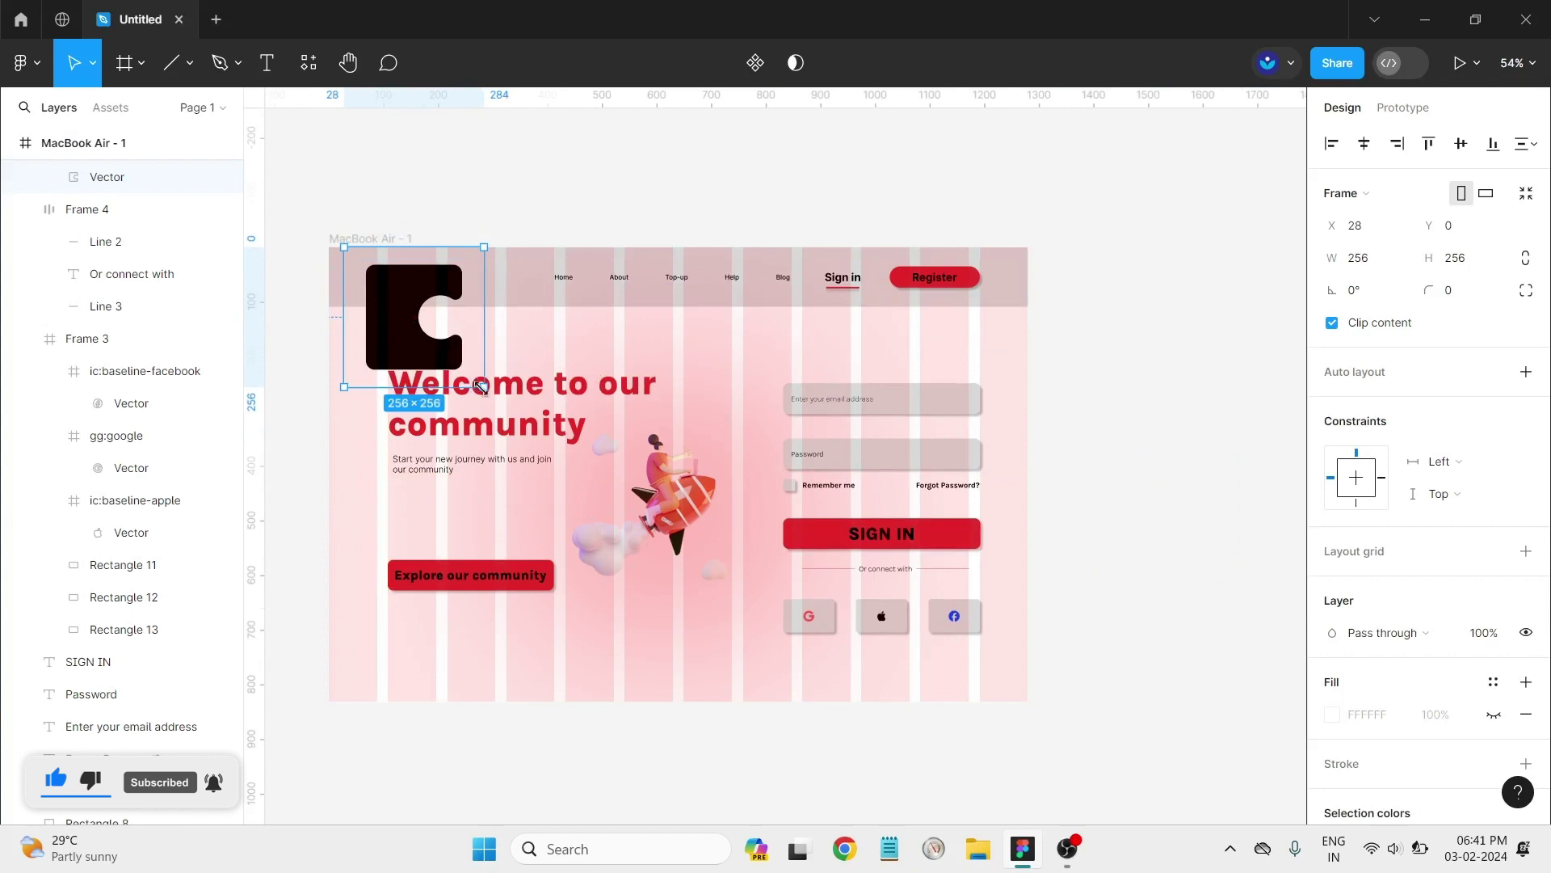
drag(482, 387, 383, 294)
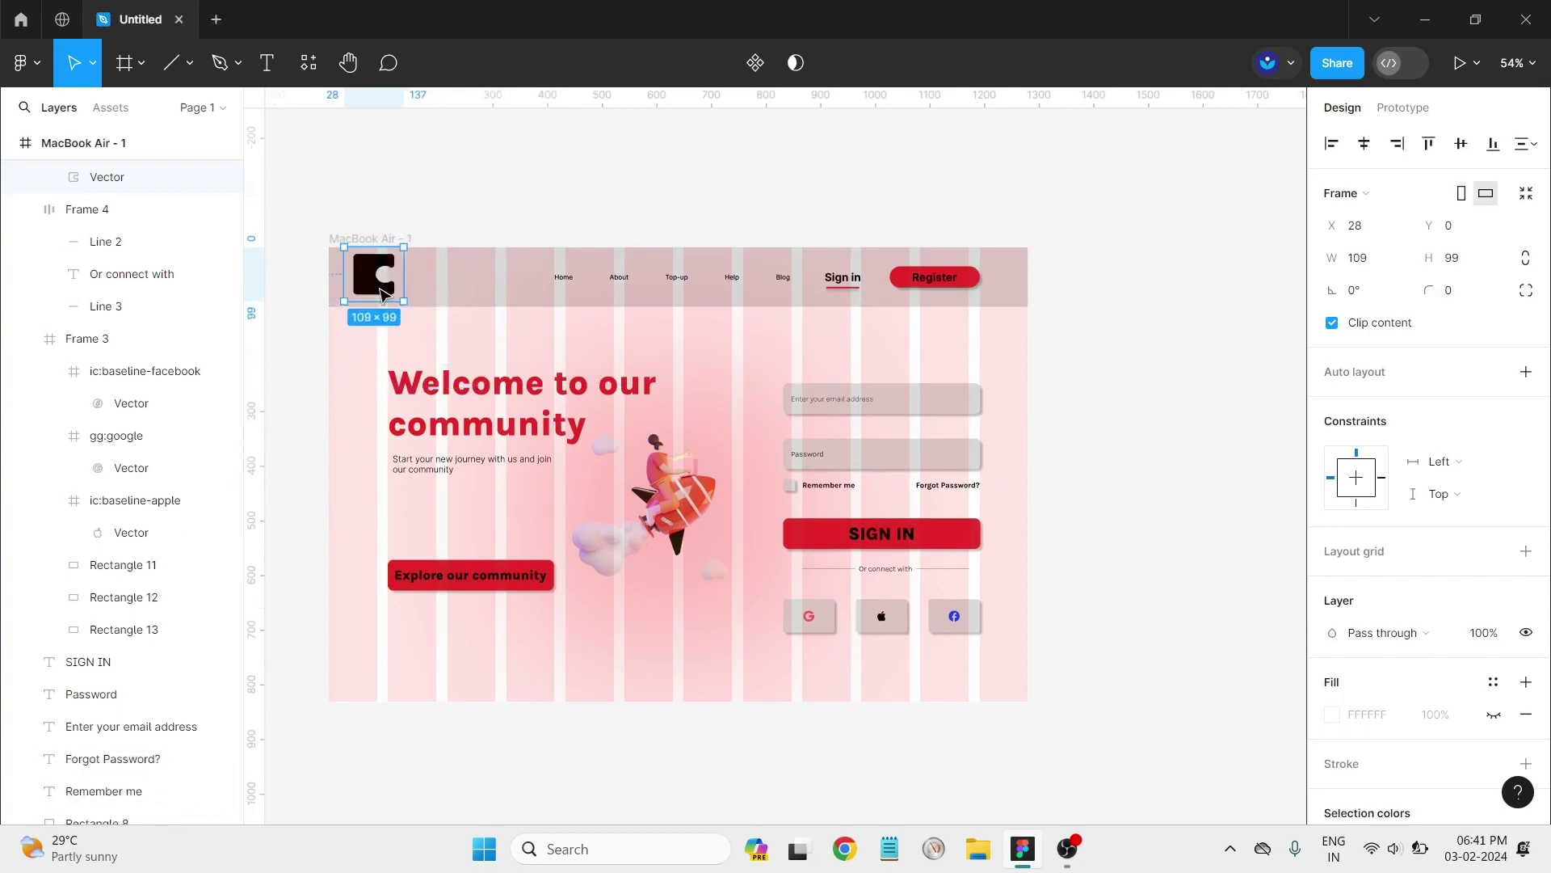
key(ctrl+z)
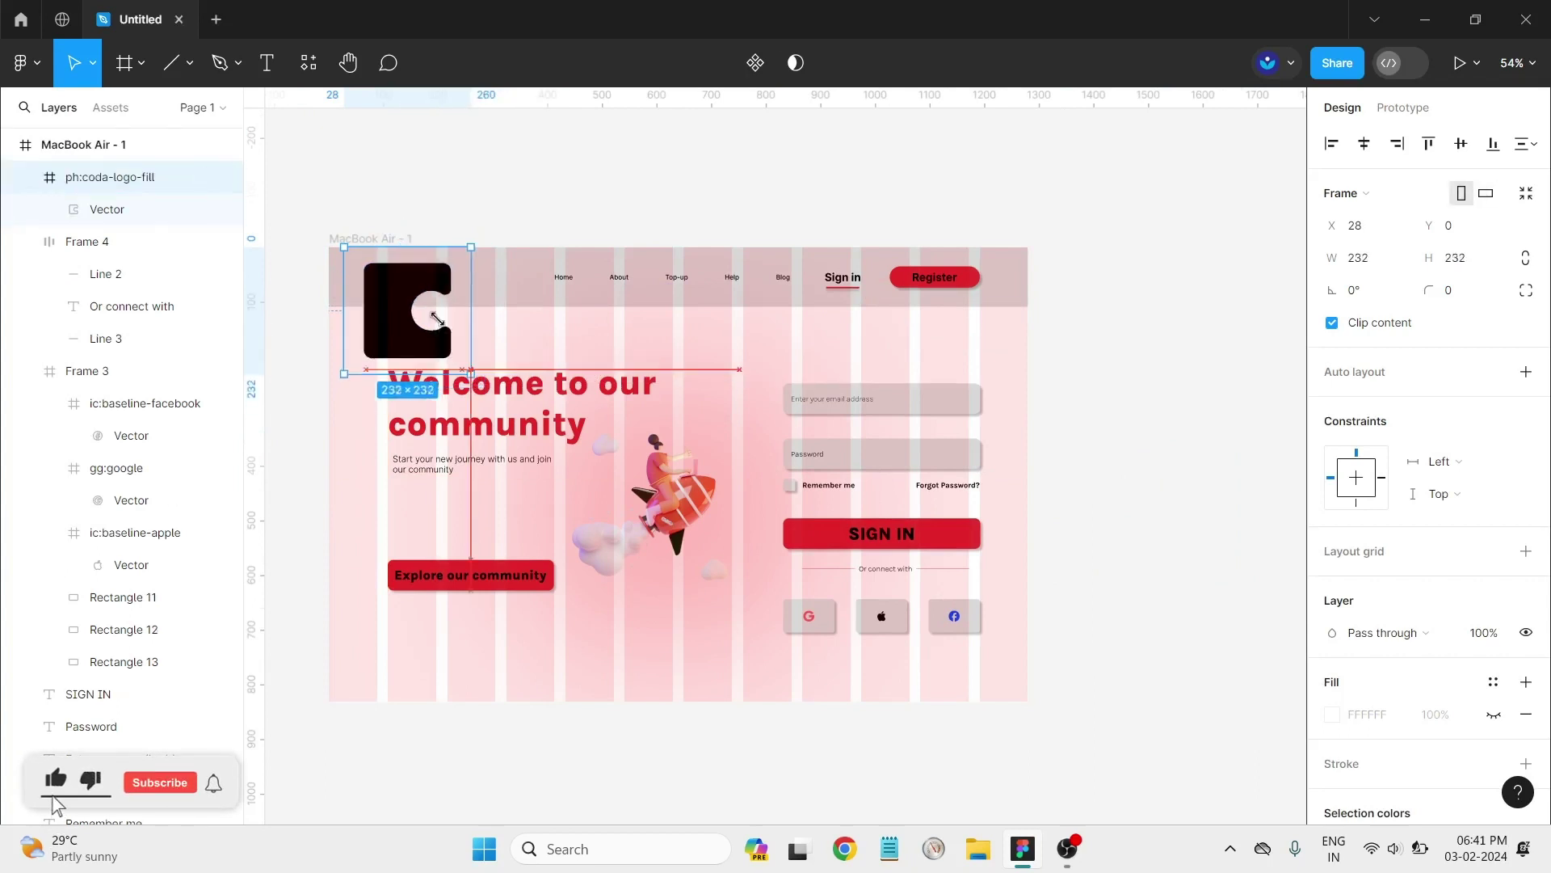
drag(483, 386, 414, 317)
Step: Shrink the logo to 43×43 and position it in the header at X 101, Y 33
scroll(329, 257, up, 2)
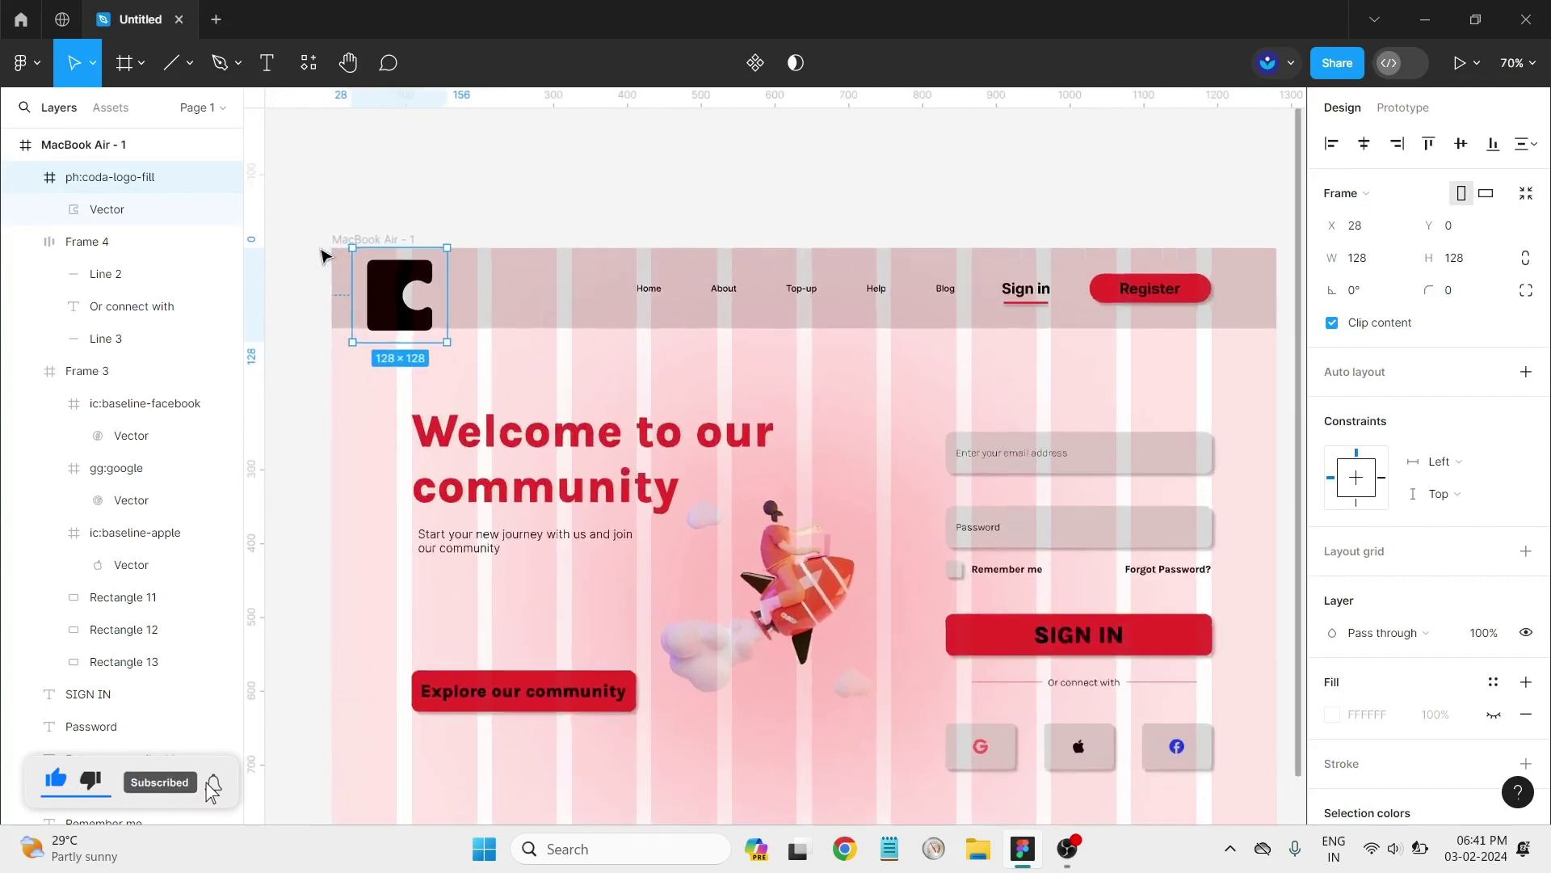
scroll(329, 259, up, 2)
scroll(329, 263, up, 2)
drag(571, 374, 717, 374)
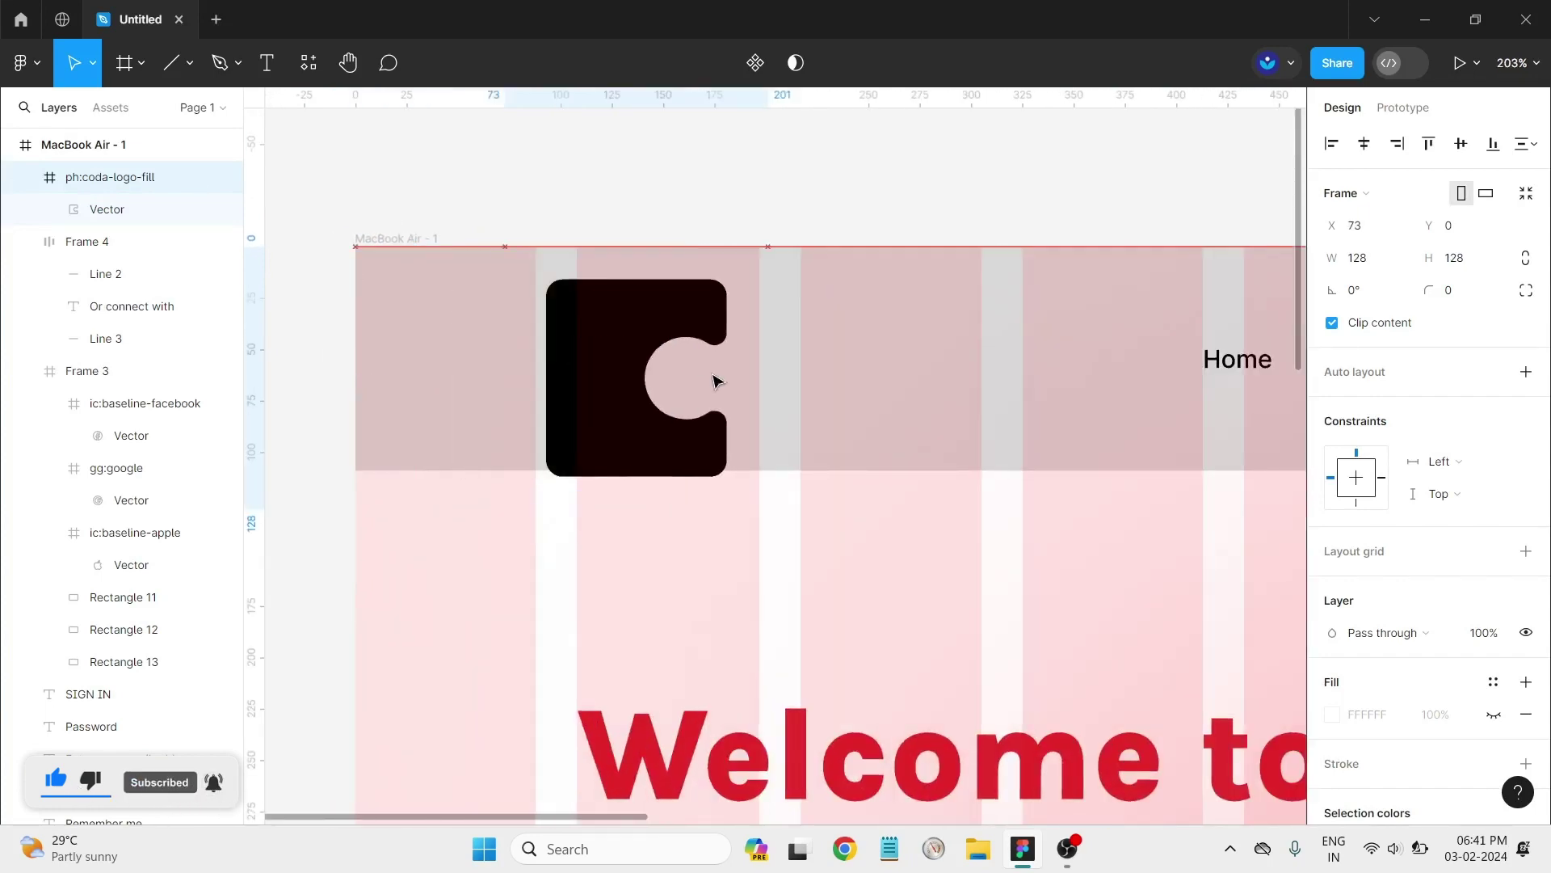
mouse_move(821, 511)
mouse_down()
mouse_move(703, 419)
mouse_move(630, 336)
mouse_move(643, 339)
mouse_move(664, 370)
mouse_move(616, 370)
mouse_up()
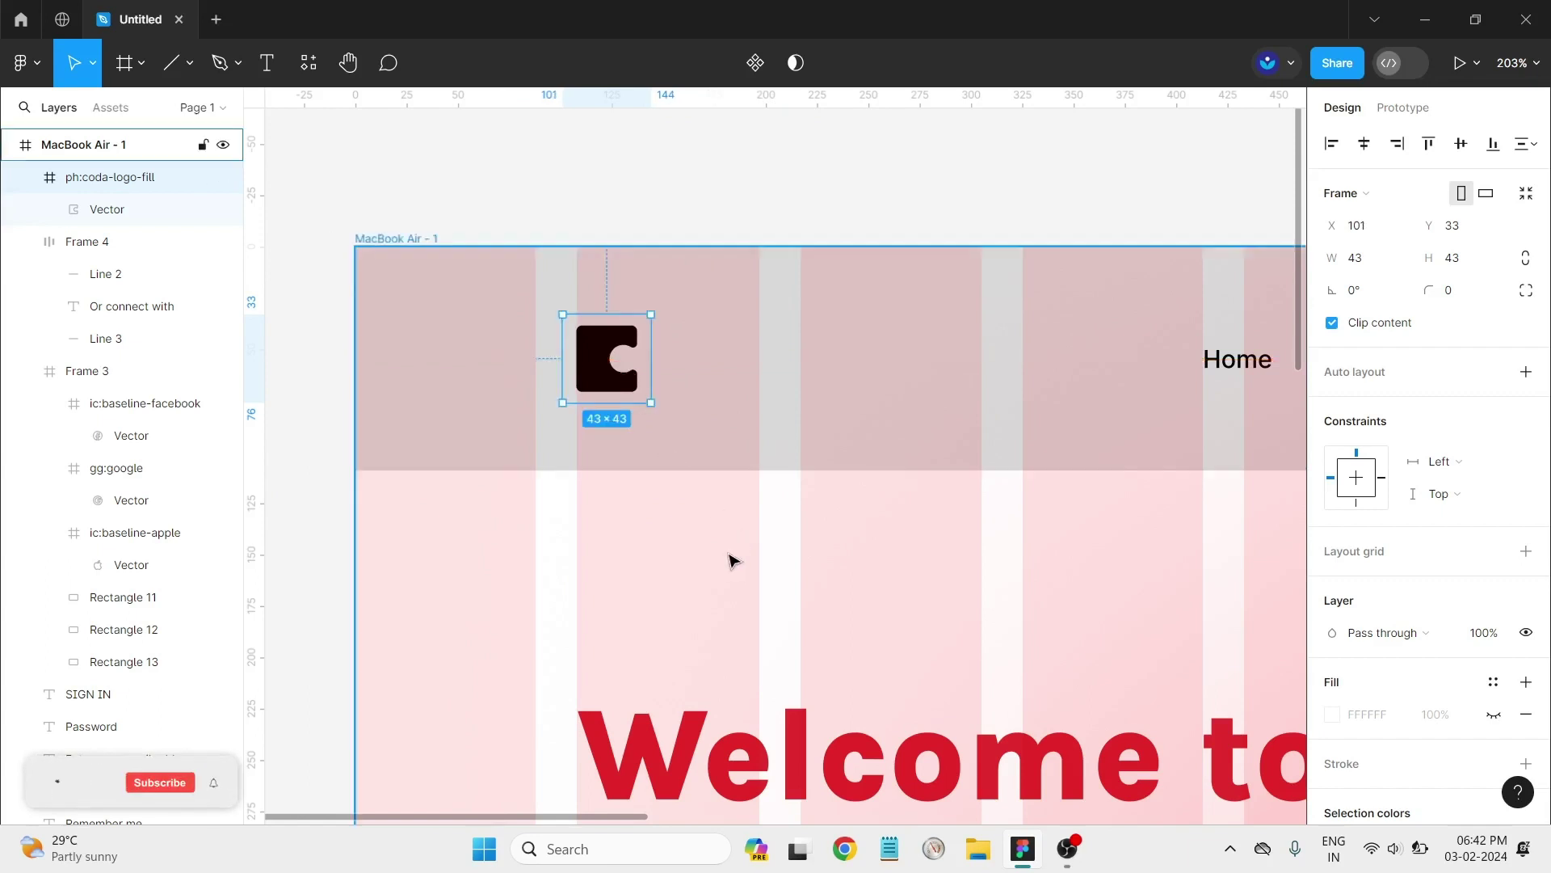
scroll(730, 557, down, 3)
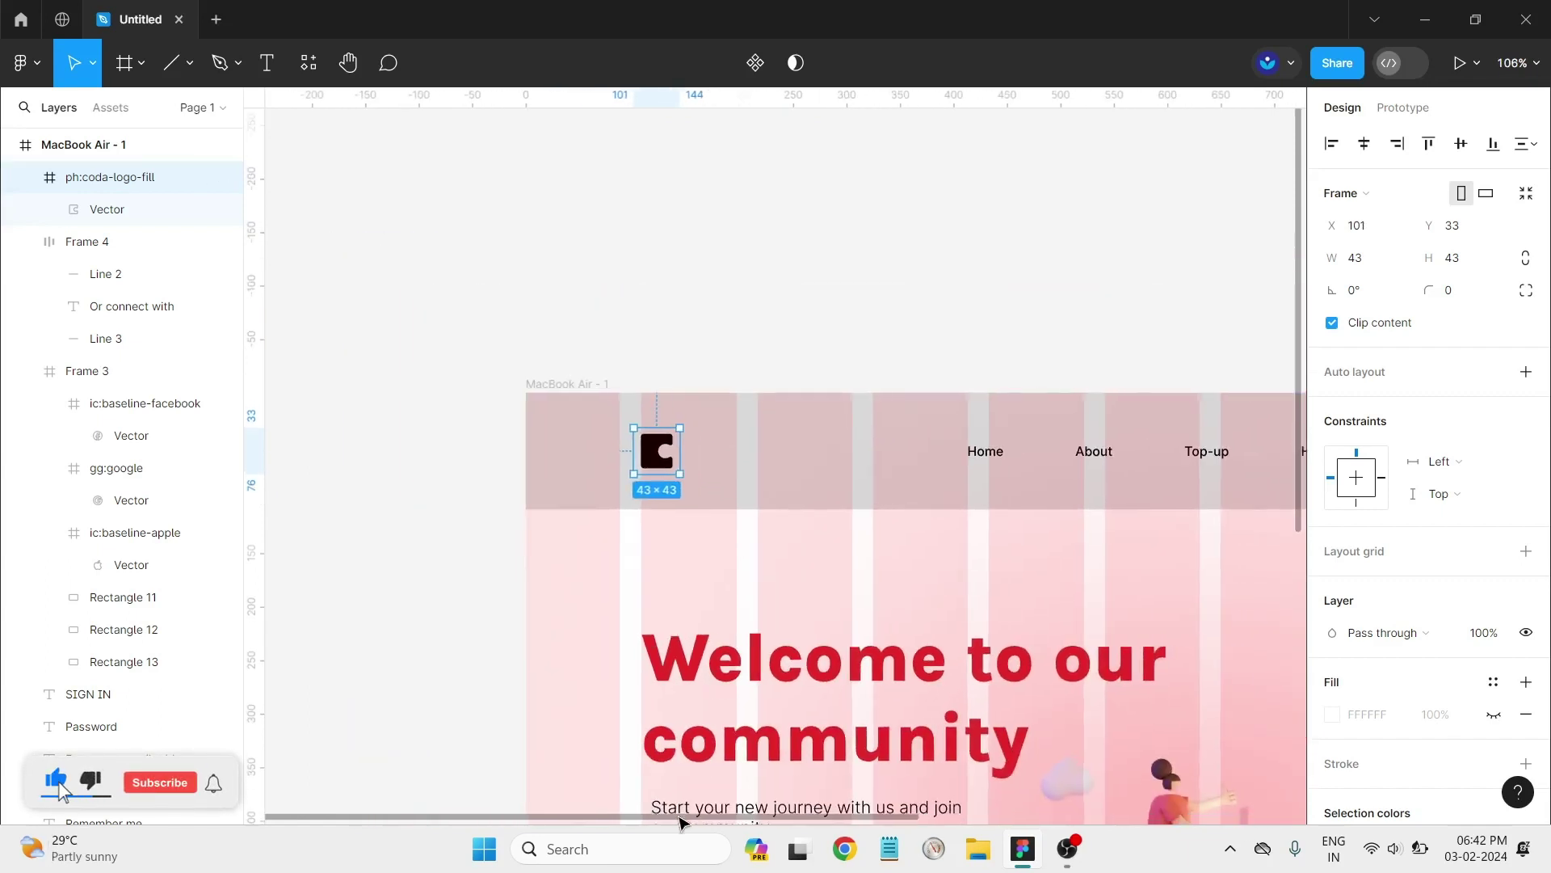
scroll(841, 822, down, 2)
drag(682, 817, 917, 806)
scroll(907, 727, down, 2)
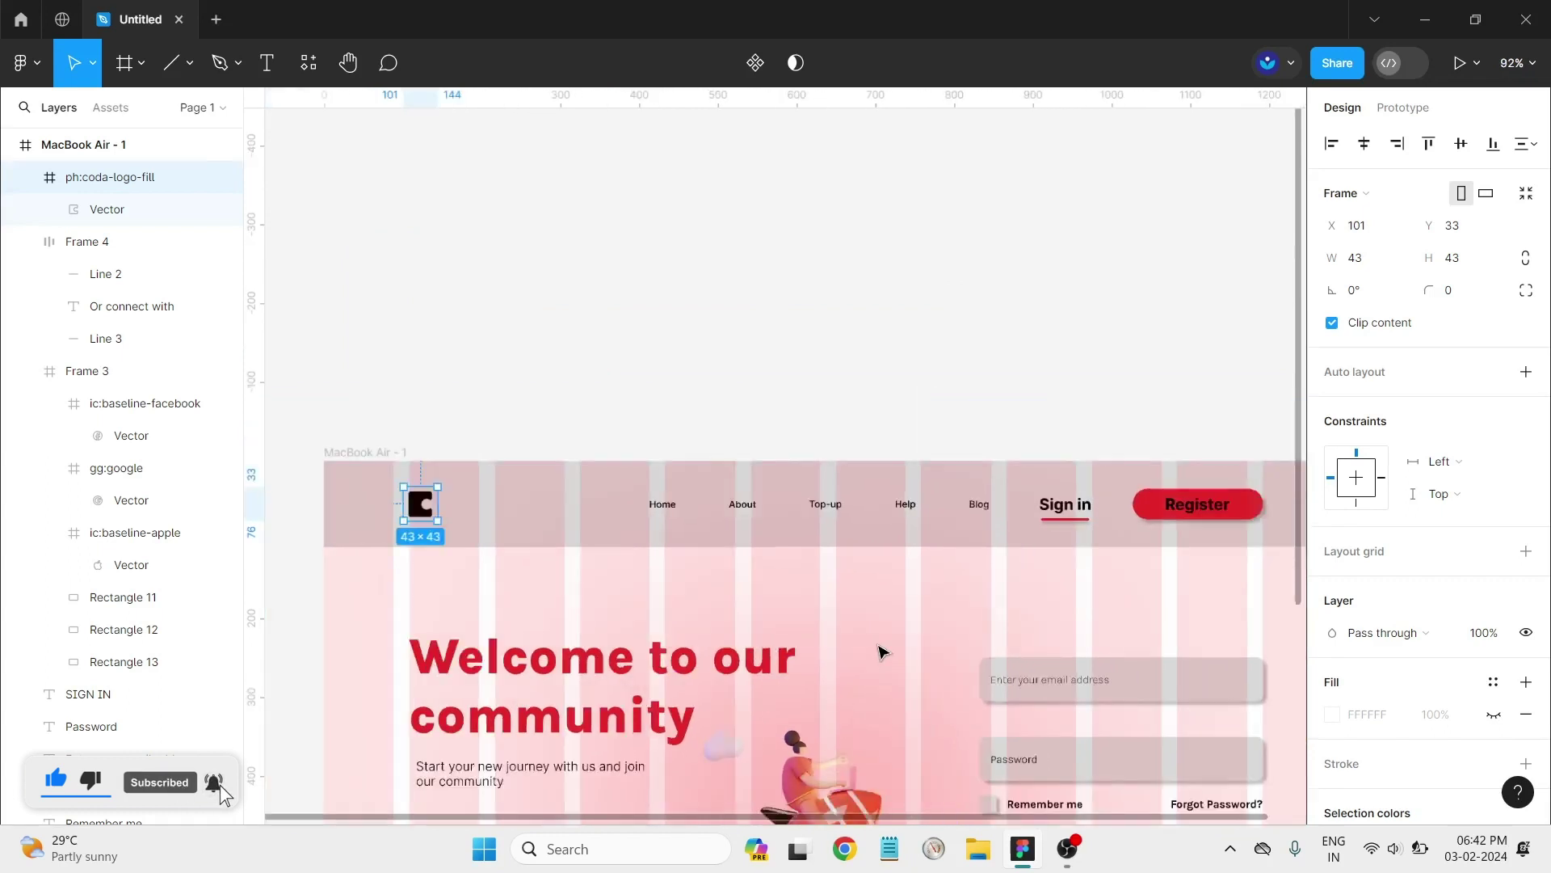
scroll(879, 647, down, 1)
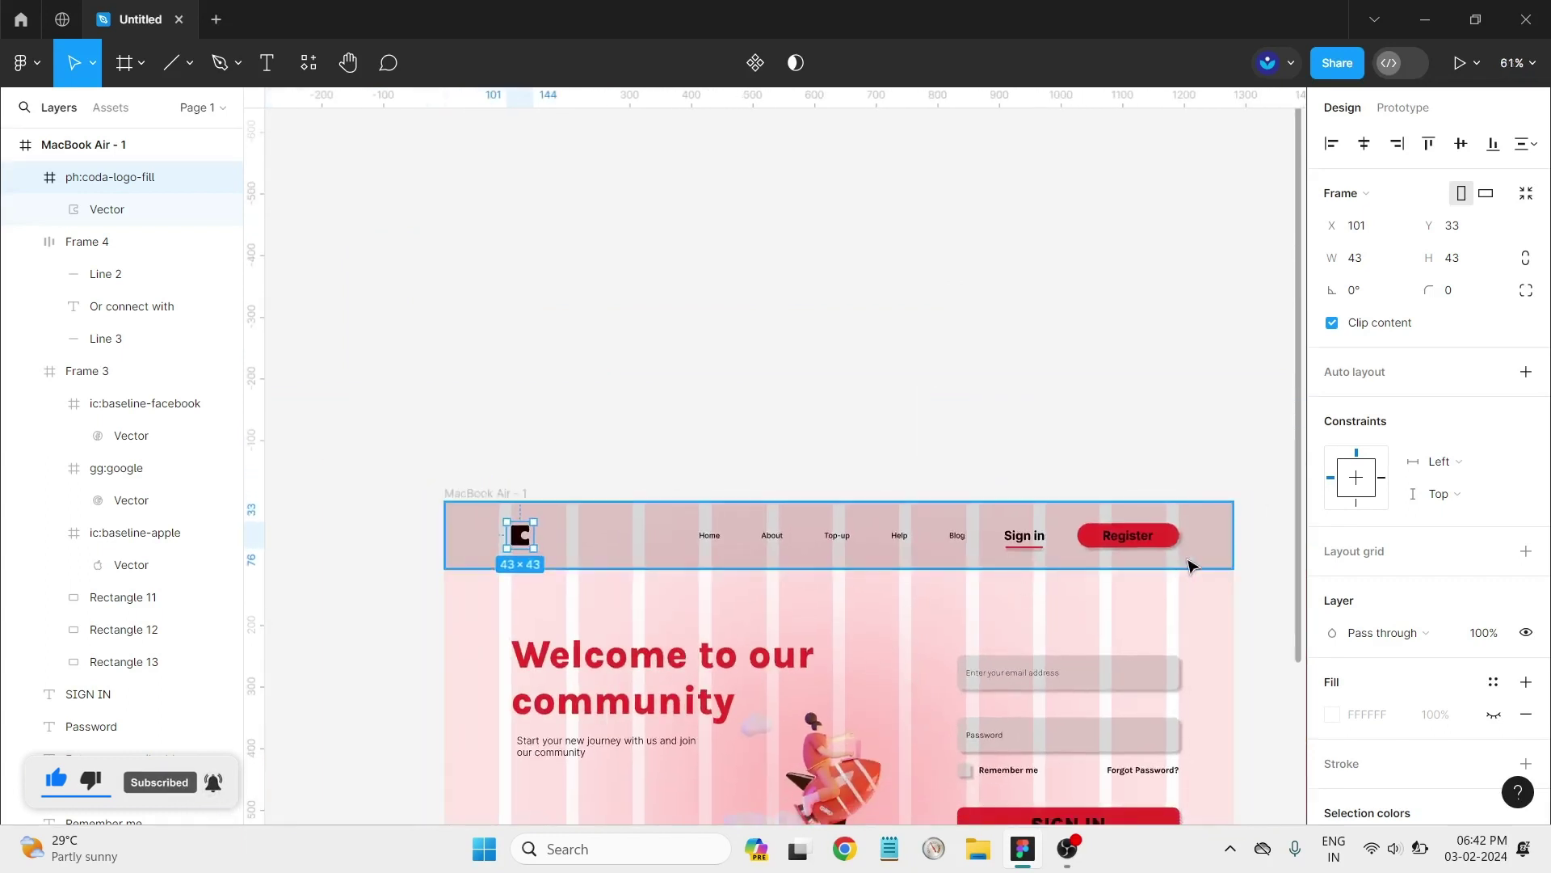
Step: Wrap the header's Register button alone in a new frame, Frame 5
click(1128, 534)
drag(1188, 558, 502, 529)
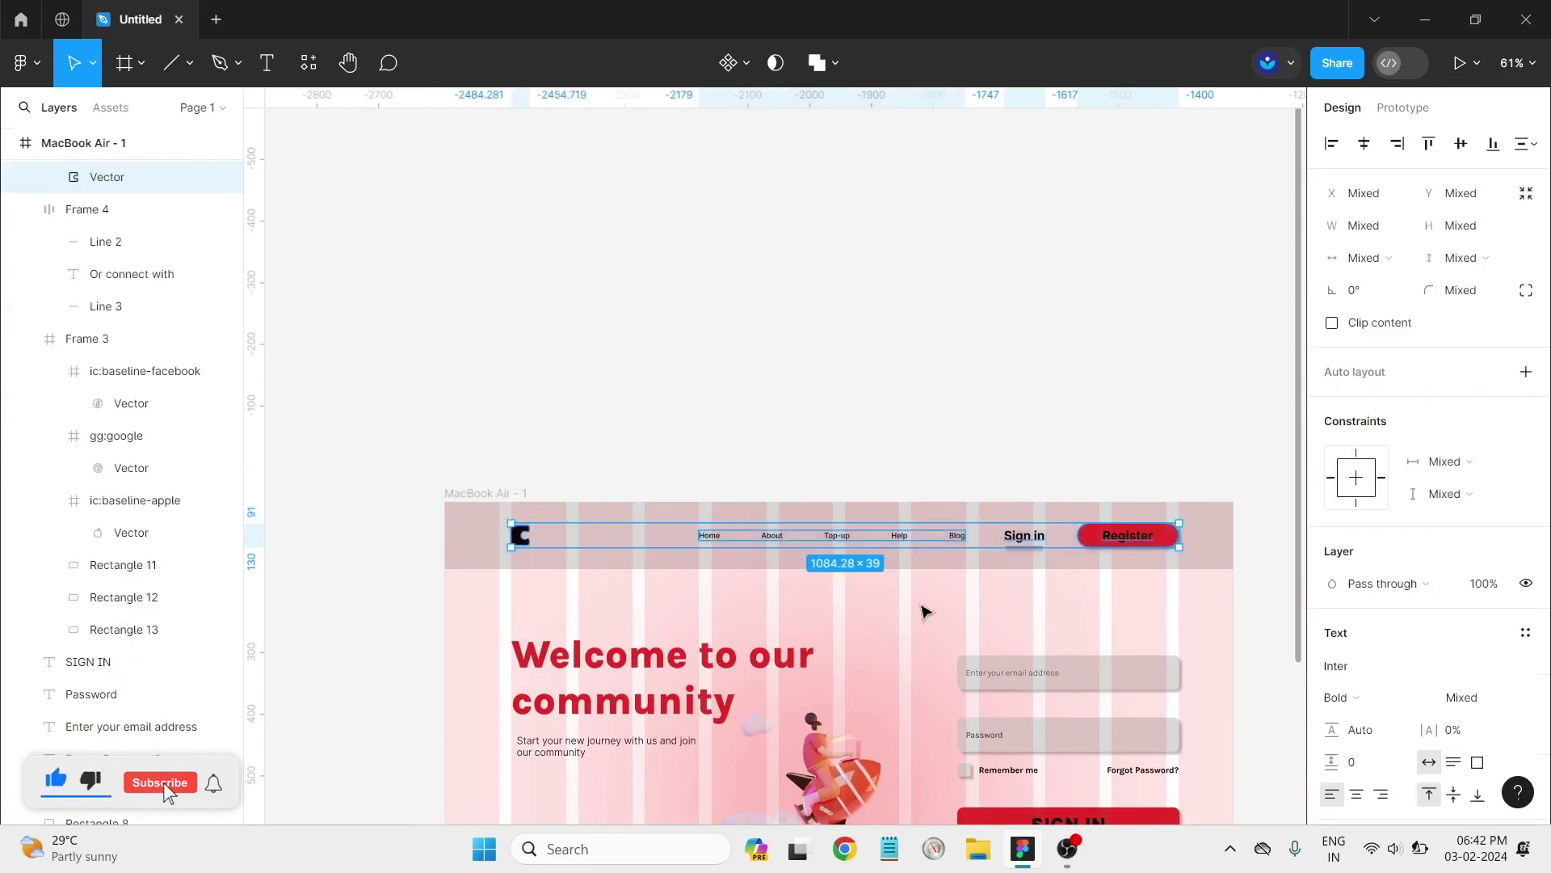
click(1028, 571)
click(1025, 548)
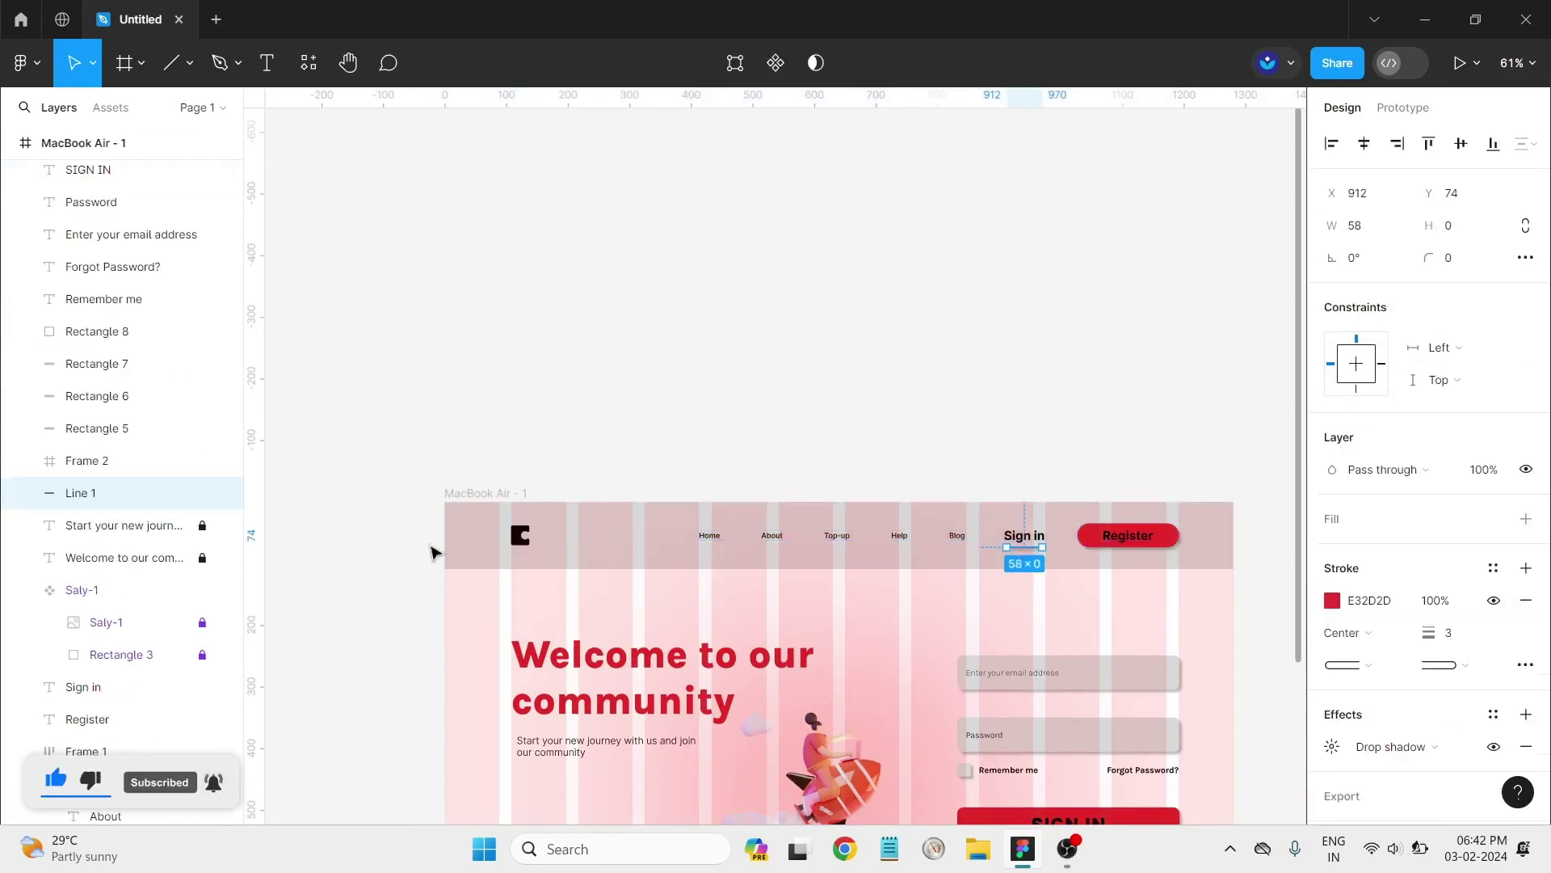
key(Escape)
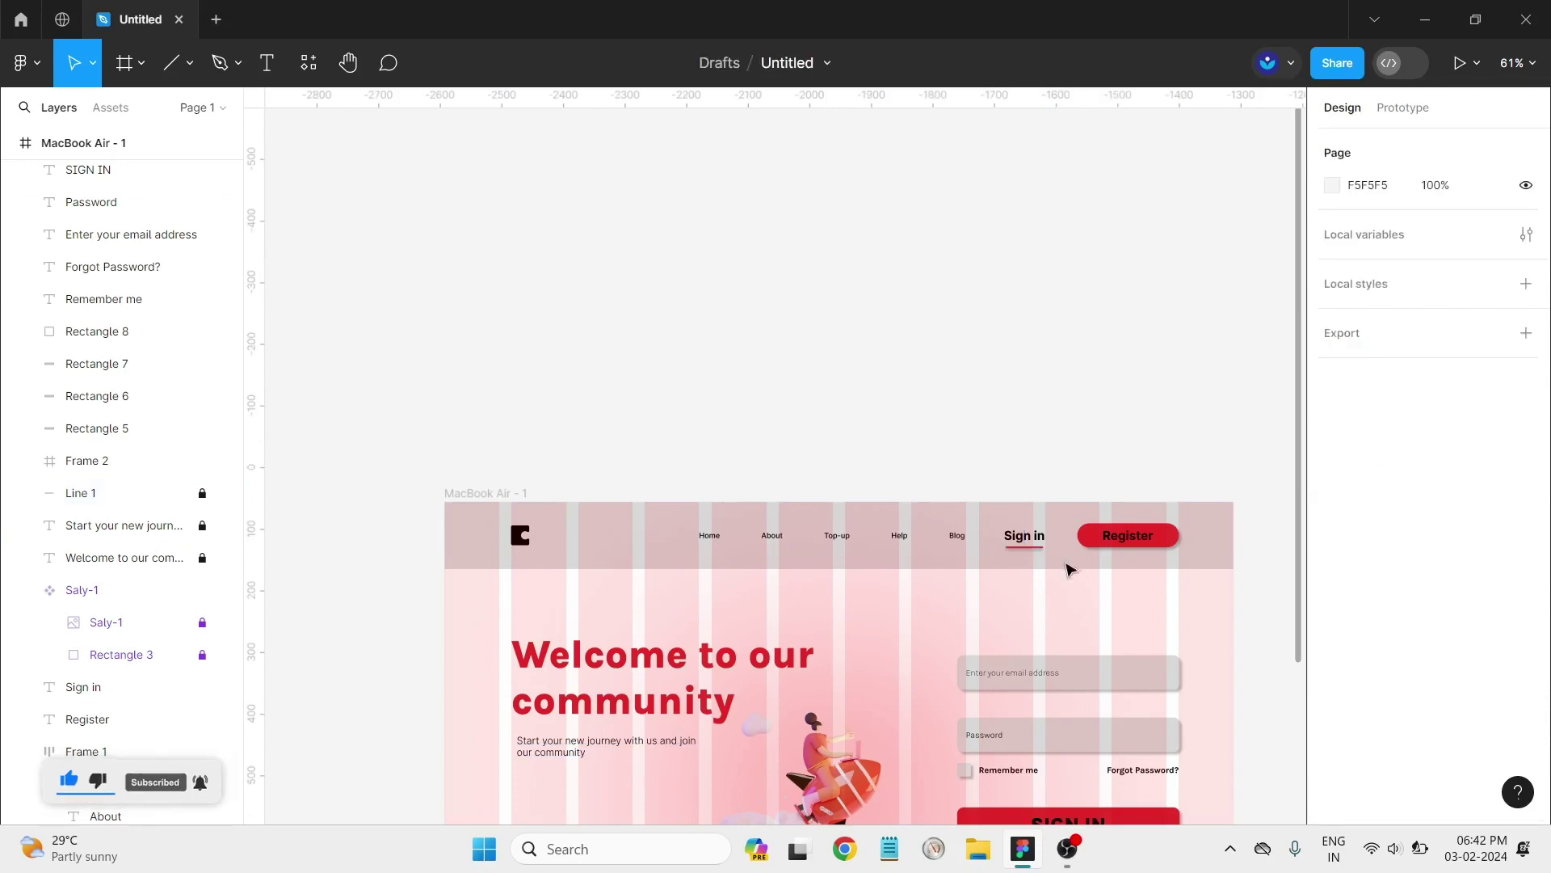
drag(1209, 559, 509, 526)
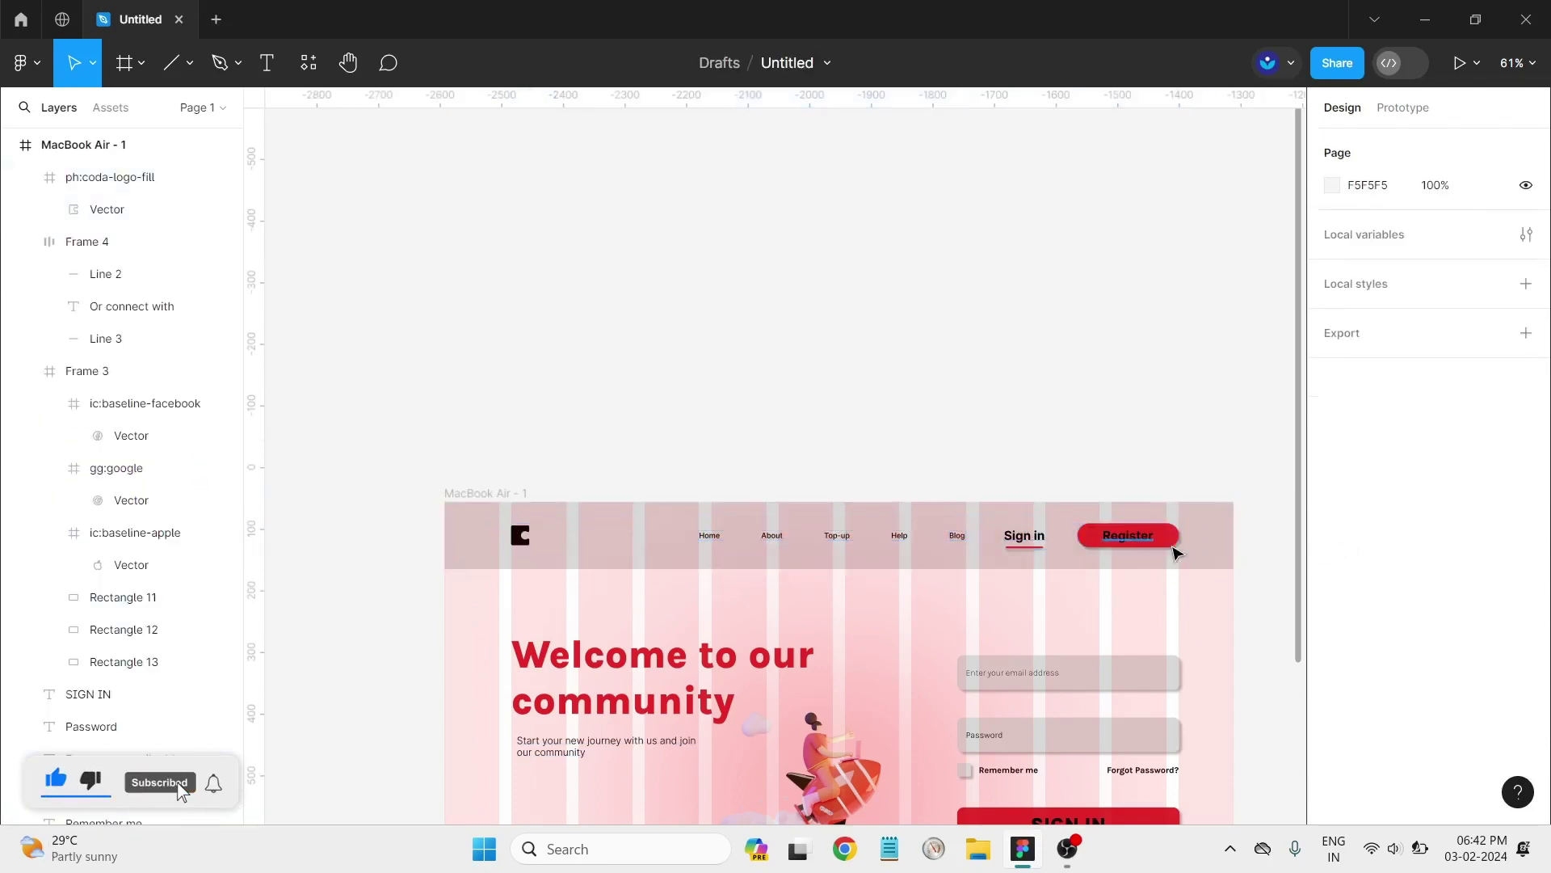
click(1107, 529)
right_click(1129, 537)
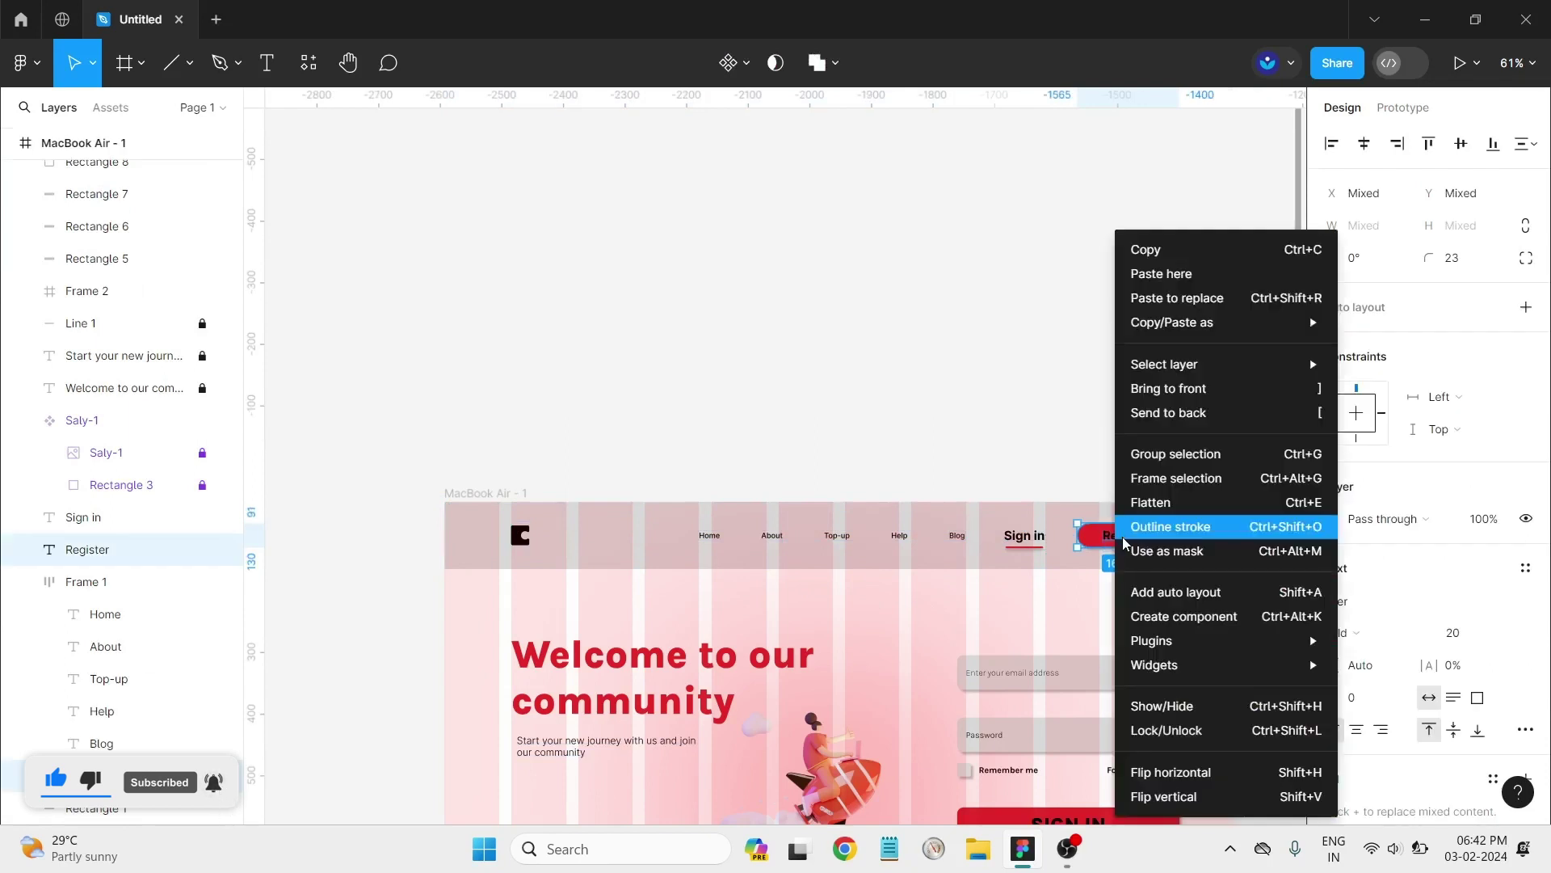
click(1156, 477)
Step: Select the header row from Register across to the logo, then select just the logo
click(1077, 620)
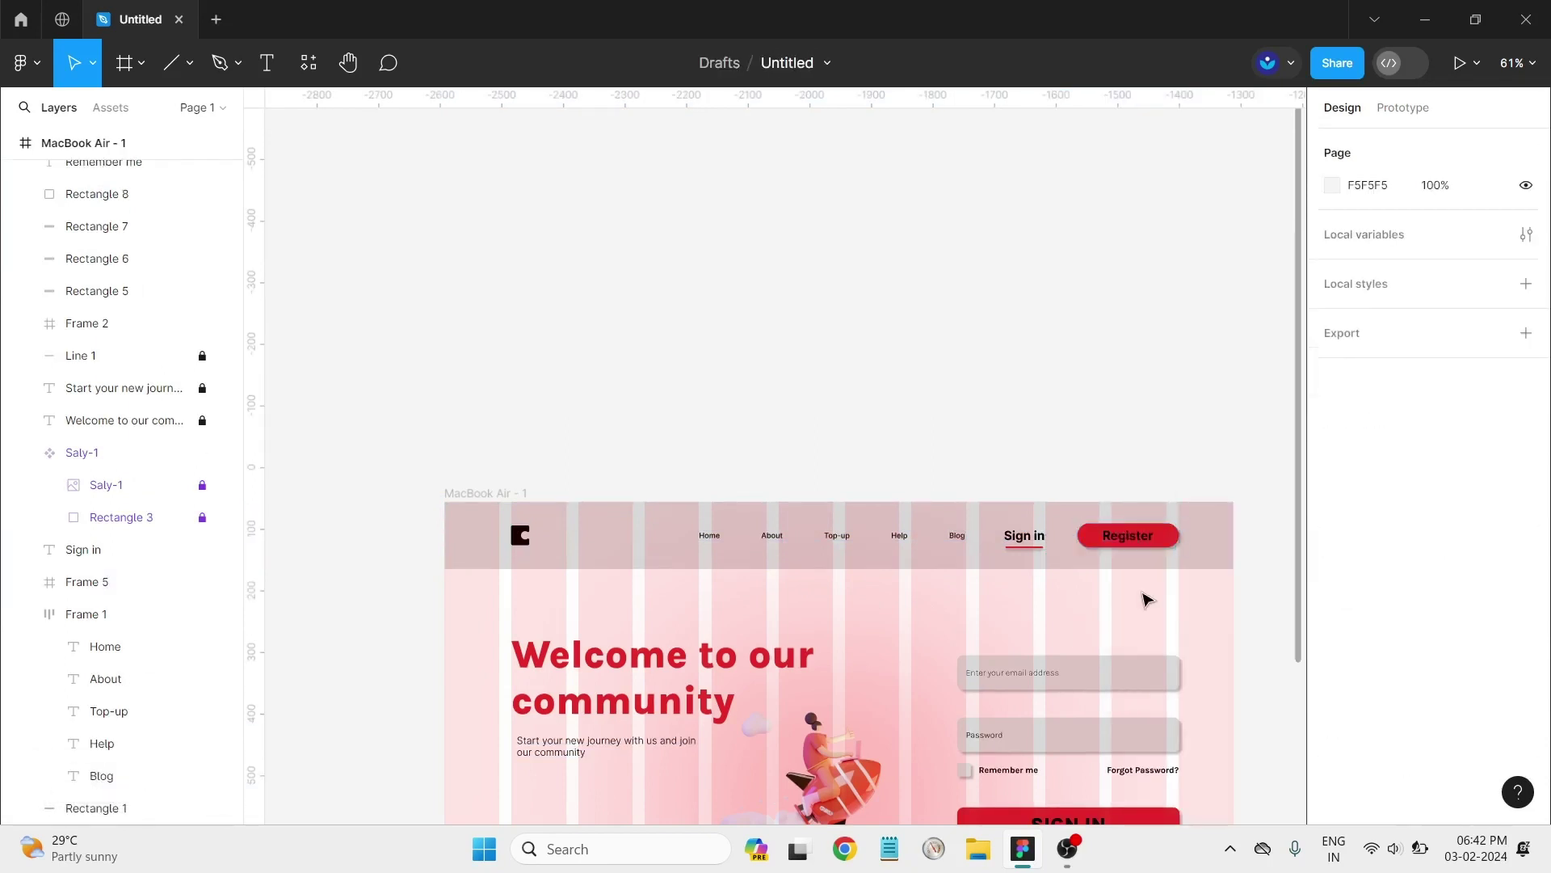
click(1131, 535)
shift+click(1024, 534)
shift+click(868, 530)
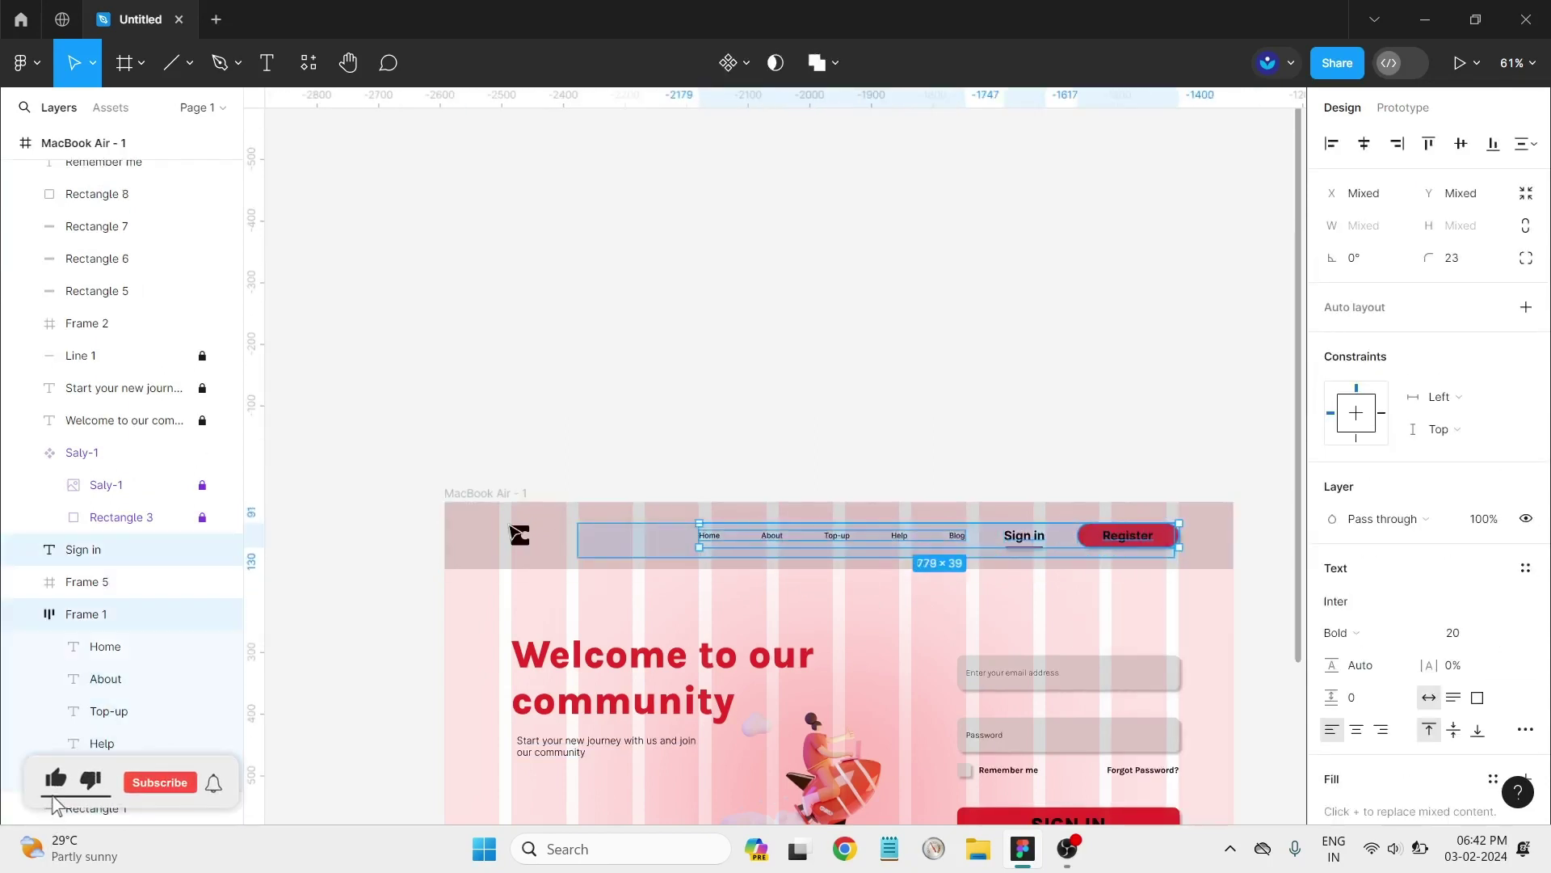
shift+click(521, 535)
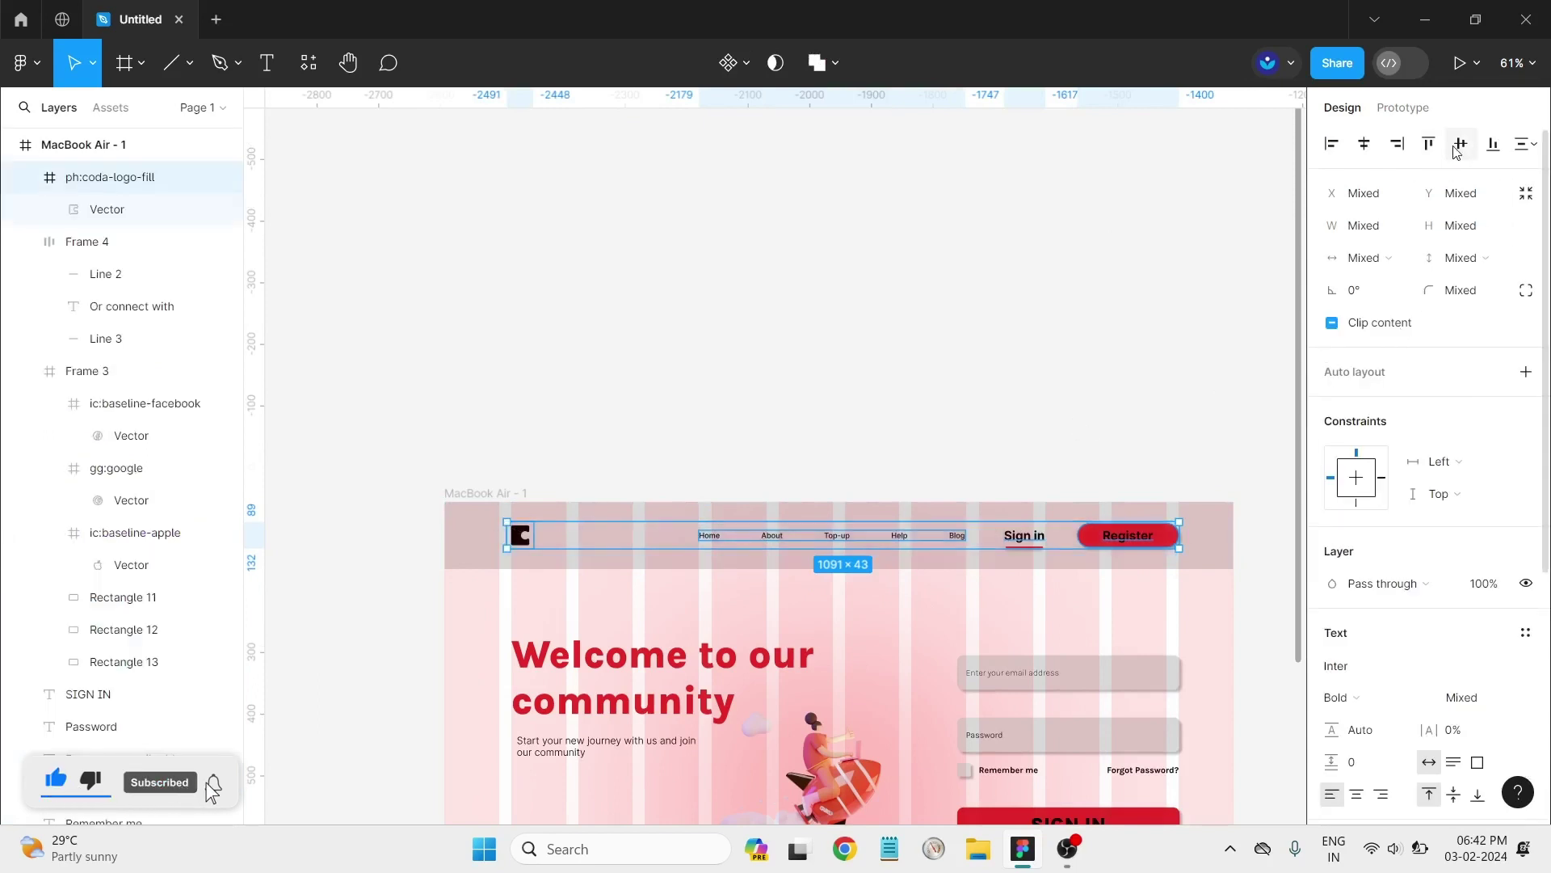
click(935, 422)
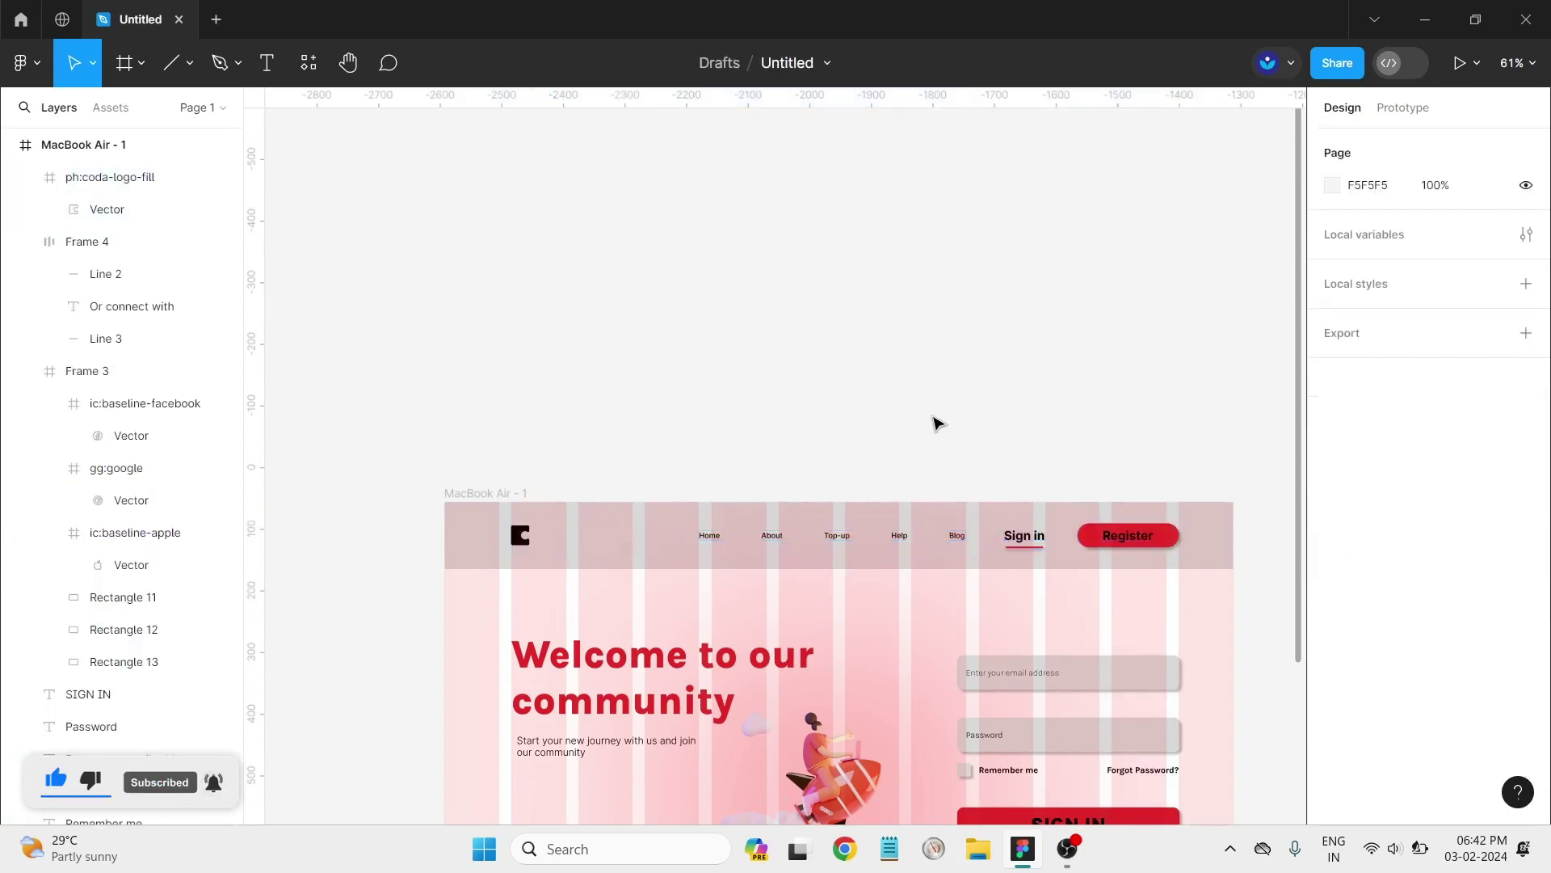
click(521, 536)
Step: Recolour the logo's black 000000 fill to the red document swatch
scroll(1485, 581, down, 3)
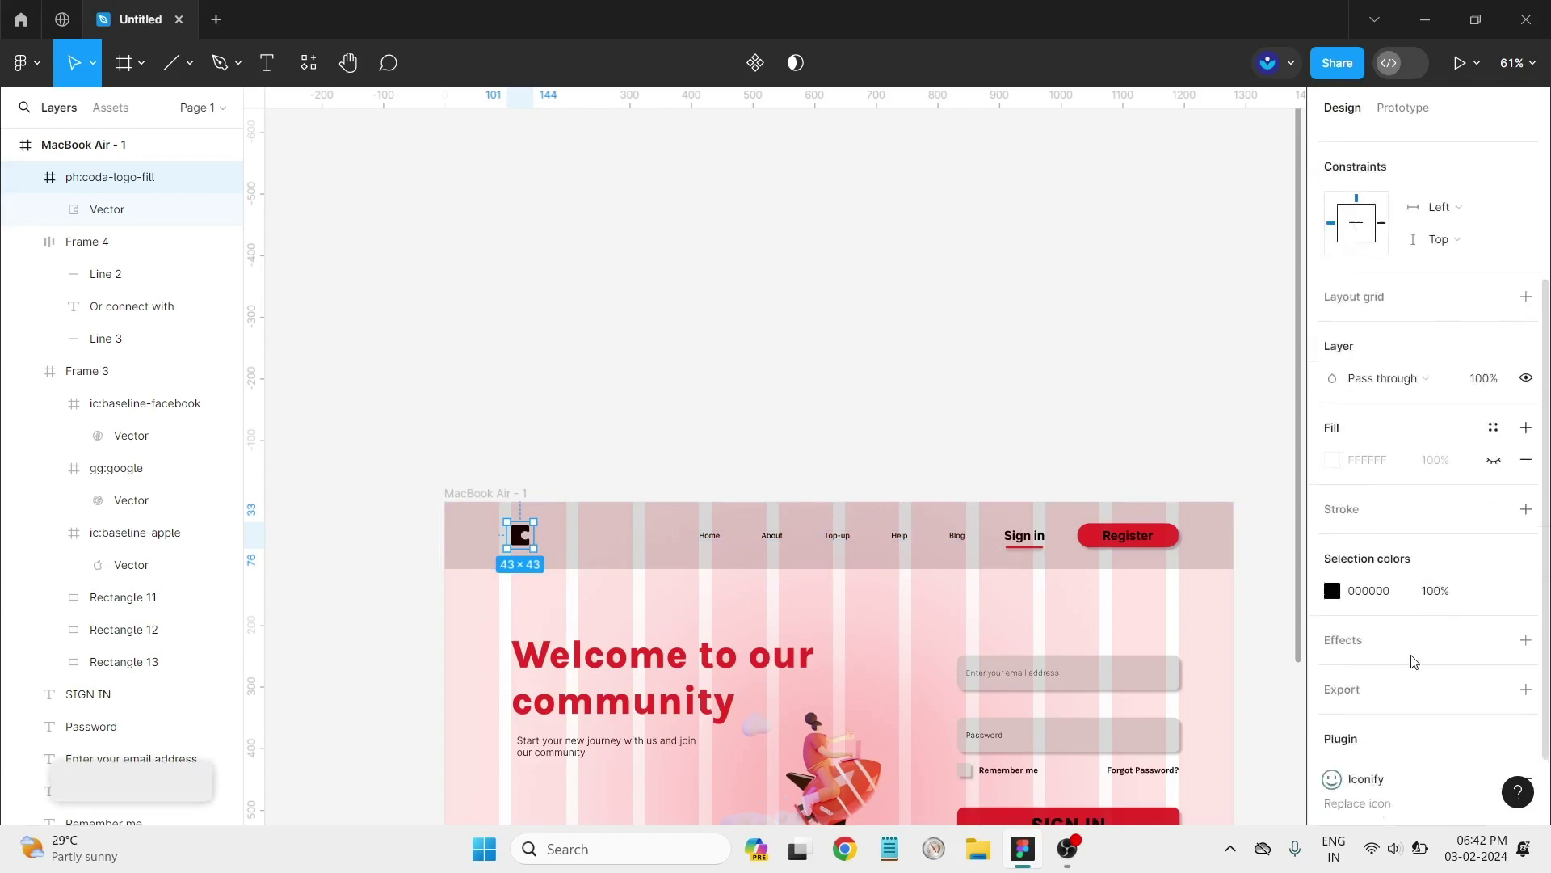
click(1332, 543)
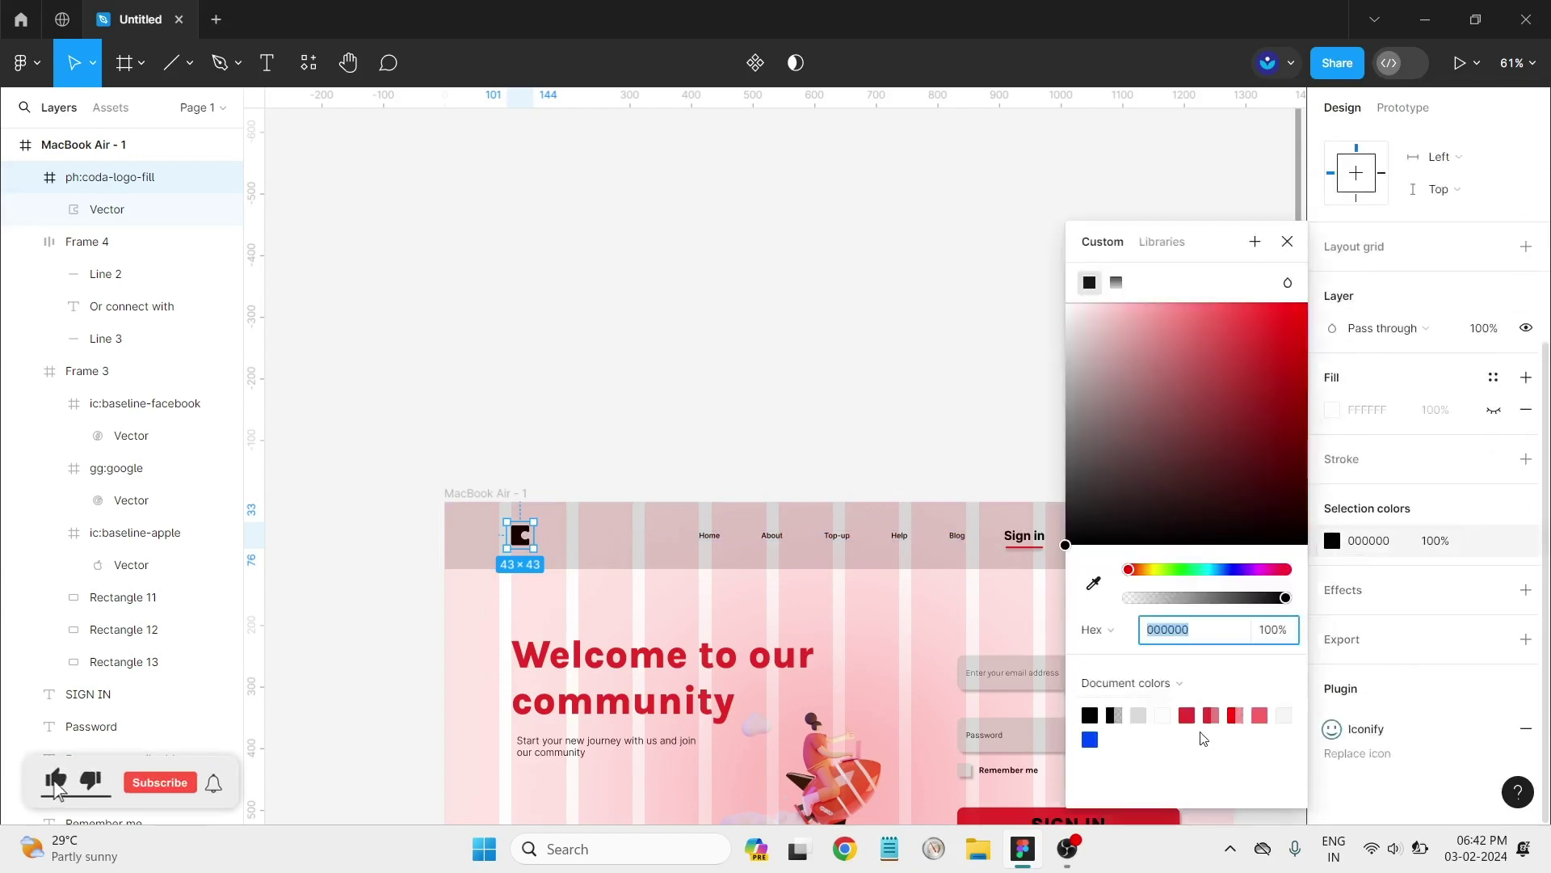
click(1187, 715)
key(Escape)
key(Escape)
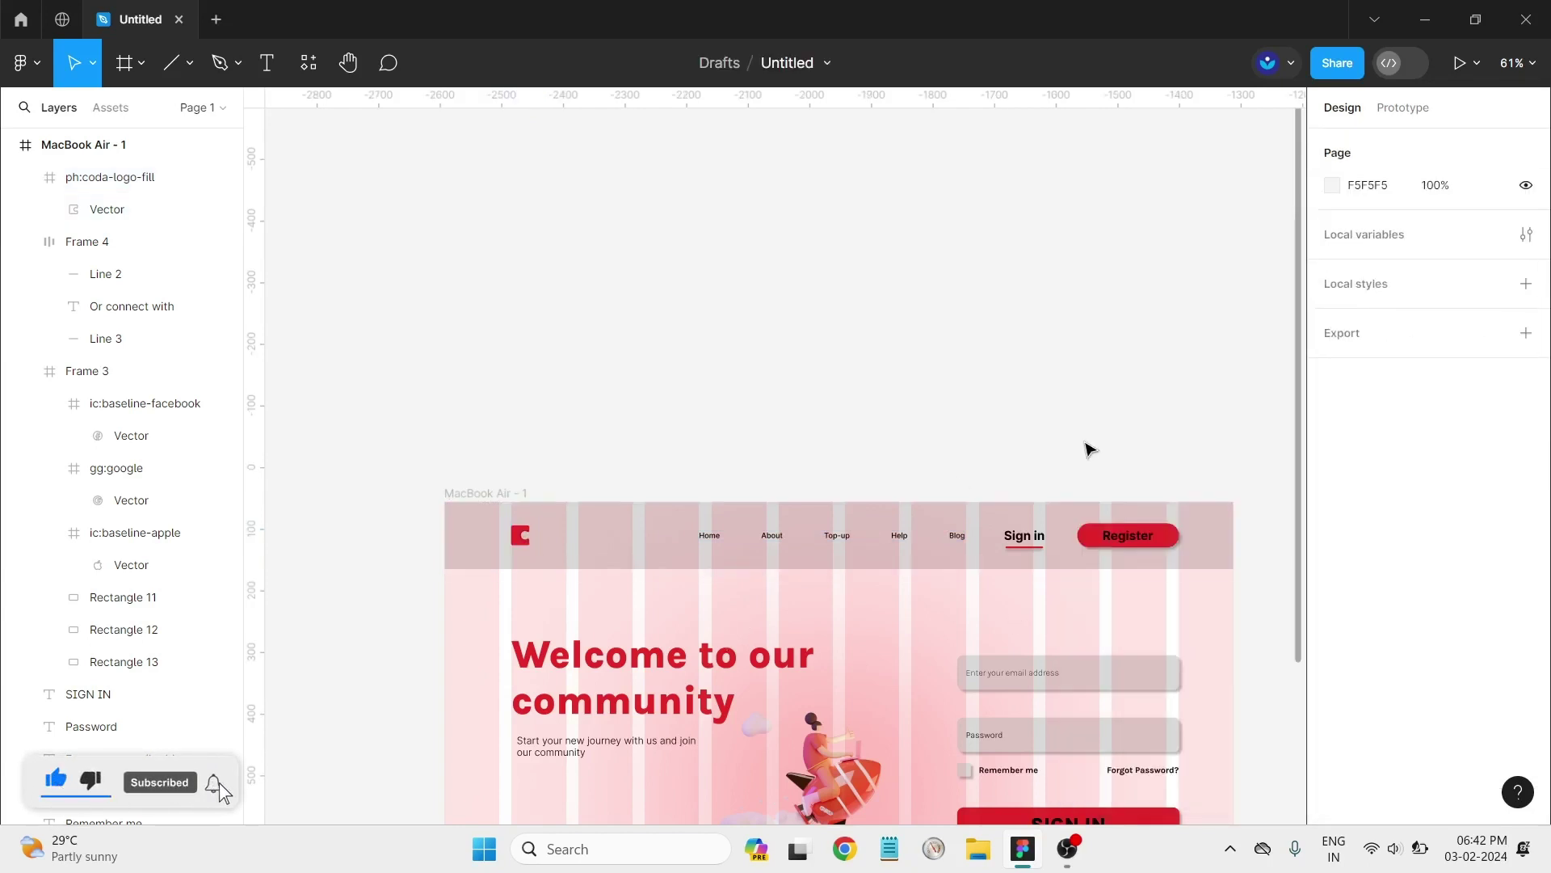
Step: Remove the grey header band and hide the MacBook Air - 1 frame's layout grid
scroll(1090, 449, down, 2)
scroll(1139, 424, down, 2)
scroll(1229, 460, down, 2)
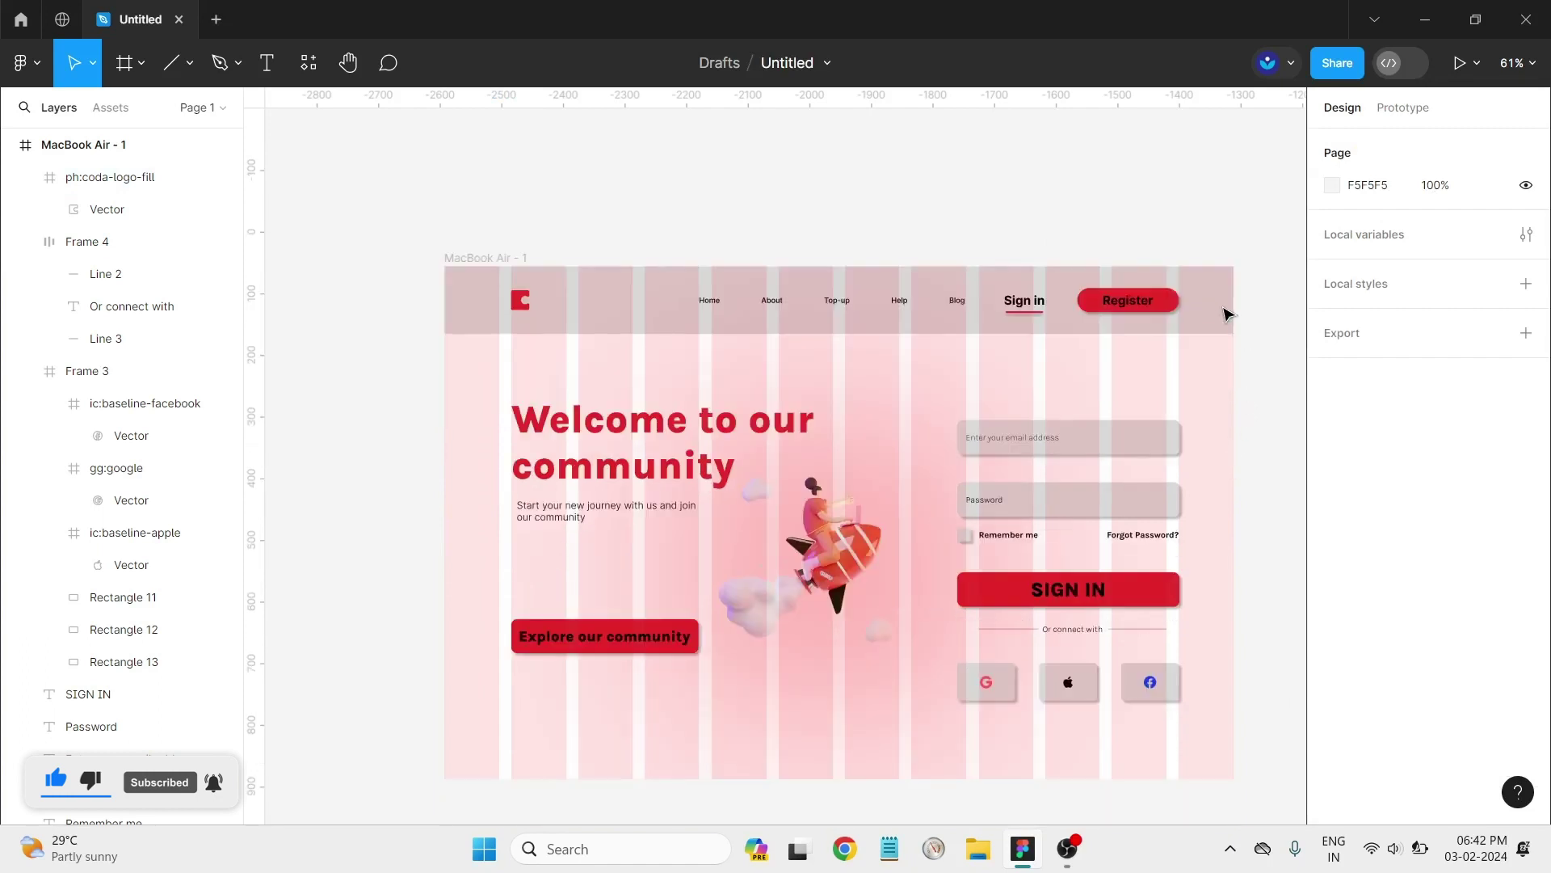
click(1227, 314)
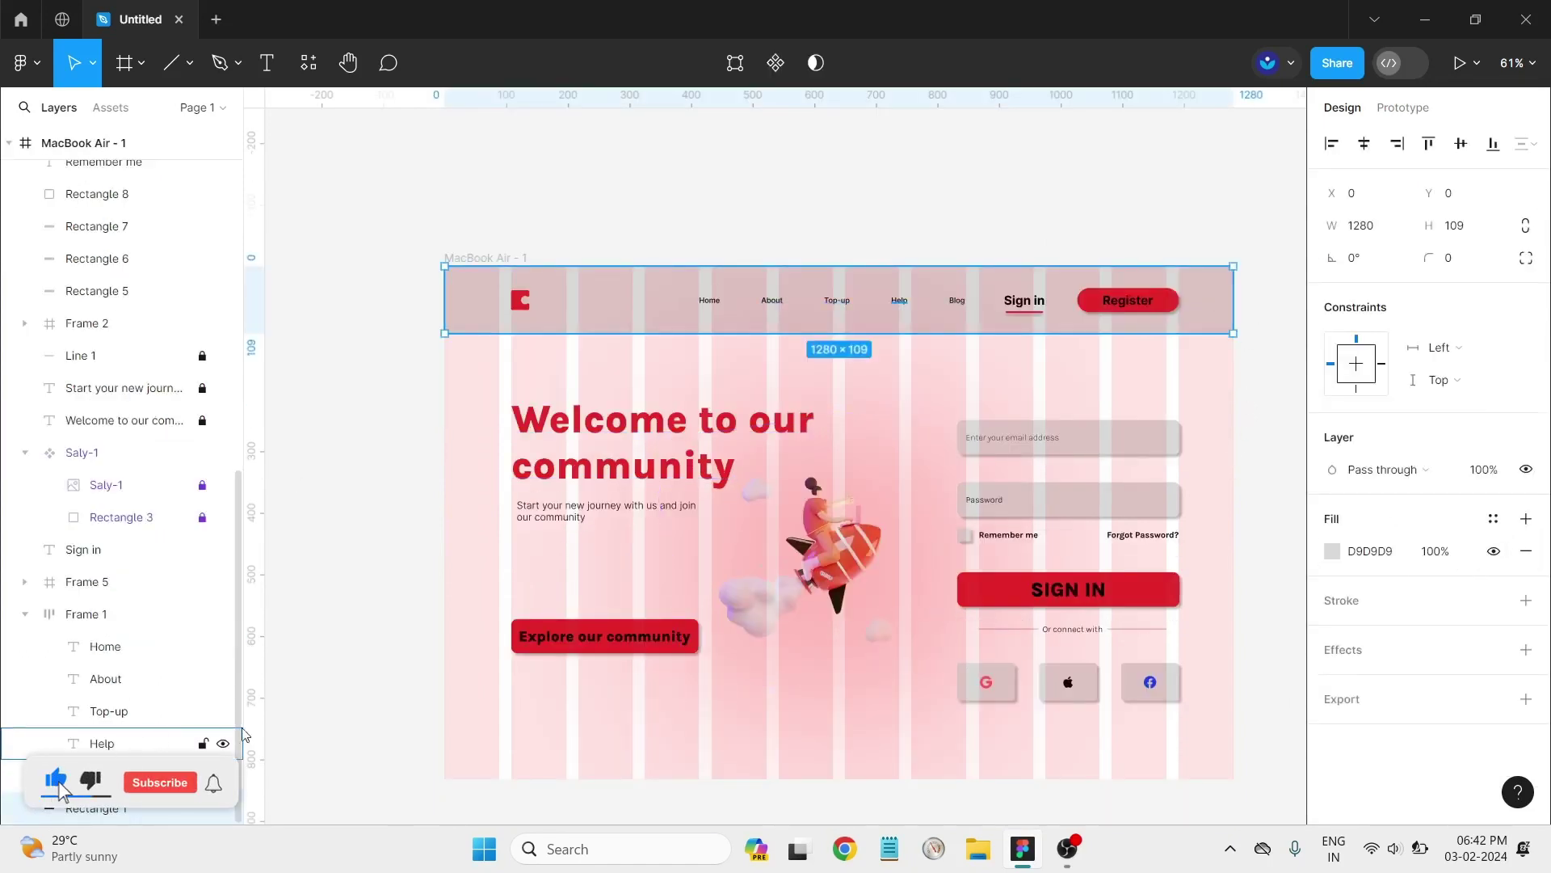
click(295, 715)
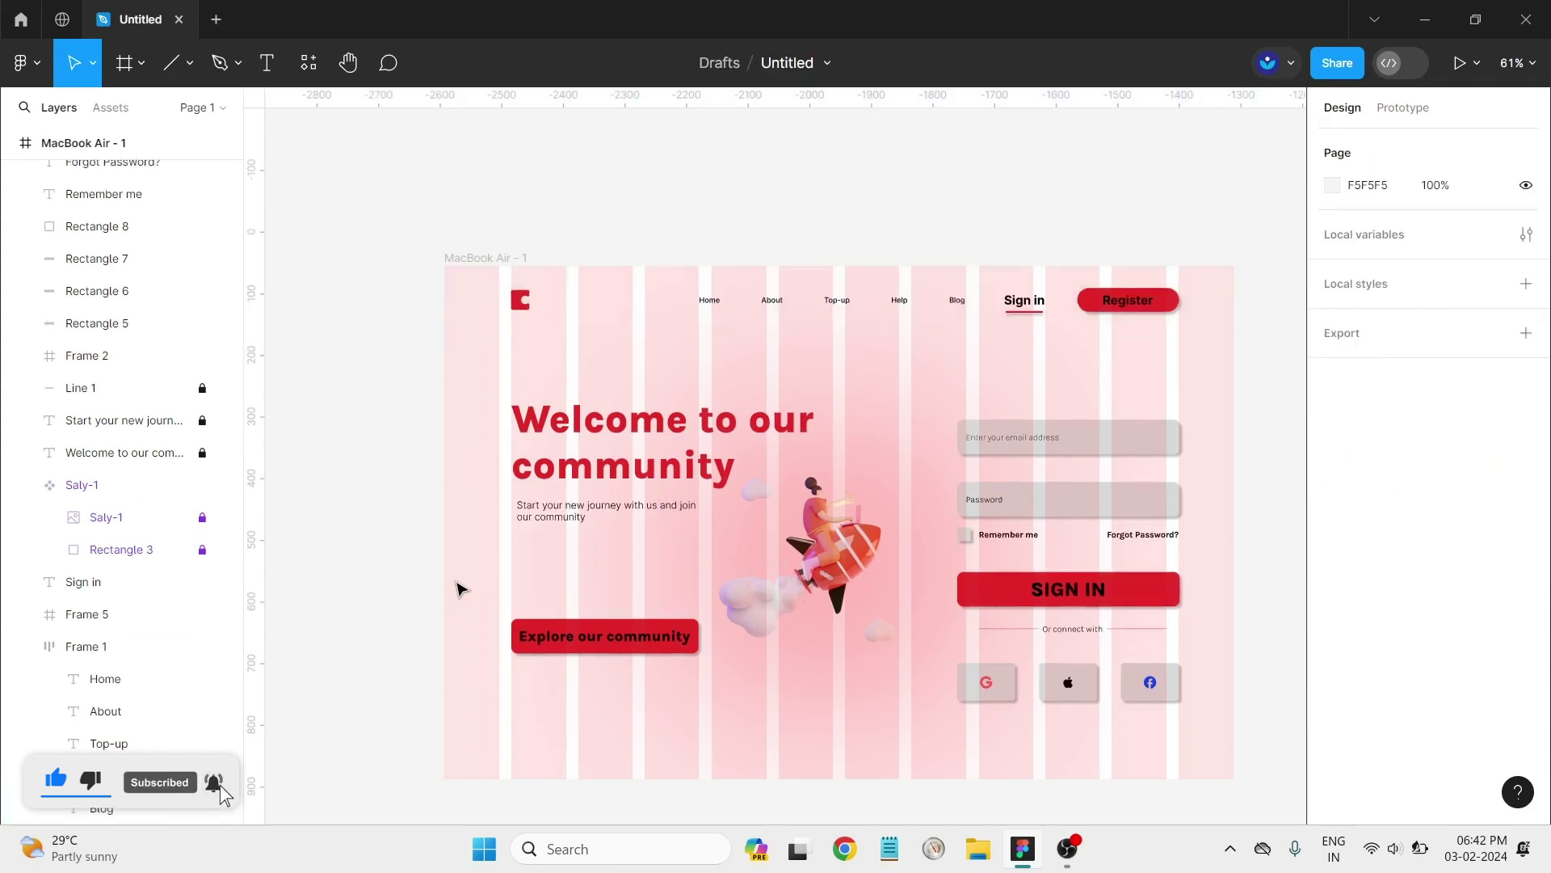
click(478, 258)
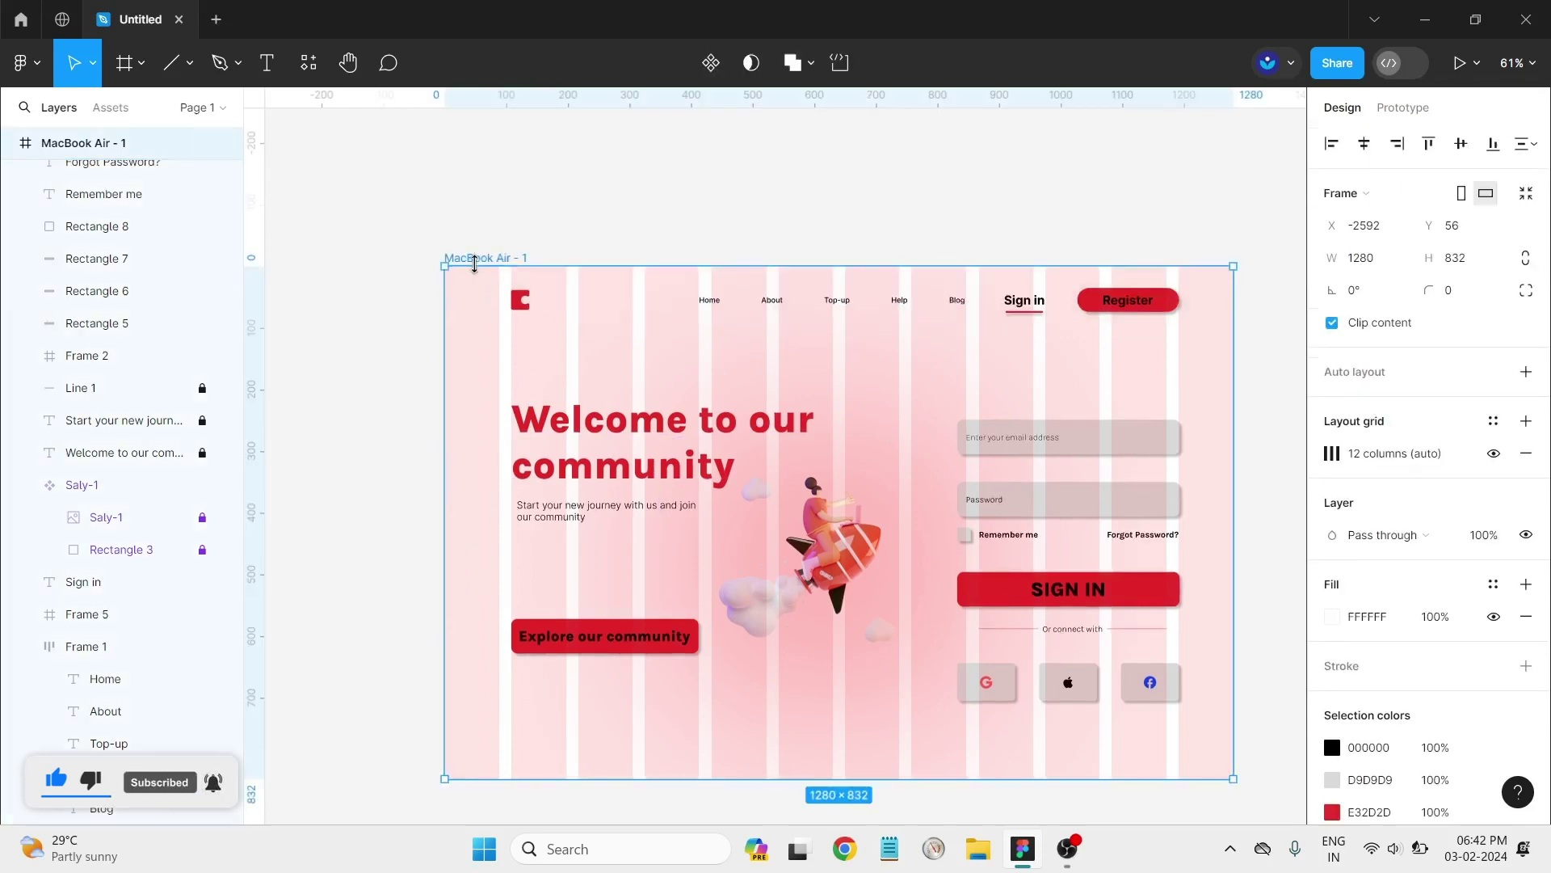
click(1493, 453)
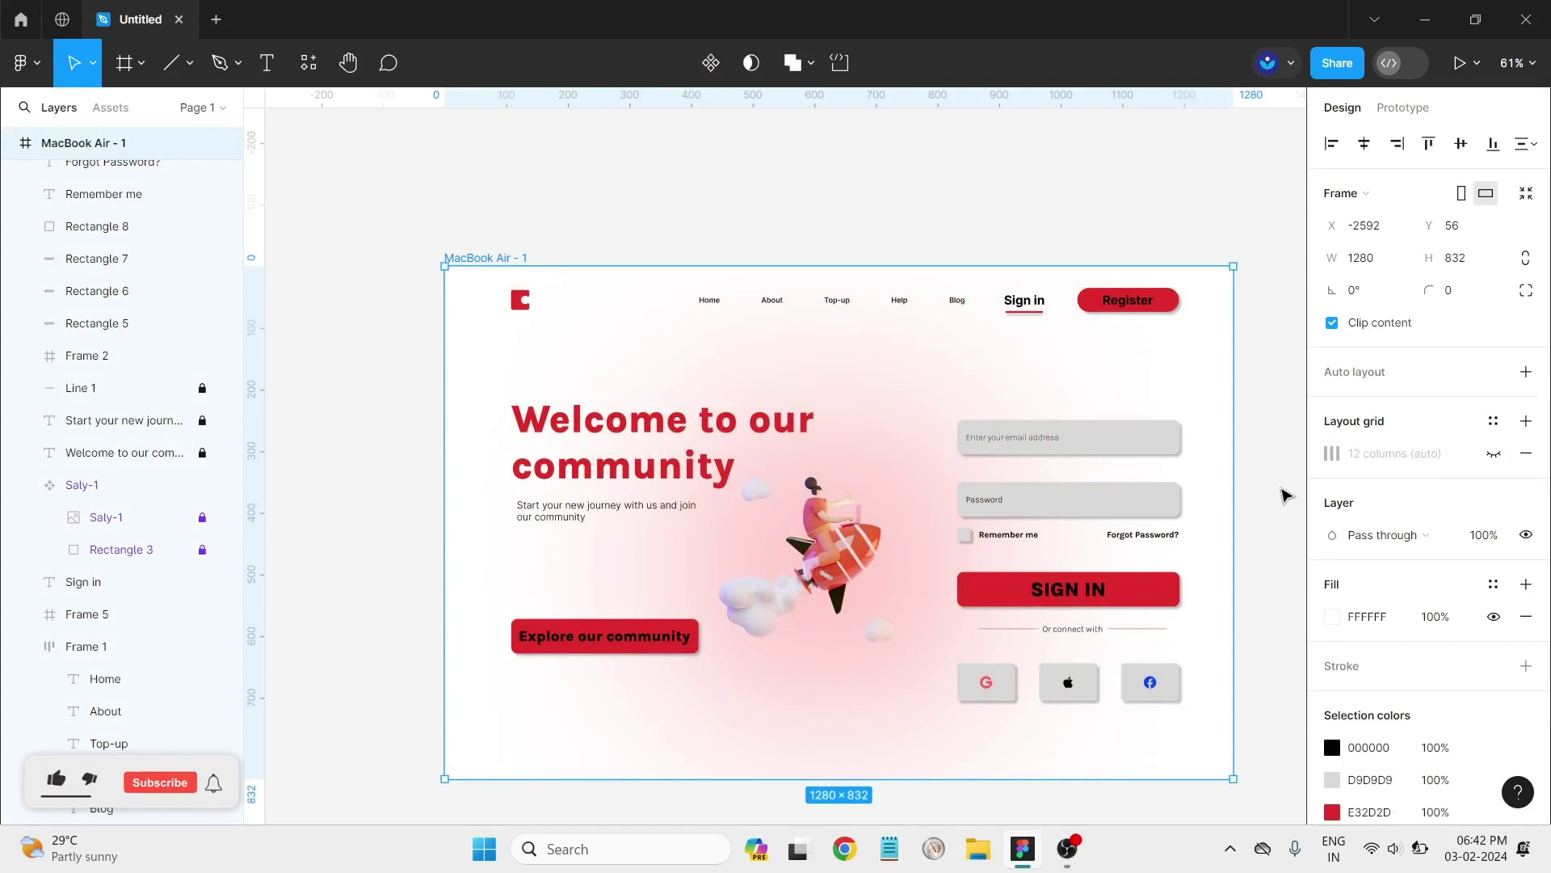
Step: Zoom to fit the whole page in view
click(1281, 495)
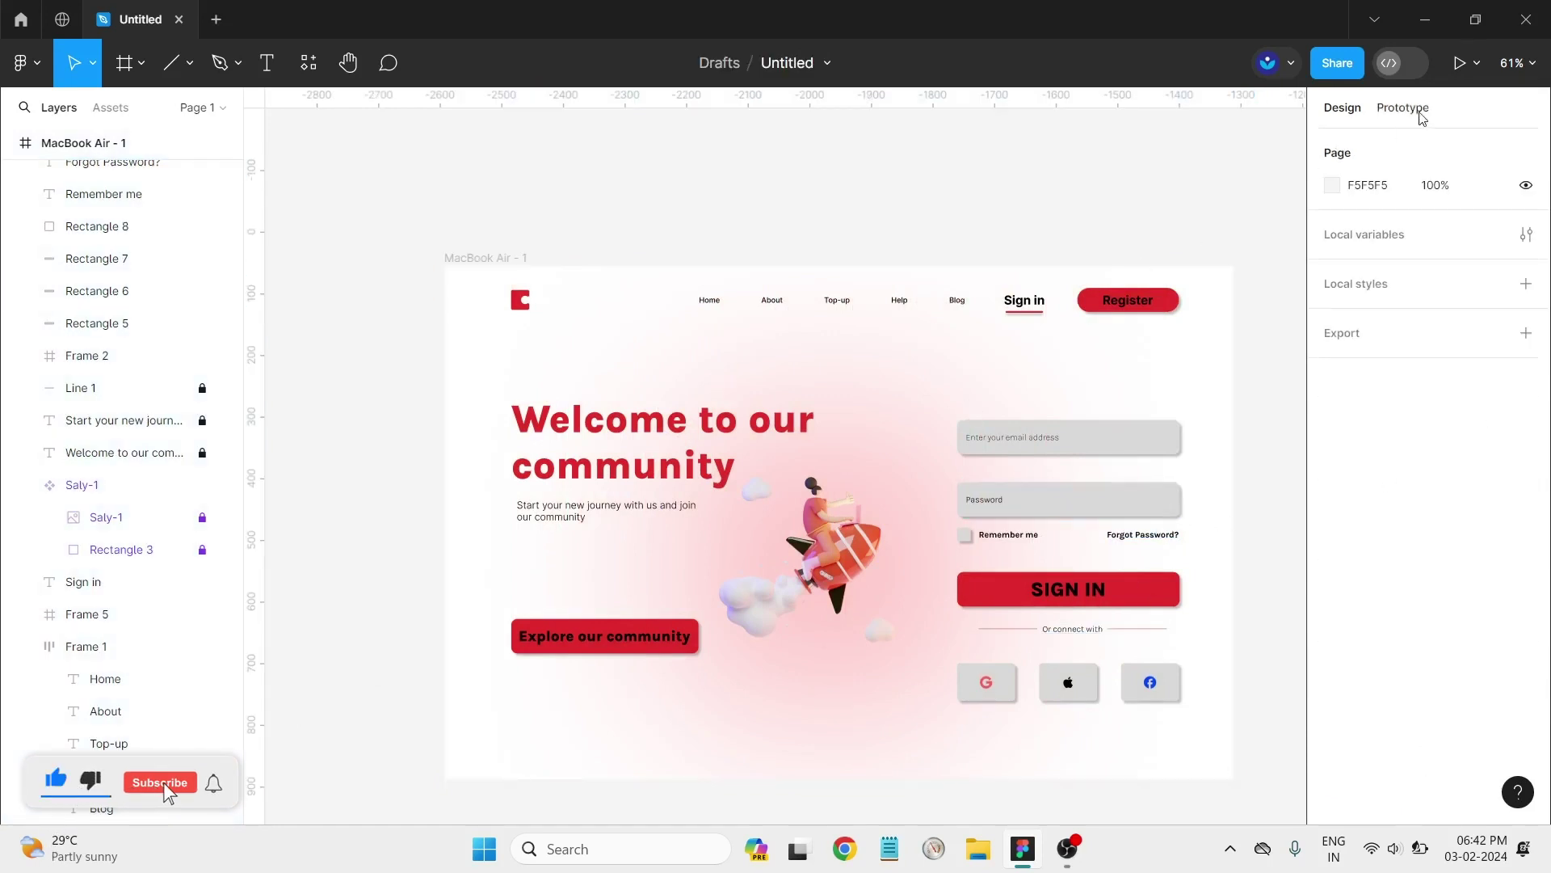
click(1516, 62)
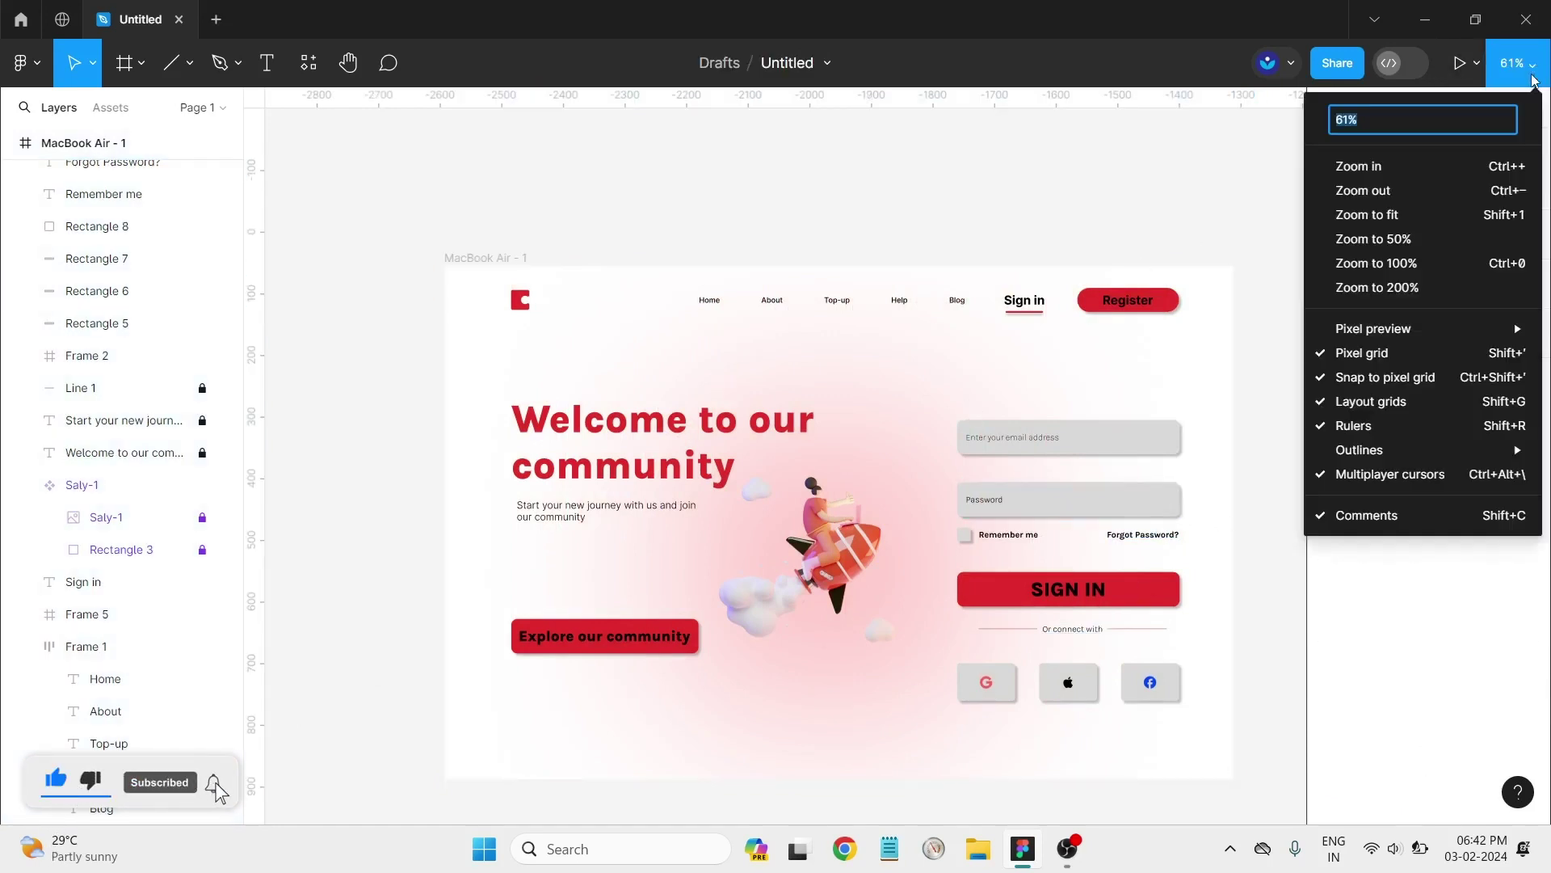
click(1413, 217)
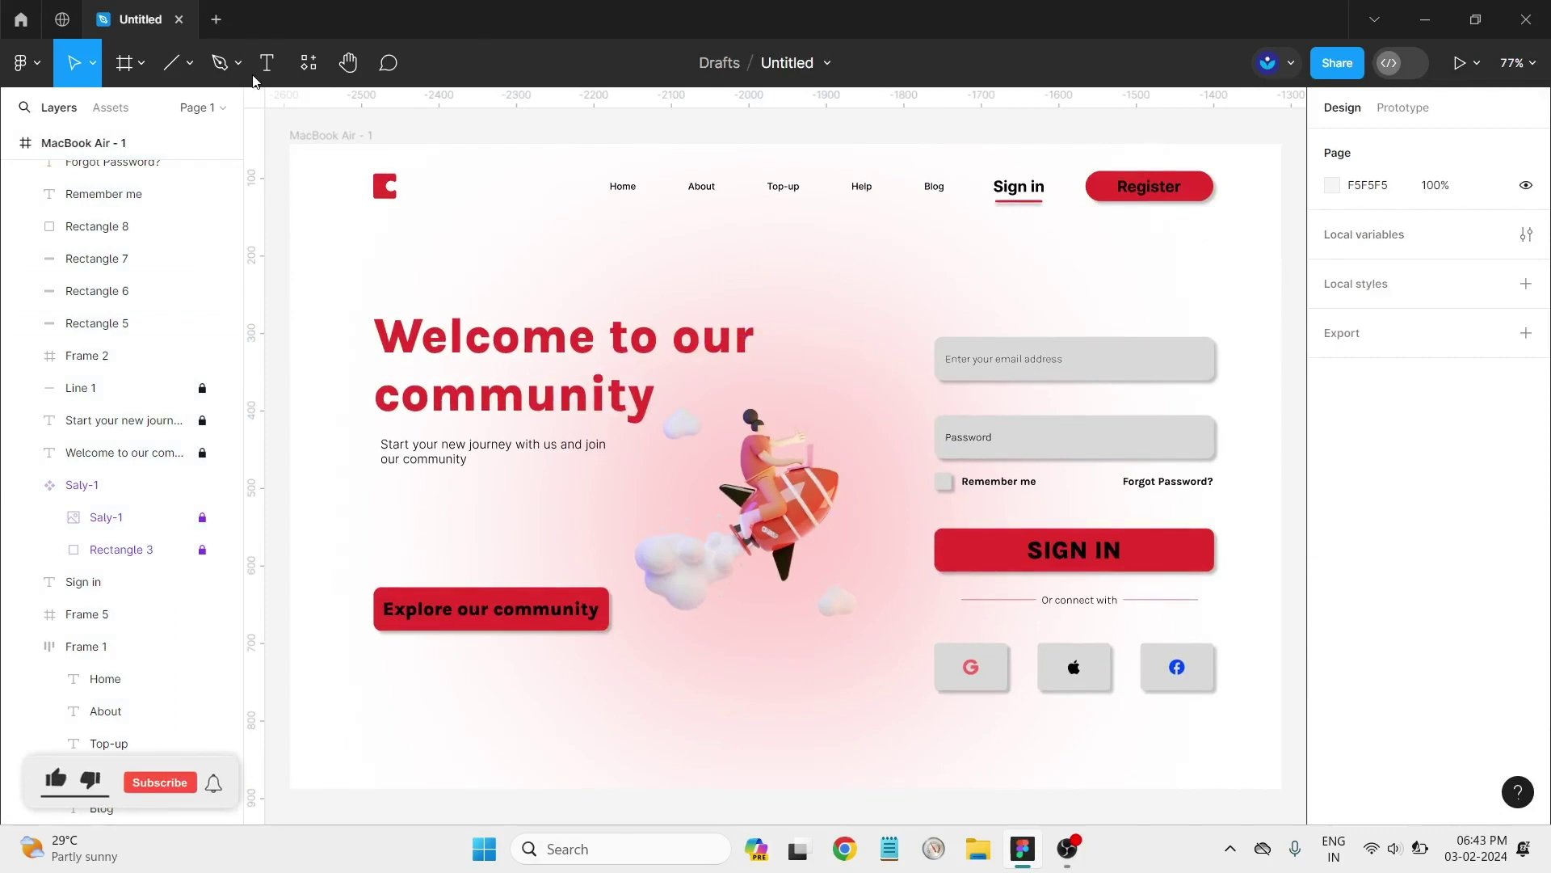
Step: Give the MacBook Air - 1 frame a corner radius of 10 and a drop shadow
click(317, 136)
text(10)
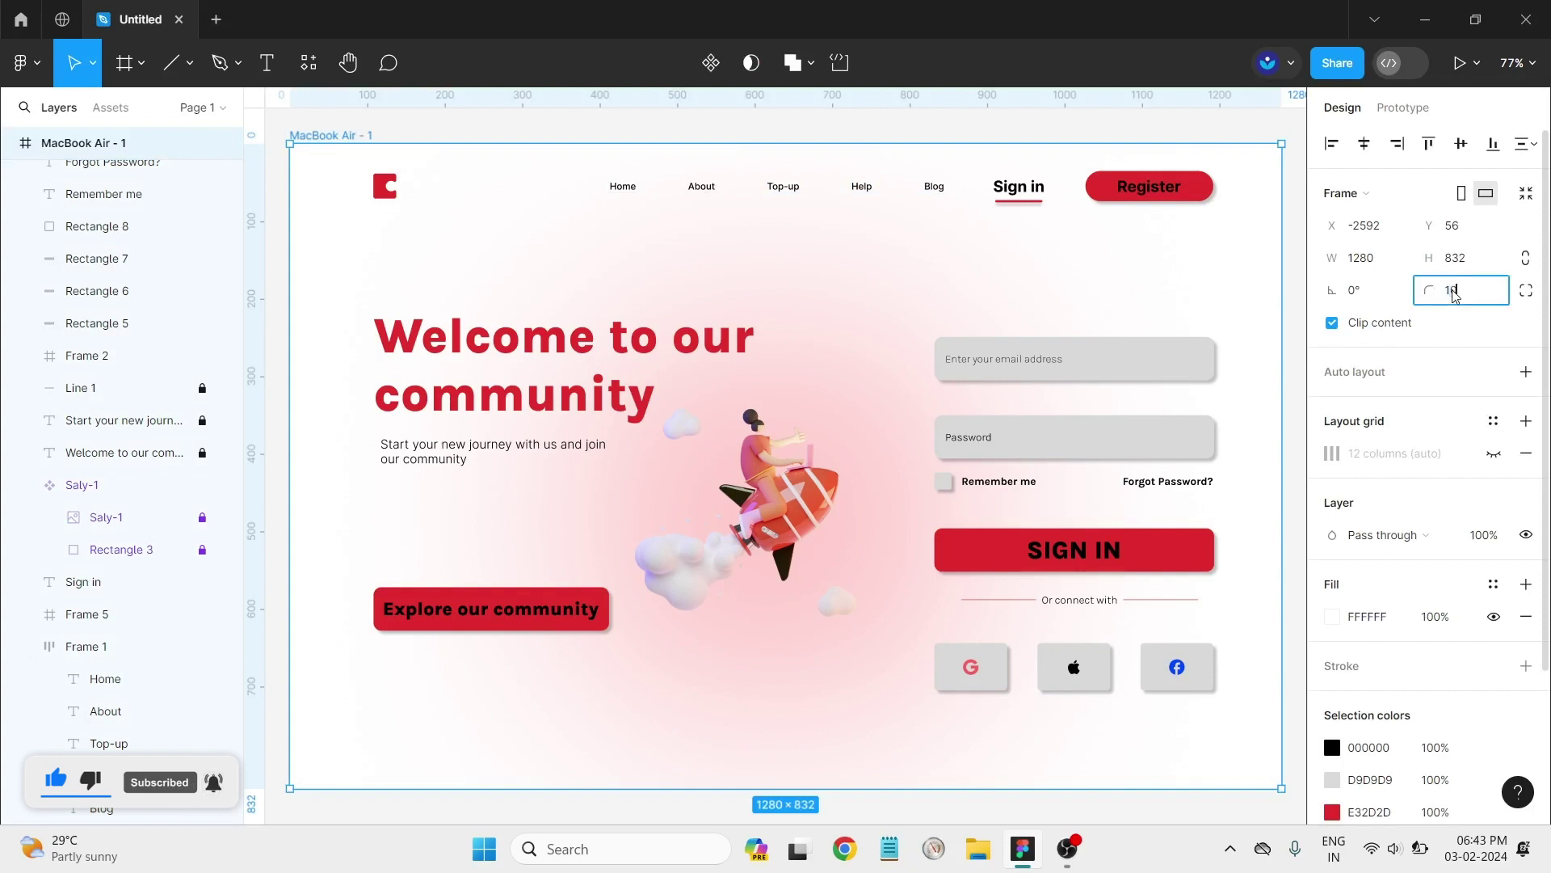
key(Return)
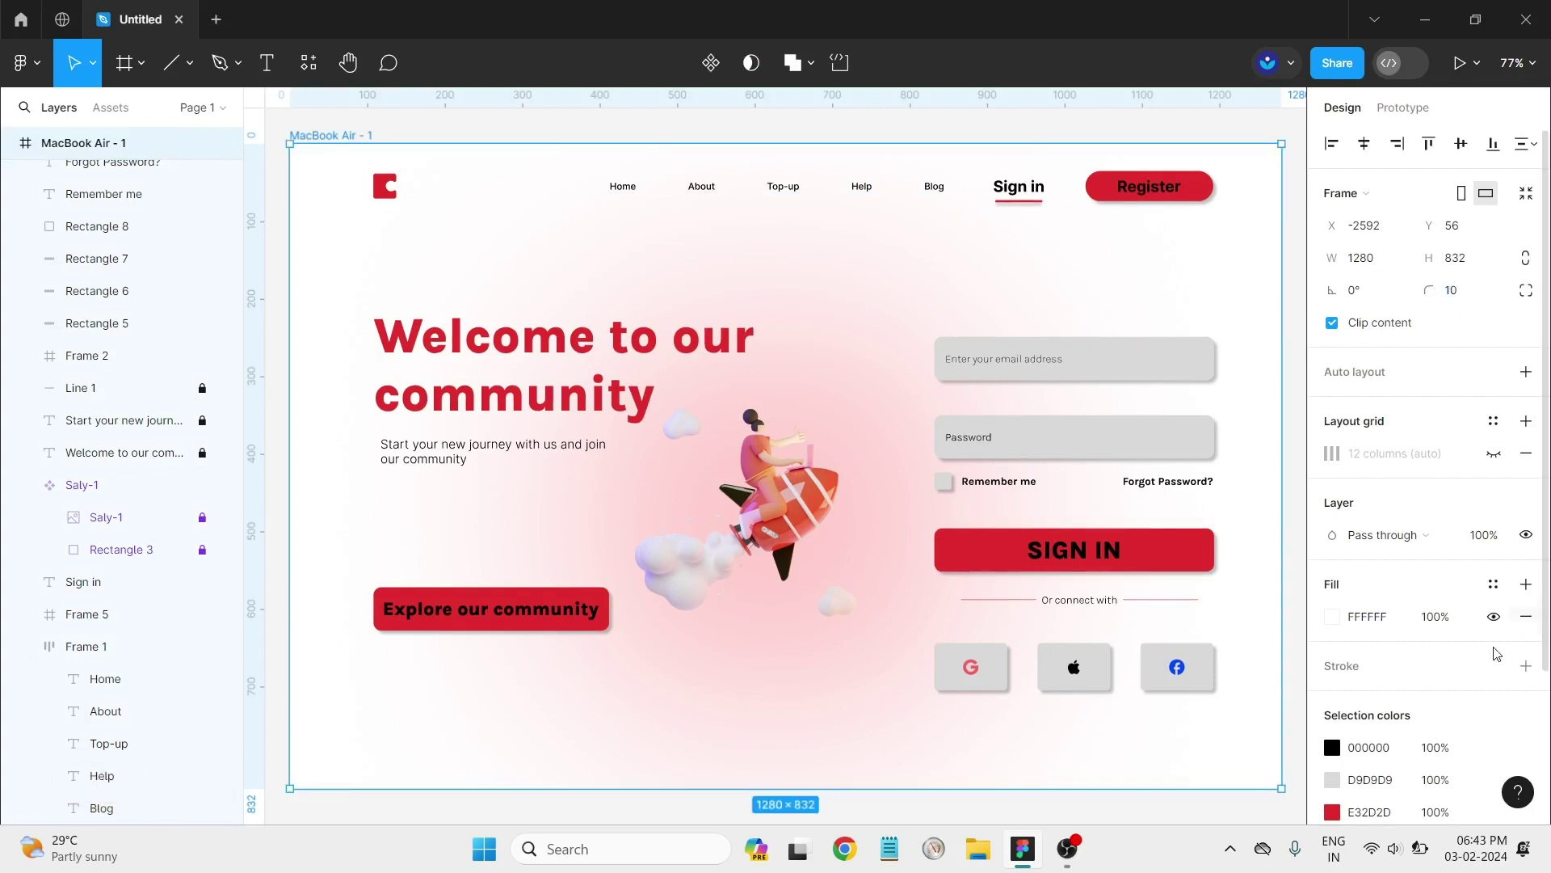
scroll(1497, 653, down, 3)
click(1526, 700)
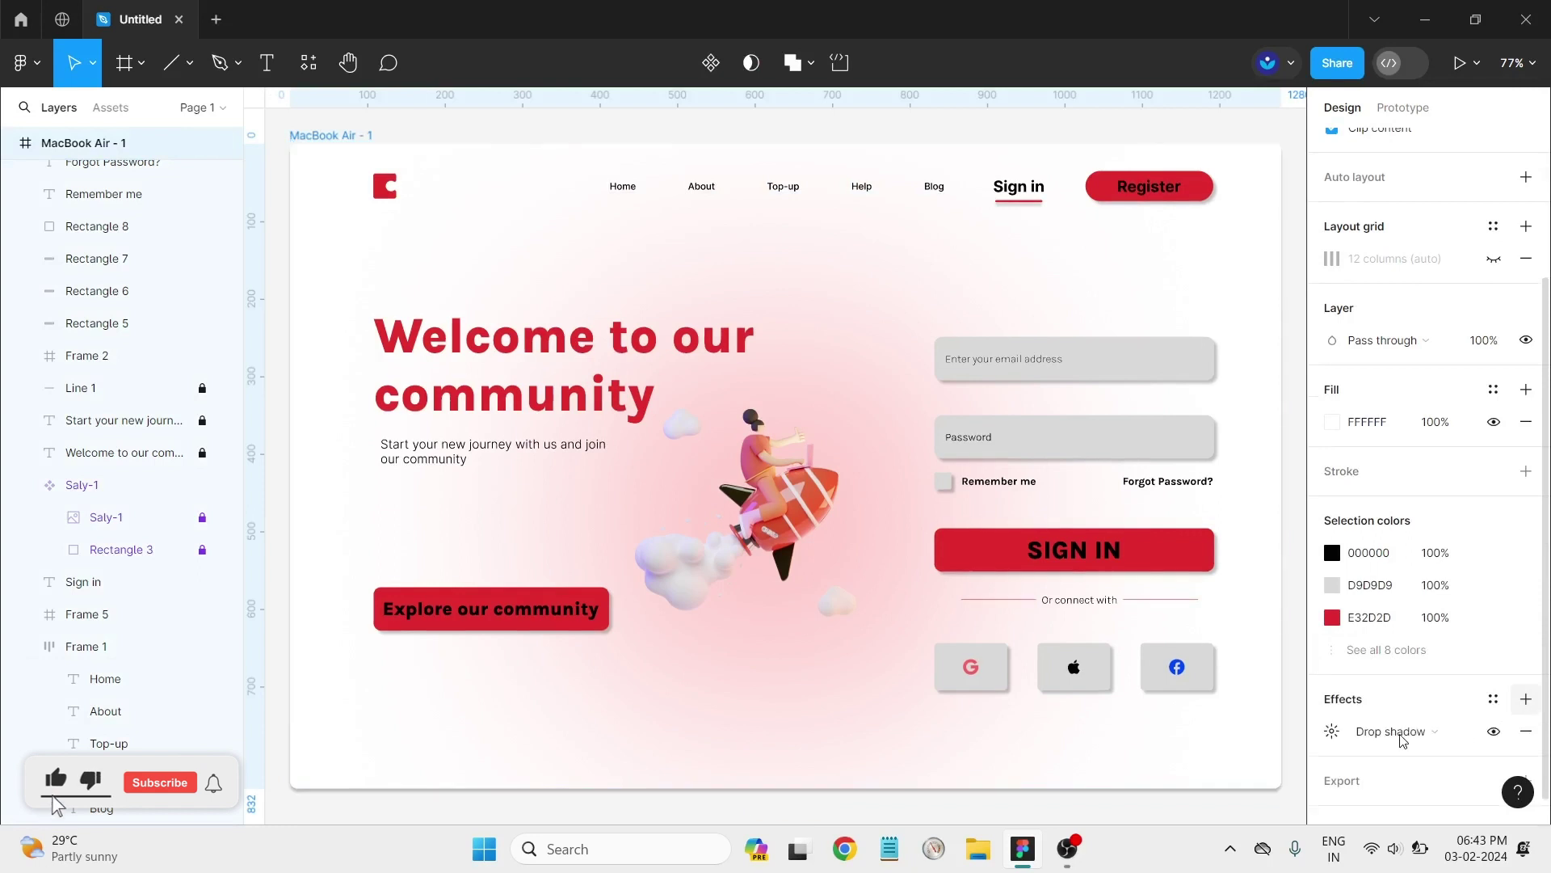
click(1277, 816)
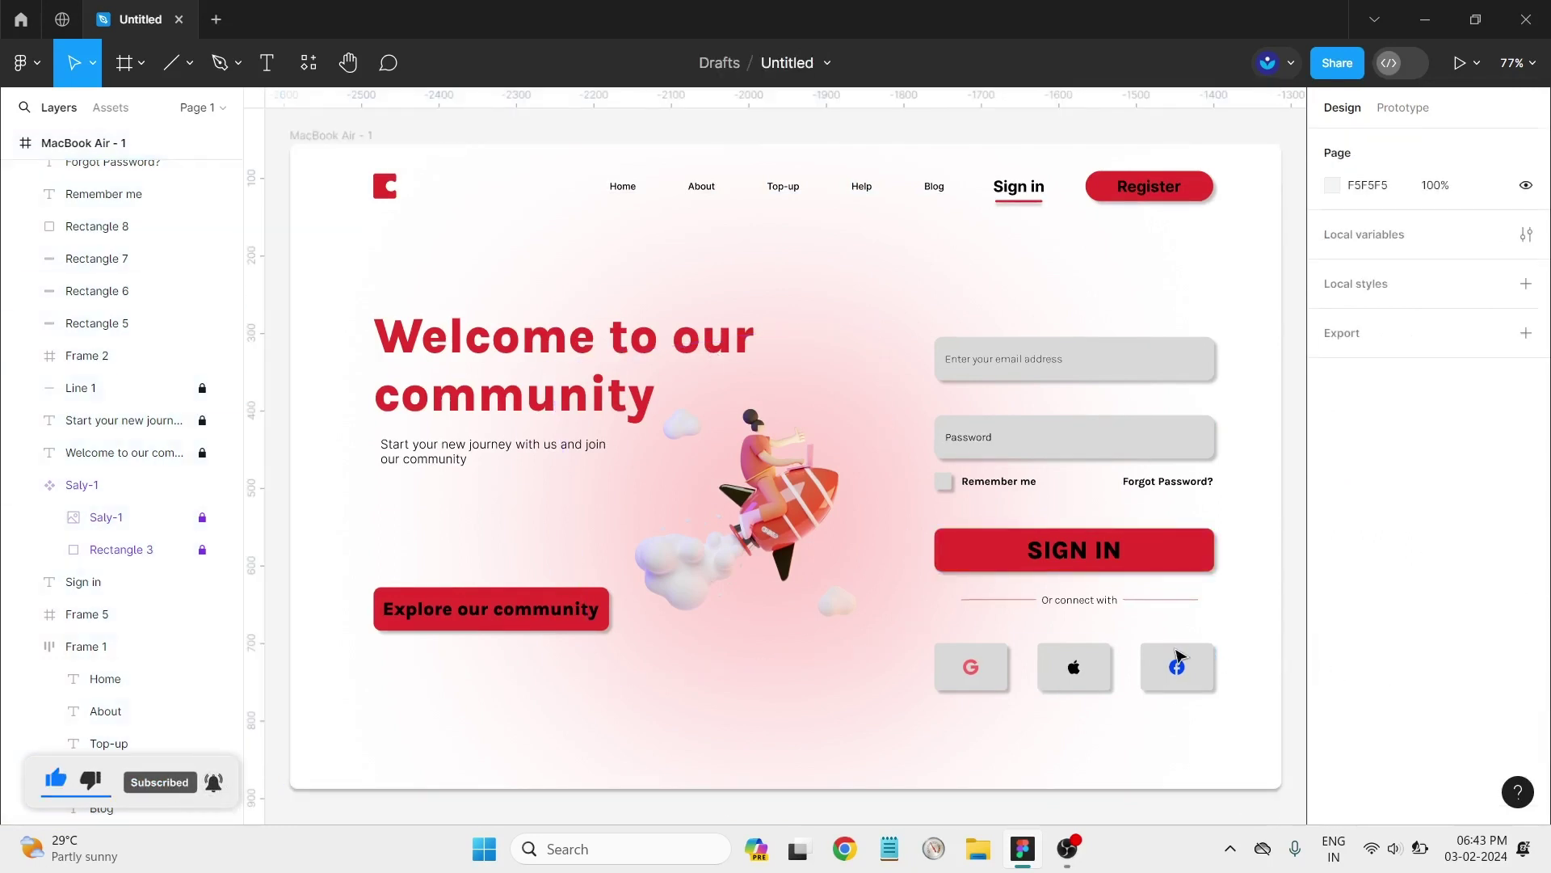
Step: Change the email field's fill to light pink FDF5F5
click(1060, 368)
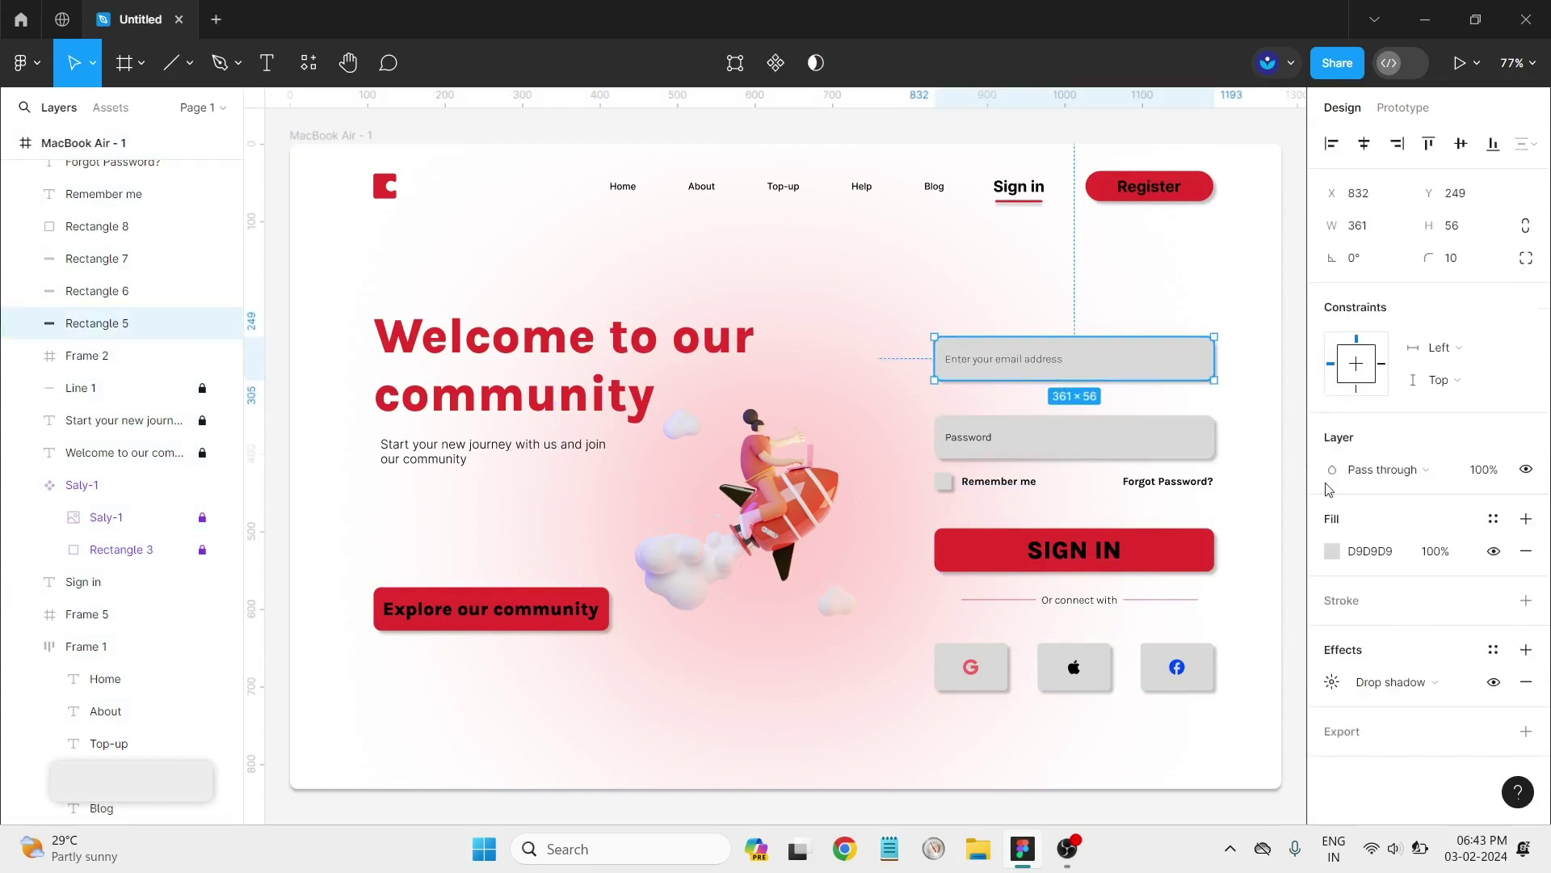
click(1332, 551)
drag(1122, 322, 1074, 311)
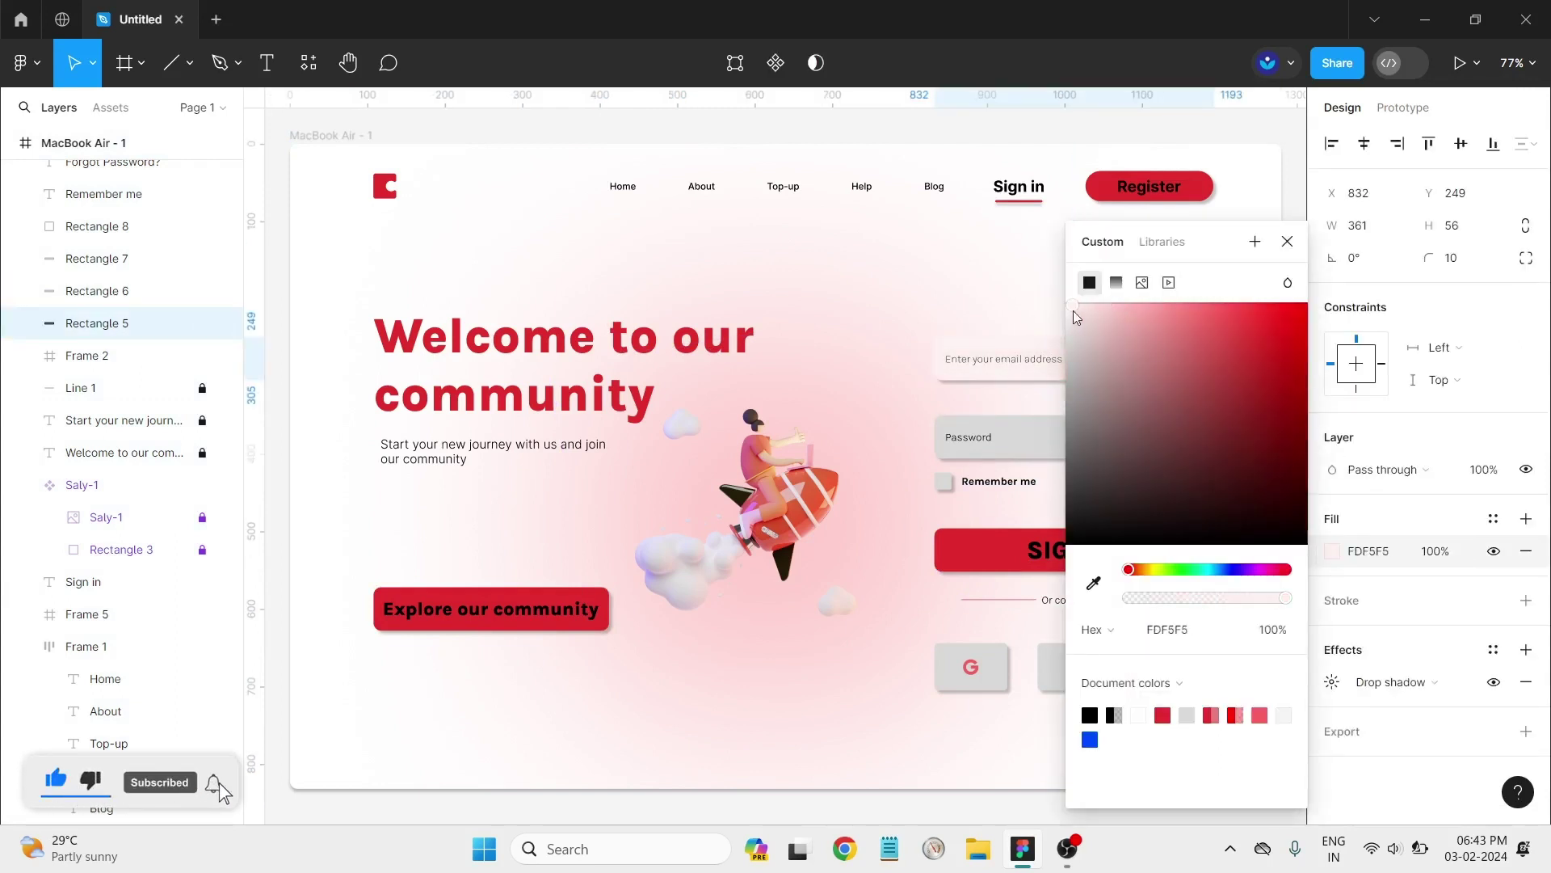
click(975, 315)
Step: Eyedrop the light pink onto the Password field and Remember me checkbox
click(1063, 437)
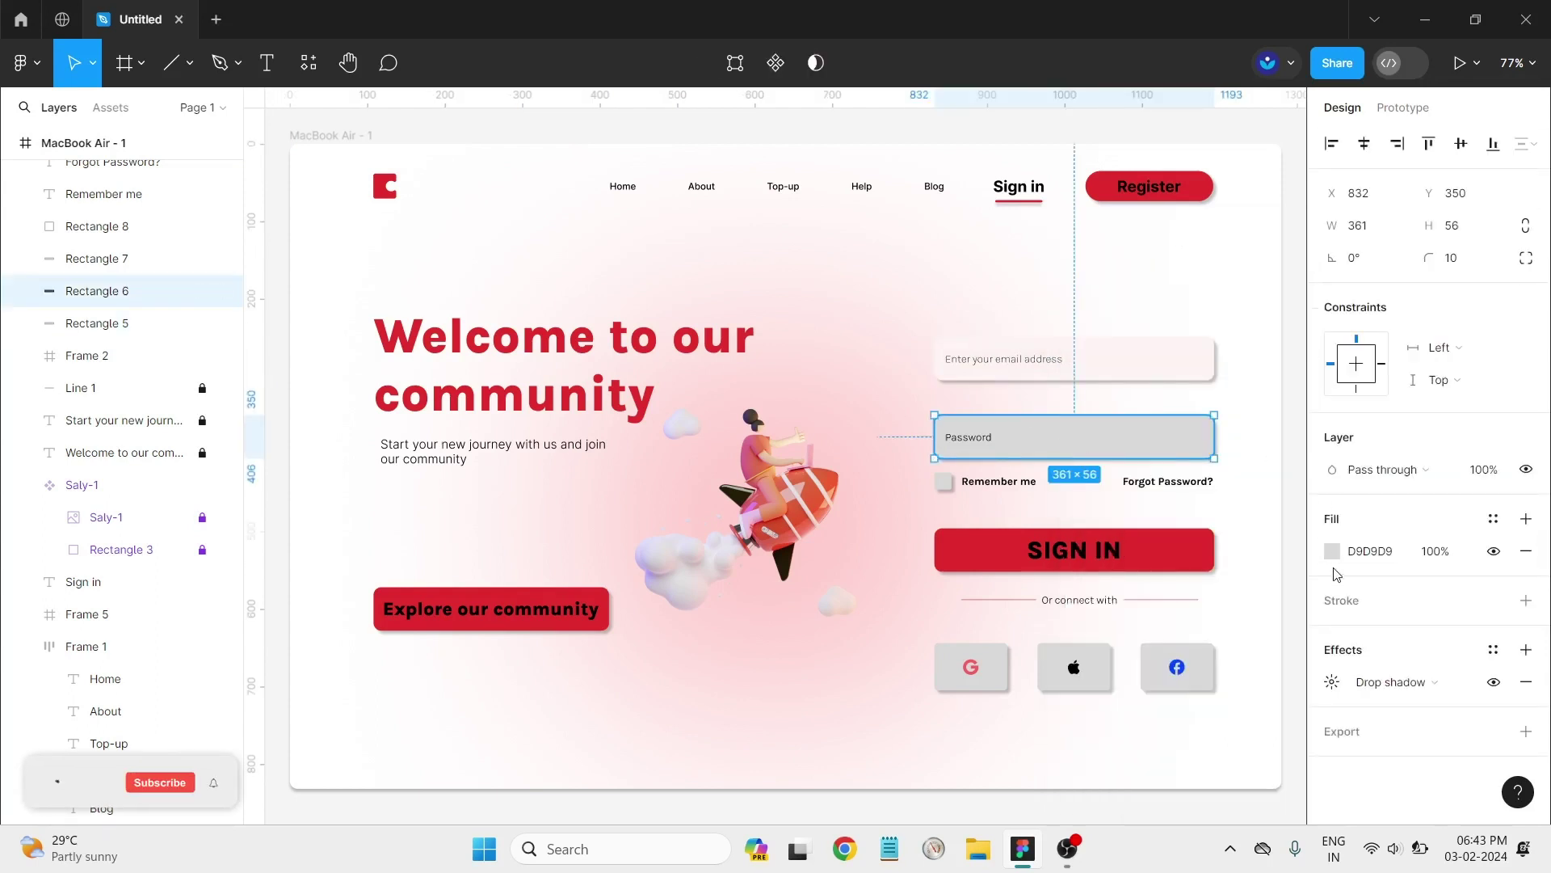
click(1333, 551)
click(1095, 585)
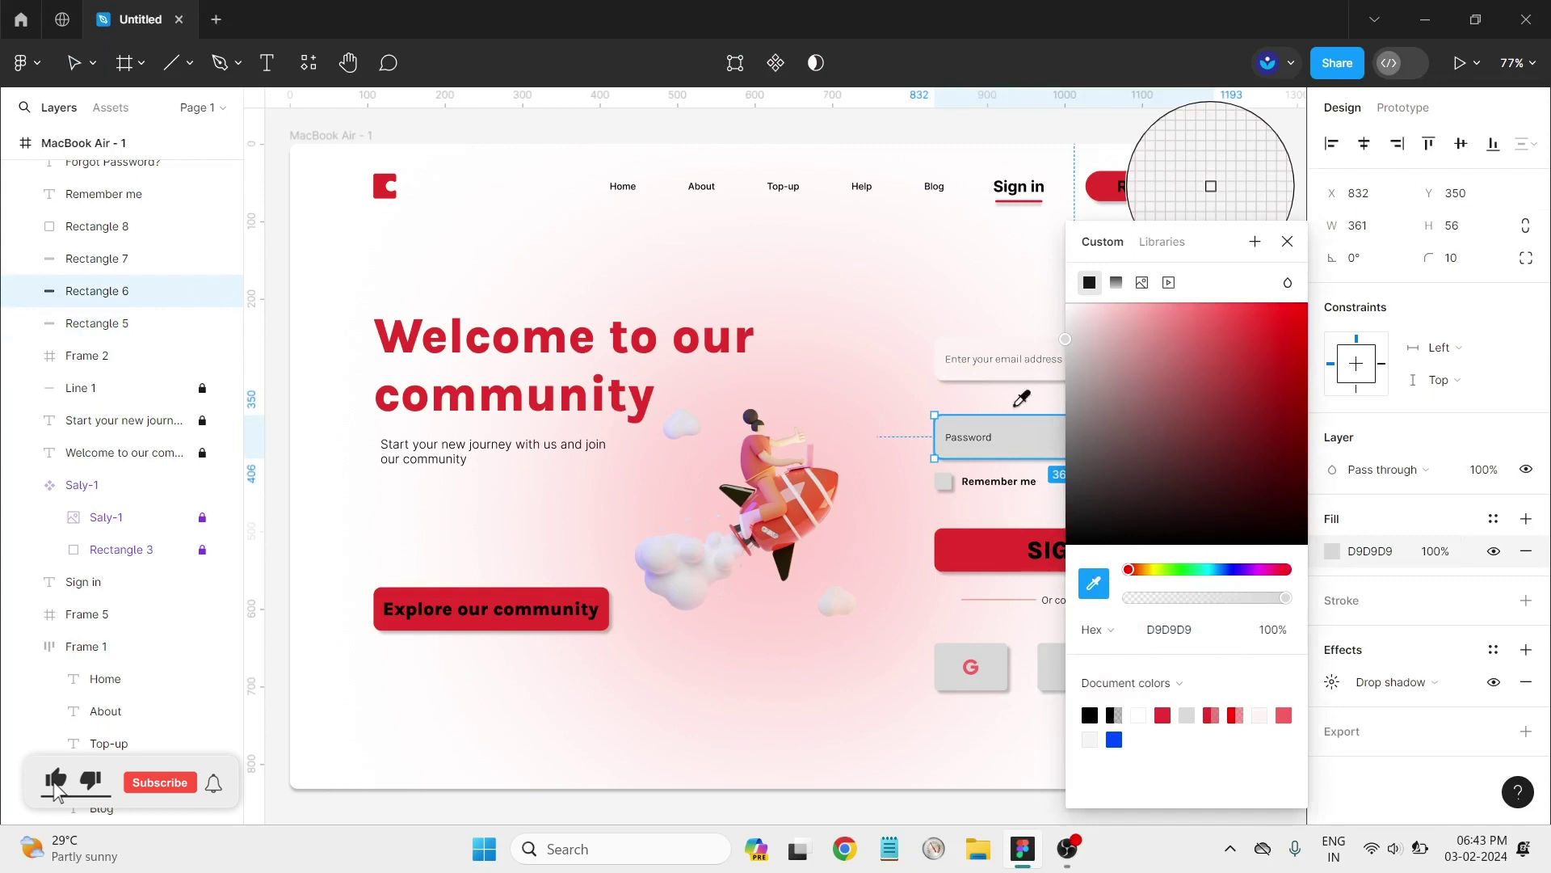
click(1023, 337)
click(929, 502)
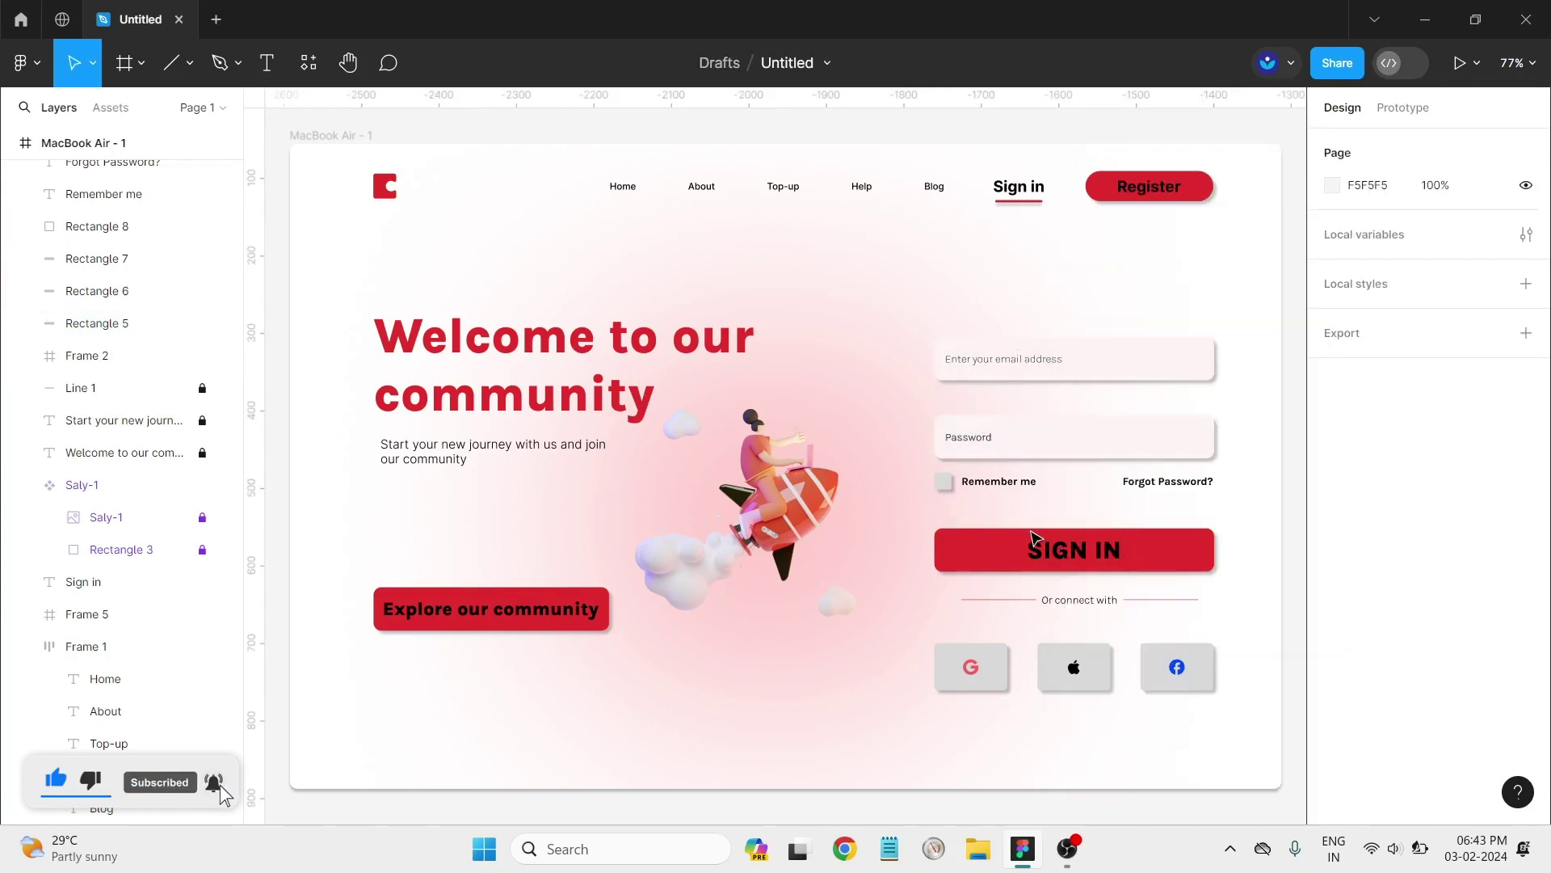
click(945, 488)
click(1333, 551)
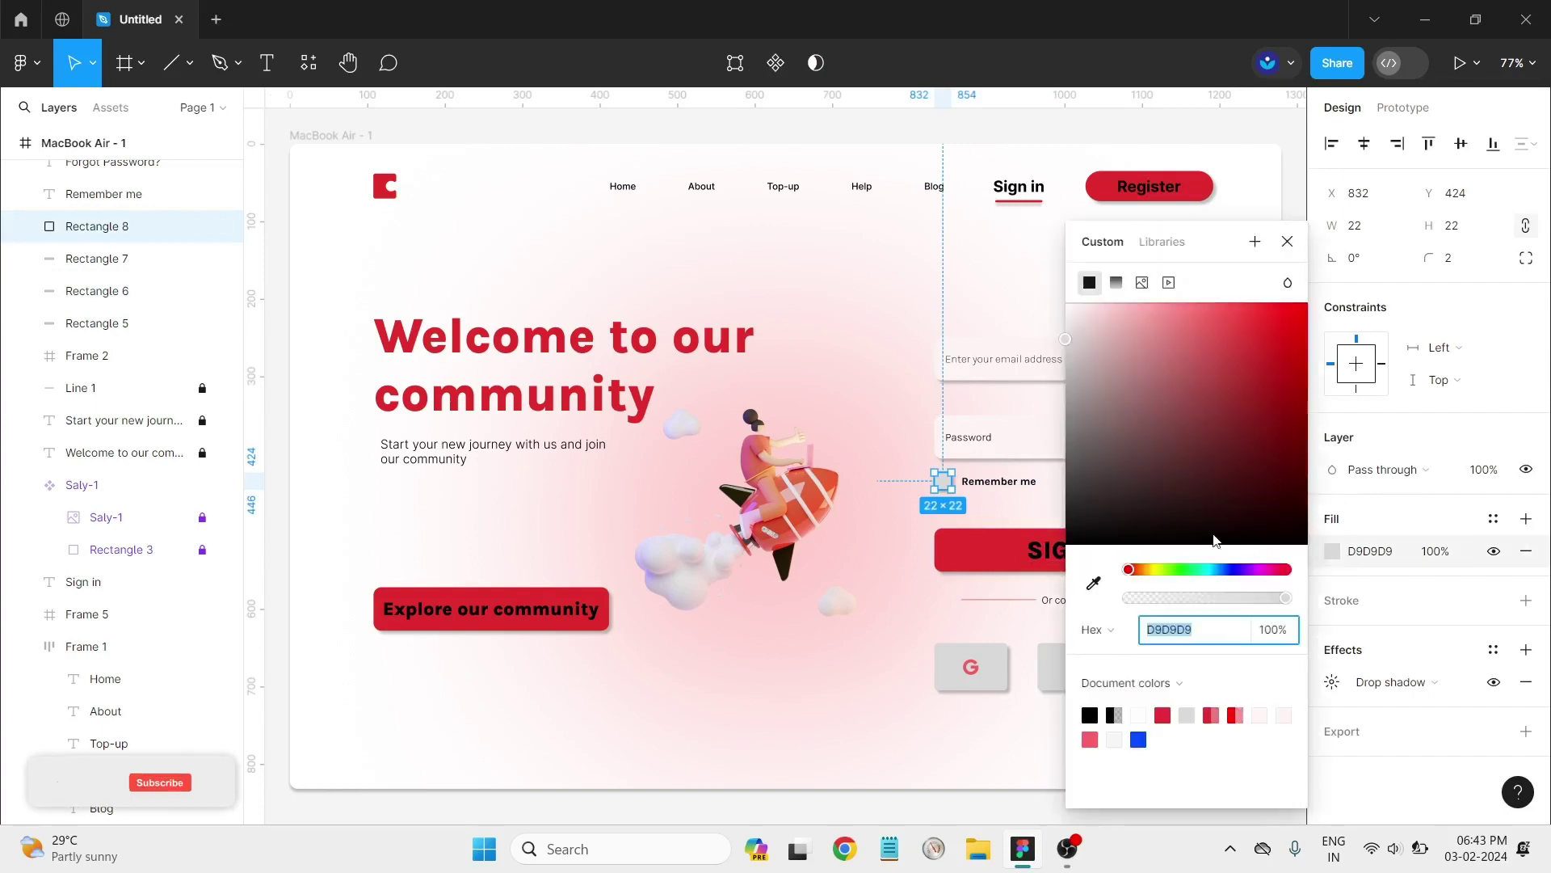
click(1095, 583)
click(1038, 425)
click(909, 642)
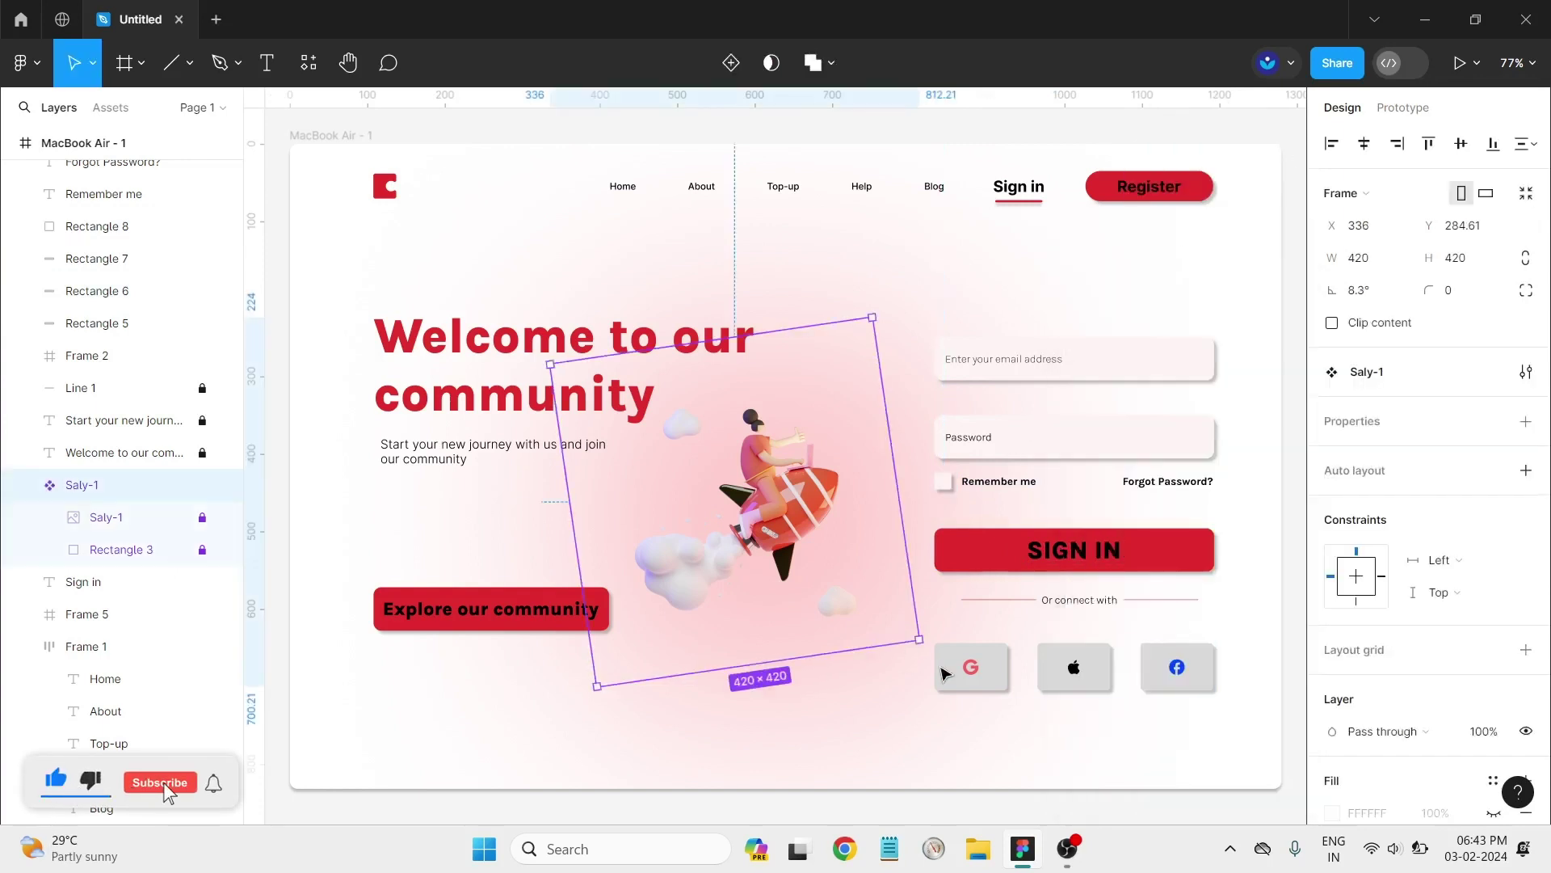
Step: Replace the social buttons' grey D9D9D9 fill with the light pink
click(988, 673)
scroll(1371, 681, down, 3)
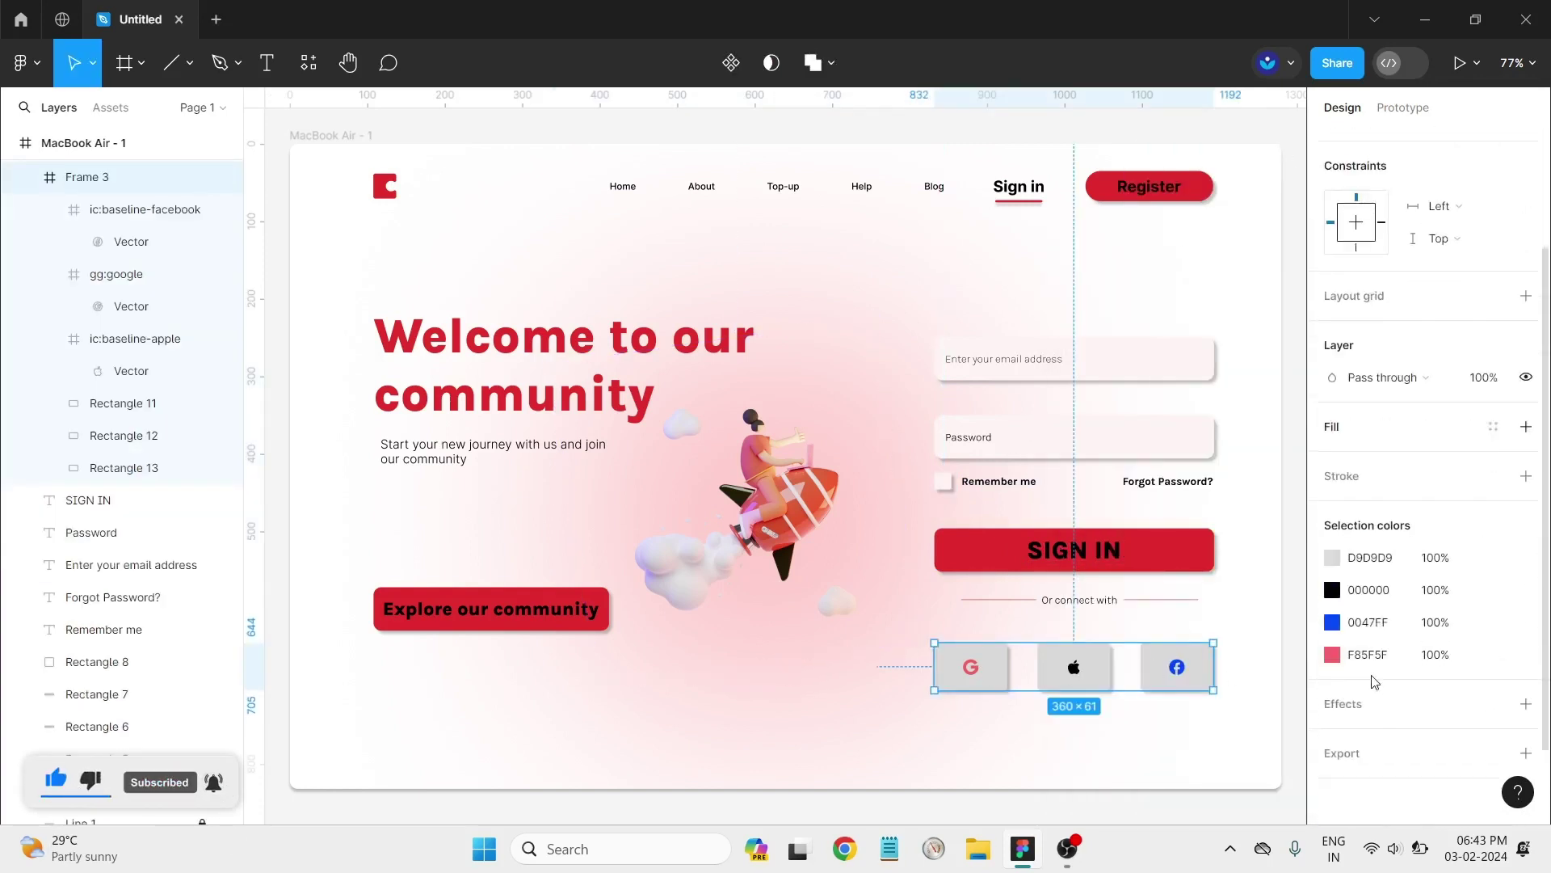
click(1331, 552)
click(1094, 583)
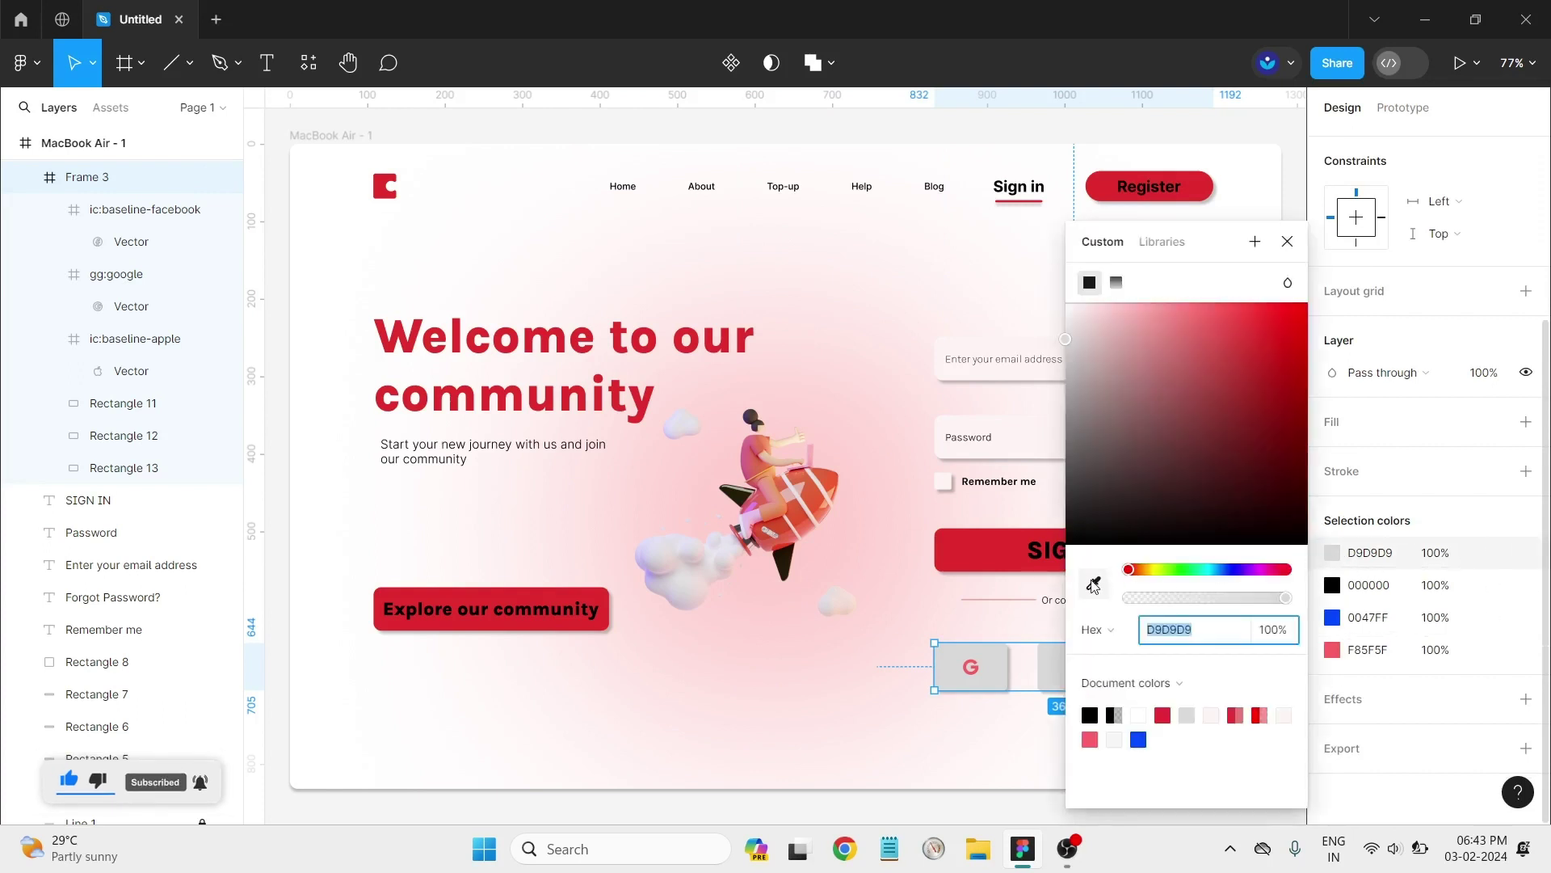
key(Escape)
click(1000, 776)
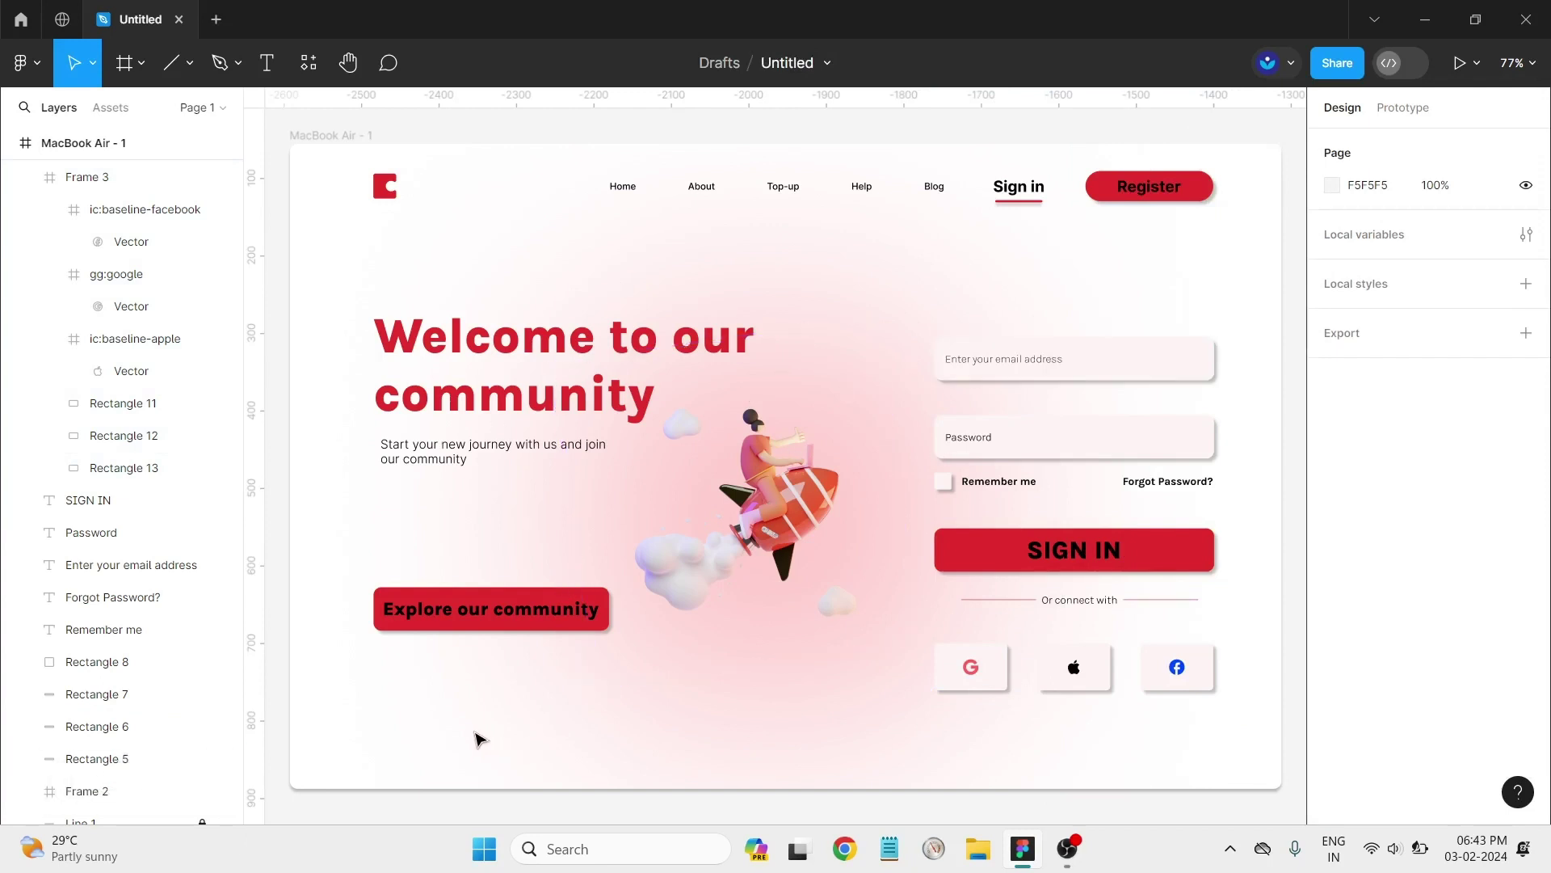
click(694, 352)
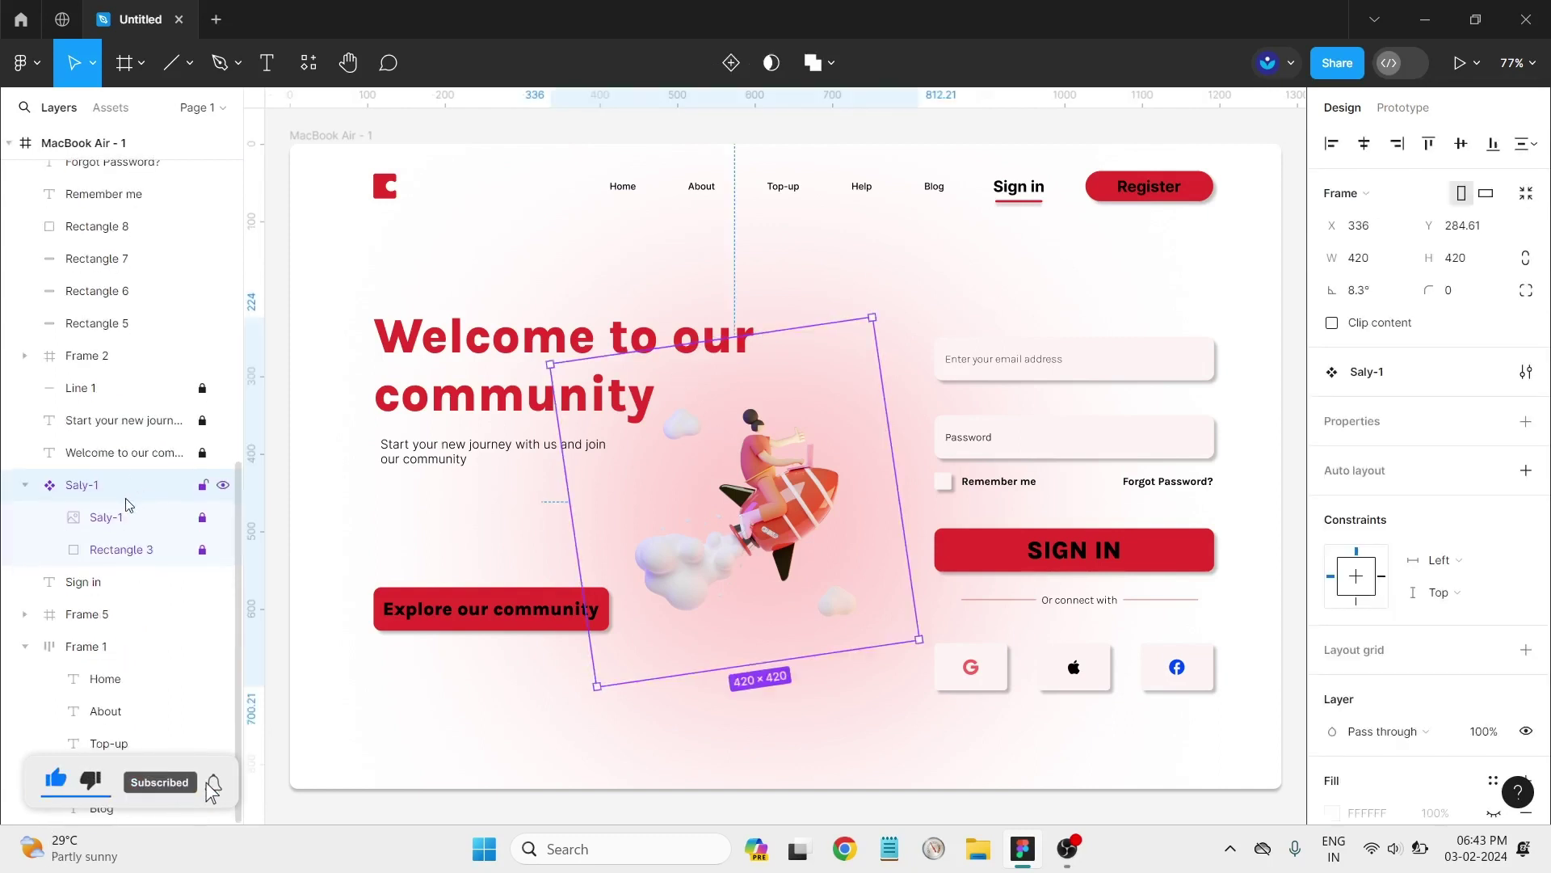
click(25, 356)
click(24, 485)
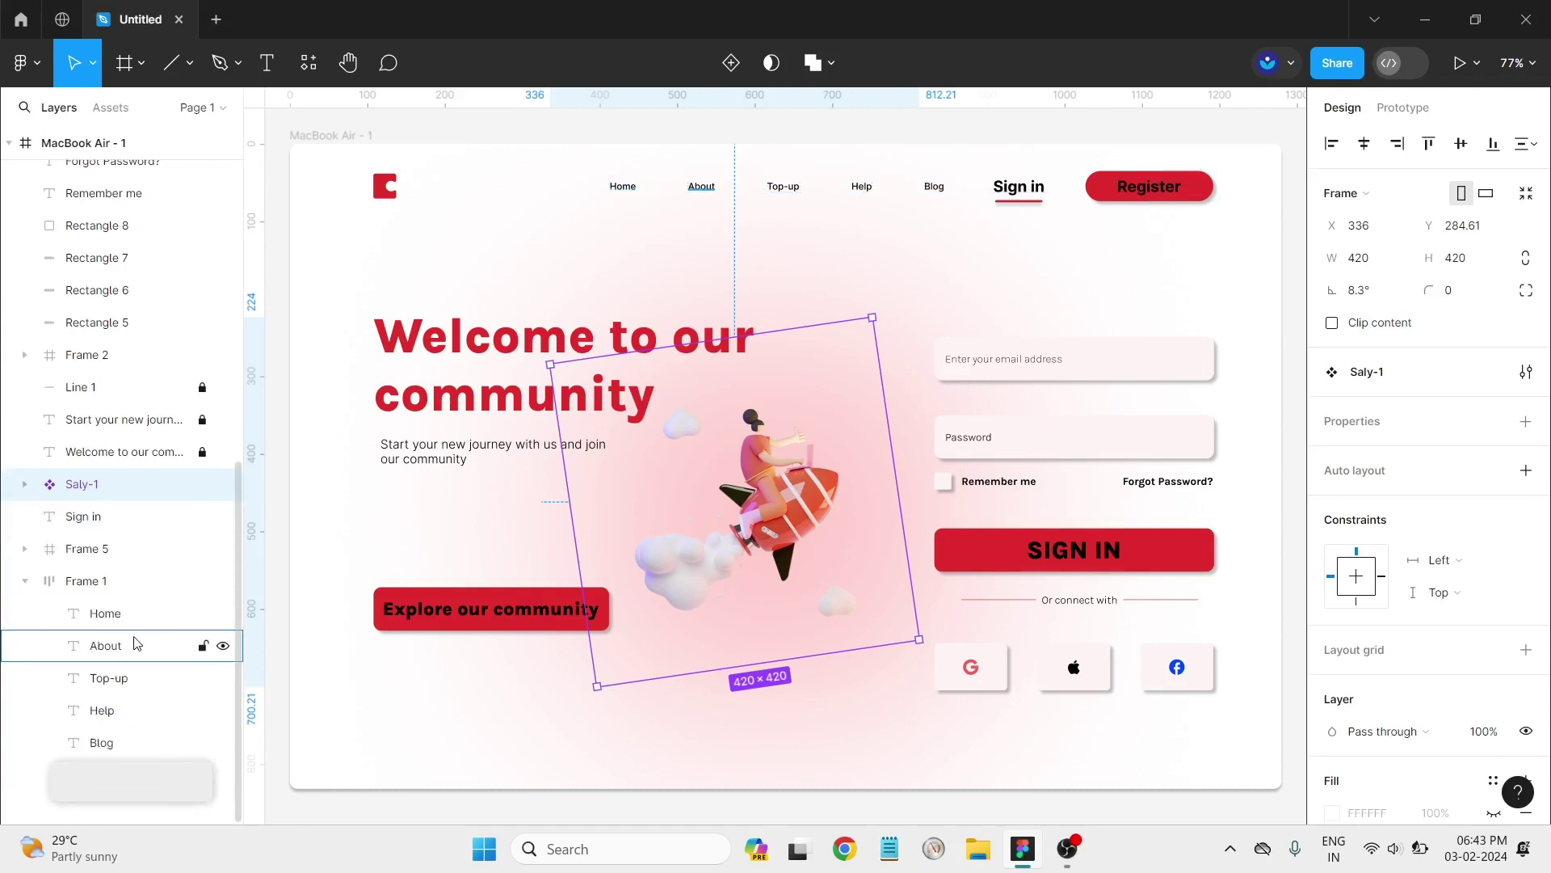
scroll(77, 279, up, 4)
scroll(87, 277, up, 3)
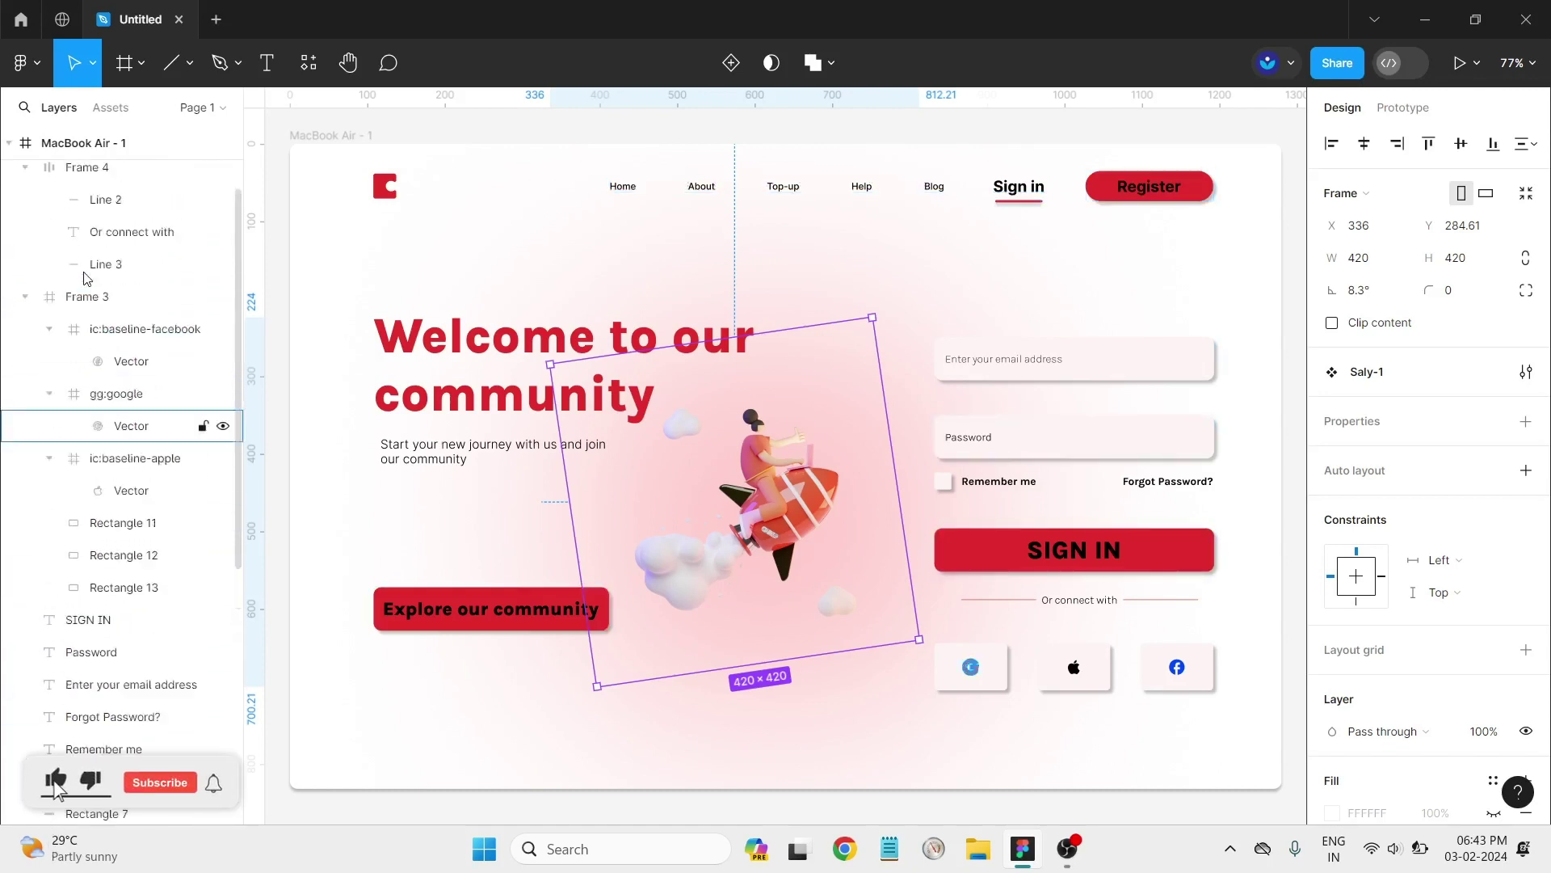
scroll(87, 278, up, 2)
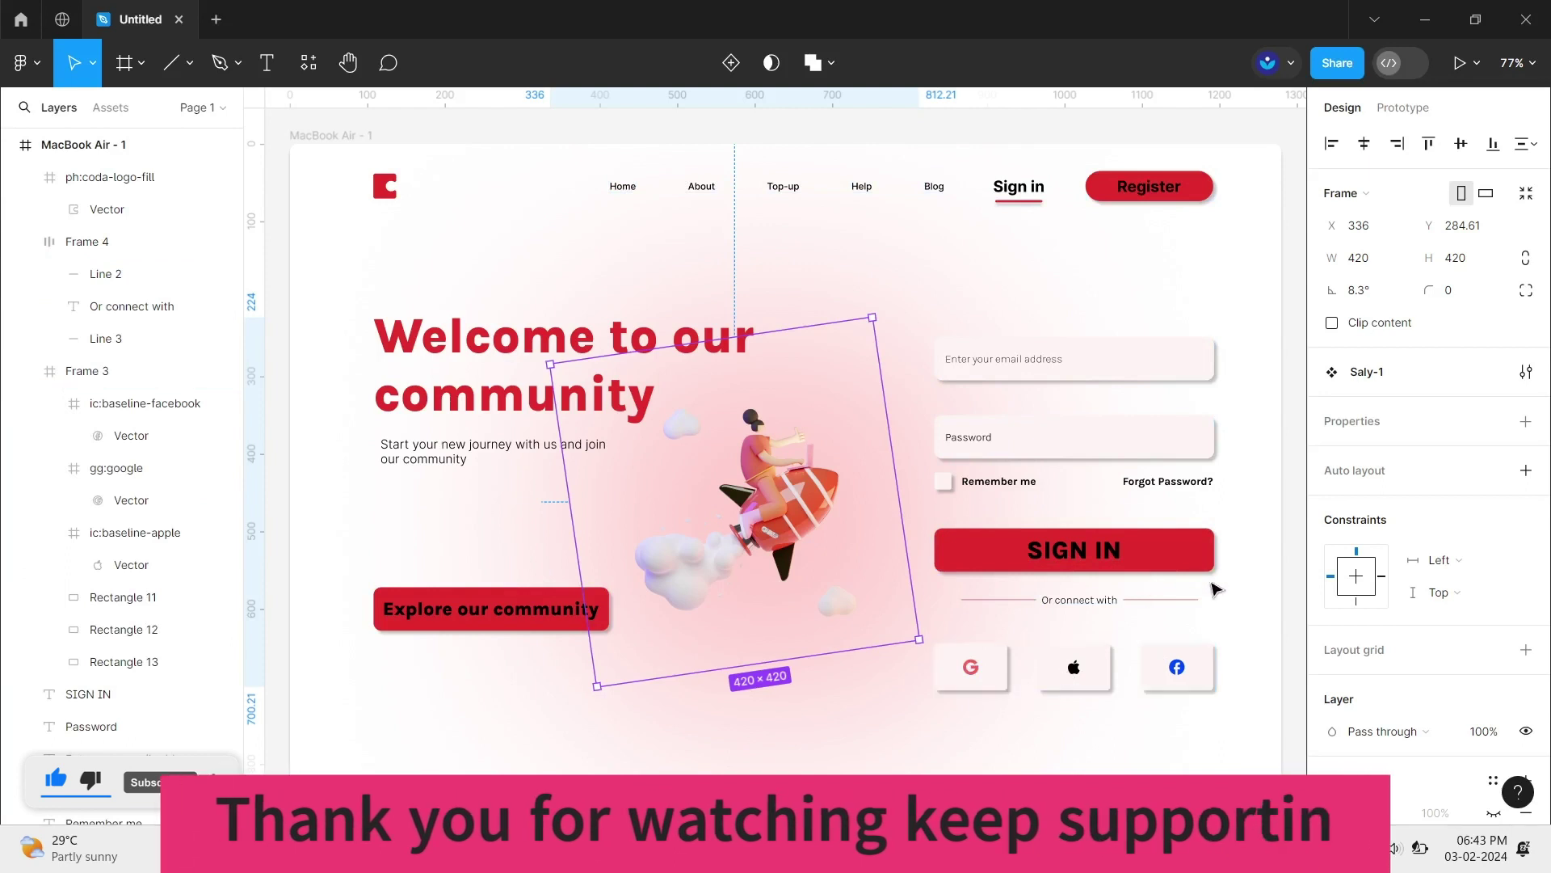
click(1270, 572)
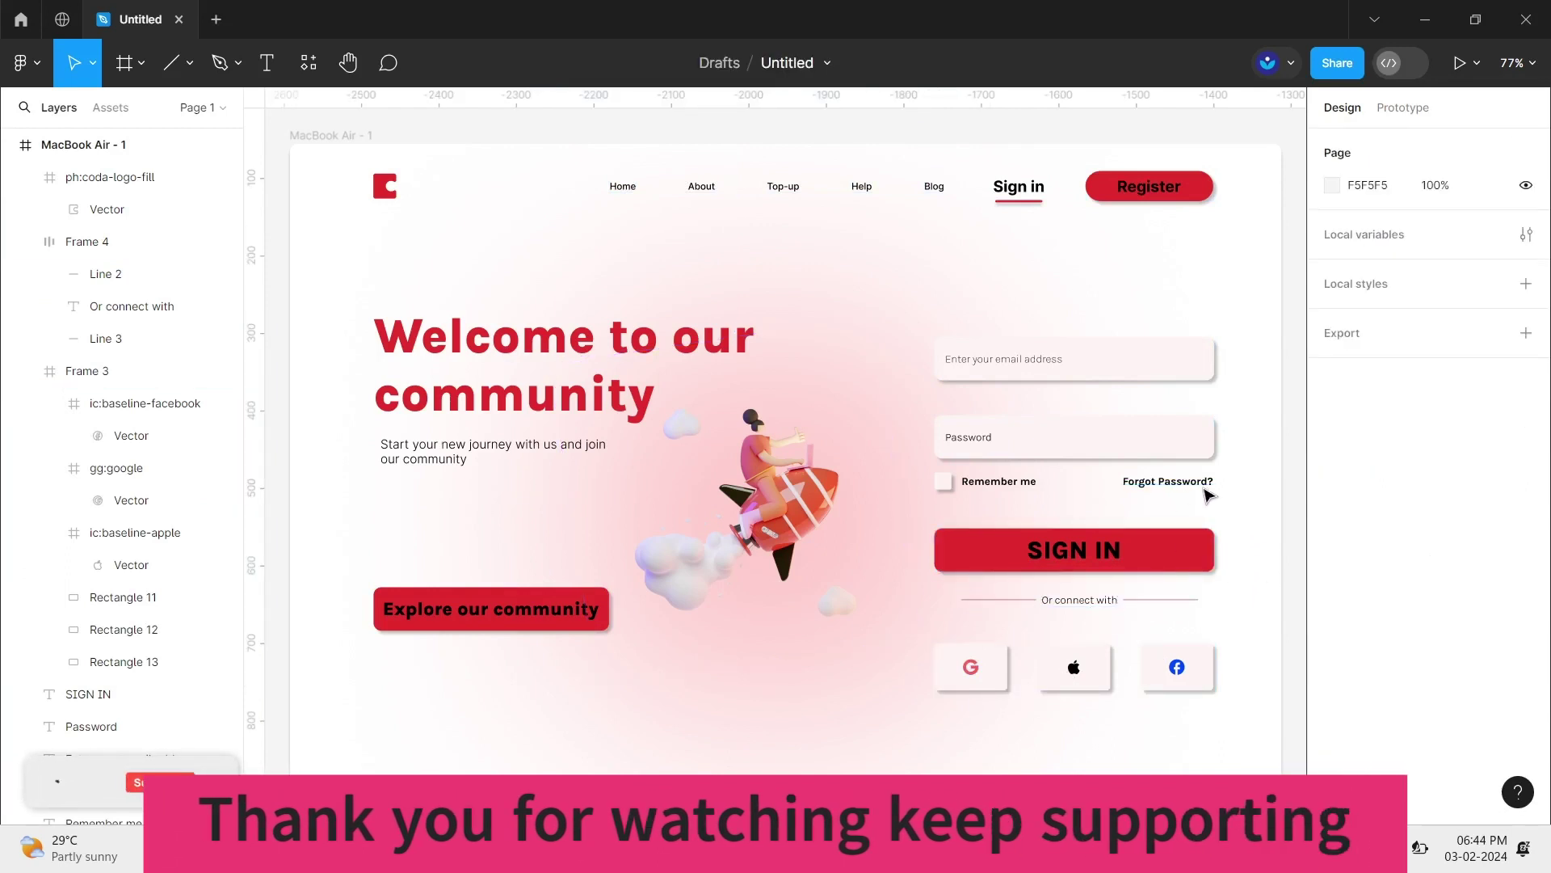
click(1083, 558)
click(1249, 513)
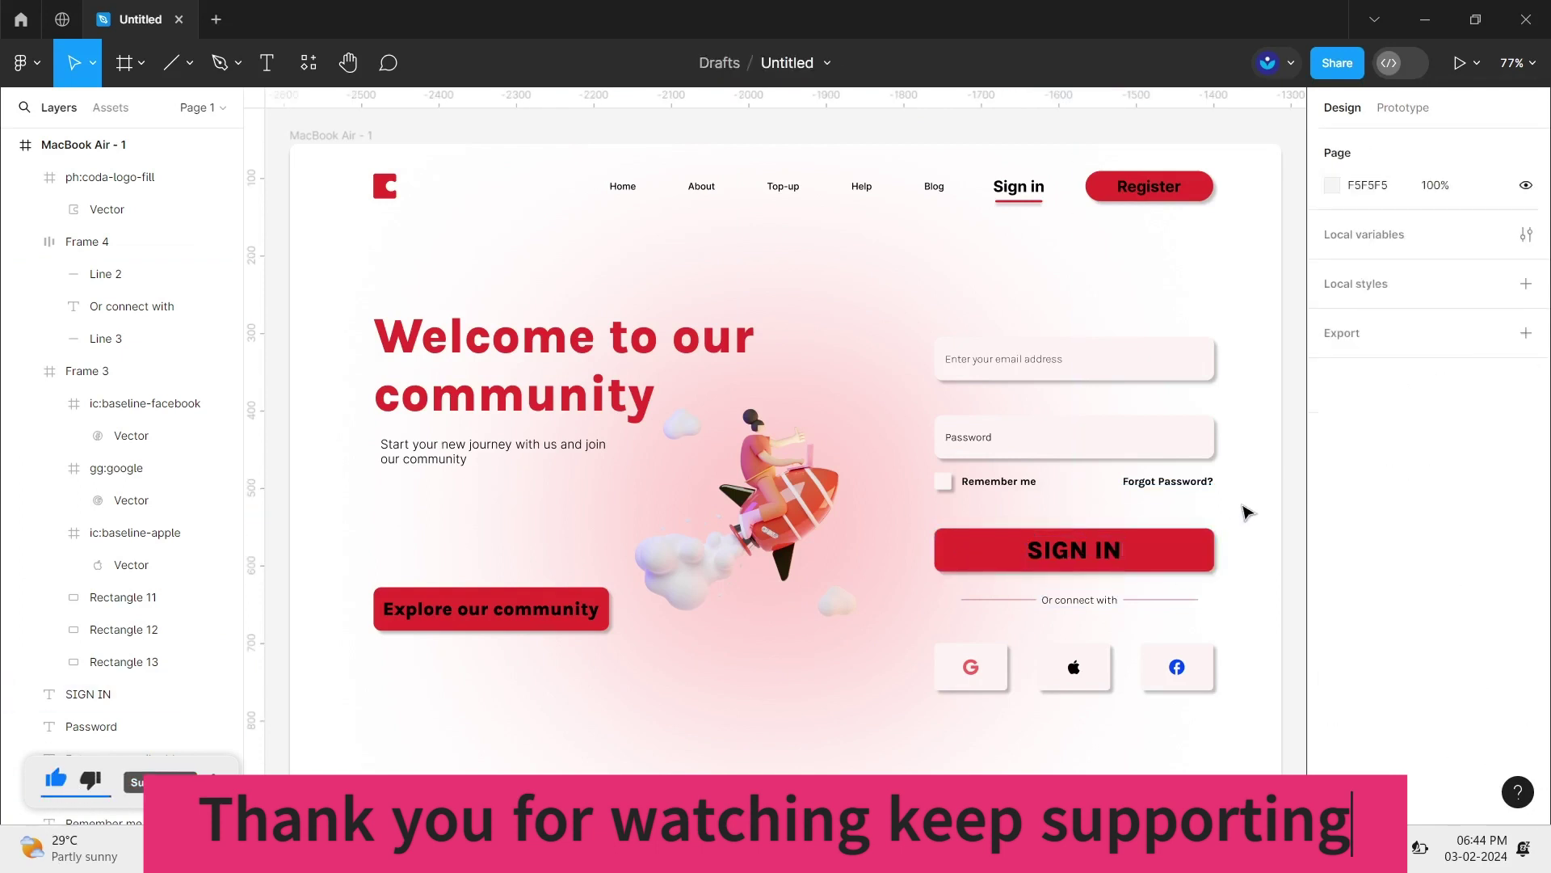
click(1153, 188)
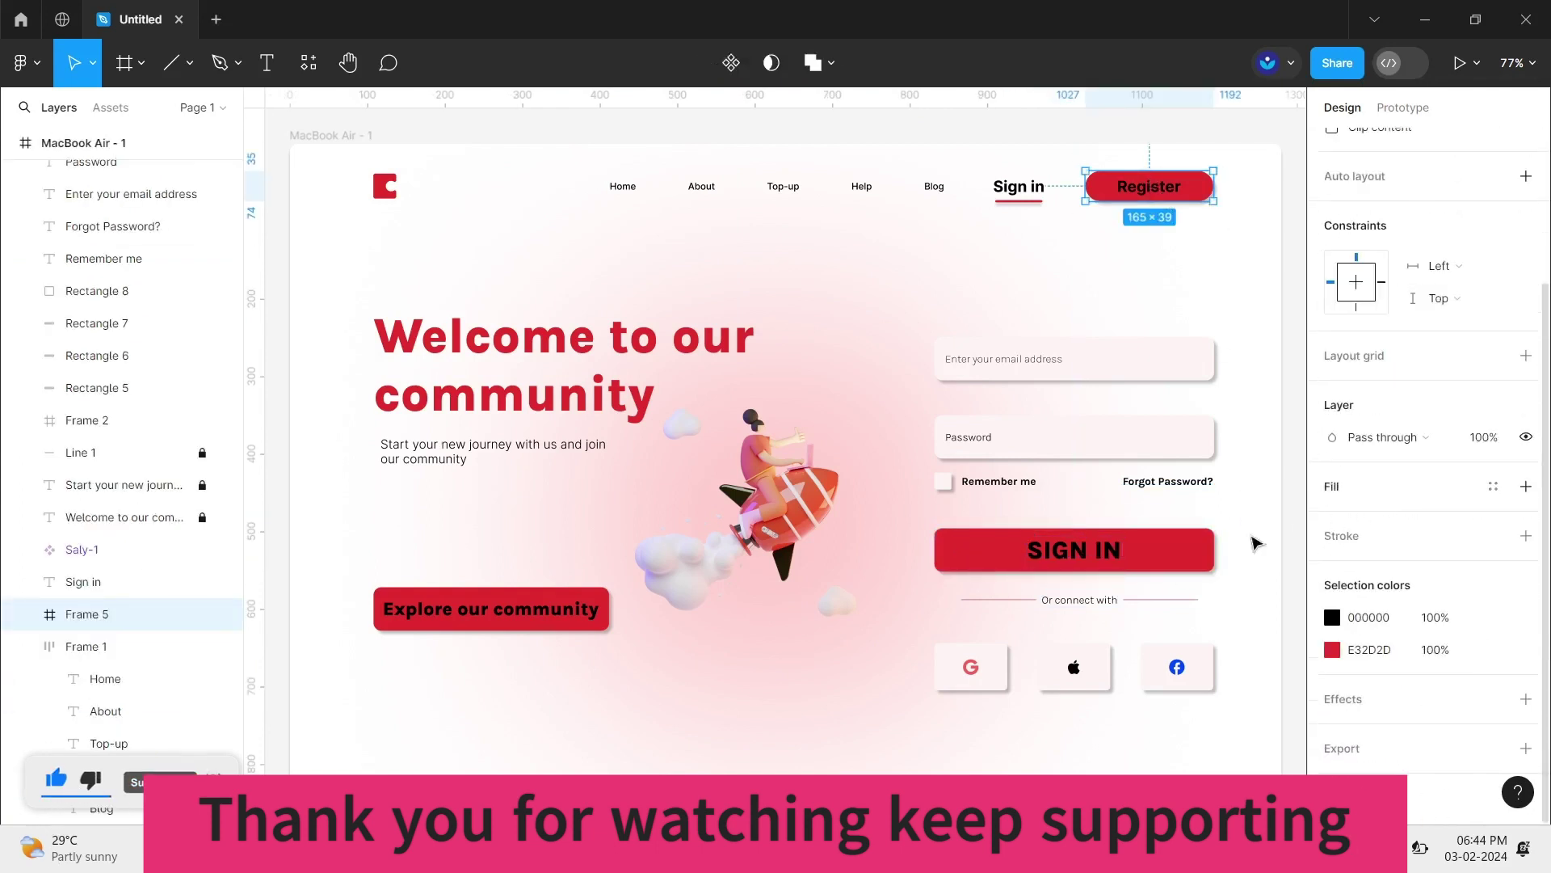
click(511, 685)
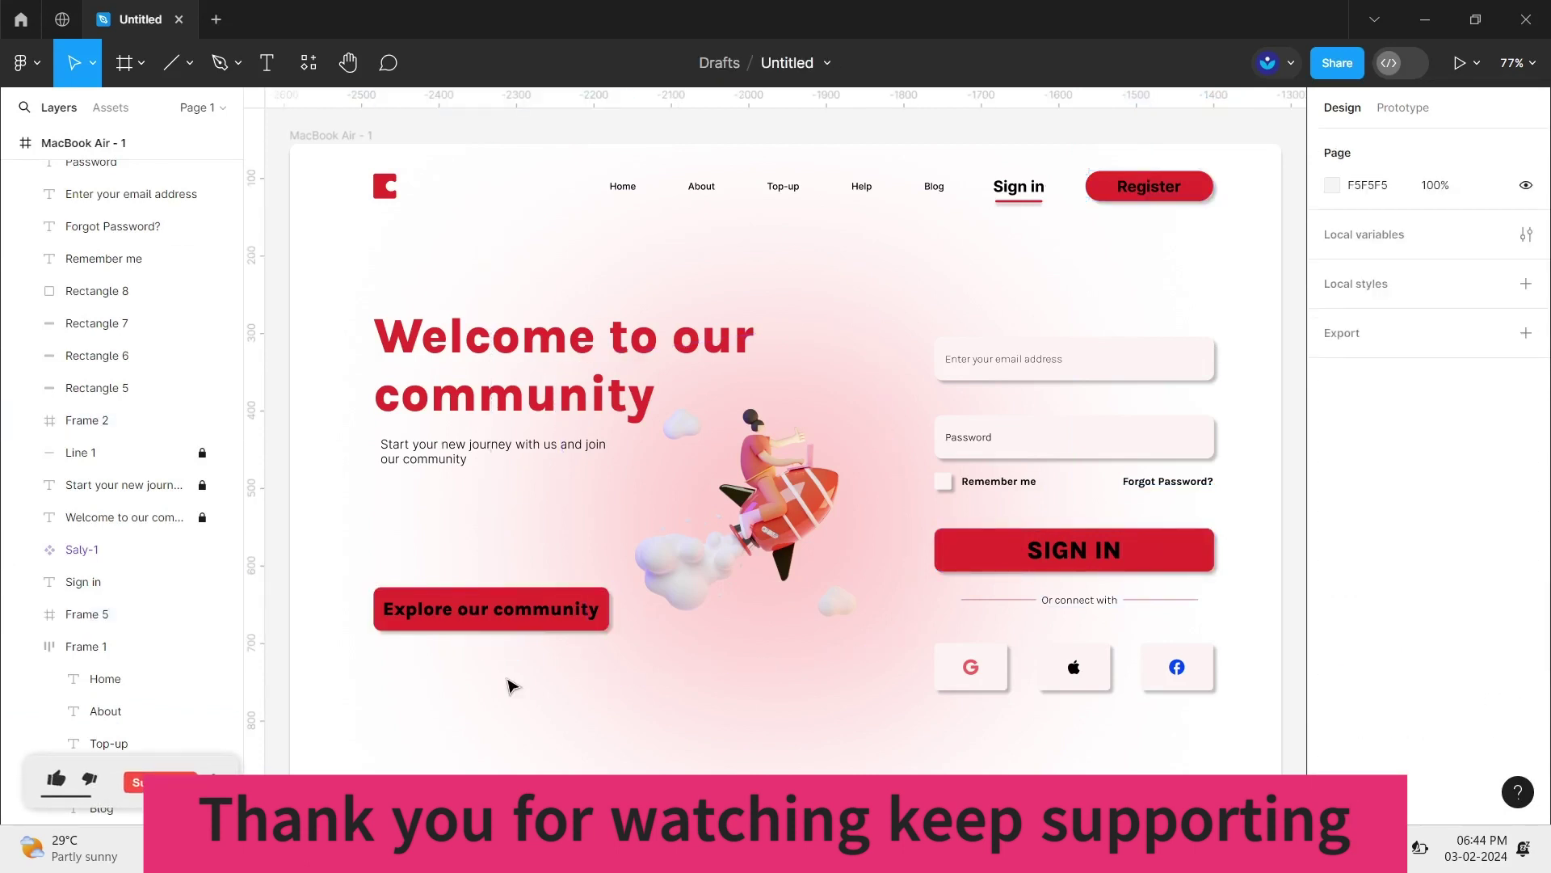